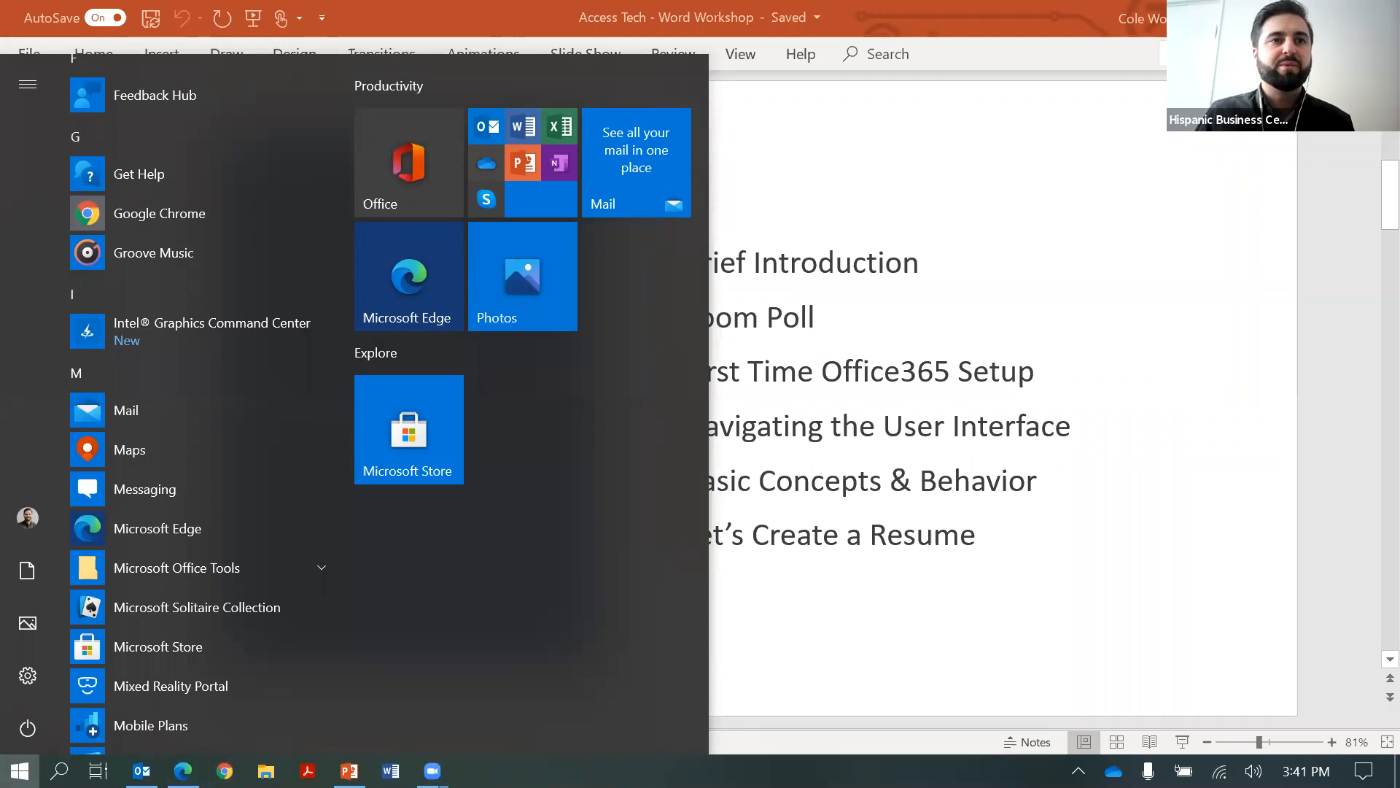
Search the computer for "word" and launch Word
left_click(59, 771)
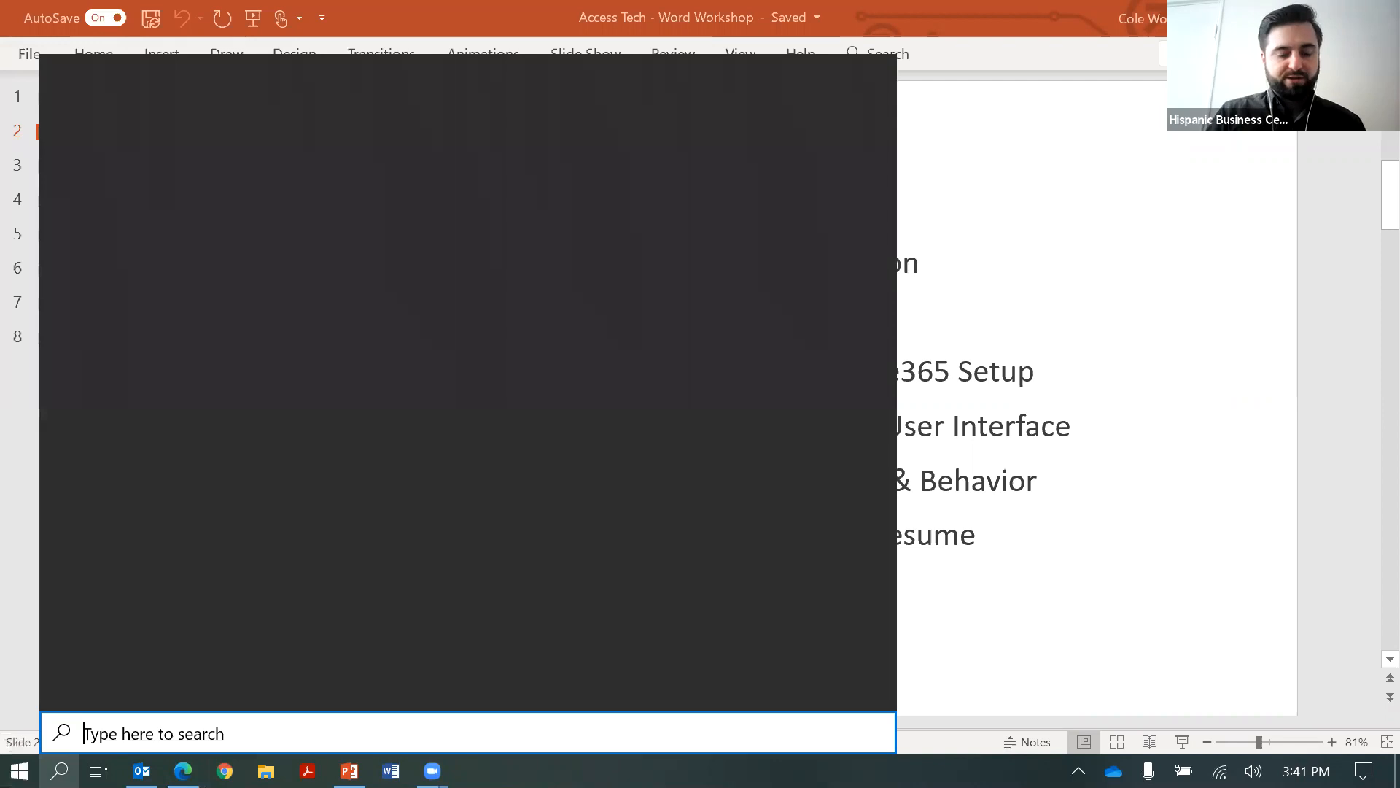
type("work")
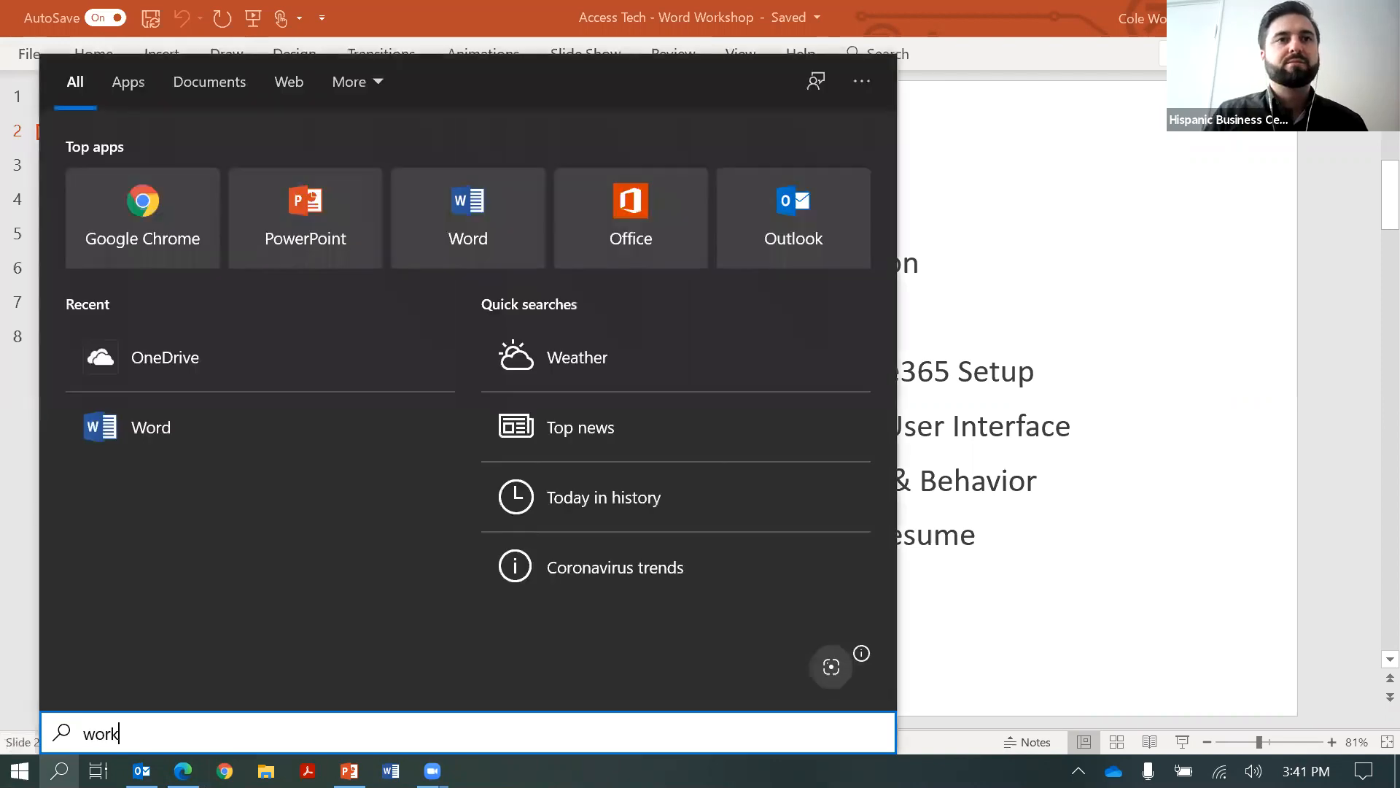
key("BackSpace")
type("d")
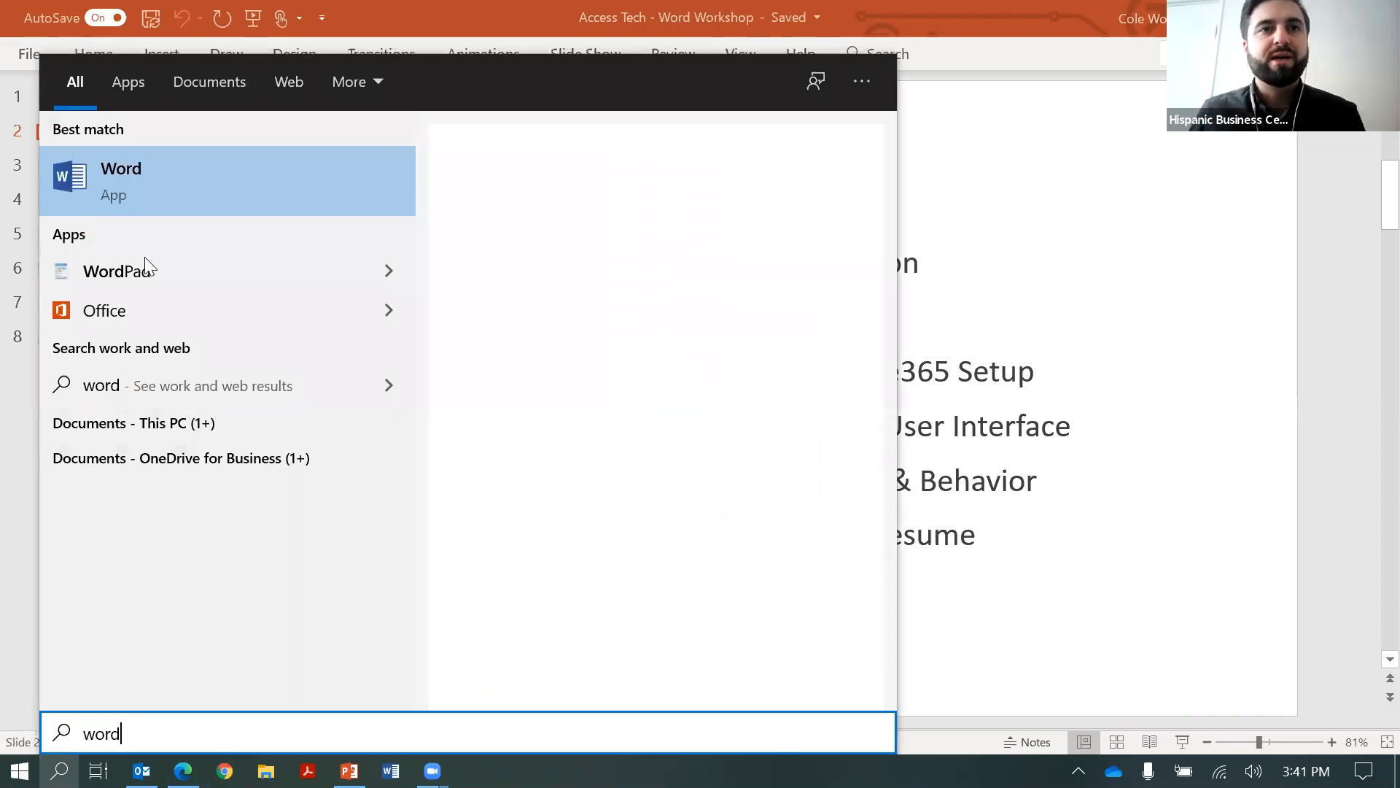
left_click(134, 163)
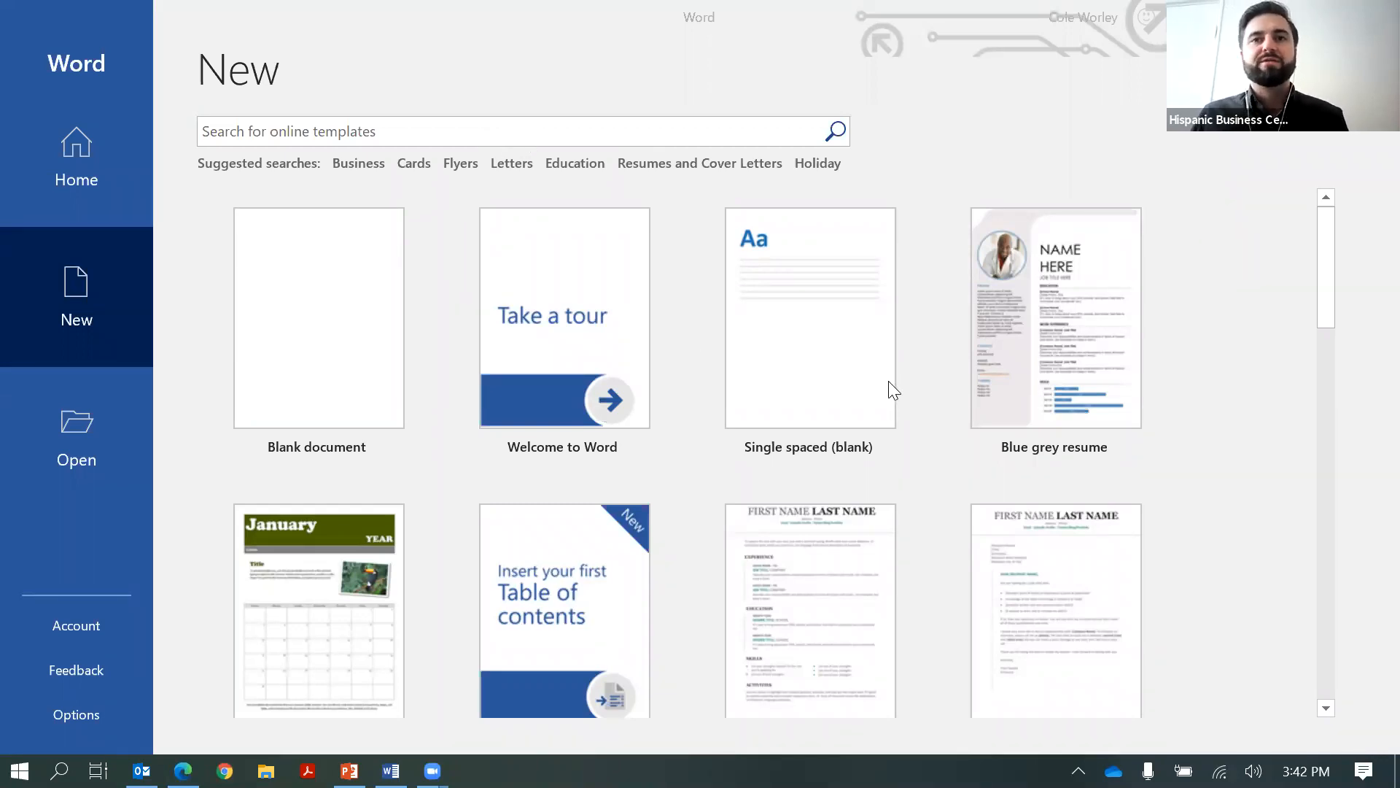
Examine the range of document templates offered for a new file
scroll(889, 382, "down", 3)
scroll(888, 380, "down", 7)
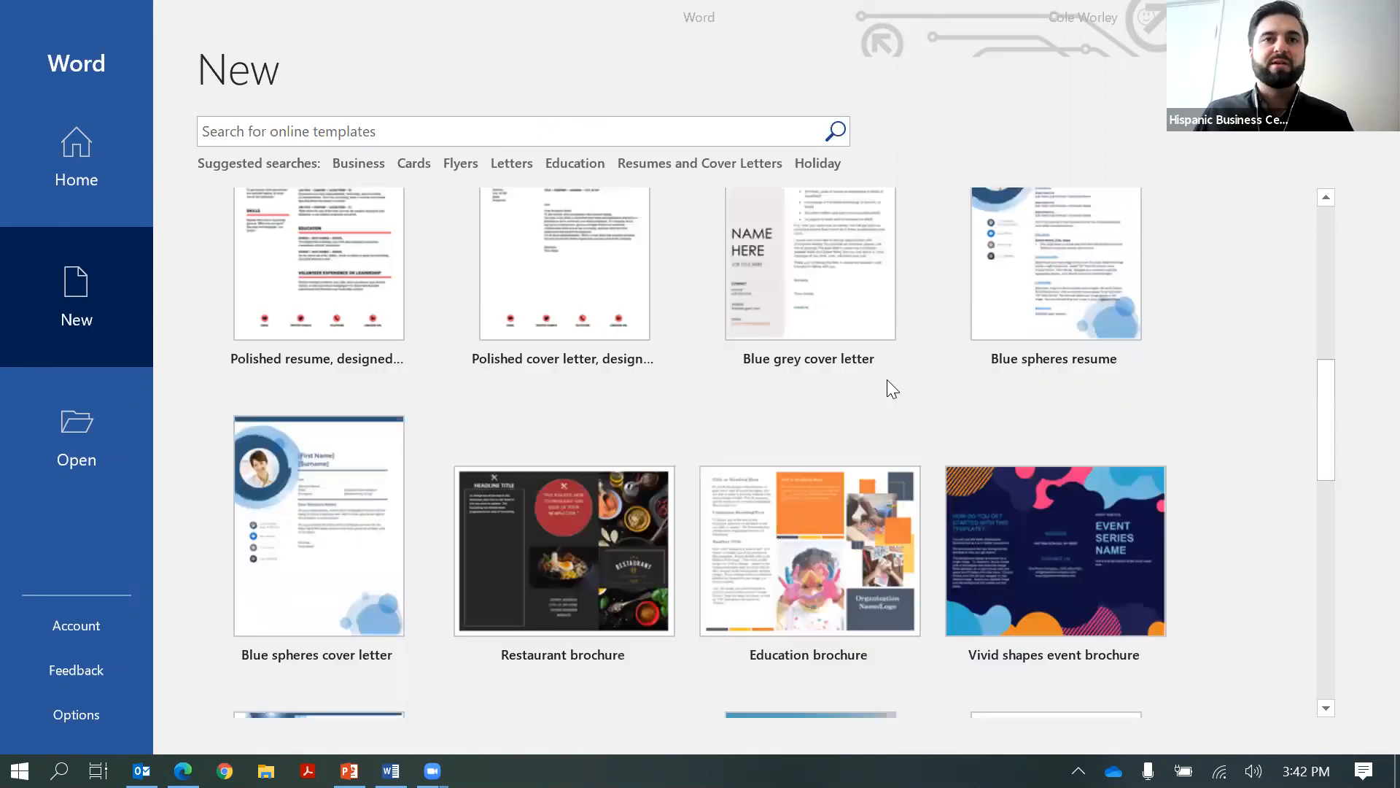
scroll(887, 380, "down", 3)
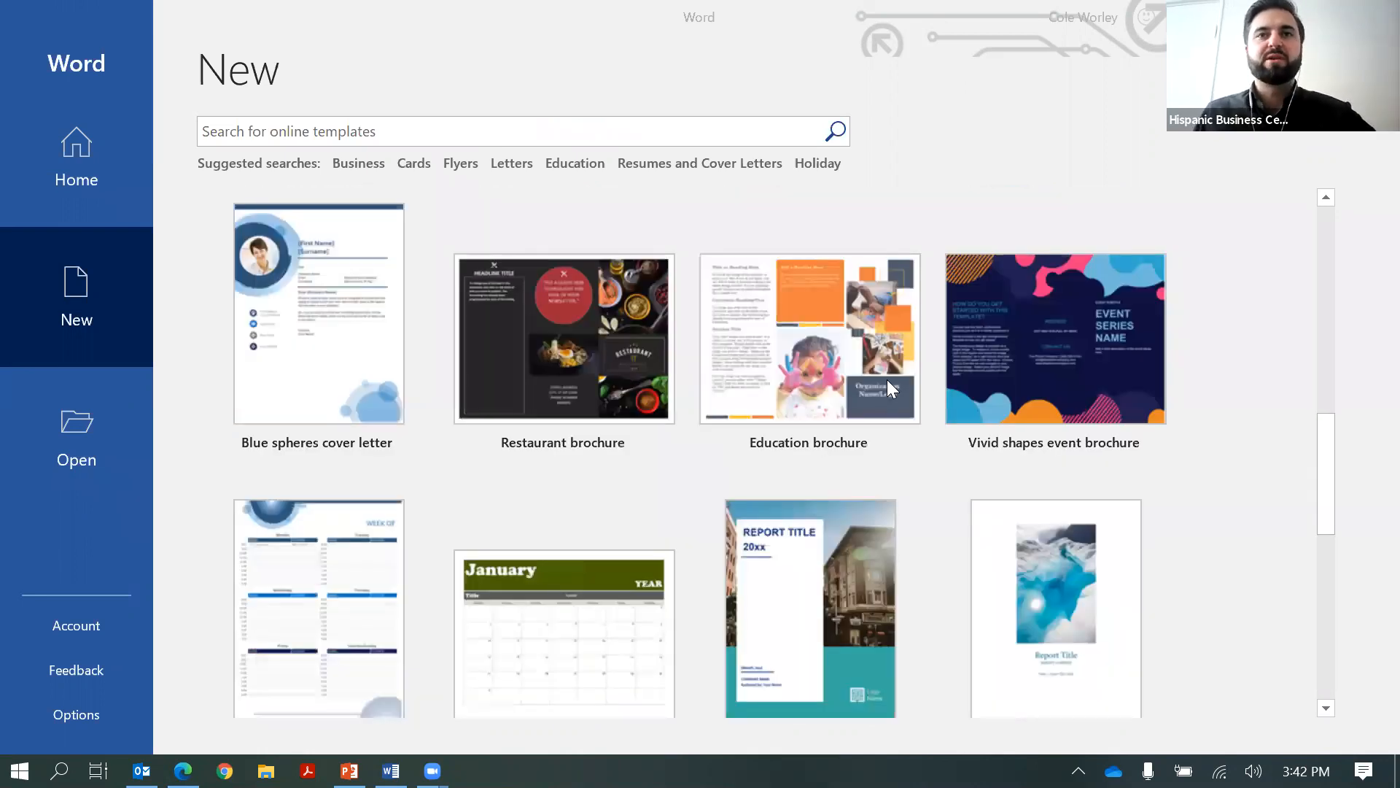
scroll(887, 380, "down", 2)
scroll(887, 379, "down", 3)
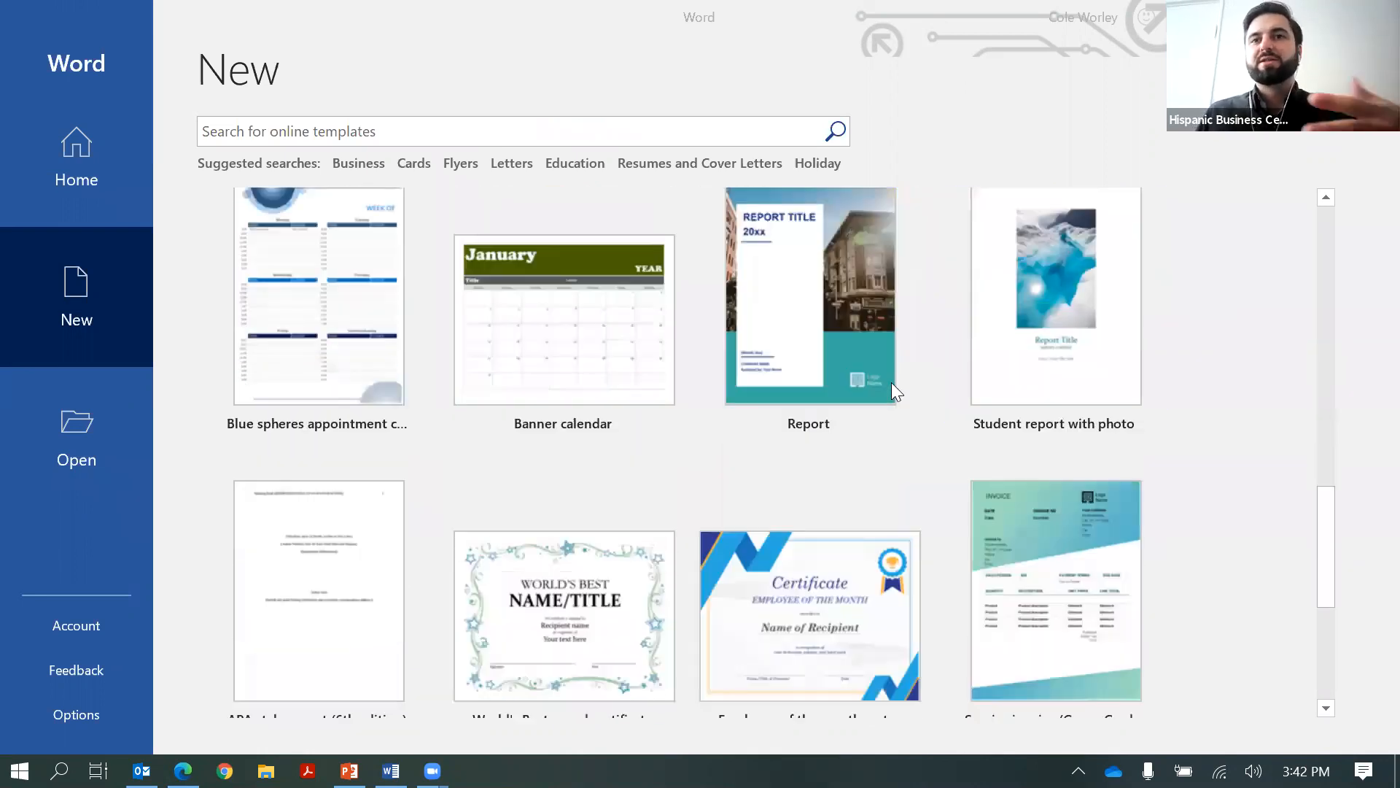
scroll(892, 382, "down", 2)
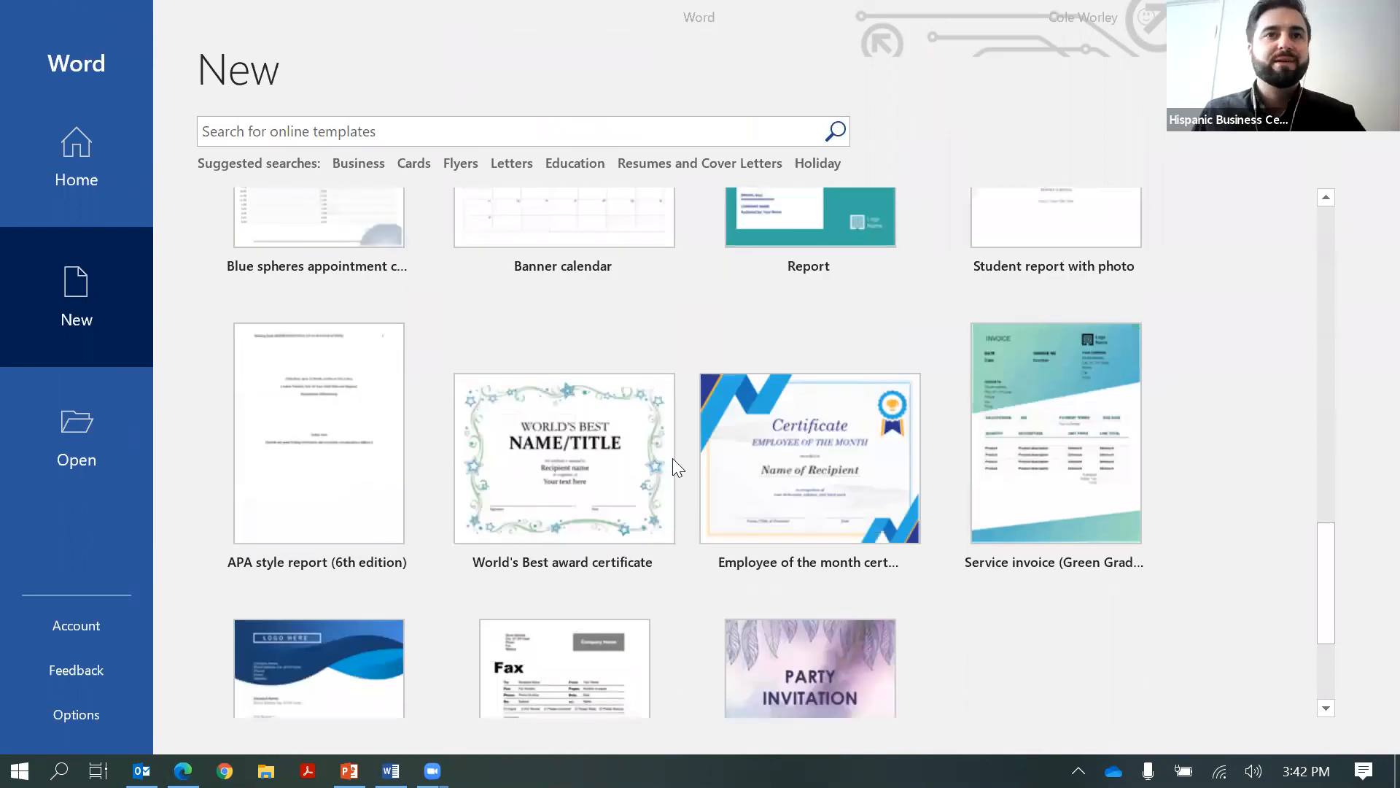
scroll(642, 460, "down", 3)
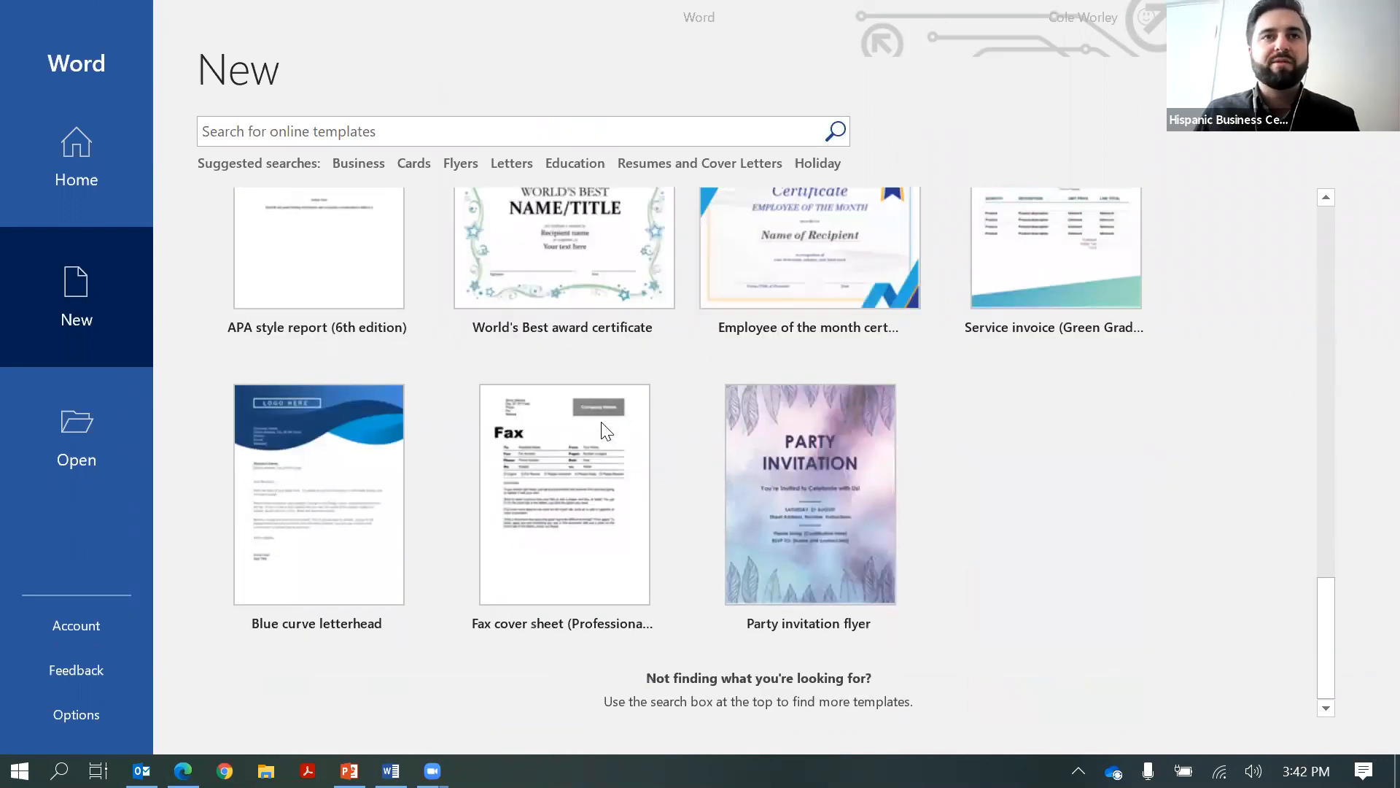
scroll(240, 146, "up", 1)
scroll(284, 129, "up", 3)
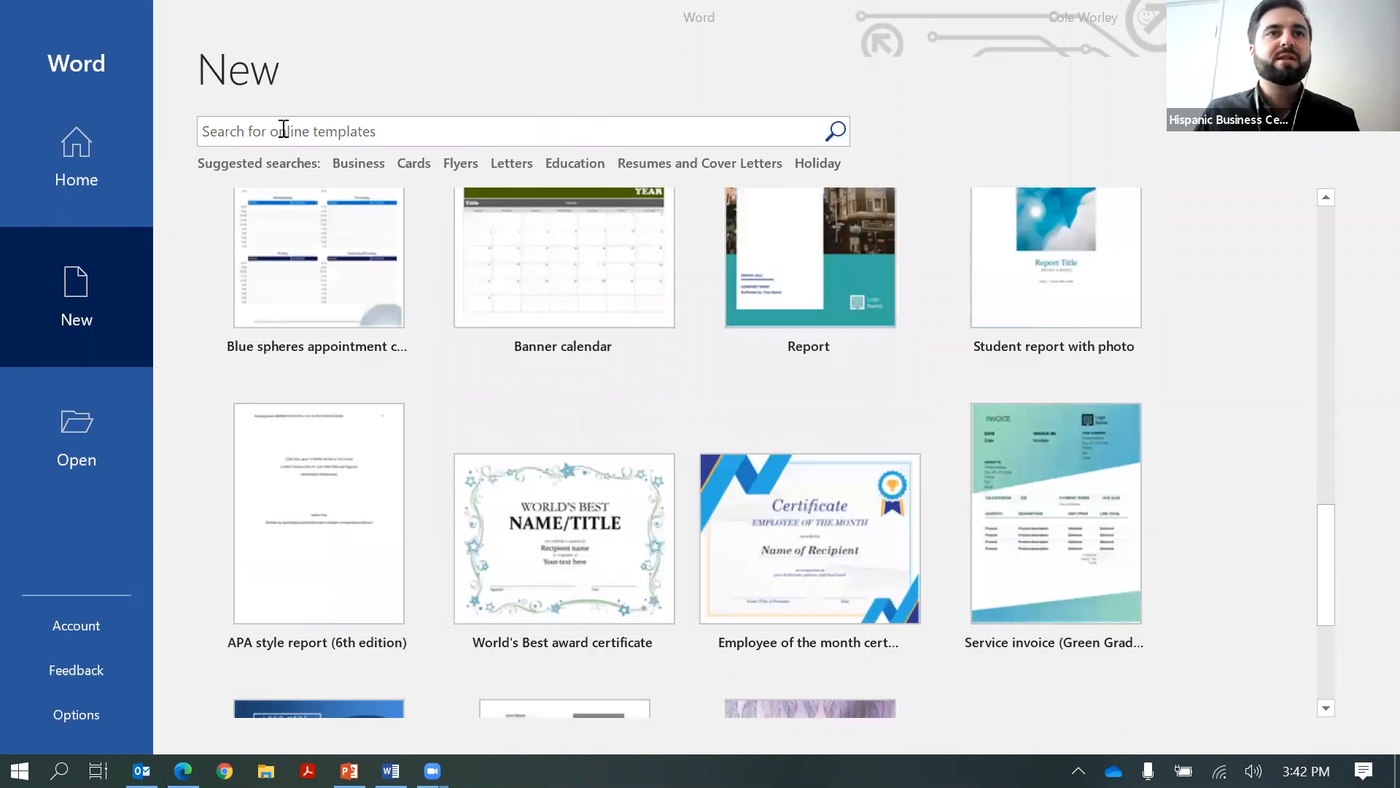
View the suggested Flyers templates and return to the full template list
left_click(284, 129)
left_click(284, 129)
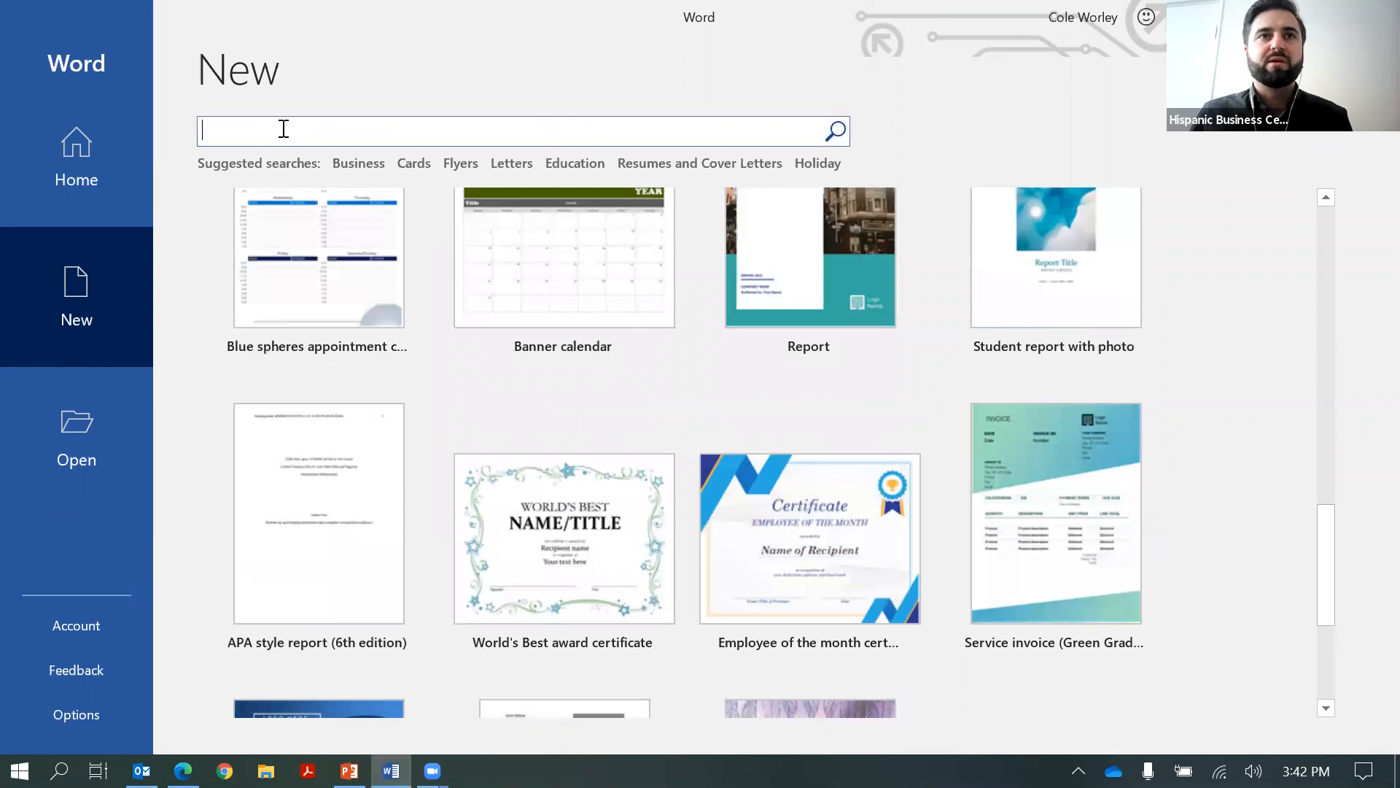
left_click(459, 162)
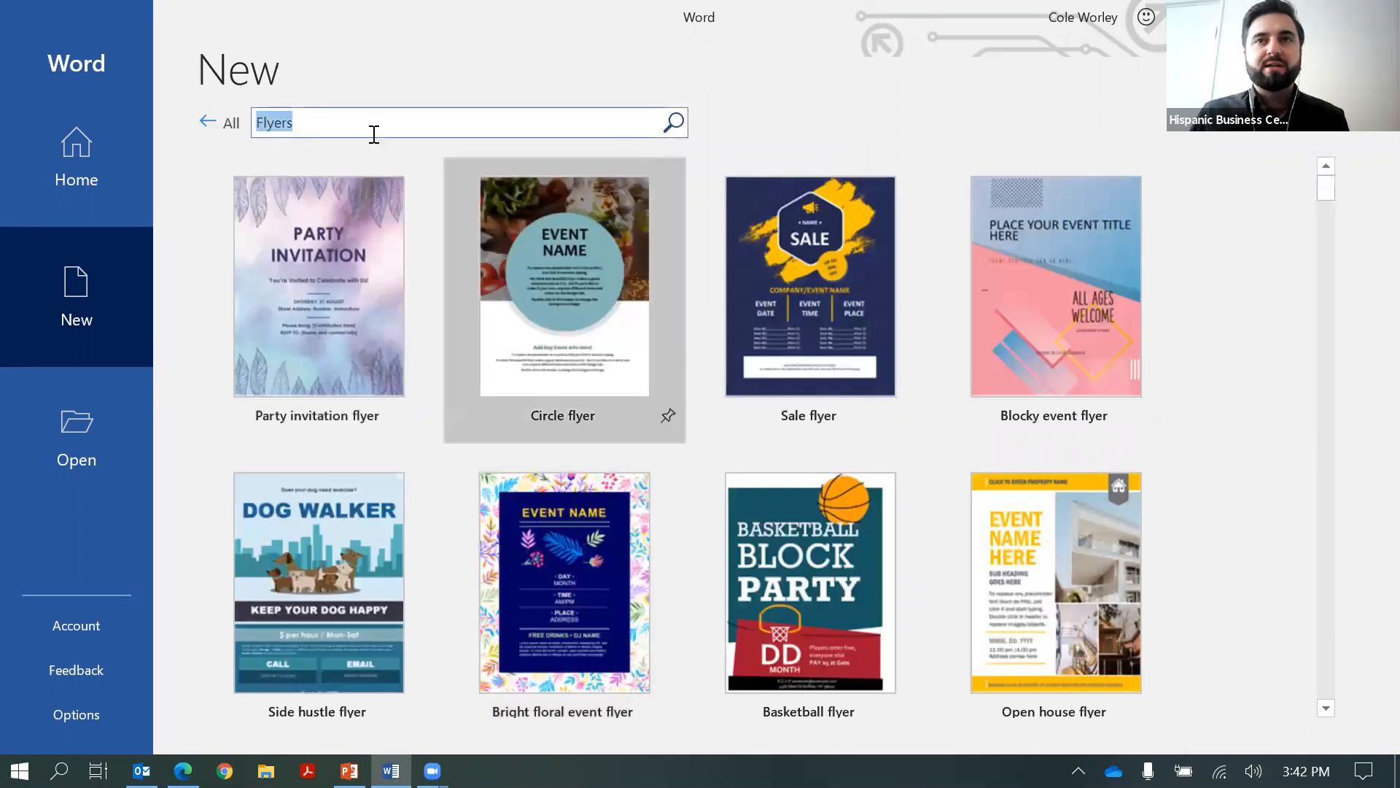
left_click(231, 124)
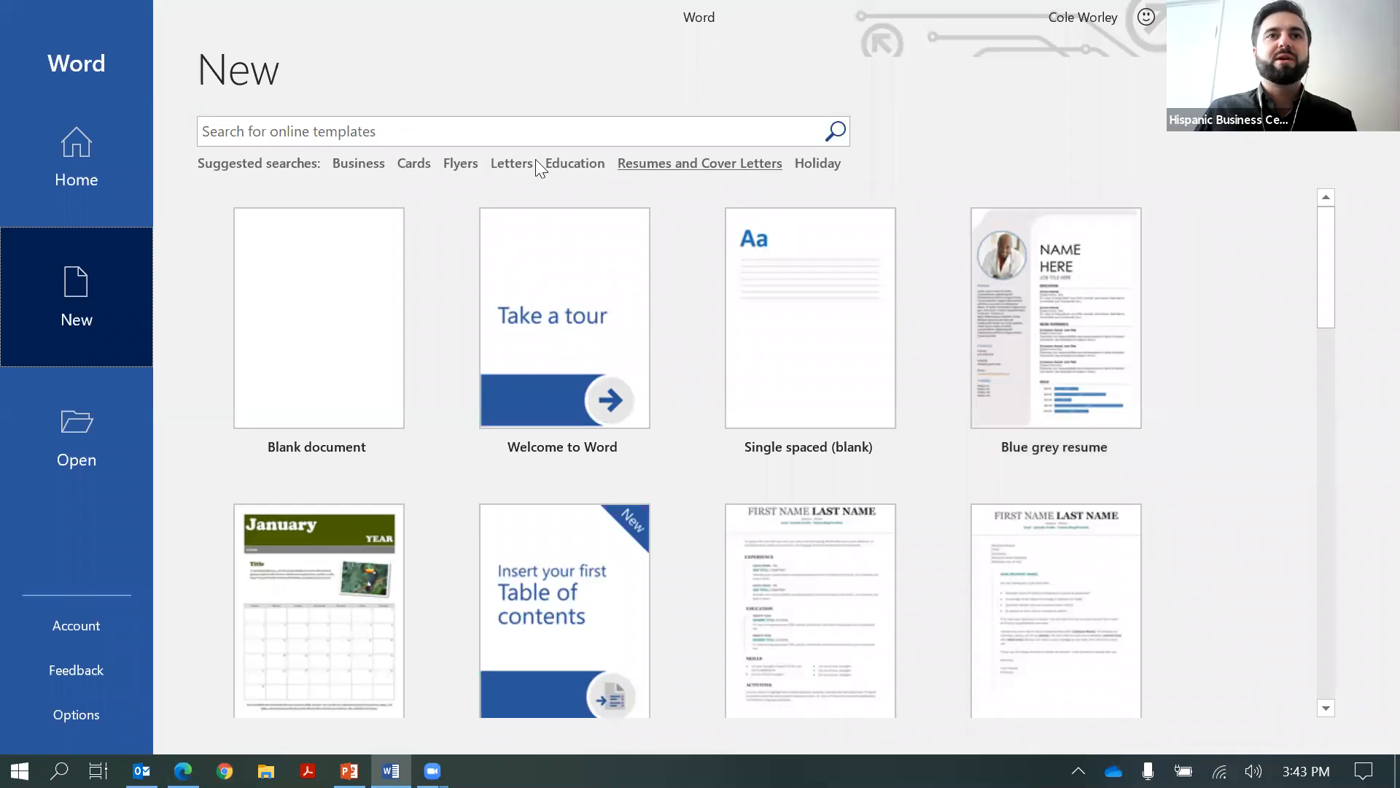
Find the simple-design business letter among the suggested Letters templates and create a document from it
left_click(503, 165)
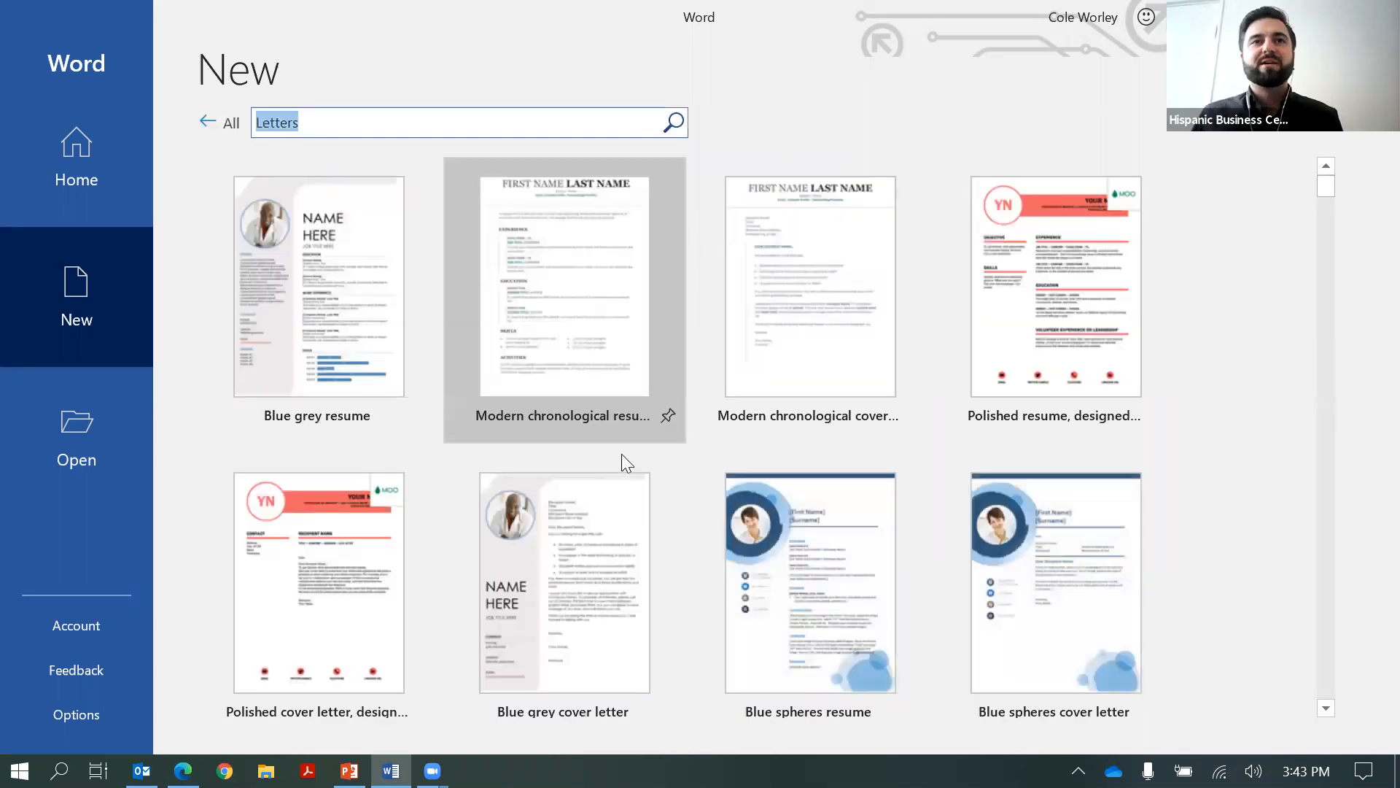
scroll(622, 454, "down", 3)
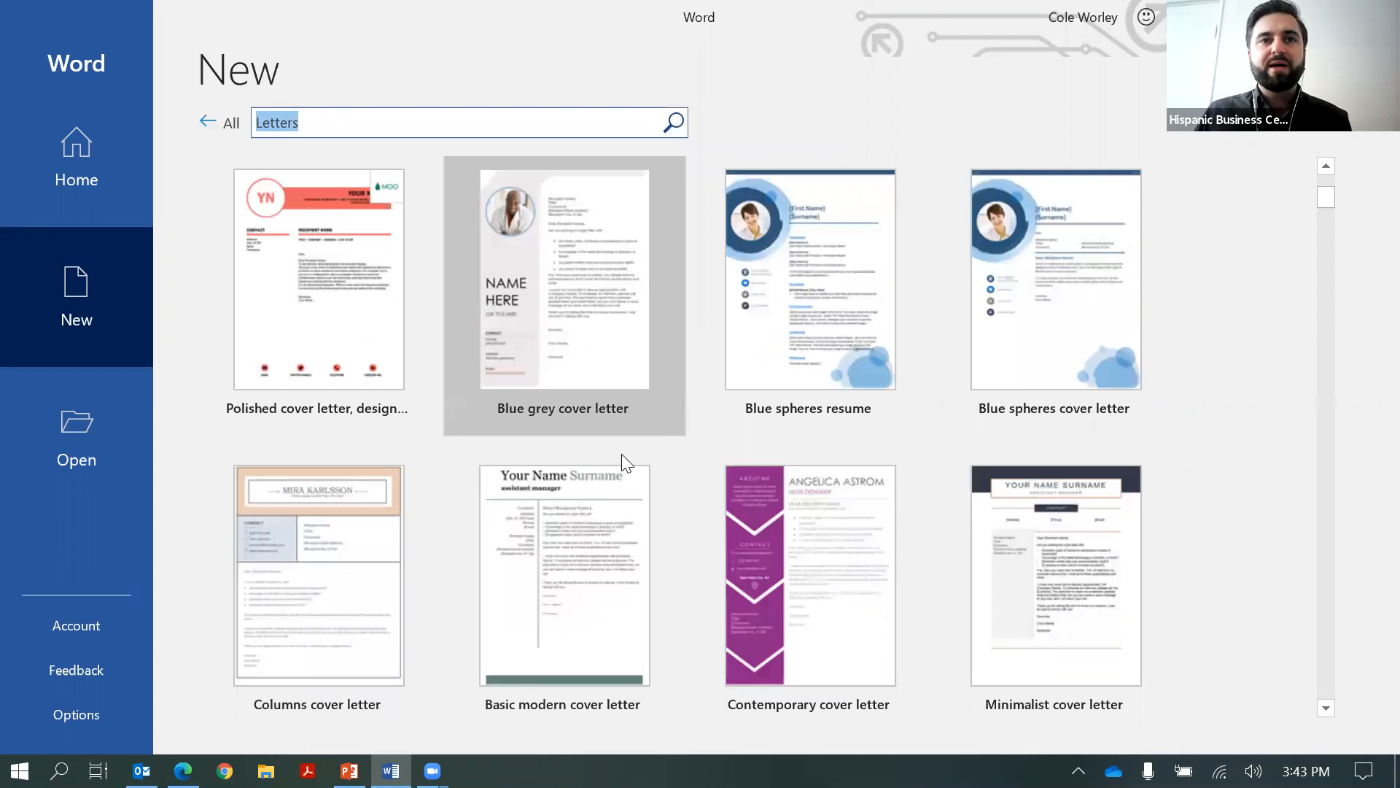
scroll(621, 454, "down", 5)
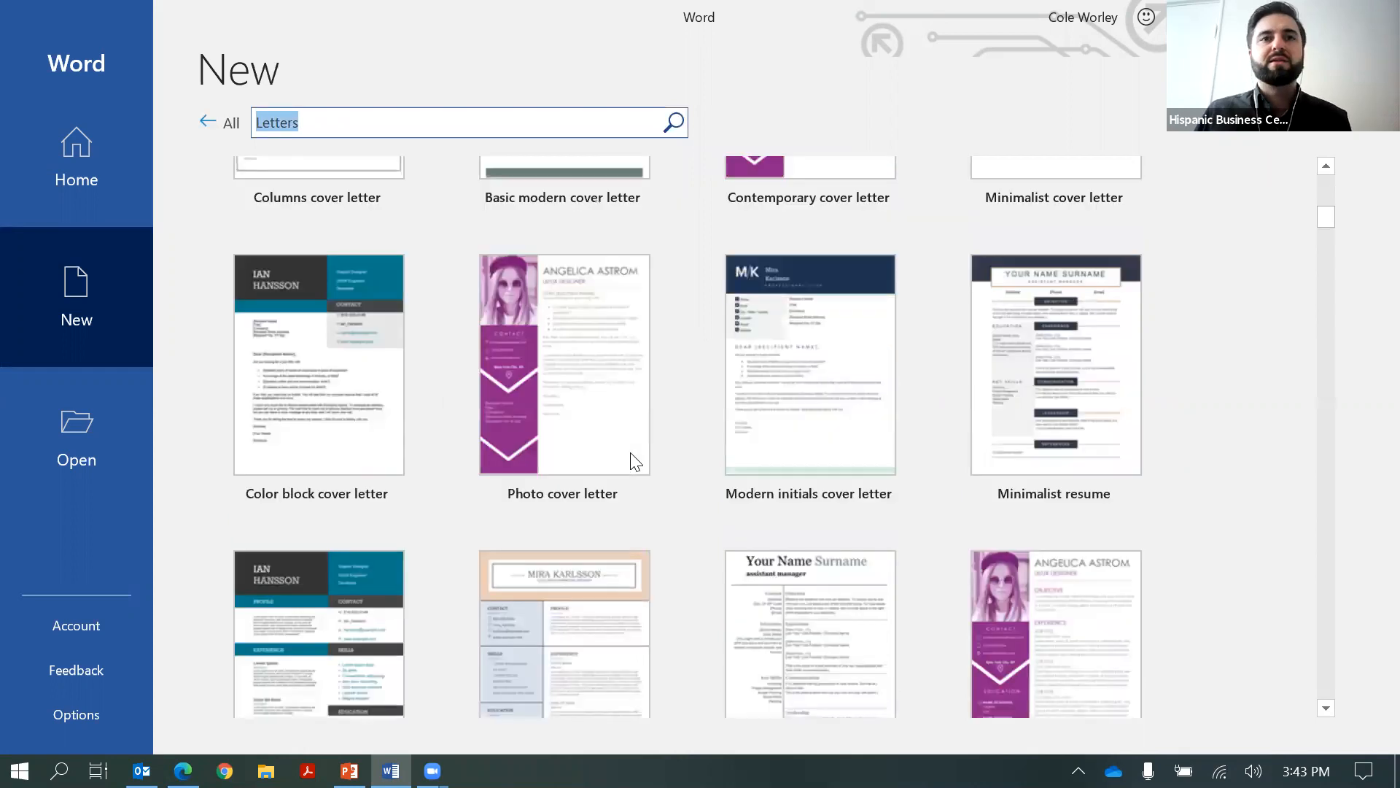
scroll(635, 462, "down", 8)
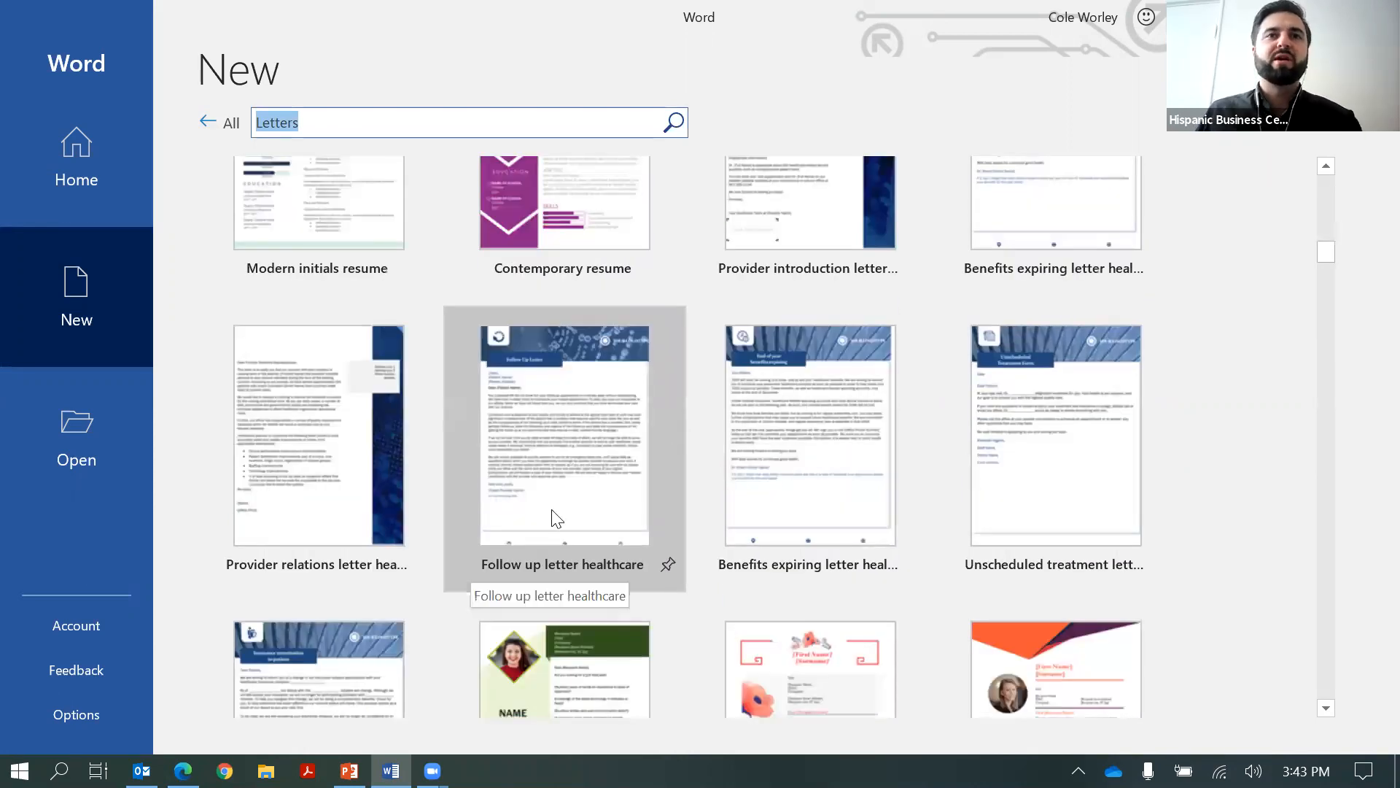
scroll(586, 452, "down", 1)
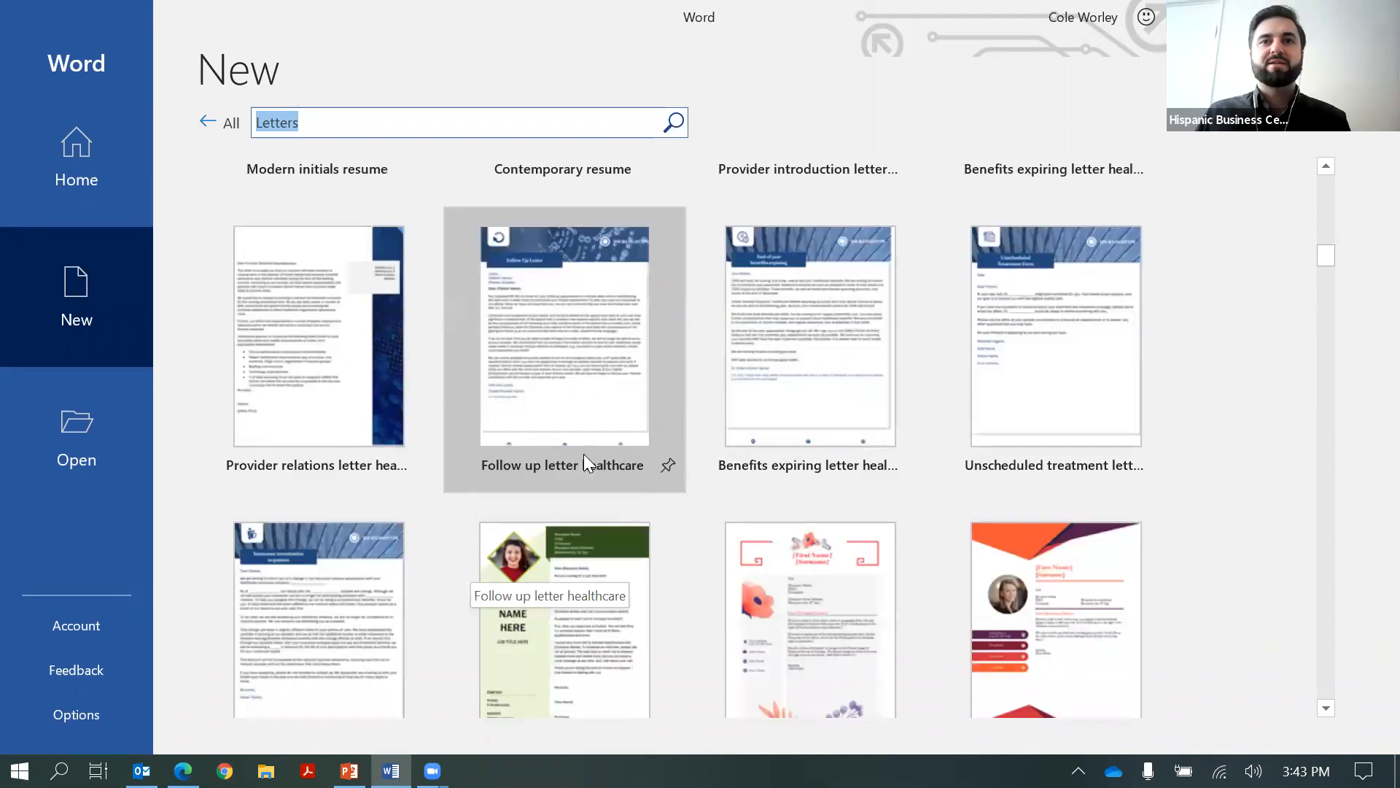
scroll(583, 467, "down", 5)
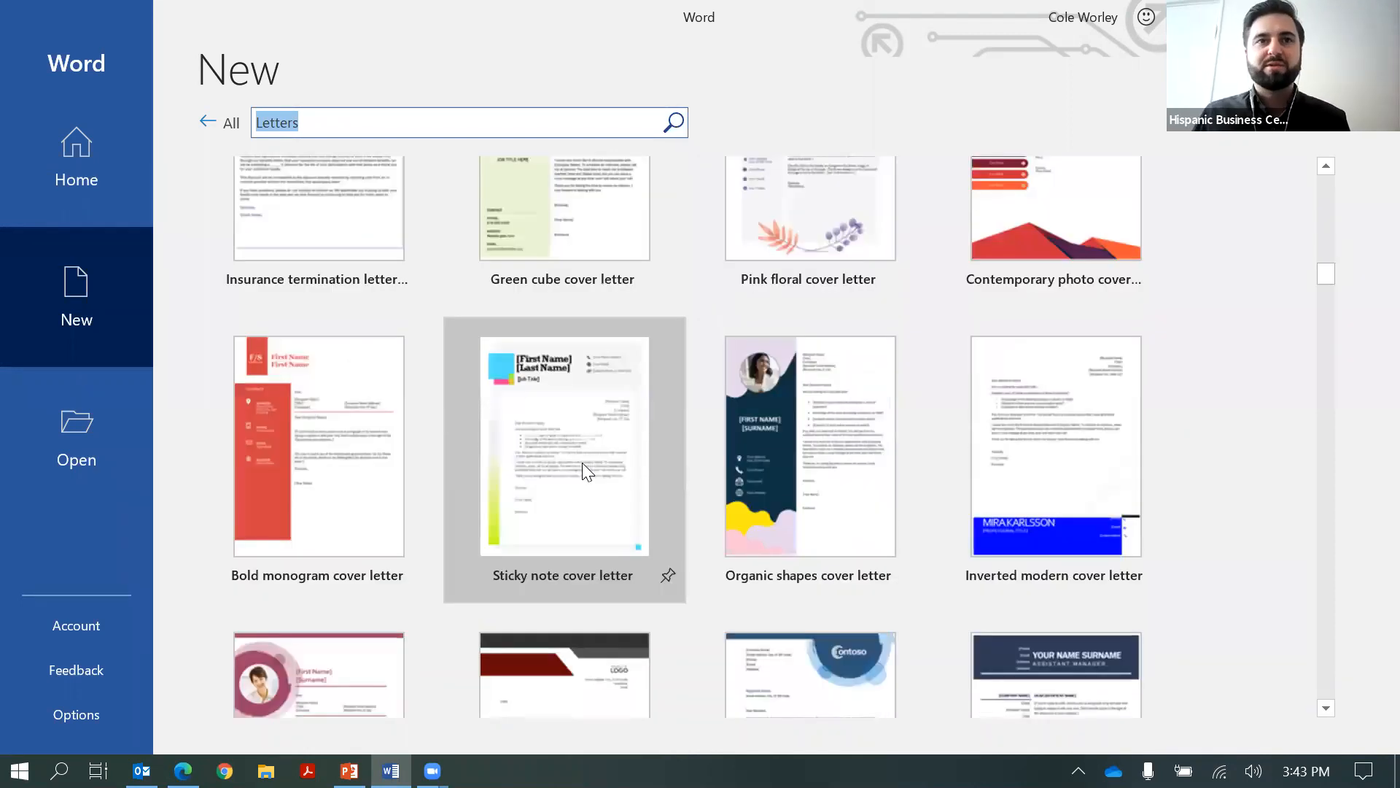
scroll(582, 462, "down", 5)
scroll(582, 462, "down", 1)
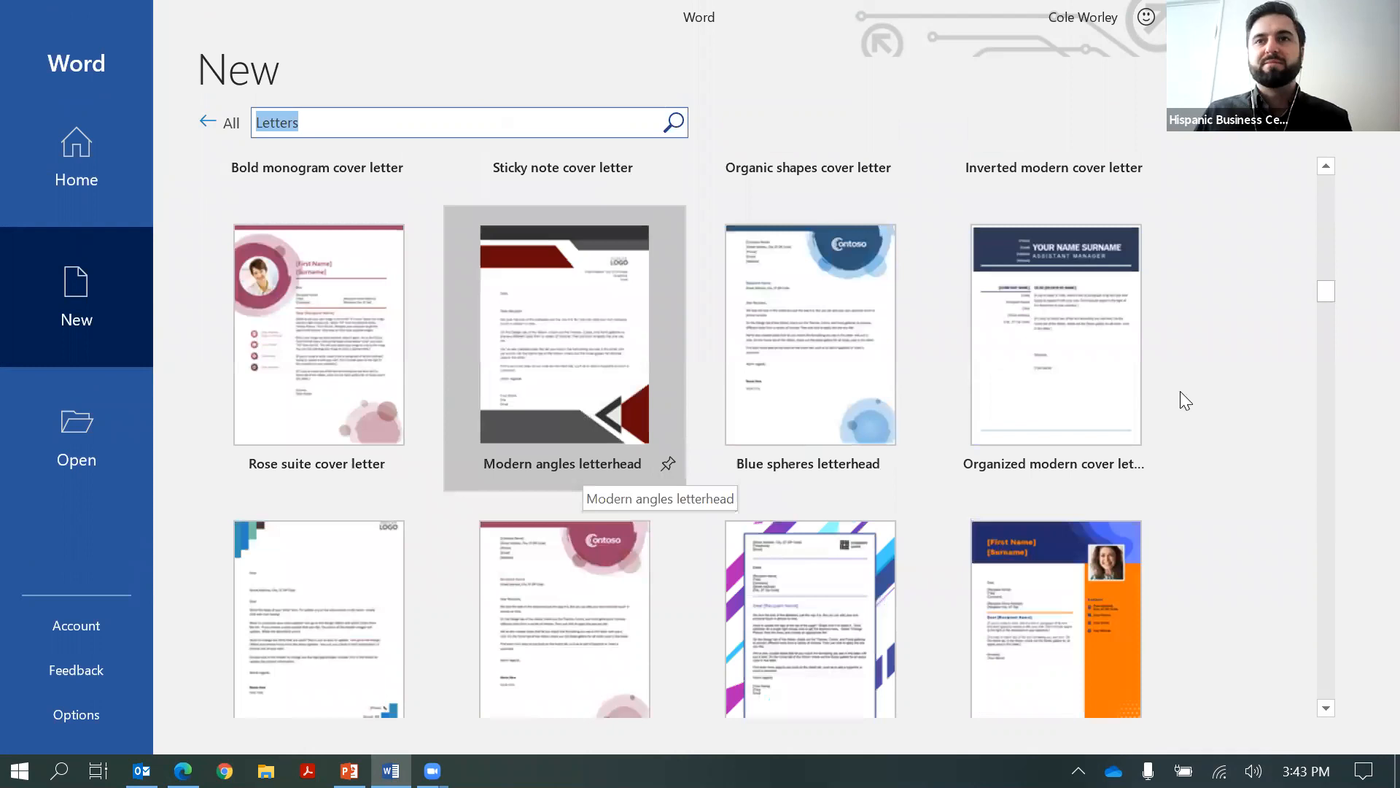
left_click_drag(1326, 293, 1324, 349)
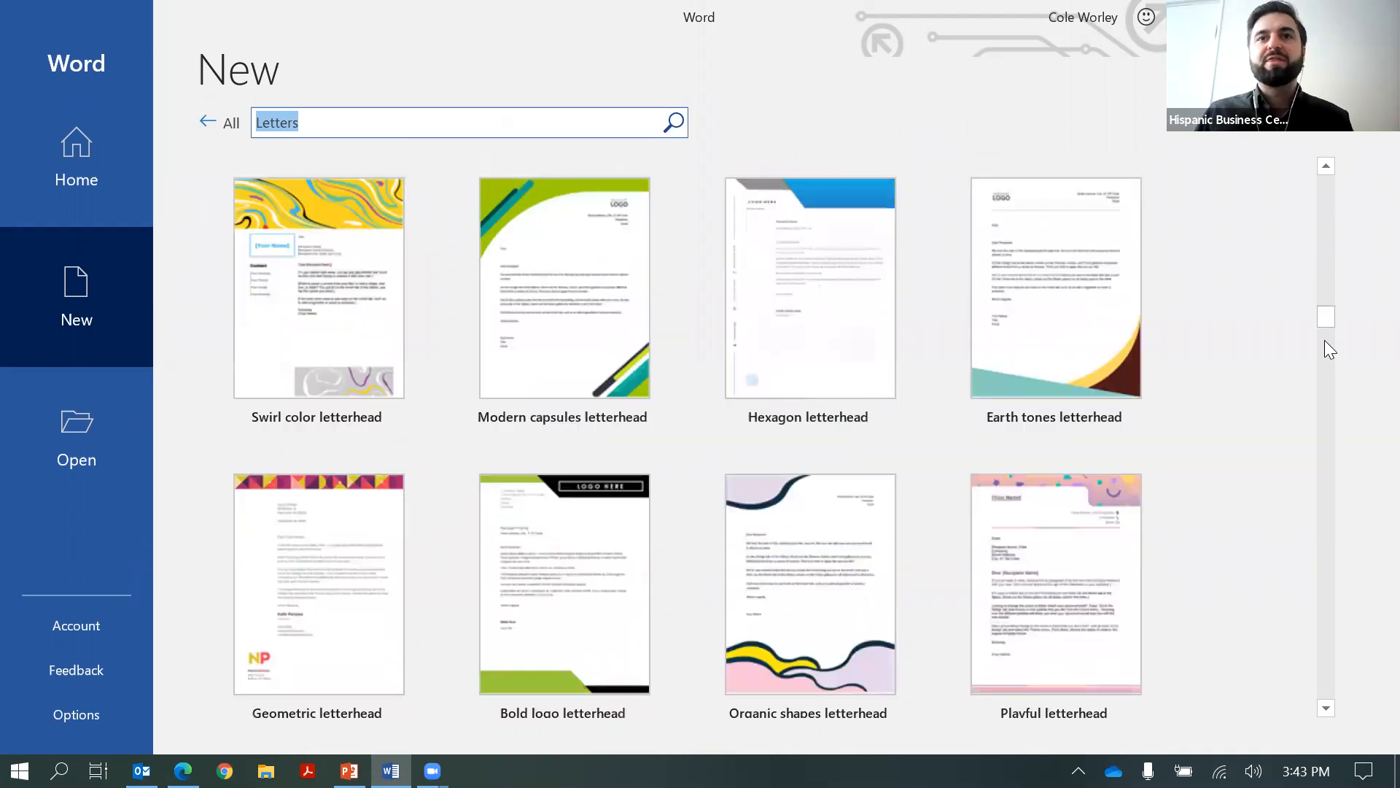
scroll(1313, 536, "down", 5)
scroll(1308, 530, "down", 10)
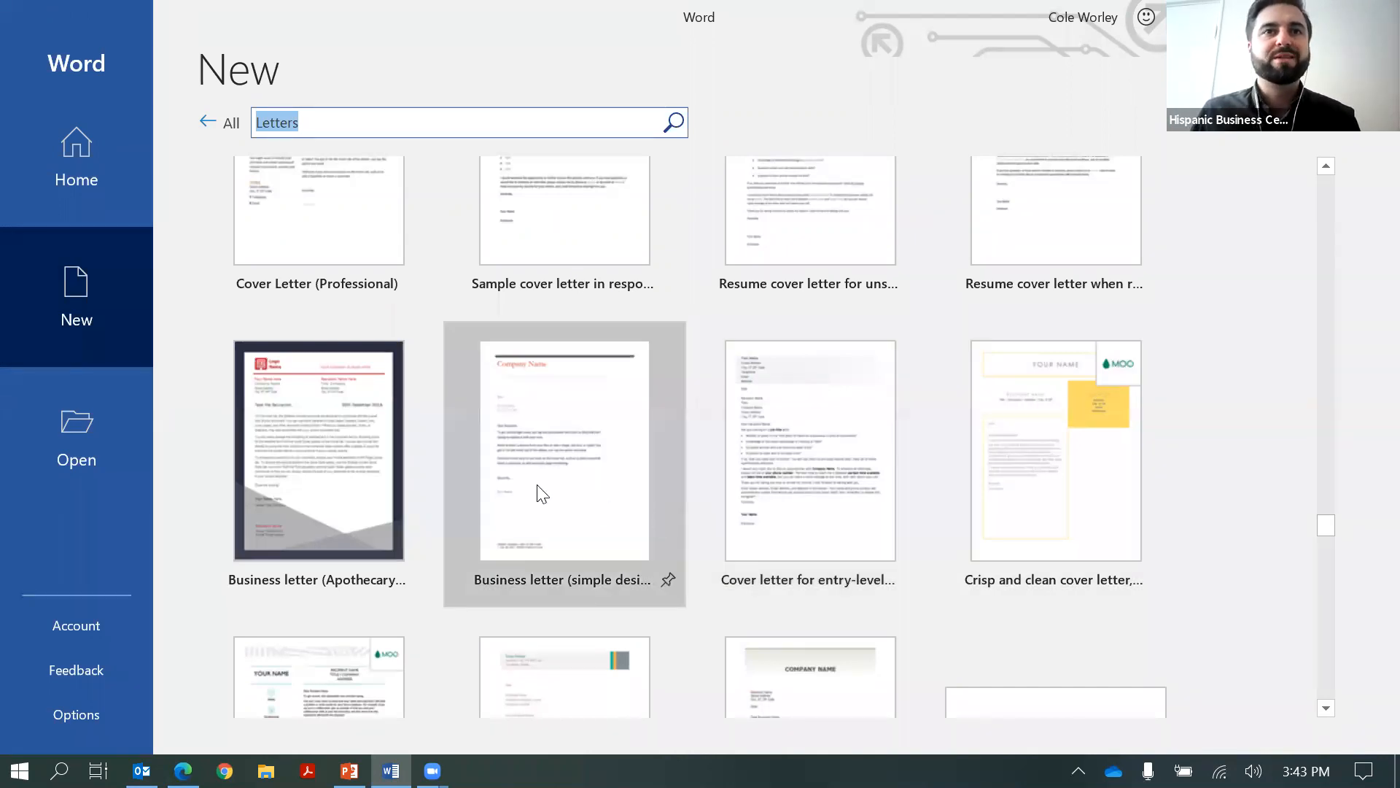
left_click(568, 445)
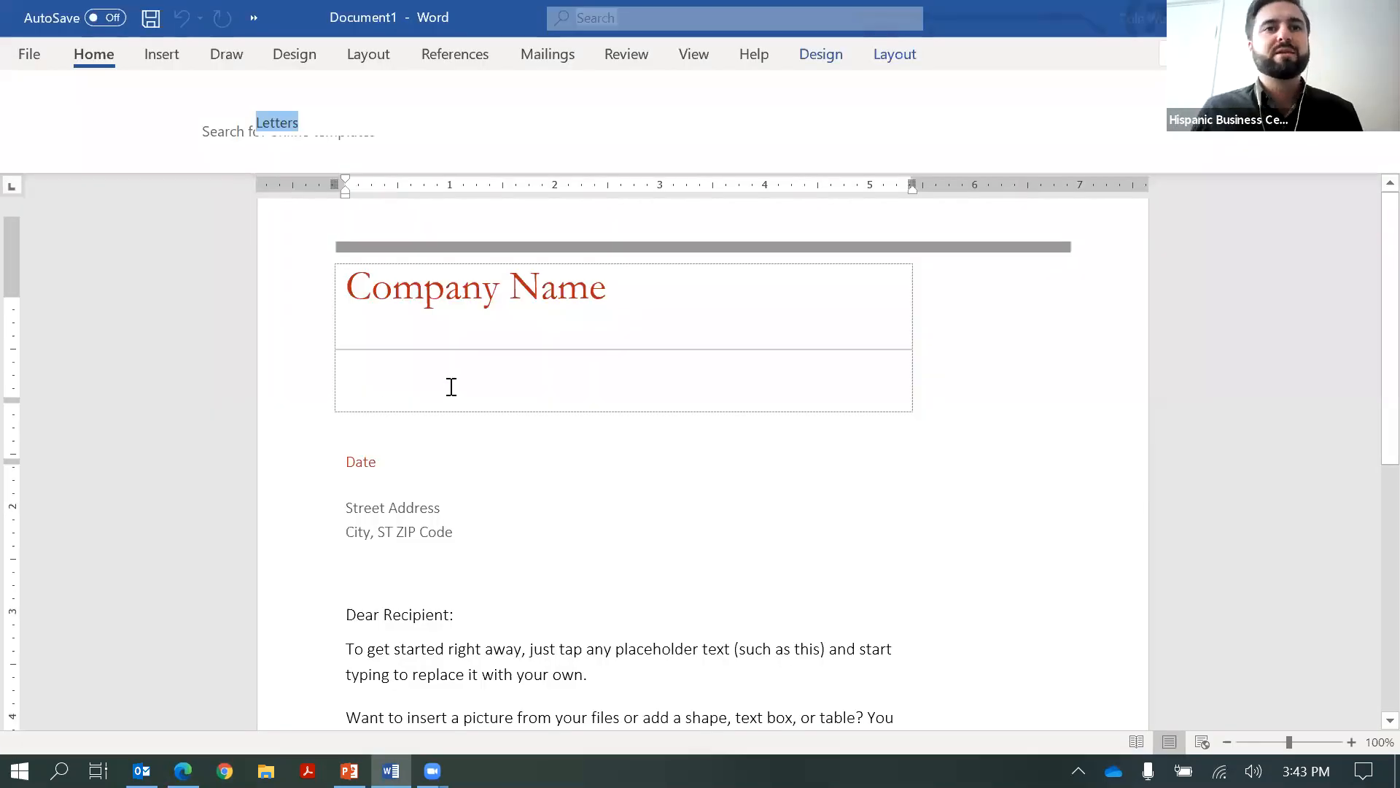
Copy the letter's text from the street address through the signature
scroll(460, 370, "down", 2)
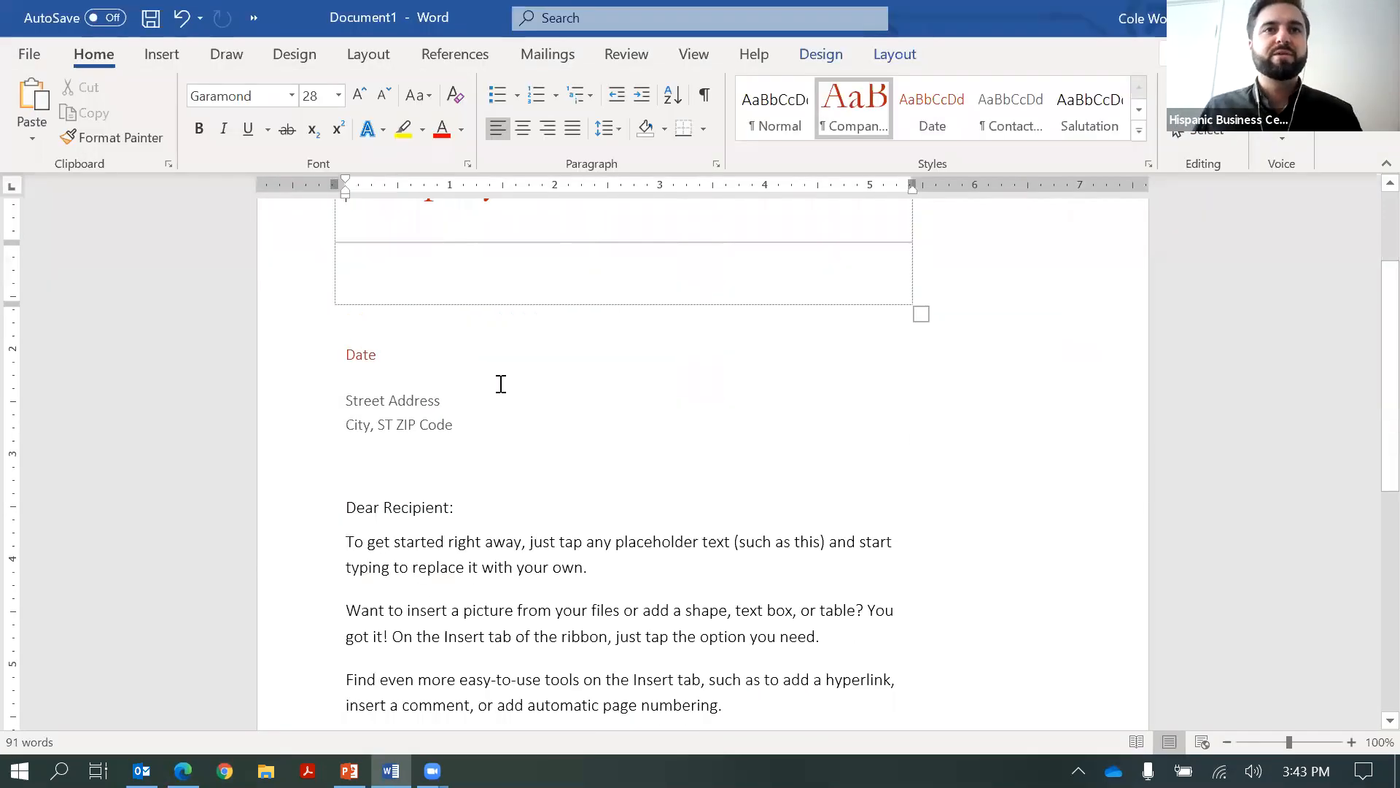
scroll(374, 395, "down", 2)
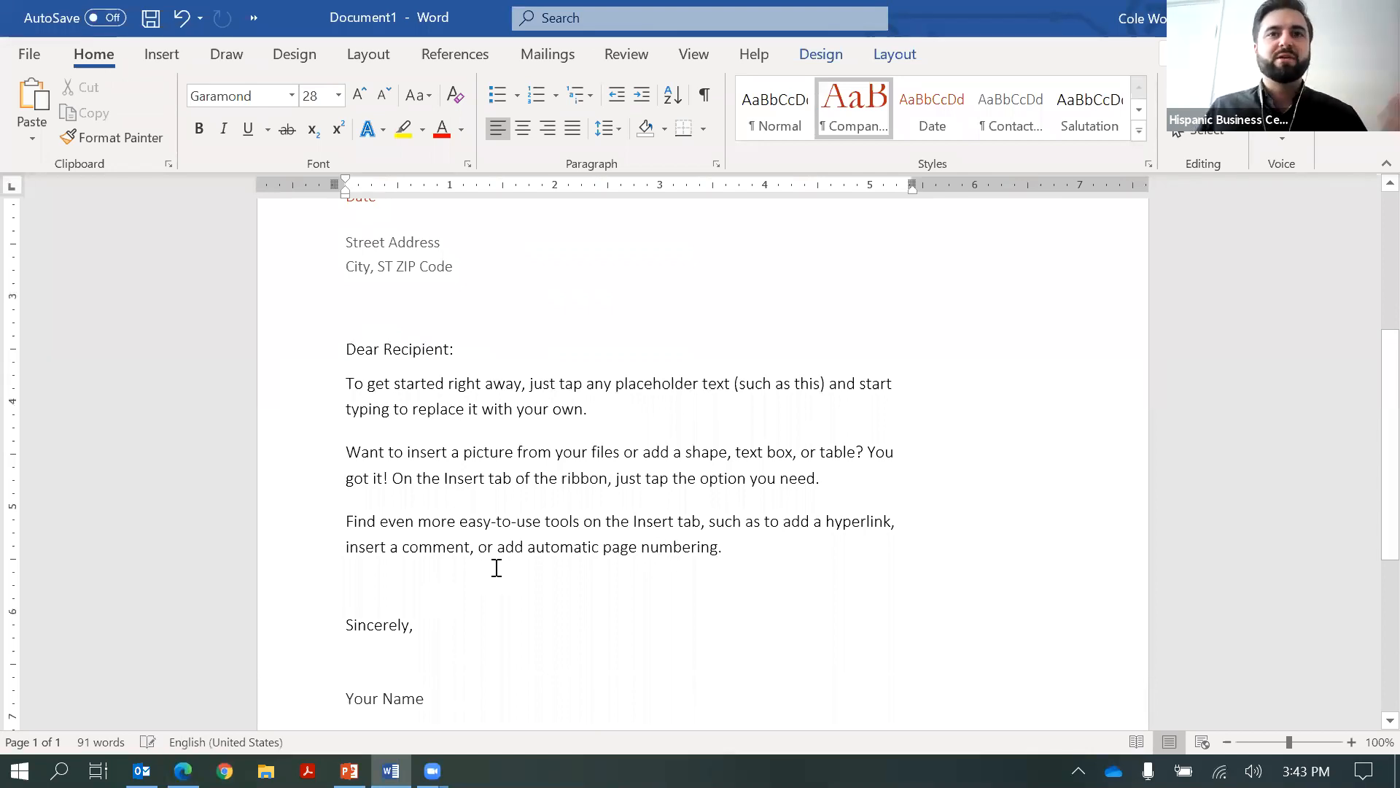
scroll(300, 300, "down", 2)
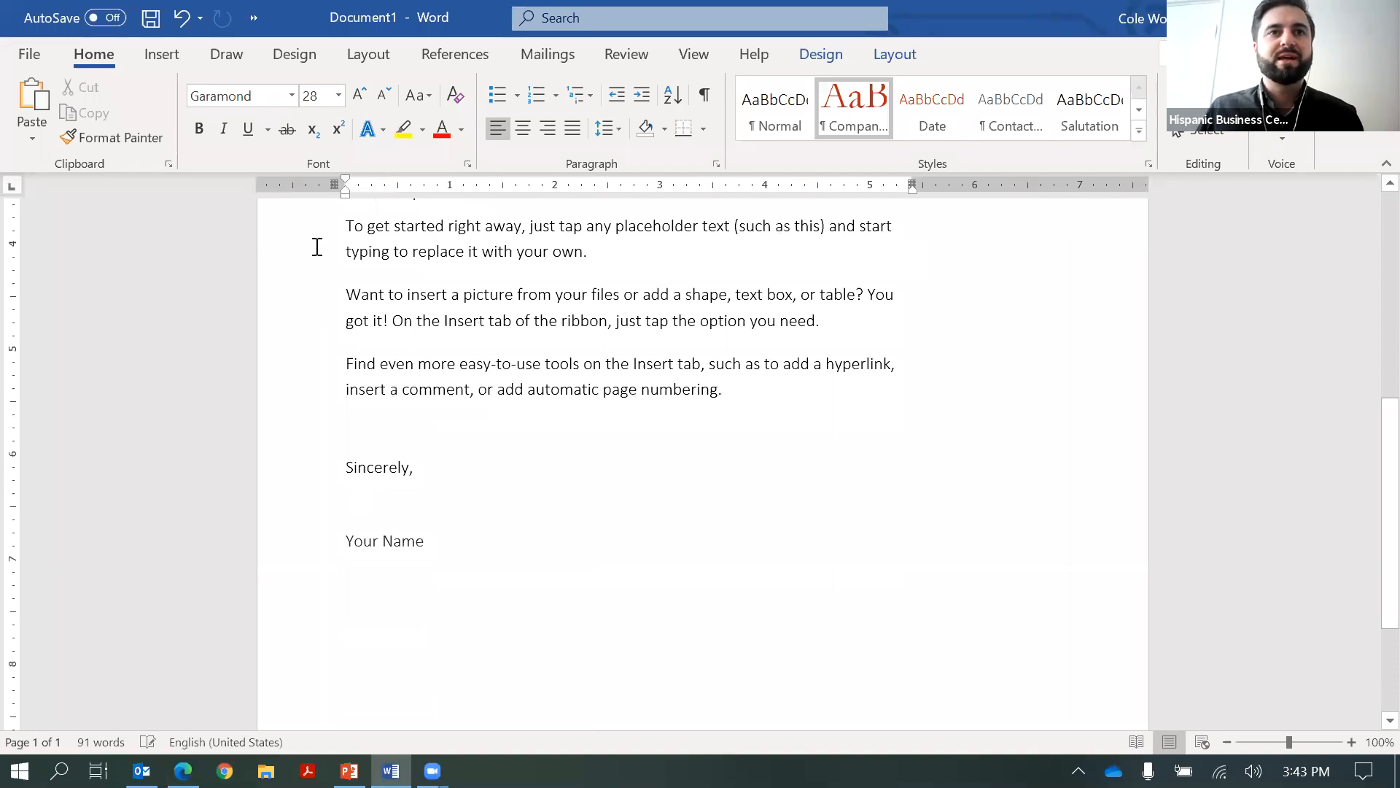
key("ctrl+a")
scroll(331, 241, "up", 1)
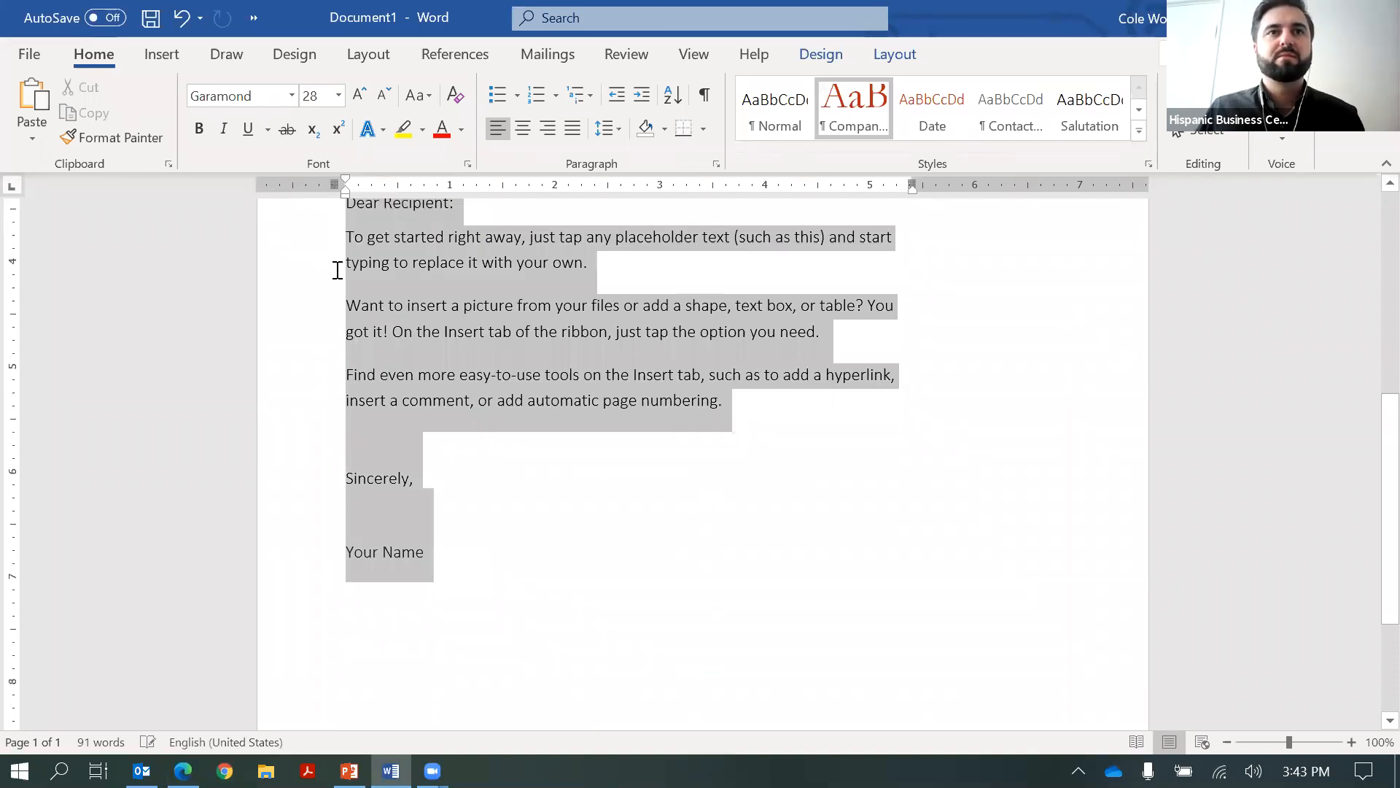
scroll(338, 216, "up", 3)
left_click_drag(354, 348, 349, 371)
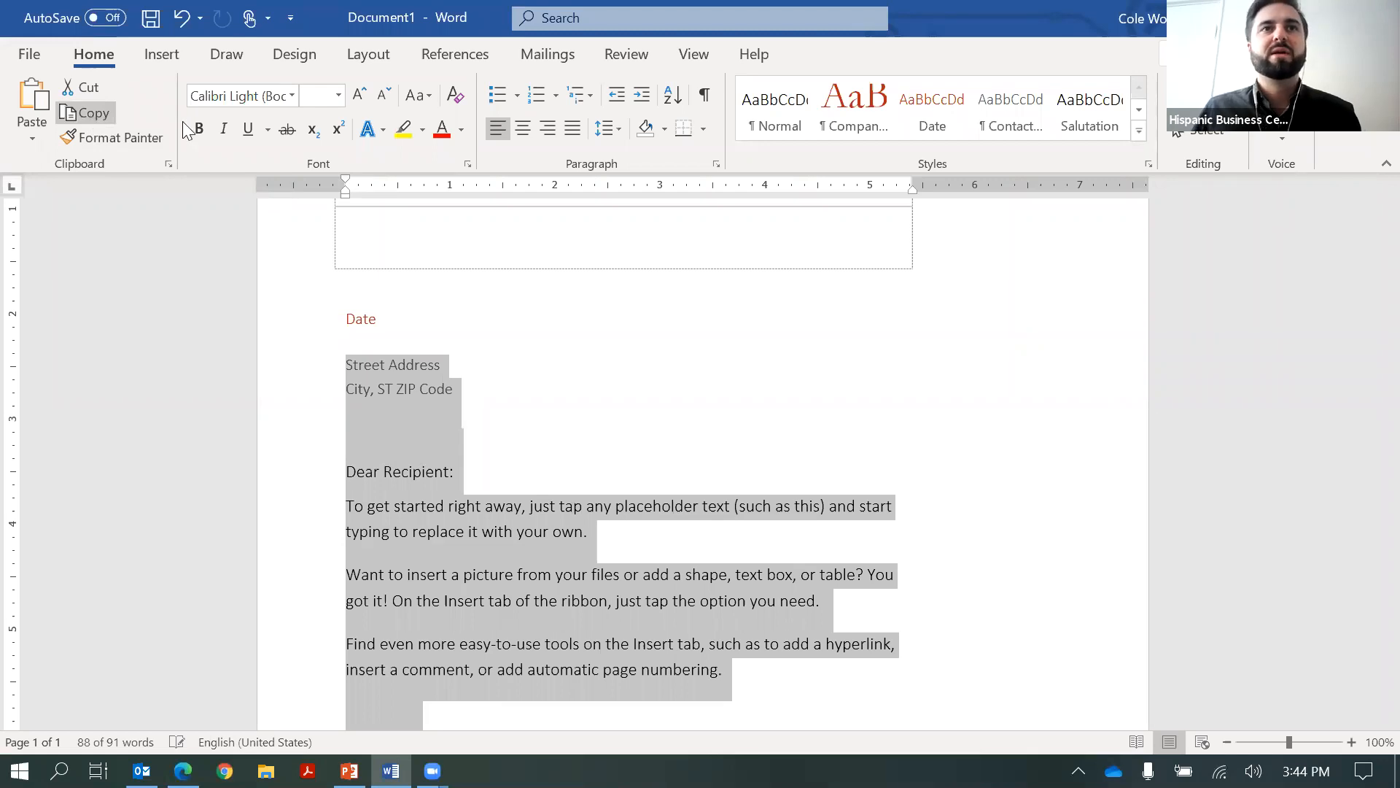
left_click(91, 114)
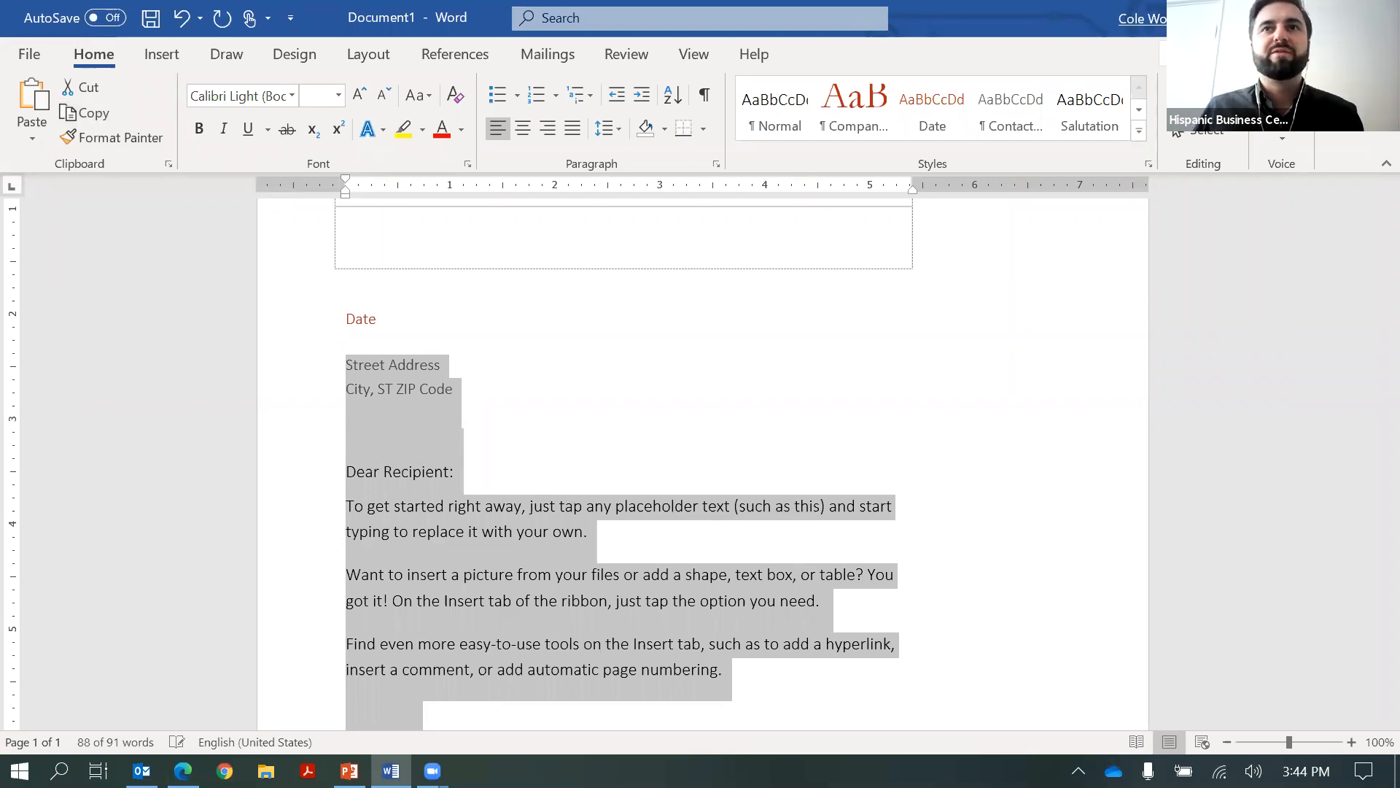
Create a new blank document
left_click(42, 54)
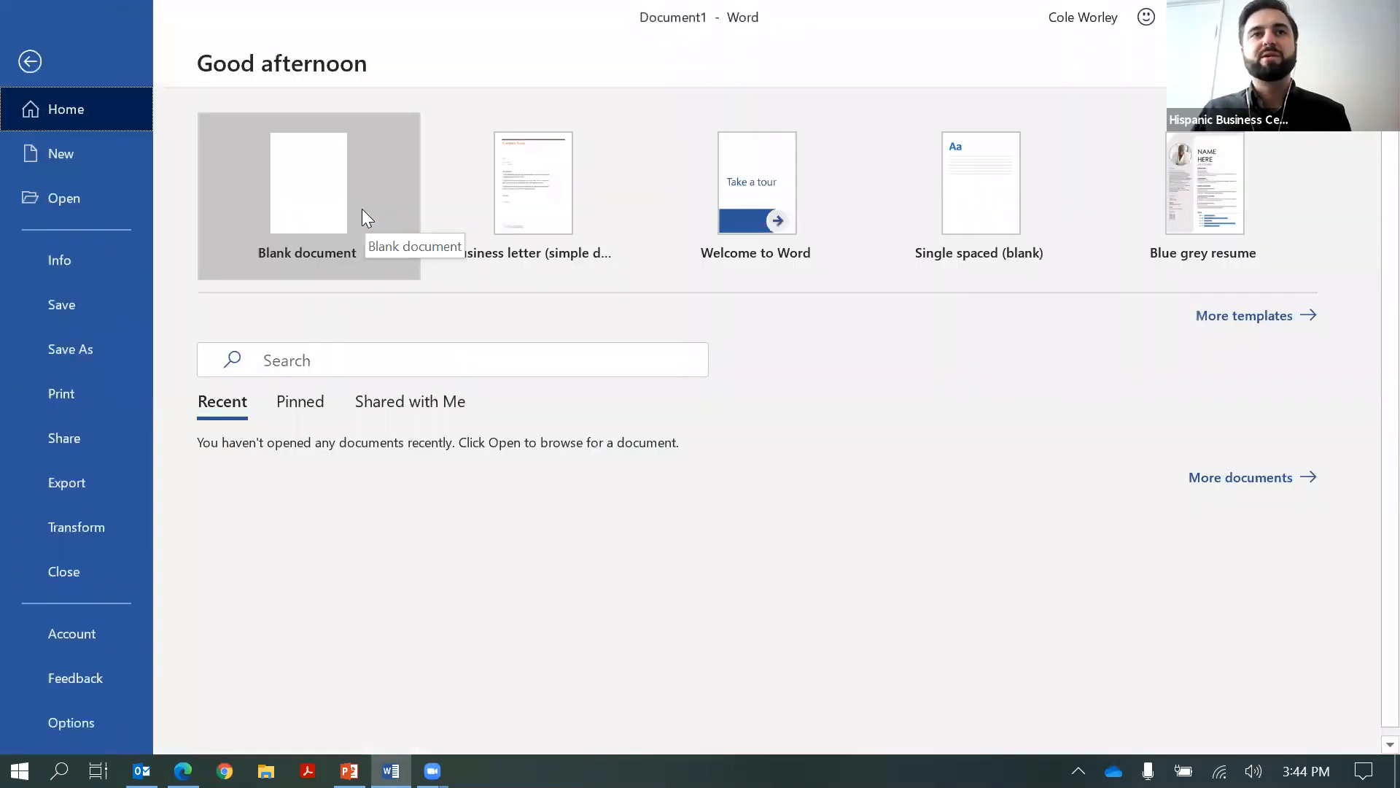
left_click(305, 221)
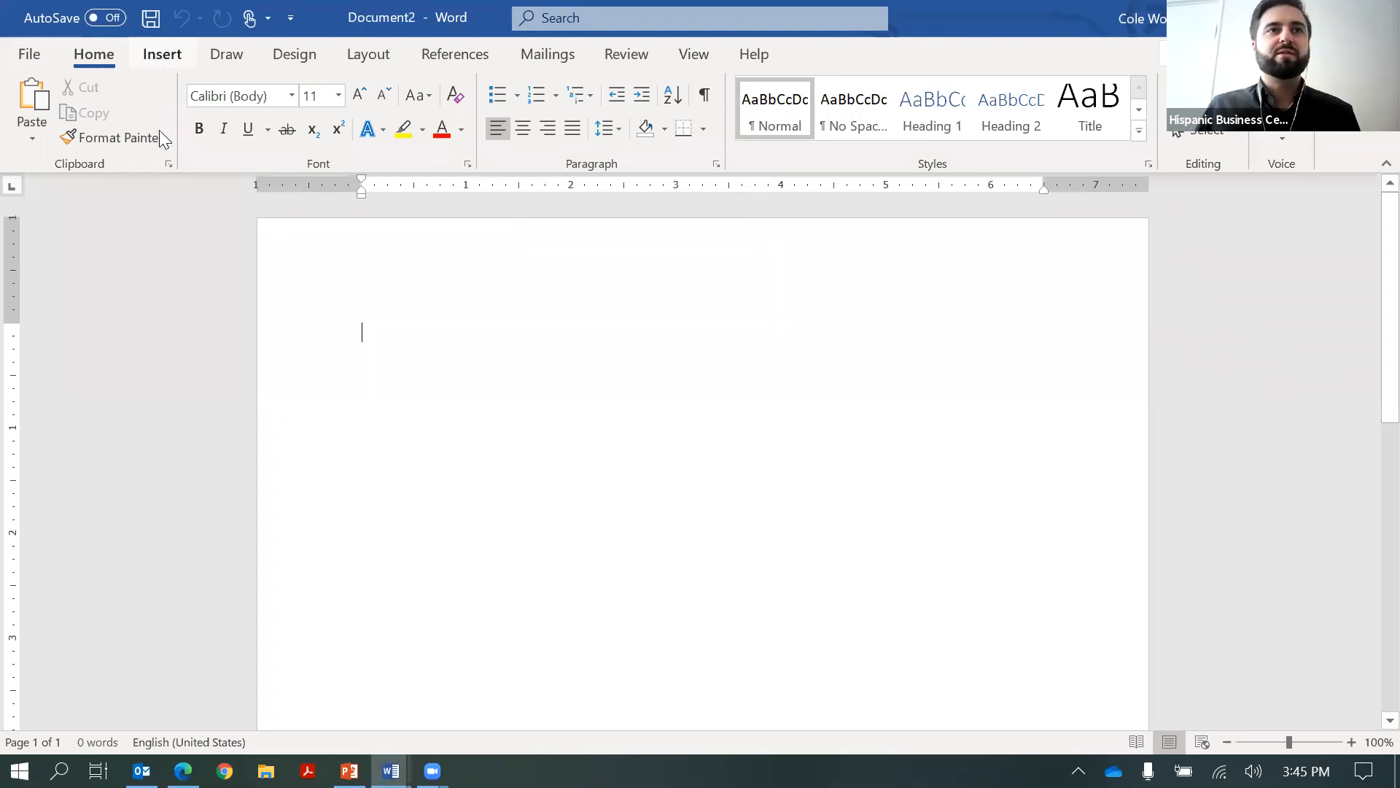
Review the available insert, drawing, design and layout commands, and look over the full length of the blank page
left_click(163, 55)
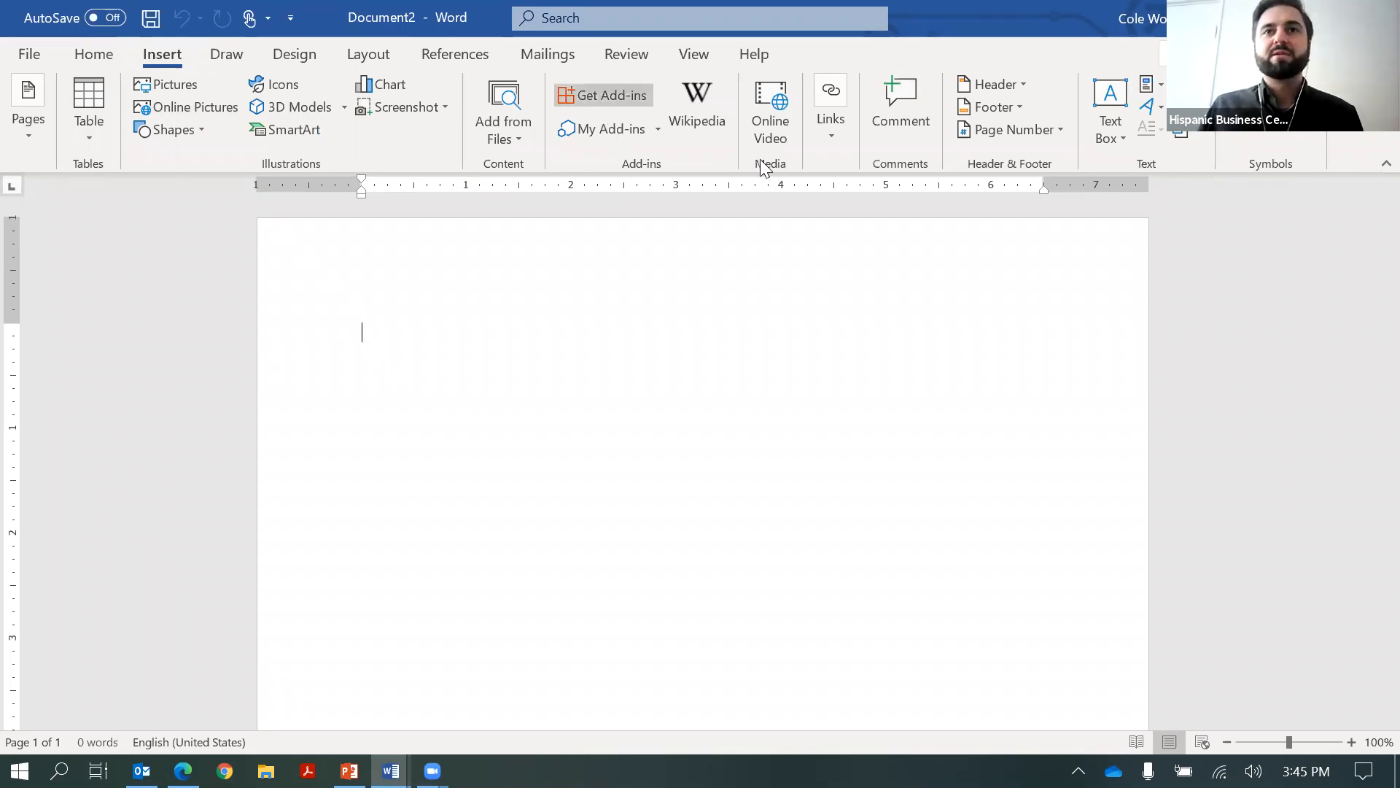
left_click(771, 135)
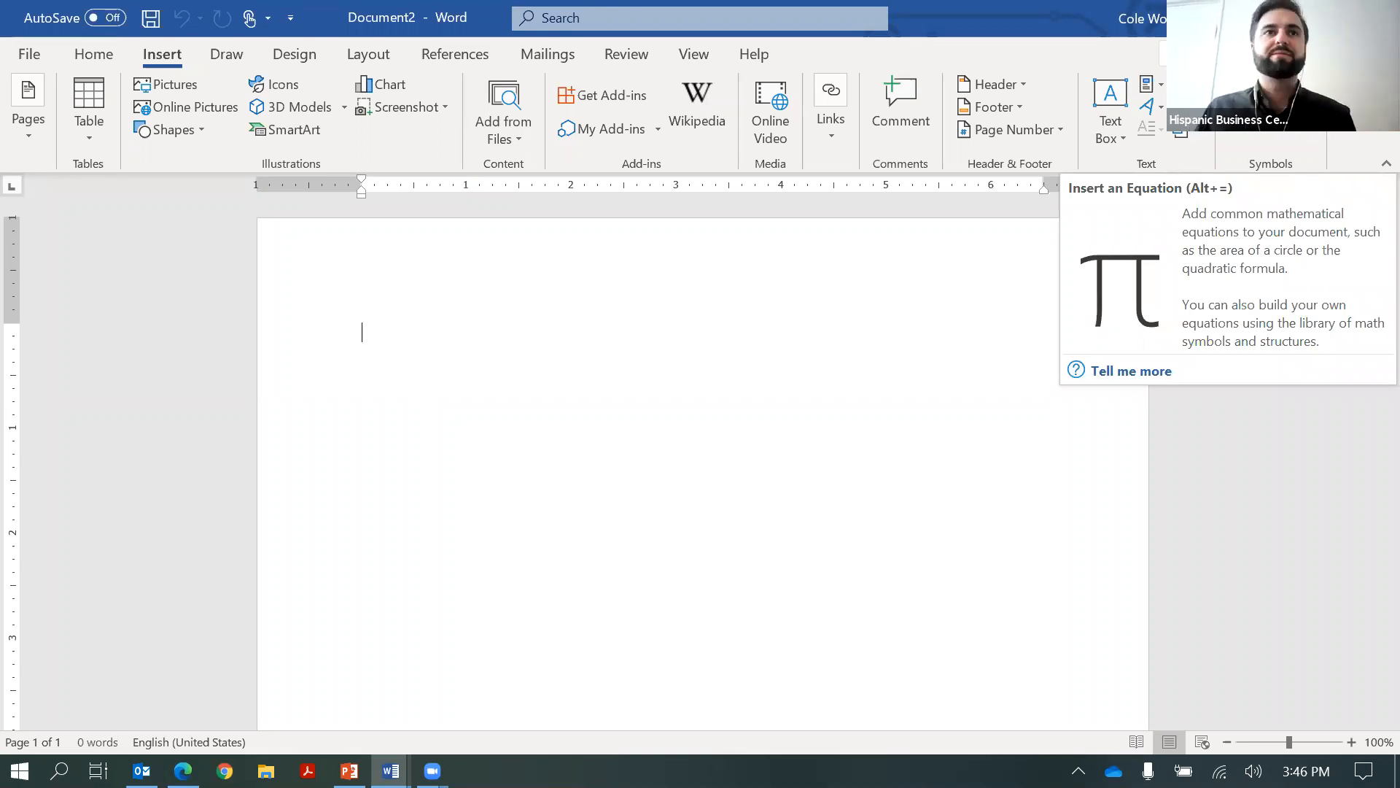
left_click(225, 61)
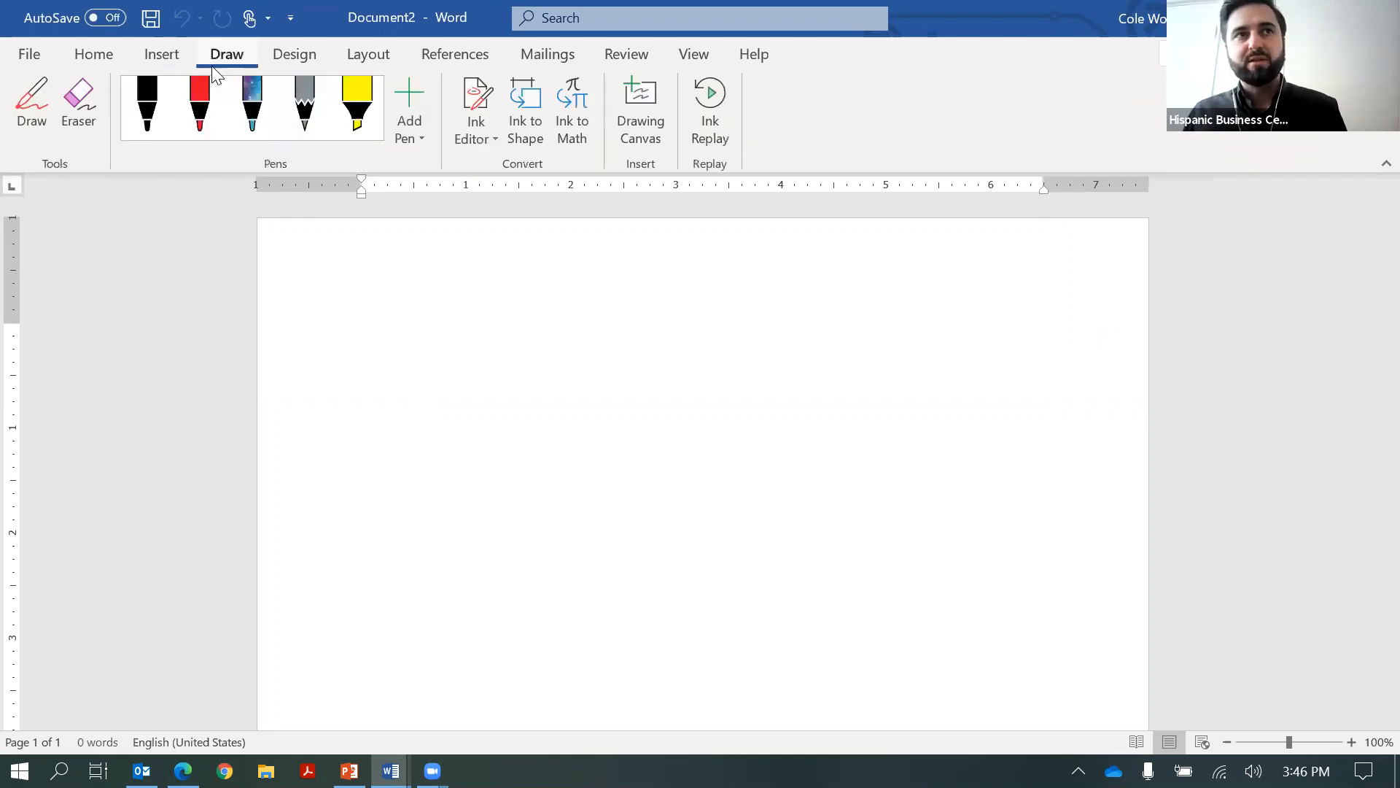
left_click(288, 55)
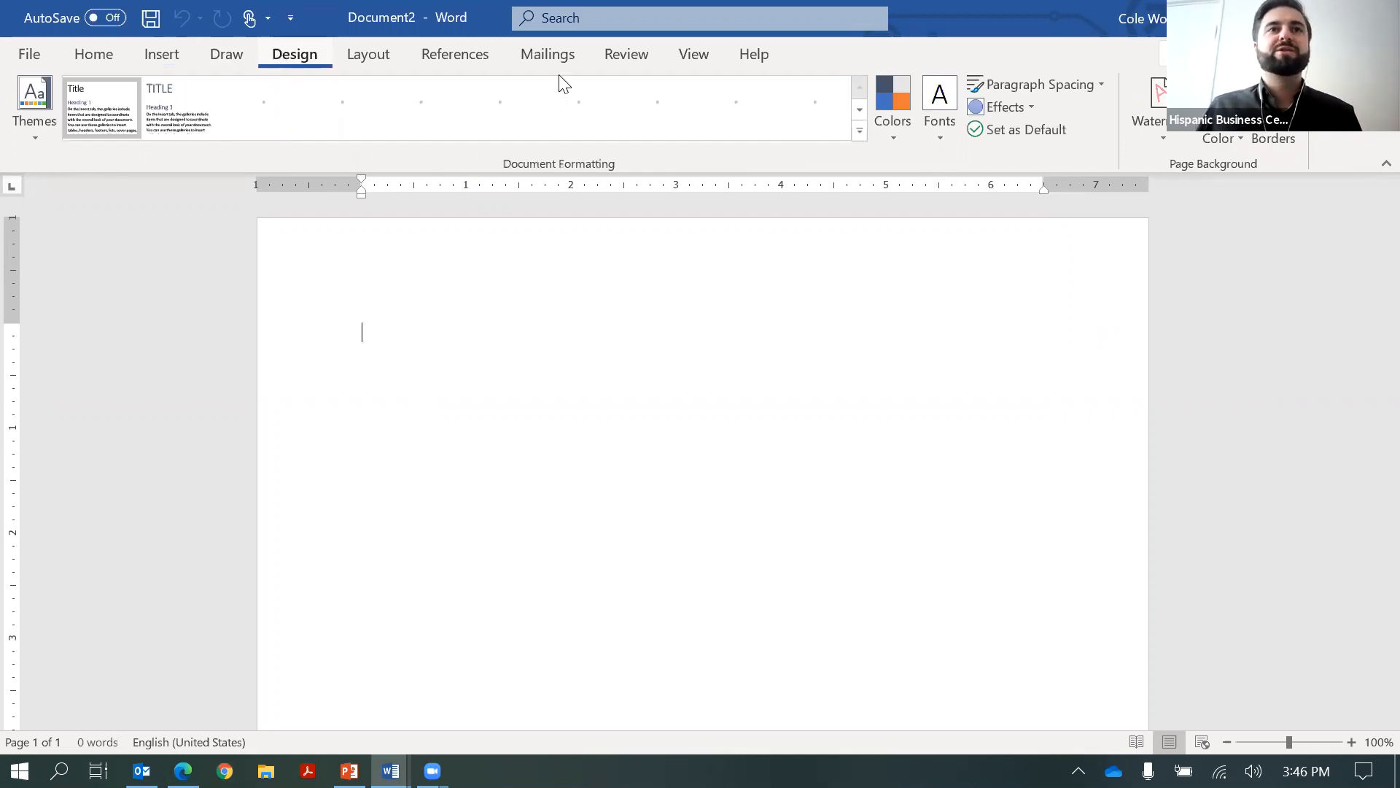
left_click(358, 59)
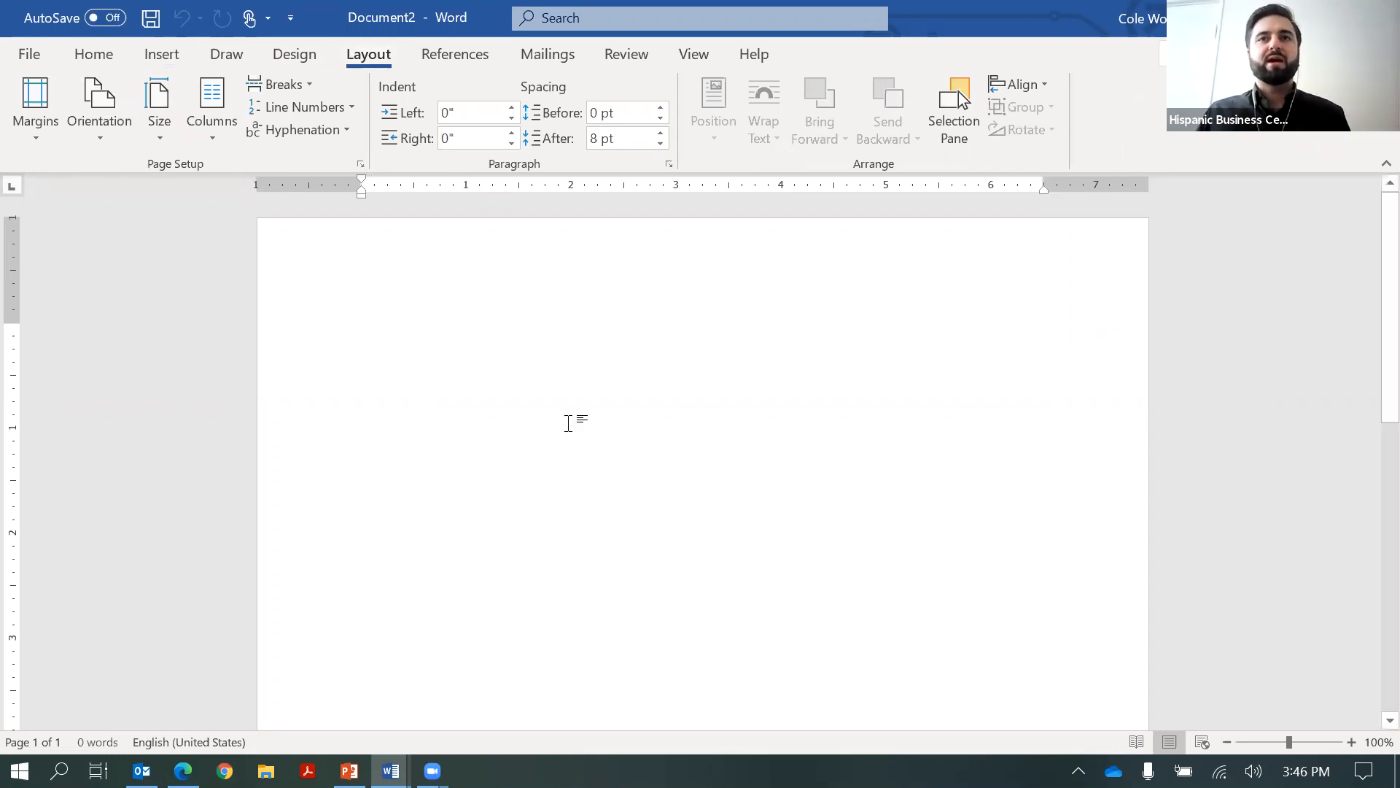
scroll(565, 432, "down", 2)
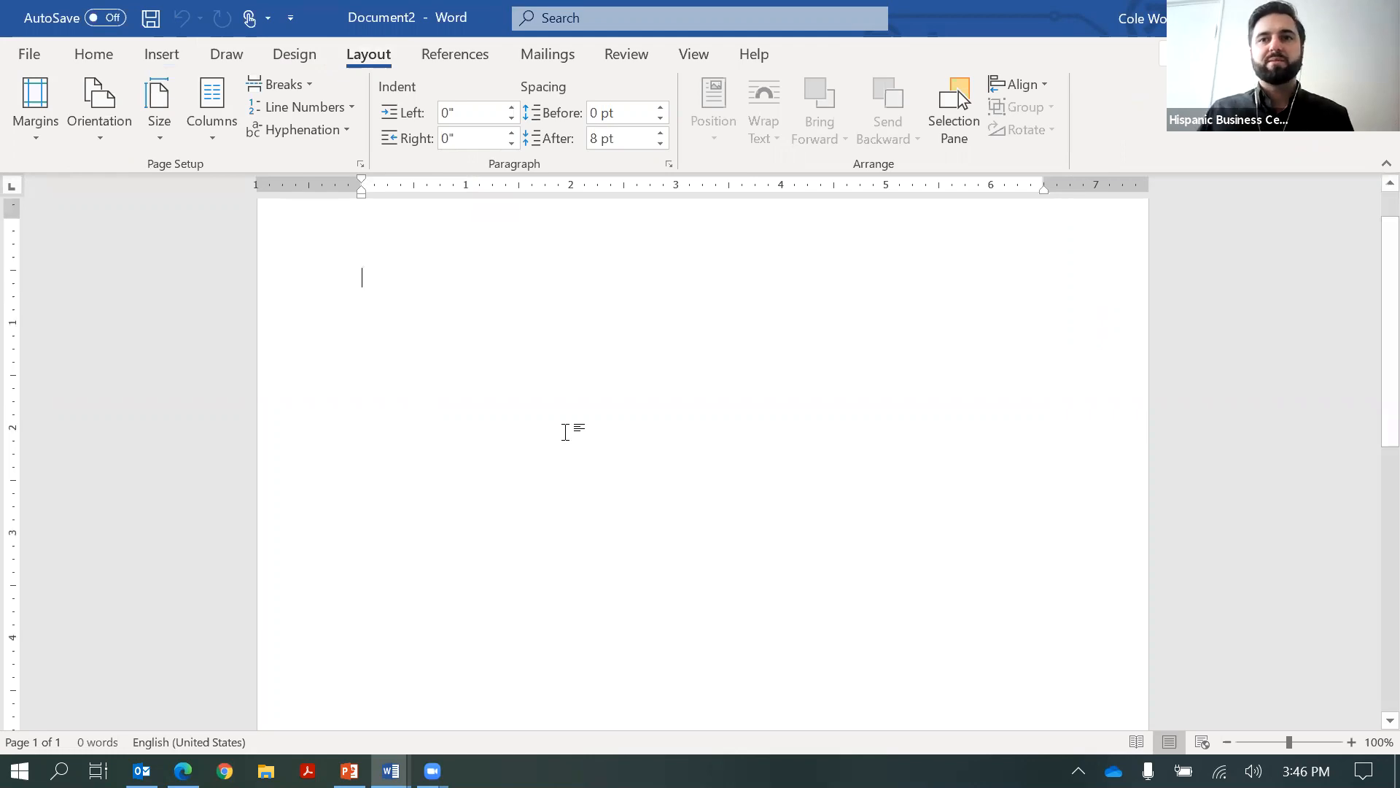
scroll(565, 432, "down", 10)
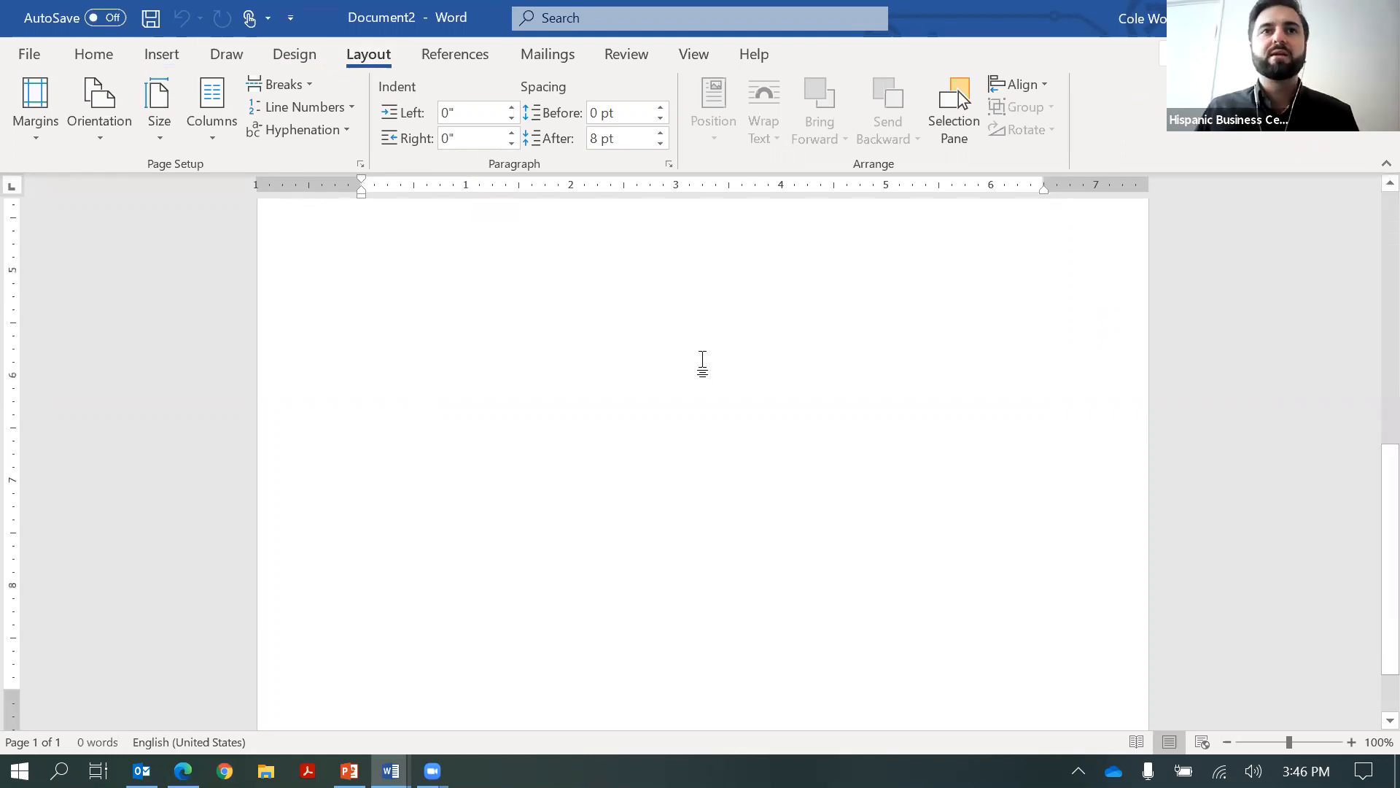
scroll(306, 215, "up", 5)
scroll(368, 289, "up", 5)
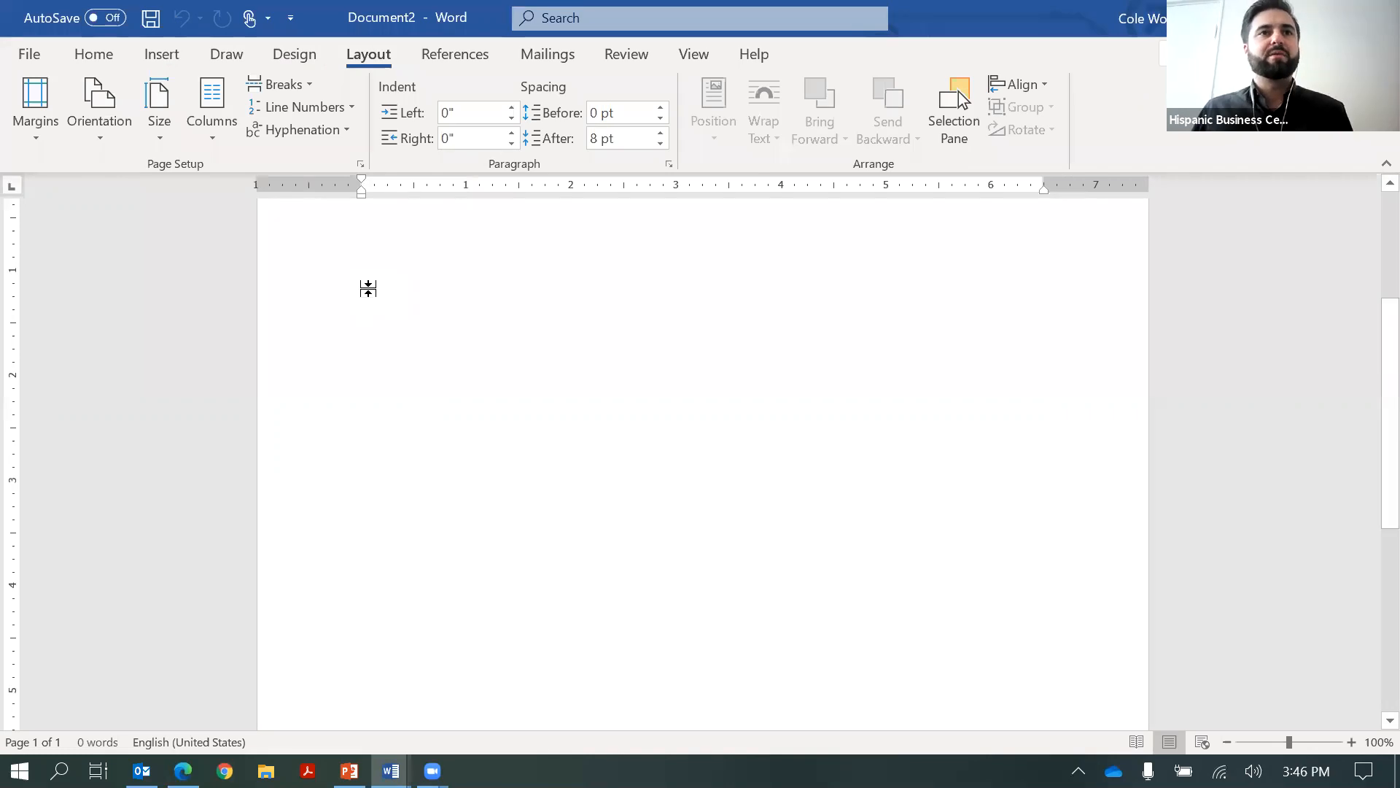
scroll(299, 195, "up", 2)
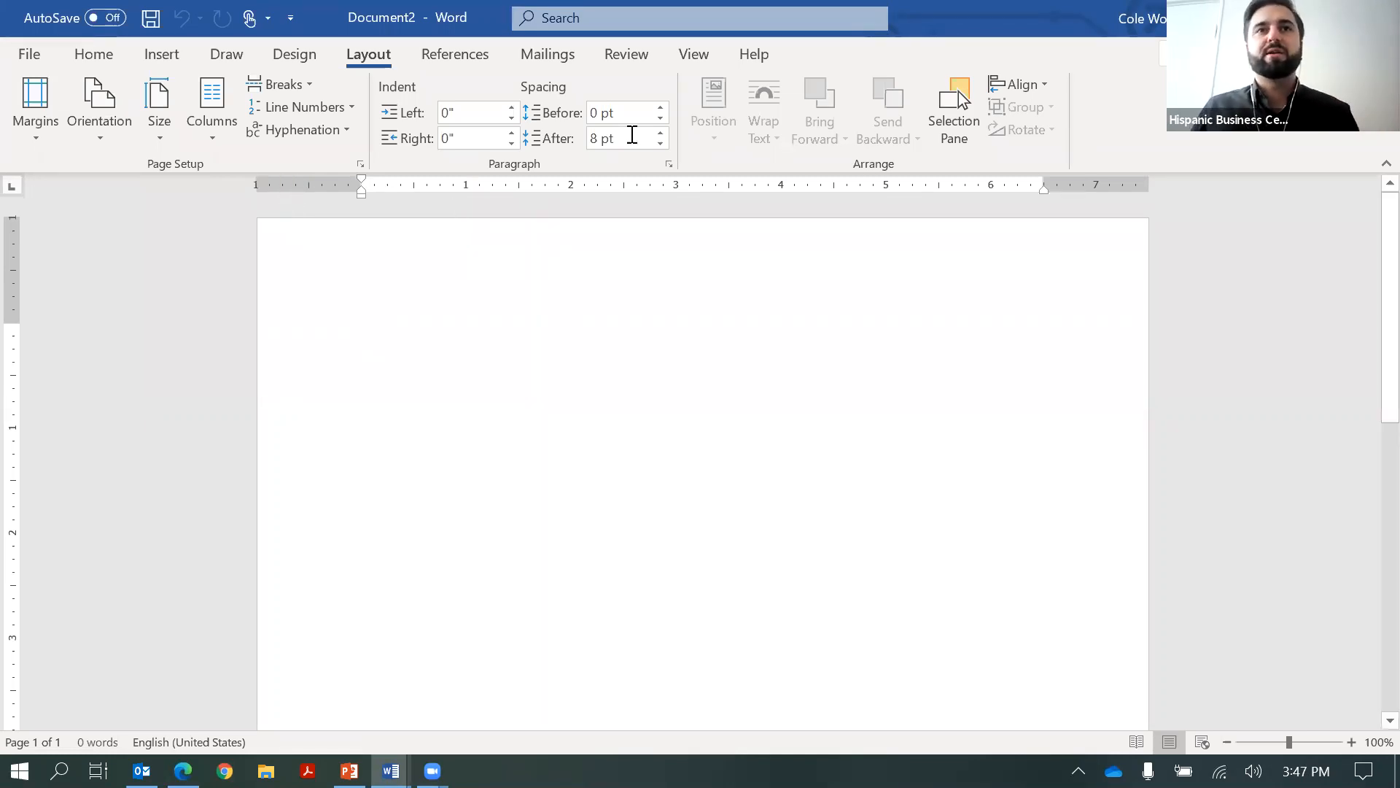
Hide the rulers around the blank document and show them again
left_click(695, 56)
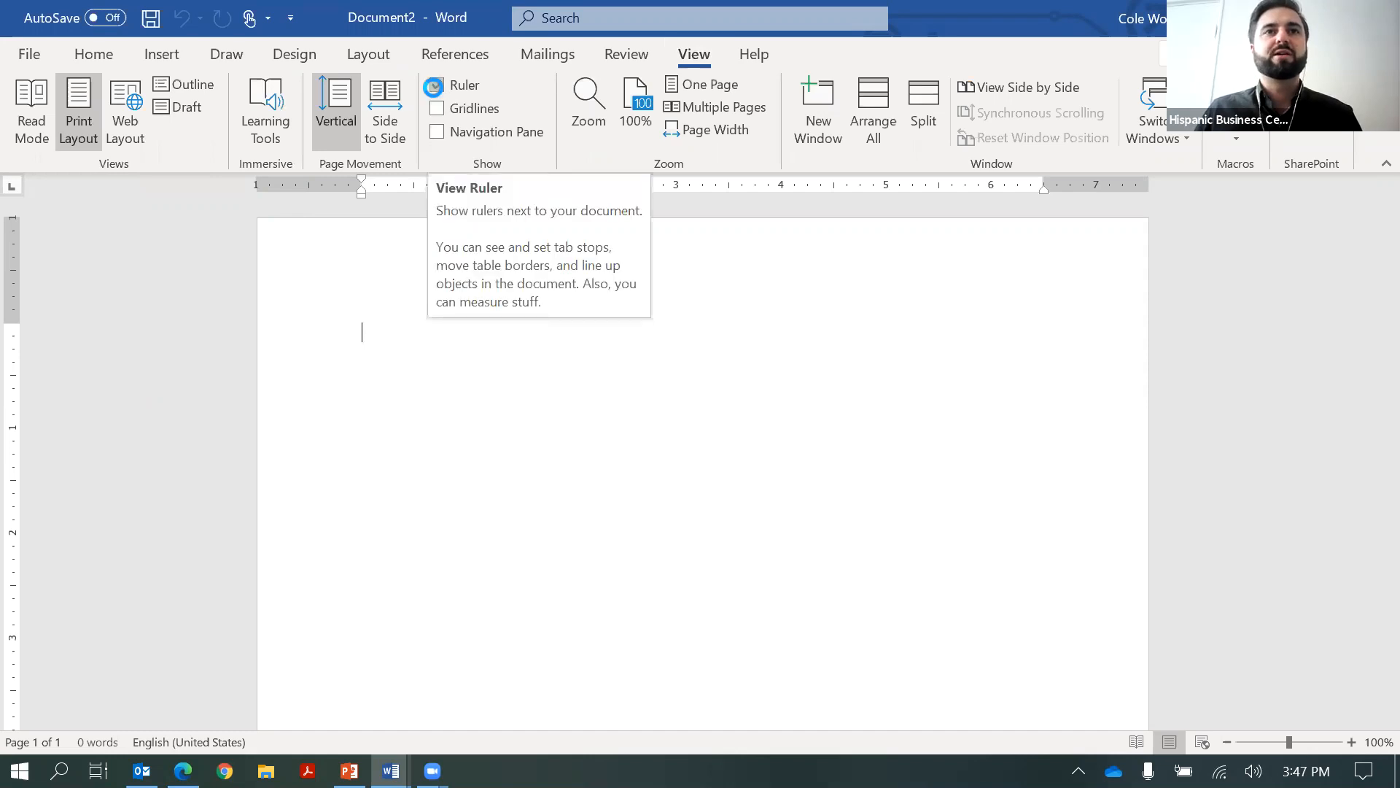
left_click(436, 86)
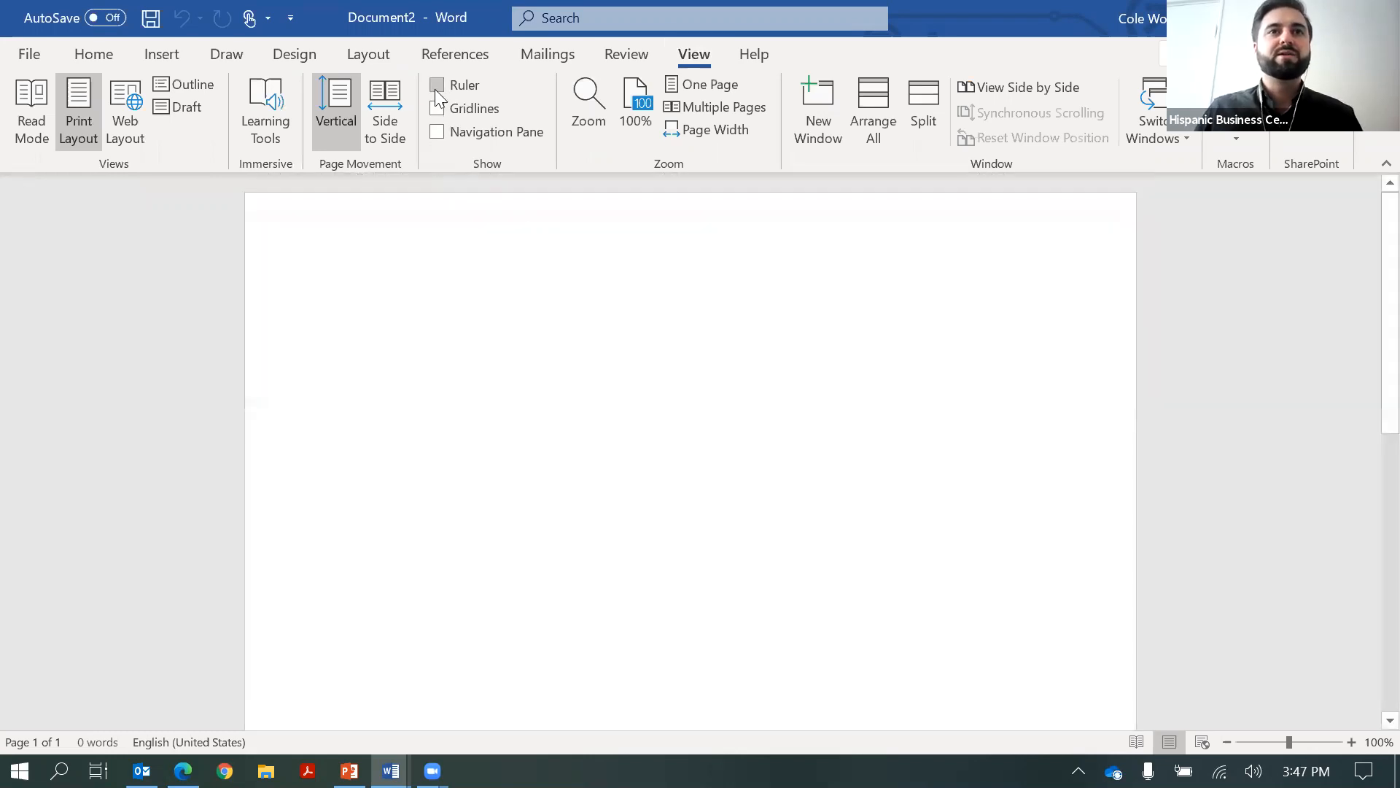
left_click(435, 91)
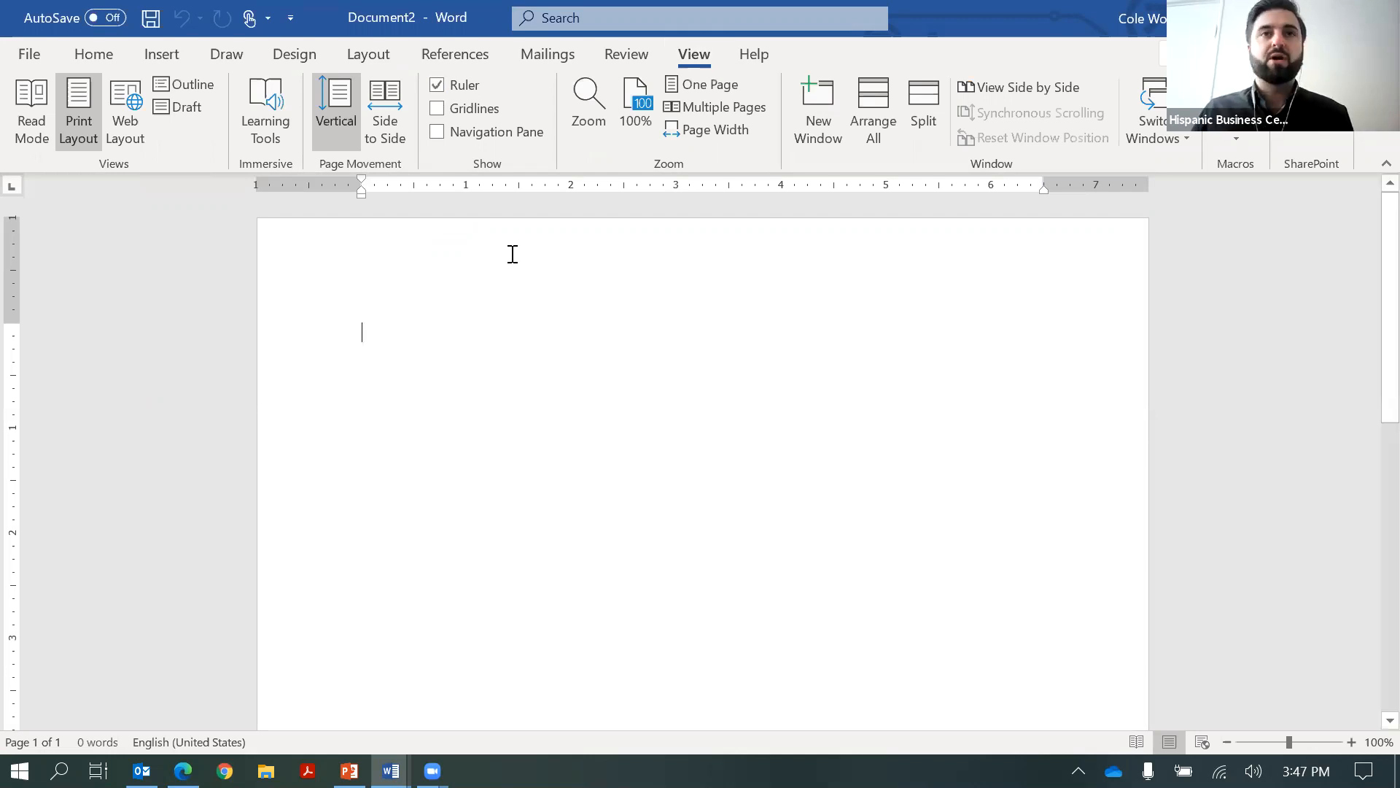
key("ctrl+r")
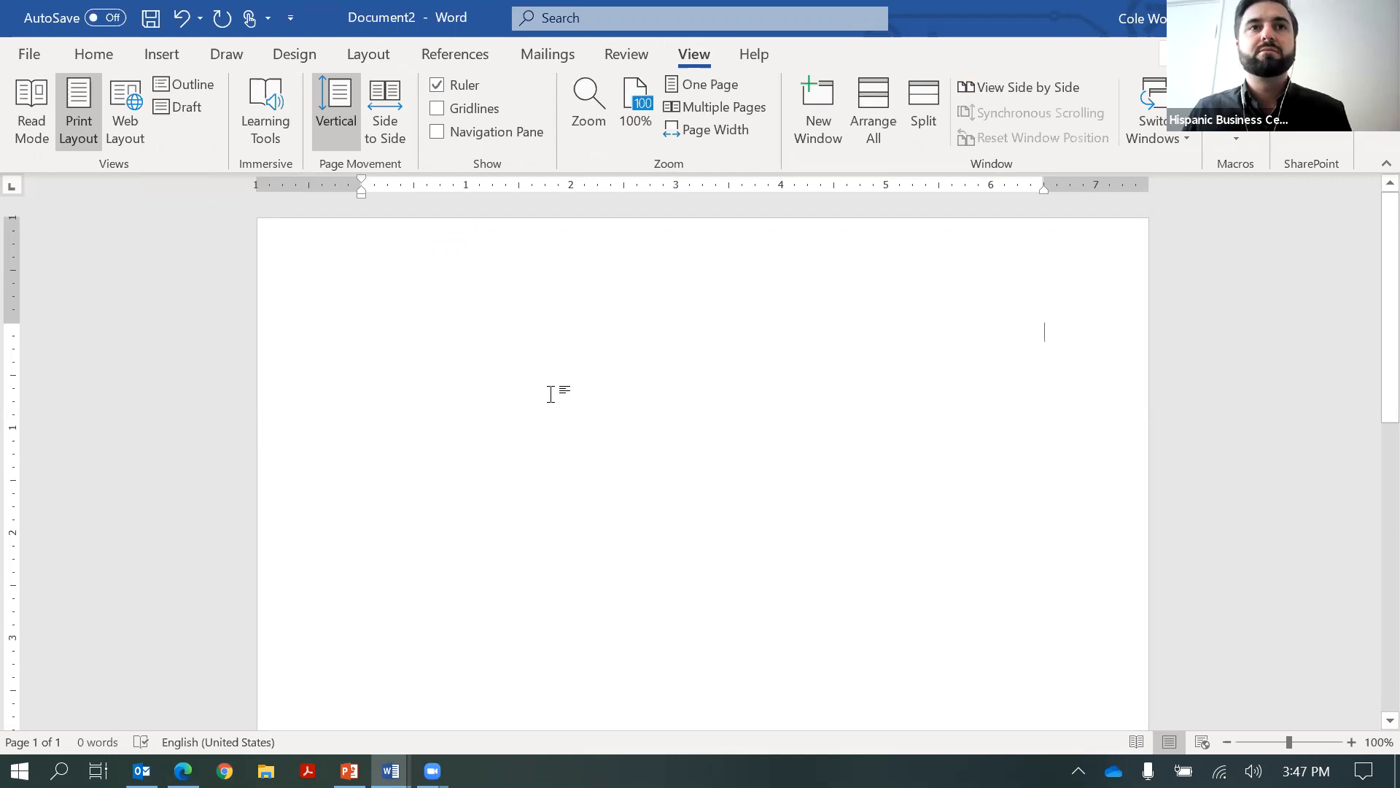
key("ctrl+l")
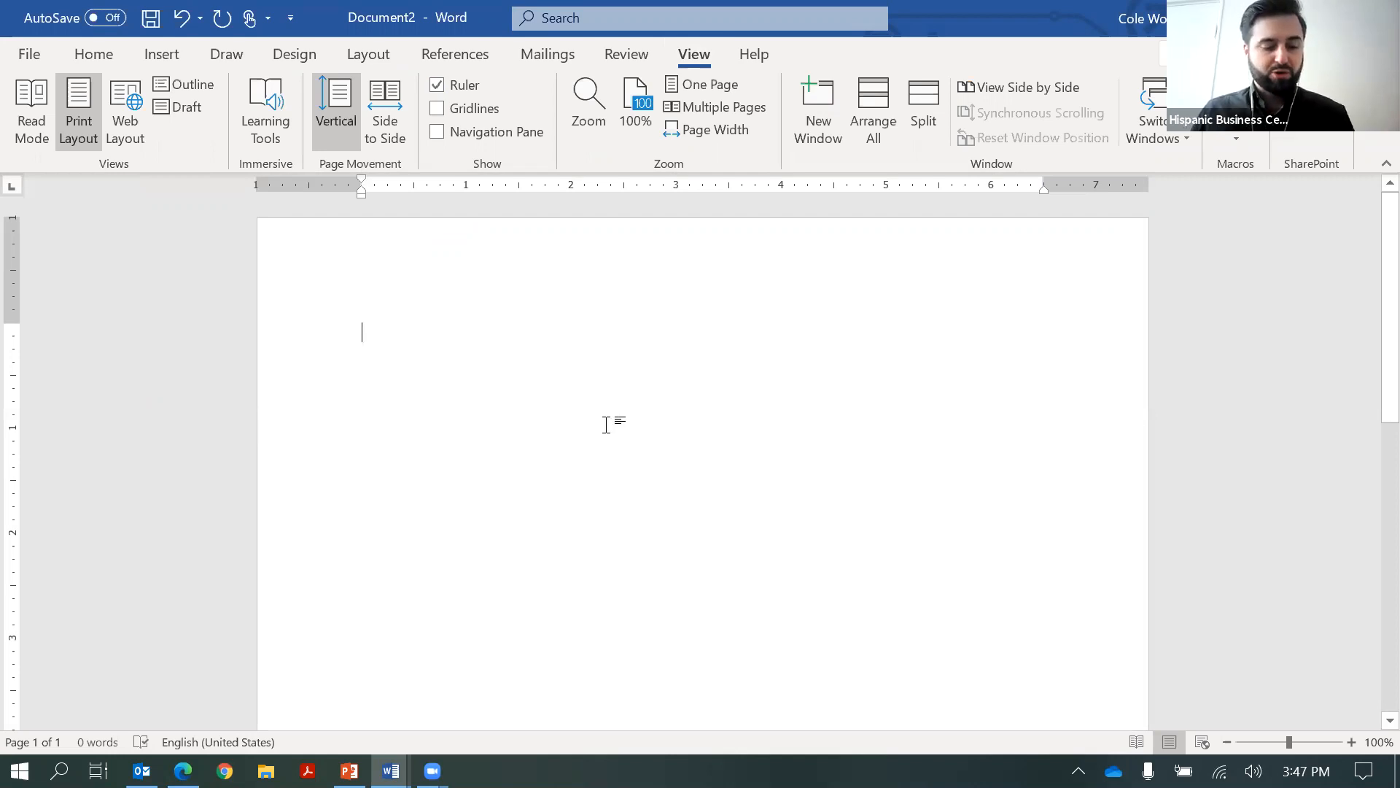
key("alt+r")
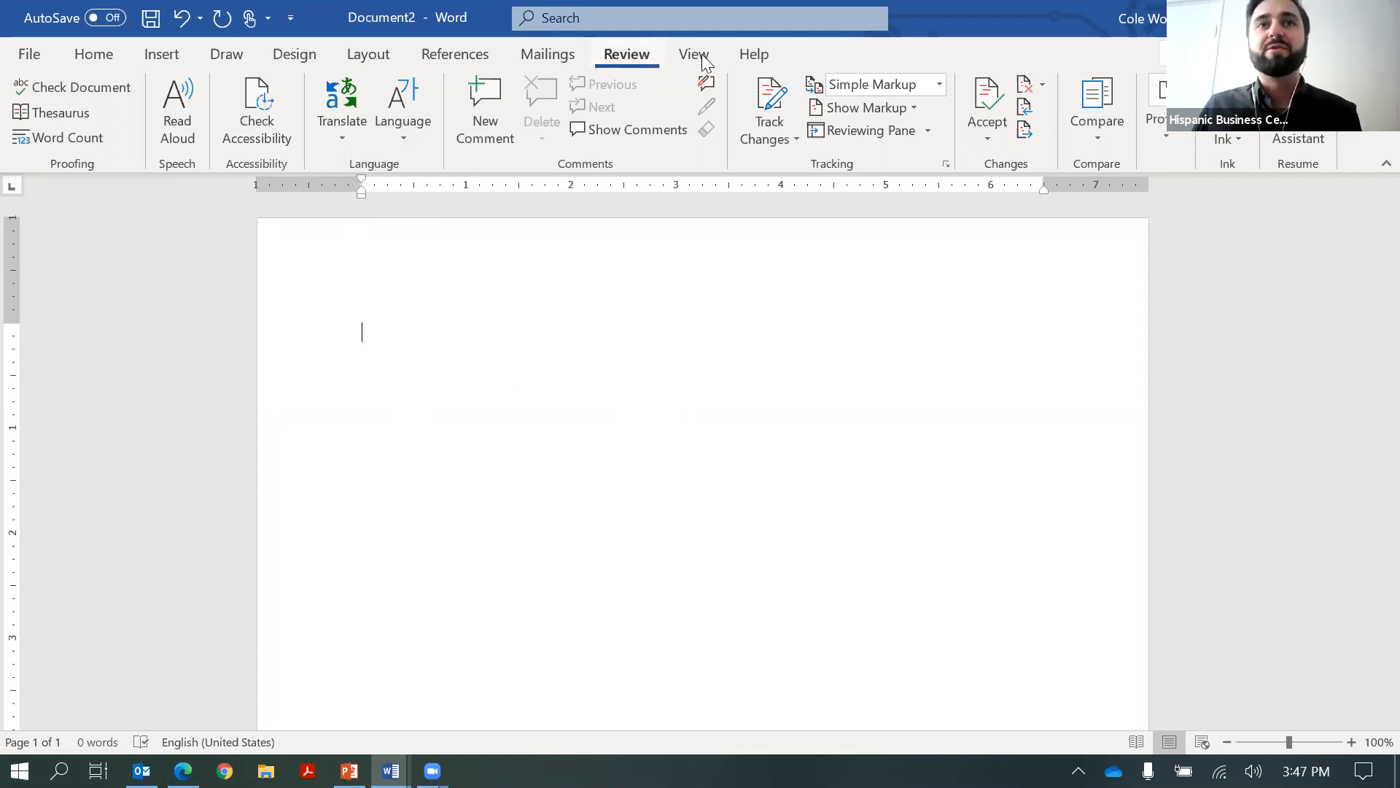
Search the commands for "rule", use the Show Ruler result to hide the rulers, and show them again
left_click(644, 15)
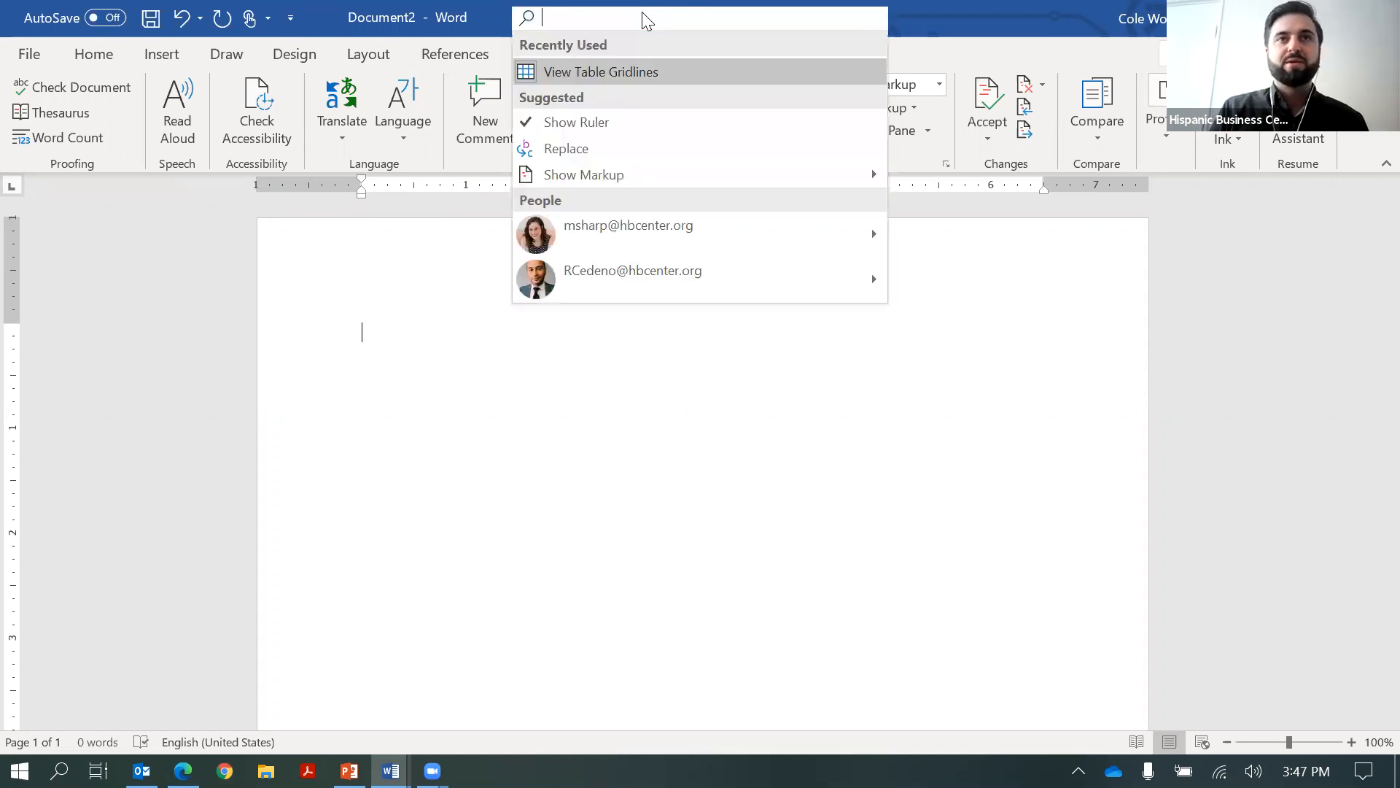
type("rule")
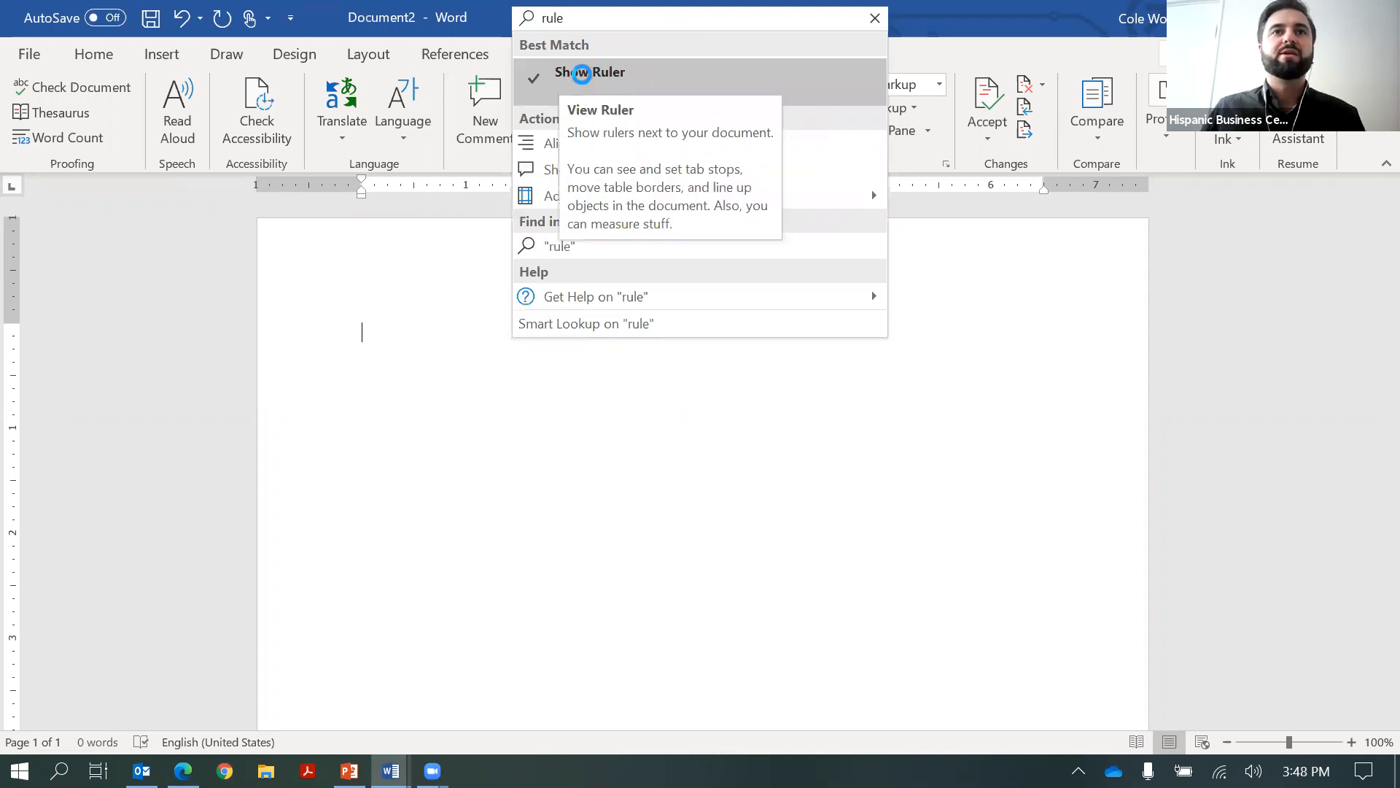
left_click(581, 73)
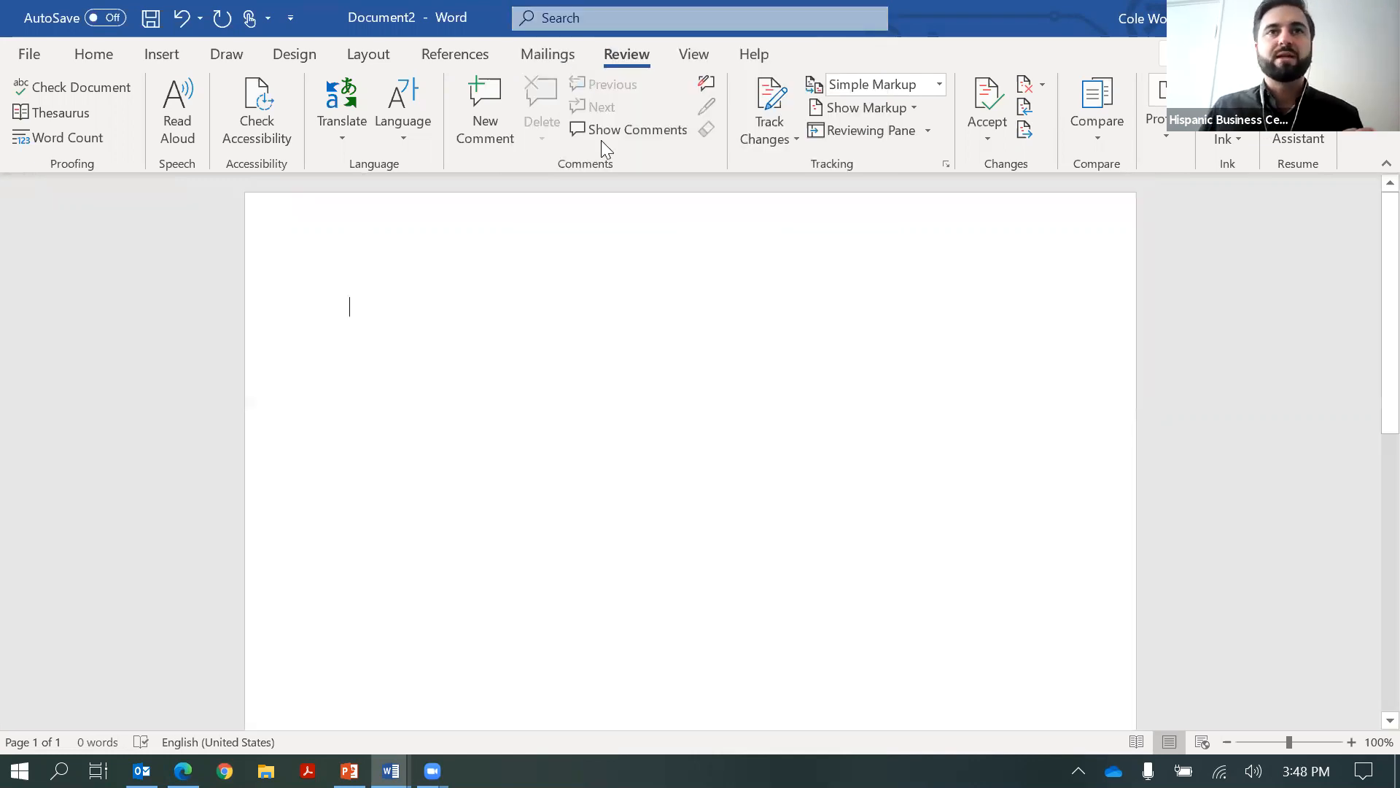
left_click(434, 86)
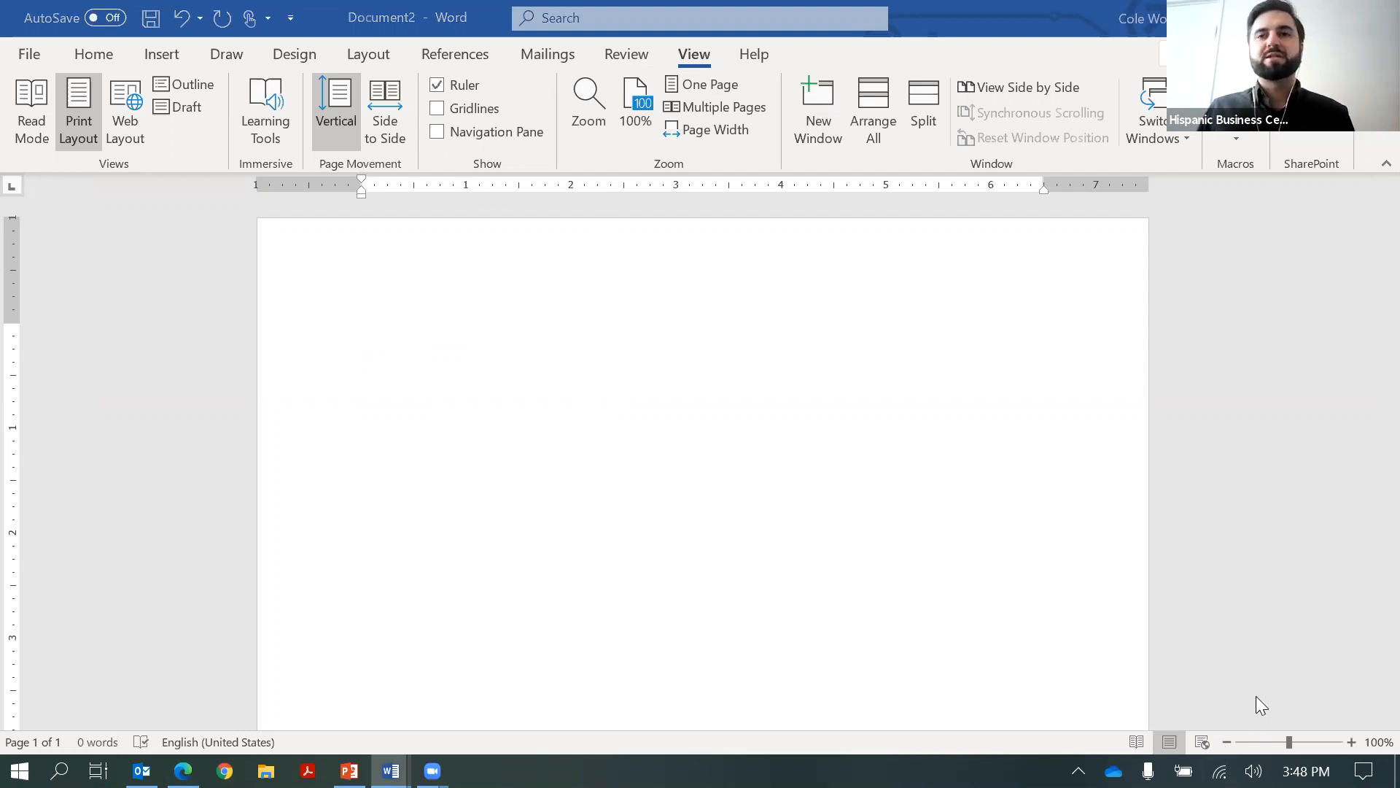
Zoom the document in to 120%
left_click(1303, 741)
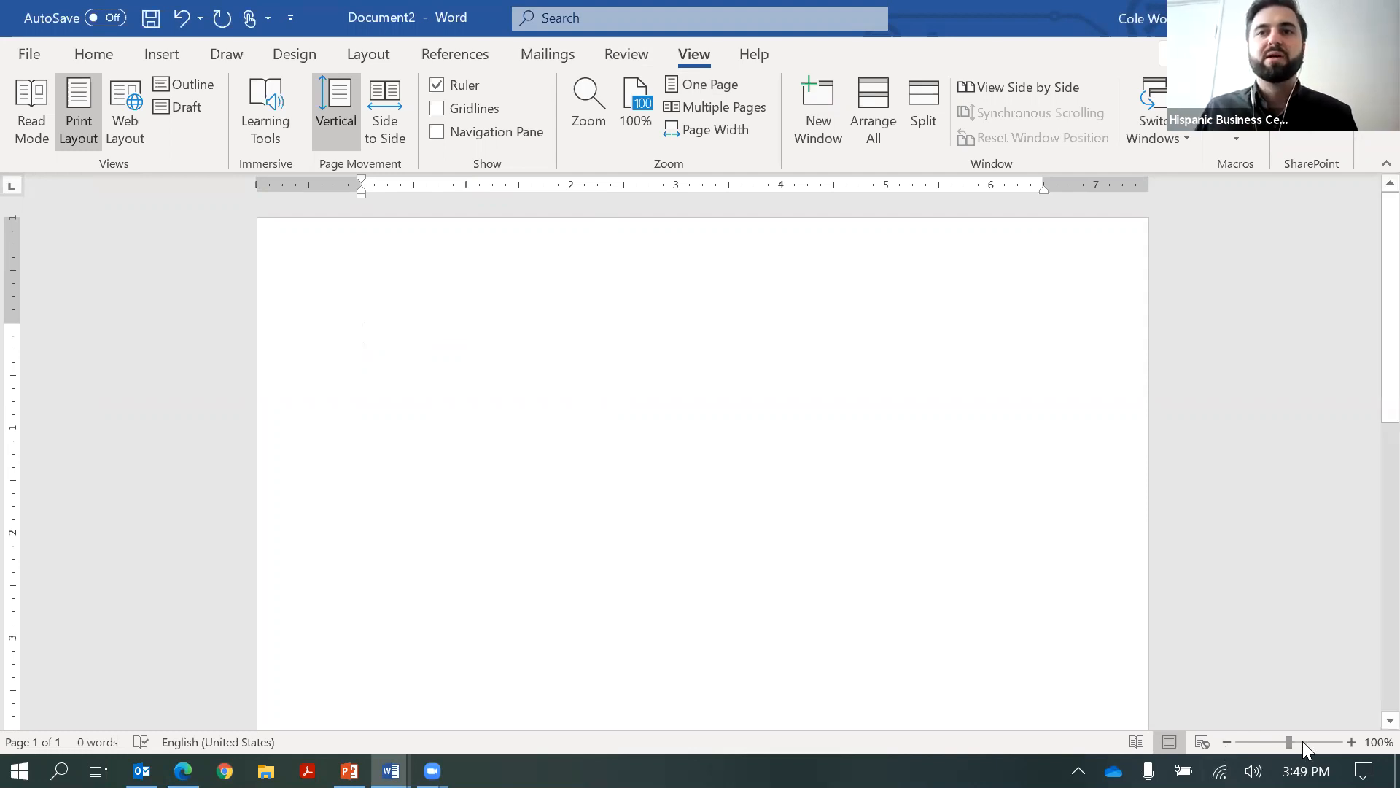
left_click(1350, 742)
left_click(1350, 742)
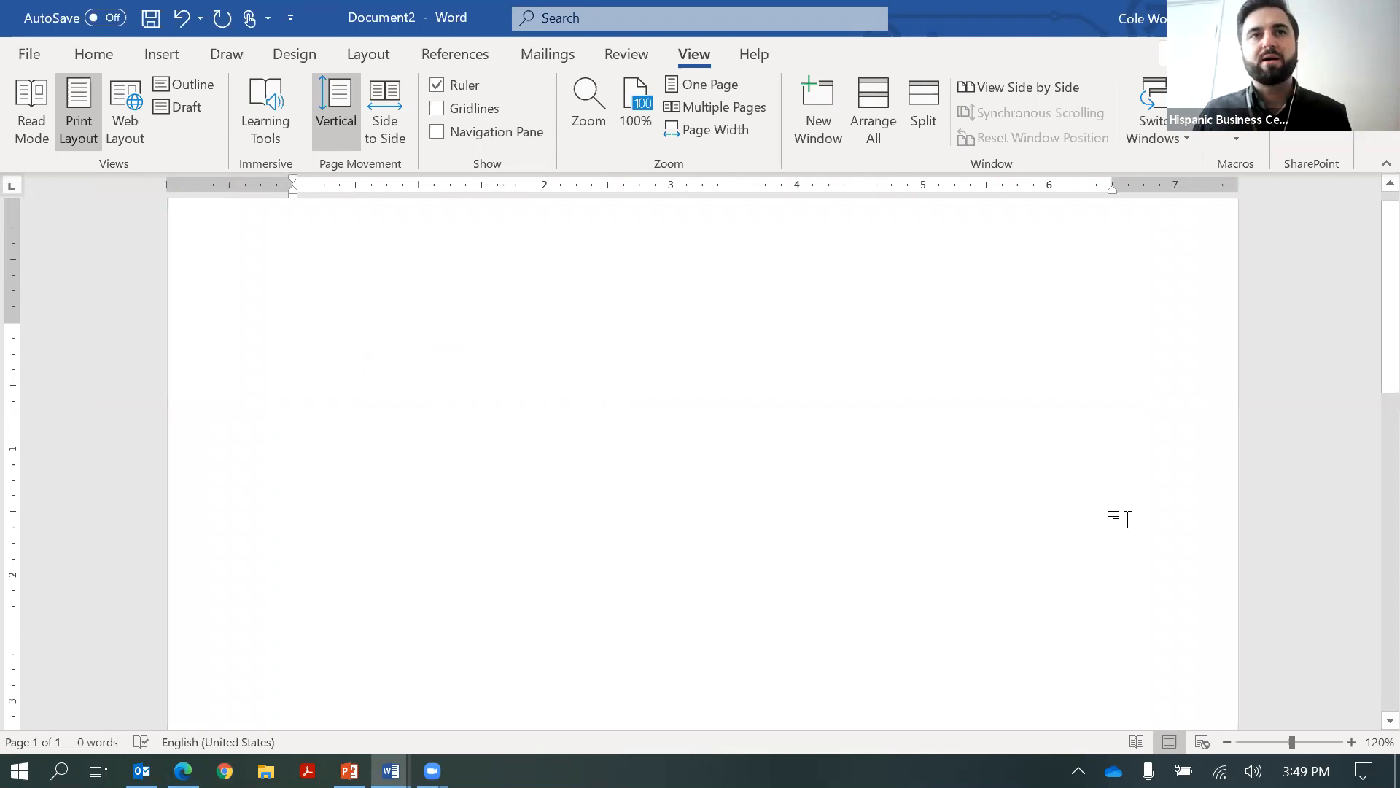
scroll(903, 457, "up", 1)
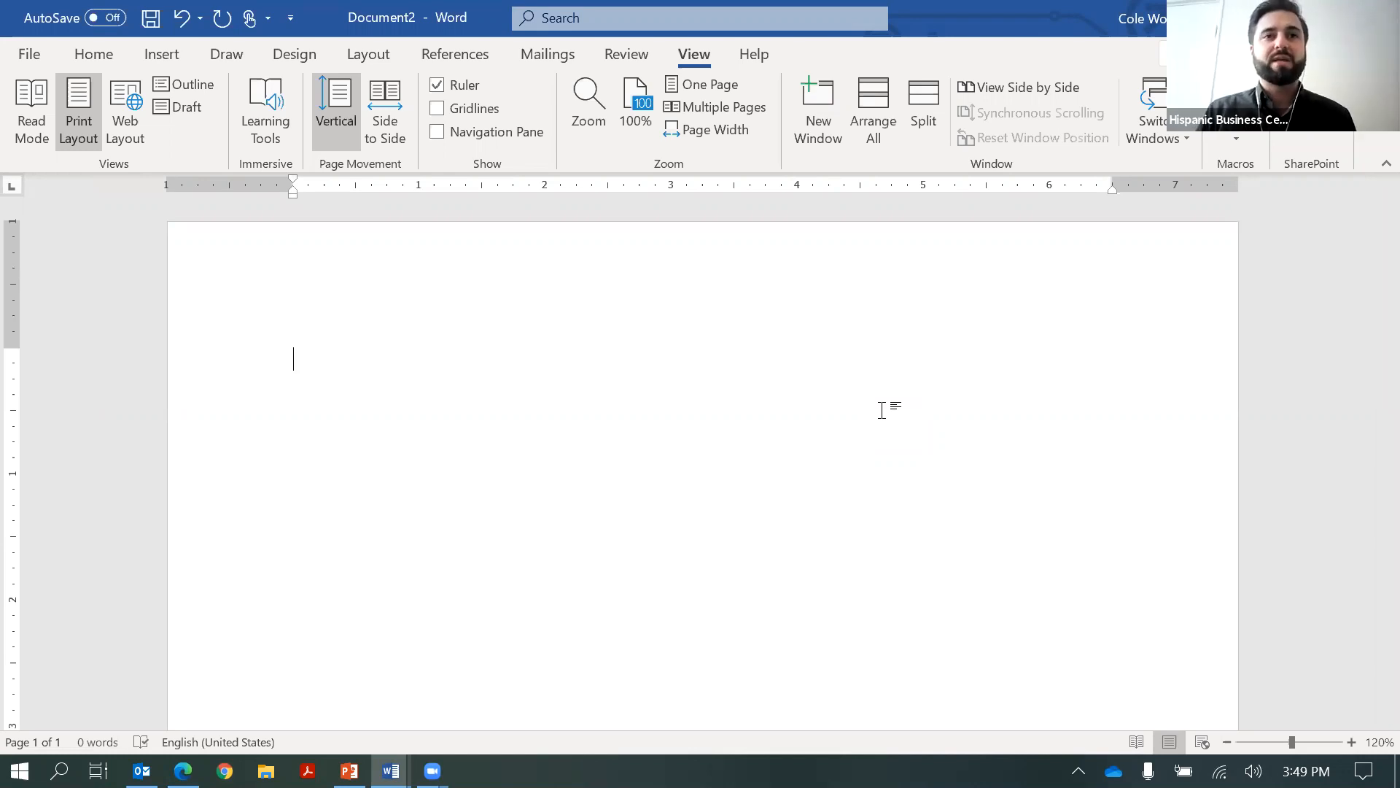
Enter the filler-text formula =lorum(50) on the first line of the blank document
type("=")
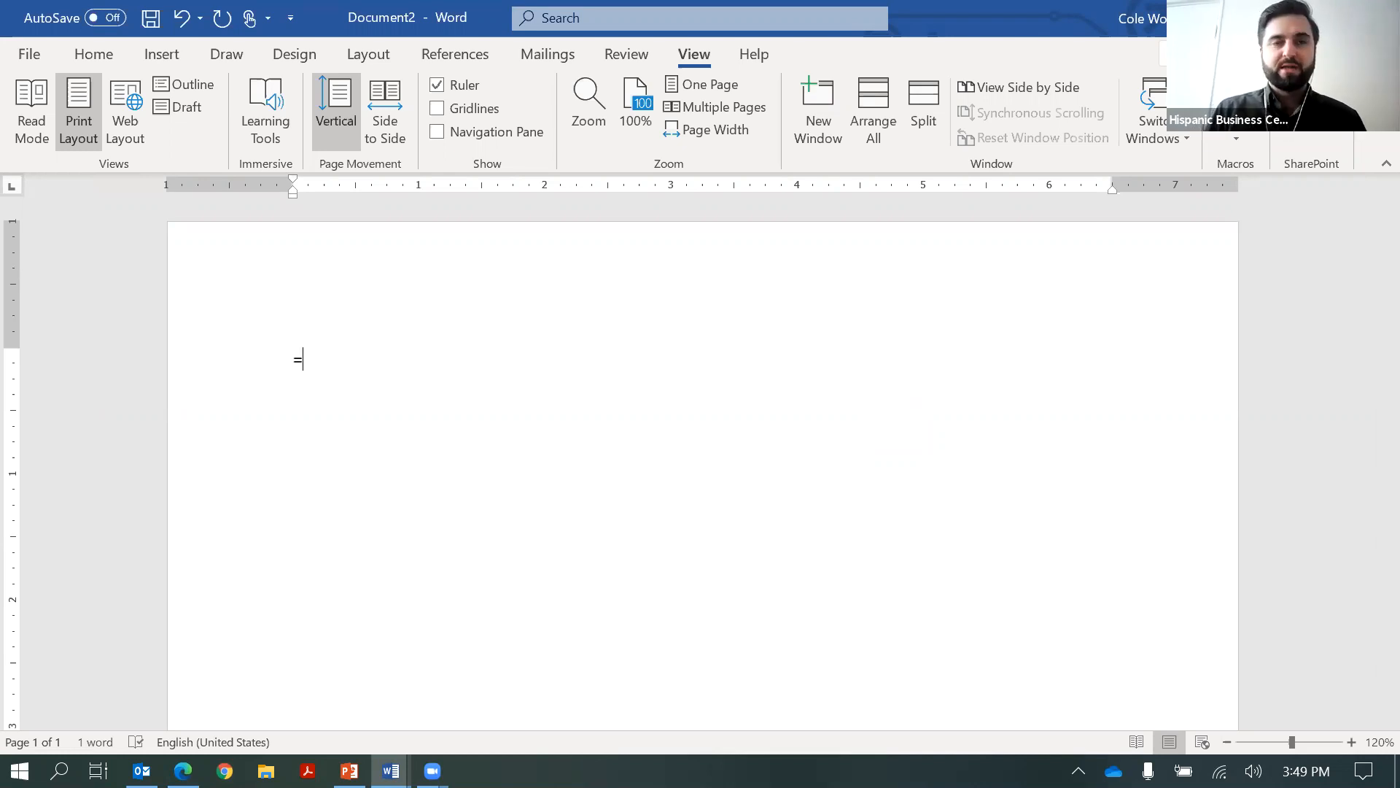
type("lorum(")
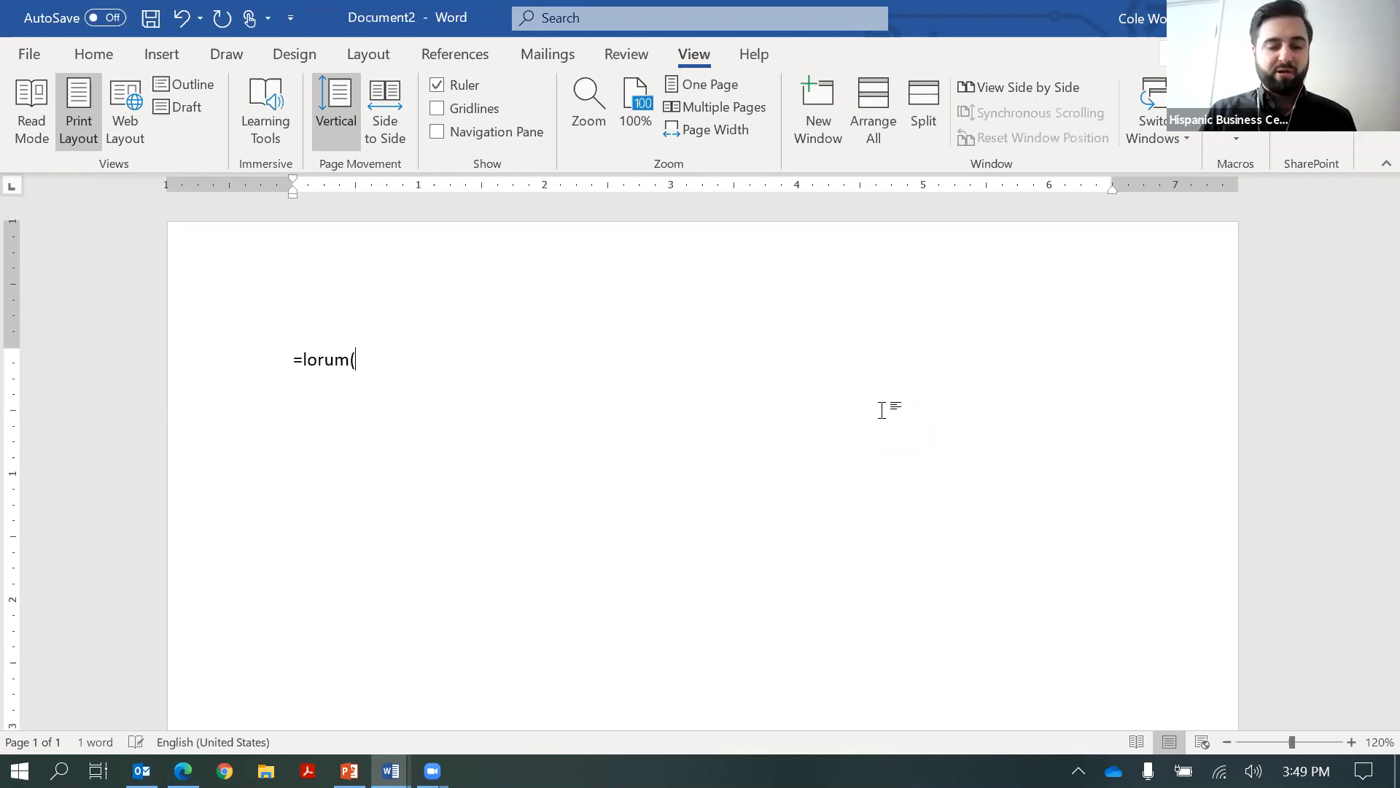
type("50)")
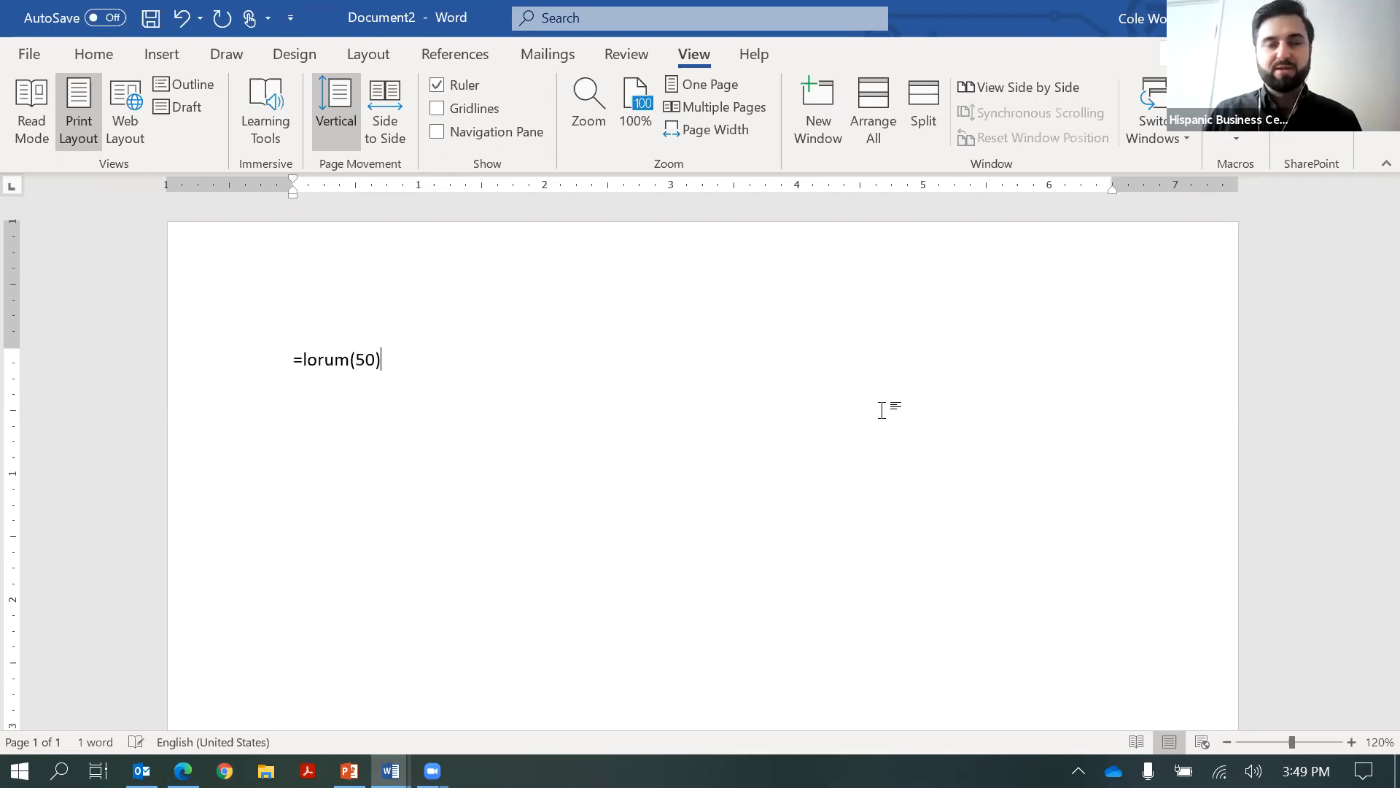
key("Return")
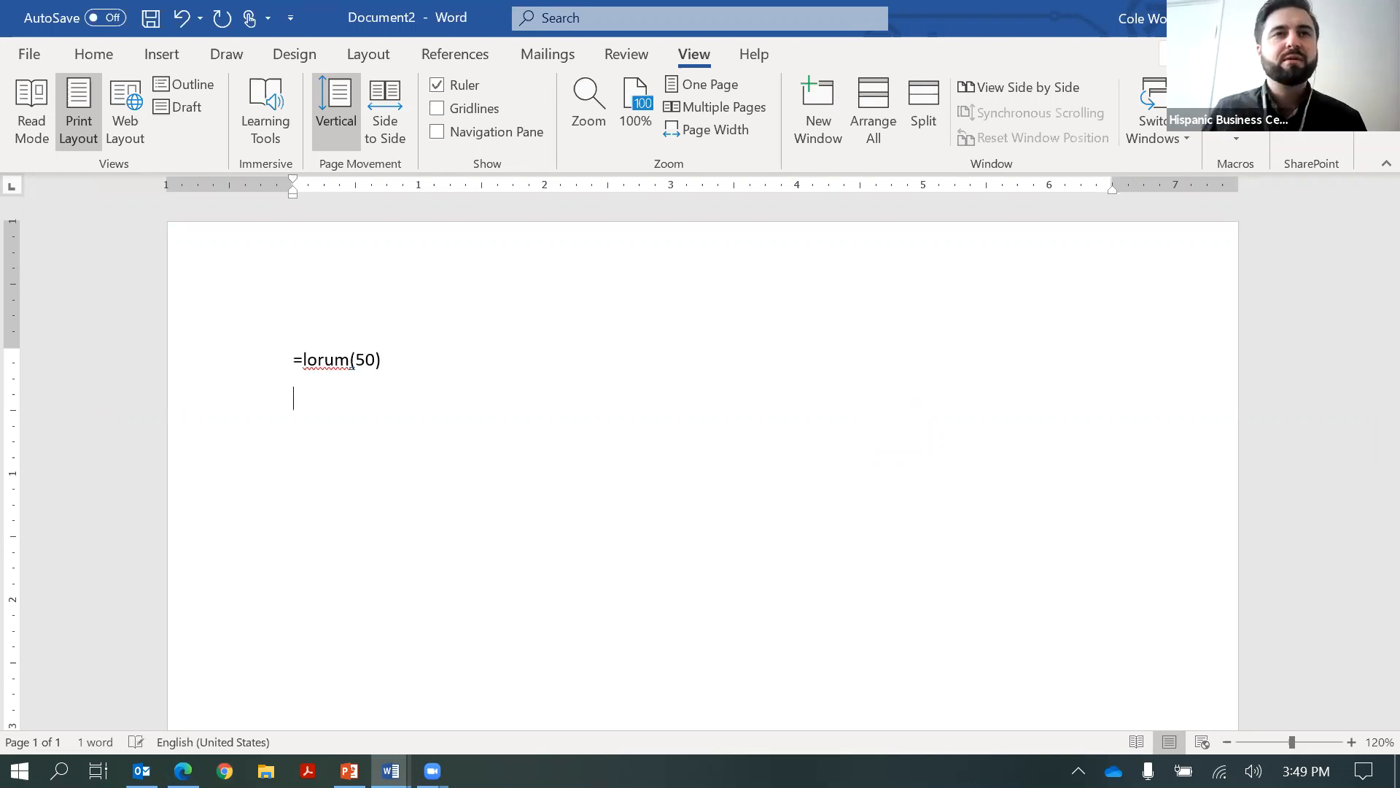
Correct the formula's spelling to =lorem(50) and run it to generate placeholder paragraphs
double_click(343, 362)
left_click(339, 358)
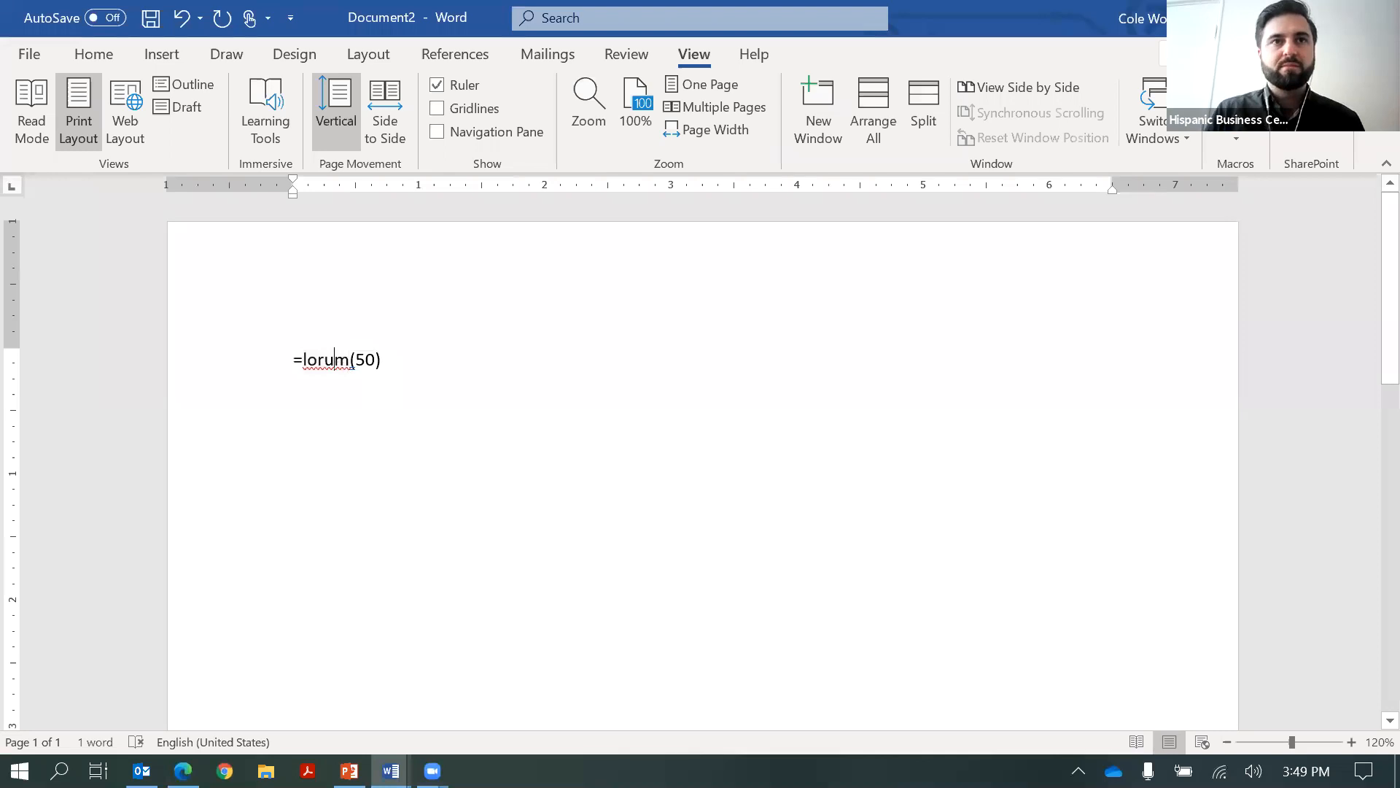
key("BackSpace")
type("e")
key("Return")
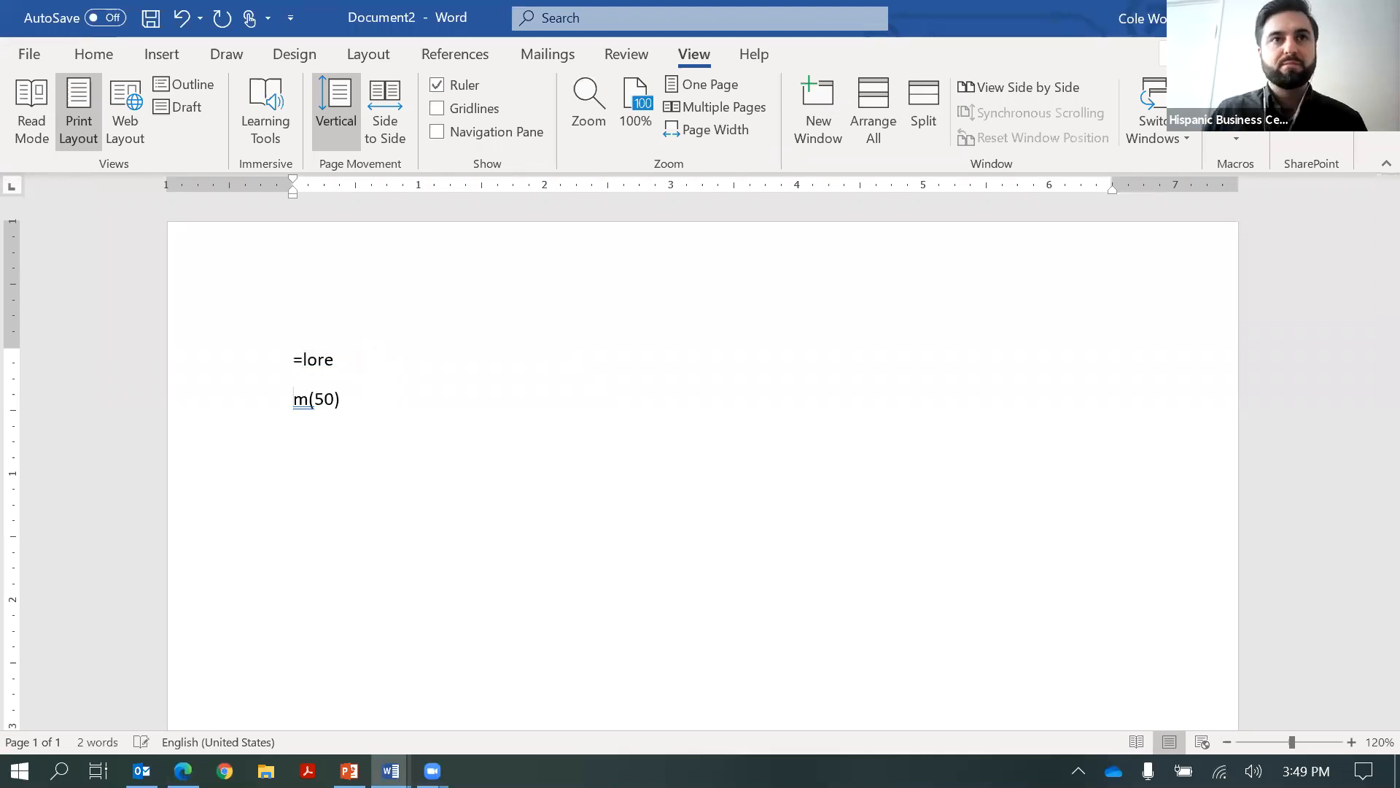
key("BackSpace")
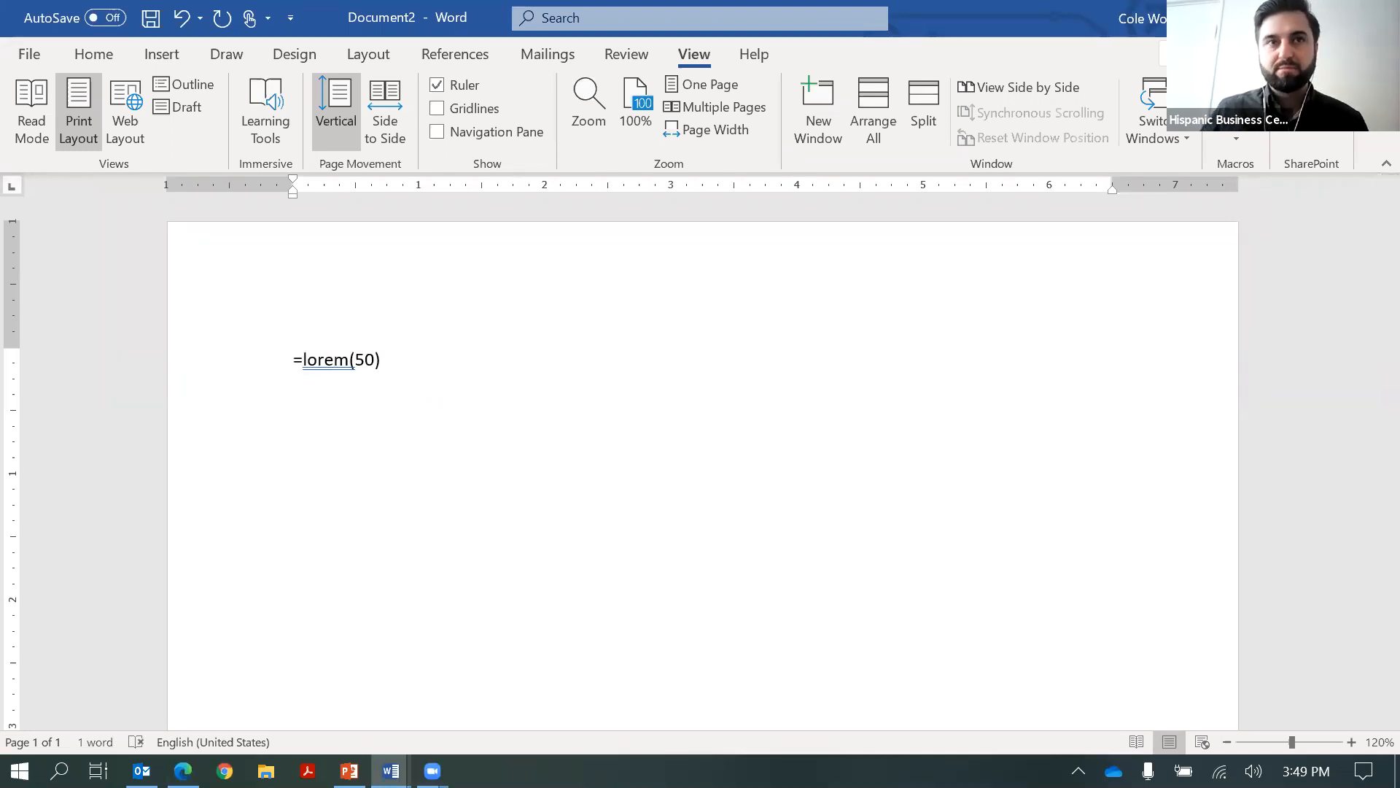
key("End")
key("Return")
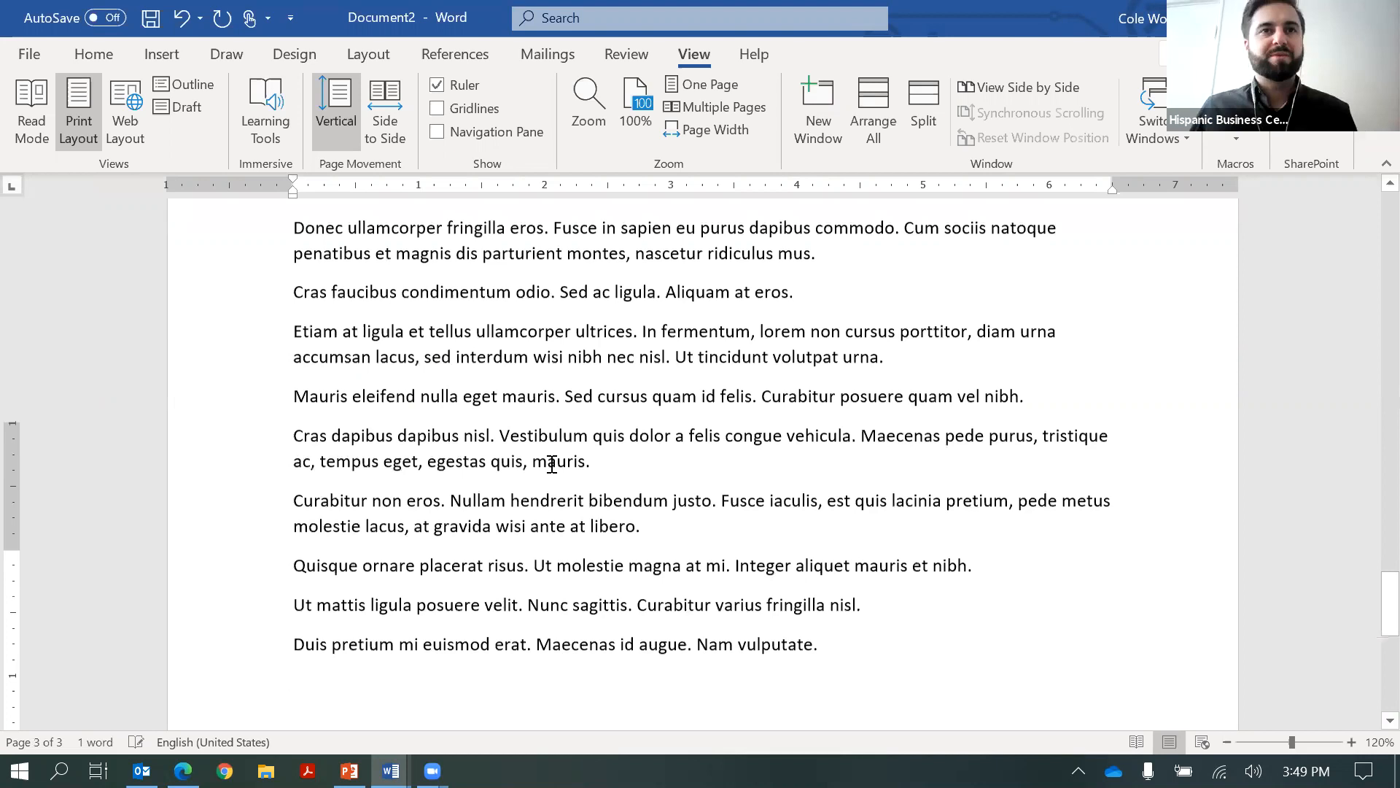
Look over the generated placeholder text from its end back to the beginning of the document
scroll(552, 465, "up", 5)
scroll(553, 464, "up", 1)
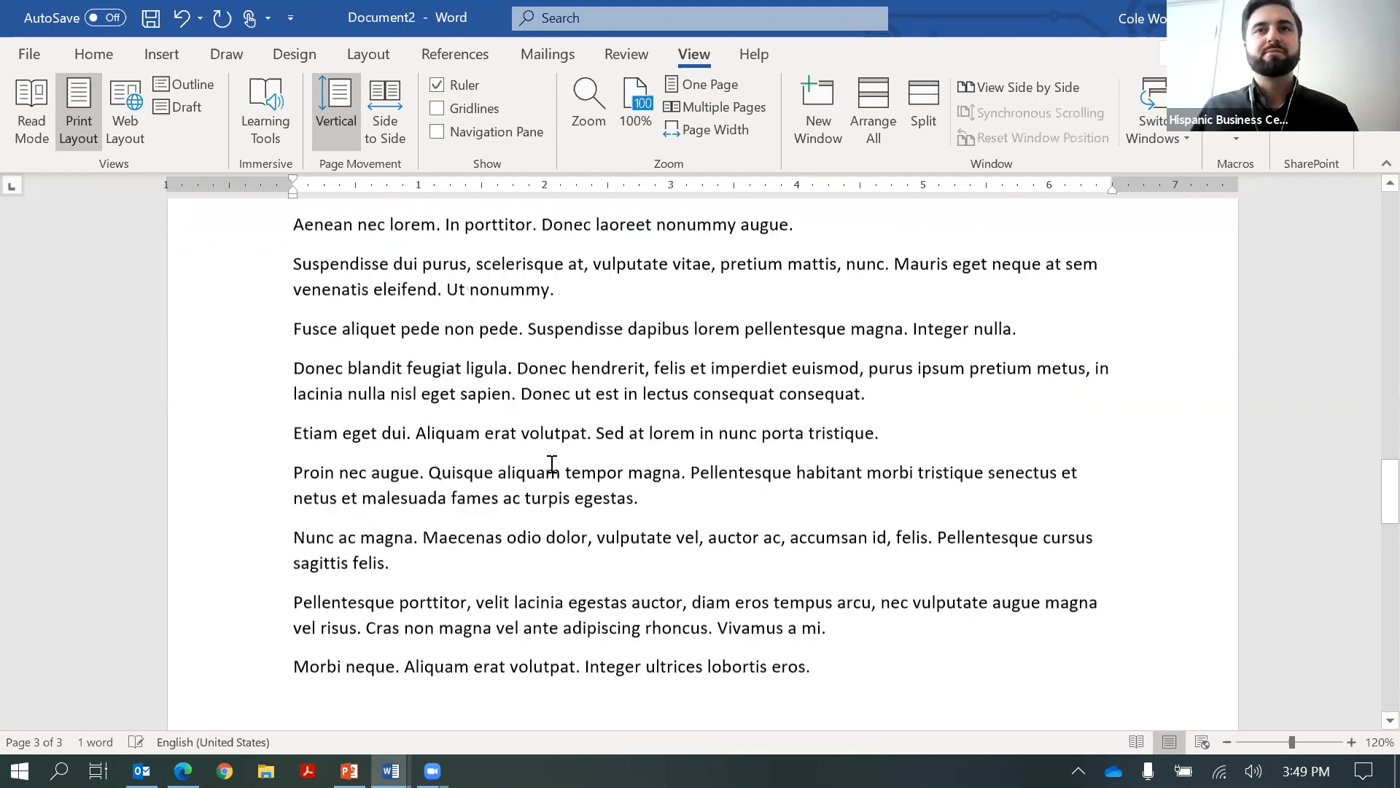
scroll(552, 464, "up", 4)
scroll(552, 465, "up", 5)
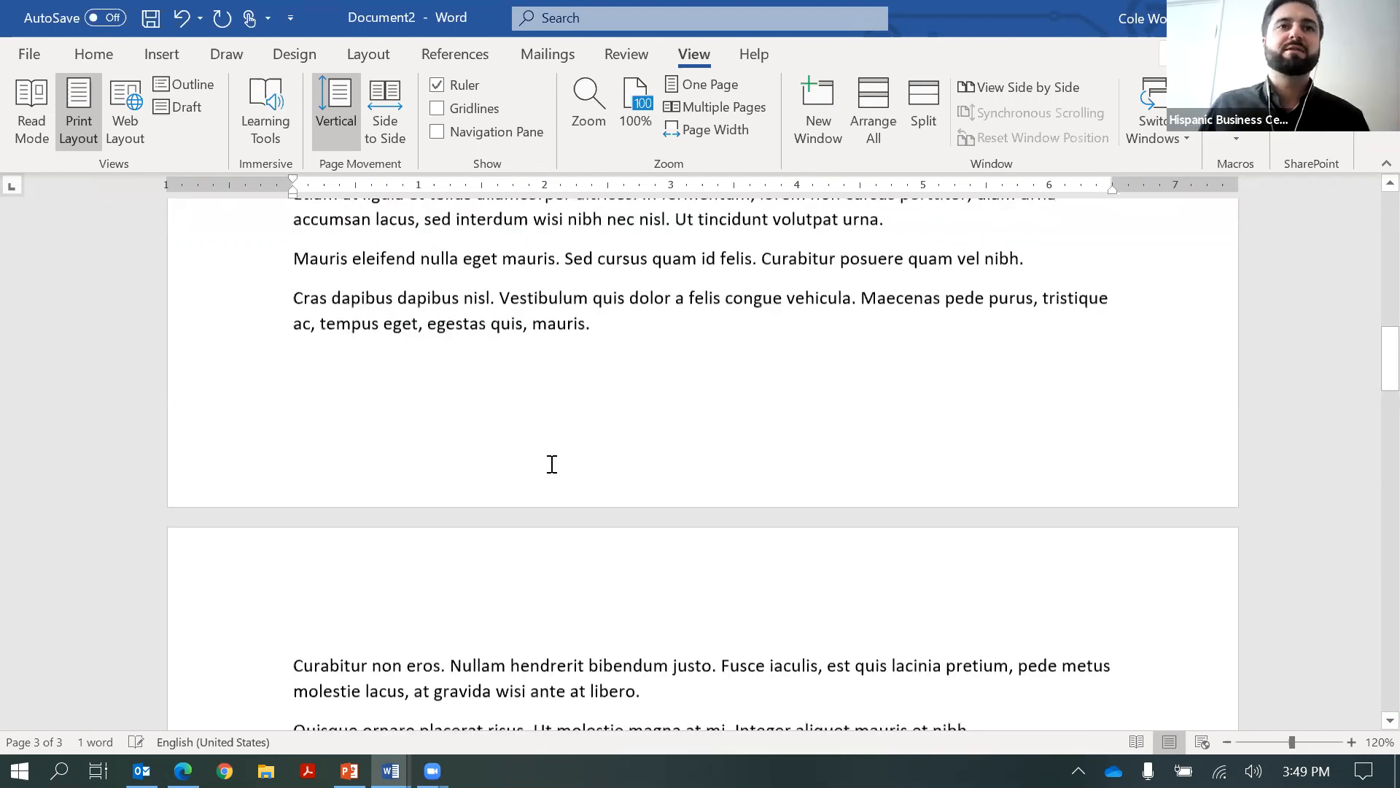
scroll(552, 465, "up", 15)
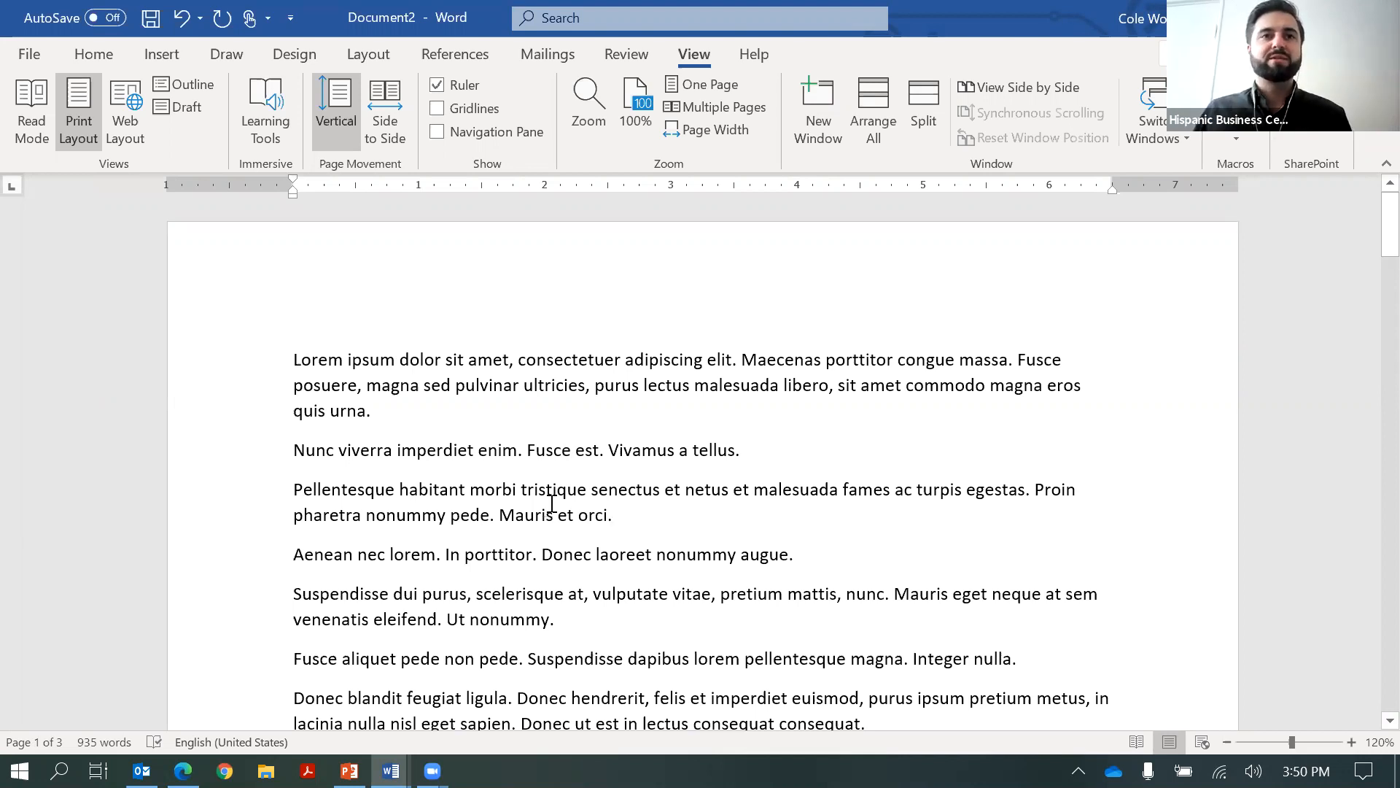
scroll(552, 503, "down", 2)
scroll(552, 503, "up", 2)
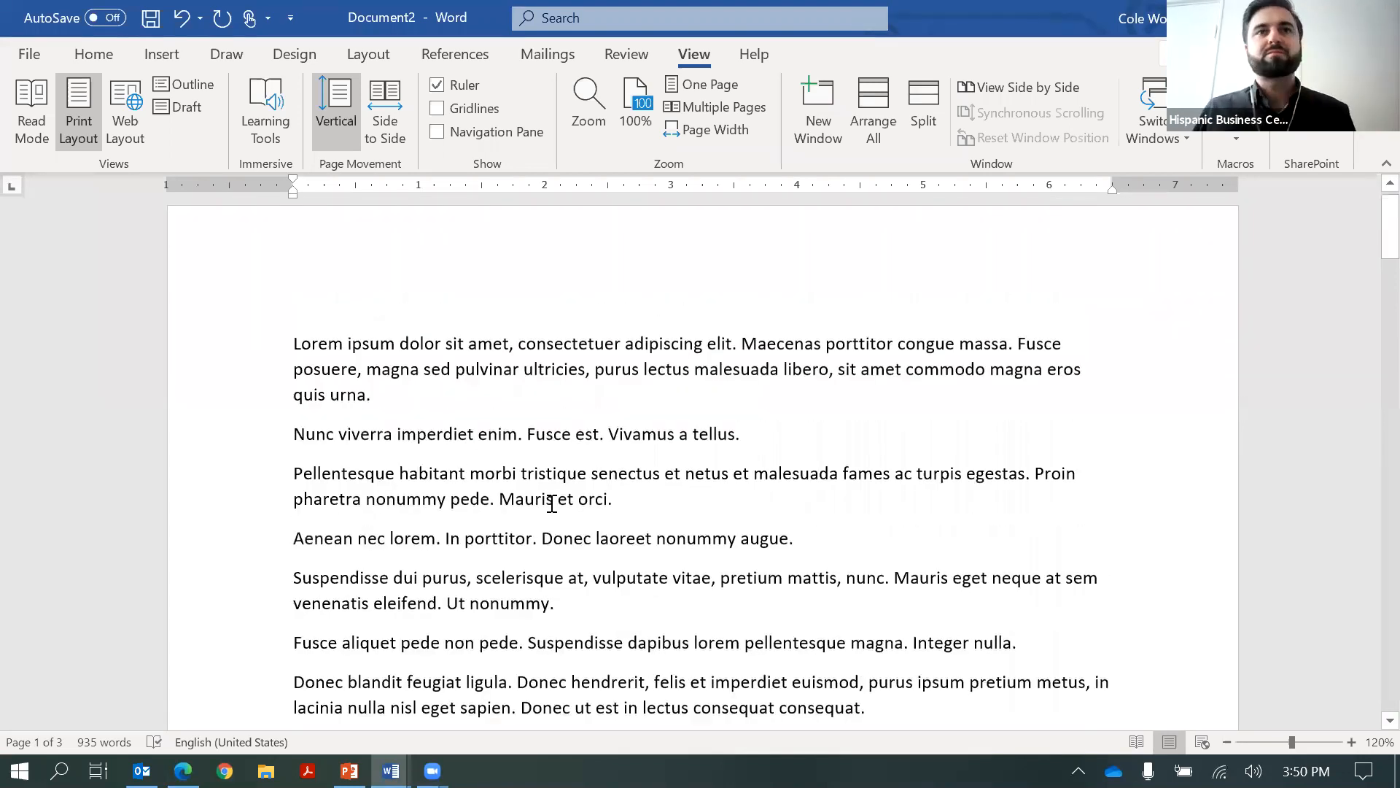
scroll(552, 503, "up", 1)
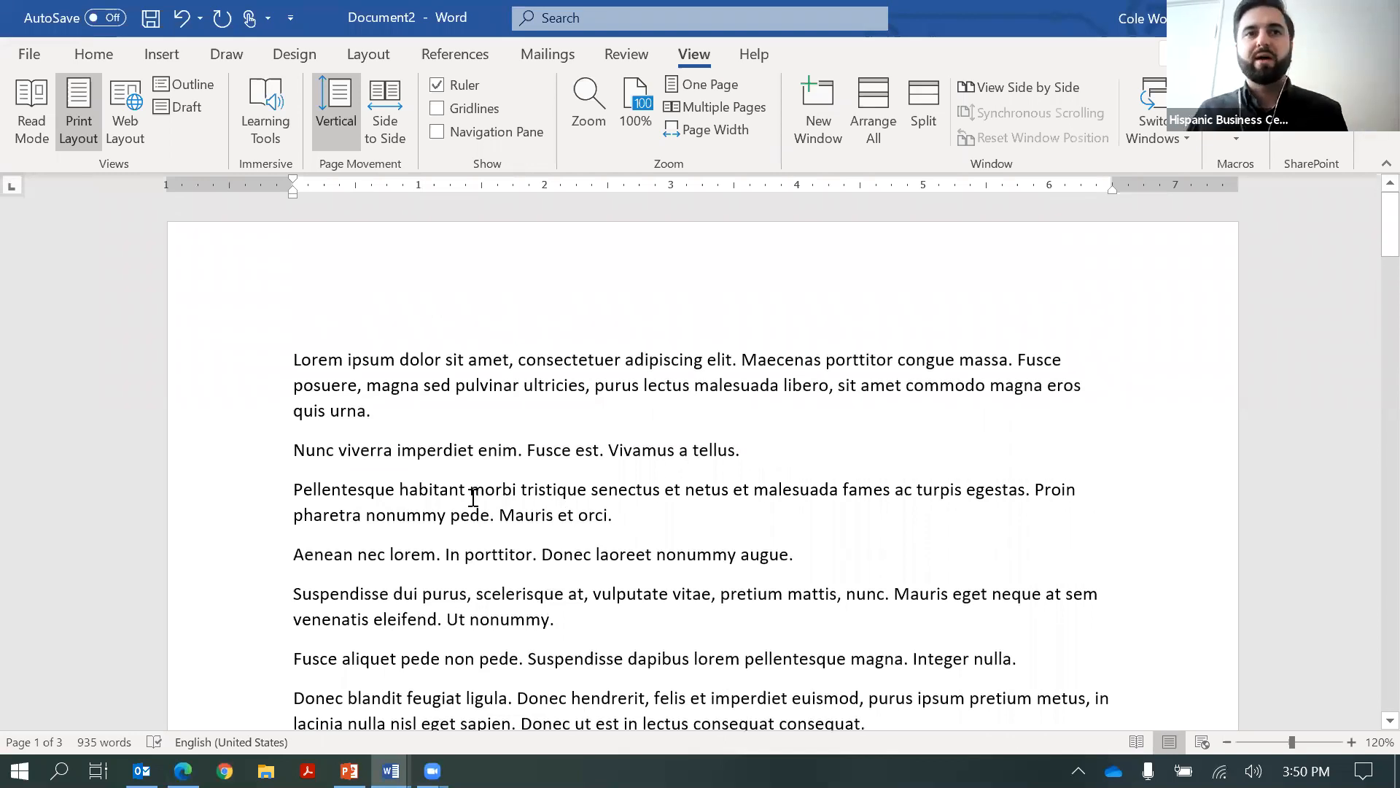
Look through the list of available fonts from the start of the document and keep the Calibri body font
left_click(408, 395)
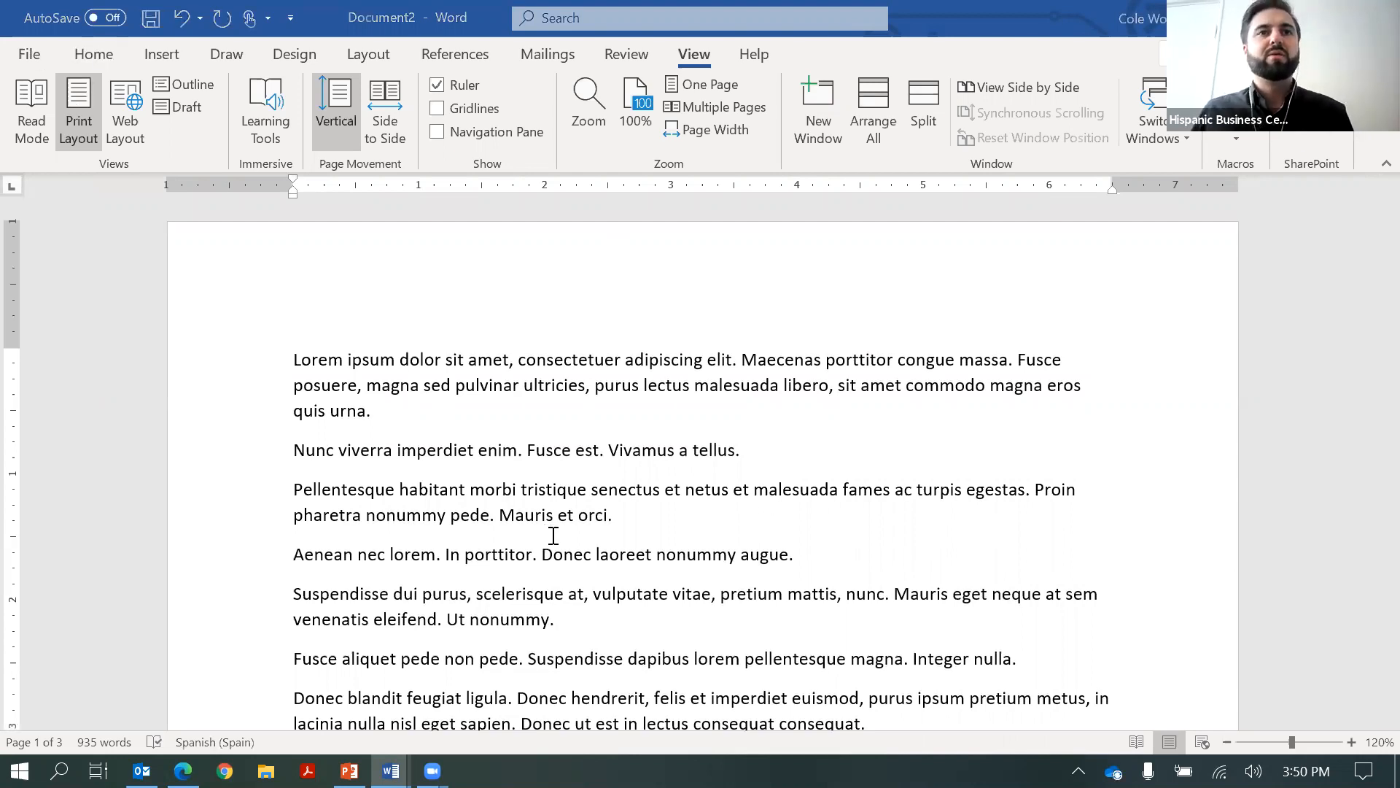
left_click(98, 55)
left_click(303, 361)
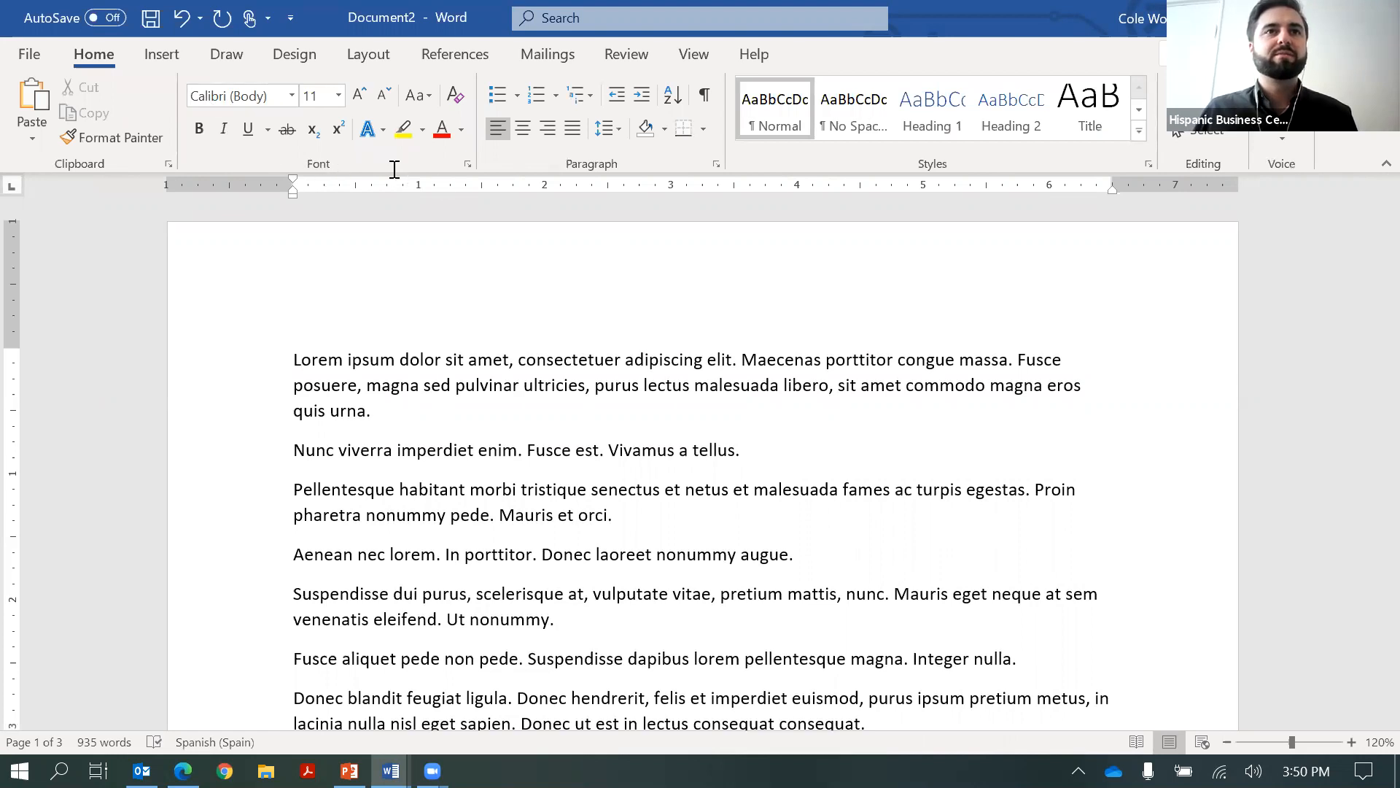
left_click(292, 96)
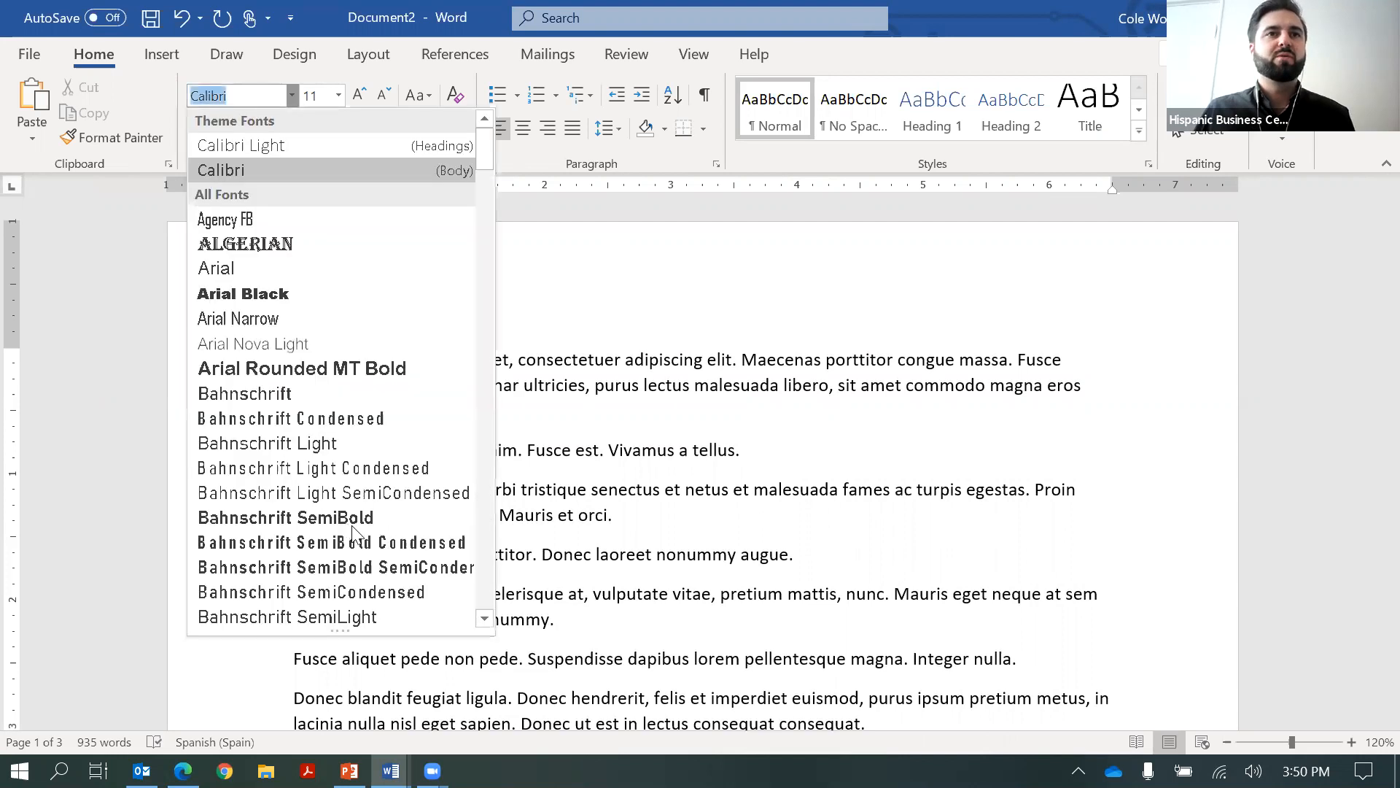
scroll(363, 503, "down", 1)
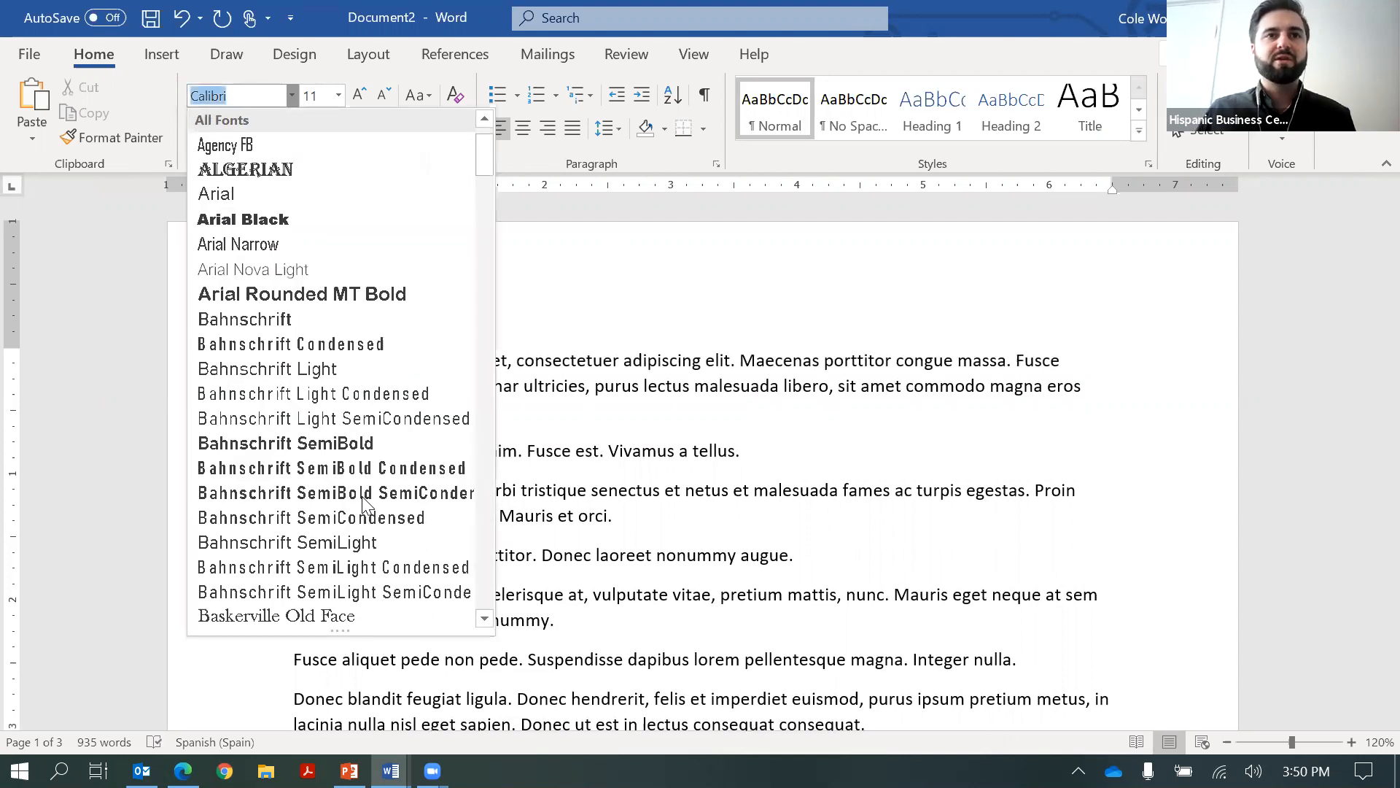
scroll(361, 499, "down", 5)
scroll(362, 498, "up", 6)
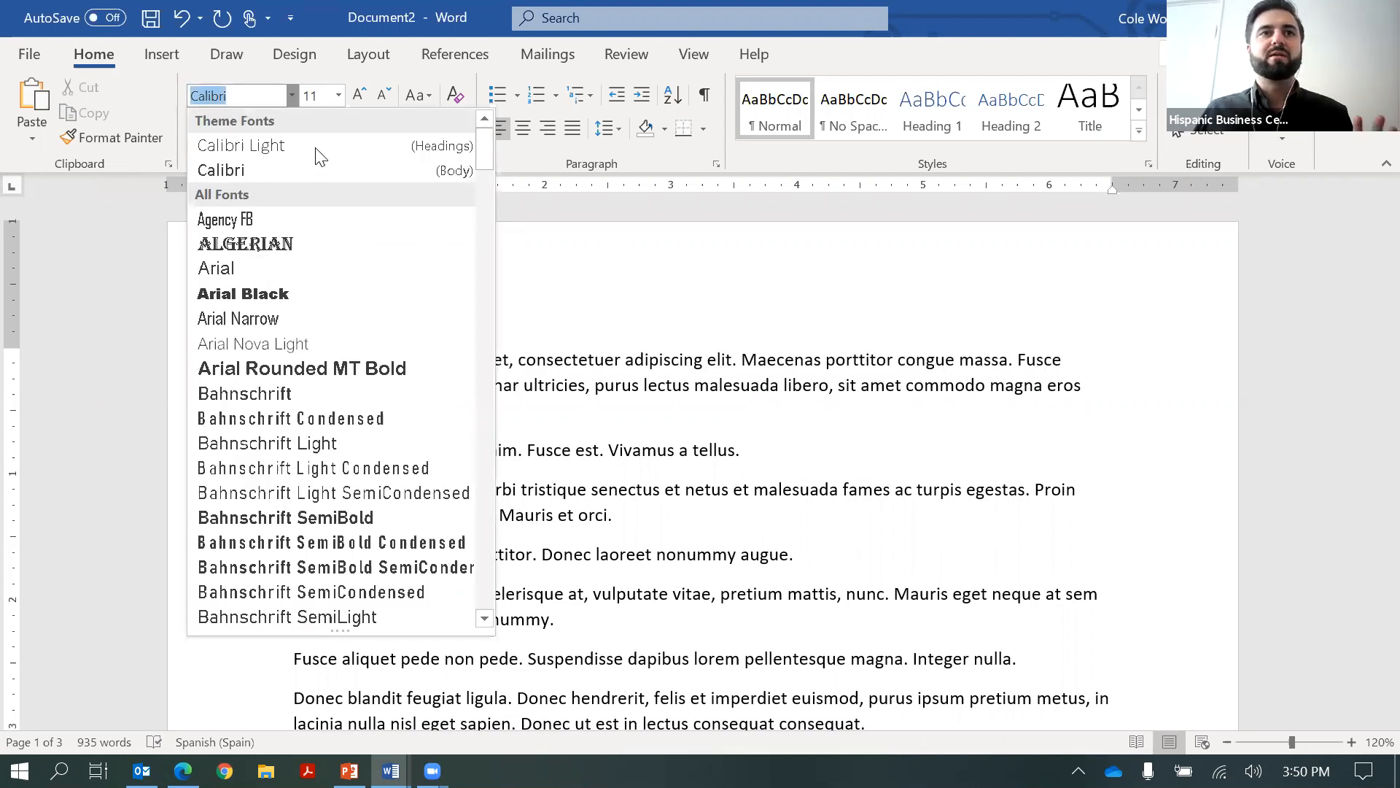
left_click(367, 171)
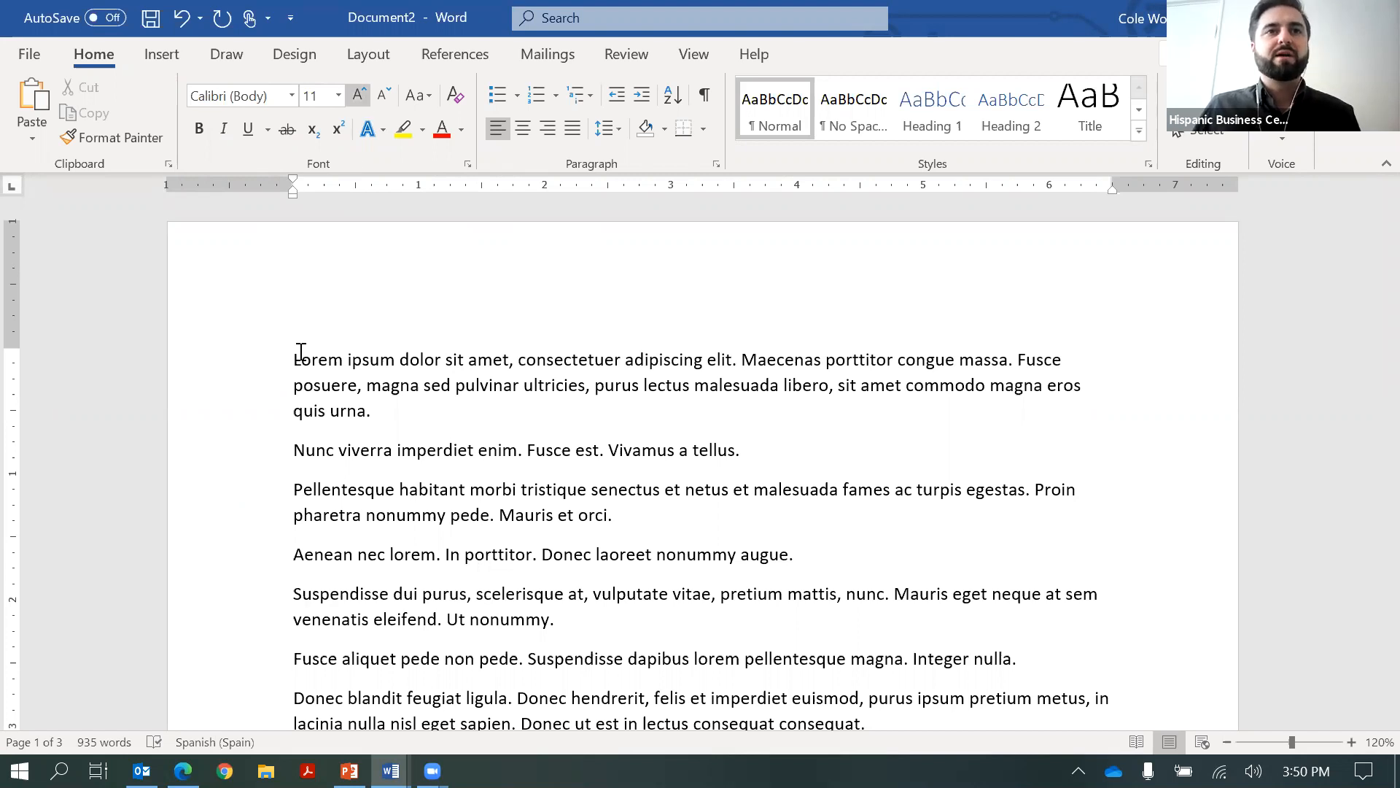
Select the whole first paragraph and, separately, only its first line, clearing each selection
triple_click(357, 376)
left_click(366, 385)
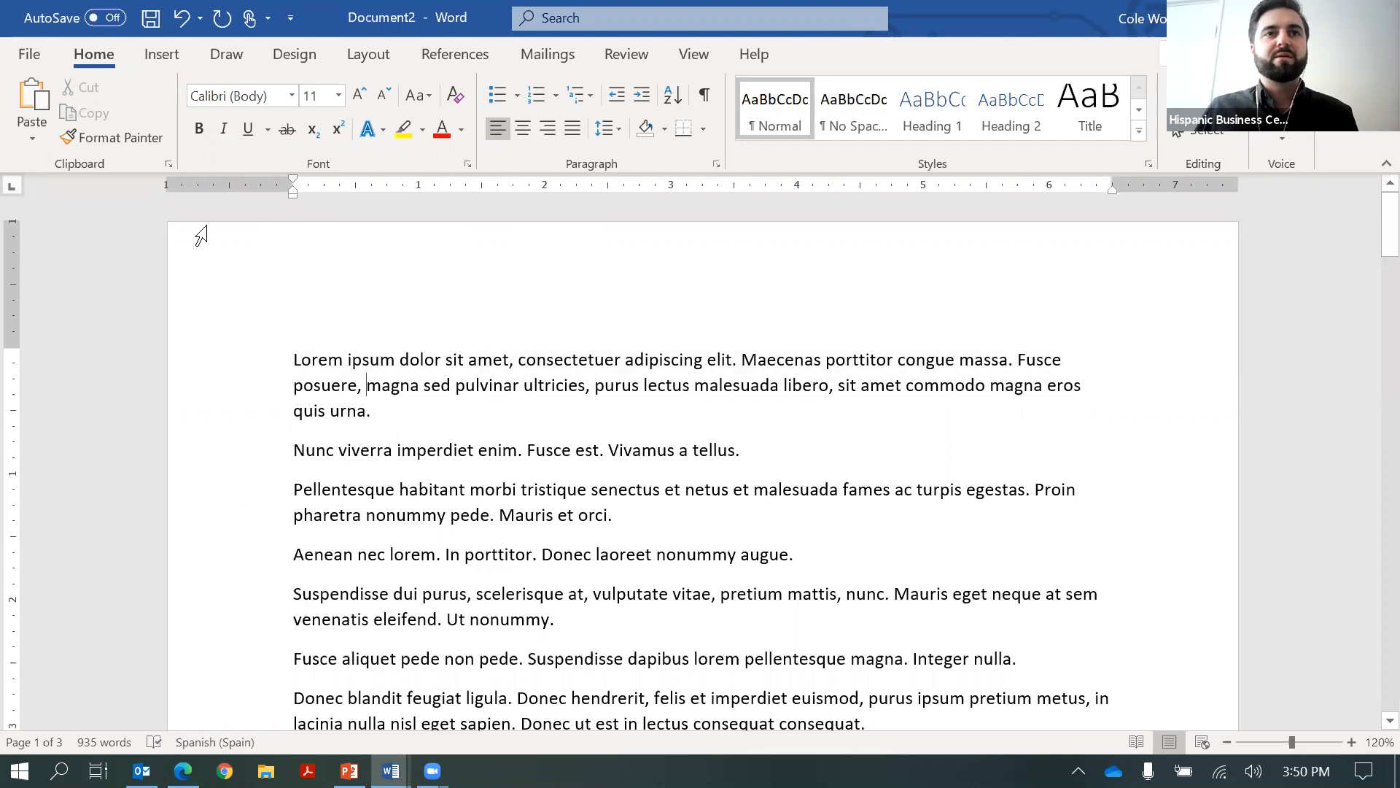
left_click(261, 320)
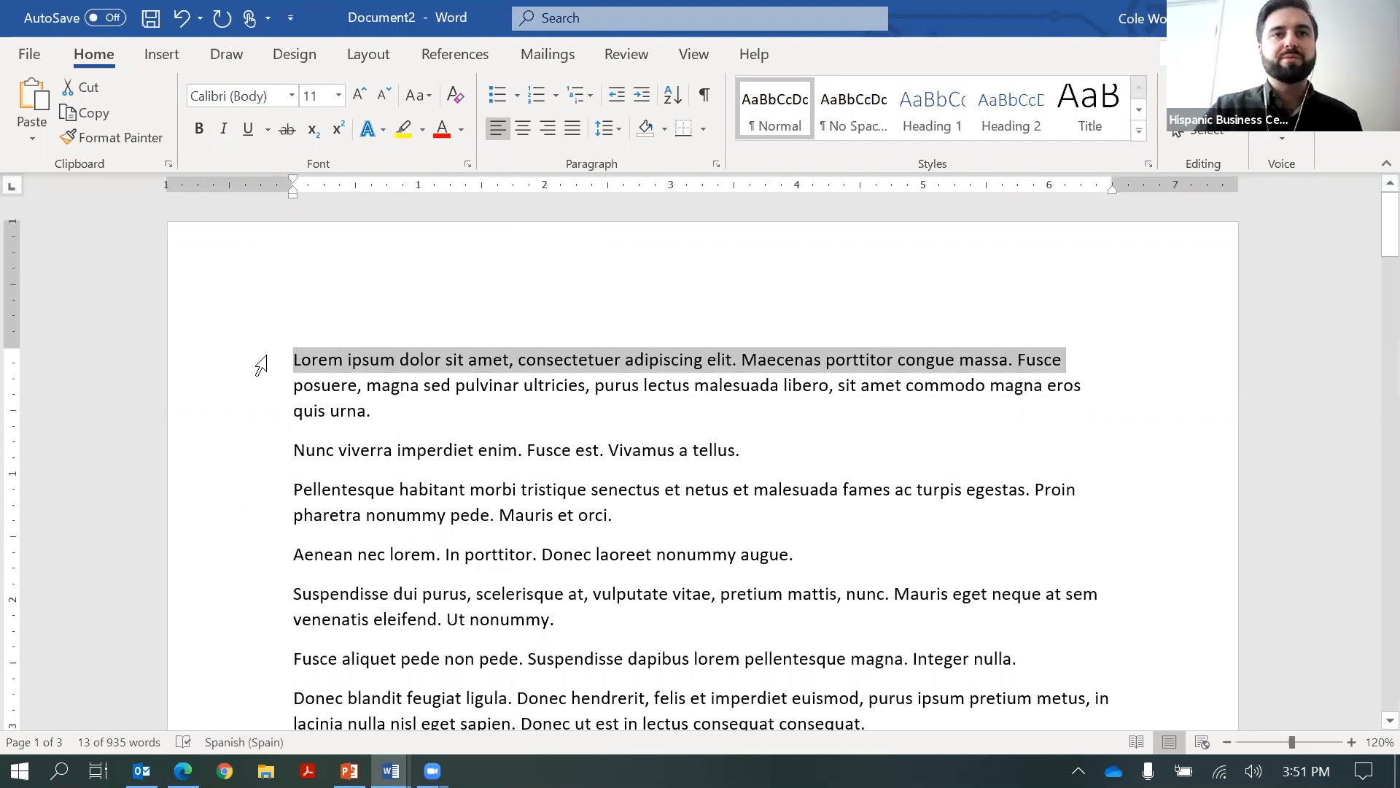
left_click(303, 323)
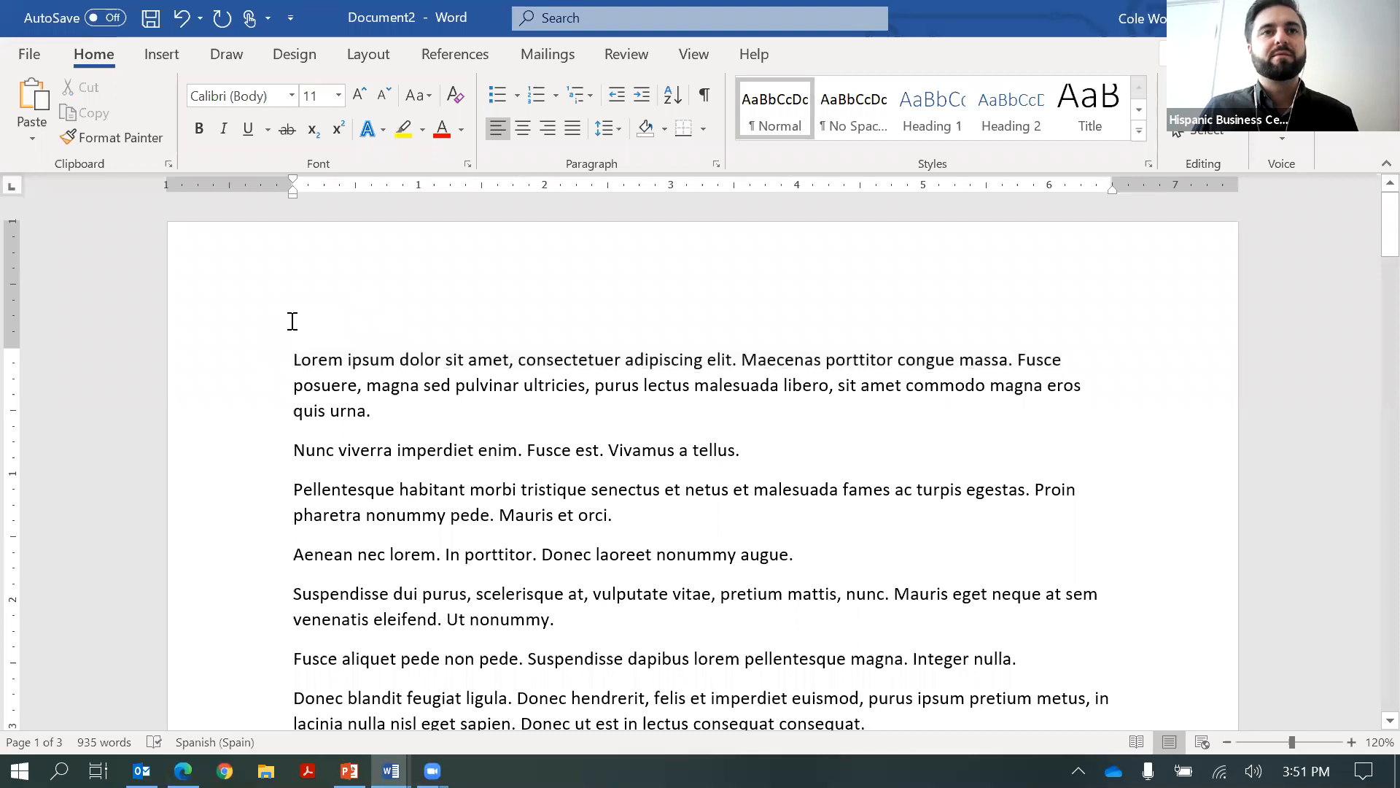
Extend a text selection character by character from the start of the first line and clear it
key("shift+Right")
key("shift+Right")
key("shift+Right")
key("shift+Right")
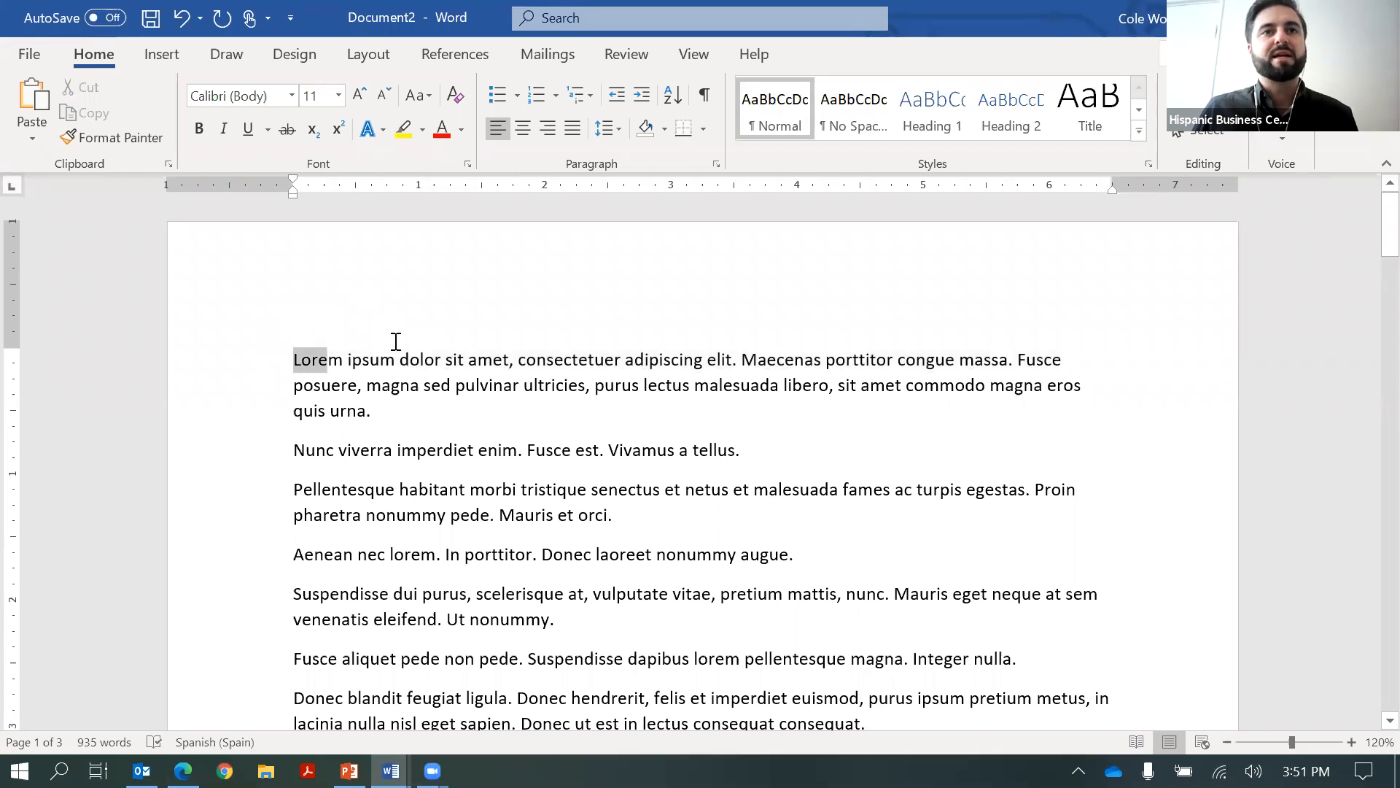
key("shift+Right")
key("shift+Right")
key("shift+Right")
key("shift+Right")
key("shift+Right")
key("shift+Right")
key("shift+Right")
mouse_move(330, 337)
left_mouse_down()
mouse_move(694, 369)
mouse_move(471, 349)
mouse_move(326, 357)
mouse_move(341, 355)
left_mouse_up()
left_click(672, 405)
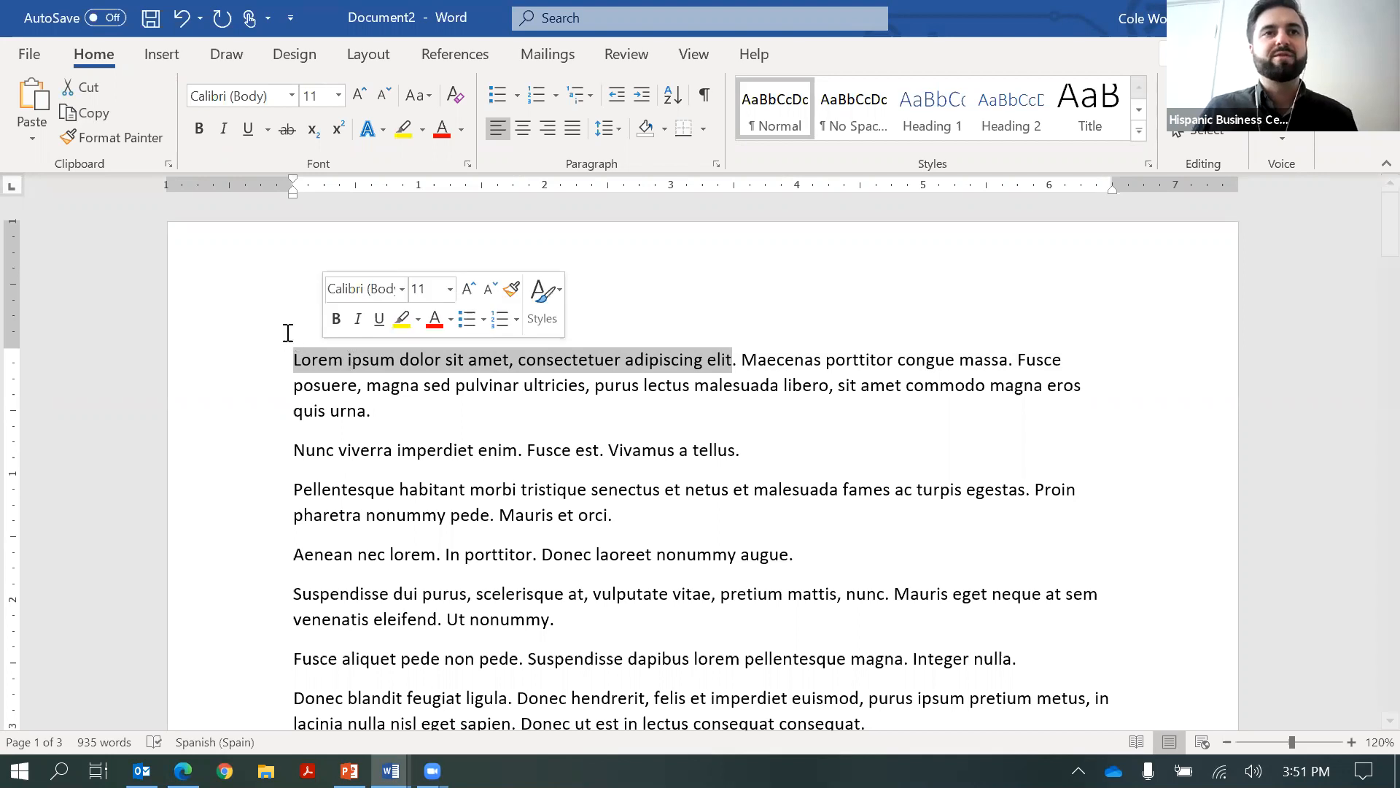
Enlarge the opening sentence "Lorem ipsum dolor sit amet, consectetuer adipiscing elit", without its period, to font size 18
left_click(291, 359)
left_click_drag(291, 359, 673, 341)
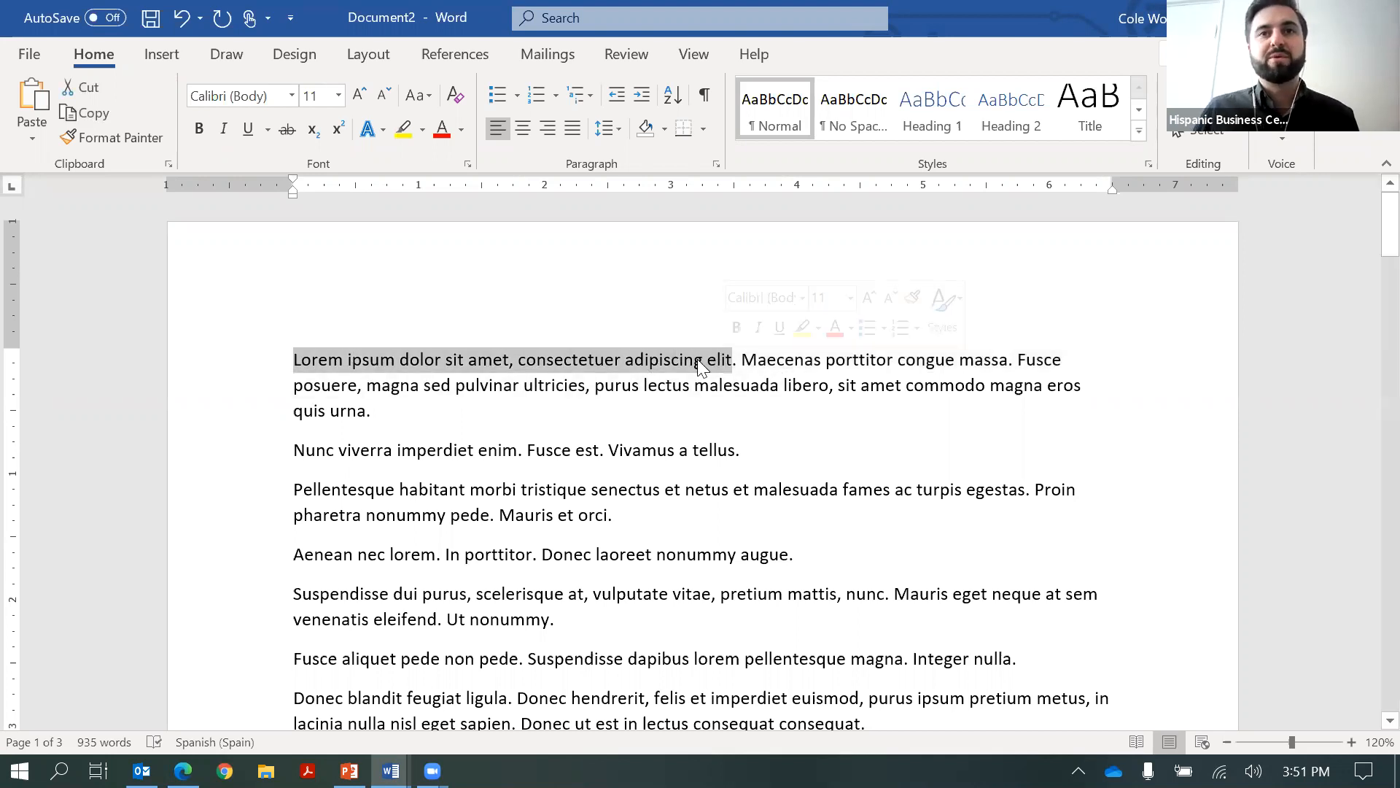
left_click(755, 360)
left_click_drag(733, 359, 307, 320)
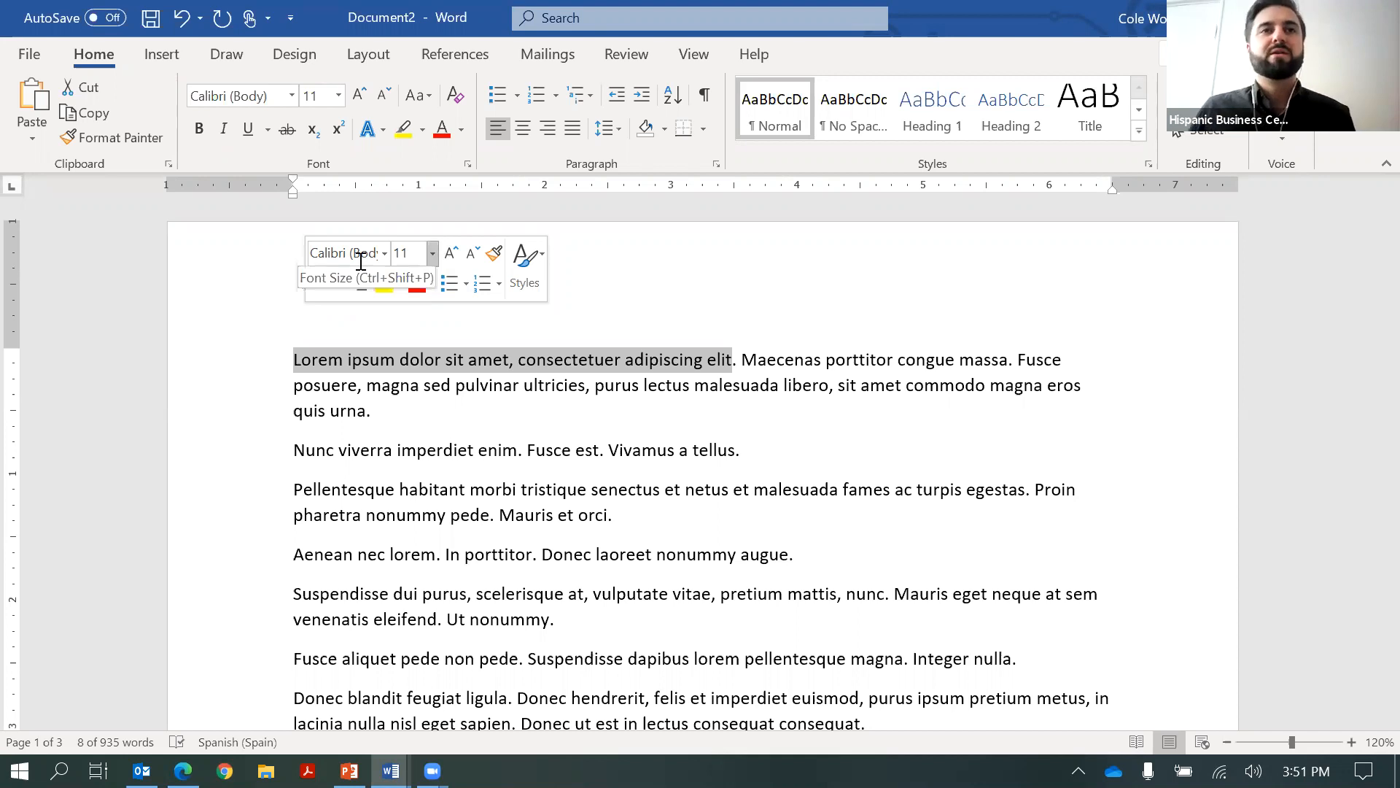
left_click(433, 263)
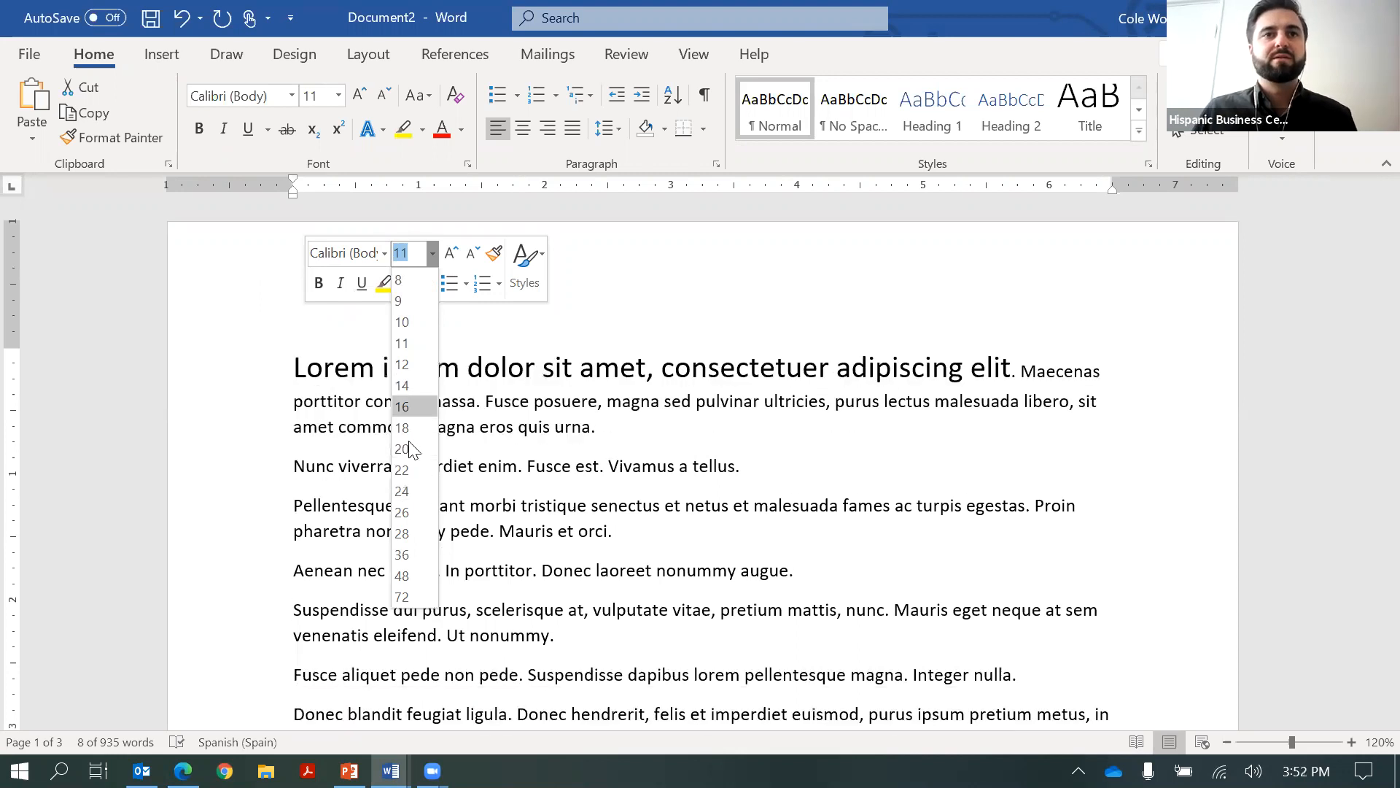
left_click(451, 255)
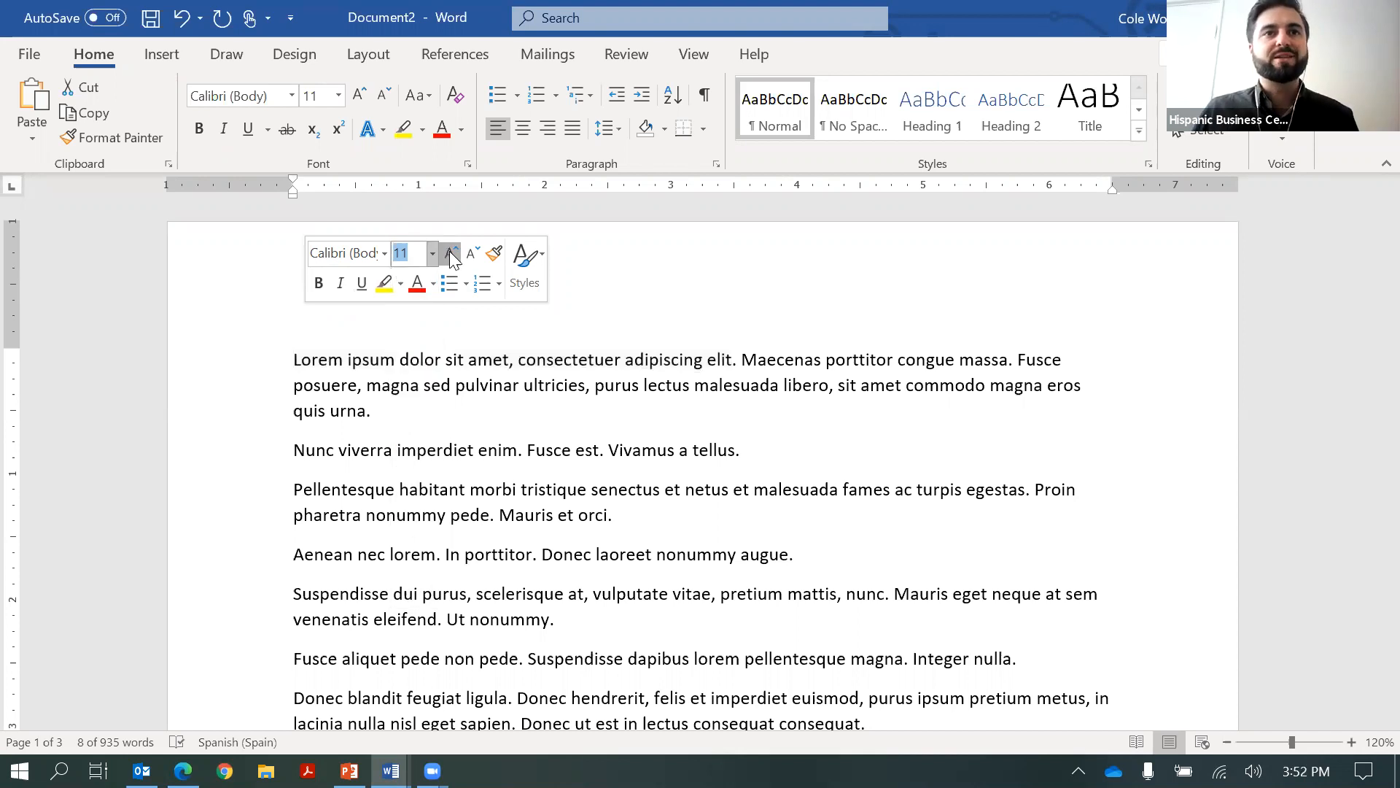
left_click(452, 257)
left_click(451, 256)
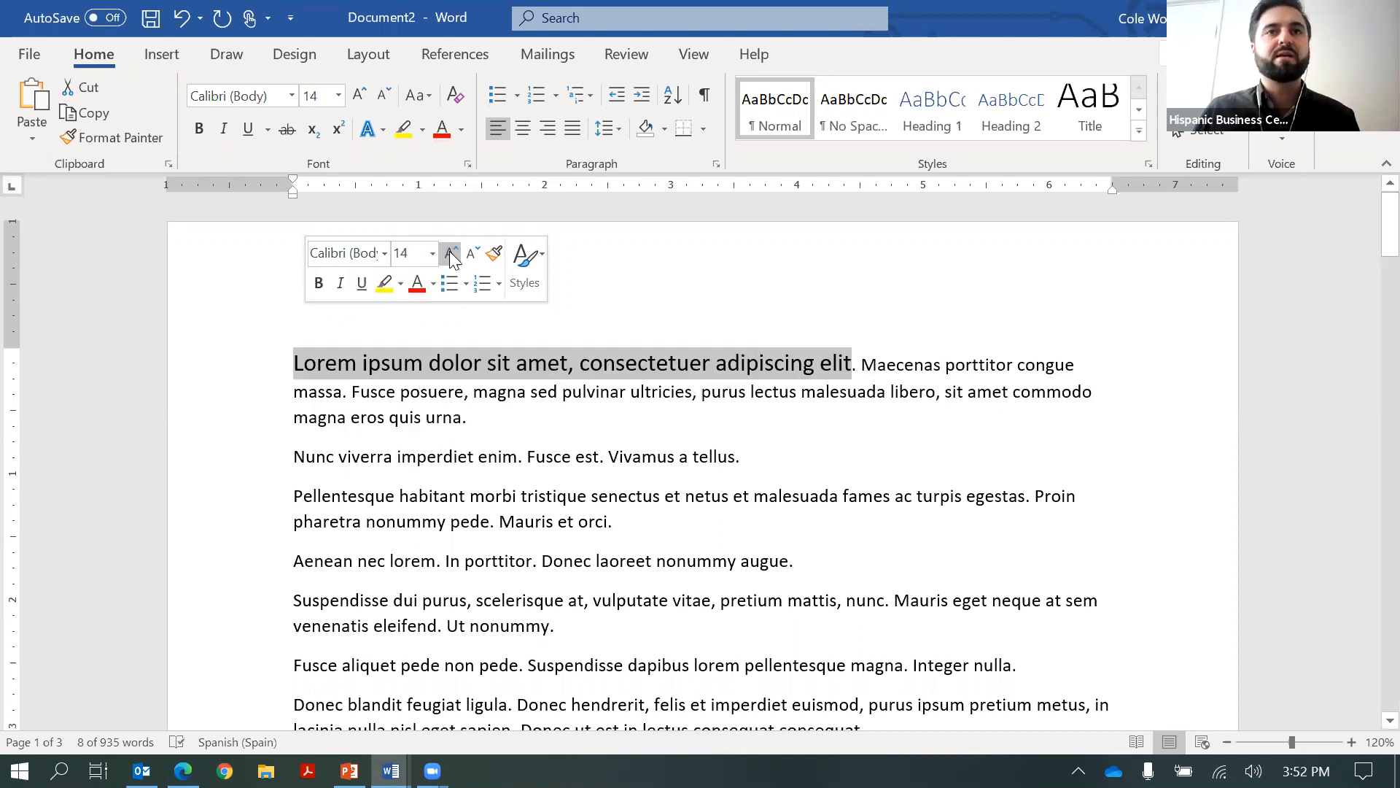
left_click(451, 256)
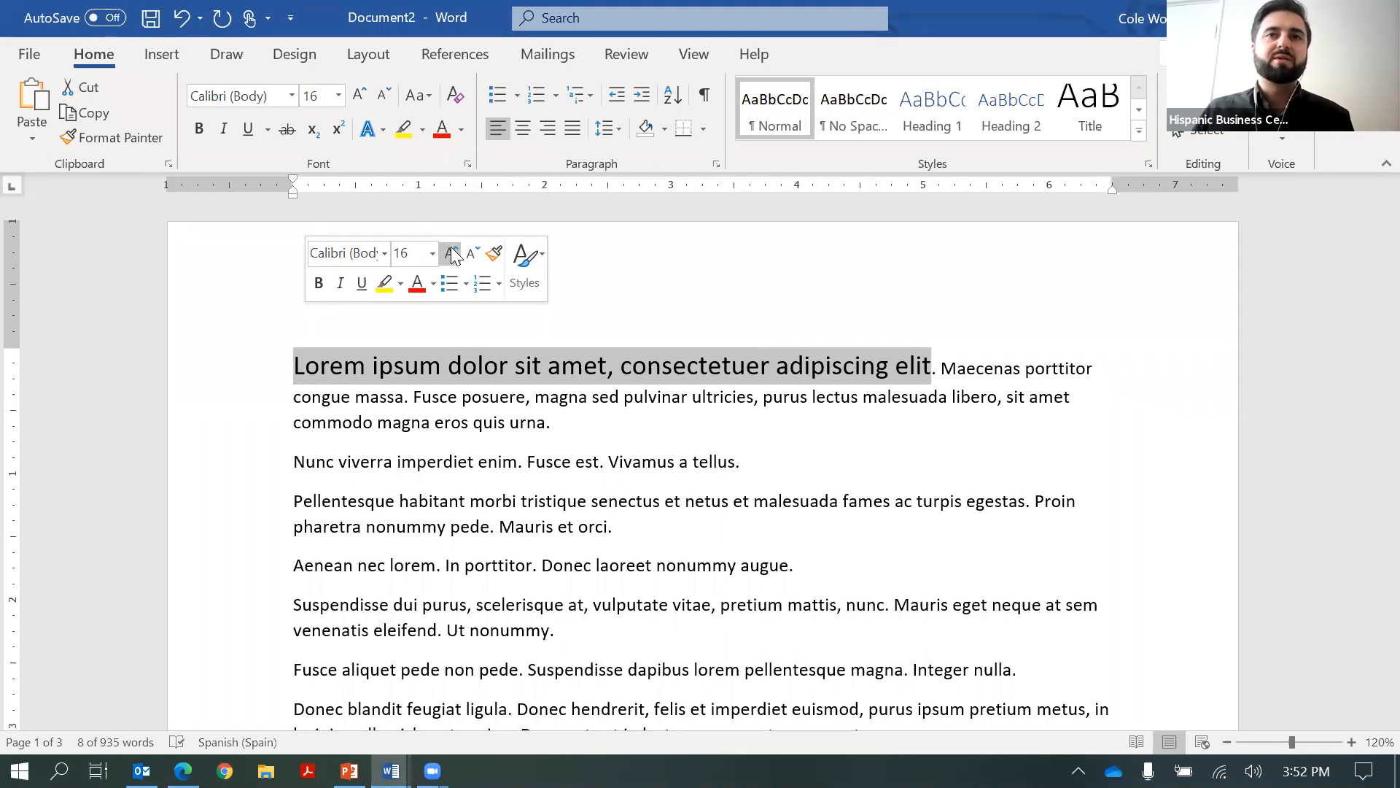
left_click(453, 255)
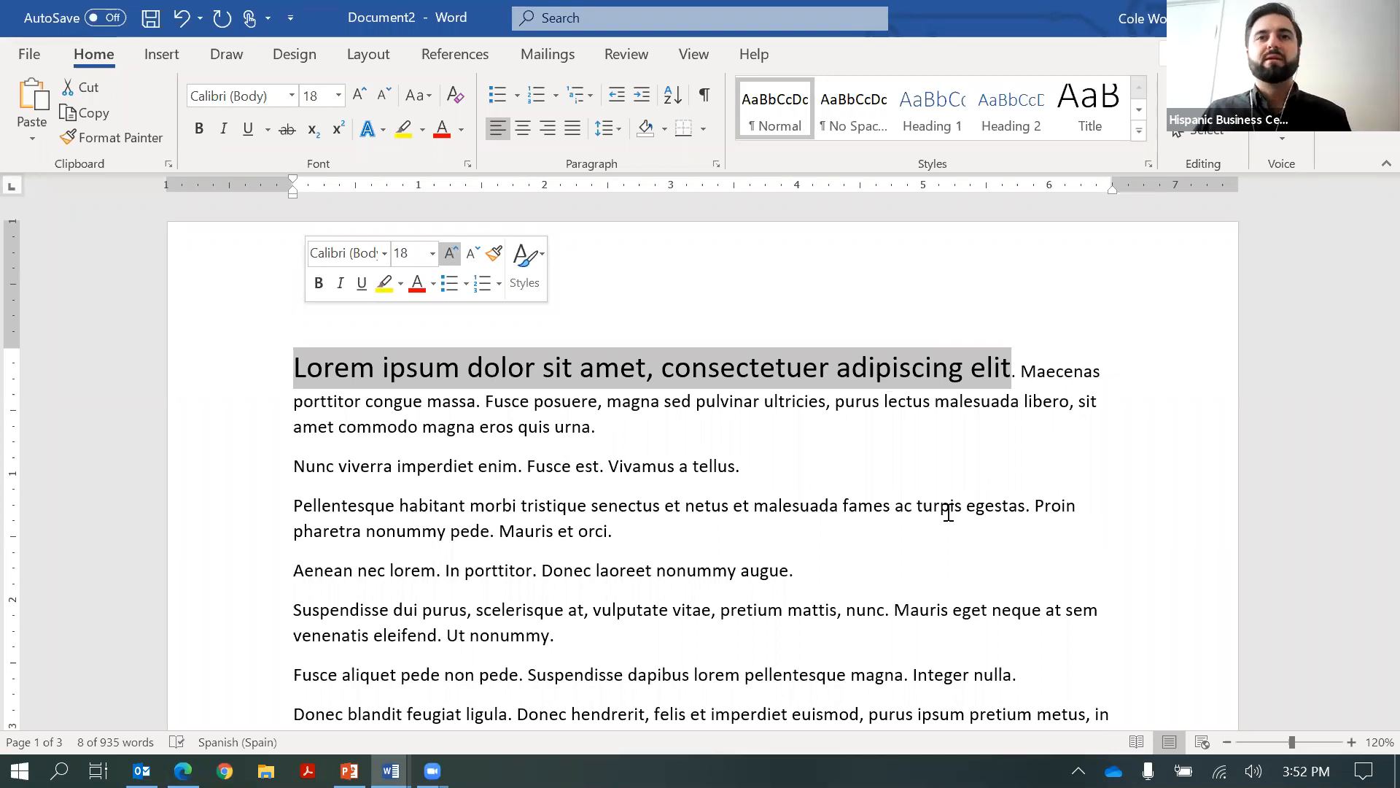
left_click(763, 351)
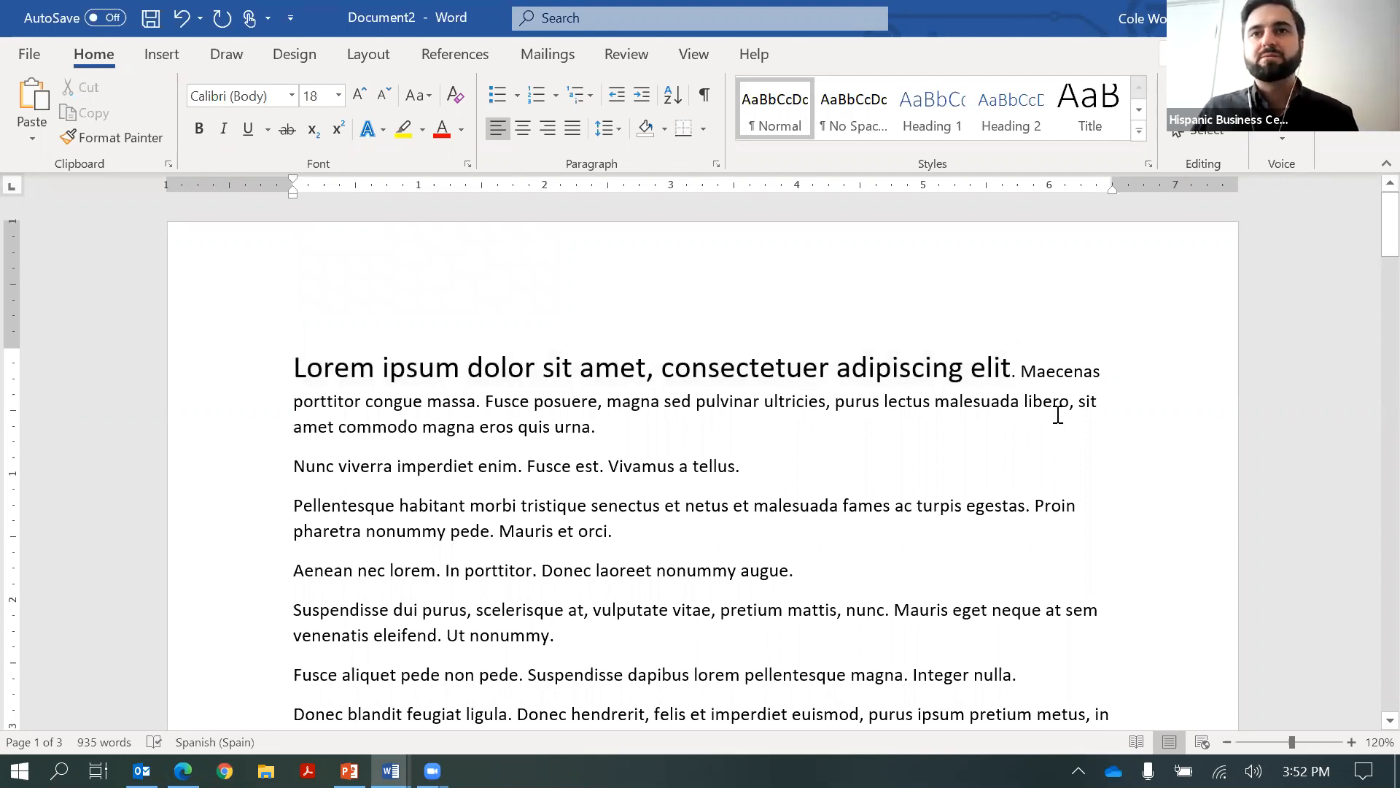
Split the first paragraph after its enlarged opening sentence so that "Maecenas porttitor" starts a new paragraph
left_click(1017, 373)
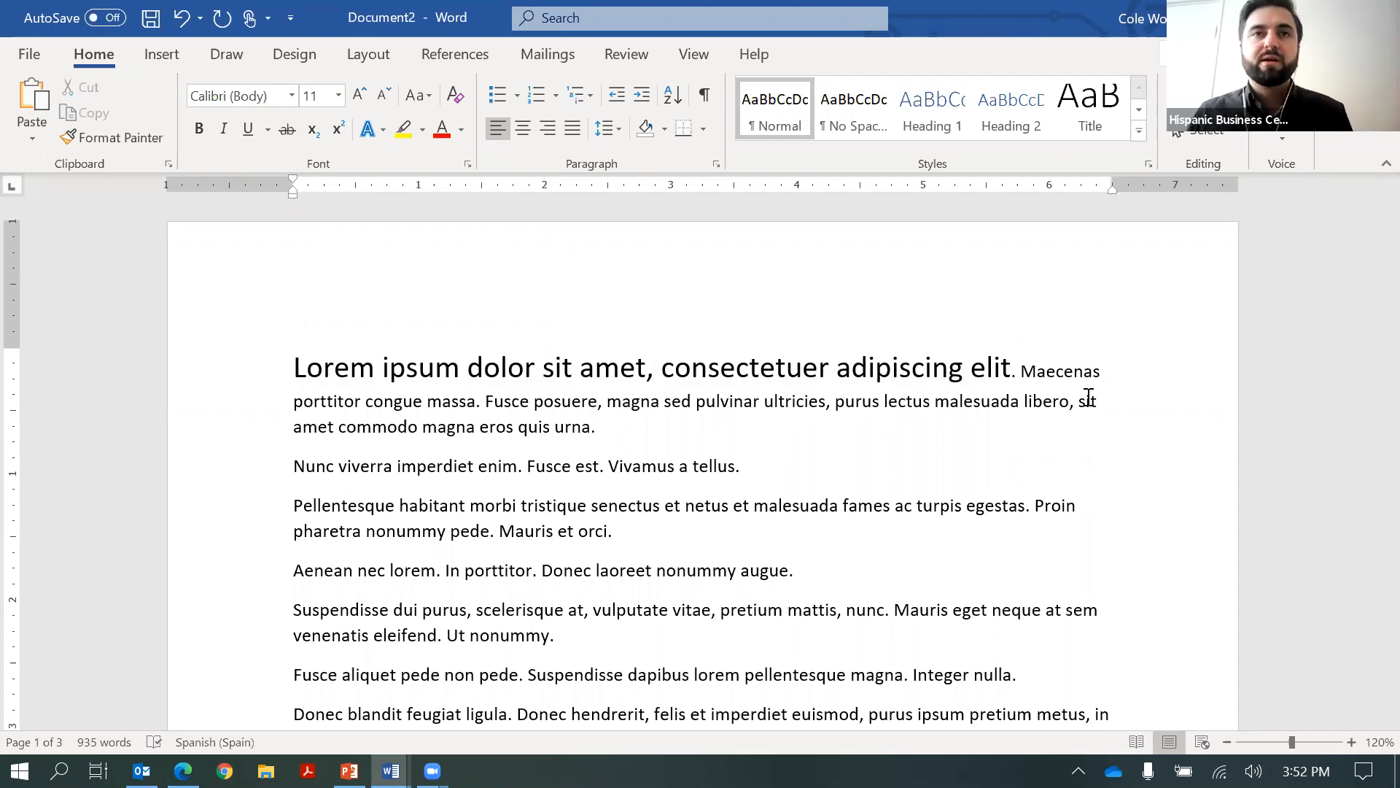
key("Return")
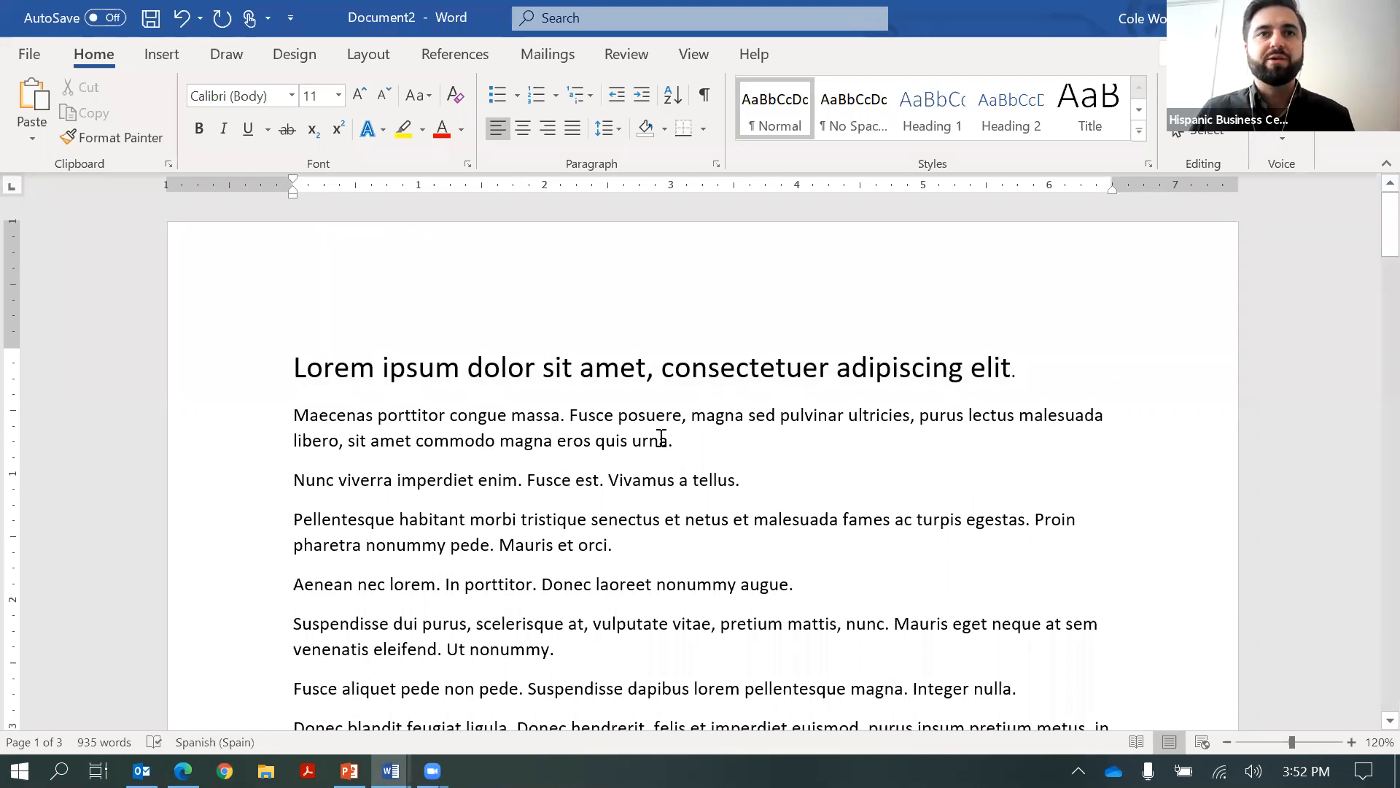
left_click(303, 414)
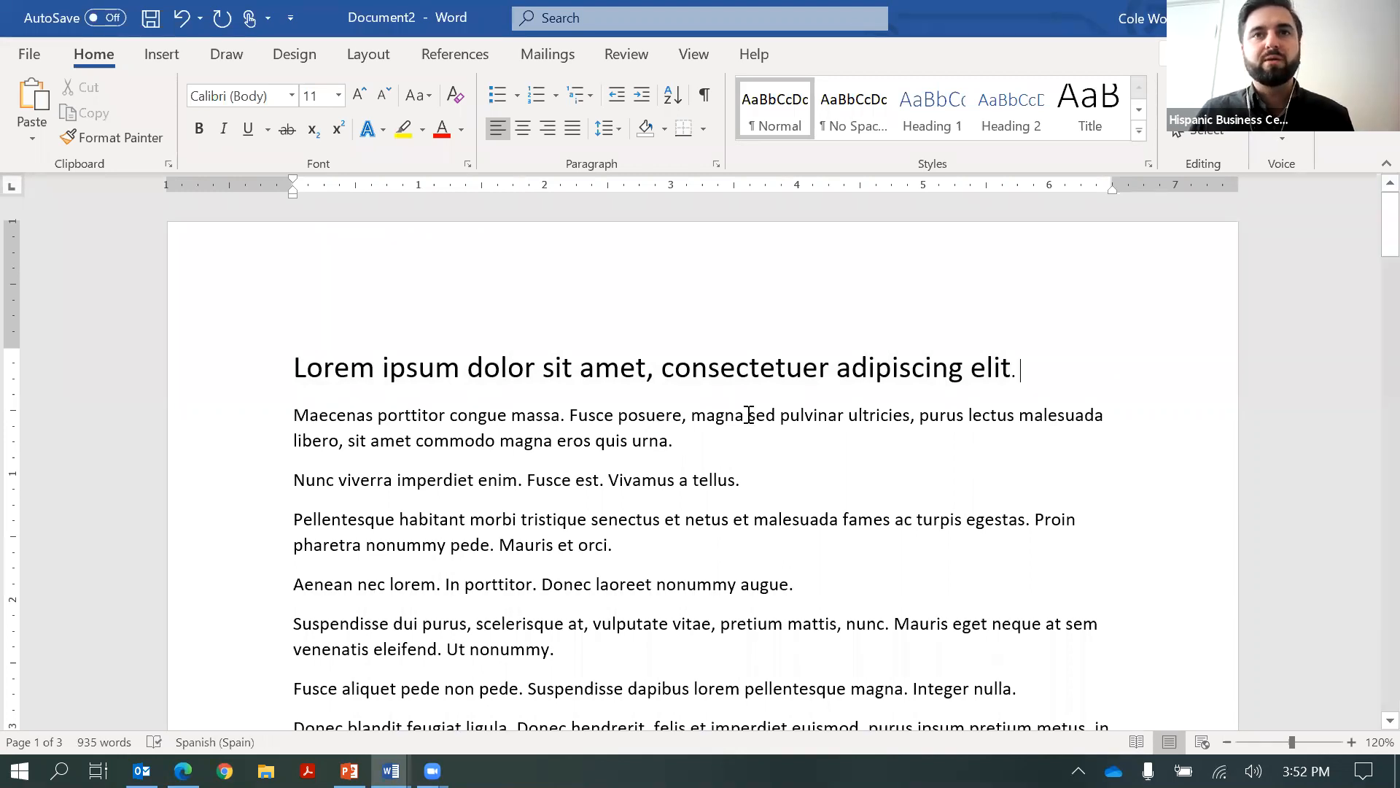
Practise selecting the single word "consectetuer" in the opening line, and finish with the whole line selected
triple_click(713, 371)
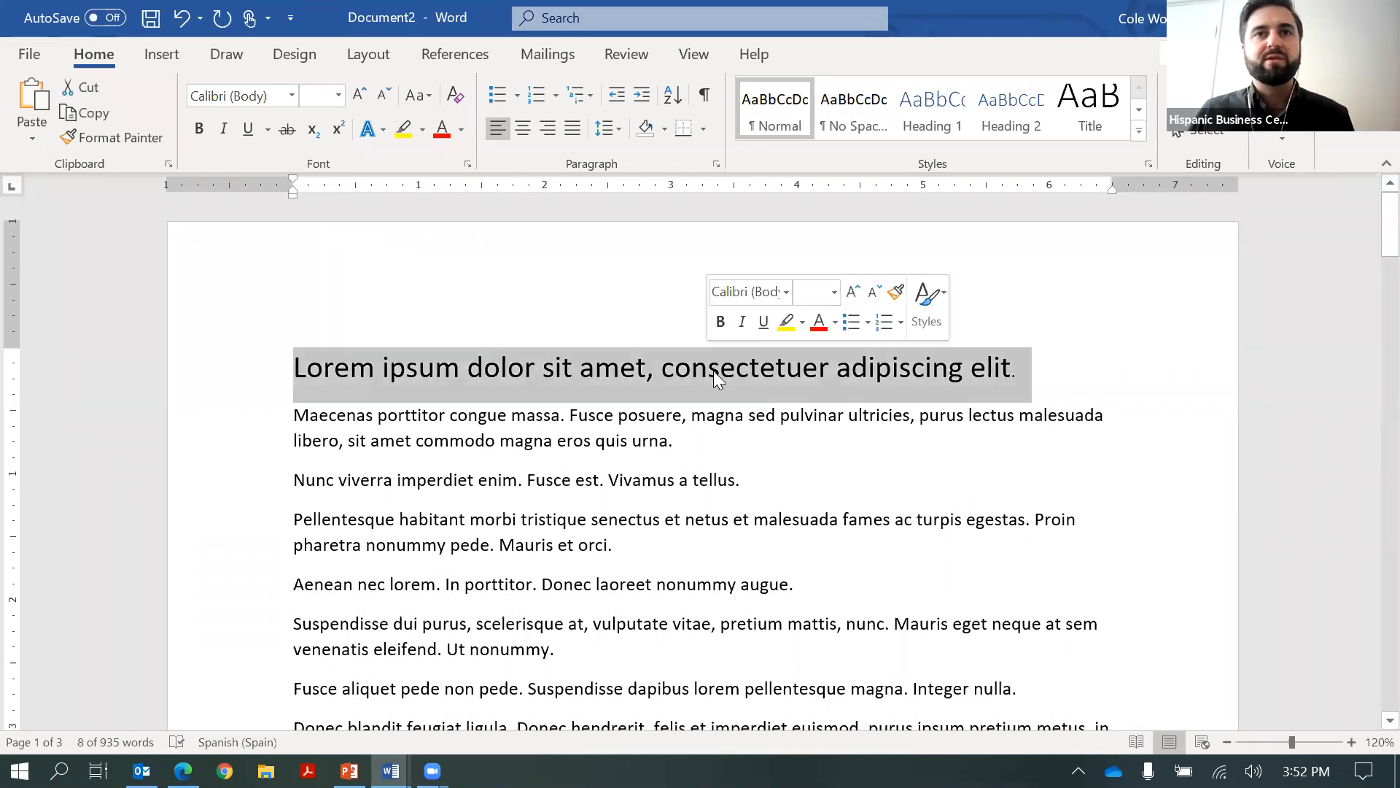
left_click(714, 370)
double_click(715, 376)
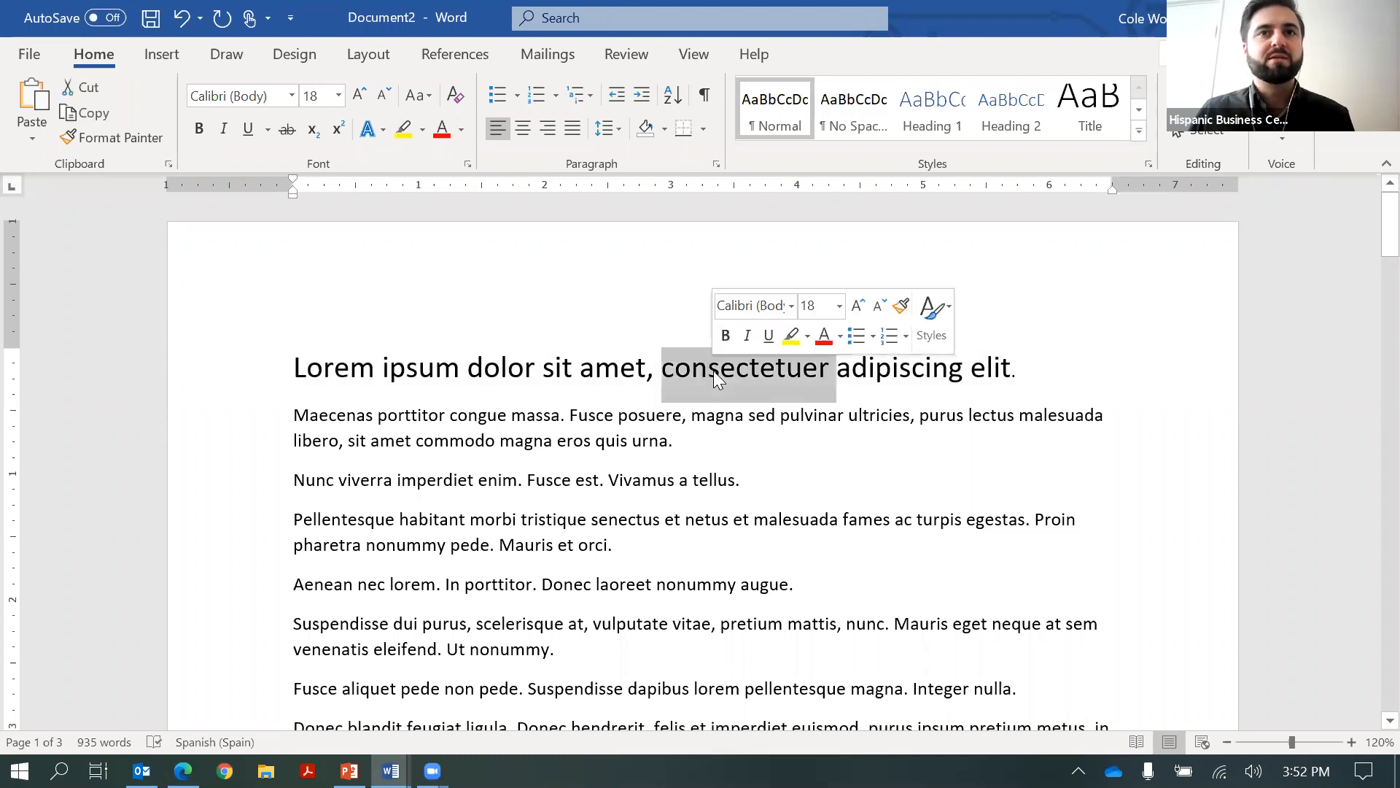
left_click(713, 370)
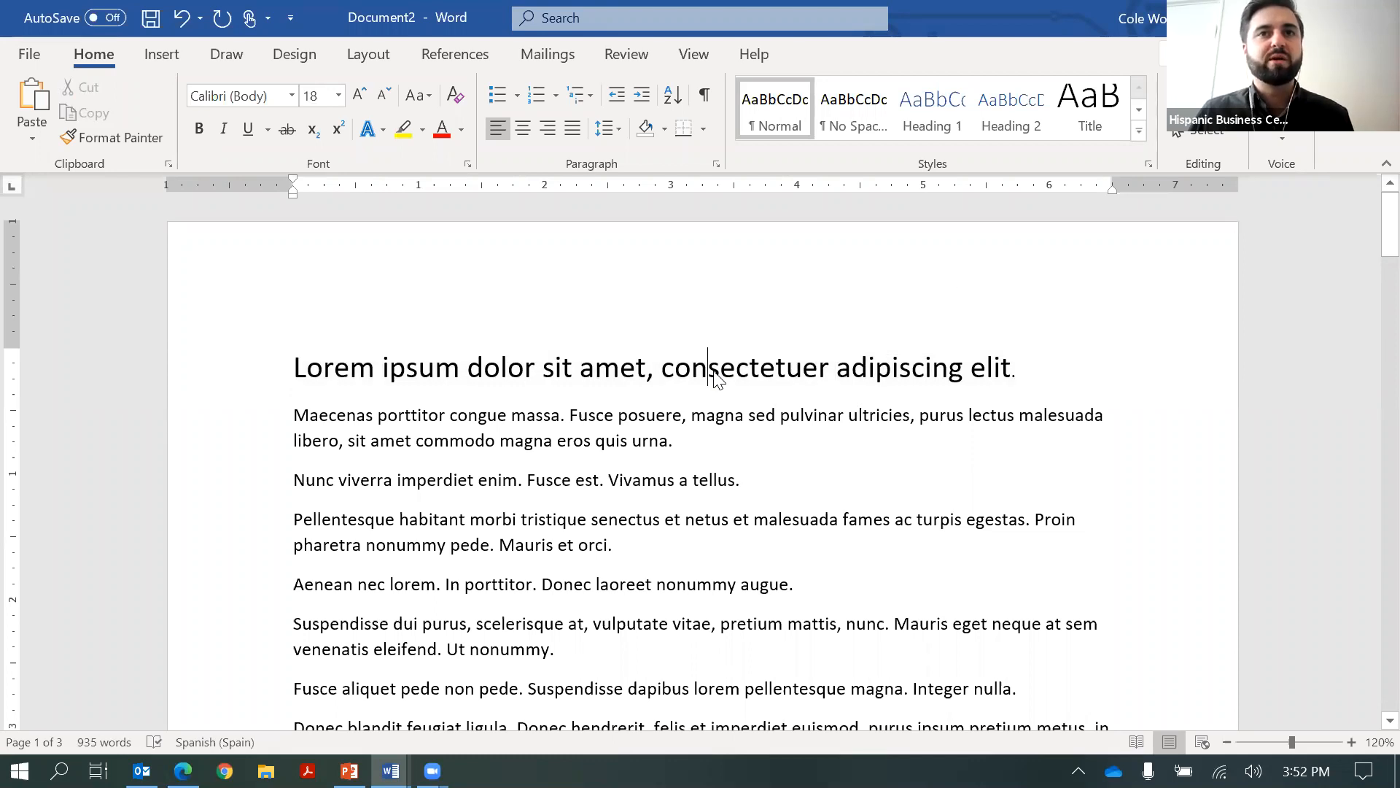
double_click(714, 371)
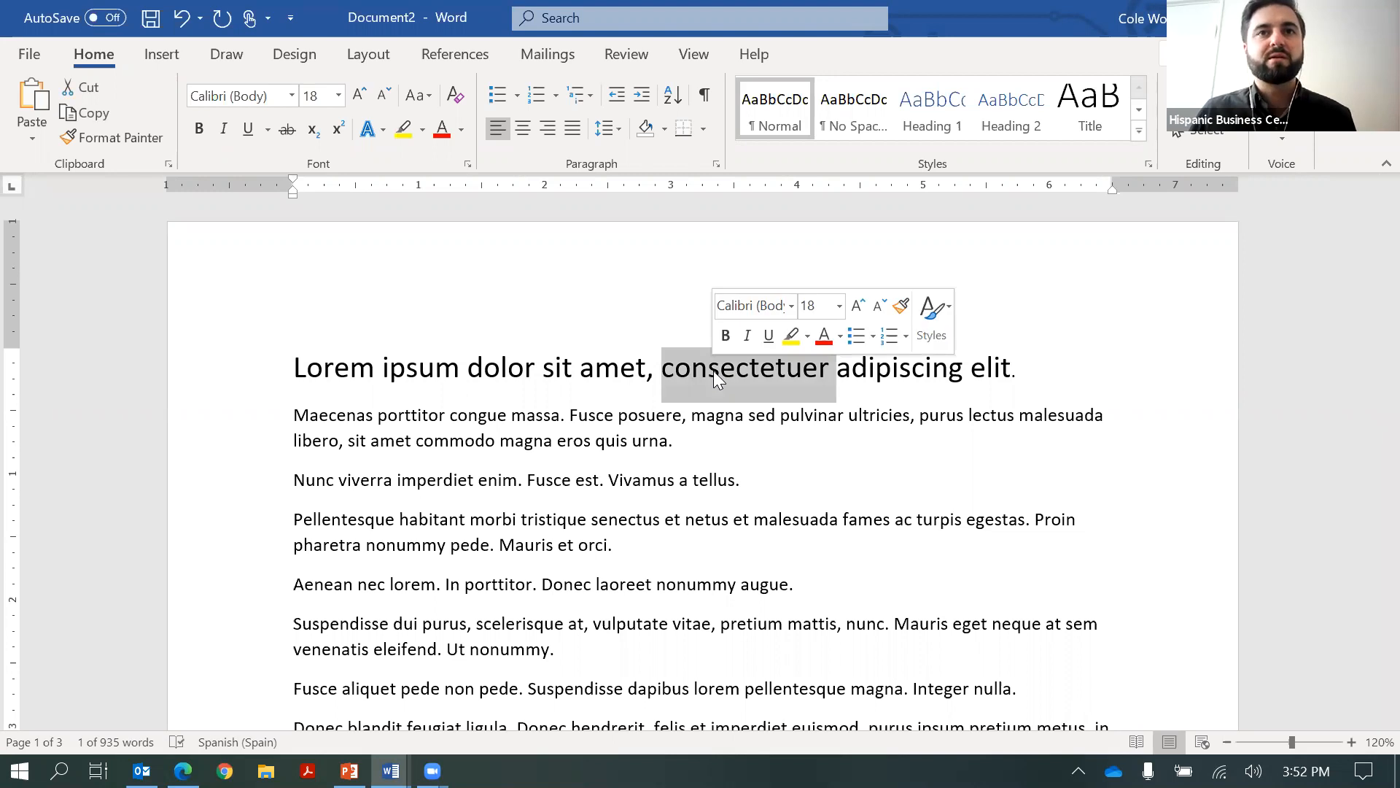
triple_click(713, 371)
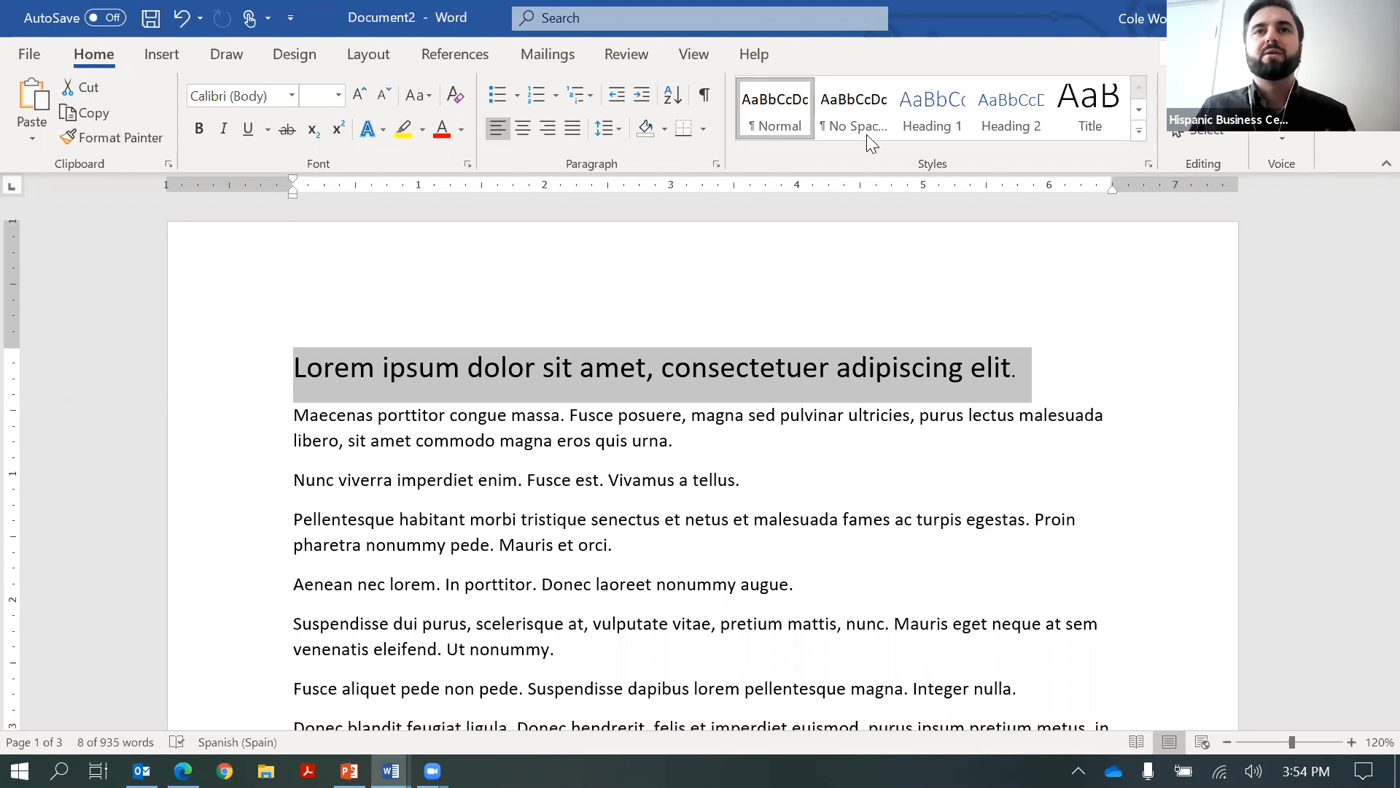
Try the No Spacing, Normal and Title styles on the selected opening line and restore its previous formatting
left_click(857, 130)
left_click(782, 123)
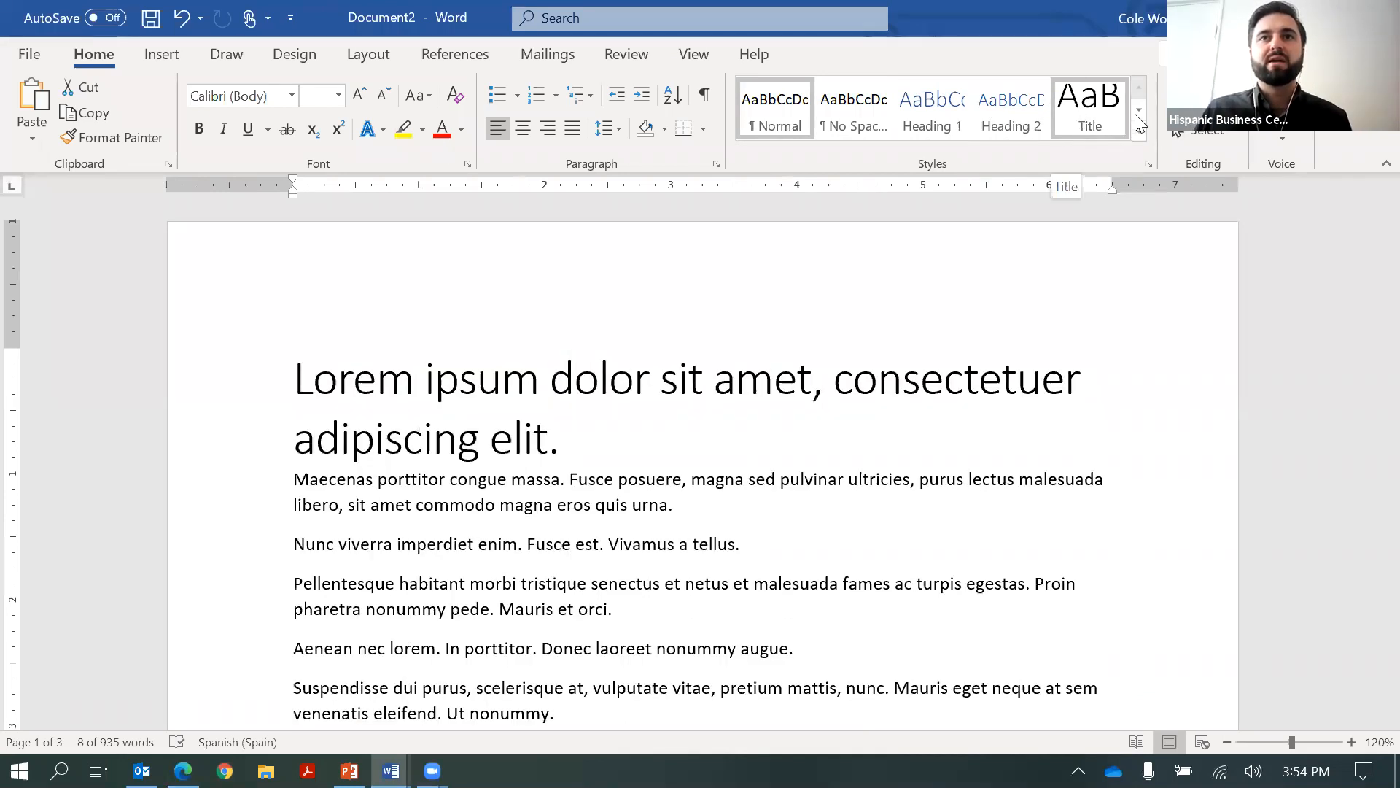
left_click(1091, 117)
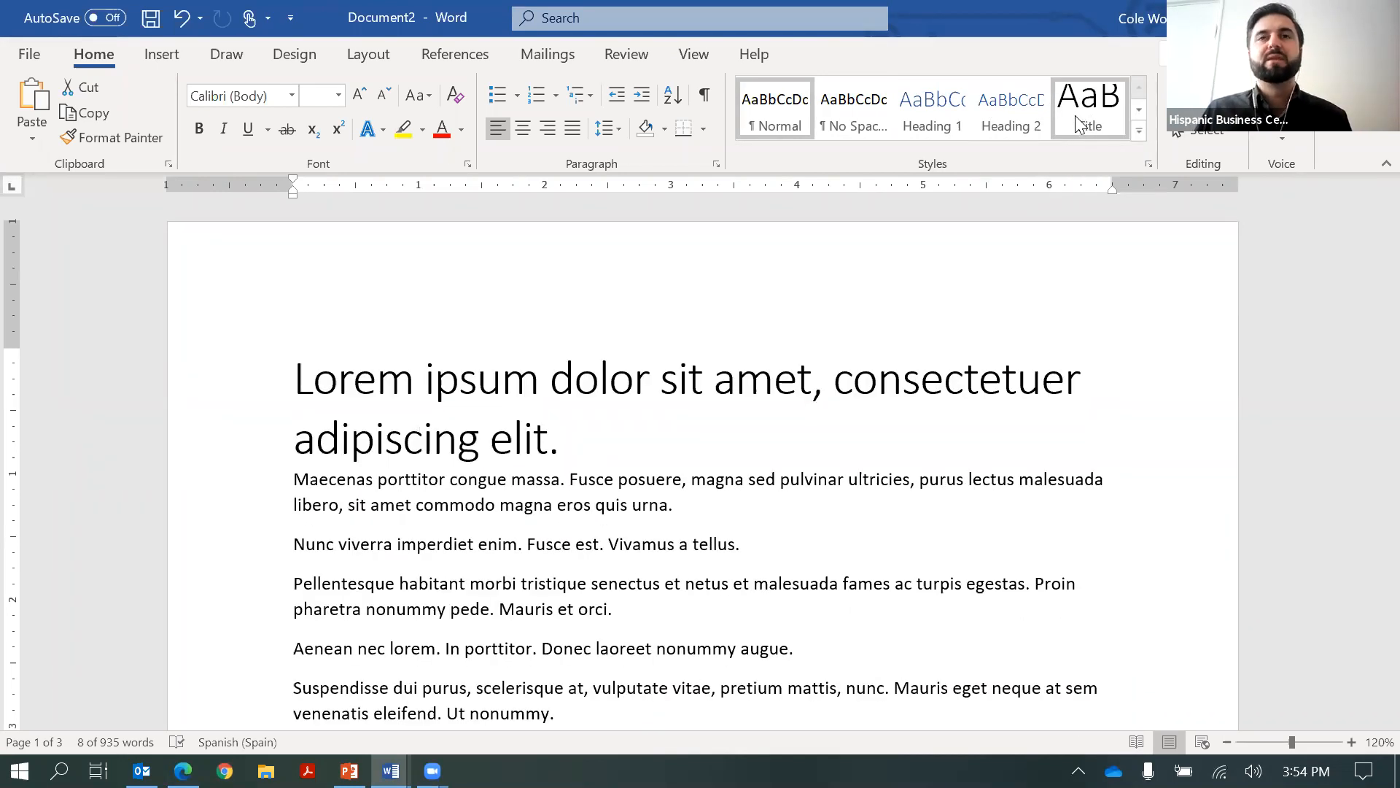
key("ctrl+z")
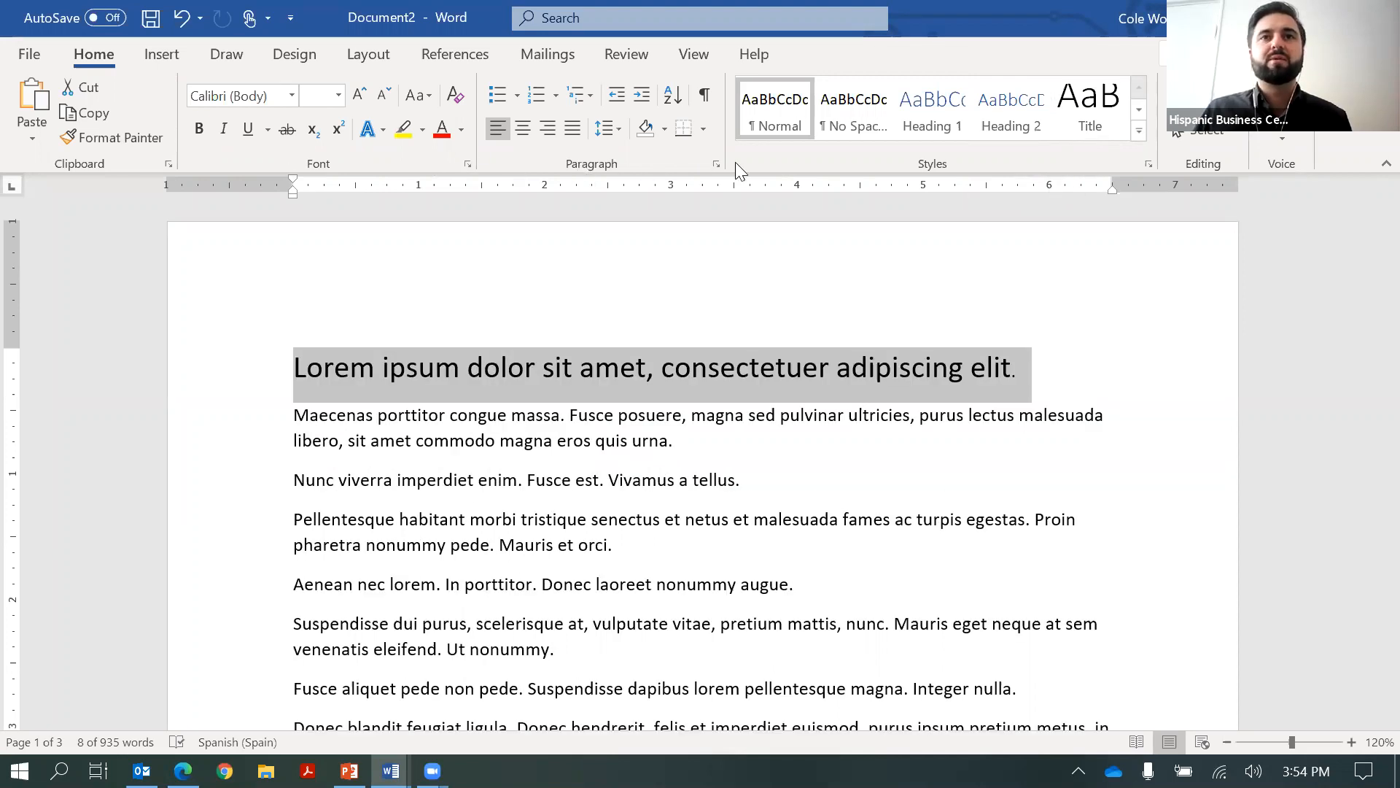
Browse the full list of styles and apply the Title style to the selected opening line
left_click(1145, 165)
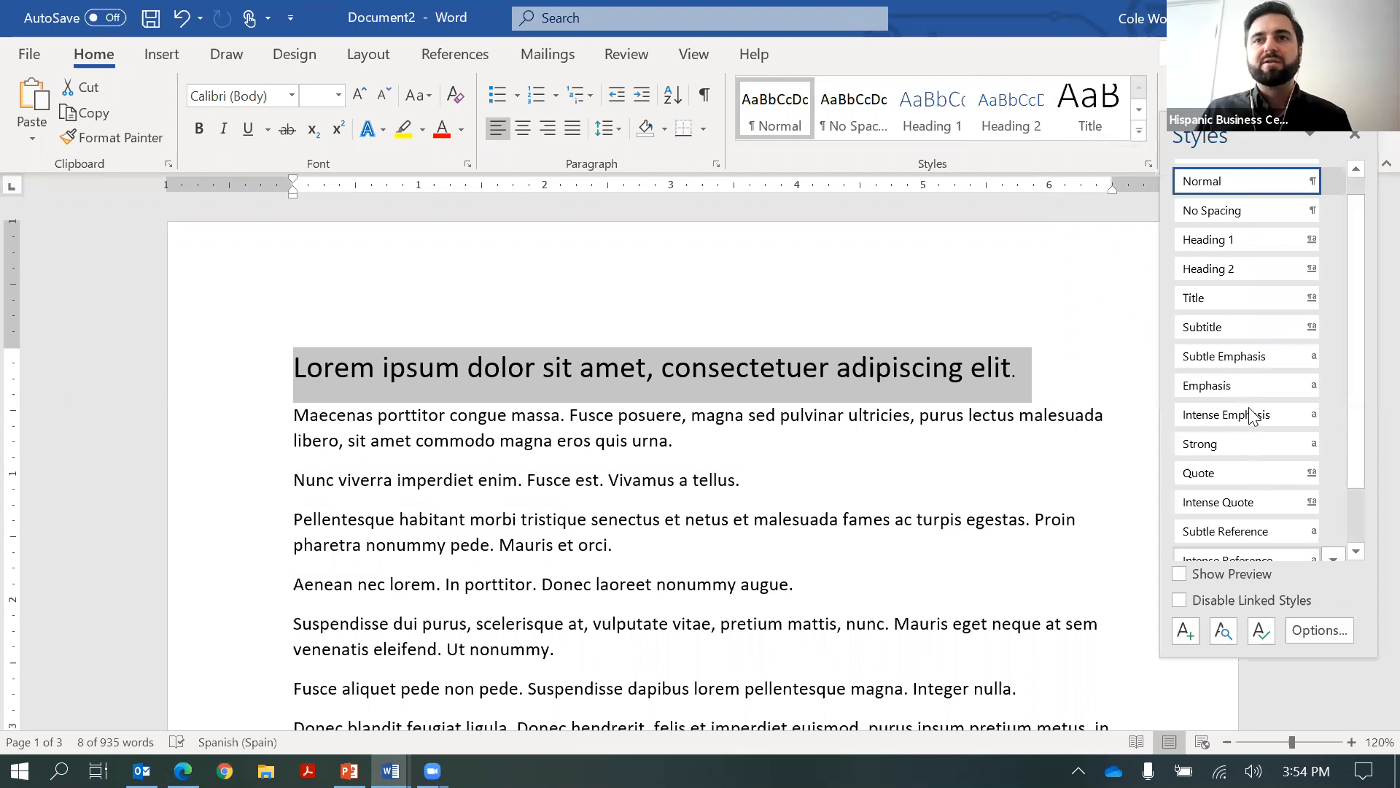
scroll(1249, 414, "down", 2)
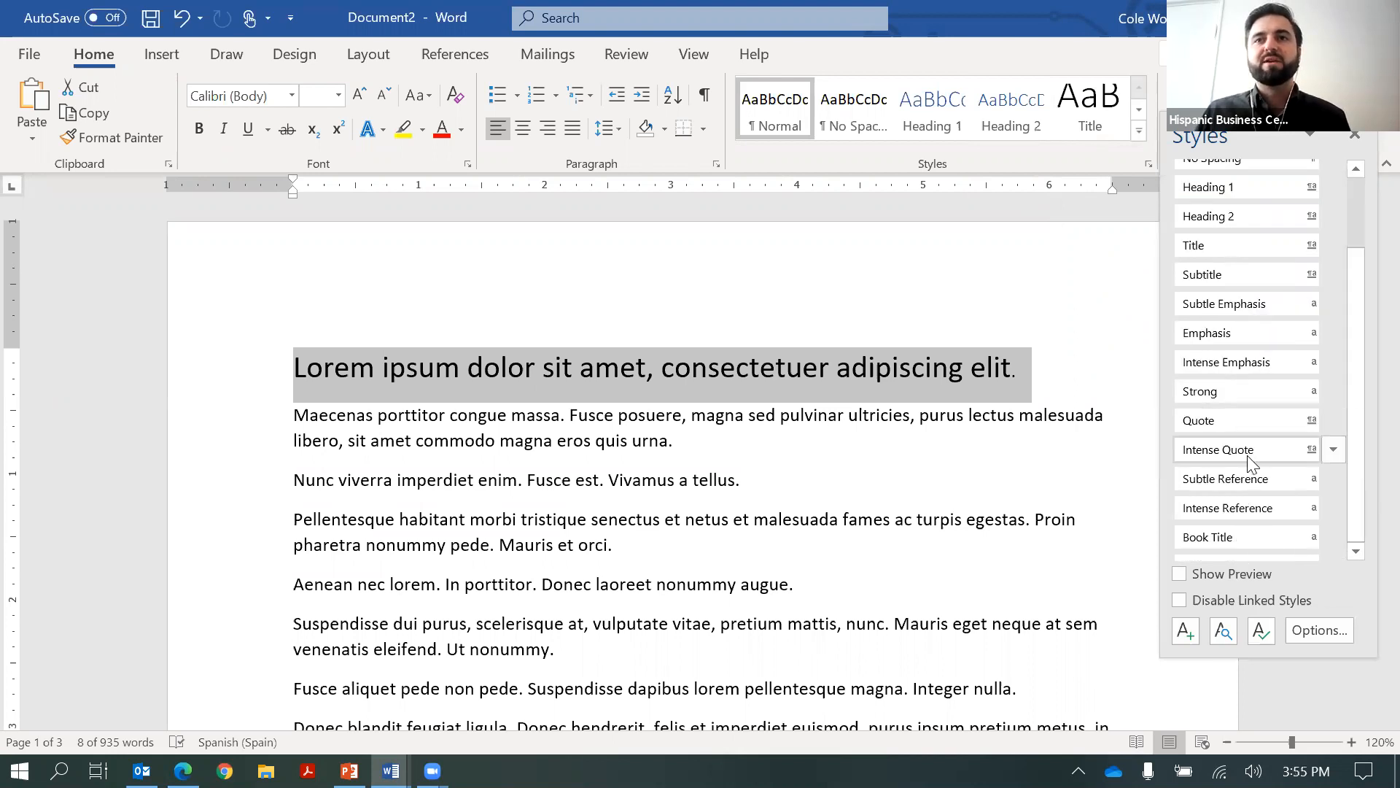
scroll(1247, 456, "down", 1)
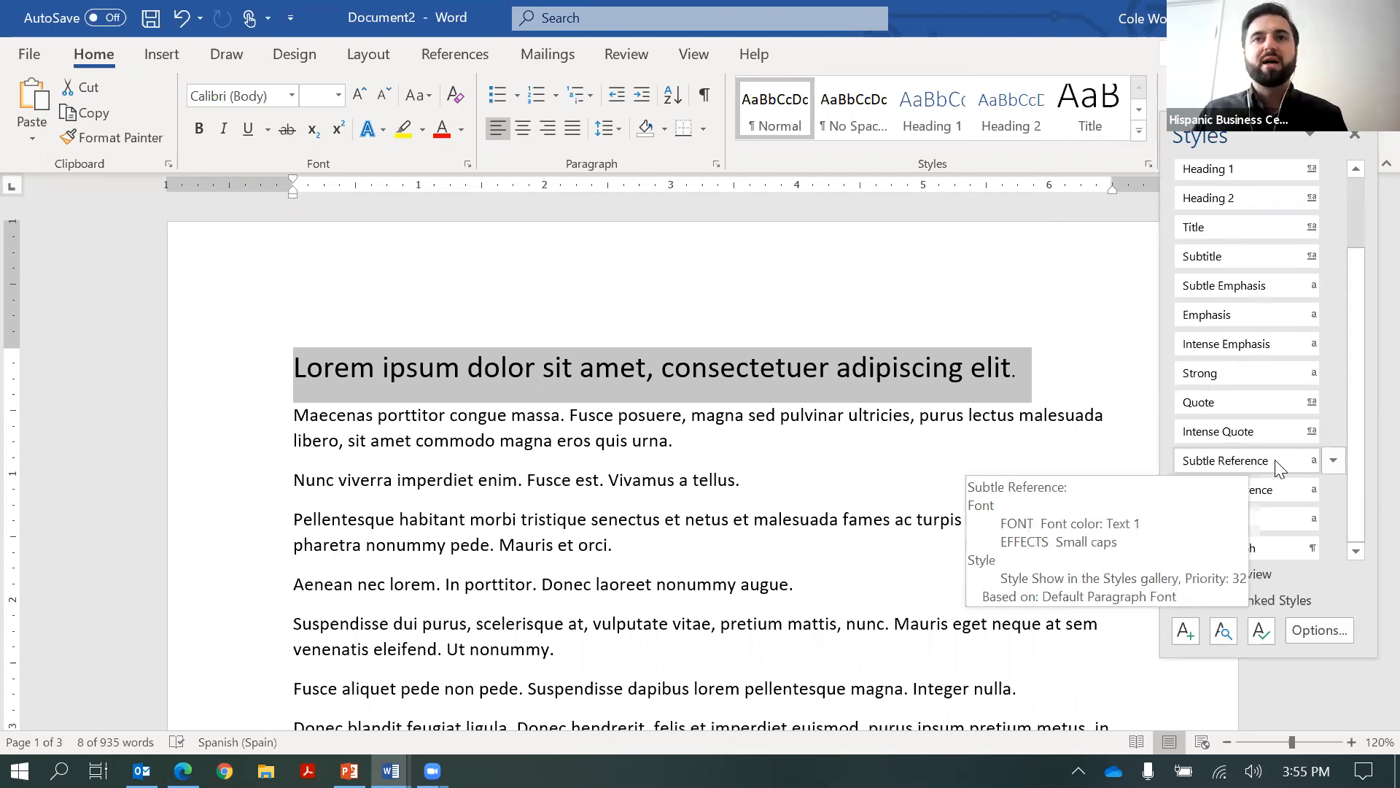
scroll(1278, 467, "up", 3)
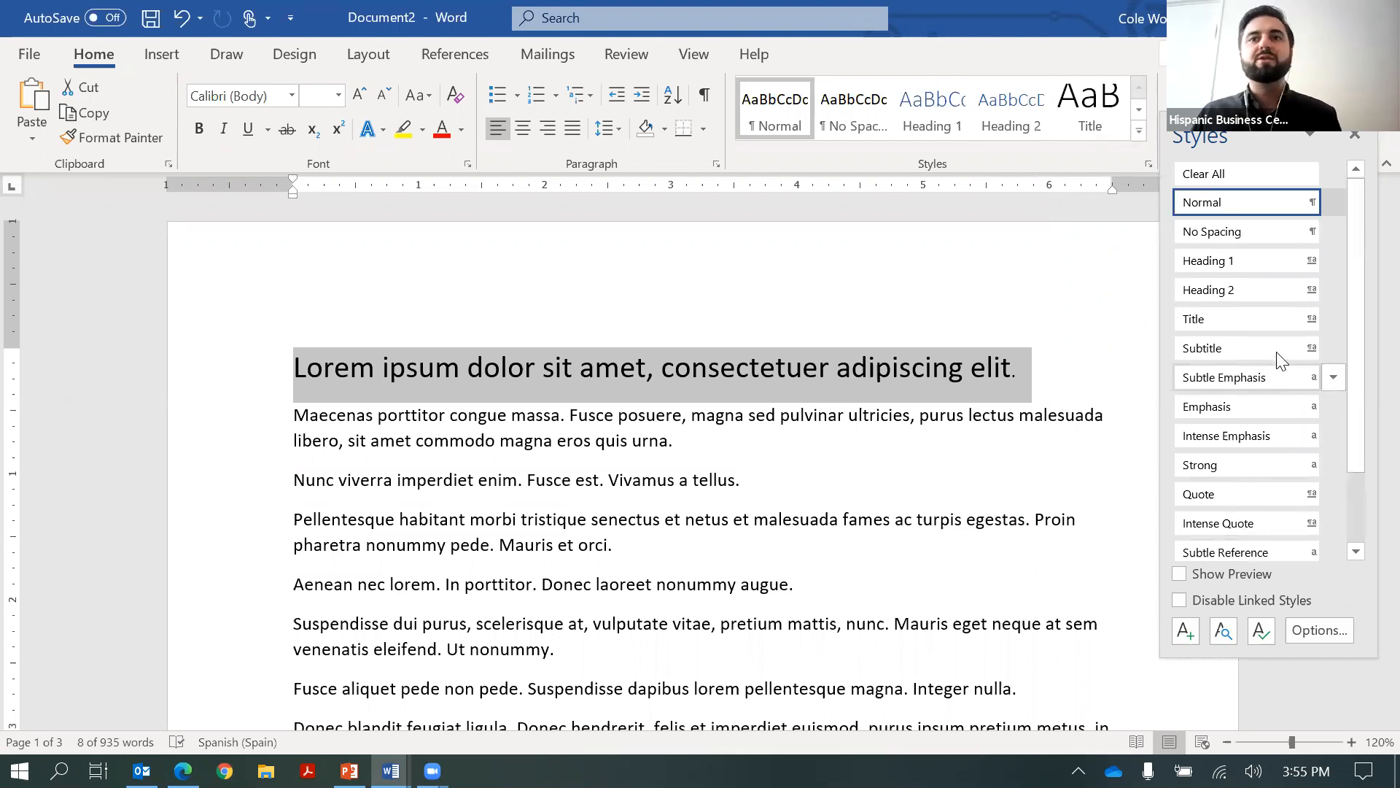
left_click(1233, 330)
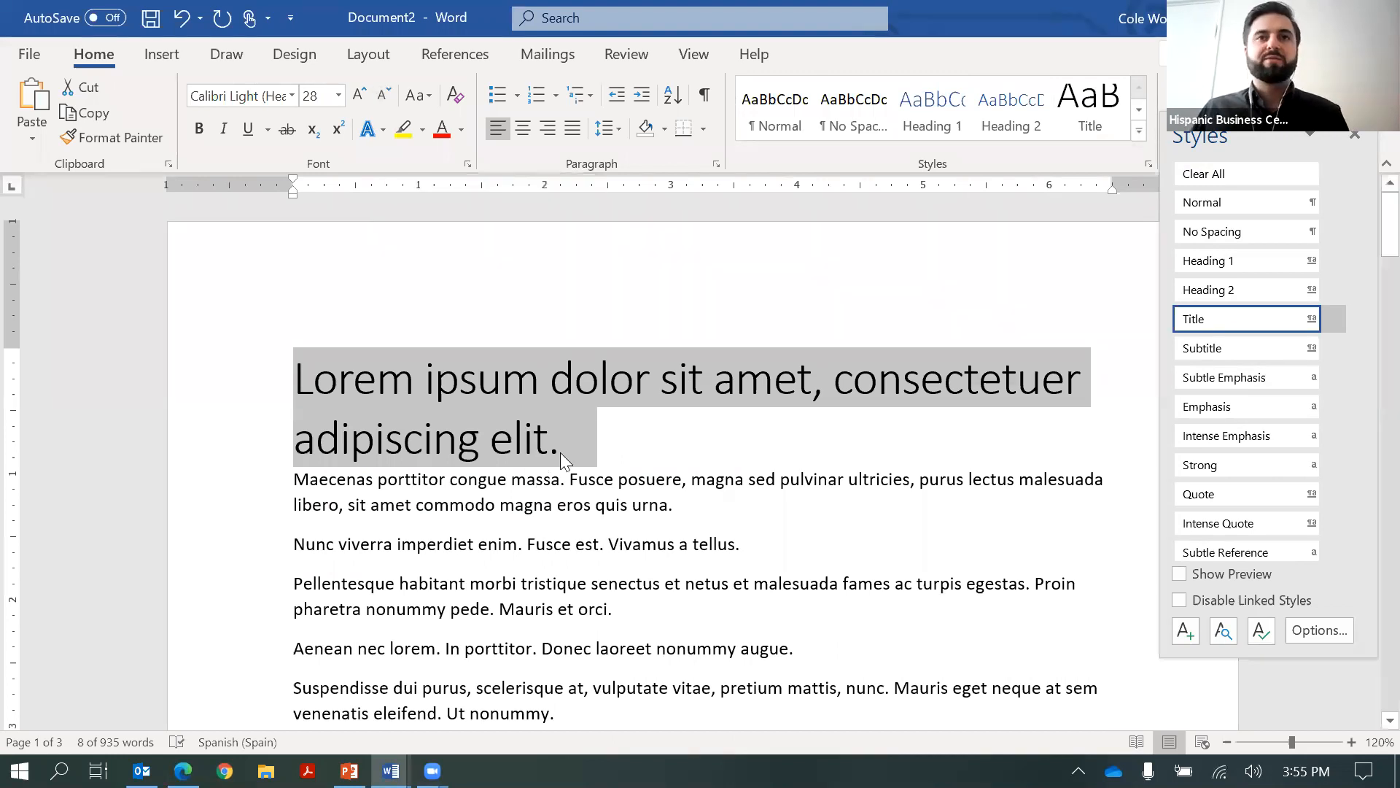
Insert a blank line below the title and format the "Maecenas porttitor" paragraph as 18 pt bold
left_click(617, 456)
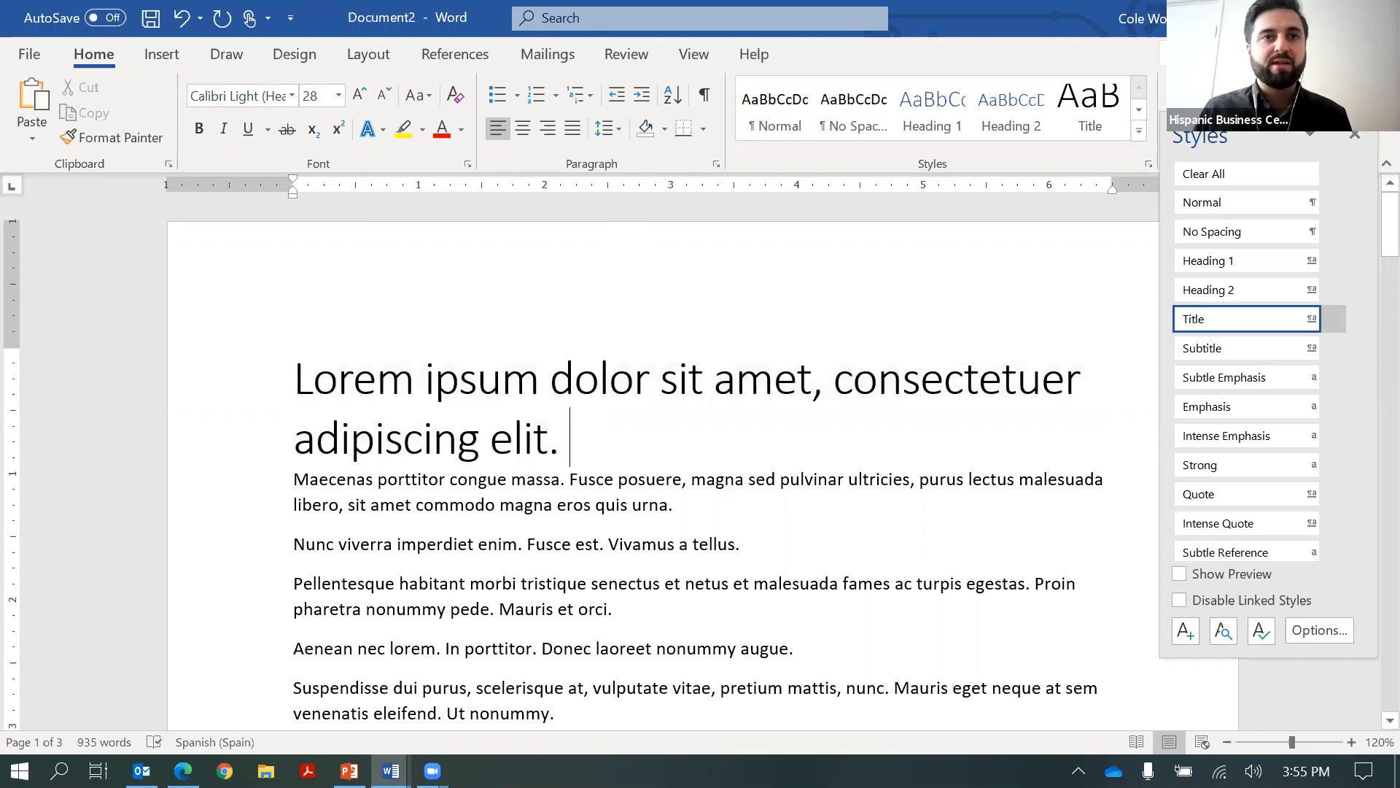
key("Return")
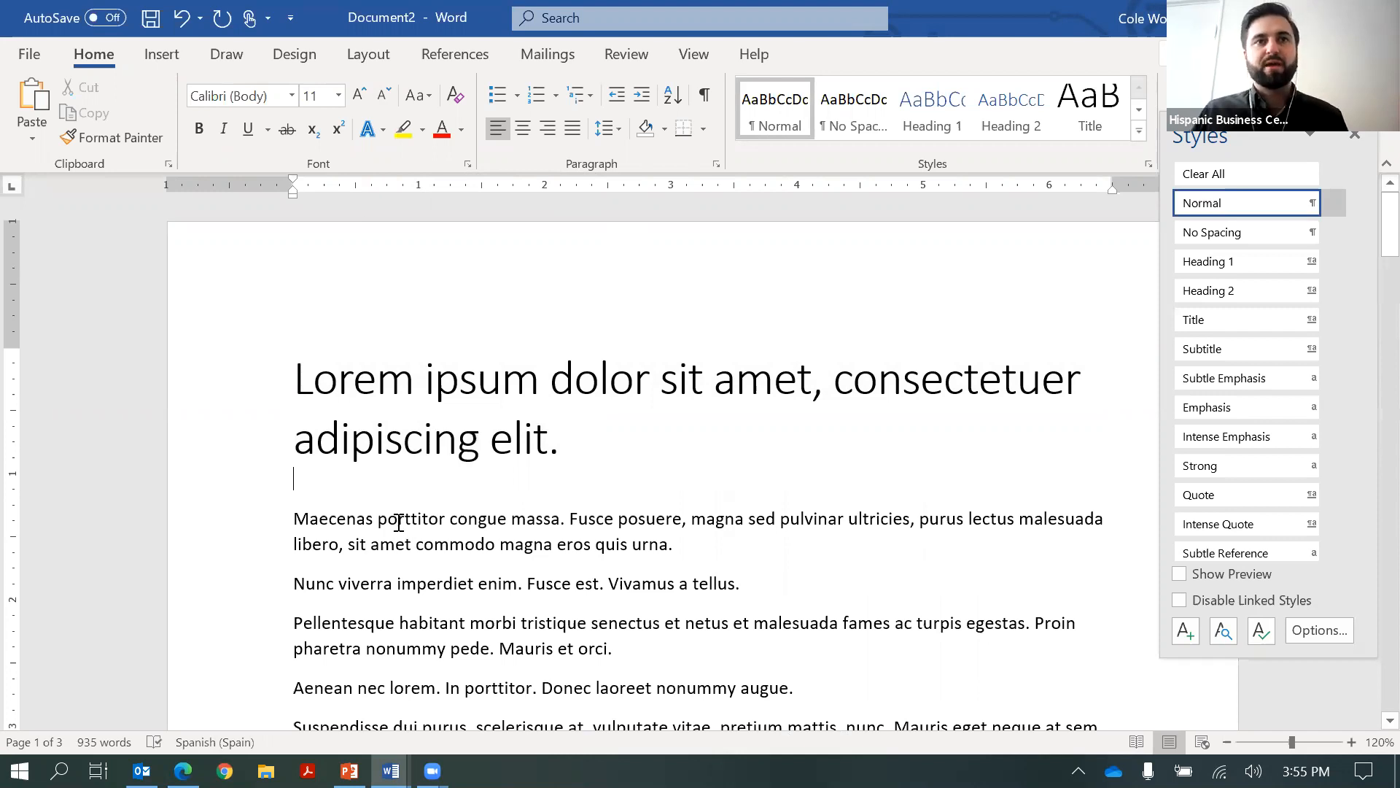
triple_click(643, 532)
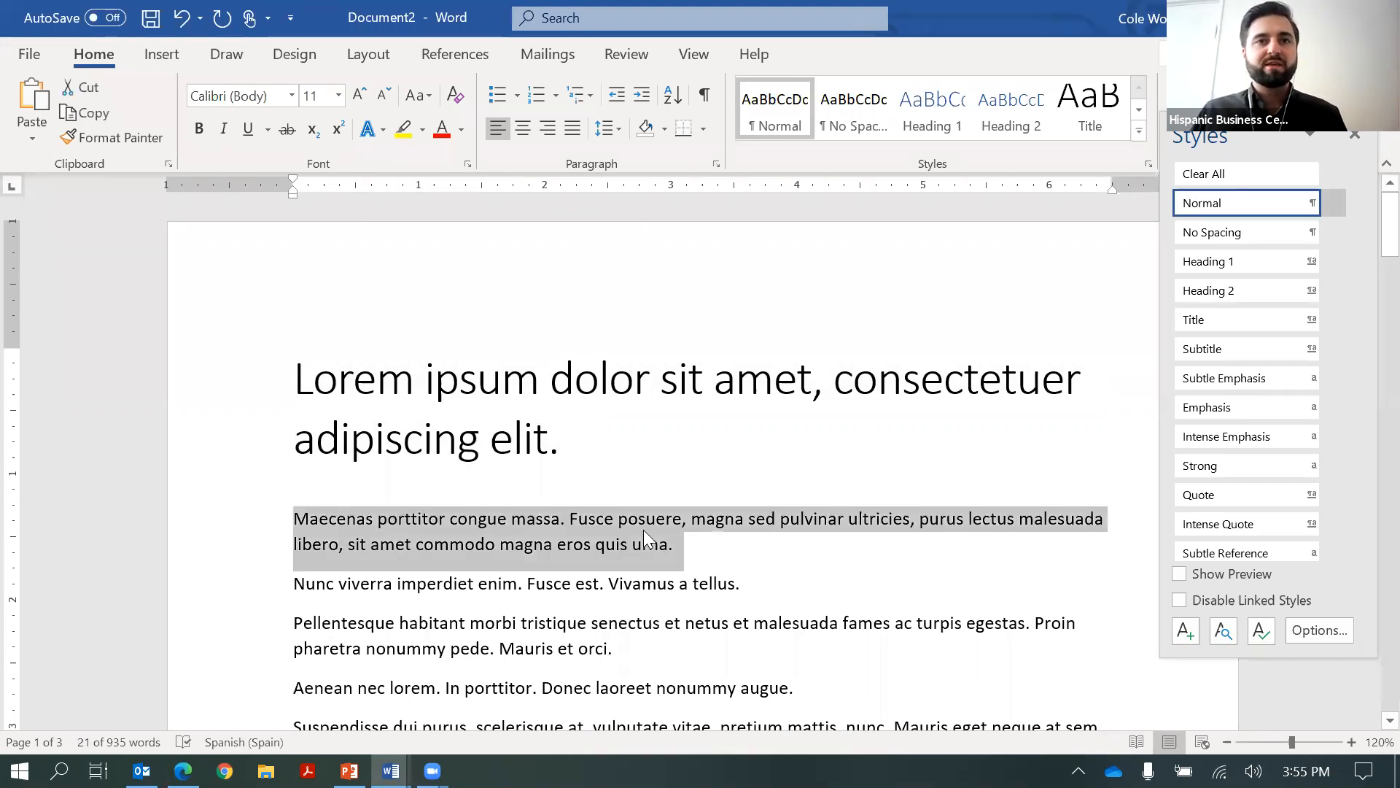
left_click(338, 95)
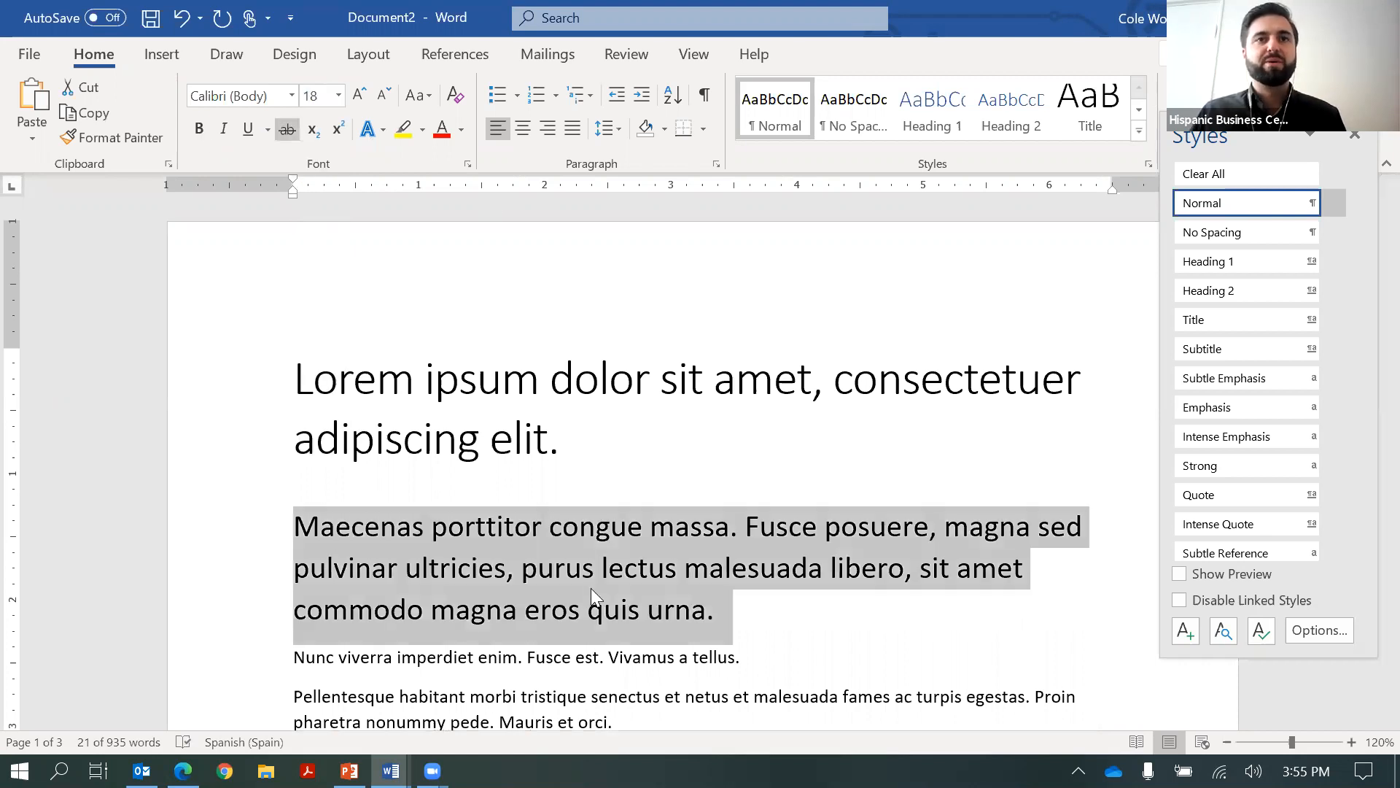
key("ctrl+b")
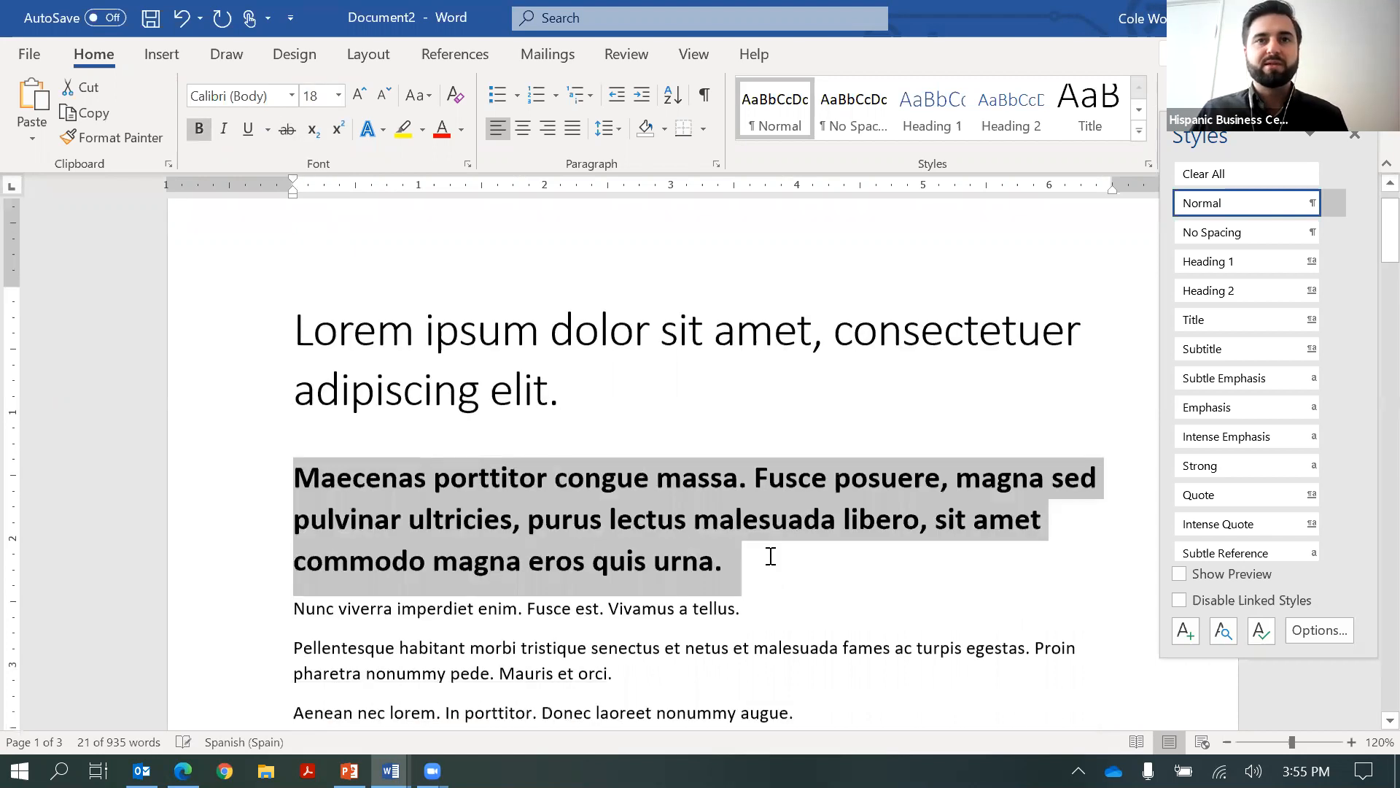
Add a new paragraph reading "The style continues." directly after the bold "Maecenas porttitor" paragraph
scroll(766, 556, "down", 1)
left_click(771, 555)
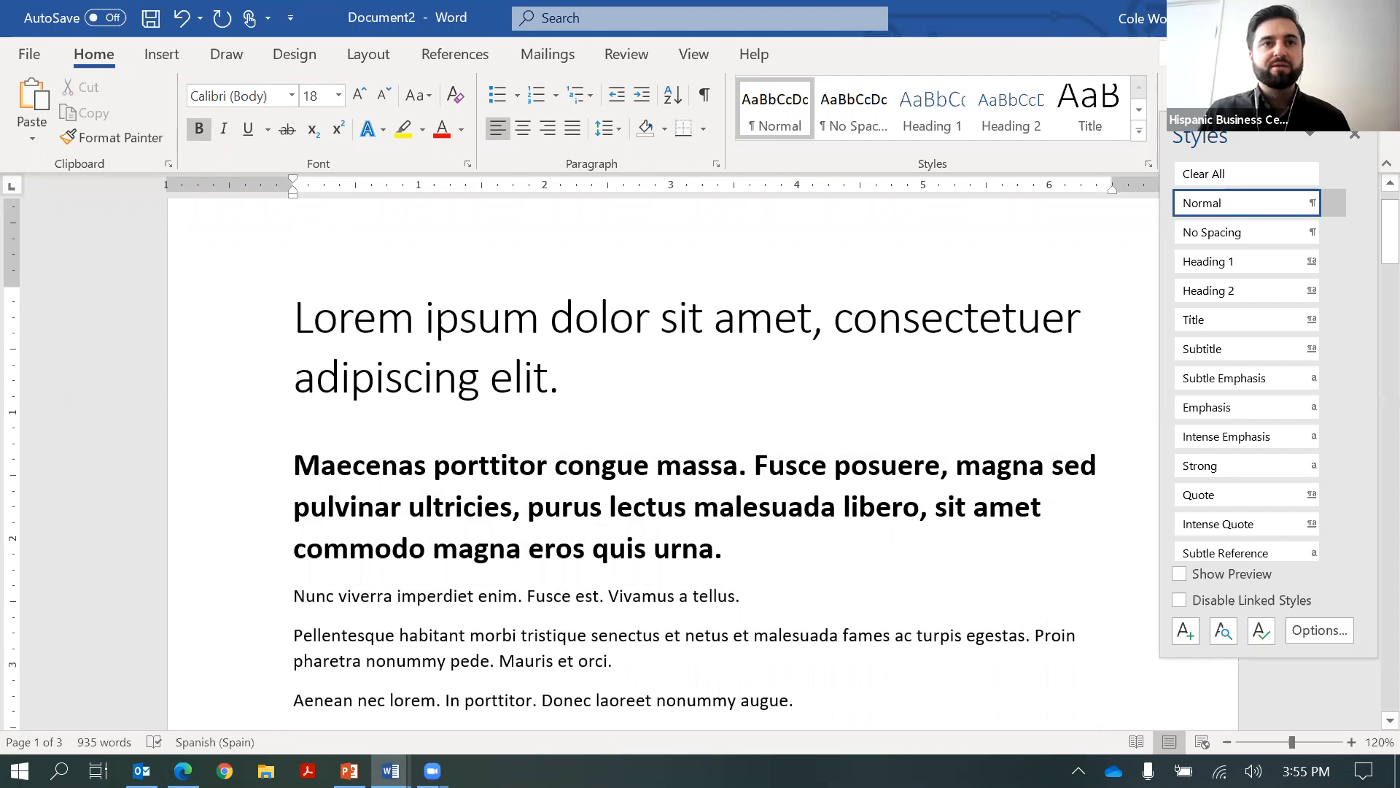
key("Return")
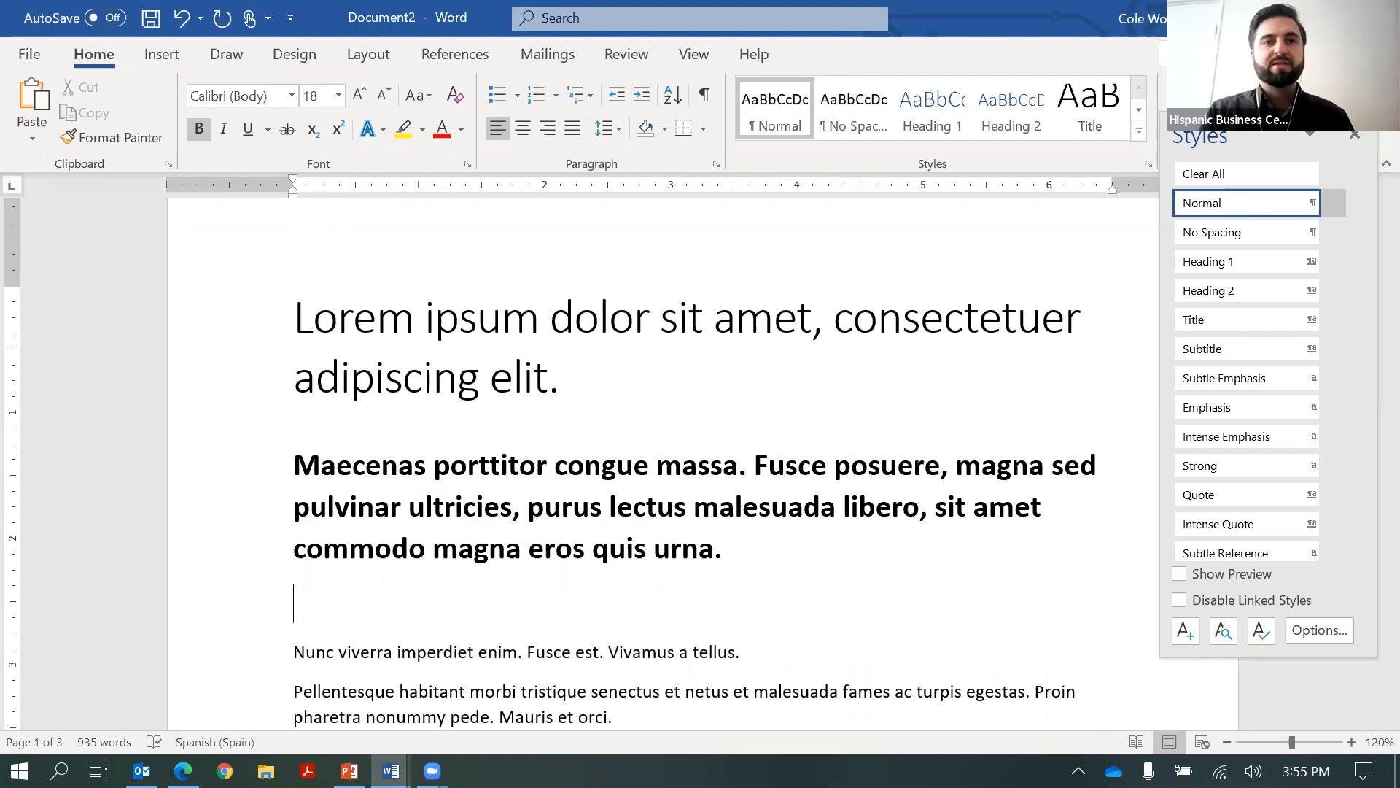
type("The styl")
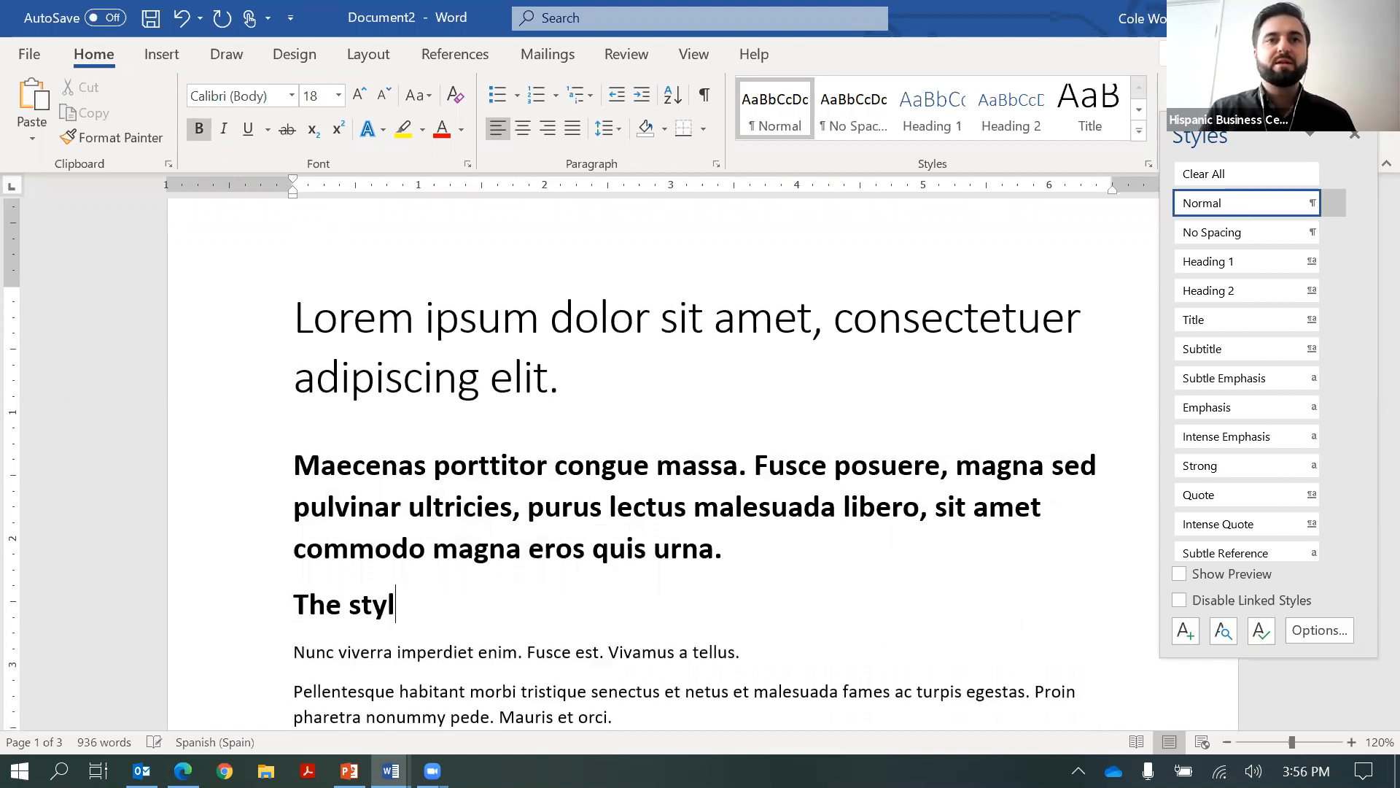
type("e continues.")
left_click(839, 557)
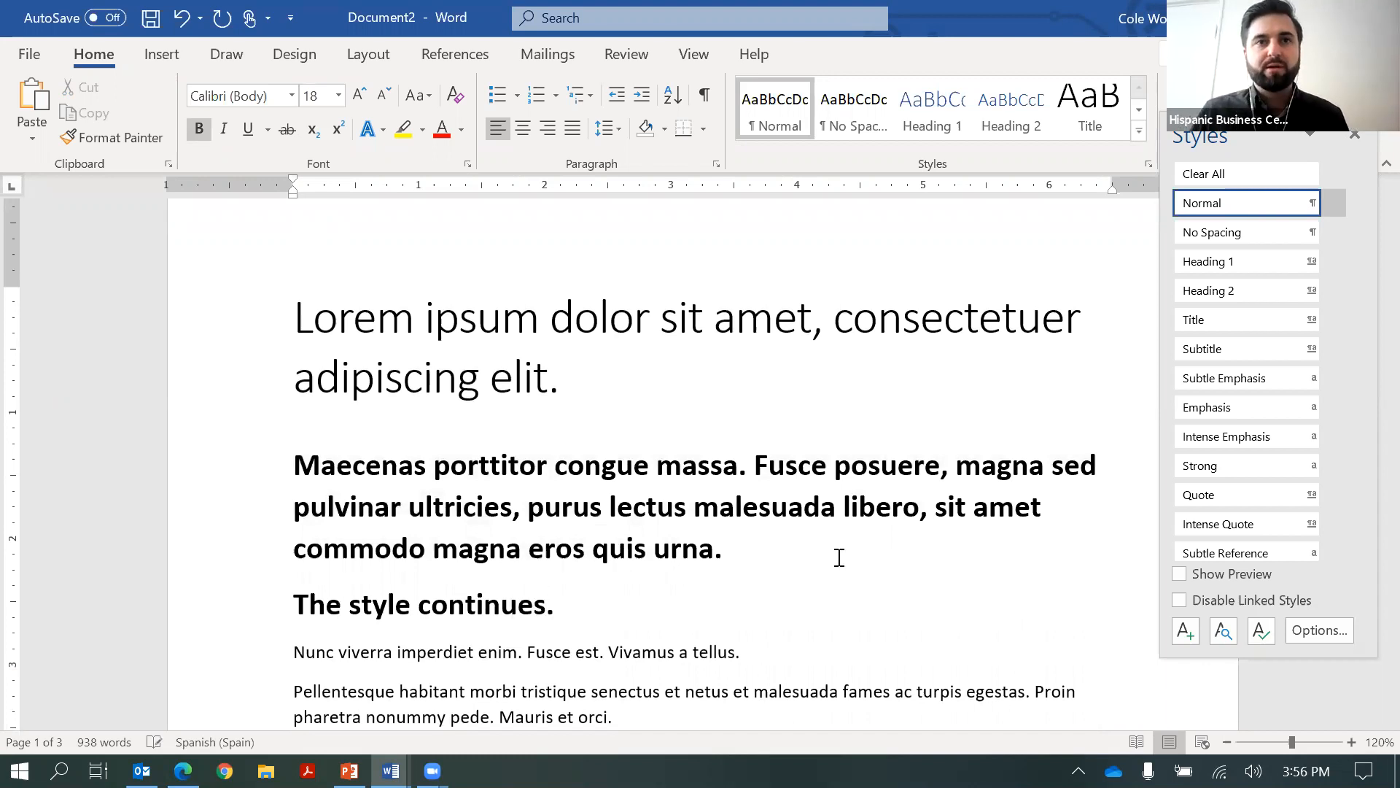
Compare the formatting of the "Nunc viverra" paragraph with that of the "The style continues." line
scroll(560, 462, "down", 2)
left_click(585, 530)
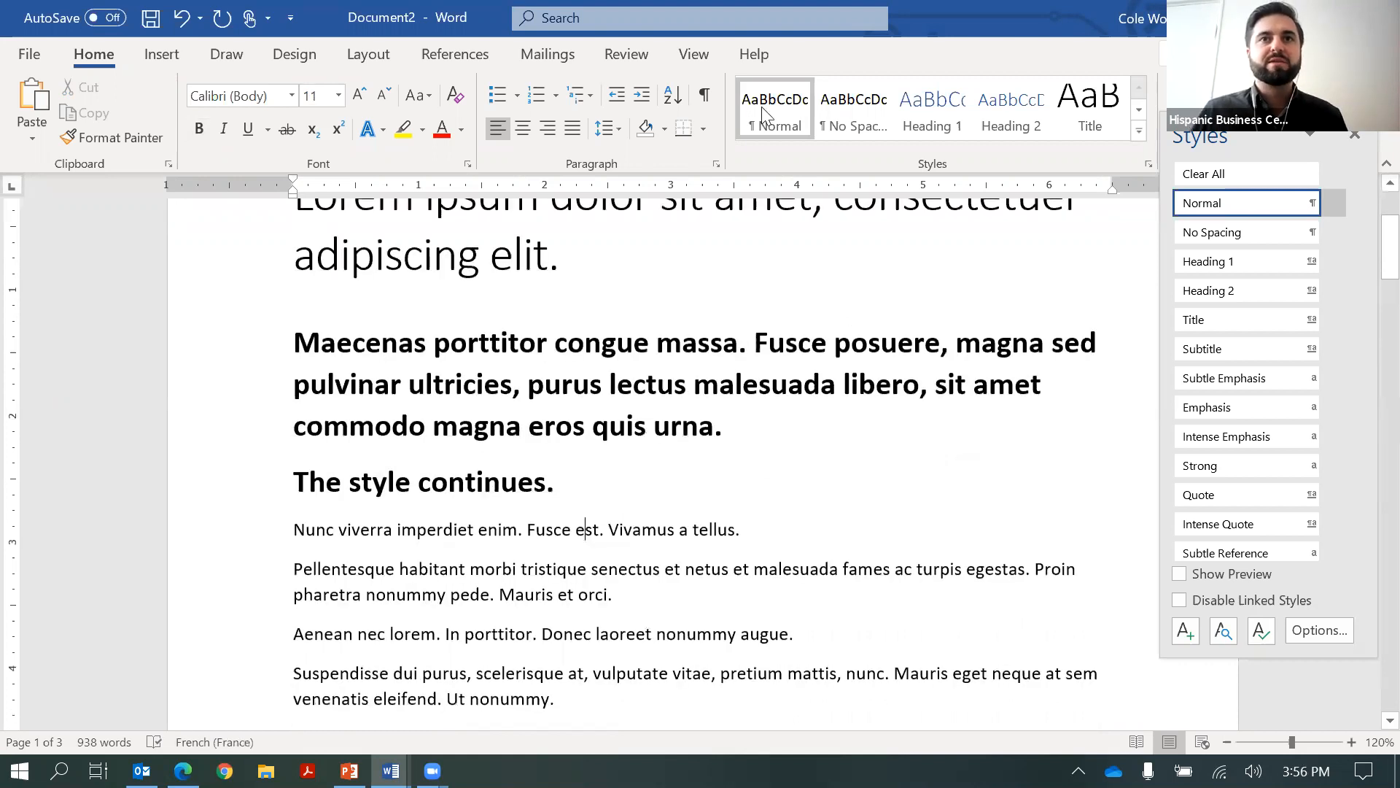
double_click(537, 483)
left_click(643, 494)
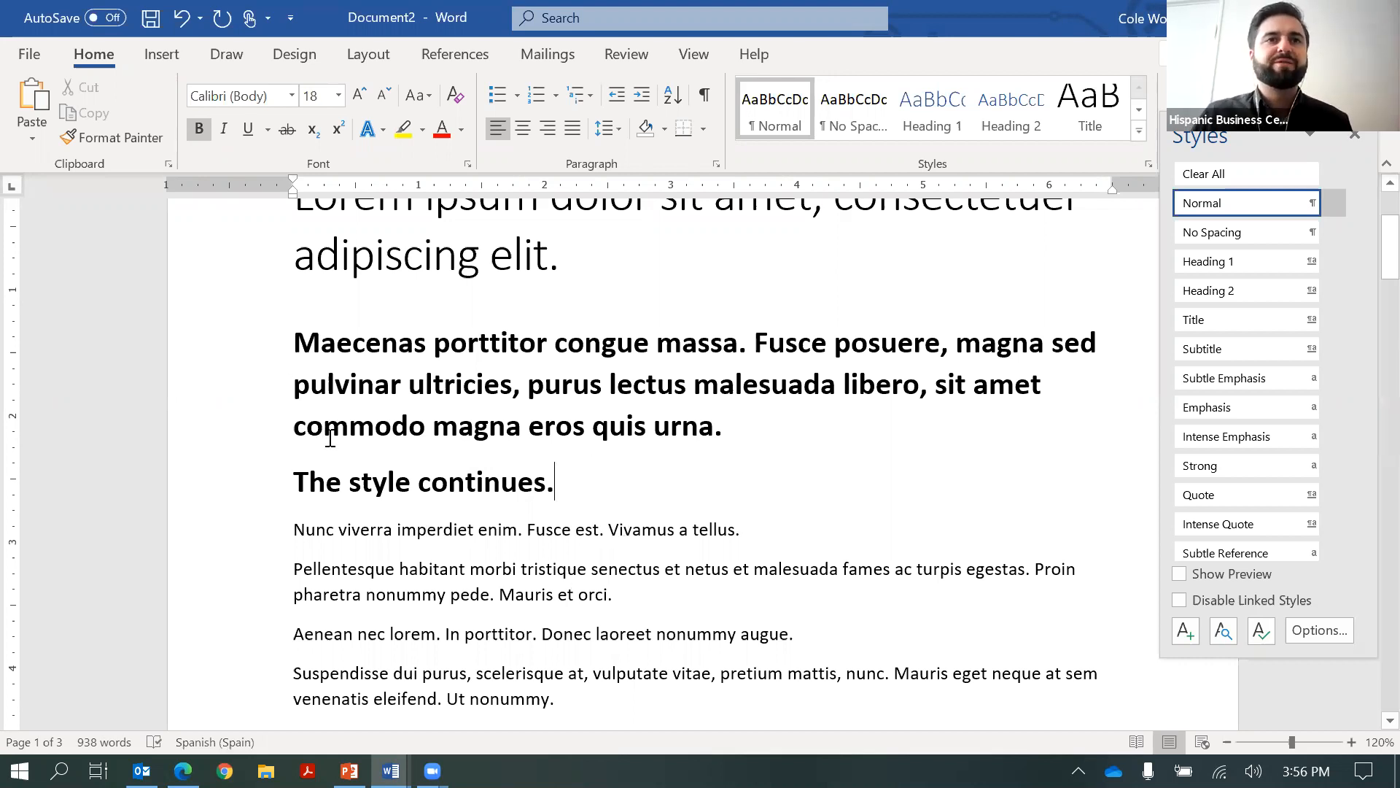
left_click_drag(295, 344, 296, 453)
left_click(318, 496)
left_click_drag(333, 553, 319, 640)
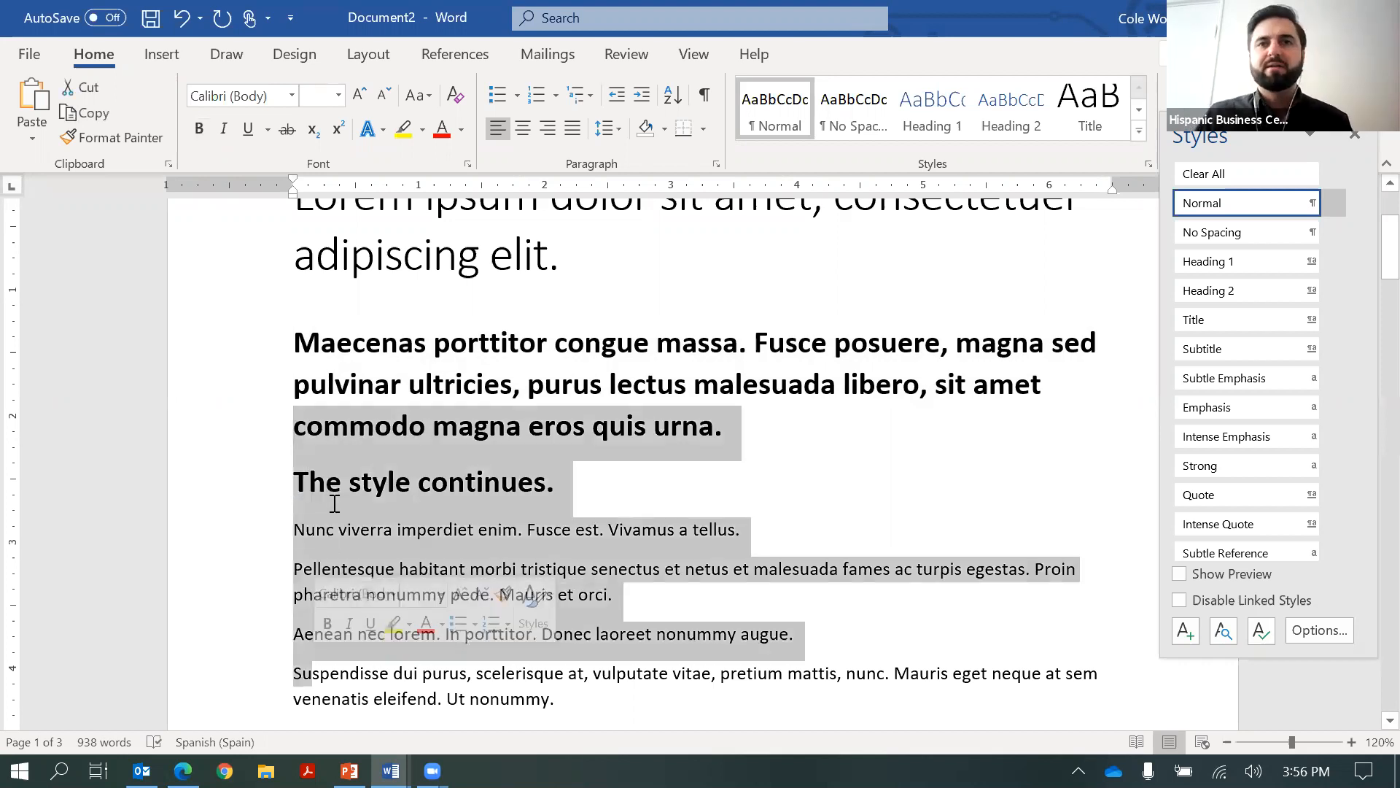
left_click(329, 535)
scroll(337, 512, "up", 1)
scroll(337, 512, "up", 1)
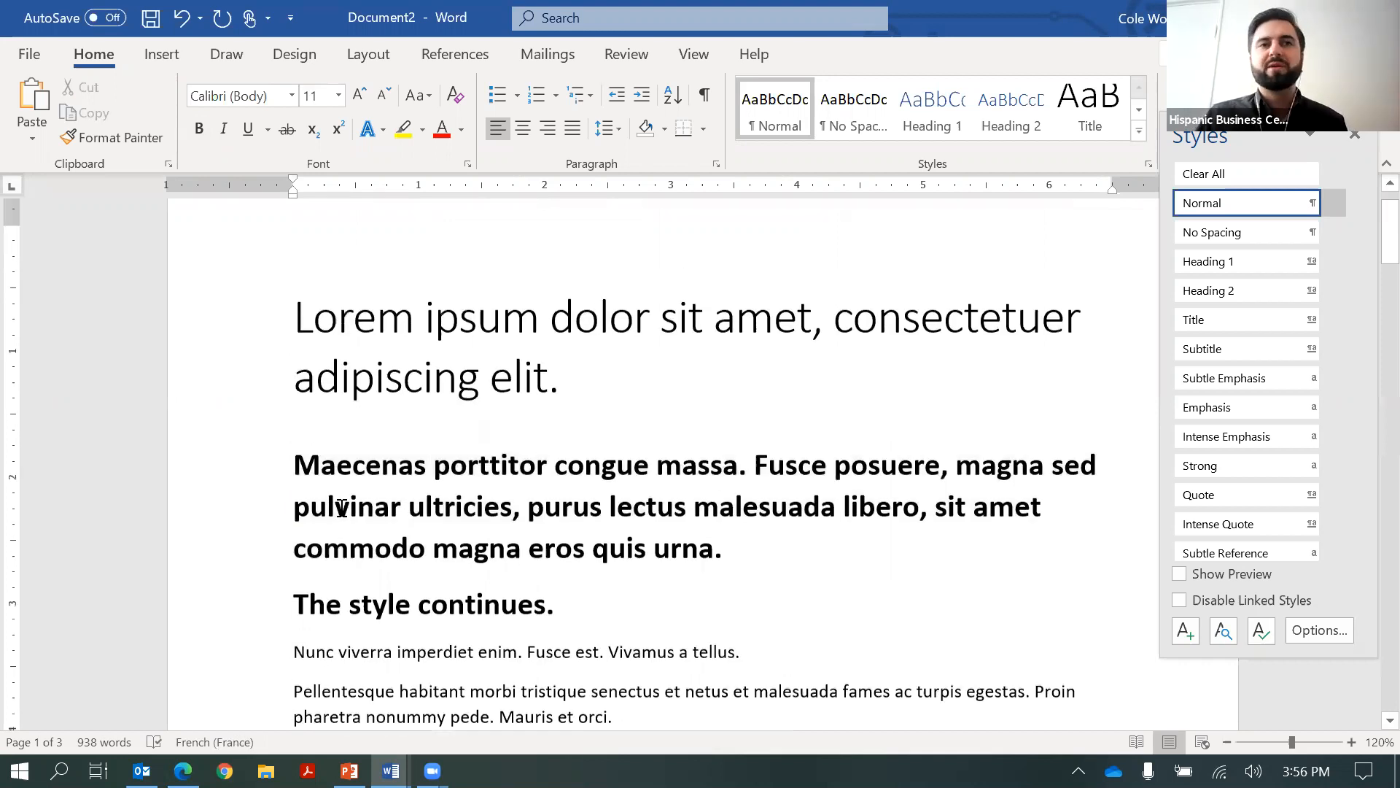
scroll(341, 508, "down", 3)
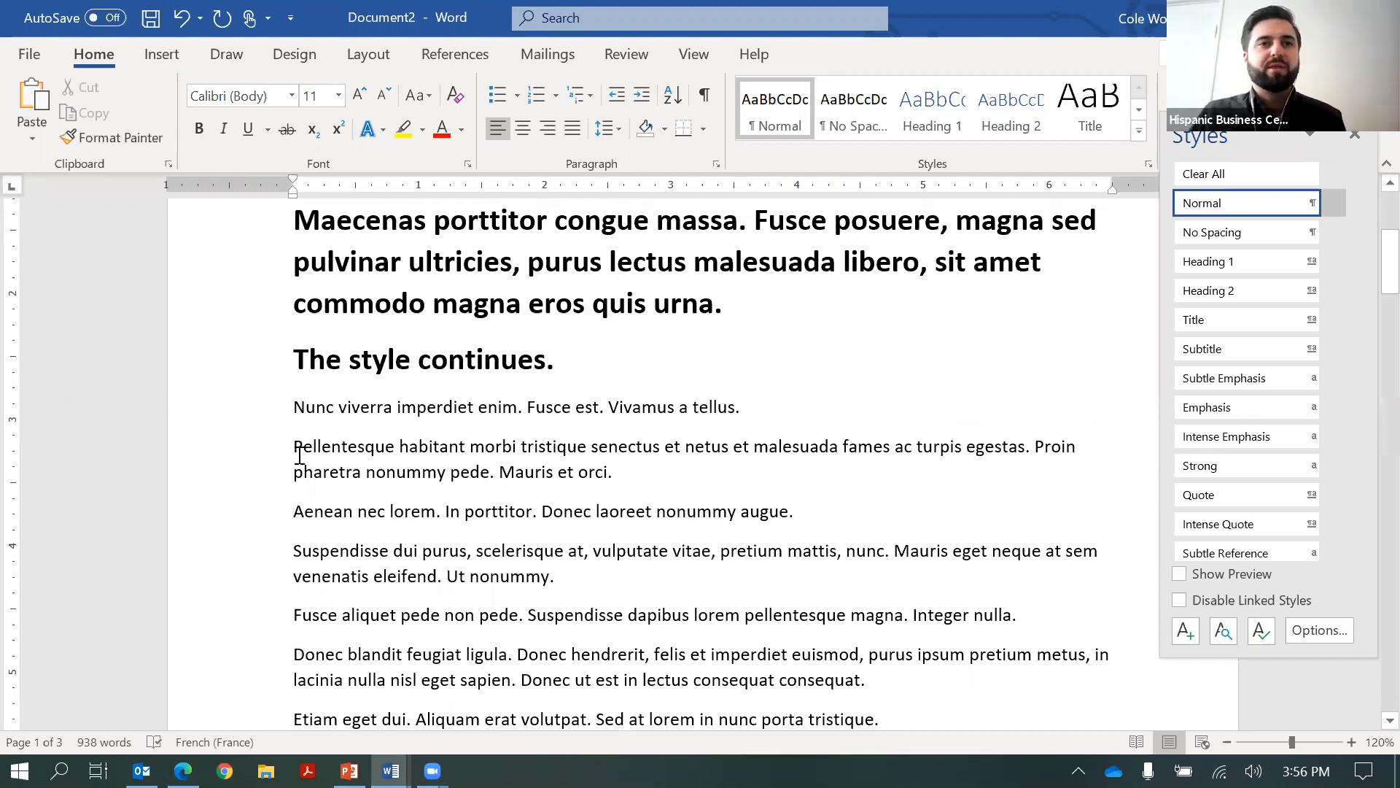
left_click_drag(287, 430, 336, 446)
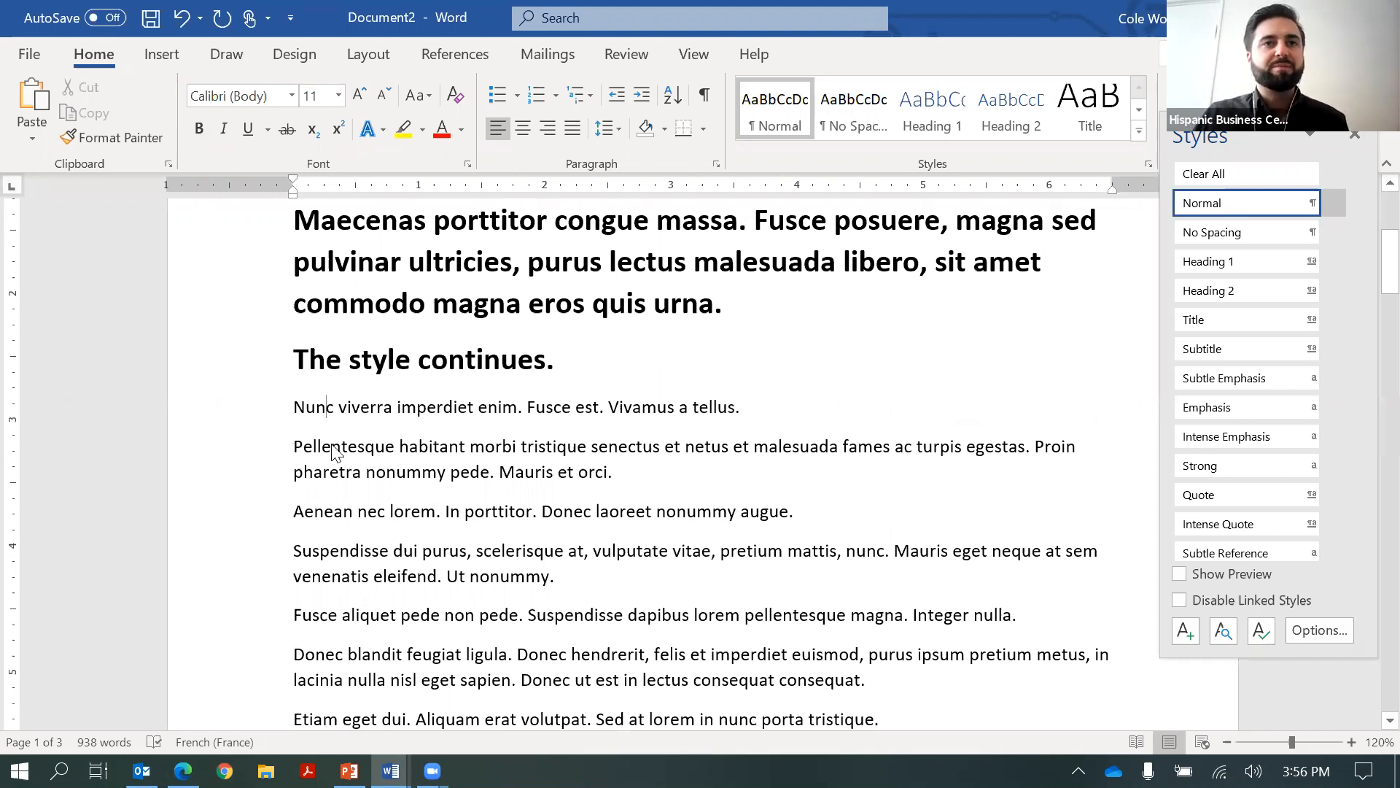
left_click(326, 467)
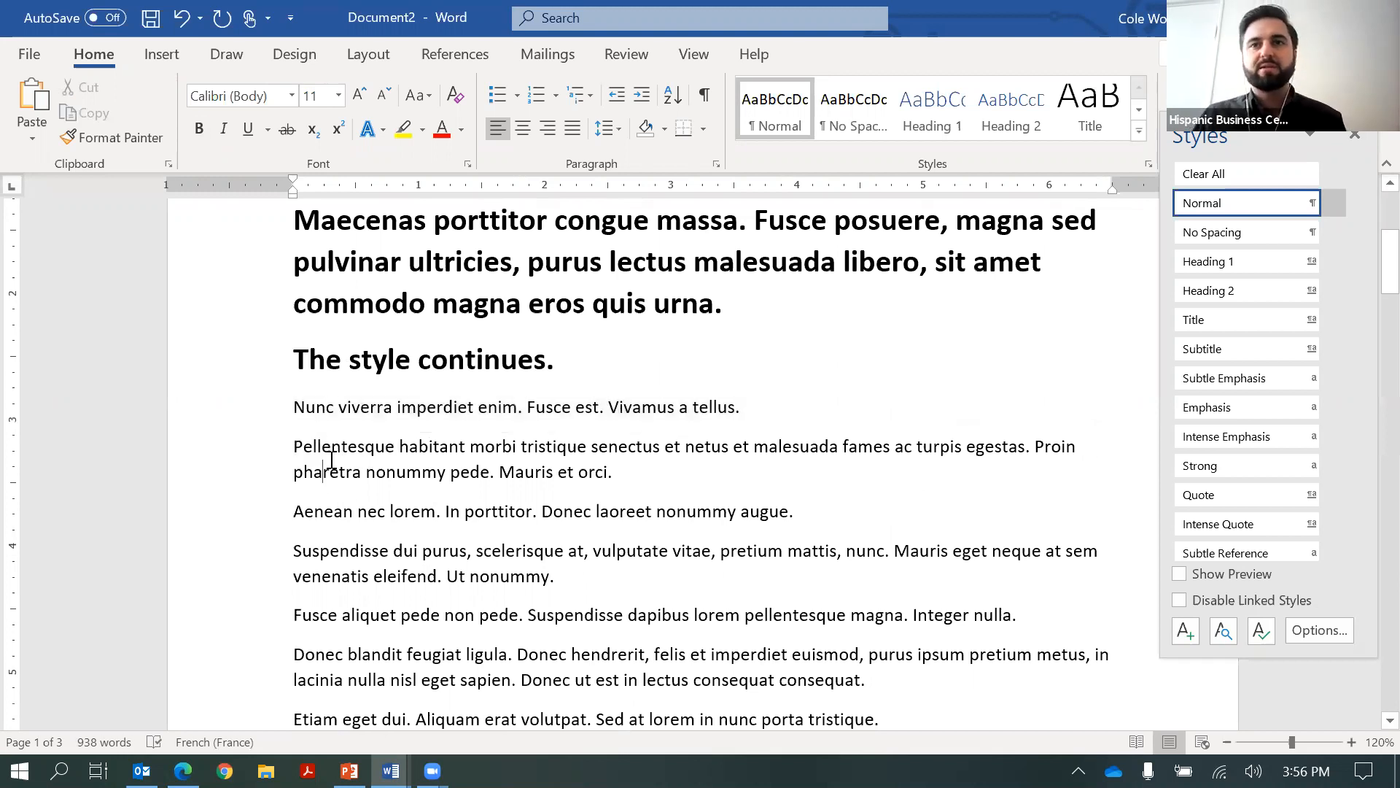
Close the Styles pane and place the cursor in the "Pellentesque habitant" paragraph below "Nunc viverra"
left_click(1355, 135)
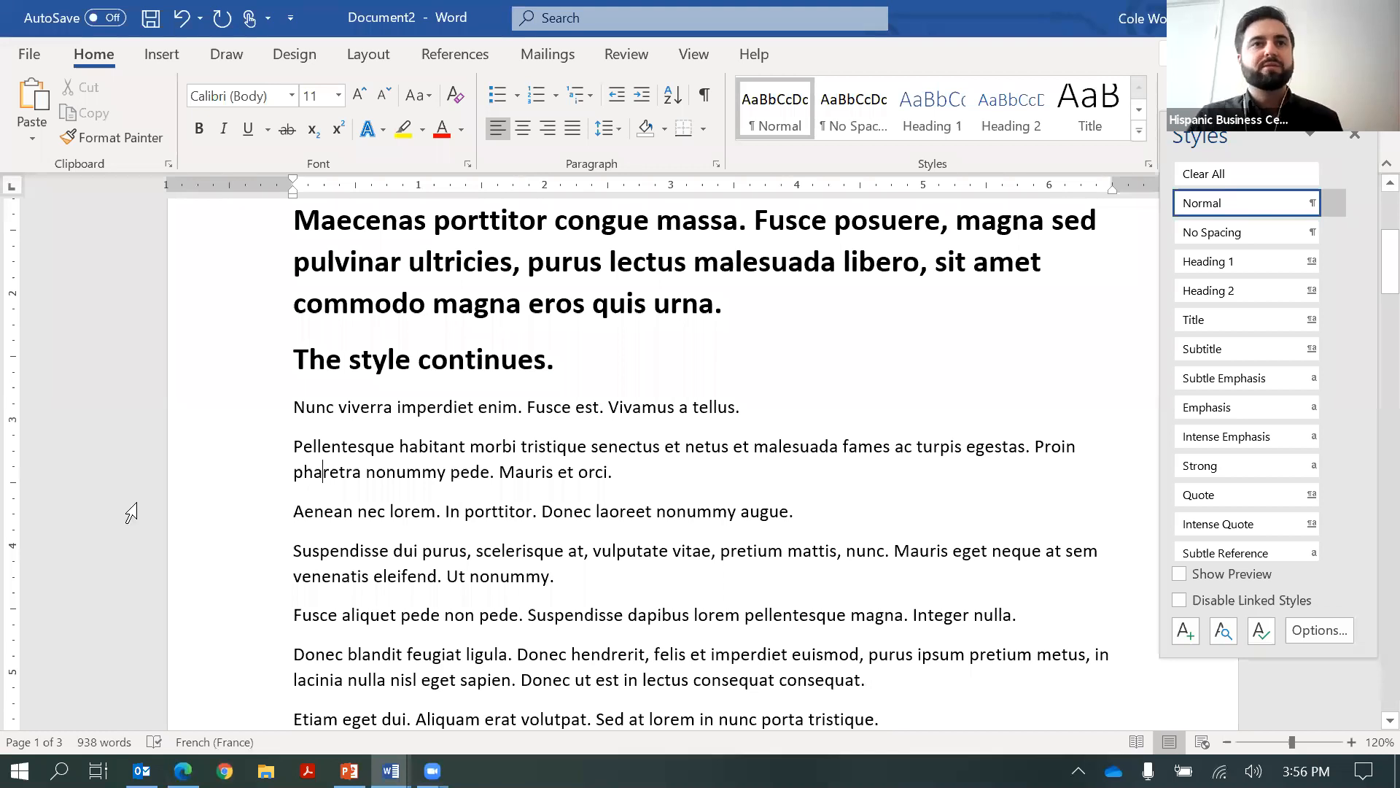
triple_click(295, 449)
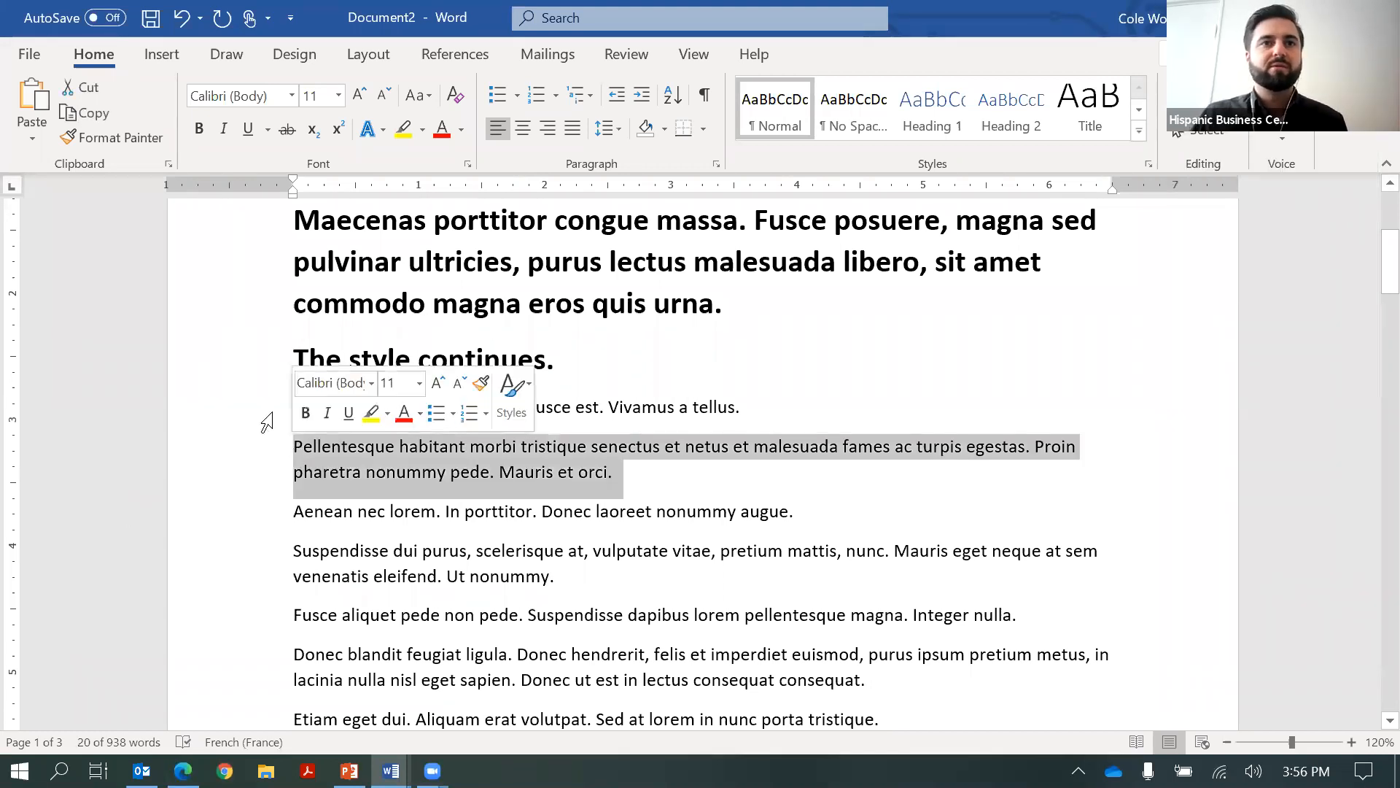
left_click(370, 509)
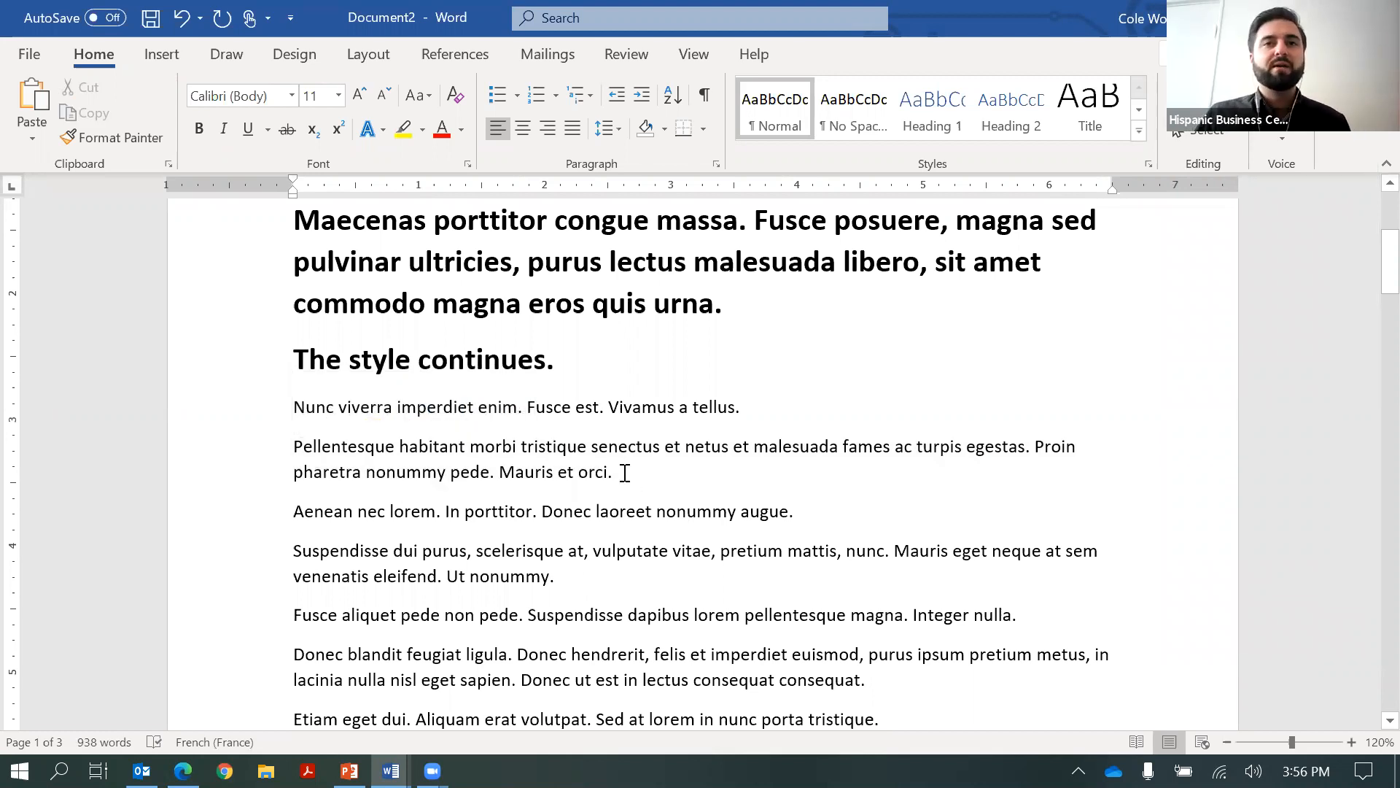
left_click(319, 447)
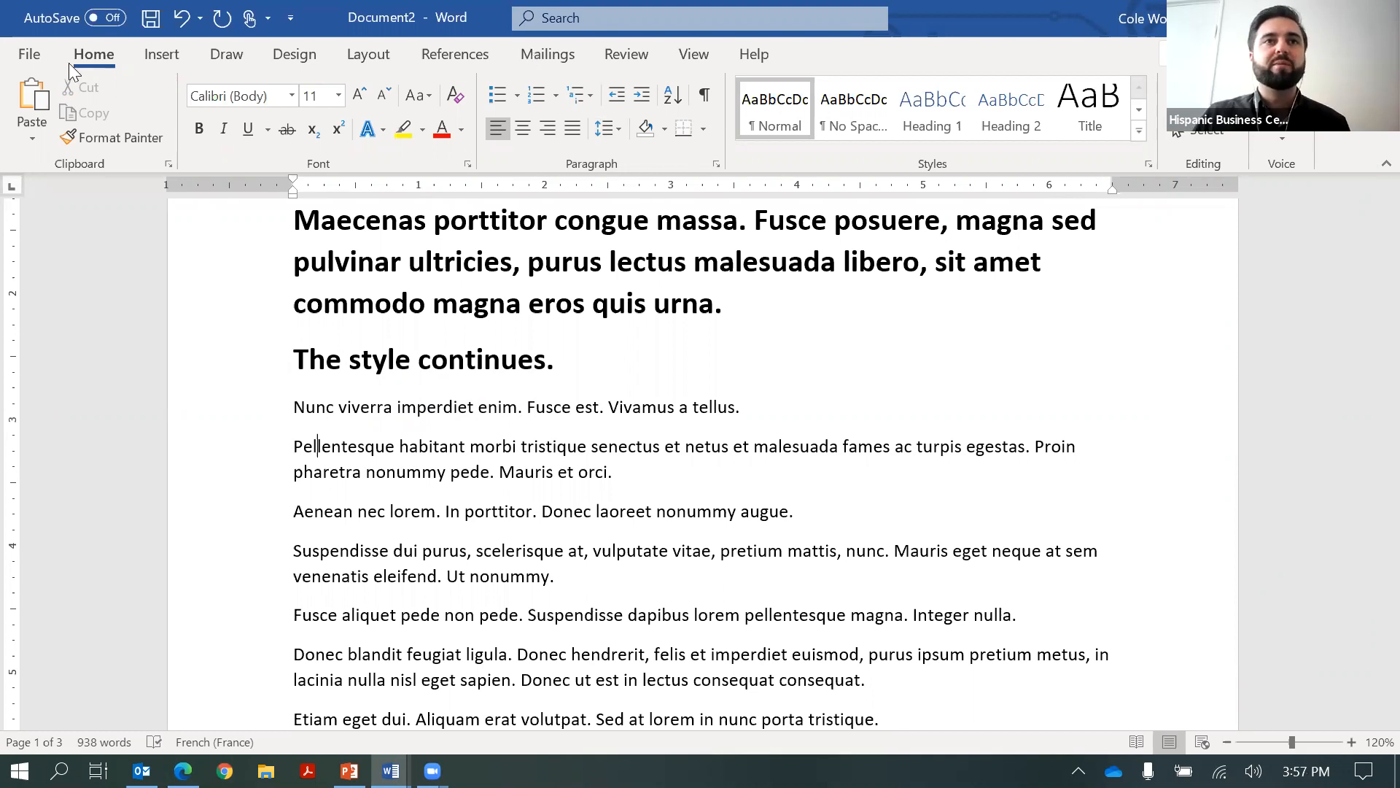
left_click(318, 446)
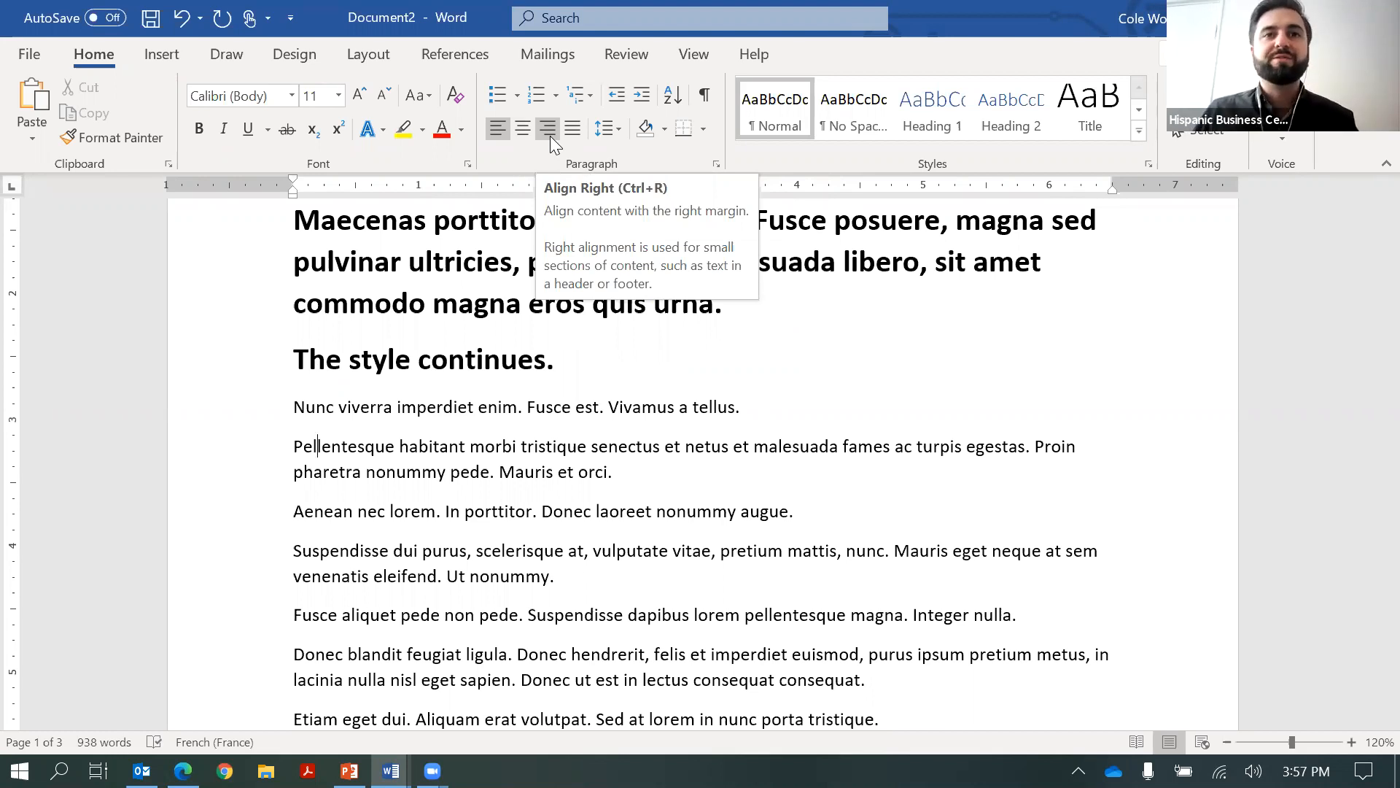
Preview the line spacing options for the "Pellentesque habitant" paragraph and set its spacing after to 0 pt
left_click(616, 130)
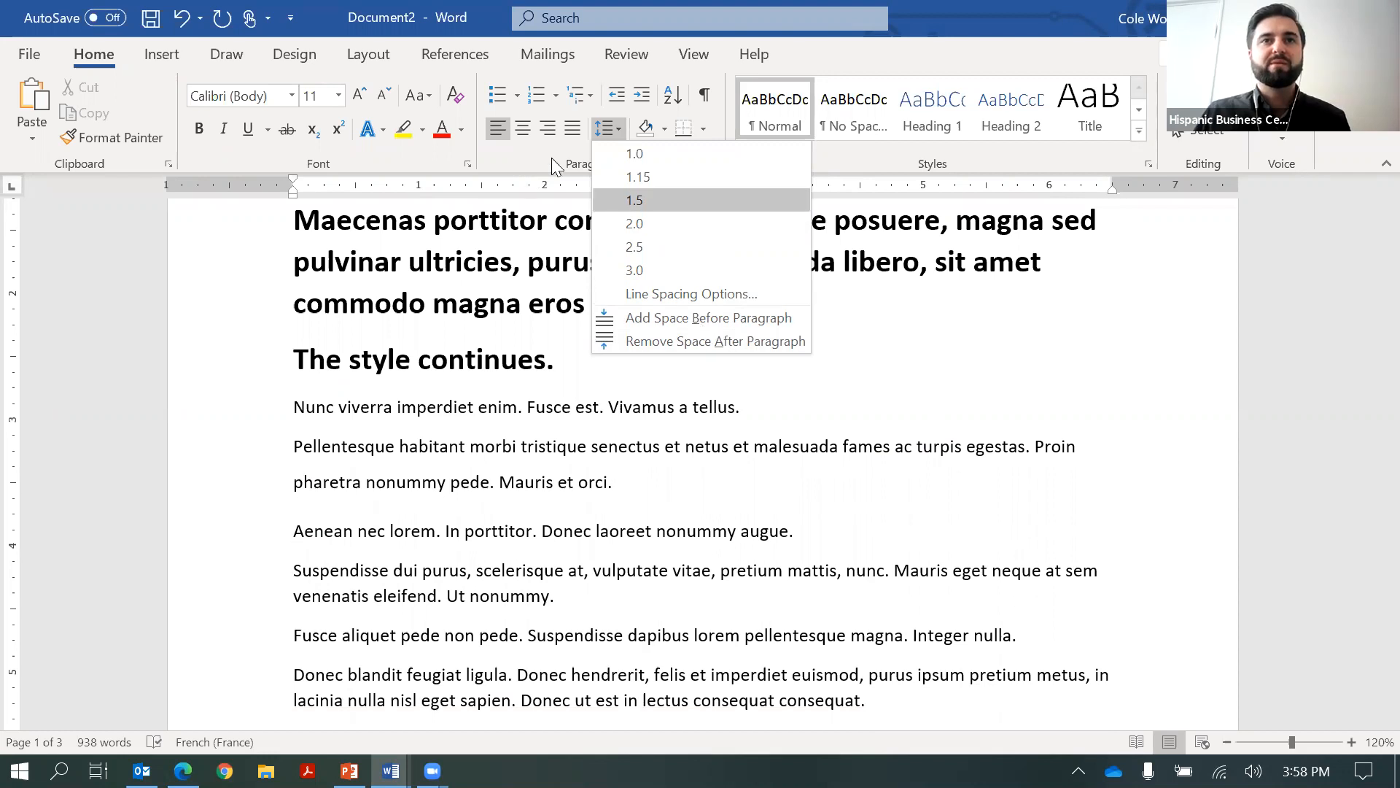
left_click(713, 164)
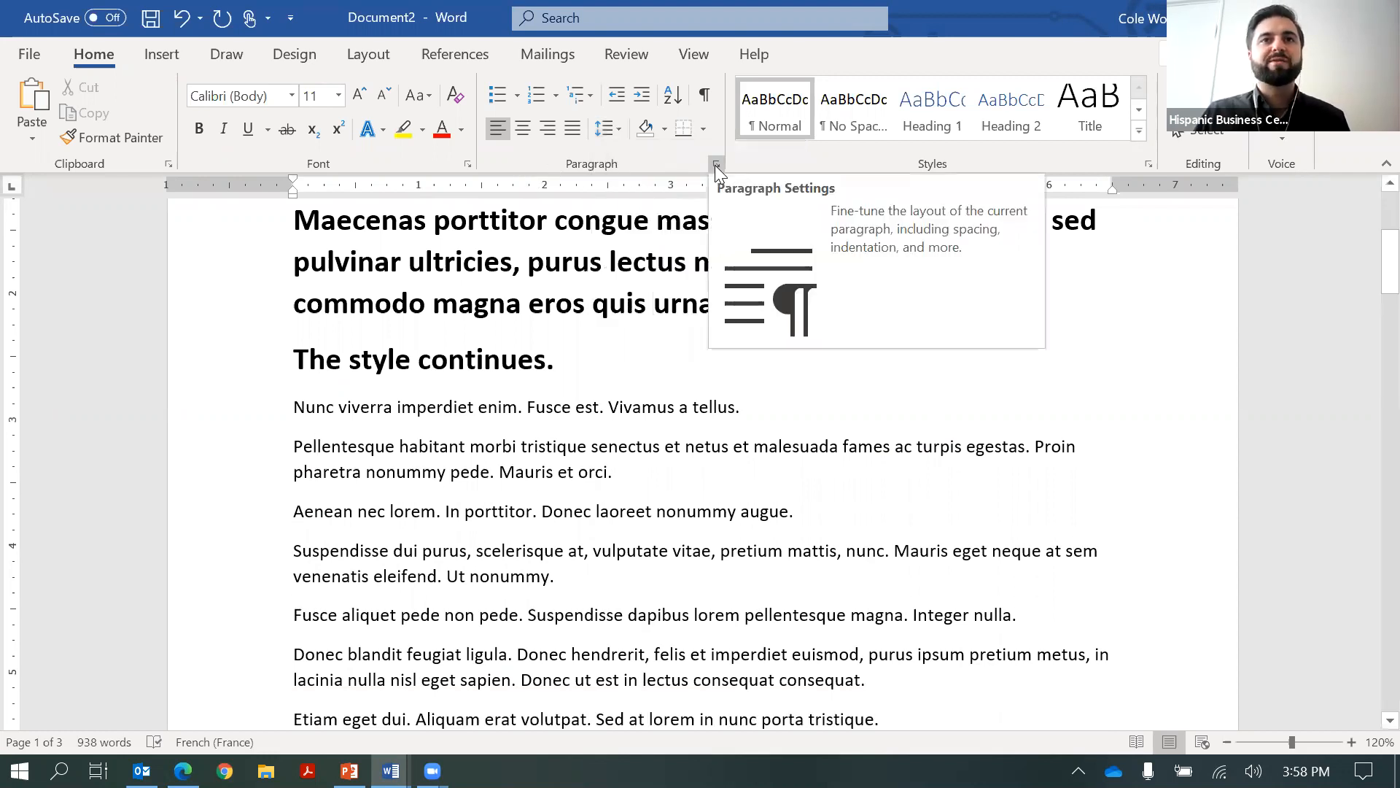
left_click(716, 165)
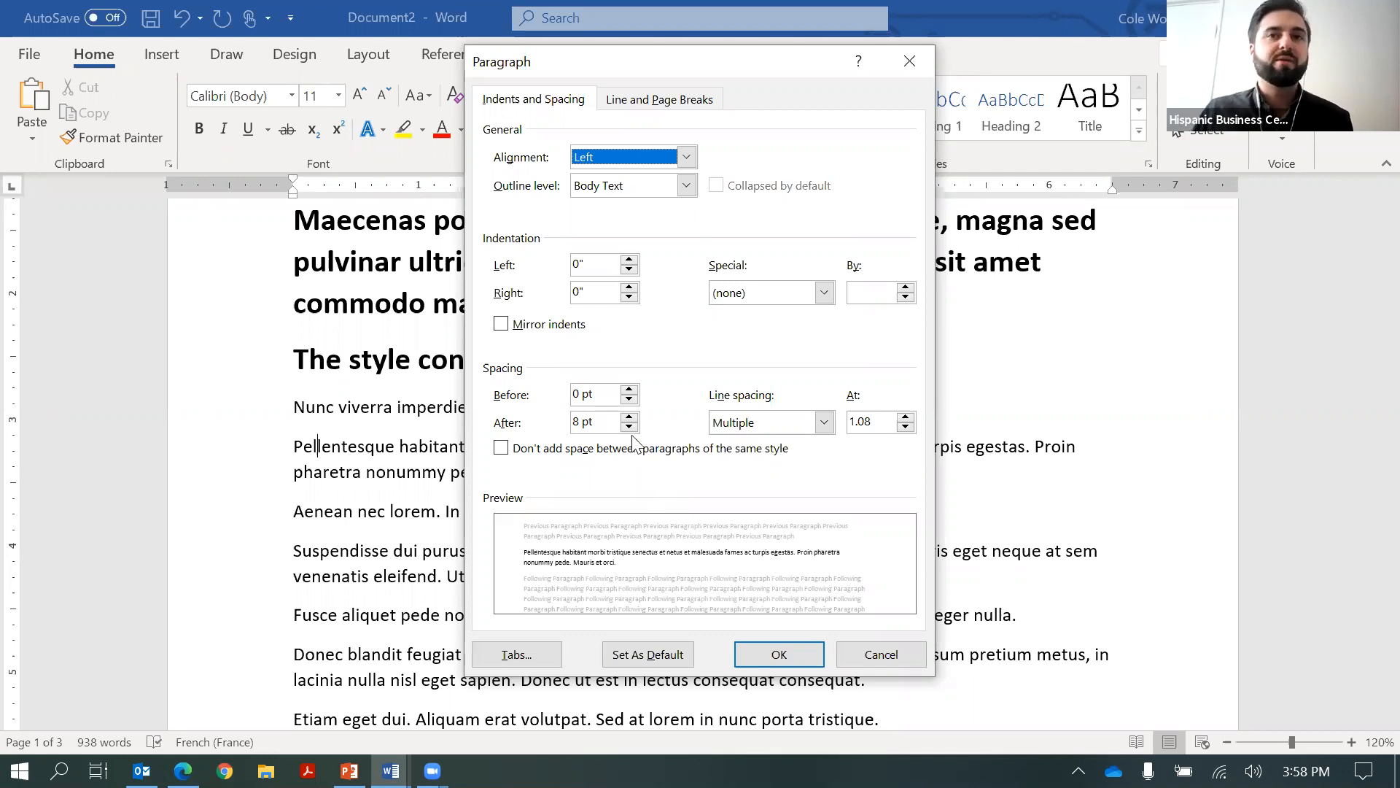
left_click(607, 423)
double_click(611, 423)
type("0")
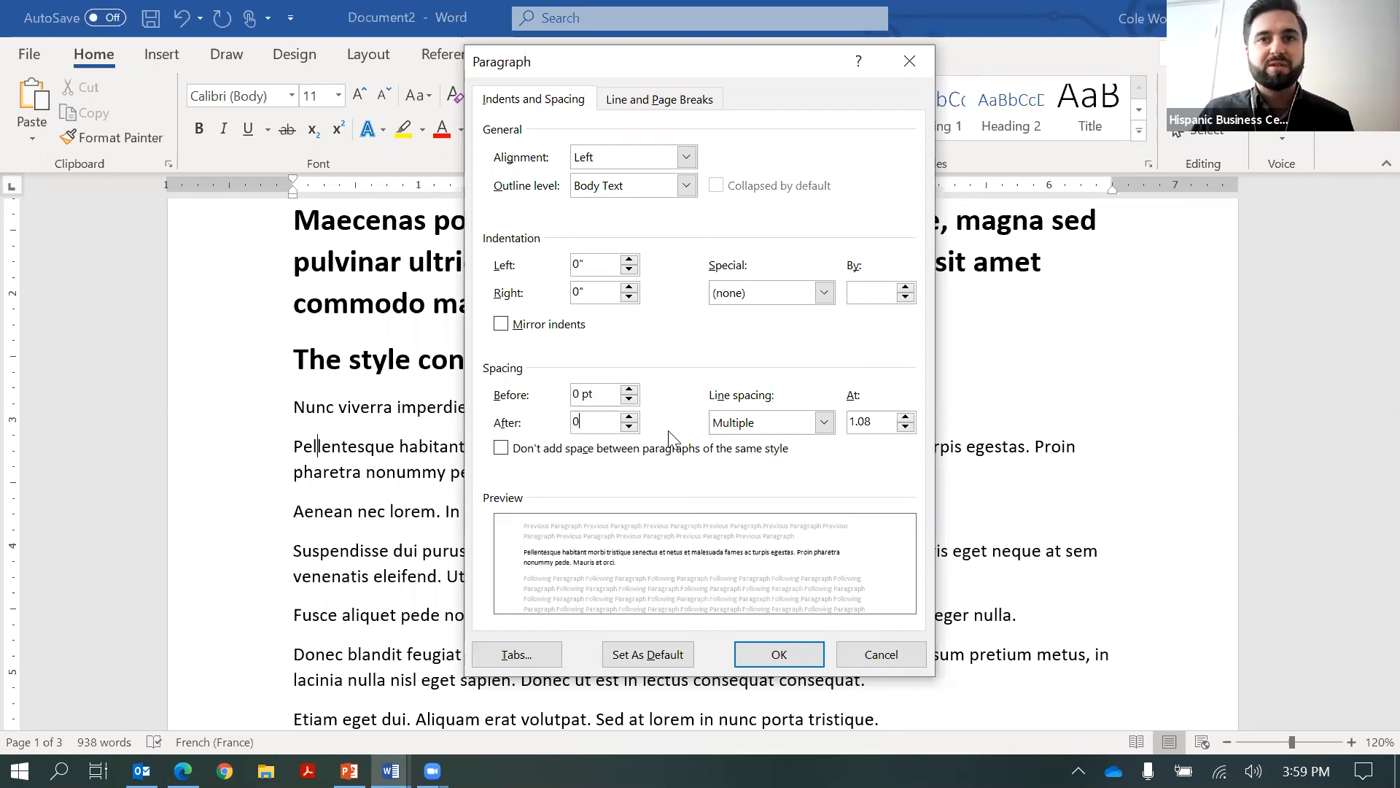
left_click(779, 654)
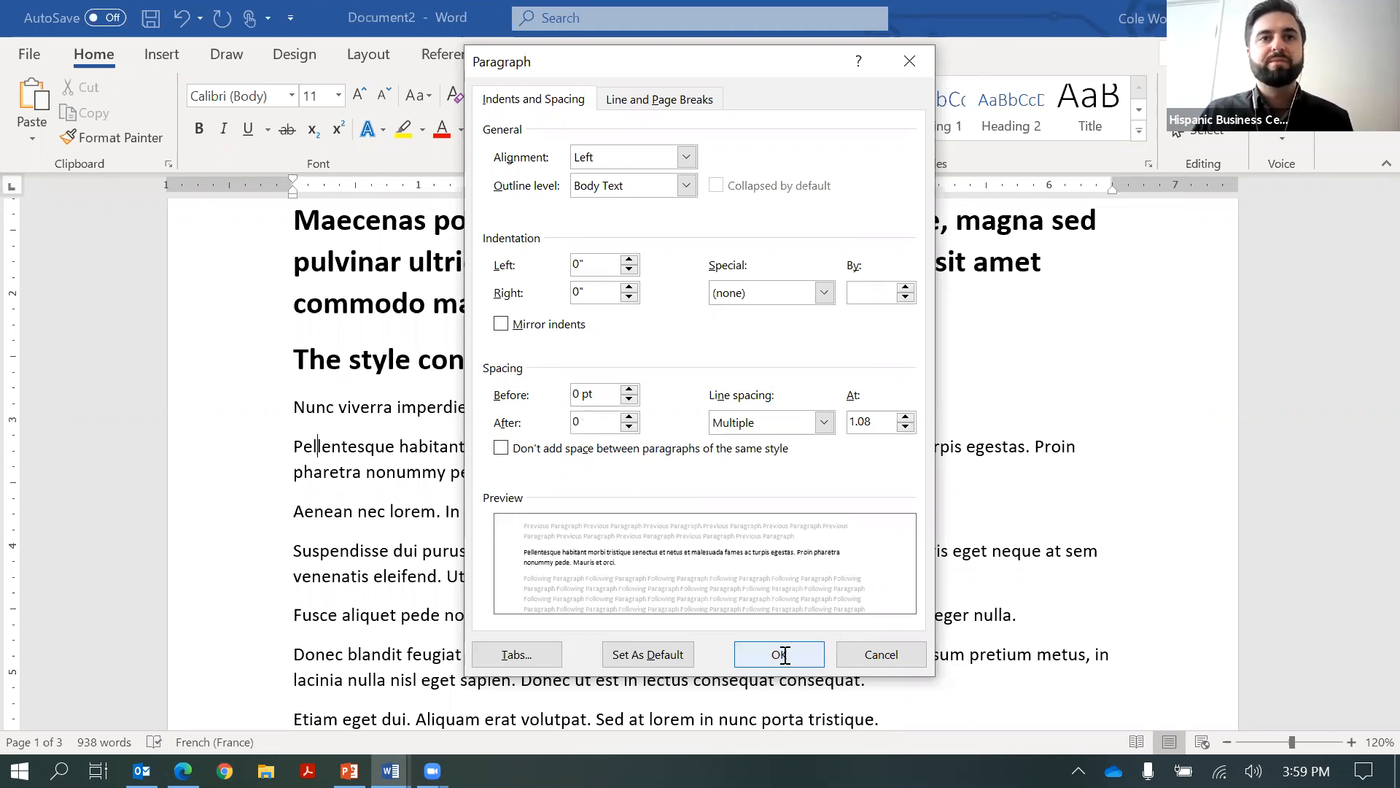
triple_click(309, 479)
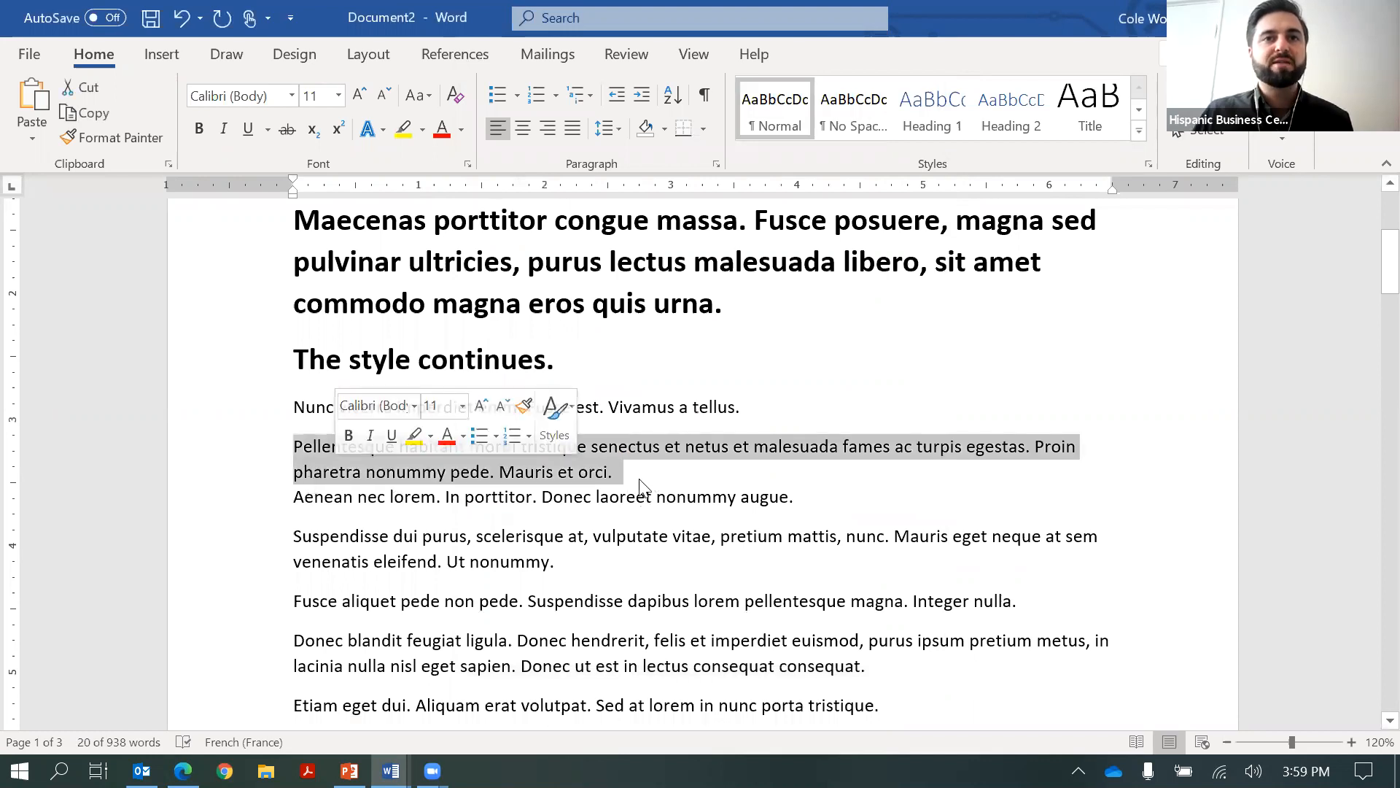
left_click(301, 543)
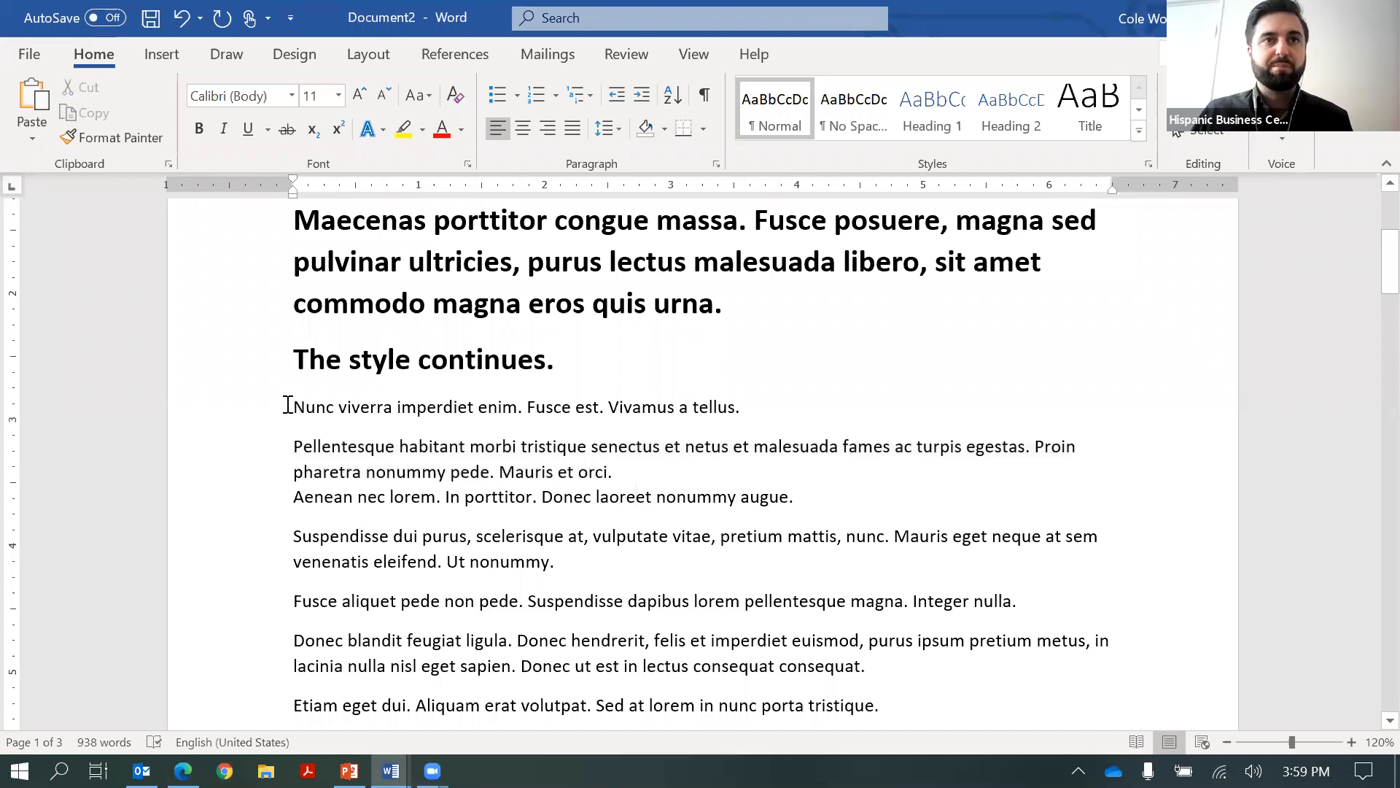
Remove the space after each paragraph from "Nunc viverra" through "Donec blandit feugiat ligula"
left_click_drag(289, 406, 331, 446)
left_click_drag(677, 629, 868, 665)
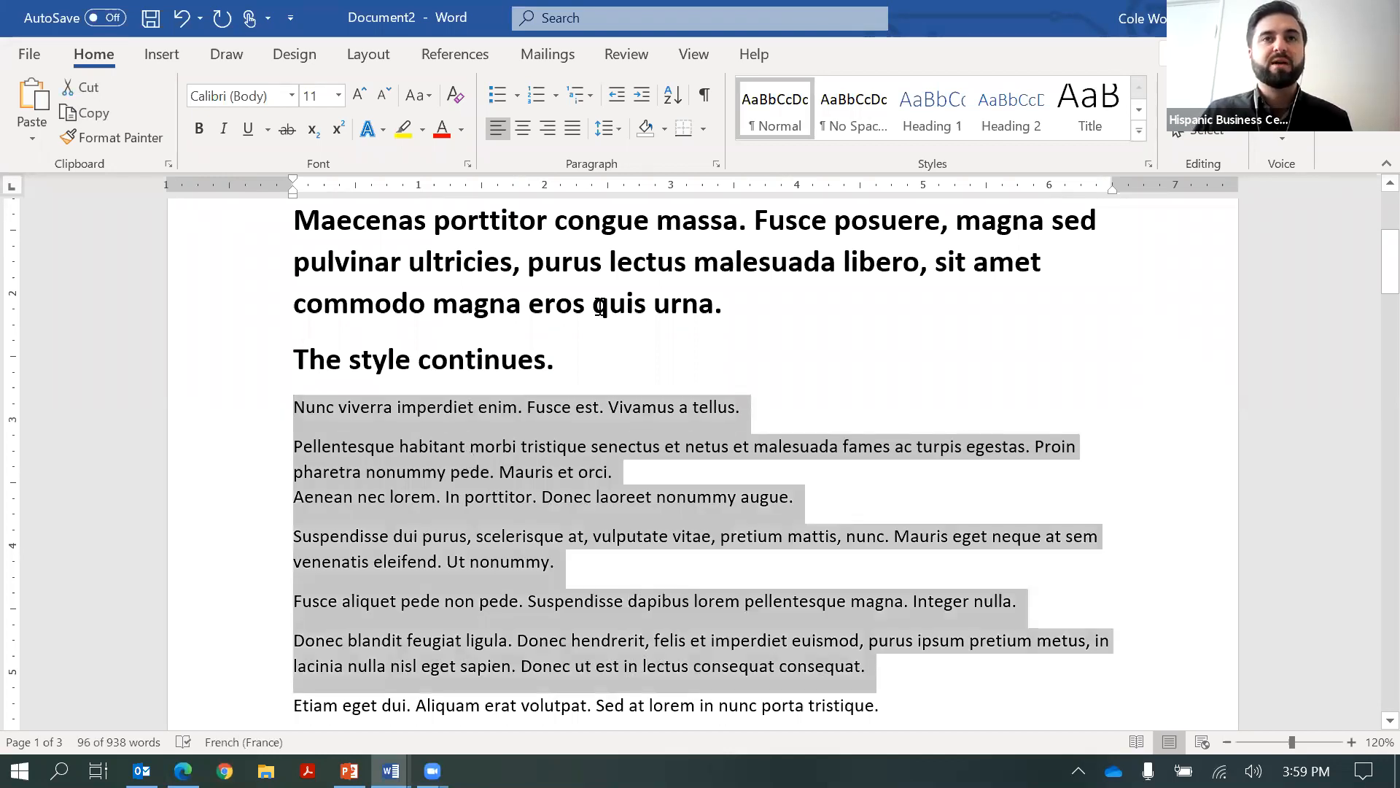
left_click(606, 134)
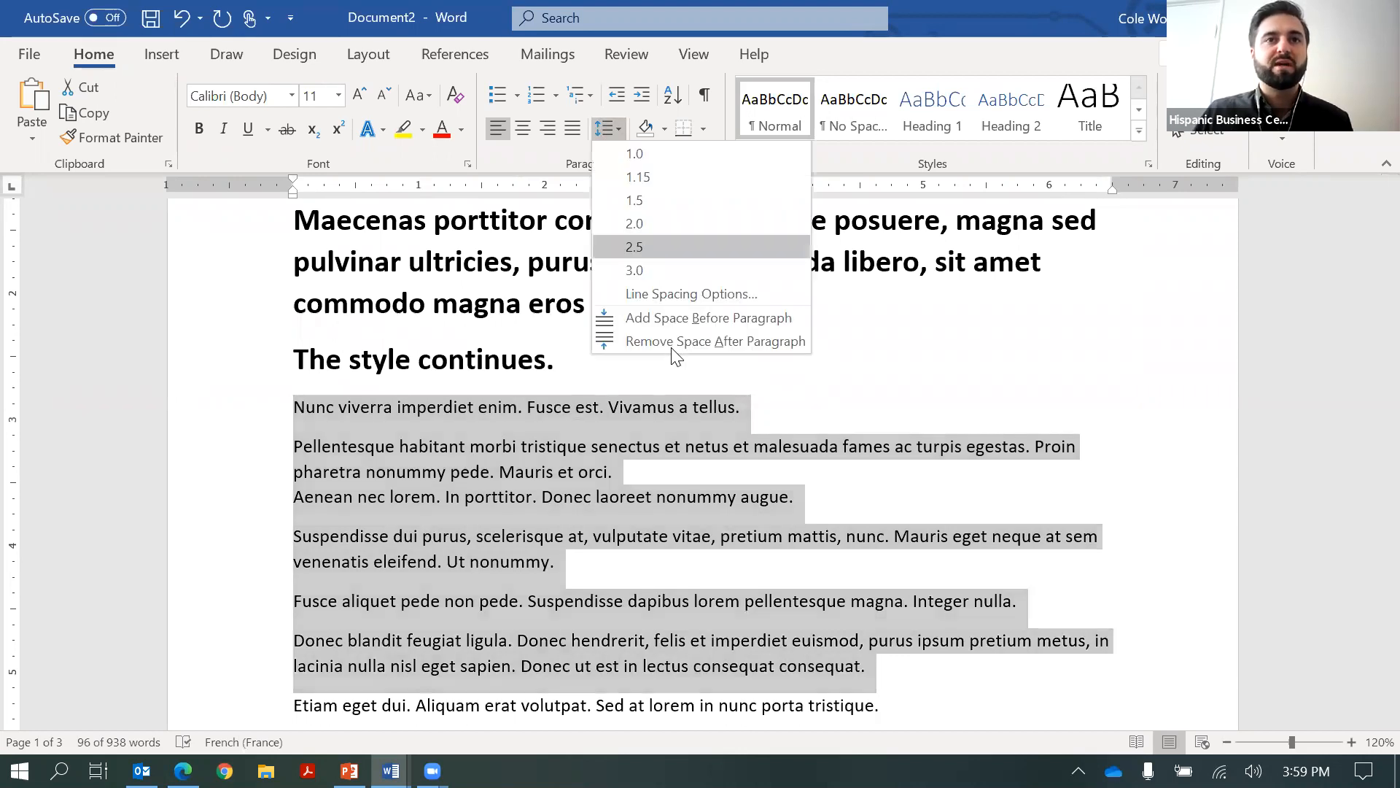
left_click(674, 343)
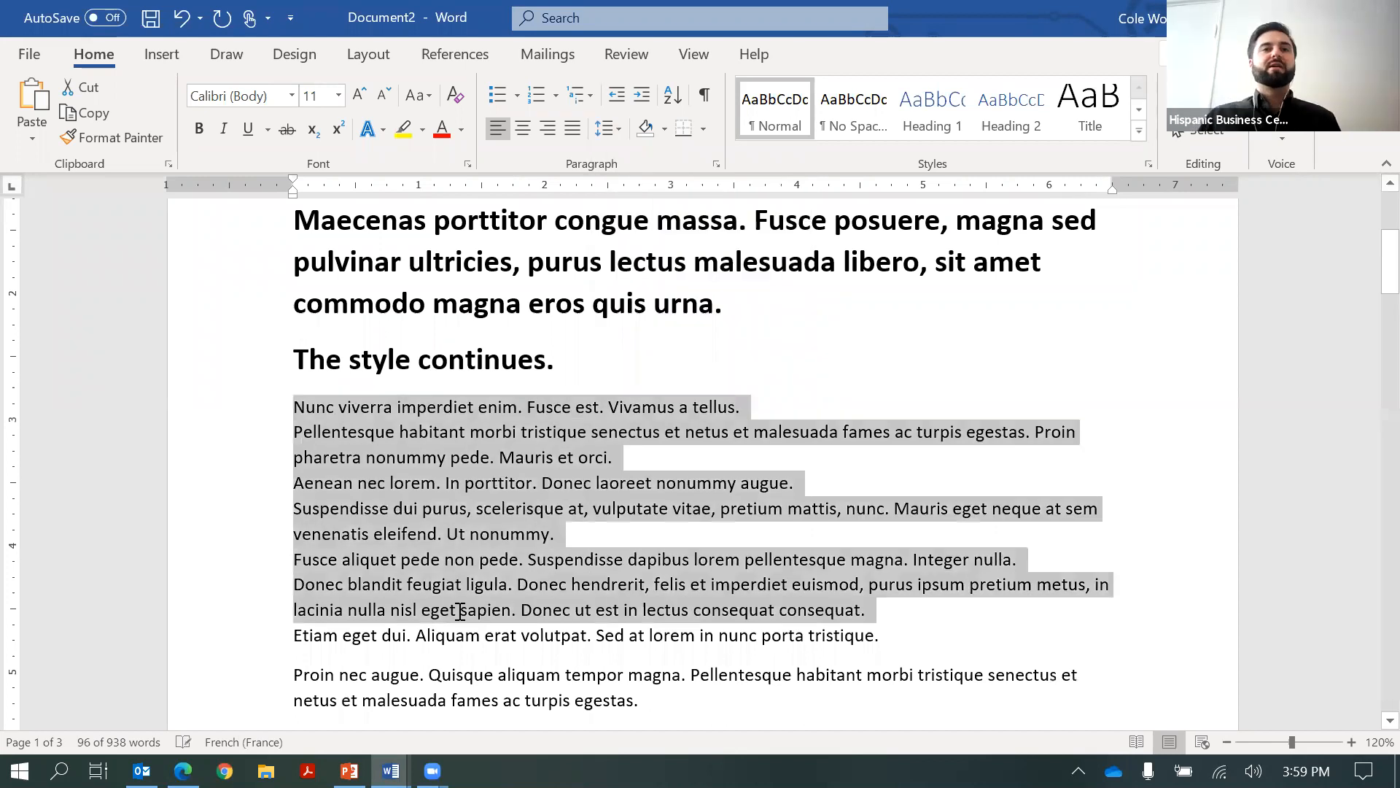
left_click(460, 611)
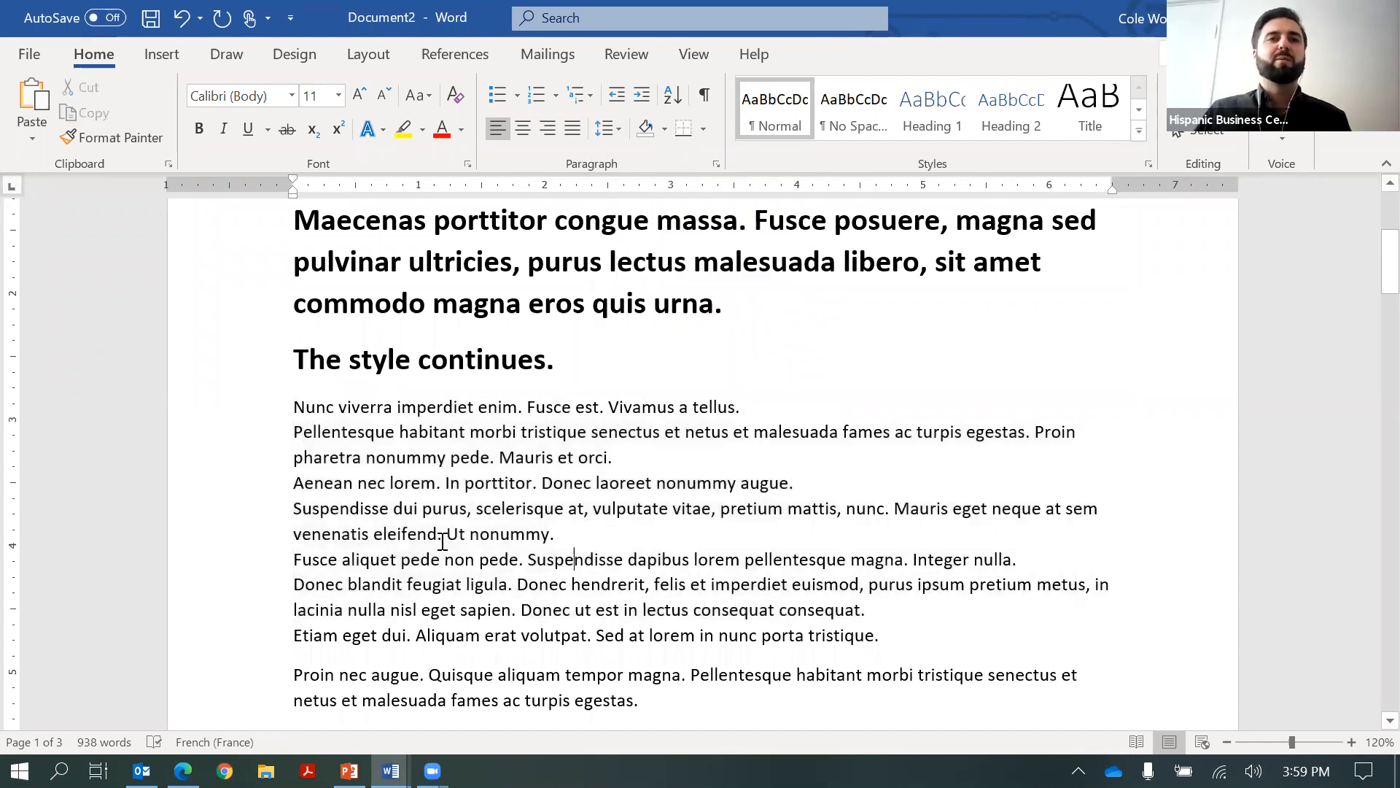
Add space after each paragraph from "Nunc viverra" through "Etiam eget dui"
scroll(443, 542, "down", 1)
scroll(467, 475, "down", 1)
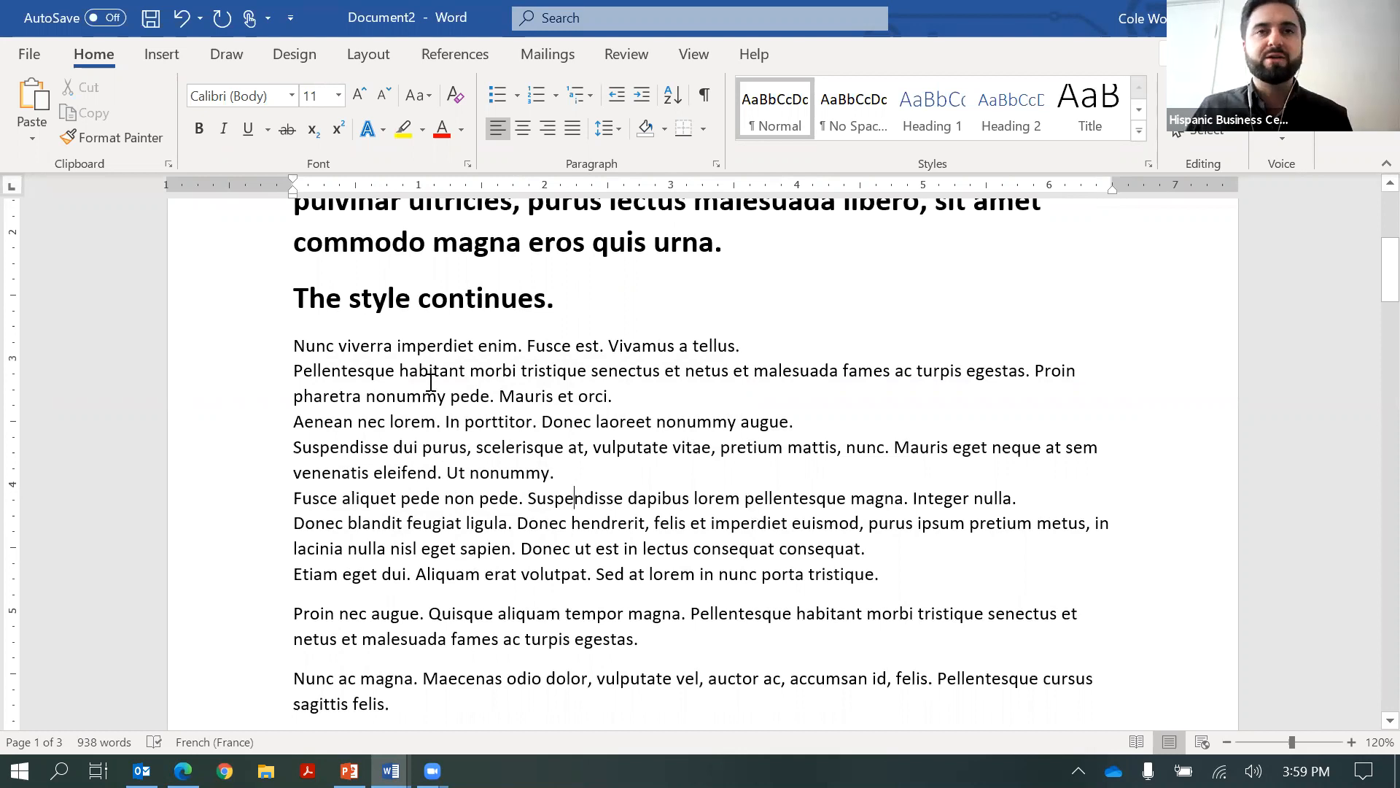
left_click_drag(285, 342, 691, 577)
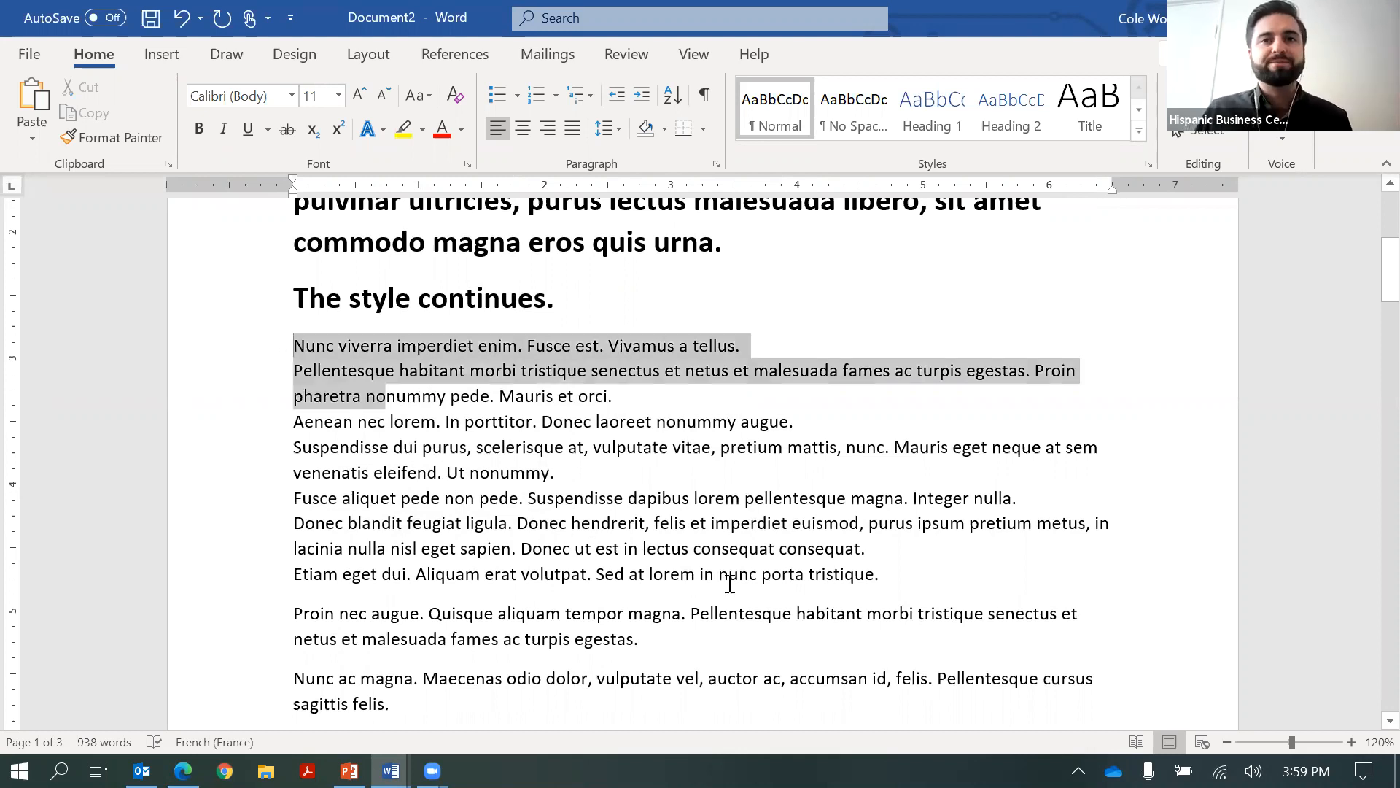
left_click_drag(918, 569, 918, 570)
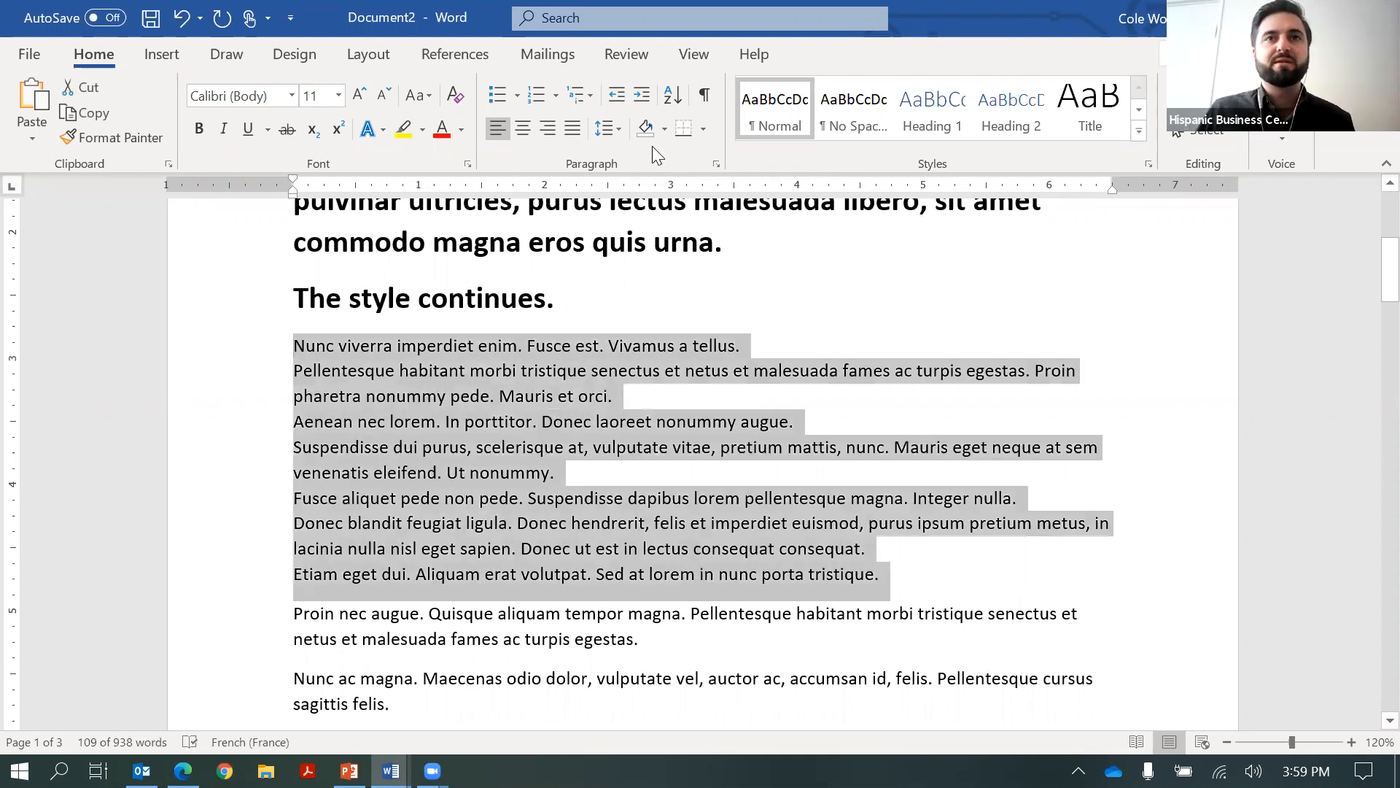
left_click(605, 129)
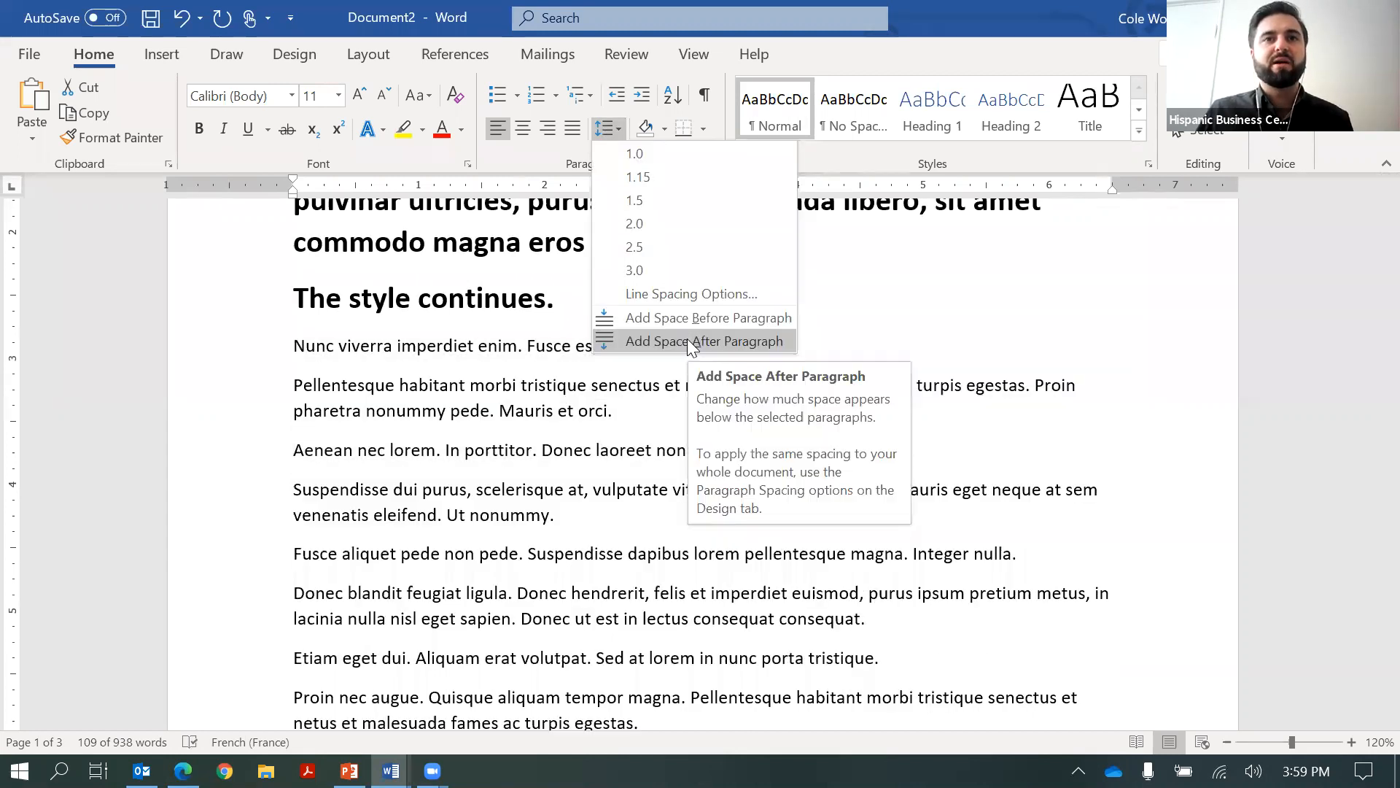
left_click(480, 497)
scroll(483, 495, "down", 1)
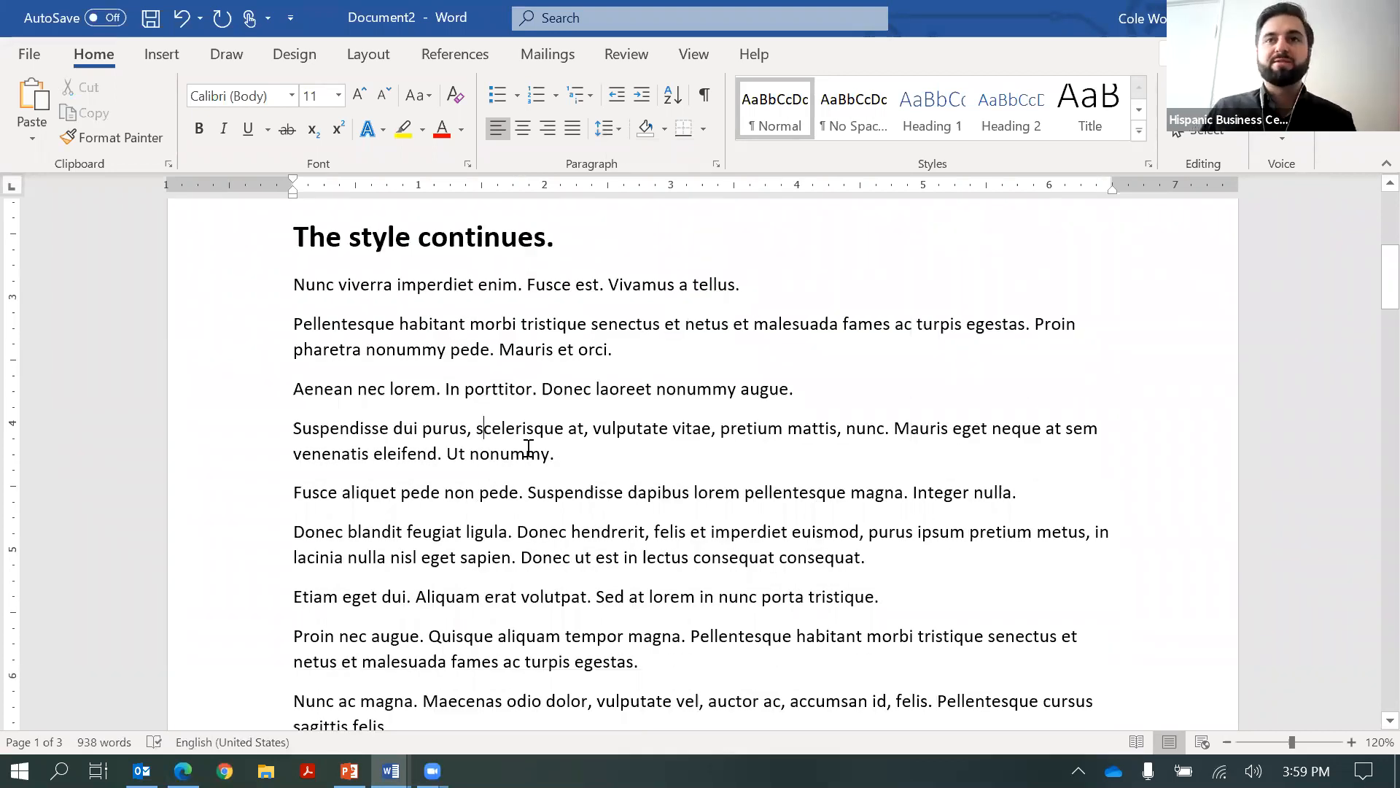
scroll(420, 416, "down", 1)
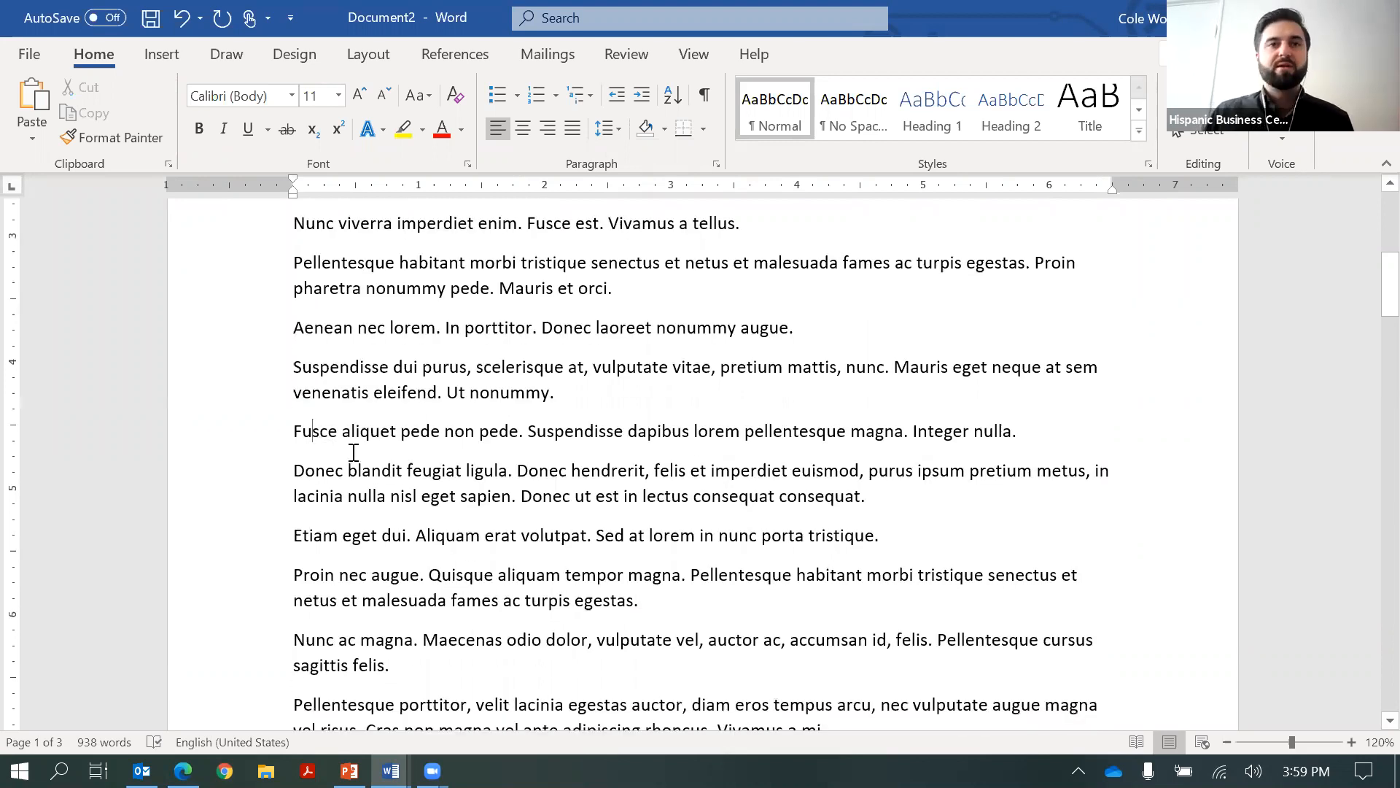
Below "The style continues.", add an empty line followed by a new line reading "More text"
scroll(594, 305, "up", 2)
left_click(600, 298)
key("Return")
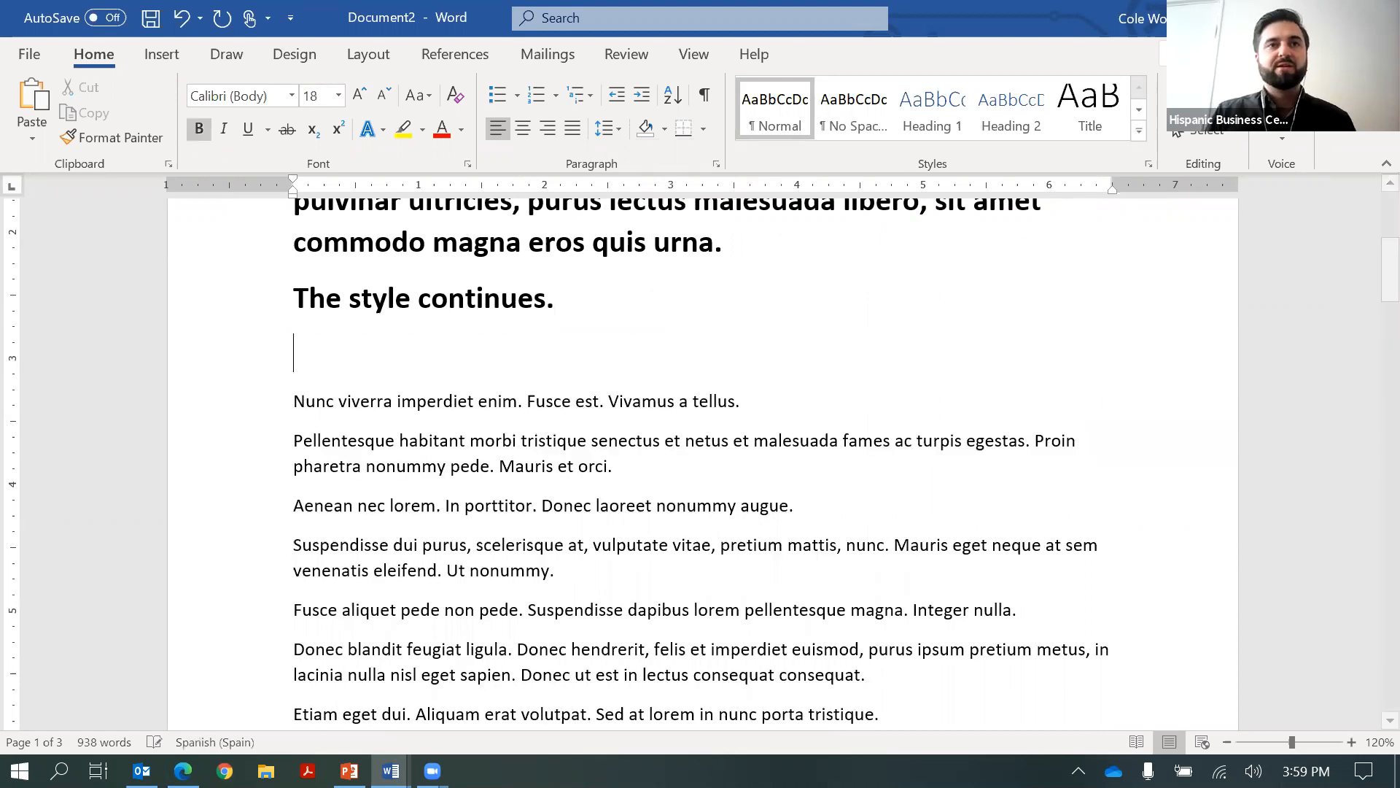
key("Return")
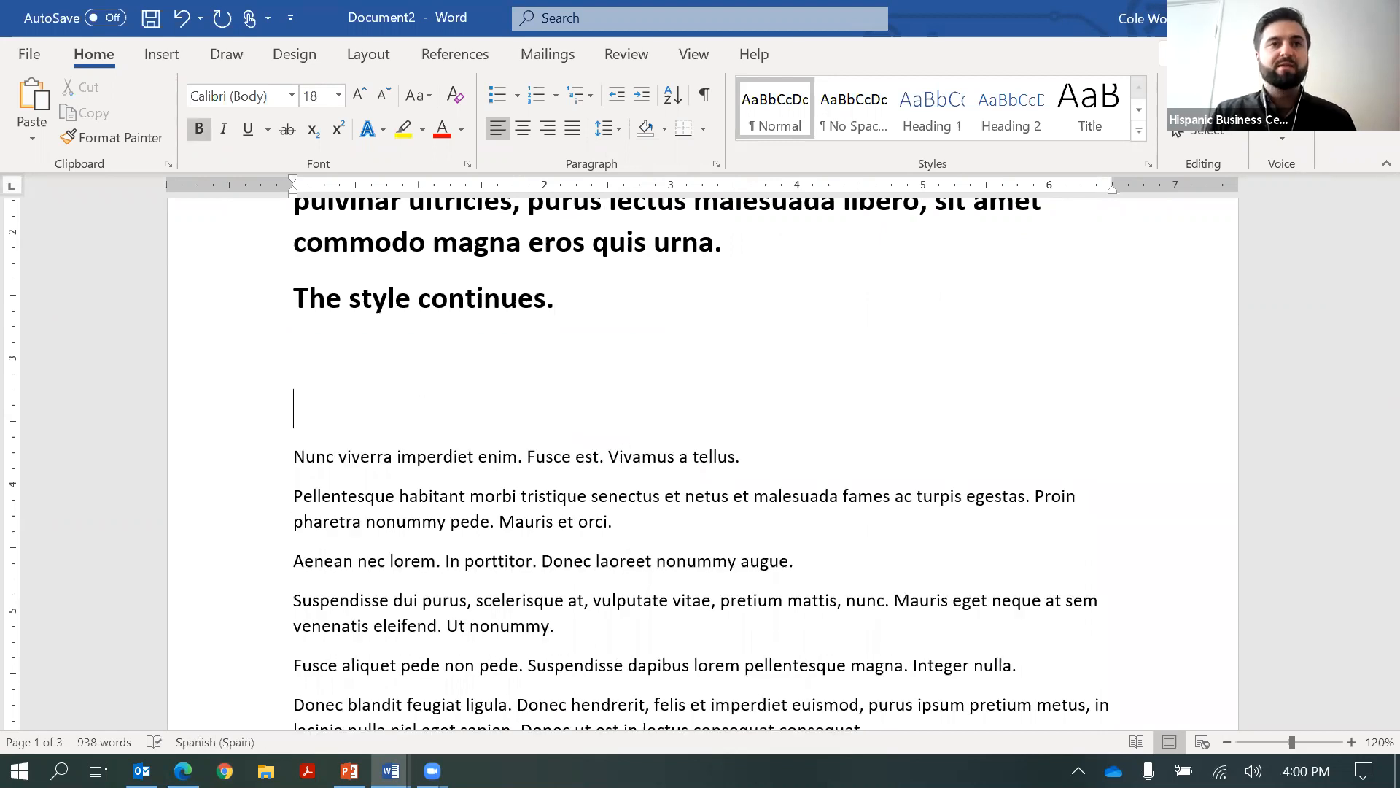
type("the")
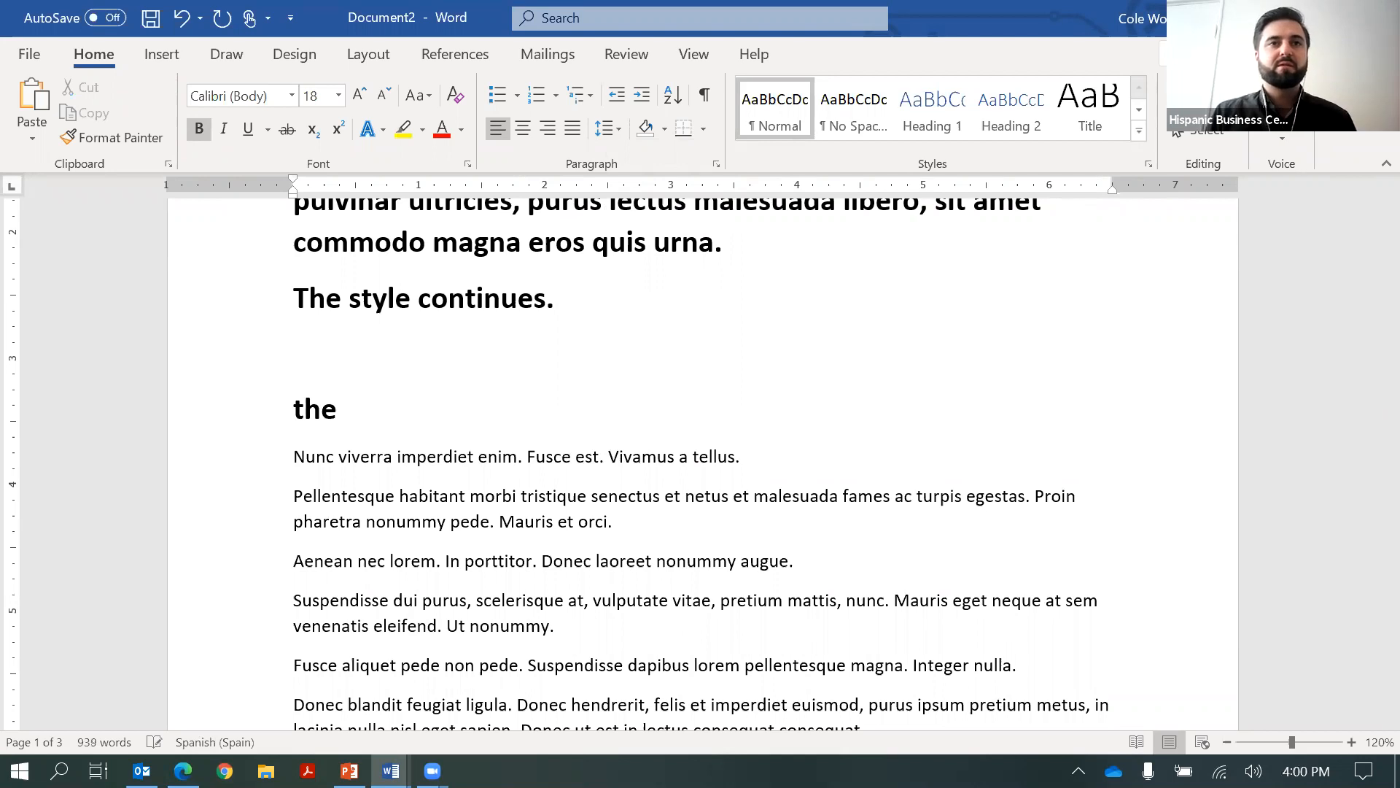
key("BackSpace")
key("BackSpace")
key("BackSpace")
type("More text")
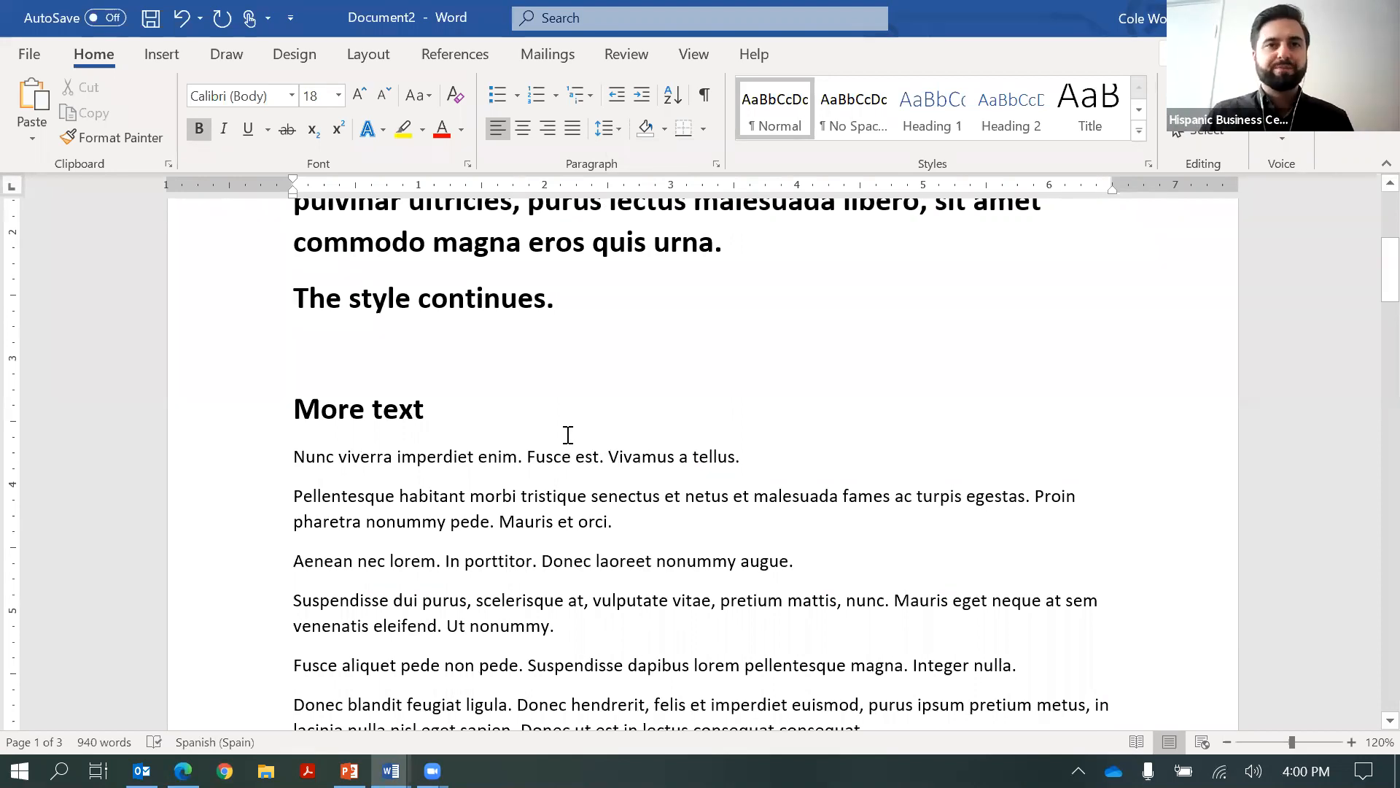
Select the whole "Pellentesque habitant" paragraph at the end of page 1
scroll(561, 455, "up", 1)
scroll(564, 455, "up", 1)
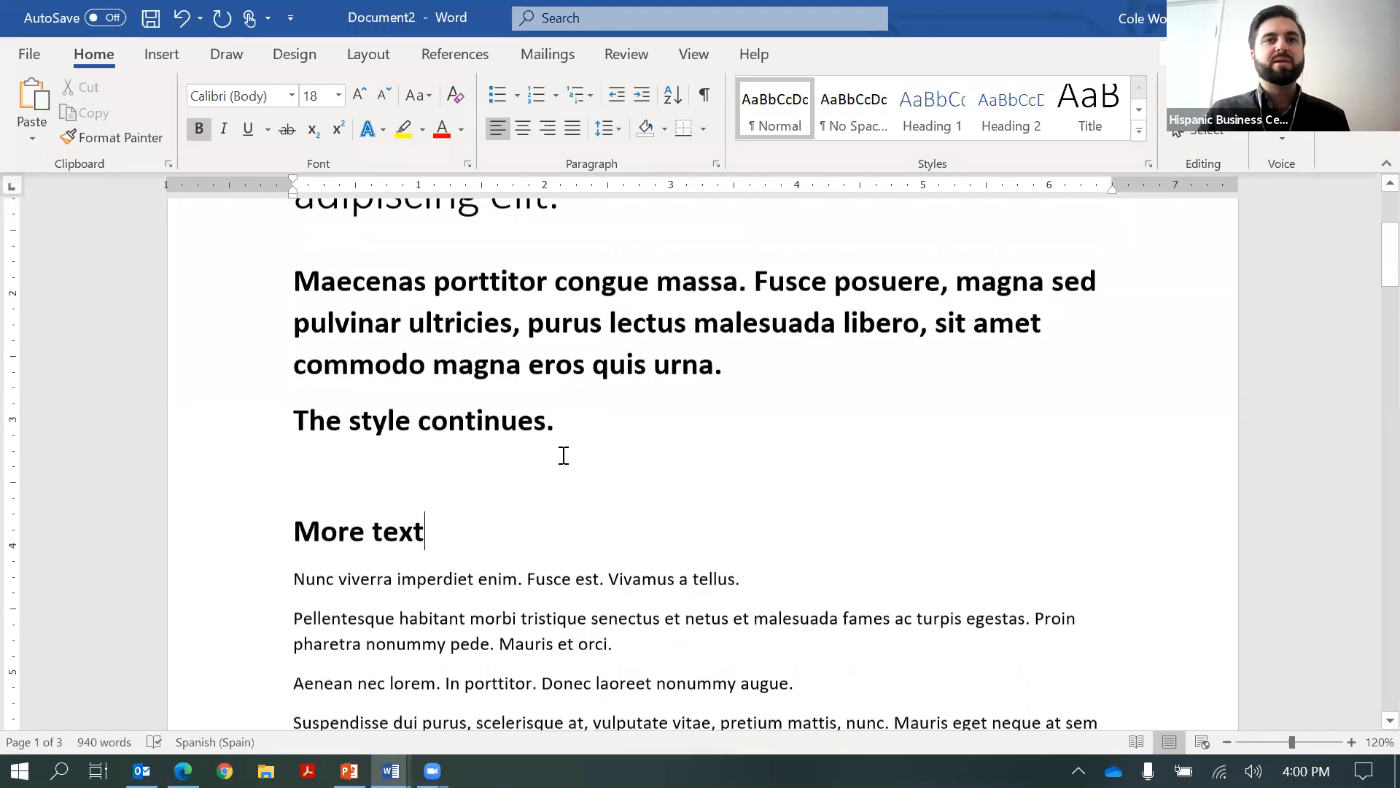
scroll(564, 455, "down", 1)
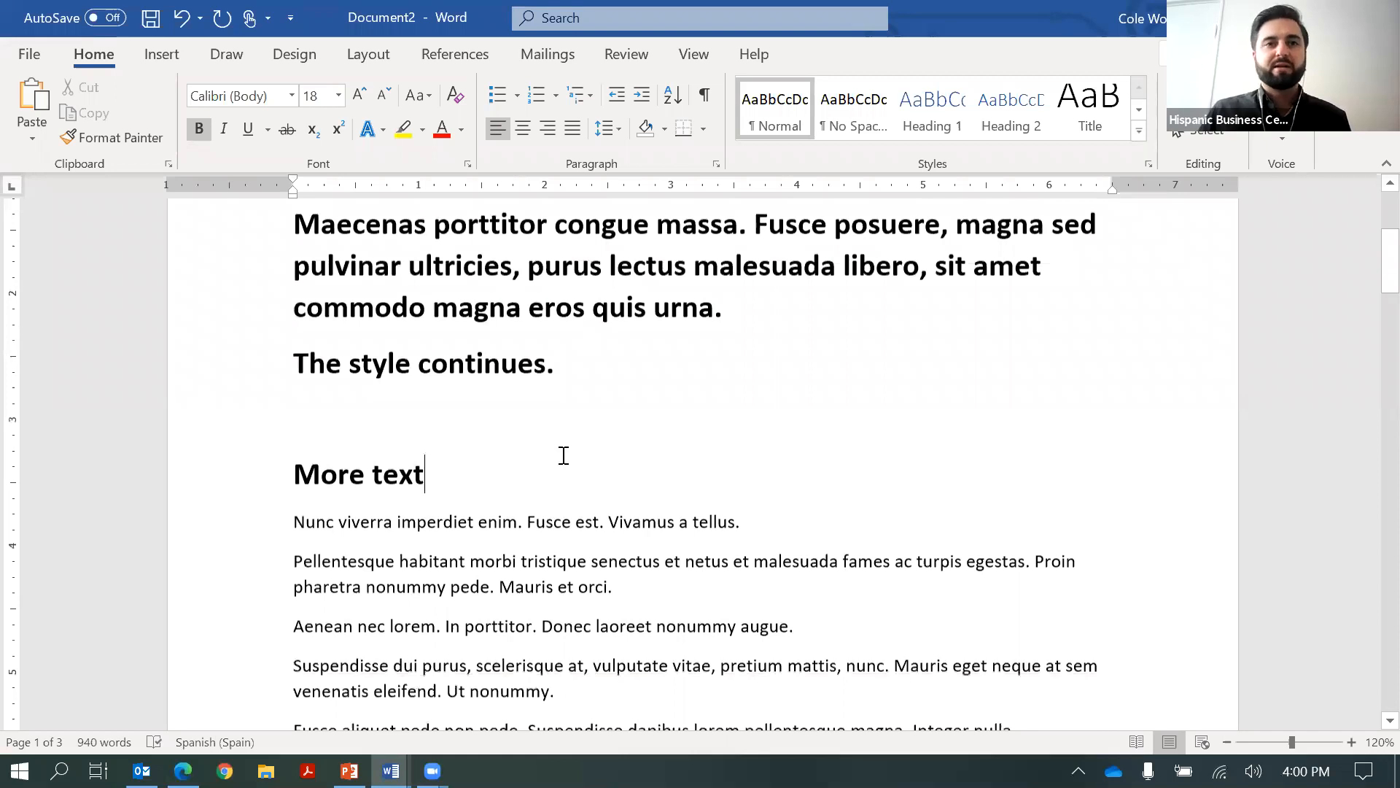
scroll(564, 456, "down", 8)
scroll(564, 455, "down", 3)
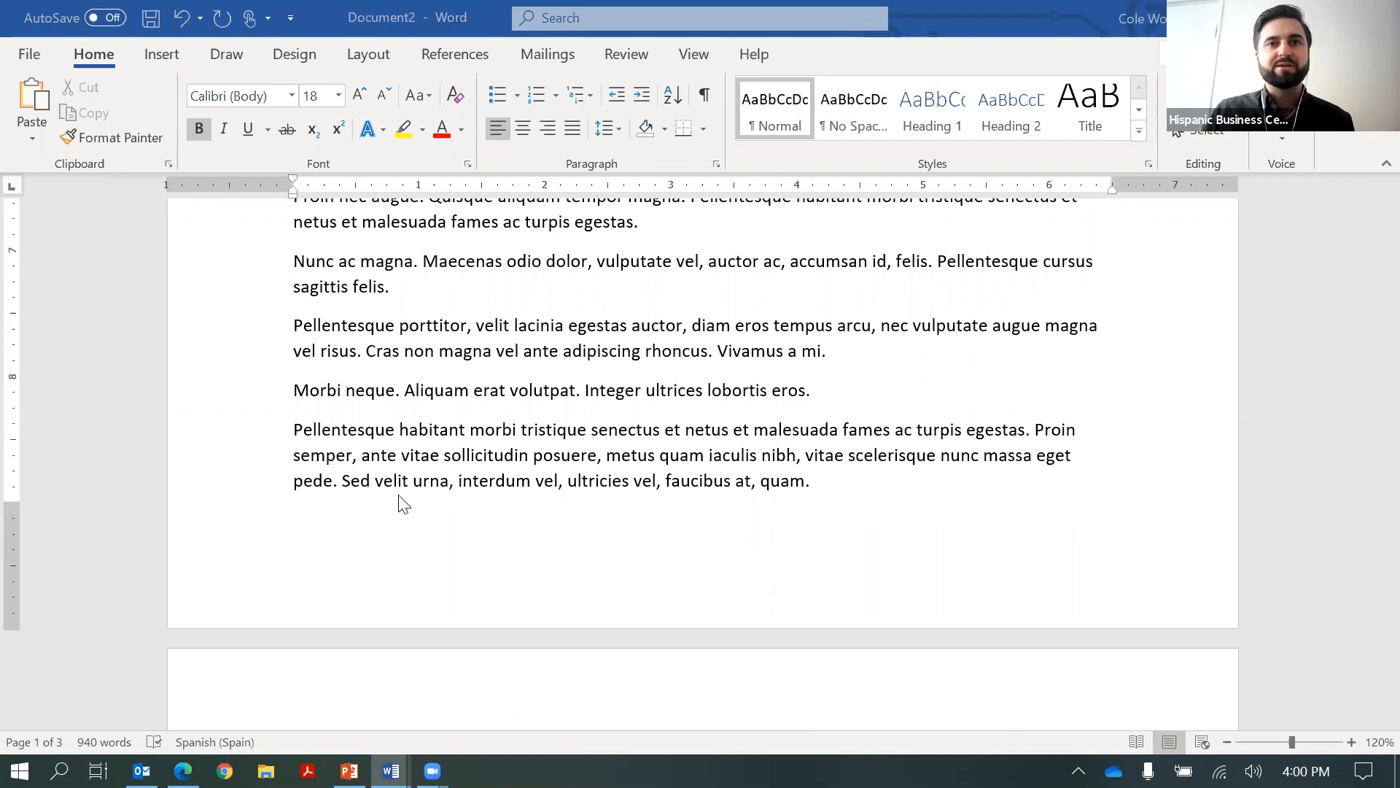
triple_click(410, 473)
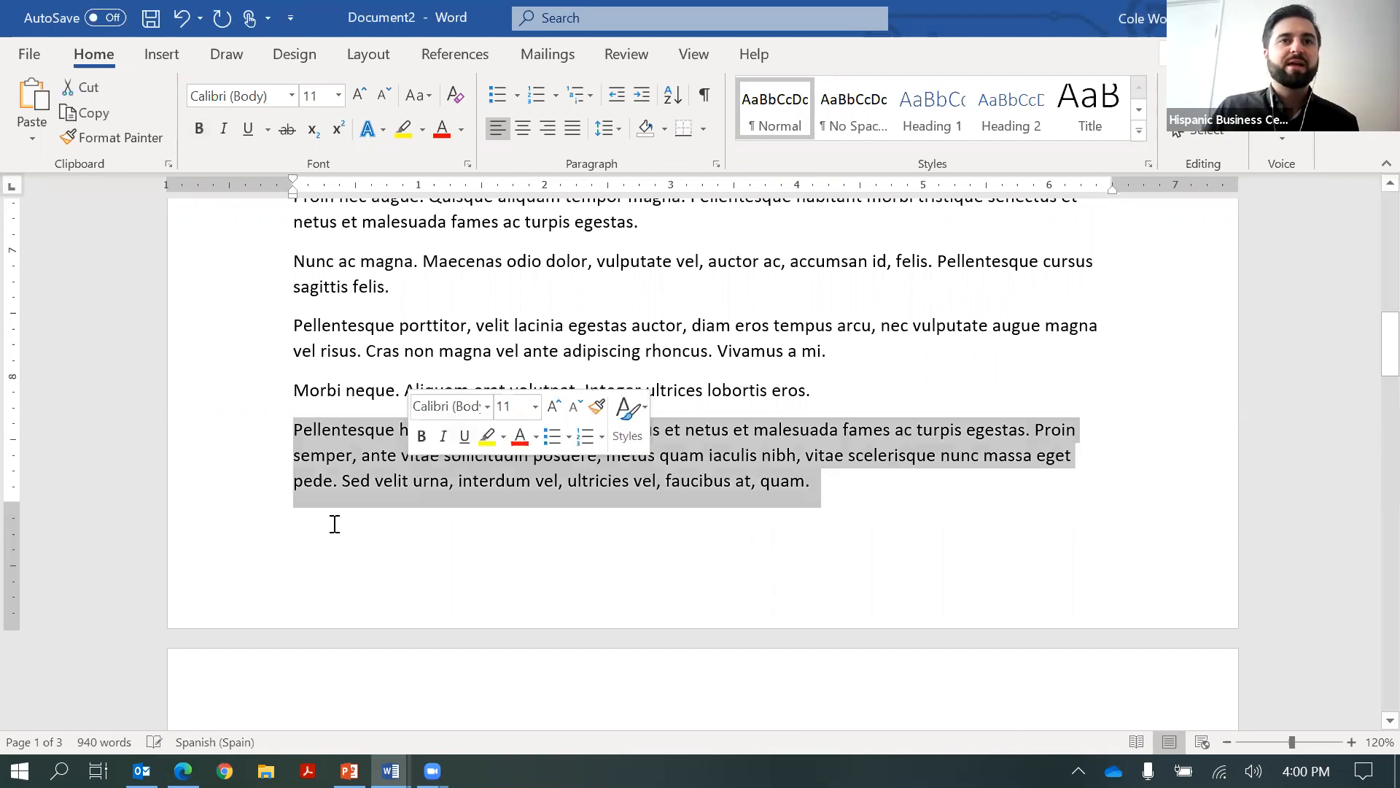
left_click(355, 477)
triple_click(356, 478)
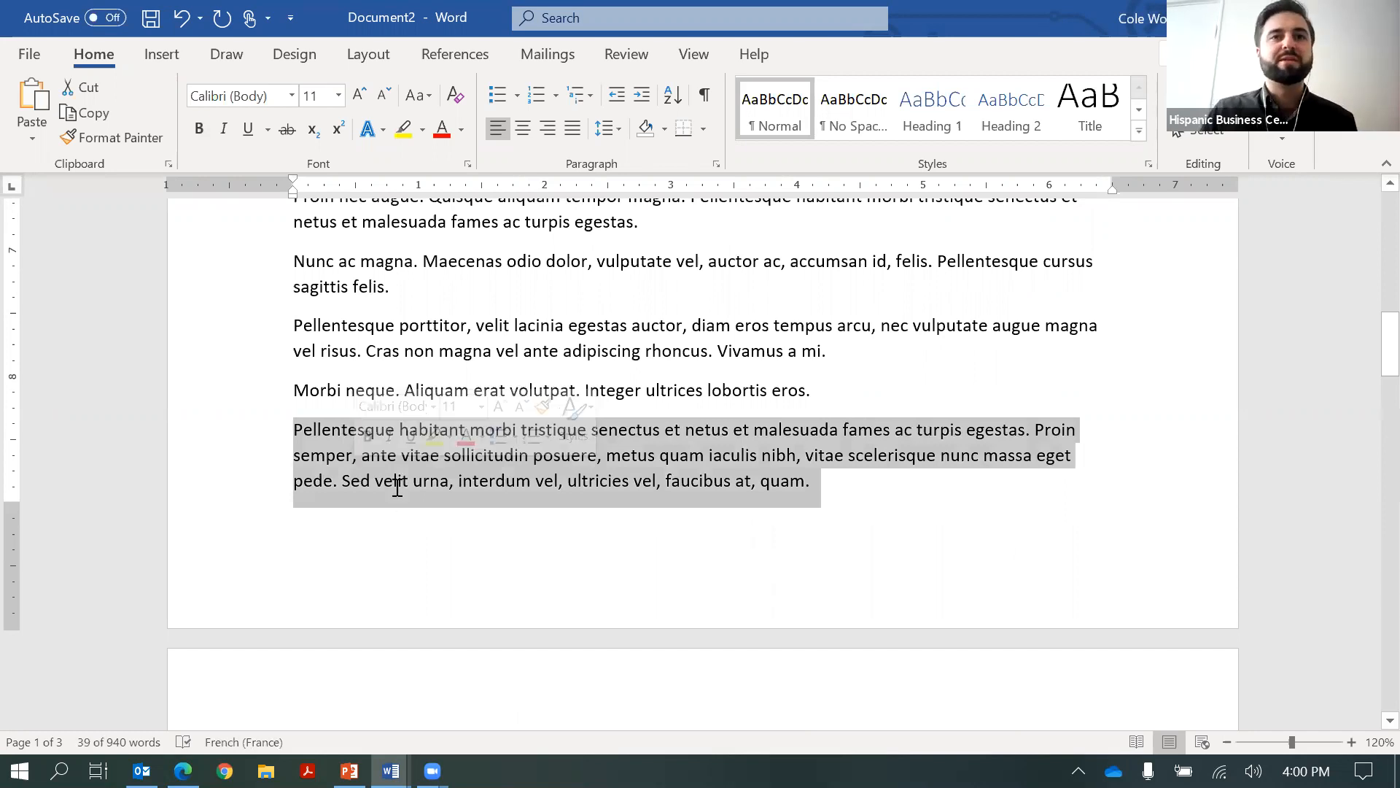
Review the text between the "More text" line and the beginning of page 2
scroll(576, 478, "down", 1)
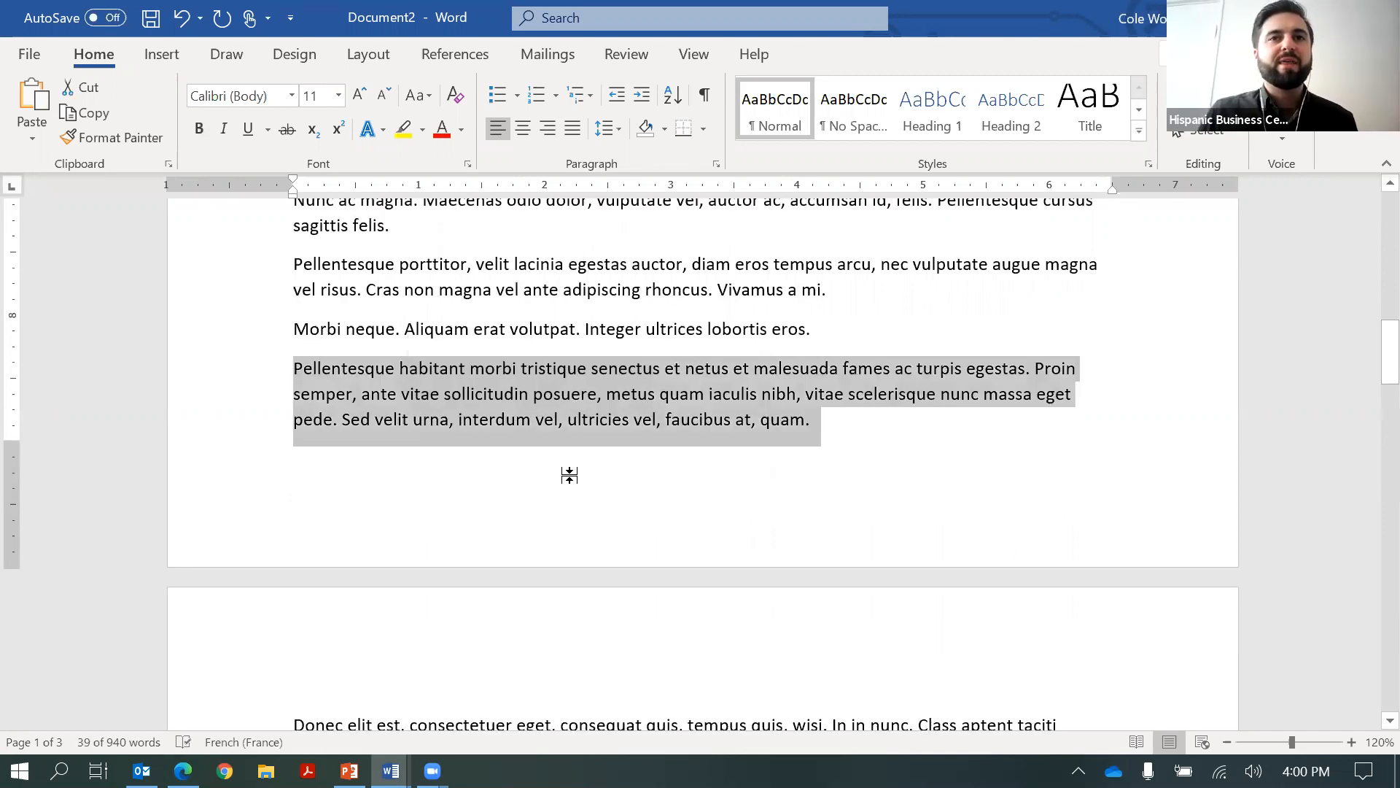
scroll(550, 517, "down", 1)
scroll(550, 518, "up", 1)
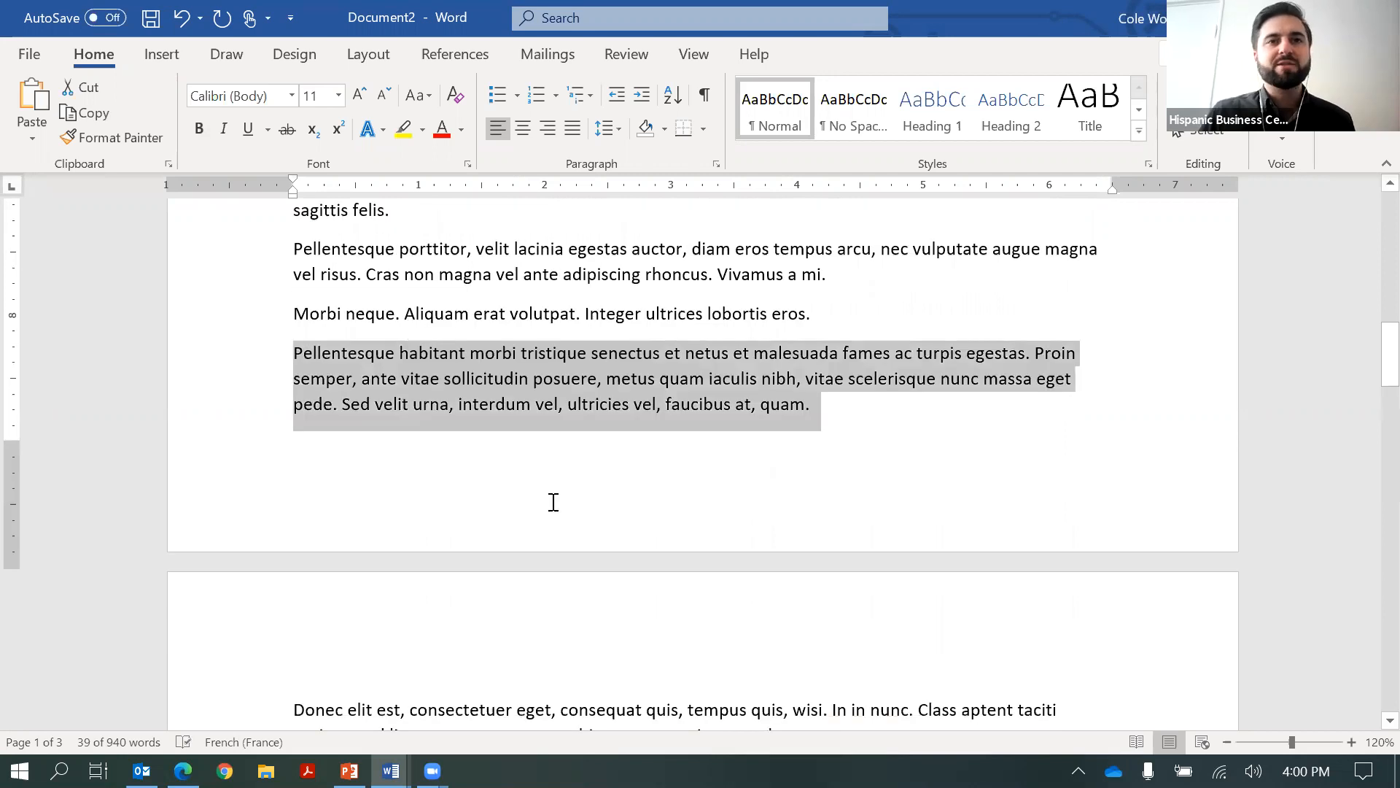
scroll(552, 510, "up", 1)
scroll(551, 498, "up", 4)
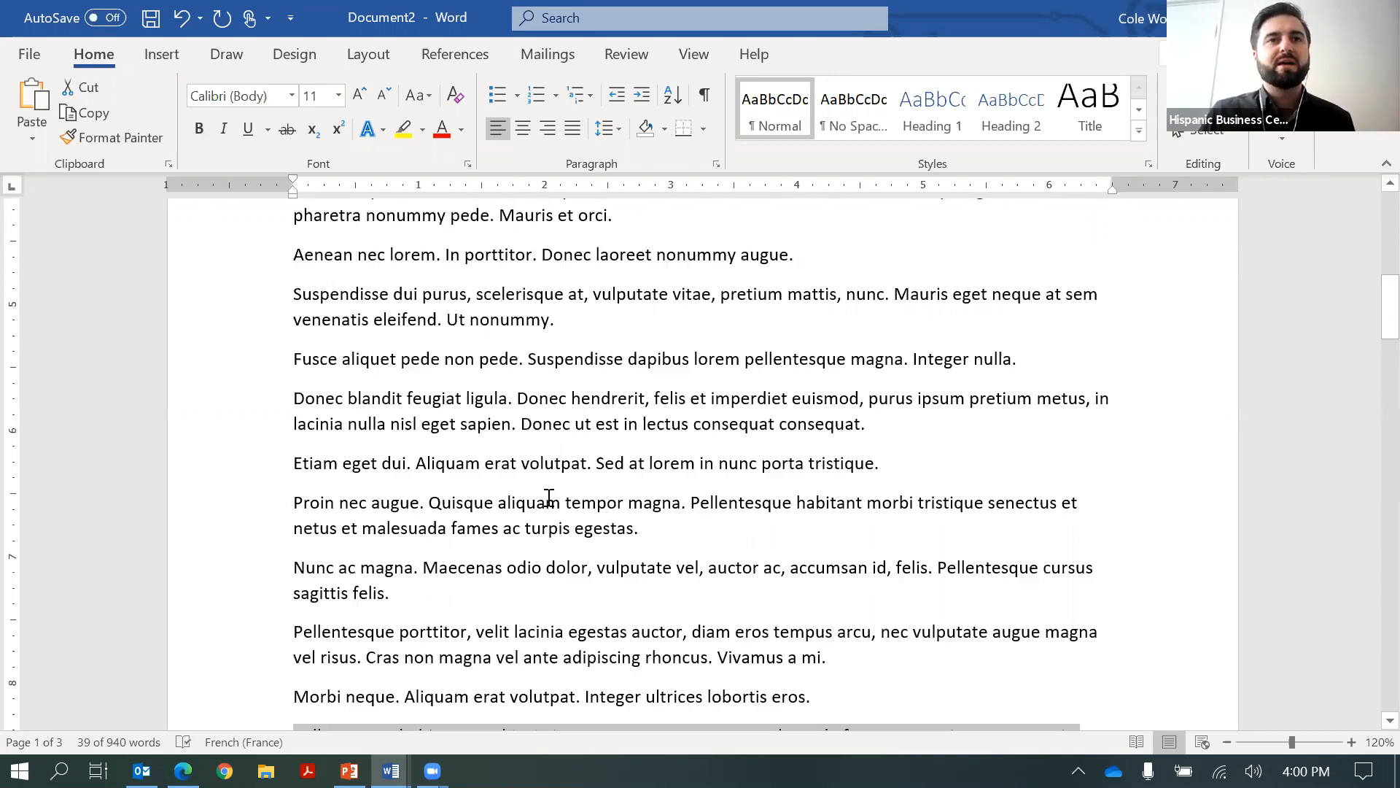
scroll(474, 580, "up", 3)
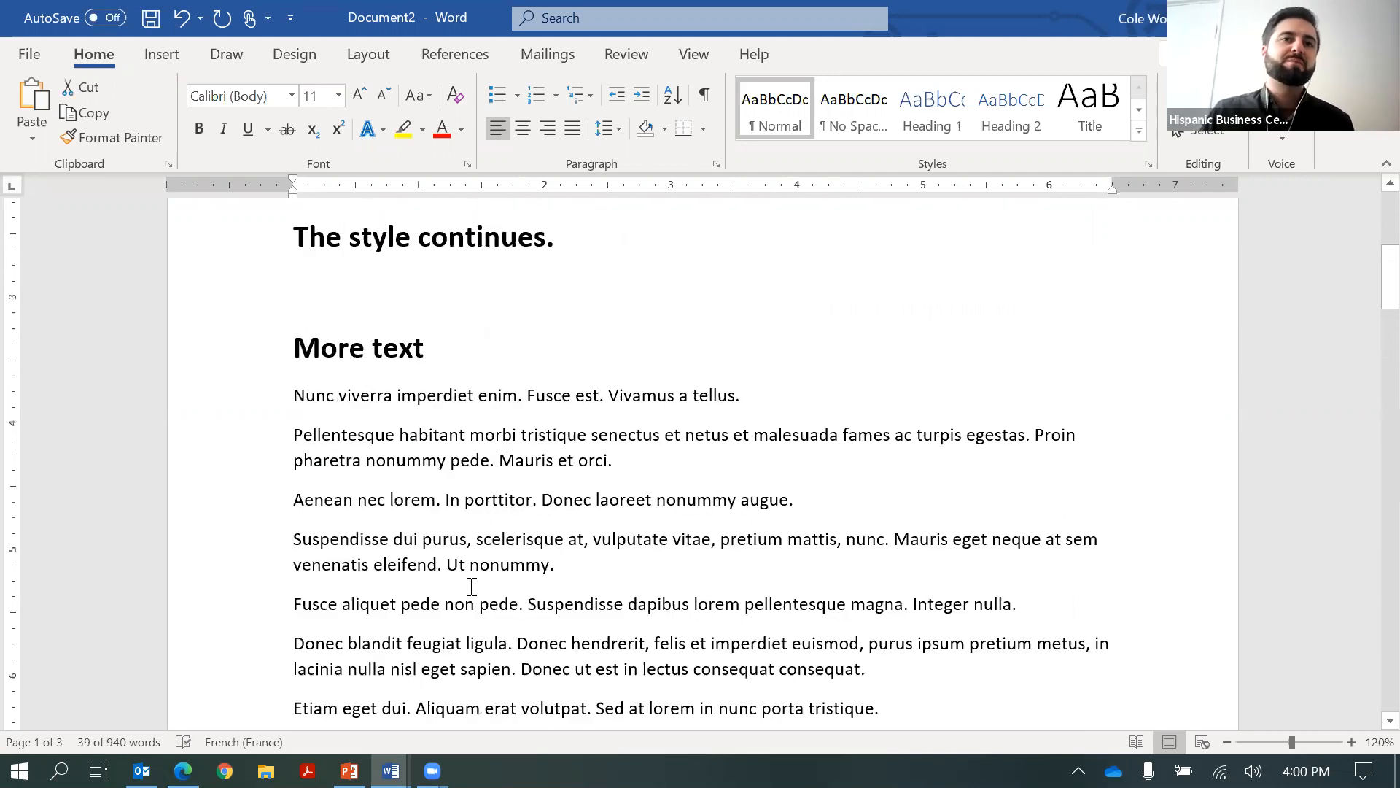
scroll(476, 577, "down", 1)
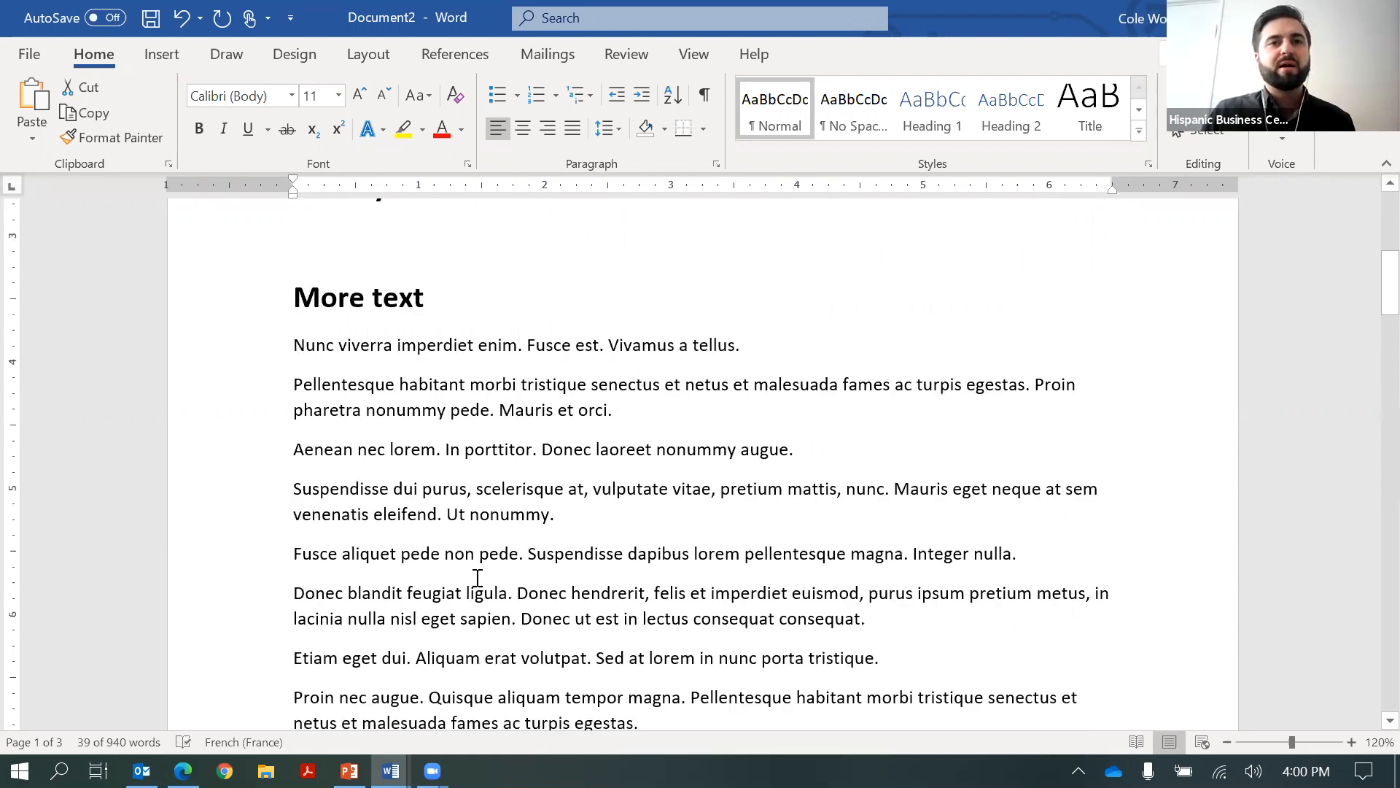
scroll(475, 577, "down", 5)
Insert a page break before the final "Pellentesque habitant" paragraph on page 1
left_click(431, 591)
scroll(431, 591, "down", 1)
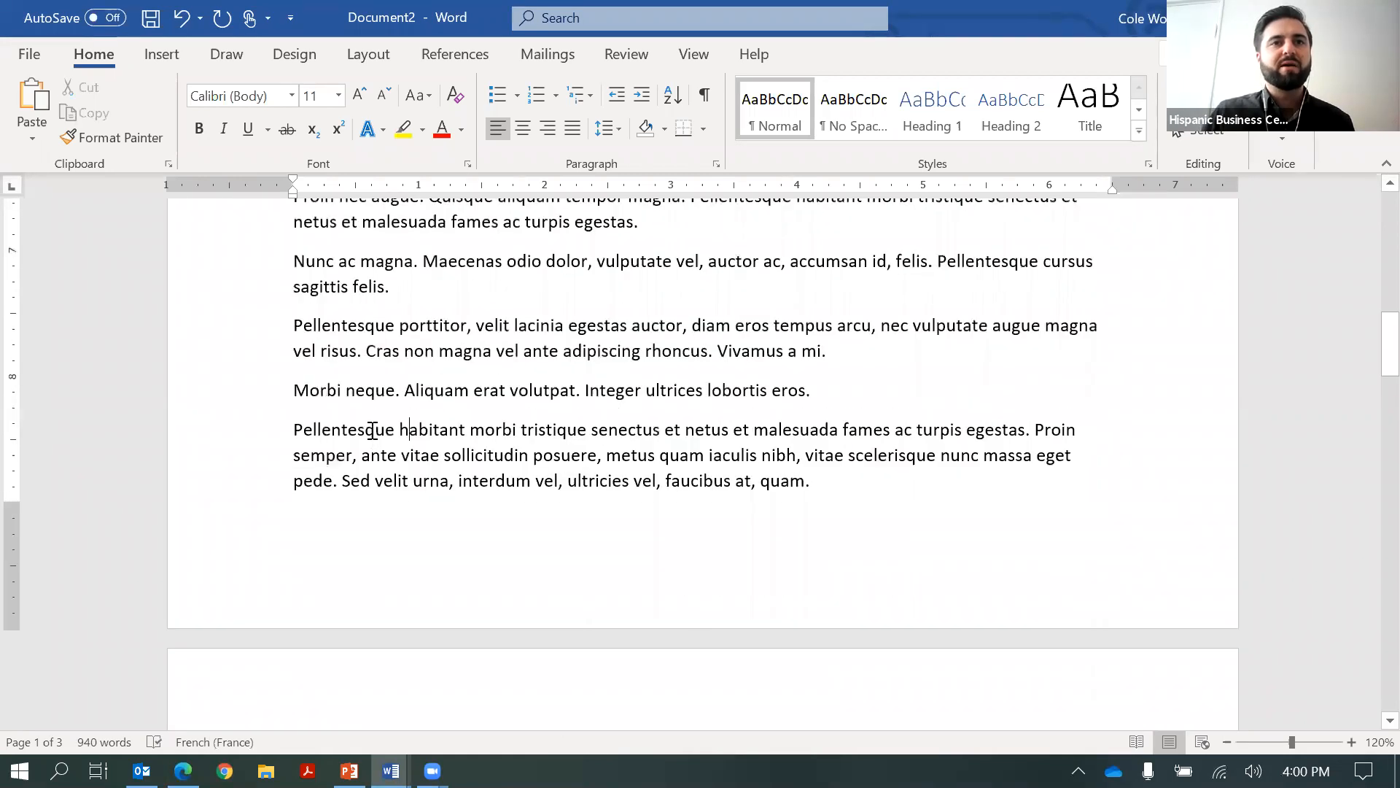
scroll(372, 634, "down", 2)
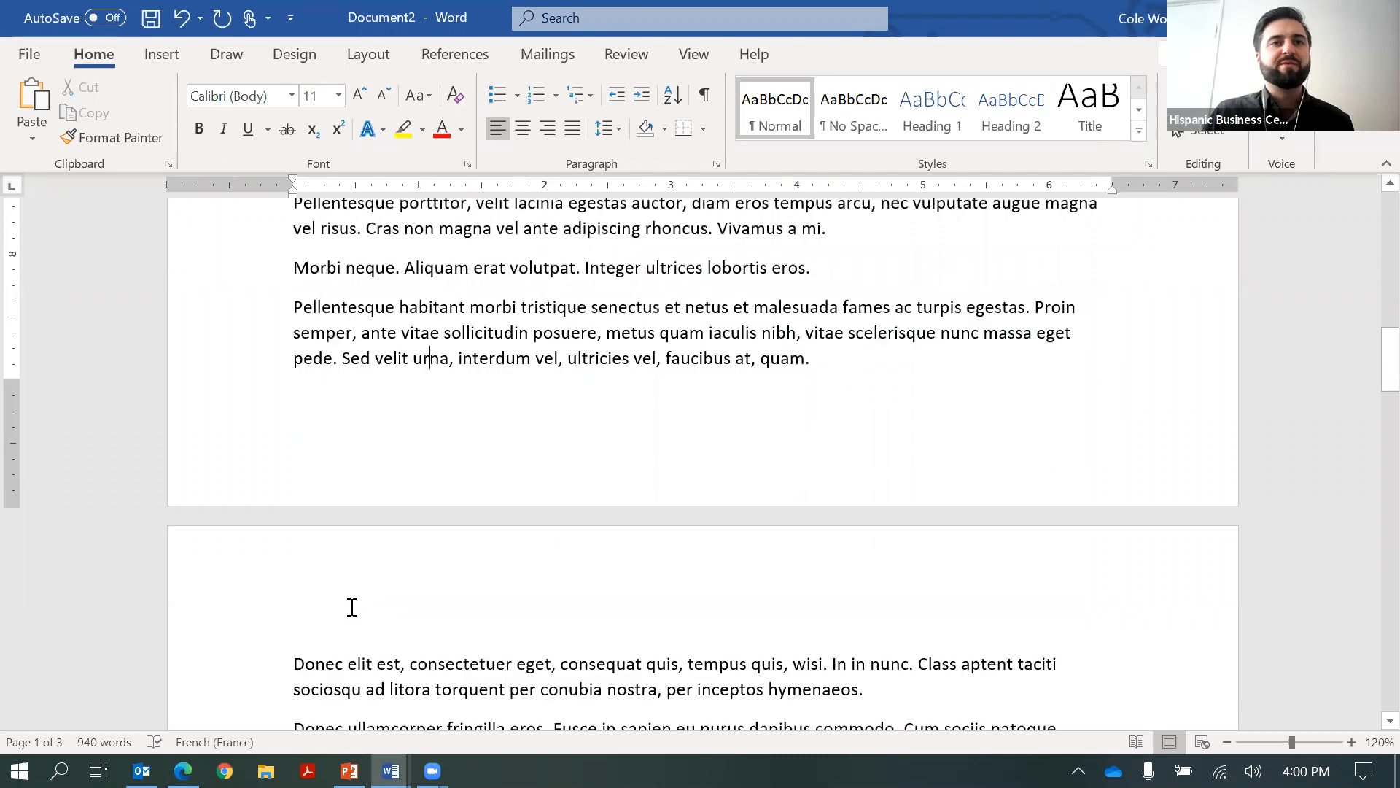
left_click(304, 312)
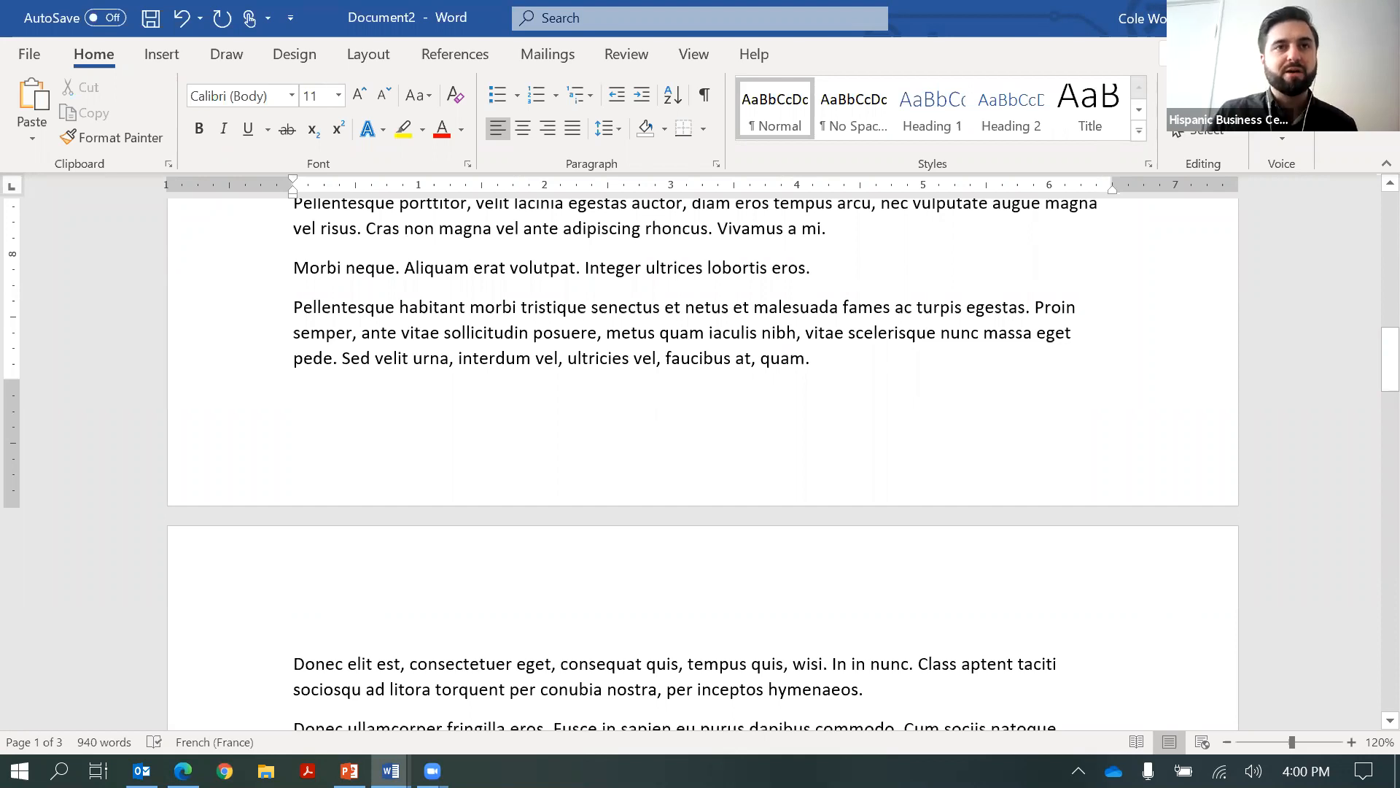
key("ctrl+Return")
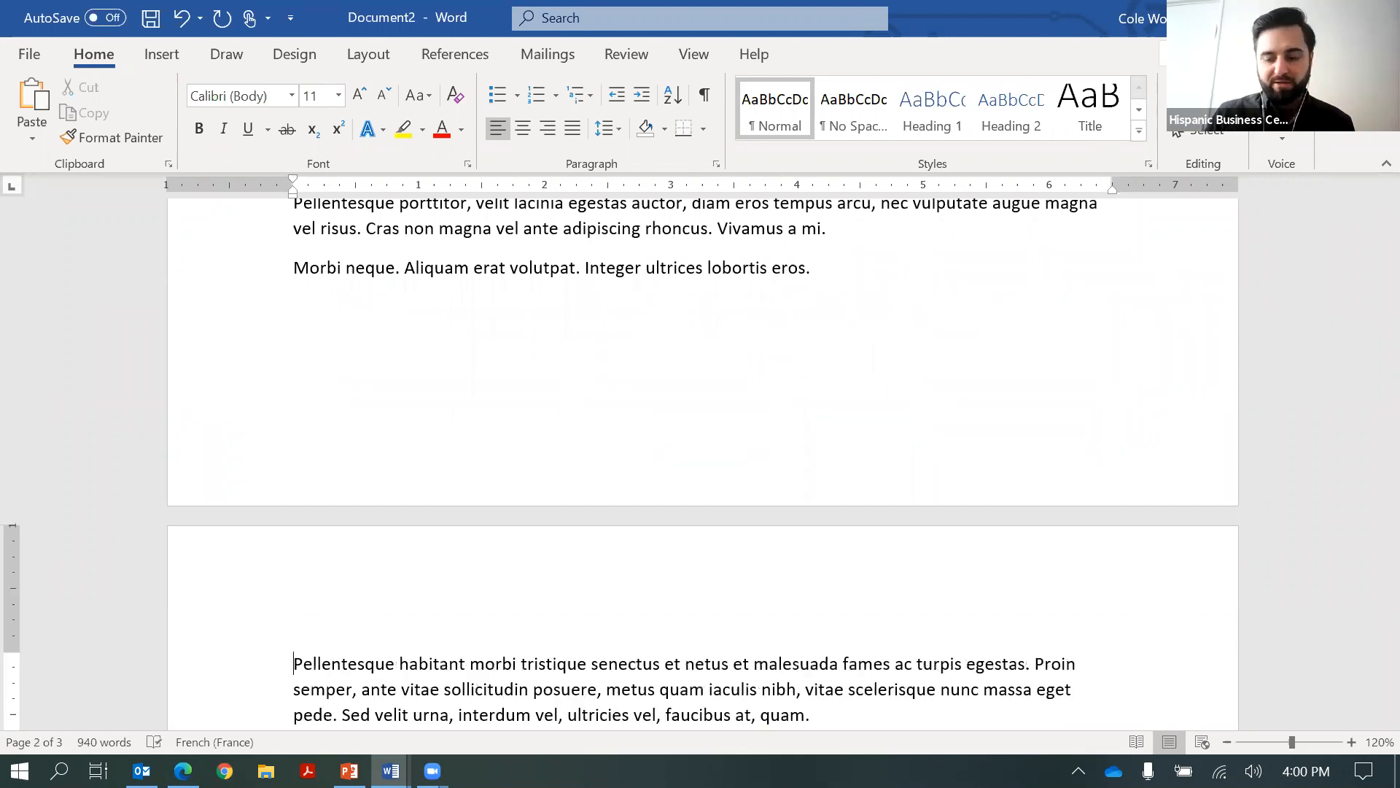
Move the cursor back and forth across the page break between the end of page 1 and the start of page 2
left_click(295, 307)
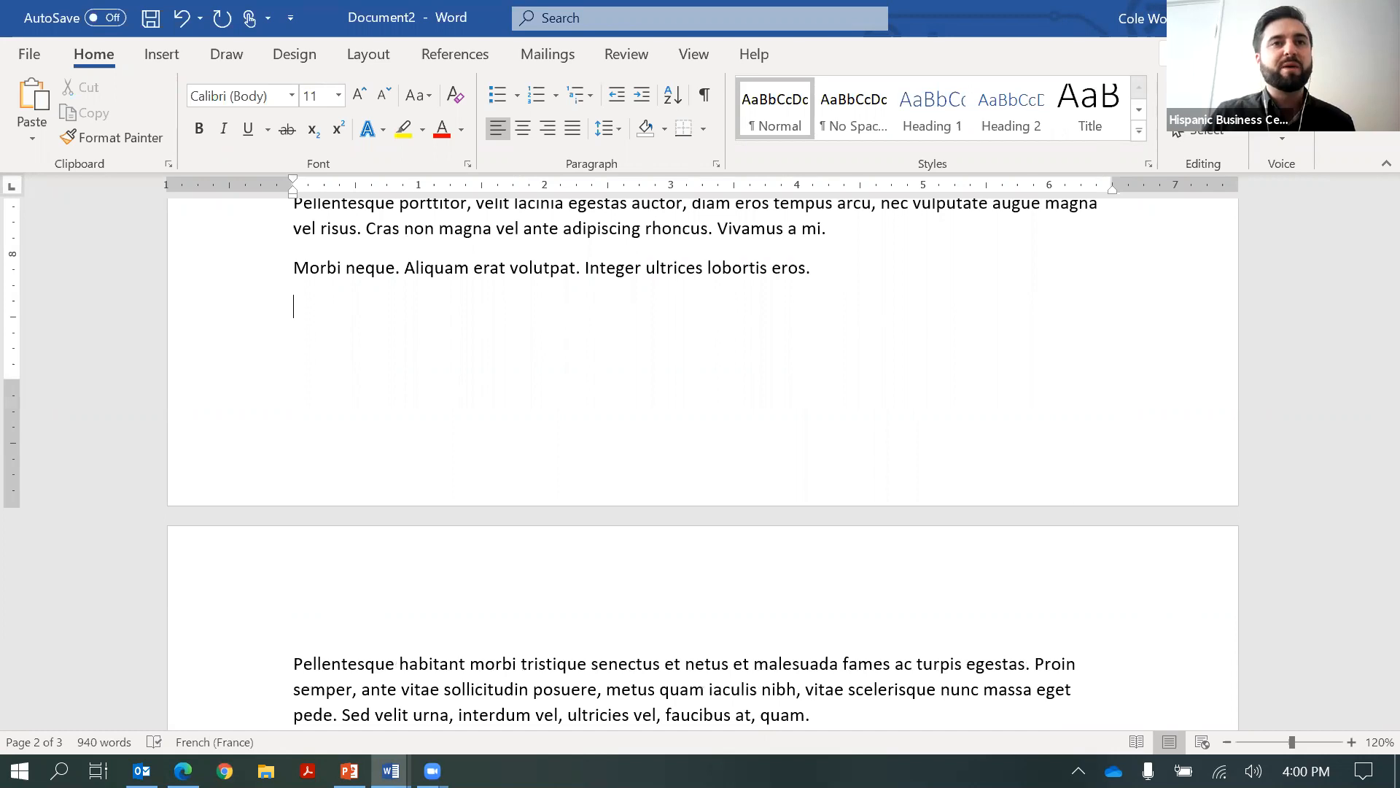
left_click(294, 665)
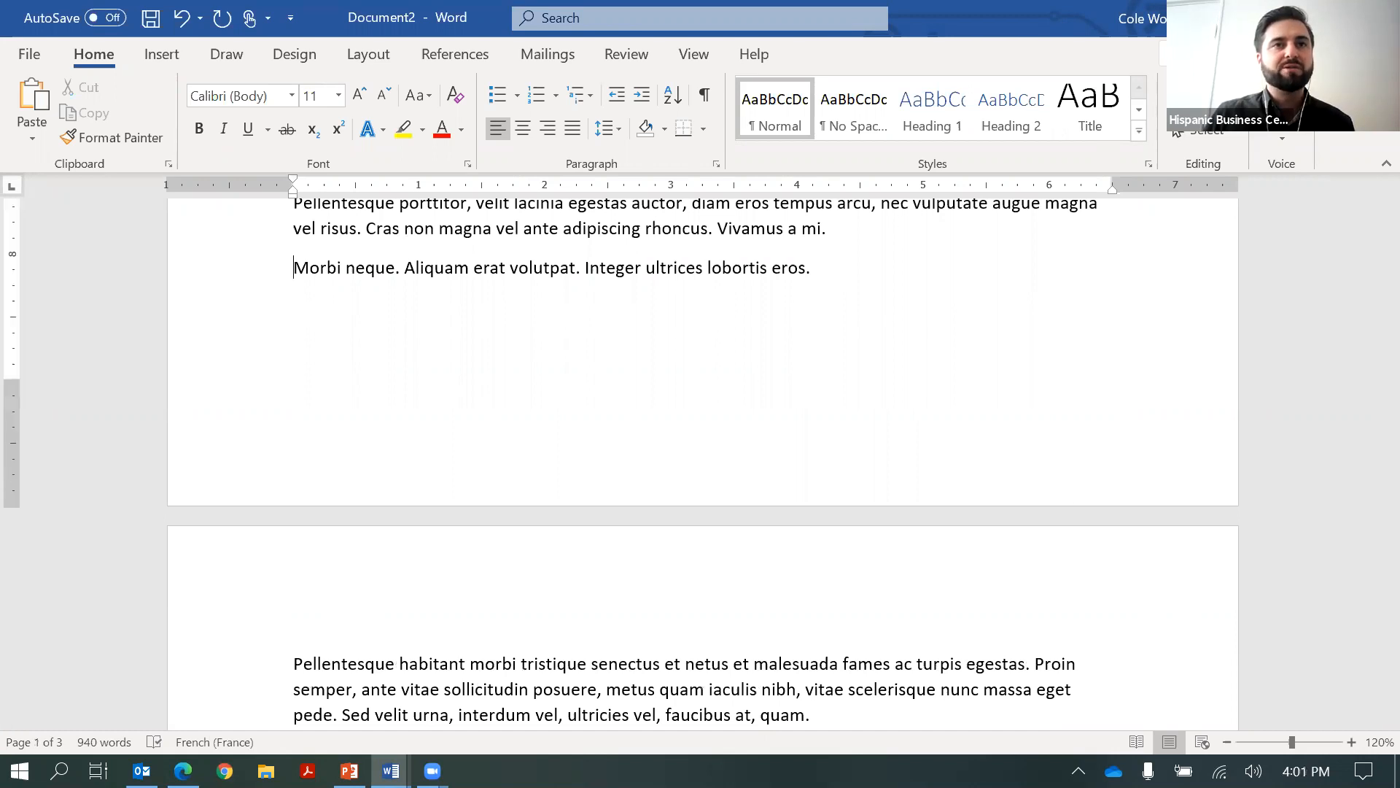
left_click(294, 663)
left_click(294, 308)
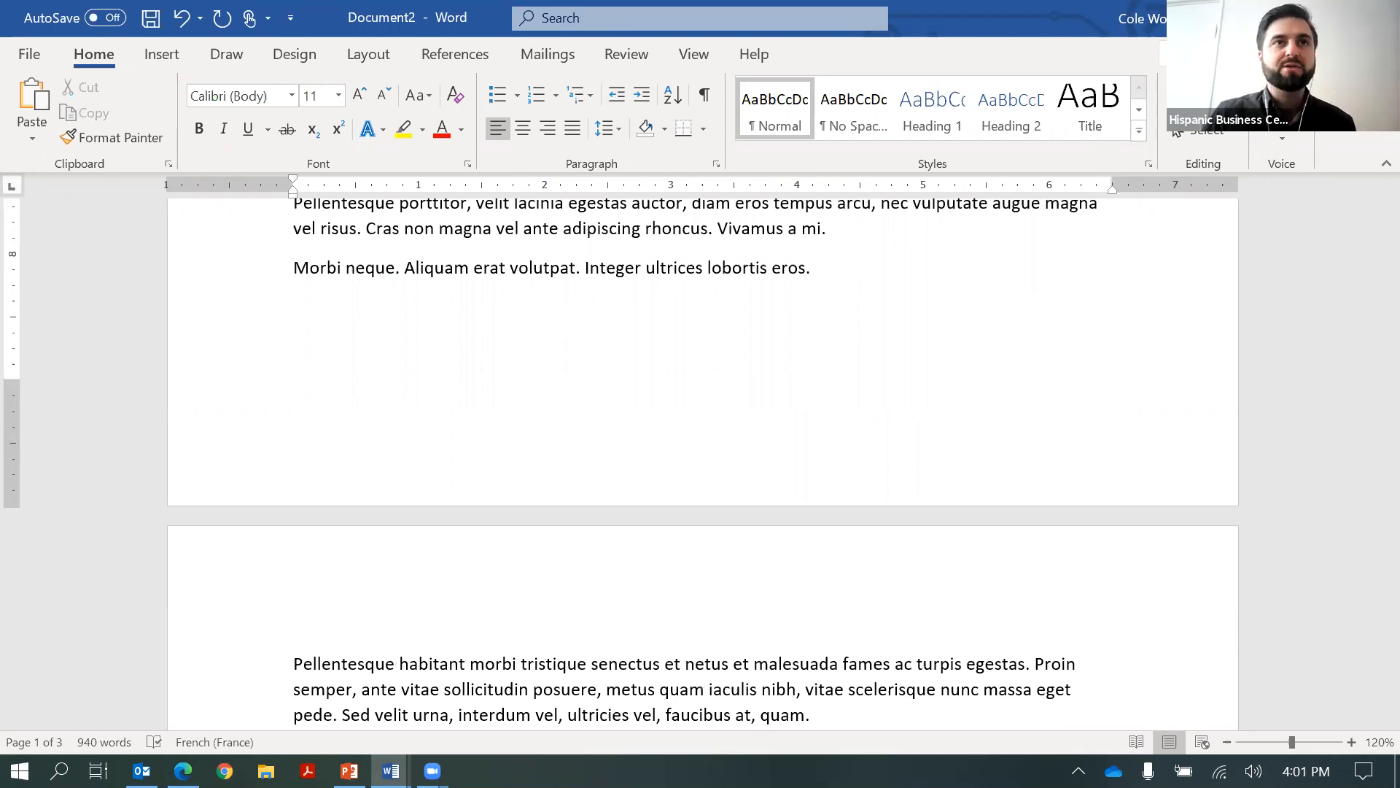
Undo the page break and view the history of actions that can be undone
left_click(181, 19)
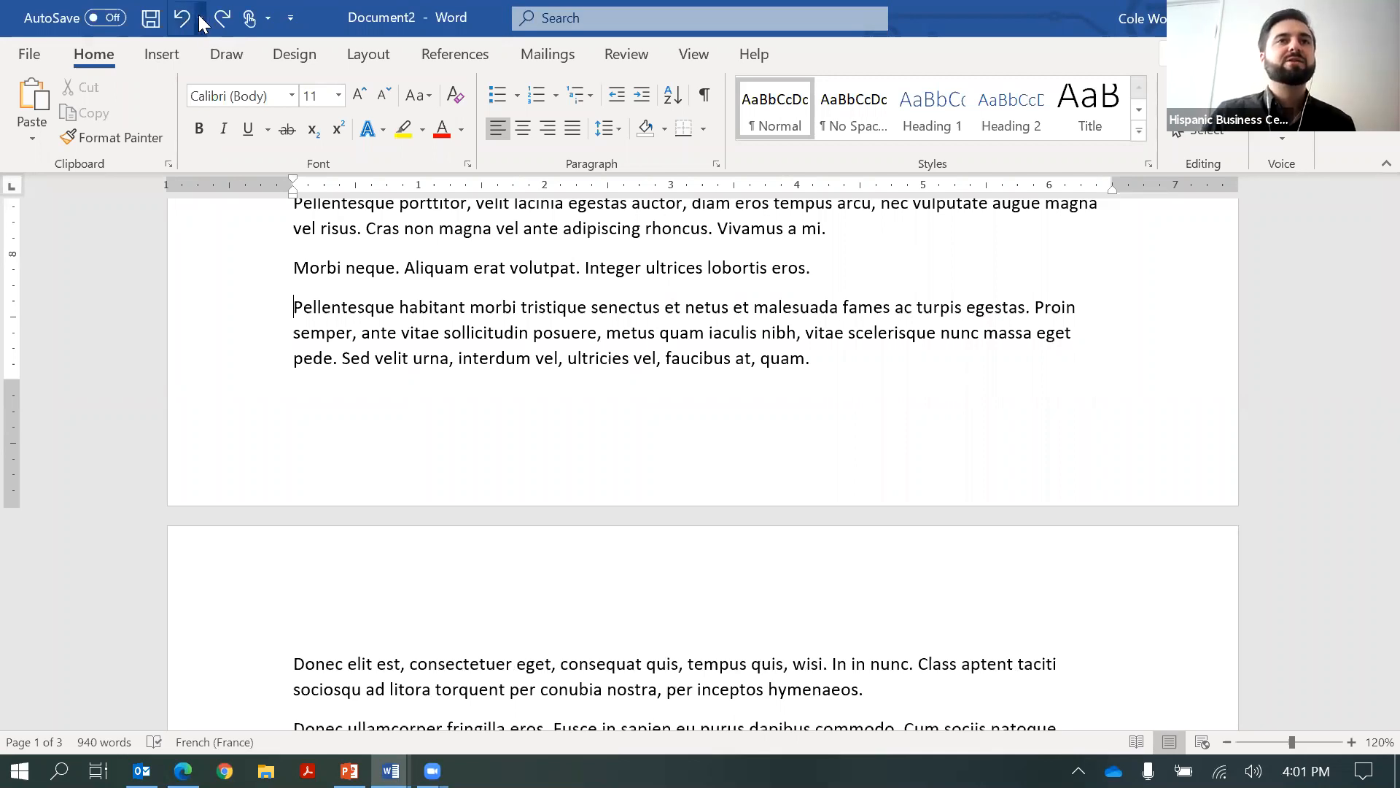
left_click(200, 20)
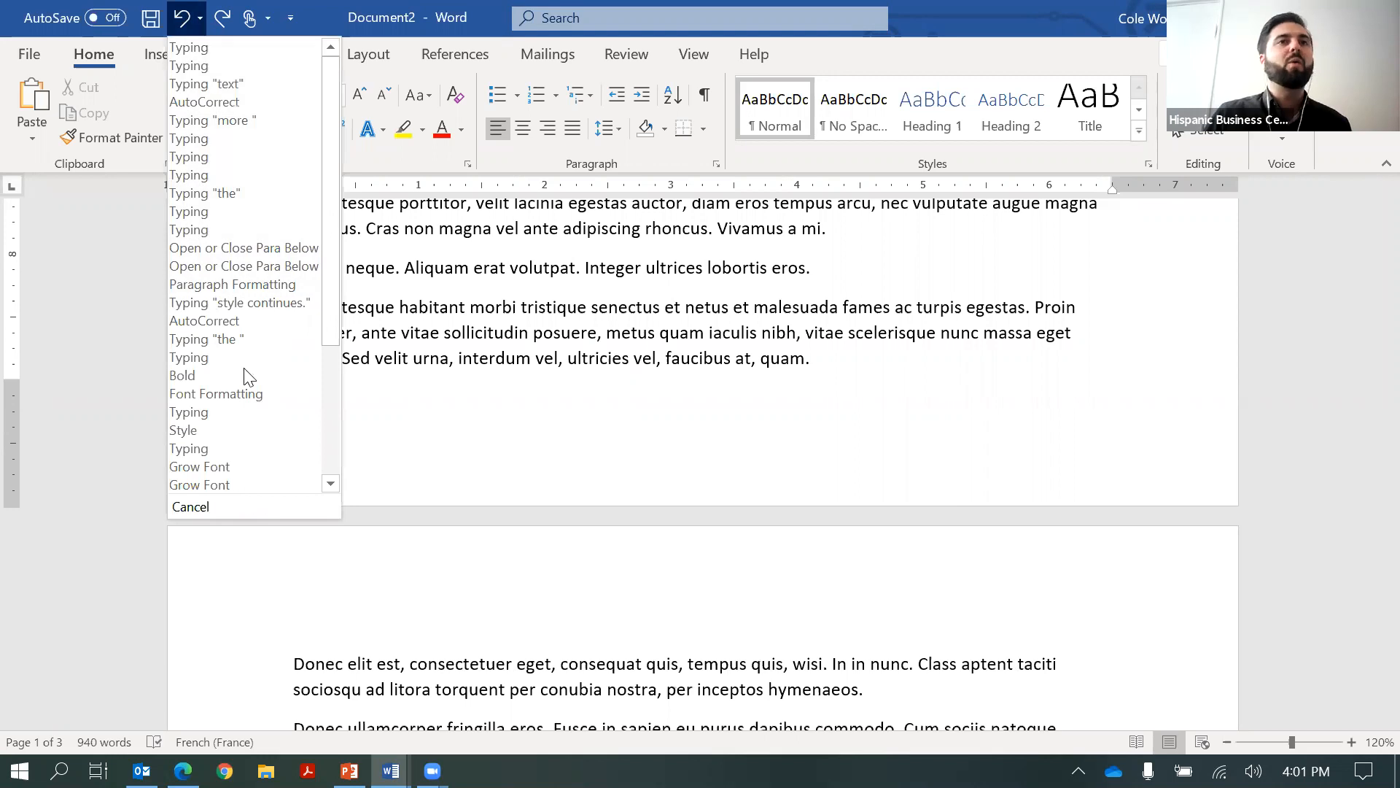
left_click(201, 21)
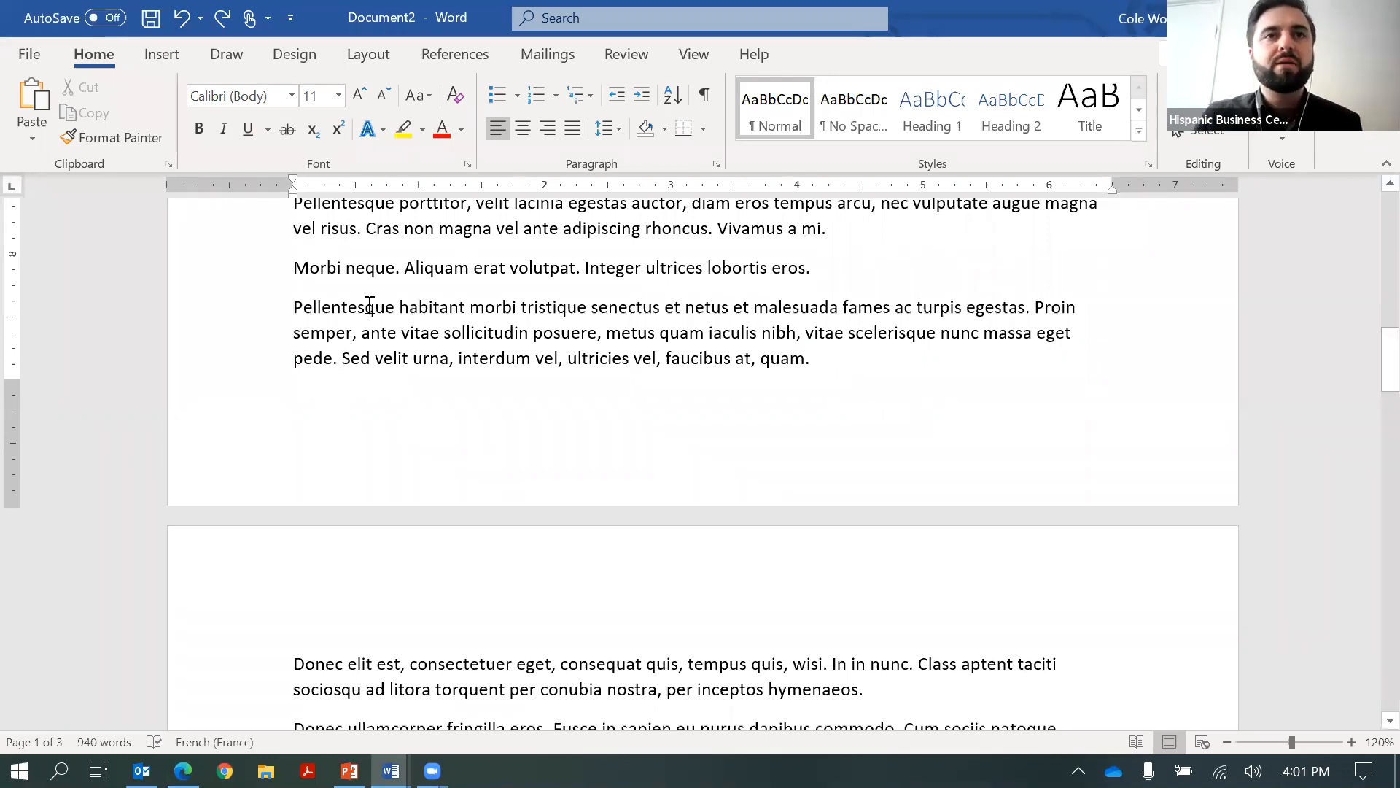
Insert a page break at the start of the last "Pellentesque habitant" paragraph on page 1 using the Page Break command
left_click(299, 301)
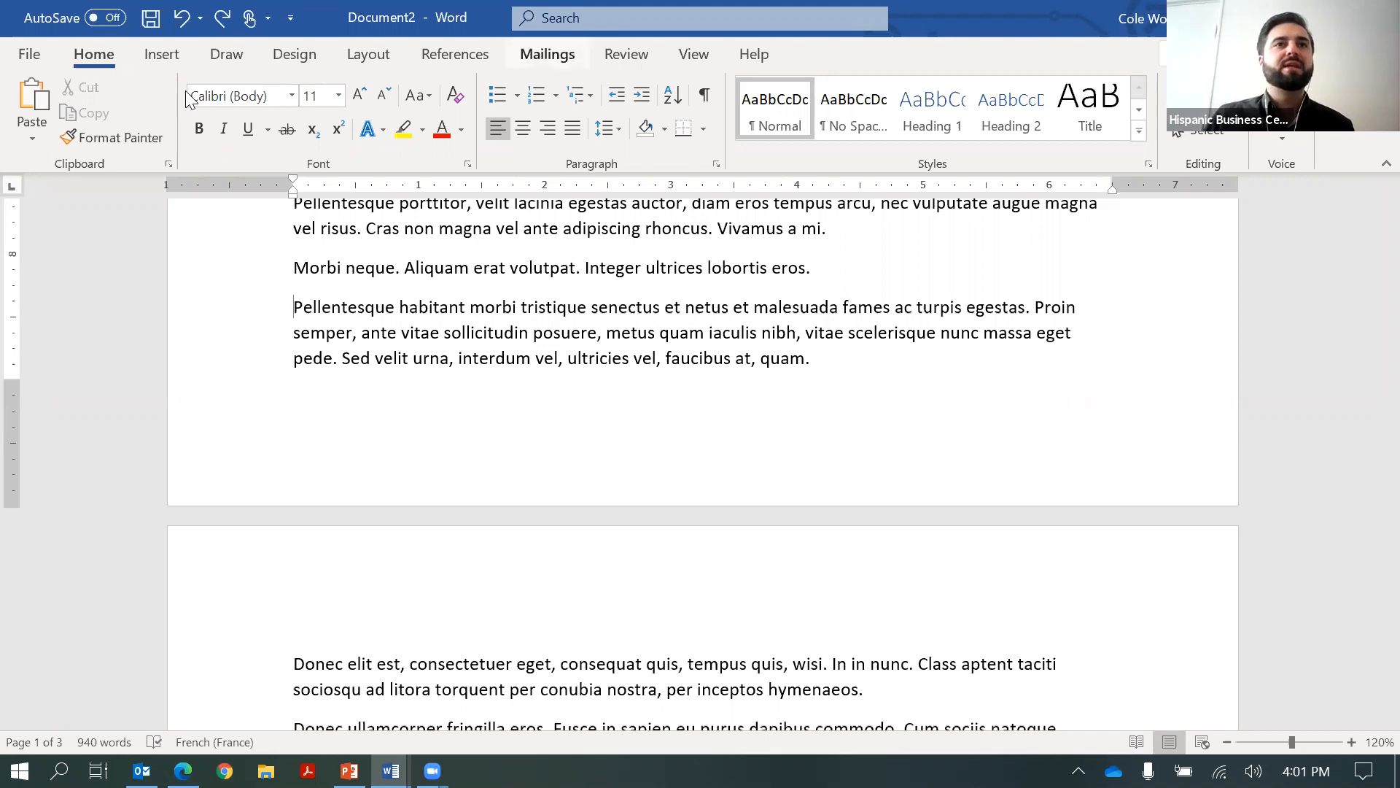
left_click(177, 56)
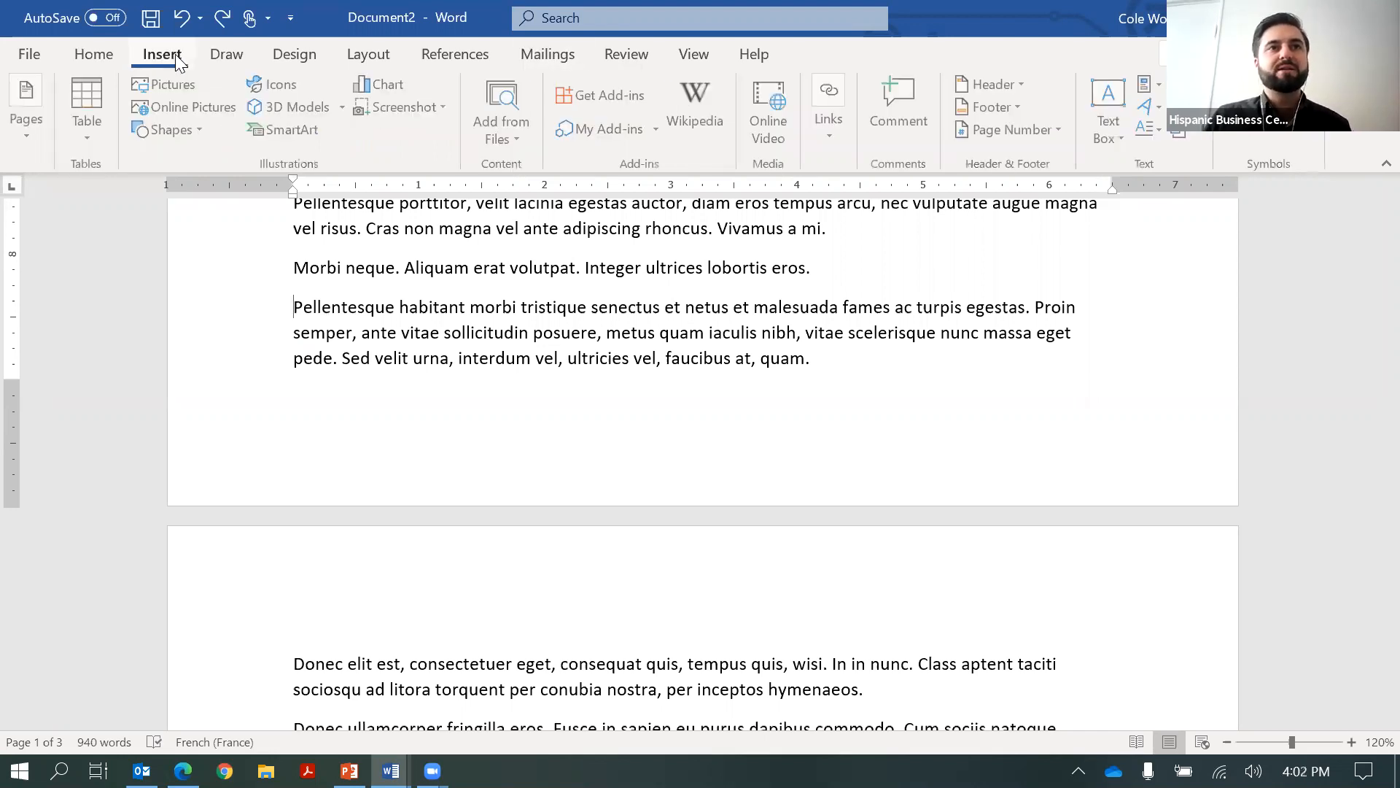
left_click(162, 107)
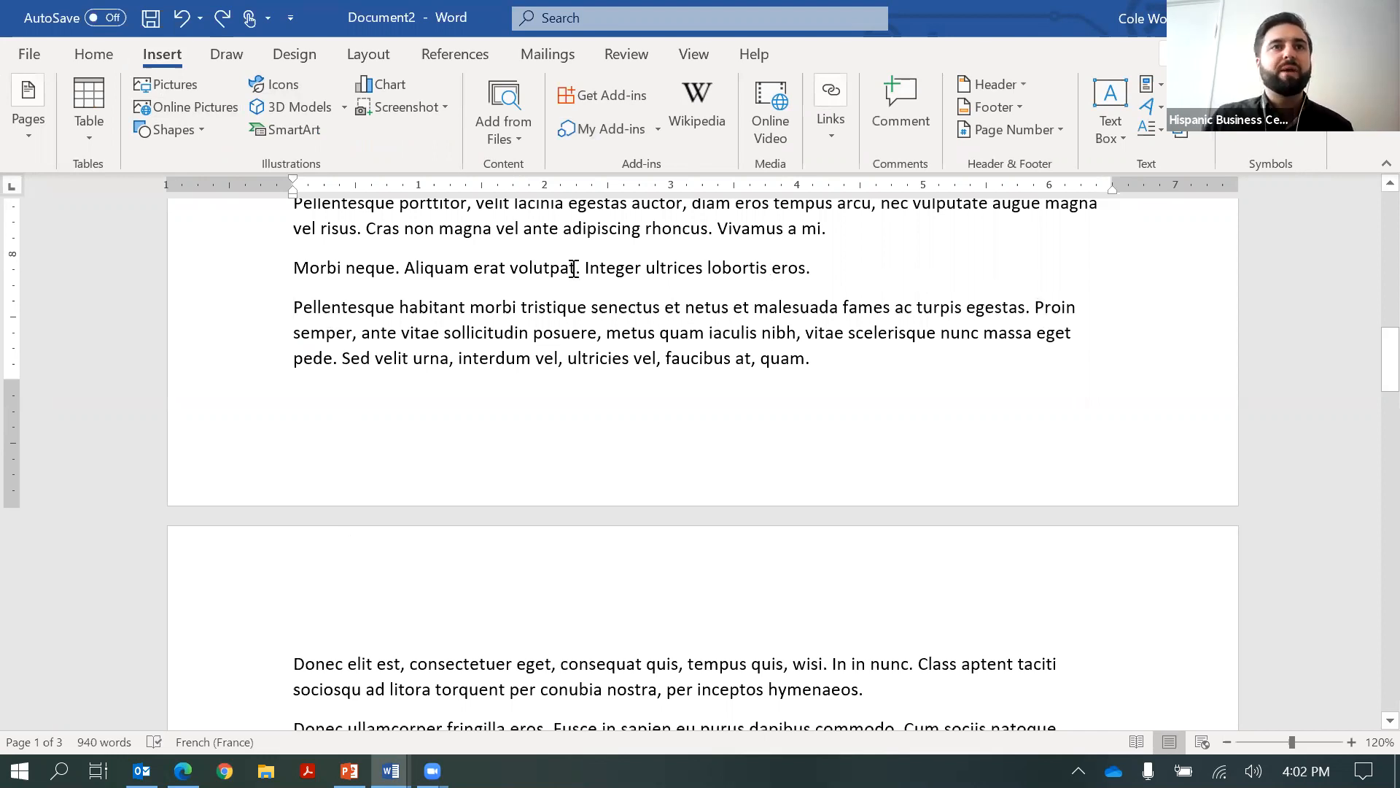
left_click(27, 142)
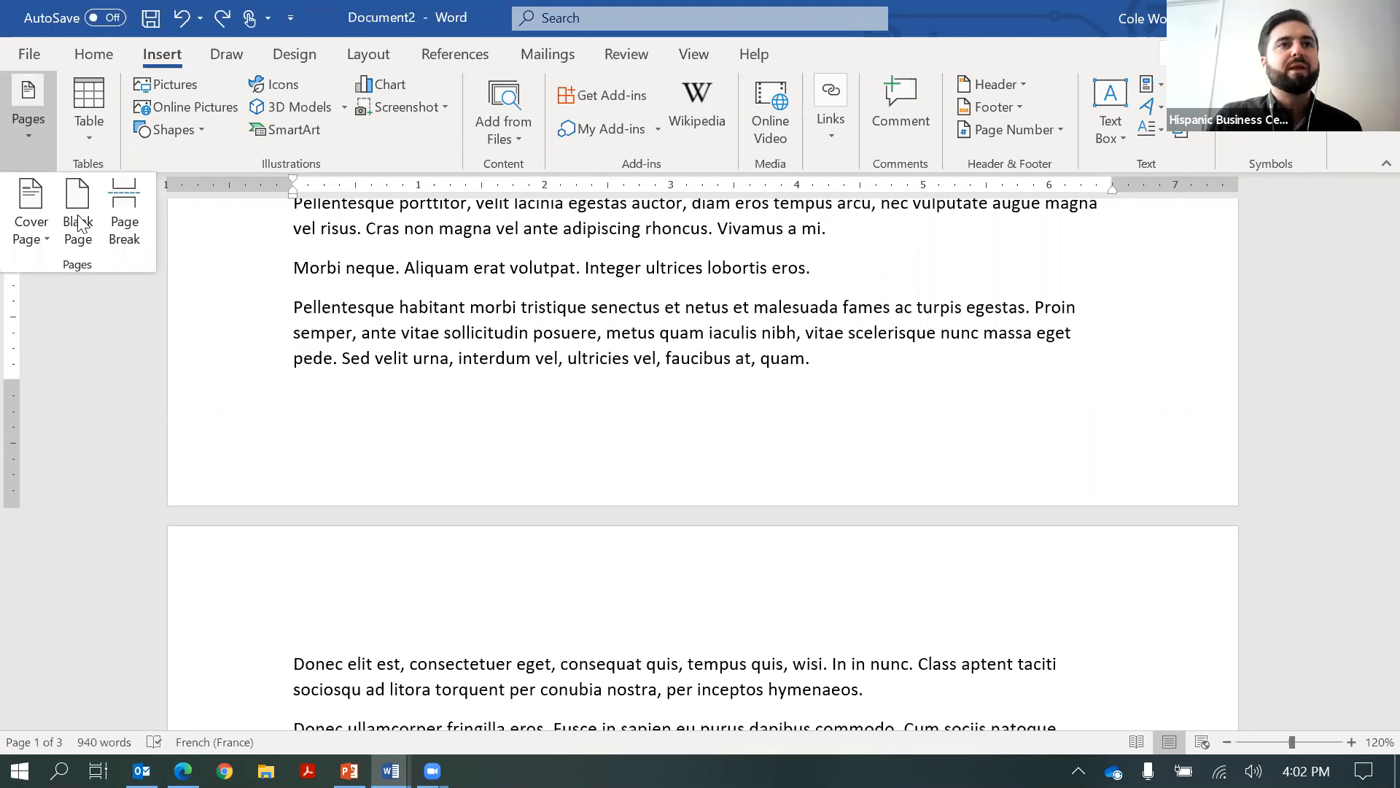
left_click(125, 225)
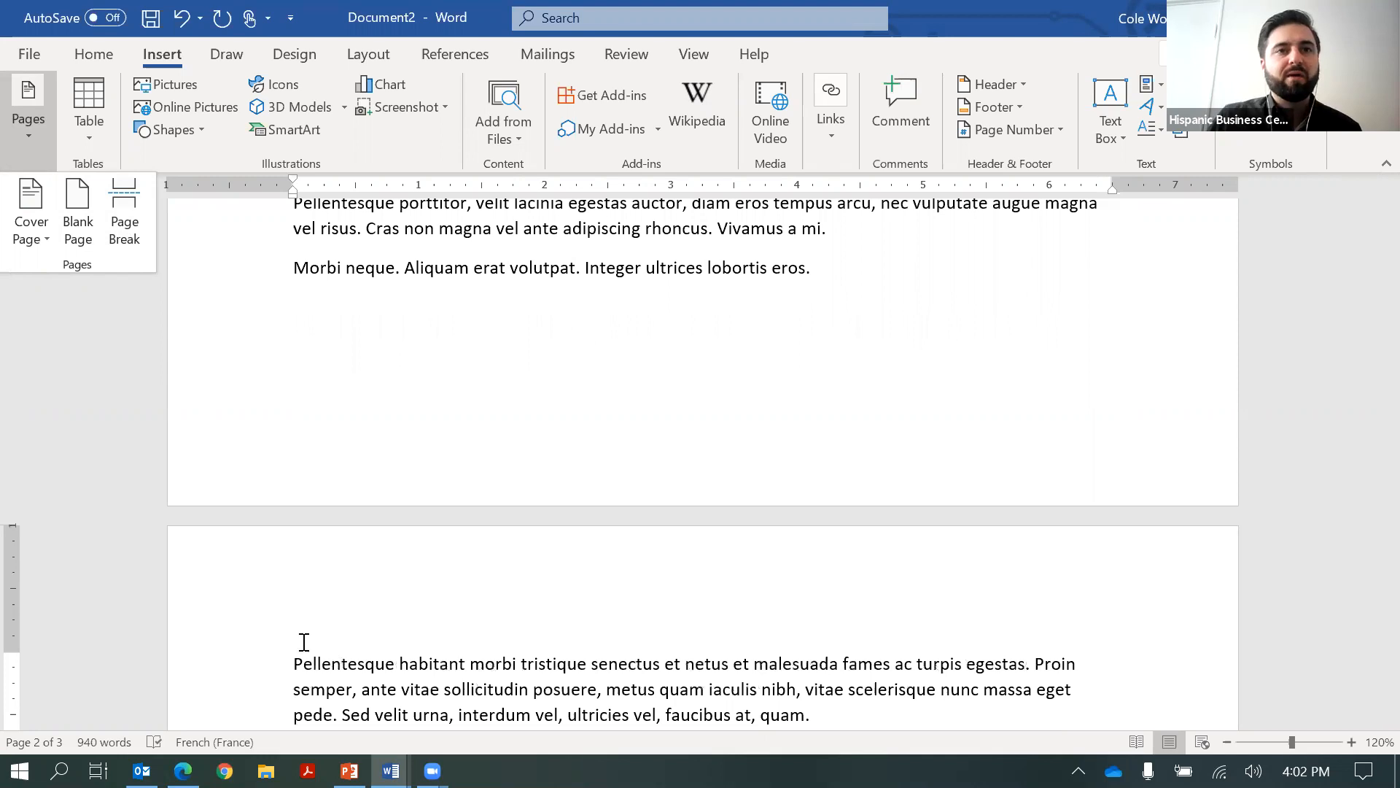
Select the paragraph after the page break, then the last two paragraphs before it, and open the formatting and paste options for that selection
left_click(339, 622)
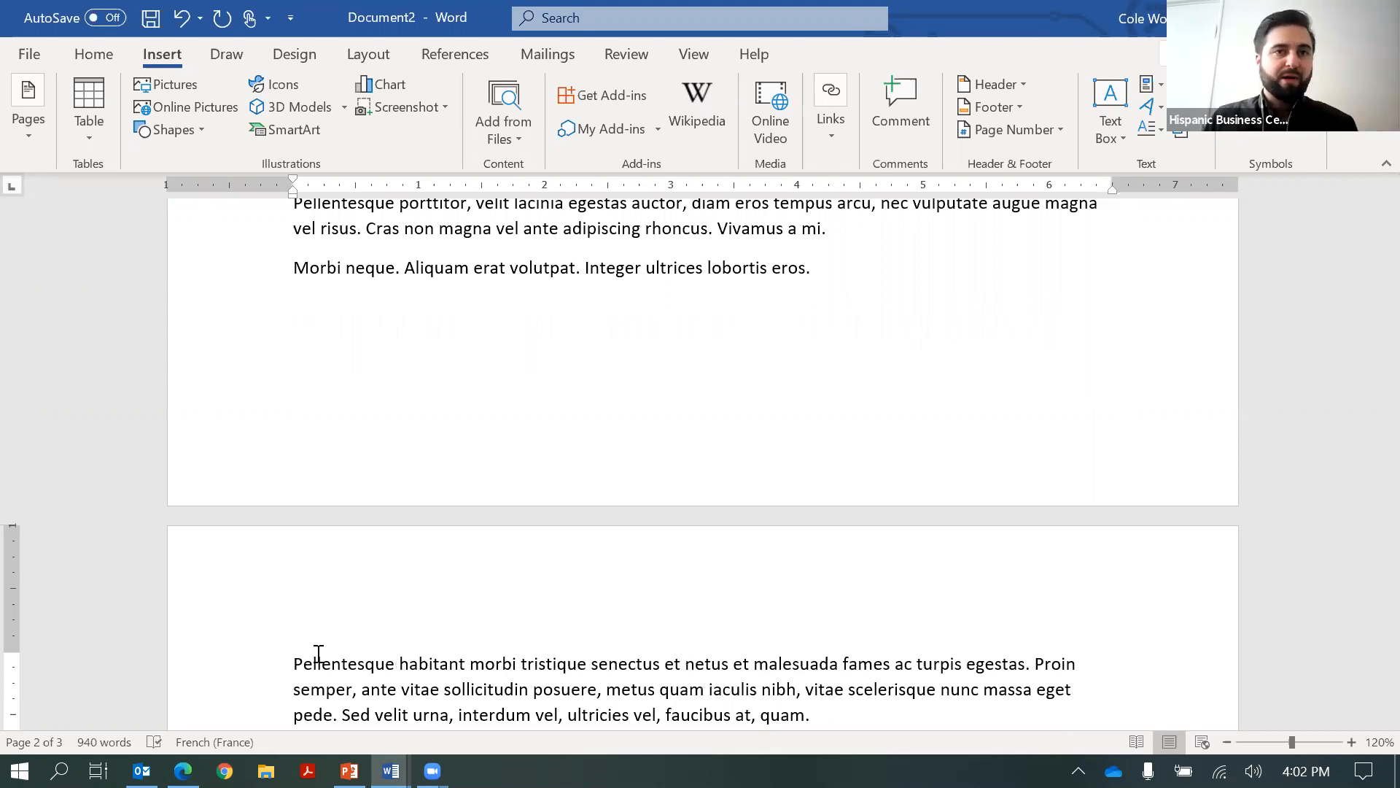
double_click(282, 636)
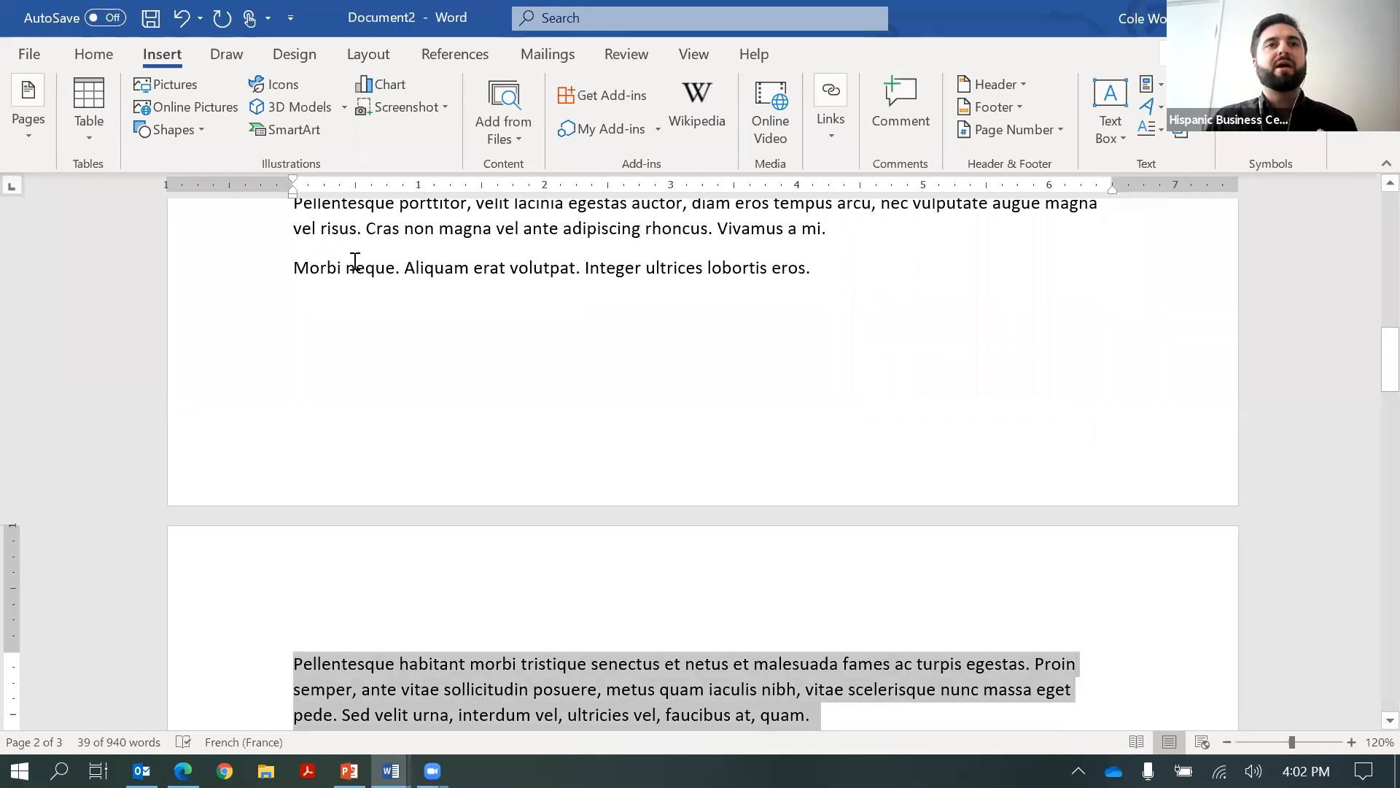
left_click(411, 341)
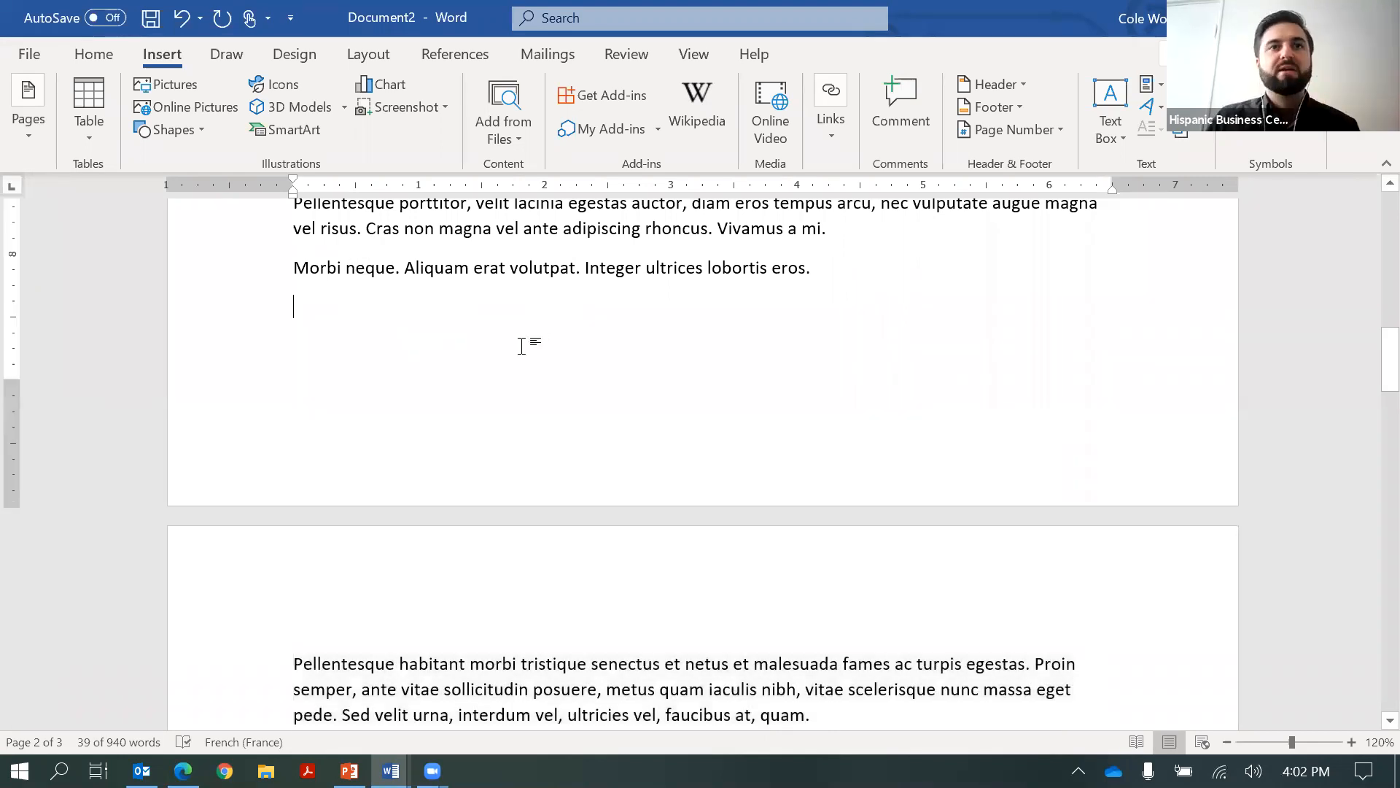
scroll(691, 363, "up", 1)
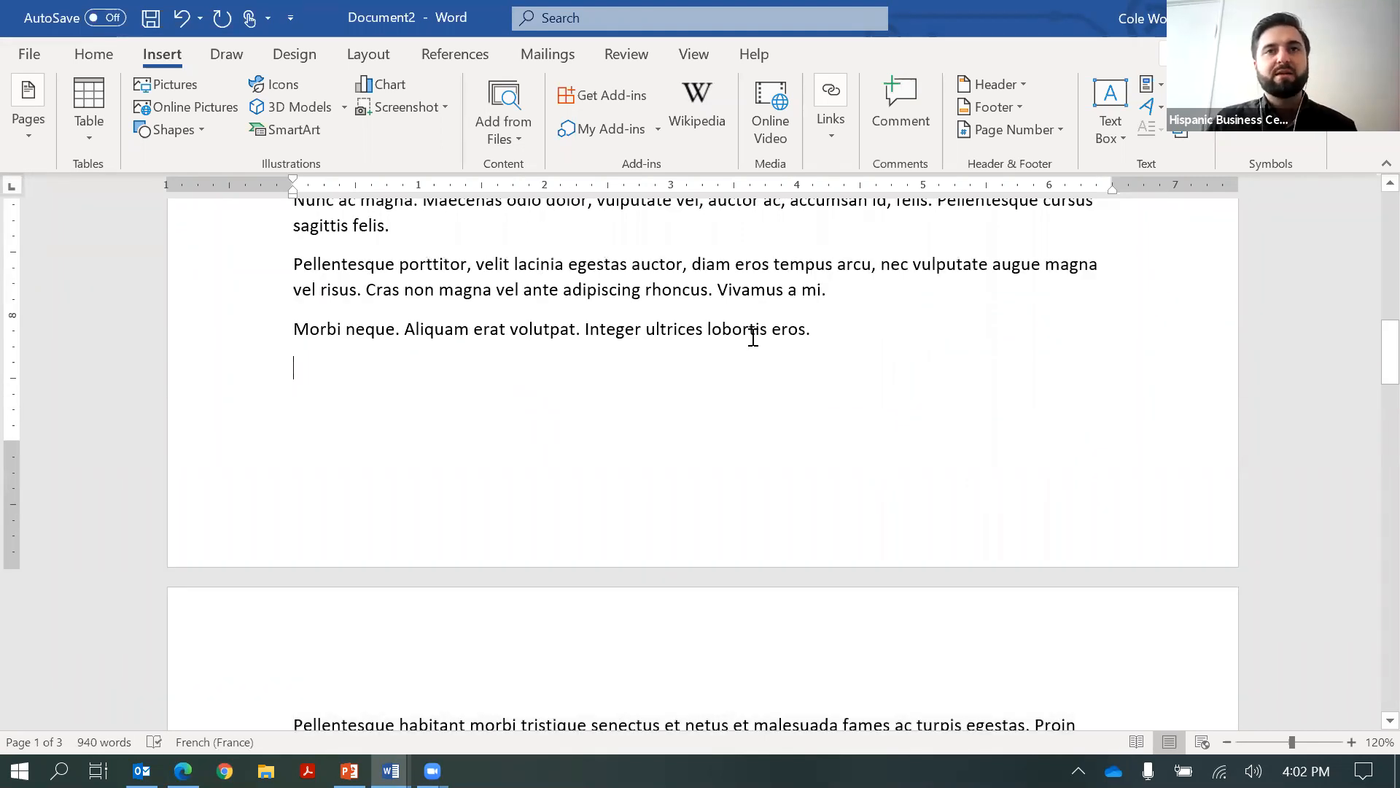
left_click(368, 297, "shift")
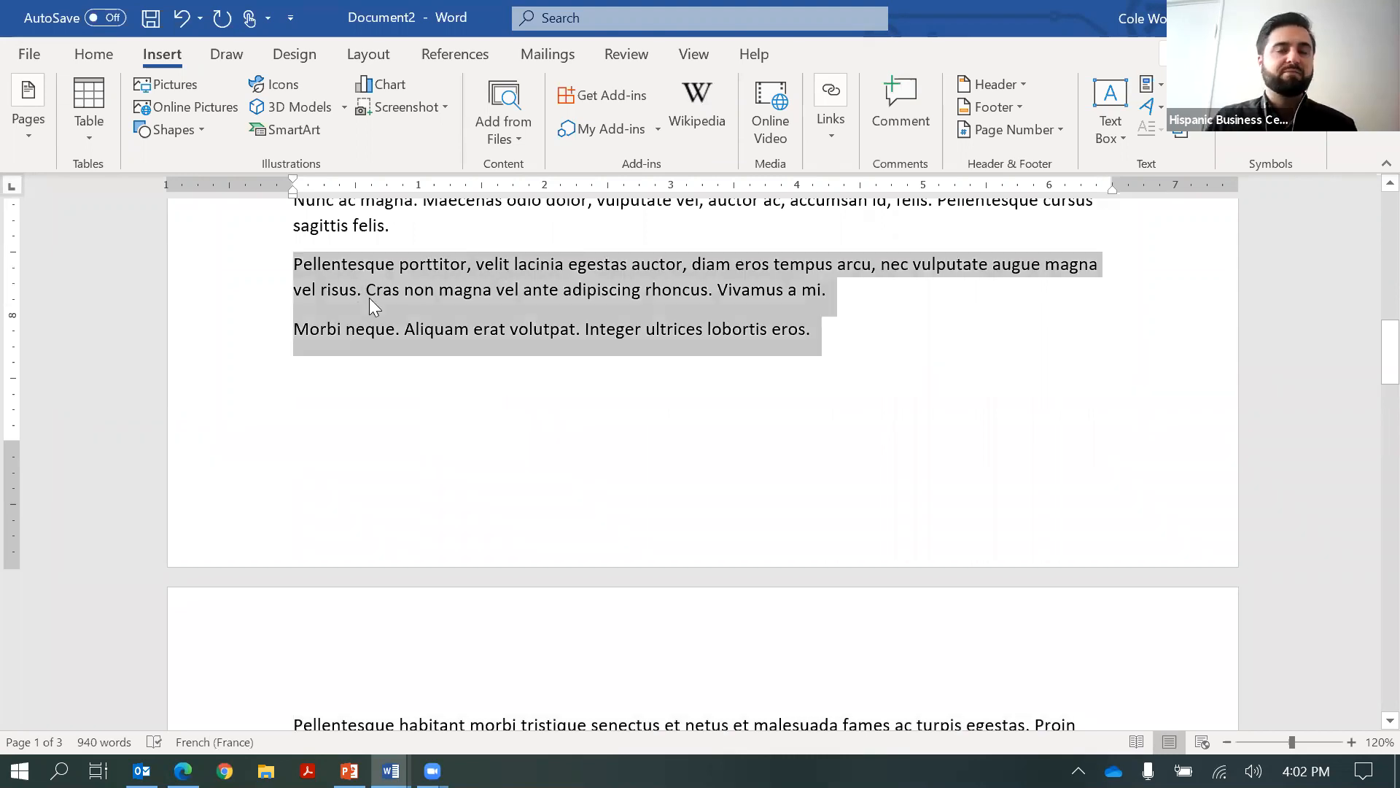
right_click(369, 298)
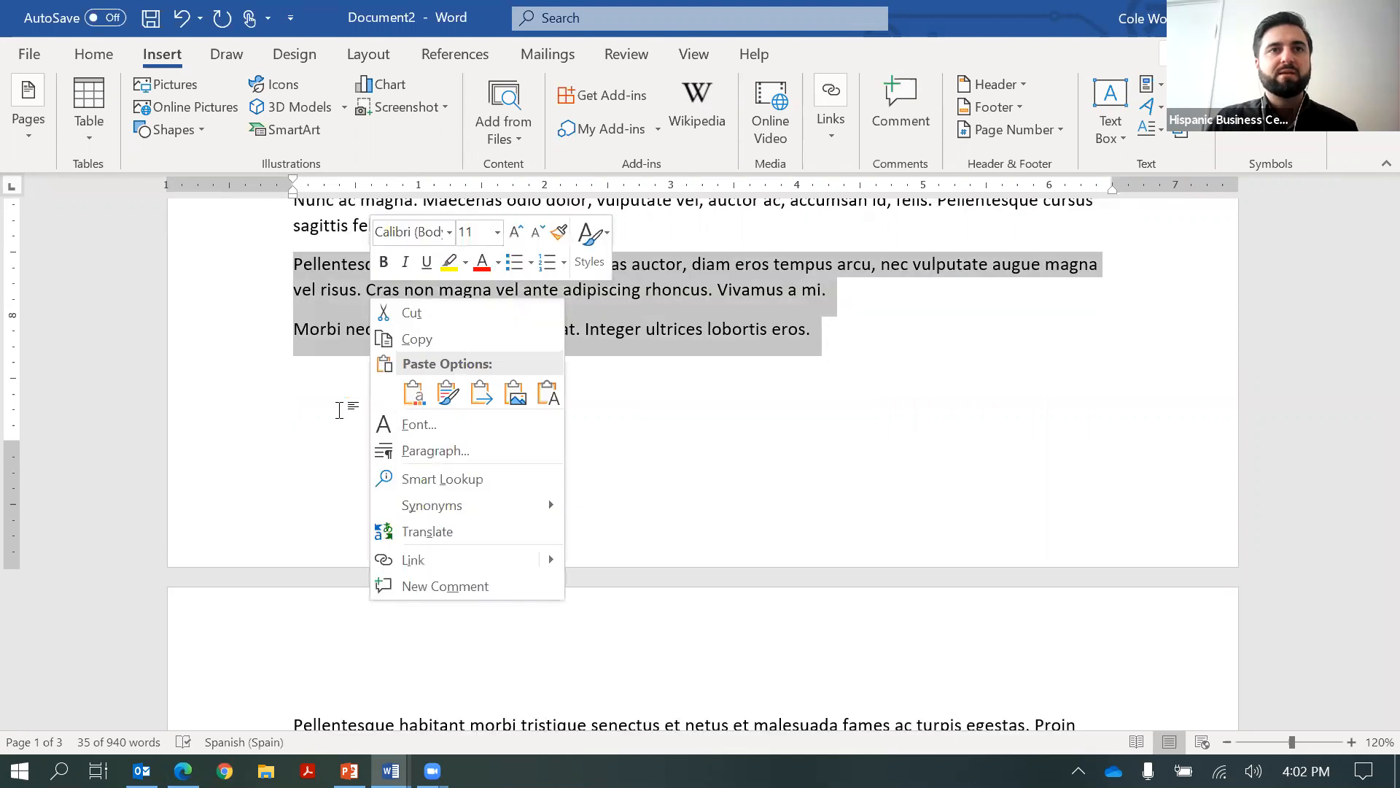
Generate five paragraphs of placeholder text with =lorem(5) on the empty line below the "Morbi neque" paragraph
left_click(357, 374)
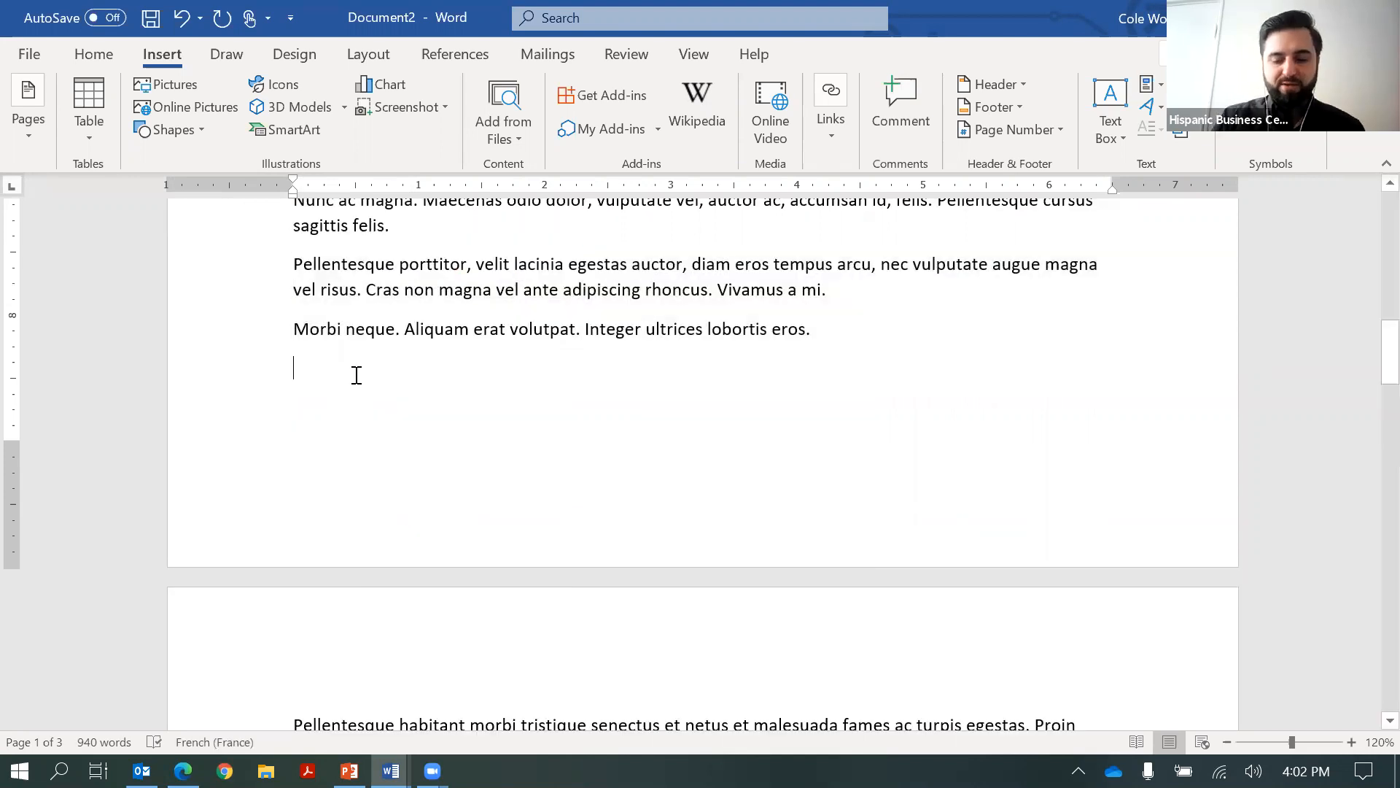
type("=")
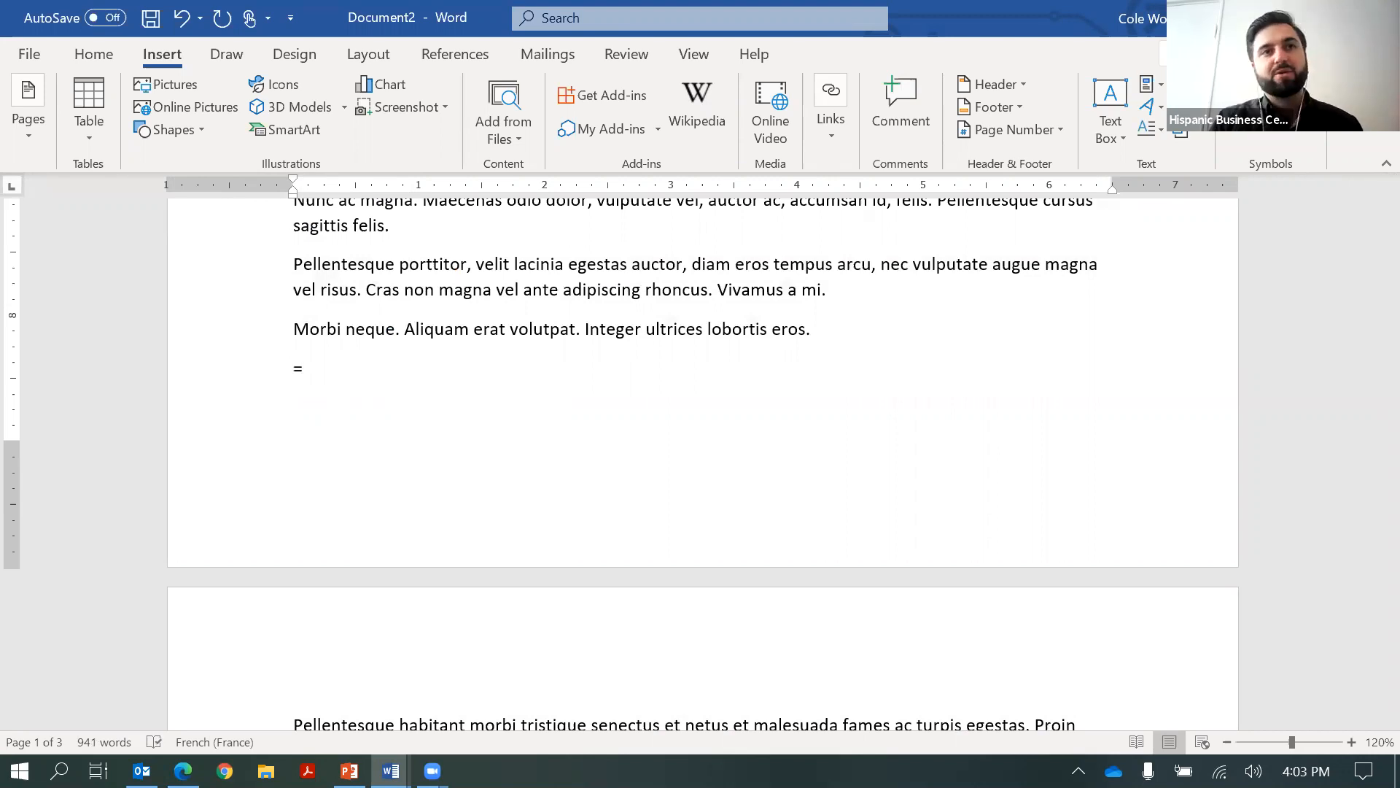
type("lorum")
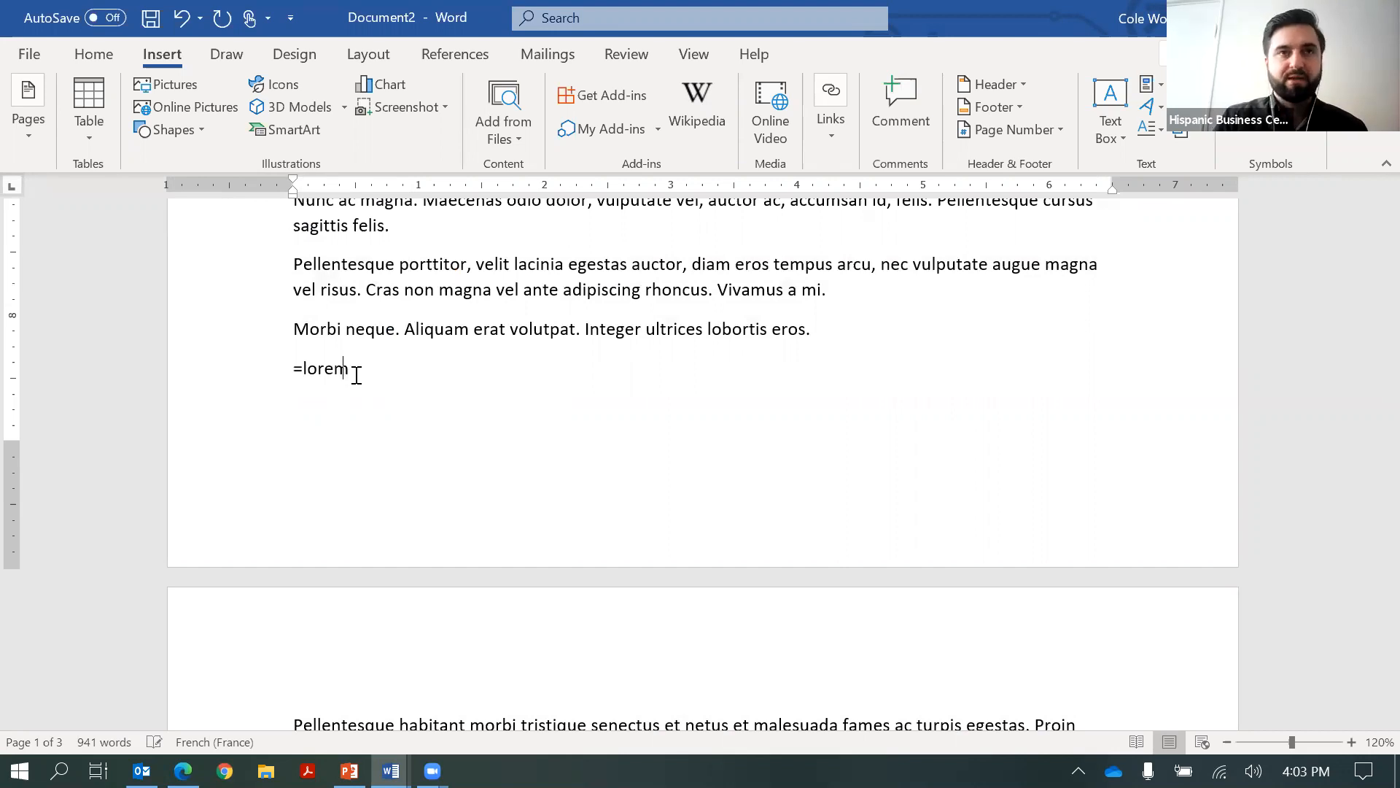
type("(5)")
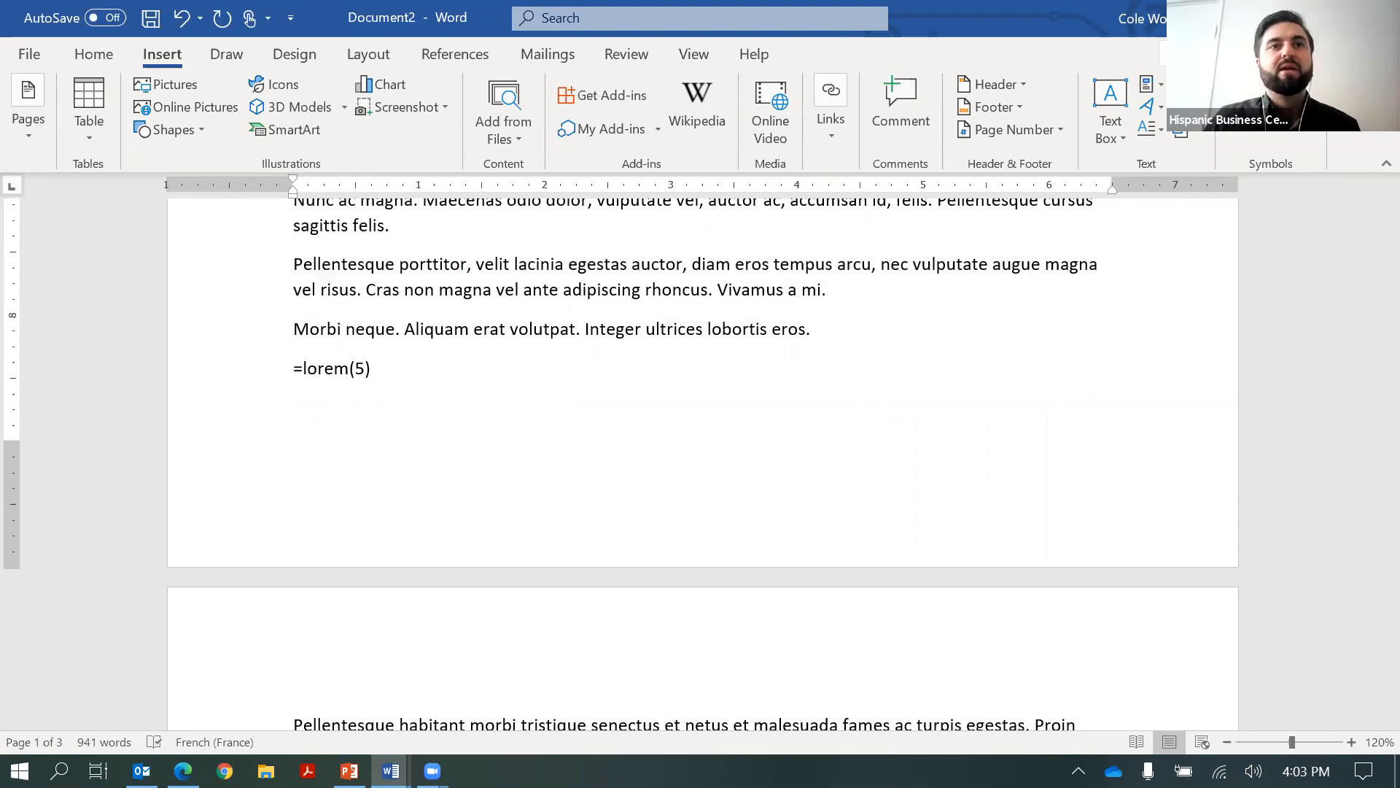
key("Return")
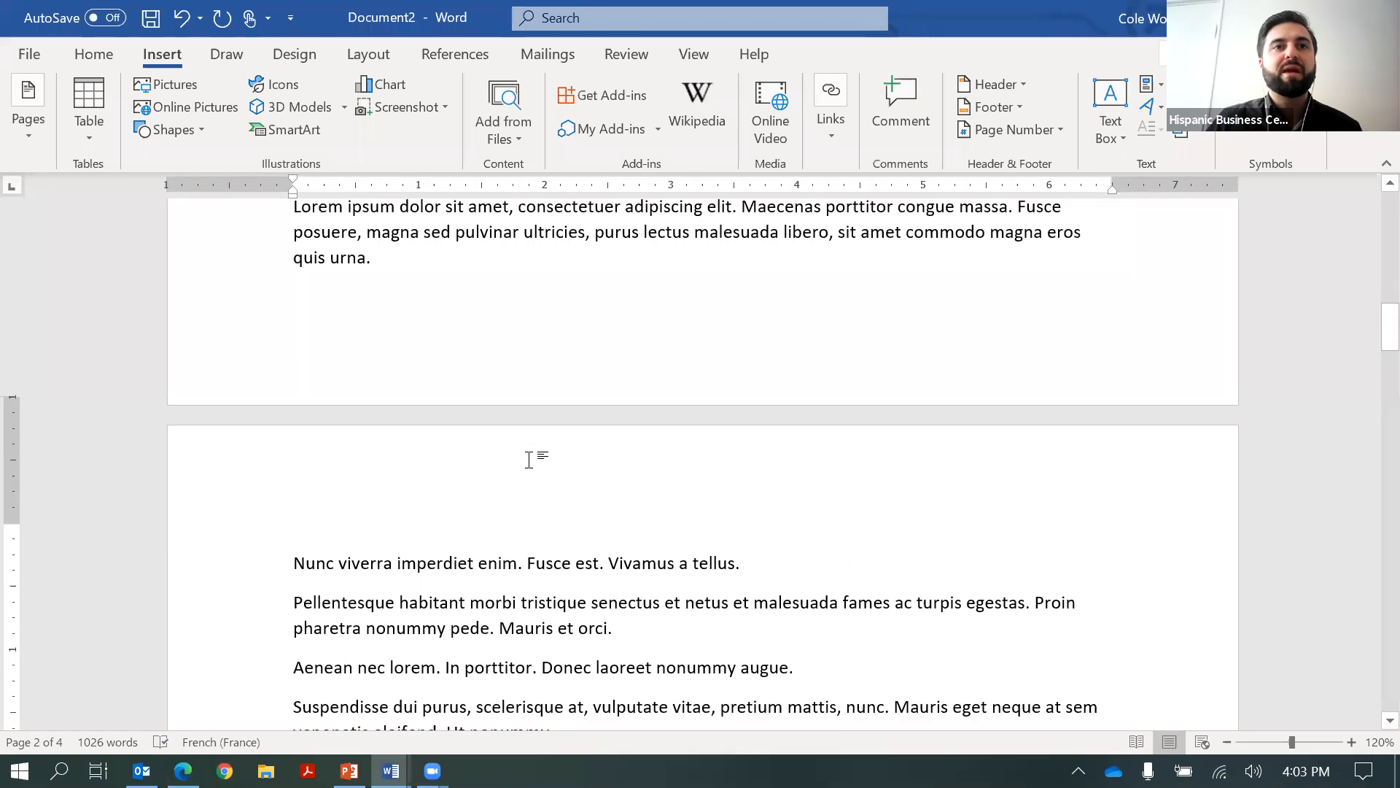
Zoom out to 95% and examine how the added text and the page break are laid out across the pages
scroll(529, 460, "down", 10)
scroll(529, 460, "down", 3)
left_click_drag(1291, 740, 1249, 728)
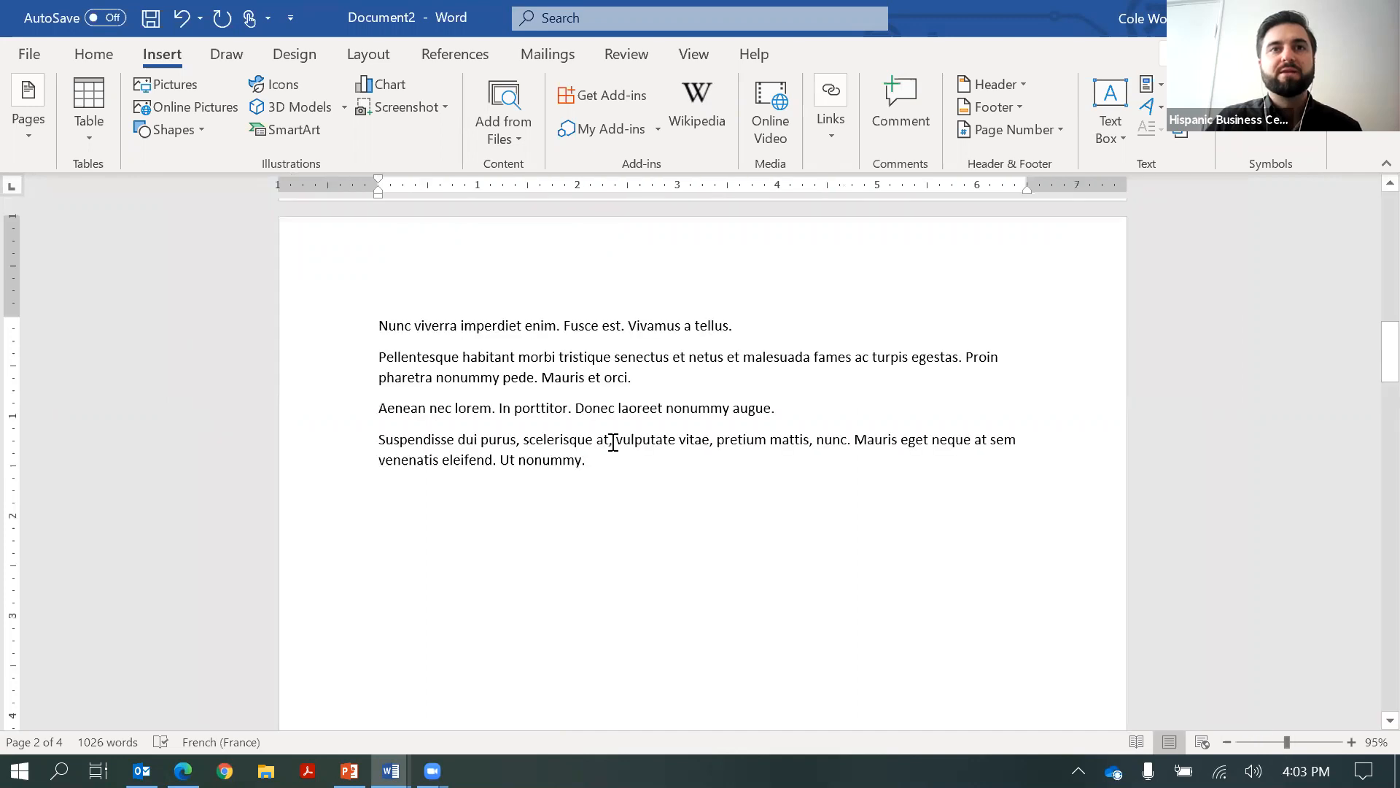
scroll(614, 447, "down", 3)
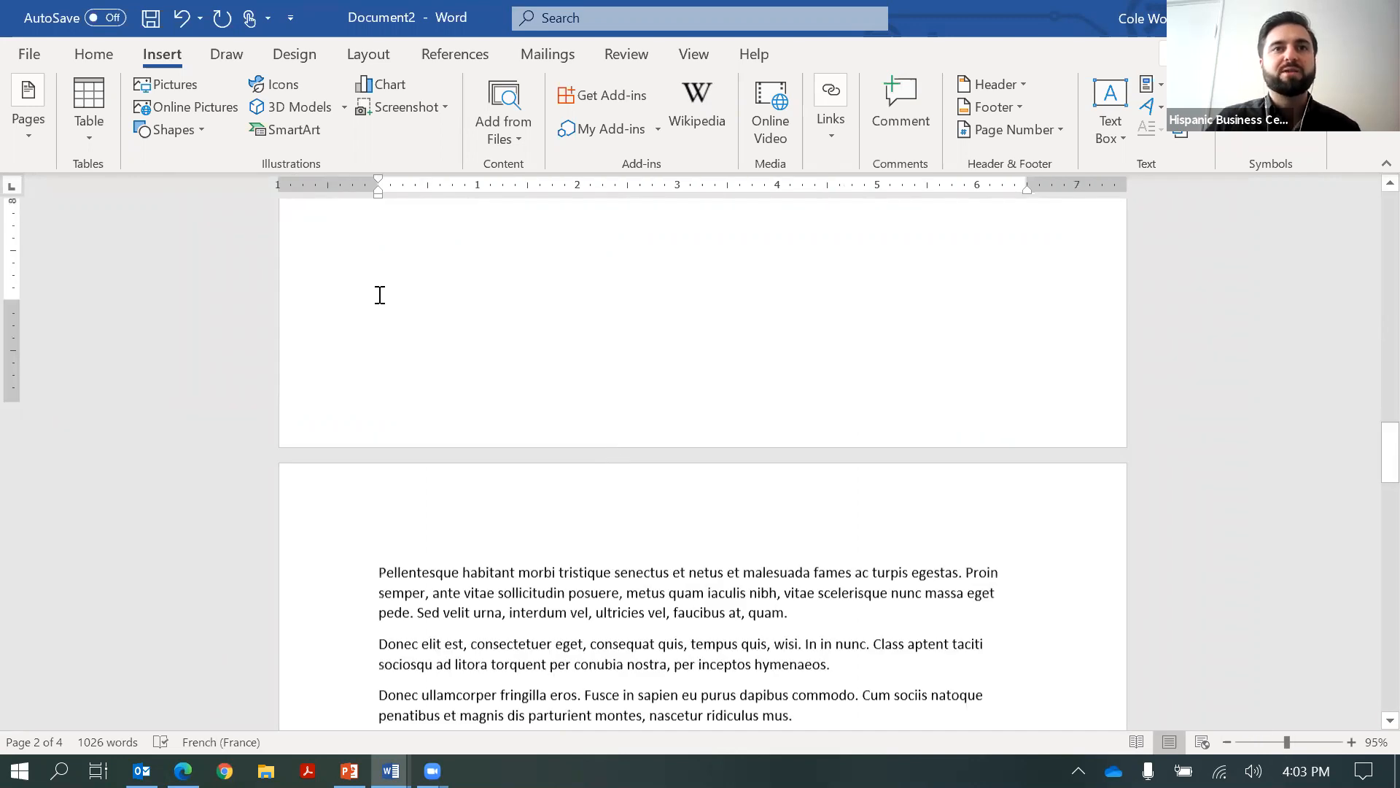
scroll(377, 285, "down", 3)
scroll(374, 242, "down", 3)
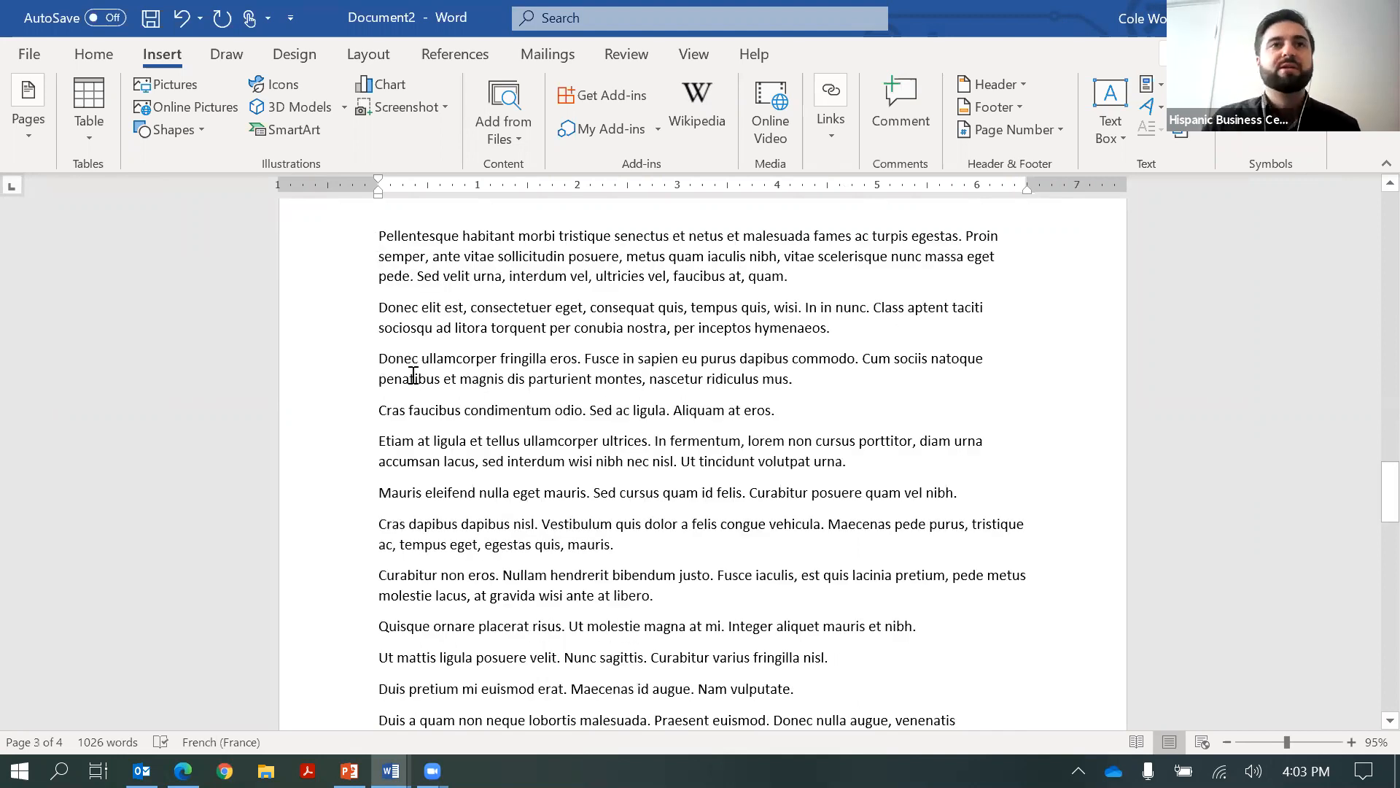
scroll(413, 379, "up", 10)
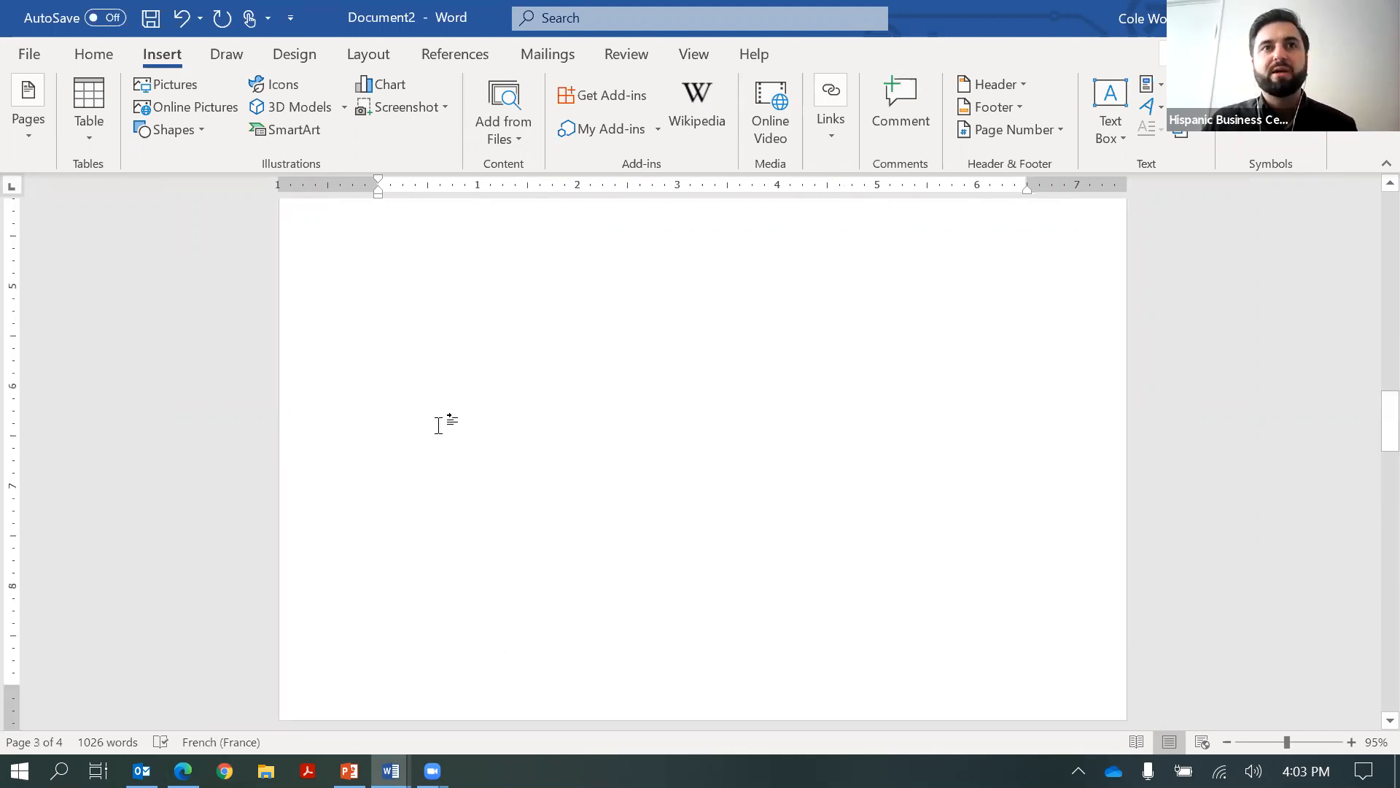
scroll(436, 431, "up", 5)
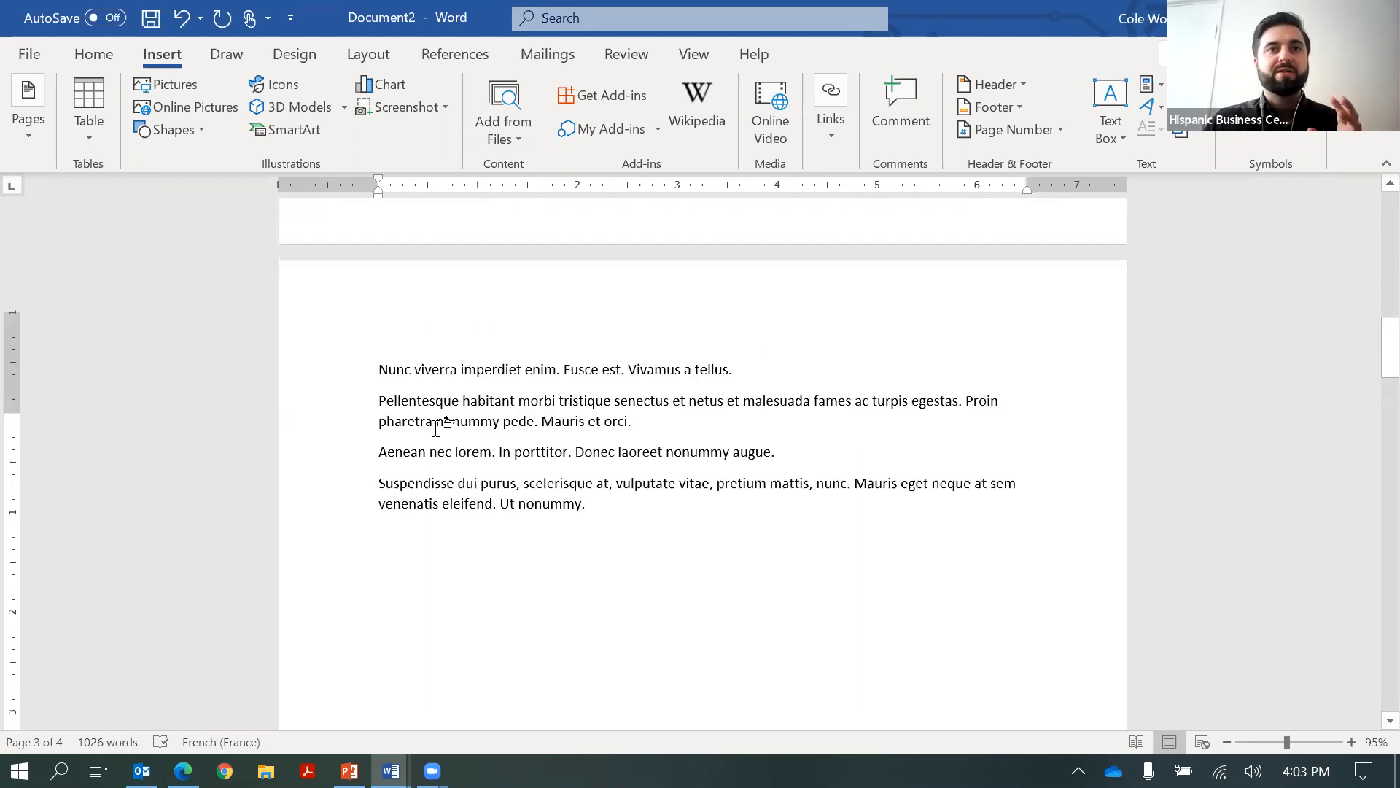
scroll(625, 437, "up", 4)
scroll(622, 438, "down", 8)
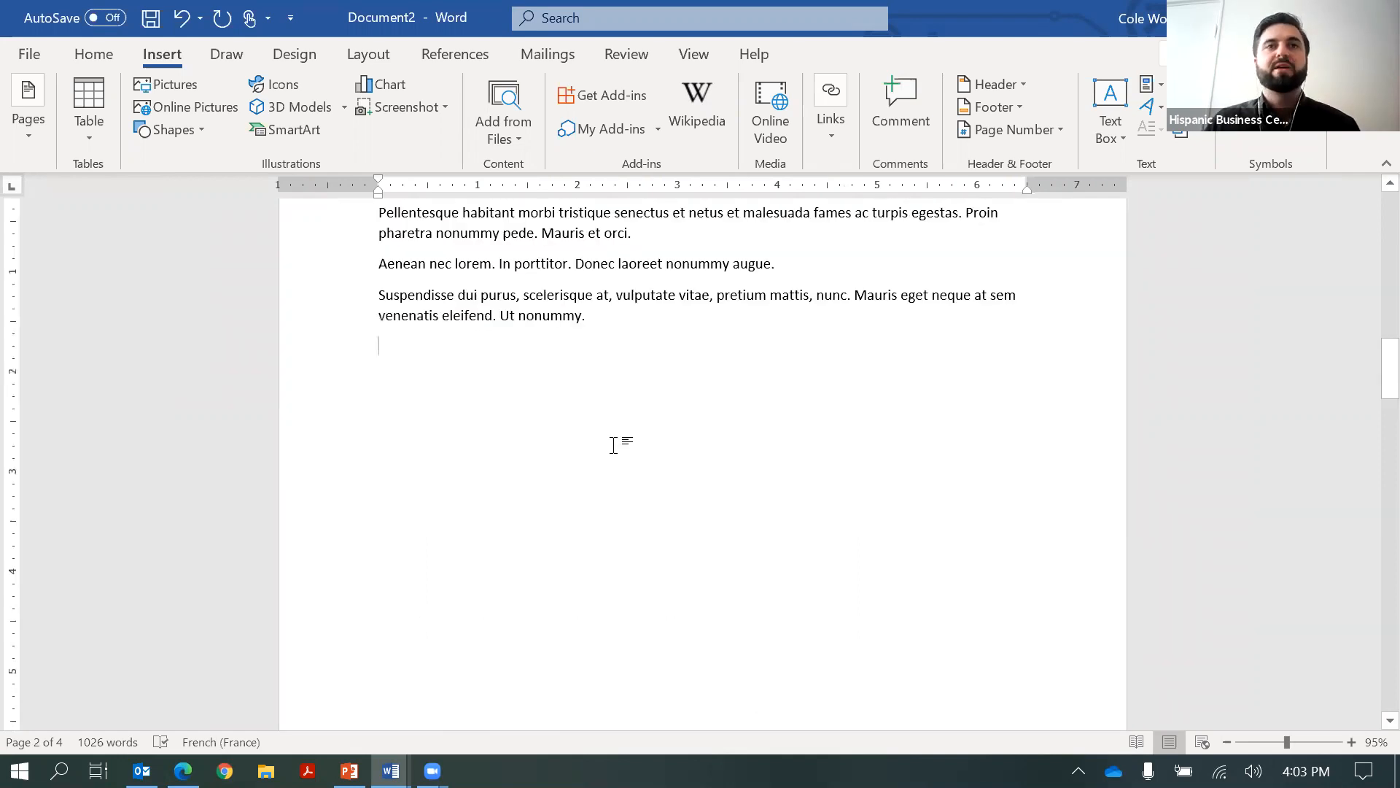
scroll(611, 448, "down", 6)
scroll(610, 445, "down", 12)
Return to the start of the document and set the zoom to Page width
left_click_drag(1367, 434, 1391, 230)
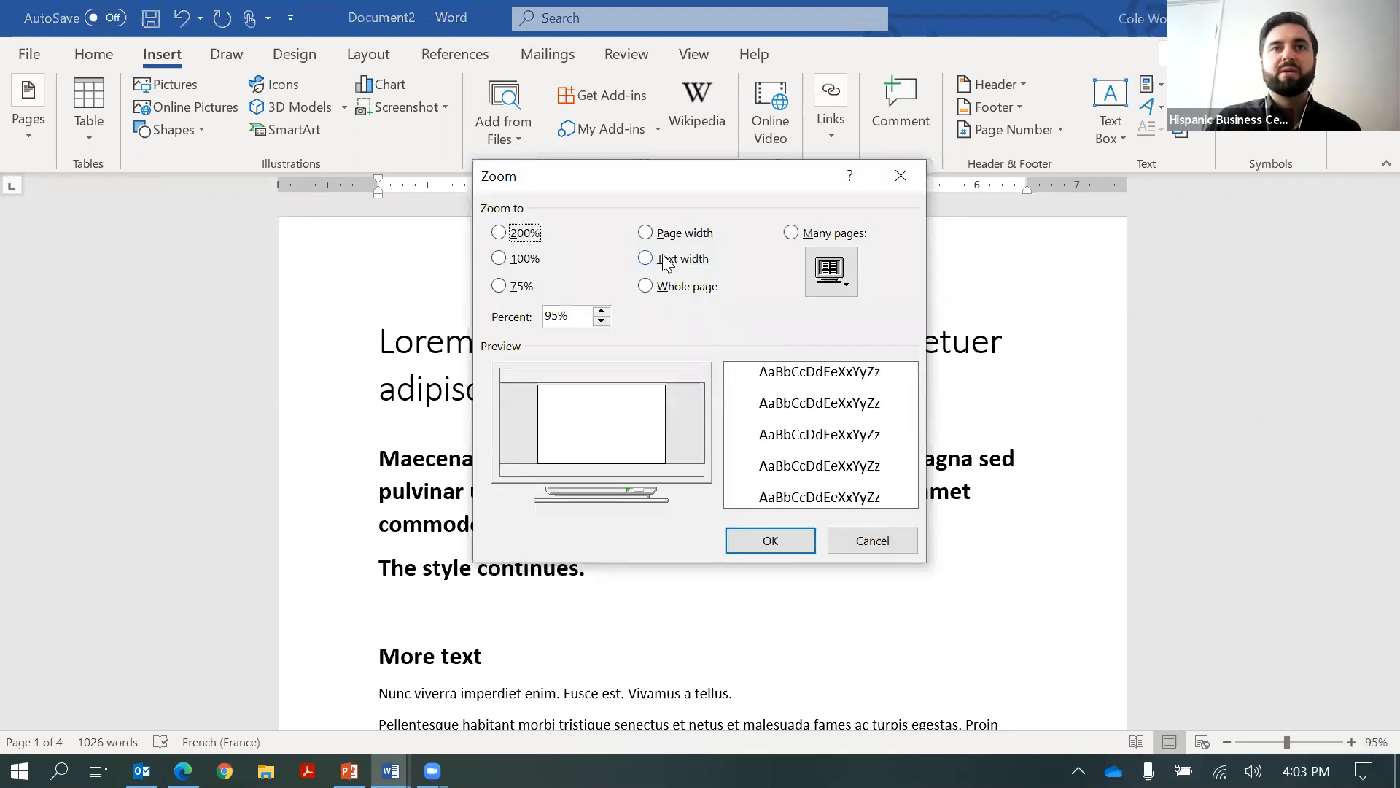
left_click(678, 234)
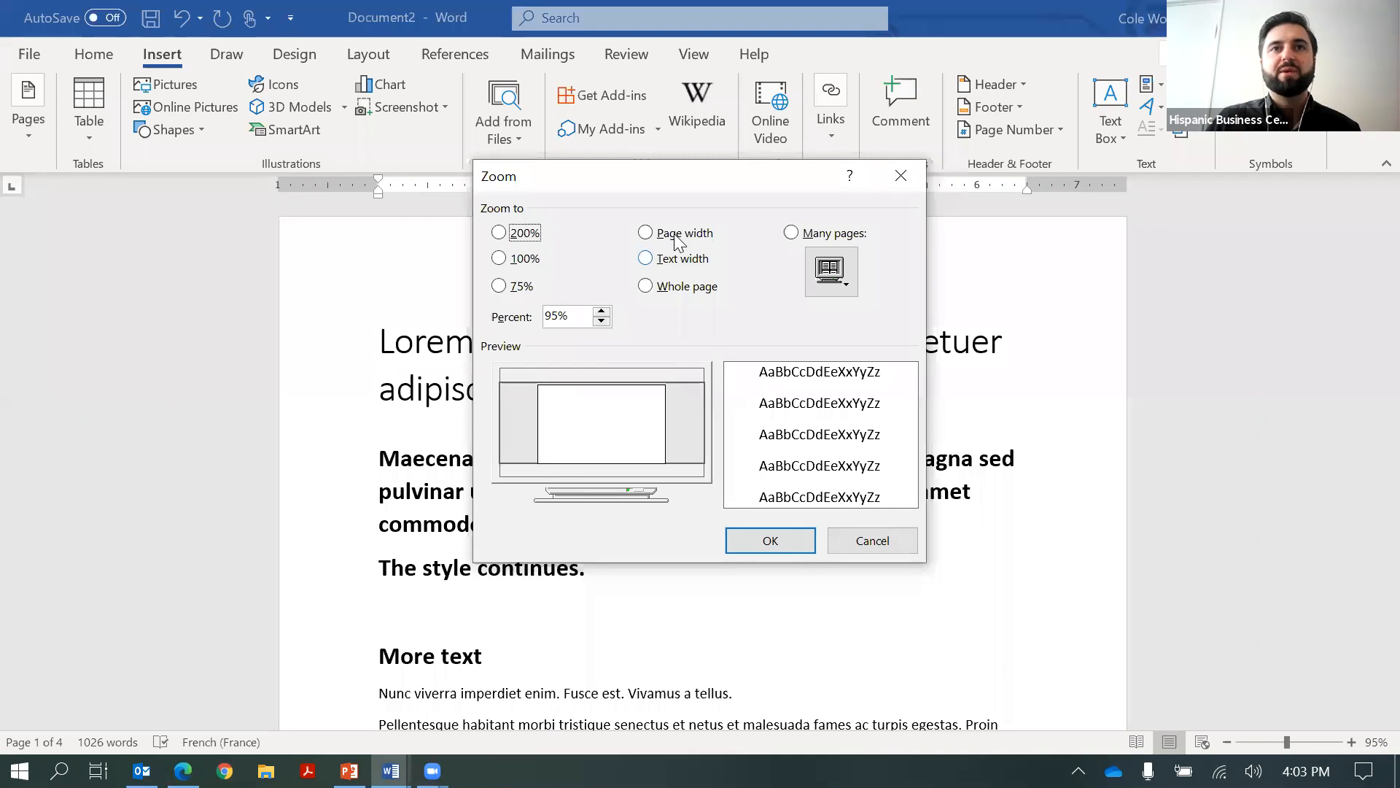
left_click(772, 540)
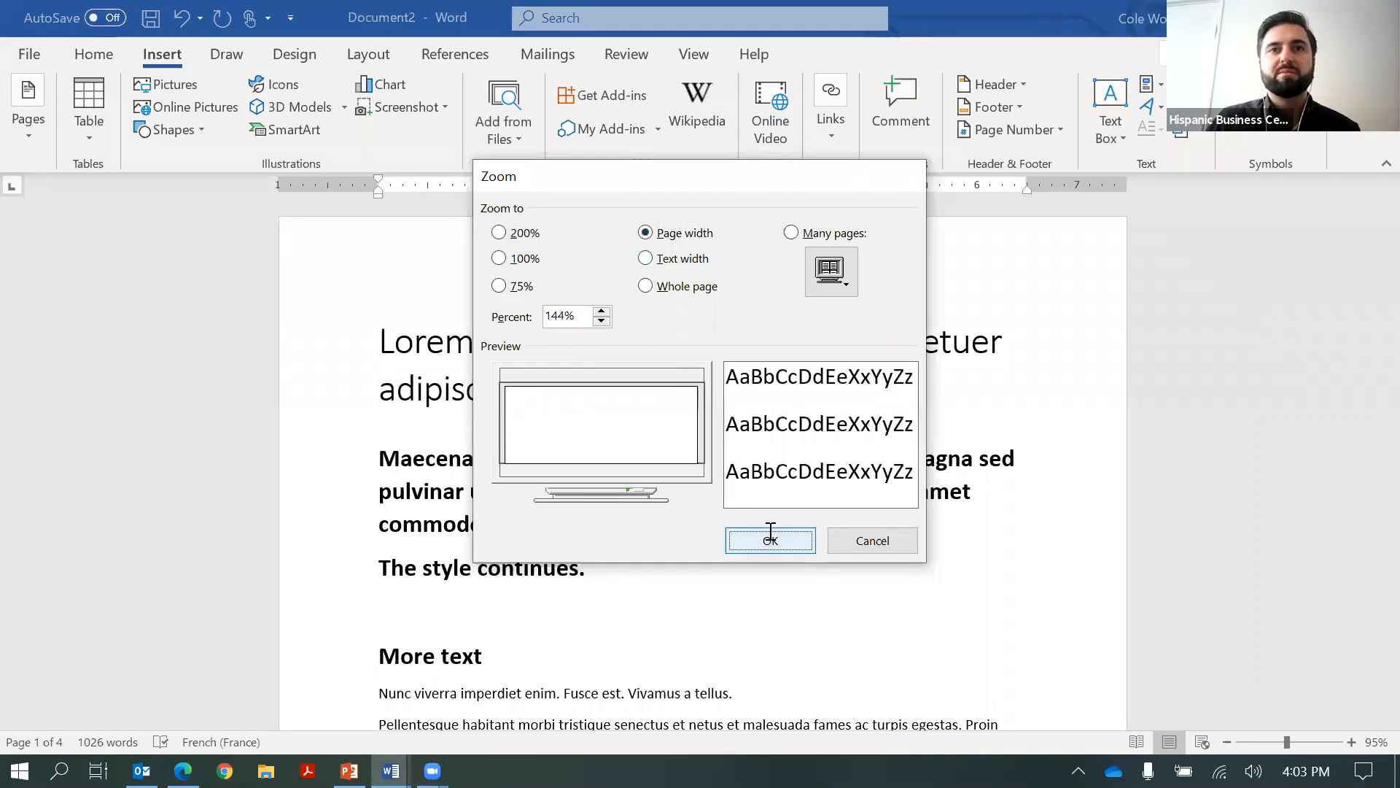
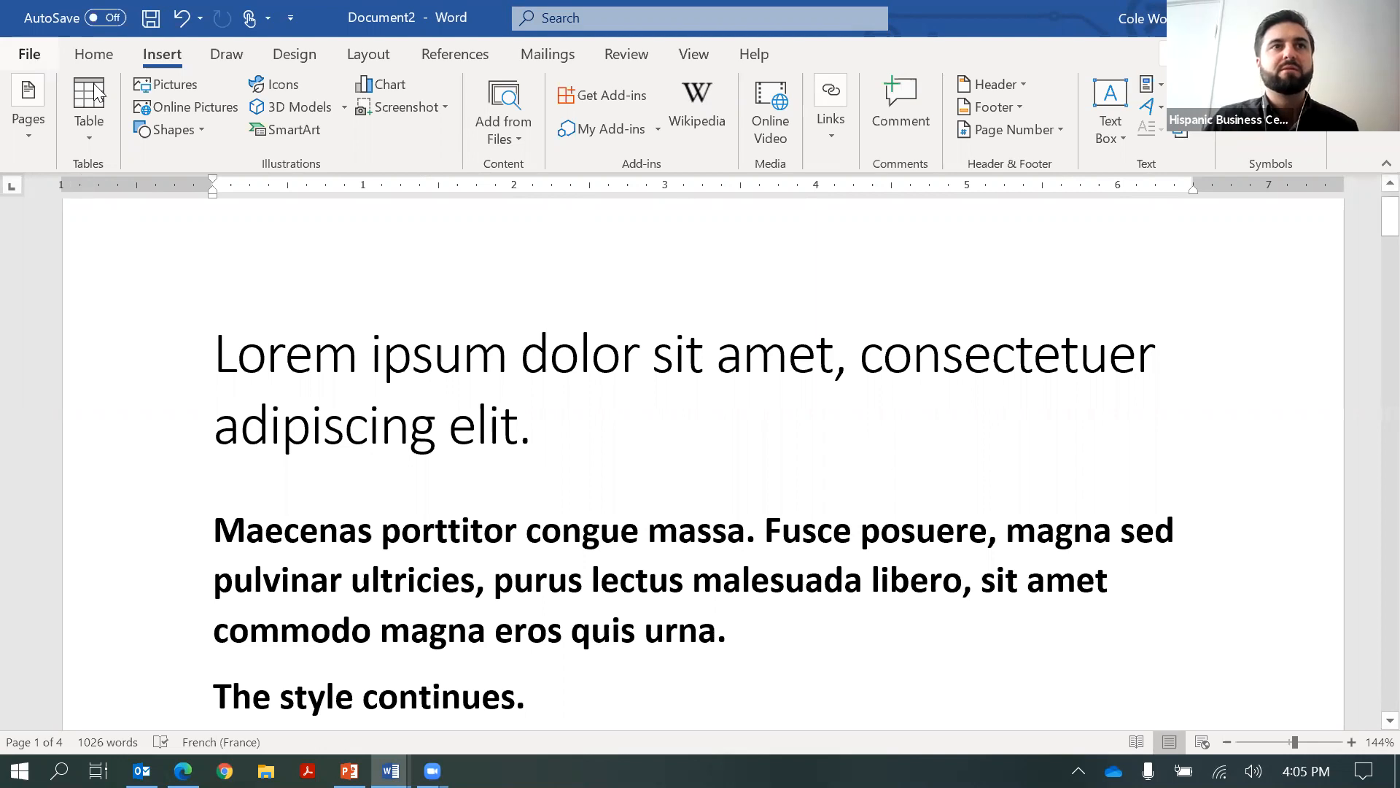
Create a new document from the Blank document template
left_click(29, 59)
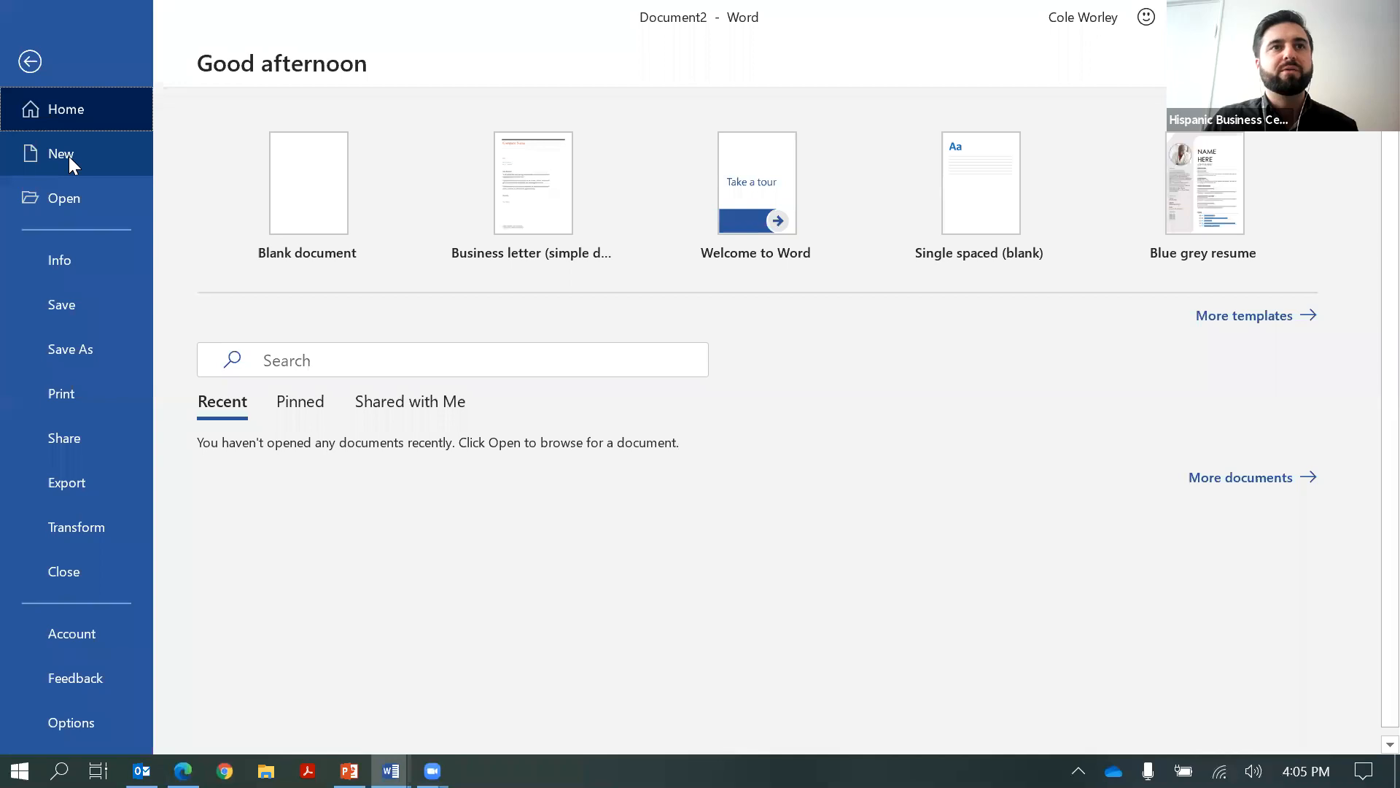
left_click(69, 156)
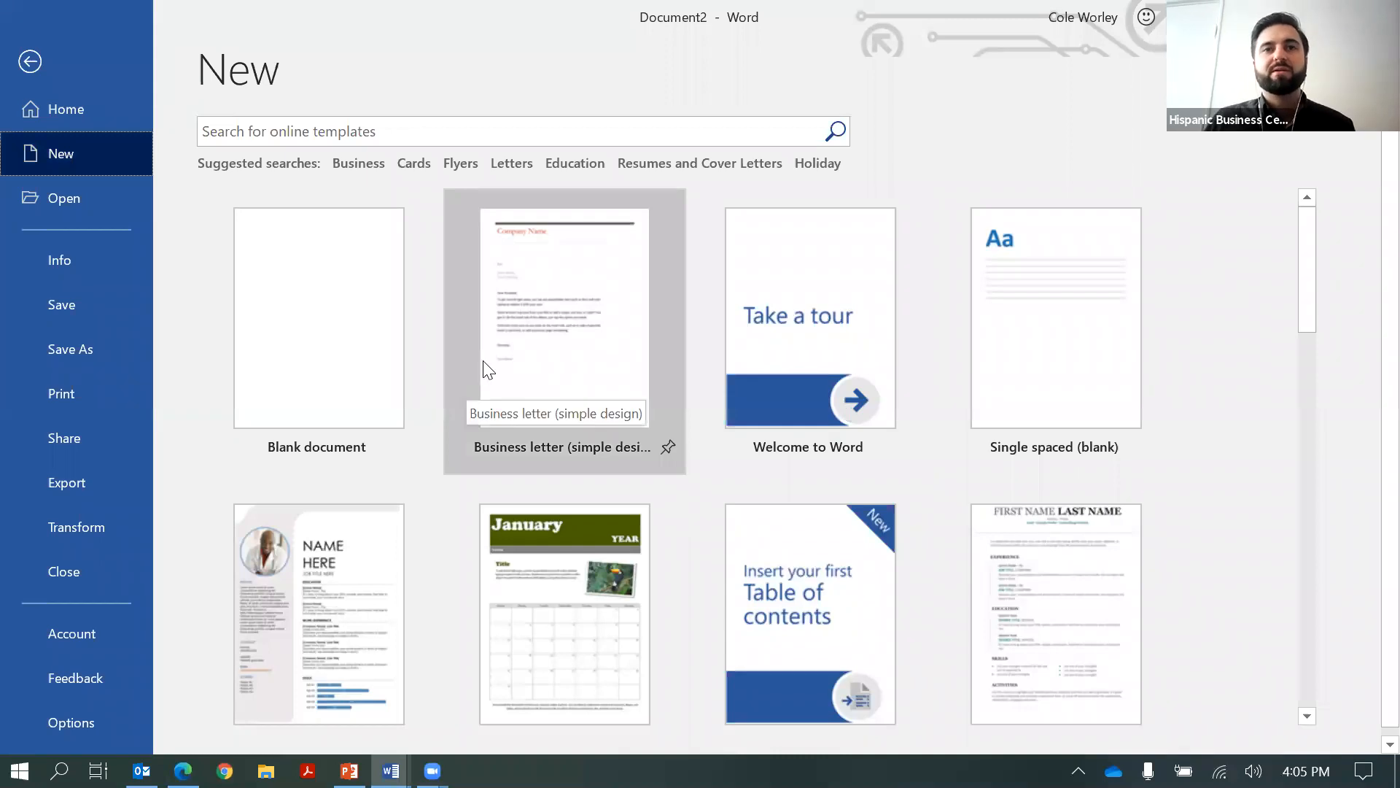
left_click(348, 356)
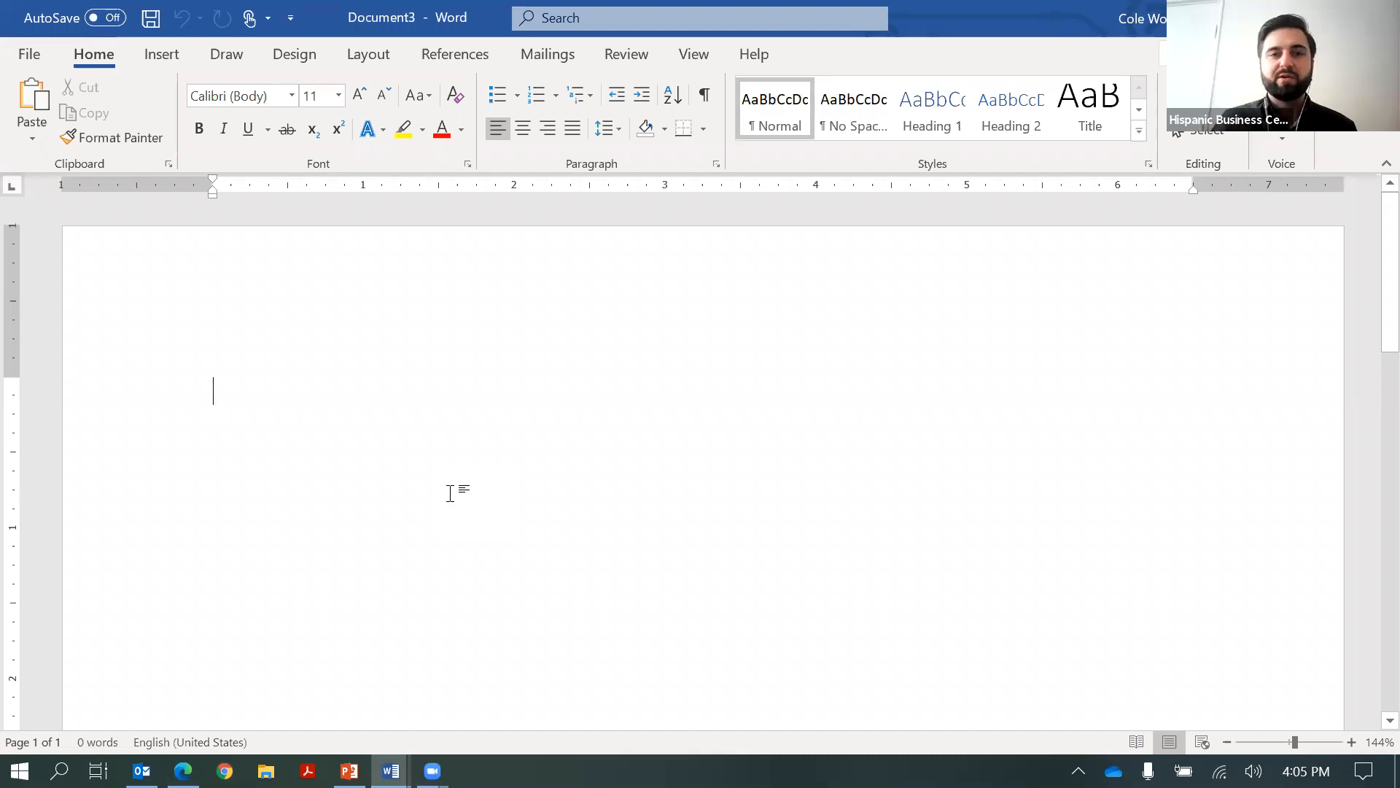
Paste the copied business letter text into the blank document with the Keep Text Only option
right_click(209, 393)
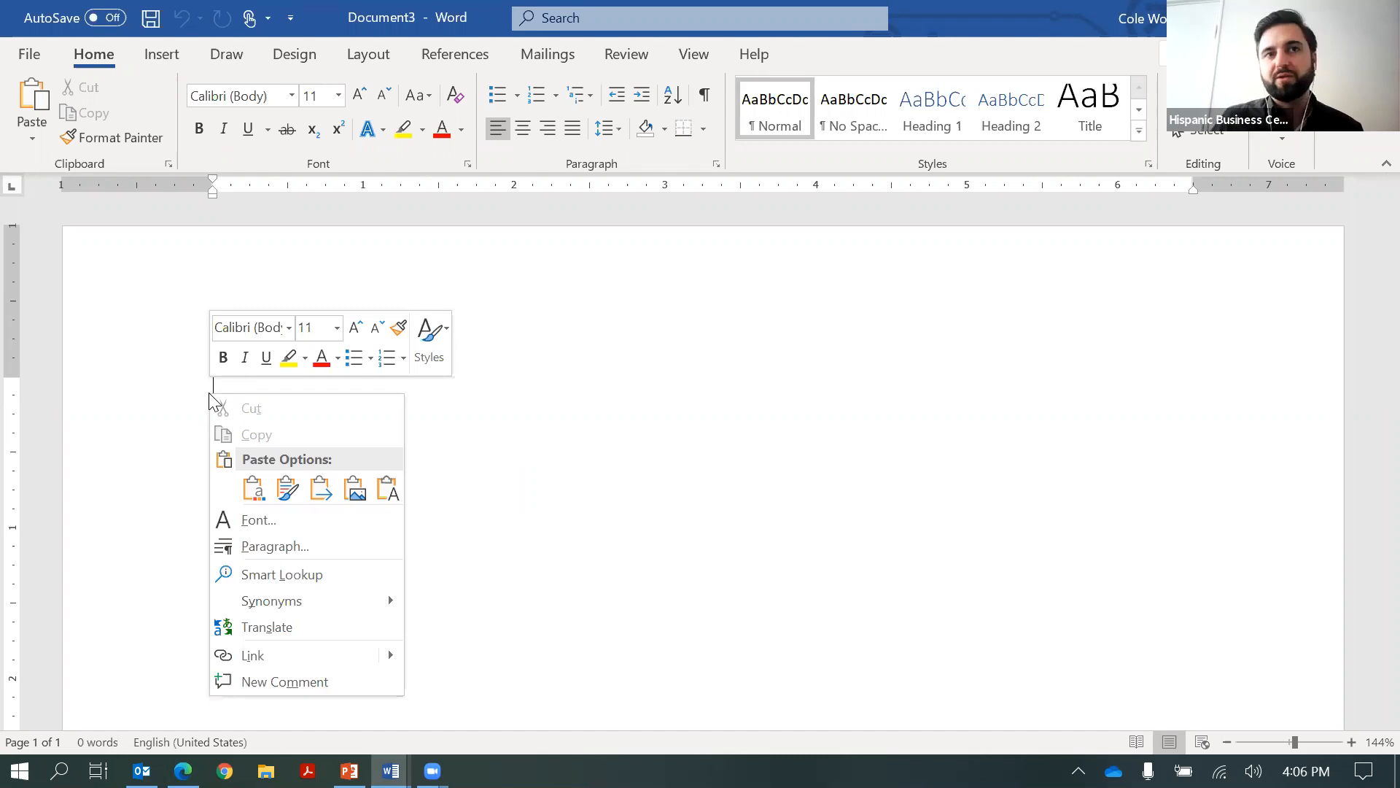
left_click(256, 492)
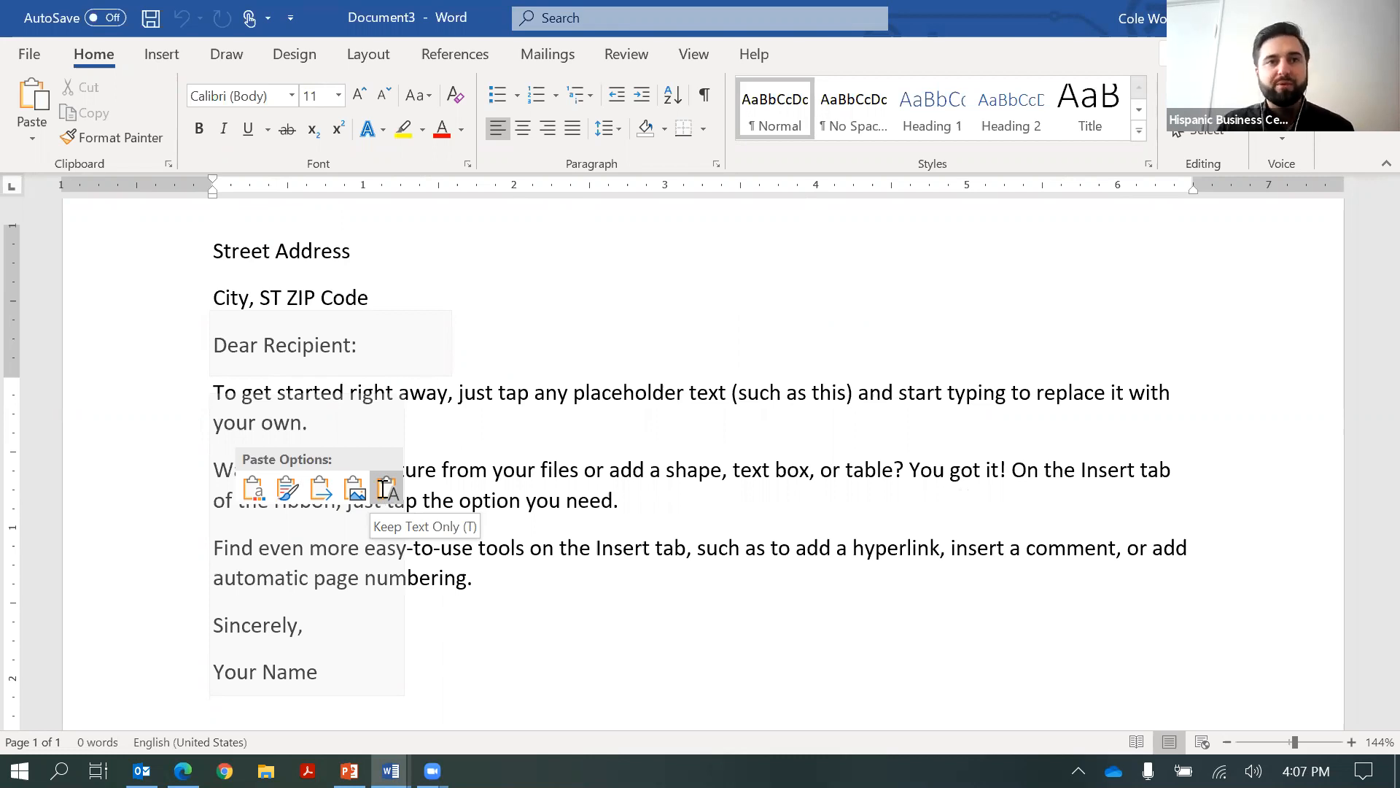
left_click(385, 487)
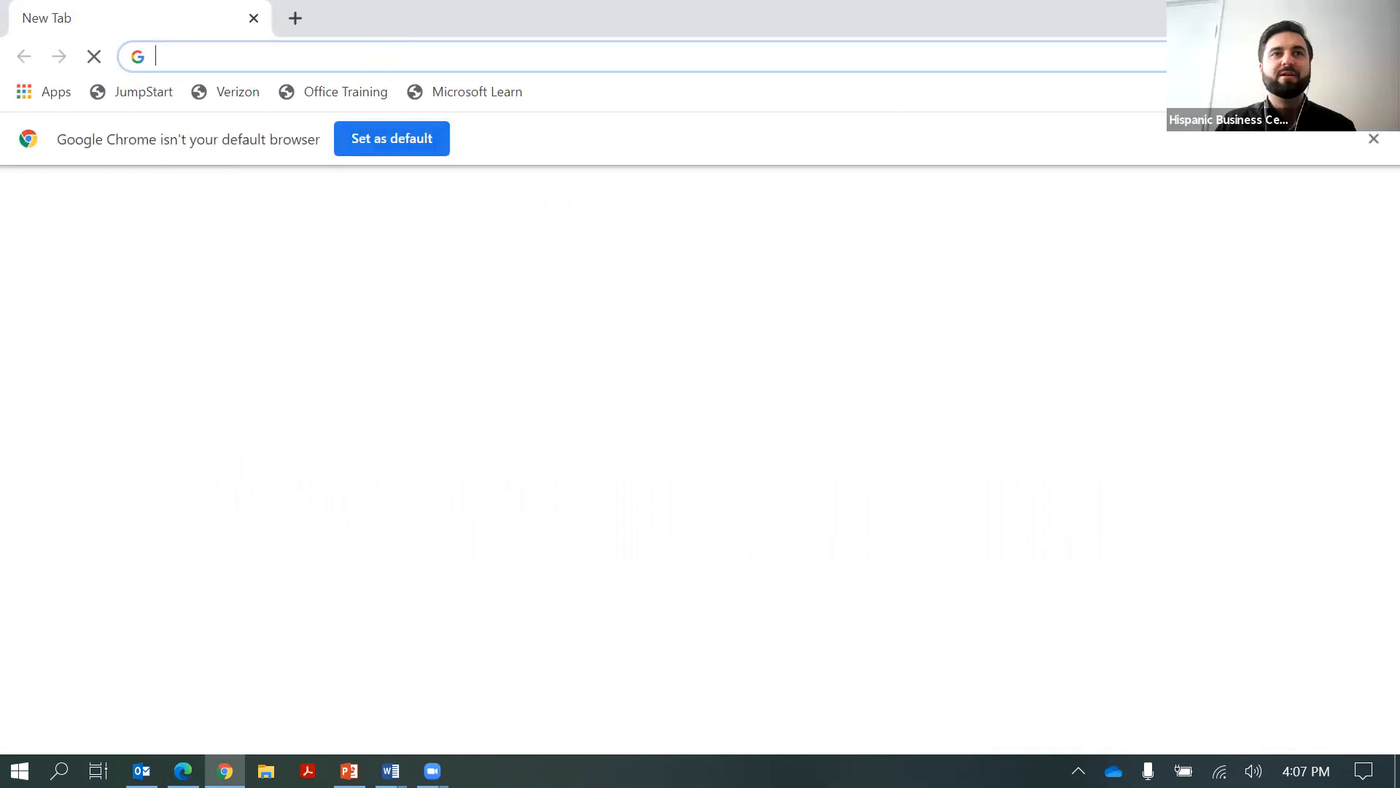
Switch to the Zoom page in Edge, select the Zoom Phone heading, subheading and description, and open the options for the selection
key("alt+Tab")
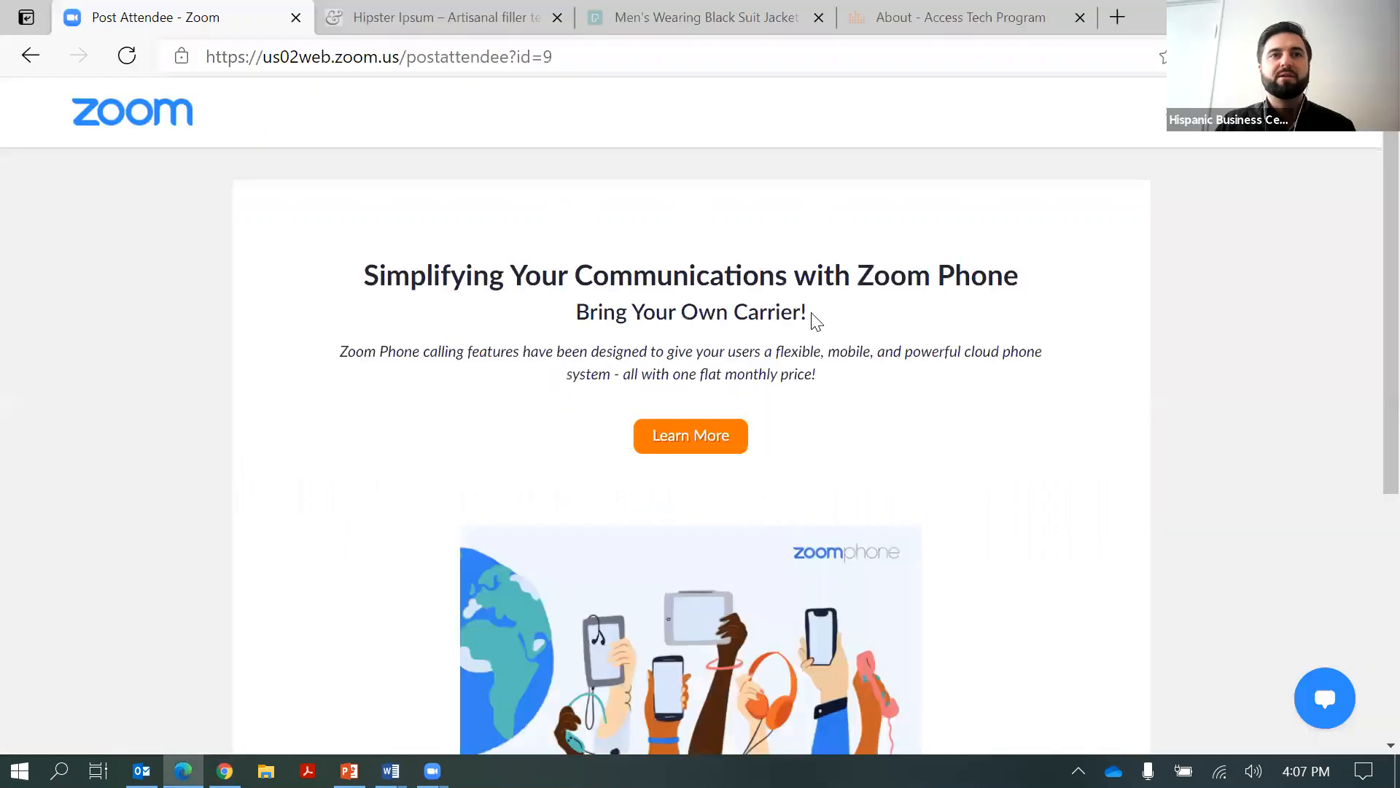
left_click_drag(866, 400, 357, 243)
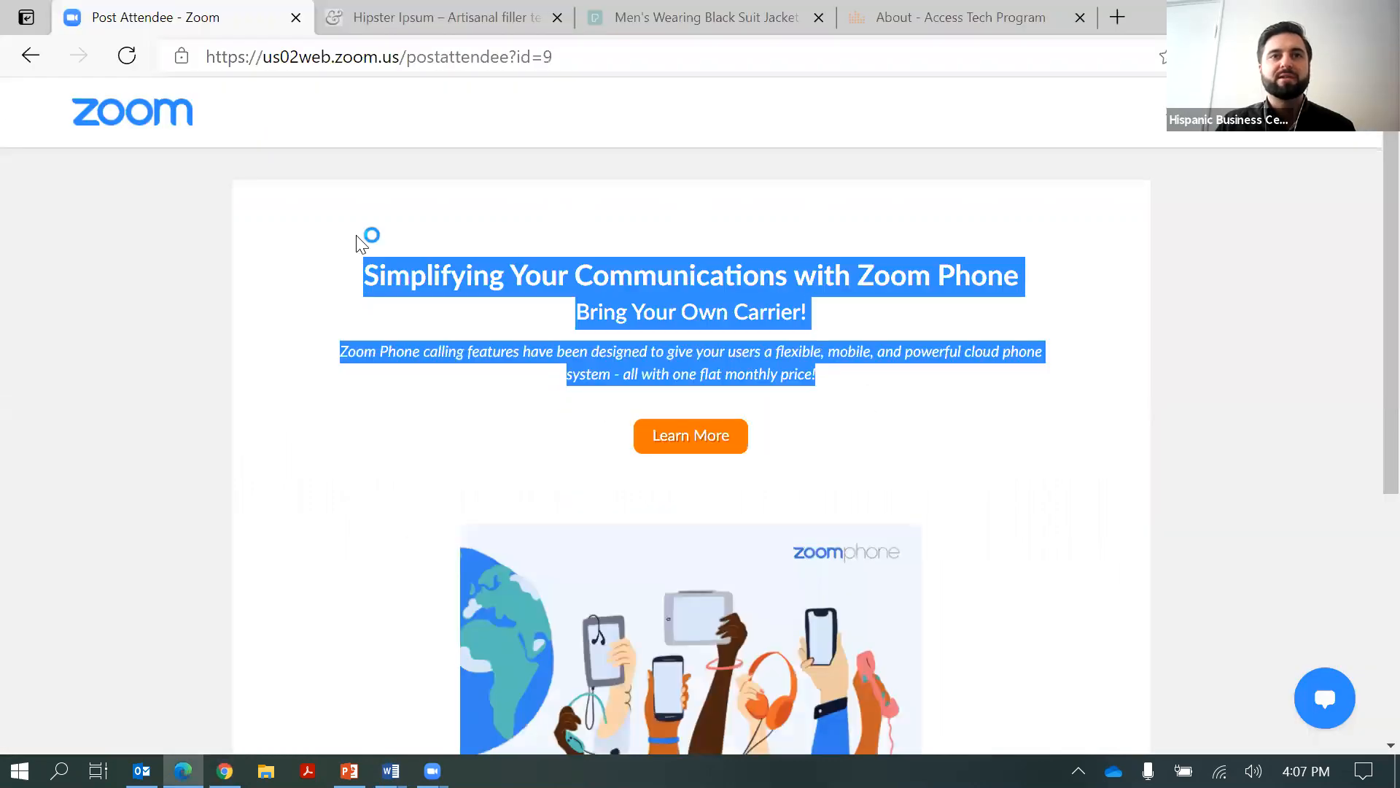
right_click(465, 280)
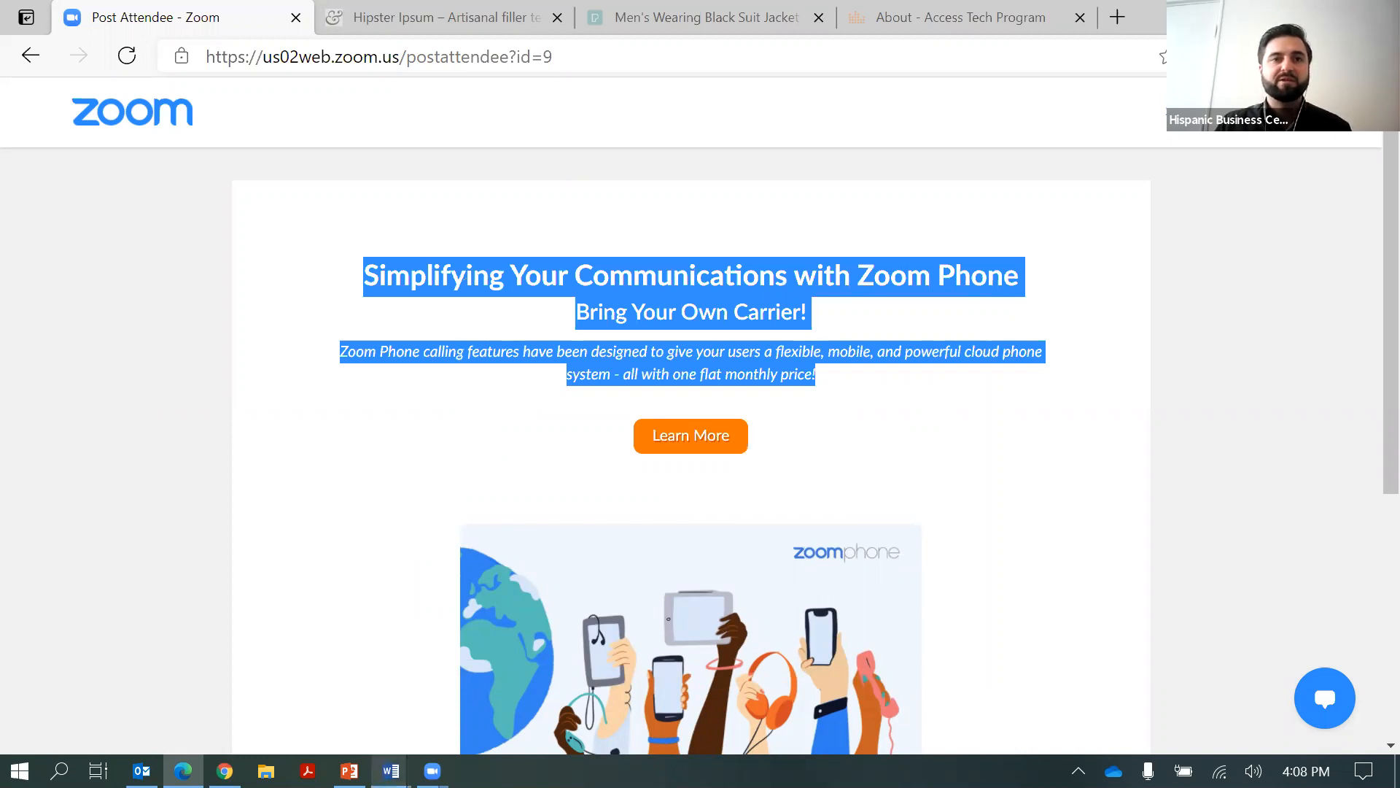
Switch to the Document1 business letter in Word and deselect its text by placing the cursor below the signature
mouse_move(391, 771)
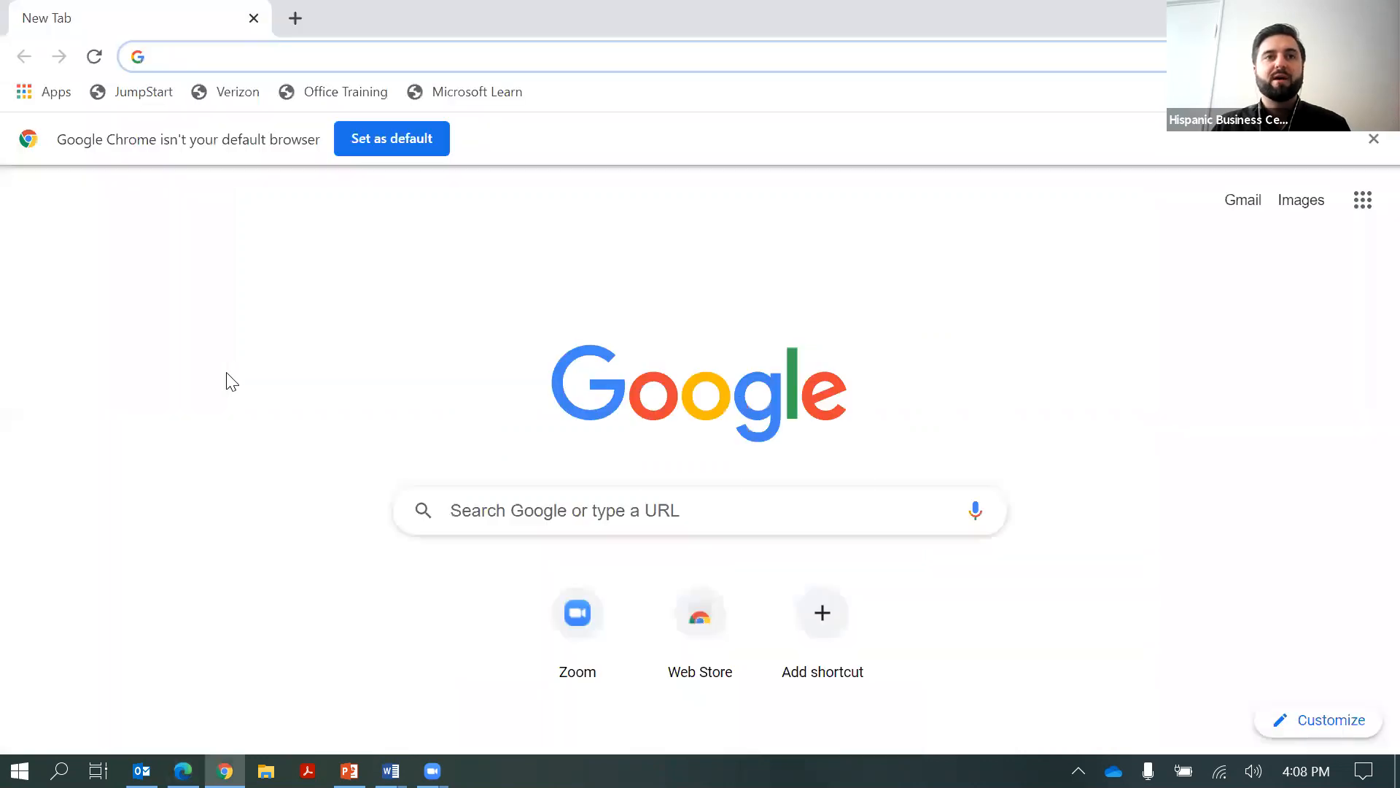
key("alt+Tab")
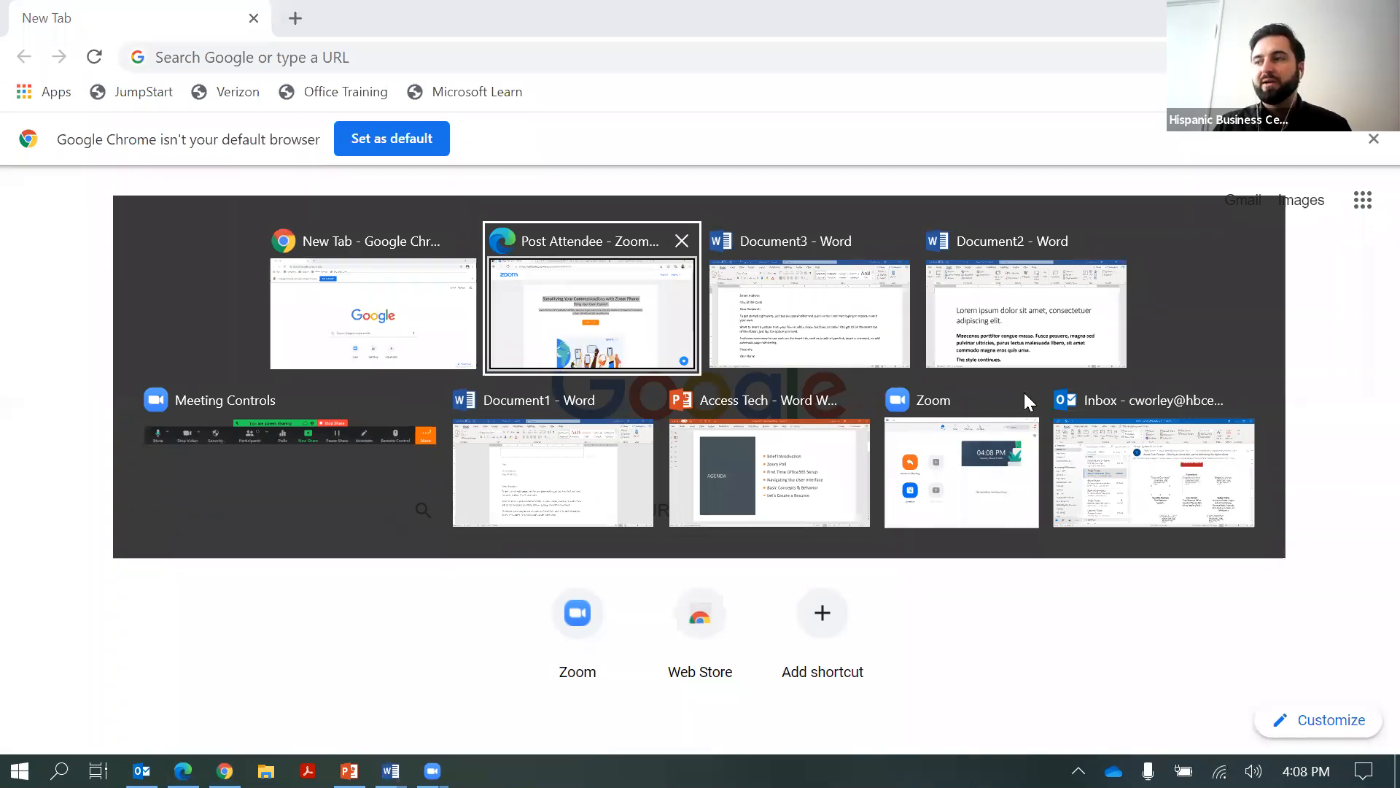
left_click(567, 440)
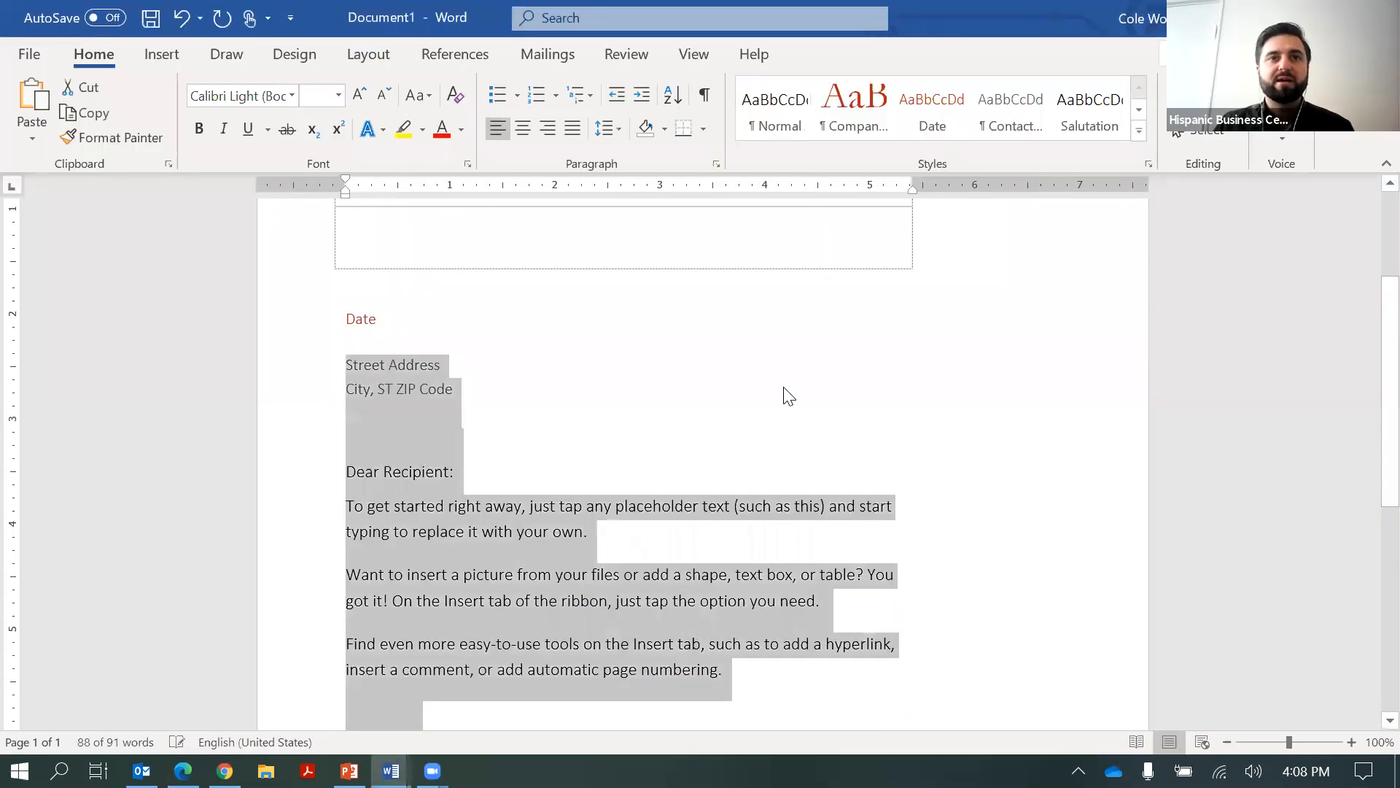
scroll(787, 396, "down", 5)
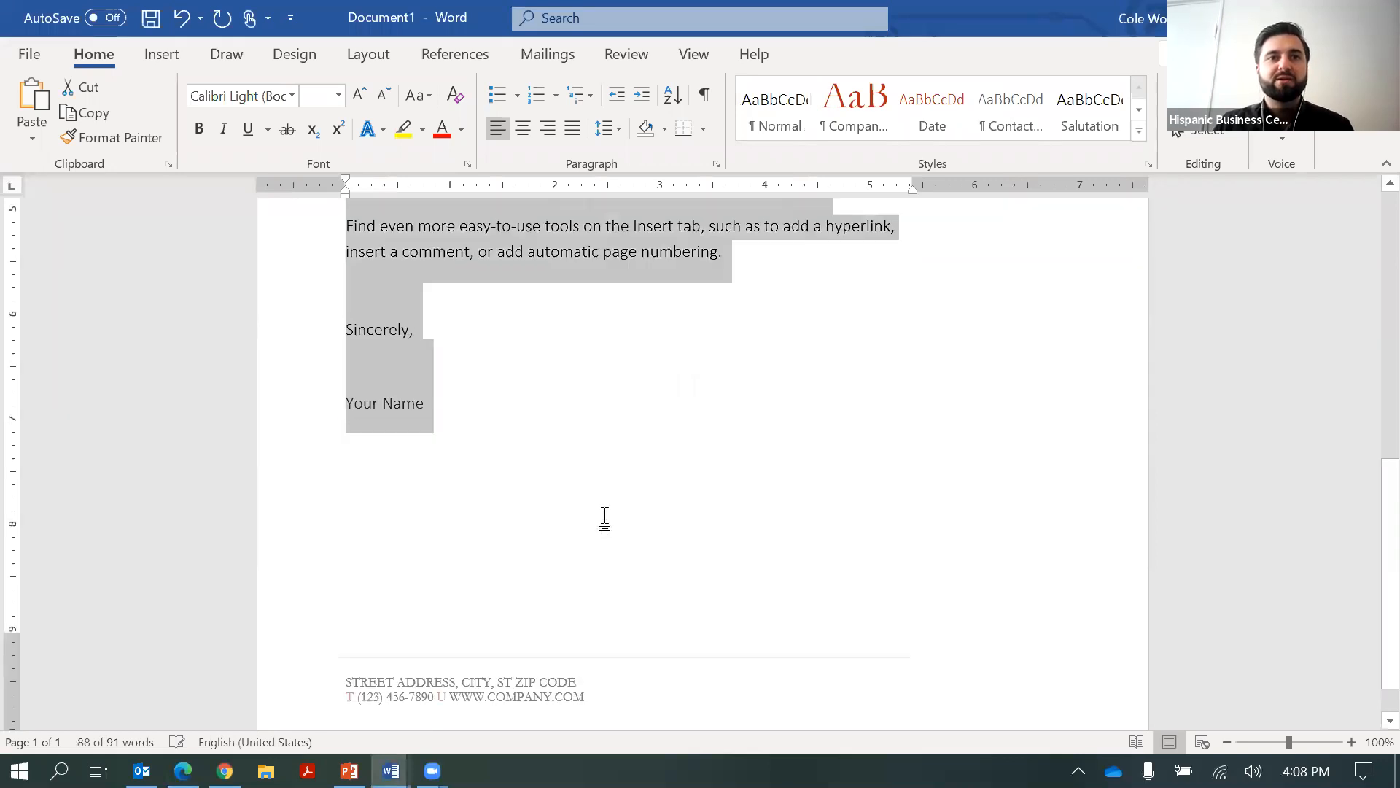
left_click(604, 520)
scroll(604, 520, "down", 1)
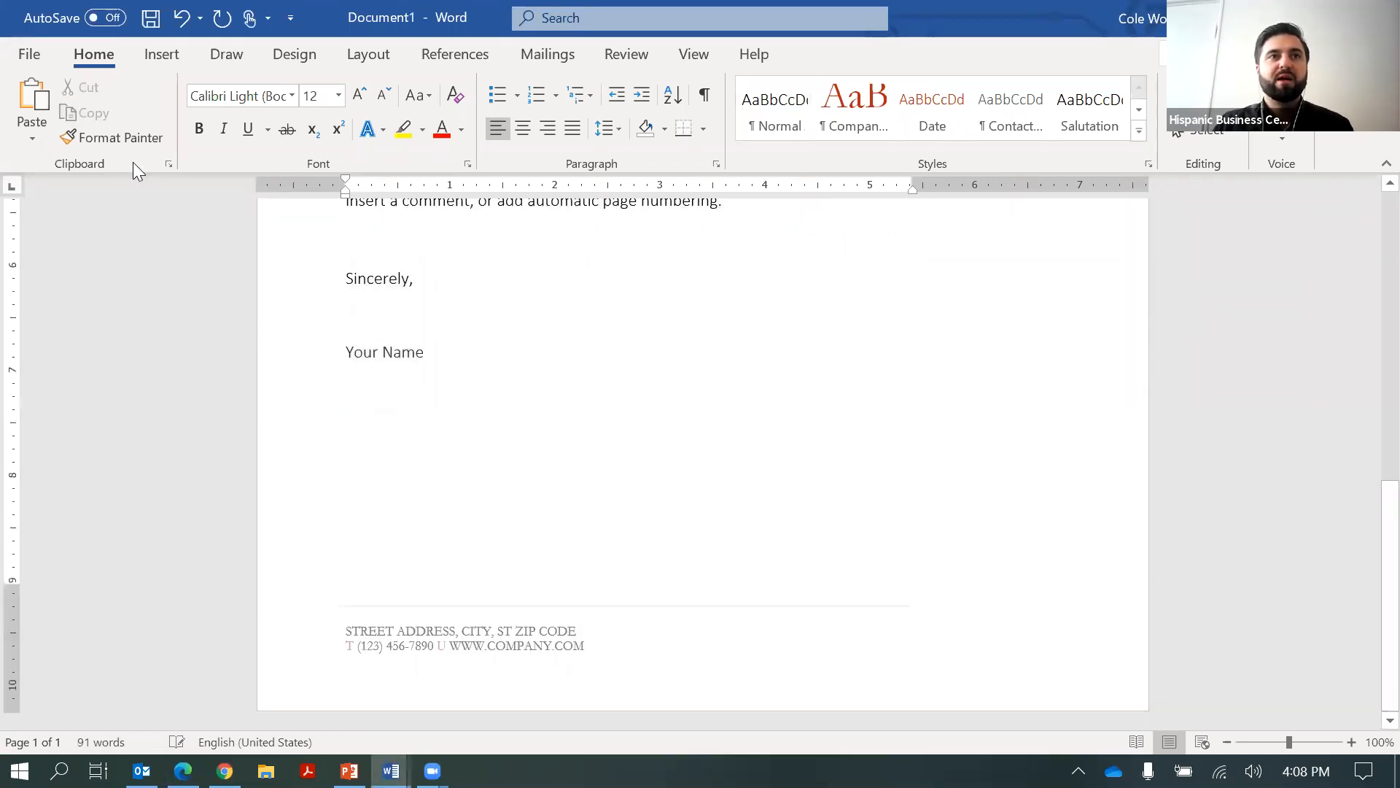
Add a new page after the signature of the Document1 letter and look over both pages
left_click(79, 138)
key("Escape")
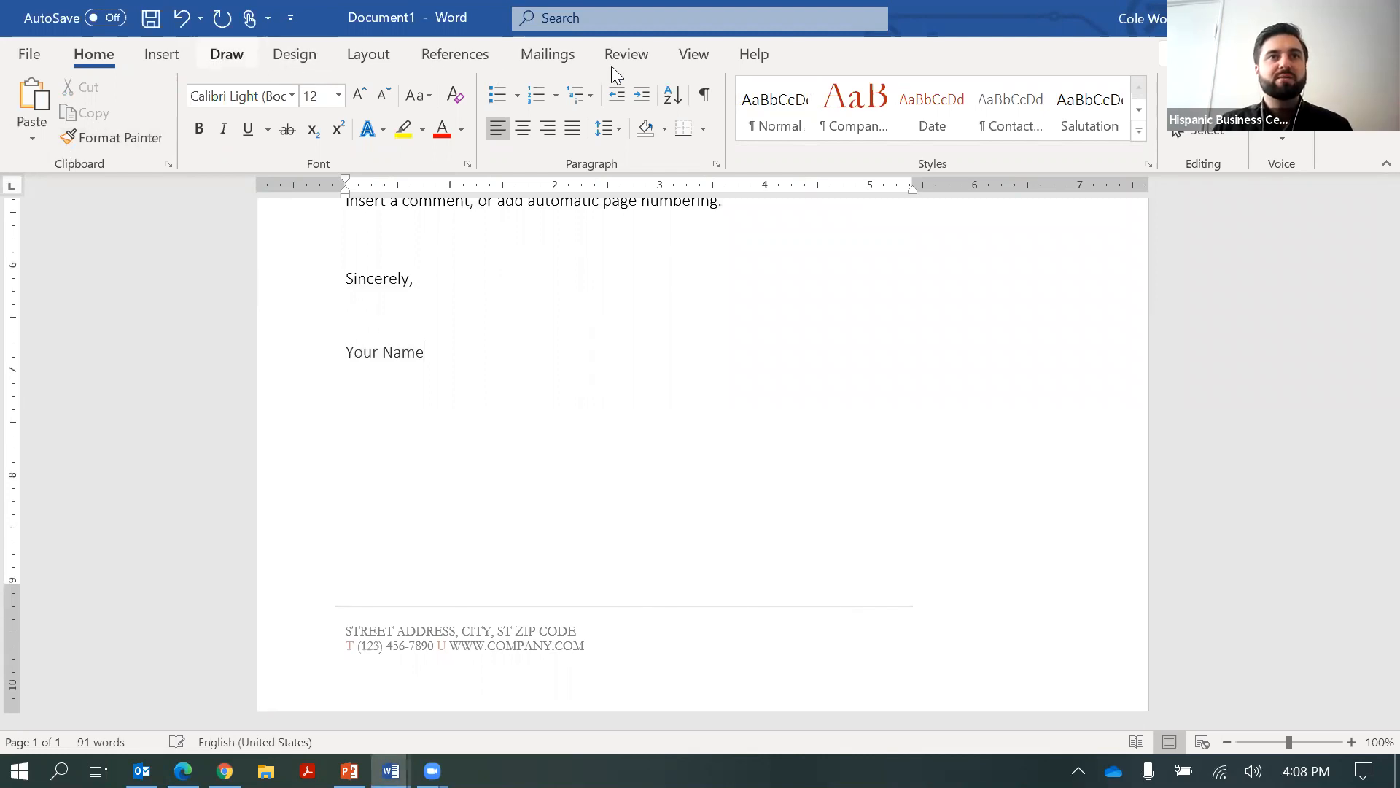
left_click(161, 54)
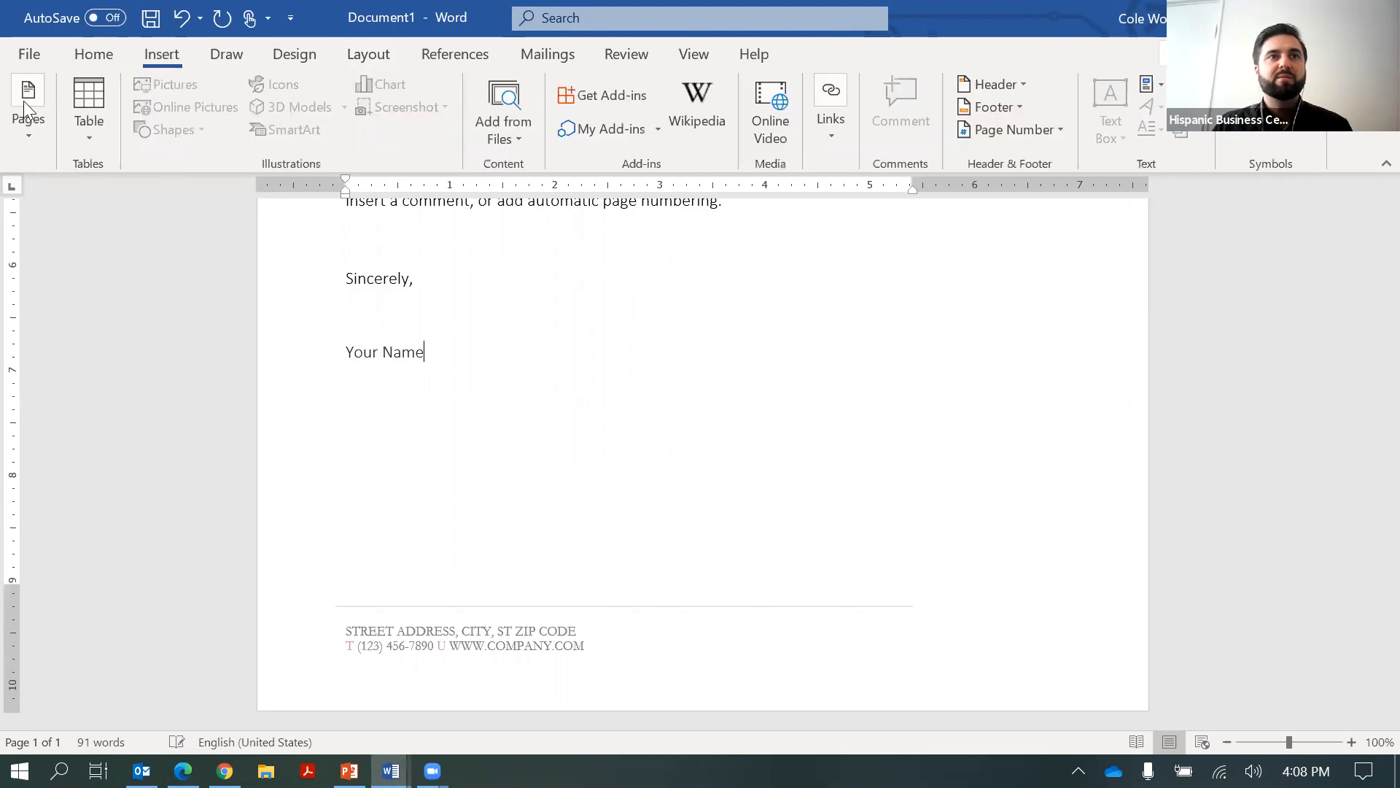
left_click(24, 108)
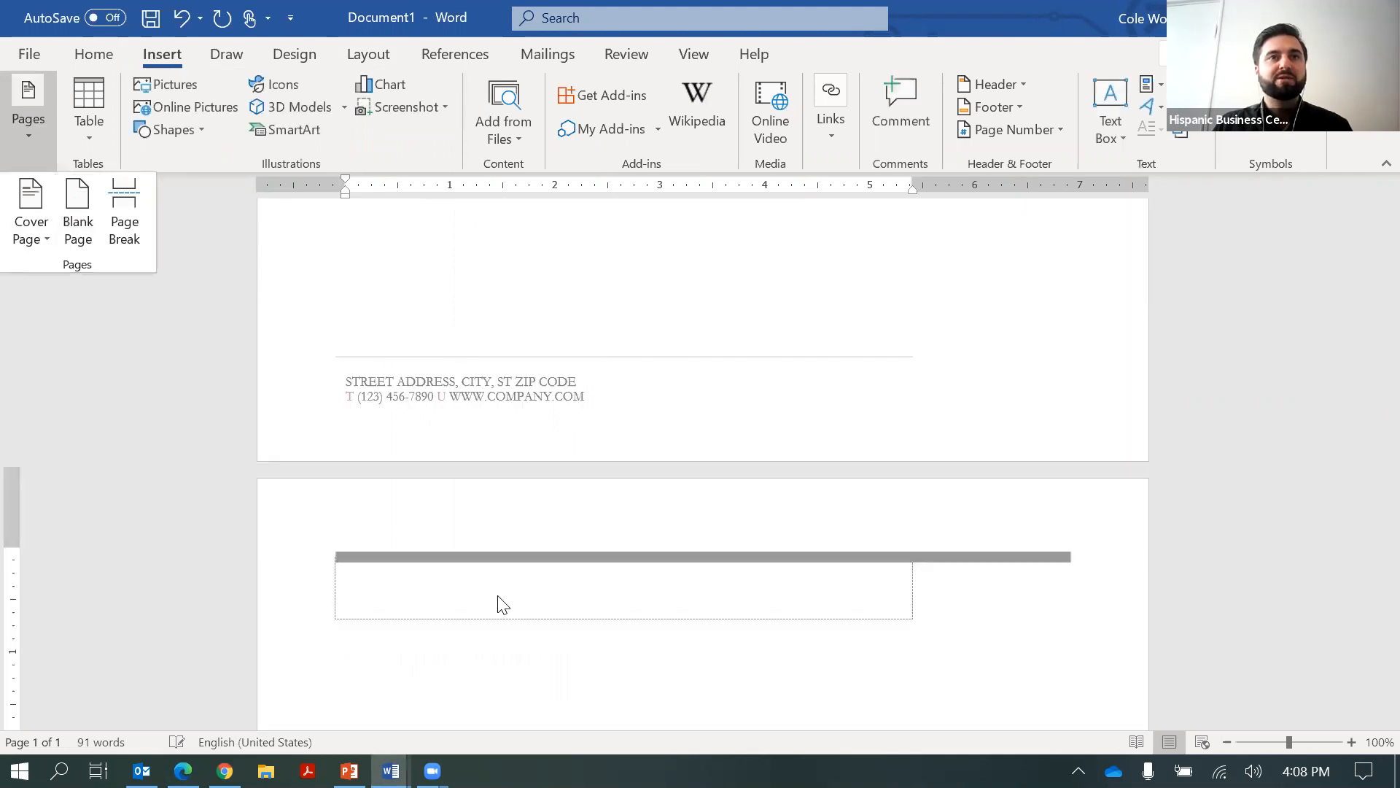
scroll(496, 596, "up", 1)
scroll(488, 550, "up", 2)
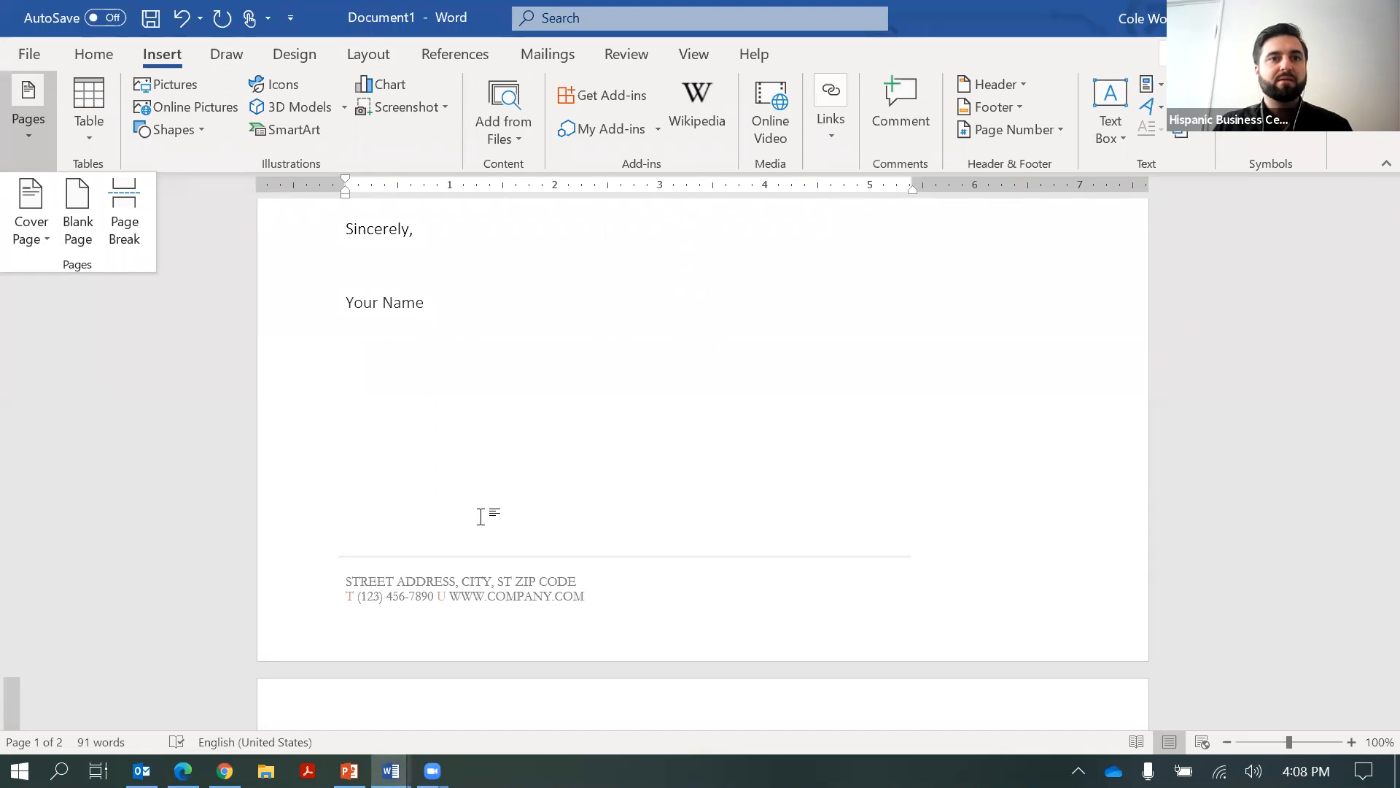
scroll(482, 517, "down", 5)
scroll(702, 466, "down", 2)
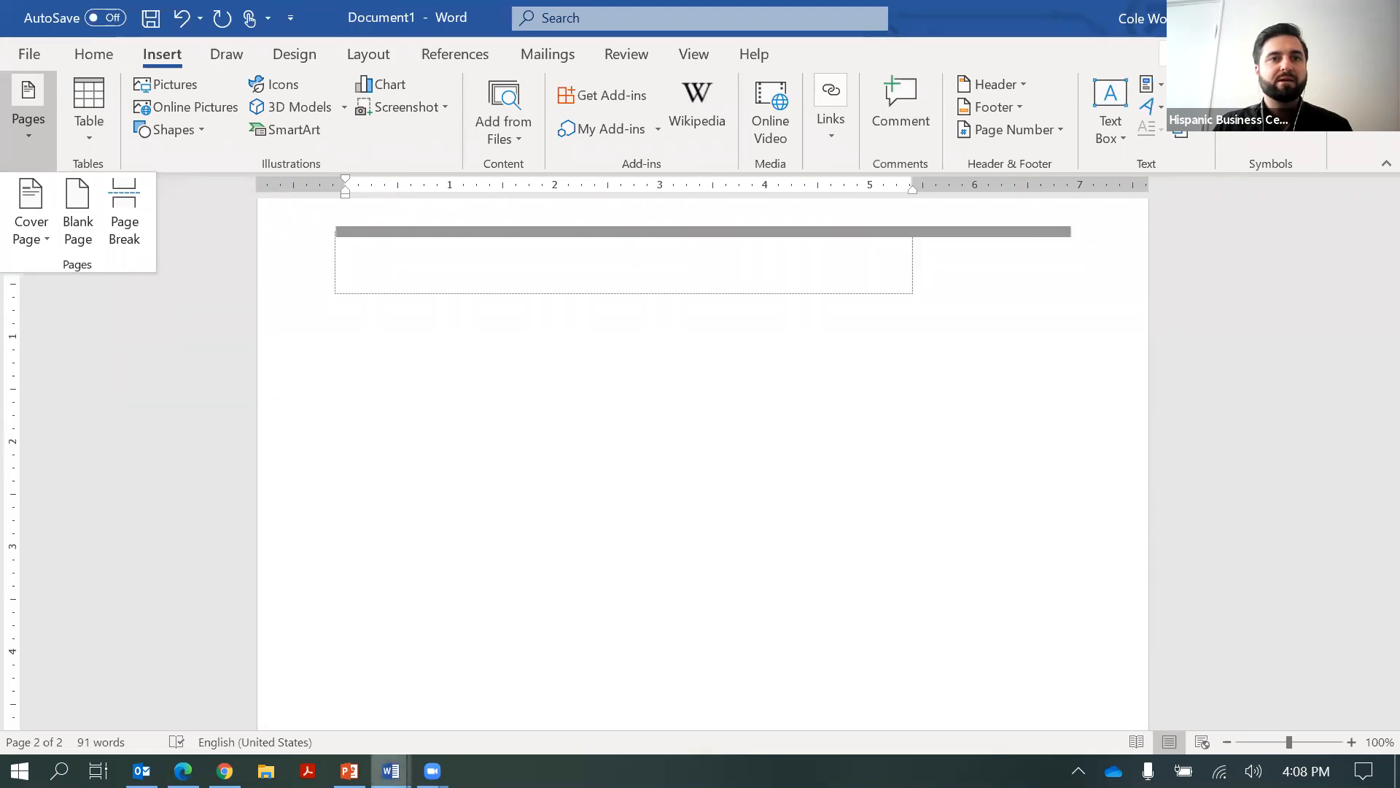
Switch to the Document3 window containing the plain-text letter
left_click(391, 771)
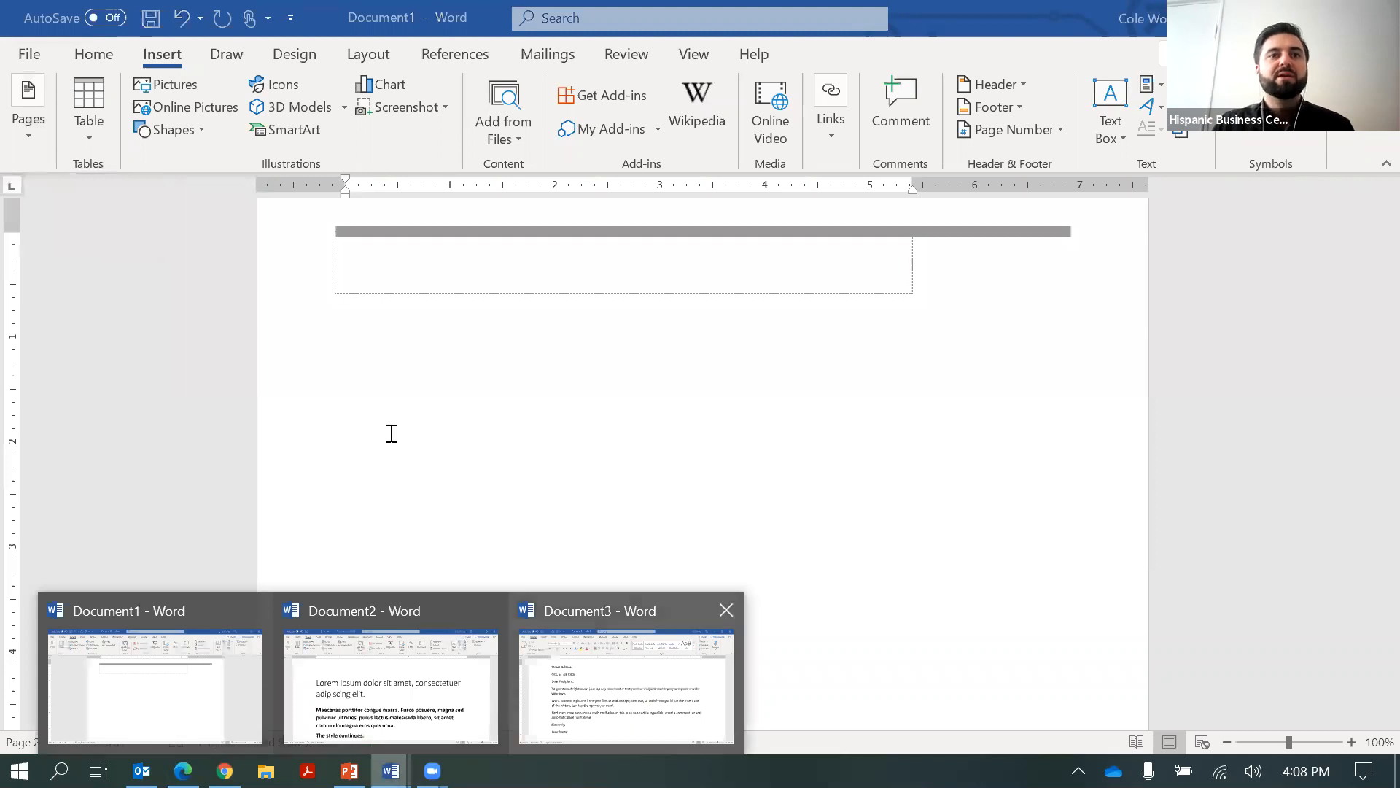
left_click(626, 686)
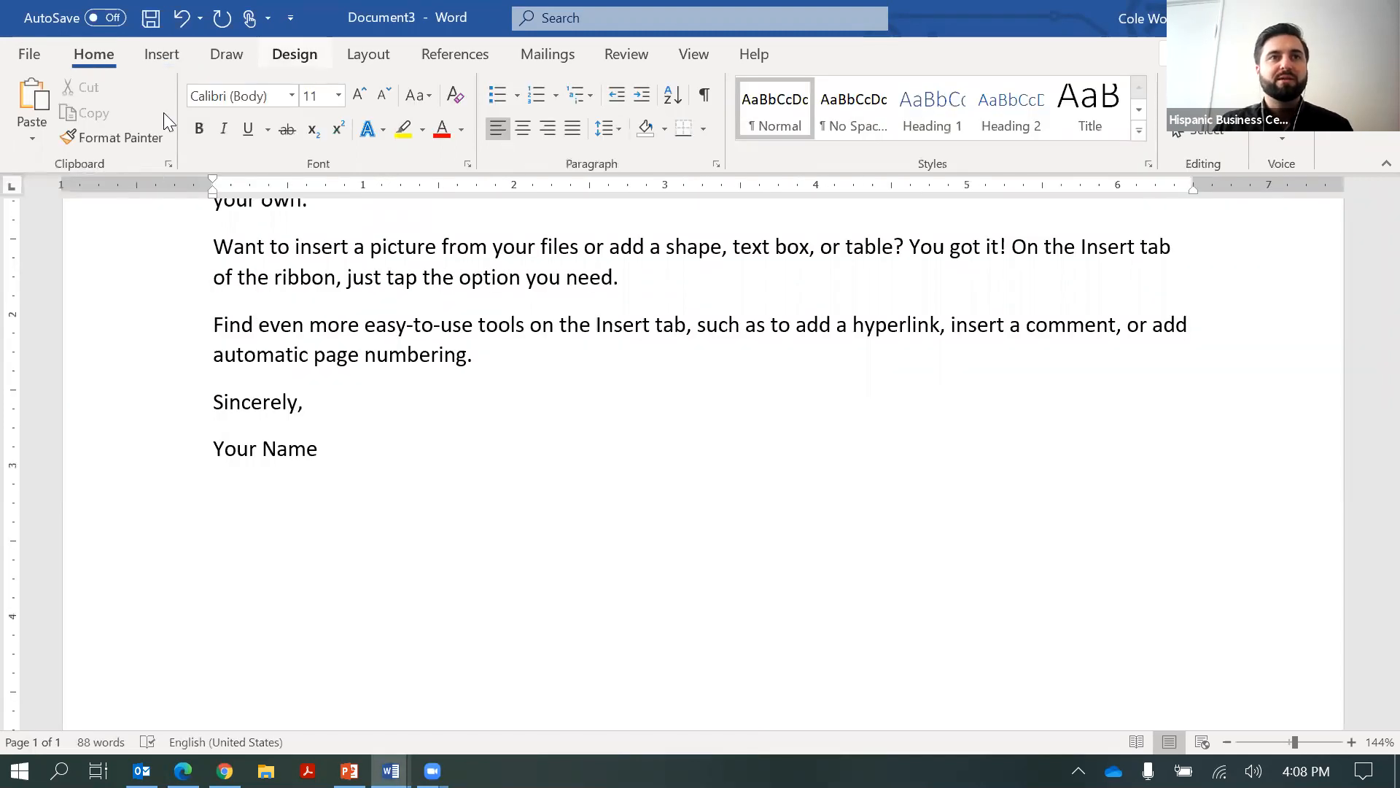
Insert a blank page after the letter's signature and paste the copied Zoom Phone text there with its source formatting
left_click(162, 54)
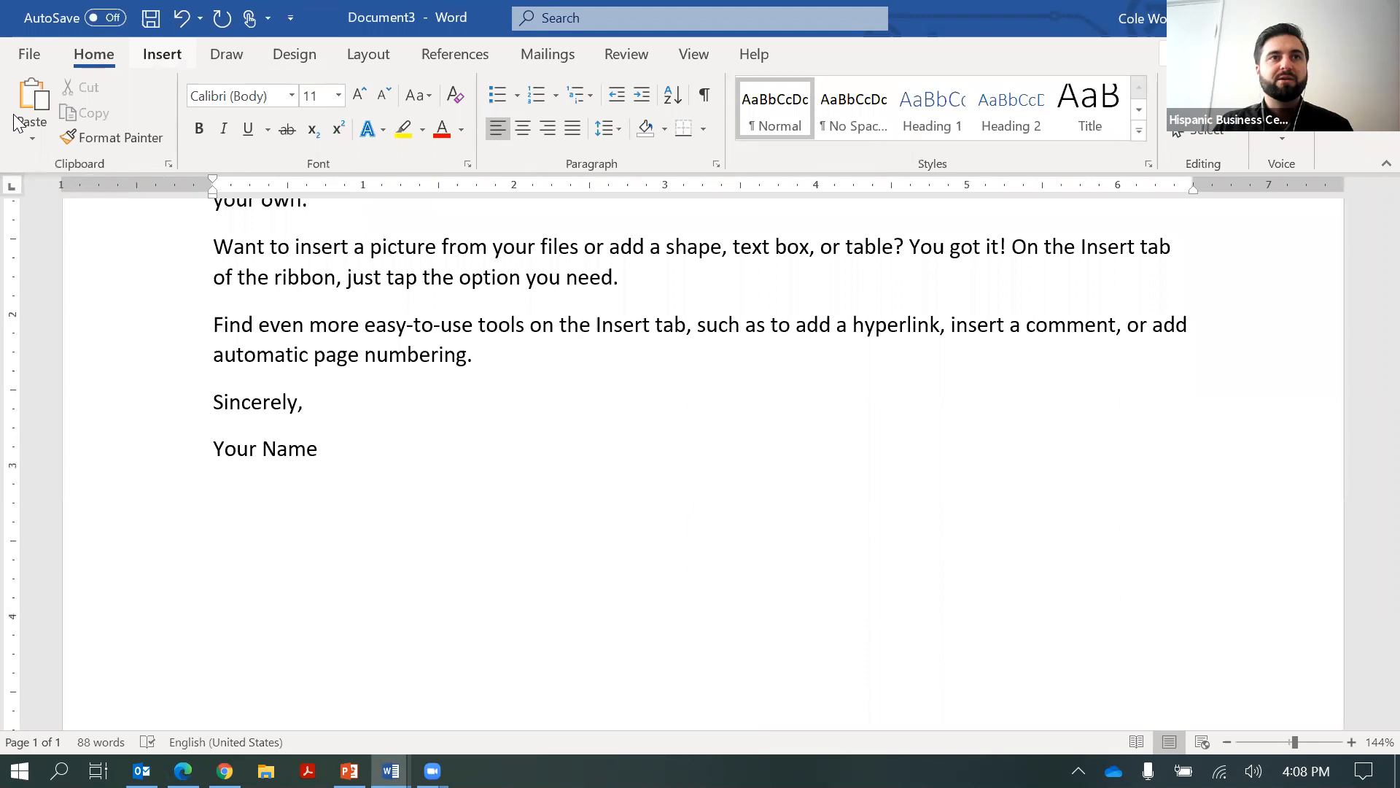
left_click(82, 217)
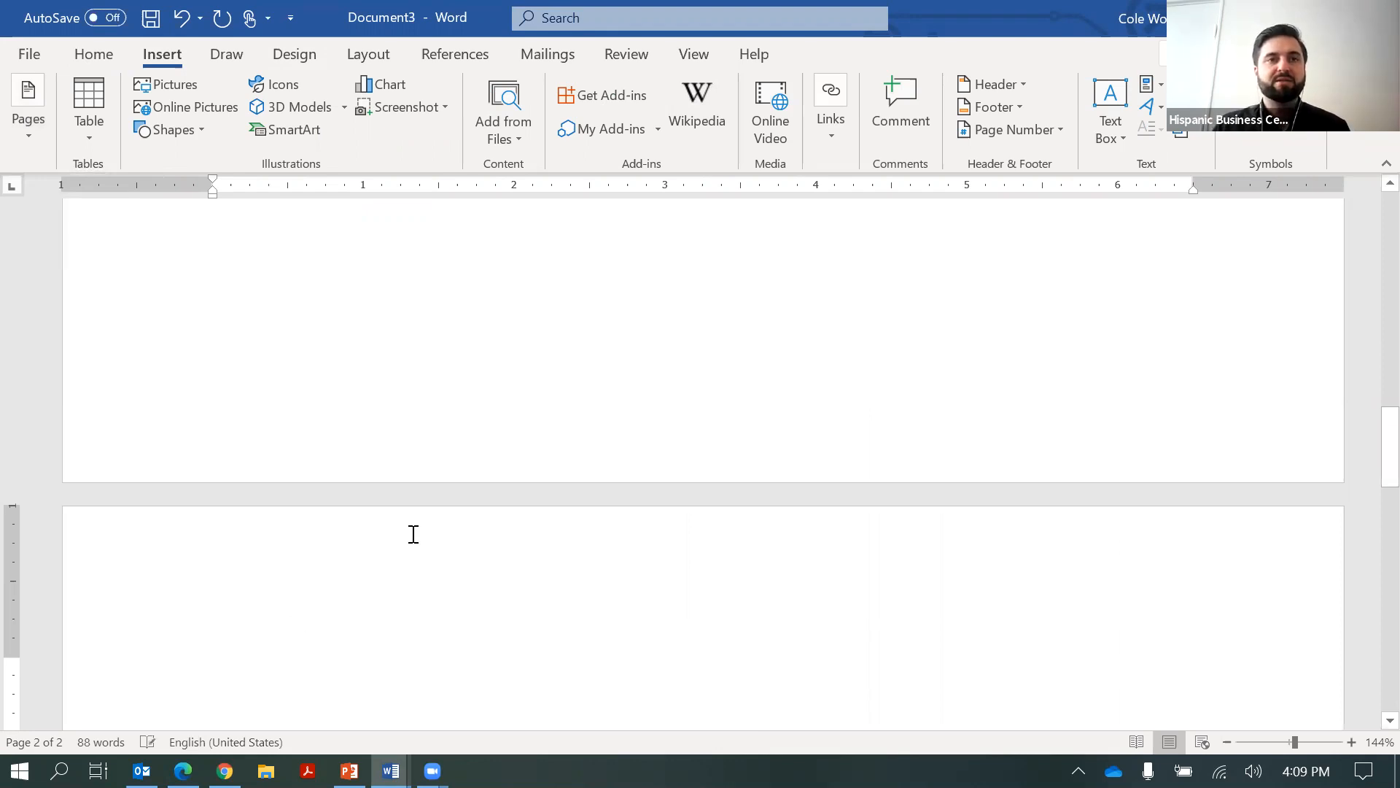
type("Simplifying Your Communications with Zoom Phone Bring Your Own Carrier! Zoom Phone calling features have been designed to give your users a flexible, mobile, and powerful cloud phone system - all with one flat monthly price!")
scroll(413, 531, "up", 2)
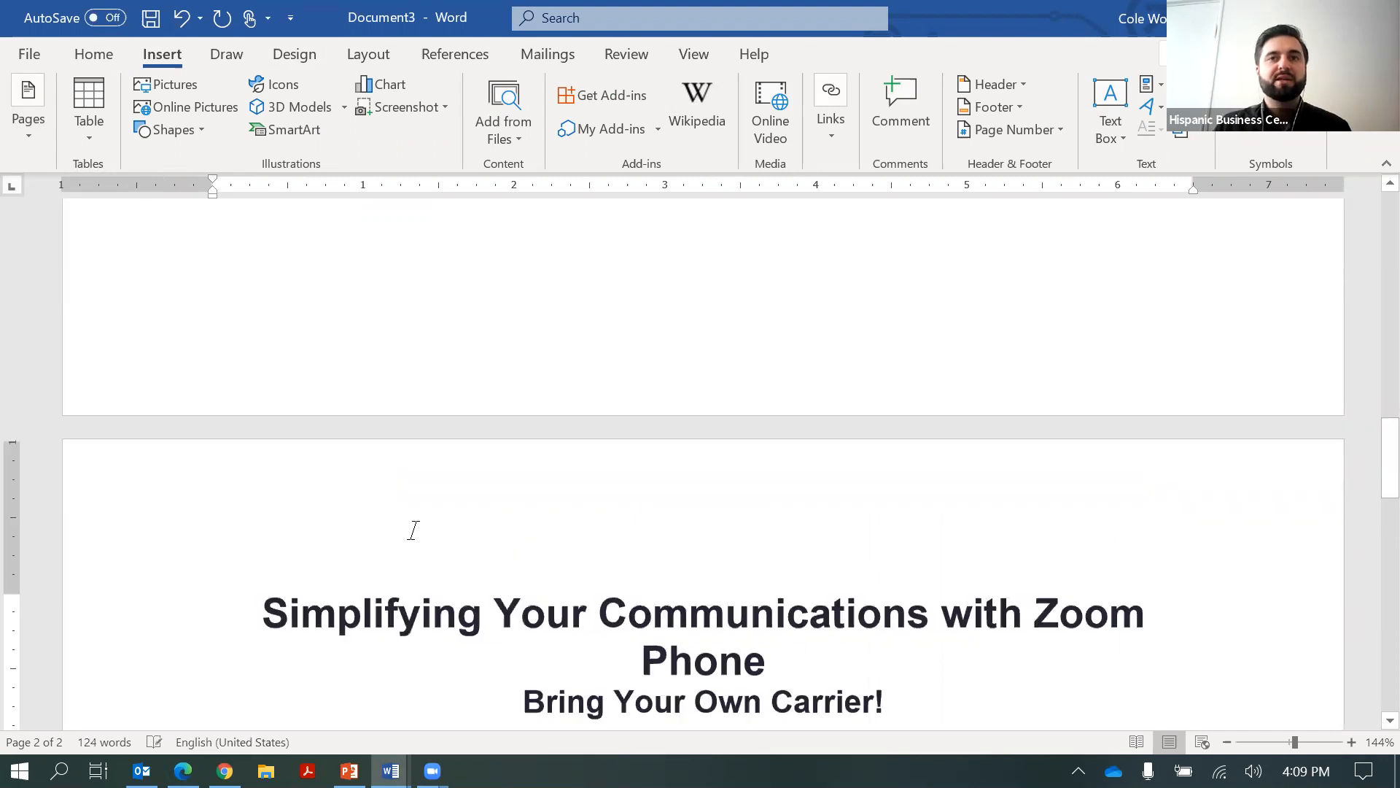
scroll(413, 530, "down", 3)
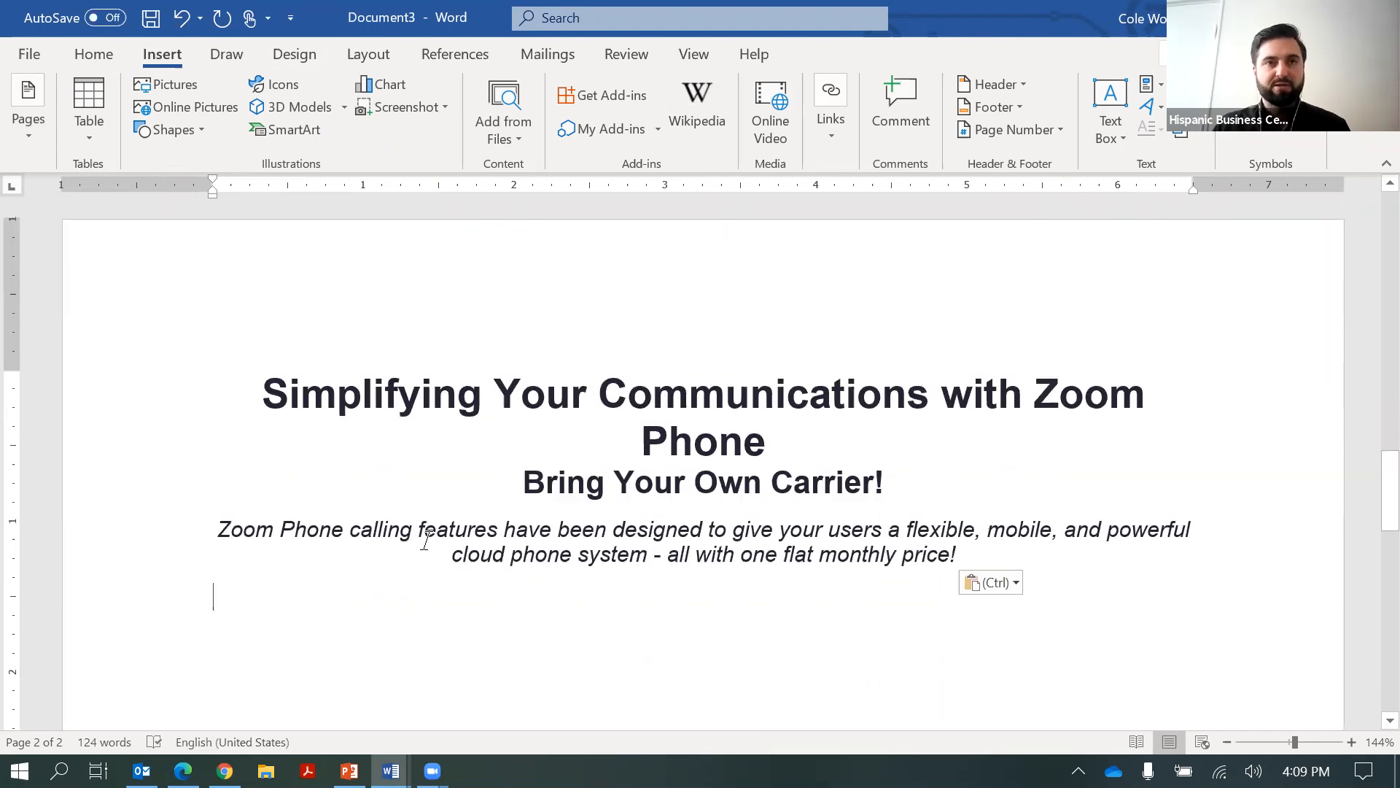
Switch to the Zoom page in Edge to compare the original text formatting, and return to Document3 in Word
key("alt+Tab")
key("alt+Tab")
key("alt+Tab")
key("alt+Tab")
key("alt+Tab")
key("alt+Tab")
key("alt+Tab")
key("alt+Tab")
key("alt+Tab")
key("alt+Tab")
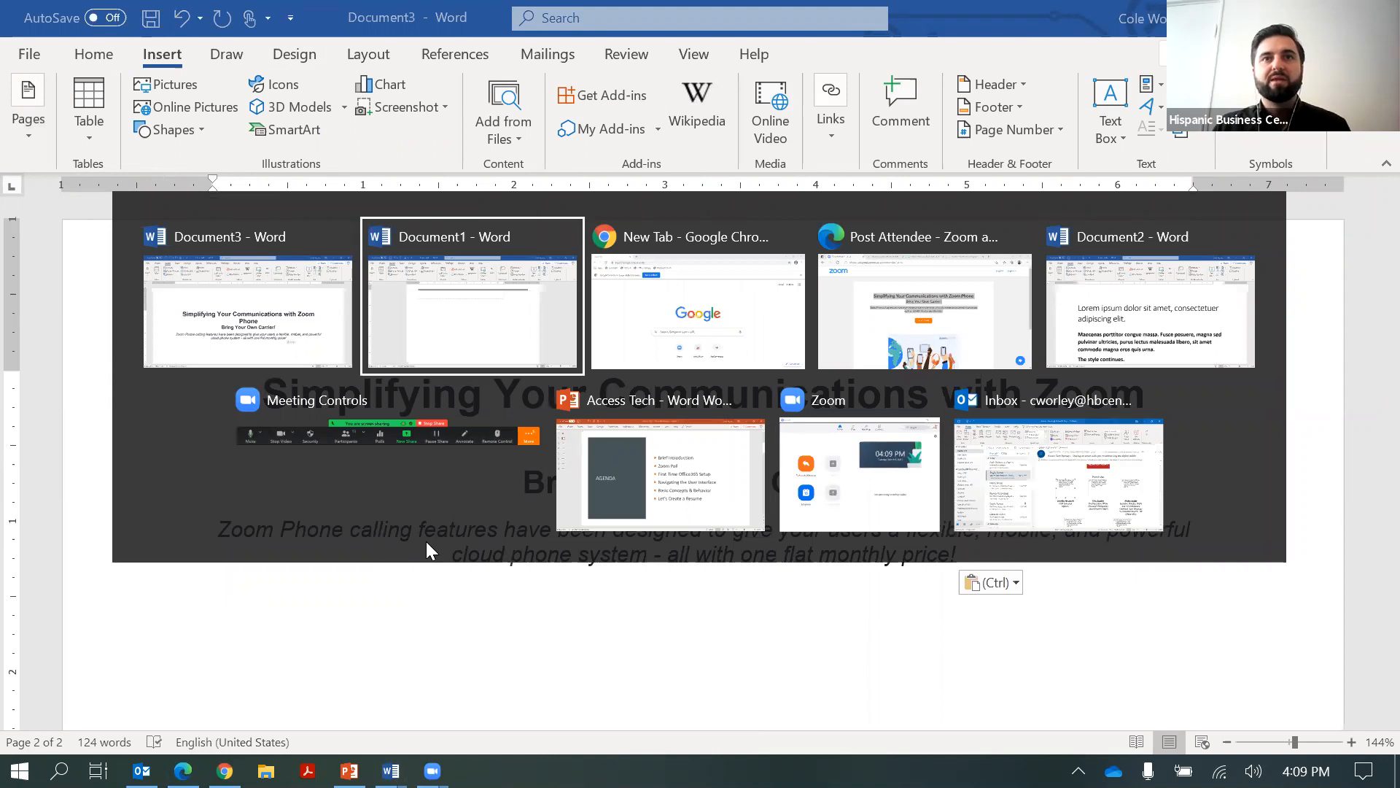
key("alt+Tab")
key("alt+Tab")
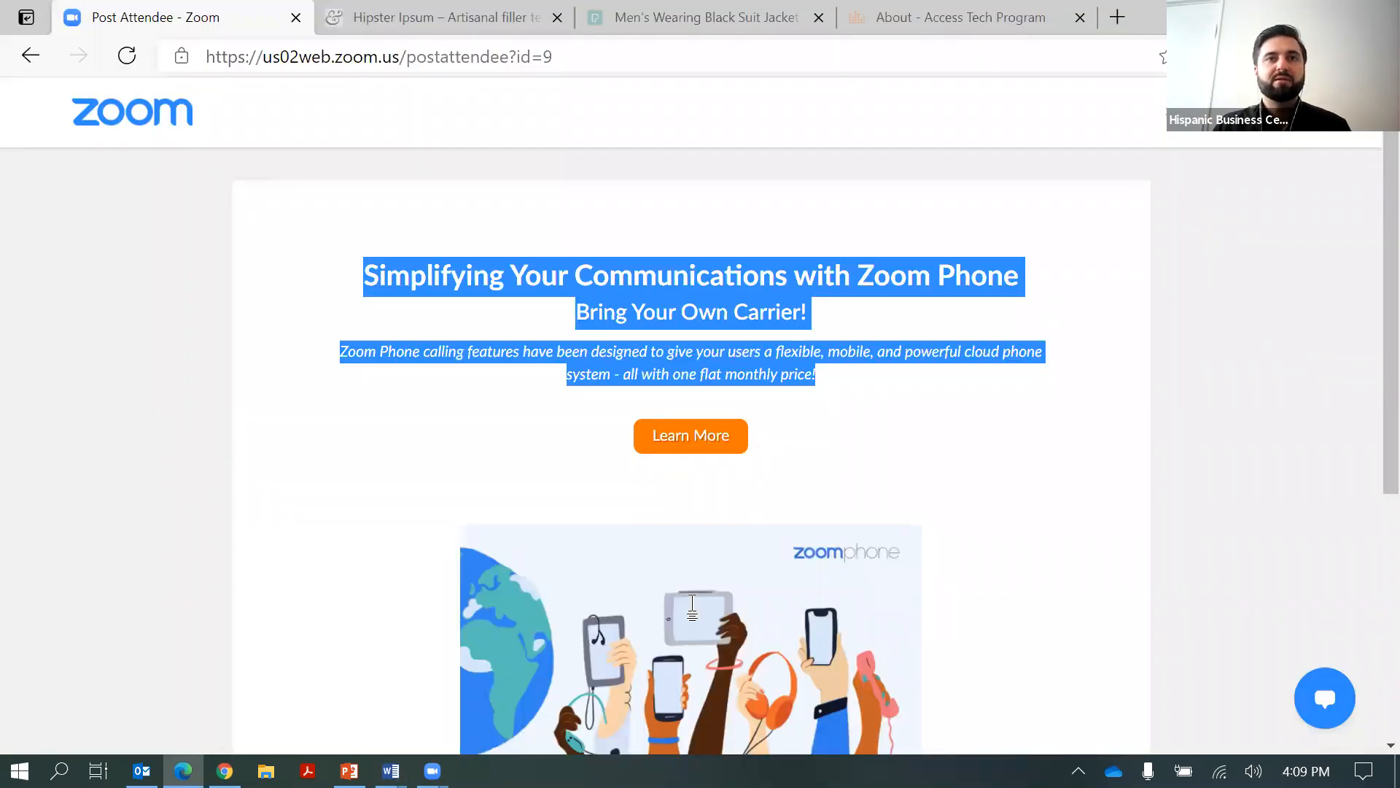
key("alt+Tab")
type("Simplifying Your Communications with Zoom Phone Bring Your Own Carrier! Zoom Phone calling features have been designed to give your users a flexible, mobile, and powerful cloud phone system - all with one flat monthly price!")
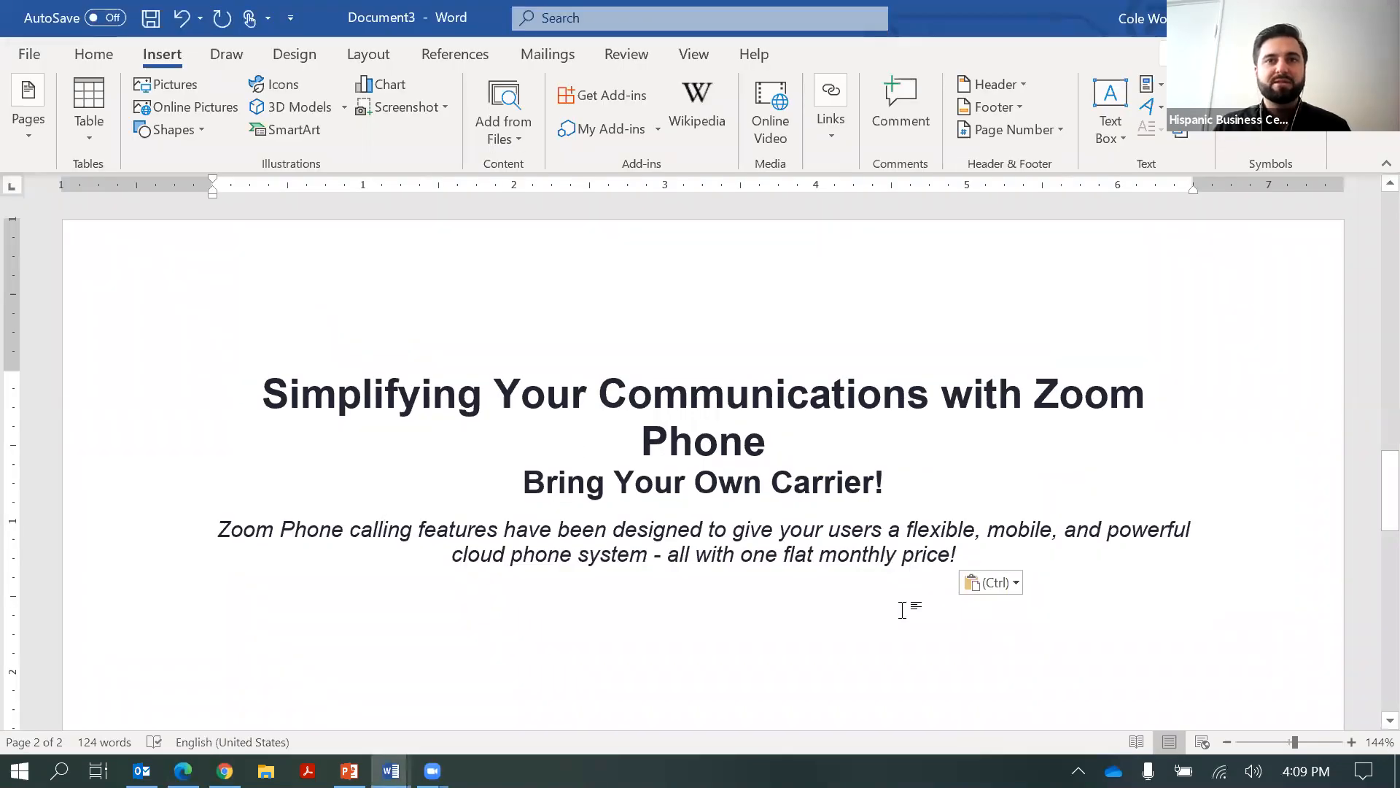
Undo the formatted paste and paste the Zoom Phone text again with the Keep Text Only option
left_click(194, 19)
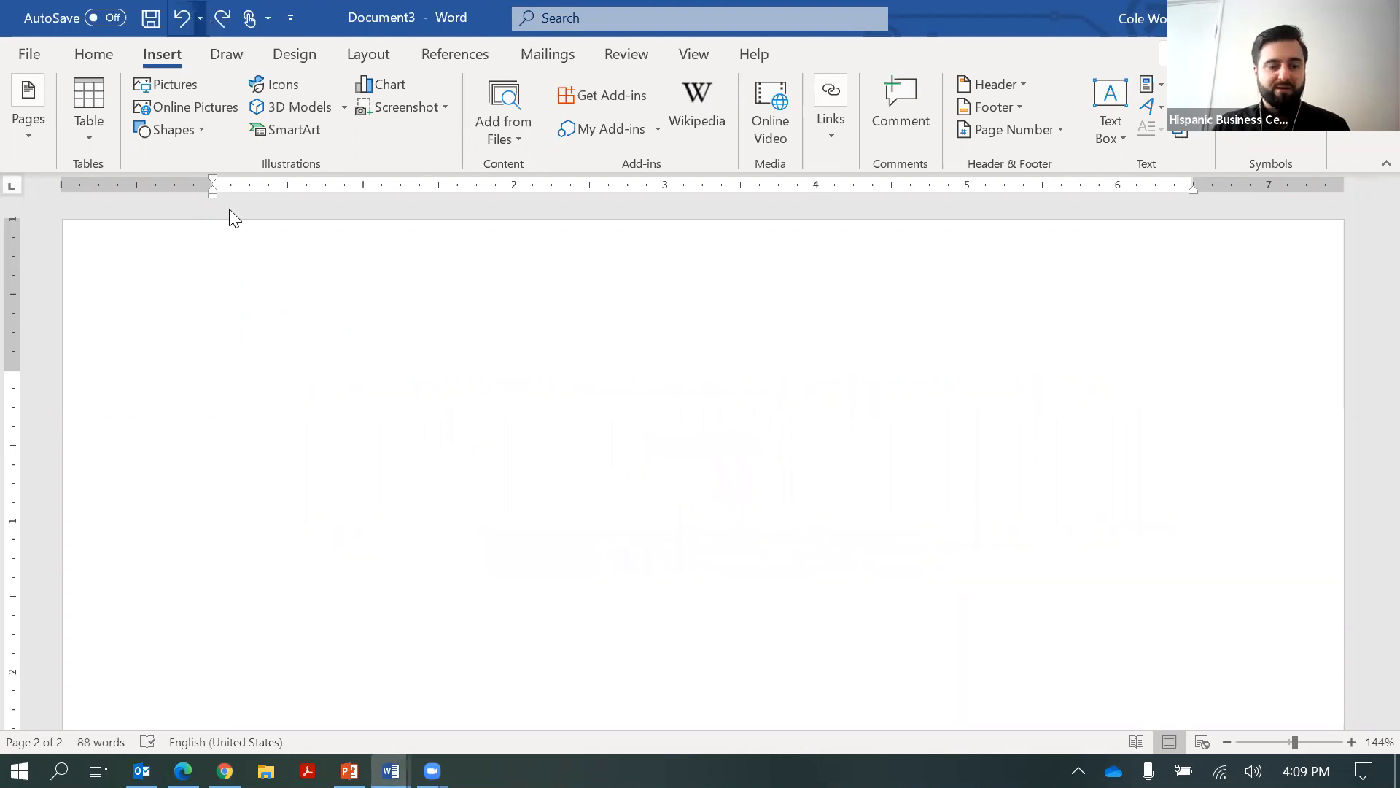
right_click(212, 380)
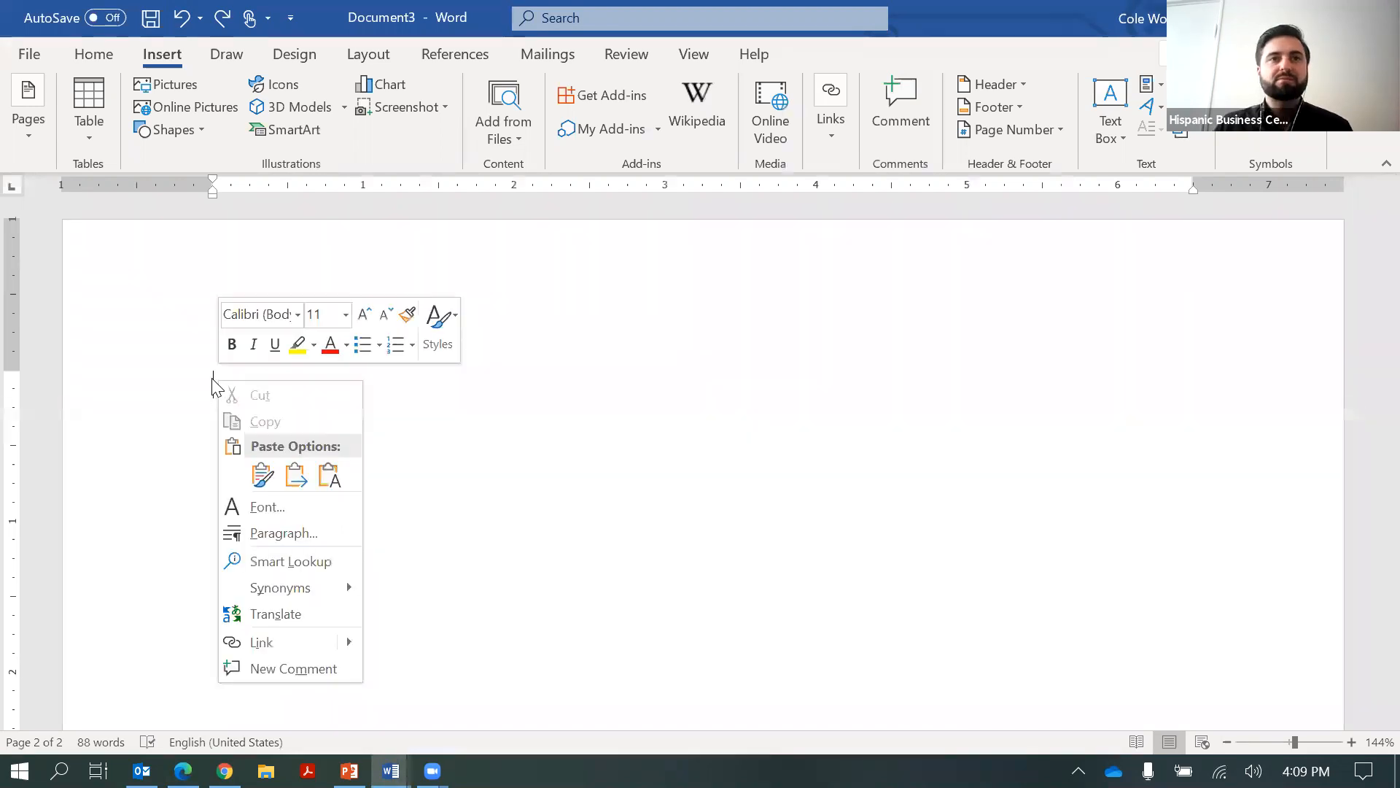
left_click(329, 478)
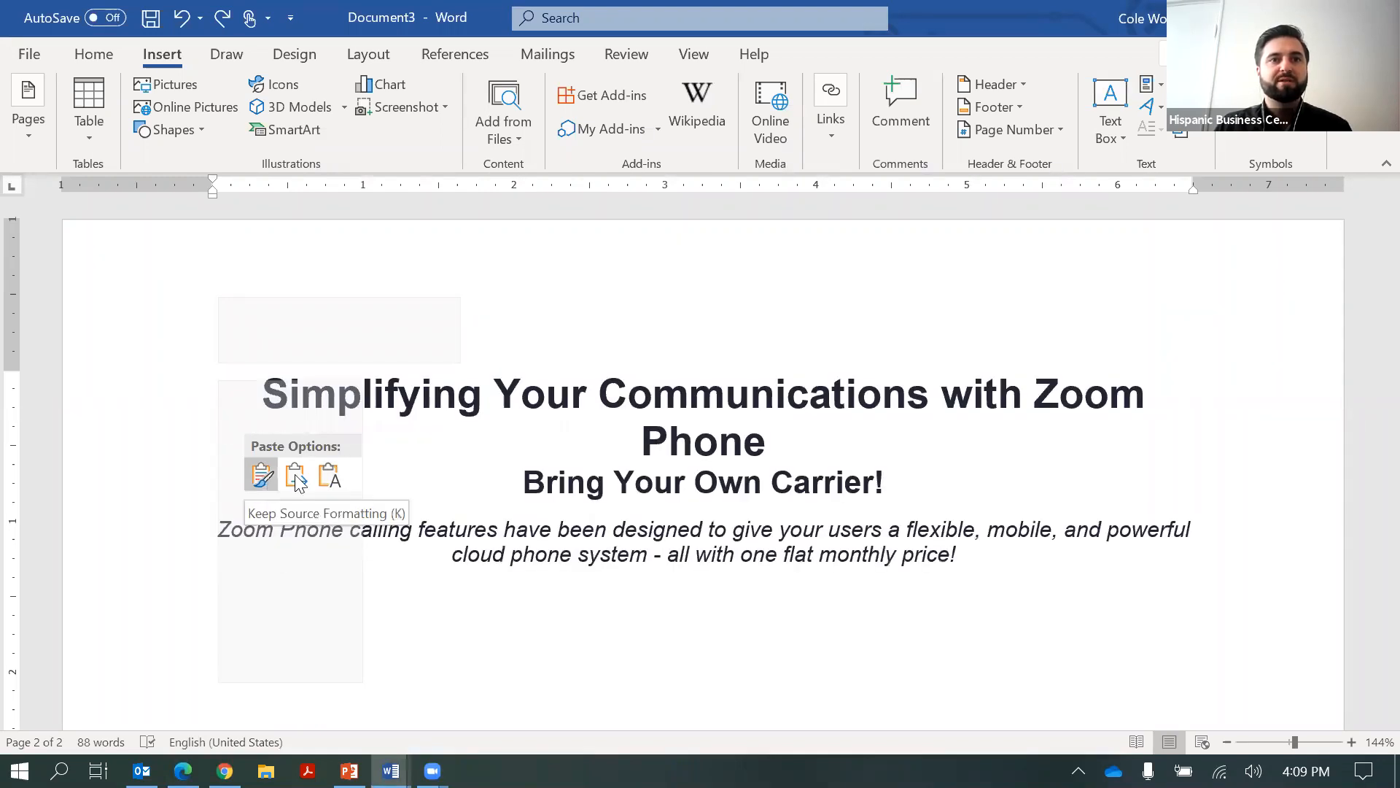
left_click(335, 477)
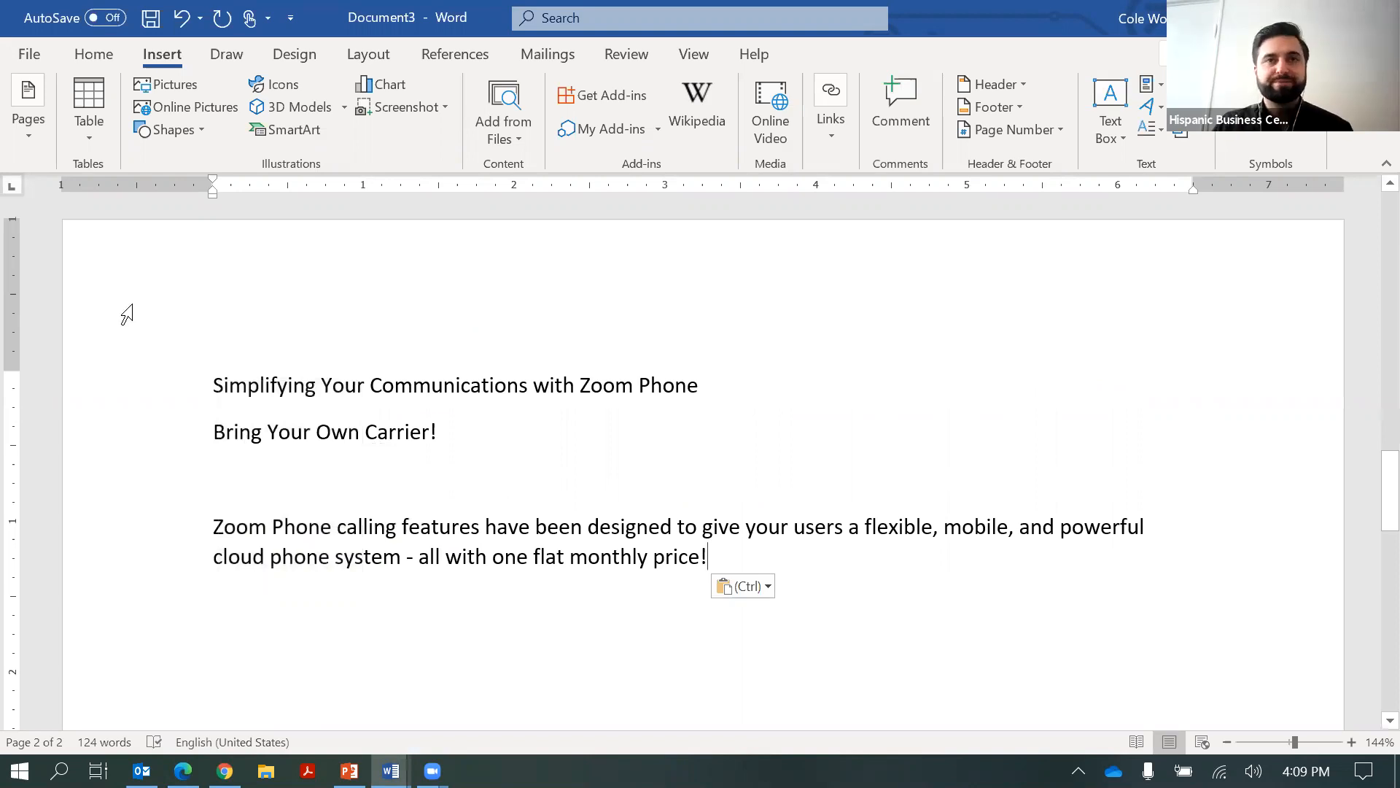
Look through the letter page, the gap between the pages and the pasted Zoom Phone text on the second page
middle_click(147, 242)
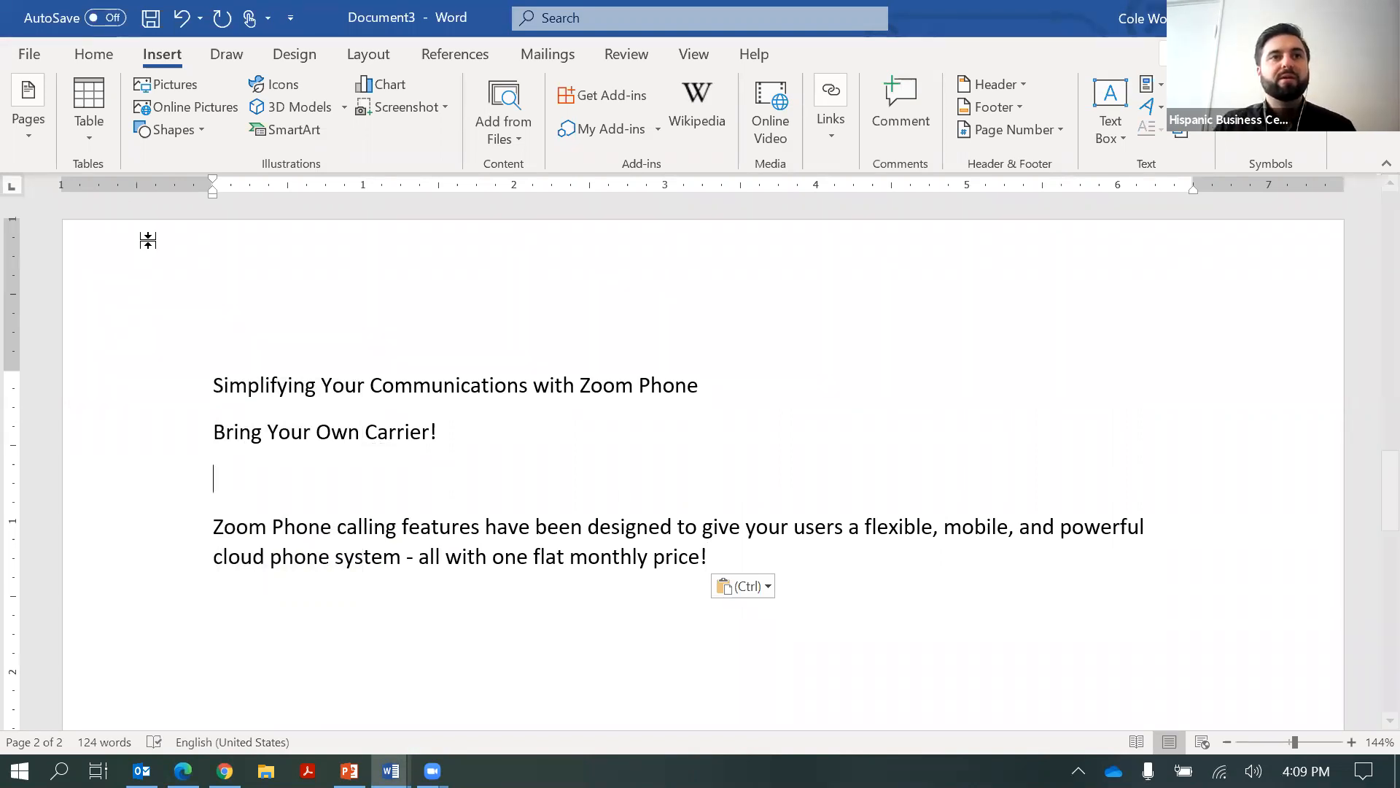
left_click(147, 242)
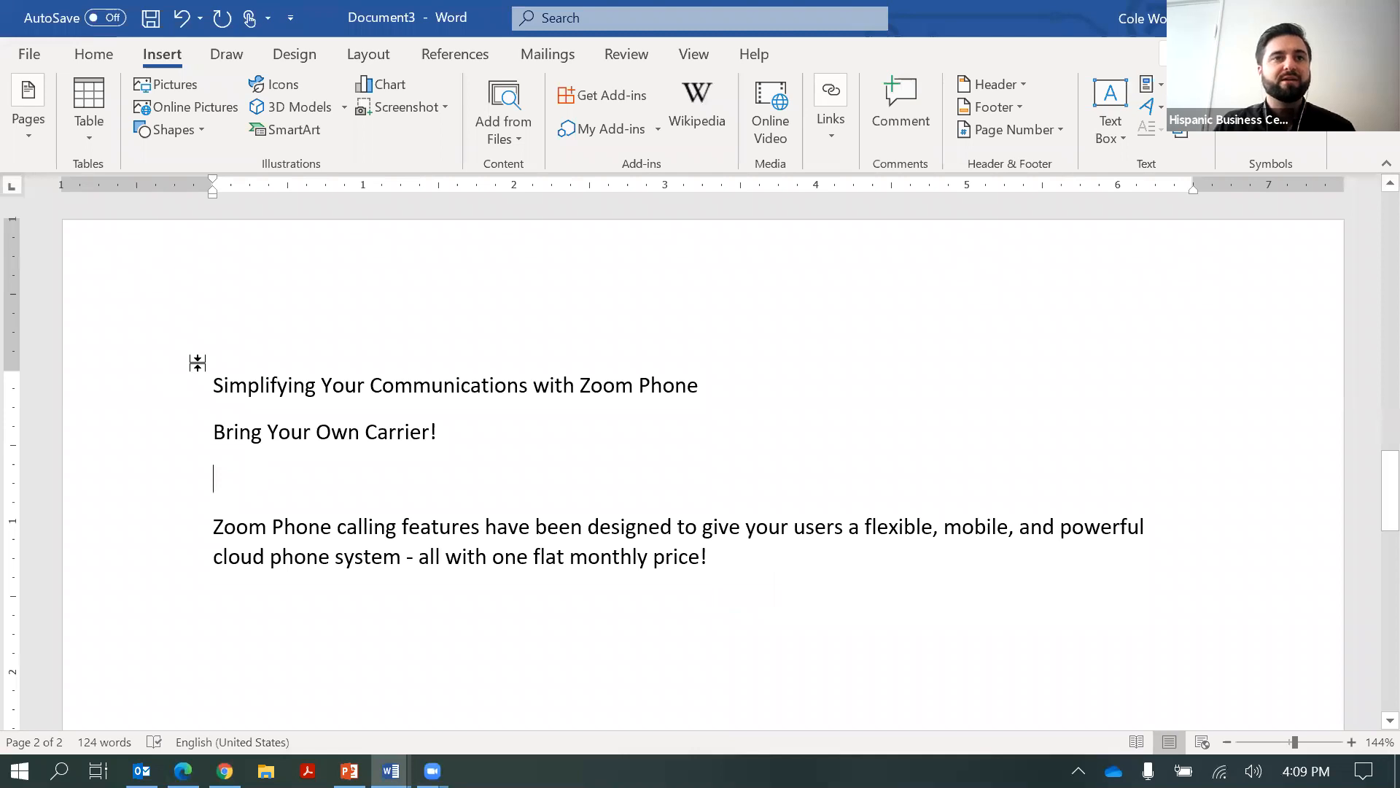
scroll(194, 357, "up", 2)
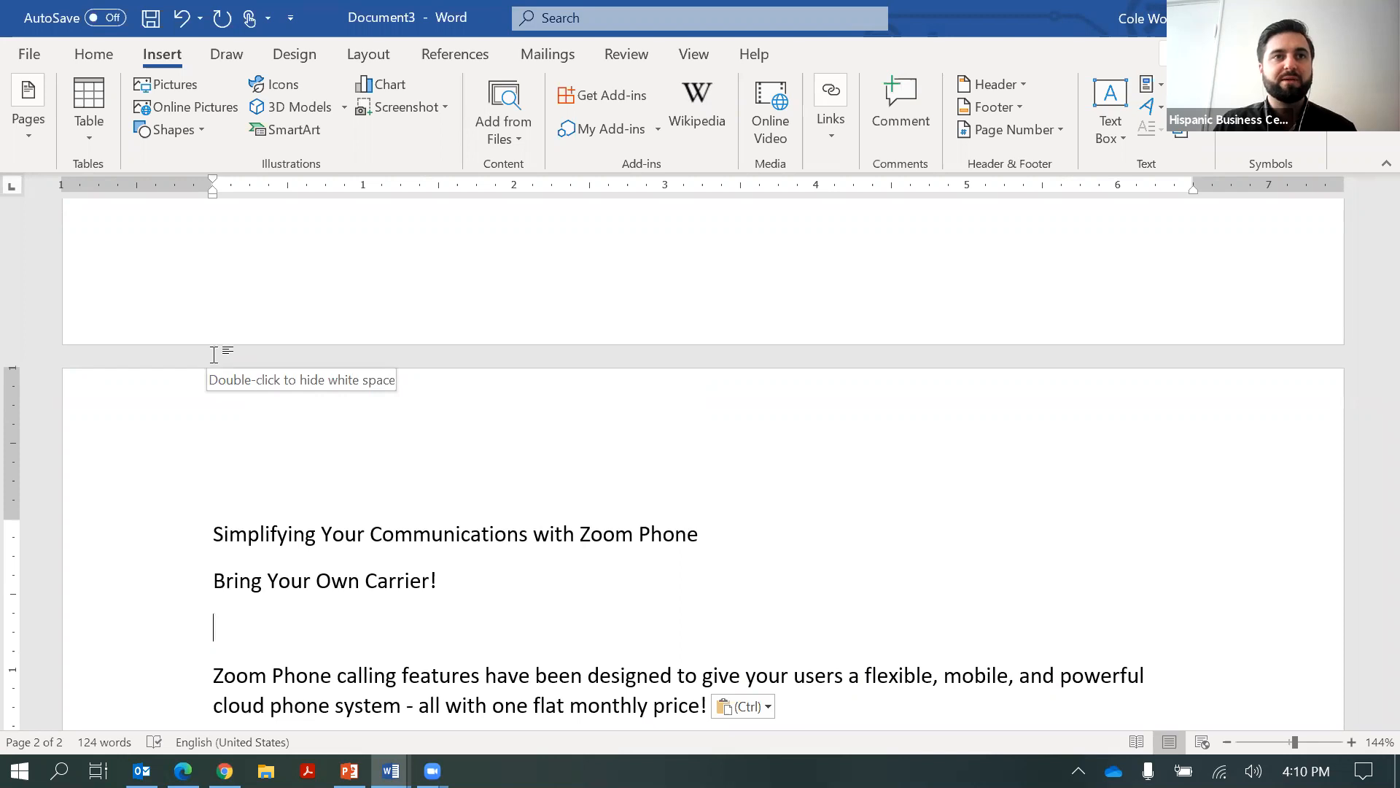
double_click(216, 355)
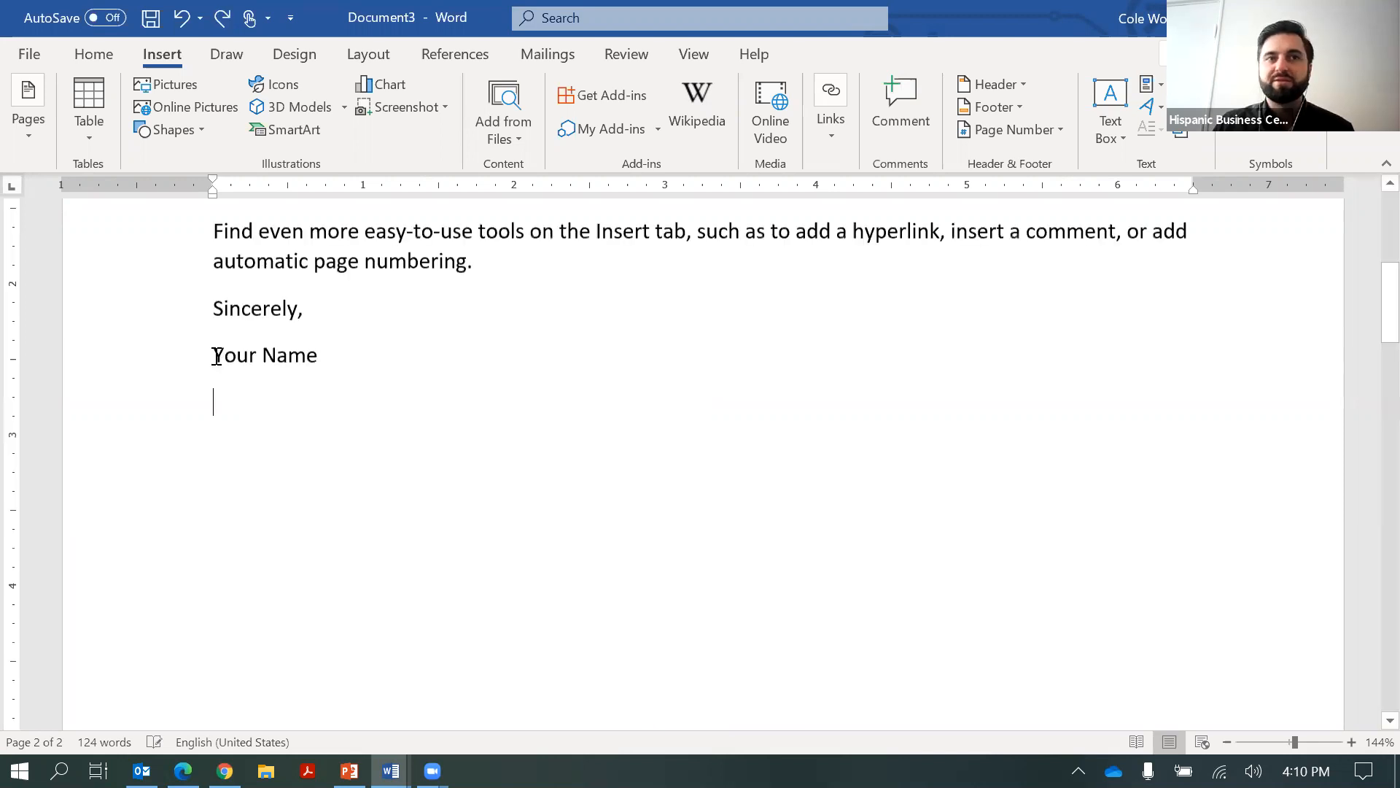
scroll(238, 438, "up", 3)
scroll(238, 439, "down", 8)
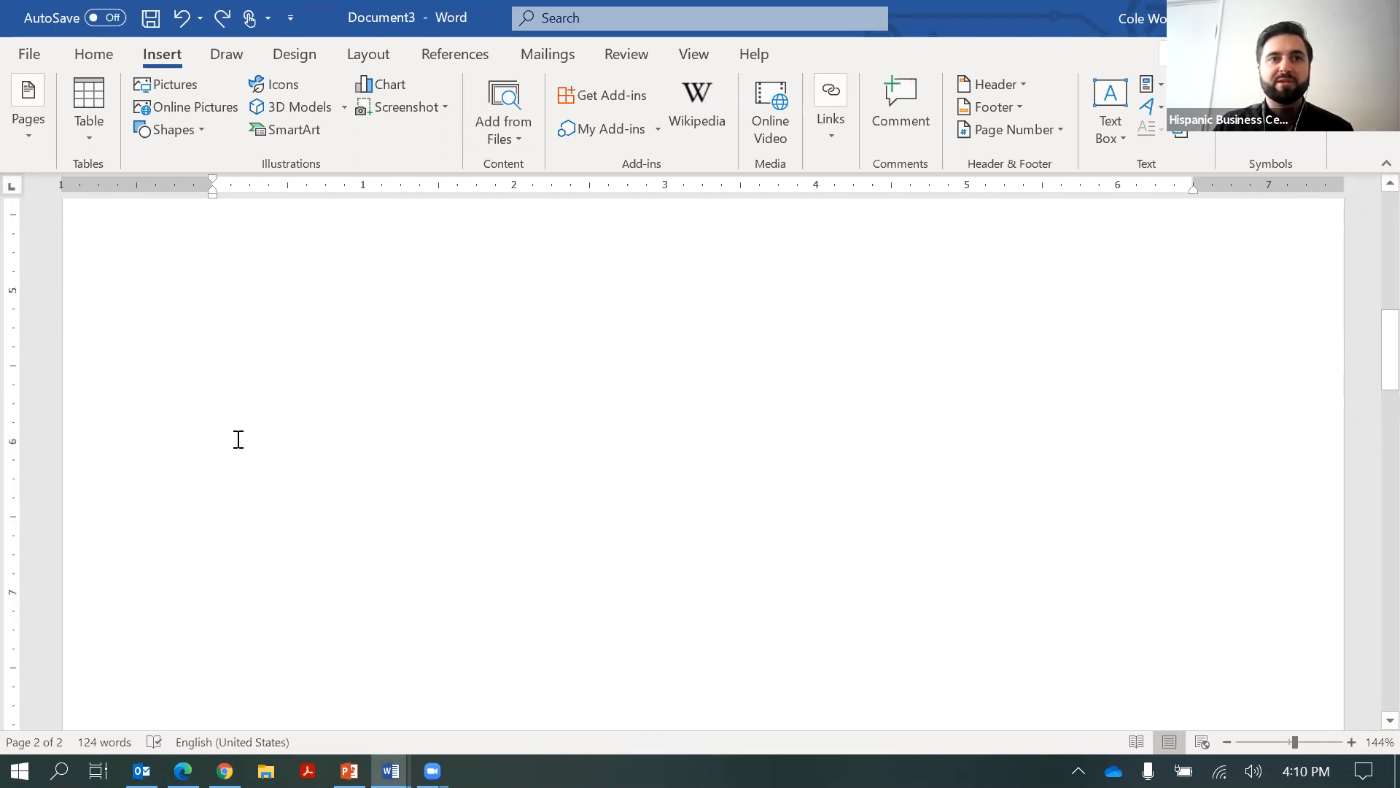
scroll(238, 439, "down", 2)
scroll(237, 439, "down", 5)
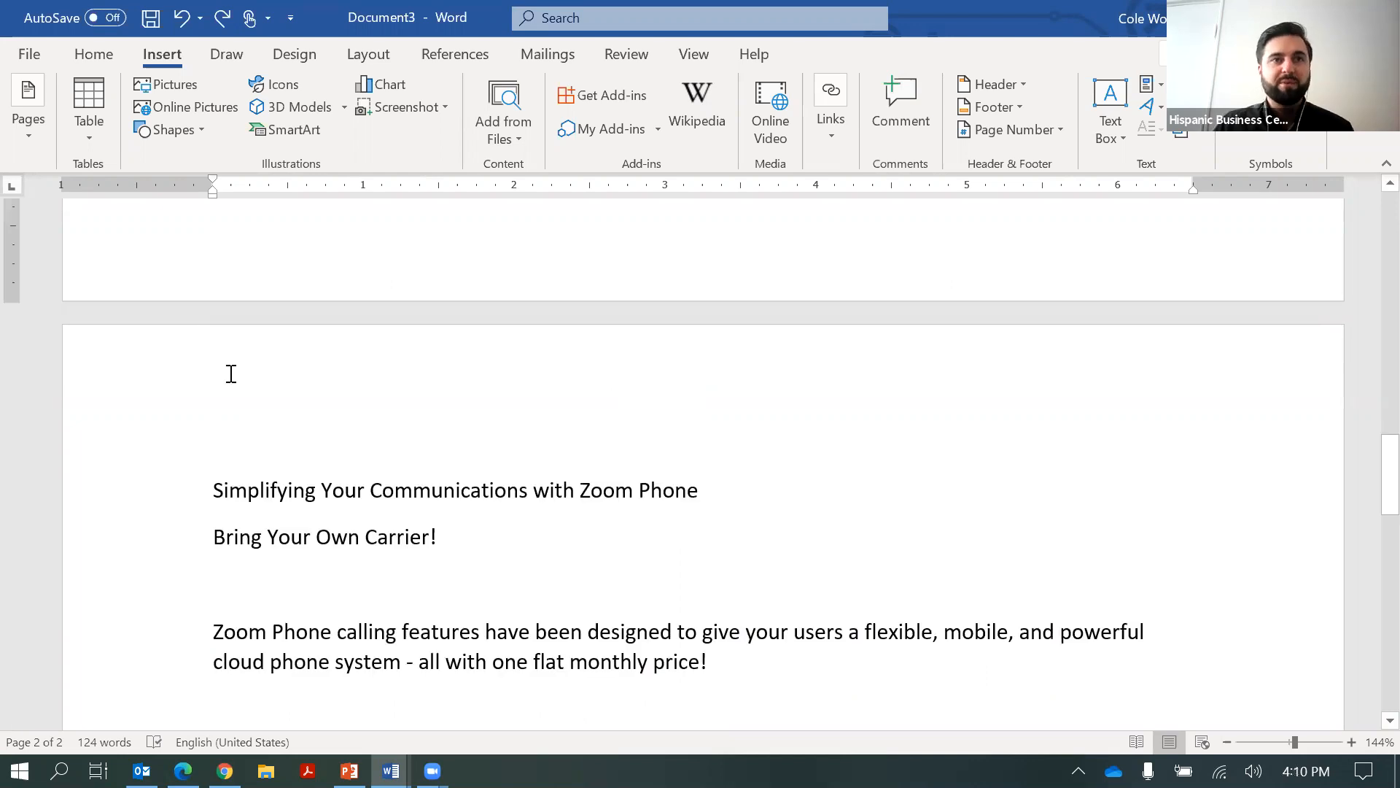
scroll(232, 380, "down", 1)
Select the pasted Zoom Phone text, and undo the plain-text paste and the blank page insertion
left_click_drag(741, 578, 23, 307)
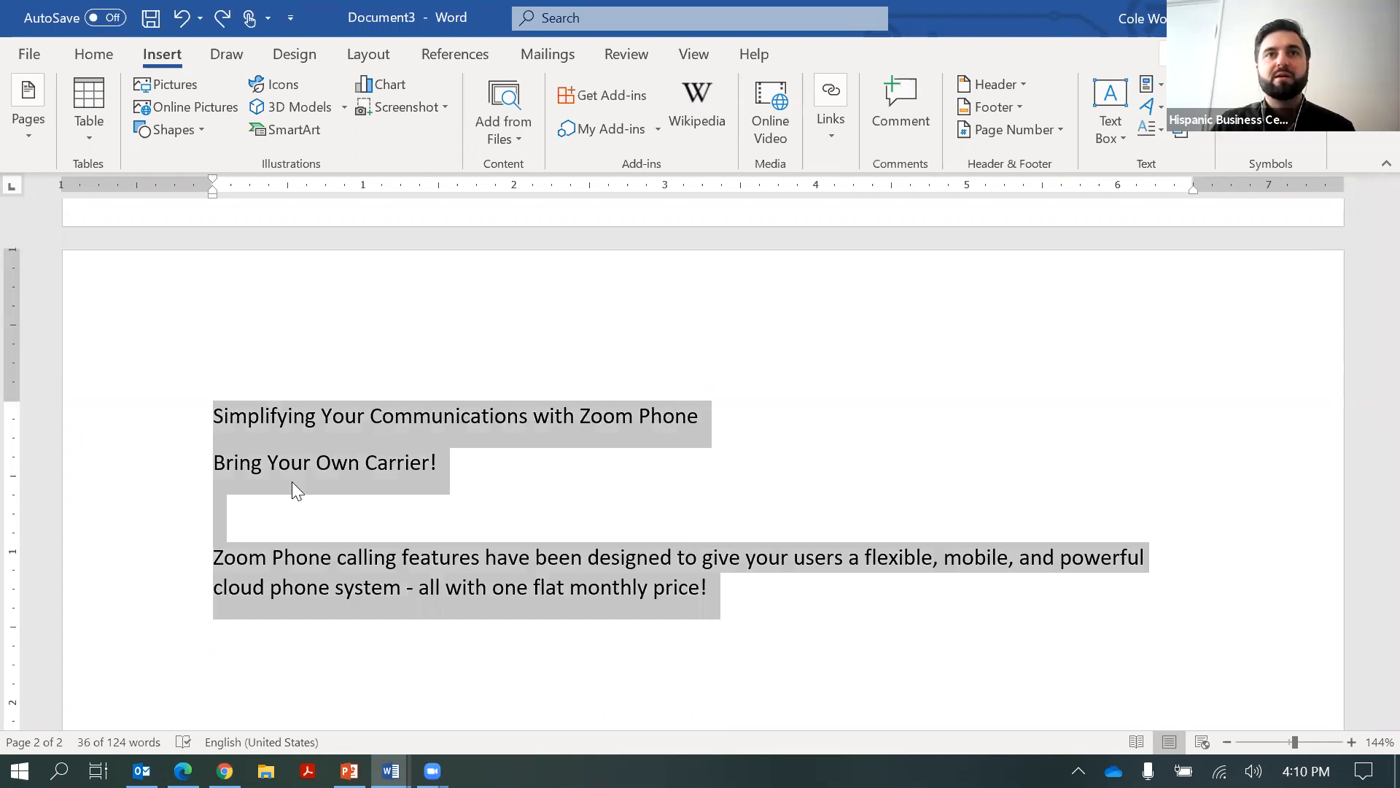
left_click(371, 461)
left_click_drag(754, 601, 13, 337)
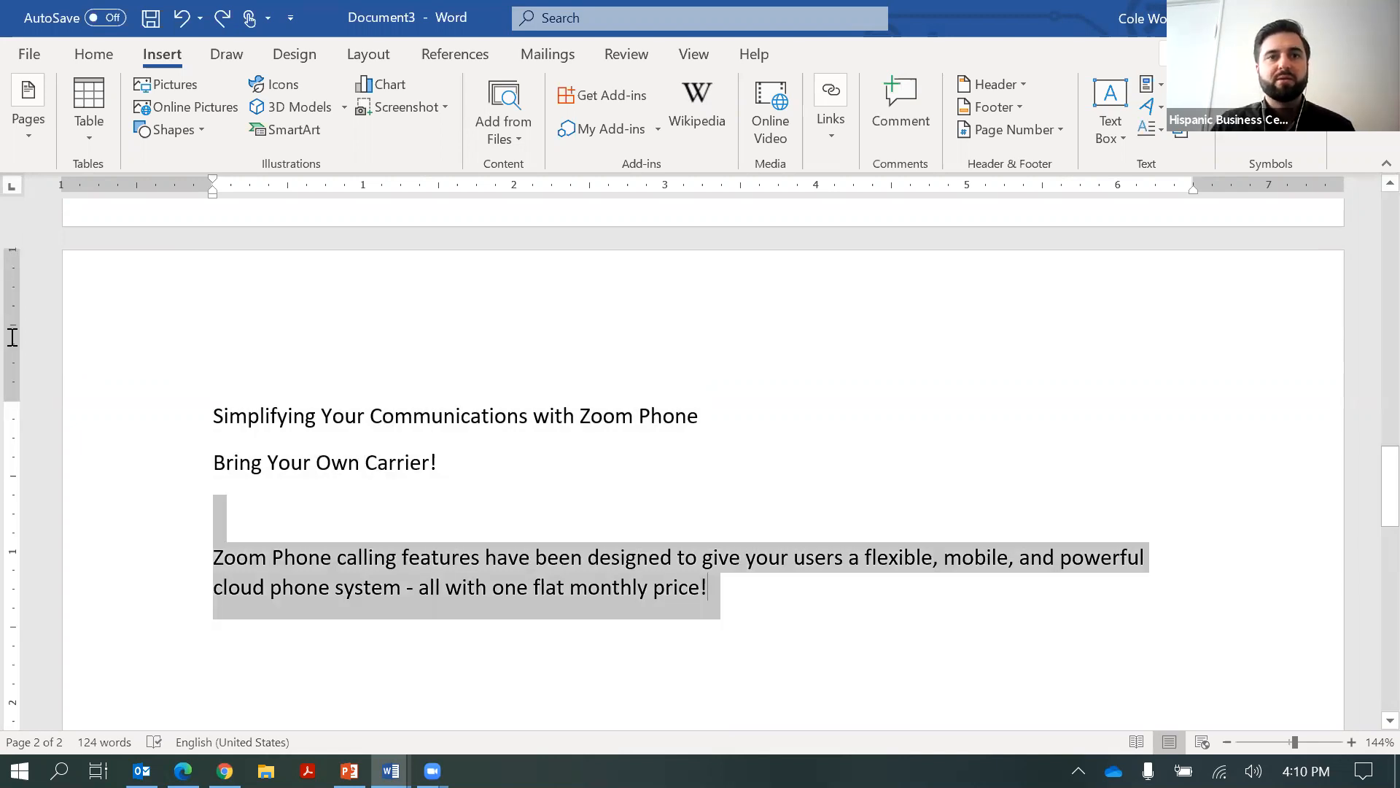
left_click(178, 22)
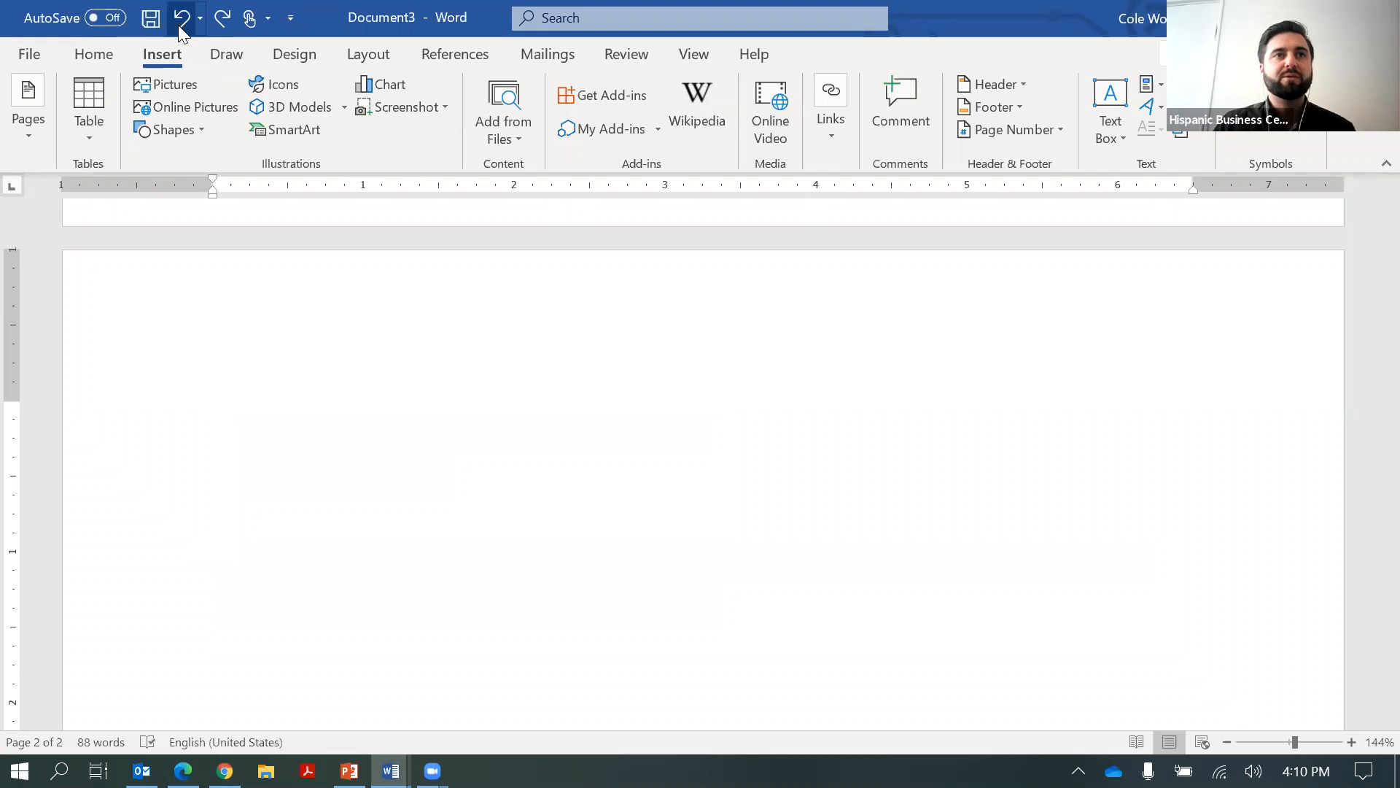
scroll(368, 513, "down", 8)
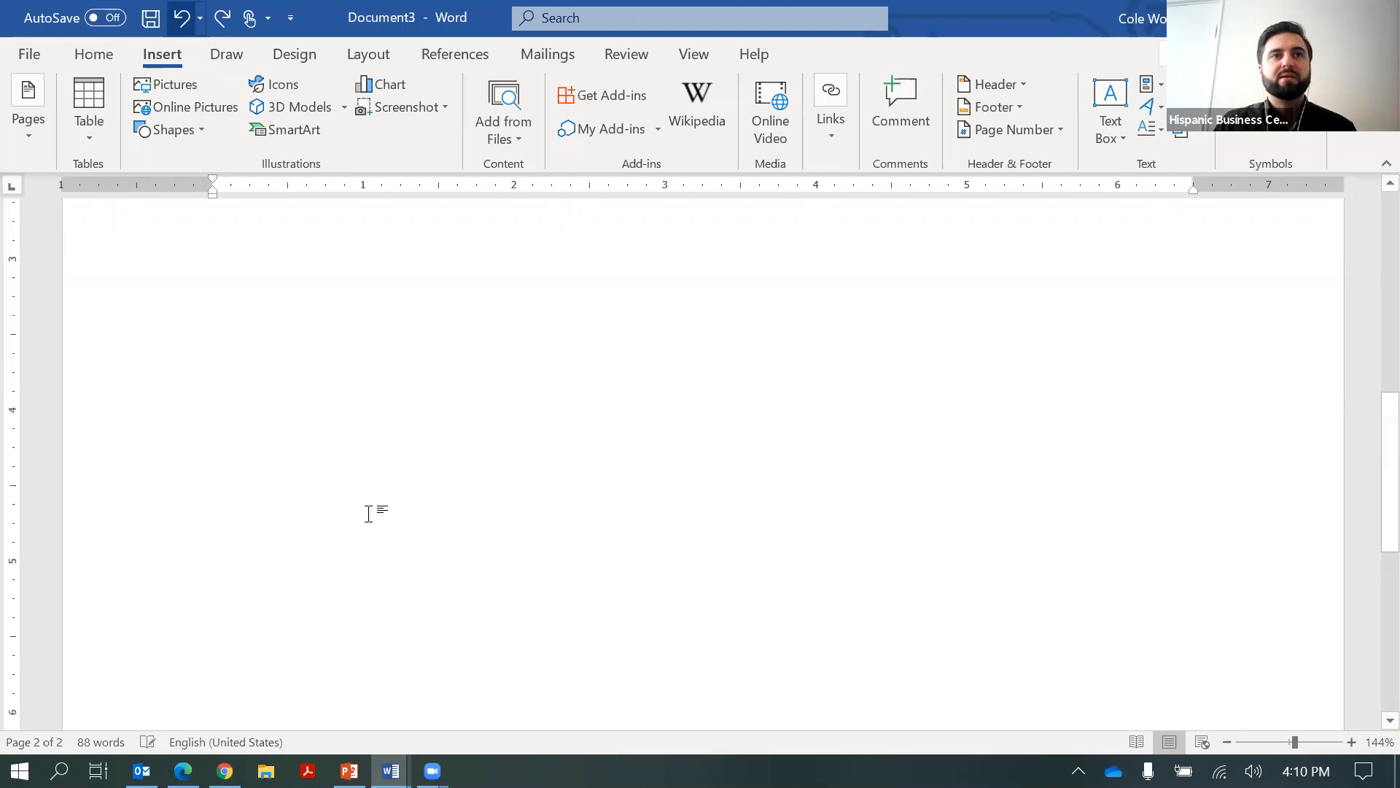
scroll(370, 514, "up", 1)
scroll(371, 515, "up", 6)
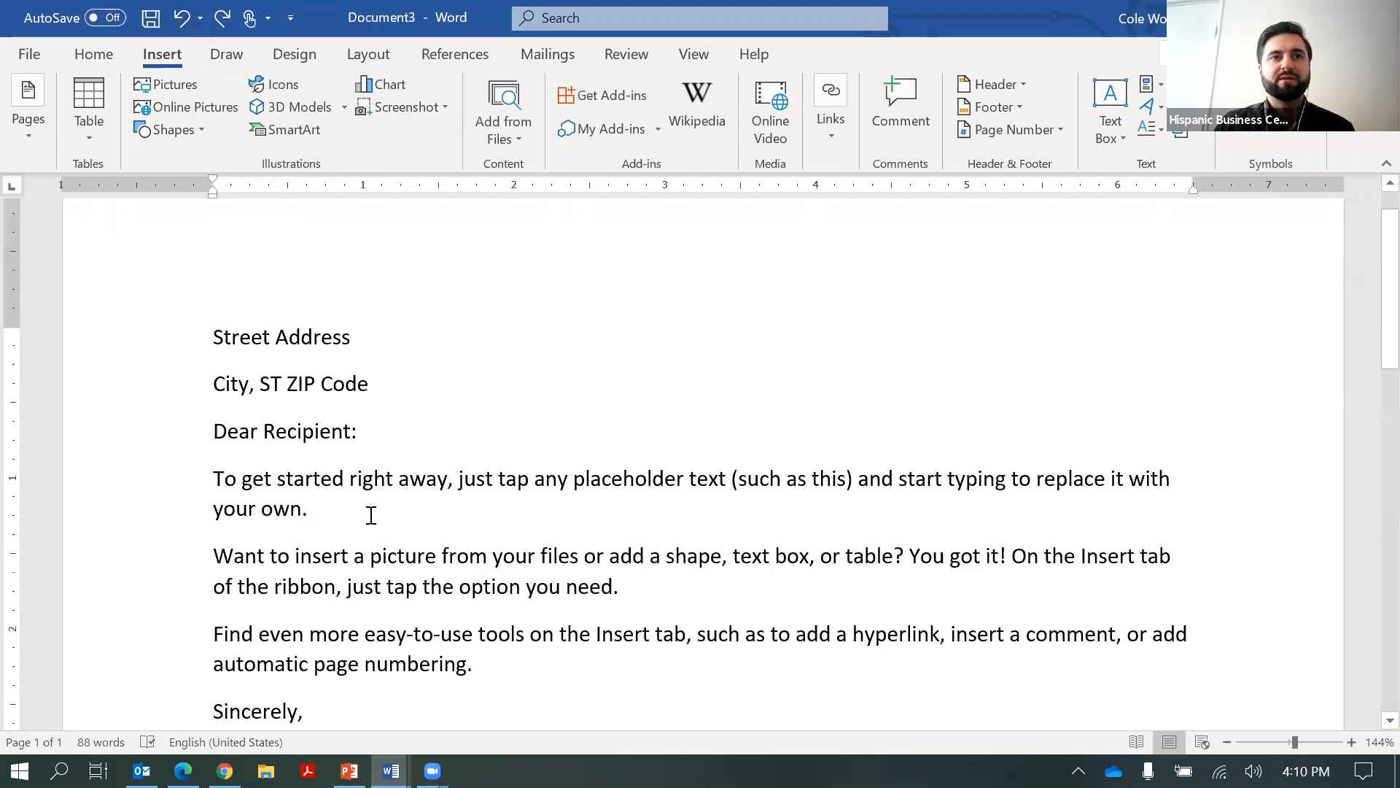
scroll(371, 515, "up", 1)
scroll(370, 515, "down", 1)
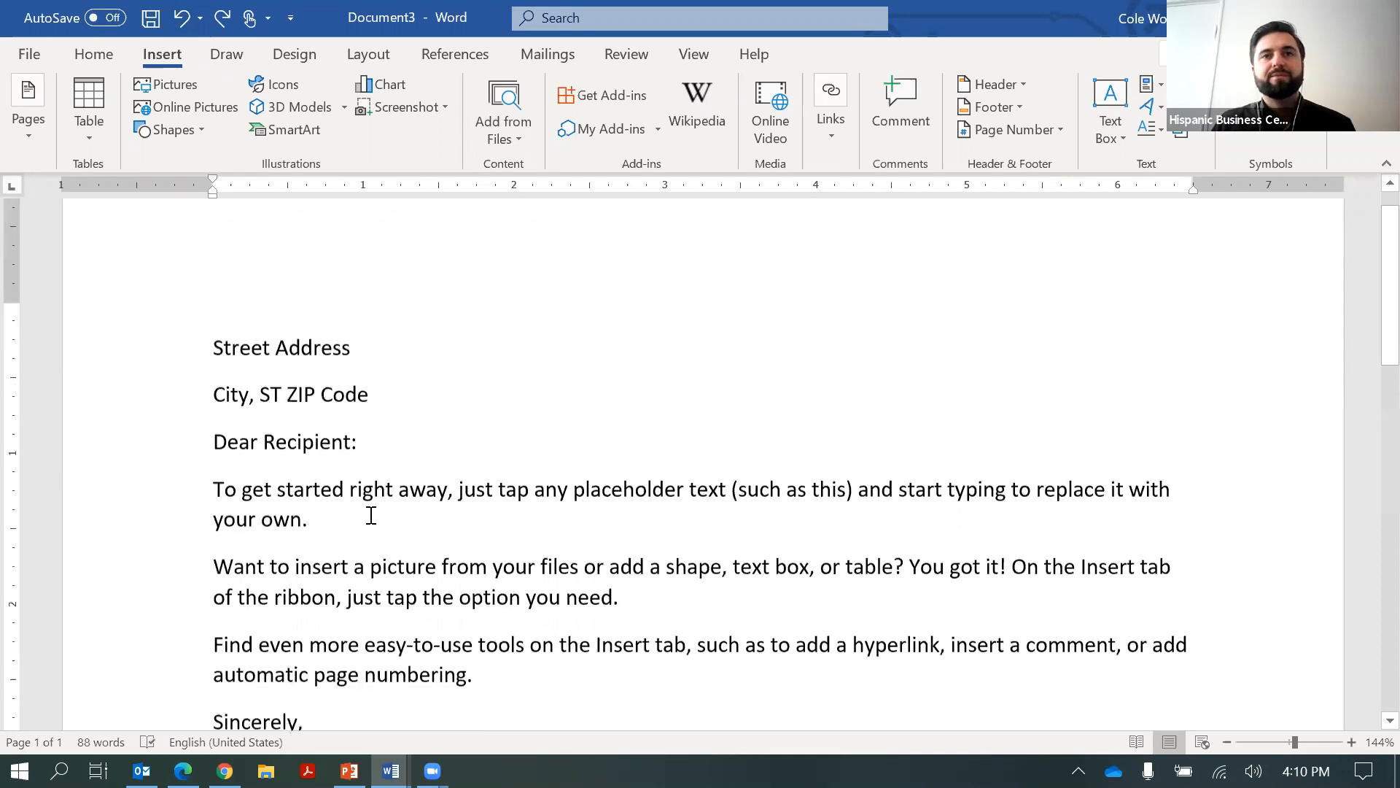
scroll(371, 515, "down", 2)
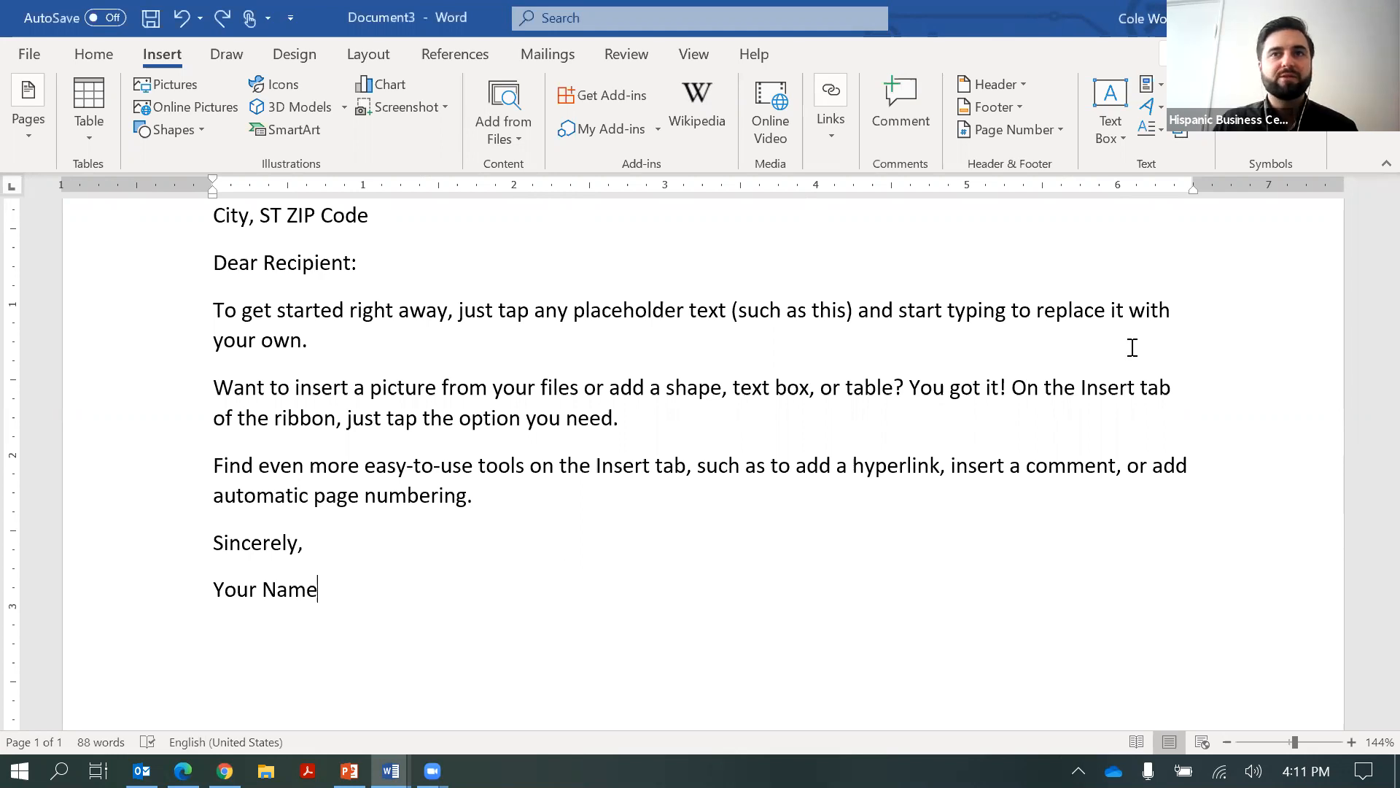
Zoom the Document3 letter out to 110%
scroll(495, 547, "up", 1)
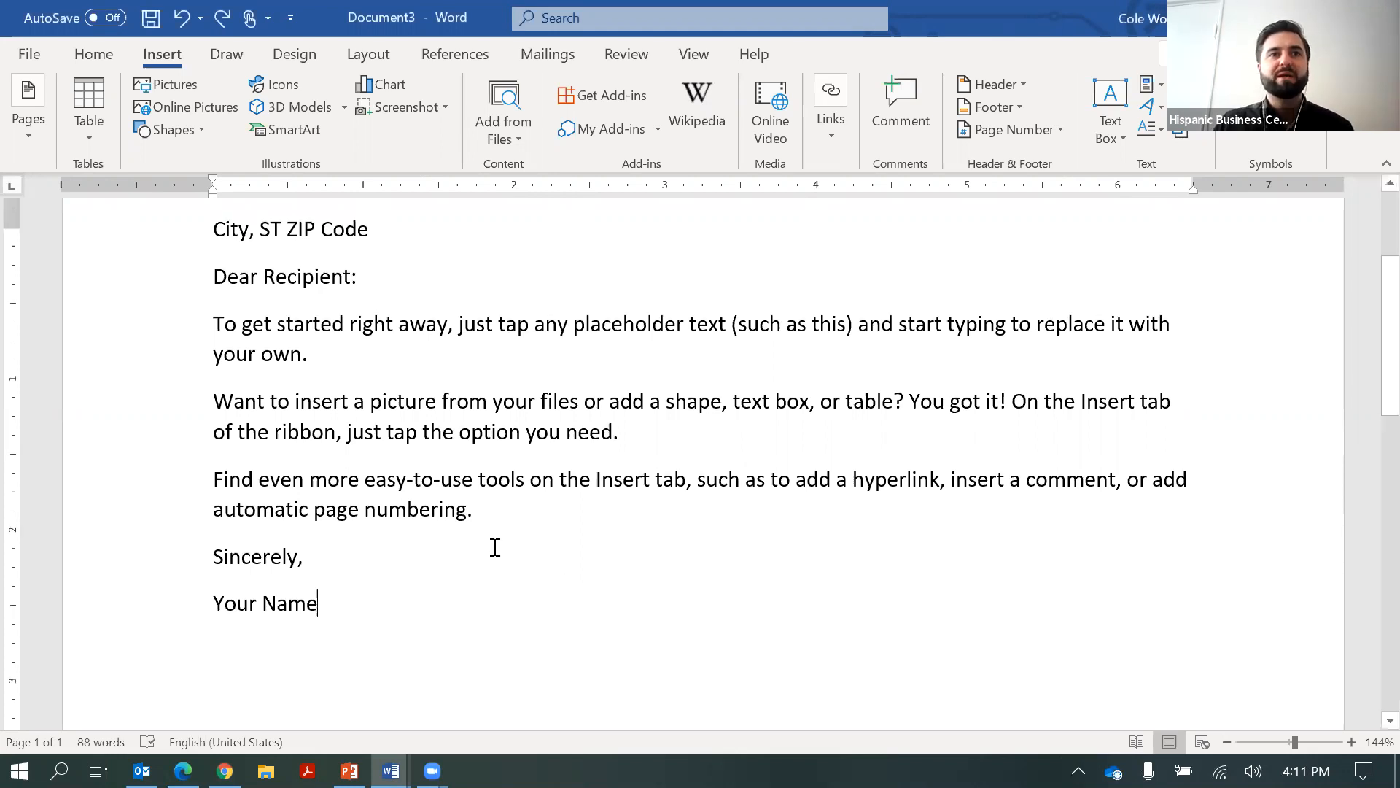
scroll(495, 547, "up", 3)
scroll(494, 547, "down", 1)
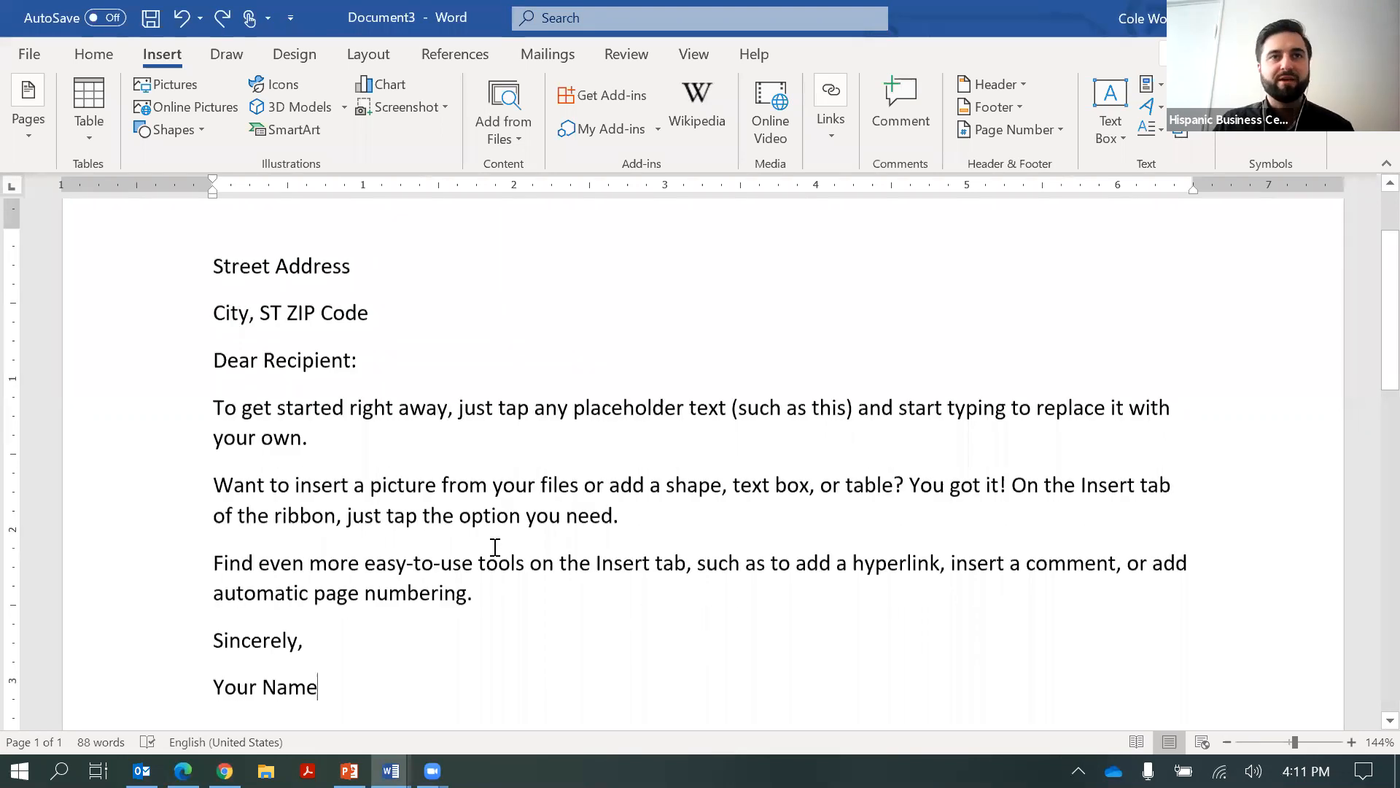
scroll(495, 547, "down", 1)
left_click(1222, 741)
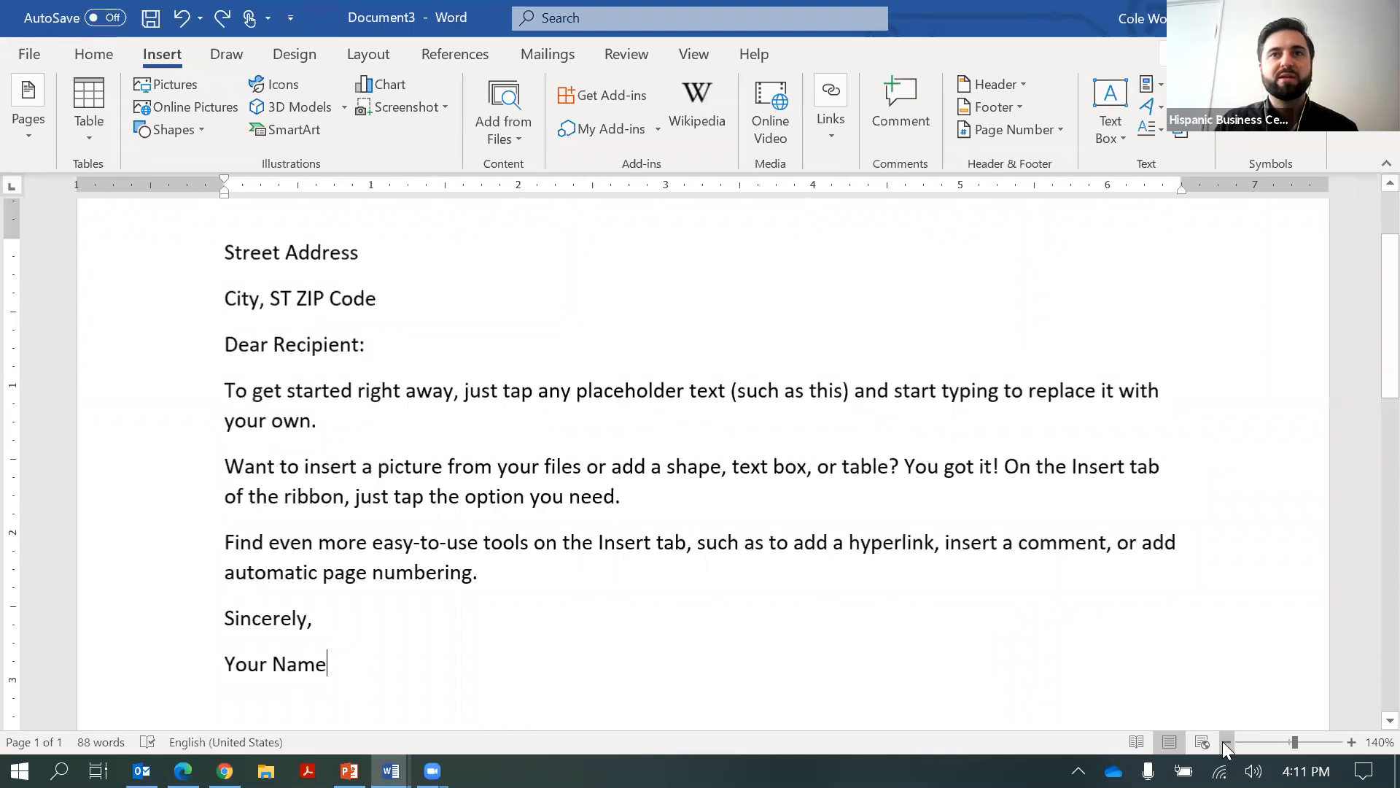
left_click(1222, 741)
scroll(470, 487, "up", 1)
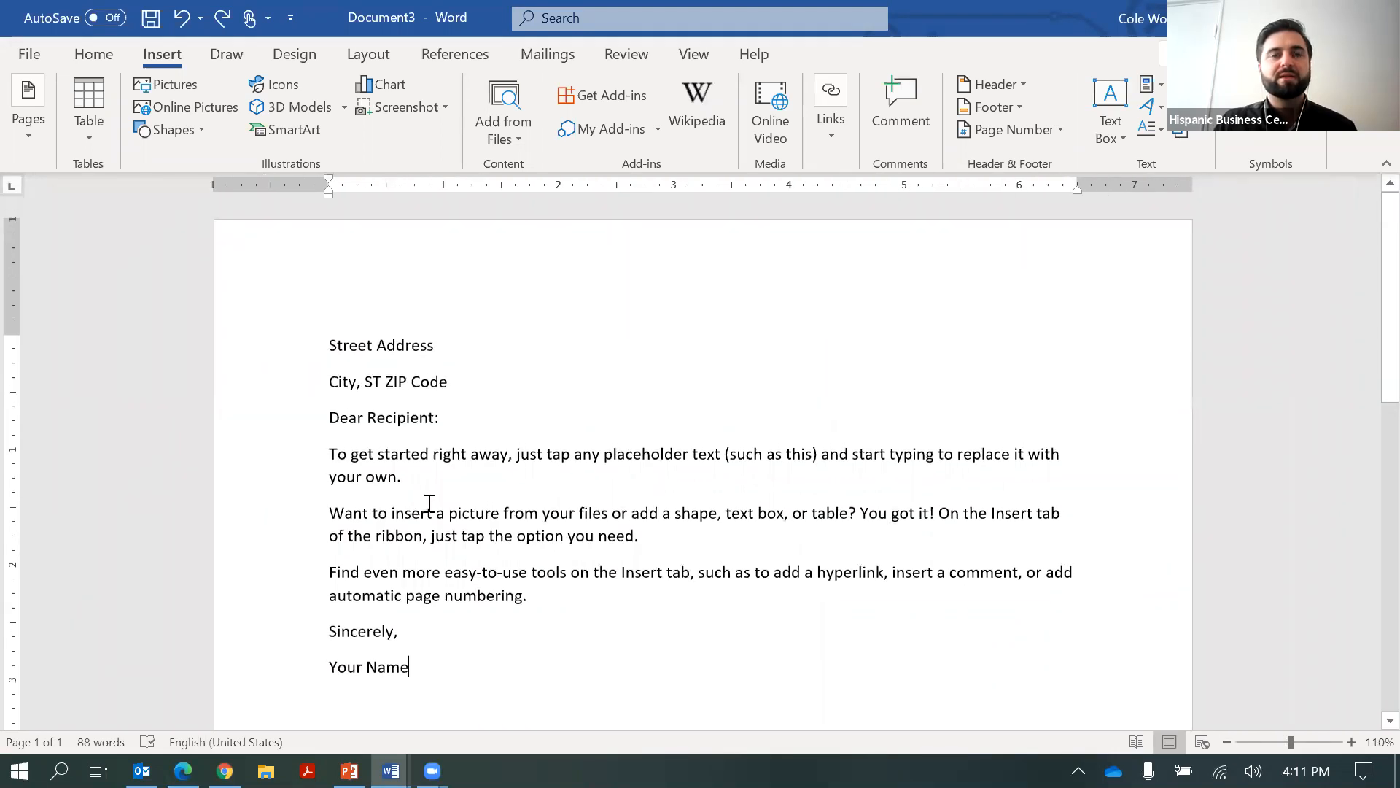
Apply the Normal style at the end of the letter and select the letter's entire text
scroll(417, 374, "down", 1)
scroll(494, 461, "up", 1)
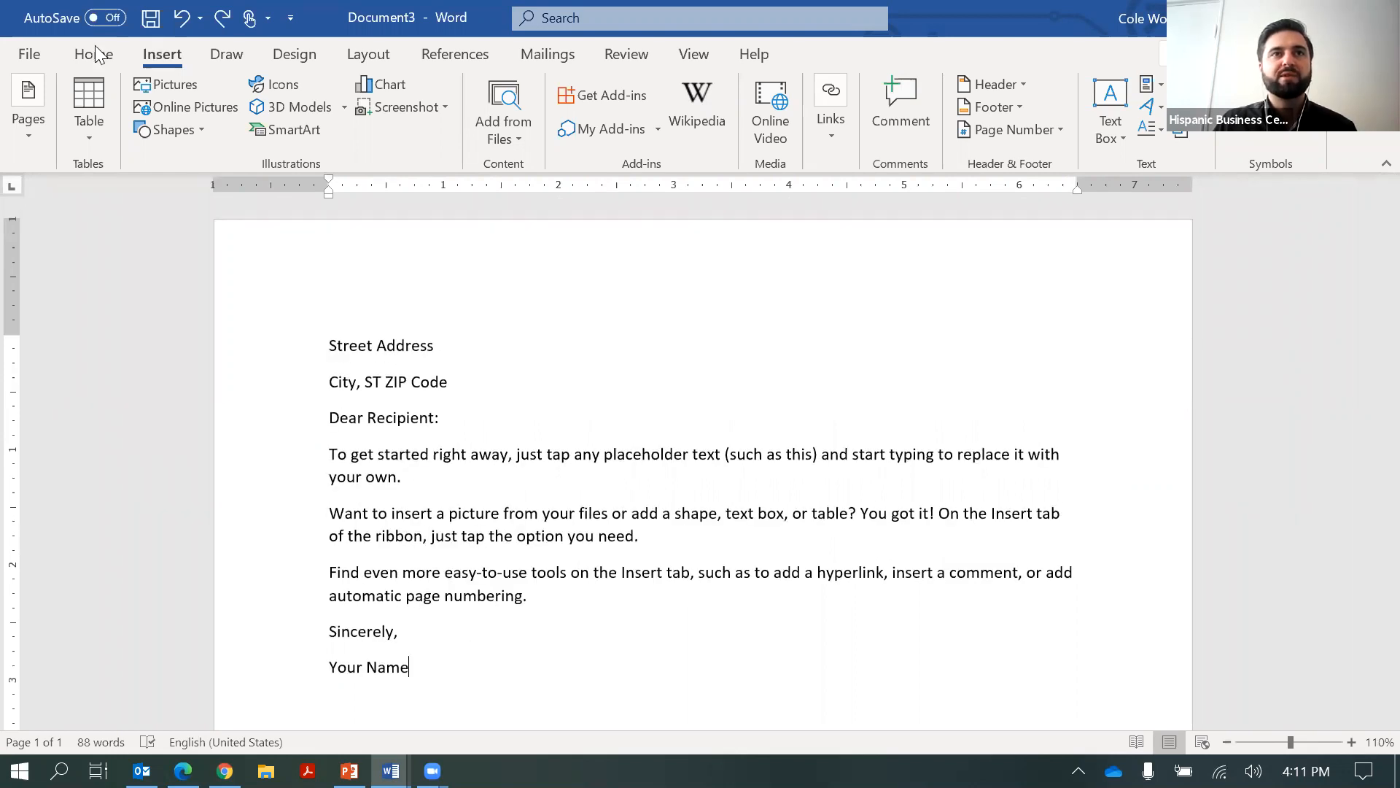
scroll(845, 110, "up", 1)
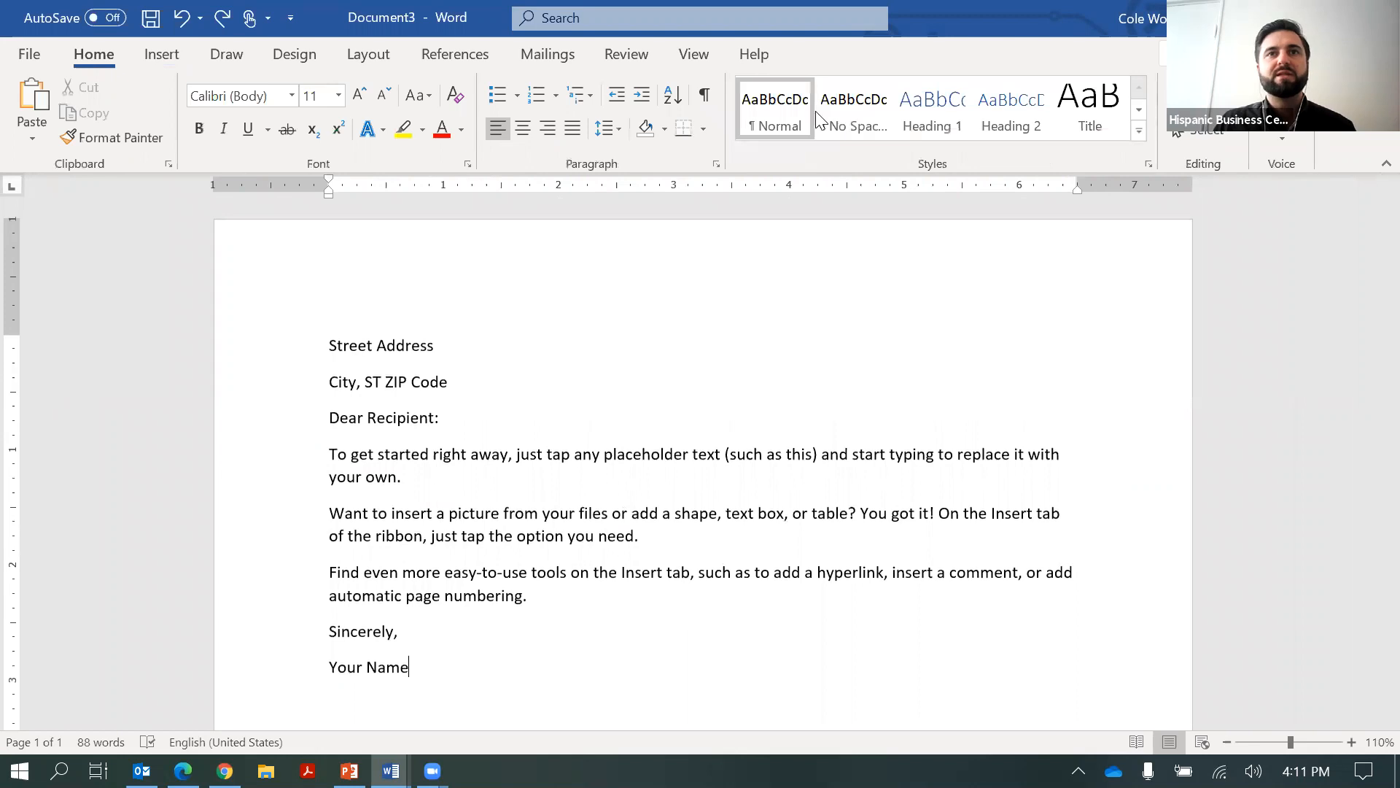
left_click(766, 130)
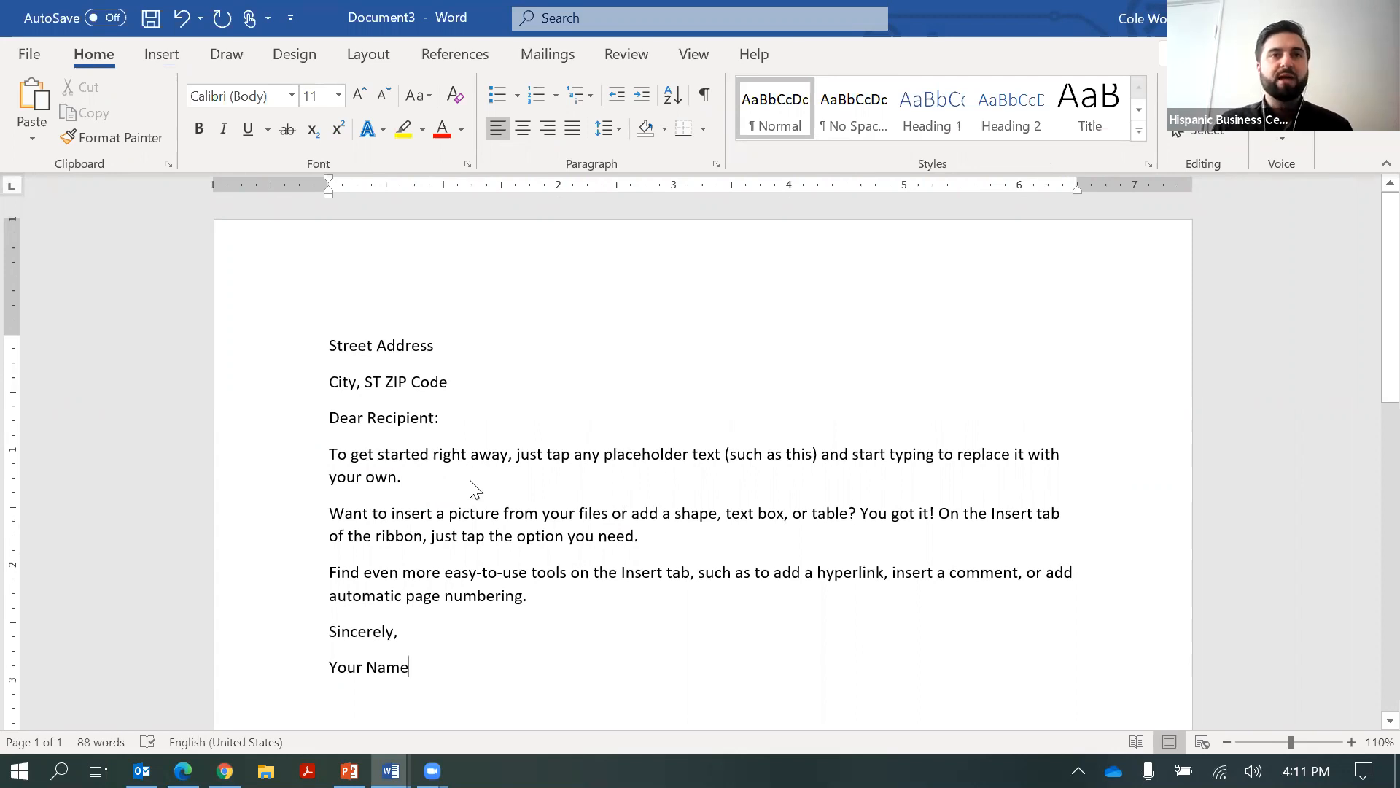
key("ctrl+a")
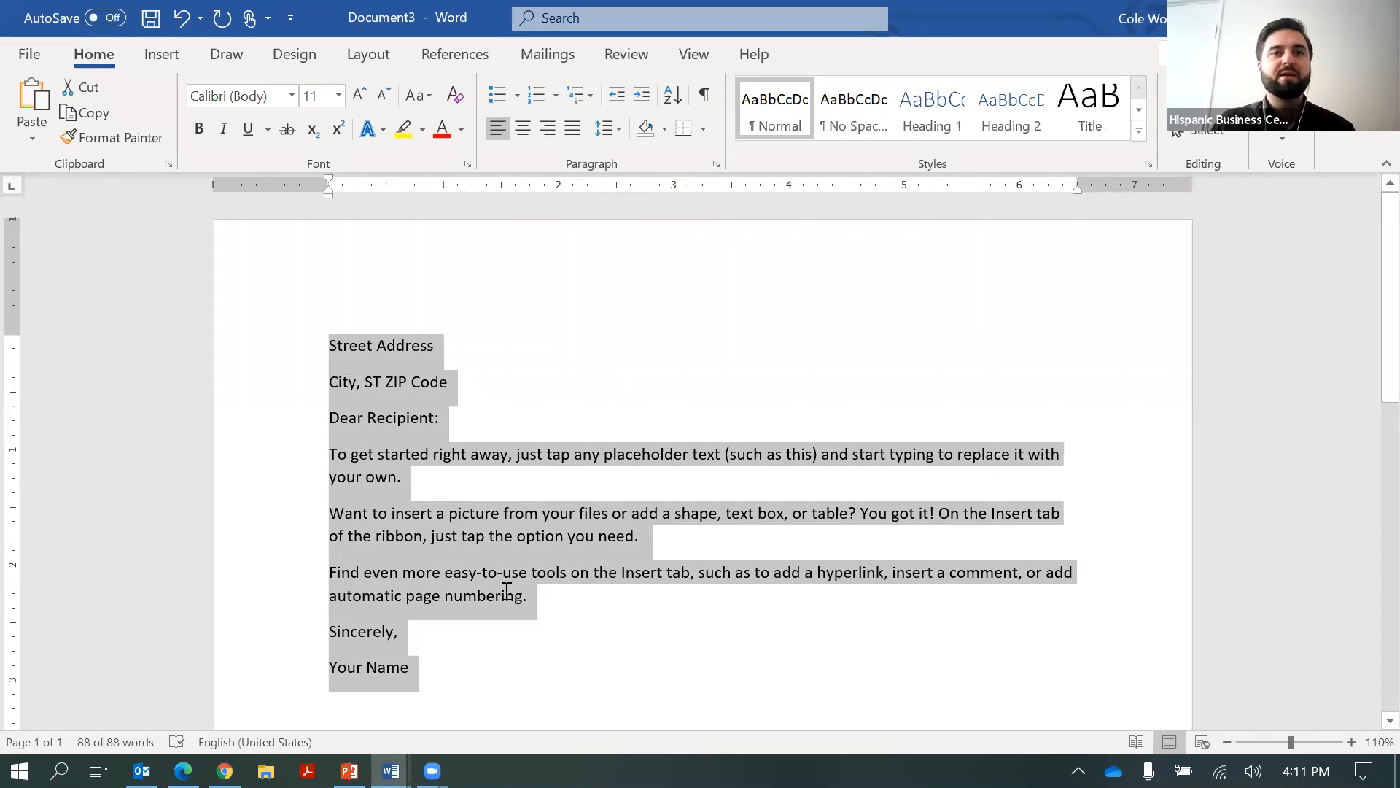
left_click(412, 630)
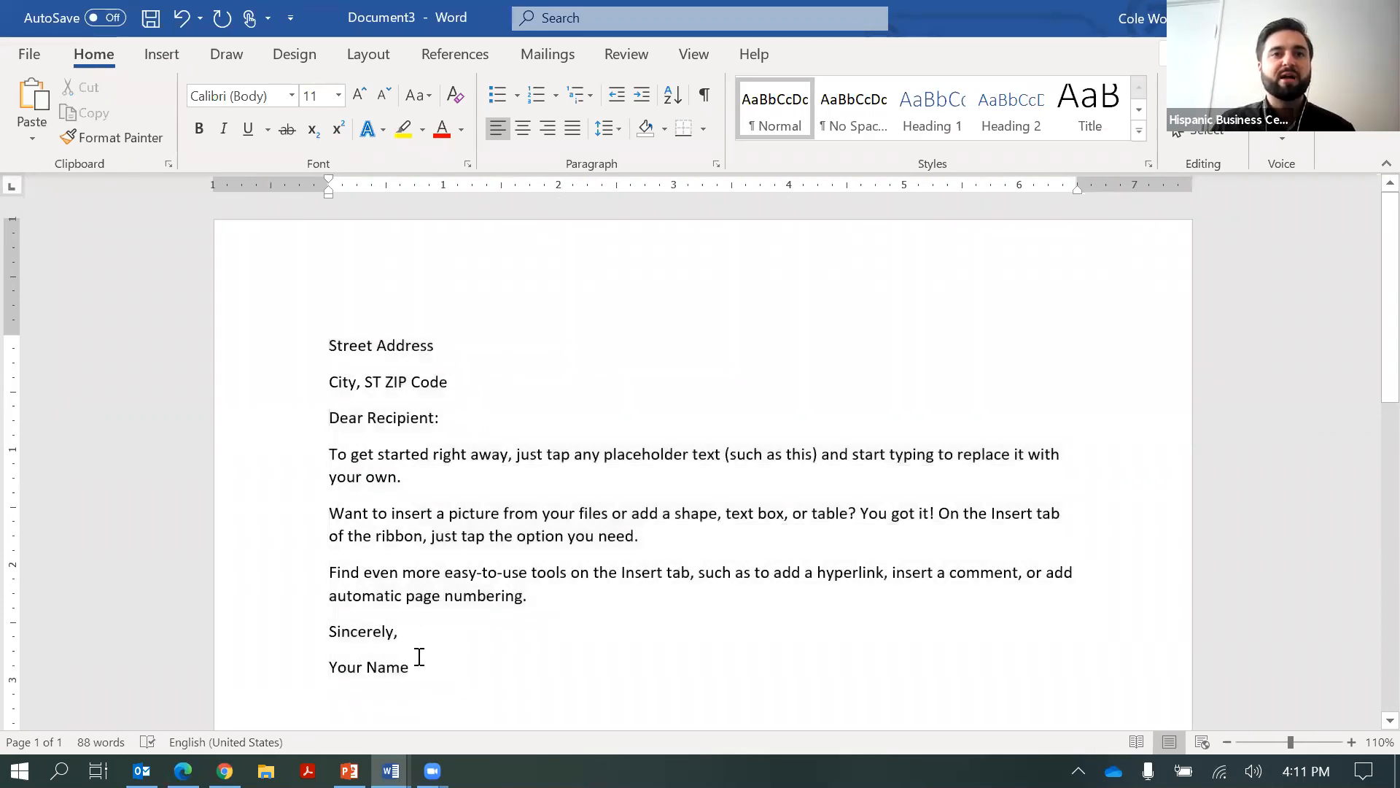
left_click_drag(420, 657, 255, 250)
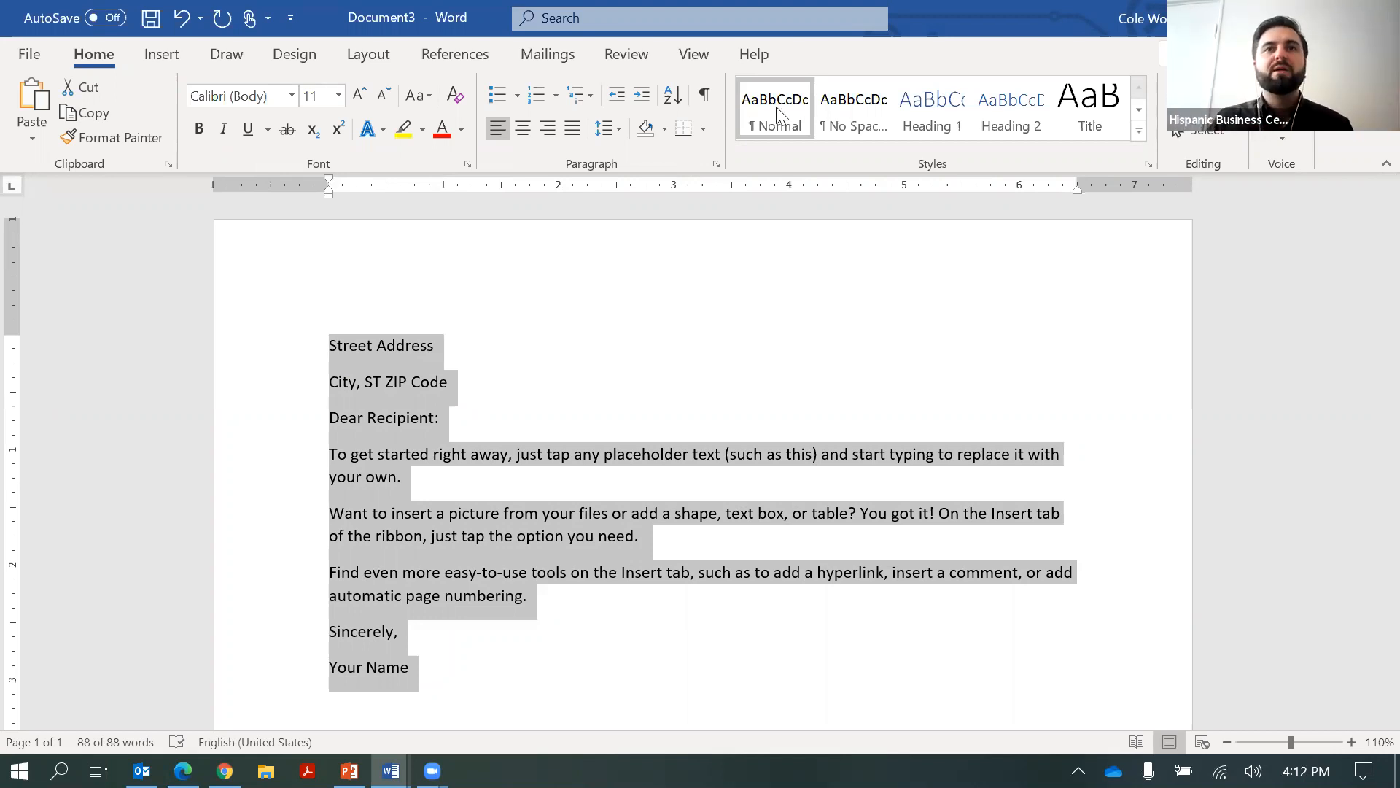
Look through the full list of styles from Normal to List Paragraph and close it
left_click(1149, 163)
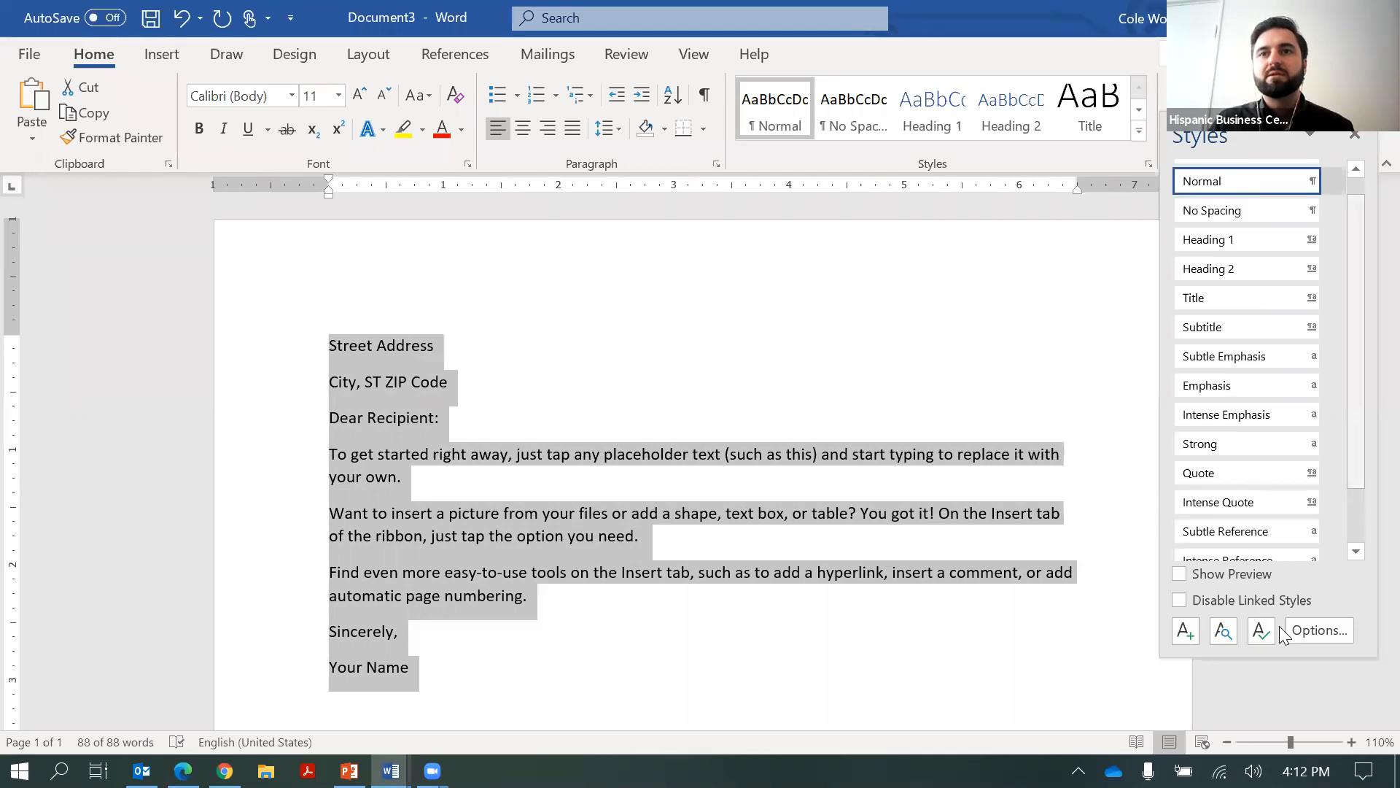
scroll(1197, 639, "down", 2)
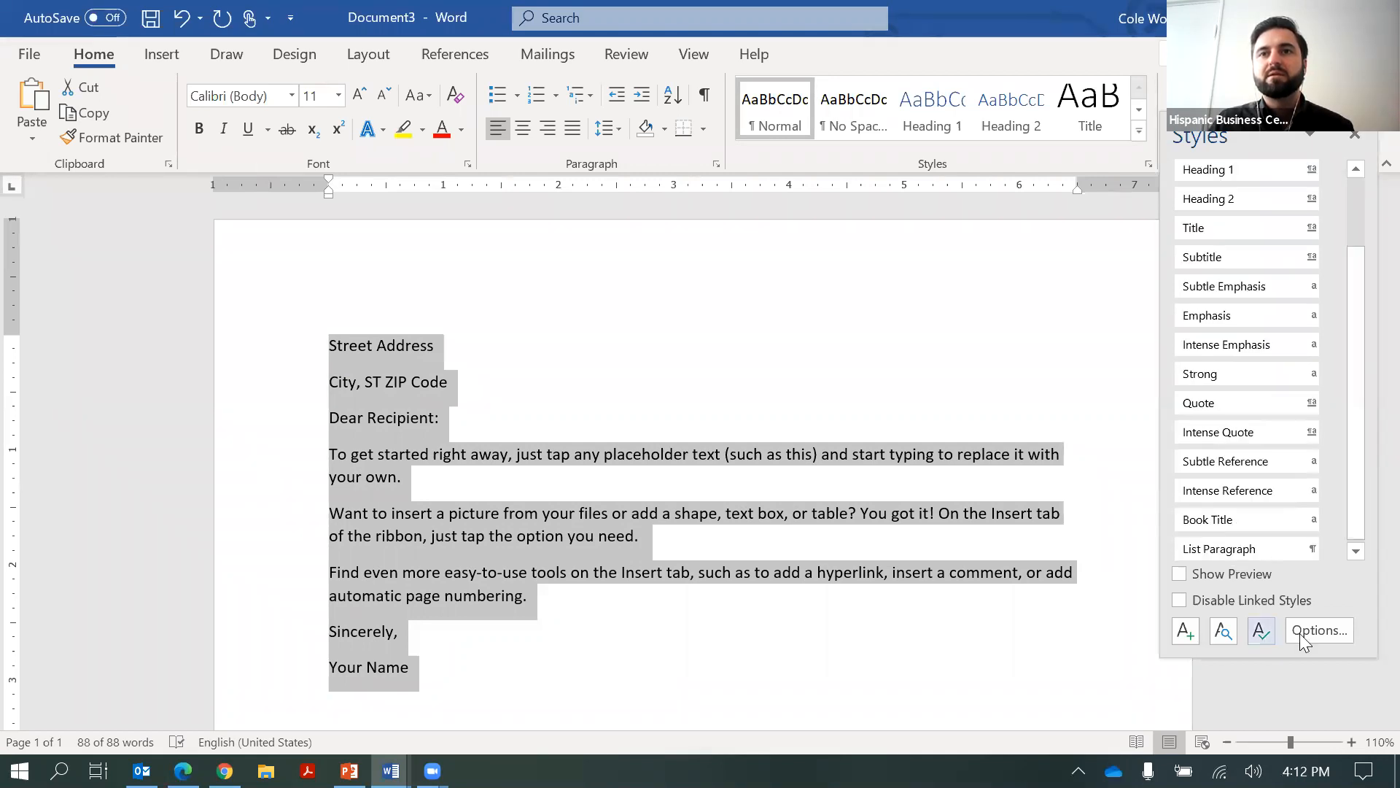
left_click(1311, 137)
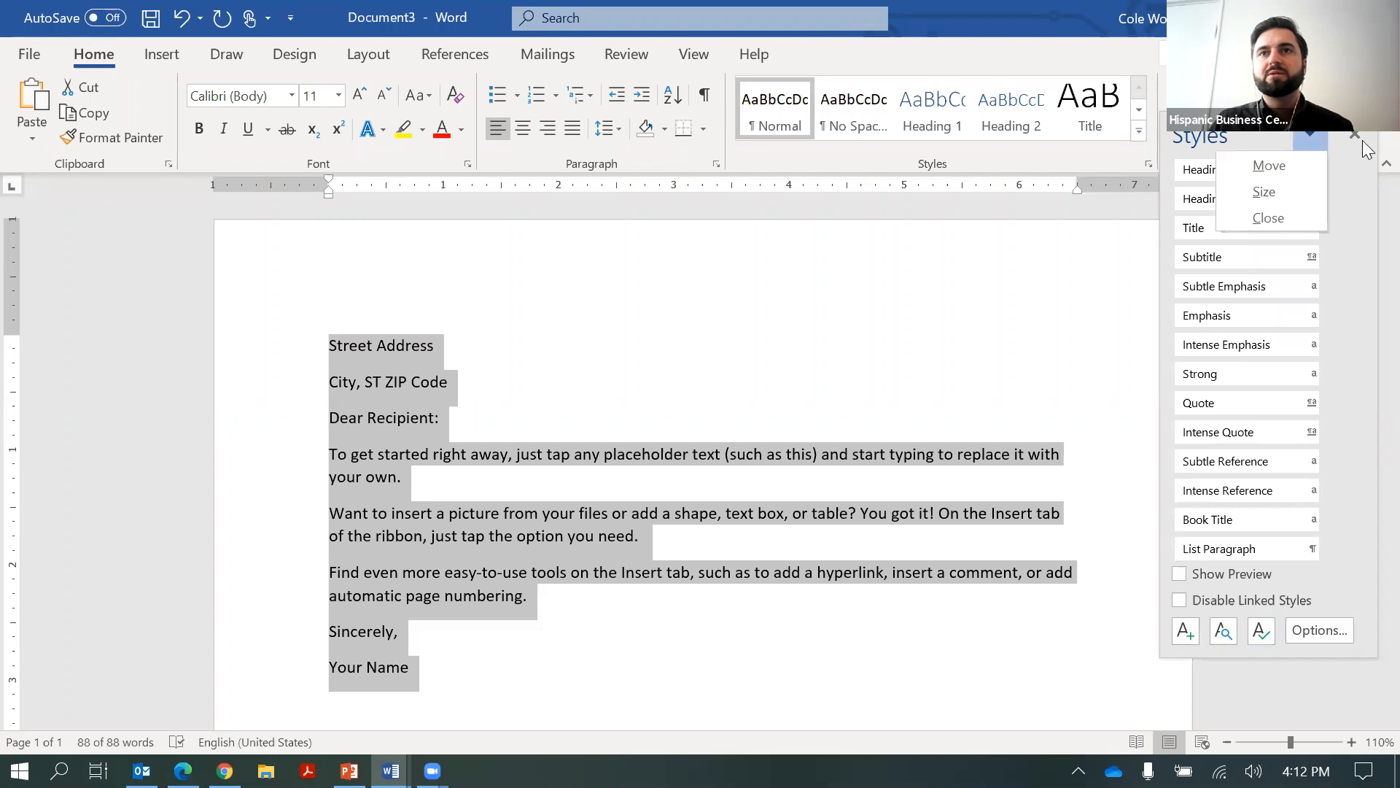
left_click(1358, 137)
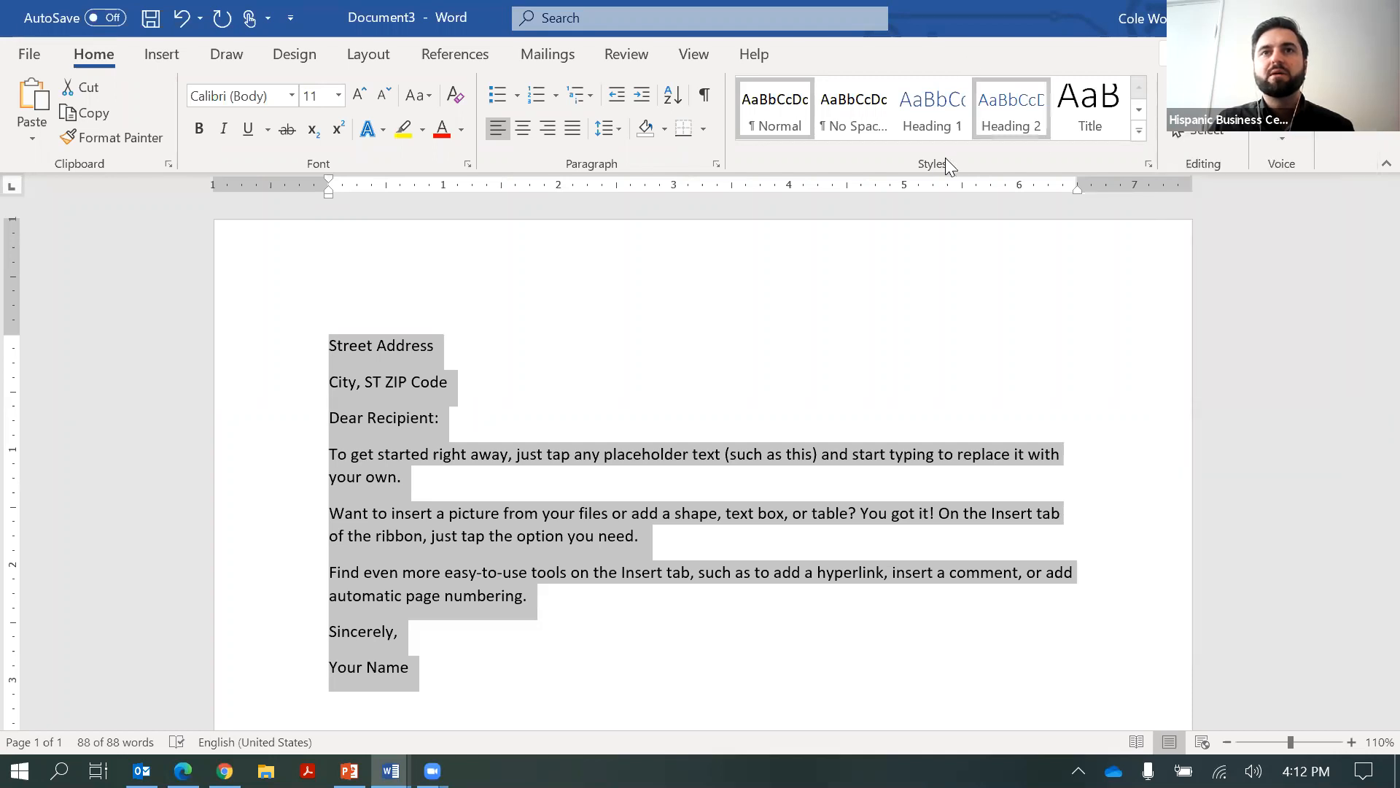
Preview gallery styles such as Book Title and Title on the selected letter, and keep the Normal style
left_click(1139, 109)
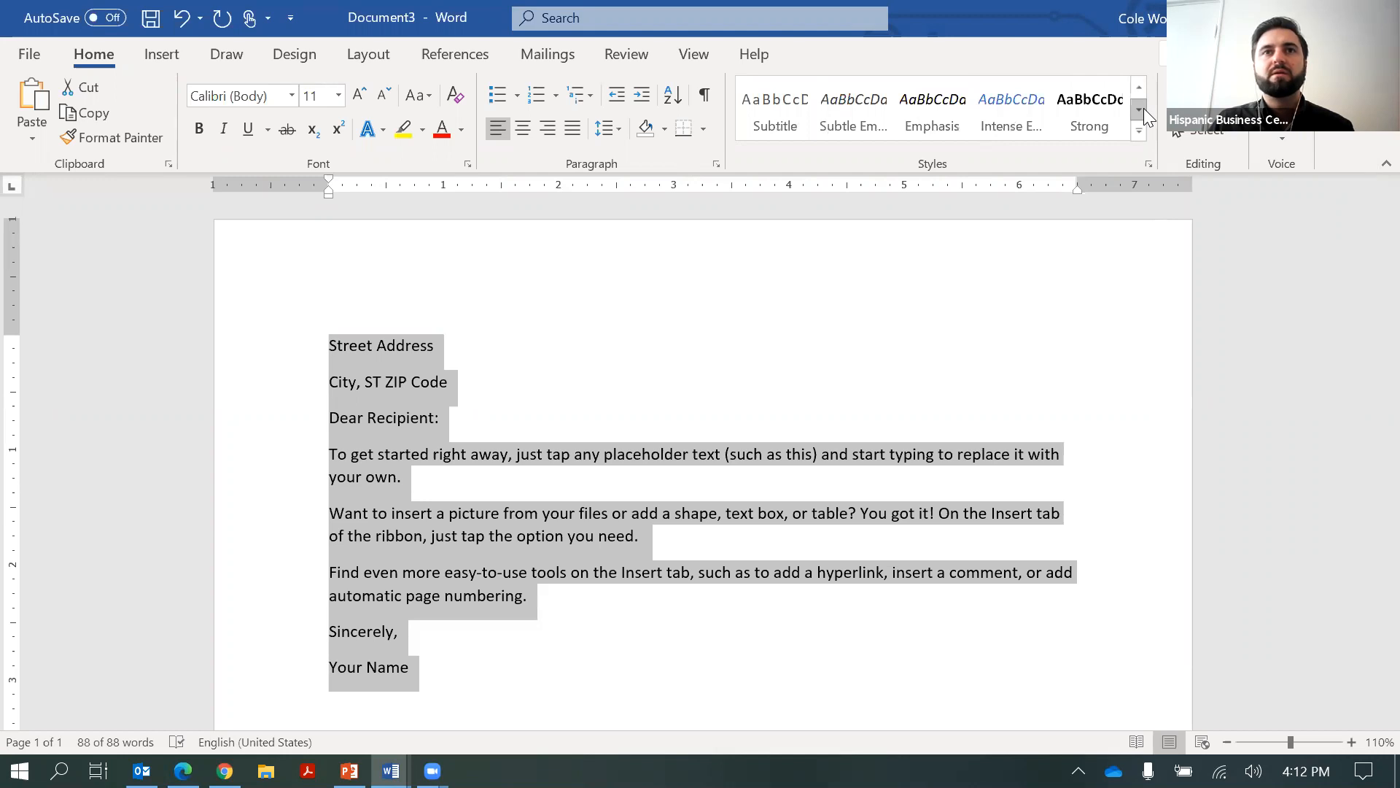
left_click(1142, 110)
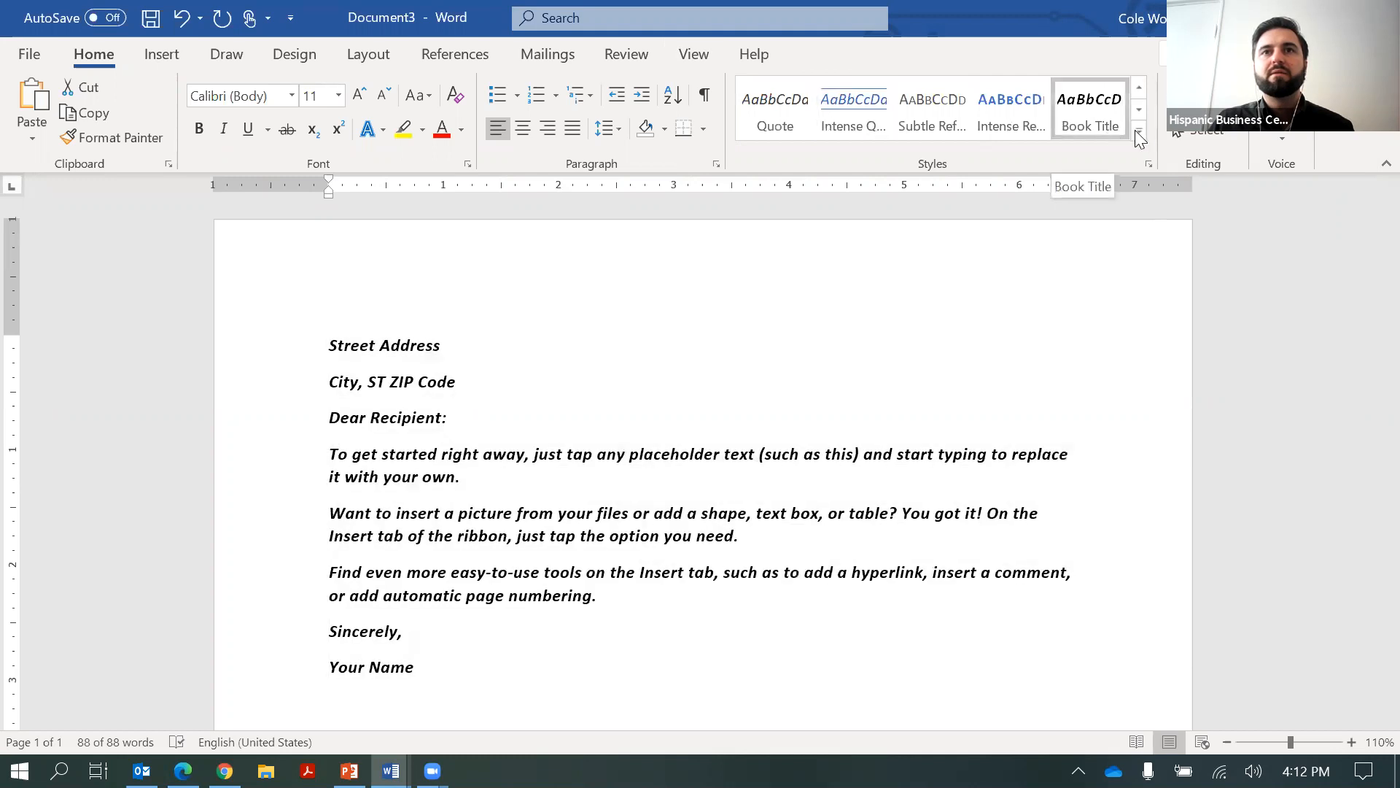
left_click(1140, 88)
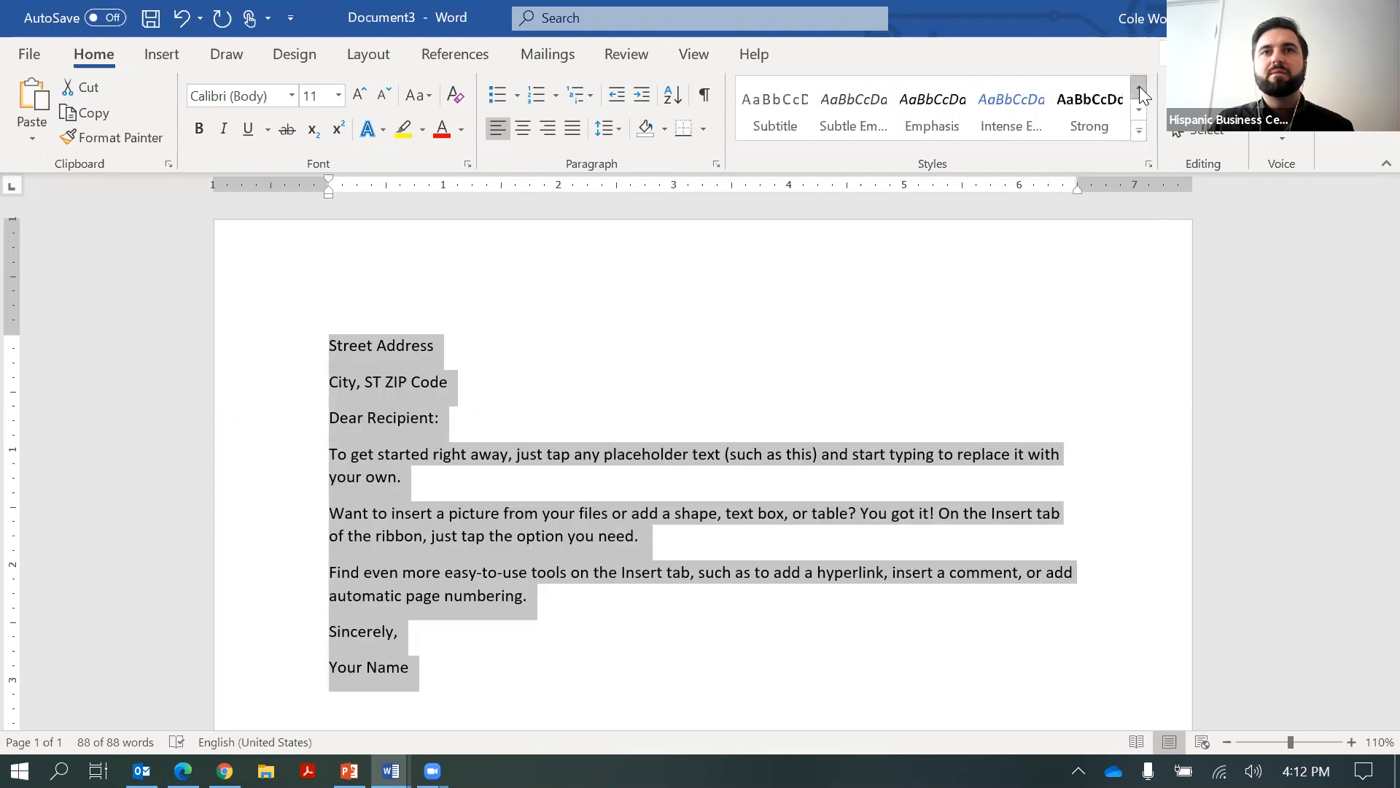
left_click(1139, 86)
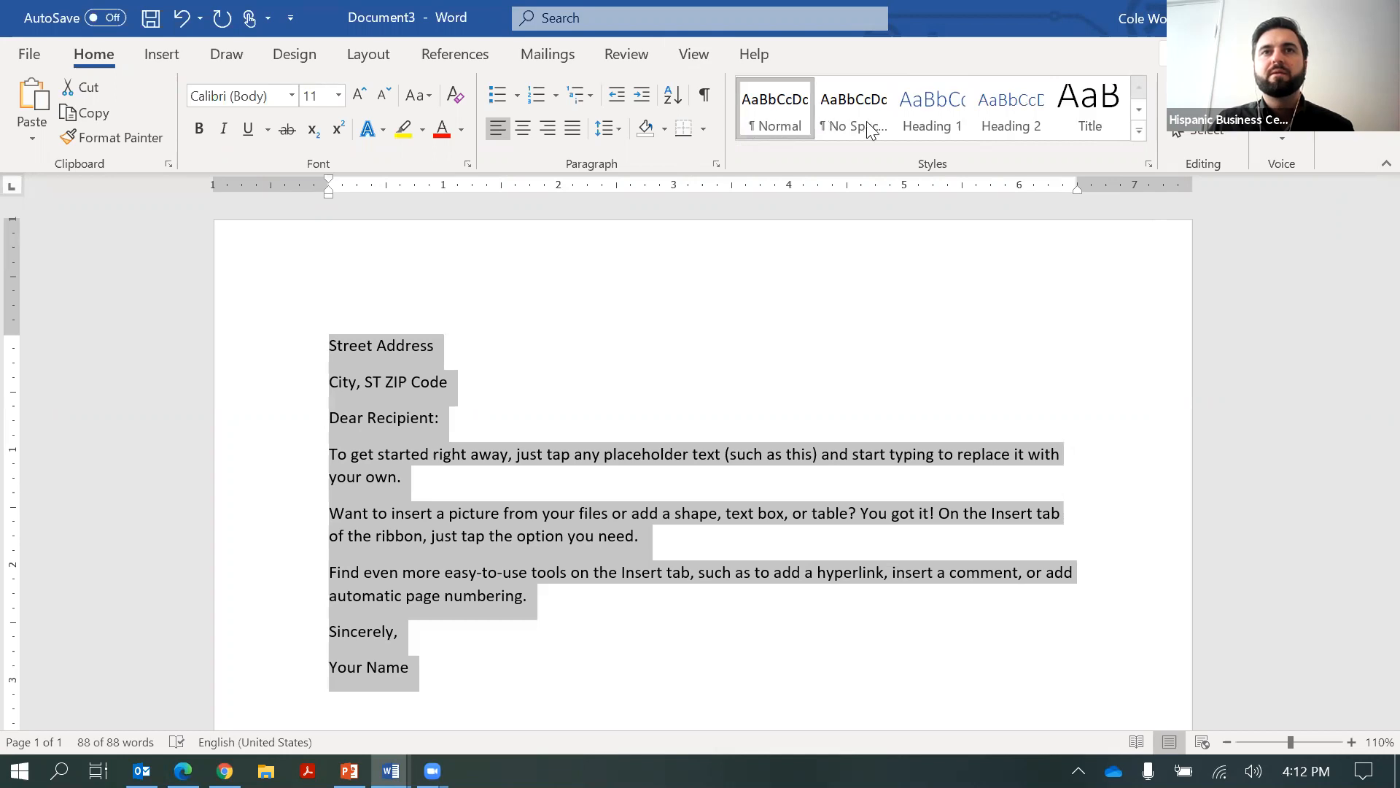
left_click(925, 122)
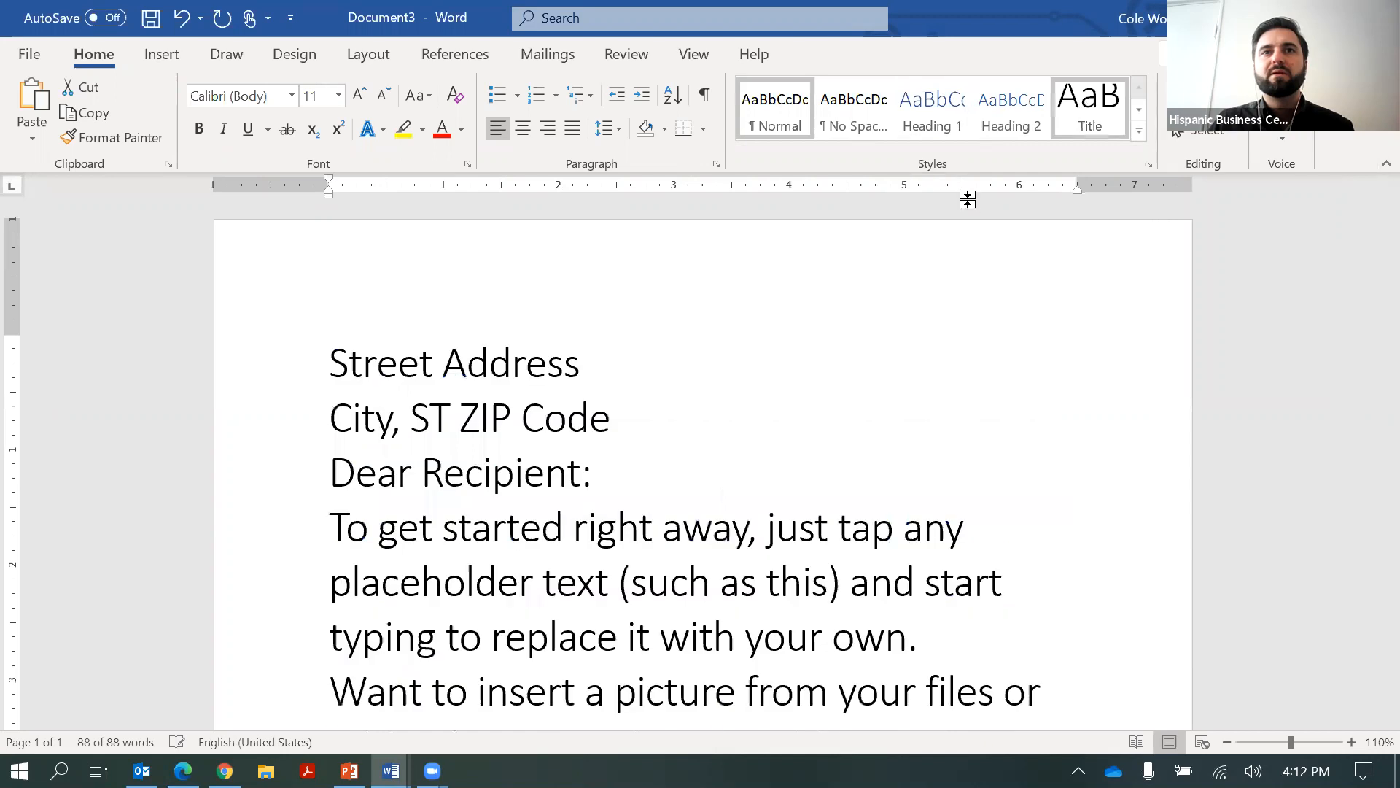
left_click(770, 121)
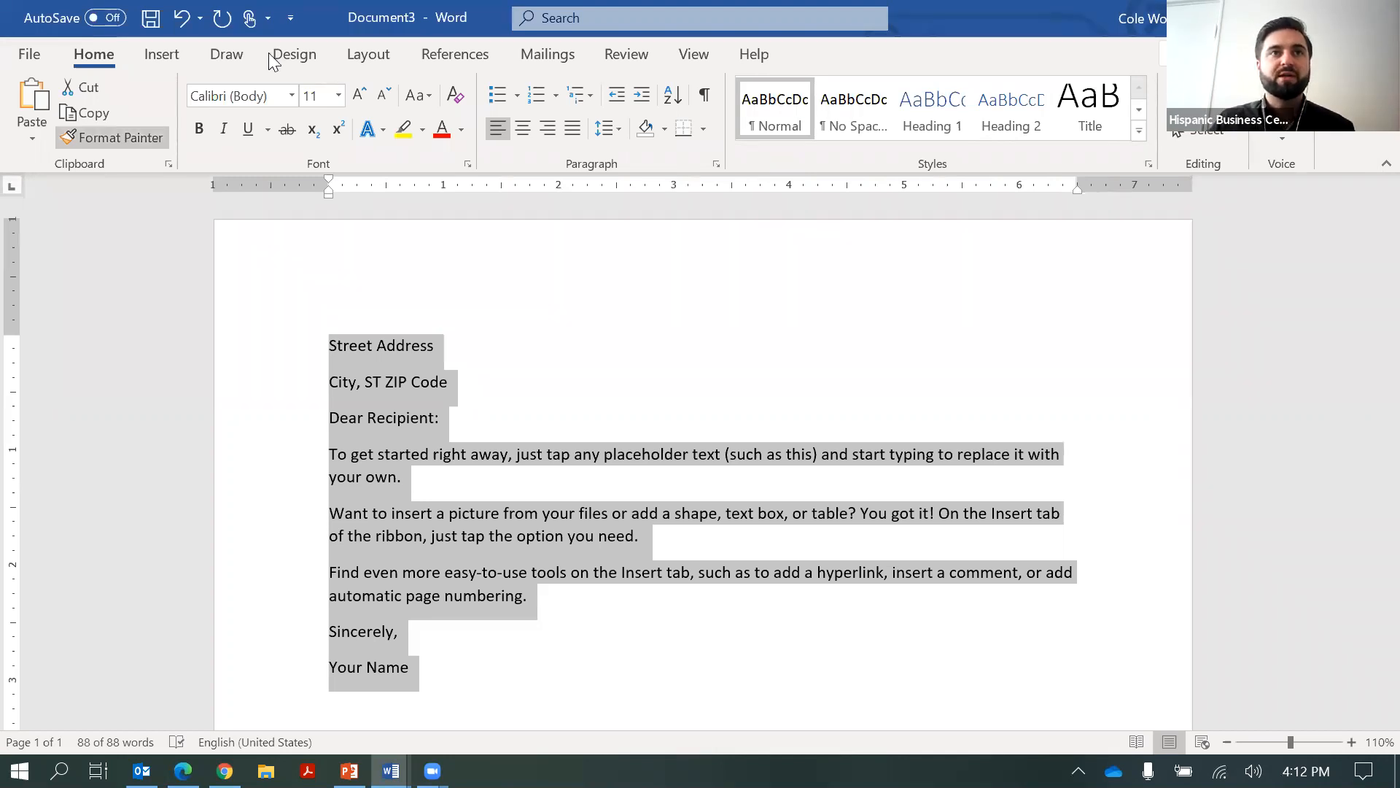
Apply the document style set with the blue-shaded heading band to the letter
left_click(292, 55)
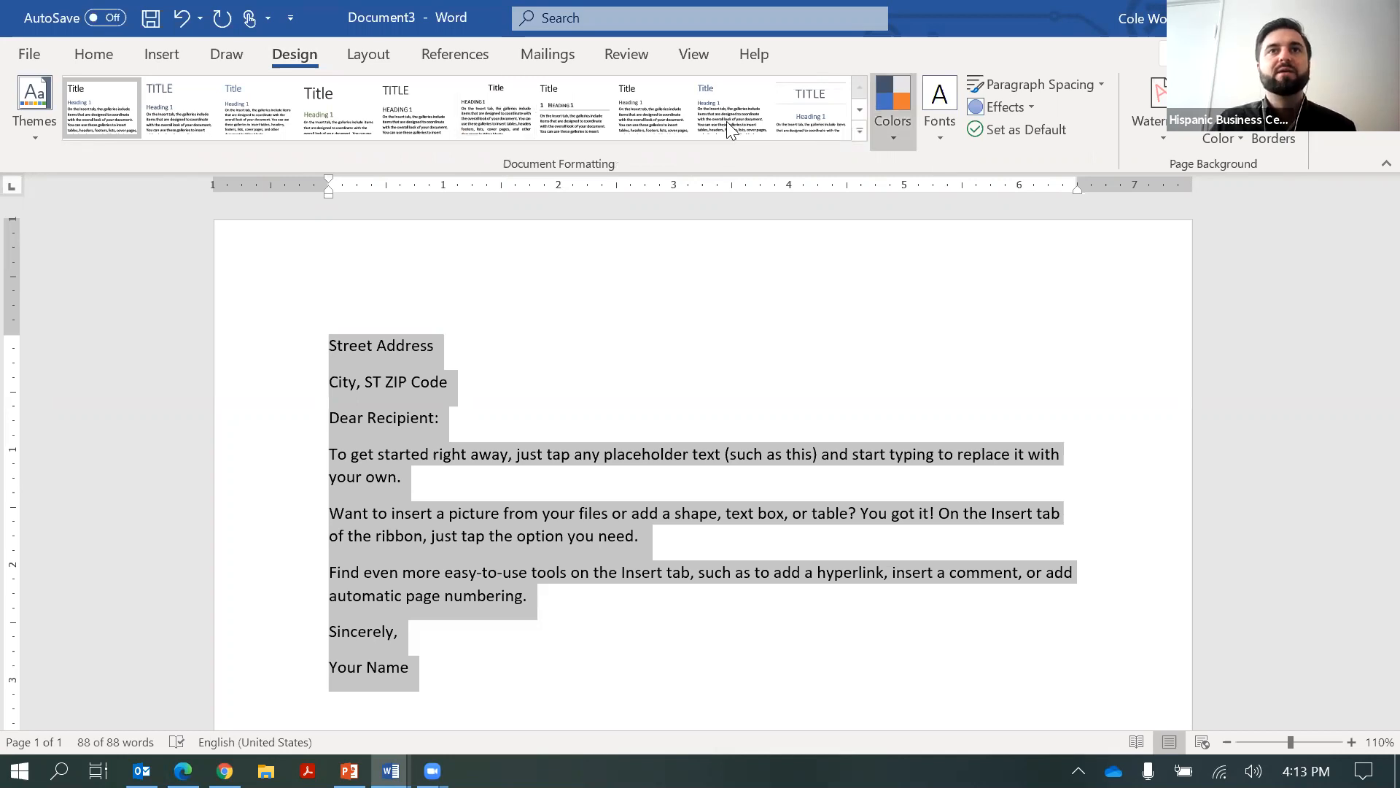
left_click(564, 118)
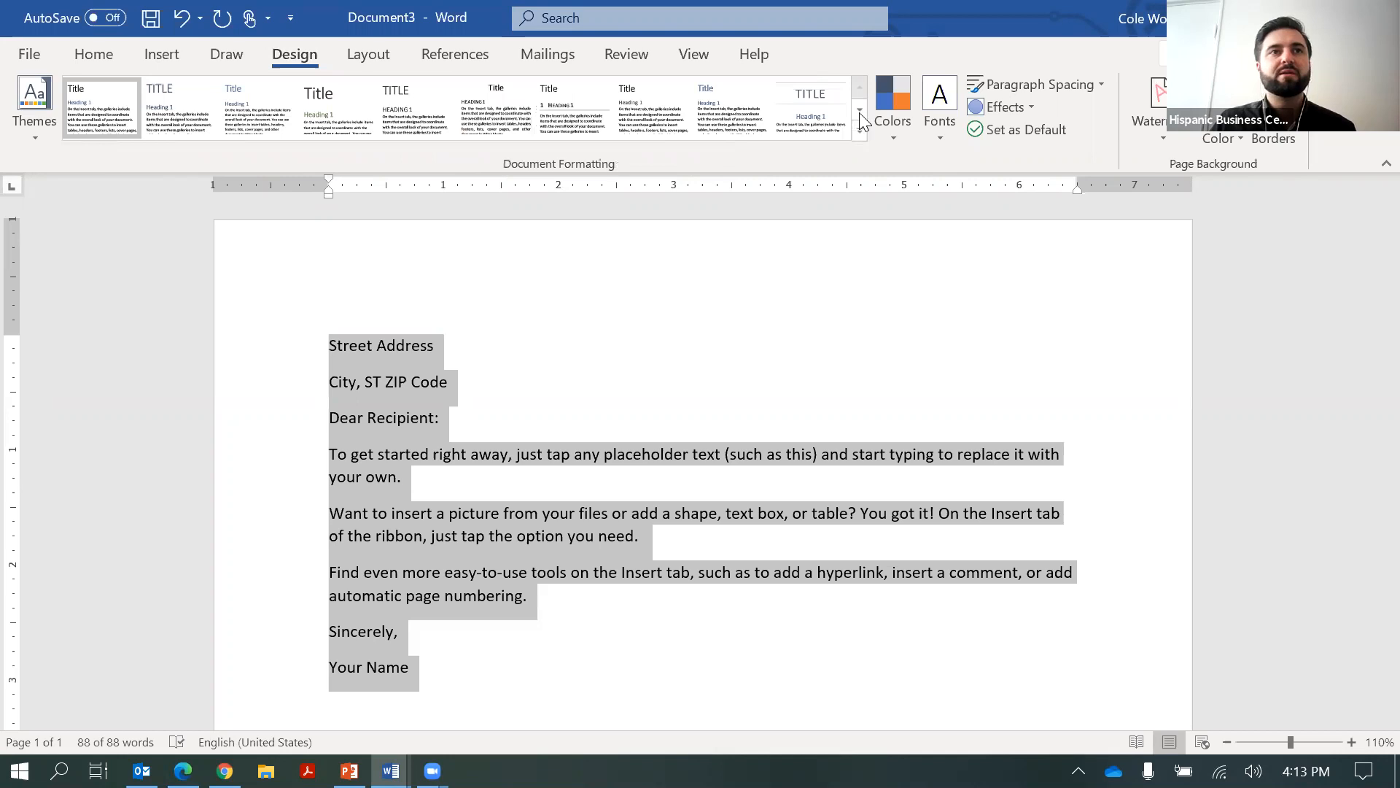
left_click(859, 110)
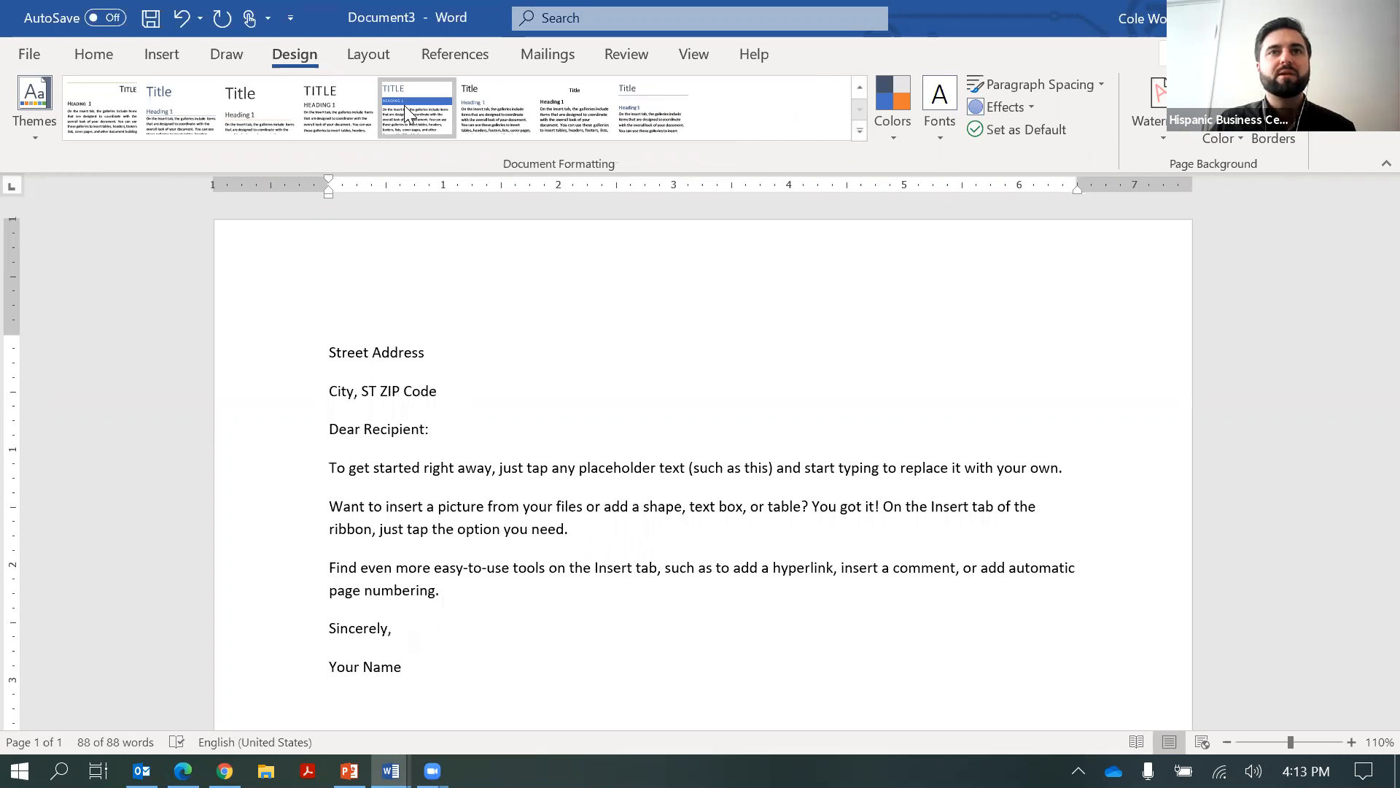
left_click(411, 120)
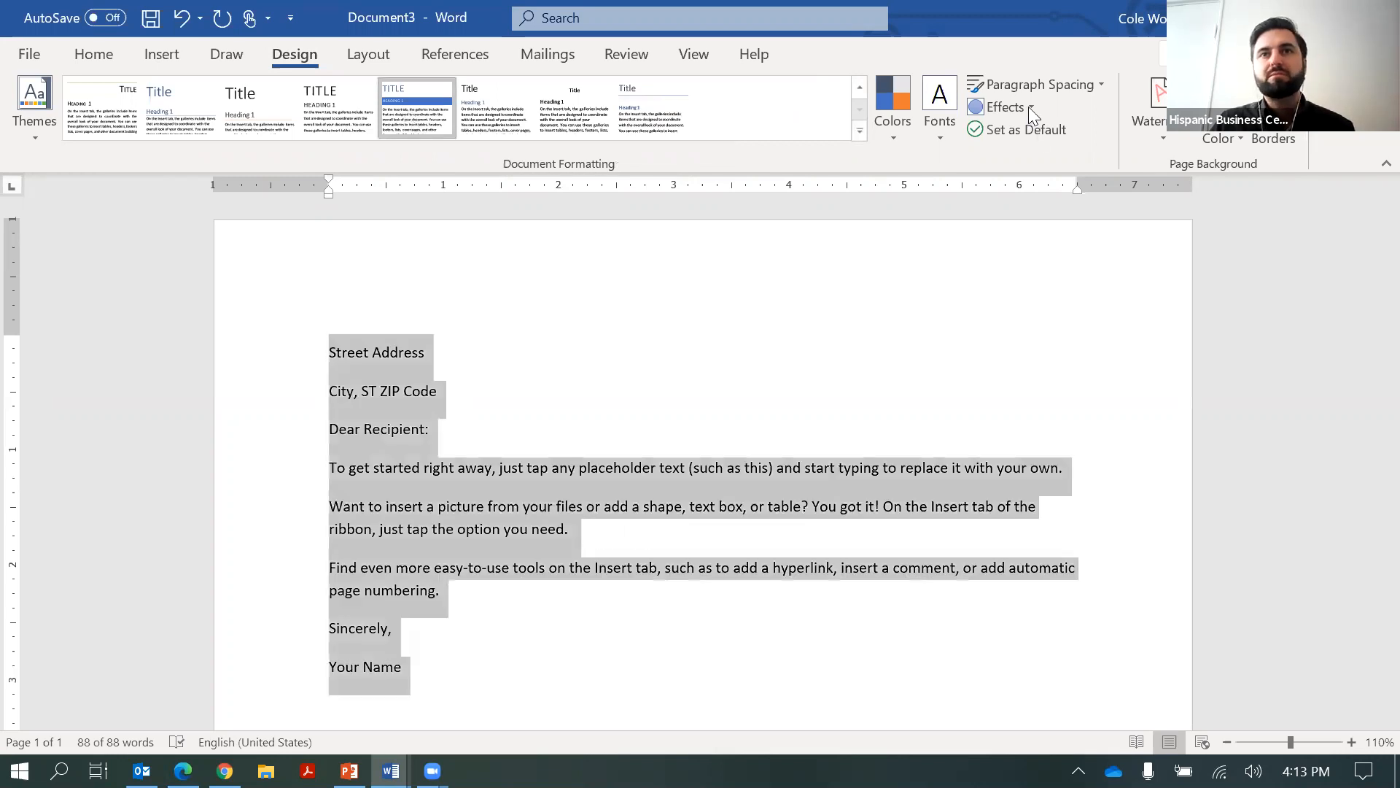
Browse the fonts available for the letter, from Agency FB through Castellar, without choosing one
left_click(93, 57)
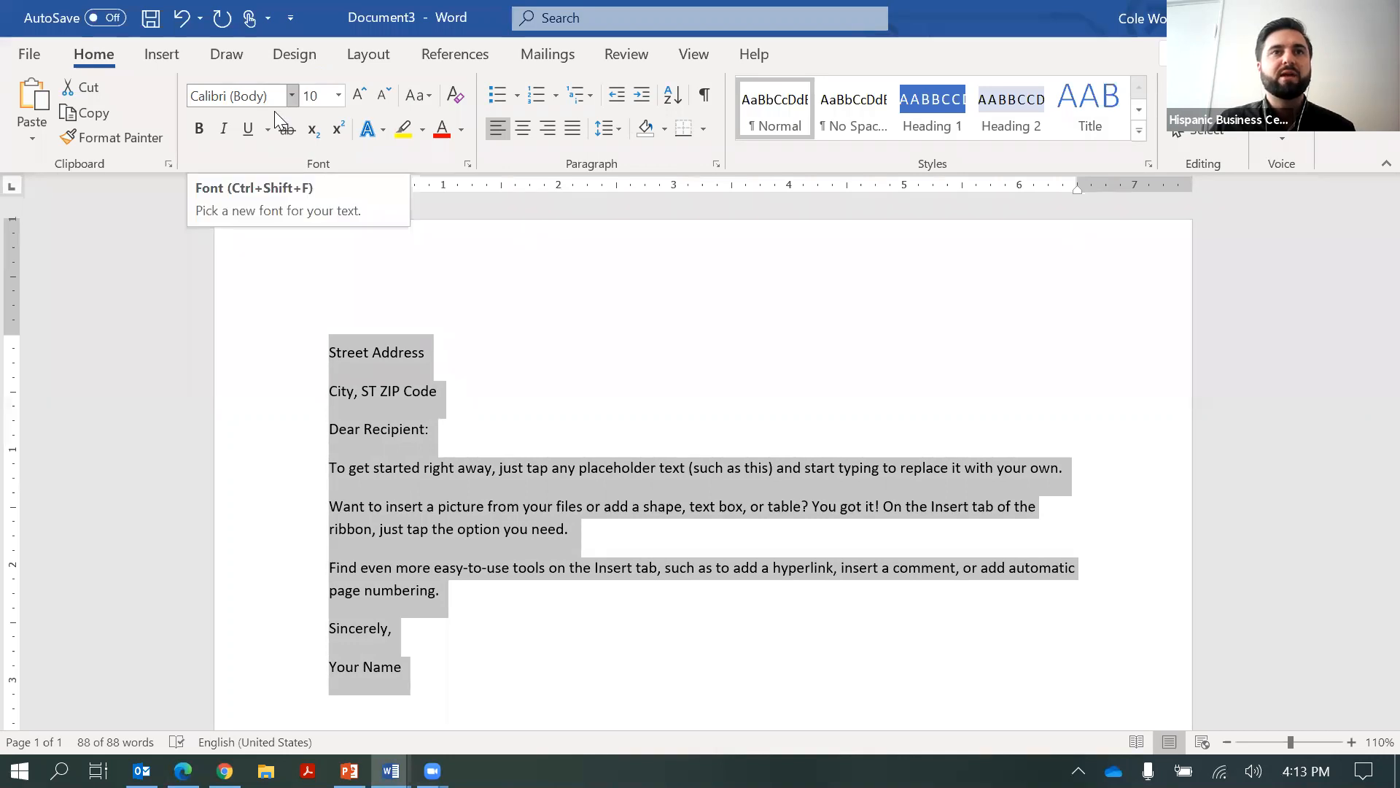
left_click(290, 95)
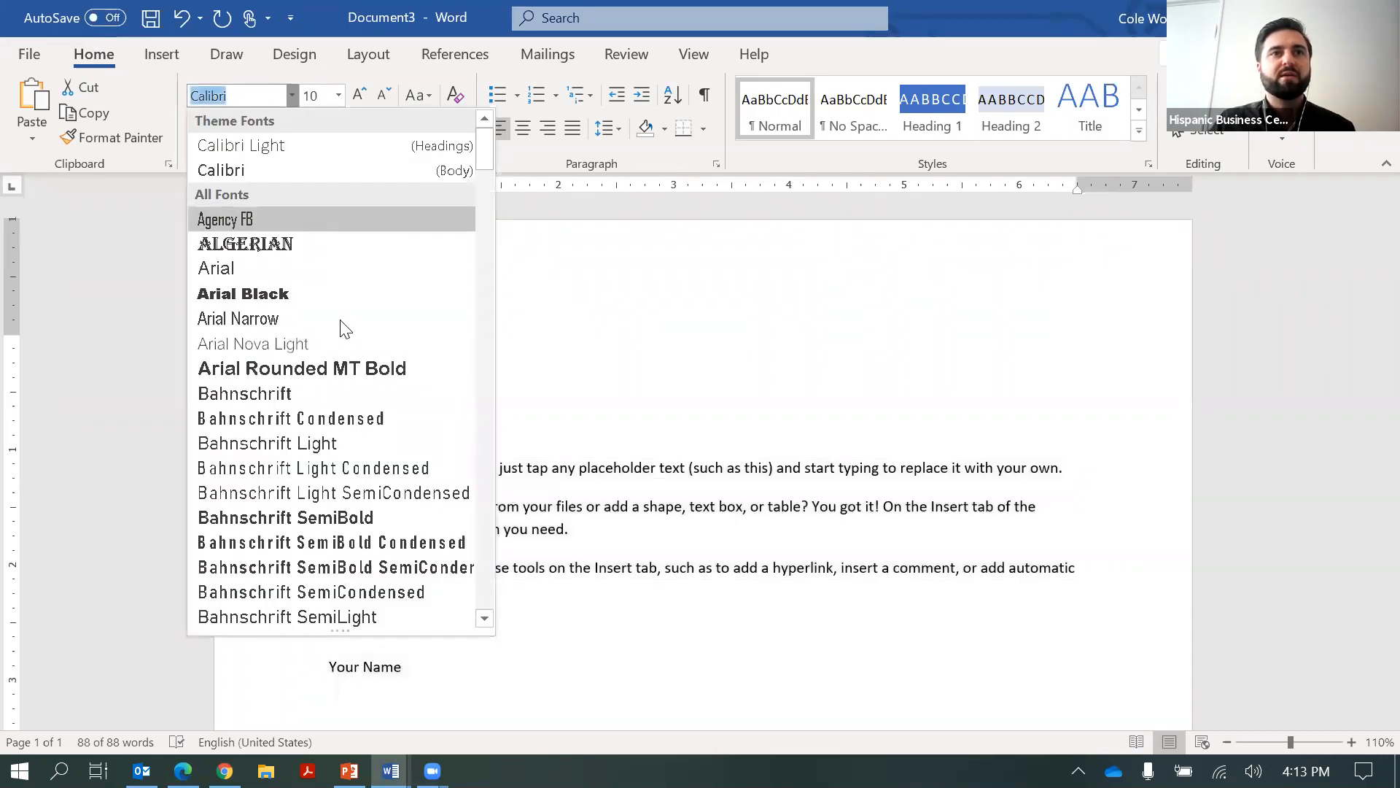
left_click(482, 207)
scroll(354, 283, "down", 3)
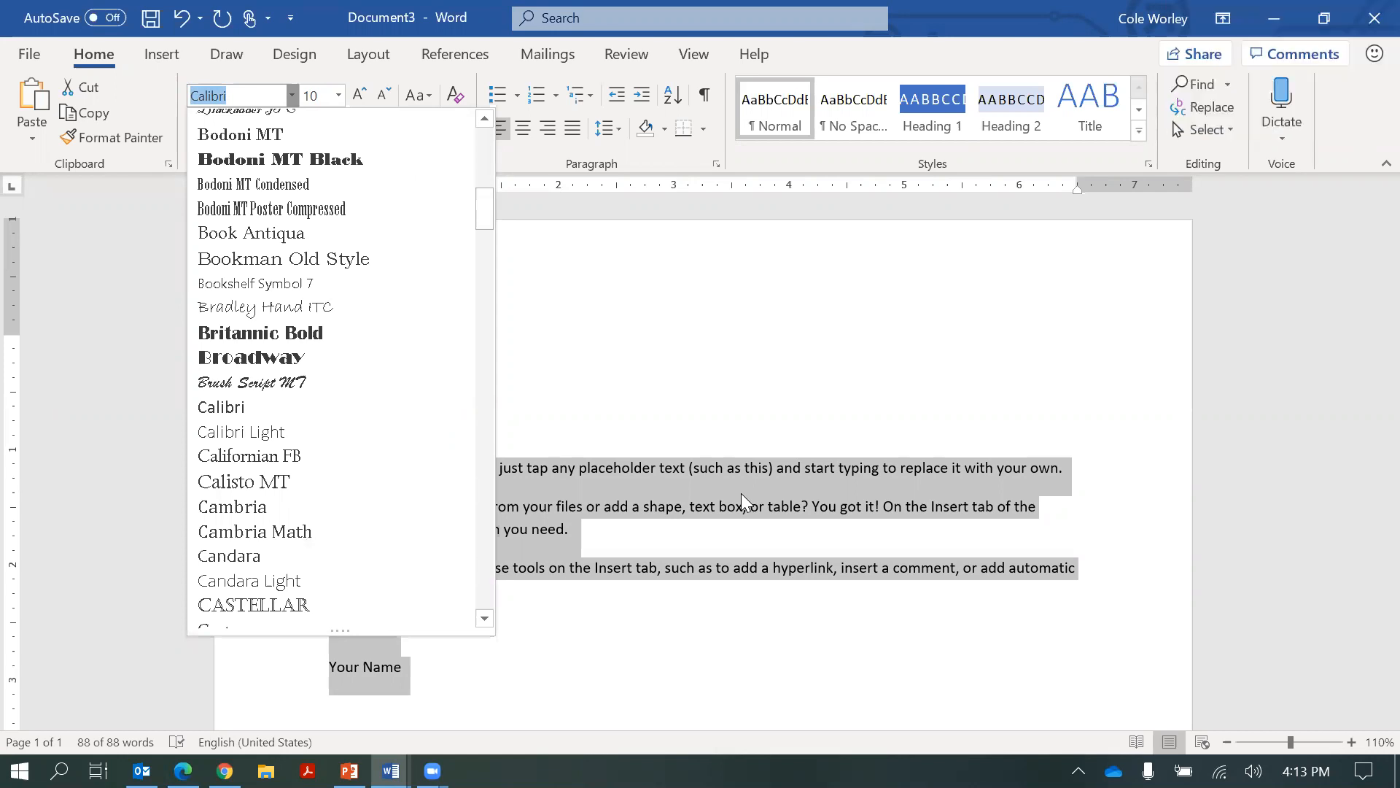
left_click(741, 493)
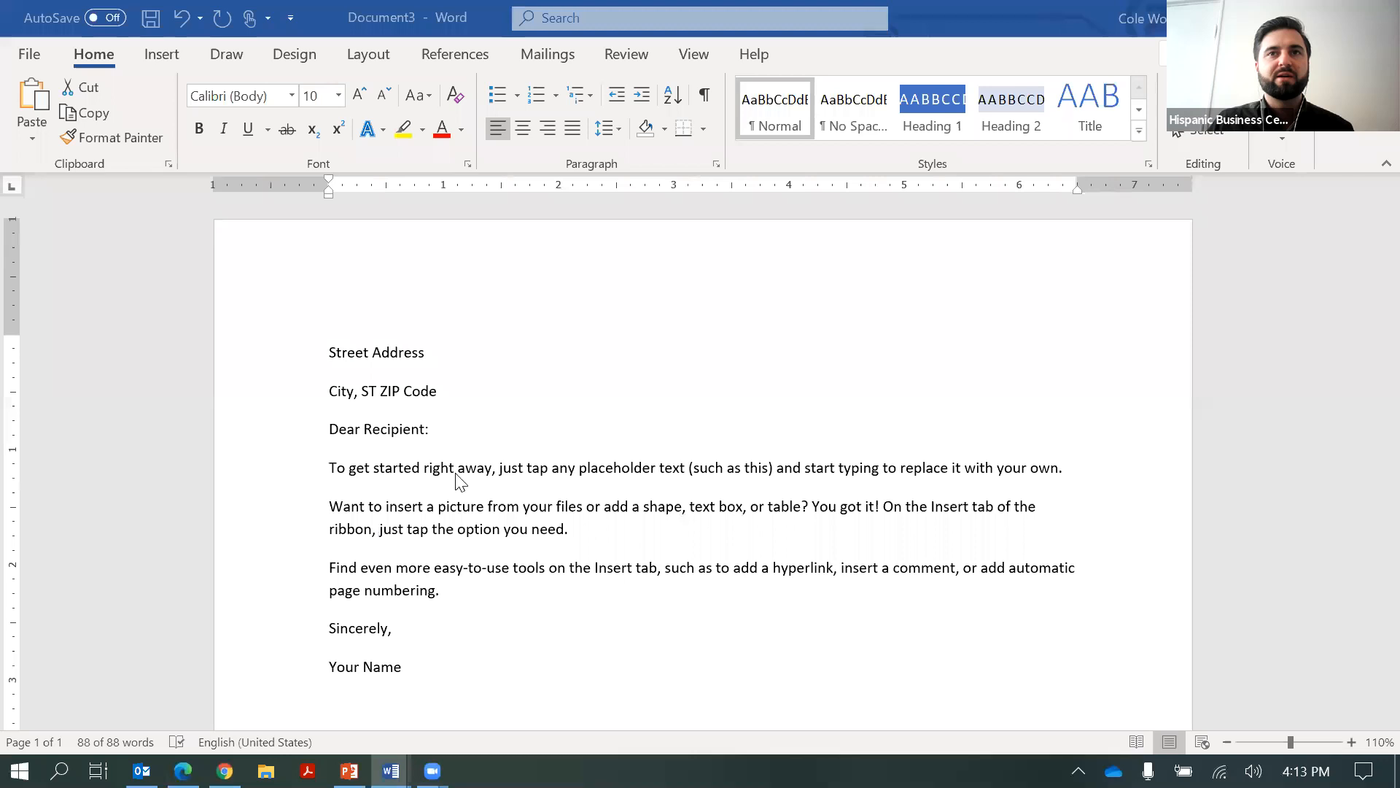
Set the font of the entire letter to Times New Roman
key("ctrl+a")
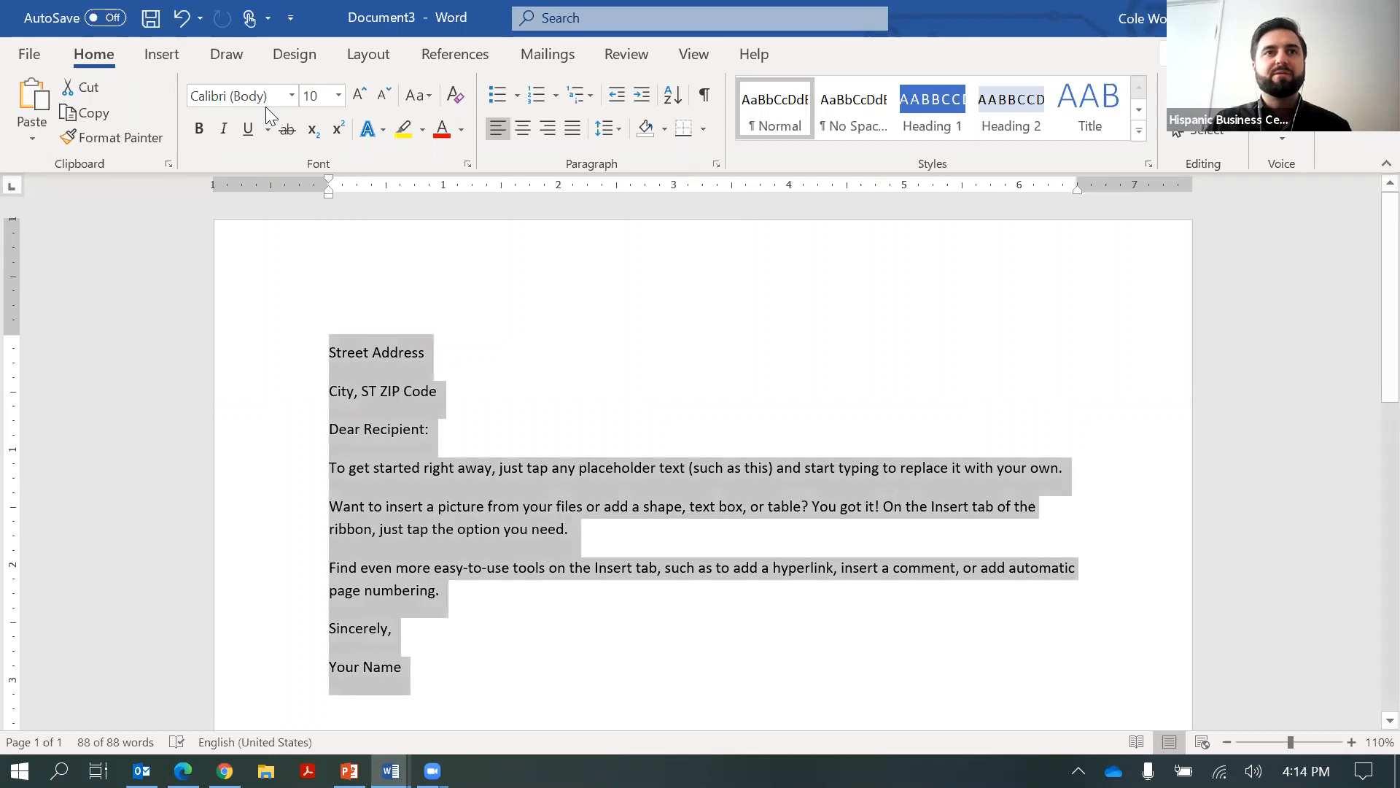
left_click(291, 95)
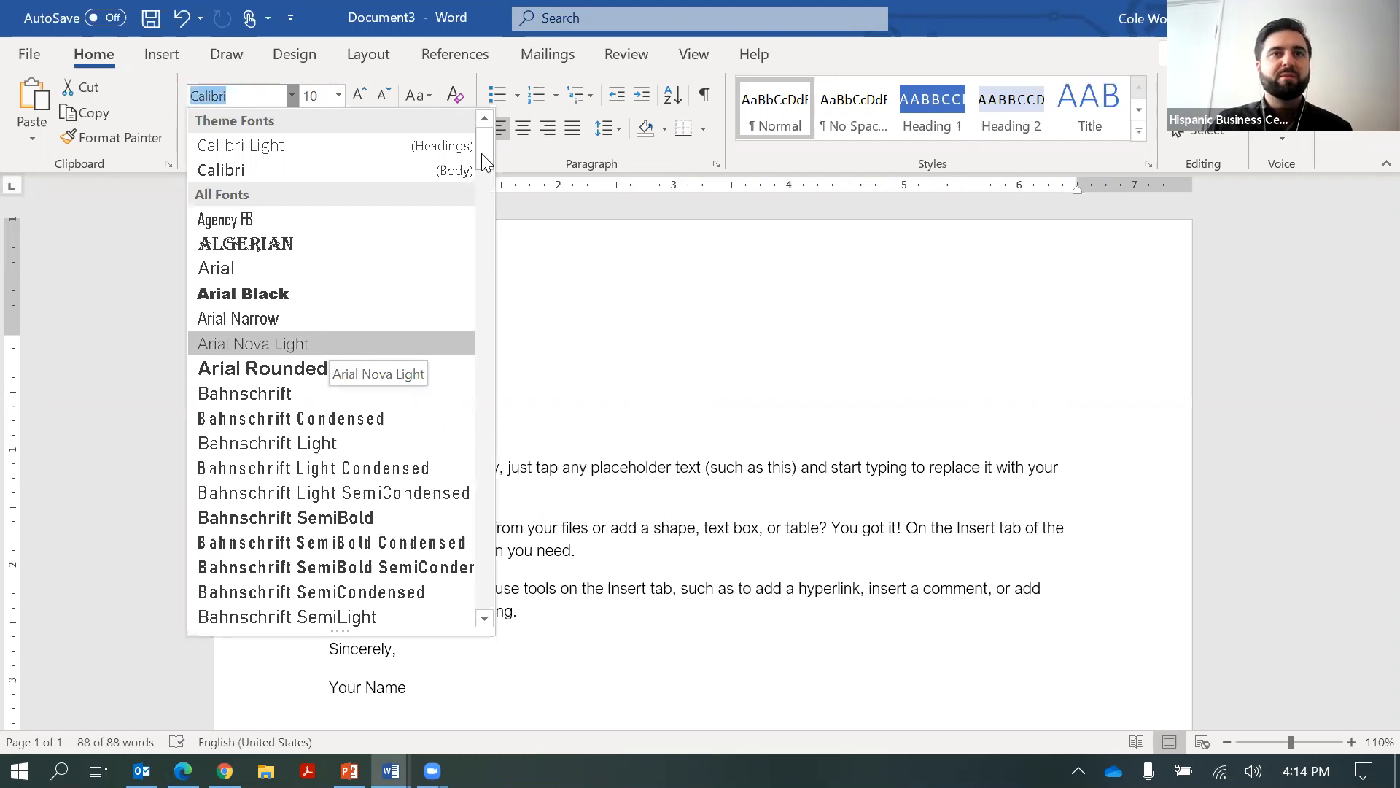
left_click(475, 218)
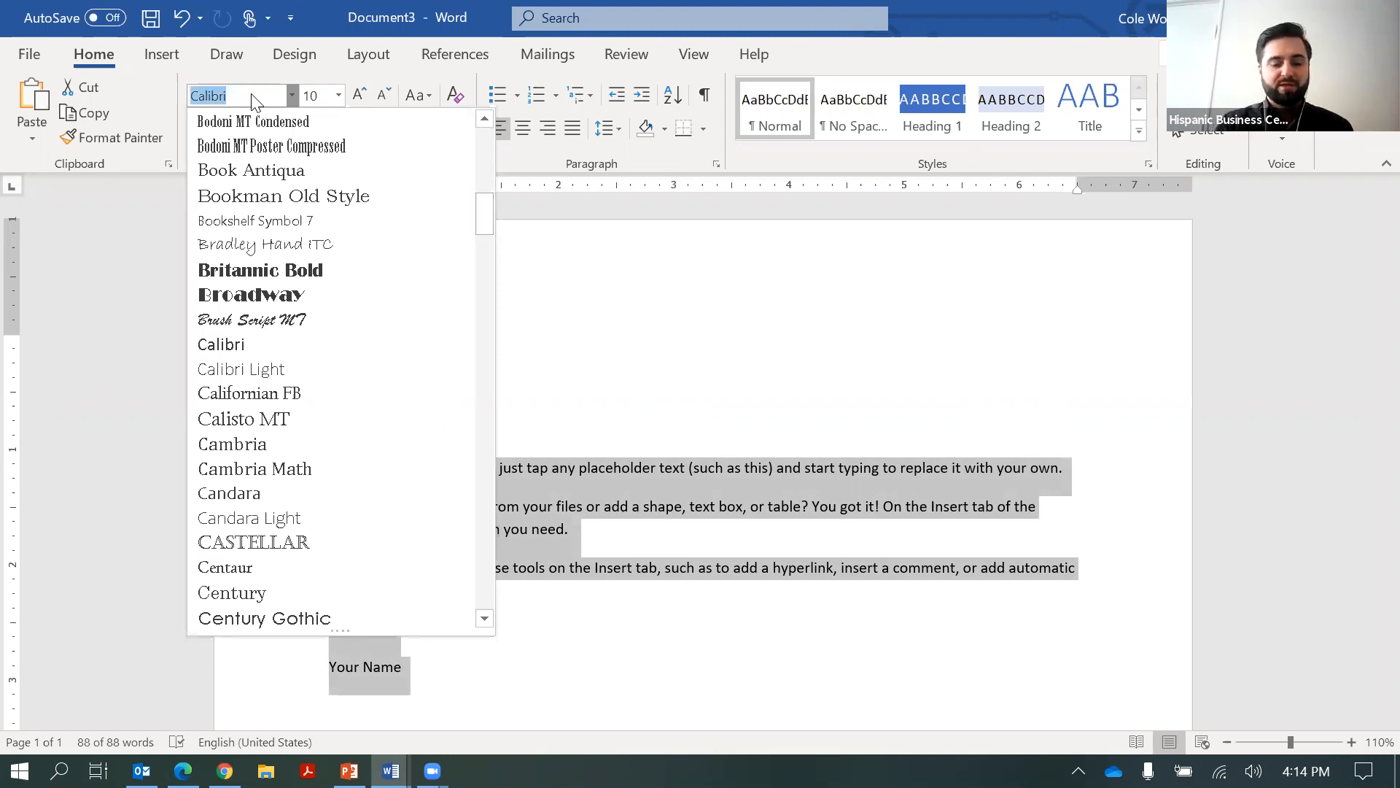
type("T")
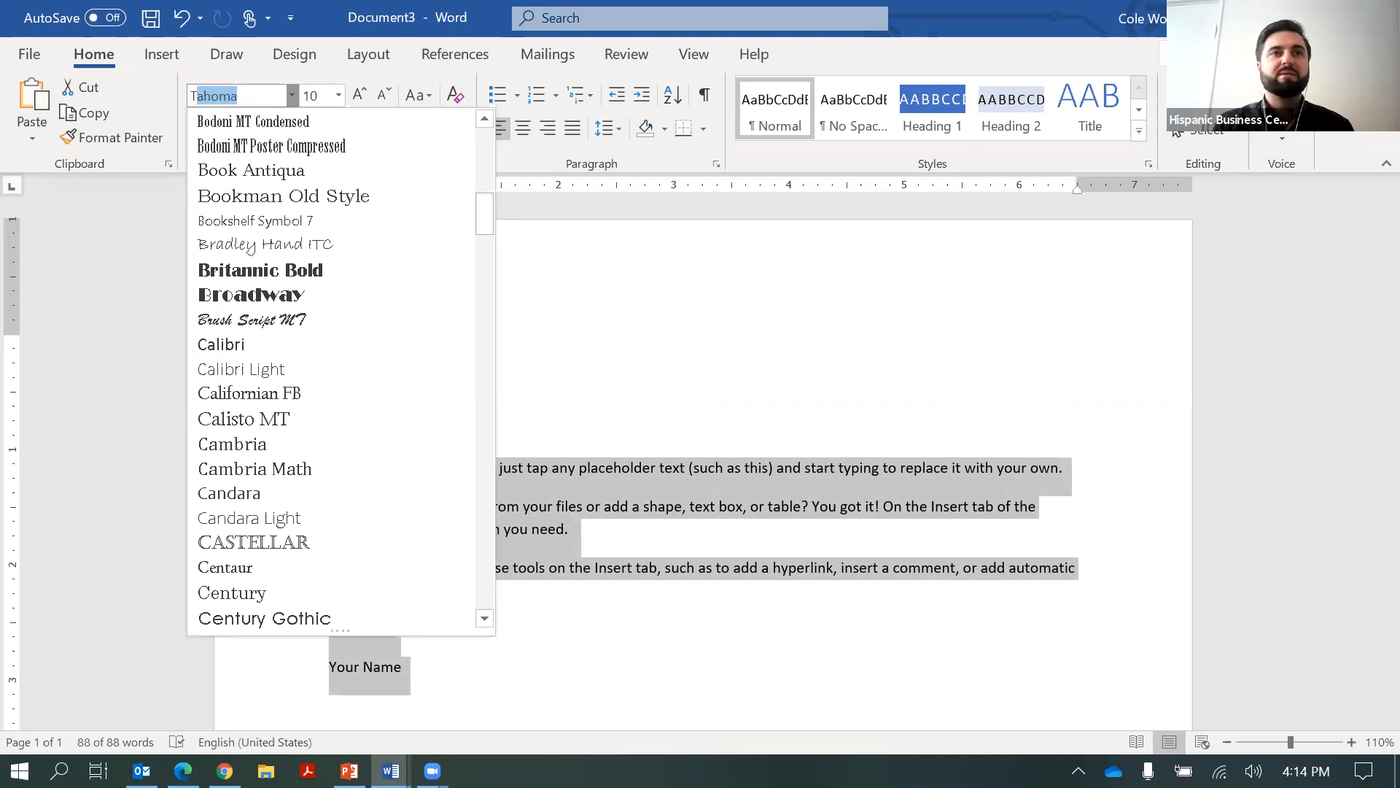
type("imes New R")
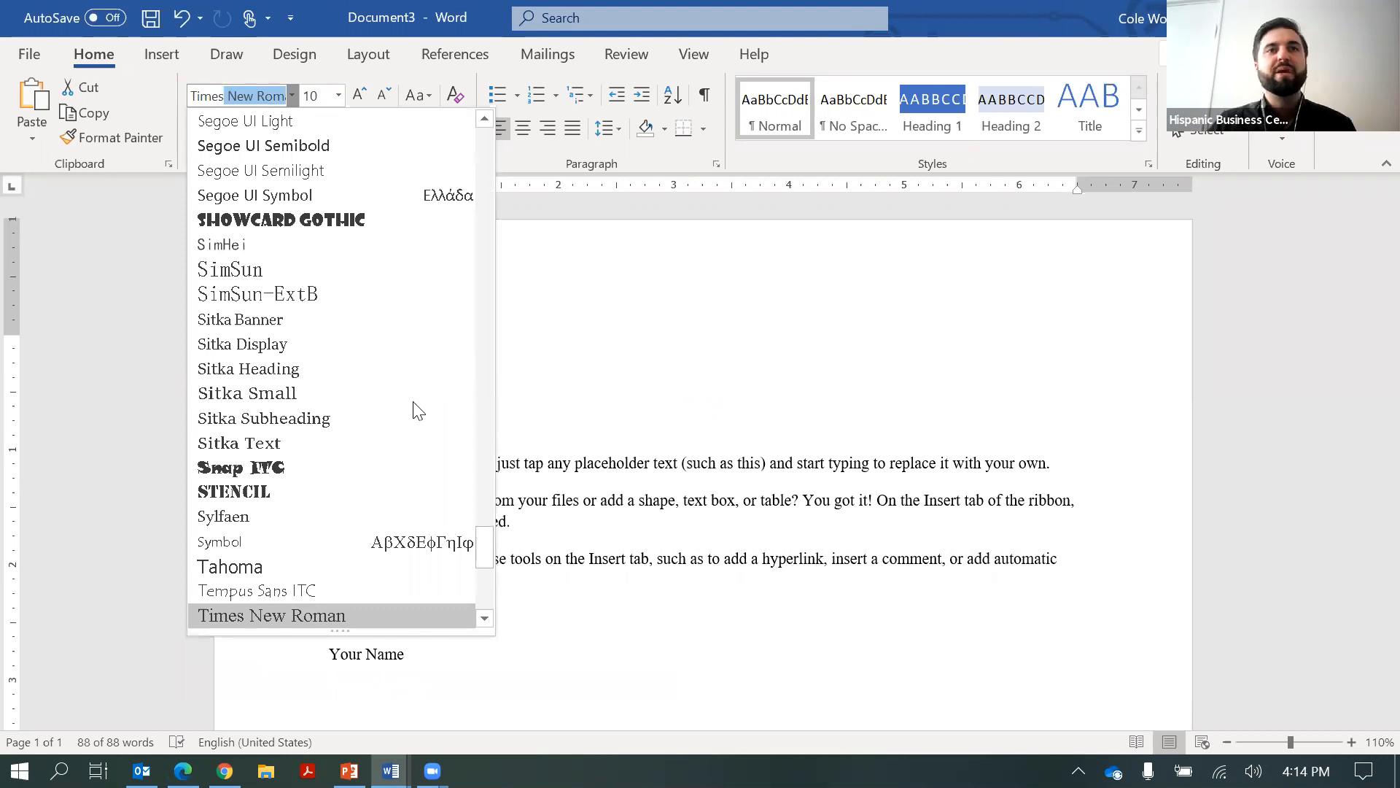
left_click(524, 490)
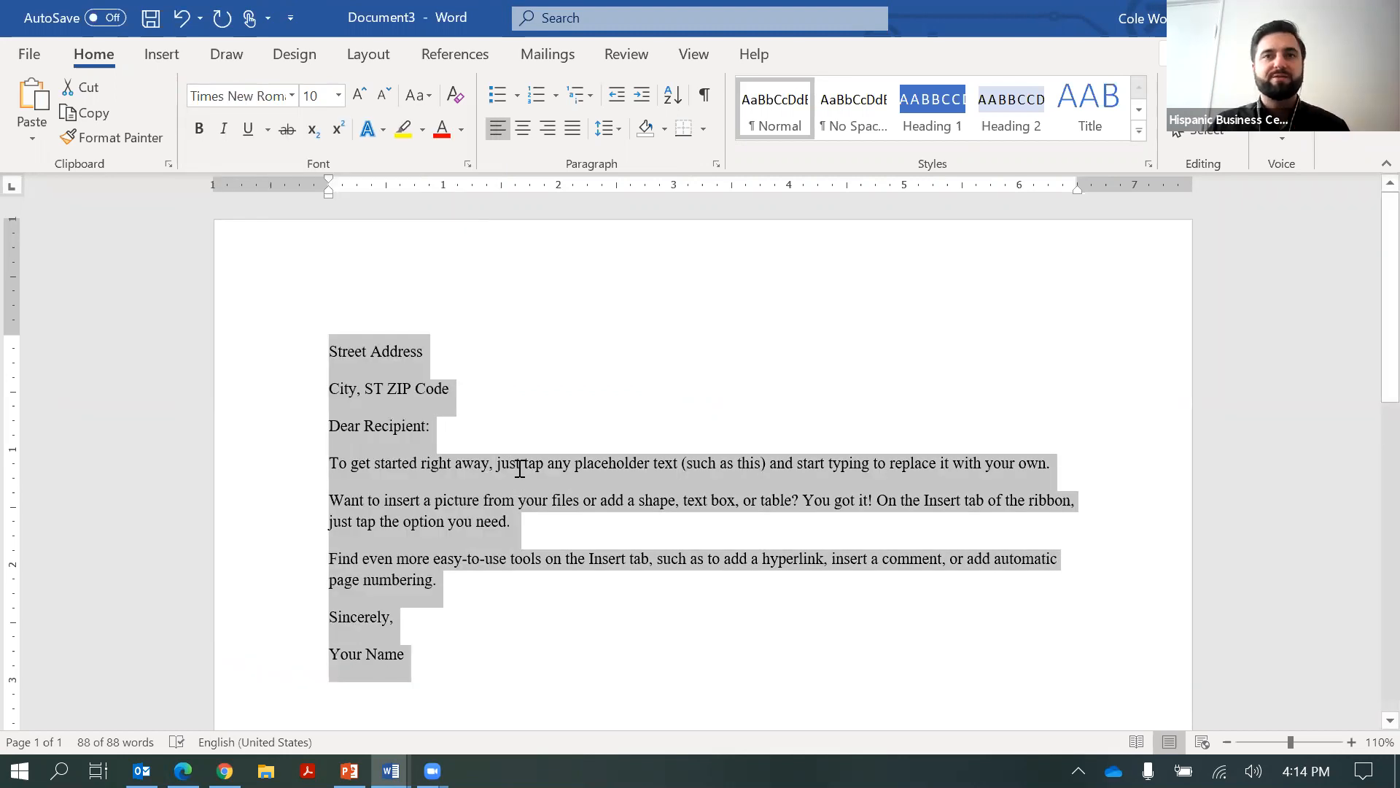
Try to set the font size to 12 with only the cursor placed in the letter and no text selected
left_click(513, 485)
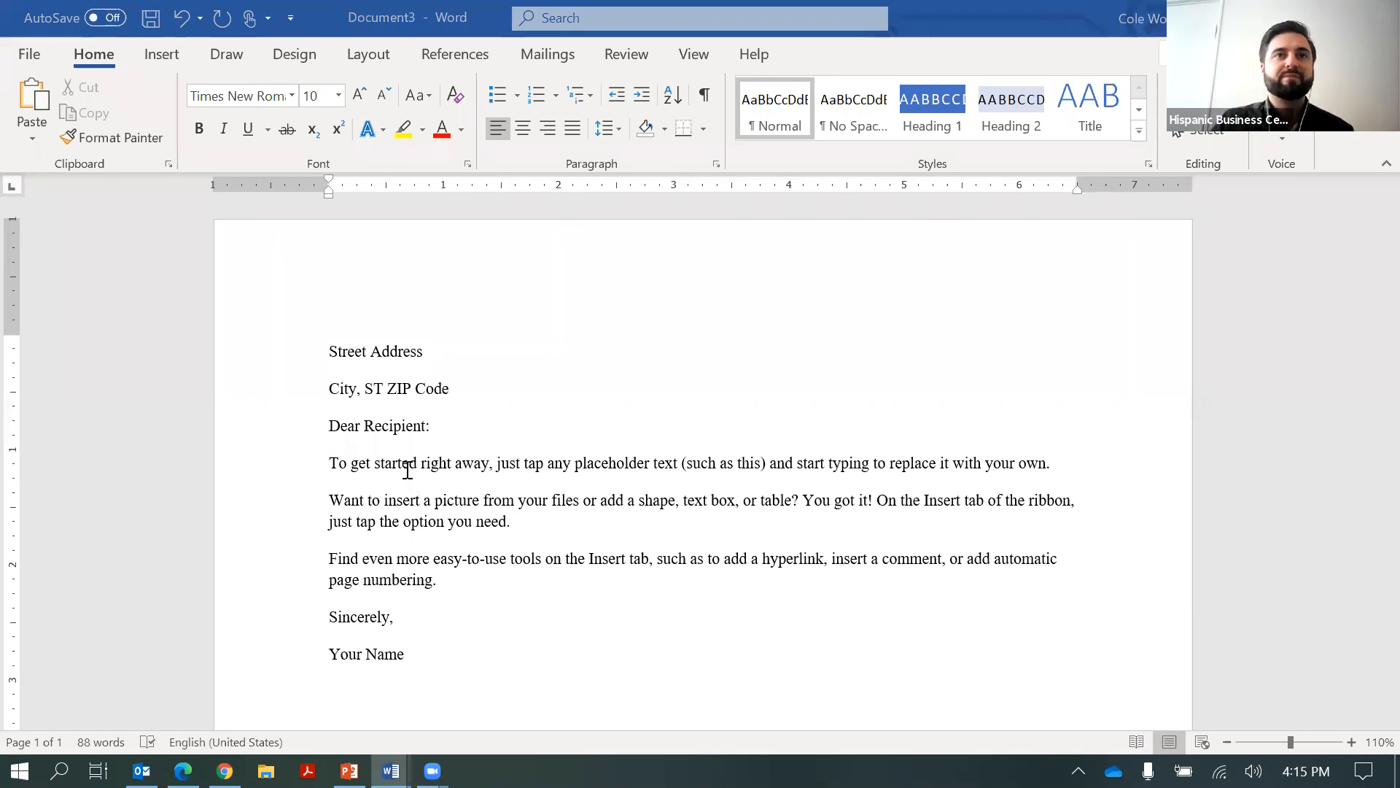
left_click(339, 96)
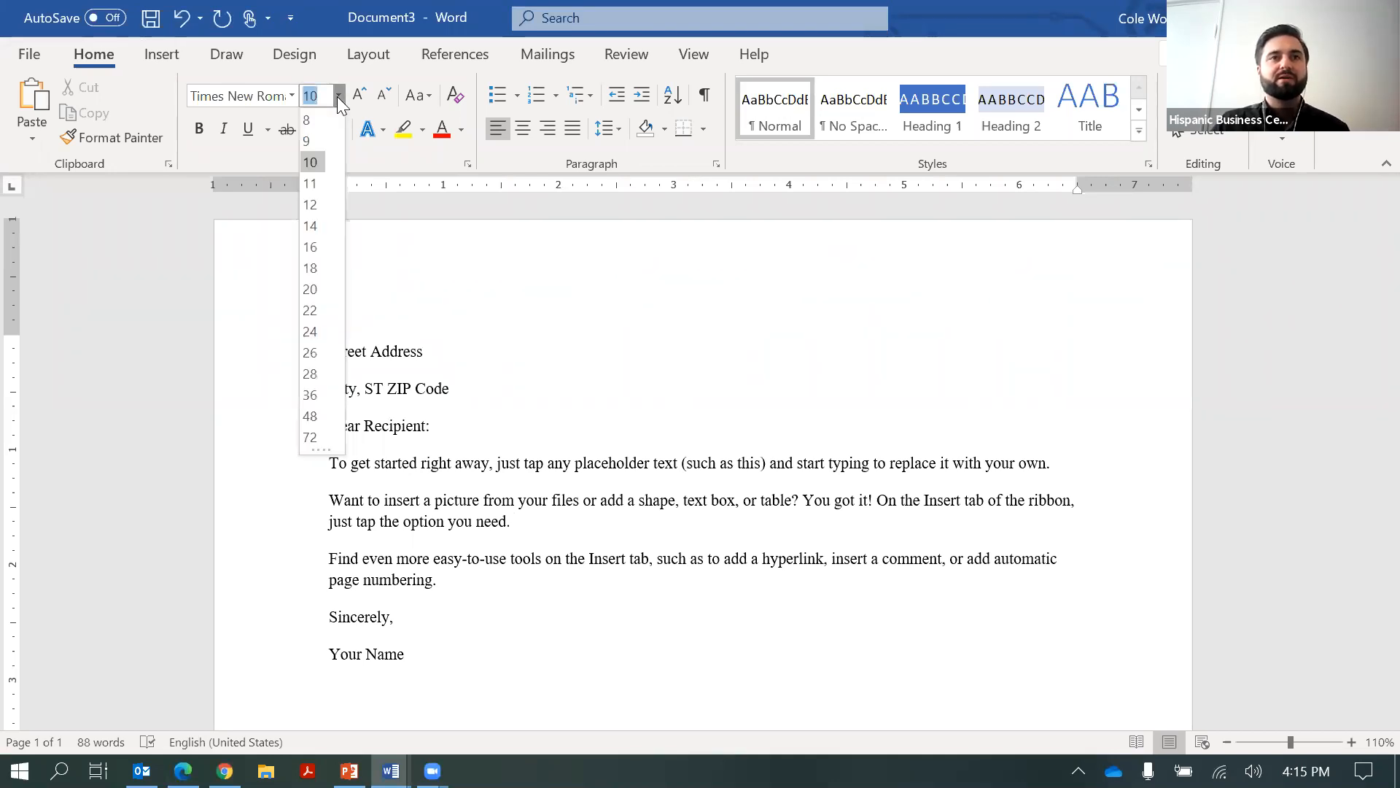
left_click(318, 204)
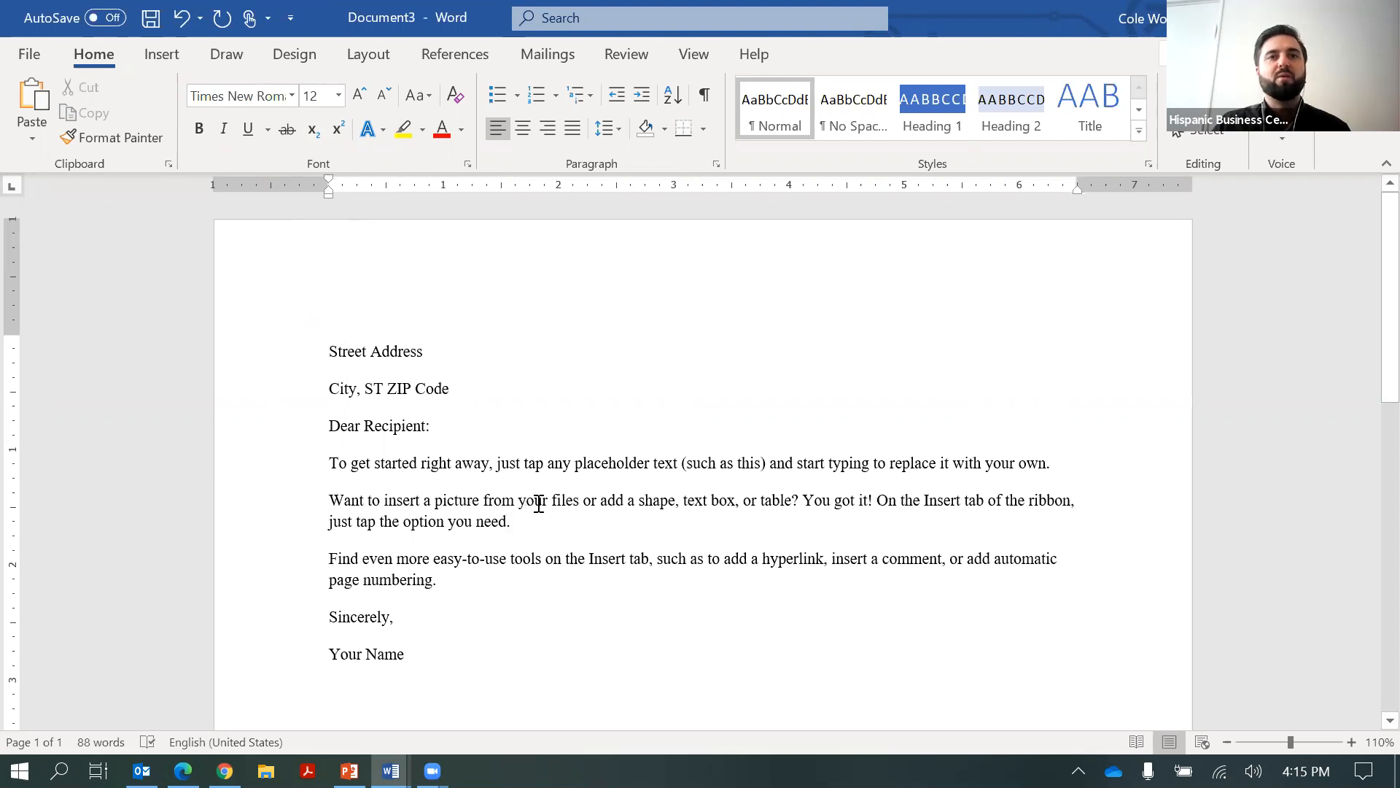
left_click(518, 523)
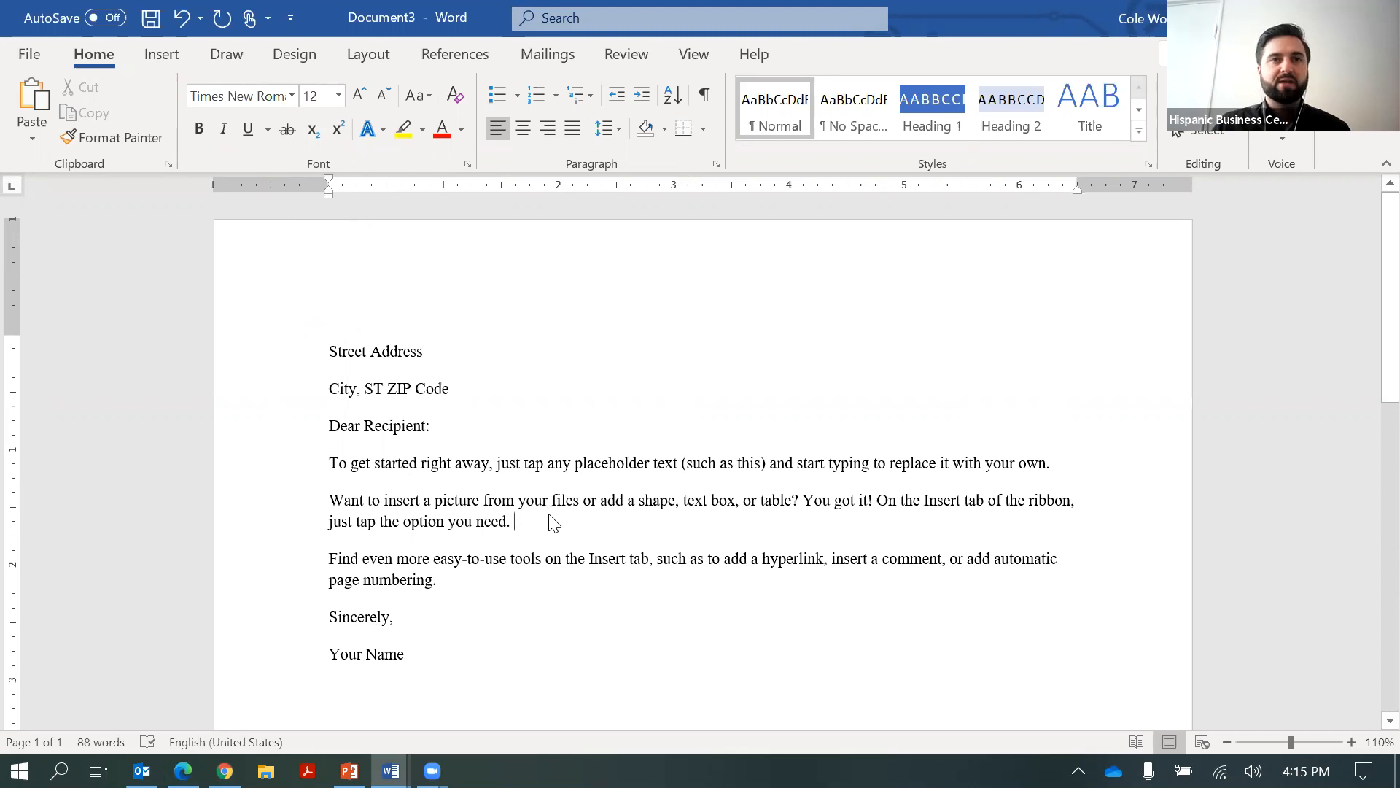
Select the entire letter and set its font size to 12
key("ctrl+a")
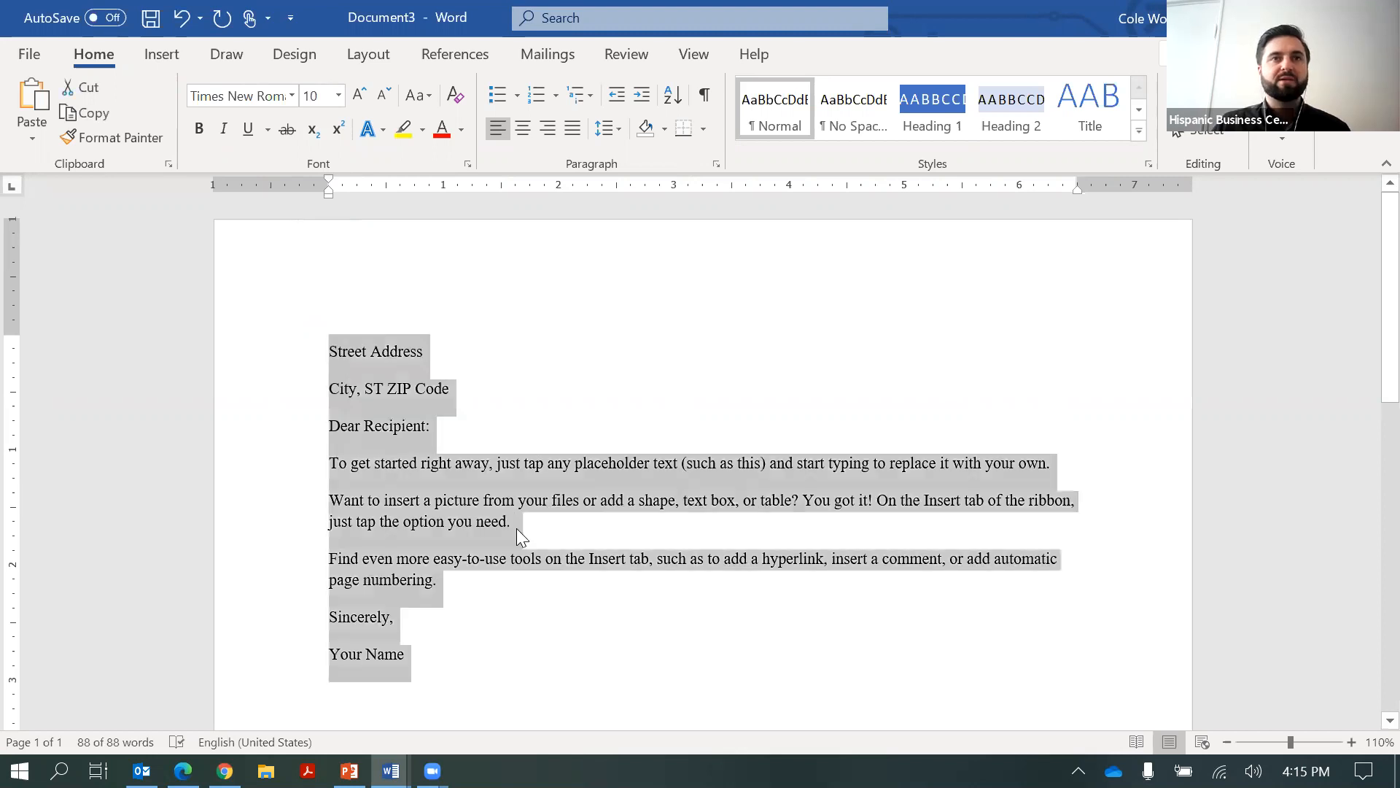
left_click(338, 95)
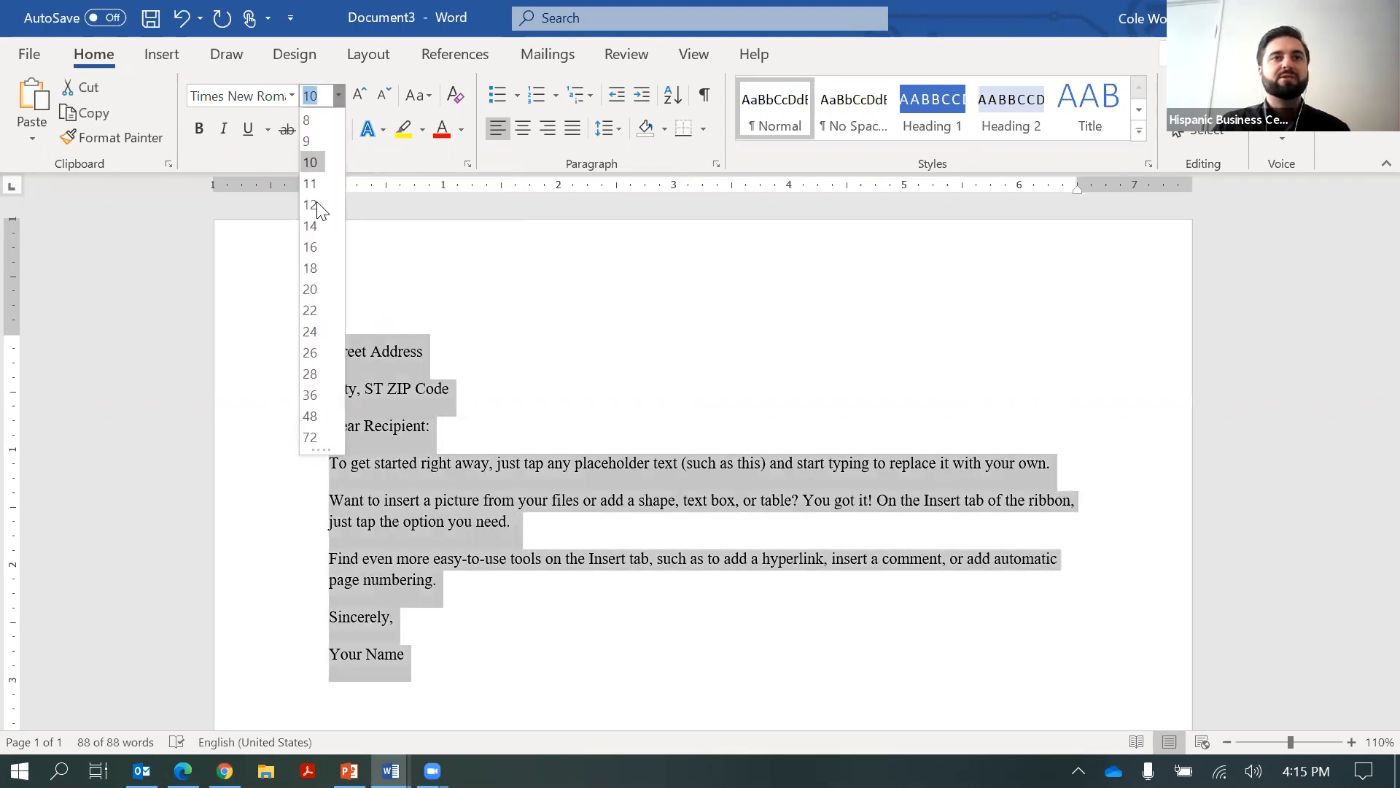
left_click(310, 205)
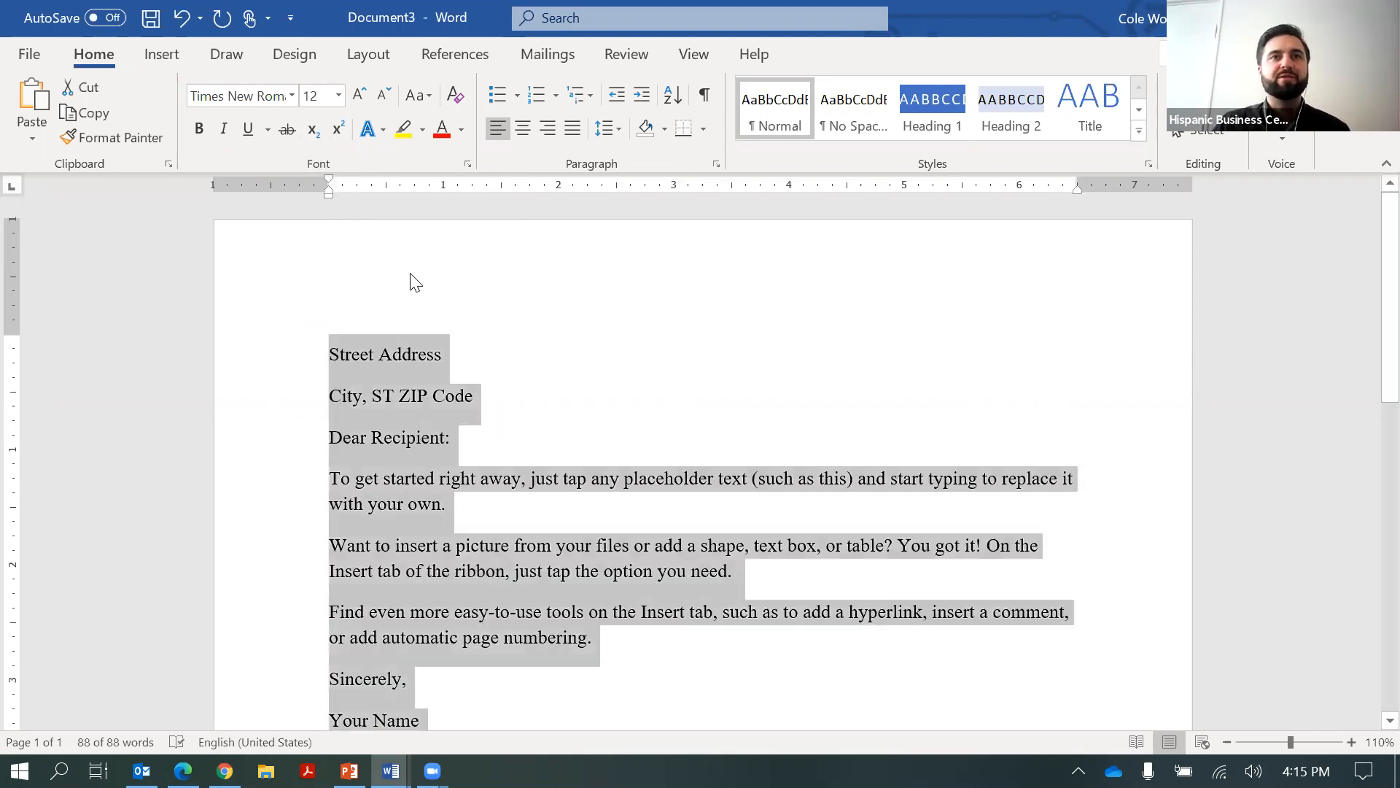
Set Times New Roman, Regular, 12 pt as the default font for this document only
left_click(467, 165)
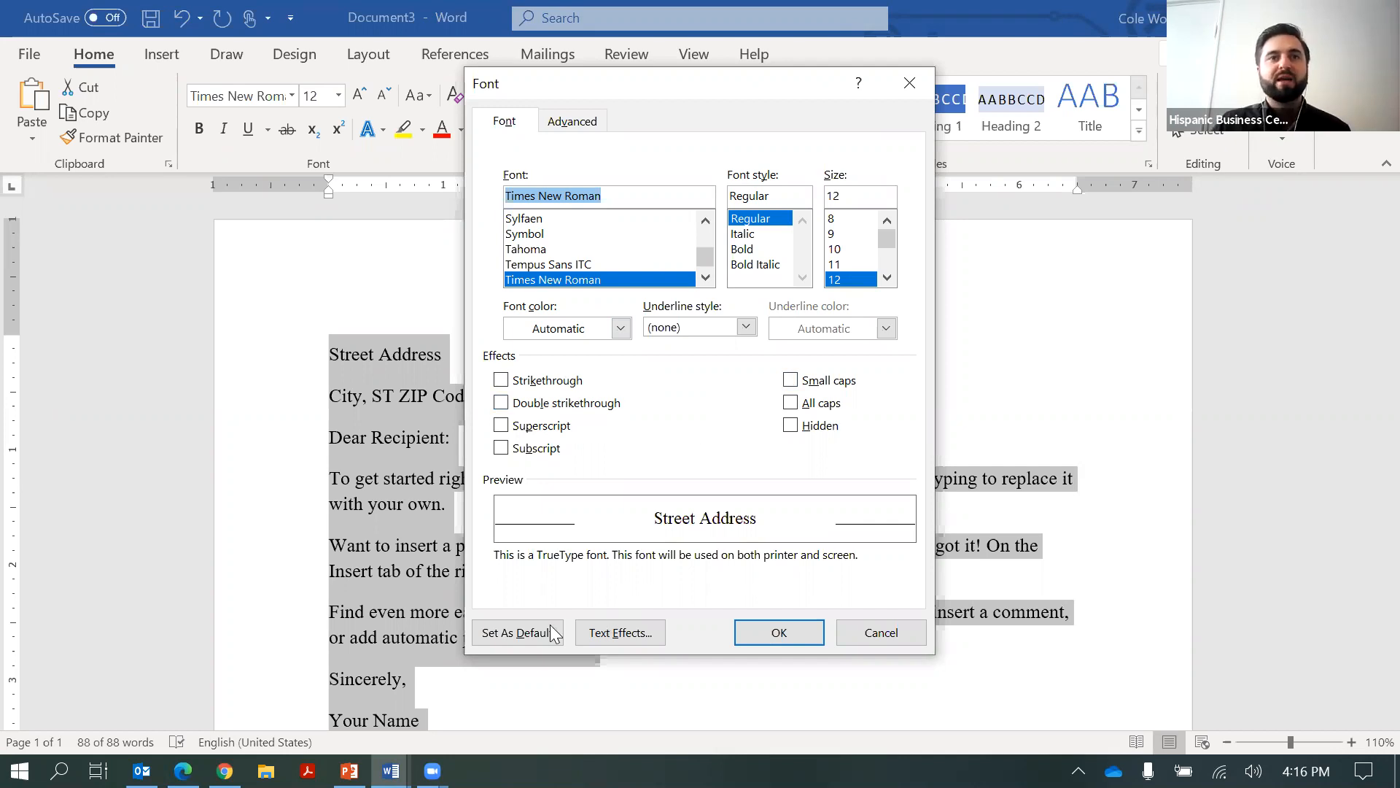
left_click(502, 633)
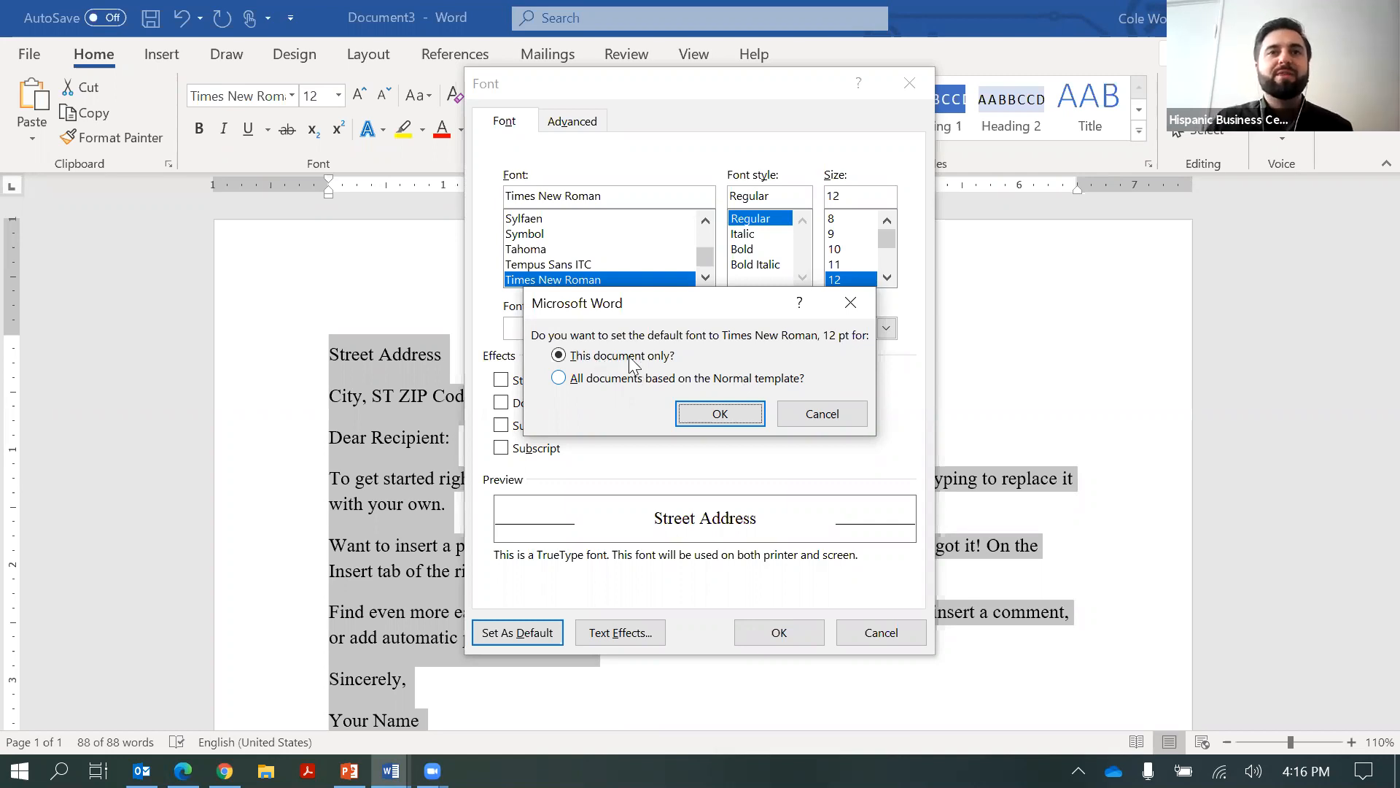
left_click(720, 413)
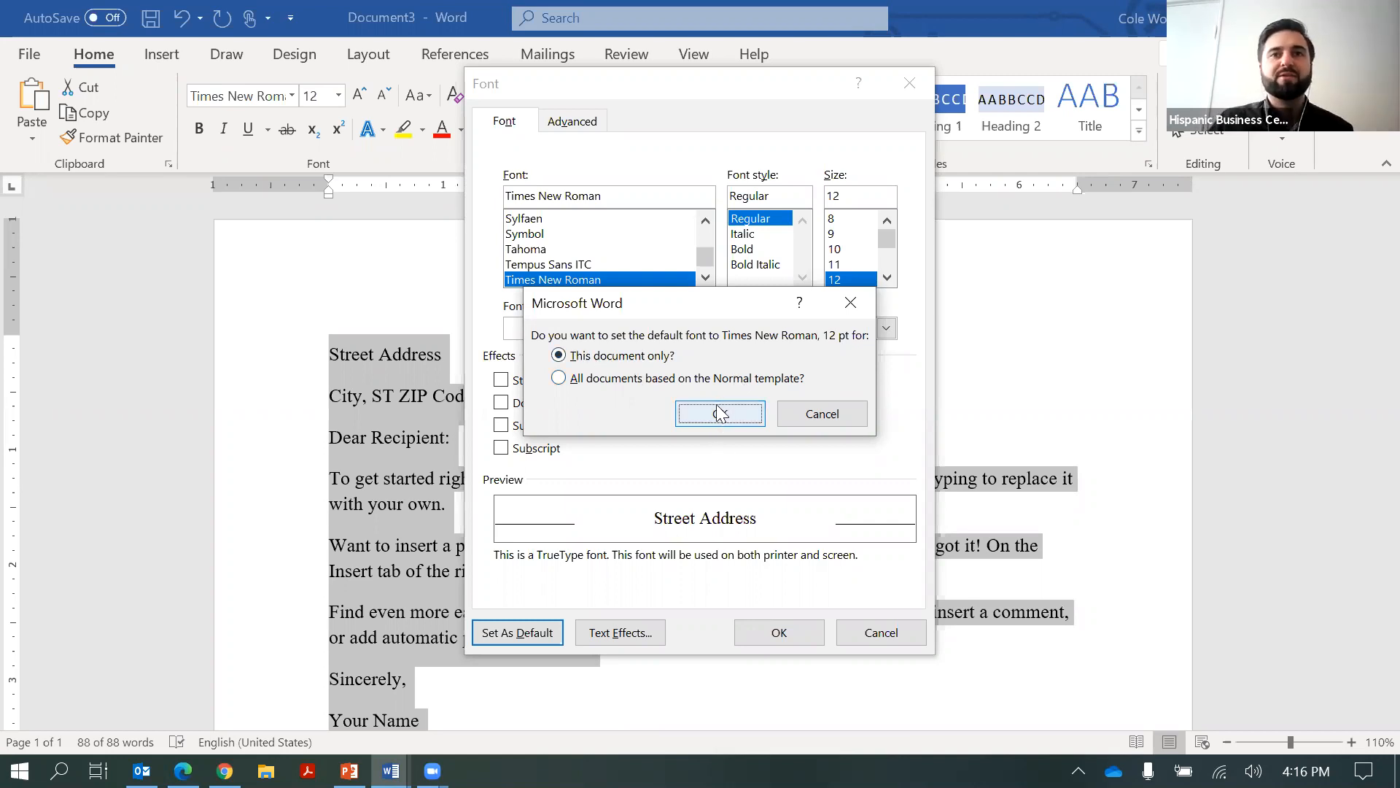
left_click(720, 414)
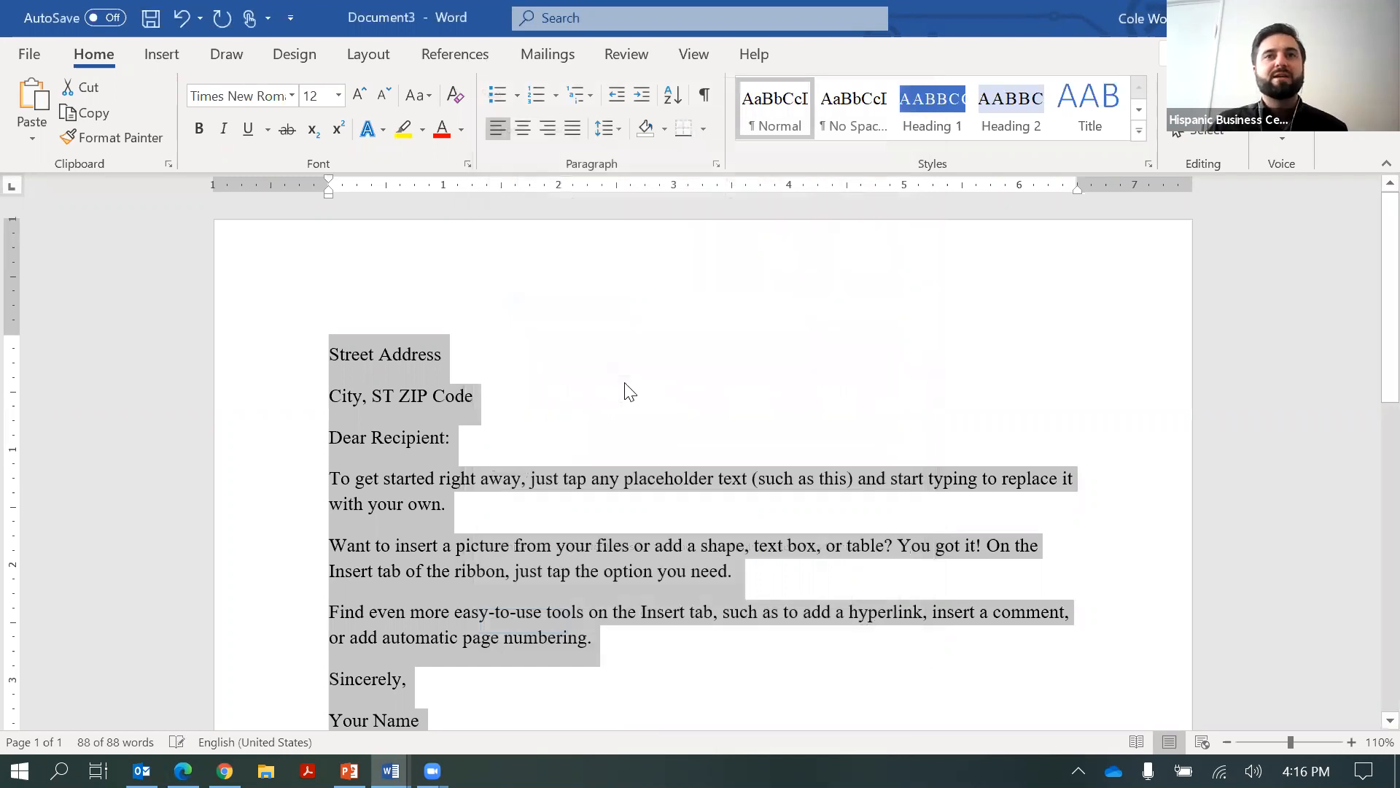
left_click(660, 313)
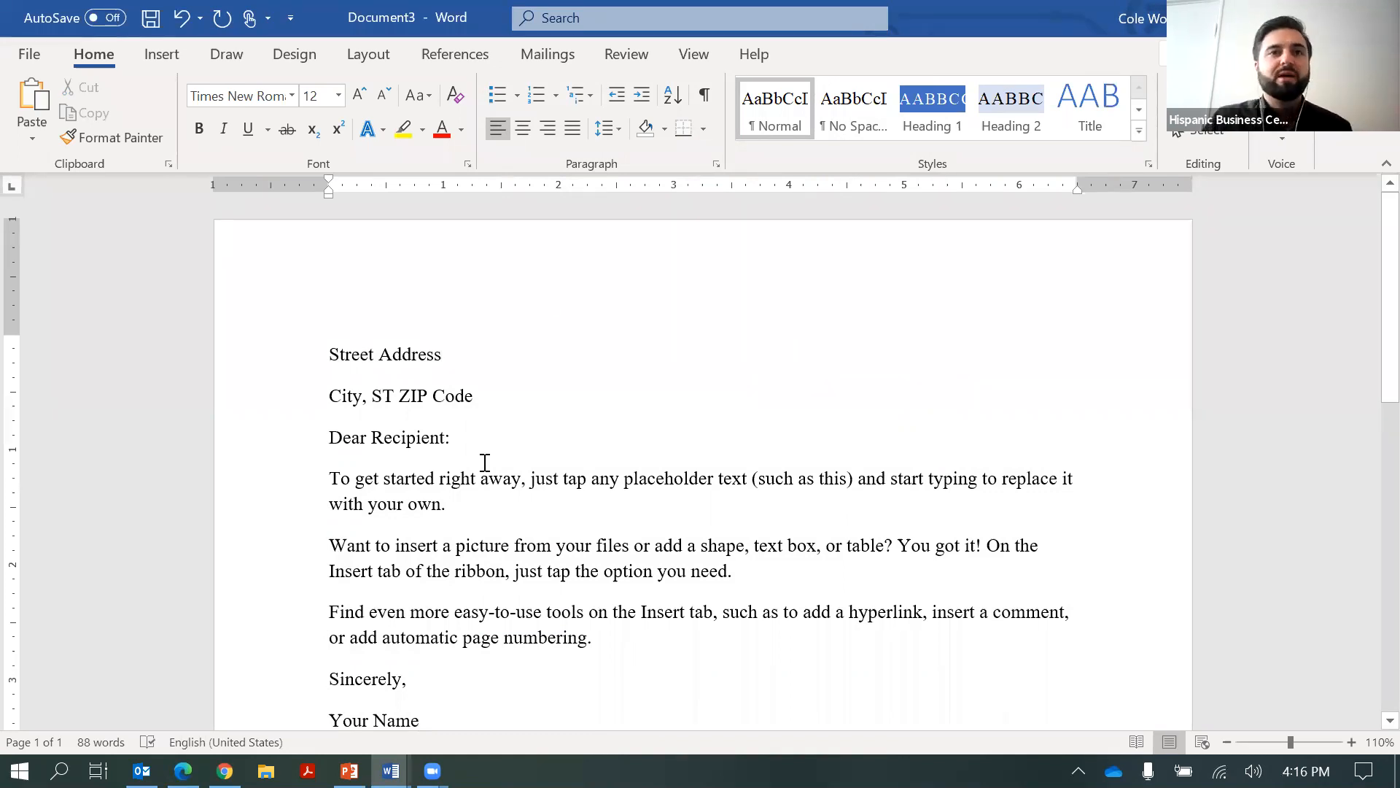
Zoom out to 70% and examine how much of the page the letter fills from top to bottom
scroll(501, 539, "down", 1)
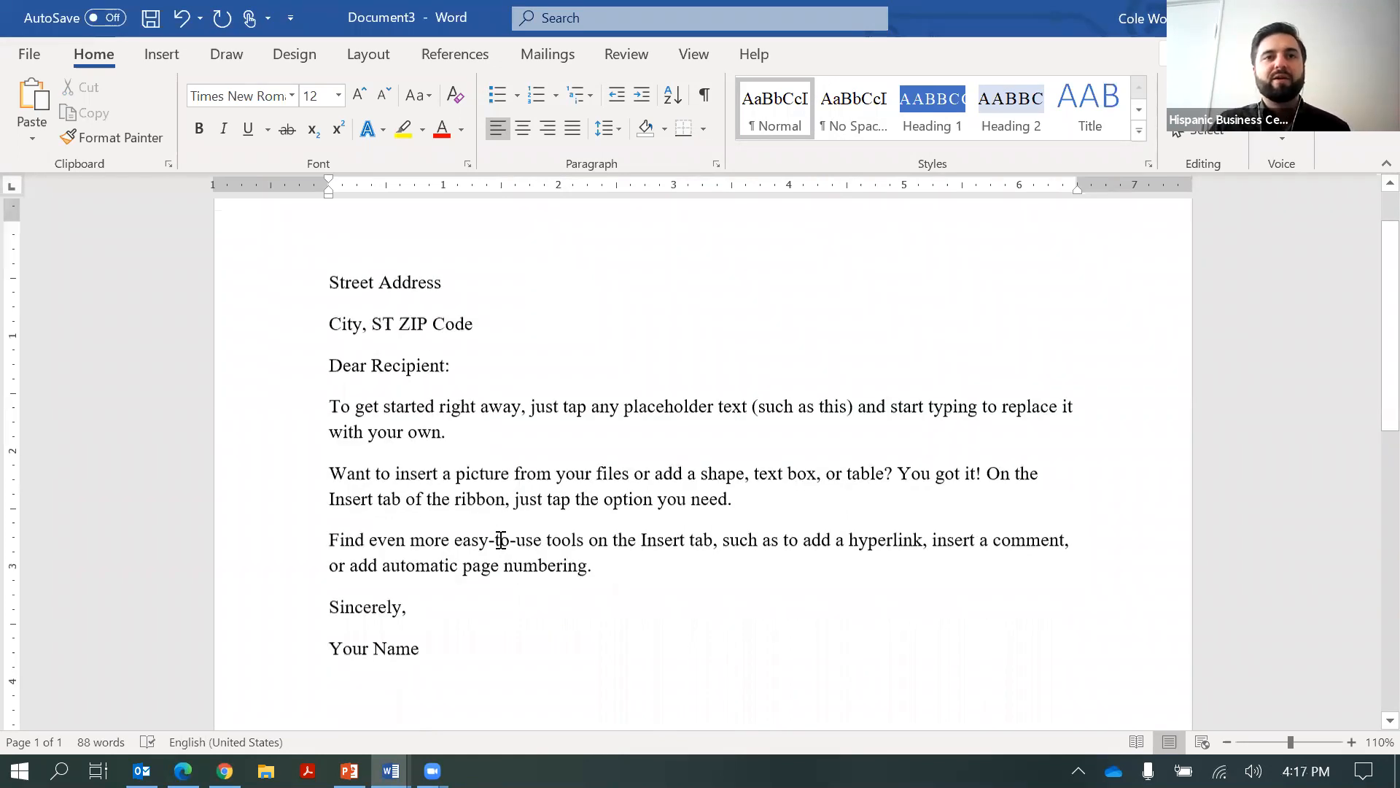
scroll(502, 540, "down", 1)
scroll(501, 540, "down", 3)
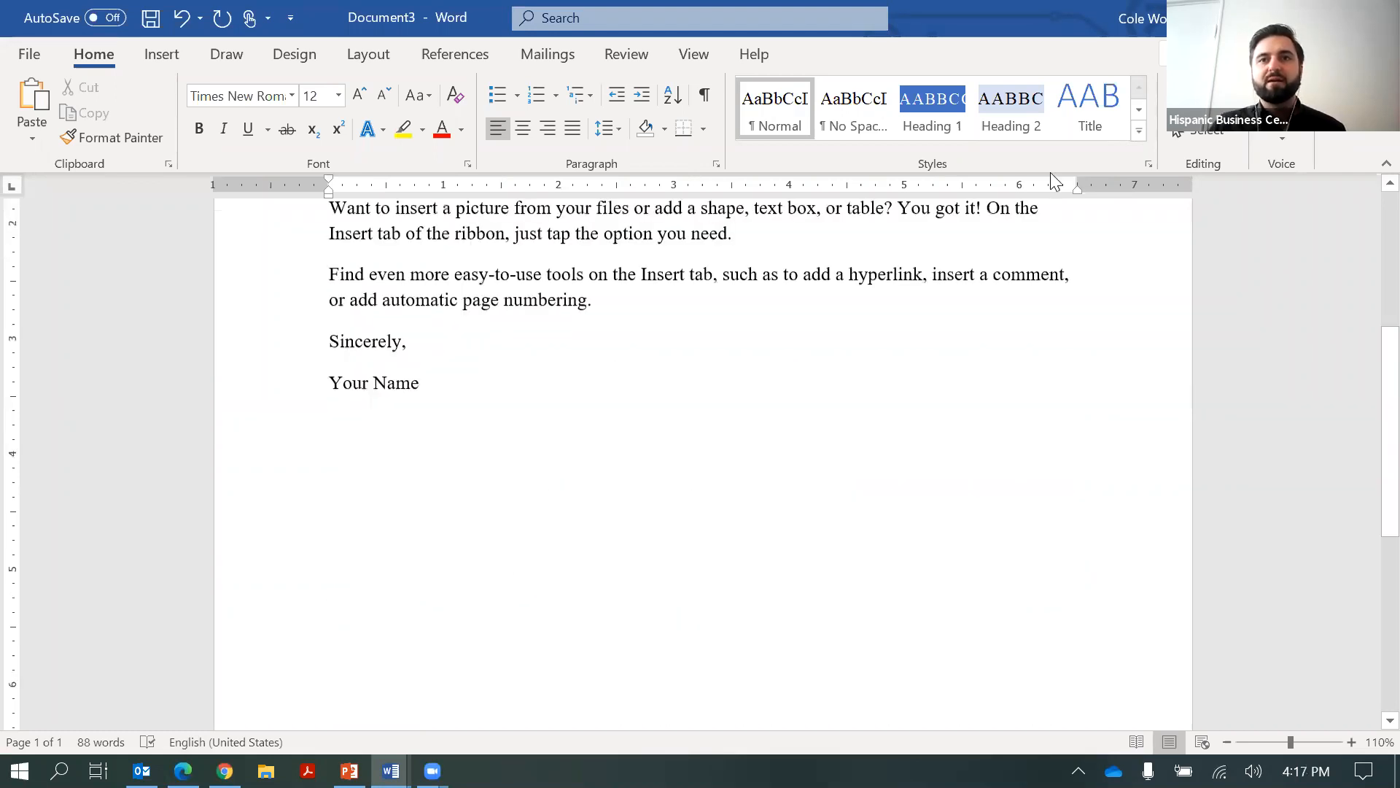
scroll(839, 441, "up", 5)
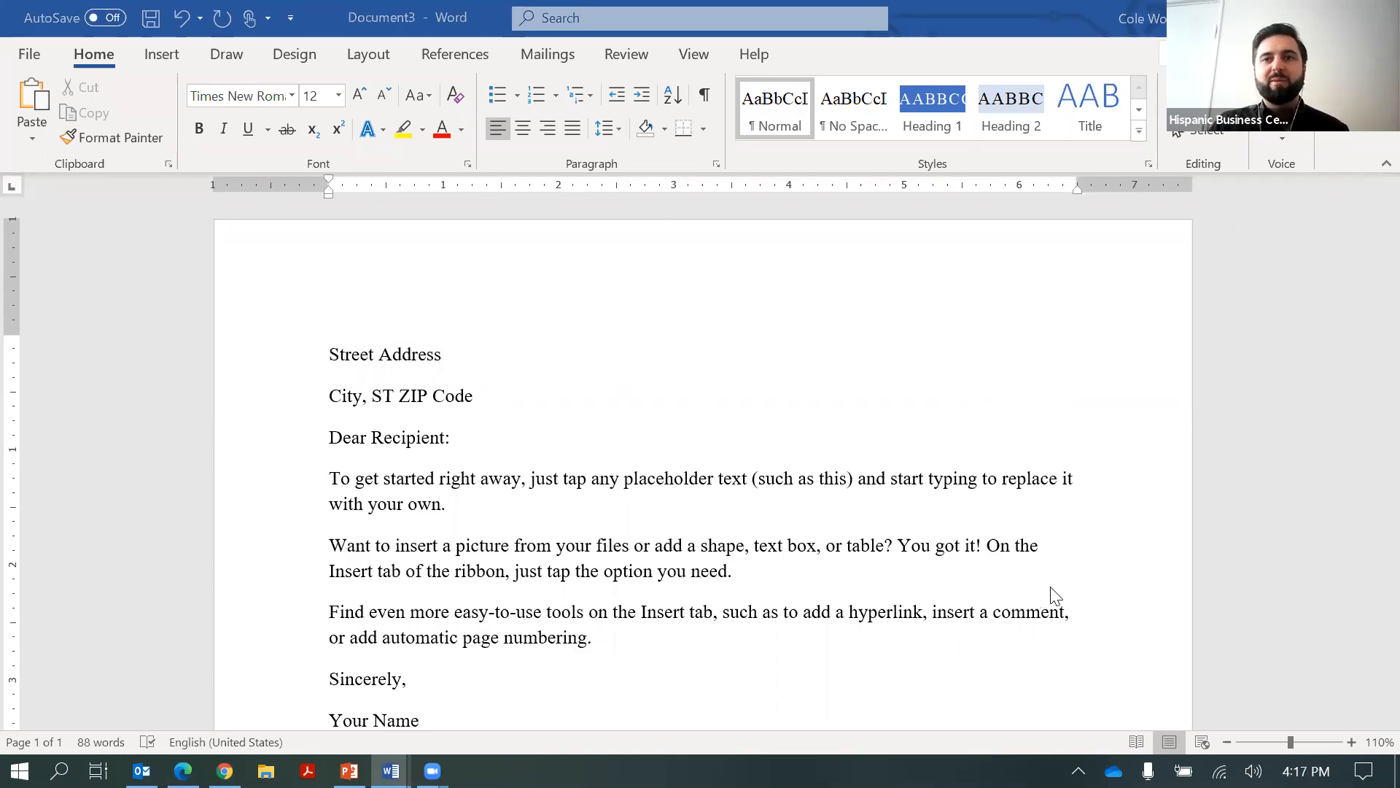
left_click(1229, 741)
left_click(1228, 741)
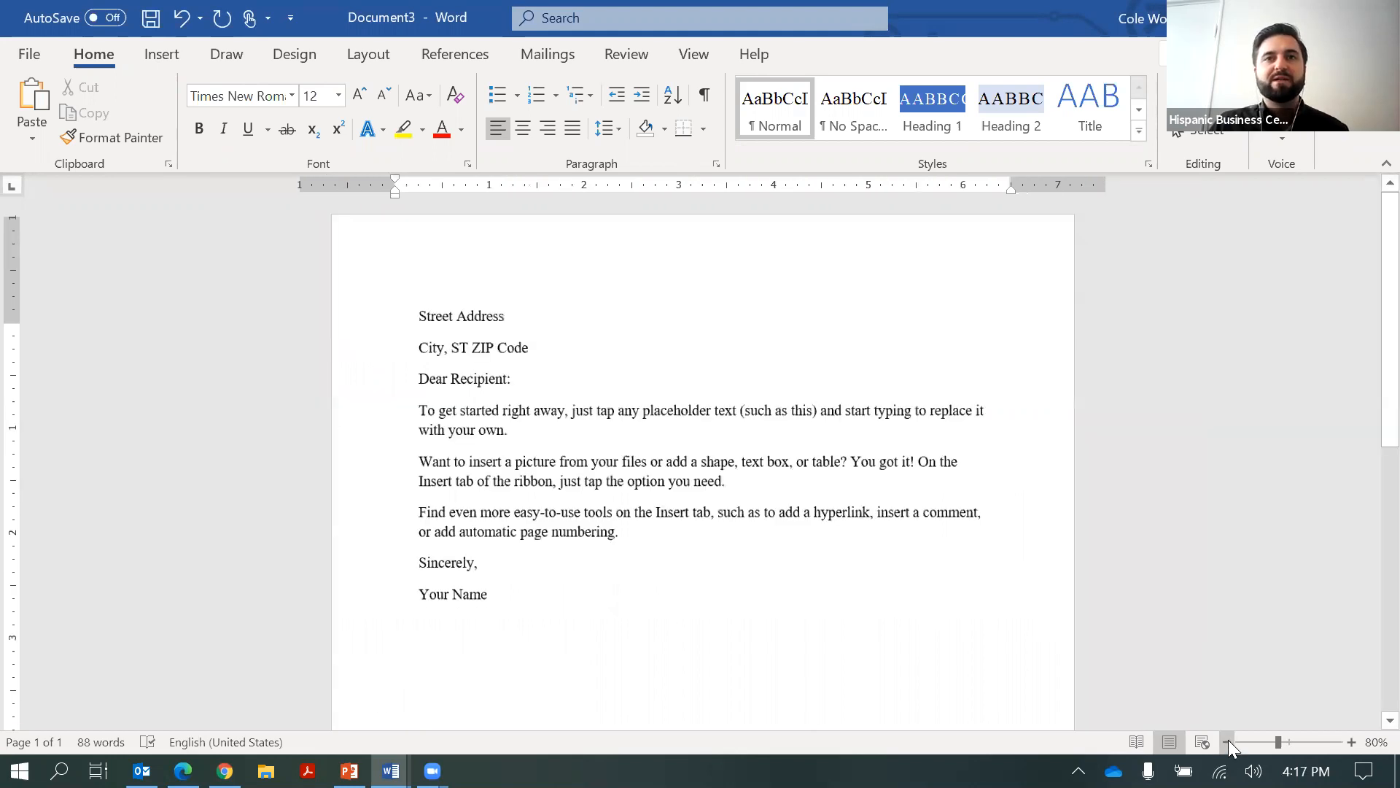
left_click(1228, 741)
scroll(669, 432, "down", 1)
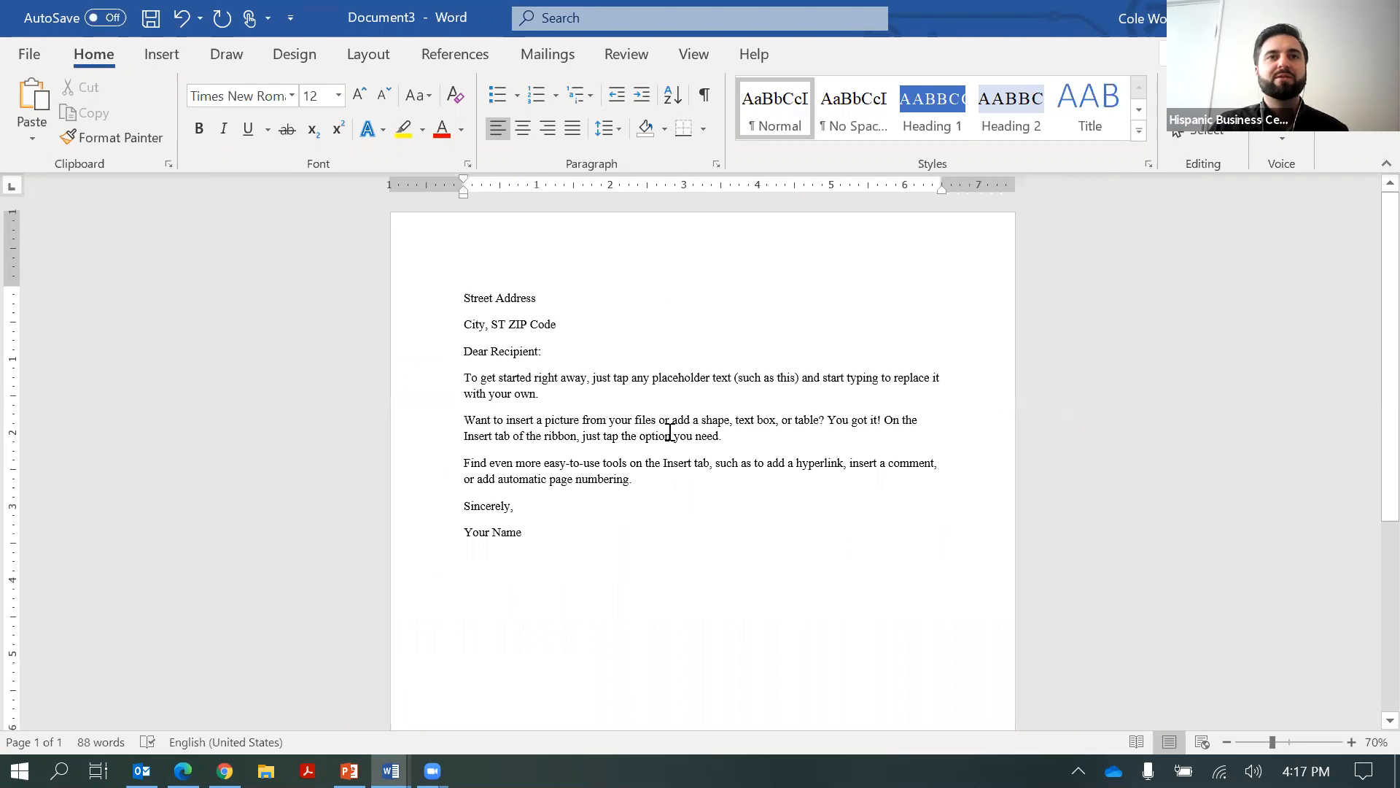
scroll(669, 433, "down", 4)
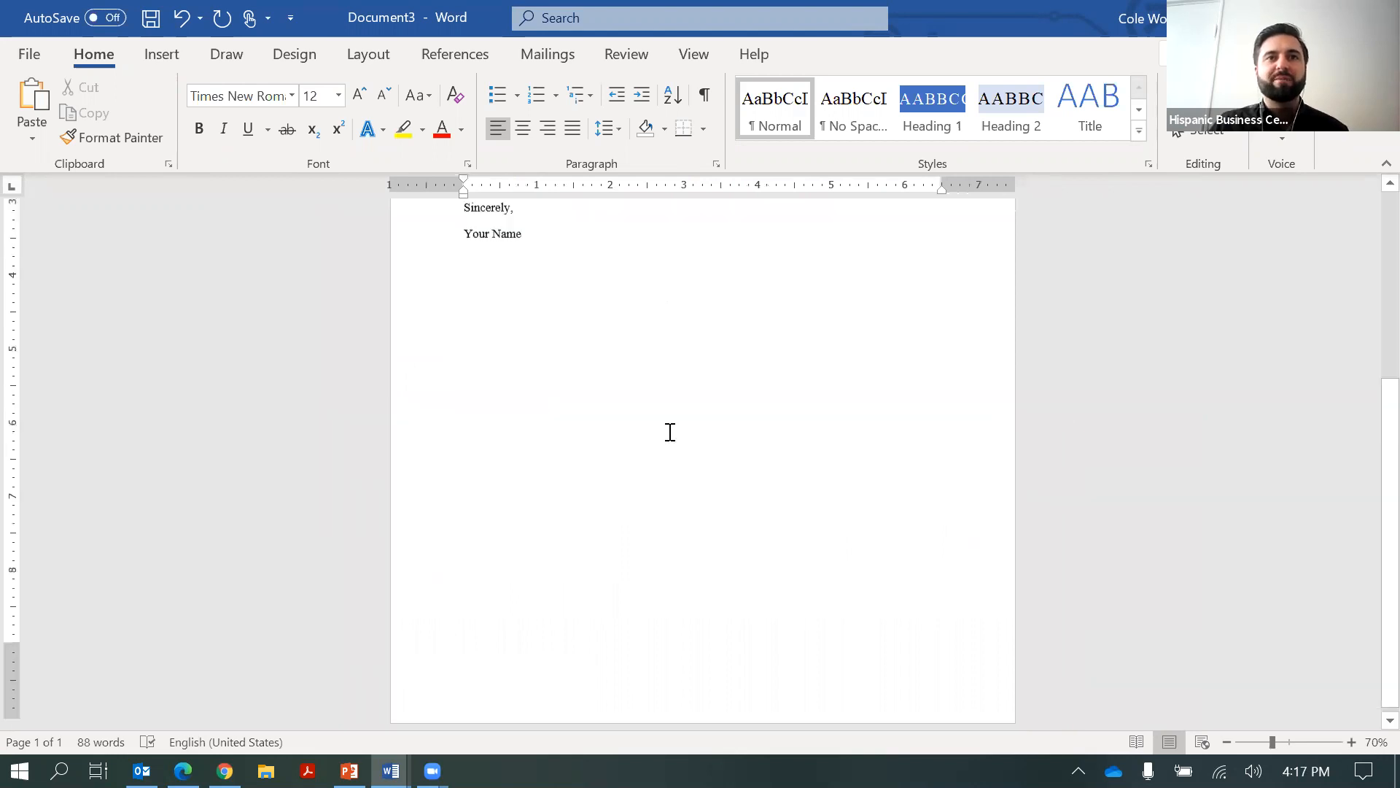
scroll(669, 433, "up", 1)
scroll(374, 383, "up", 3)
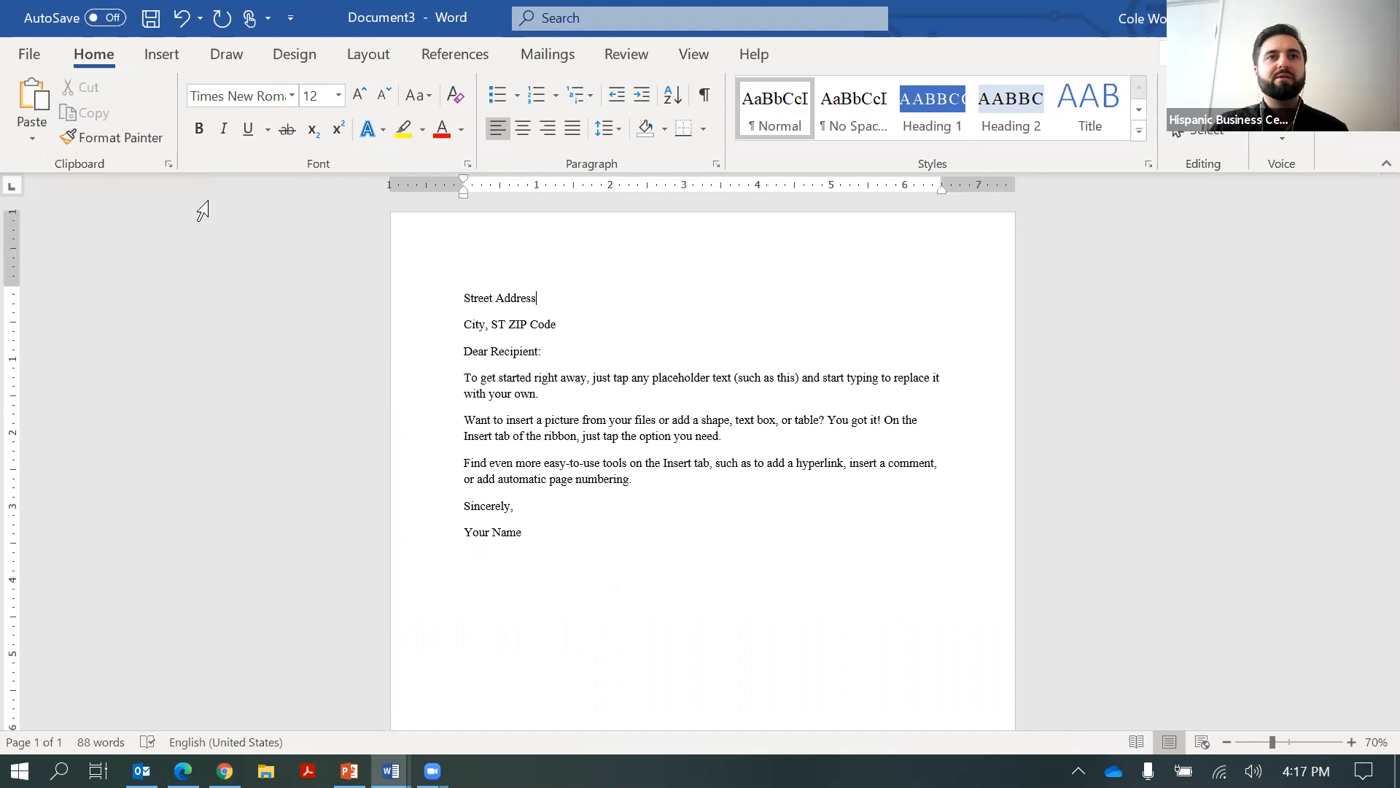
Increase the page's top margin to about 2.4 inches on the vertical ruler and check the text's new position on the page
left_click_drag(27, 287, 27, 287)
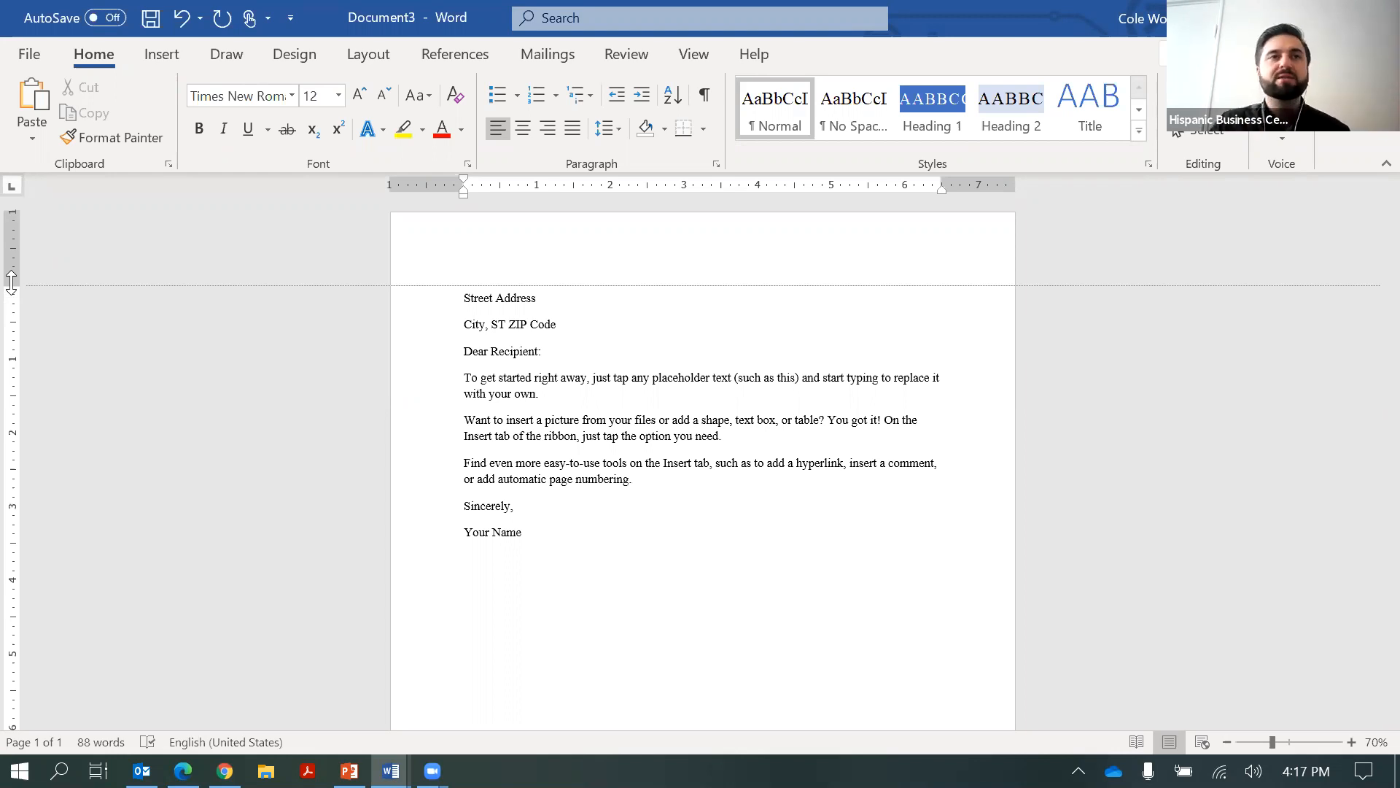
left_click_drag(11, 284, 11, 327)
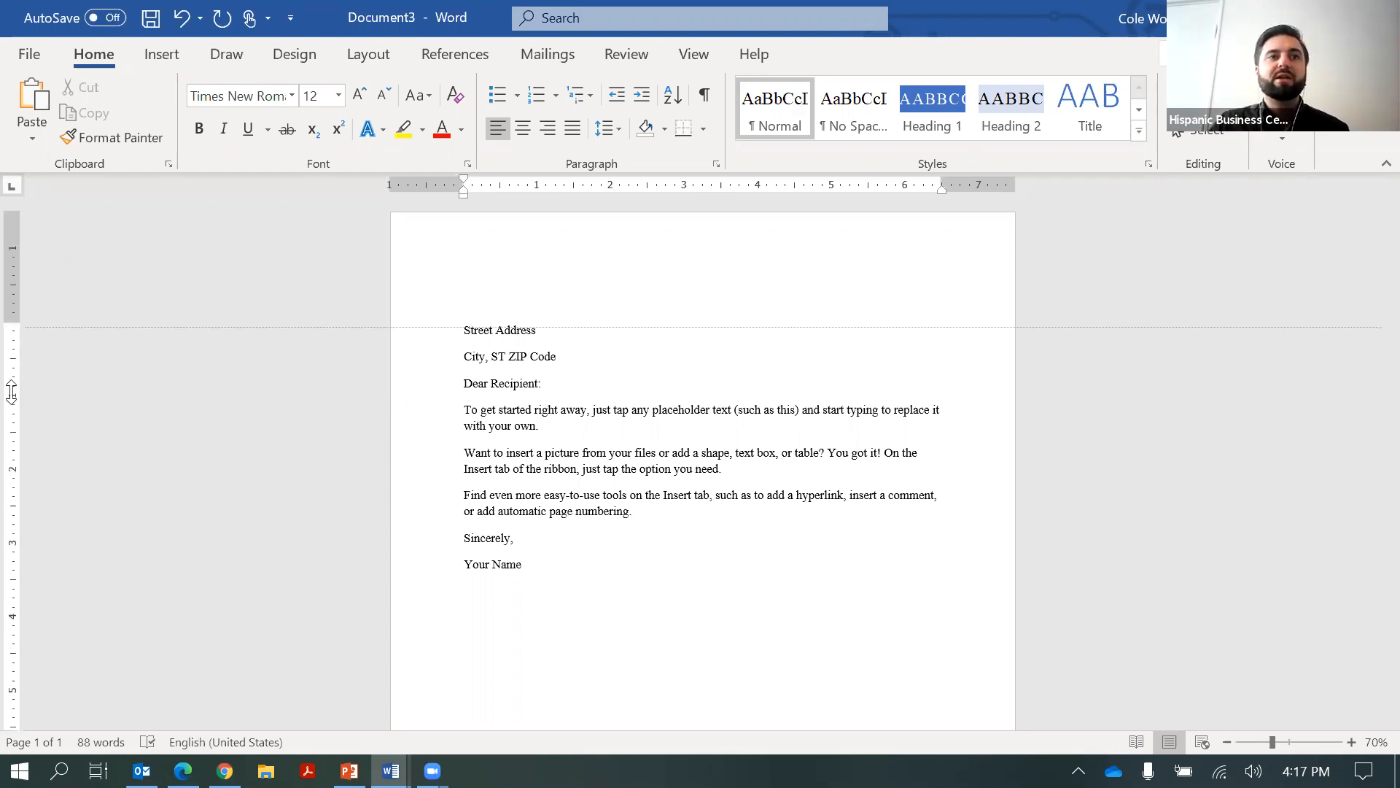
mouse_move(9, 413)
left_mouse_down()
mouse_move(6, 387)
mouse_move(29, 396)
left_mouse_up()
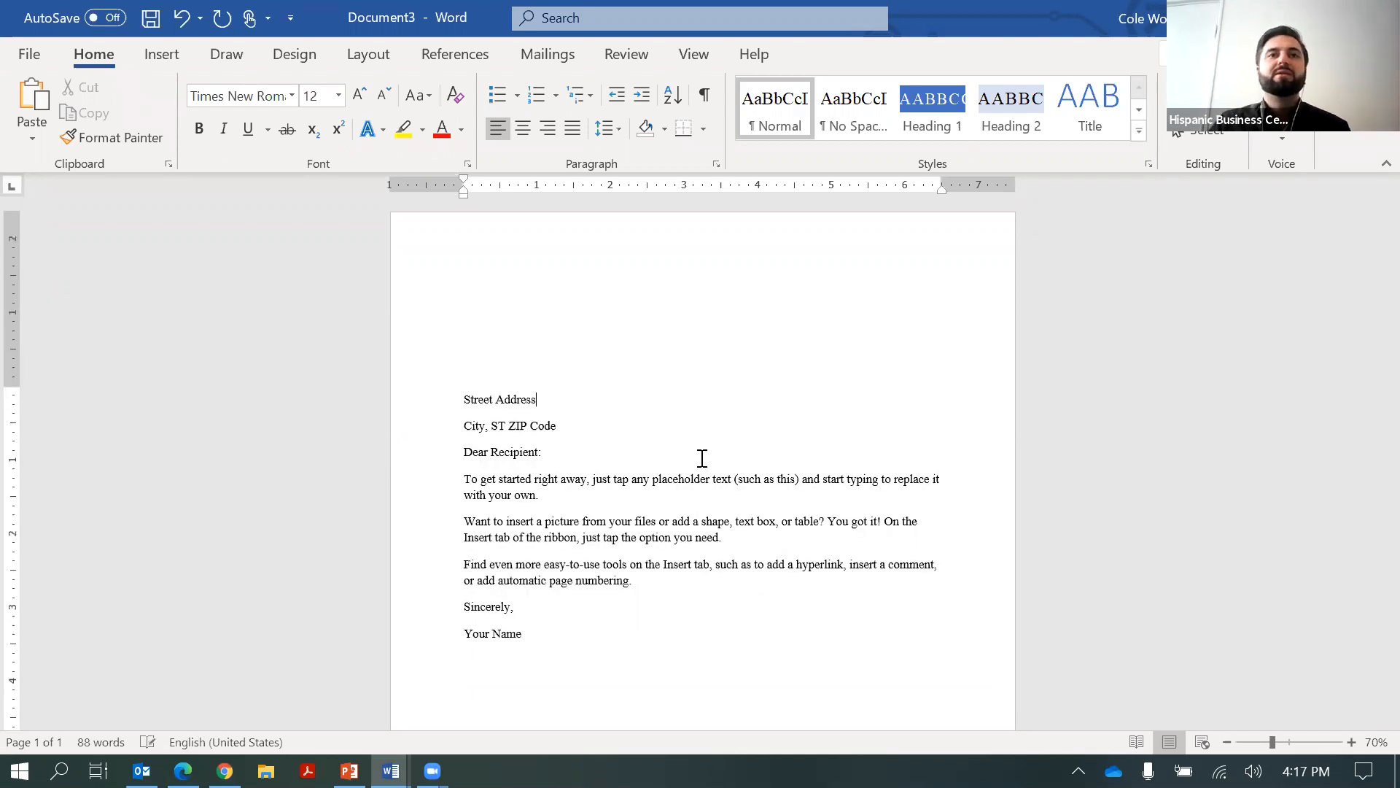
scroll(702, 457, "down", 3)
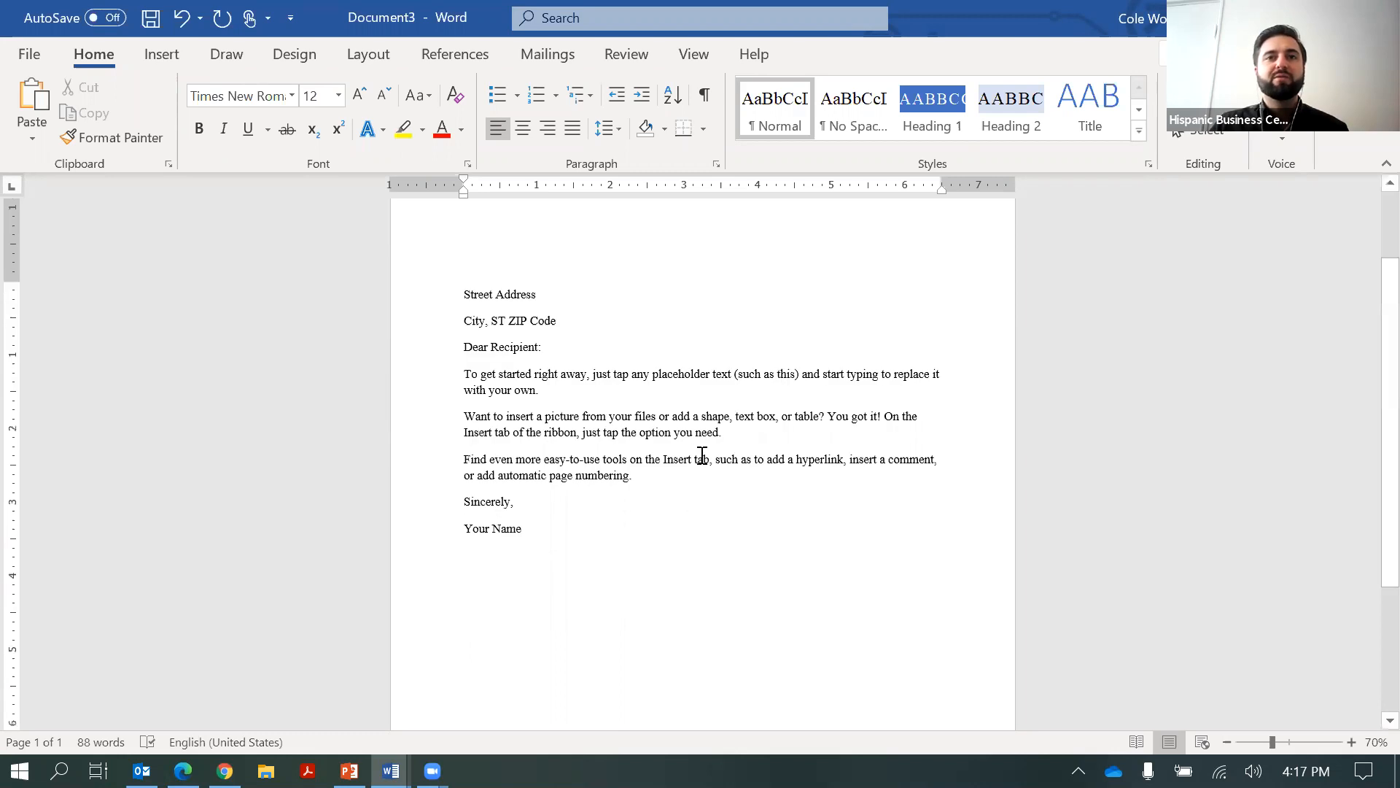
scroll(702, 457, "down", 5)
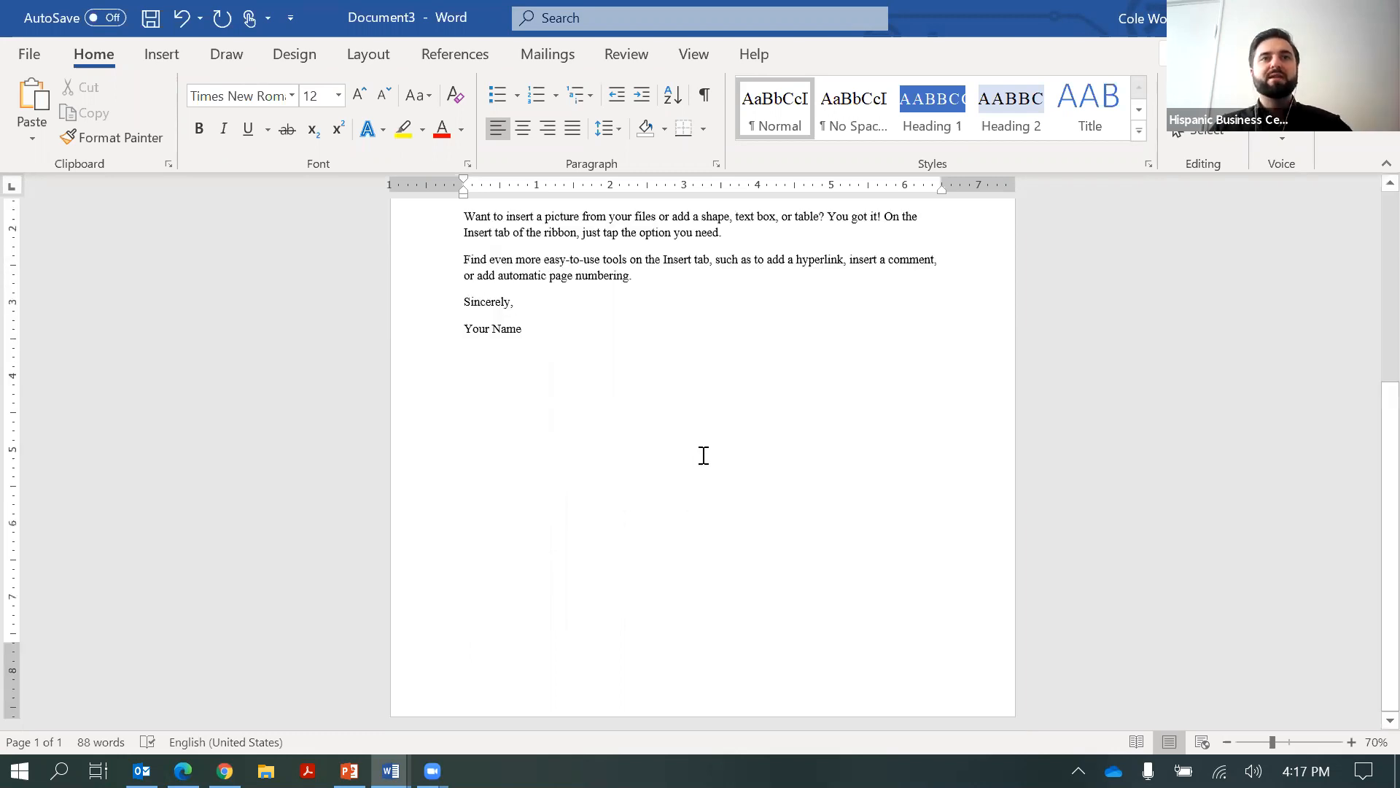
scroll(704, 455, "up", 9)
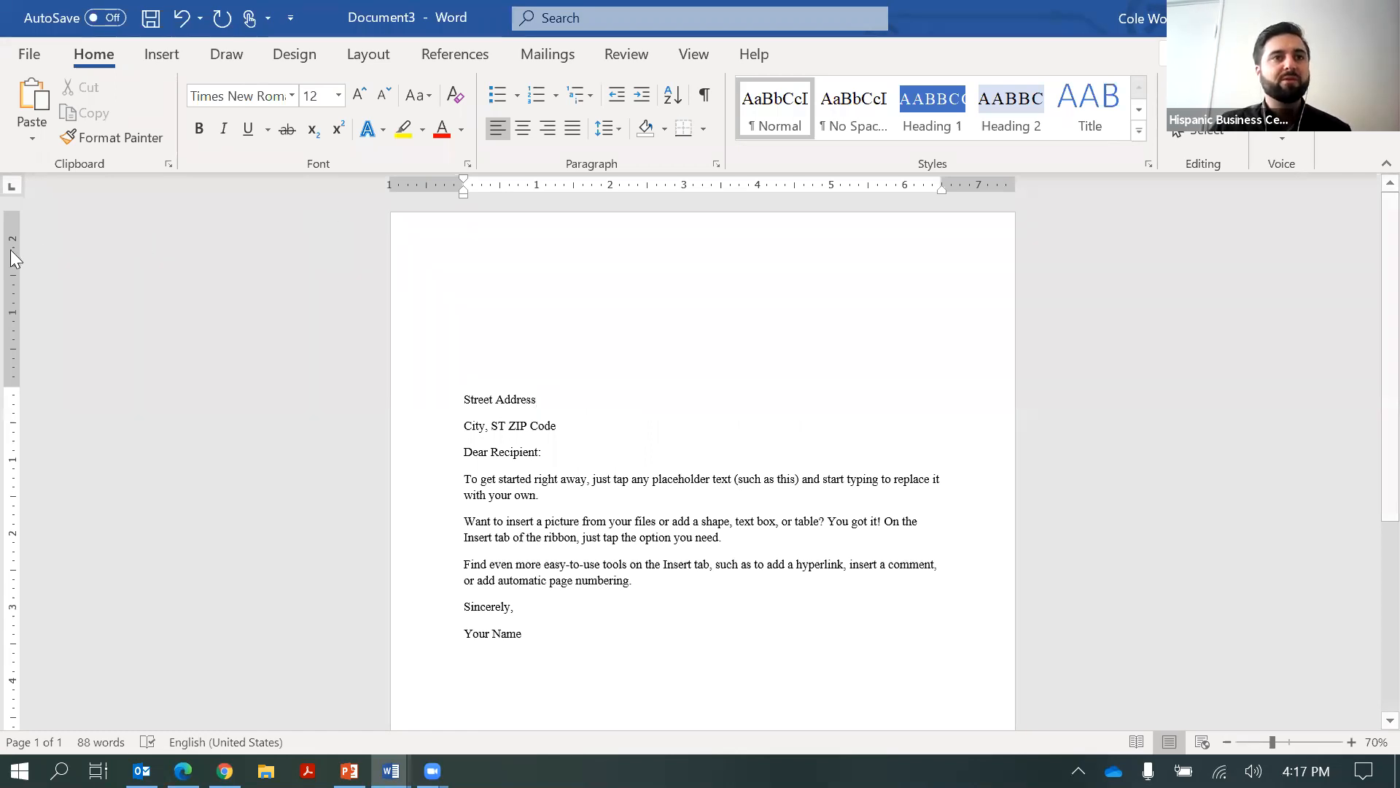
Search the commands for "margin" and dismiss the suggestions without choosing one
mouse_move(429, 256)
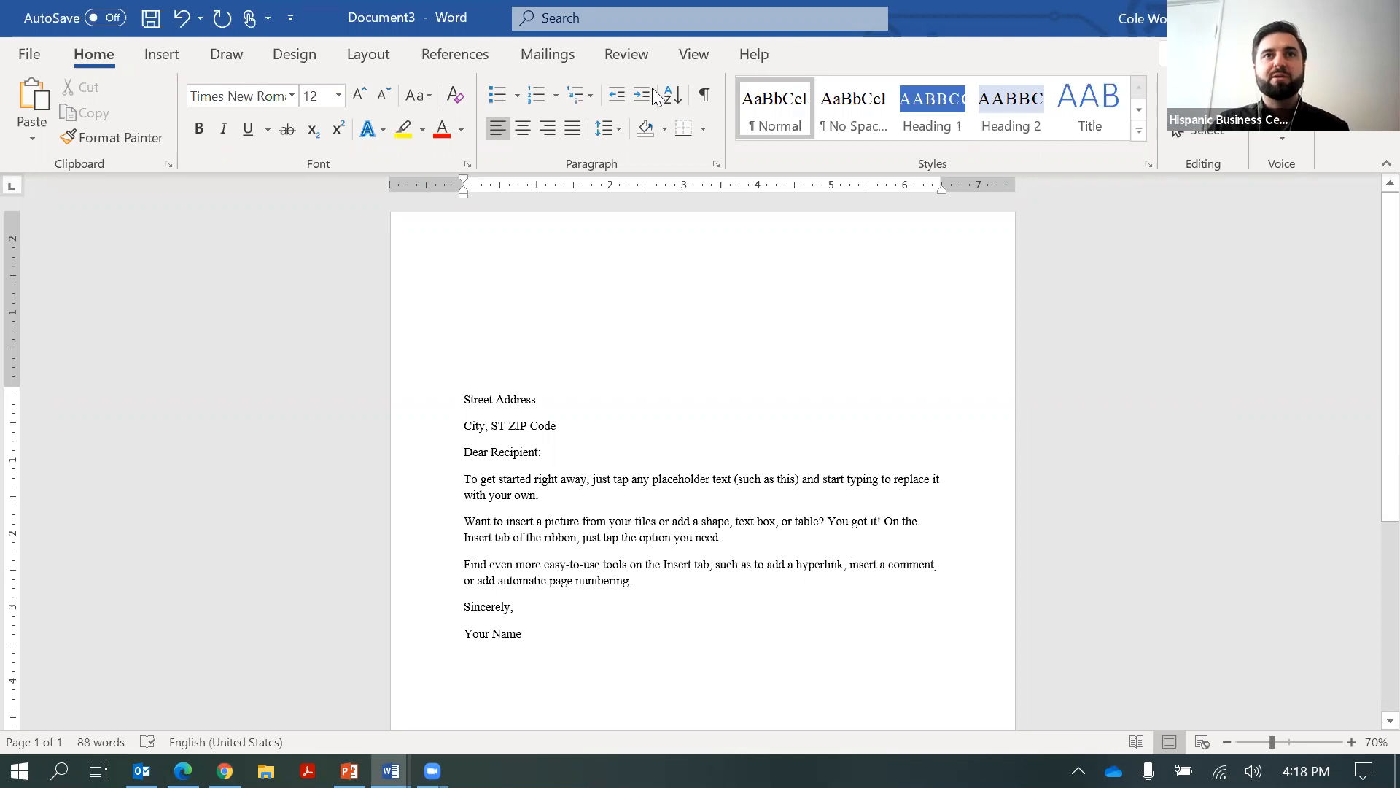
left_click(587, 16)
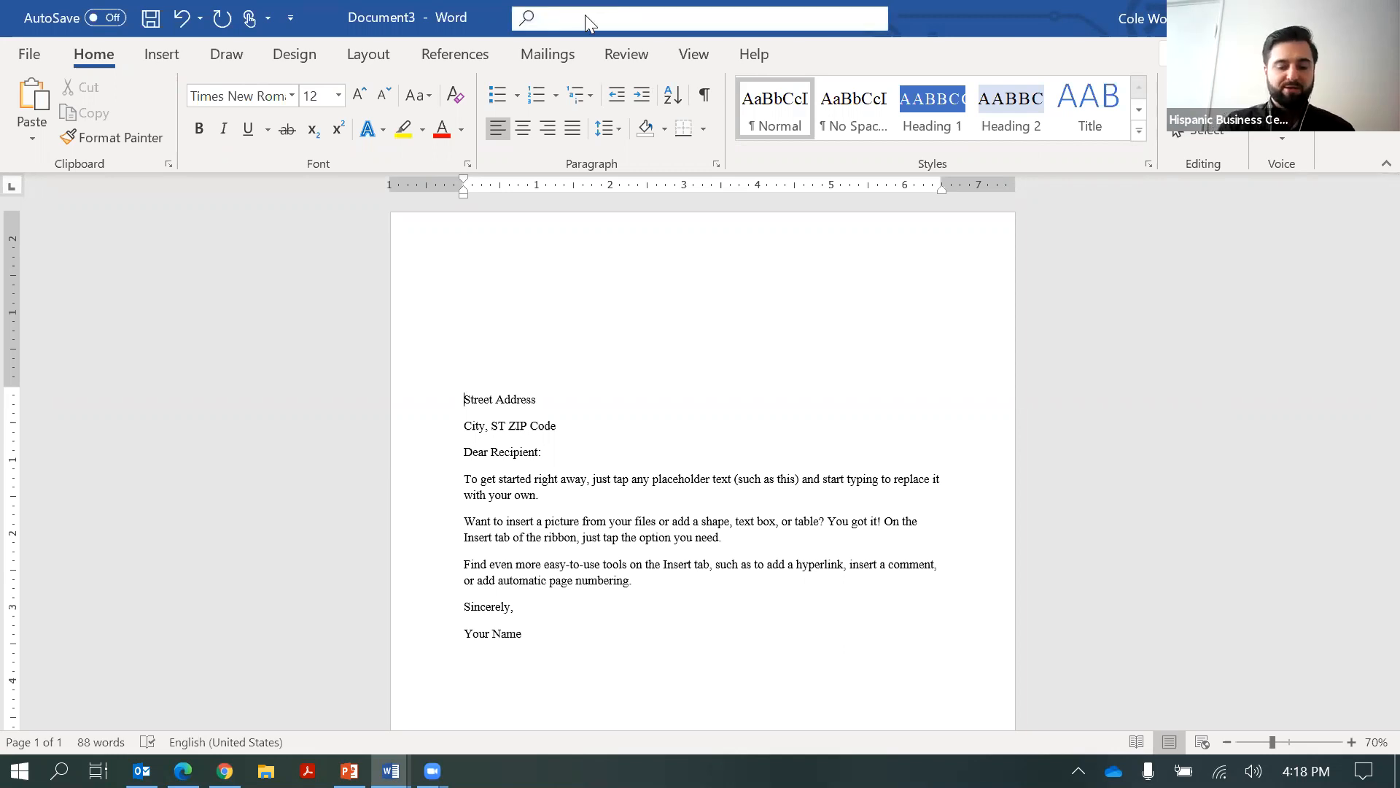
type("m")
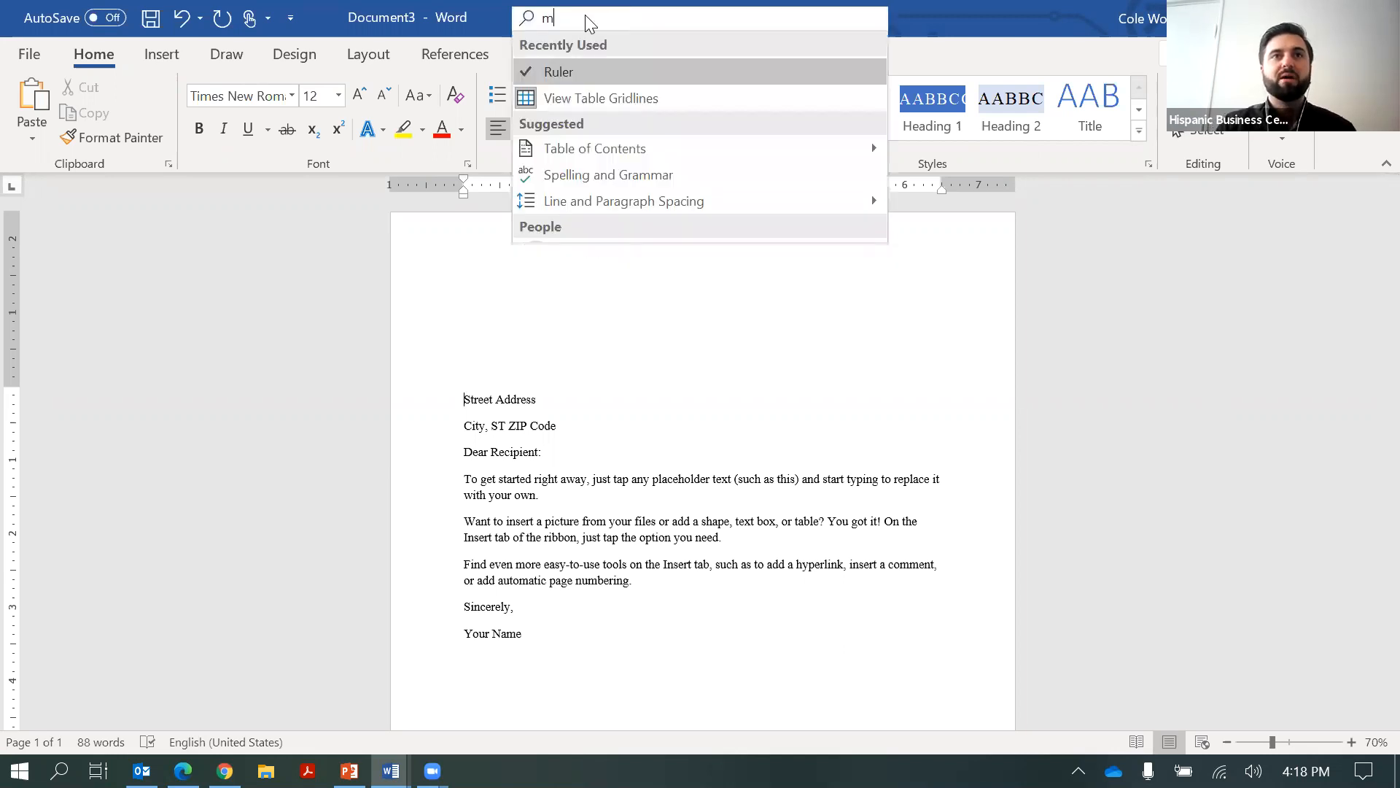
type("argin")
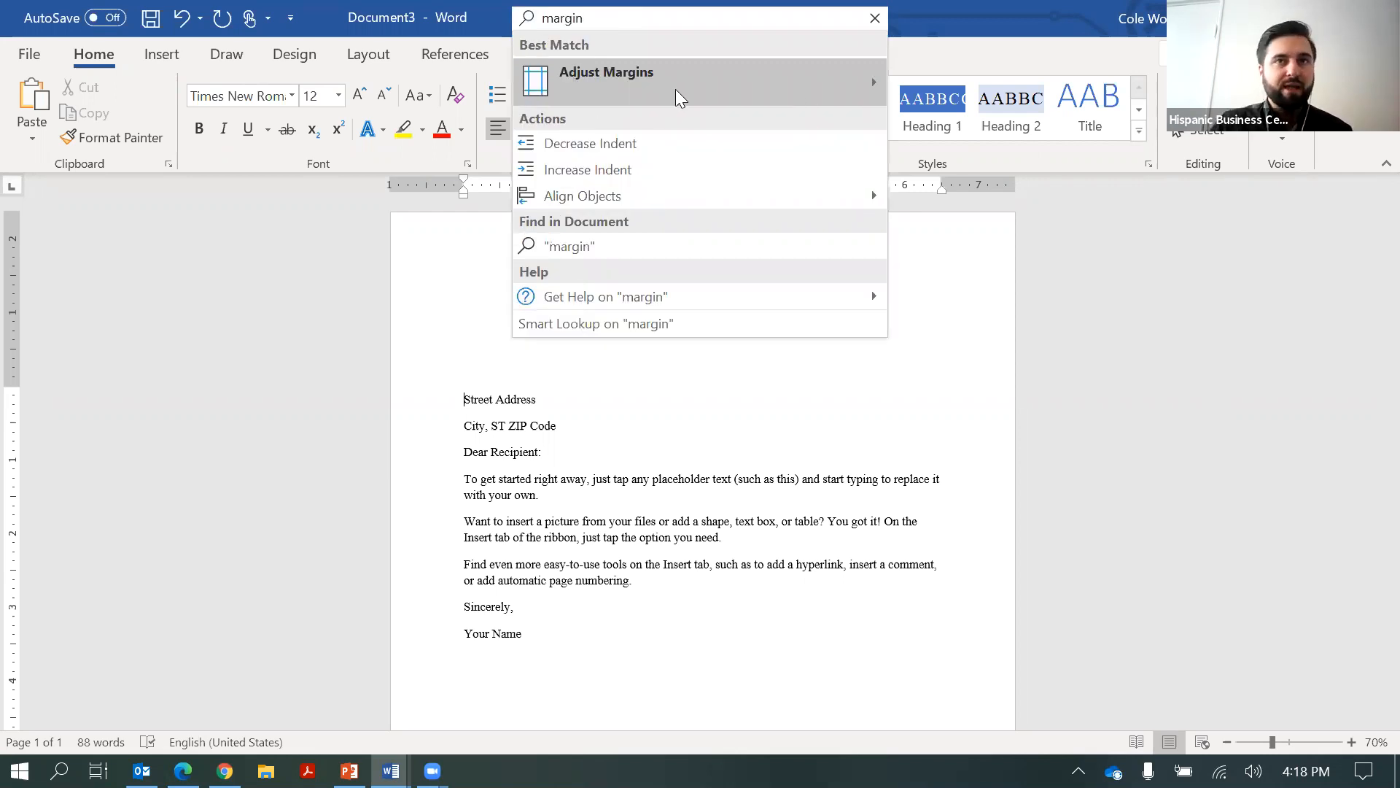
left_click(187, 260)
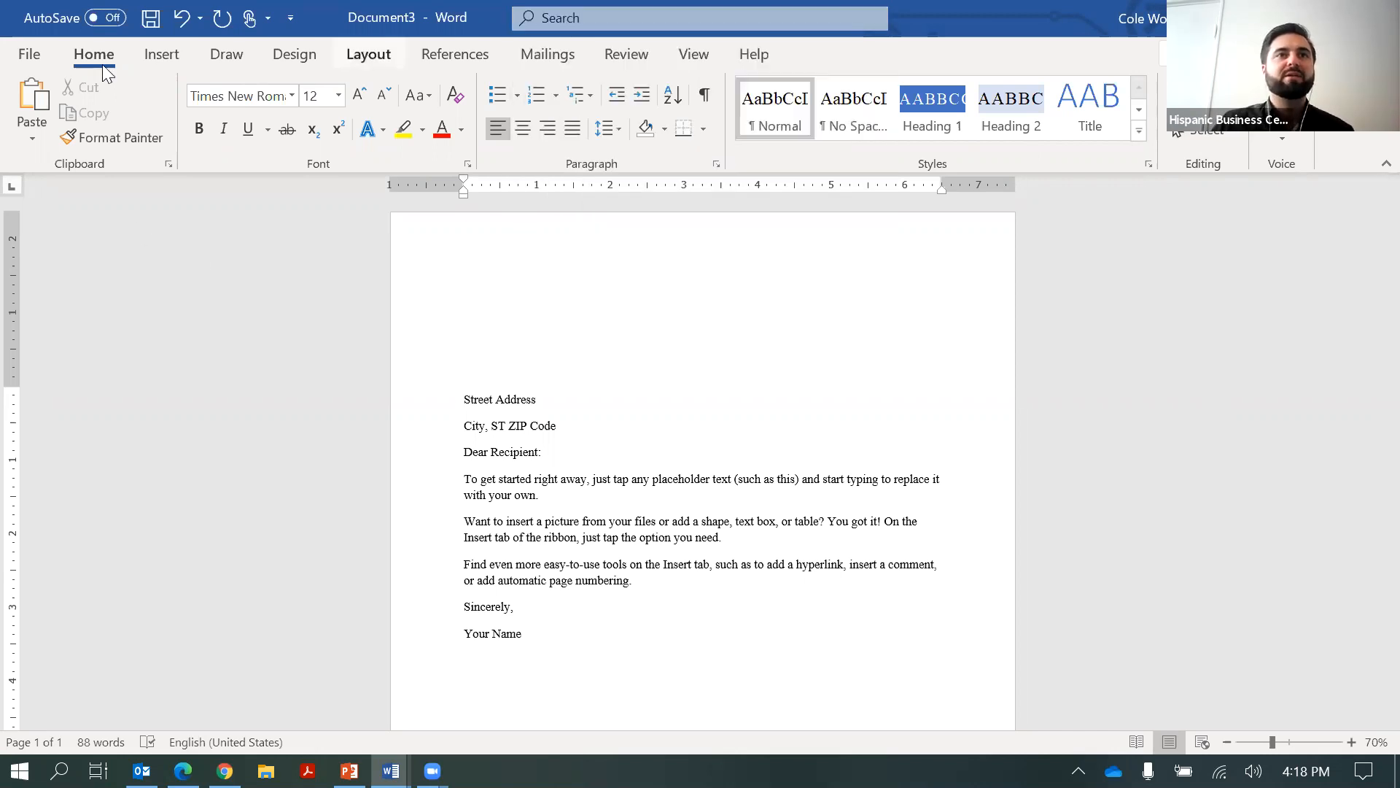
View the available paper sizes and apply the Wide margin preset, with 1" top and bottom and 2" left and right
left_click(369, 55)
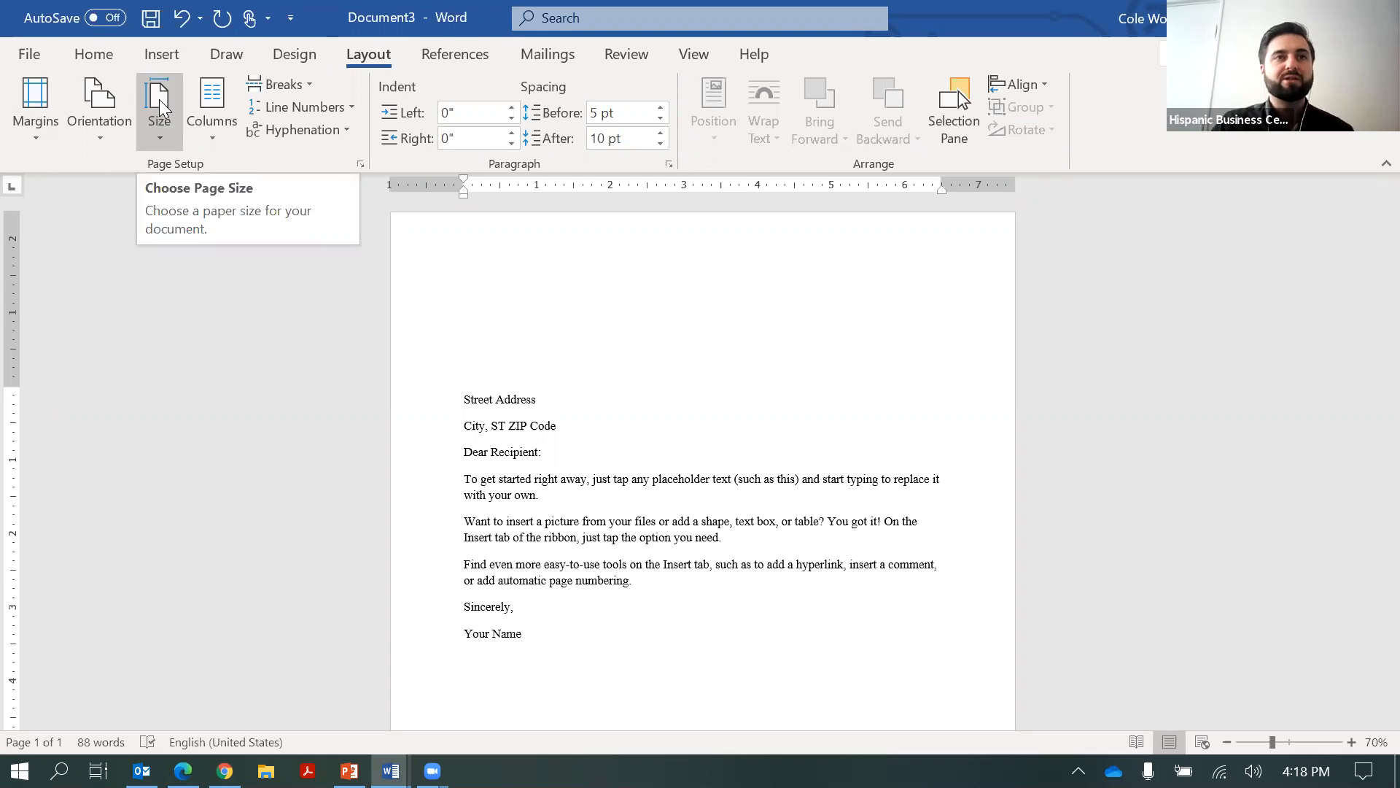
left_click(162, 139)
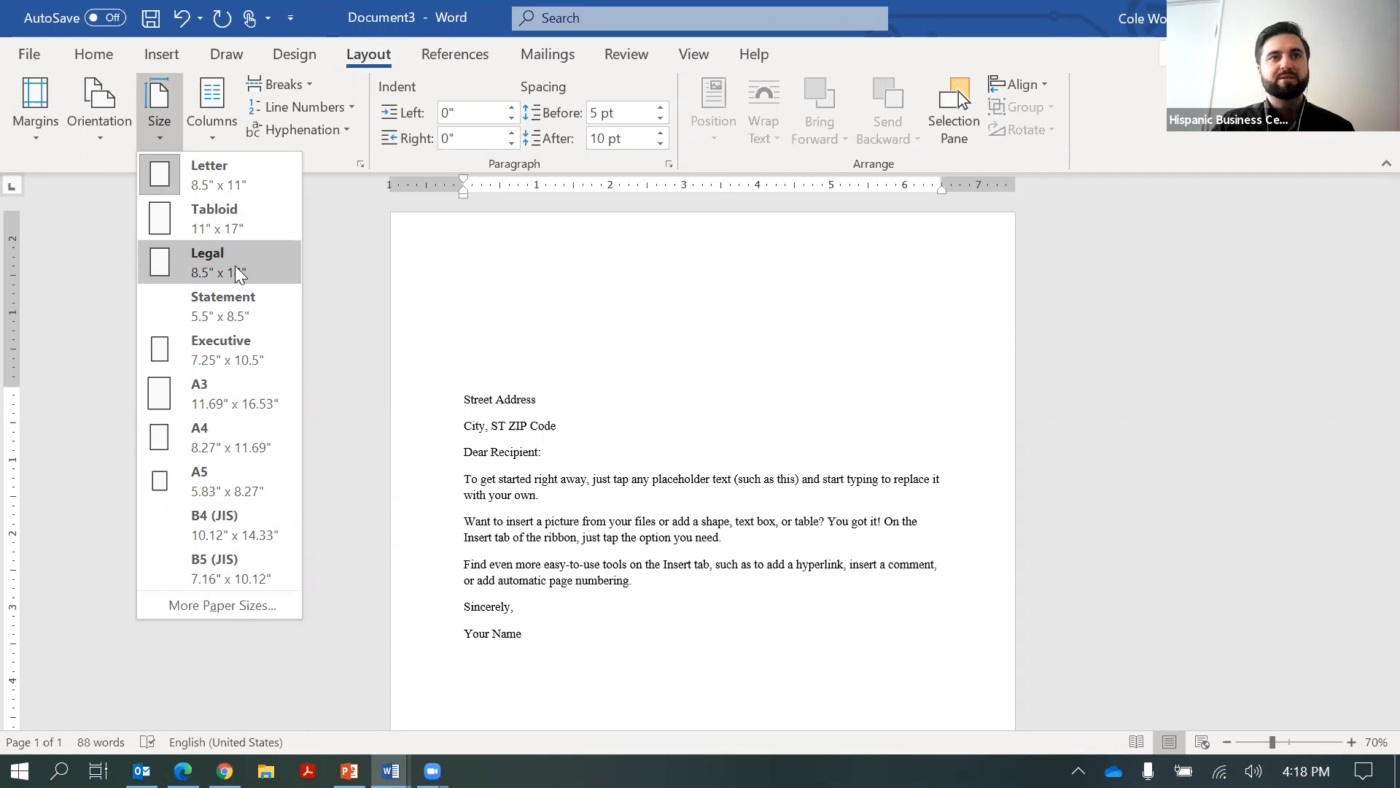
left_click(36, 99)
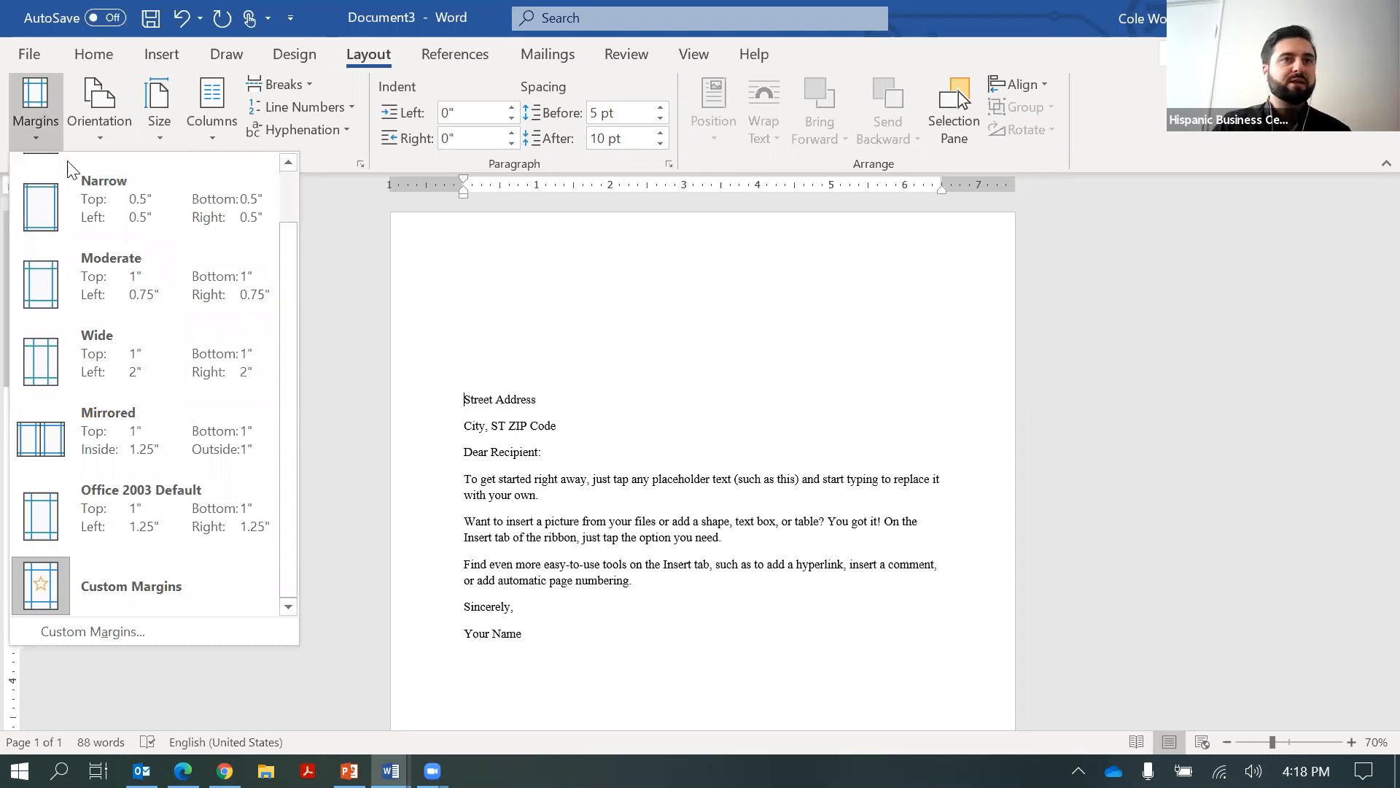
scroll(208, 529, "up", 1)
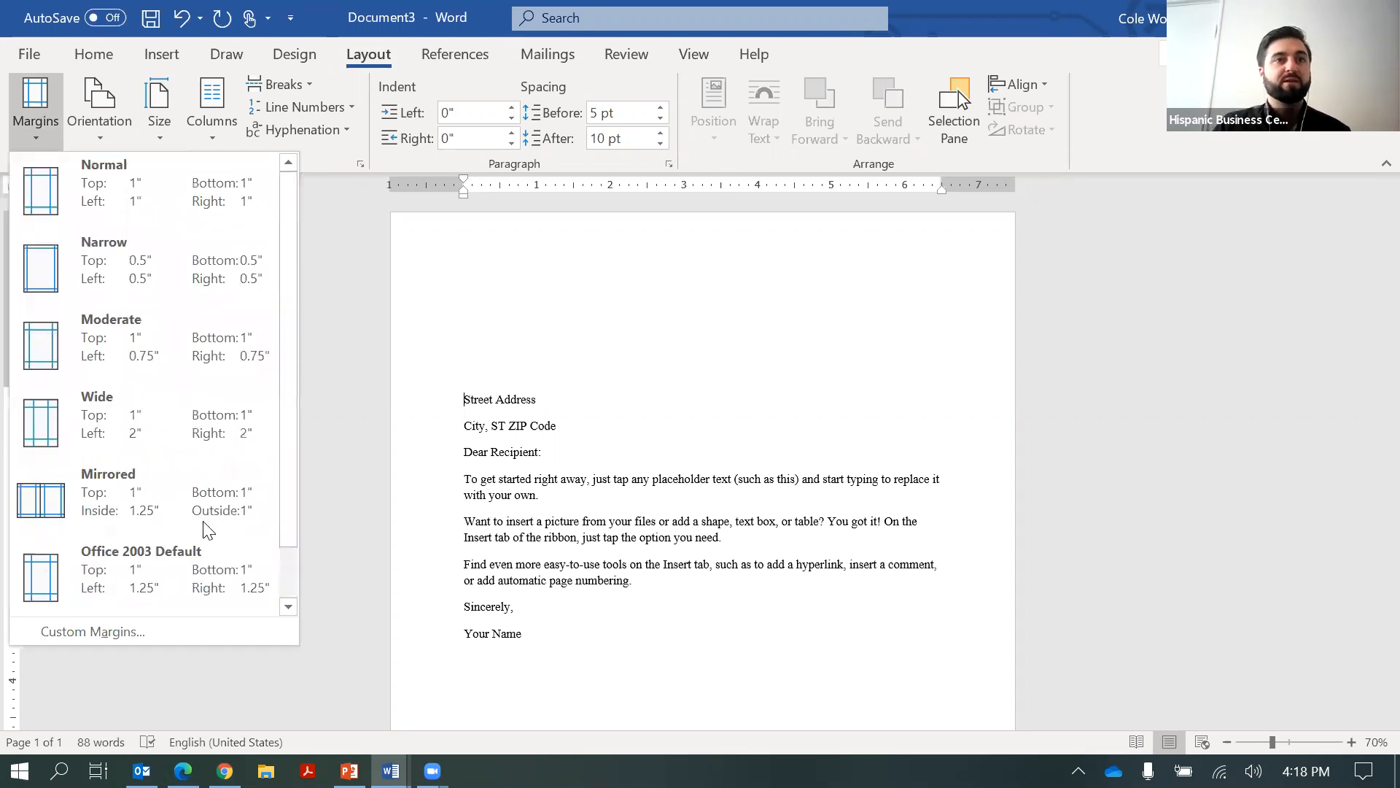
scroll(204, 554, "down", 1)
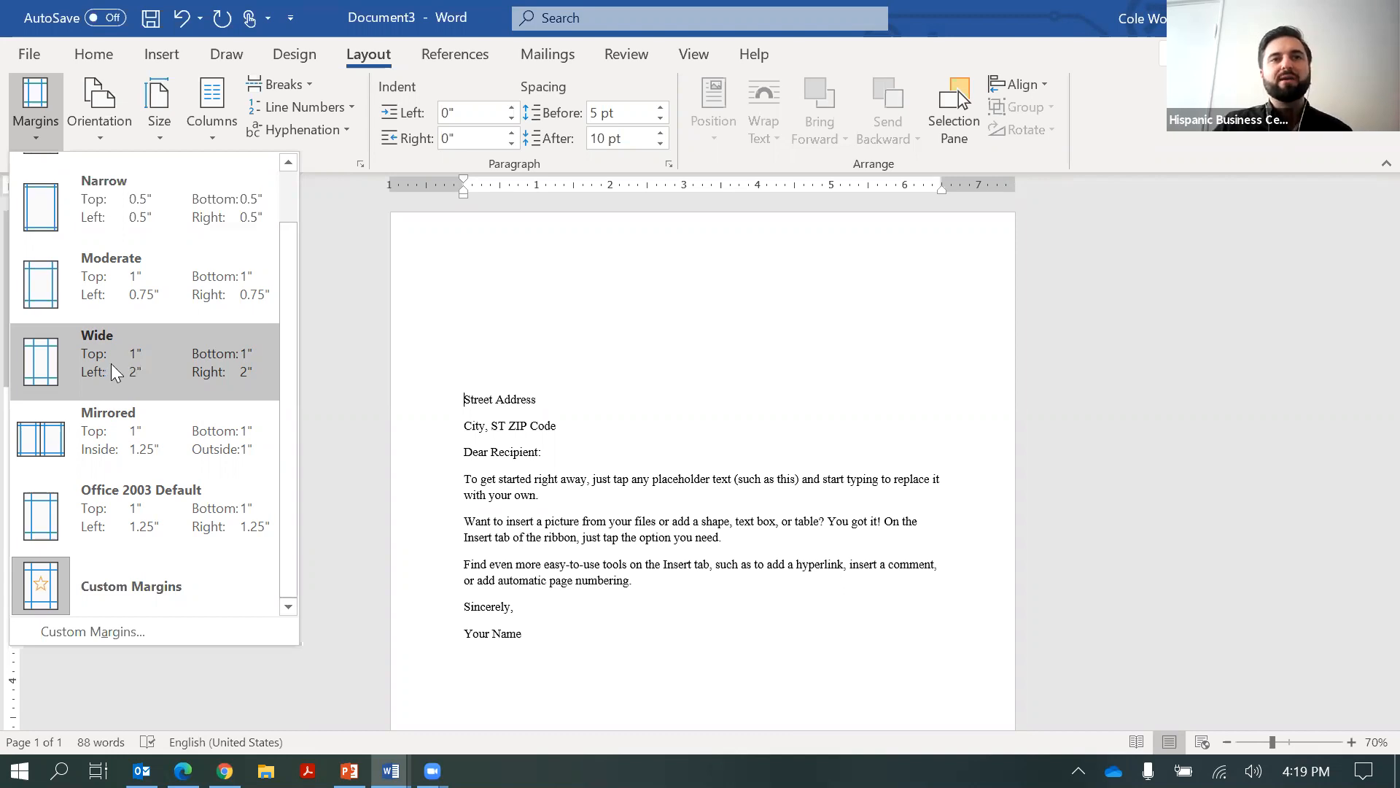
left_click(135, 378)
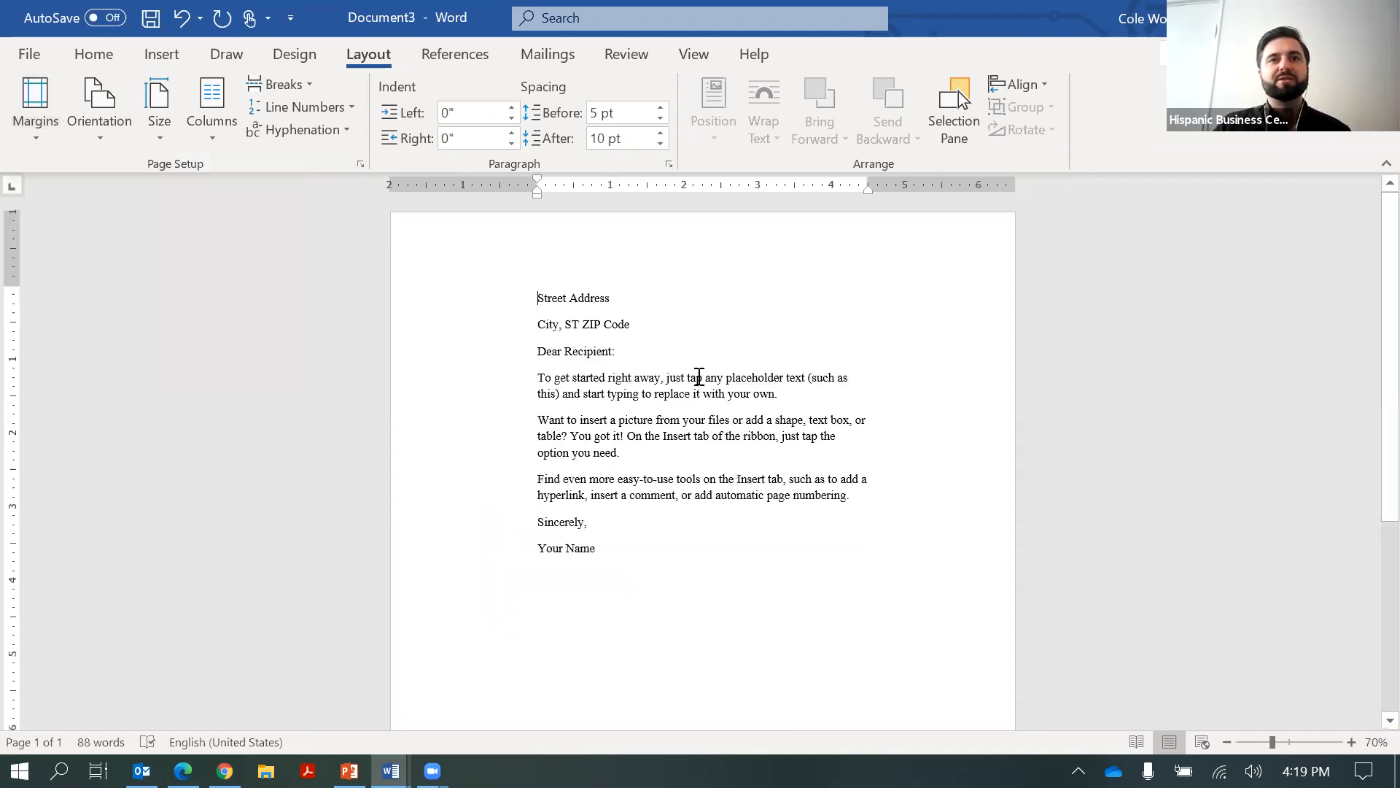
scroll(698, 376, "down", 4)
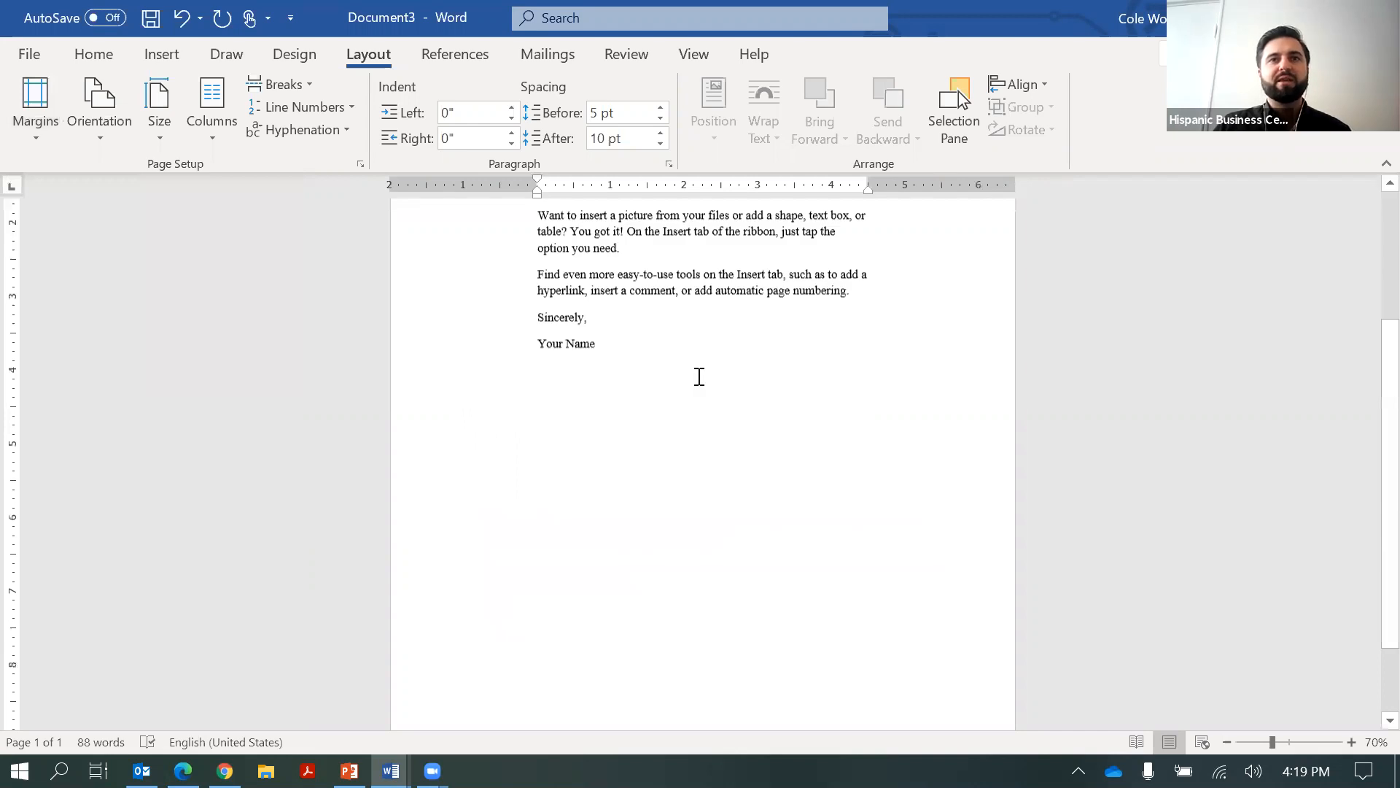
scroll(366, 303, "up", 4)
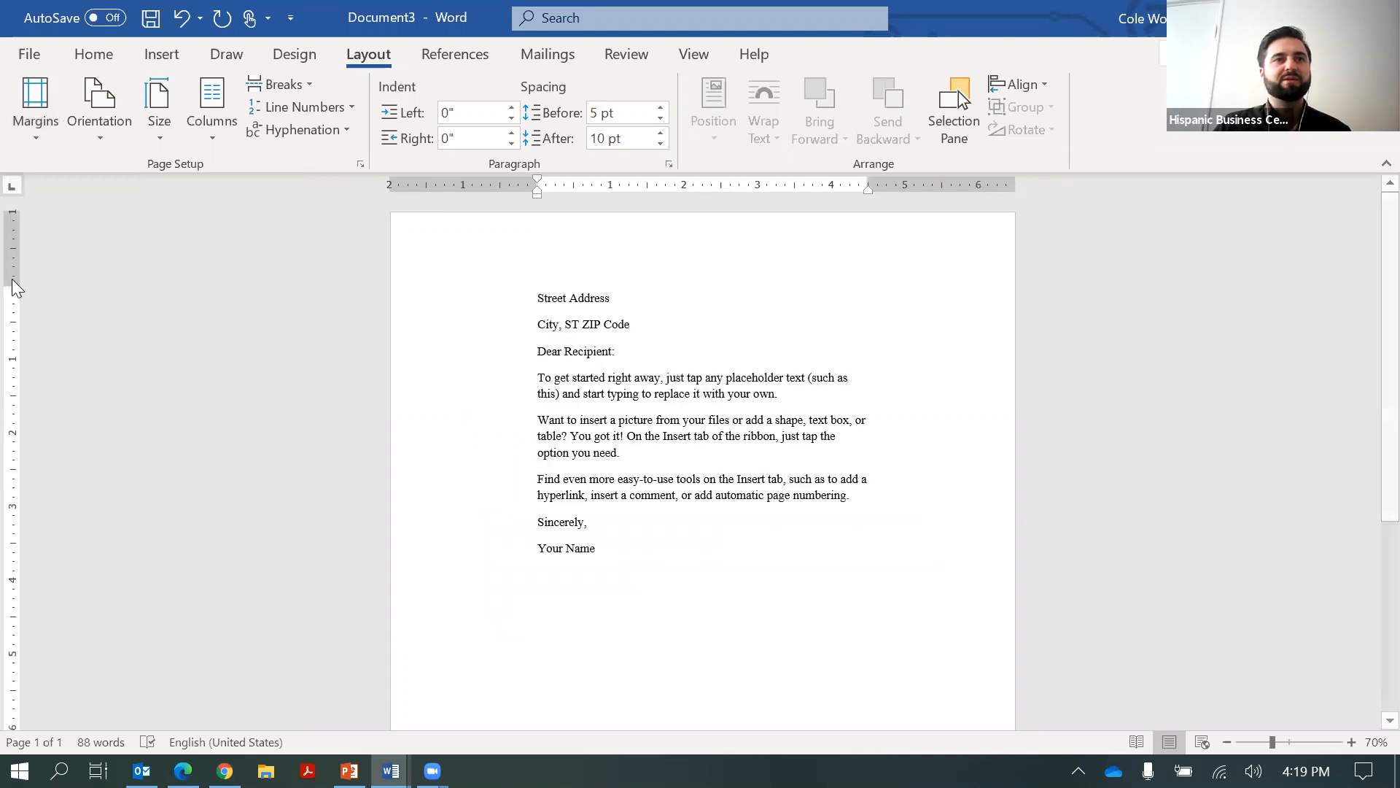
Enter custom page margins of 2.75" top and 1.5" bottom in the page setup
left_click(29, 135)
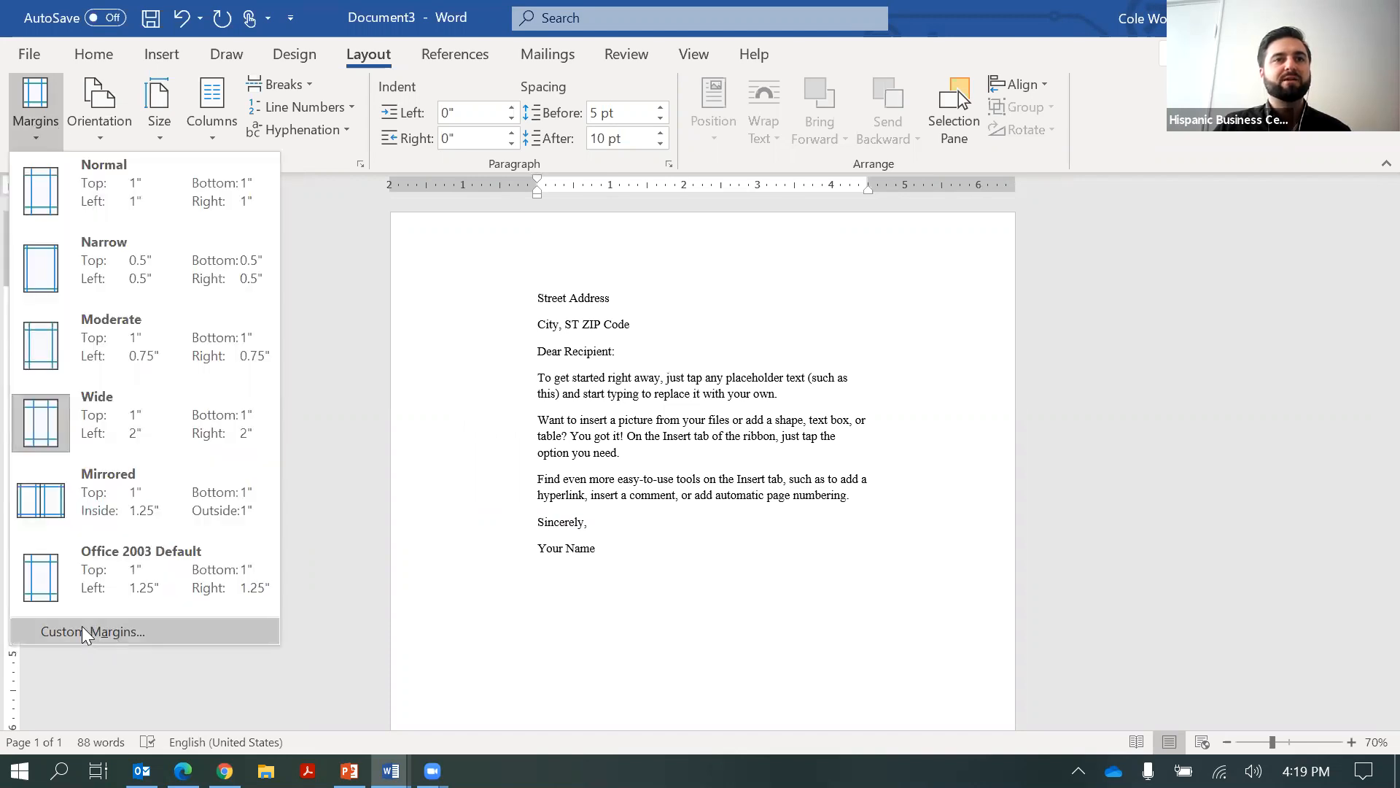
left_click(83, 630)
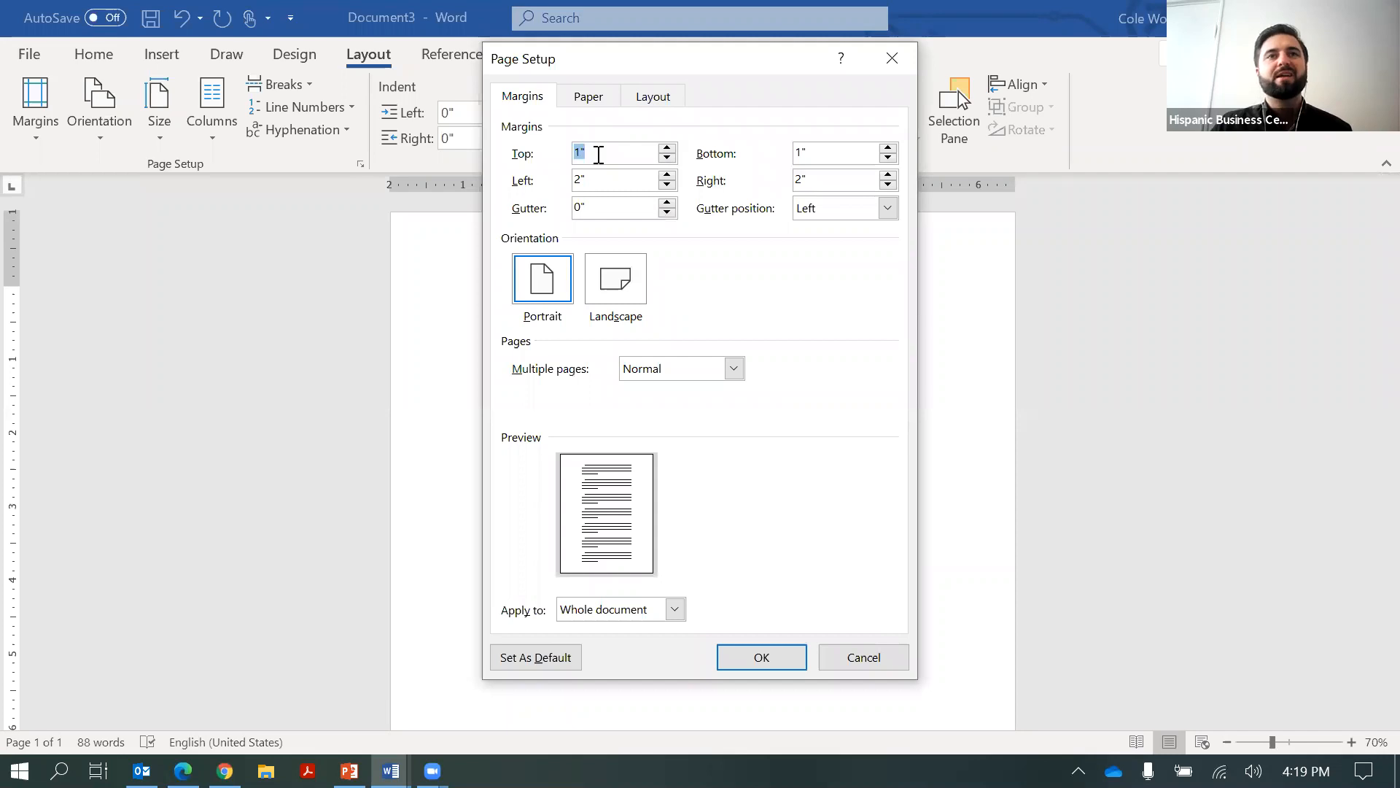
type("2.75")
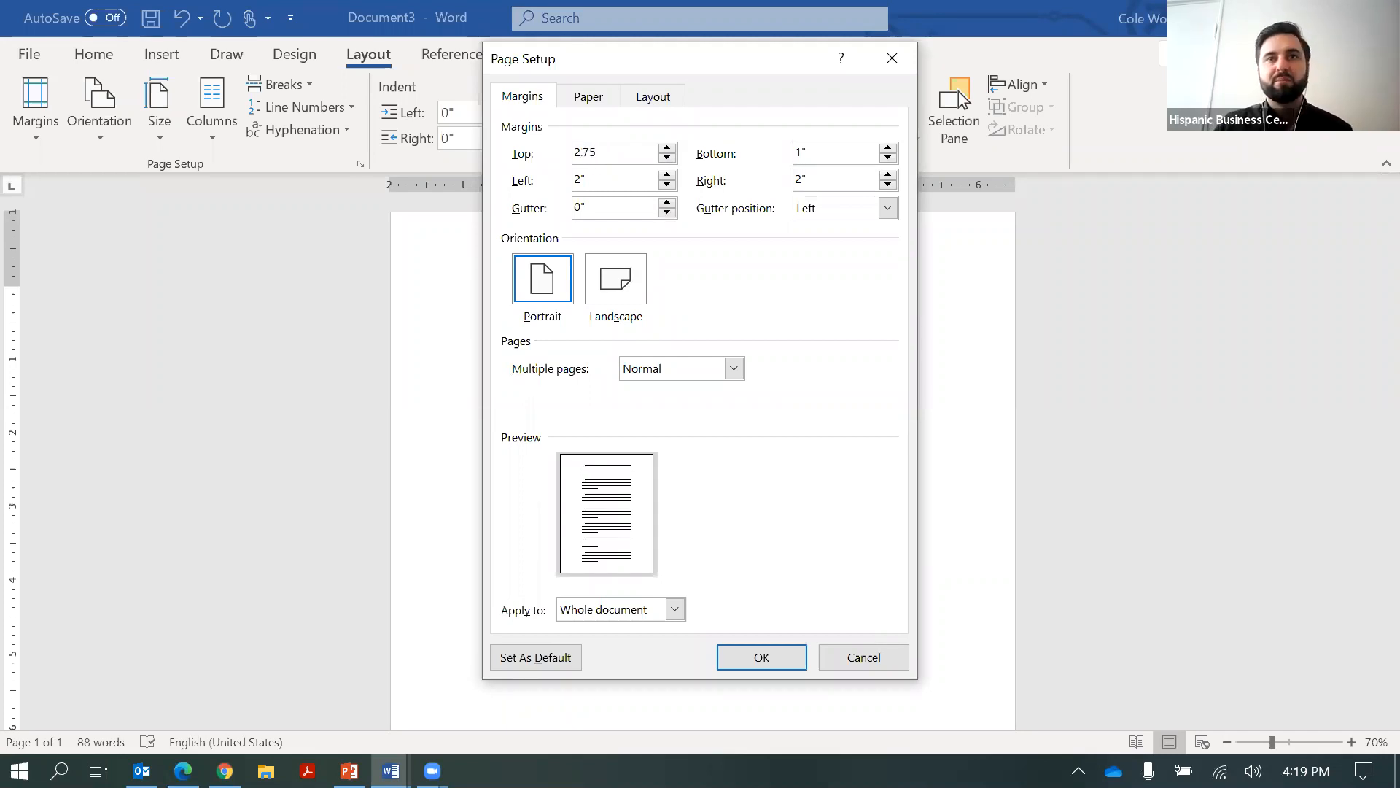
key("Tab")
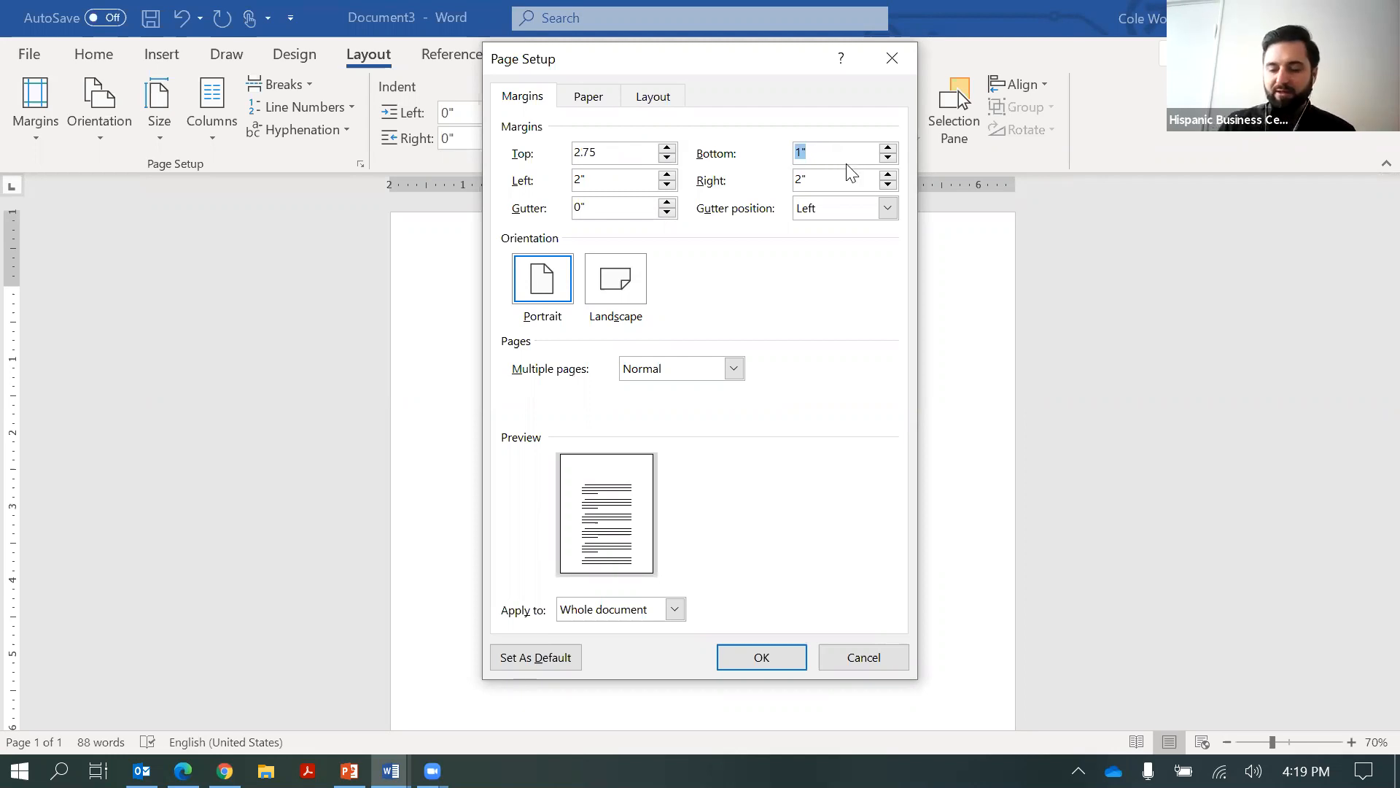
type("1.5")
key("Tab")
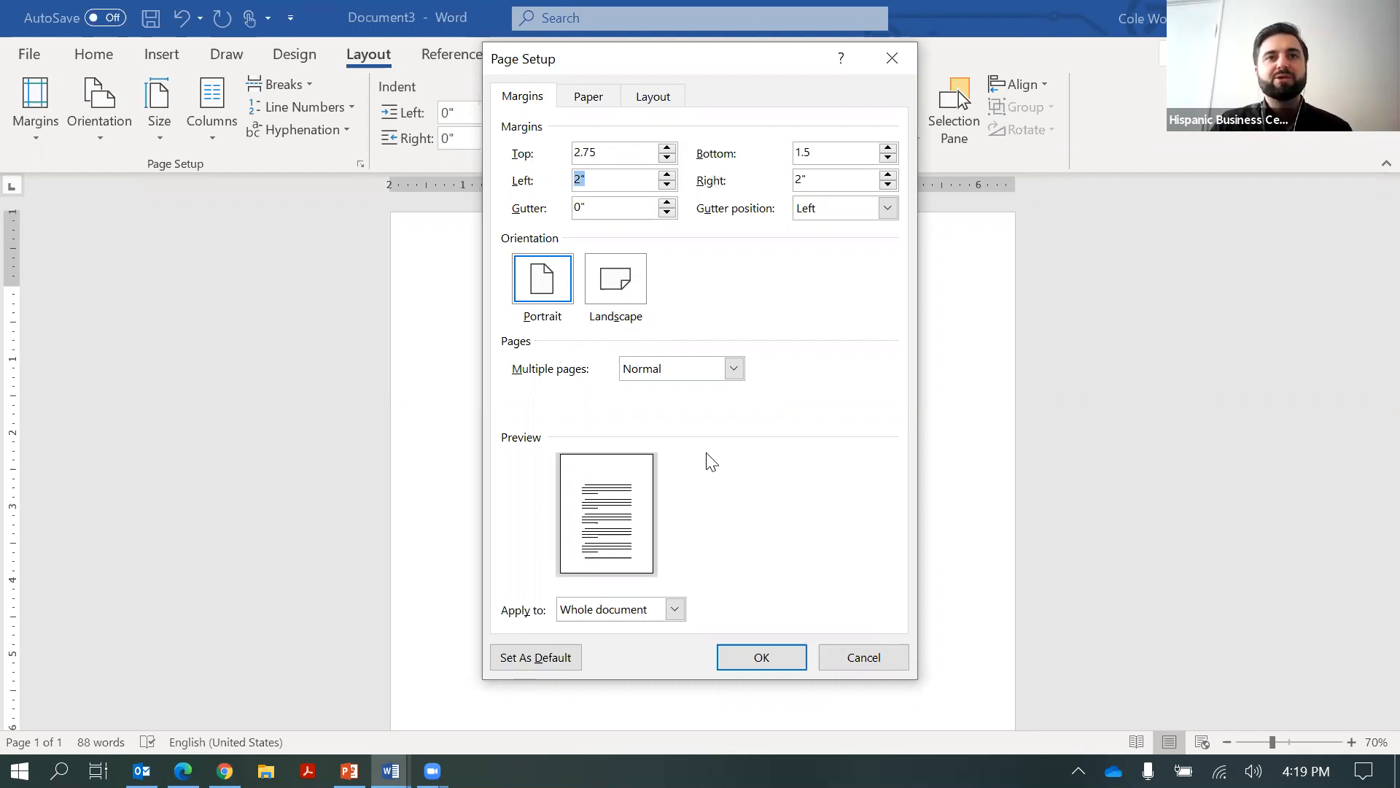
Decline making the custom margins the default, apply them to this document only, and check the letter's position on the page
left_click(509, 662)
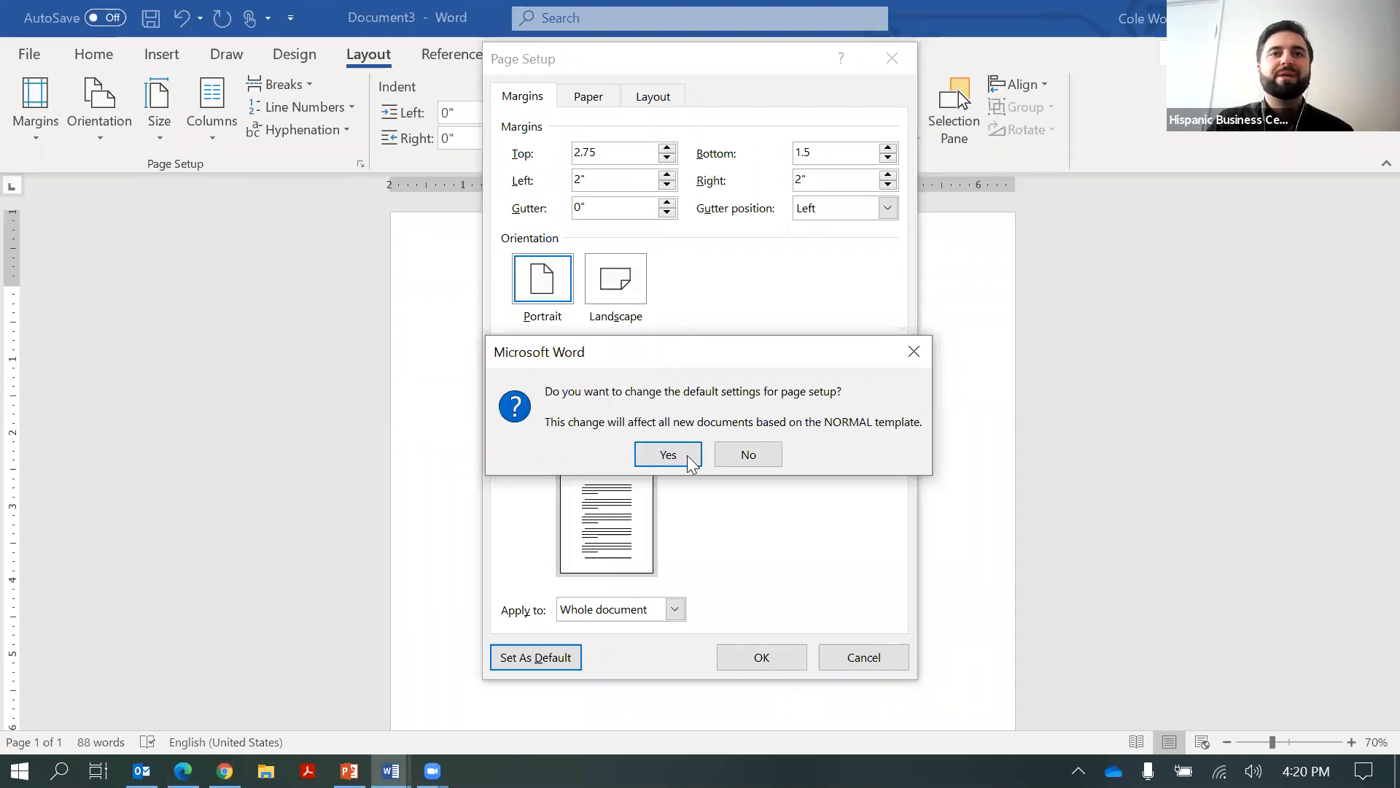
left_click(763, 459)
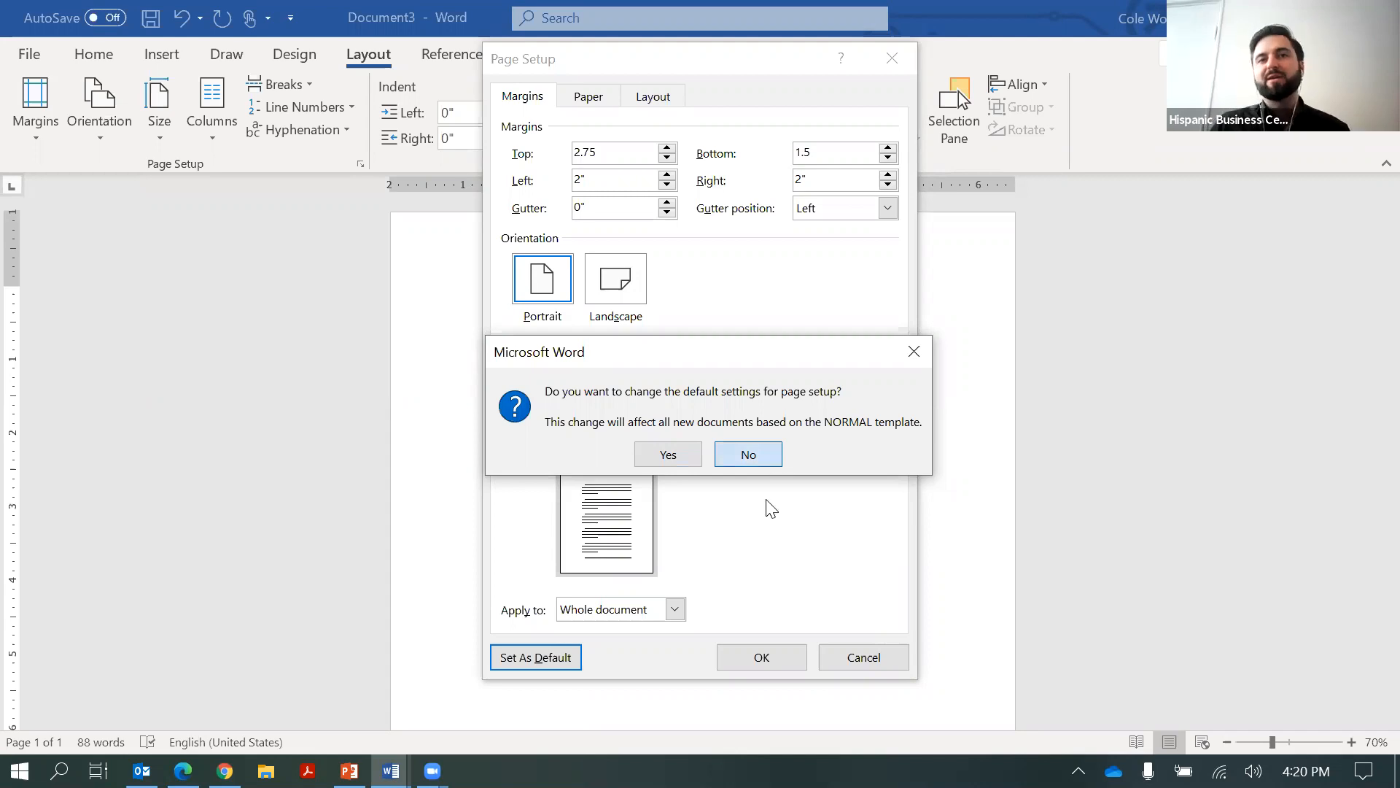
left_click(762, 659)
scroll(803, 458, "down", 5)
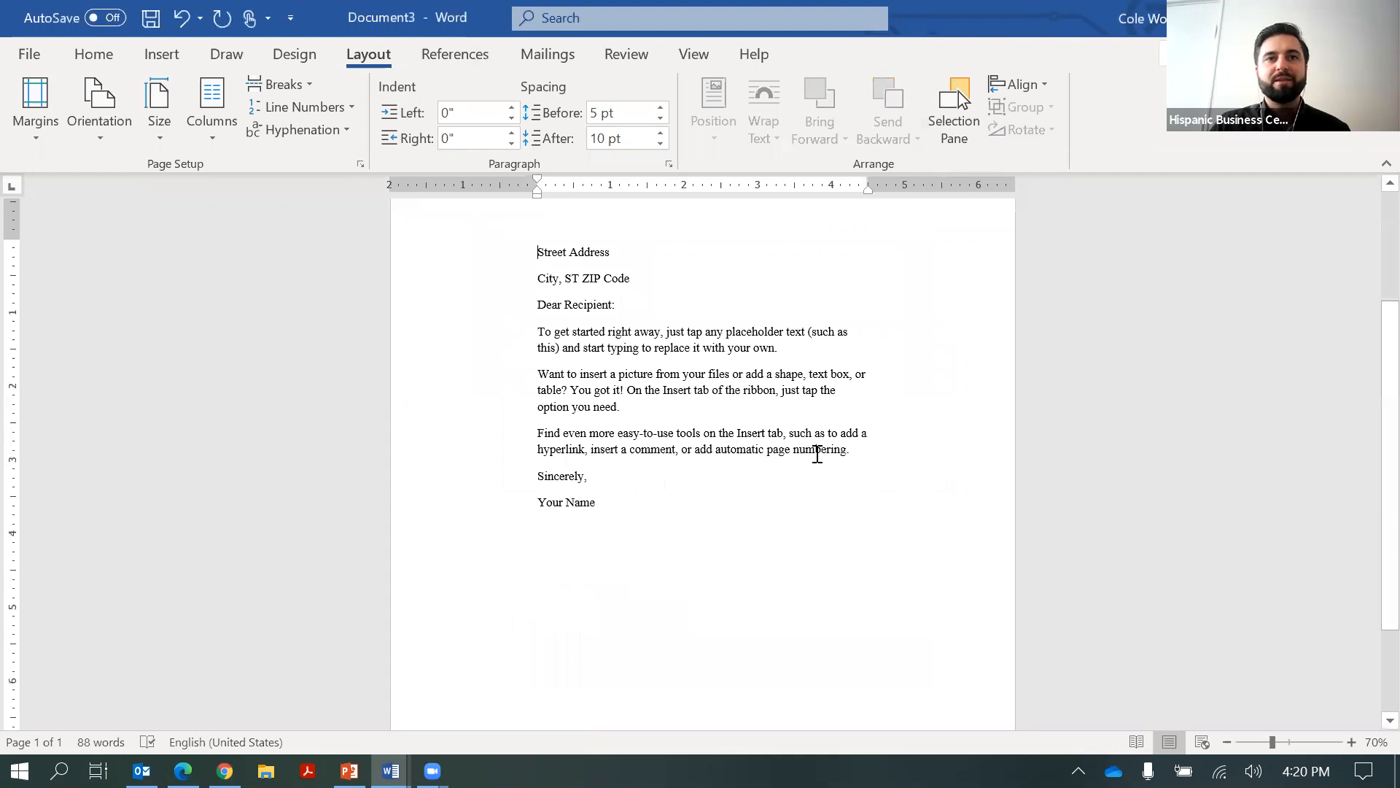
scroll(818, 454, "down", 4)
scroll(818, 454, "up", 8)
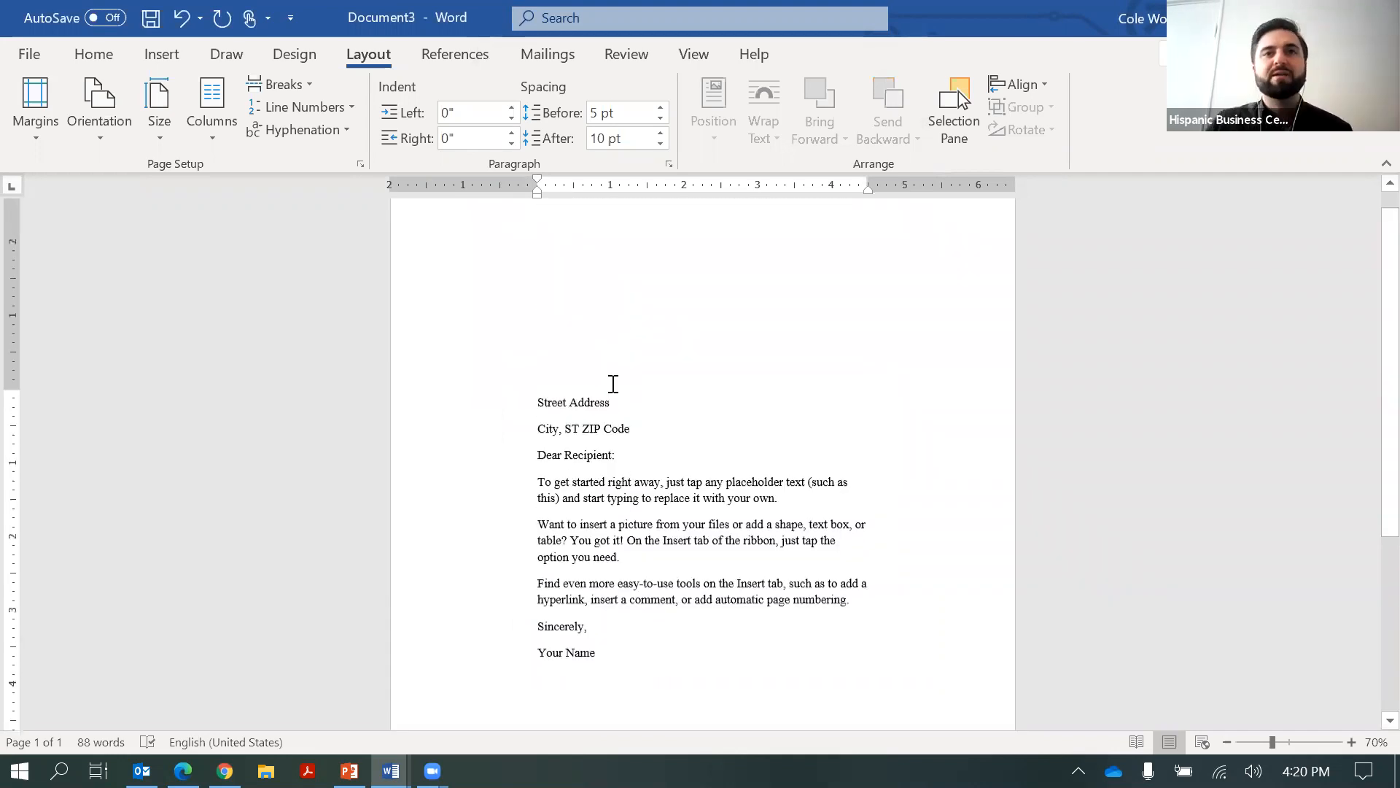
scroll(637, 428, "down", 2)
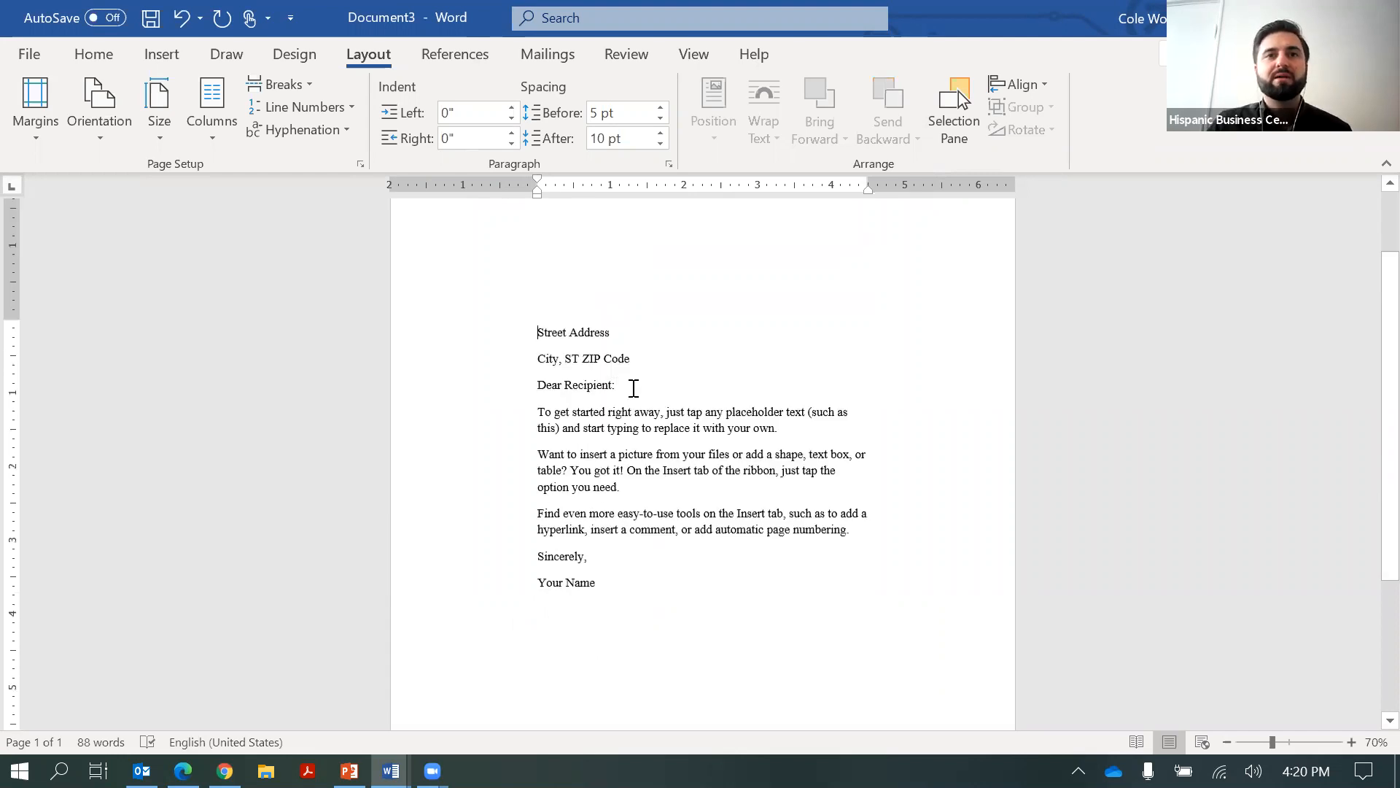
Set the paragraph alignment of the Street Address and City, ST ZIP Code lines to Right
left_click_drag(556, 357, 671, 376)
left_click(545, 347)
left_click_drag(543, 357, 659, 382)
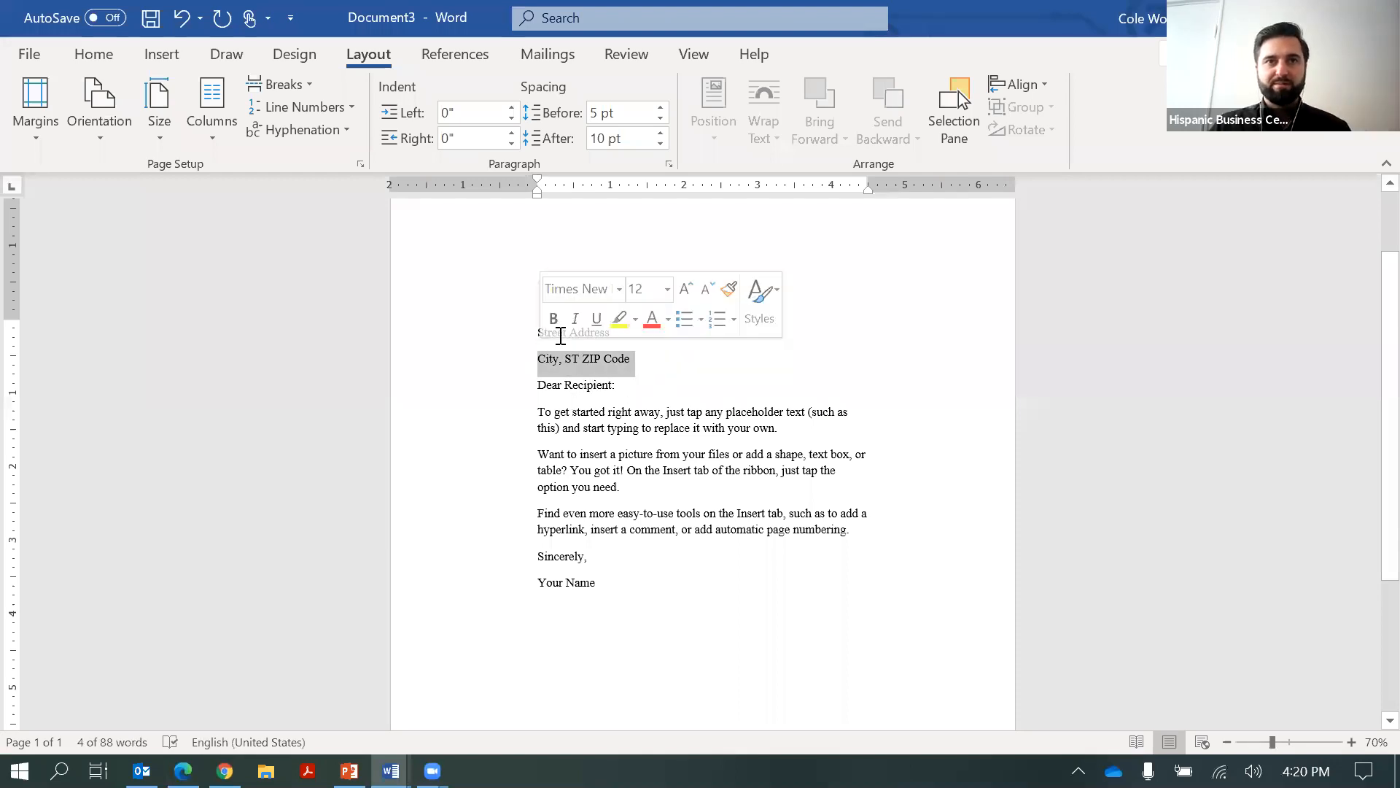
left_click_drag(516, 335, 641, 357)
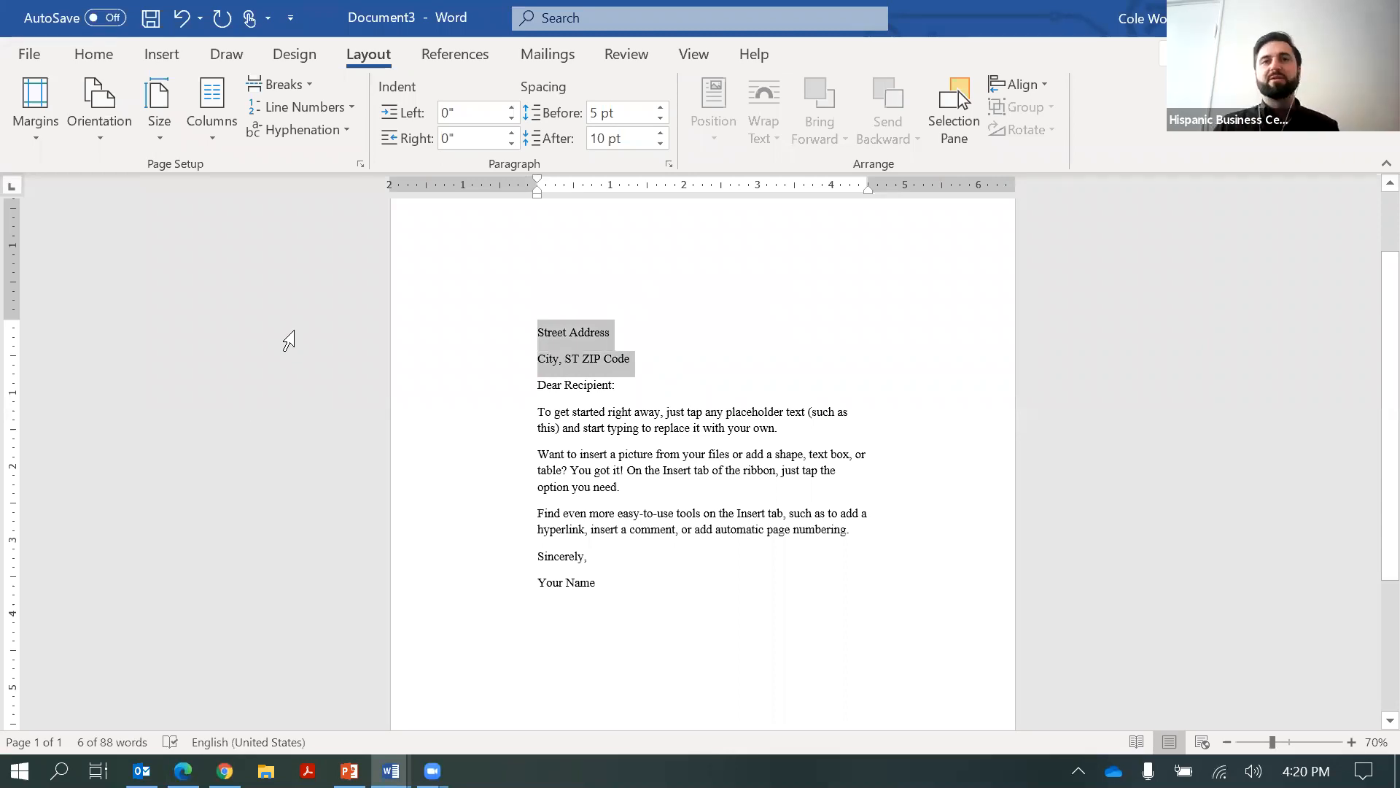
right_click(551, 348)
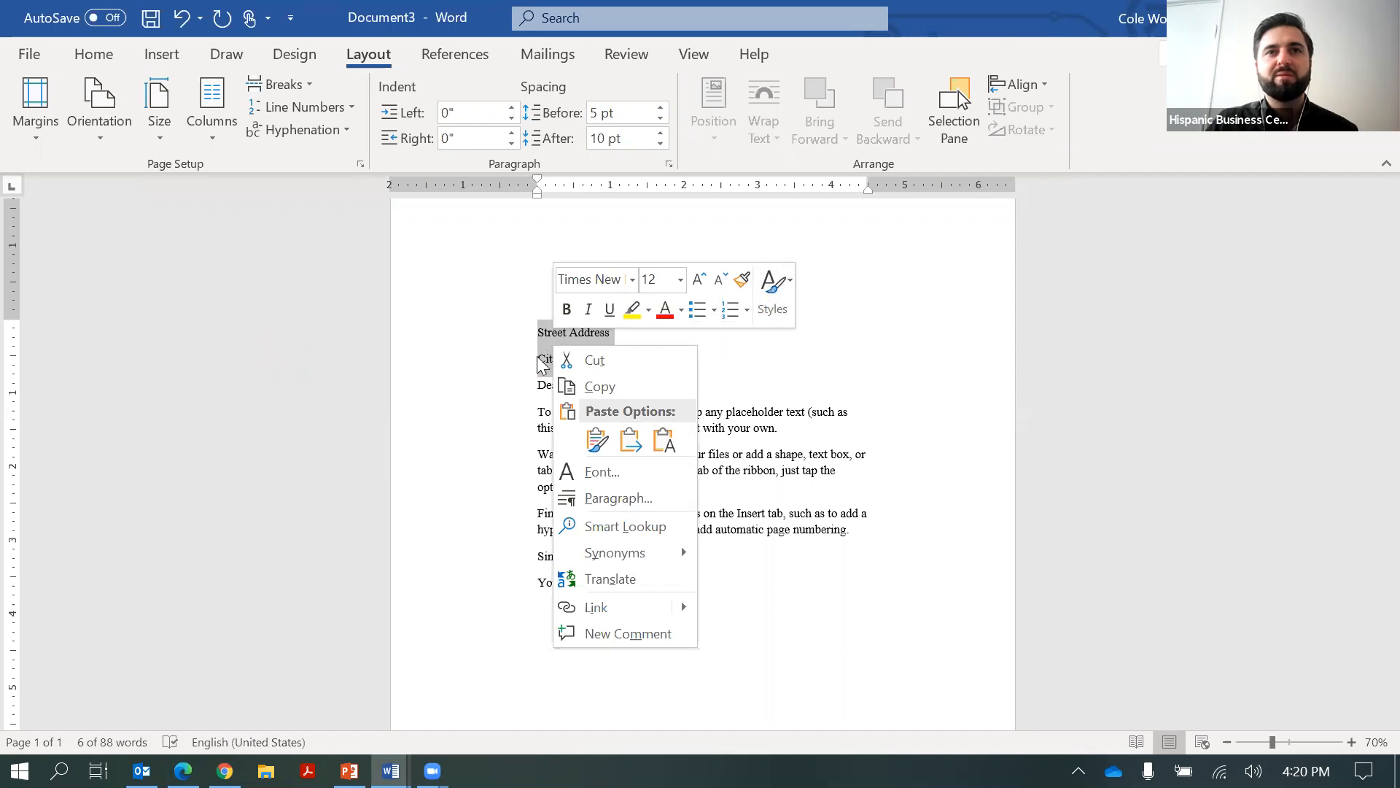
key("Escape")
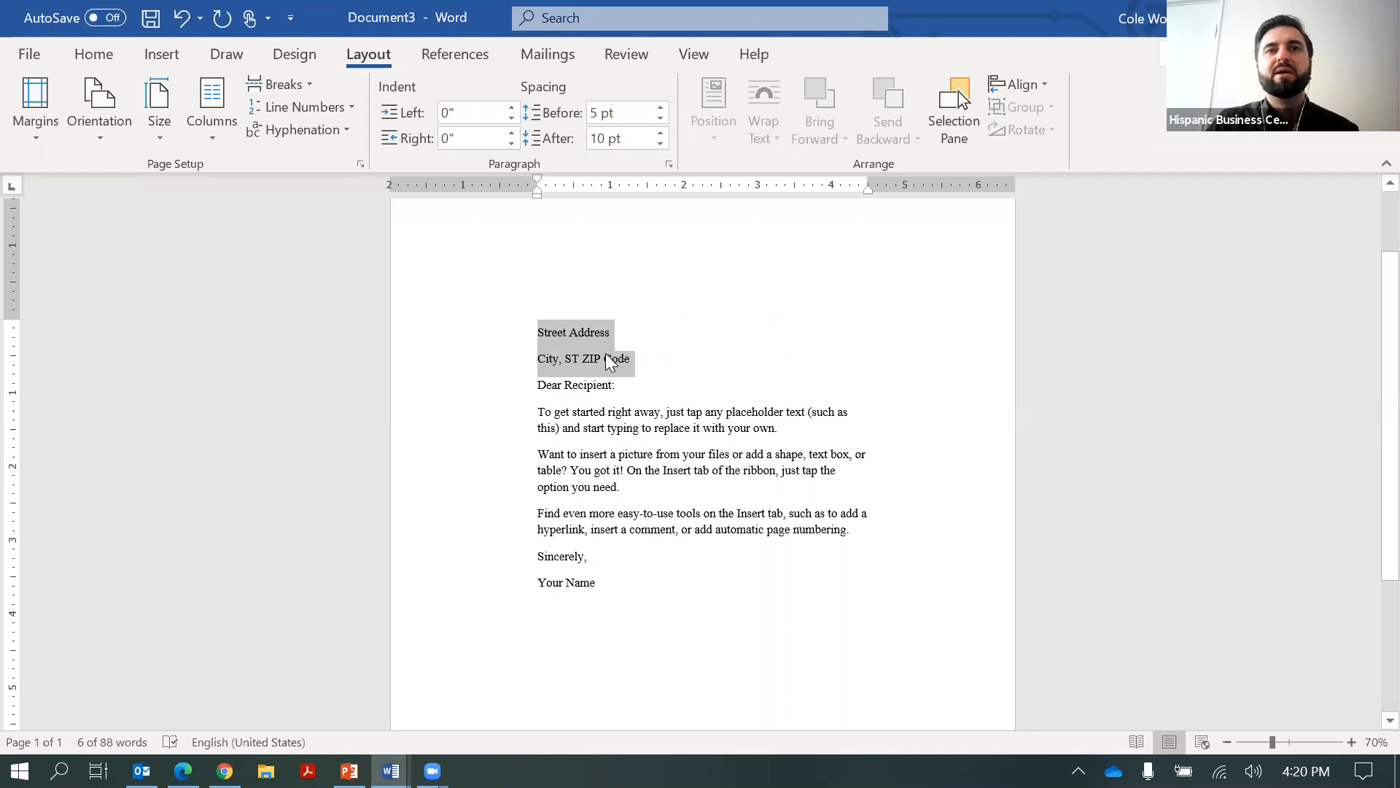
right_click(613, 363)
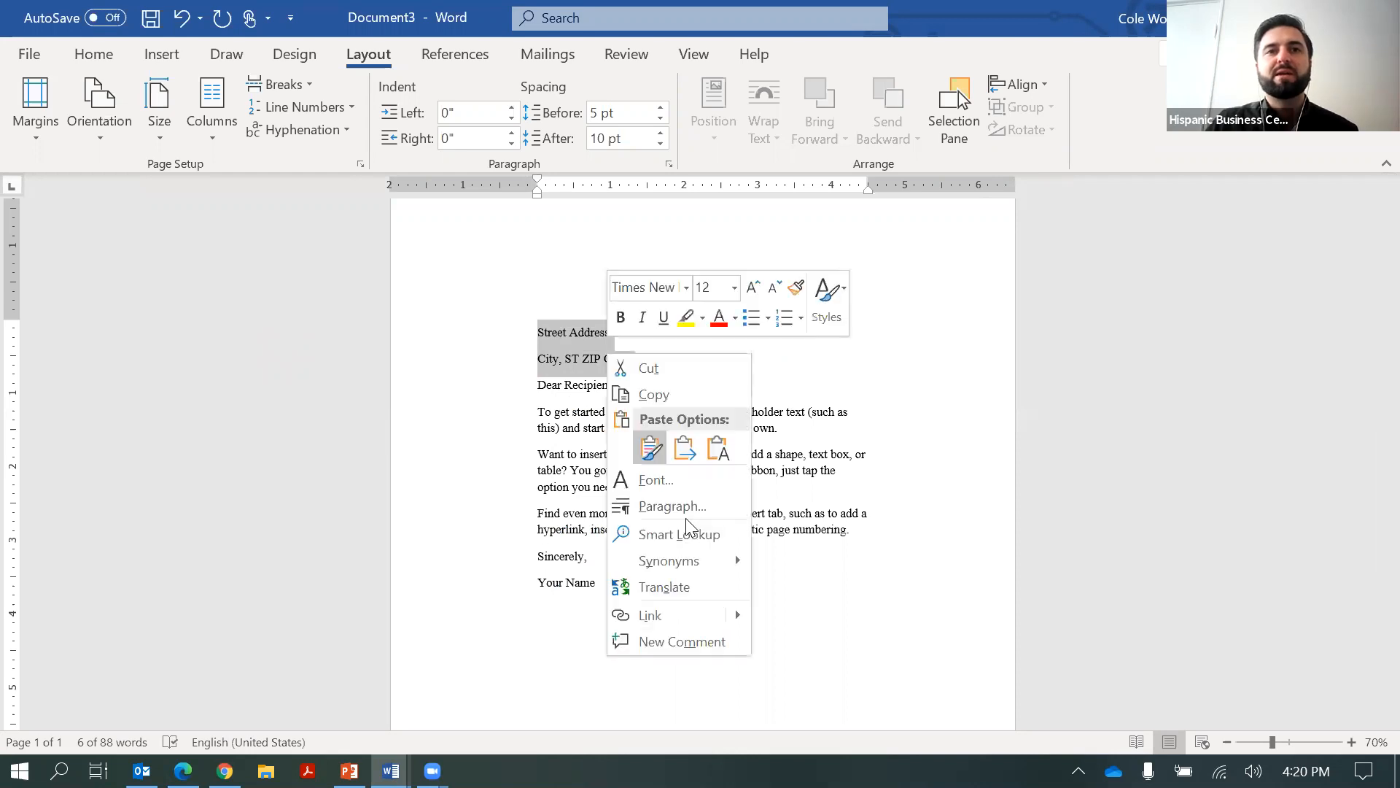
left_click(628, 506)
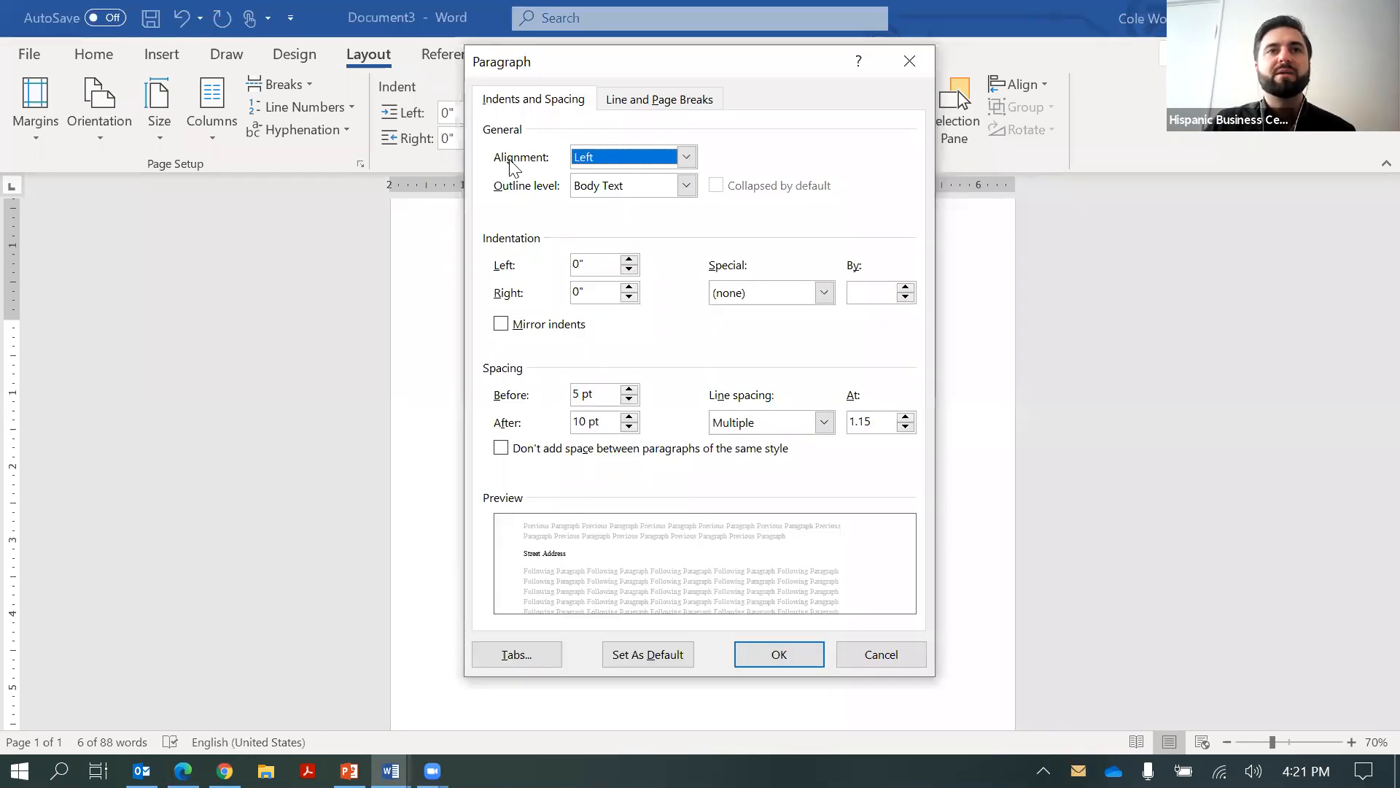
left_click(692, 158)
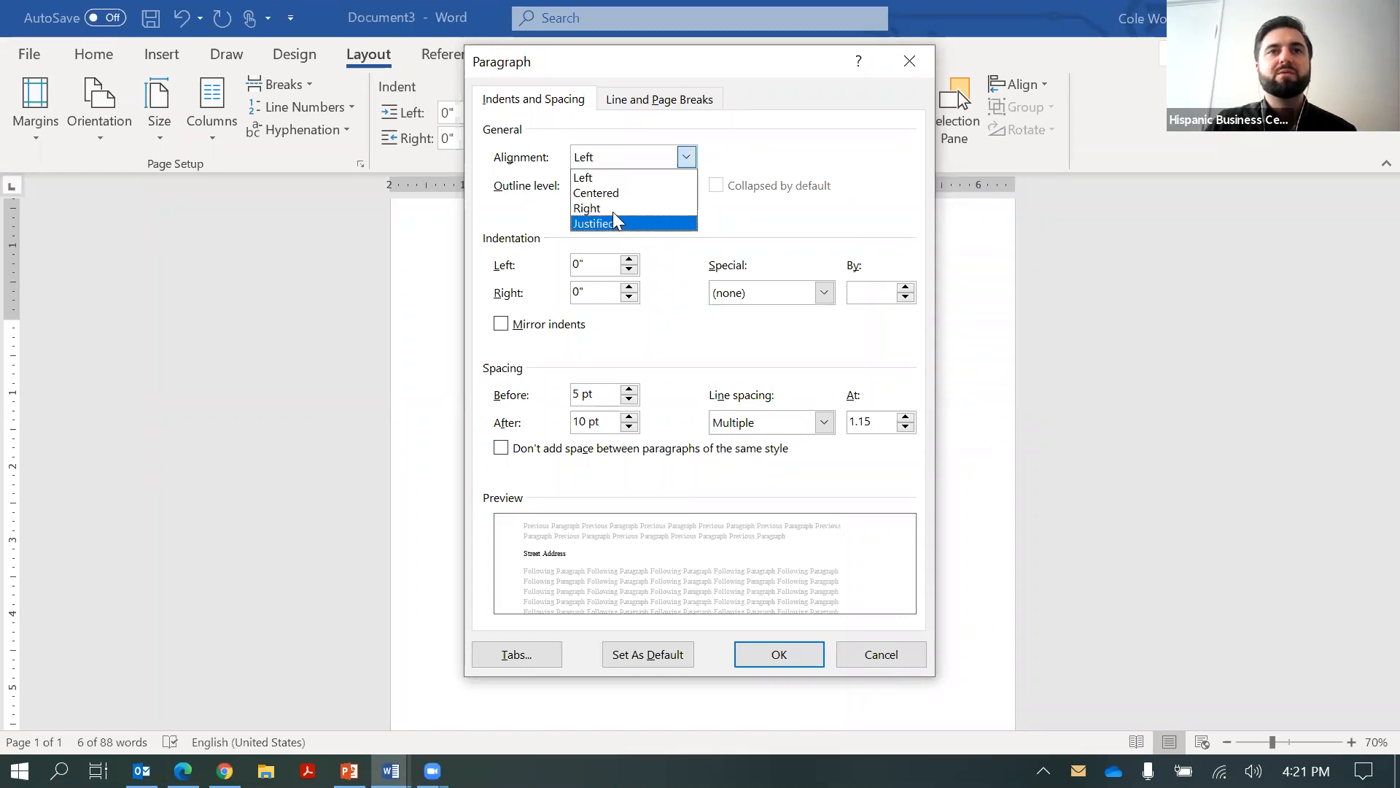
left_click(613, 210)
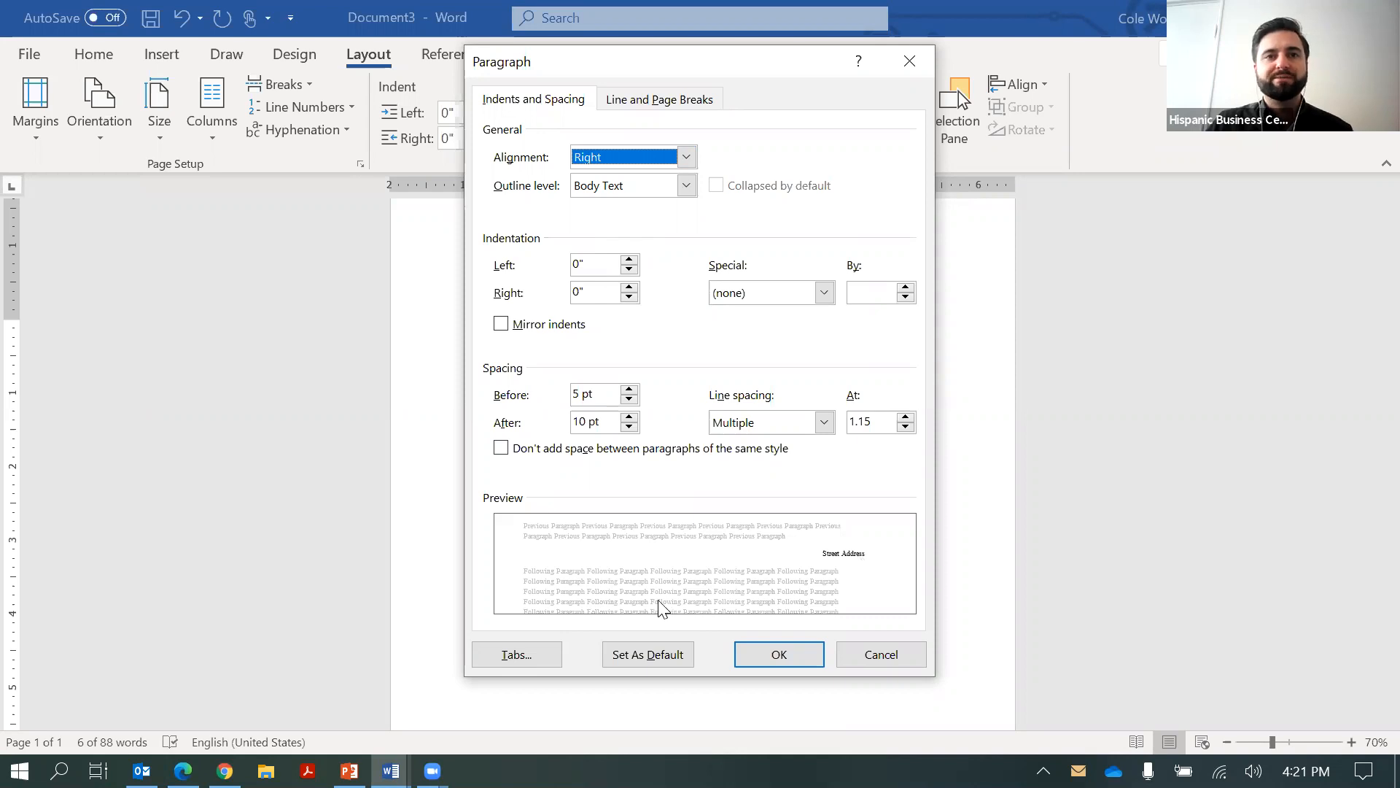
left_click(788, 656)
left_click(921, 469)
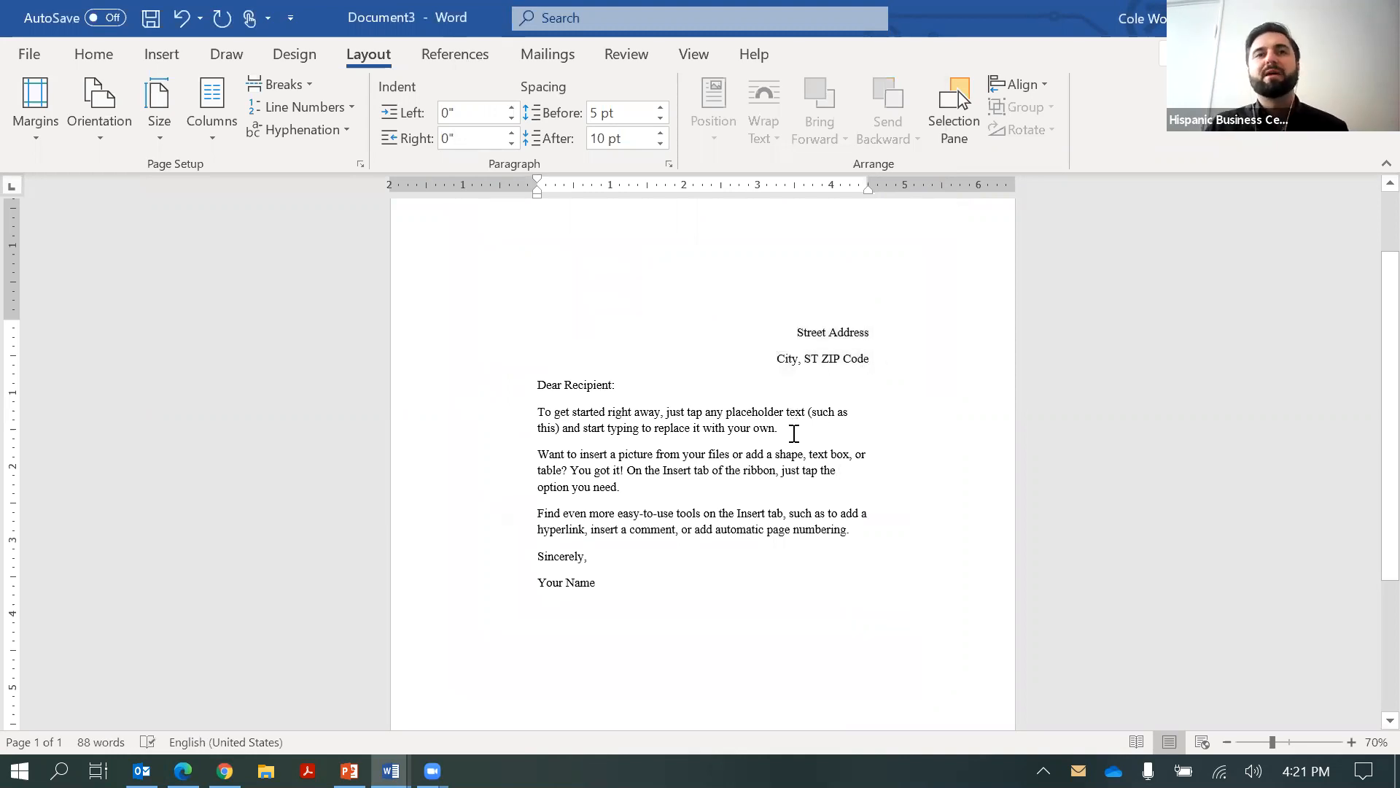
Browse the built-in text box designs and insert a Simple Text Box into the letter
scroll(793, 433, "down", 1)
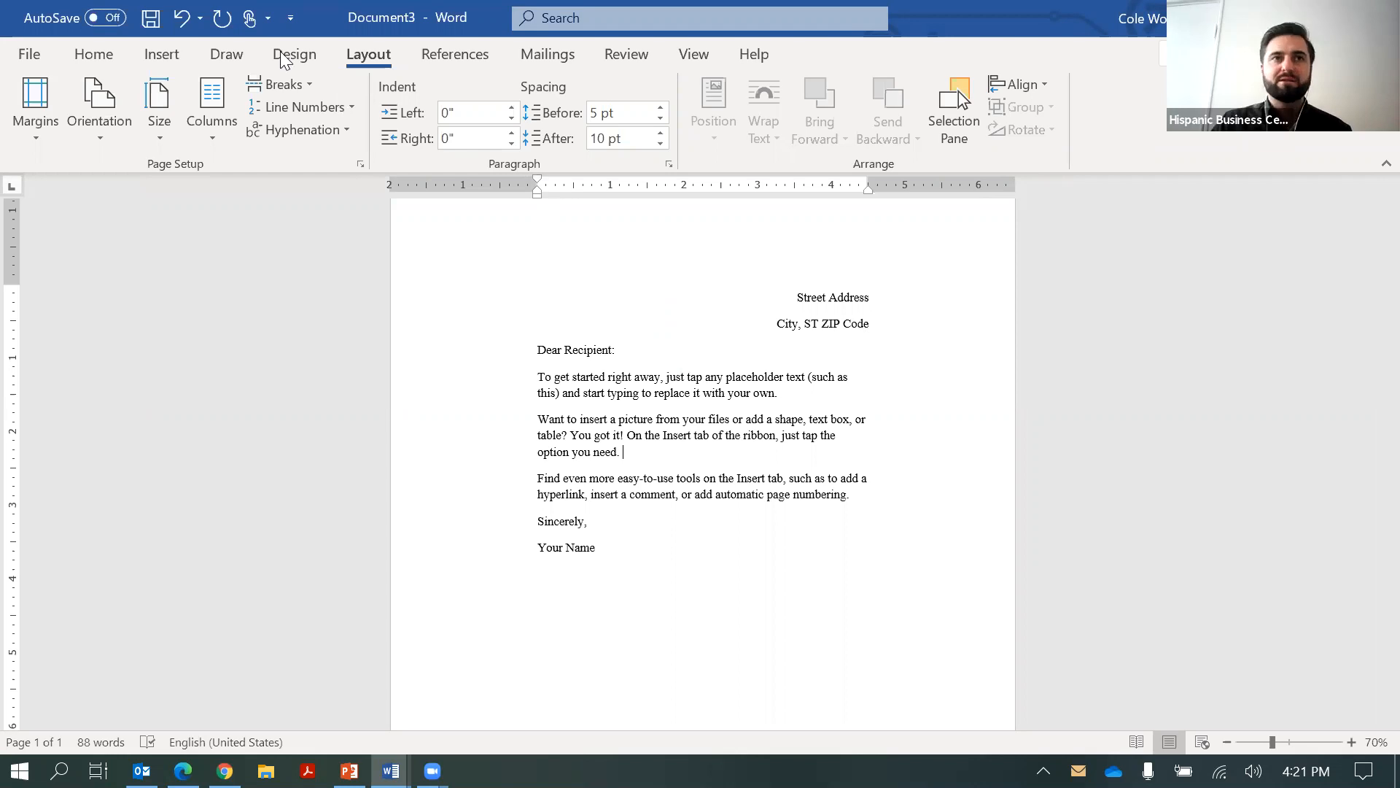
left_click(154, 57)
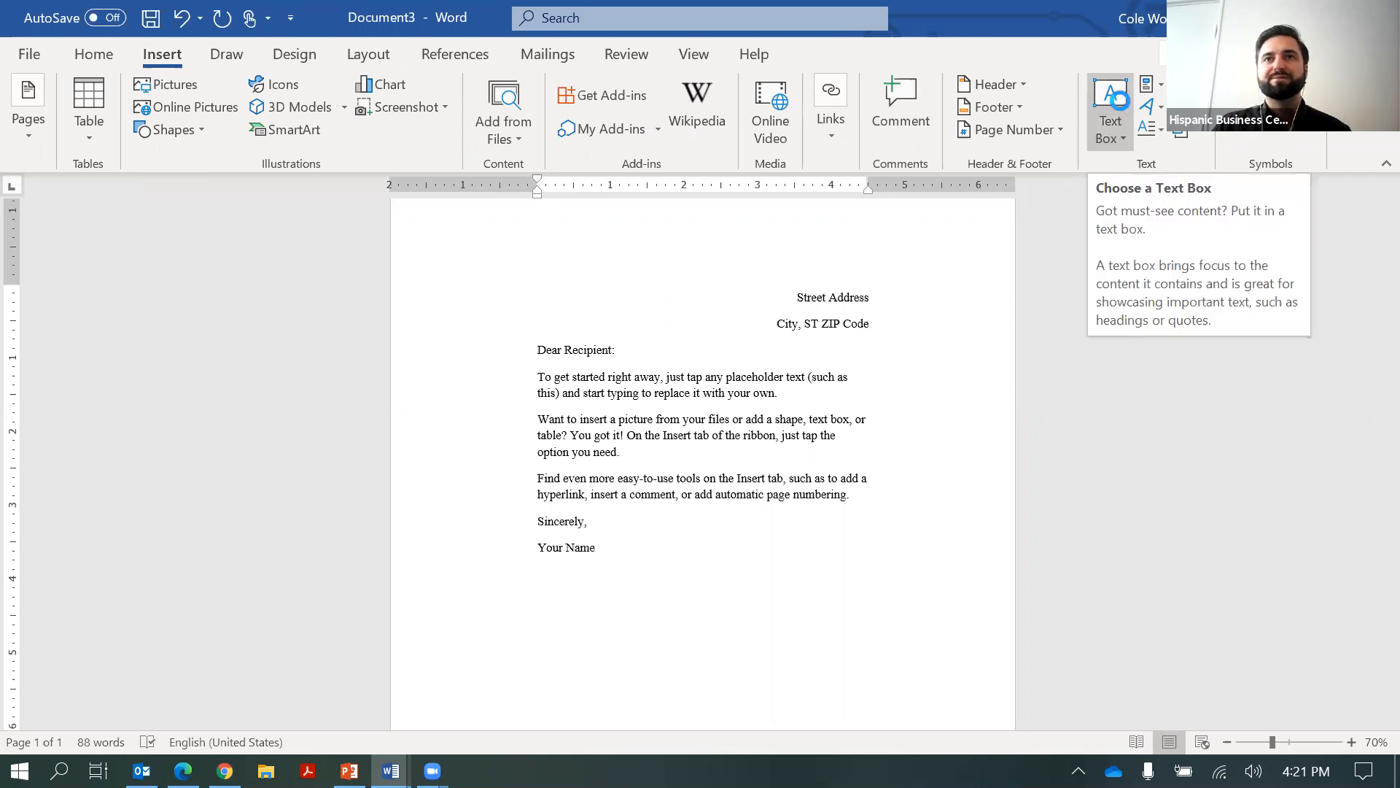
left_click(1116, 98)
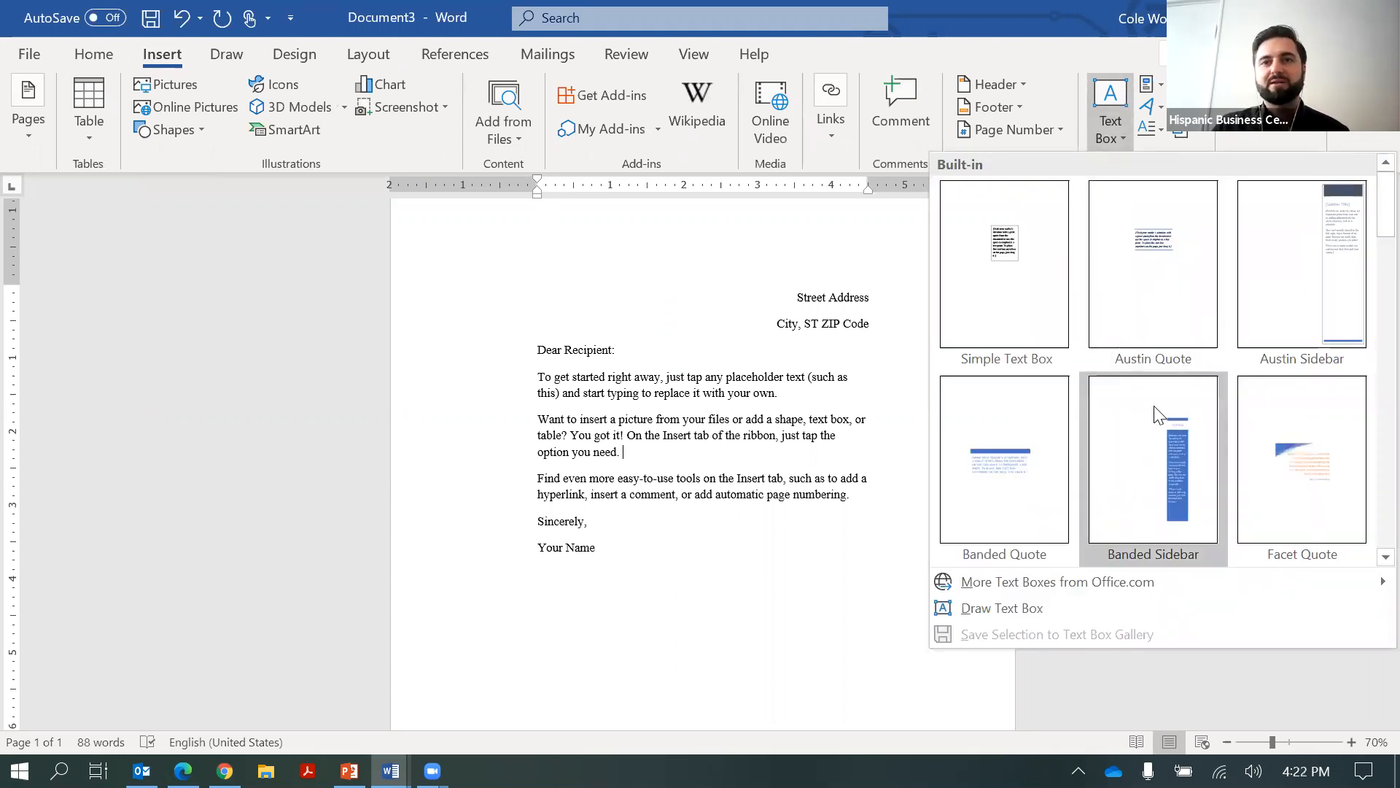
scroll(1154, 412, "down", 3)
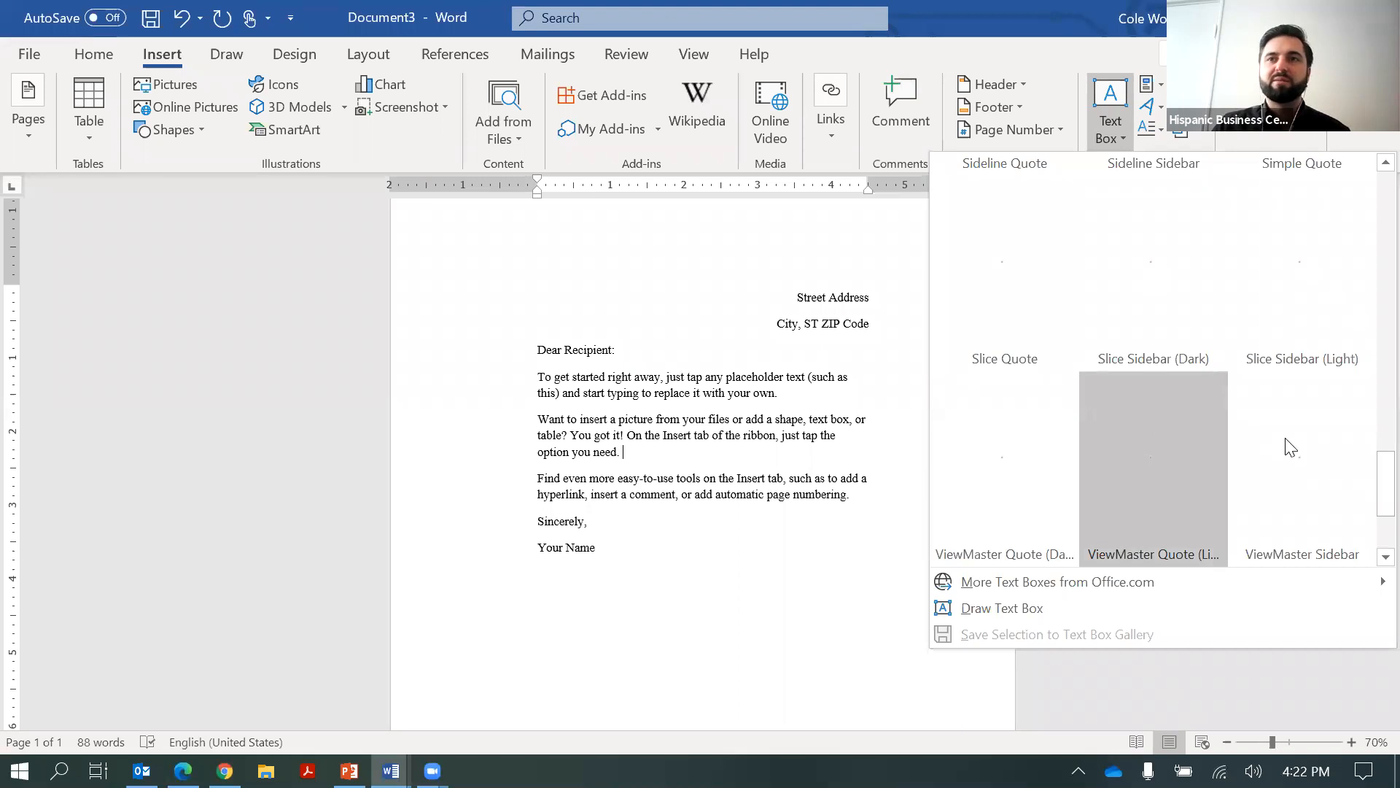
scroll(1152, 379, "up", 5)
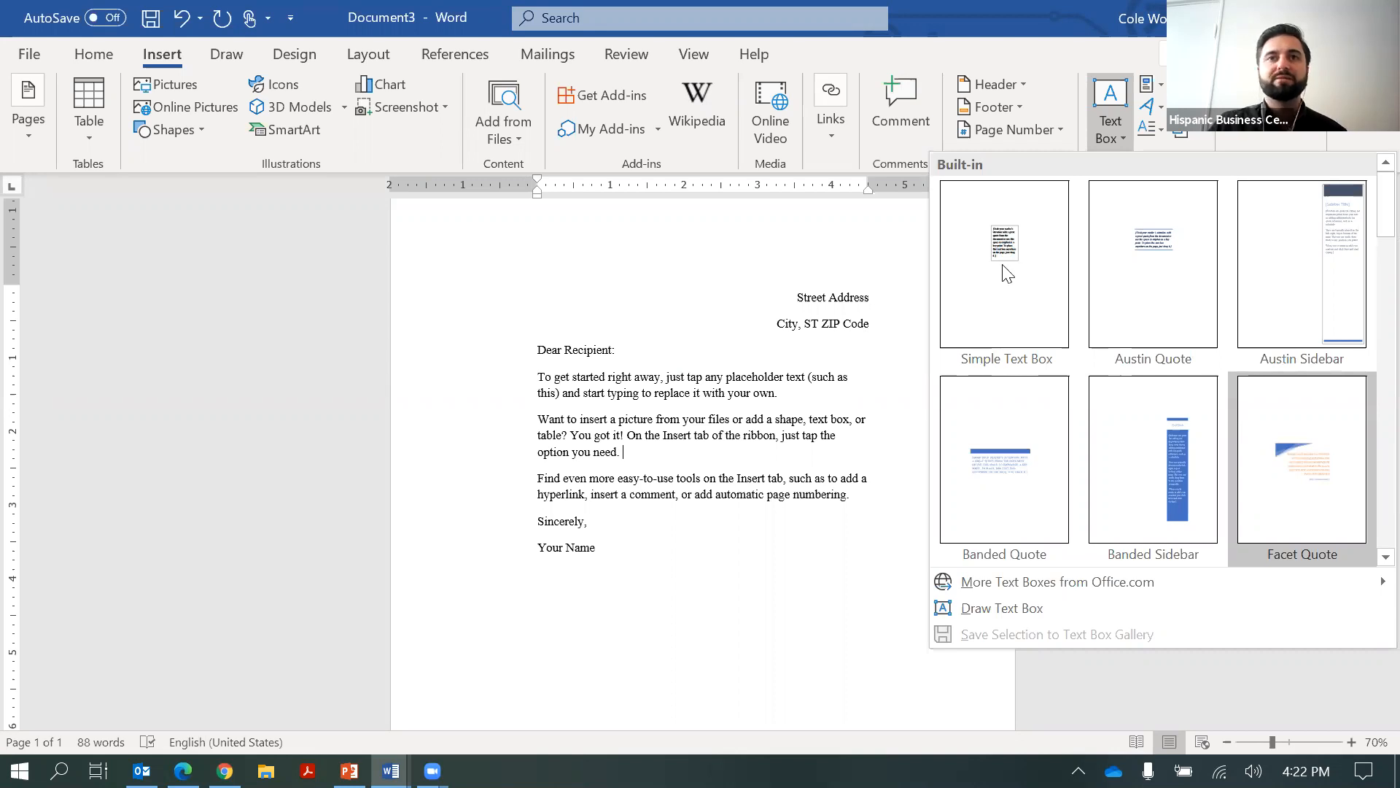
left_click(1028, 354)
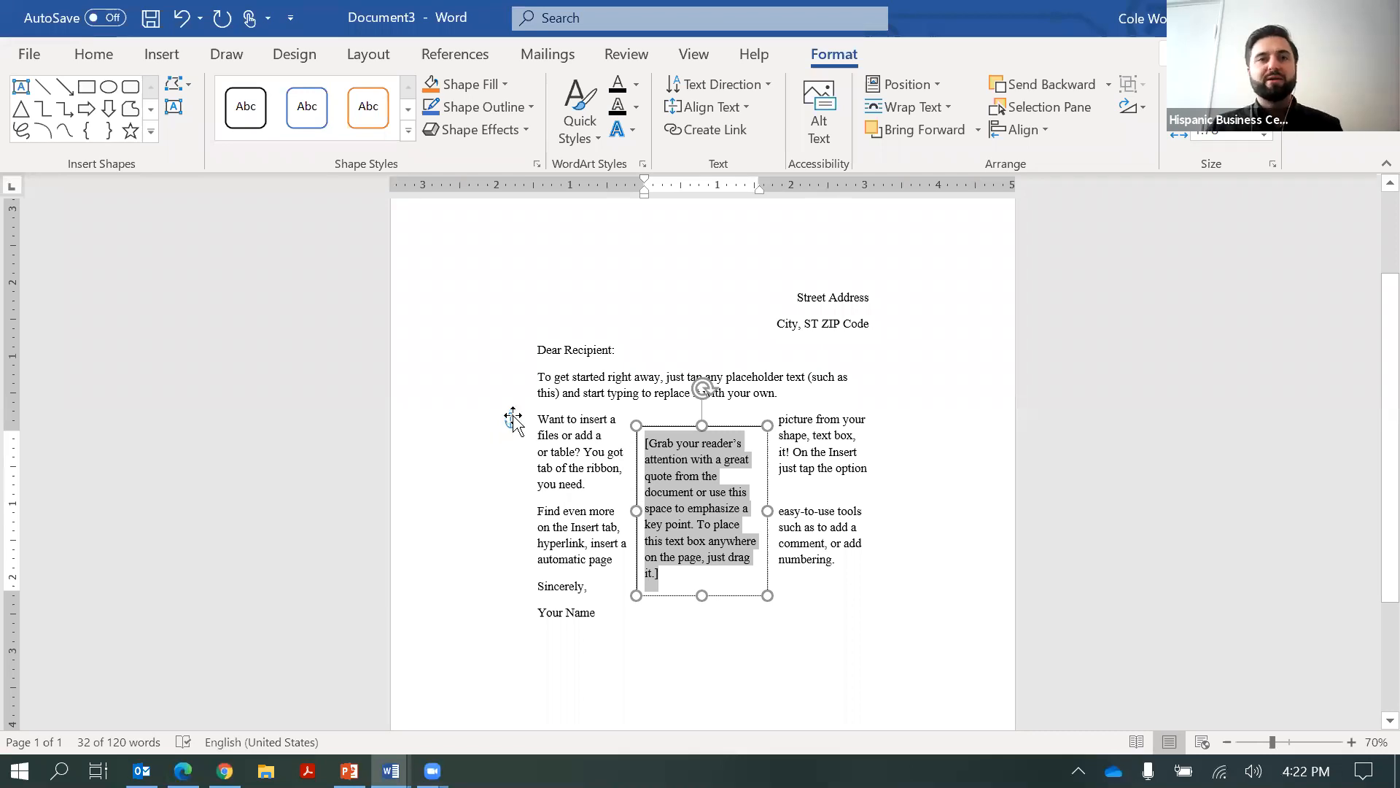
Select passages of the letter that run past the text box and examine its anchor and how the box is included in the selection
mouse_move(511, 419)
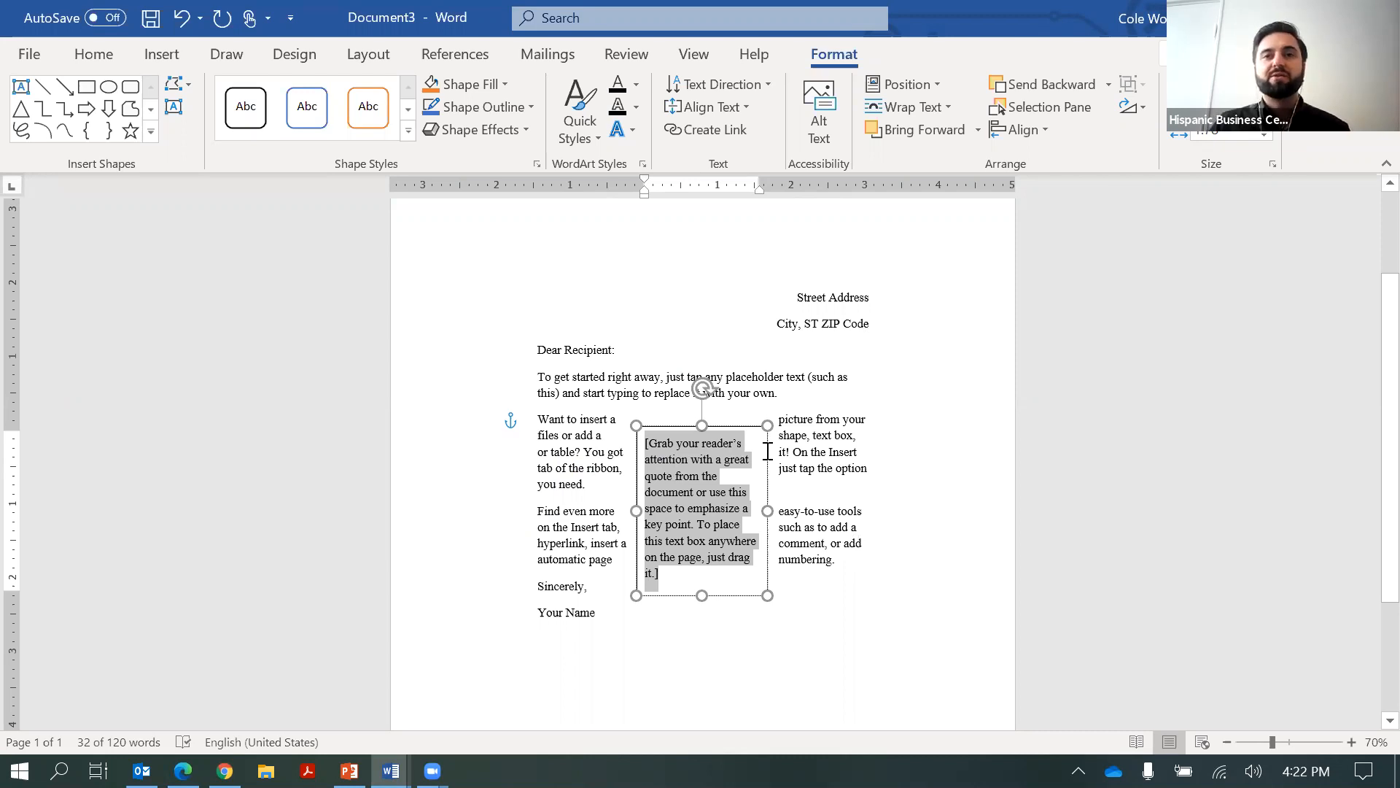
left_click(578, 353)
left_click(891, 494, "shift")
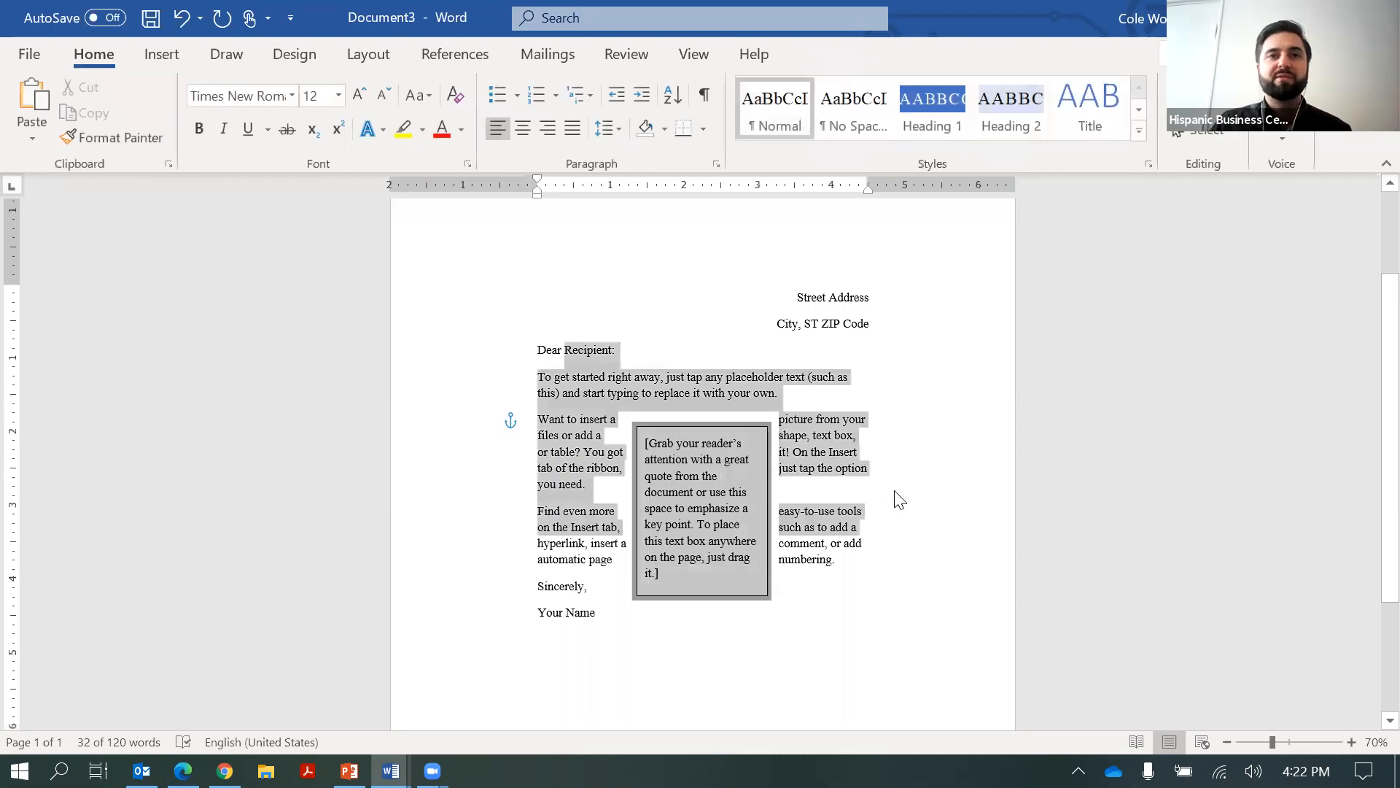
left_click(826, 511)
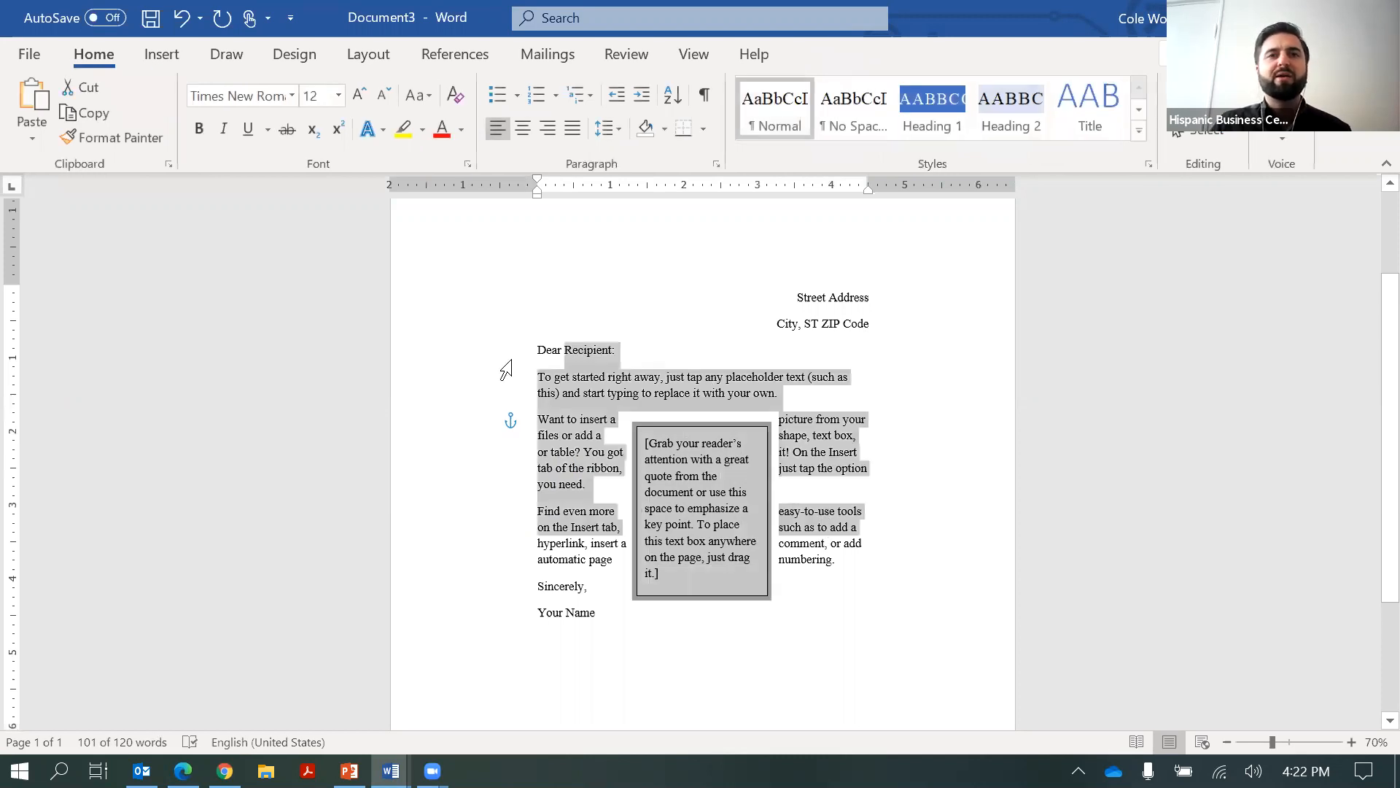
left_click_drag(568, 412, 578, 432)
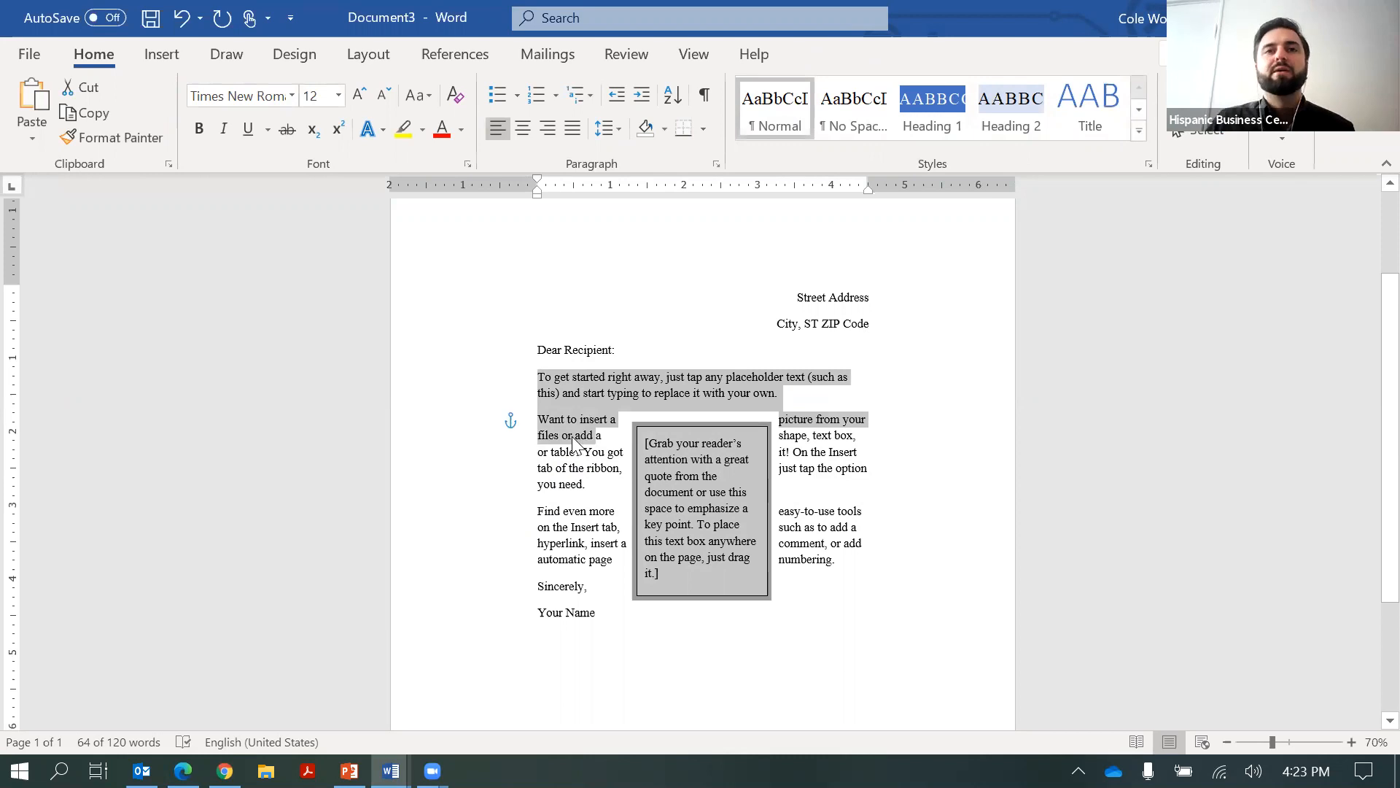
left_click(541, 417)
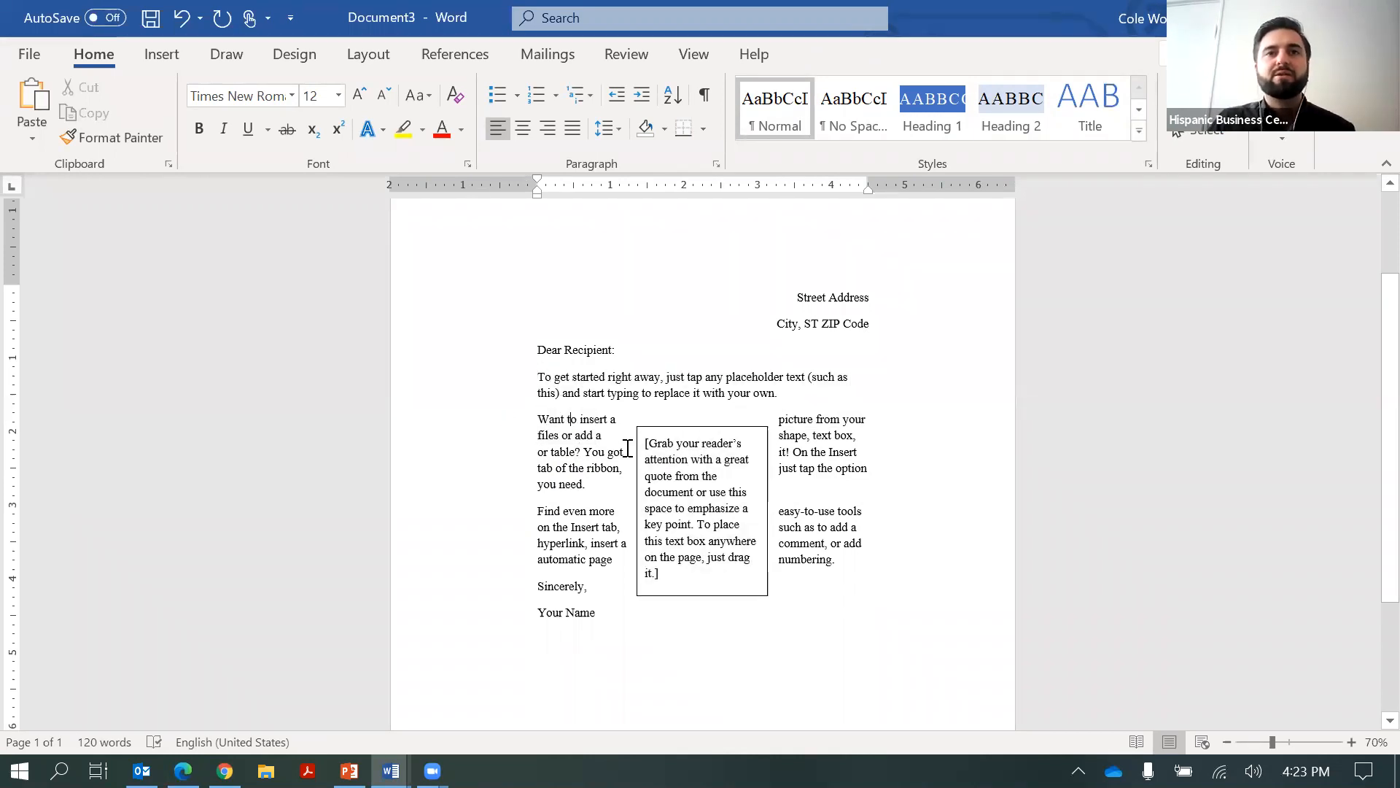
left_click(528, 441)
left_click(533, 437)
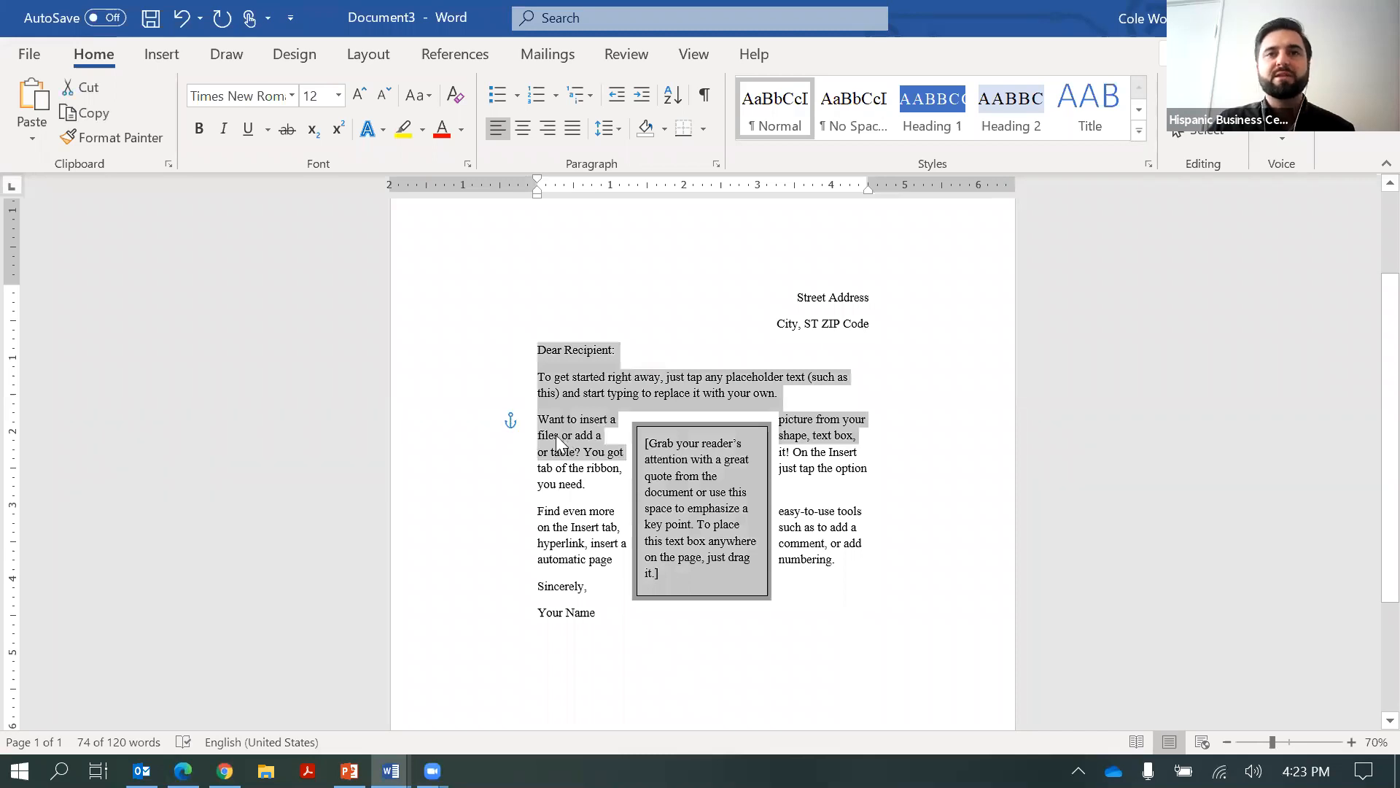
left_click(544, 420)
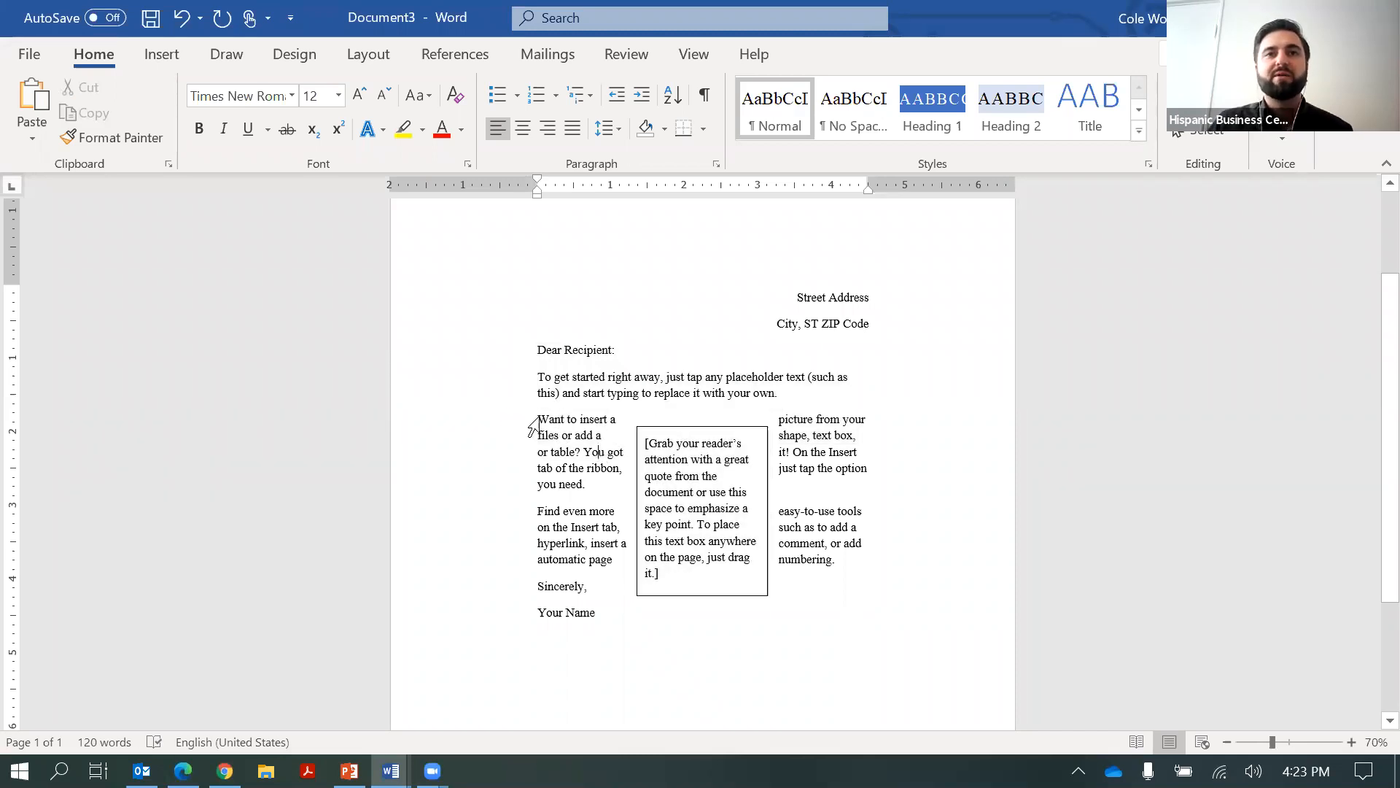
double_click(593, 440)
left_click_drag(622, 442, 519, 359)
left_click_drag(545, 446, 541, 451)
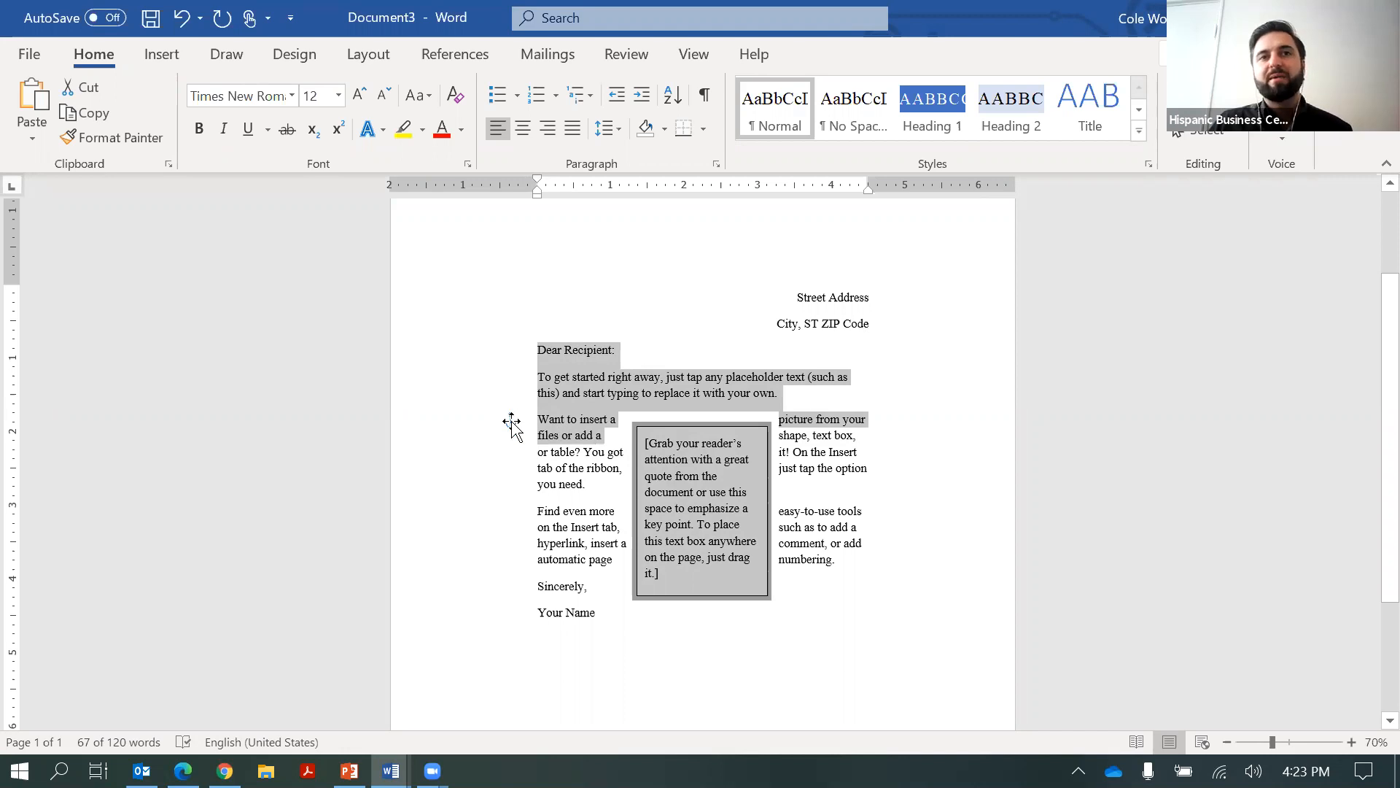
left_click(566, 419)
Select the text box and move its anchor up to the Street Address line
left_click(649, 480)
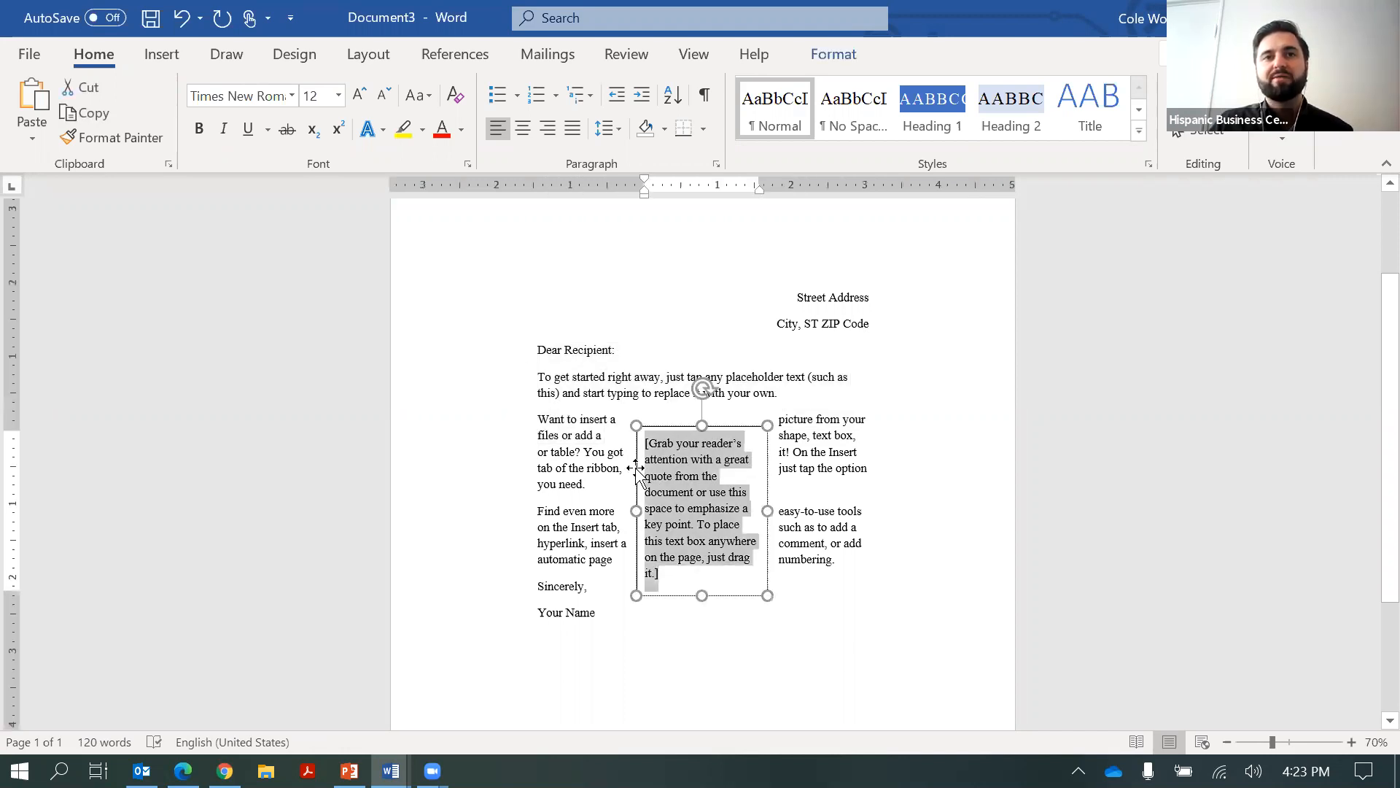
key("Escape")
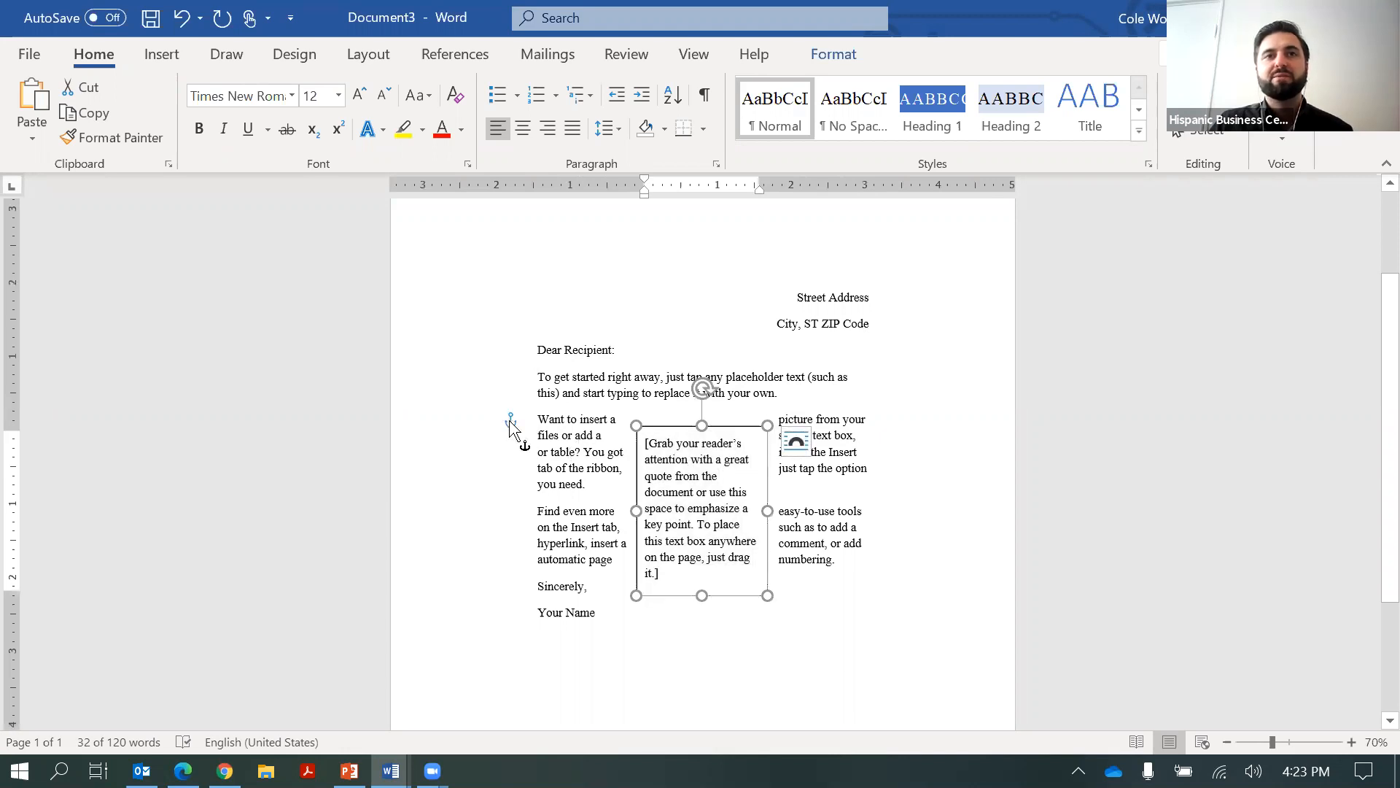
left_click_drag(500, 276, 493, 264)
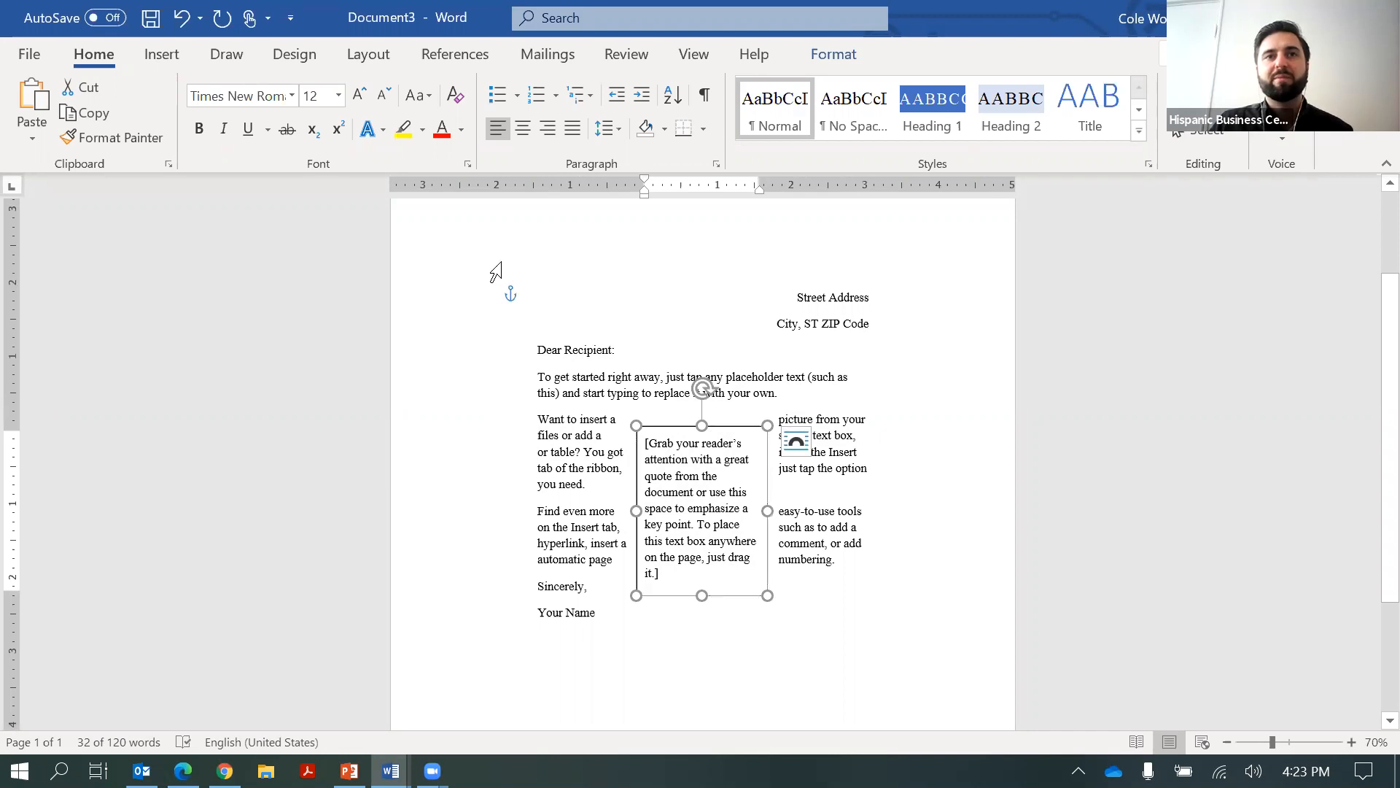
Select the letter text from Dear Recipient through the second body paragraph to examine whether the re-anchored text box is included
left_click(613, 501)
left_click_drag(712, 444, 769, 582)
left_click_drag(740, 400, 702, 514)
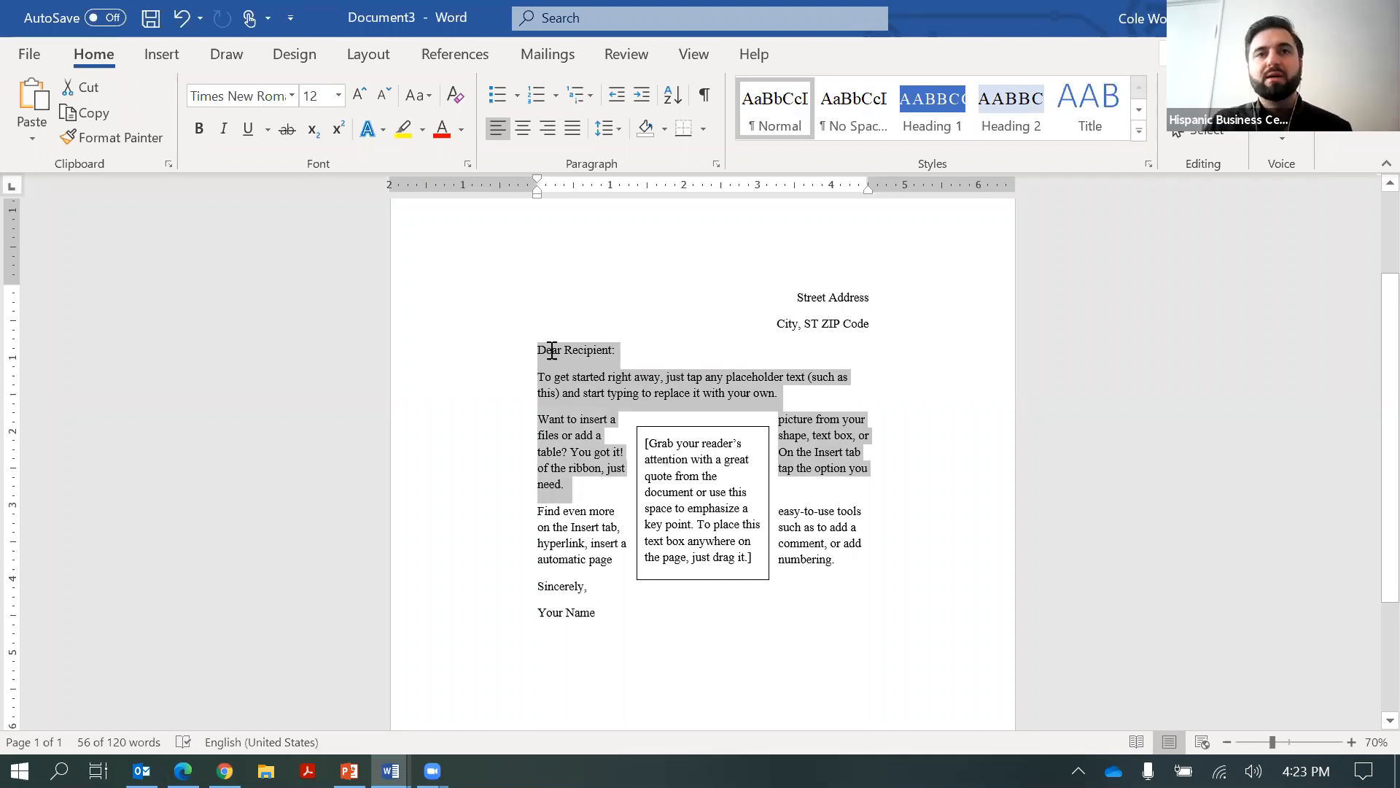
left_click(643, 469)
left_click(553, 351)
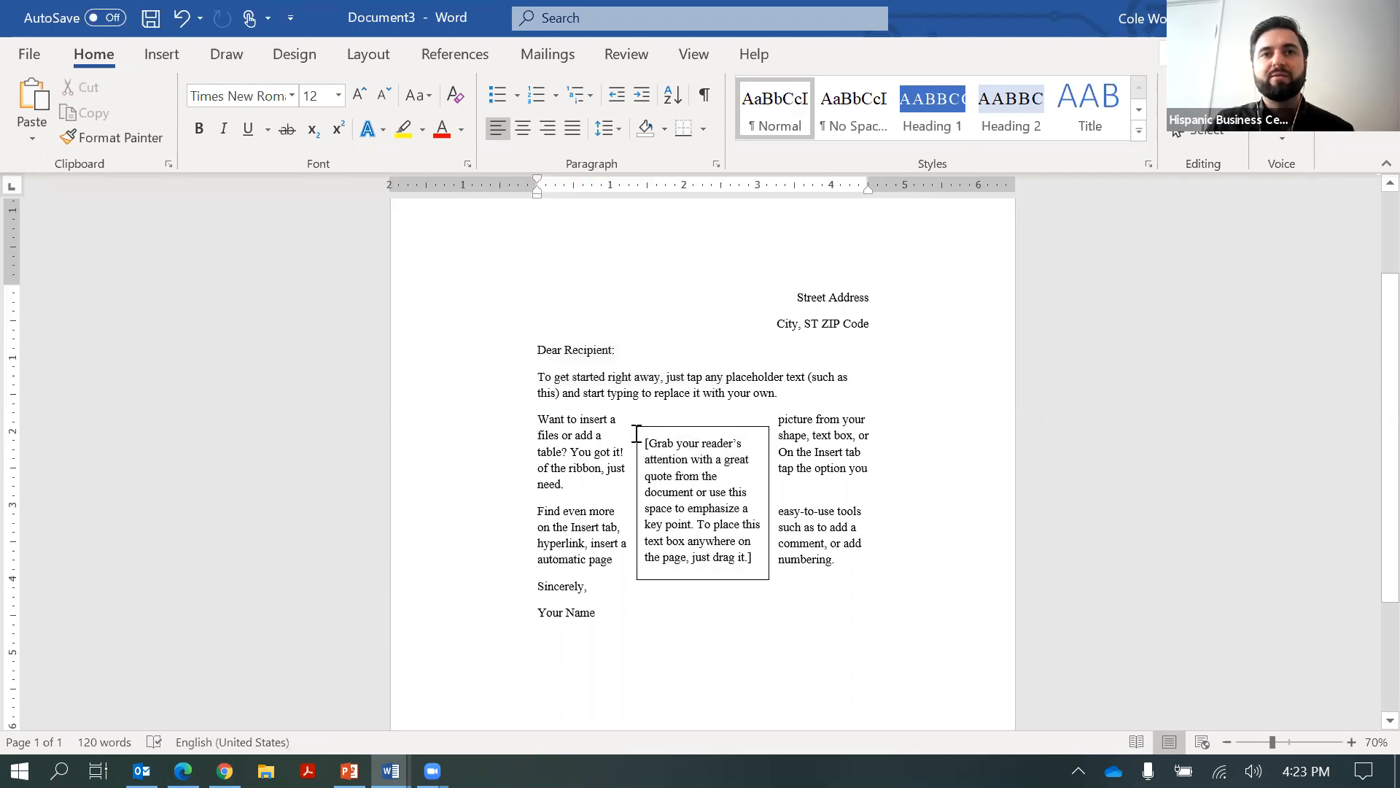
left_click(663, 574)
left_click(737, 597)
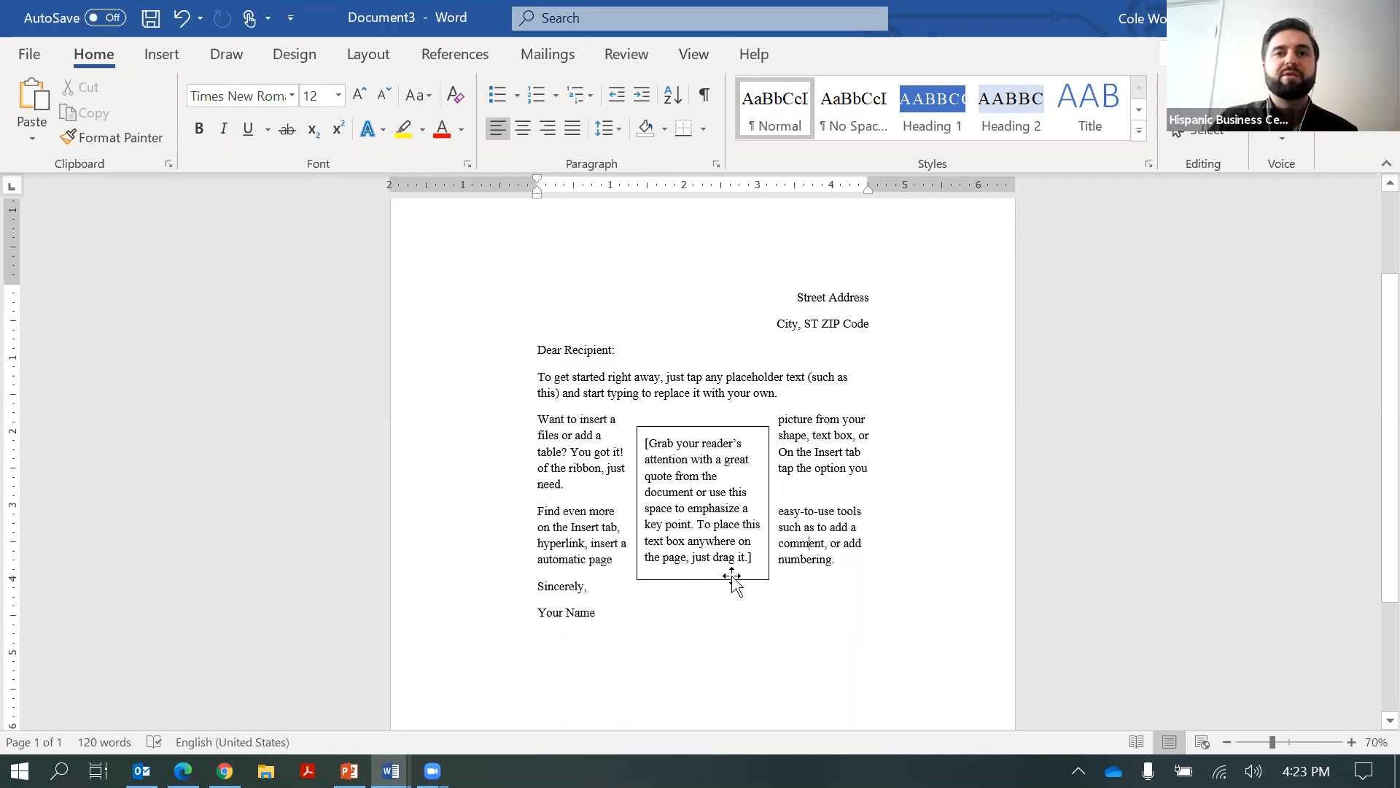
Move the text box up to just below the Dear Recipient line, trying and undoing a placement beside the address lines
left_click(734, 582)
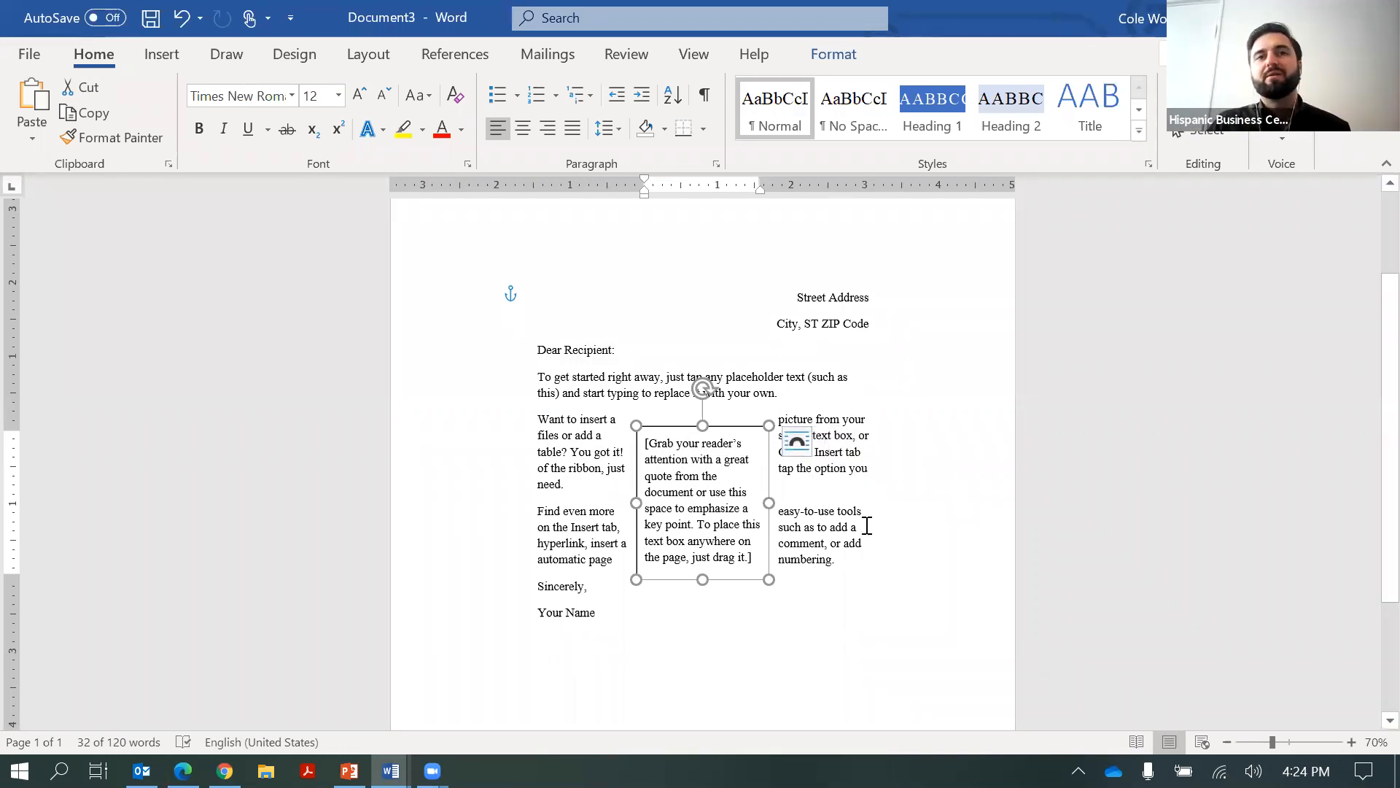
key("ctrl+a")
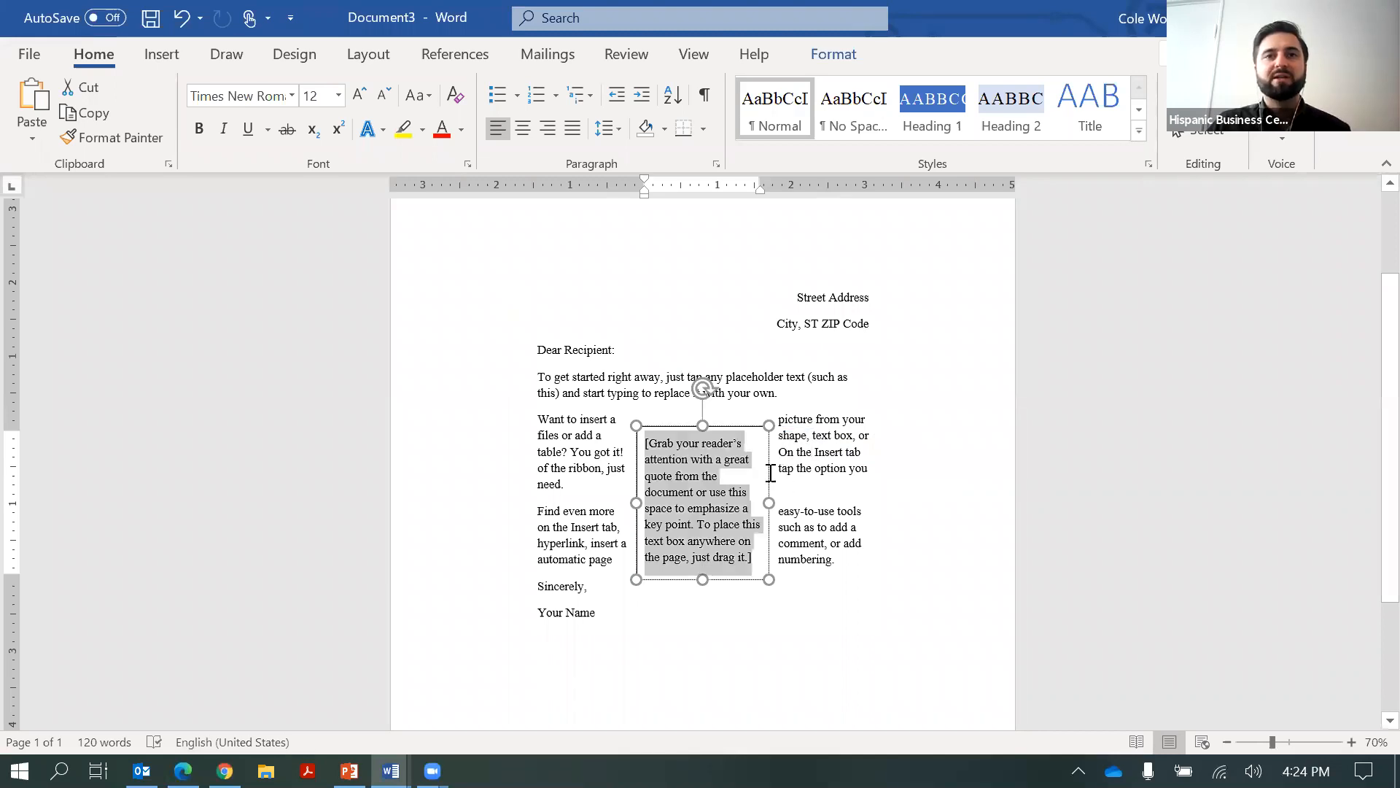
left_click_drag(675, 427, 635, 365)
left_click(635, 364)
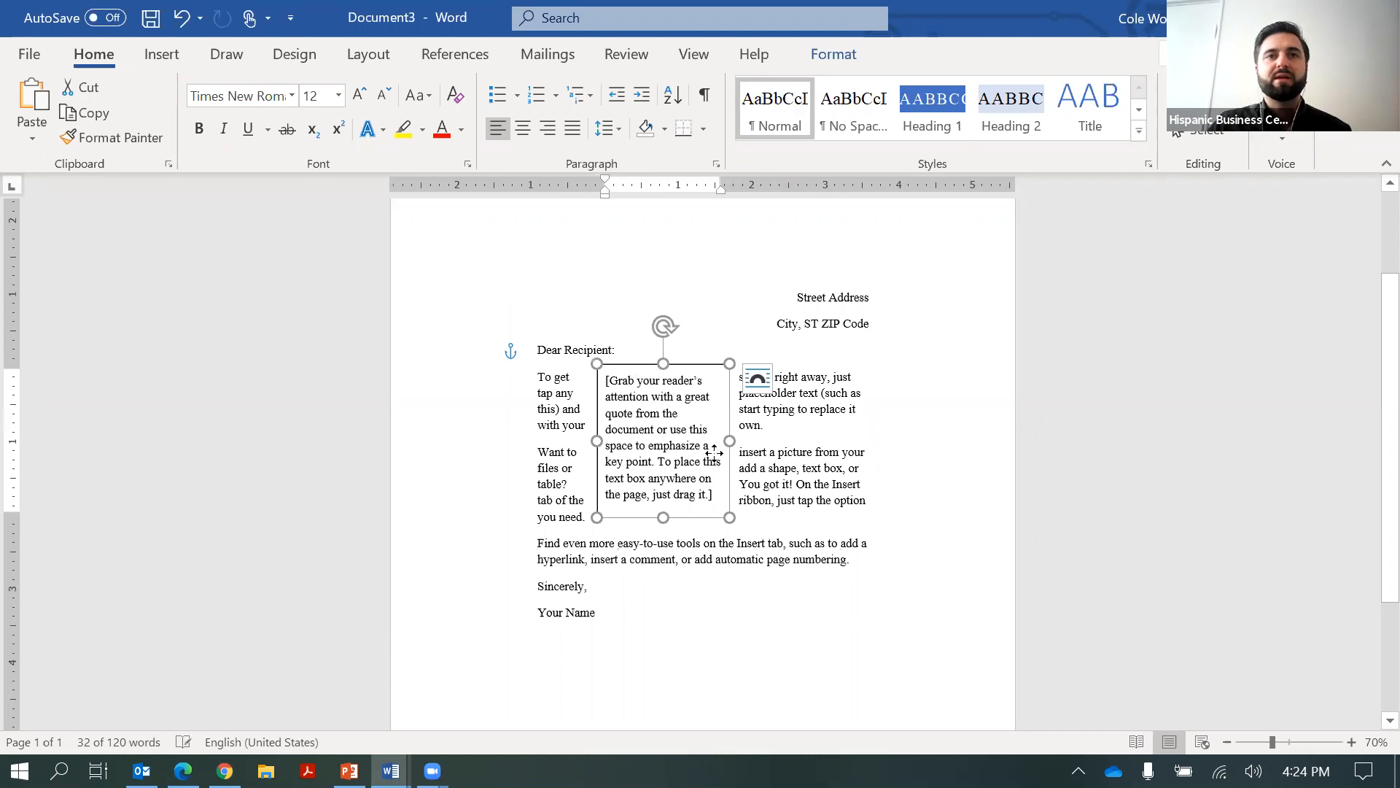
left_click_drag(650, 485, 537, 139)
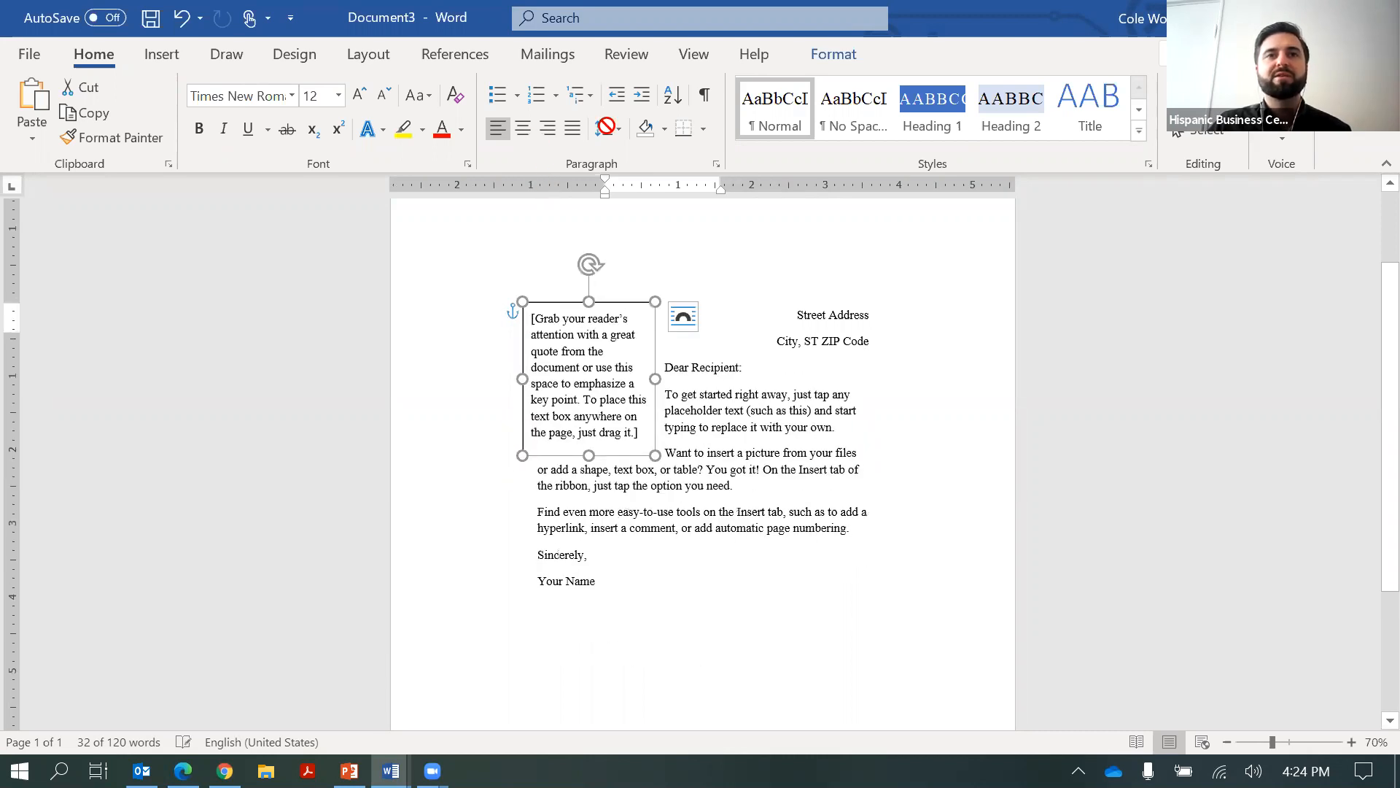
key("ctrl+z")
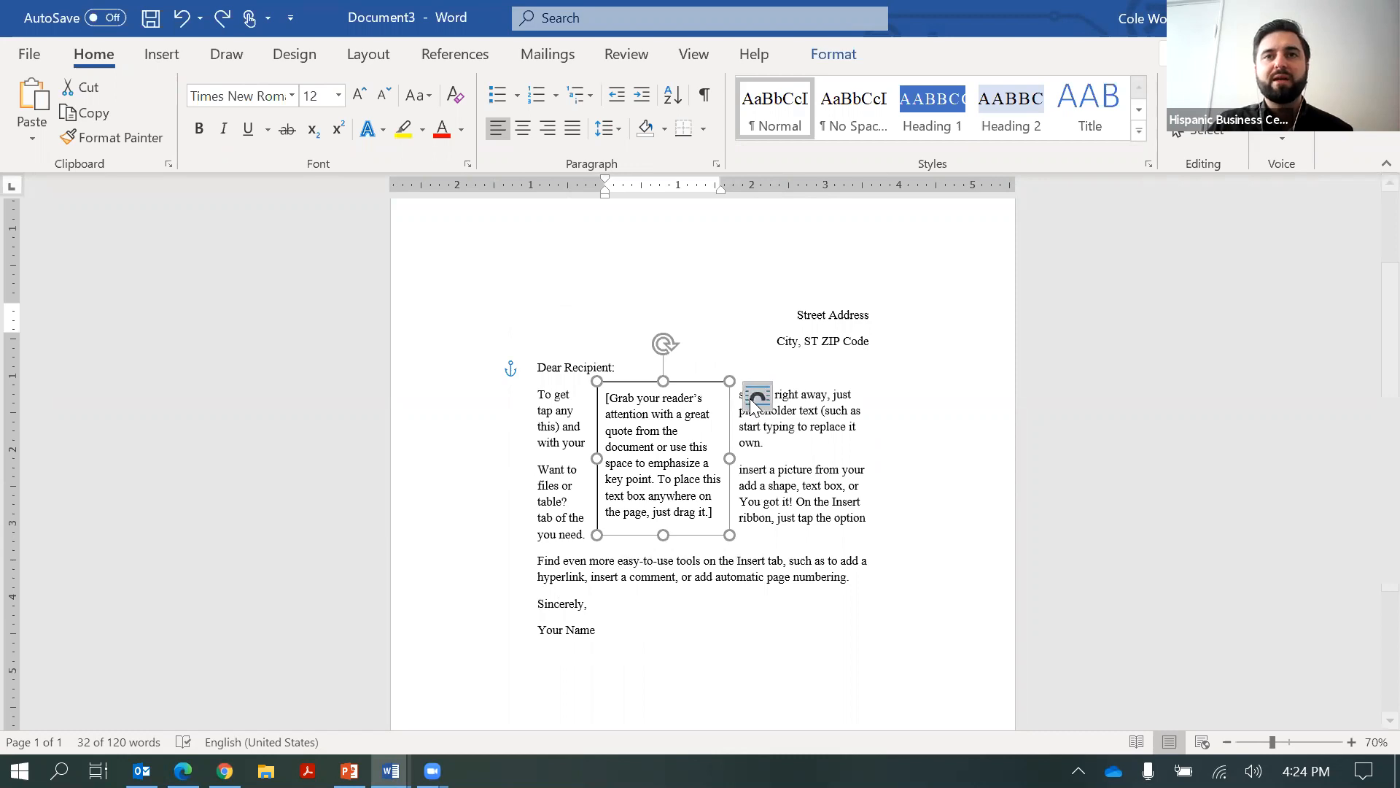
Set the text box's layout to Fix position on page and its text wrapping to In Front of Text
left_click(752, 397)
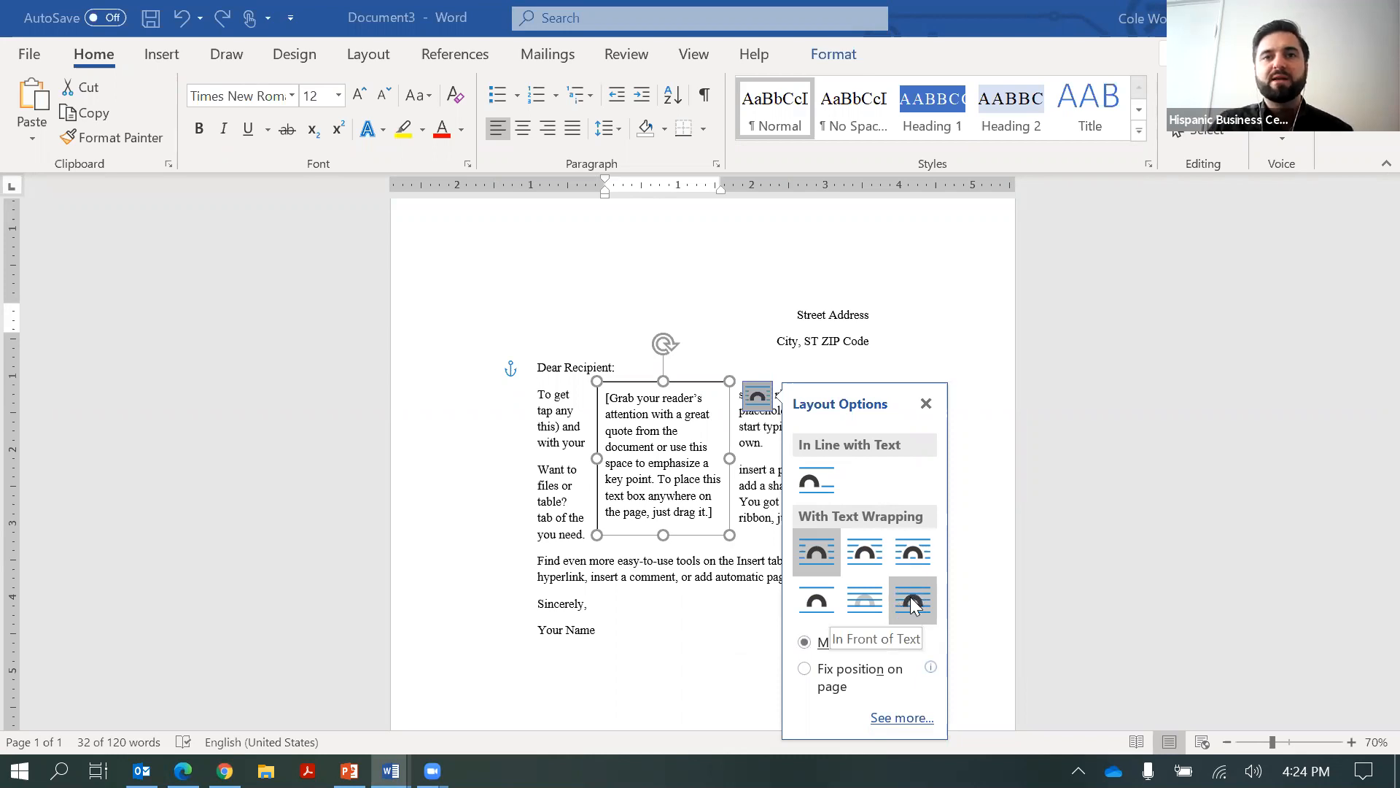
left_click(805, 668)
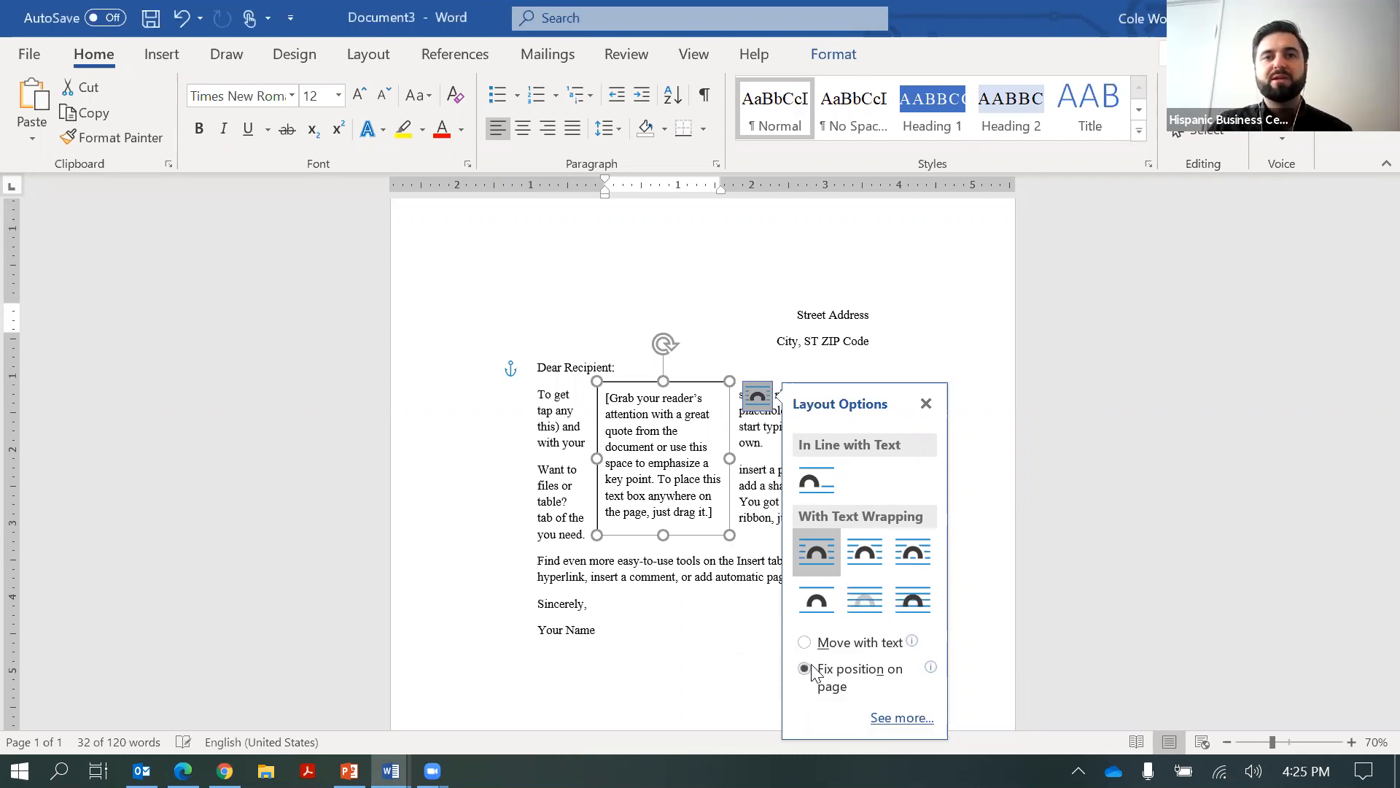
left_click(913, 601)
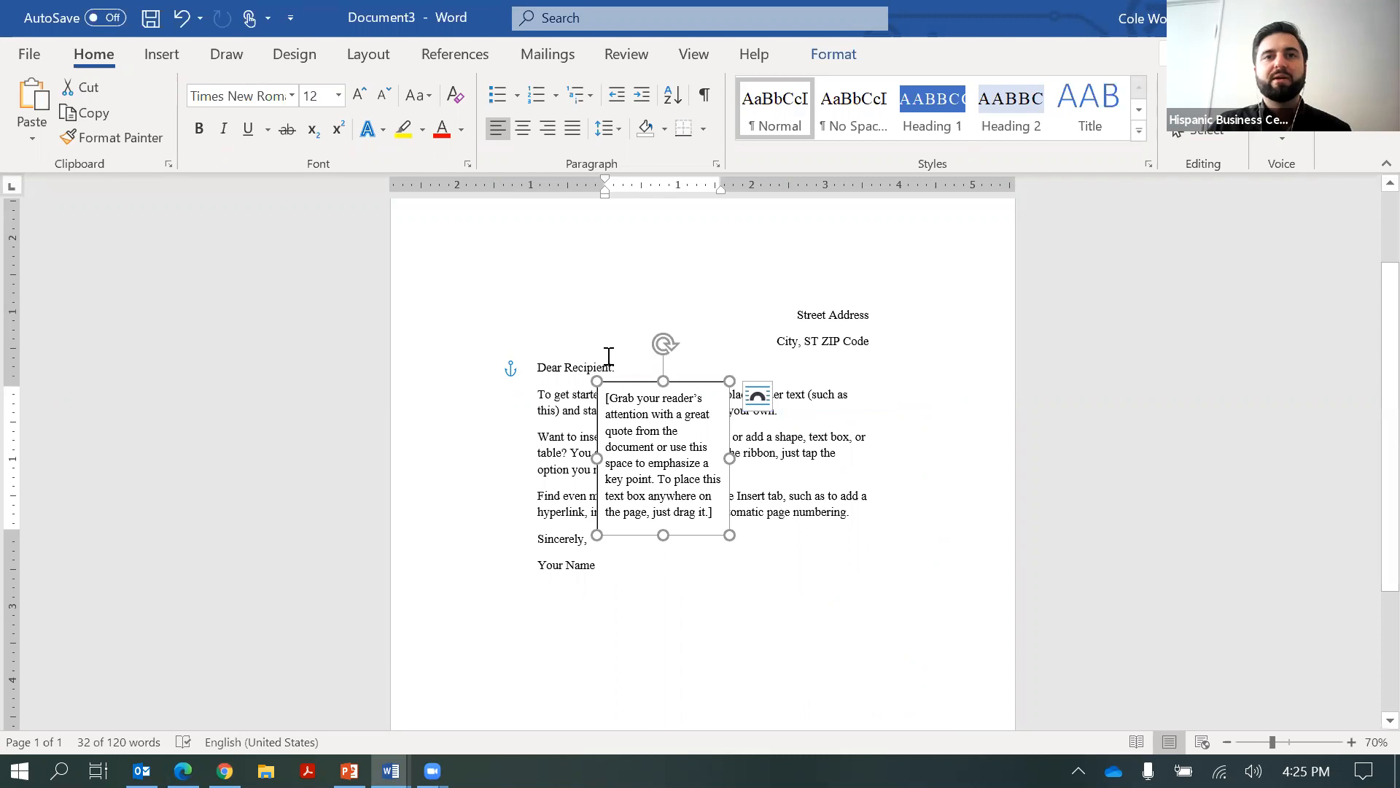
Move the text box freely across the letter and place it above the opening paragraph, overlapping the Dear Recipient line
left_click_drag(628, 381, 857, 572)
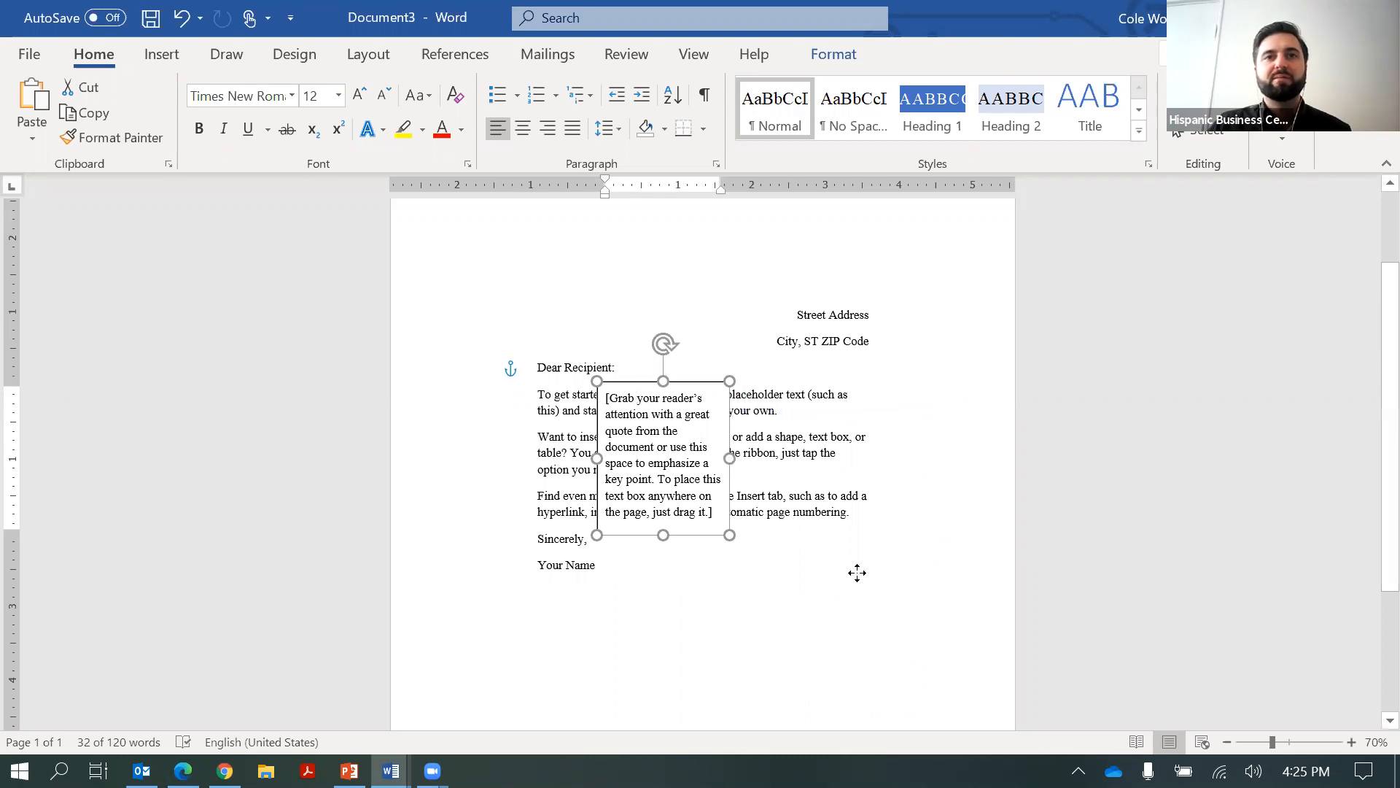
key("ctrl+z")
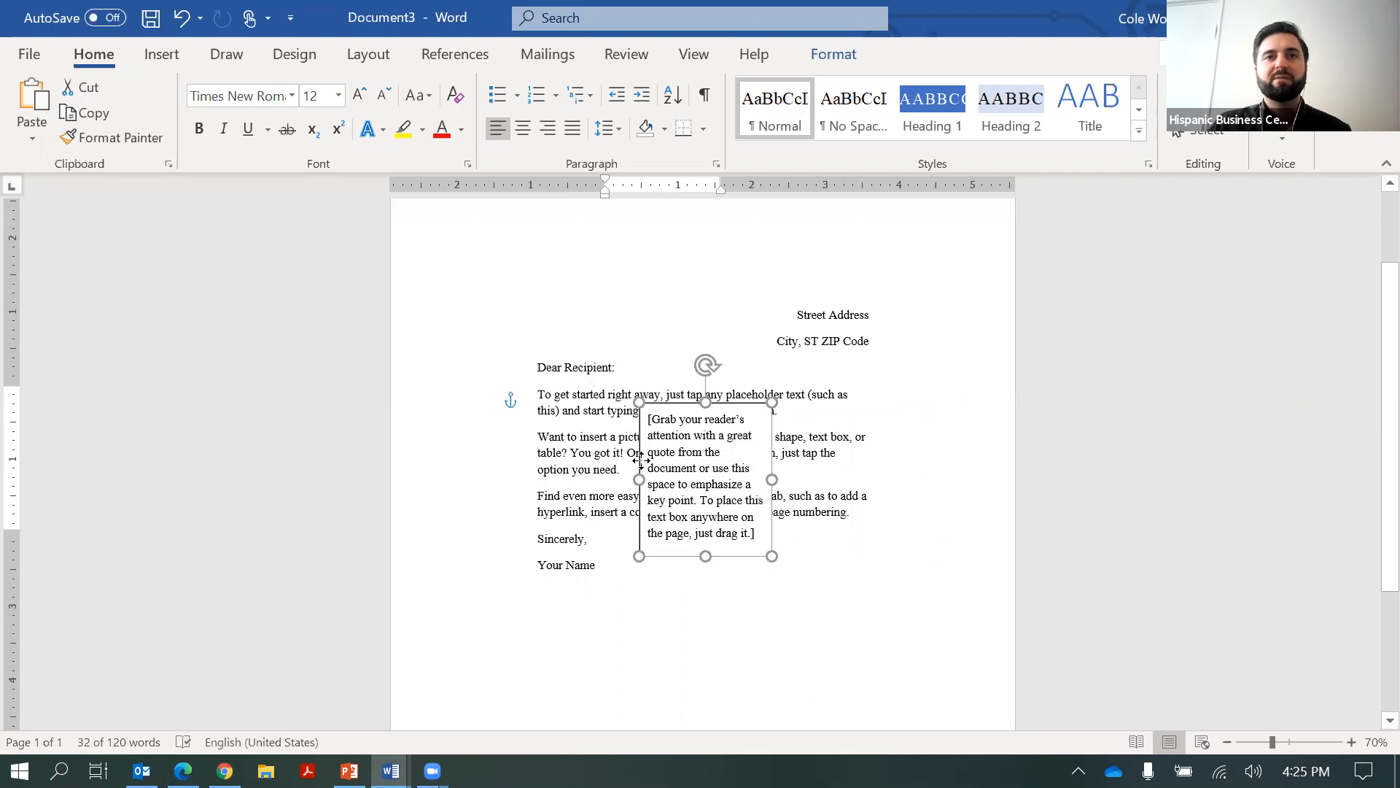
key("ctrl+z")
key("ctrl+y")
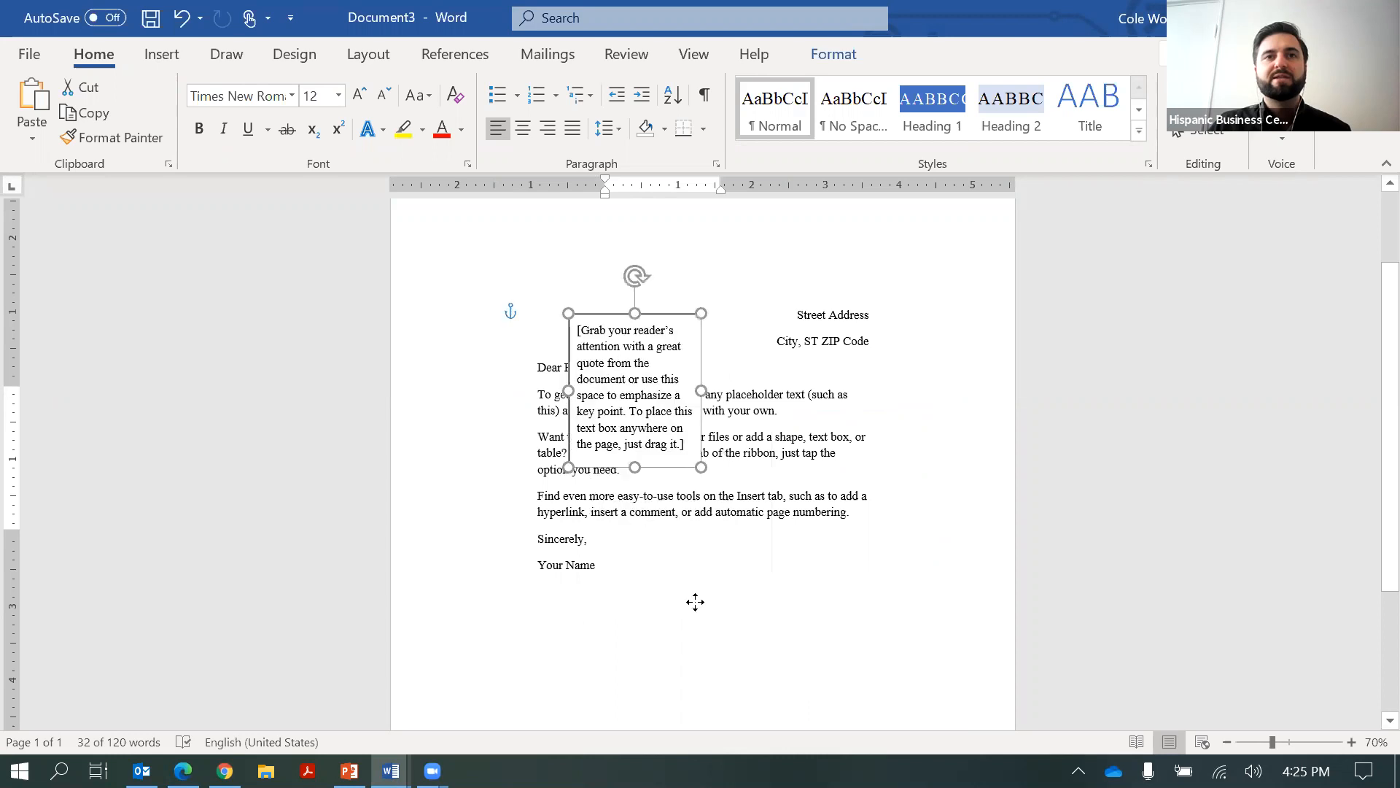
key("ctrl+y")
key("ctrl+z")
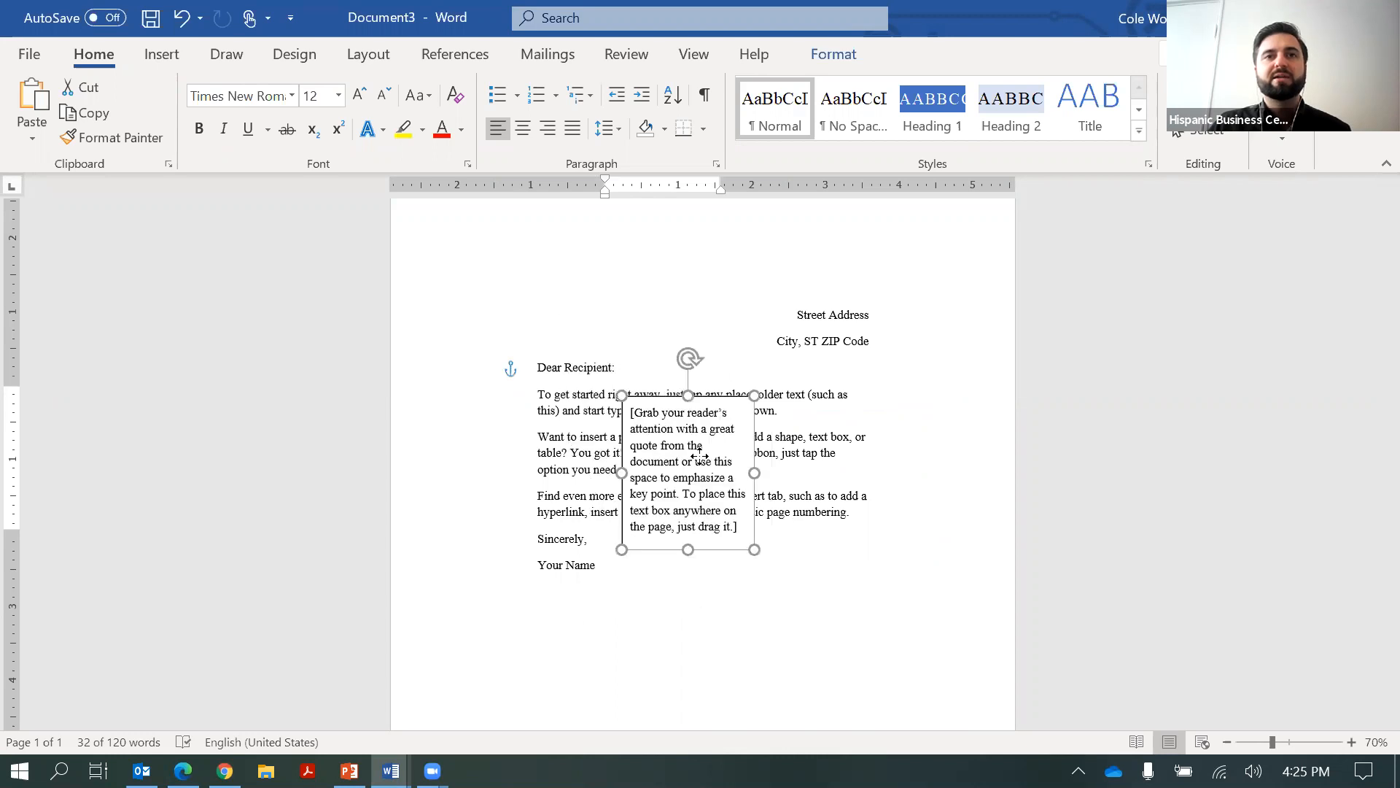
key("ctrl+z")
key("ctrl+z")
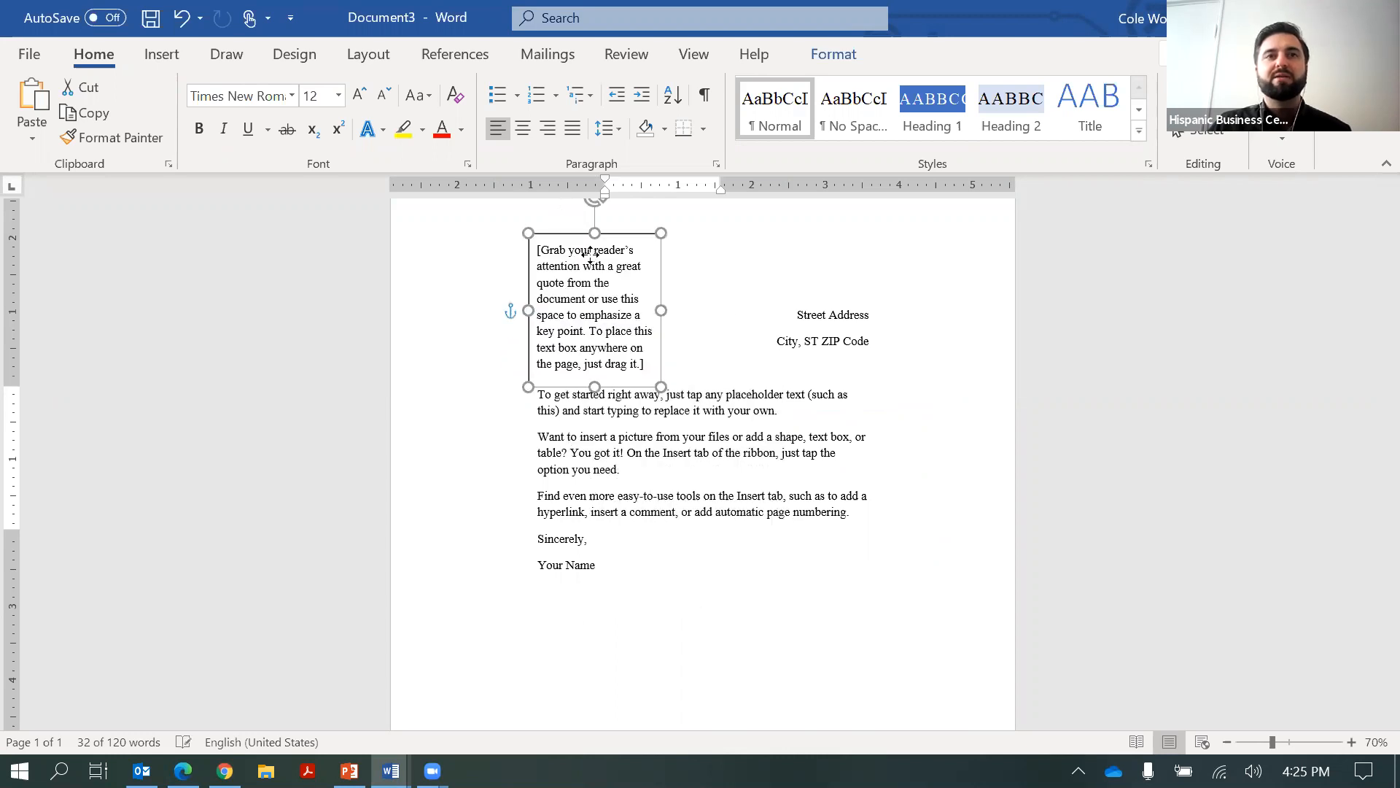
key("ctrl+z")
left_click_drag(619, 332, 624, 334)
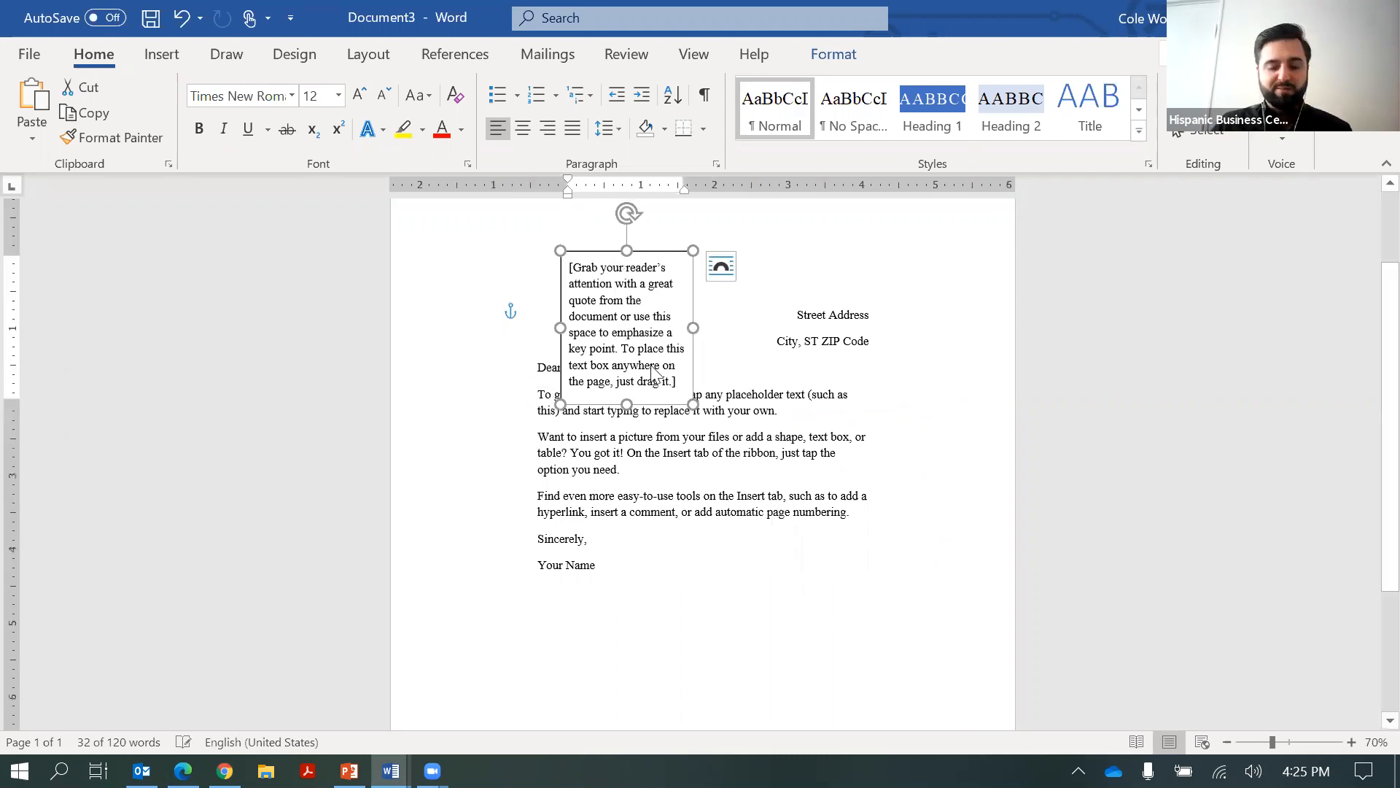
Replace the text box's placeholder with three separate lines reading Name, Street and City State ZIP
left_click(655, 373)
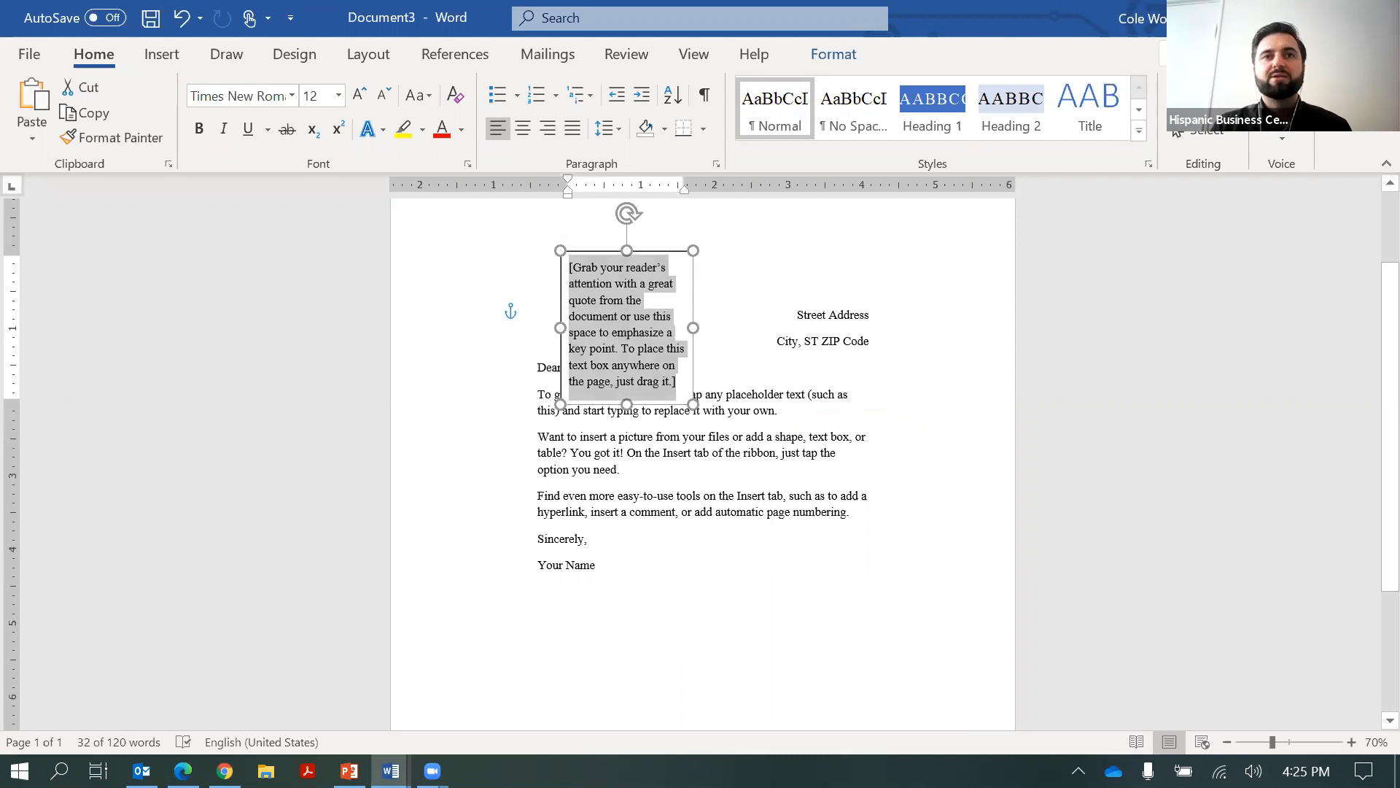
type("Stre")
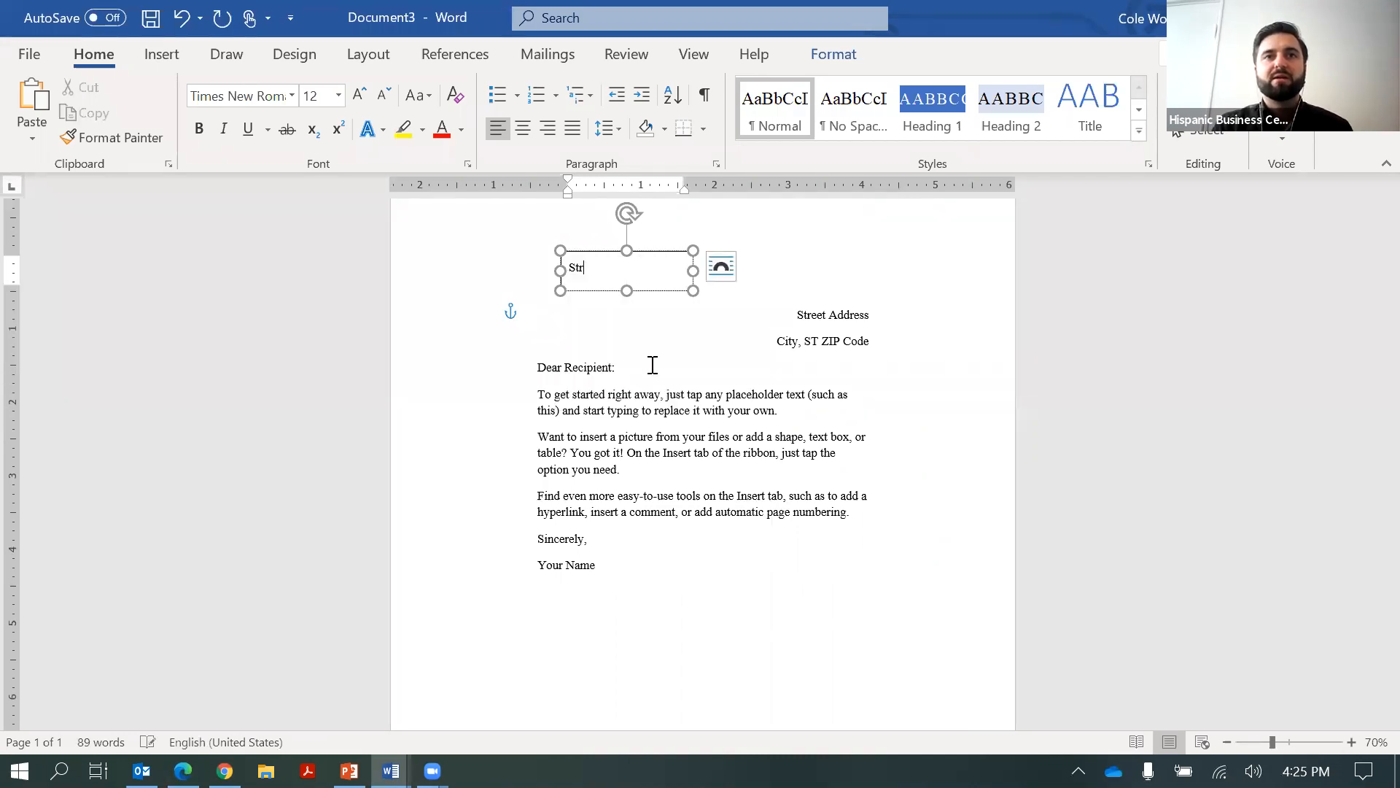
key("BackSpace")
key("BackSpace")
key("BackSpace")
key("BackSpace")
type("Name")
key("Return")
type("Str")
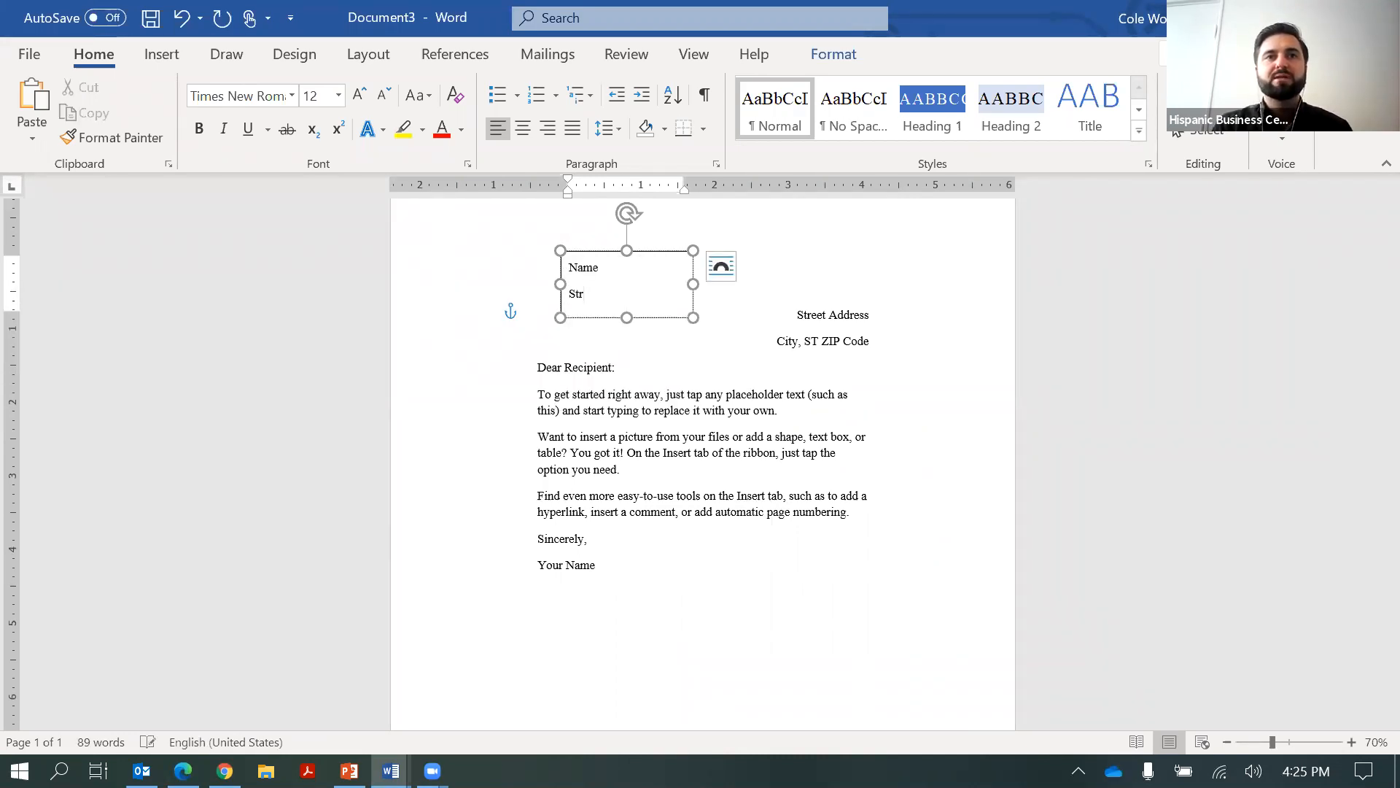
type("eet")
key("Return")
type("City")
type(" Stta")
key("BackSpace")
key("BackSpace")
type("ate ZIP")
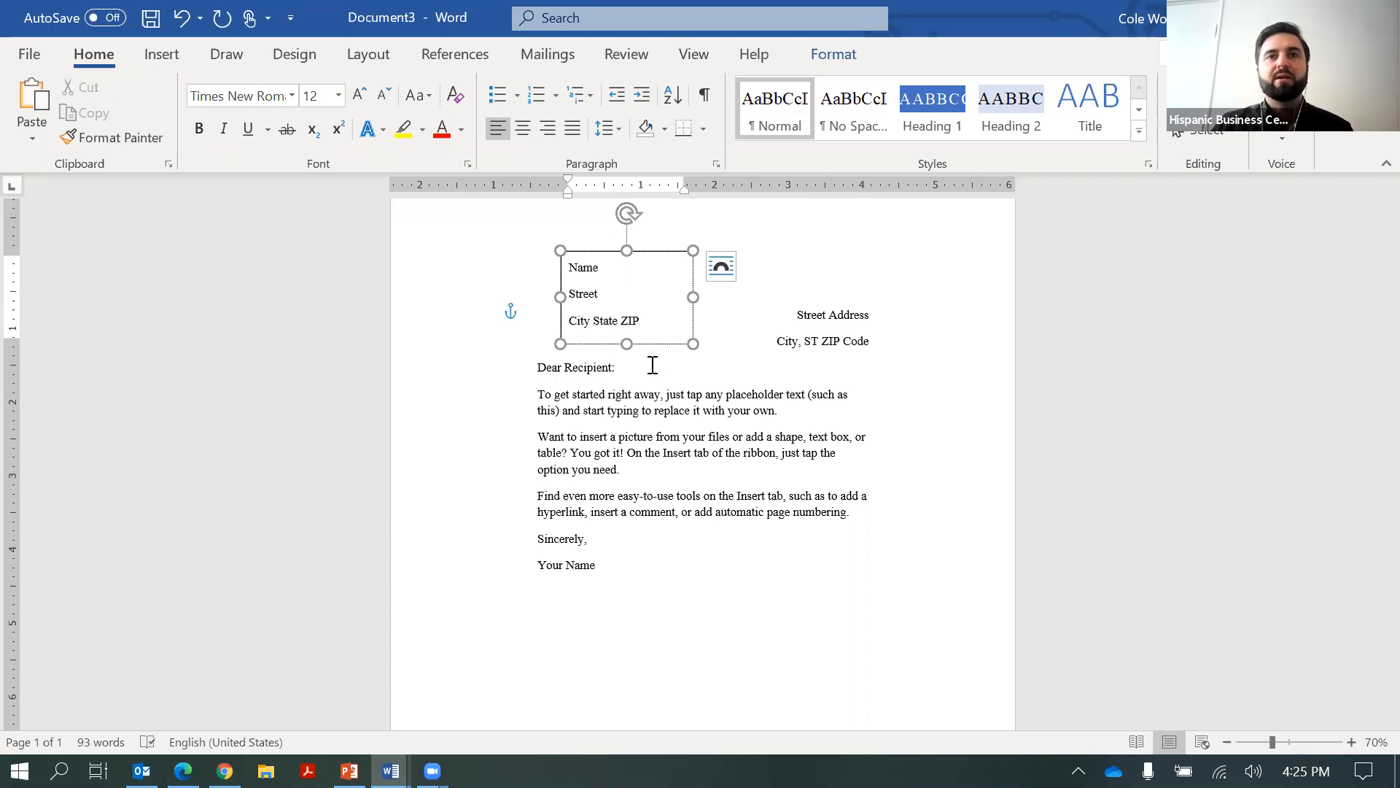
Move the address text box into the page's upper-left margin area and enlarge it beyond its three lines
left_click(676, 394)
left_click_drag(590, 248, 471, 229)
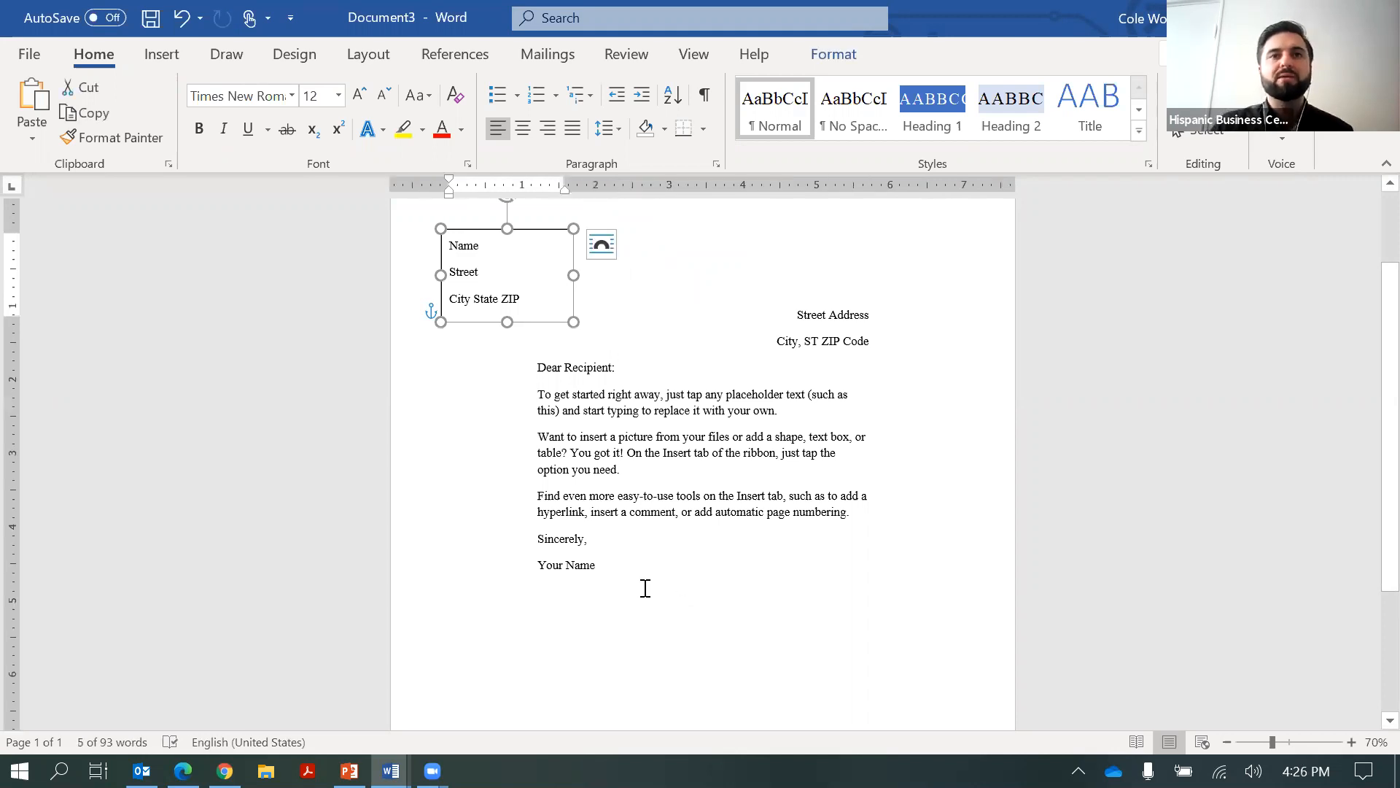
left_click_drag(618, 377, 668, 330)
left_click(457, 245)
left_click(502, 302)
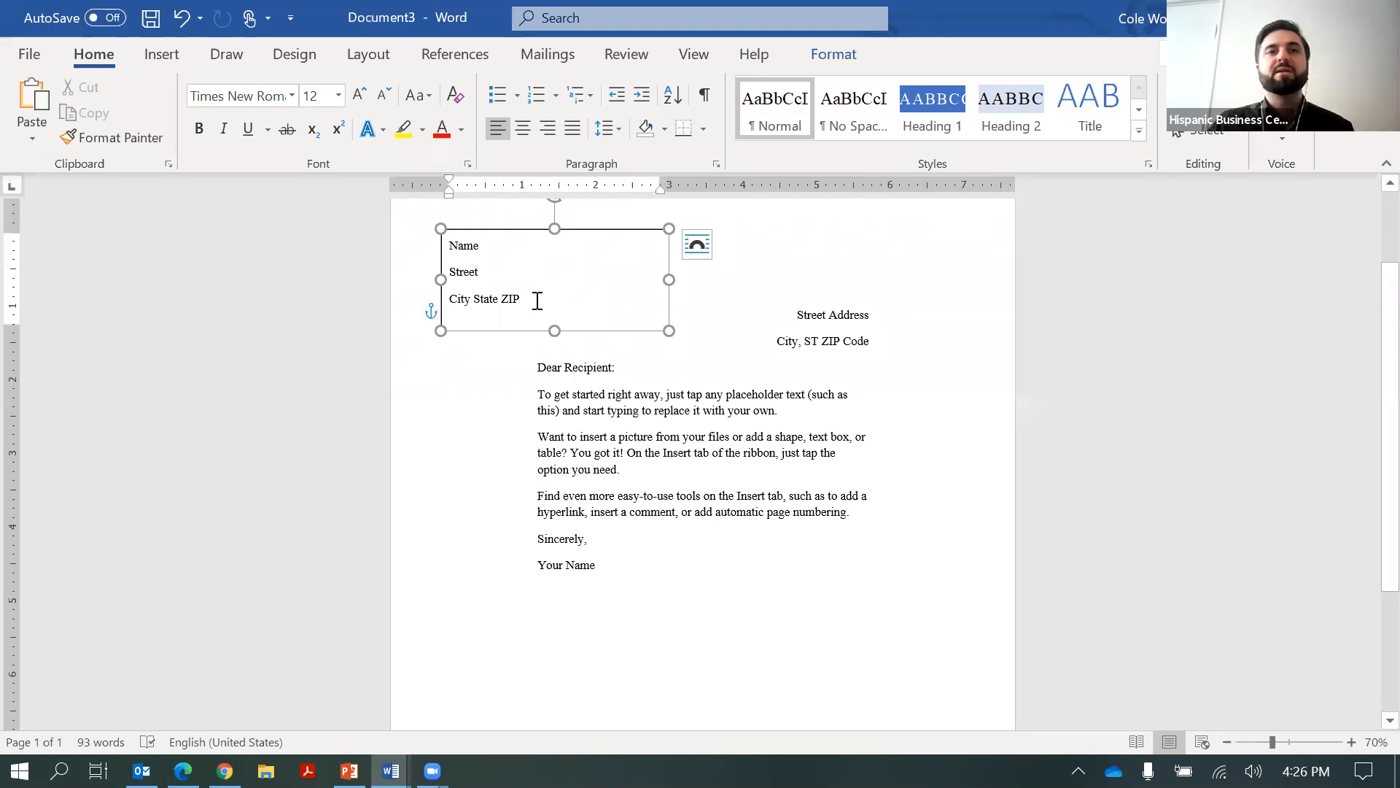
Remove the space after paragraph from all the text box's lines and shrink the box to fit them
key("ctrl+a")
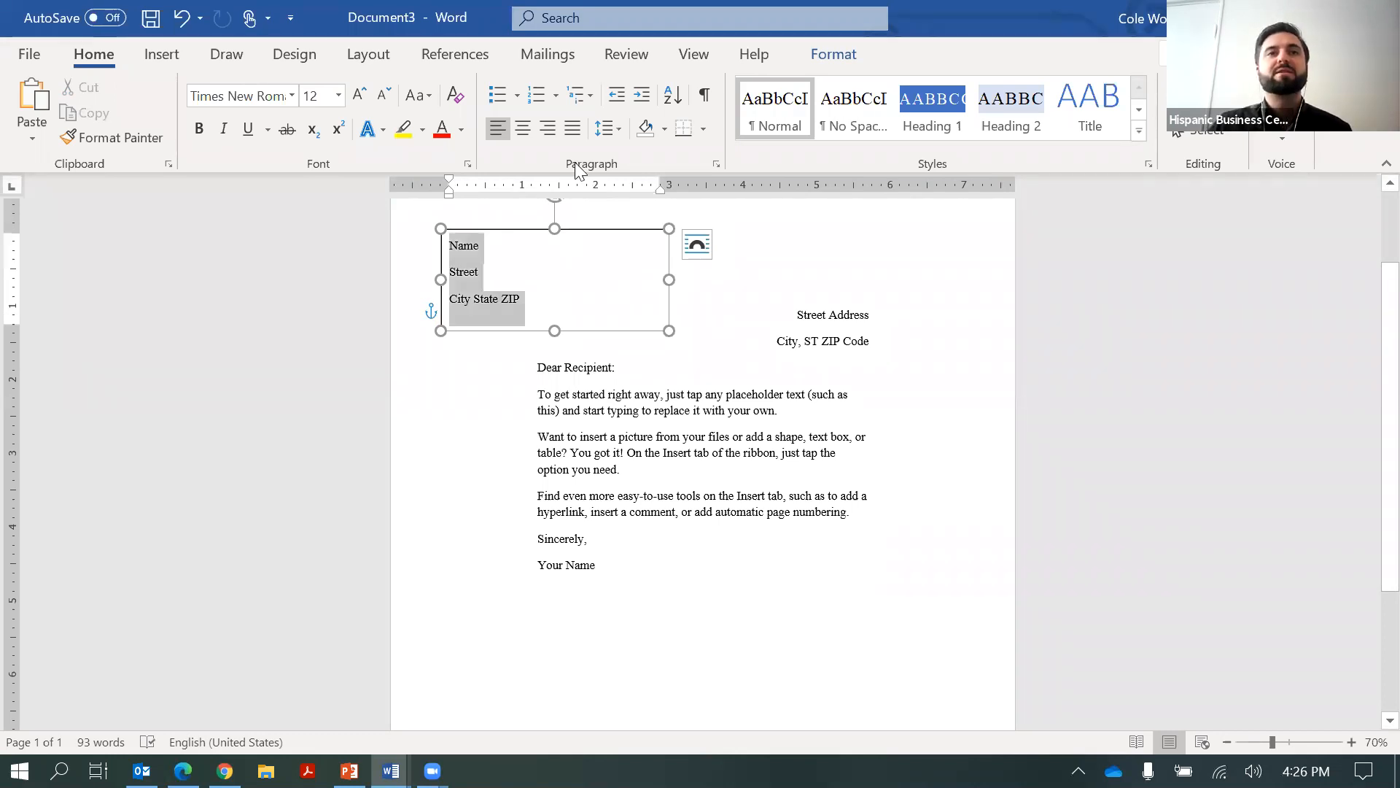
left_click(607, 135)
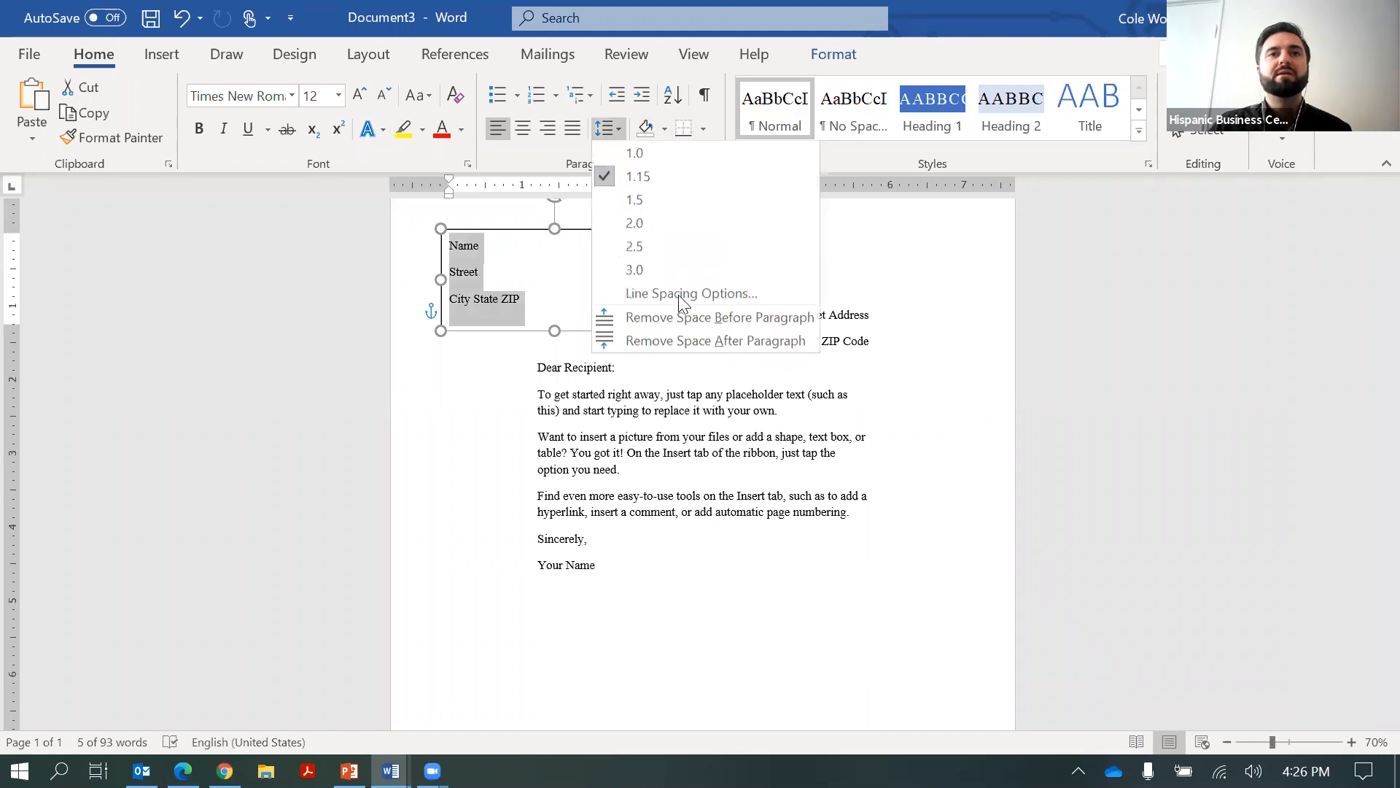
left_click(684, 341)
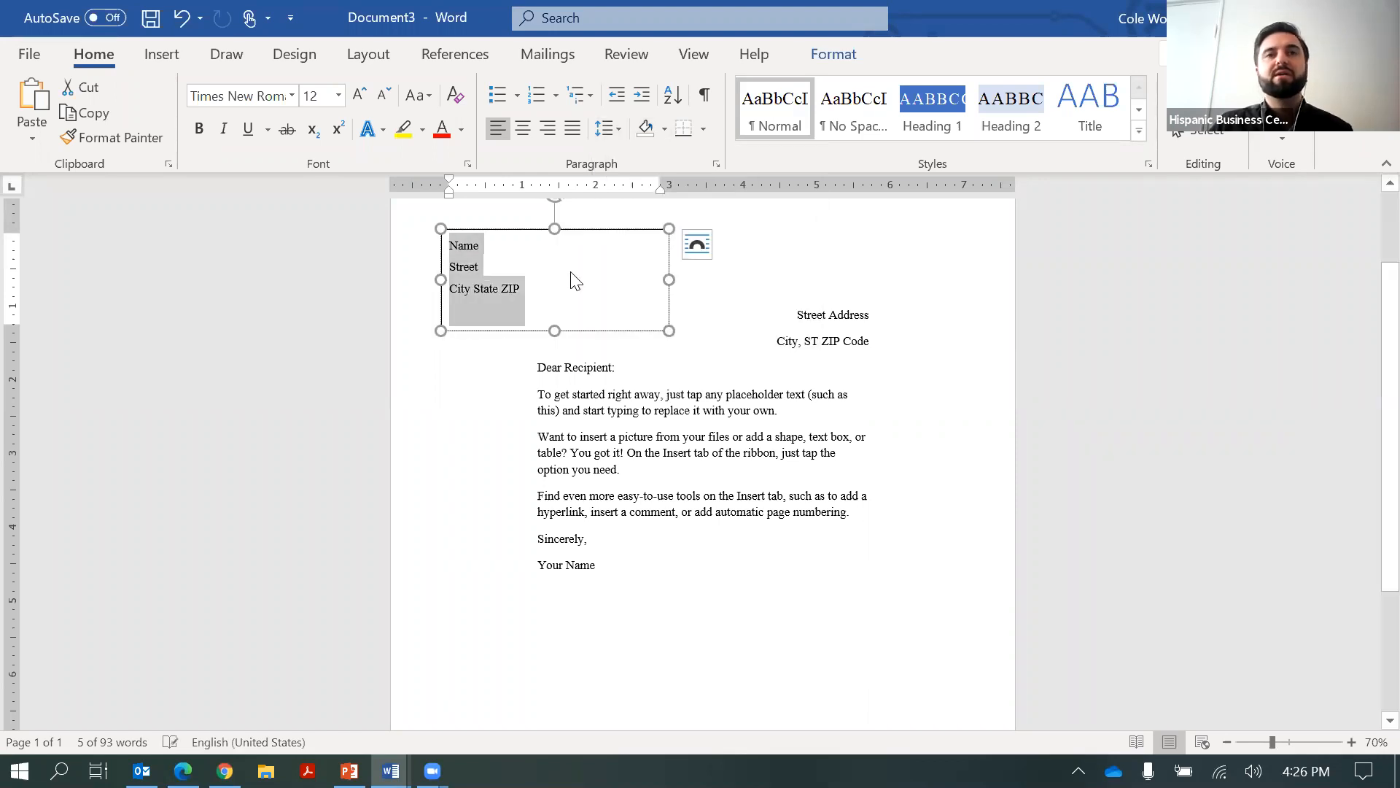
left_click(558, 313)
left_click(519, 289)
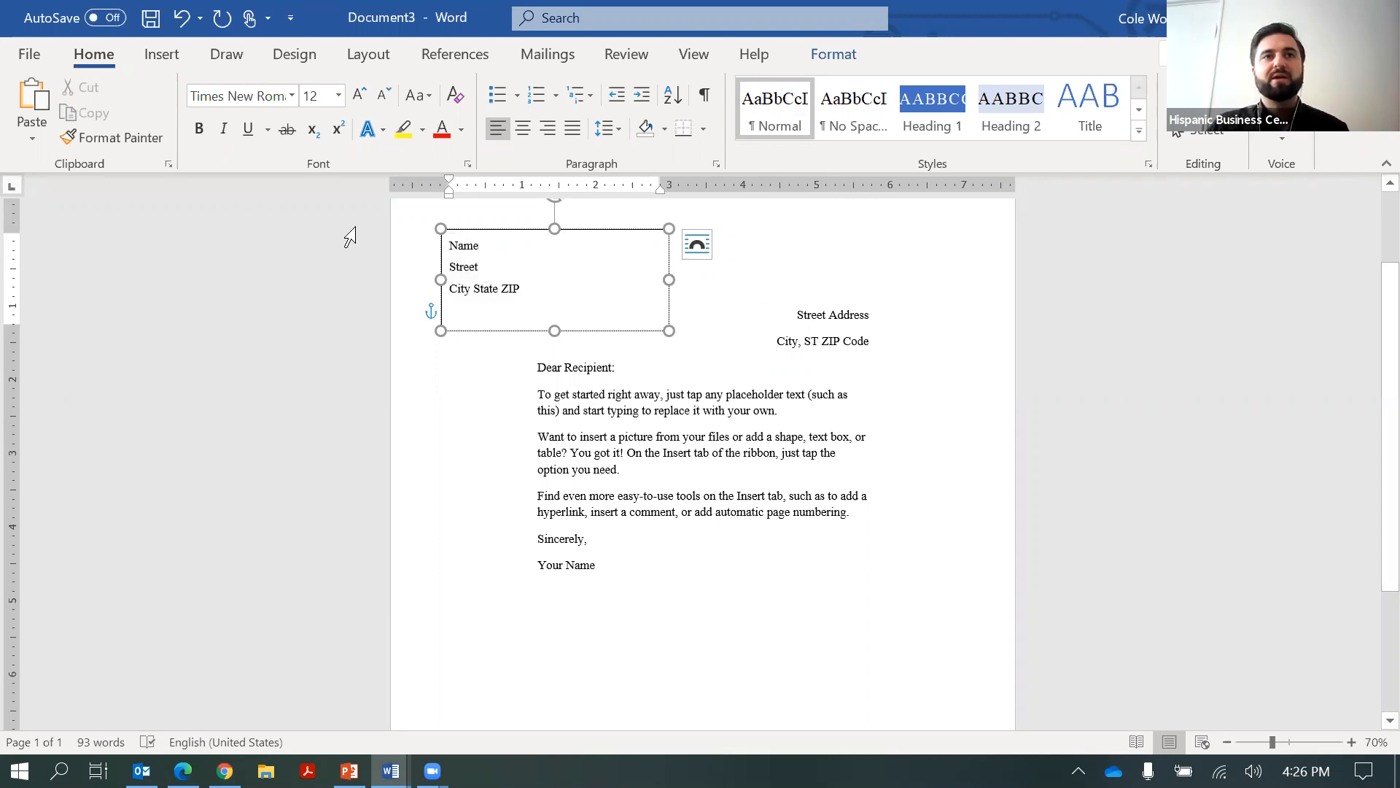
left_click_drag(670, 328, 552, 310)
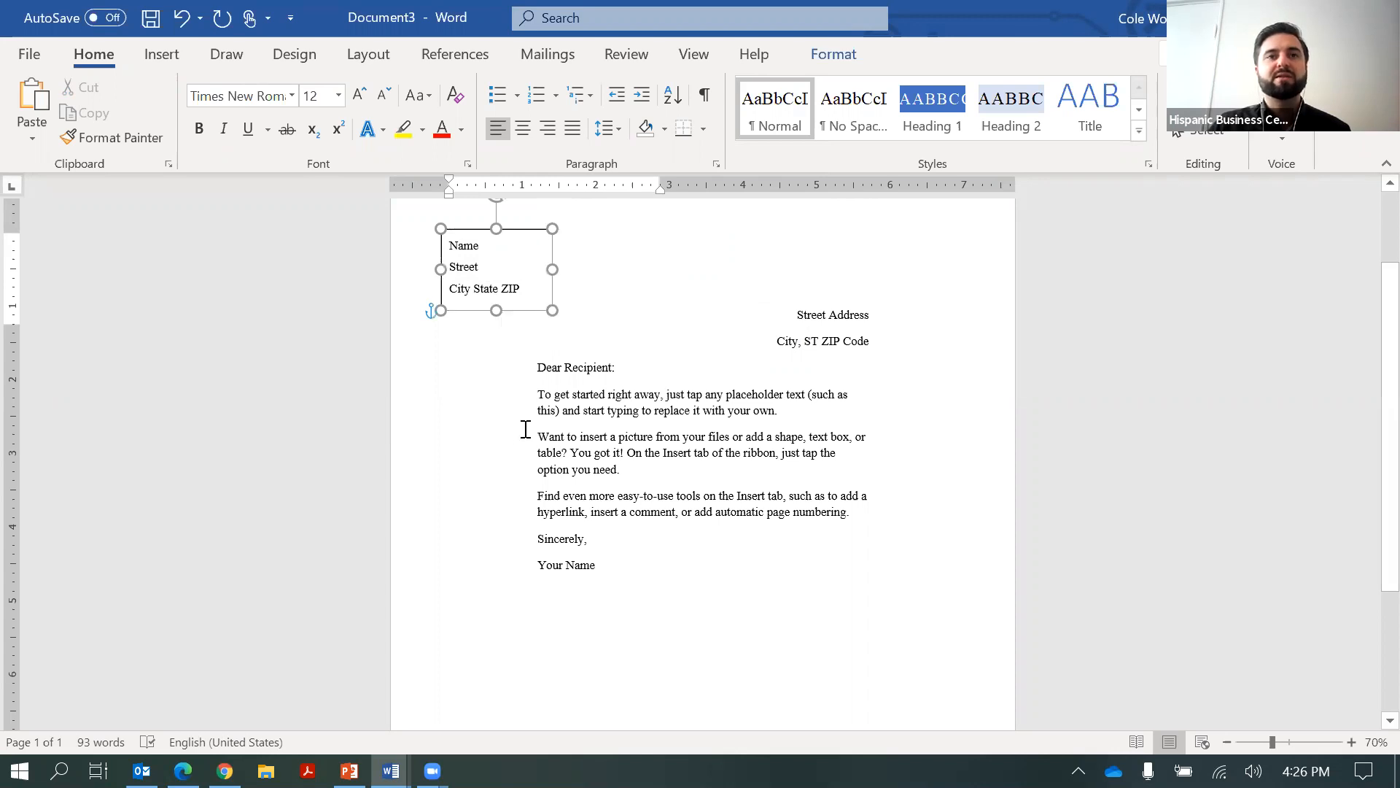
left_click(478, 413)
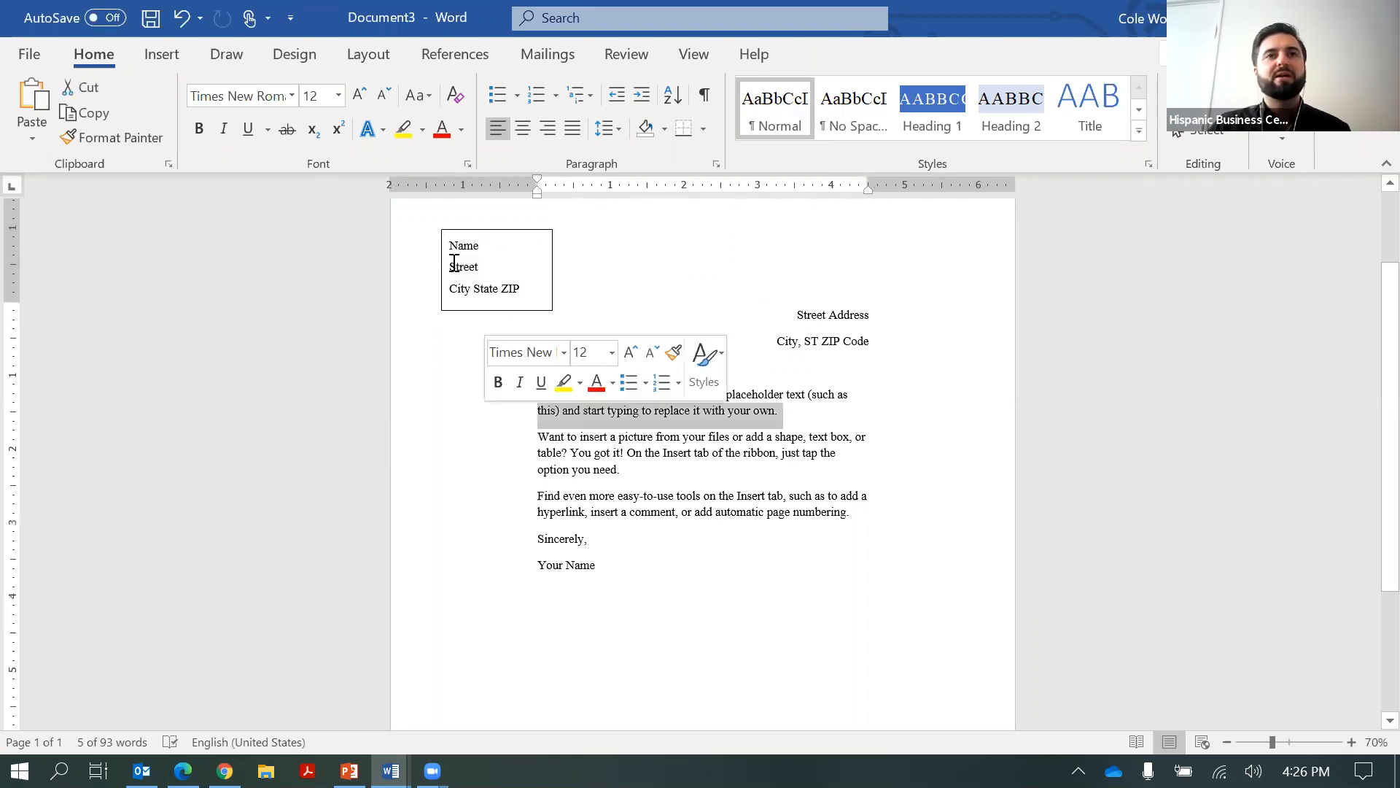
Set the address text box's shape outline to No Outline and deselect it
left_click(553, 268)
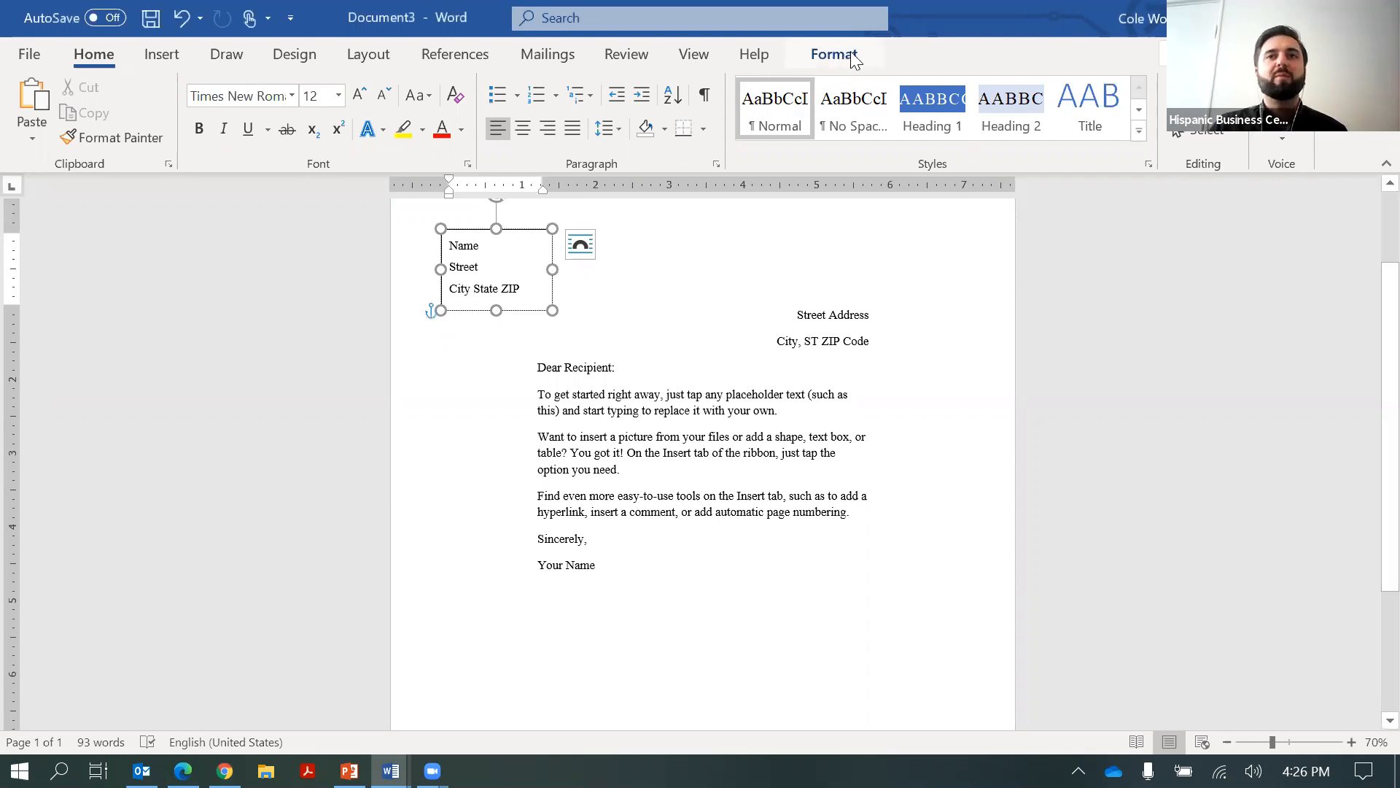
left_click(840, 58)
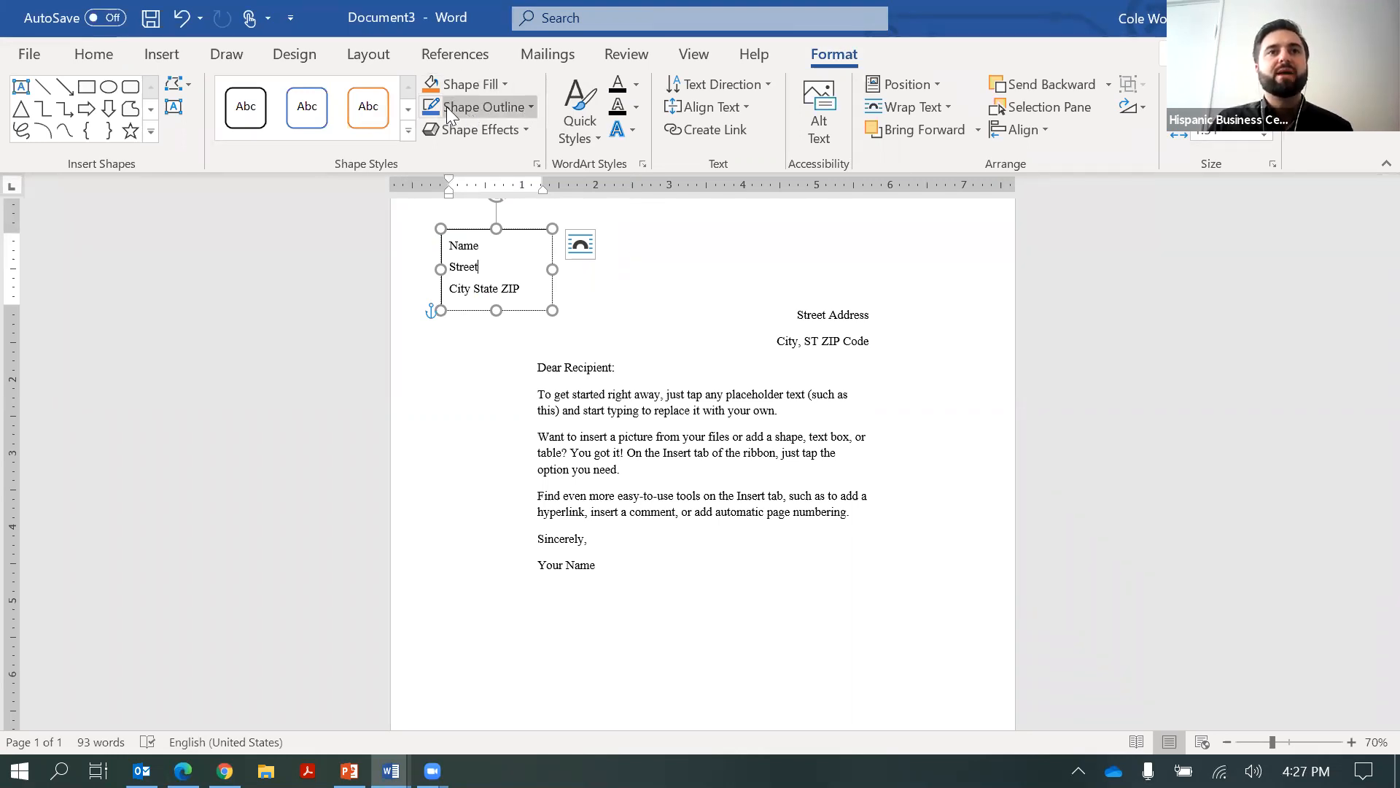
left_click(532, 108)
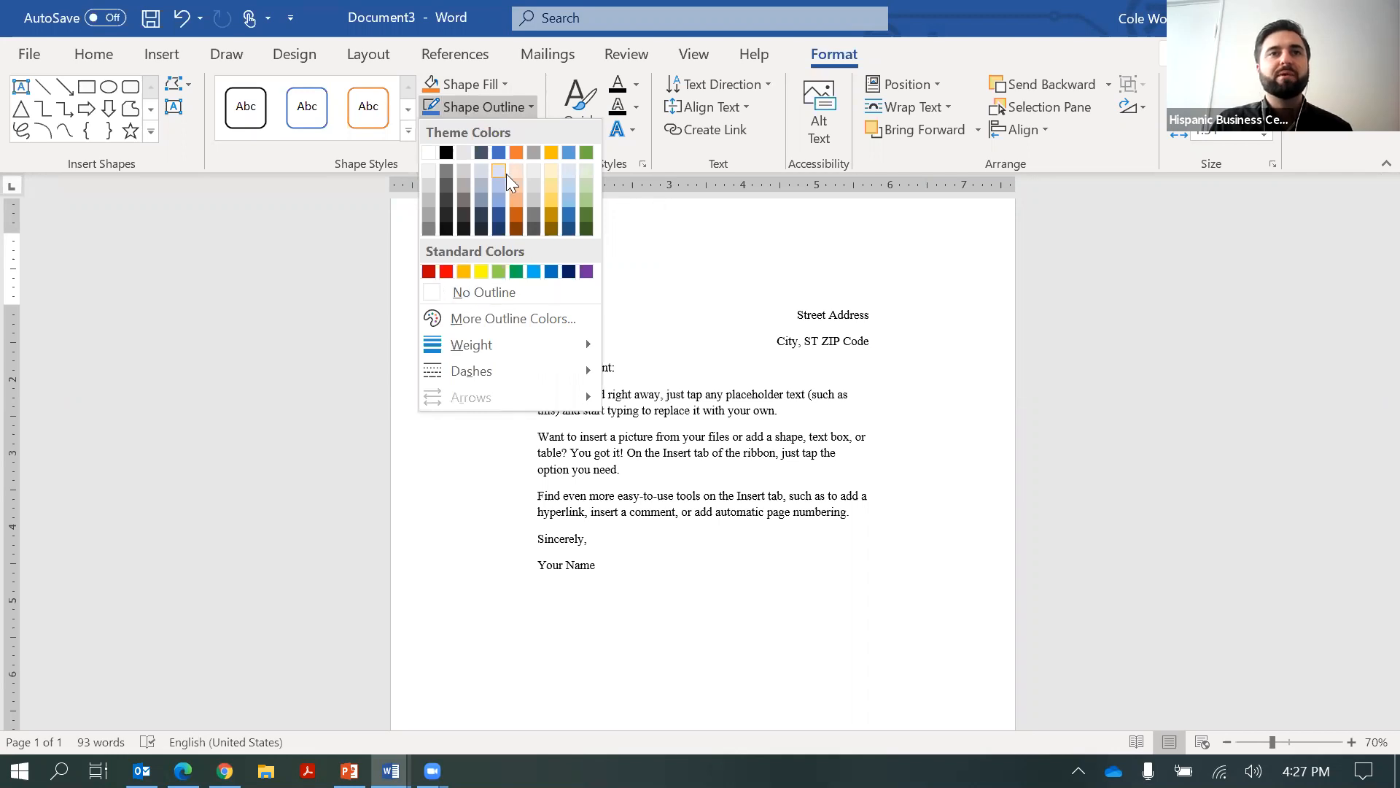
left_click(480, 294)
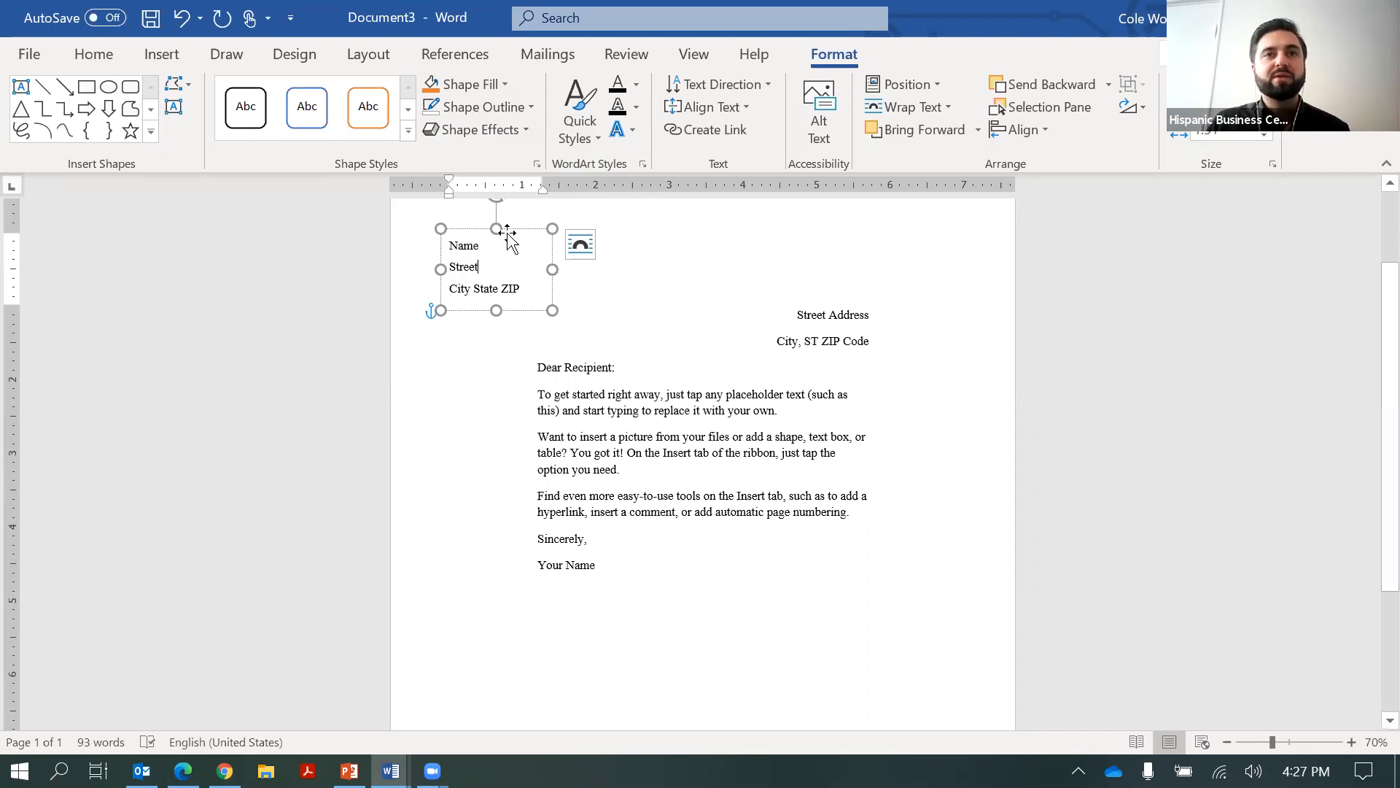
left_click(671, 270)
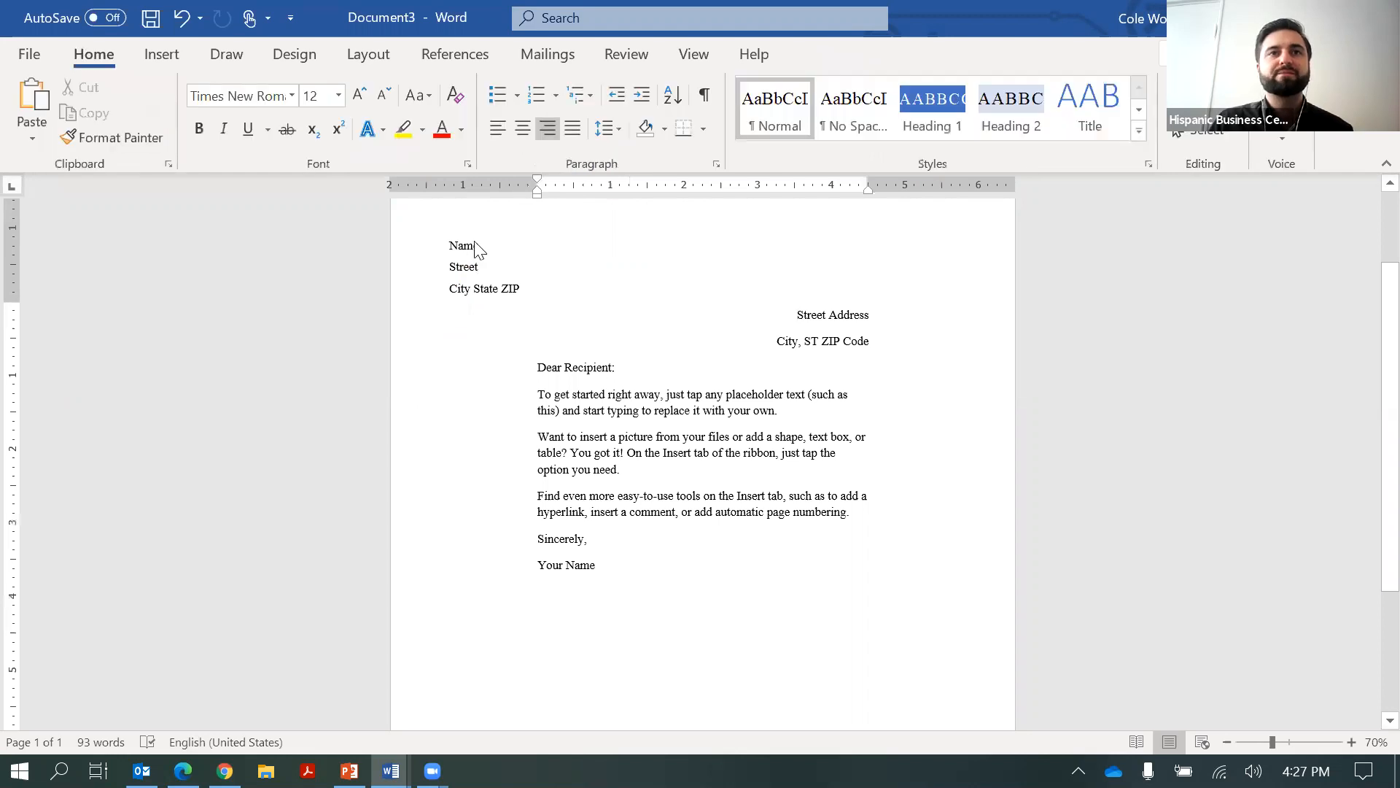
Select the Street Address line to examine how the borderless text box anchored to it is included, and clear the selection
left_click_drag(538, 369, 562, 317)
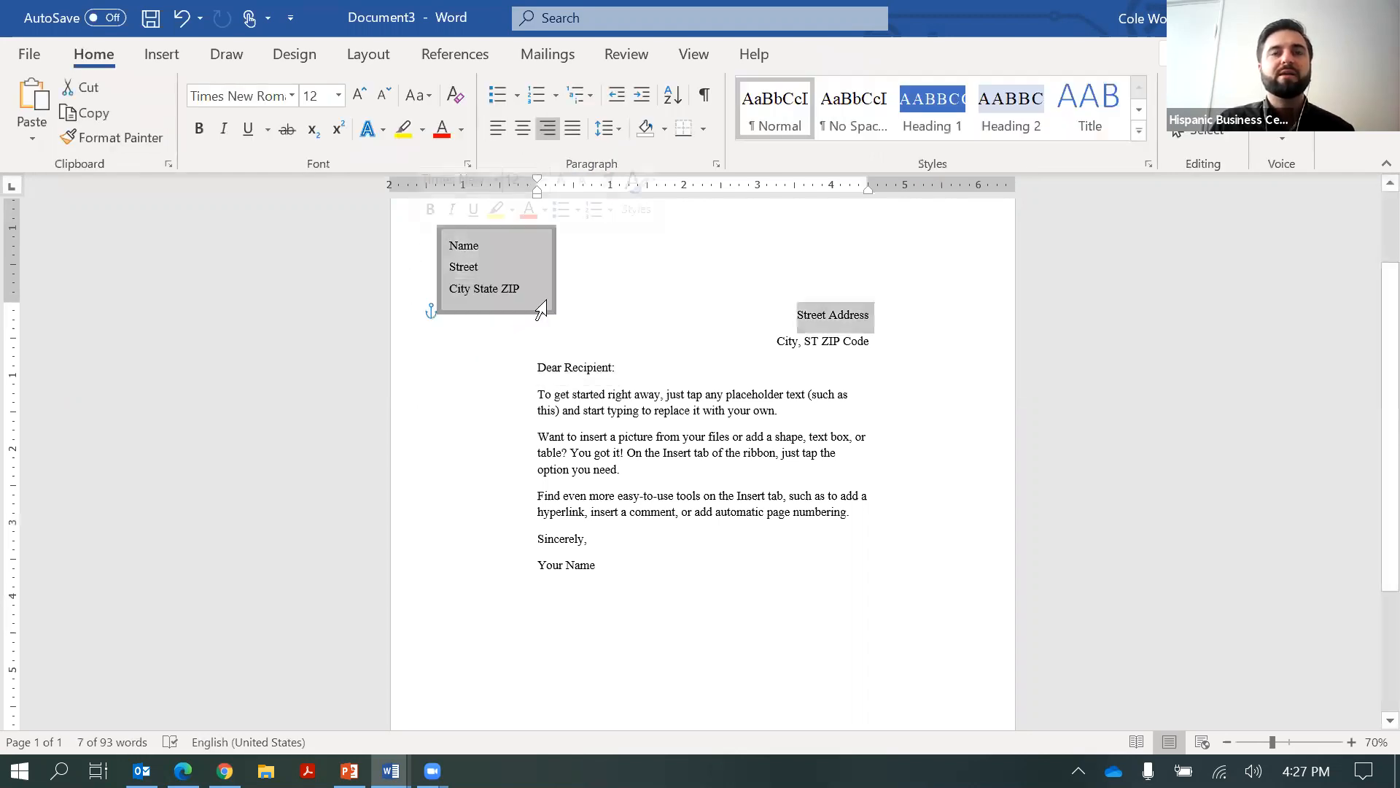
left_click(687, 413)
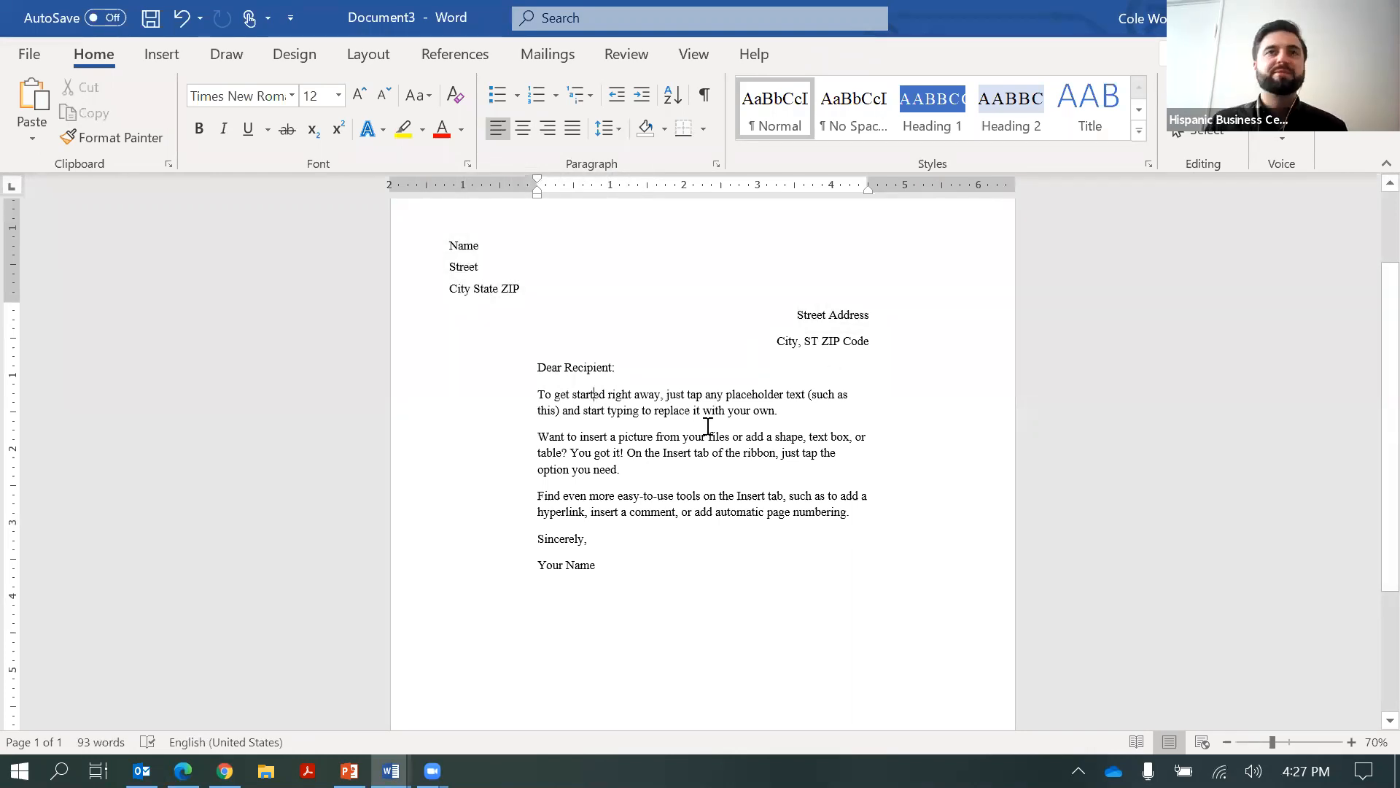
left_click(660, 471)
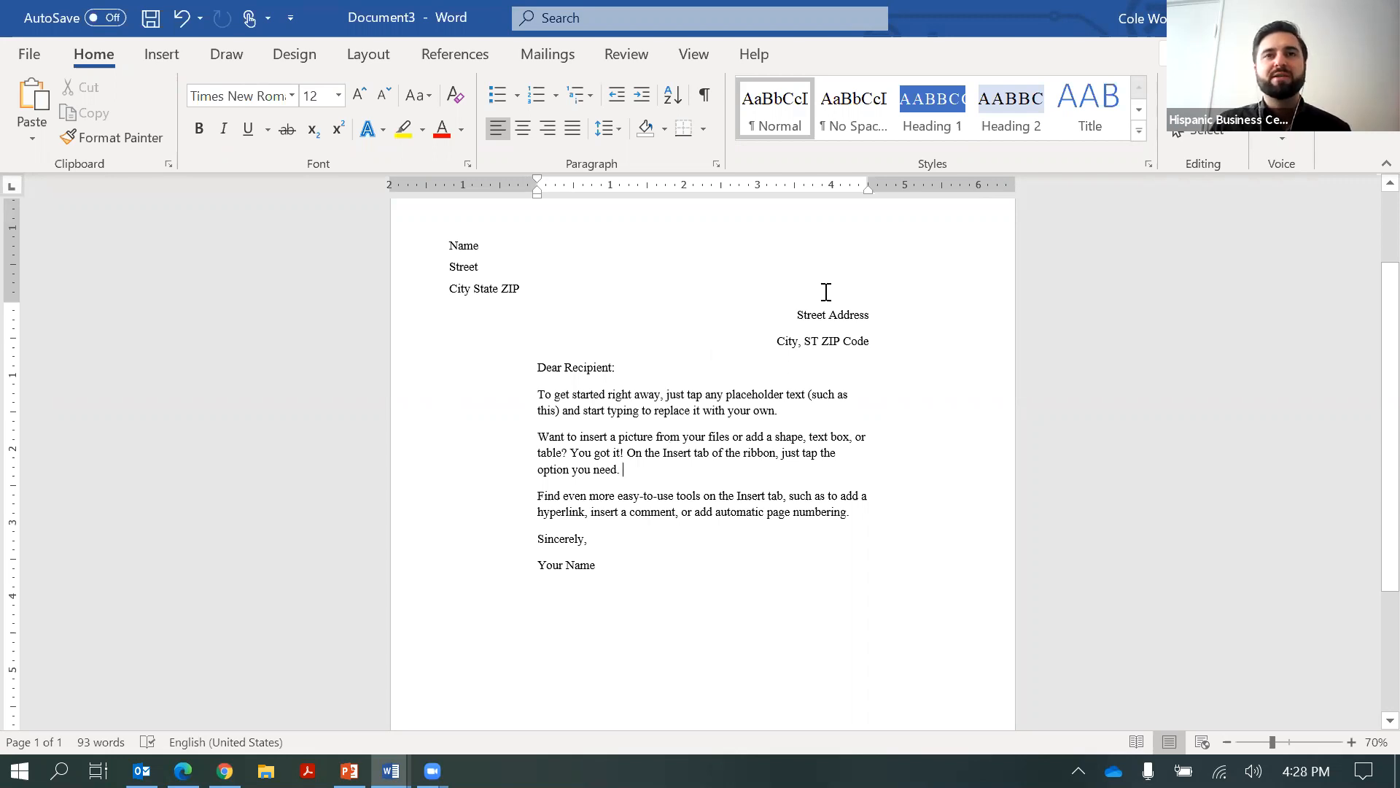
Insert the picture AccessTech_Logo_H-1024x385 from the Access Tech folder before the "Street Address" line
left_click(786, 305)
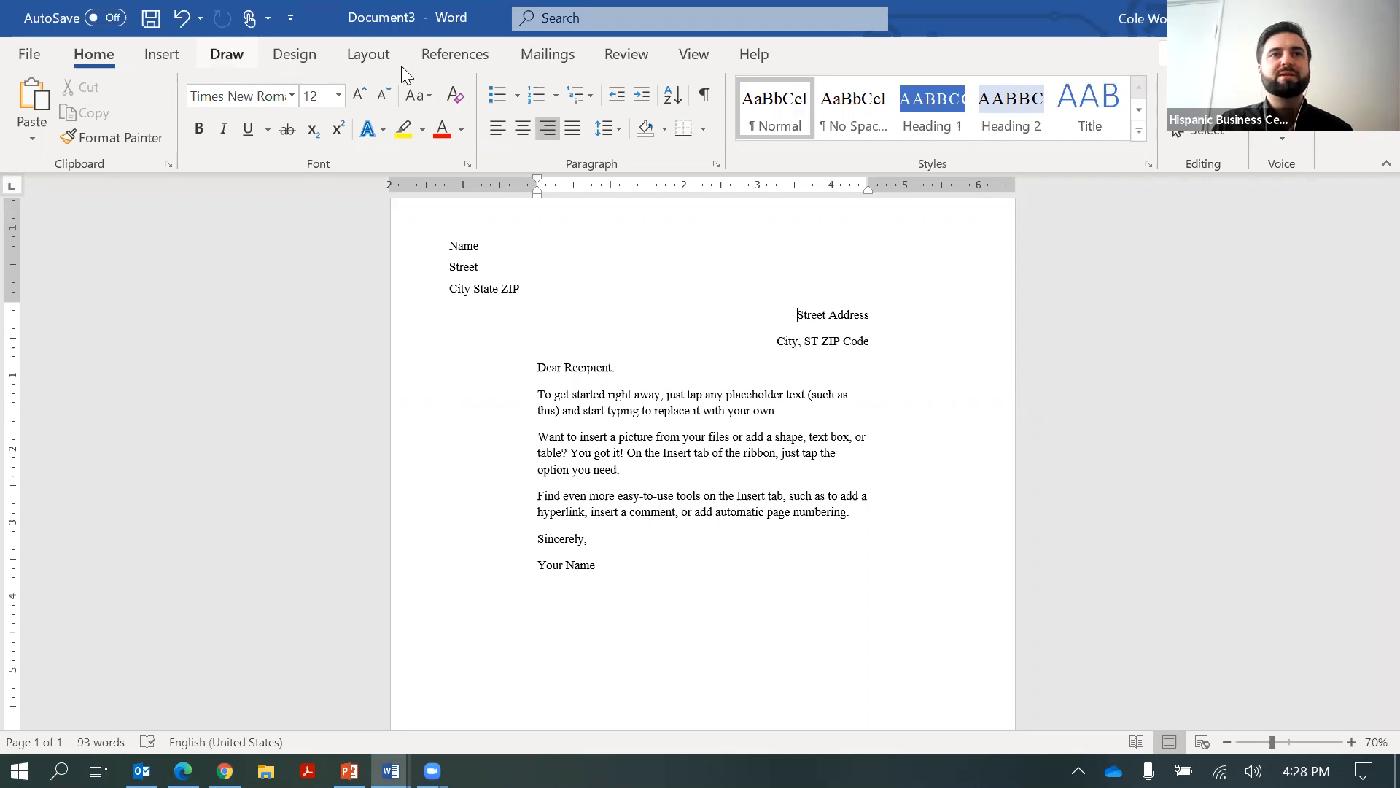
left_click(171, 64)
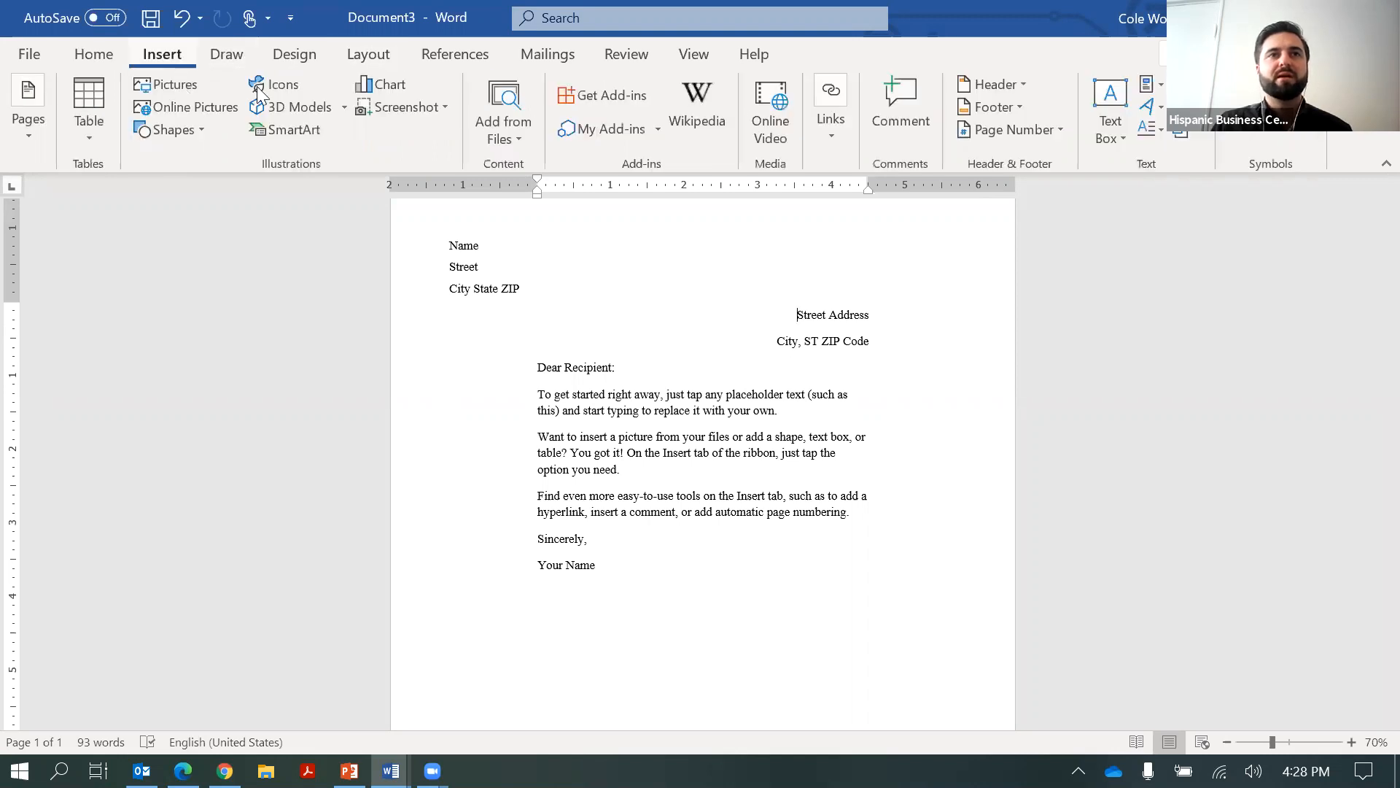
left_click(181, 85)
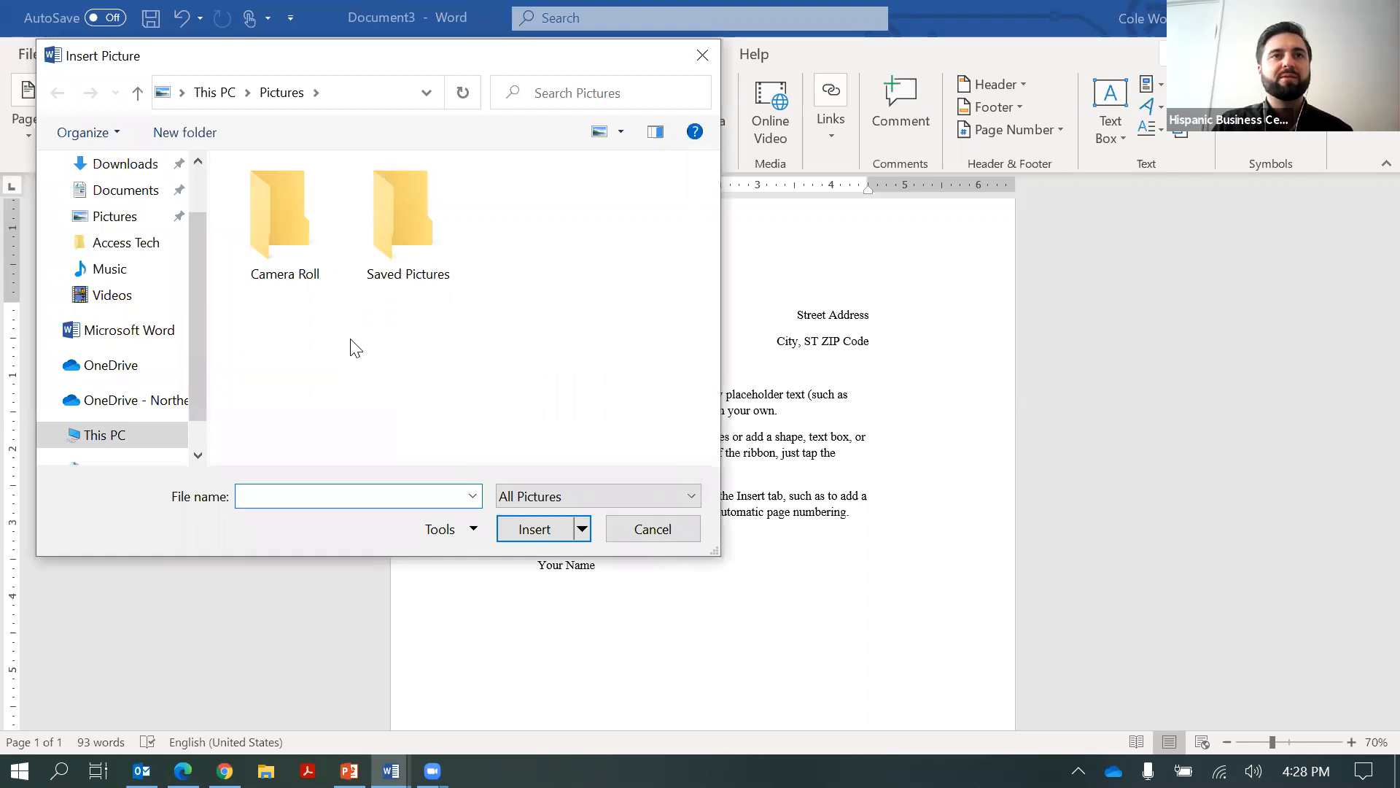
scroll(125, 321, "up", 2)
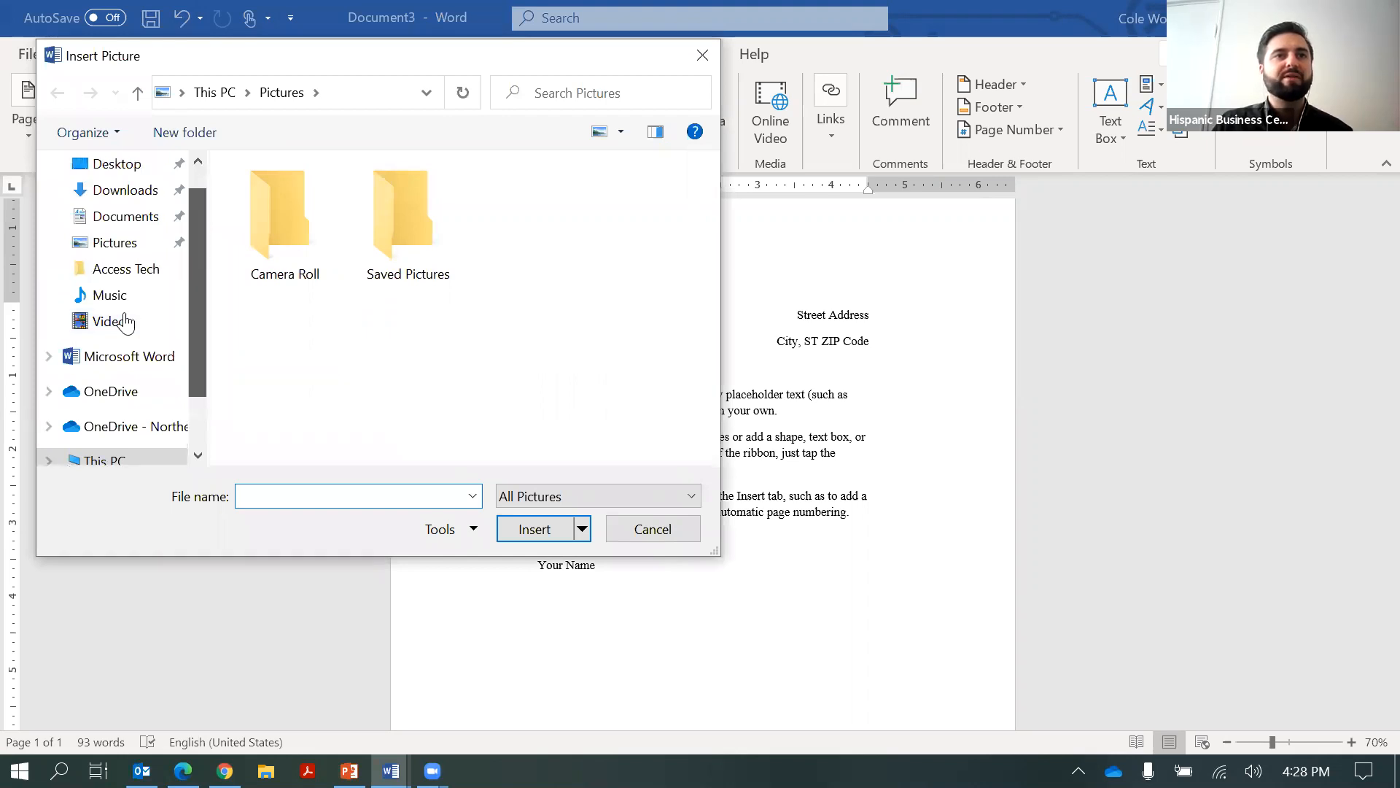
left_click(126, 314)
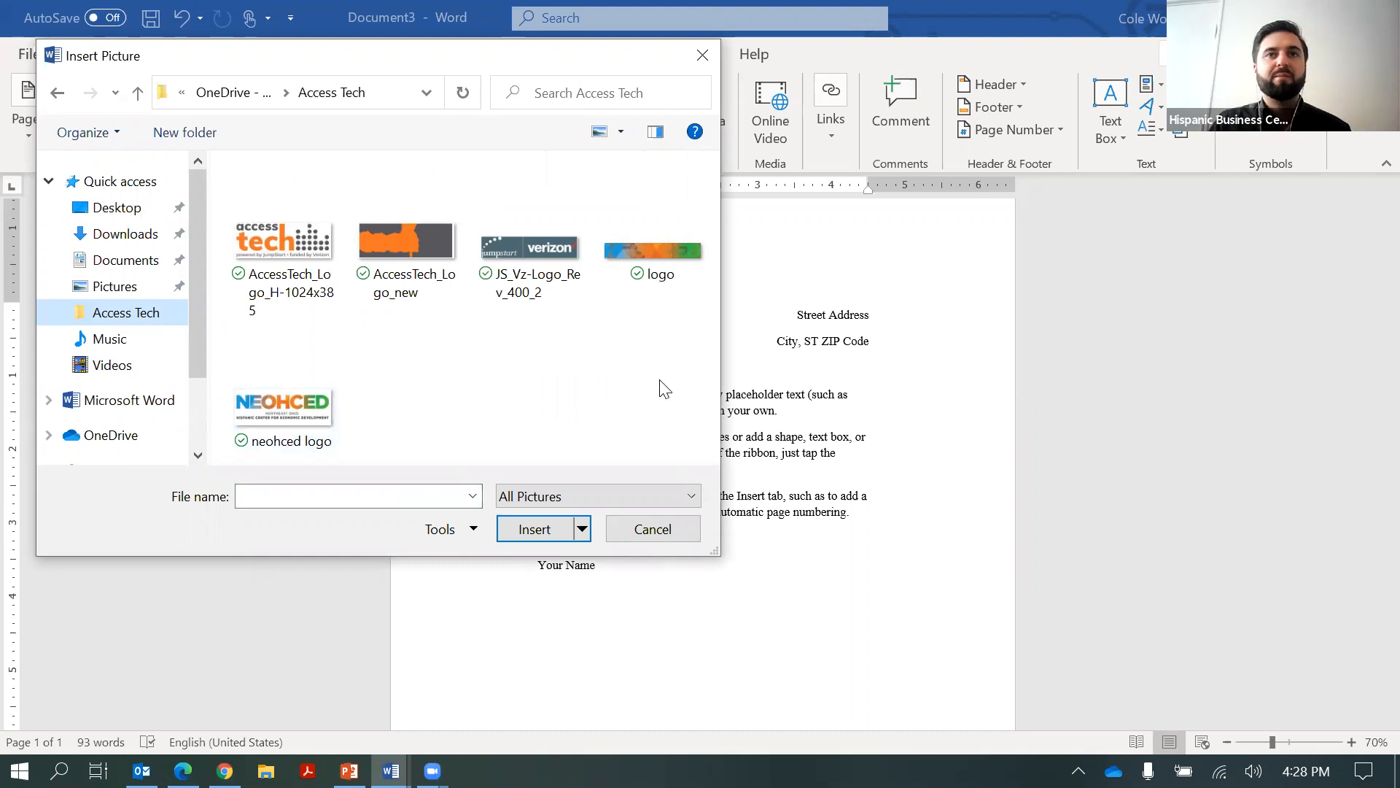
left_click(291, 245)
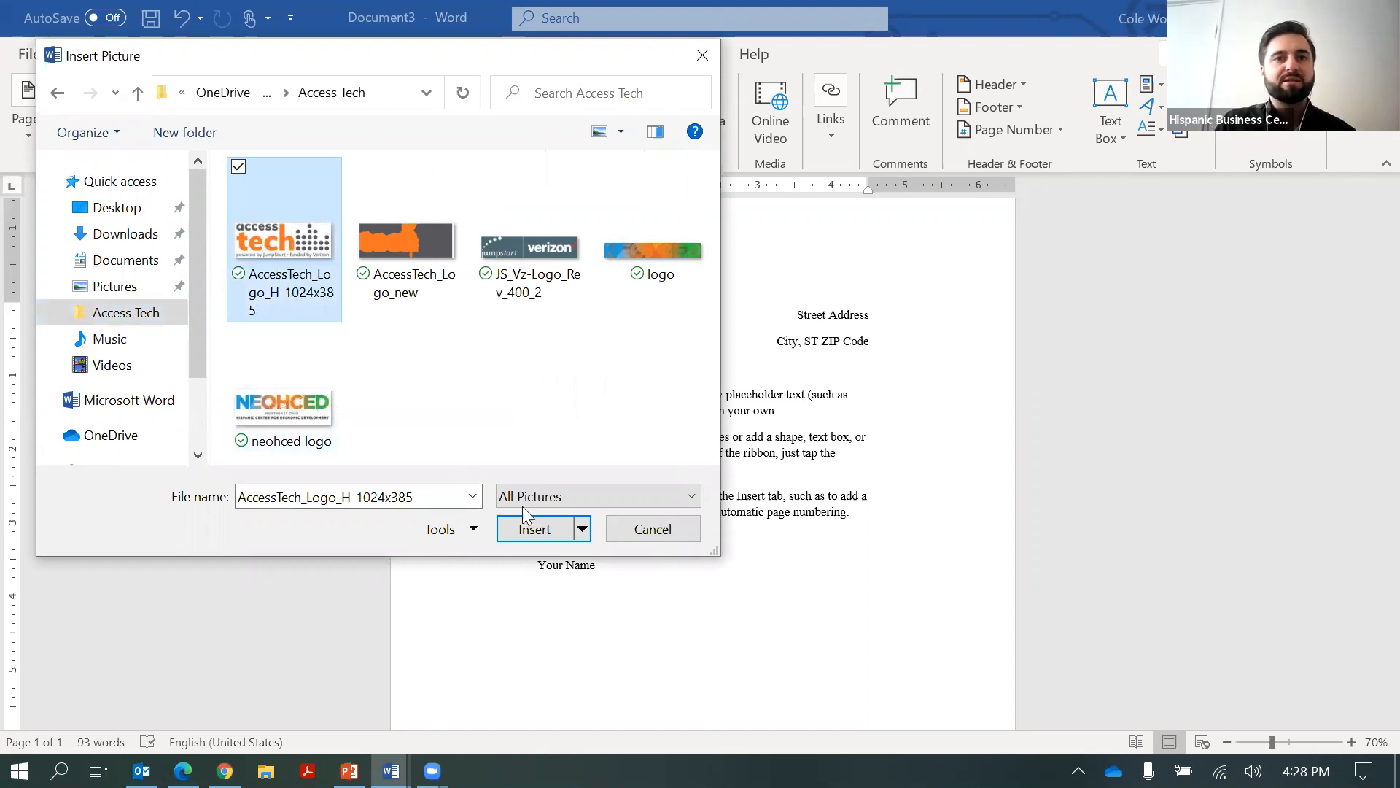
left_click(569, 496)
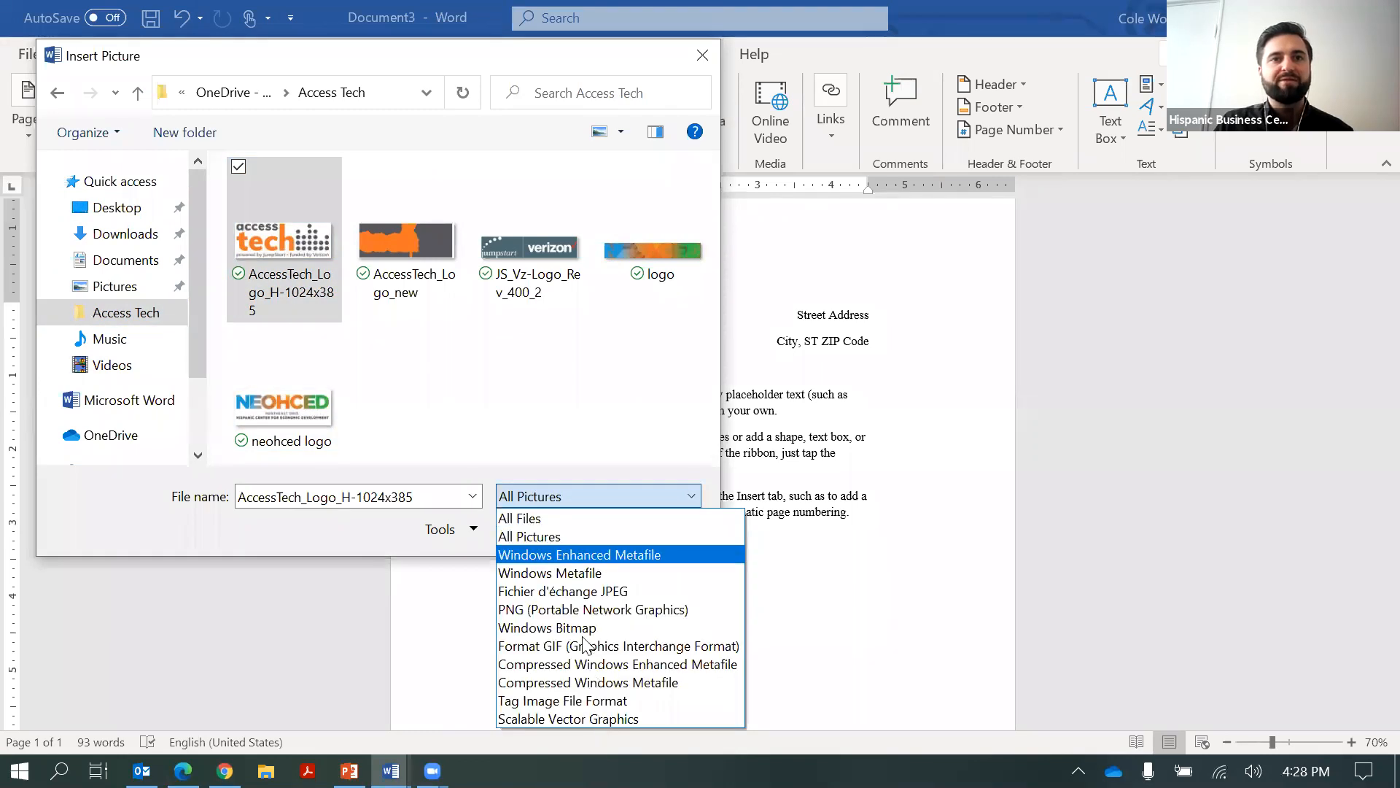
left_click(523, 537)
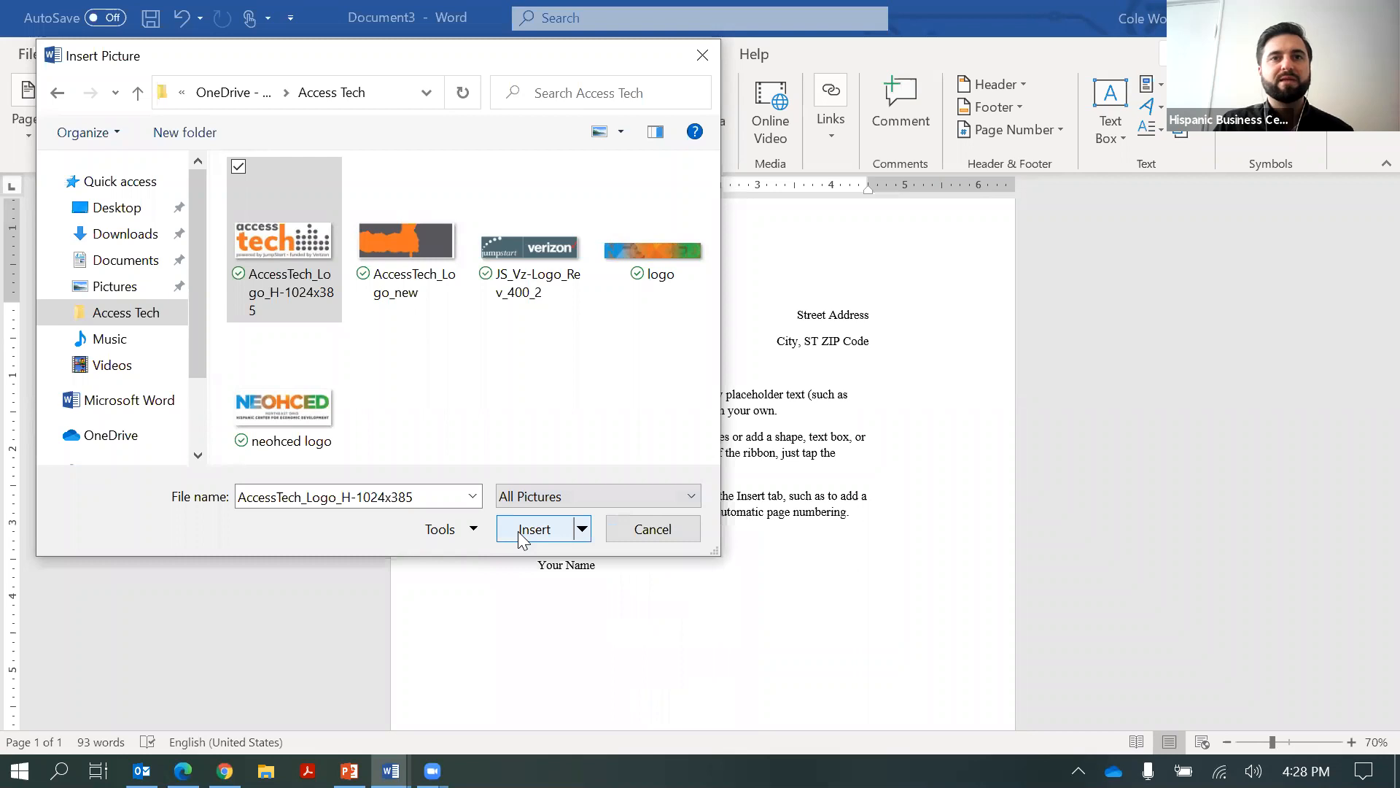
left_click(522, 536)
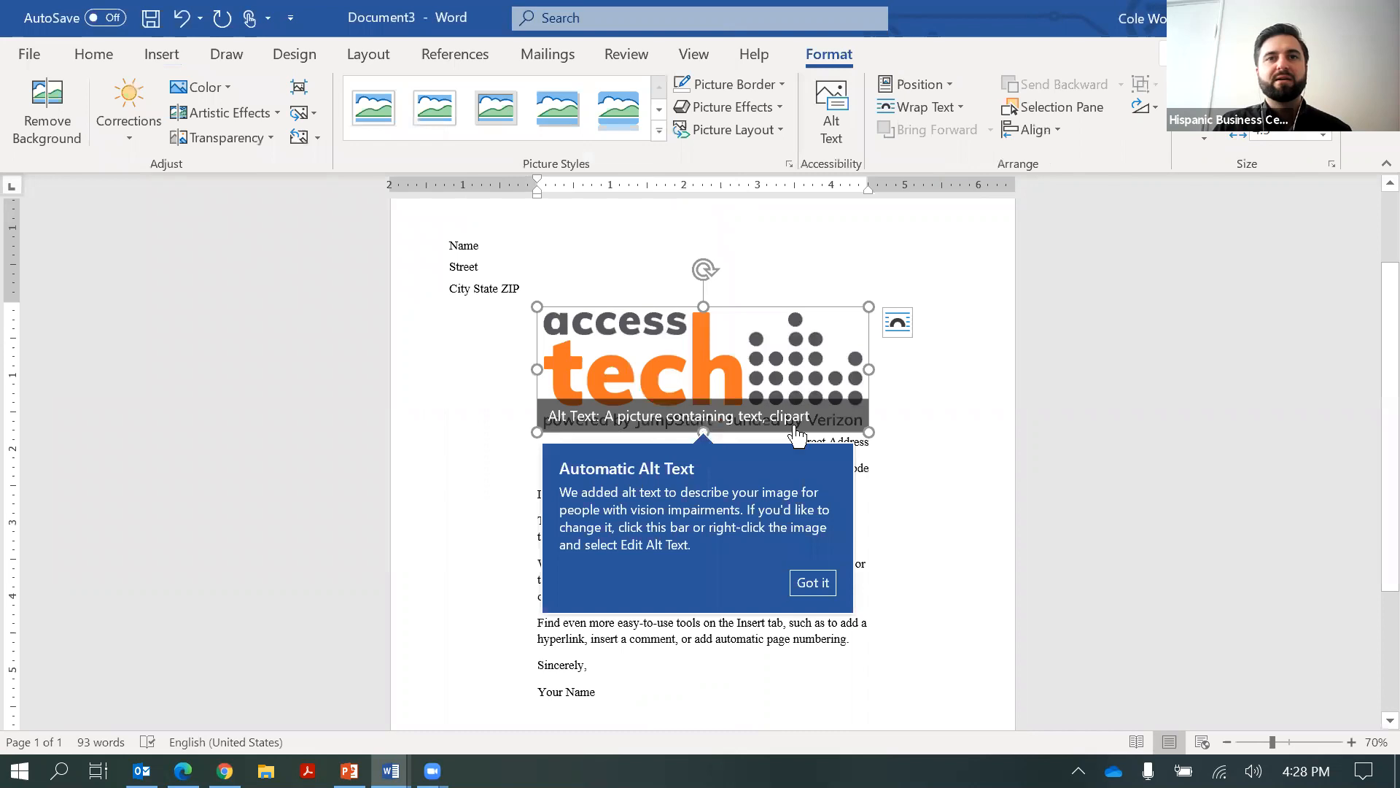
left_click(814, 583)
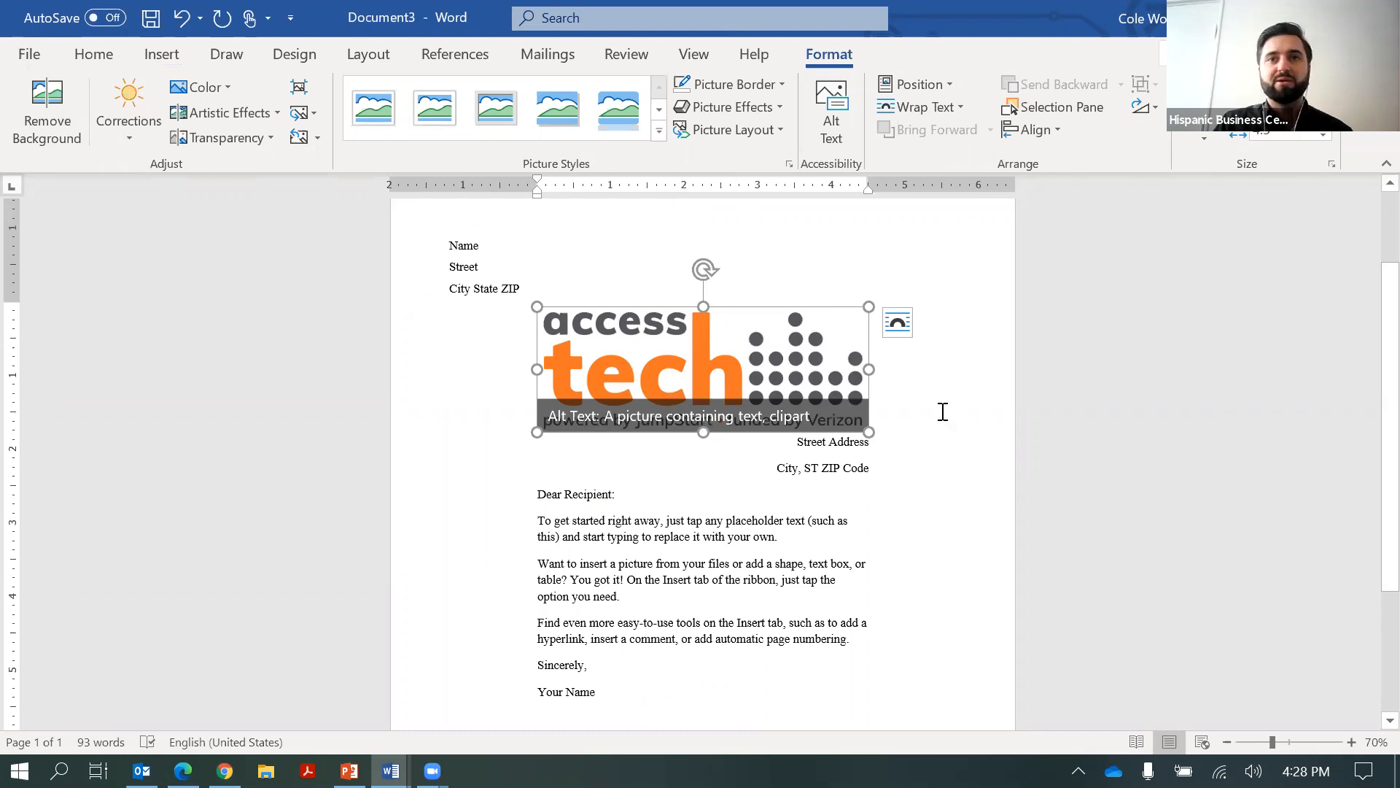
left_click(932, 390)
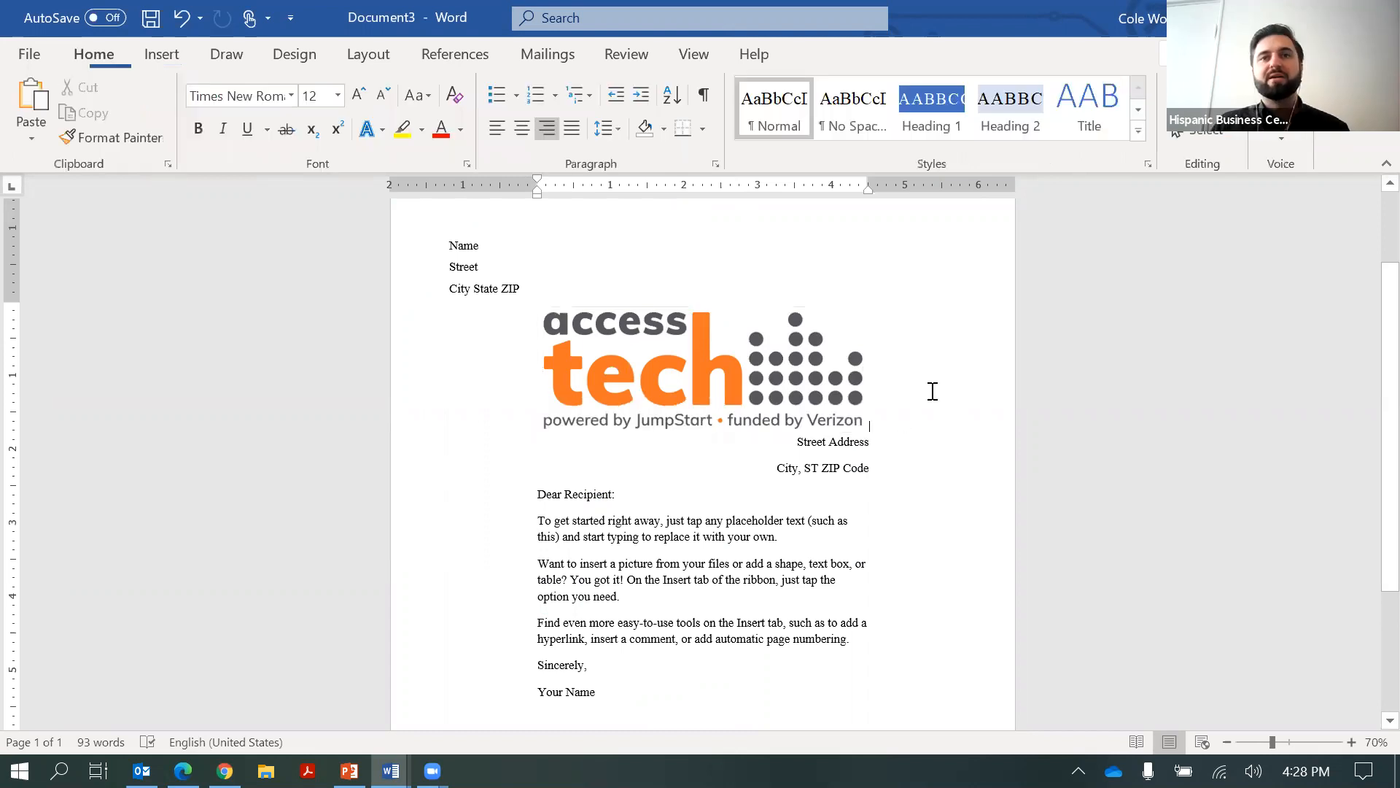
Shrink the logo proportionally to about 2.2 inches wide
left_click(725, 377)
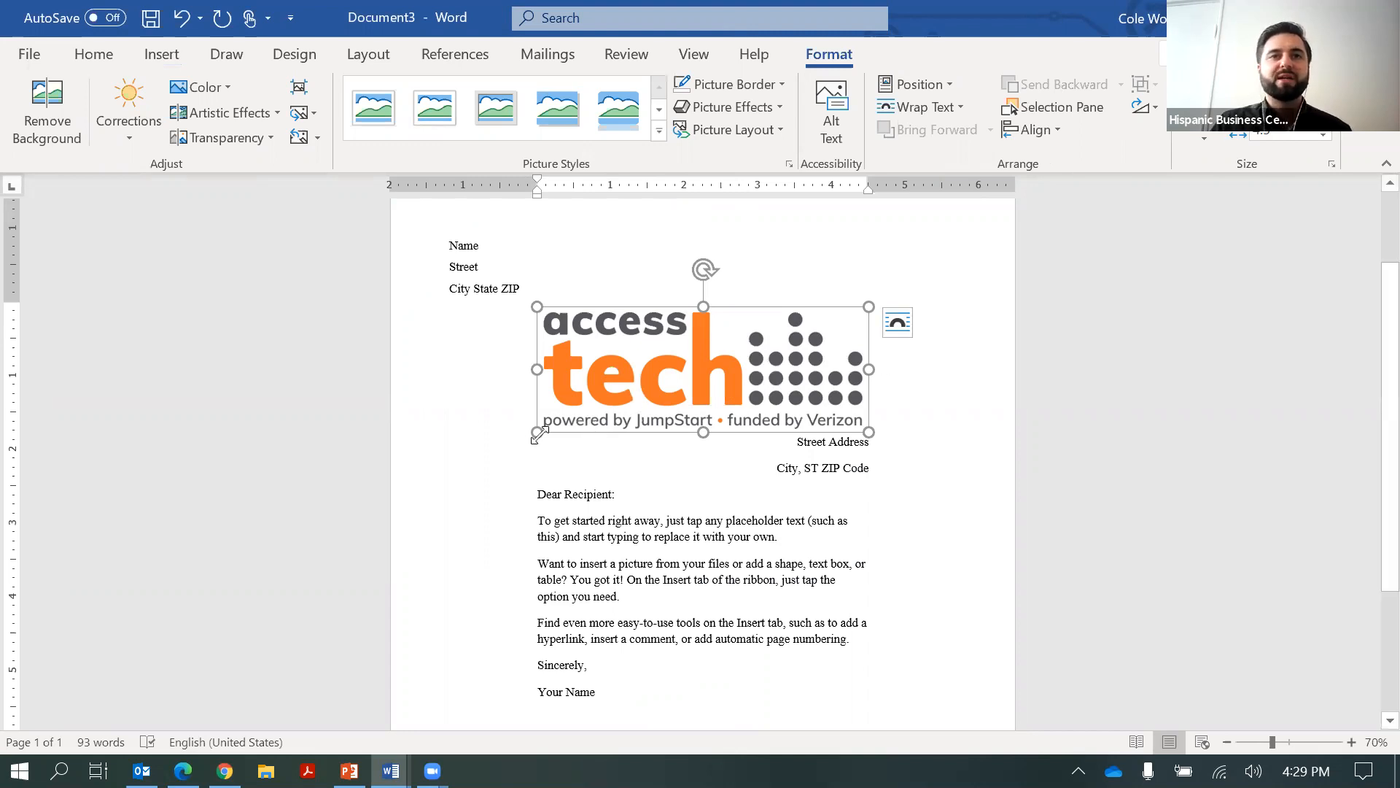
left_click_drag(536, 431, 615, 372)
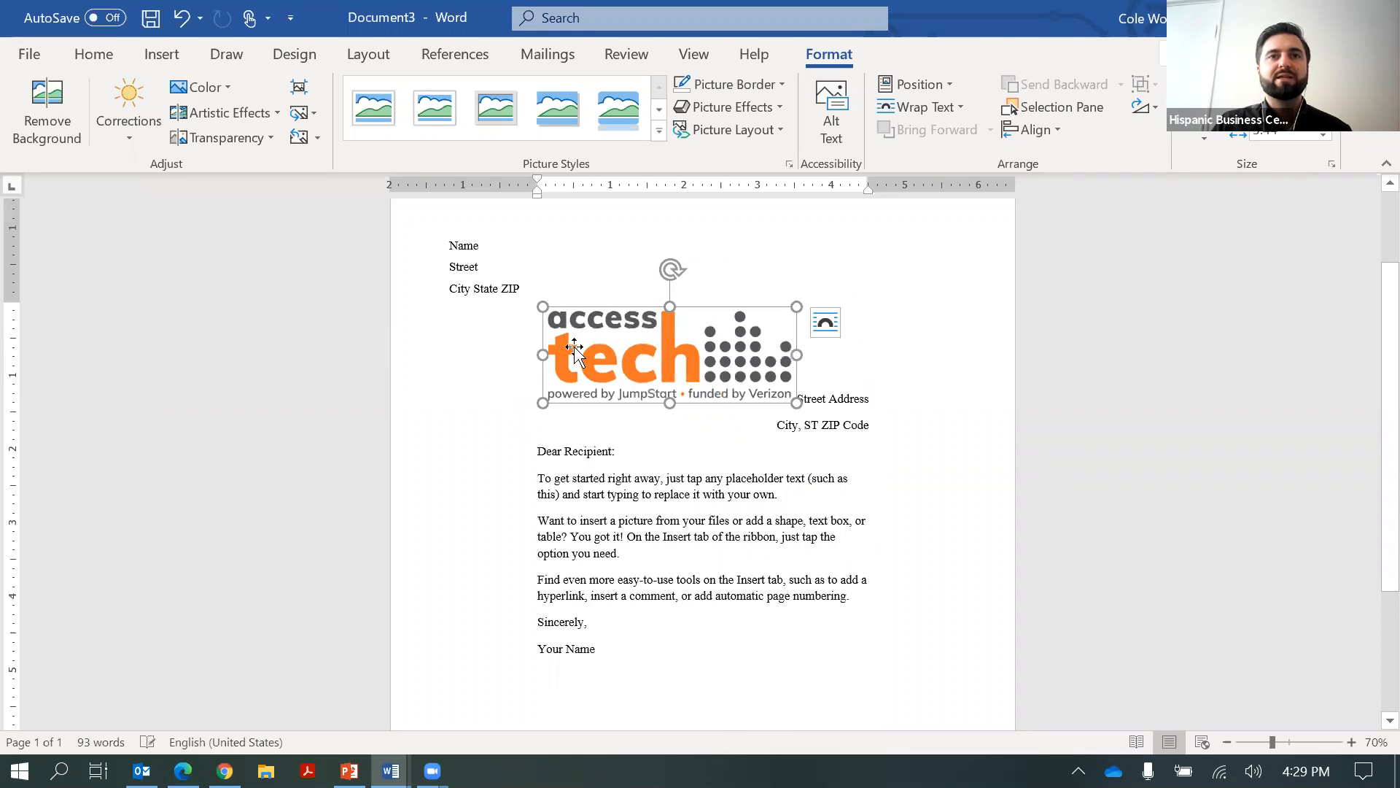
left_click_drag(535, 354, 621, 354)
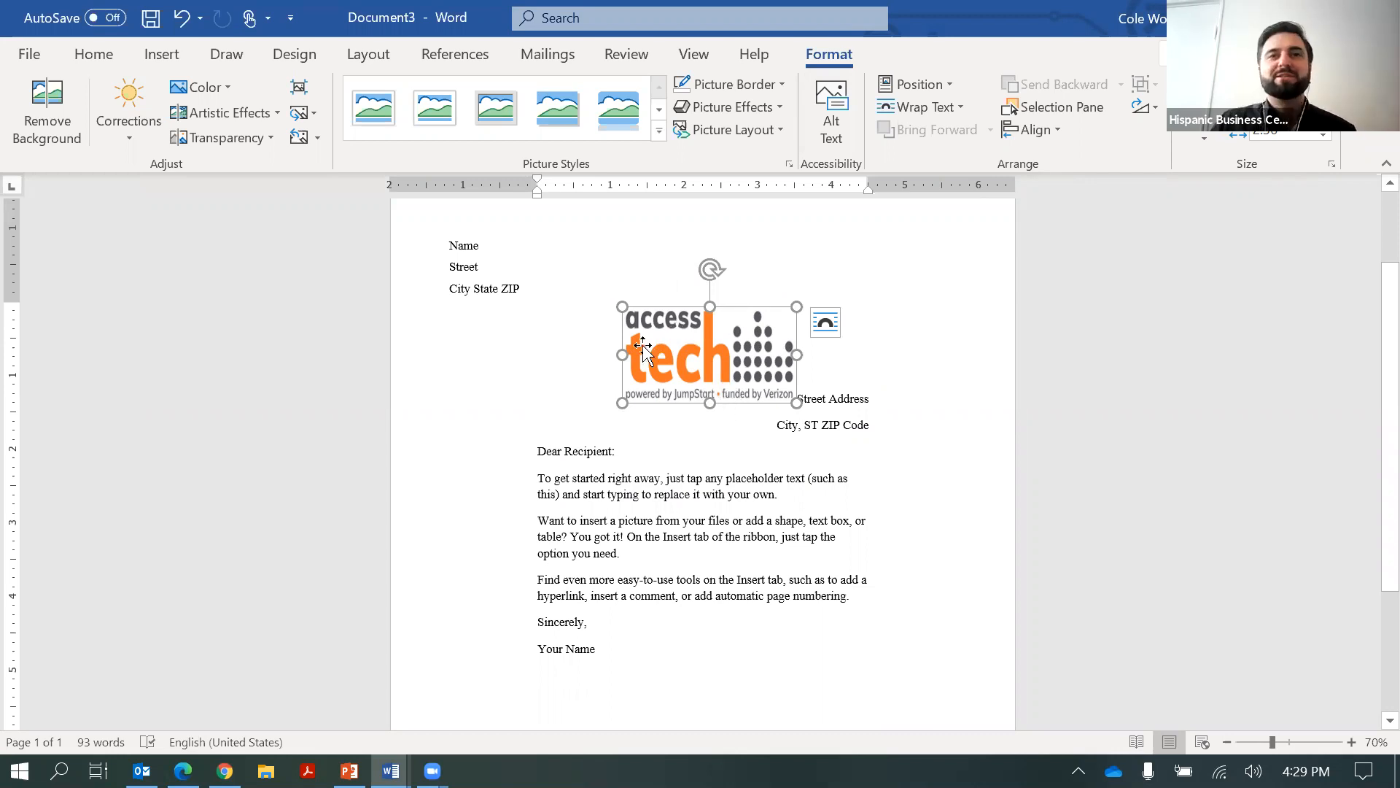
left_click(186, 13)
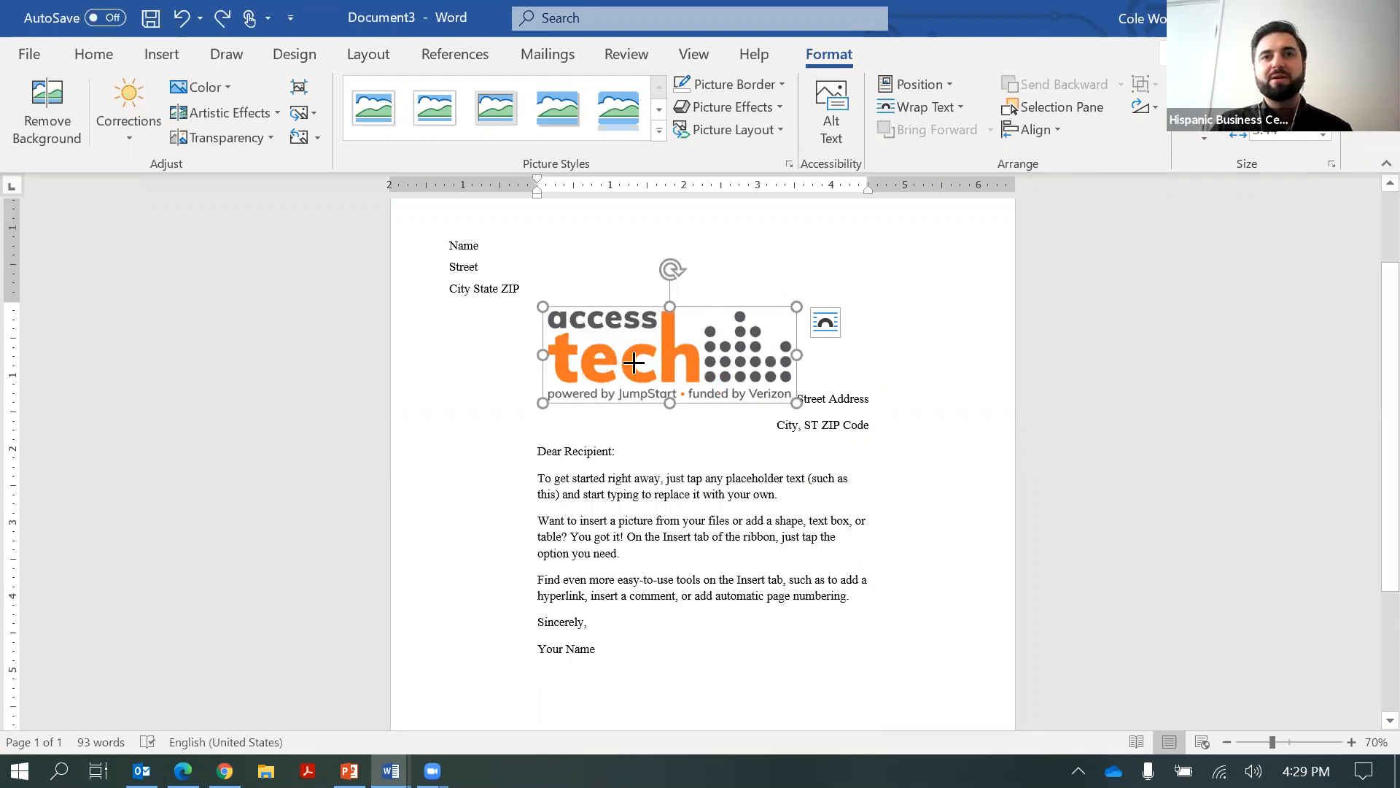
key("ctrl+y")
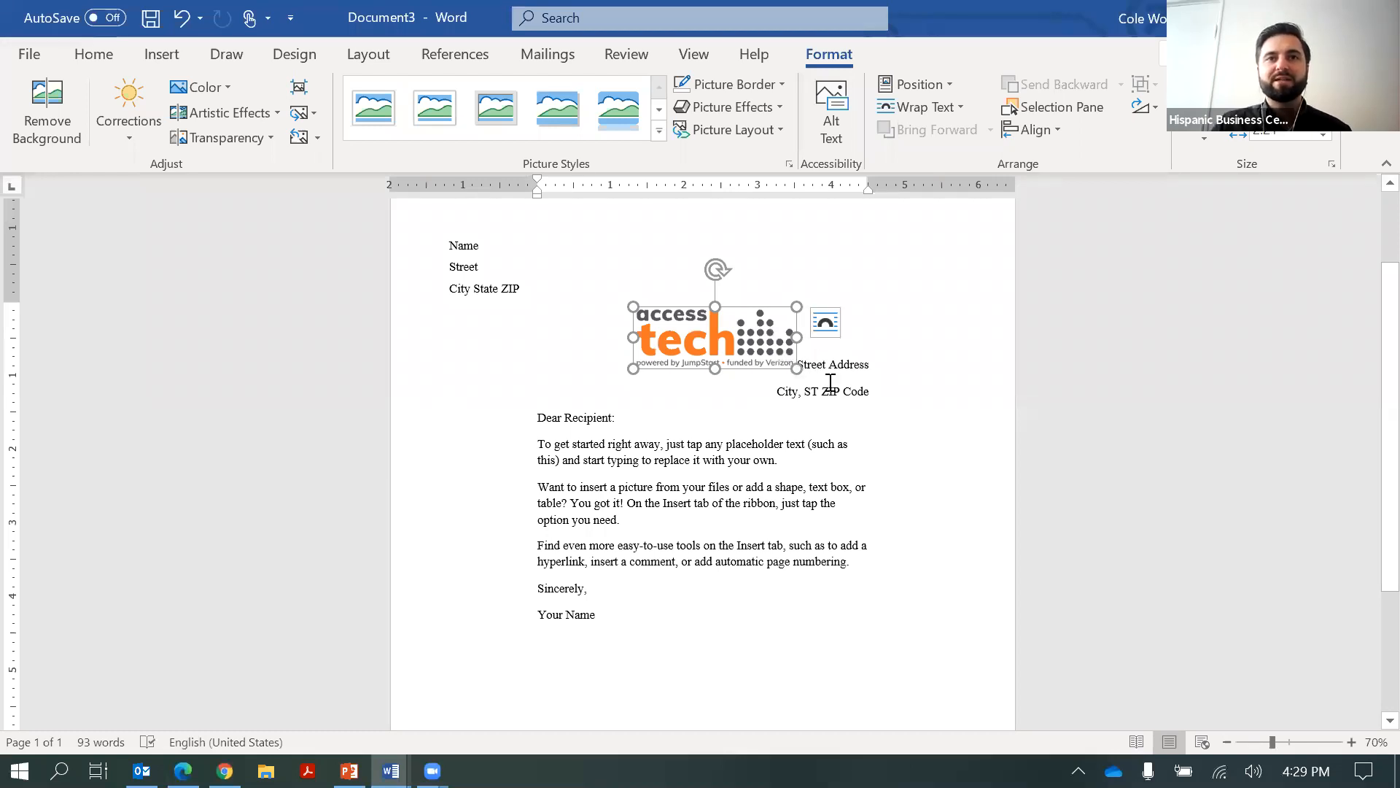
Set the logo's layout to In Front of Text with a fixed position on the page, and move it just above the right-aligned address
left_click(813, 367)
left_click(749, 342)
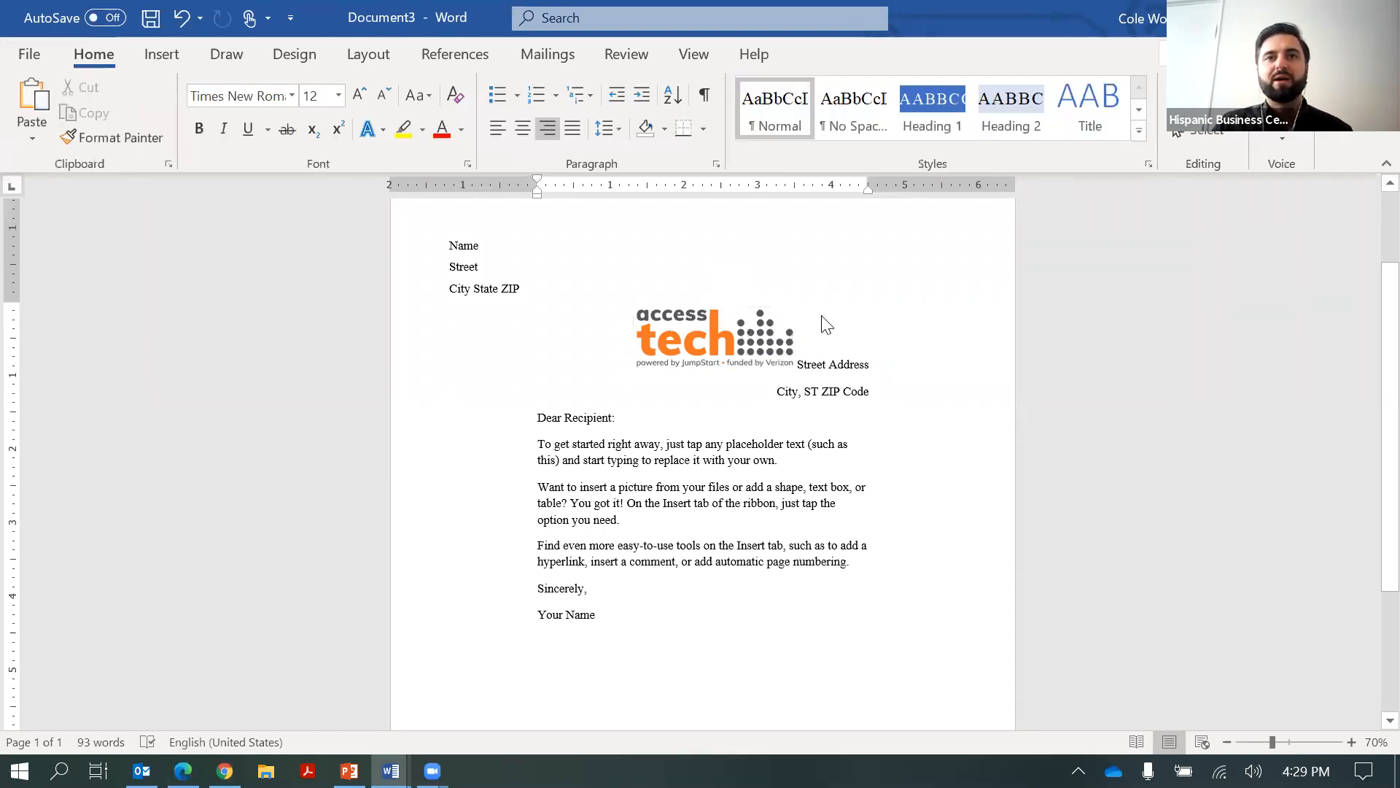
left_click(823, 320)
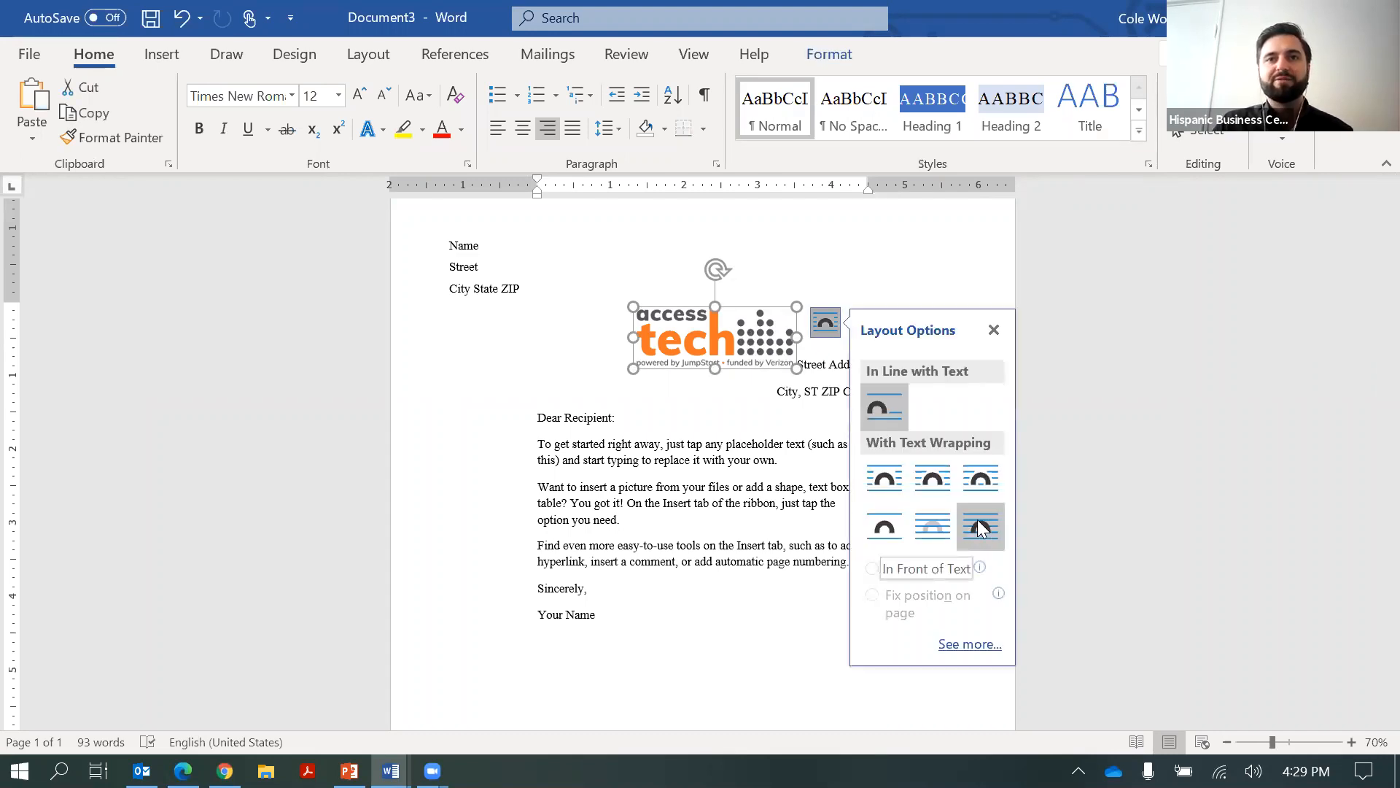
left_click(981, 526)
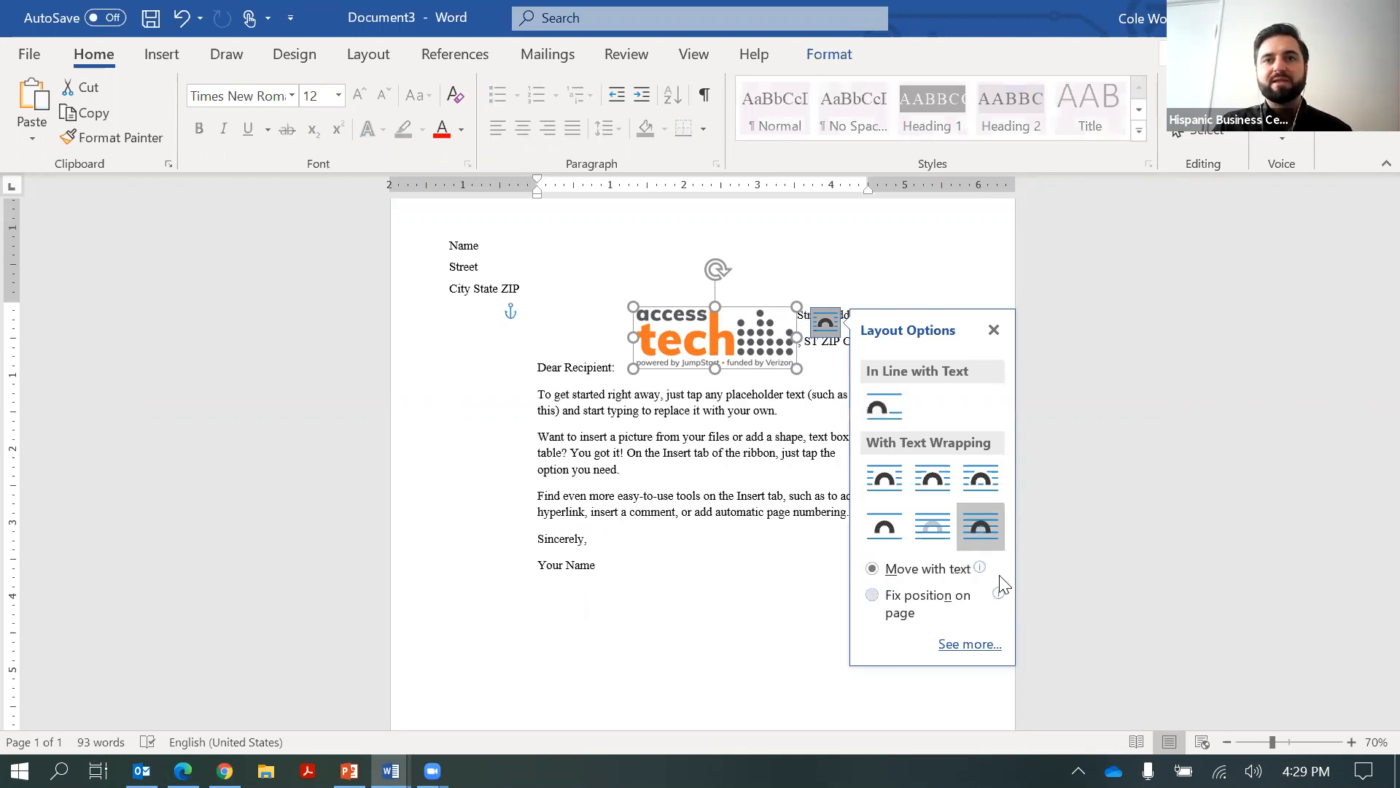
left_click(894, 598)
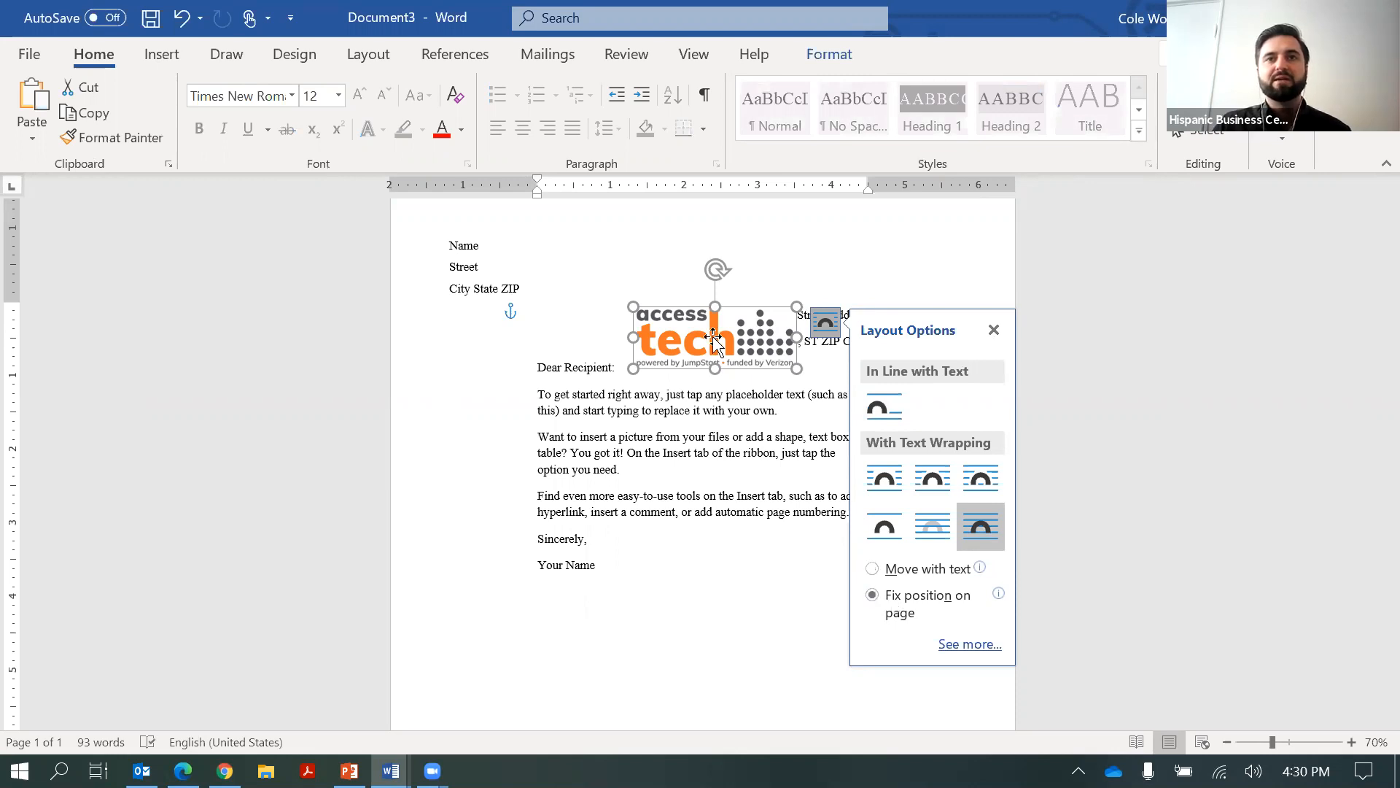
left_click_drag(715, 343, 864, 270)
Remove the space after the right-aligned street and city address lines under the logo
left_click(781, 313)
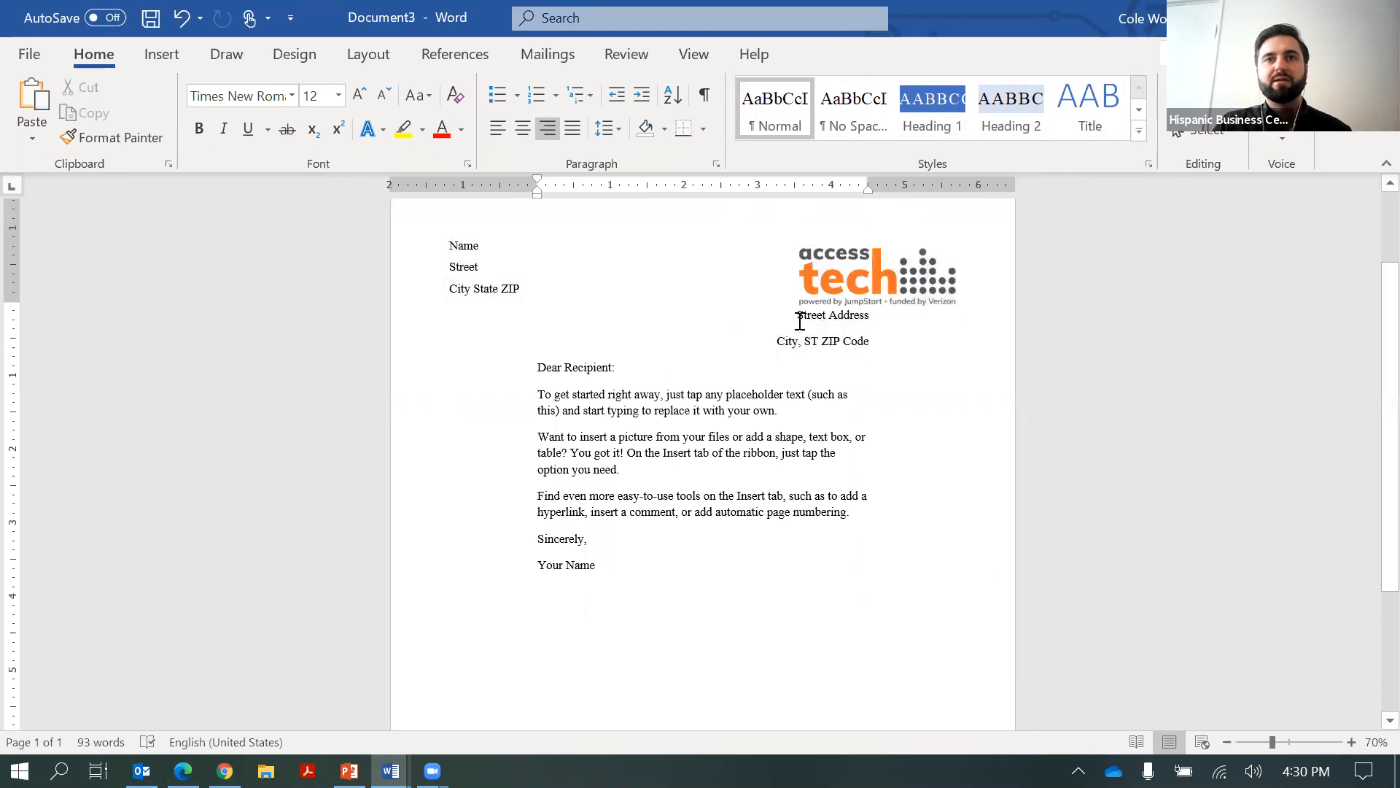
left_click(611, 128)
left_click(676, 347)
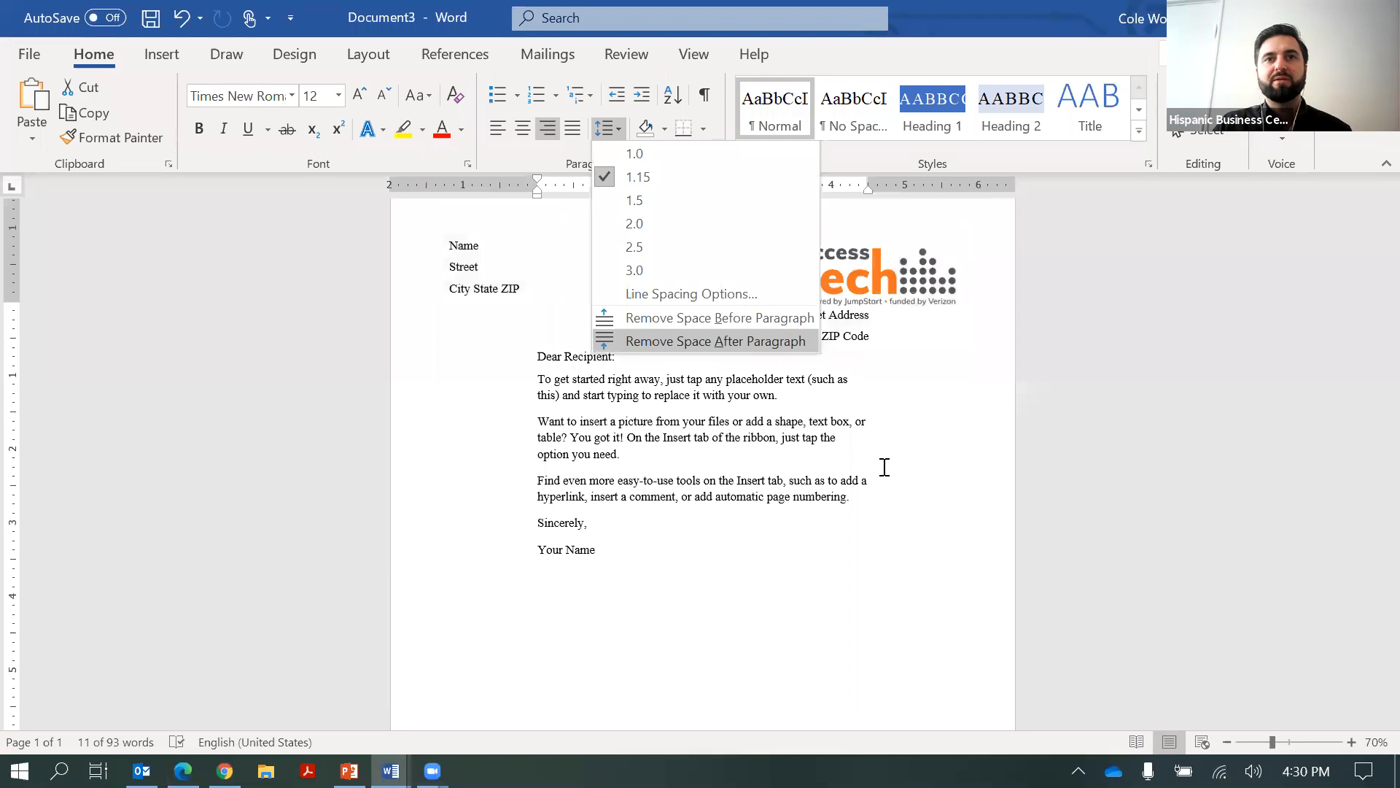
left_click(597, 432)
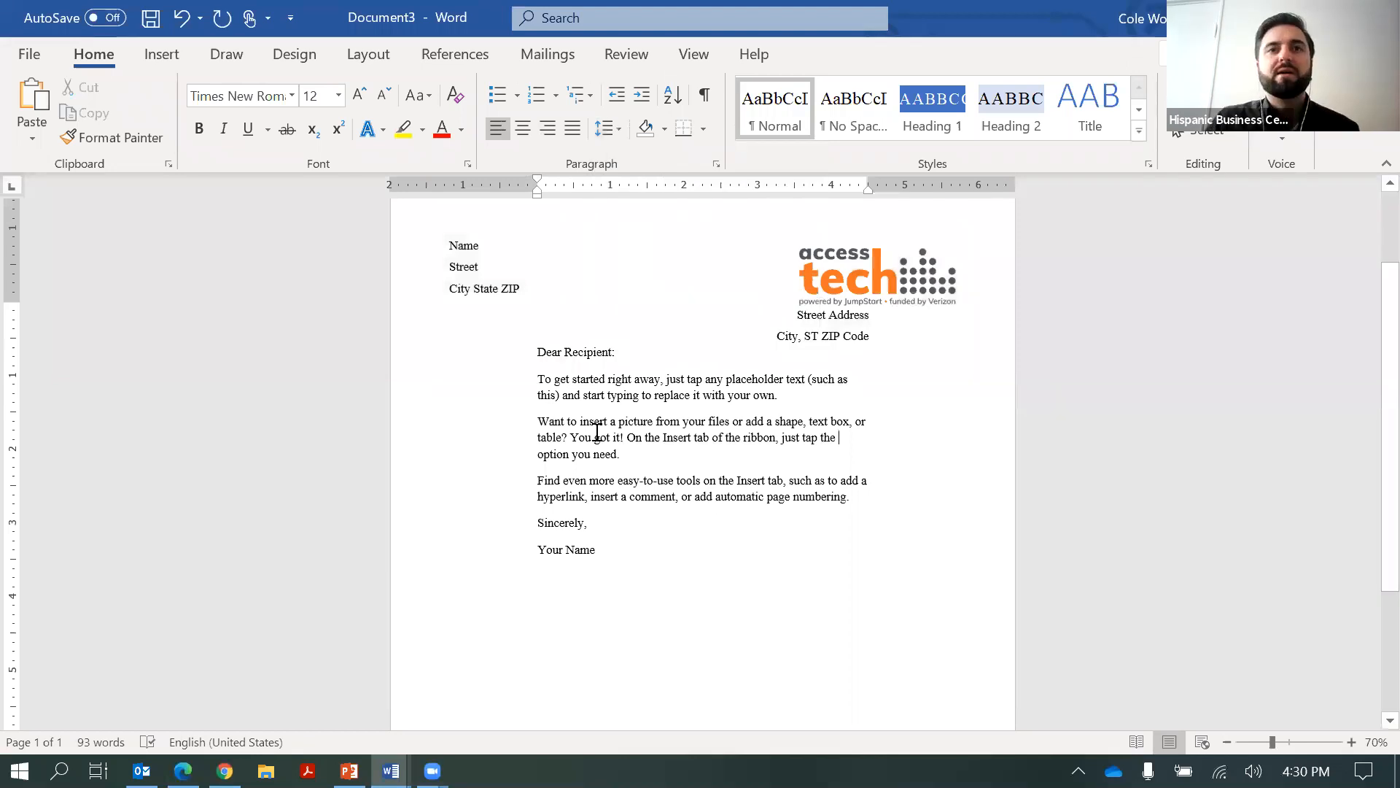
Remove the space before the "Dear Recipient:" paragraph
left_click(788, 336)
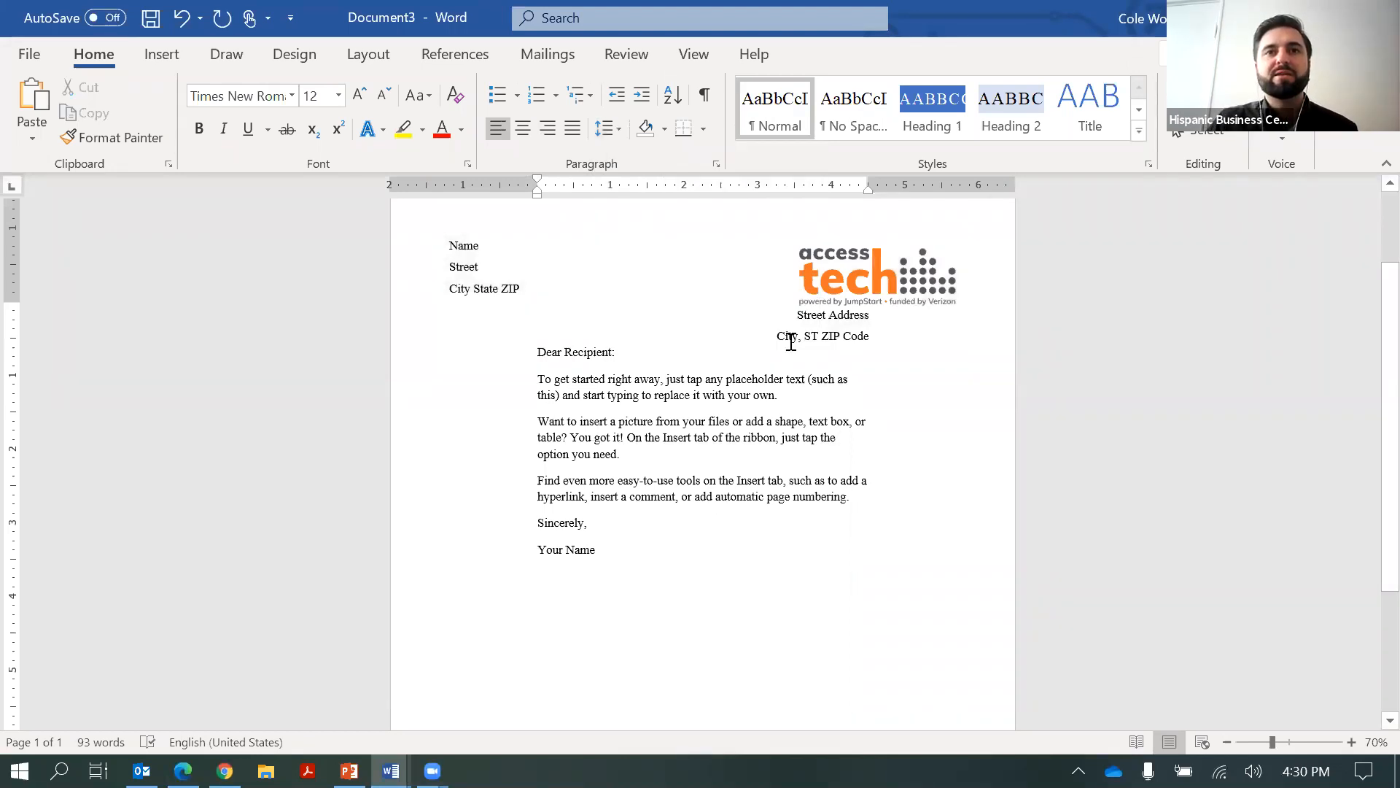
left_click(538, 353)
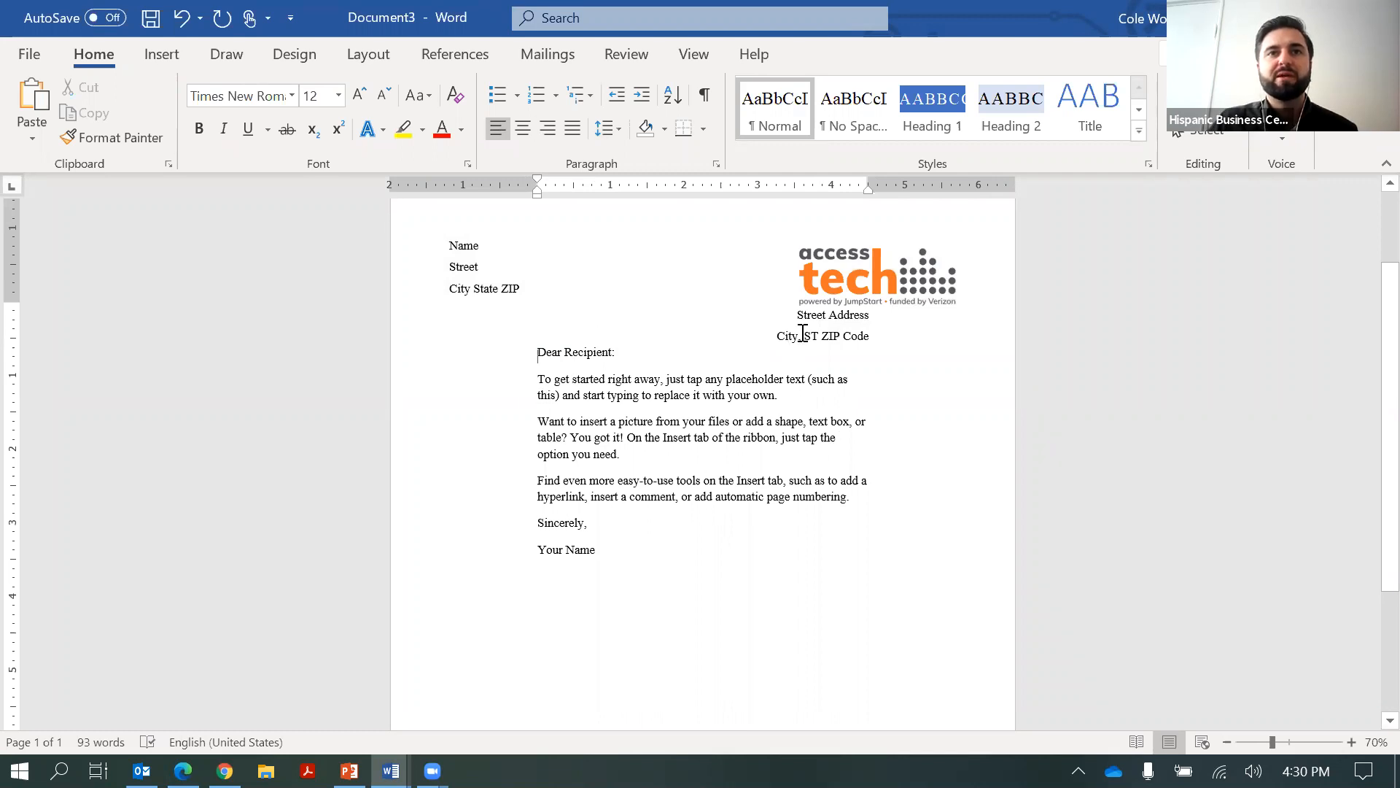
left_click(842, 339)
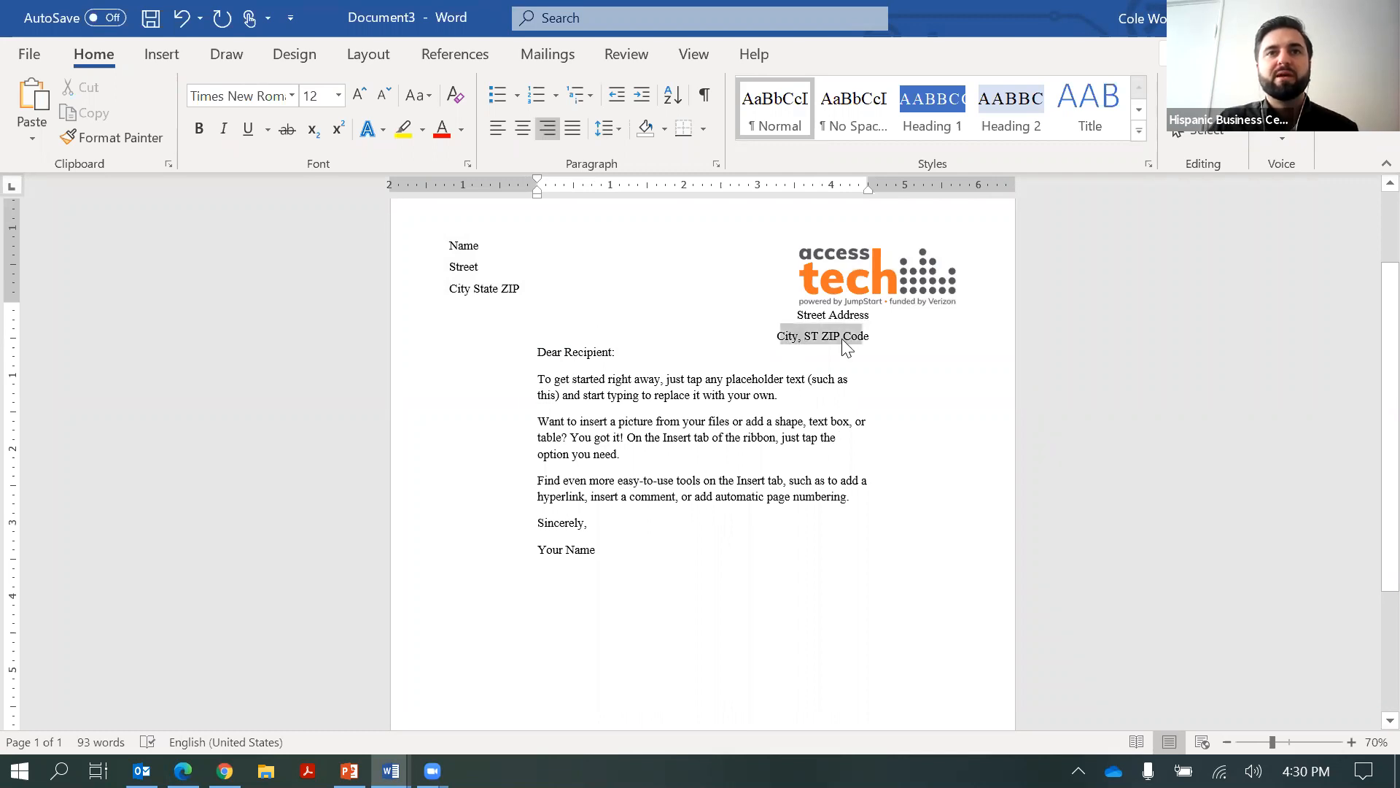
left_click(647, 360)
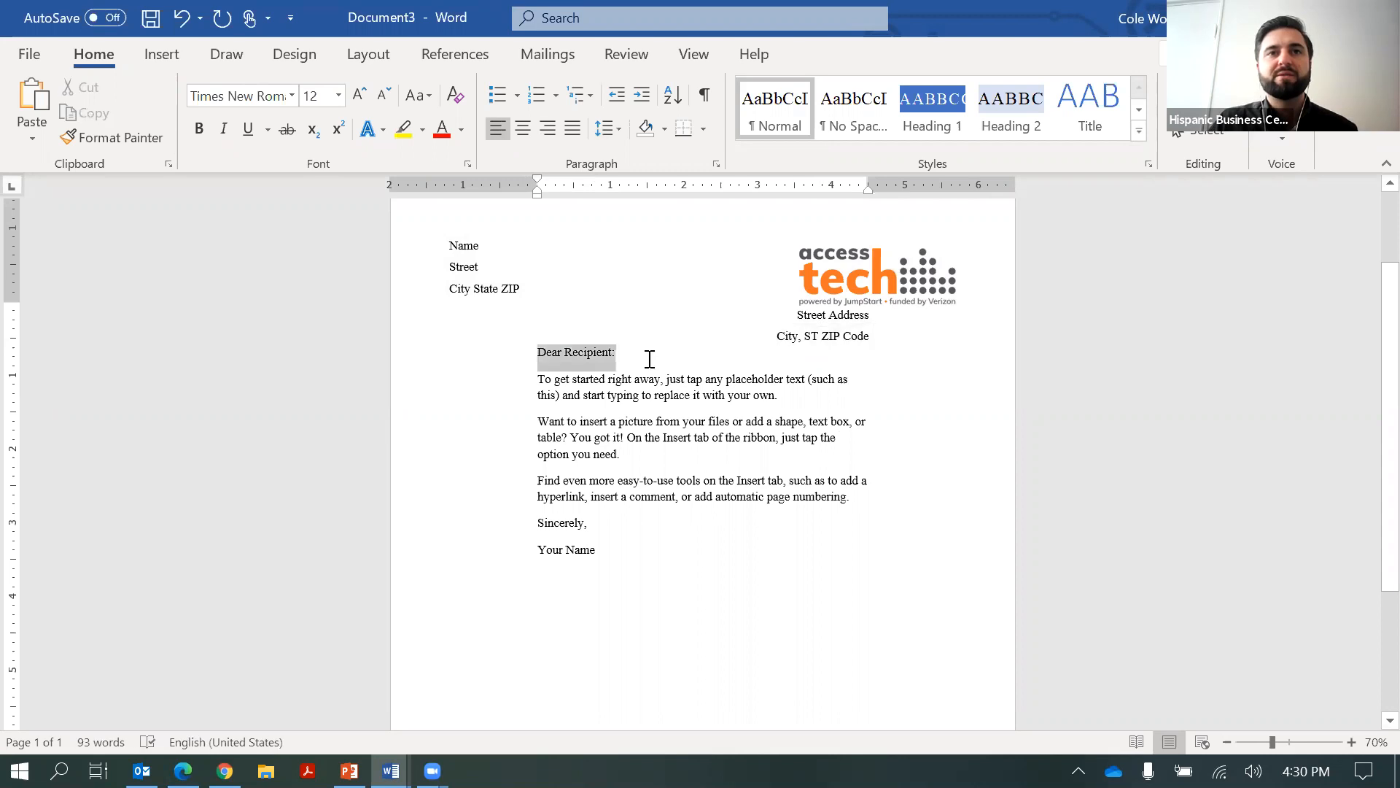
left_click(607, 129)
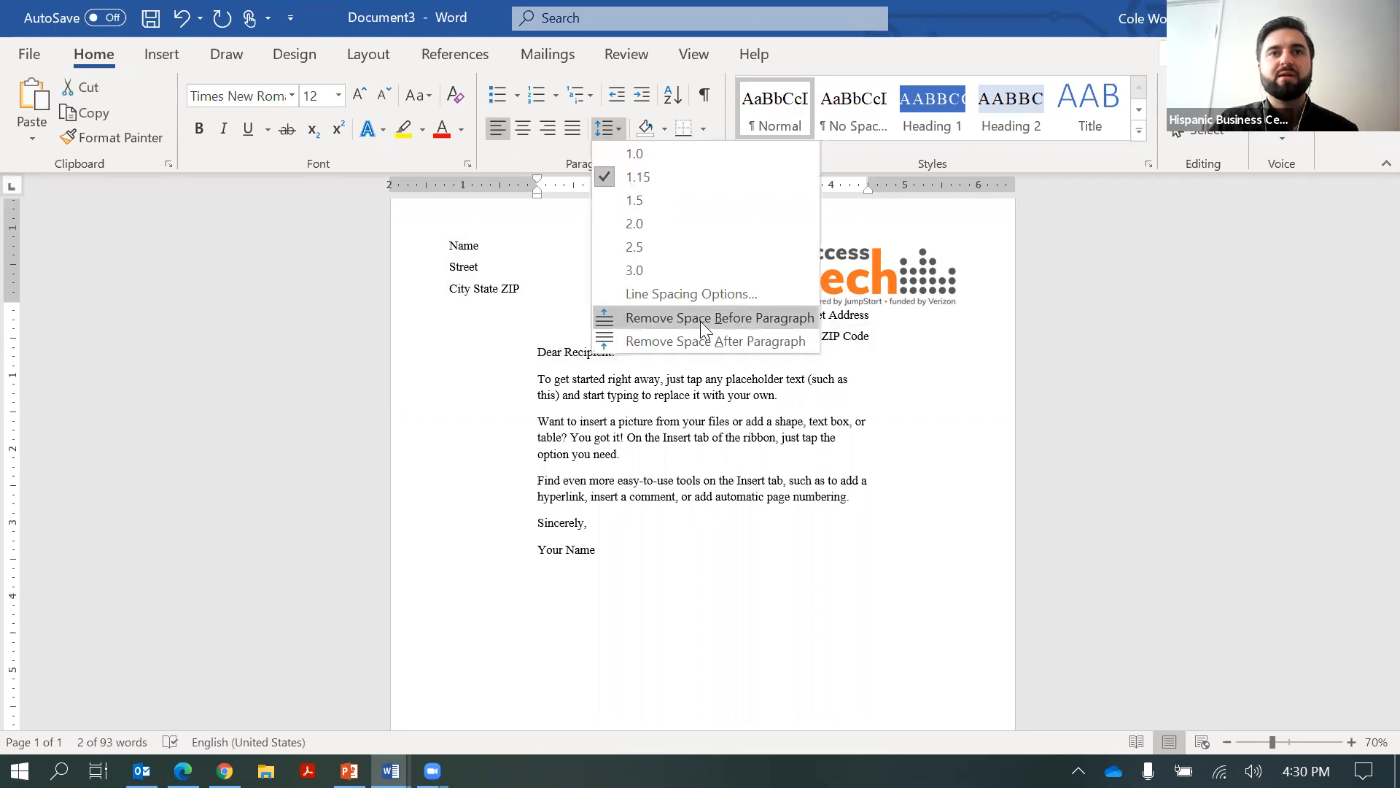
left_click(615, 359)
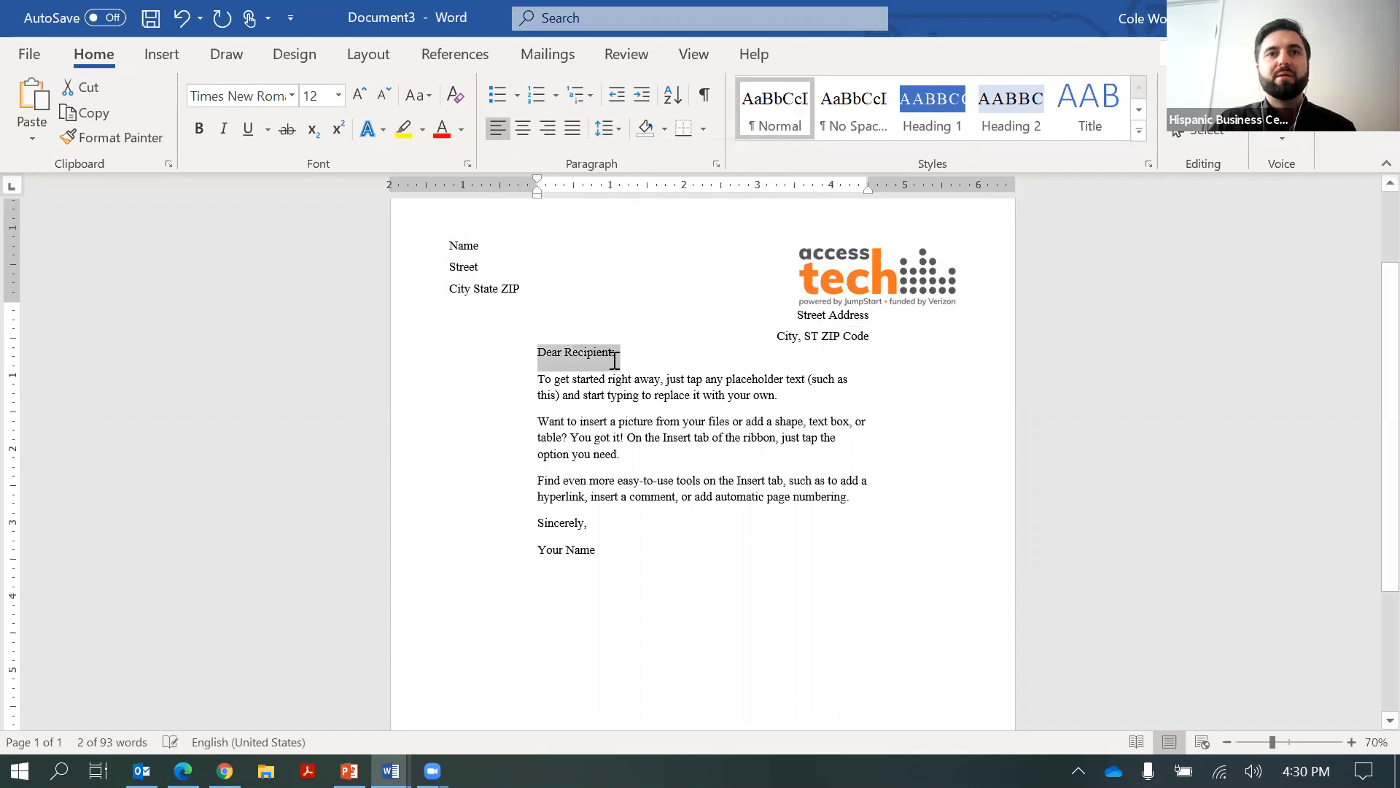
left_click(568, 340)
left_click(559, 354)
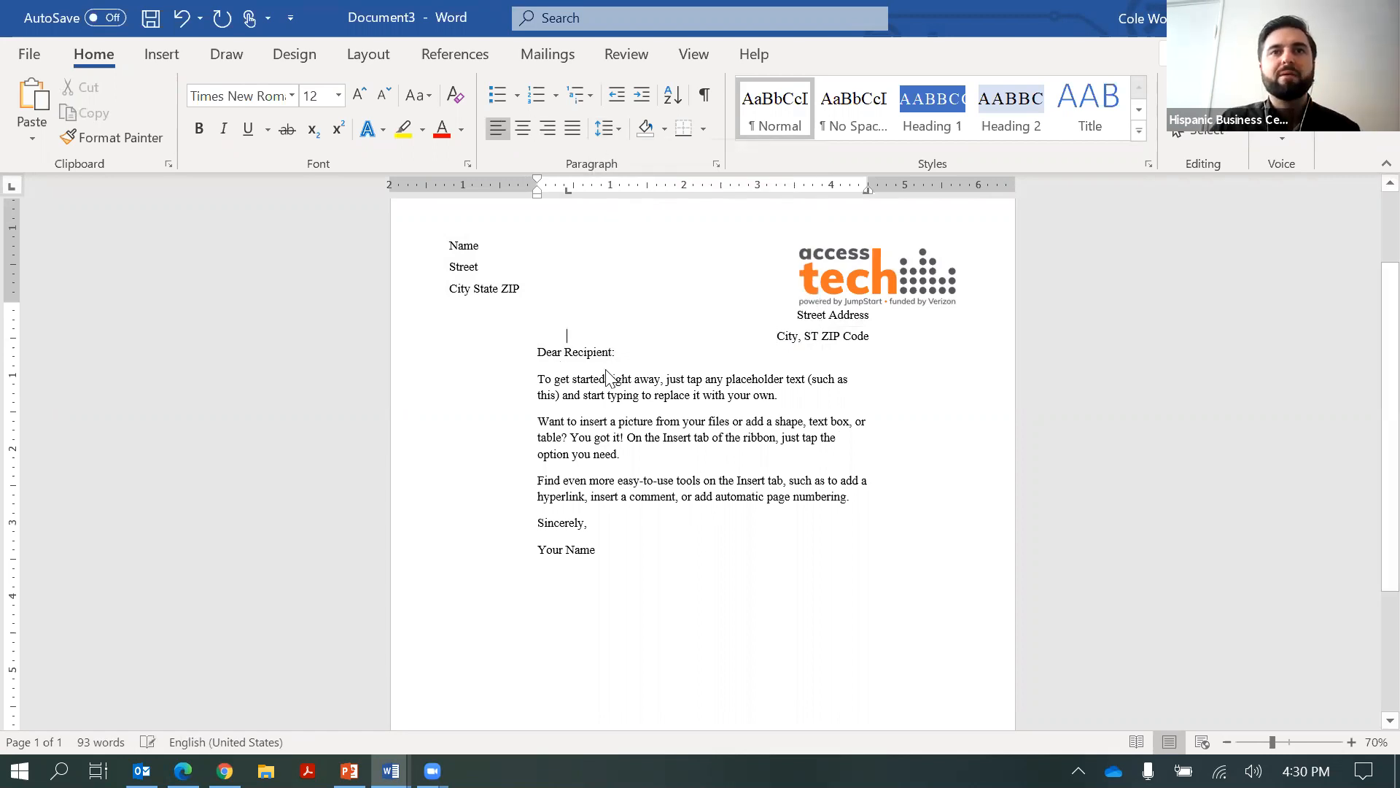
key("ctrl+z")
left_click(794, 384)
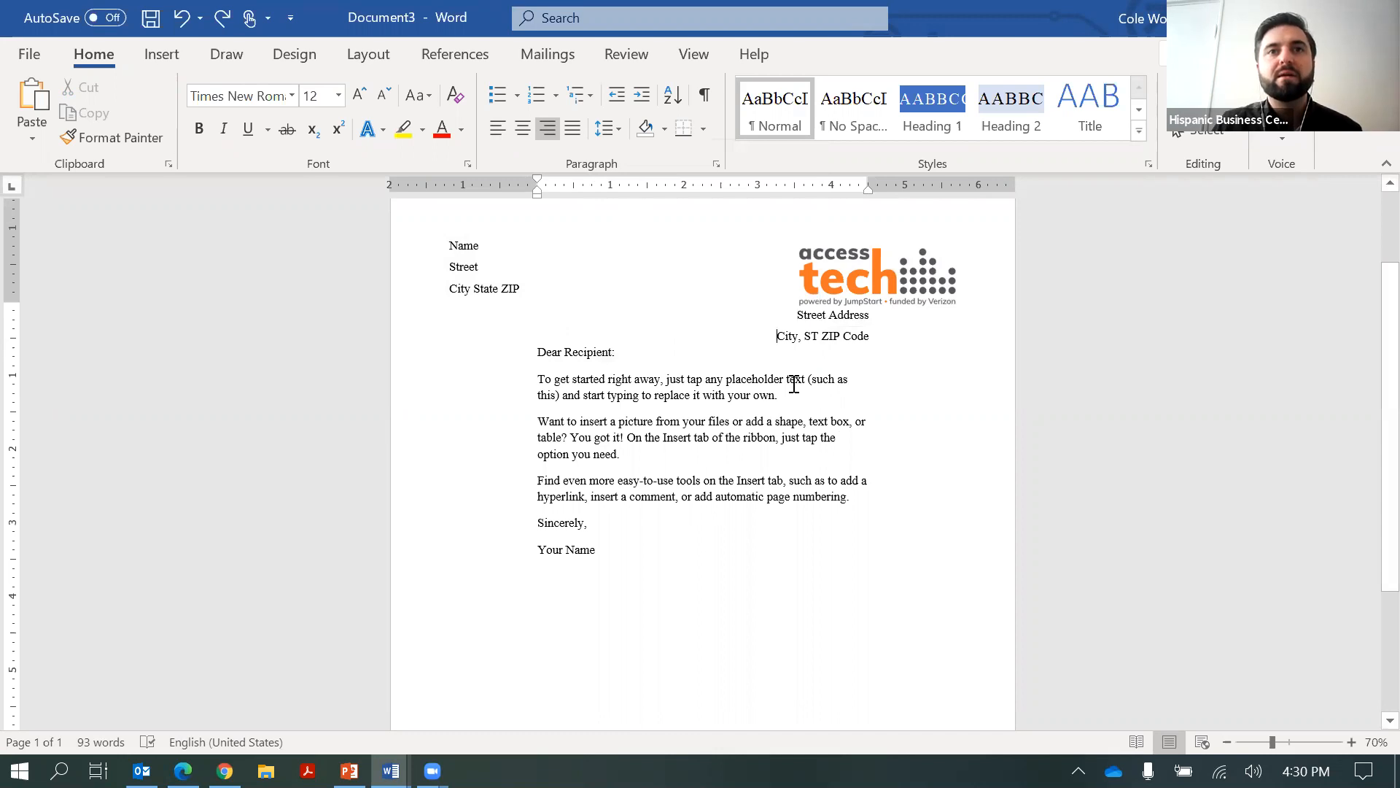
left_click(793, 384)
left_click(699, 428)
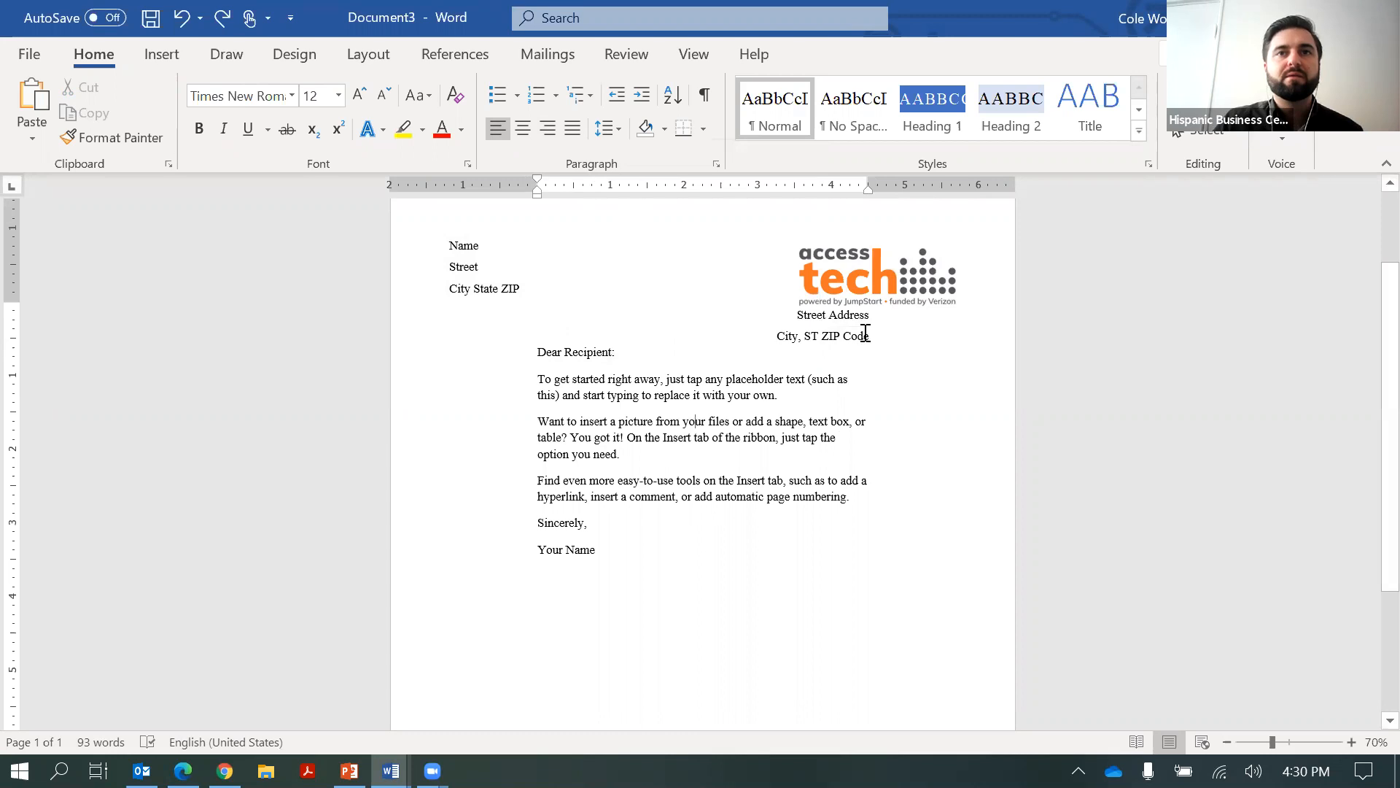
Add space before the "Dear Recipient:" paragraph
left_click_drag(891, 344, 530, 379)
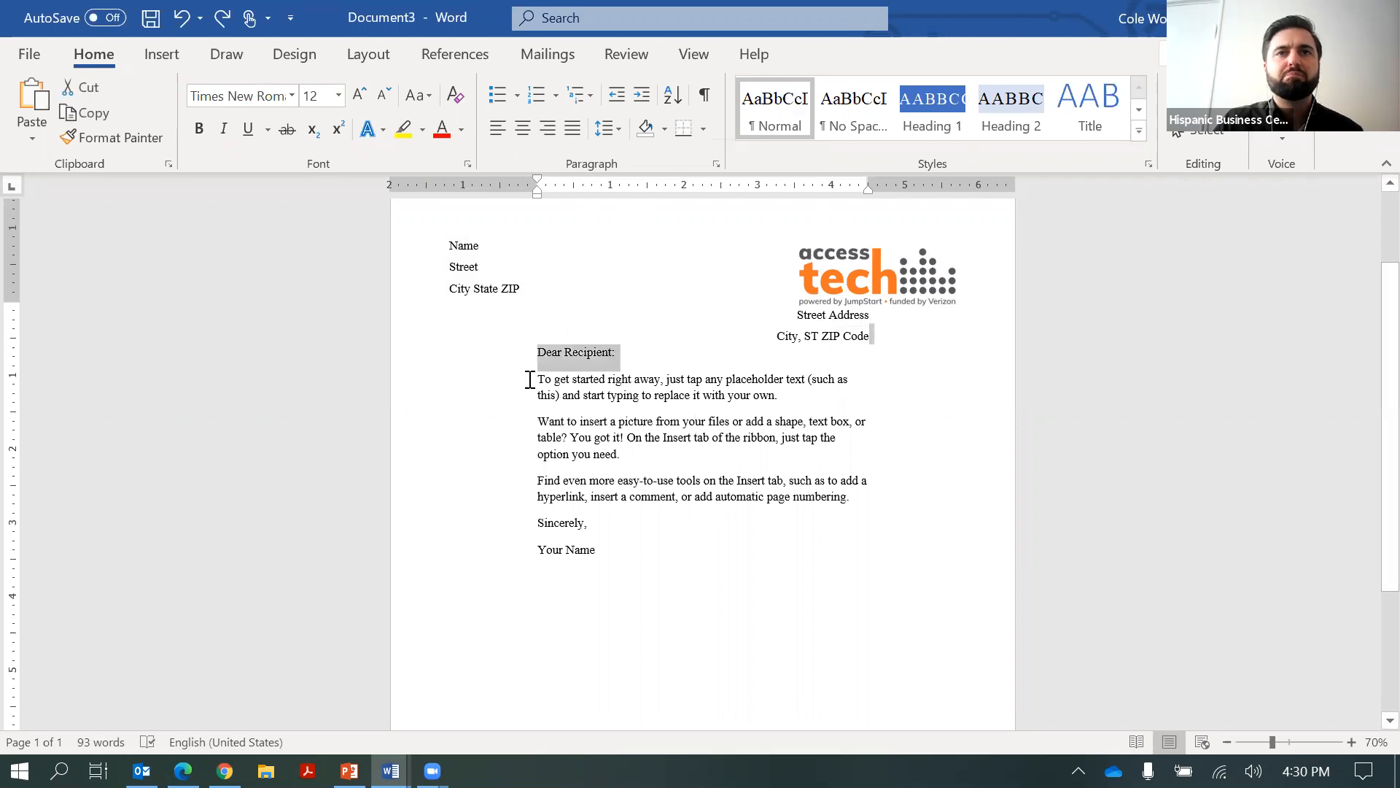
triple_click(564, 349)
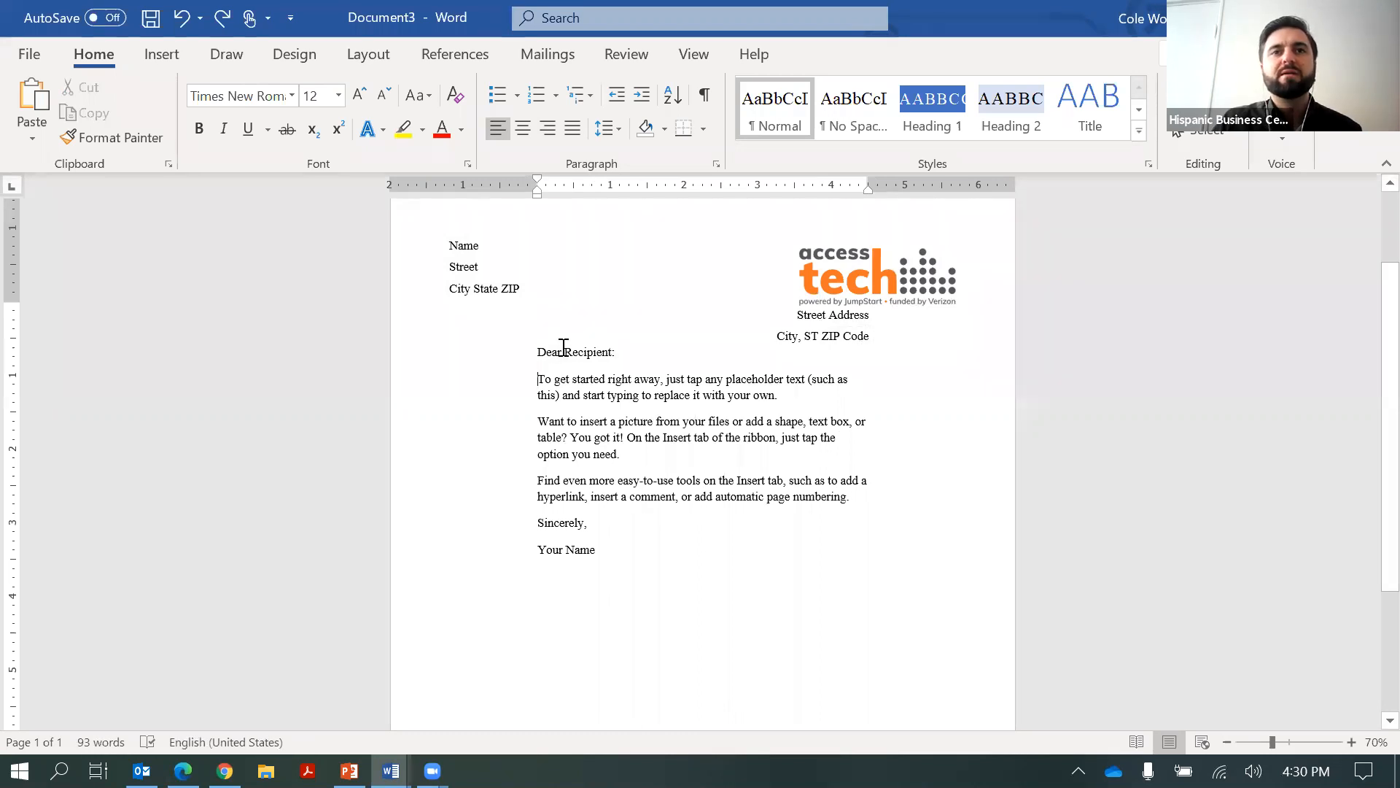
left_click(619, 129)
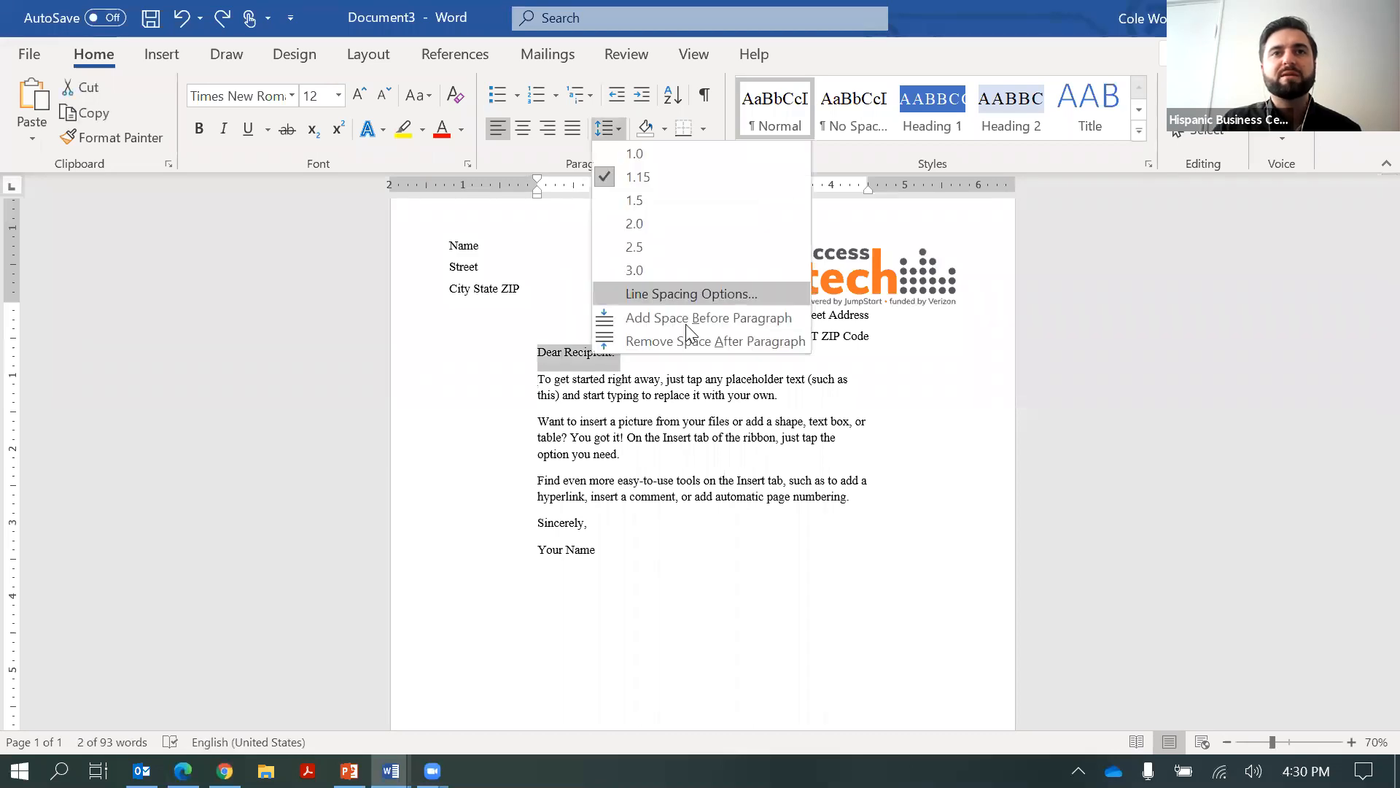
left_click(688, 324)
left_click(687, 384)
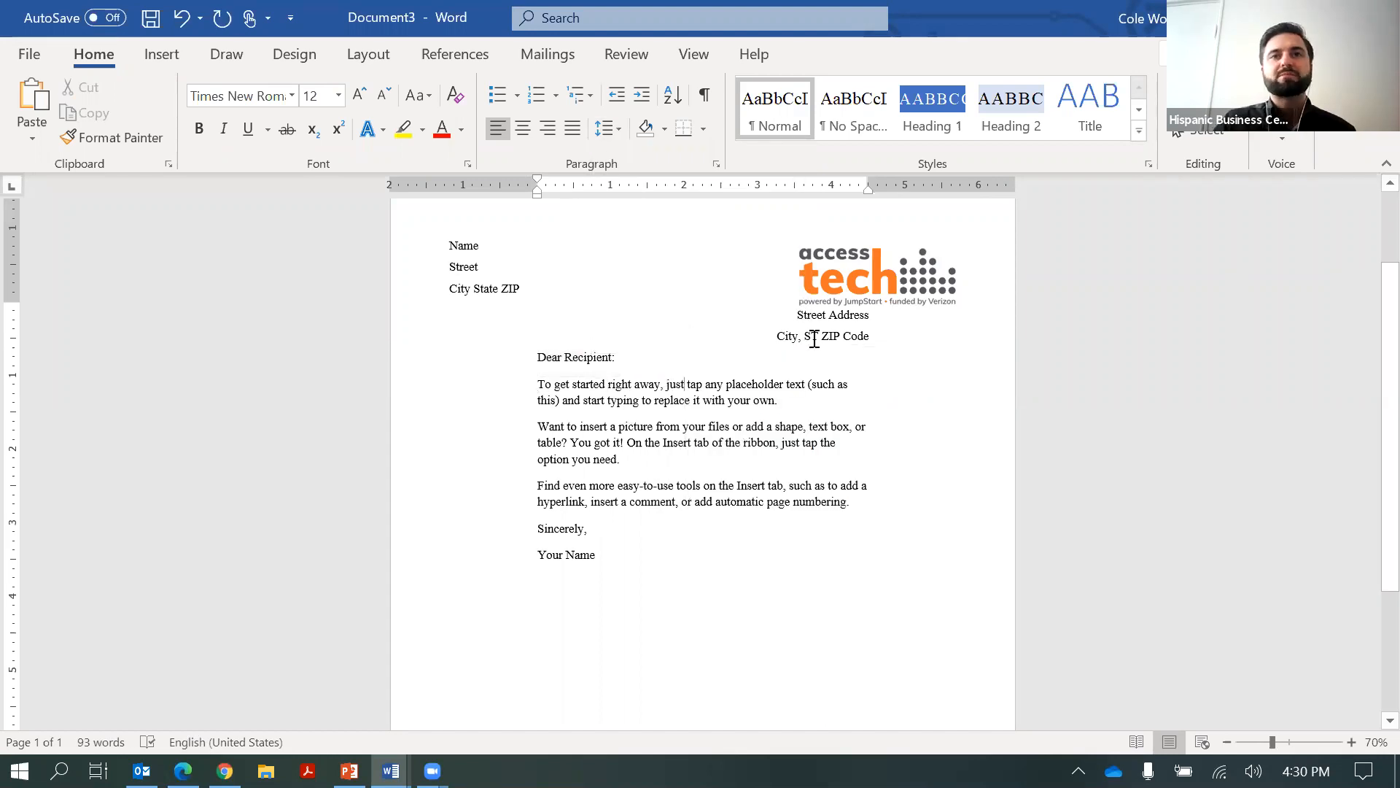
Nudge the logo slightly upward, away from the street address line
left_click(820, 280)
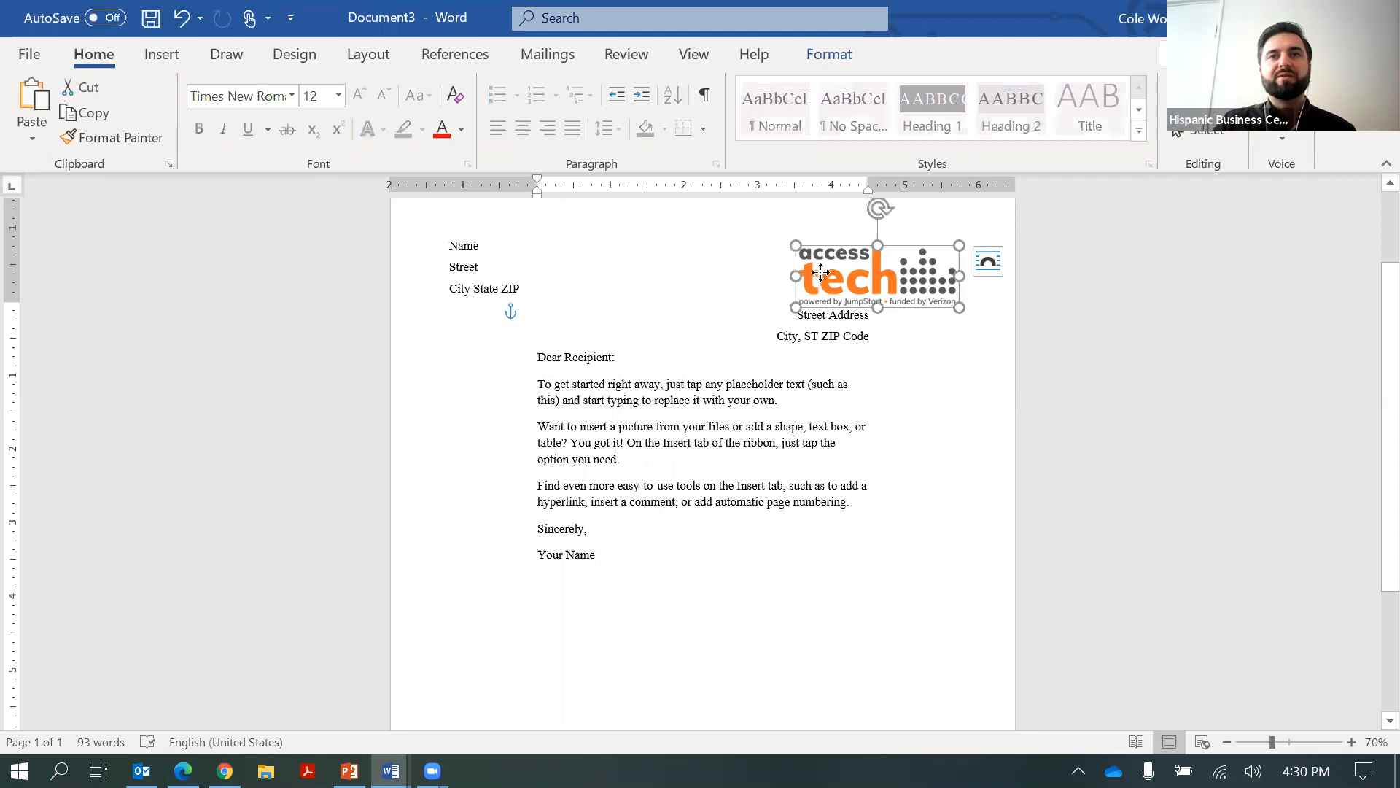
left_click_drag(820, 279, 821, 273)
left_click(890, 392)
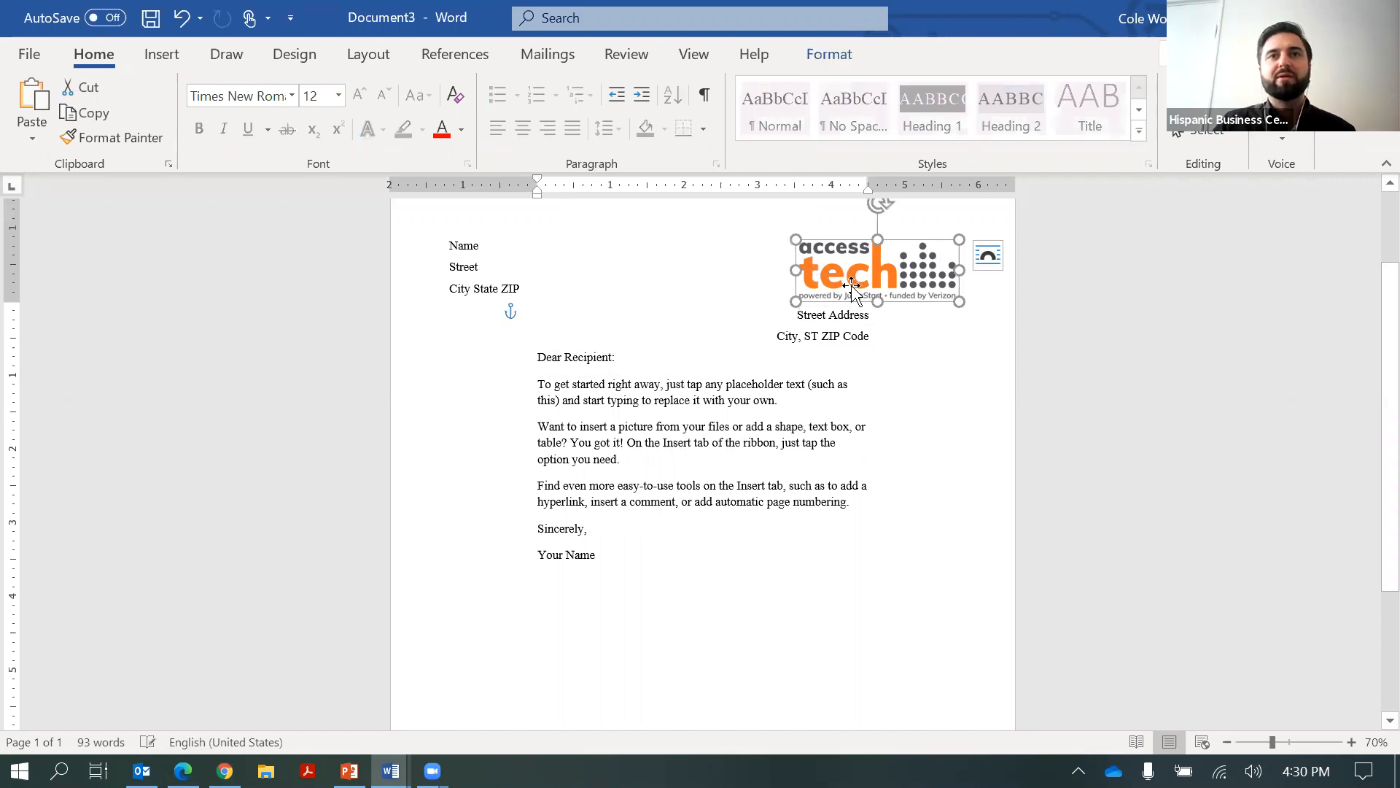
left_click(471, 308)
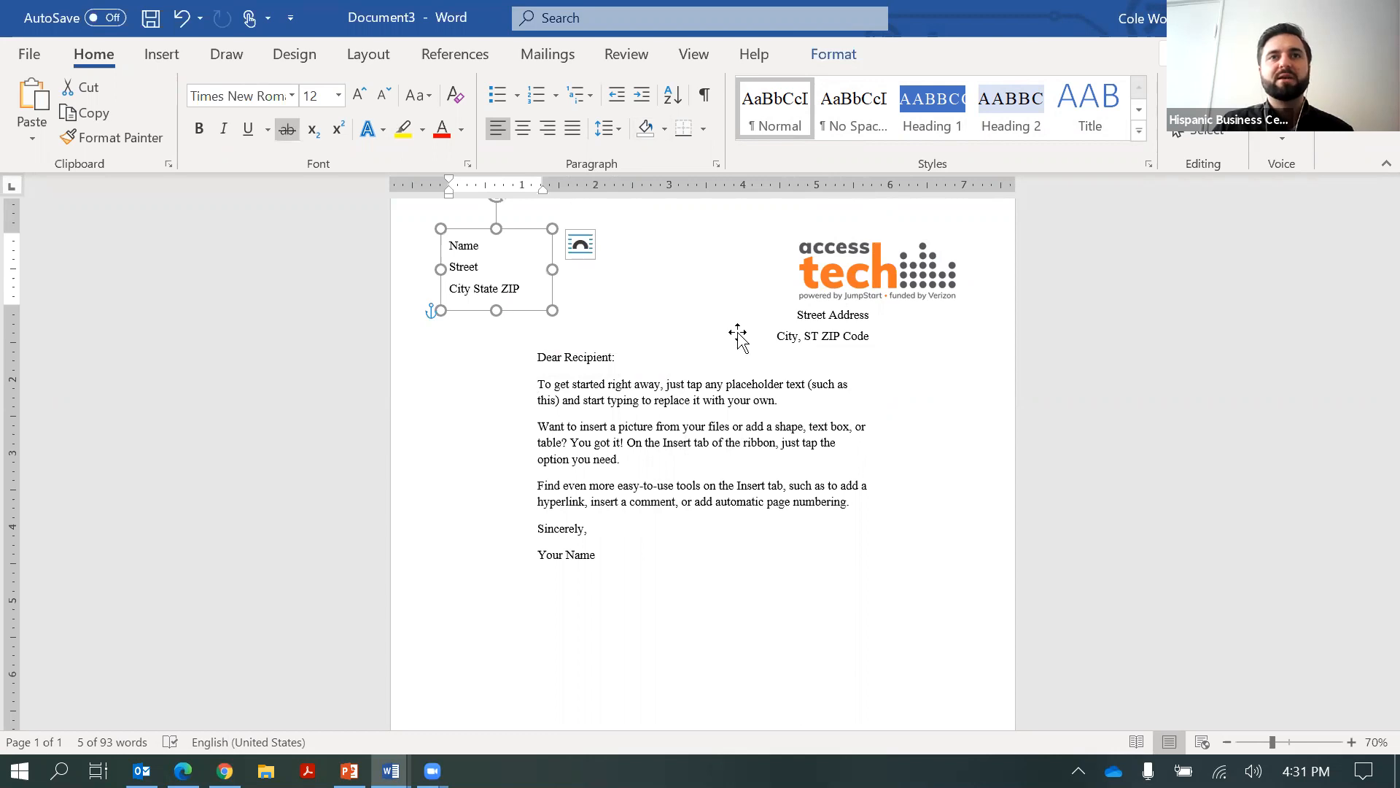
left_click(846, 272)
left_click(914, 415)
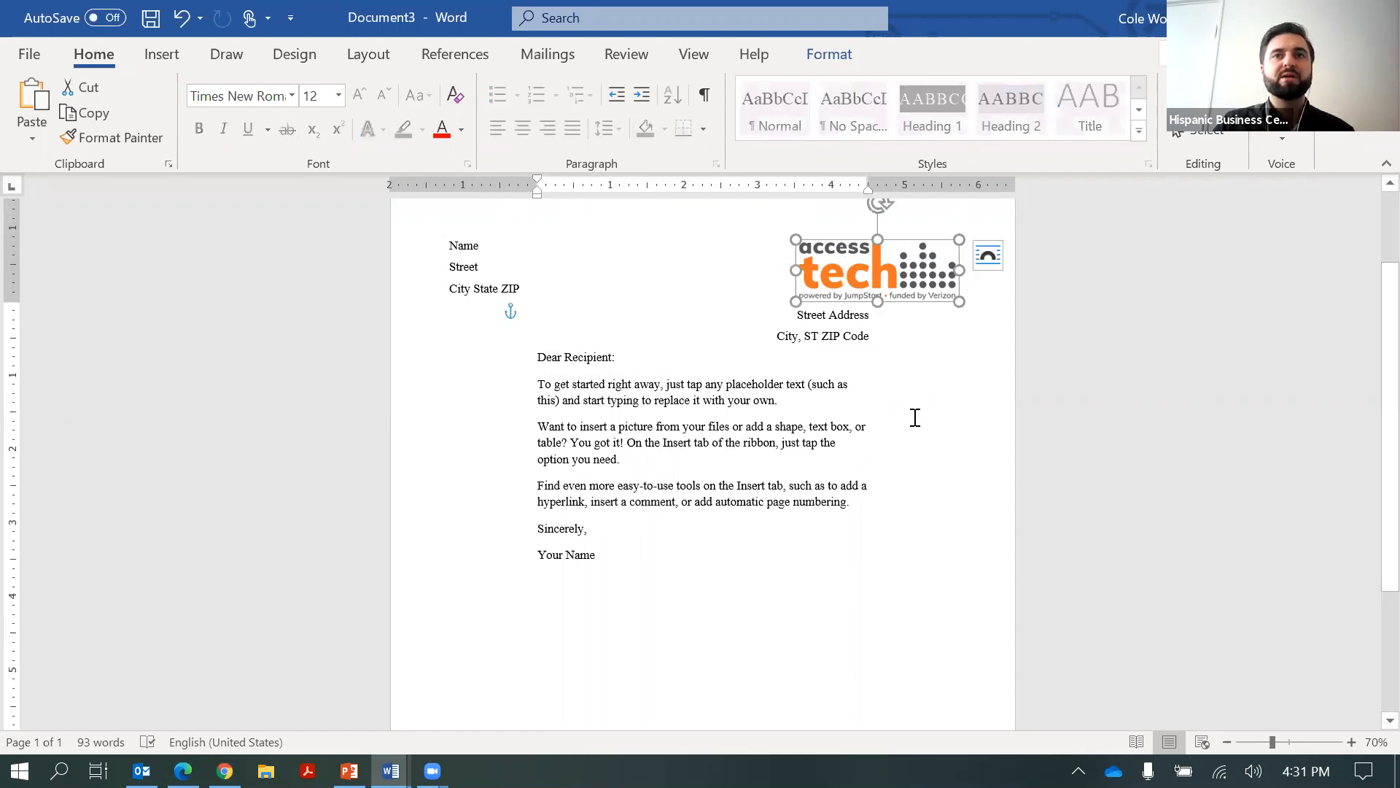
Set the logo picture's color saturation to 0%
left_click(815, 271)
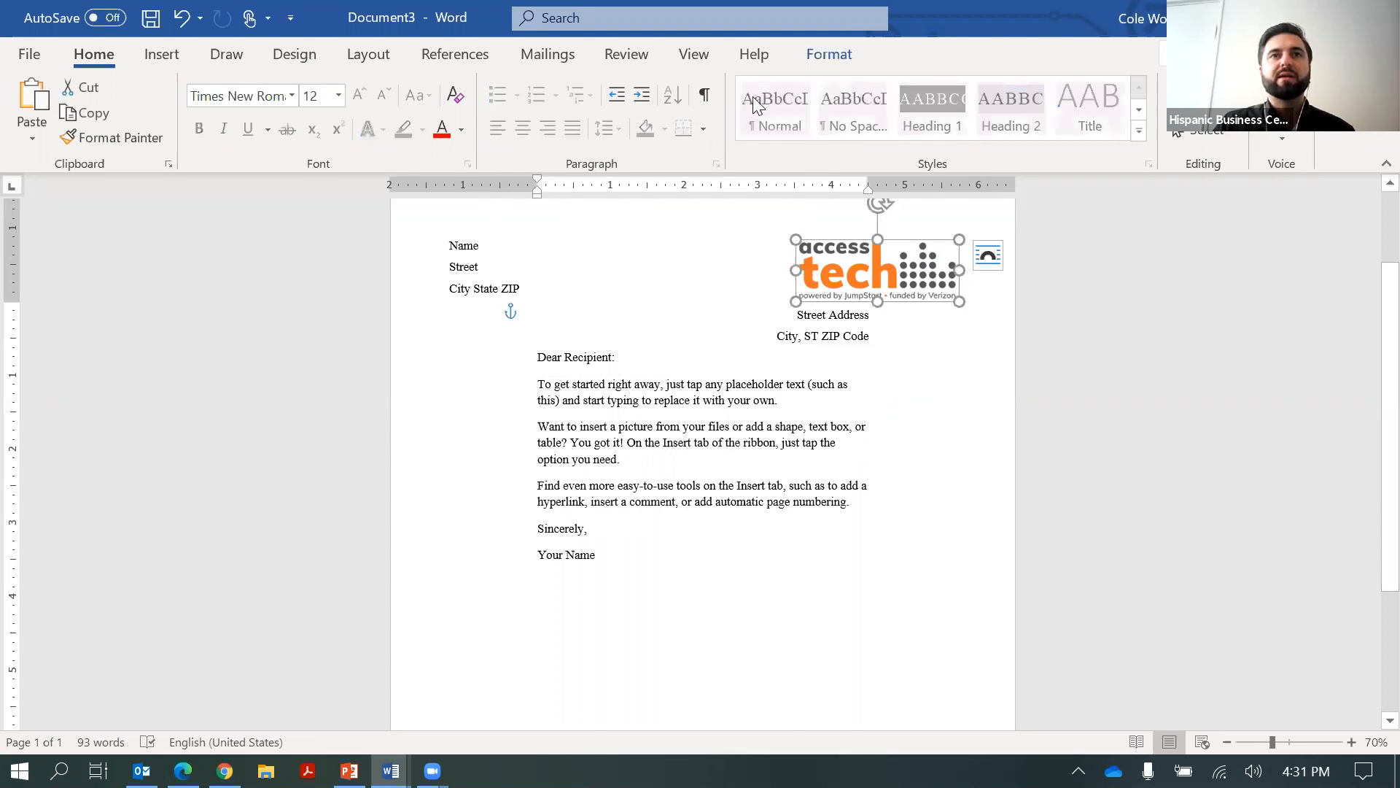
left_click(832, 55)
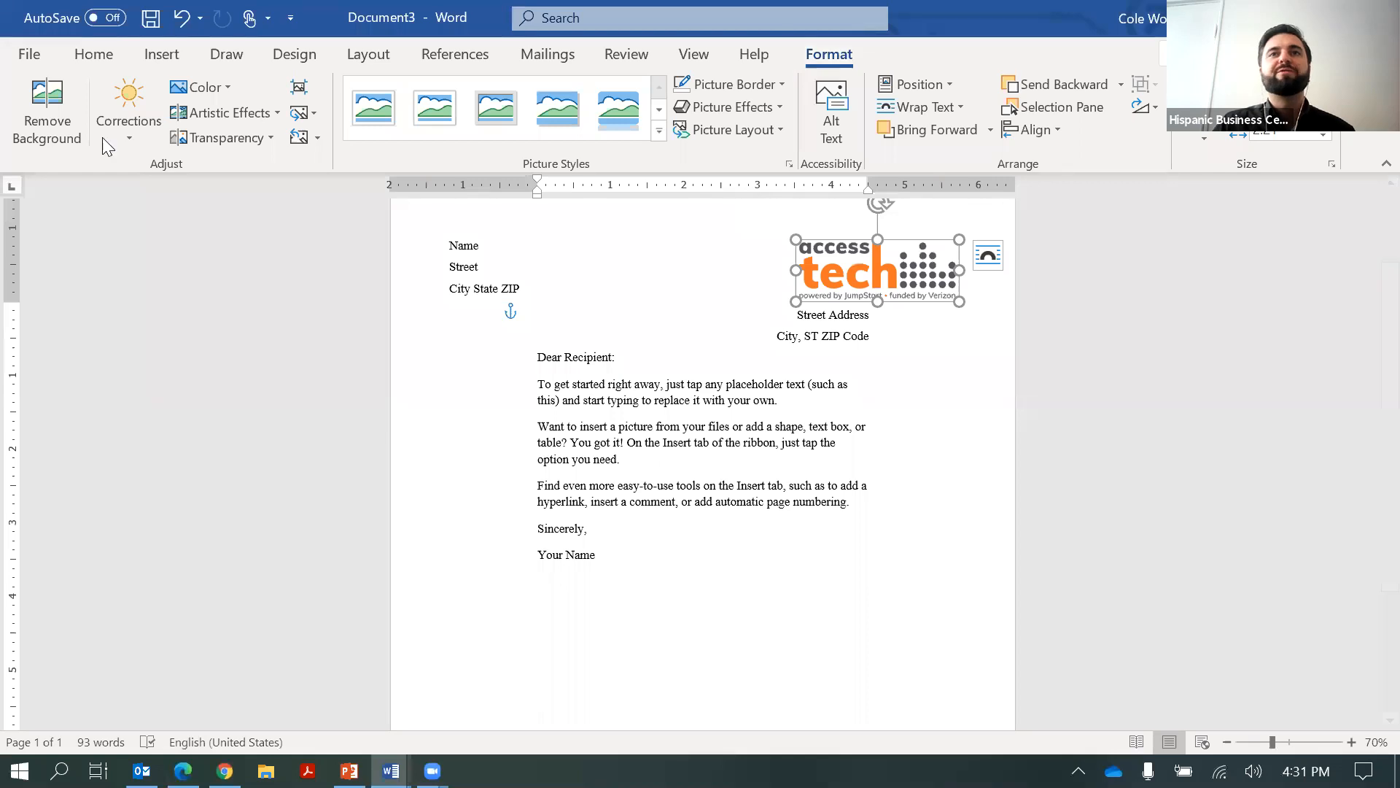
left_click(229, 88)
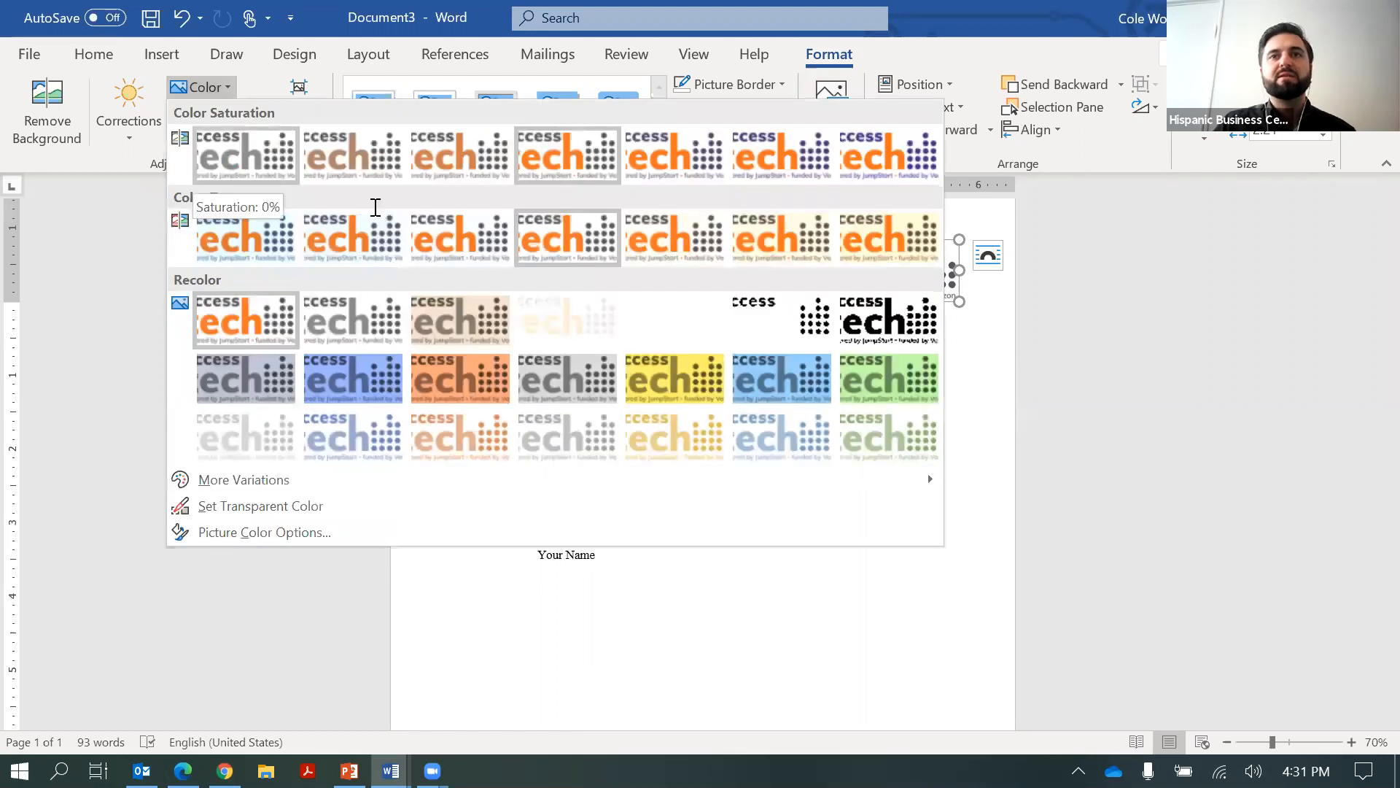
left_click(246, 154)
left_click(970, 487)
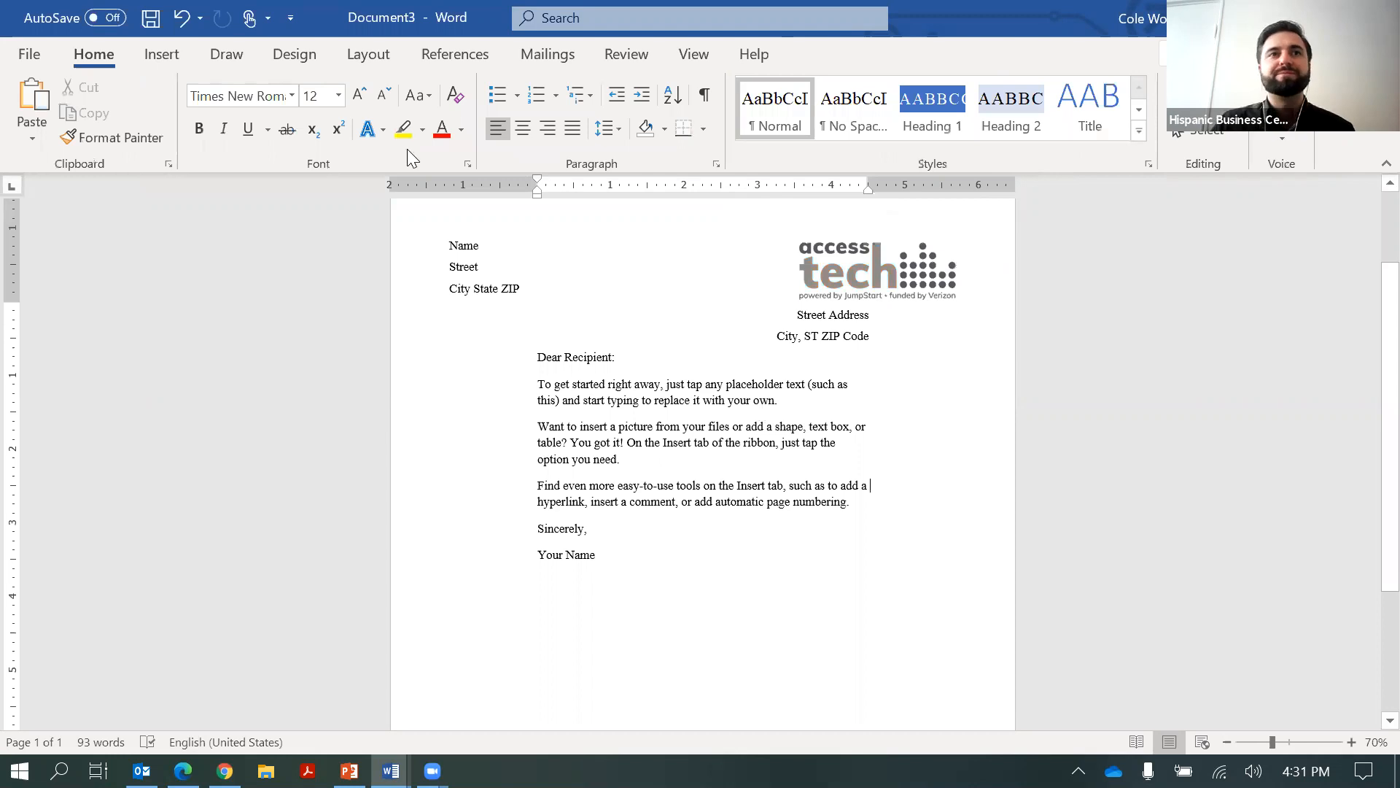
Compare the formatting tools offered for the name and address text box with those for the logo picture
left_click(551, 295)
left_click(552, 295)
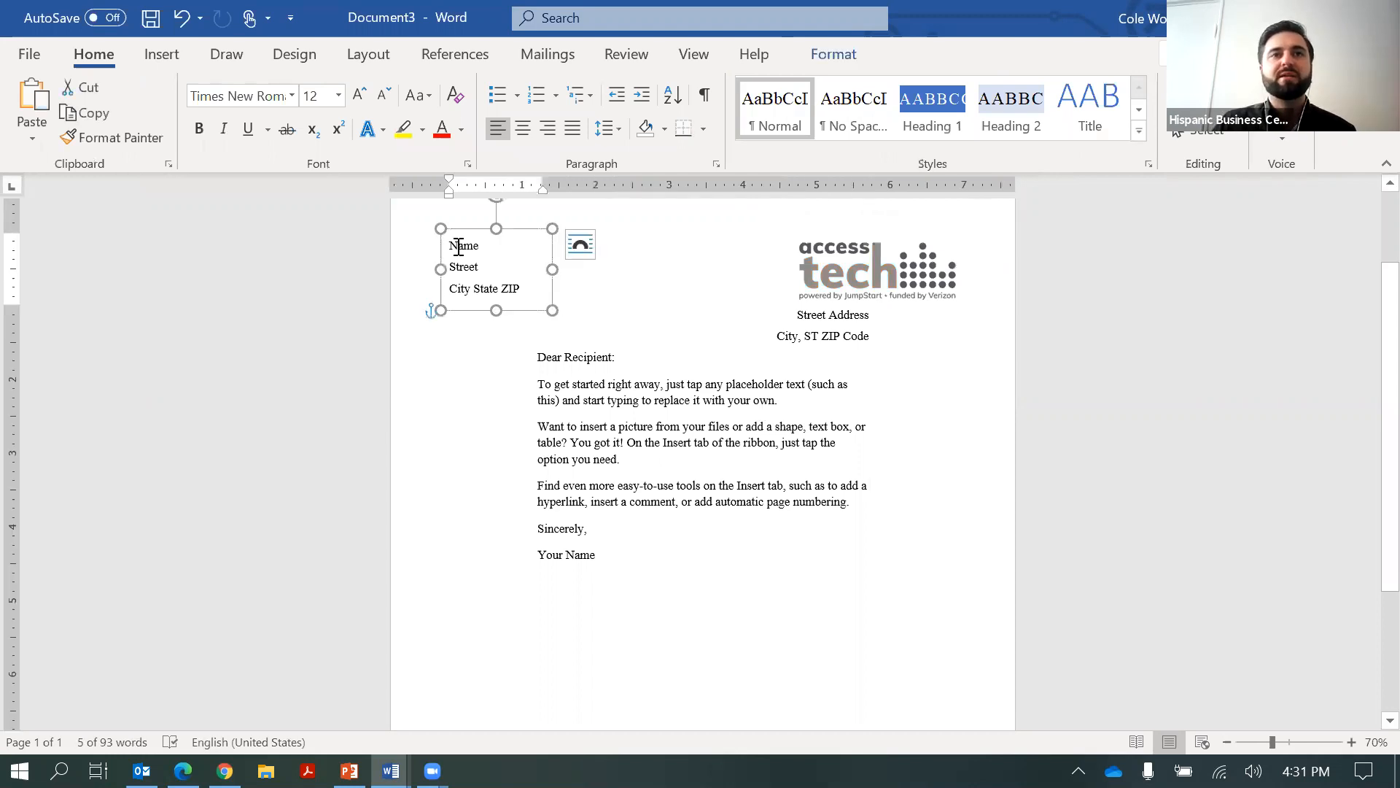
left_click(859, 47)
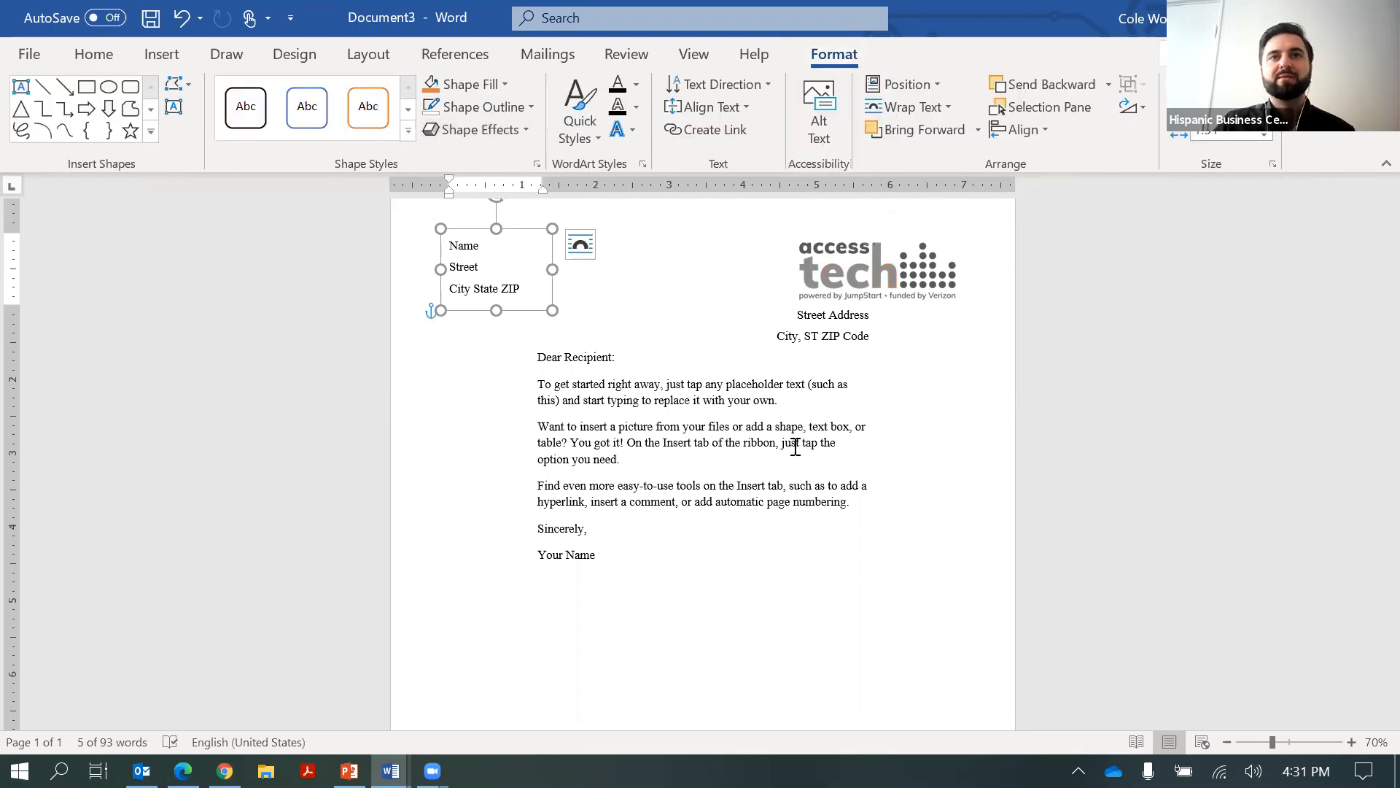
left_click(898, 274)
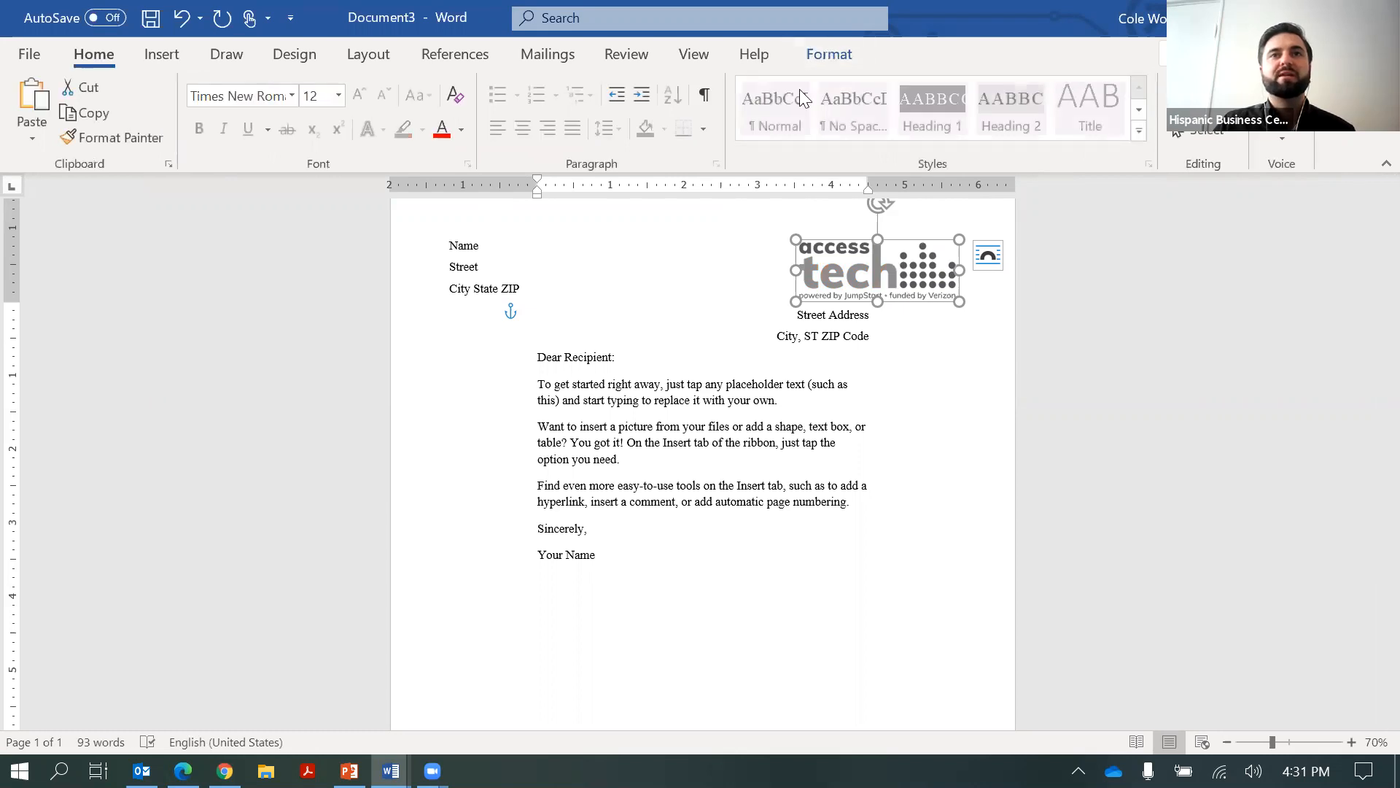
left_click(829, 54)
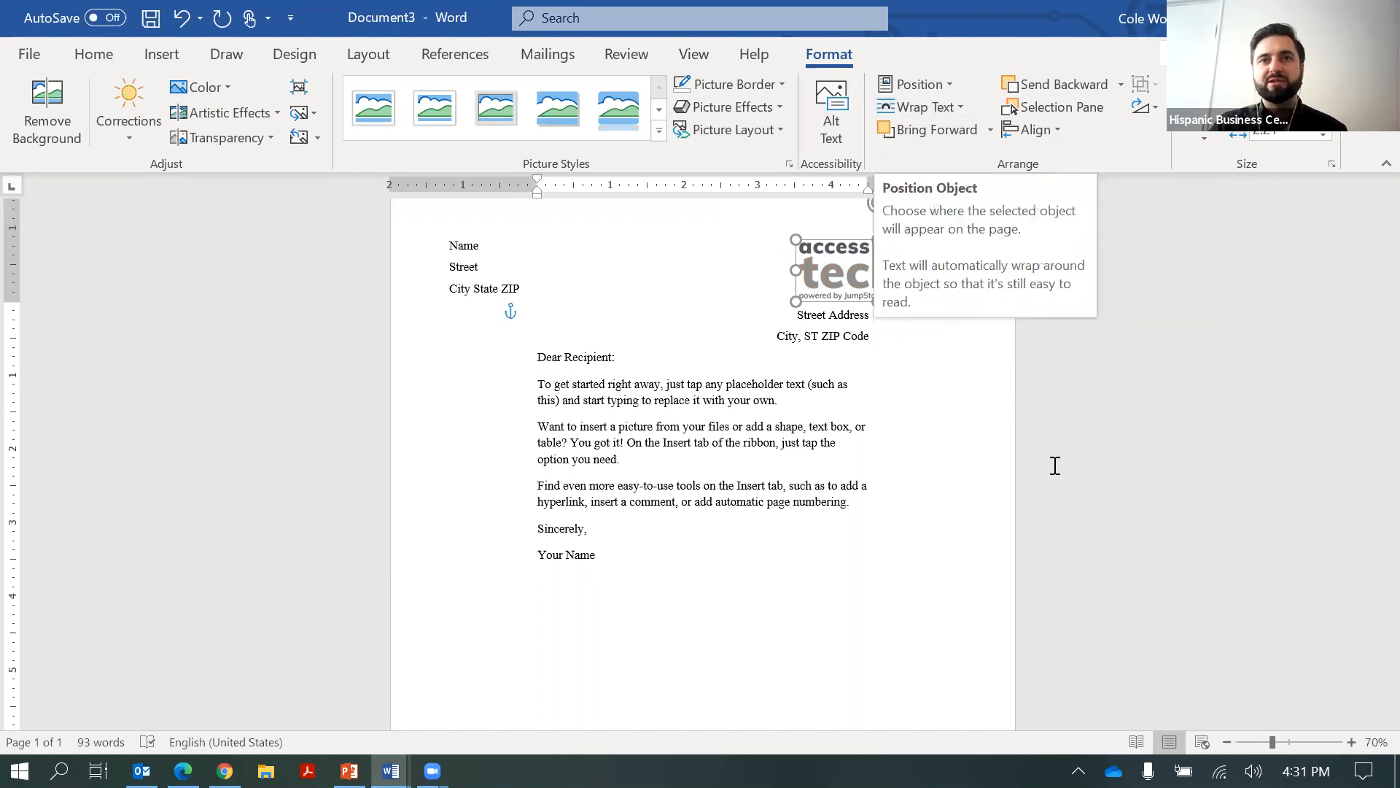
left_click(622, 456)
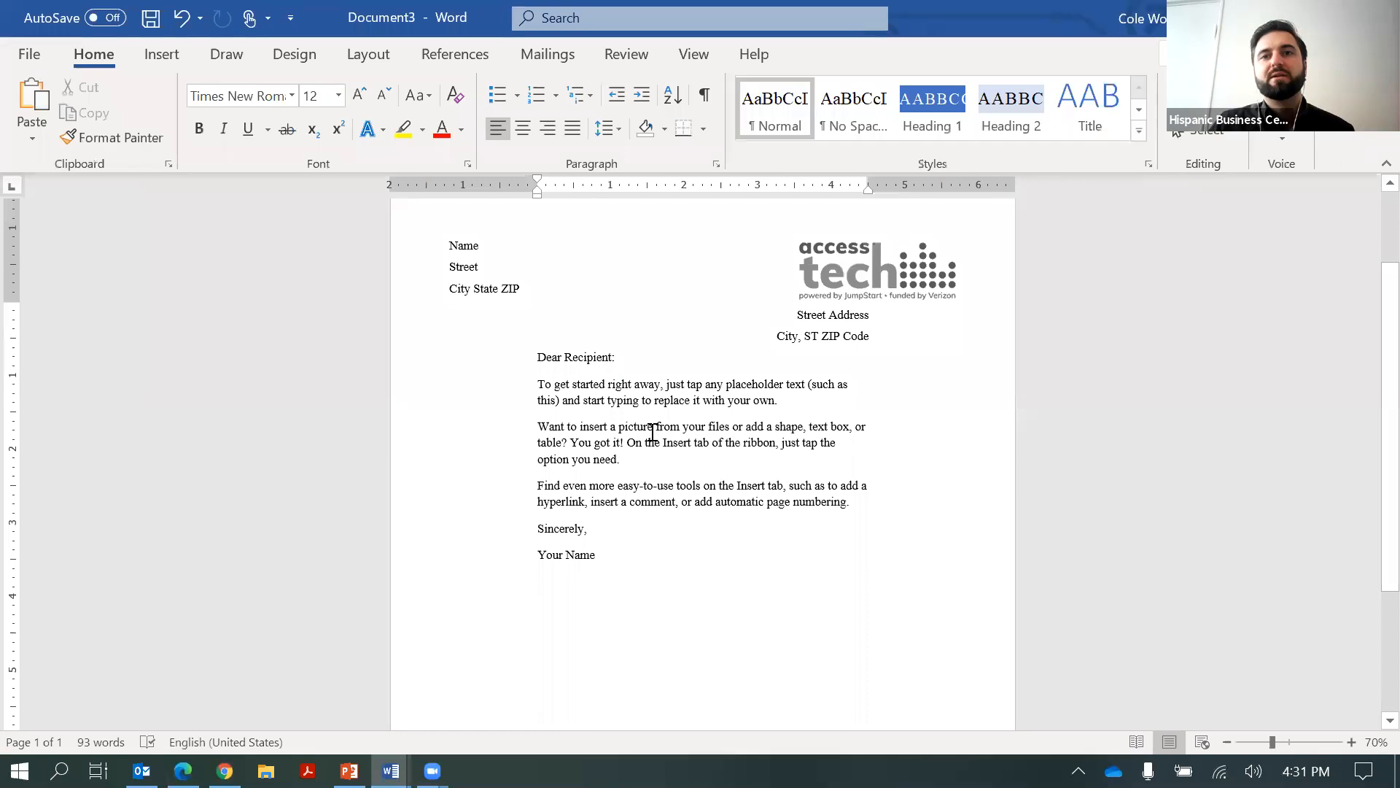
scroll(652, 438, "up", 1)
scroll(653, 434, "down", 3)
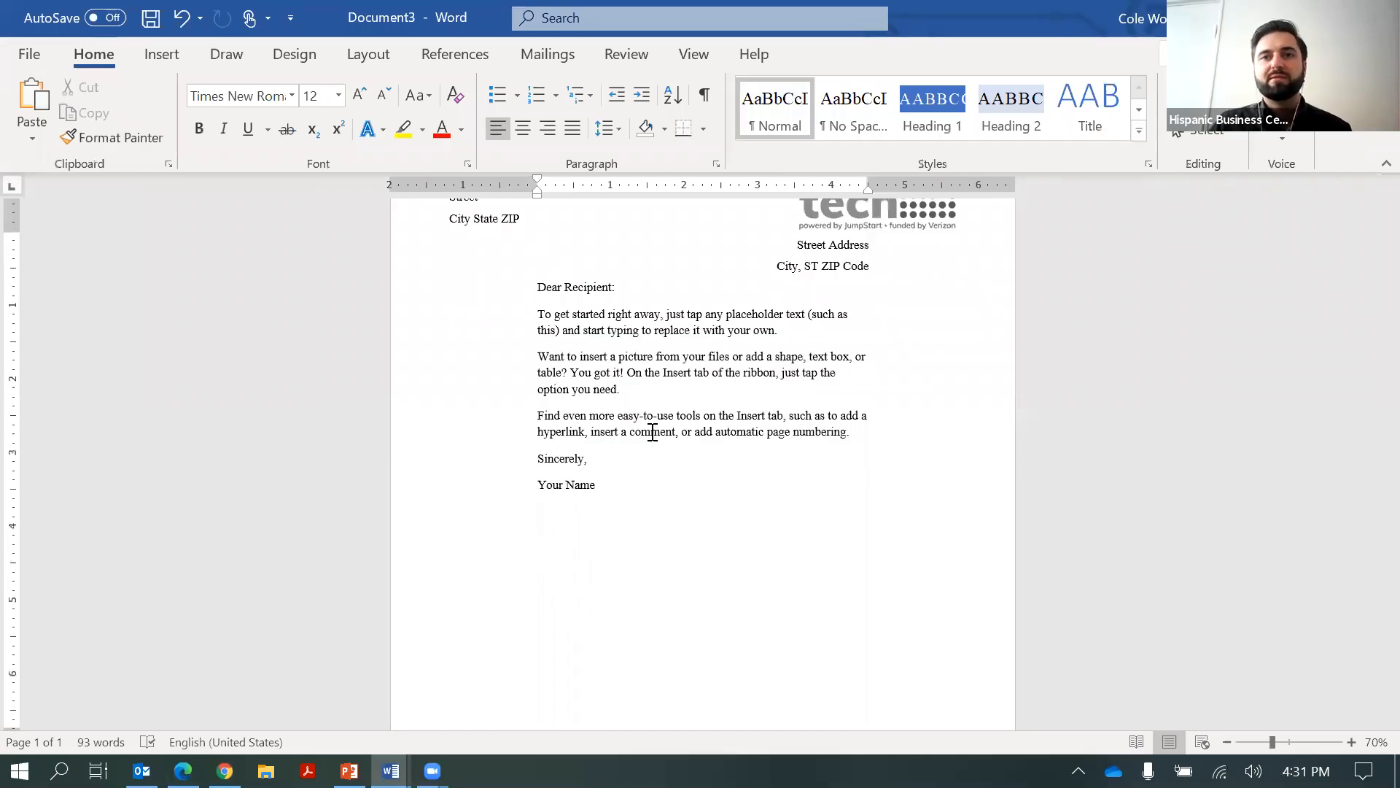
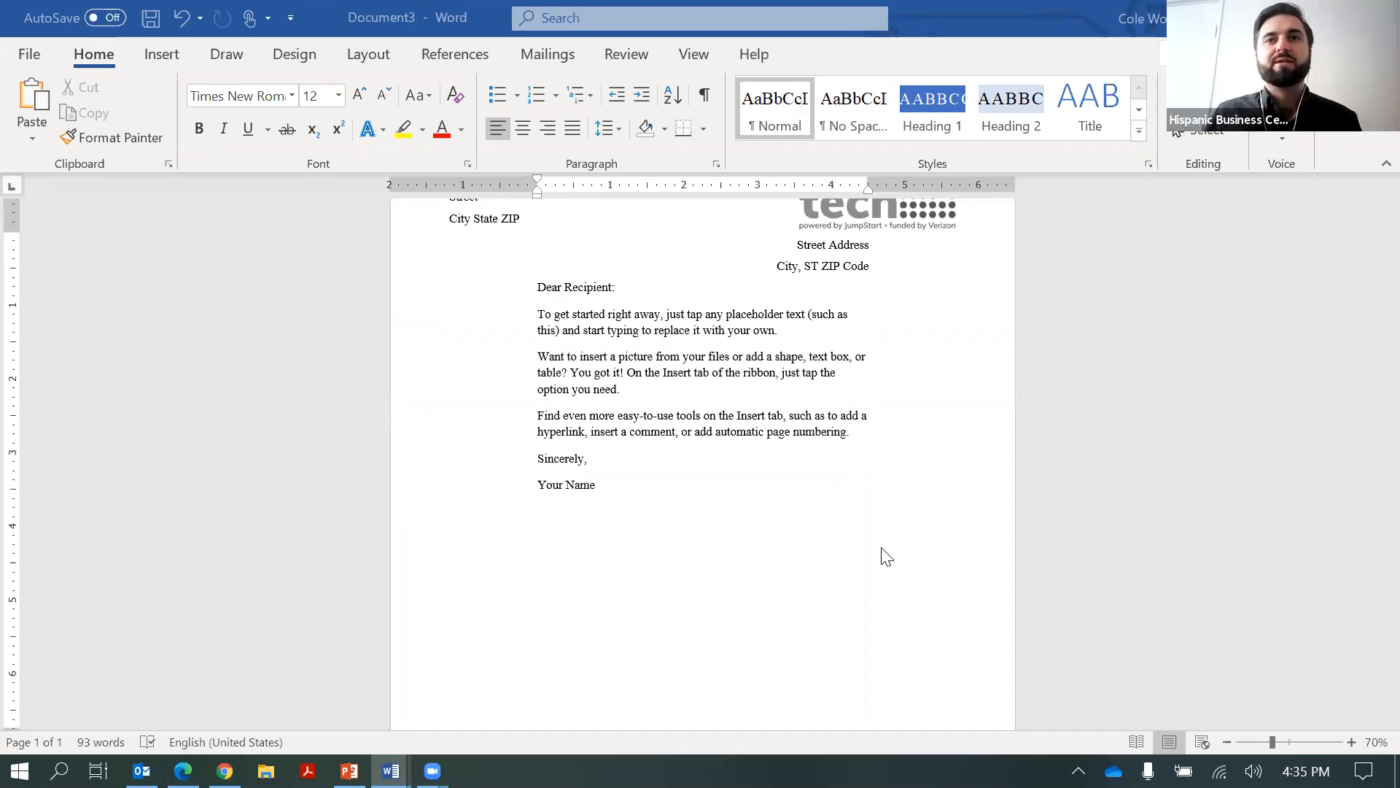
left_click(615, 22)
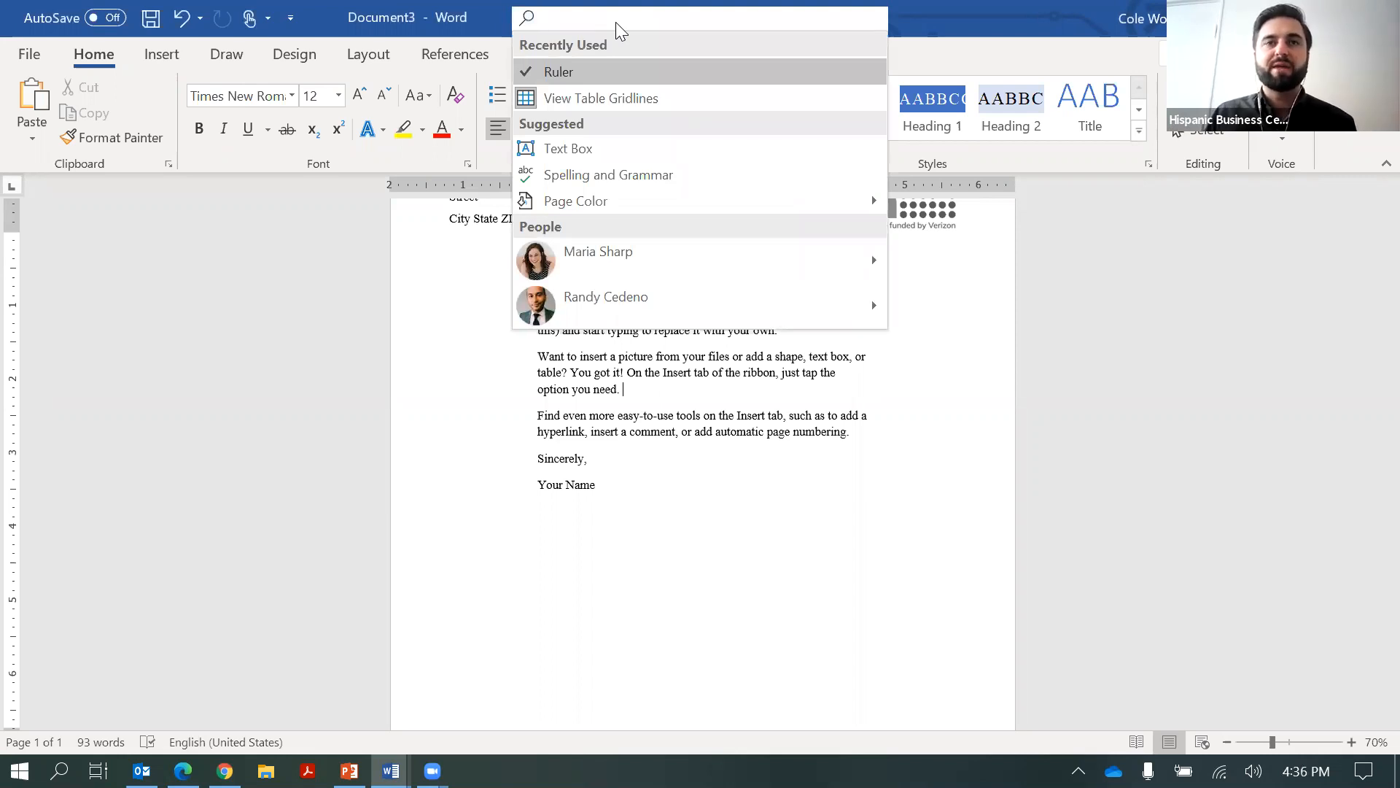
key("Escape")
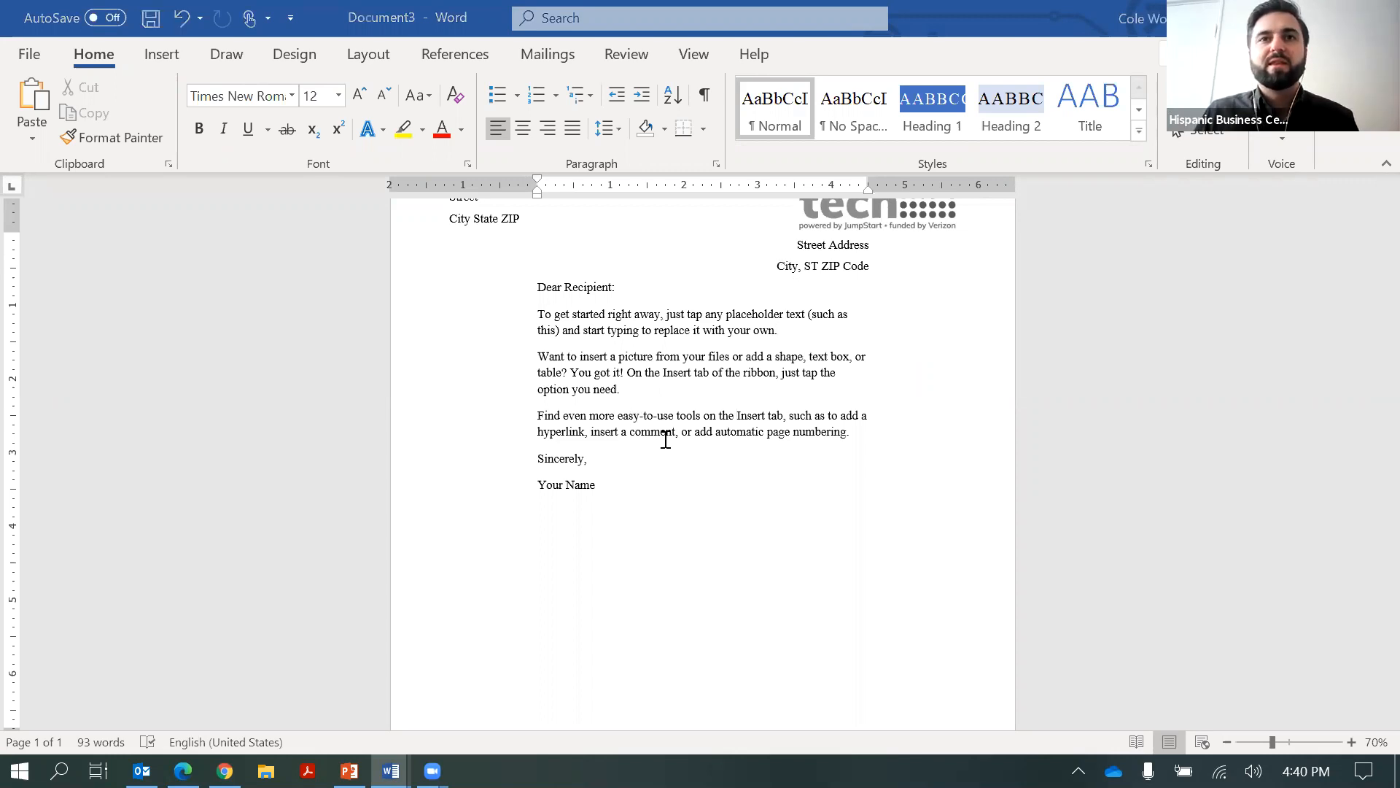
Insert a paragraph reading "I want to show you 5 things:" after the one ending in "option you need."
left_click(845, 432)
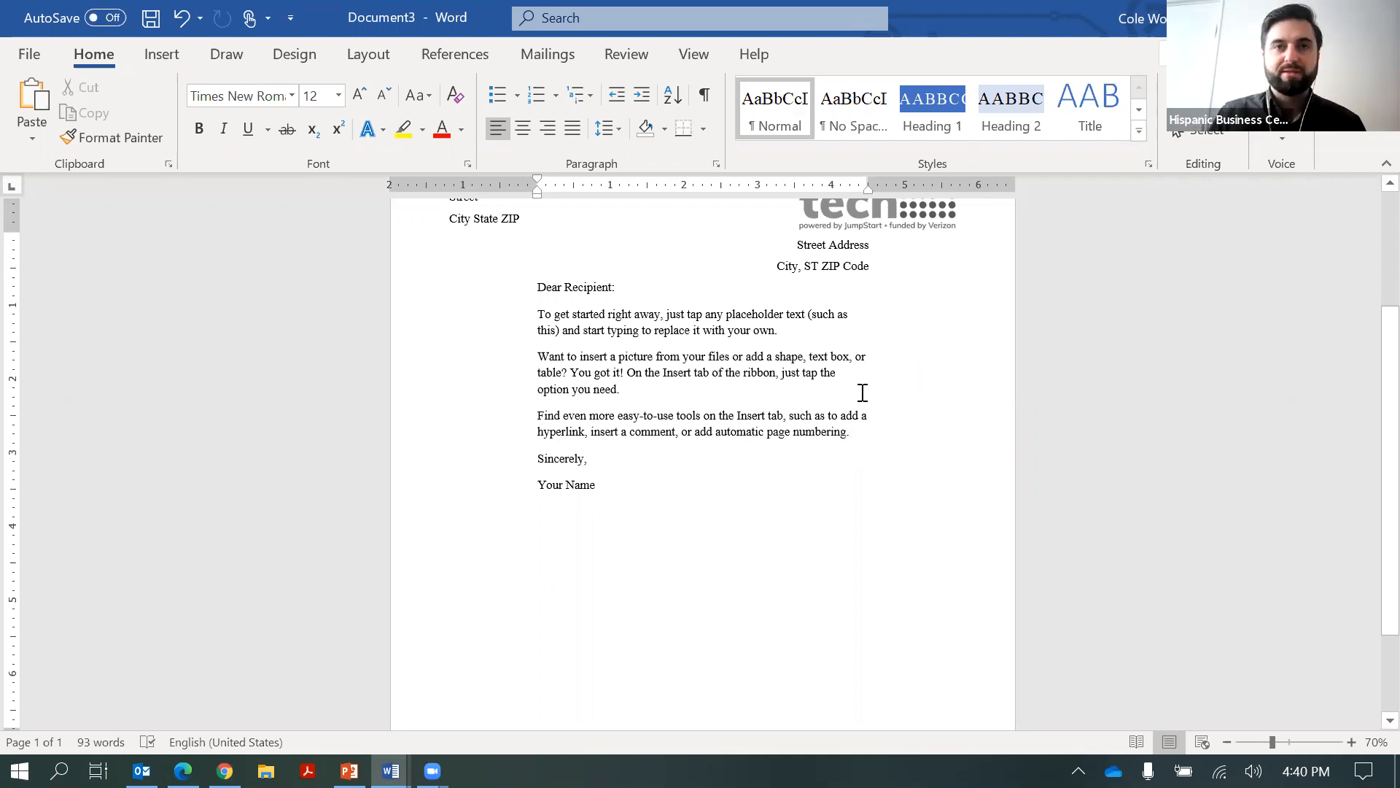
left_click(862, 393)
key("Return")
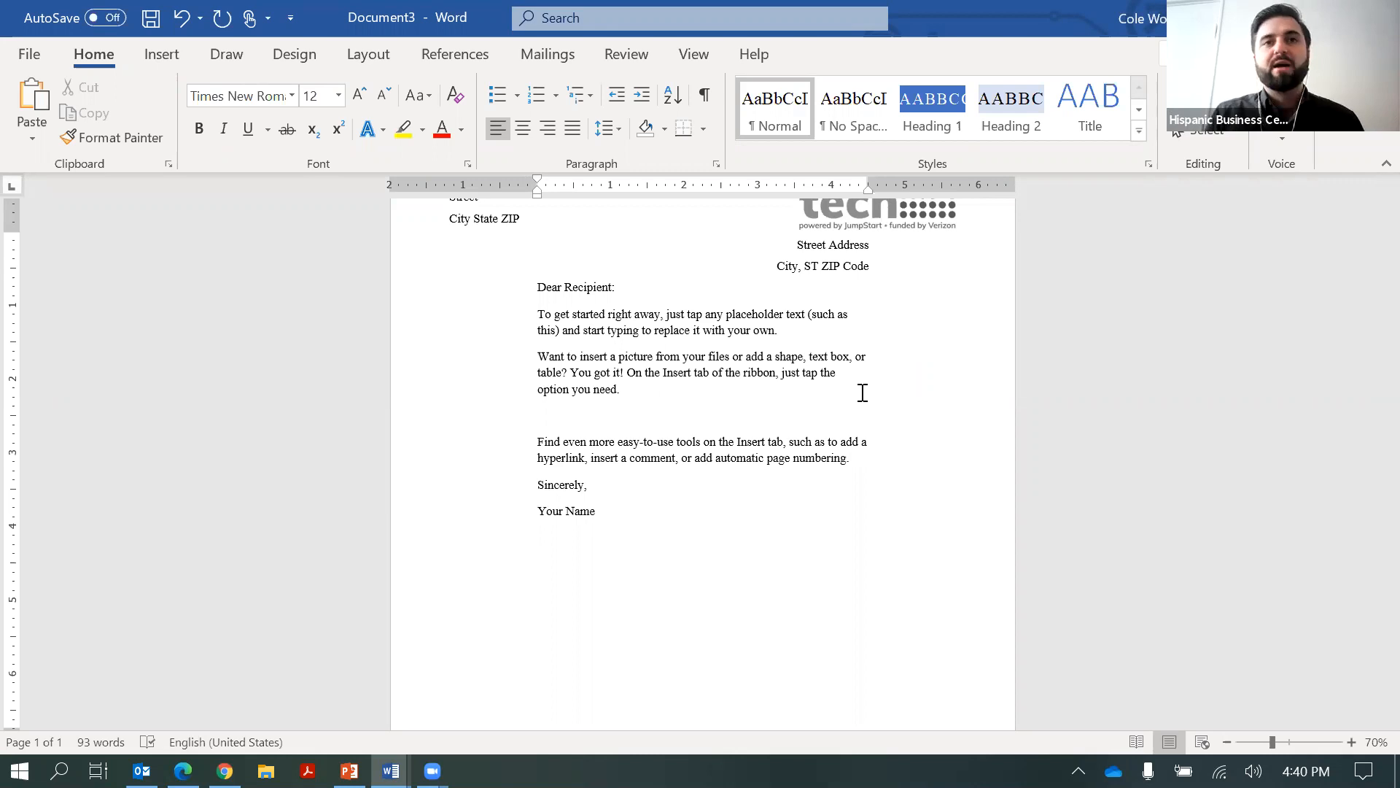
type("I want to show you 5 things")
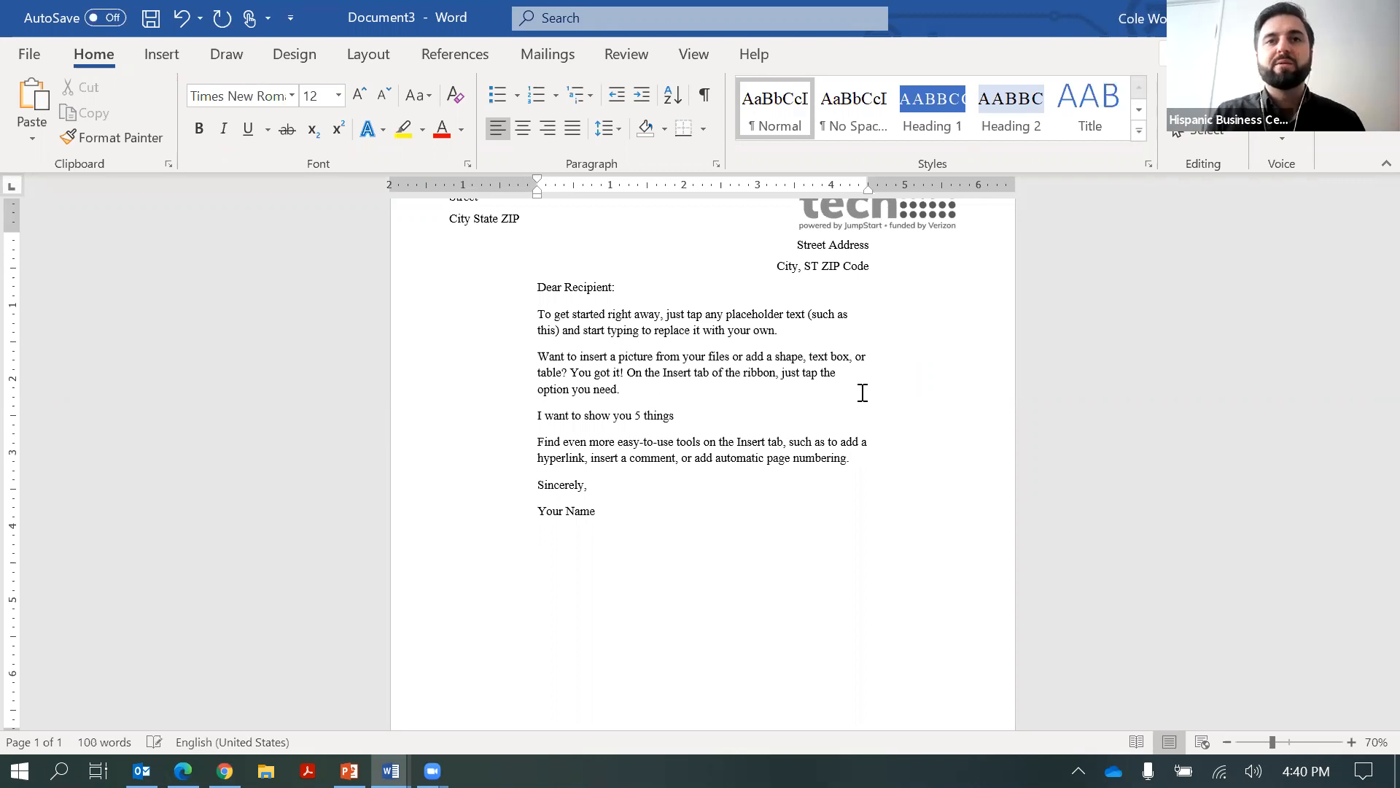
type(":")
key("Return")
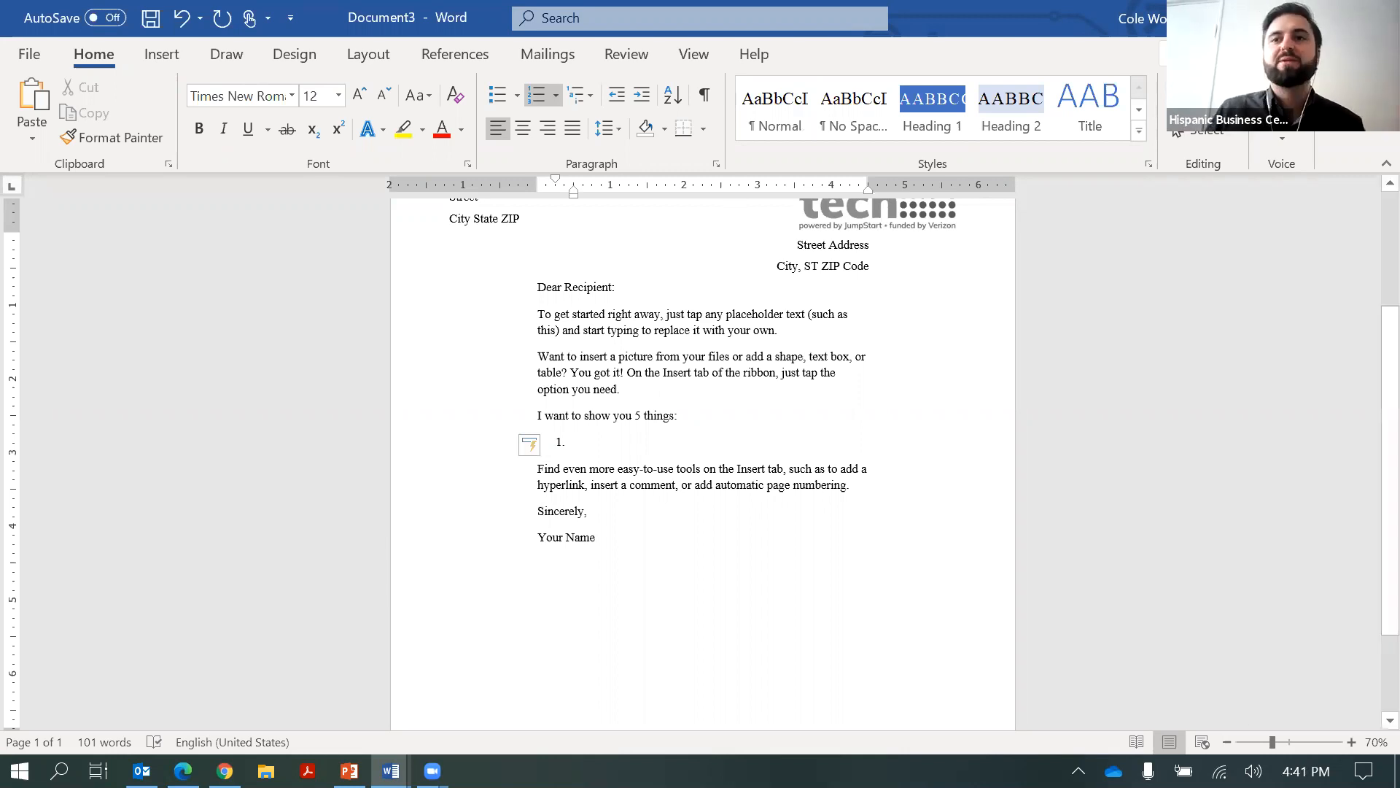
Undo the automatic numbering and the entered "1." below "I want to show you 5 things:"
left_click(1350, 742)
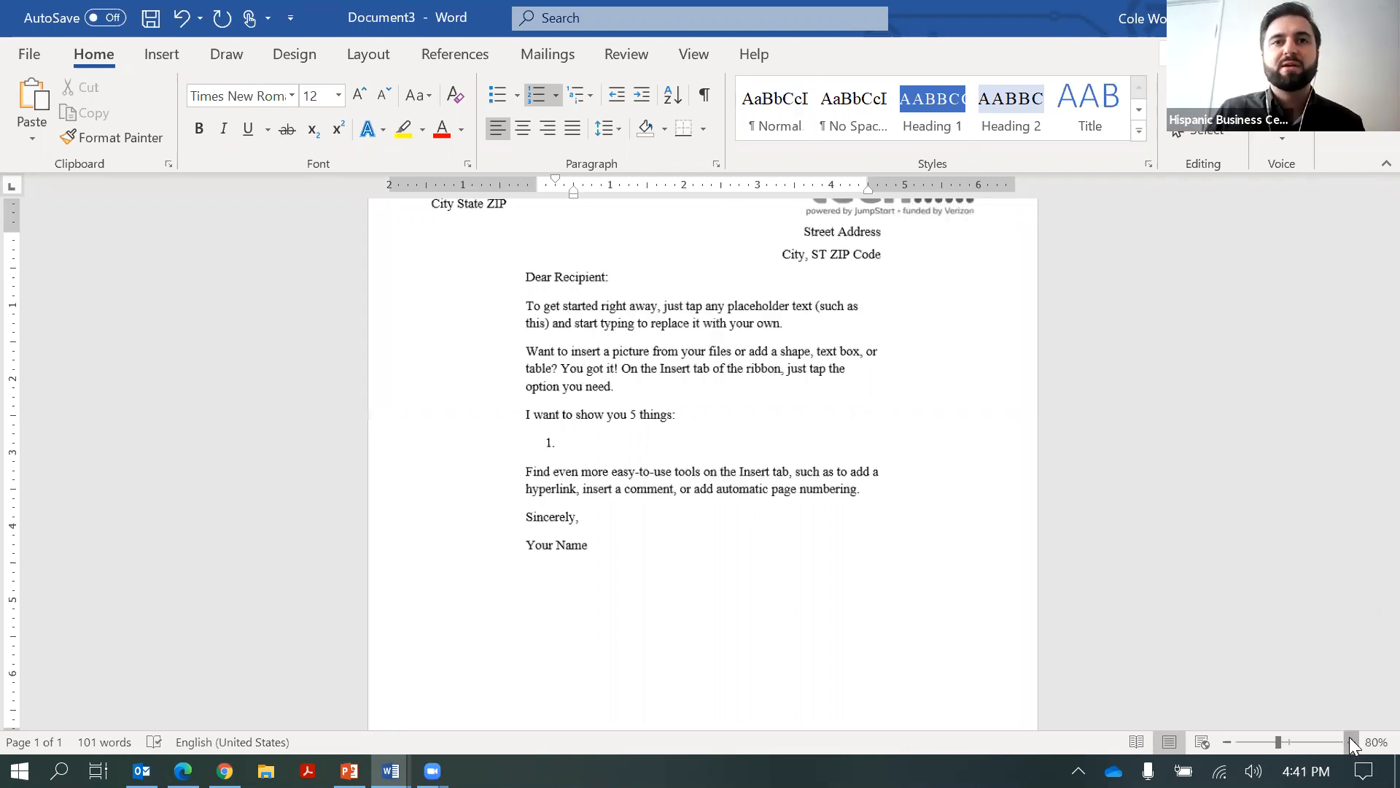
left_click(1350, 741)
left_click(1350, 742)
left_click(1350, 742)
left_click(1350, 742)
left_click(1350, 742)
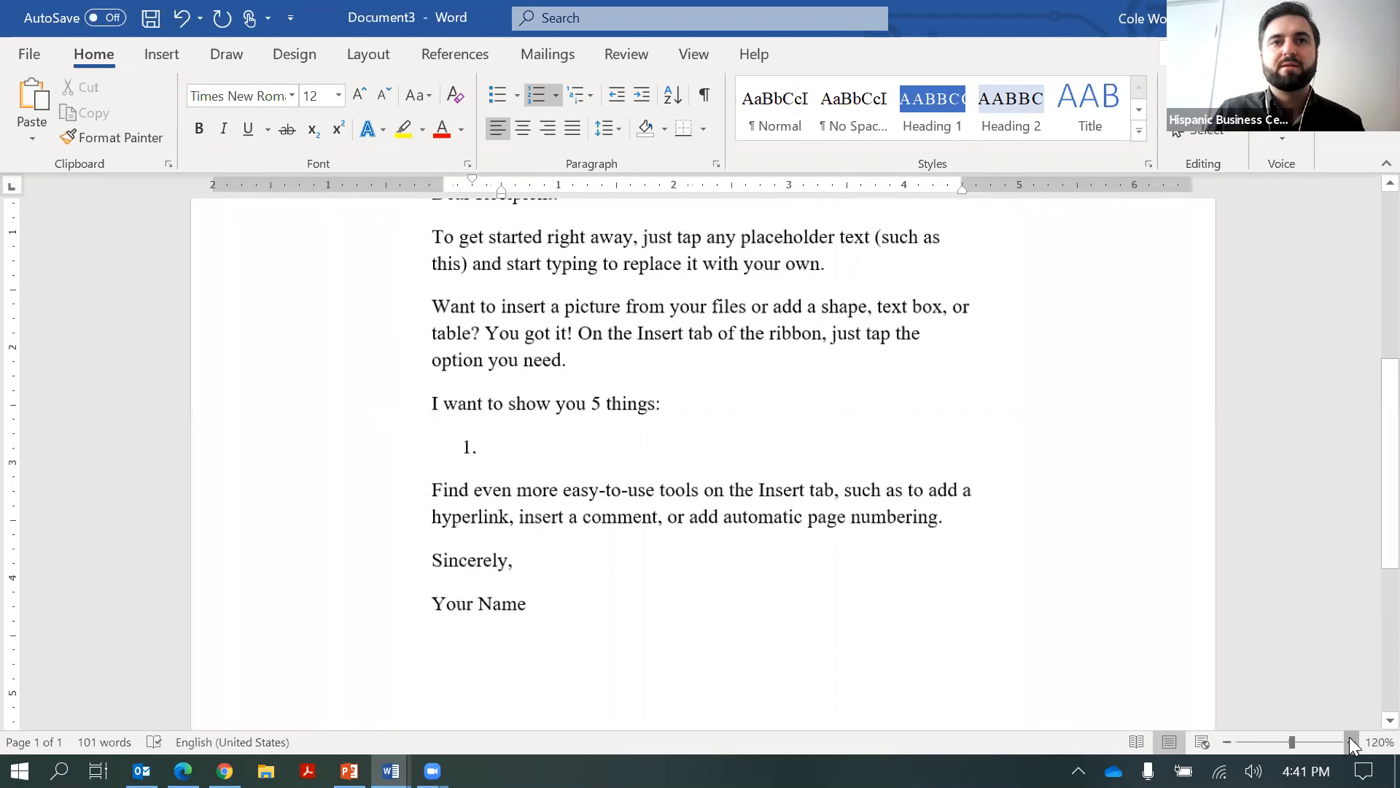
left_click(176, 19)
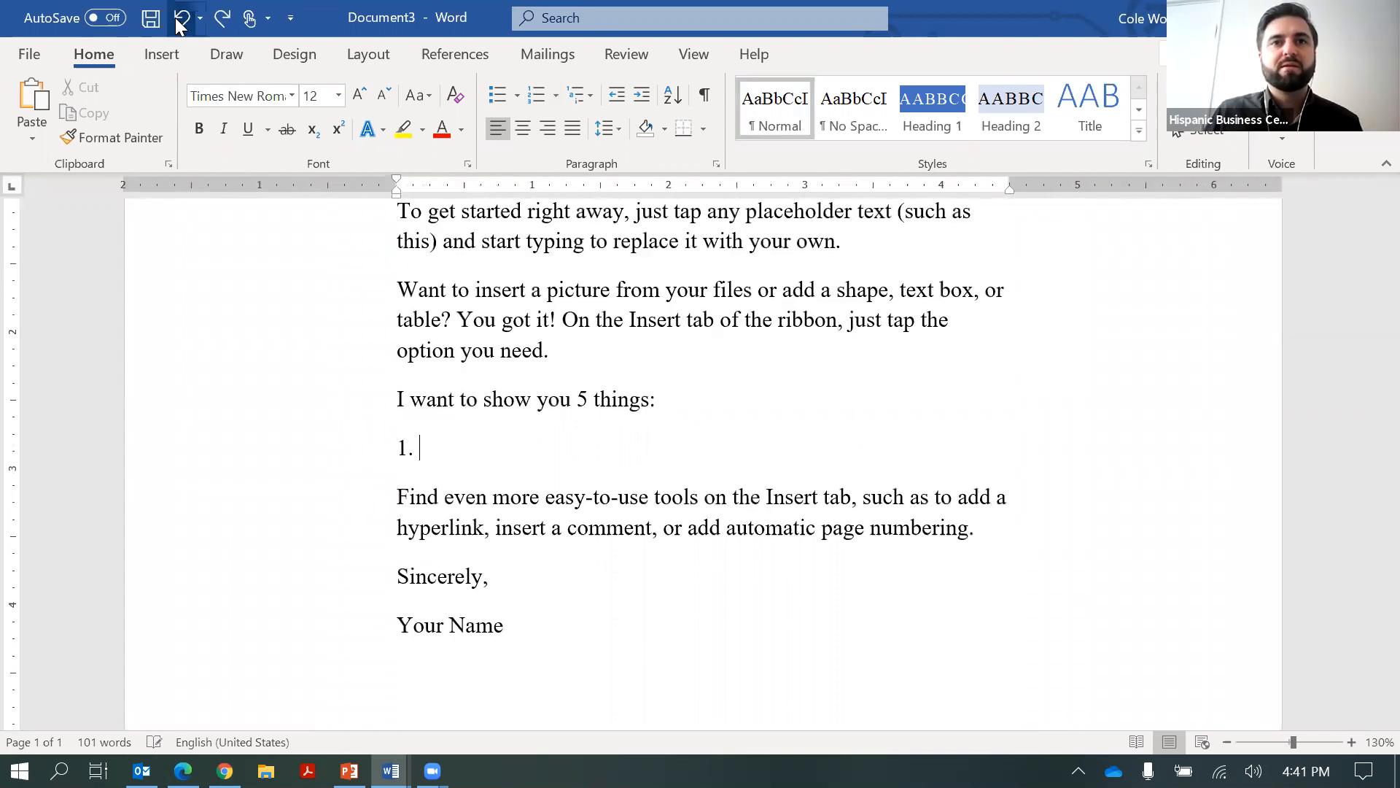
left_click(177, 19)
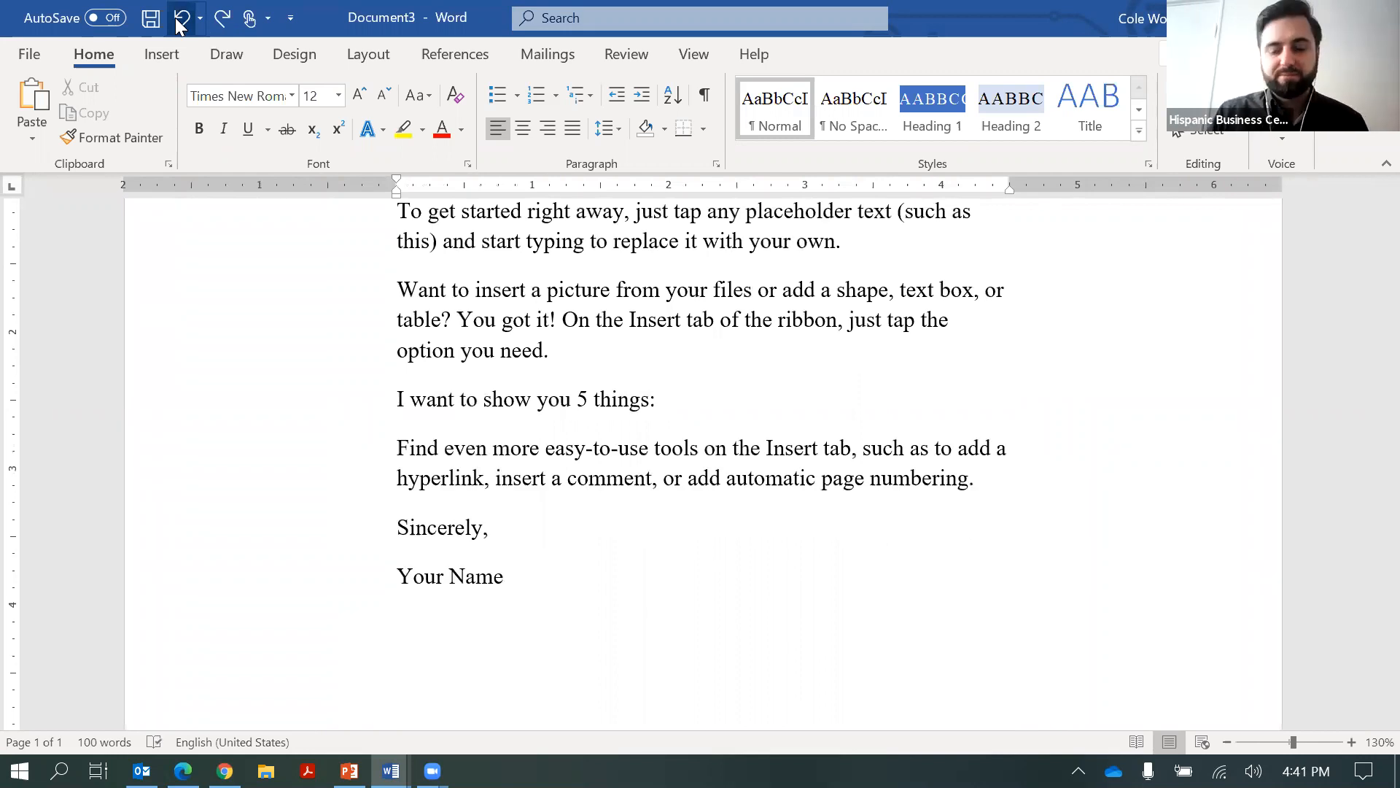
Start an automatically numbered list below "I want to show you 5 things:" with "First" as item 1
key("Return")
key("Return")
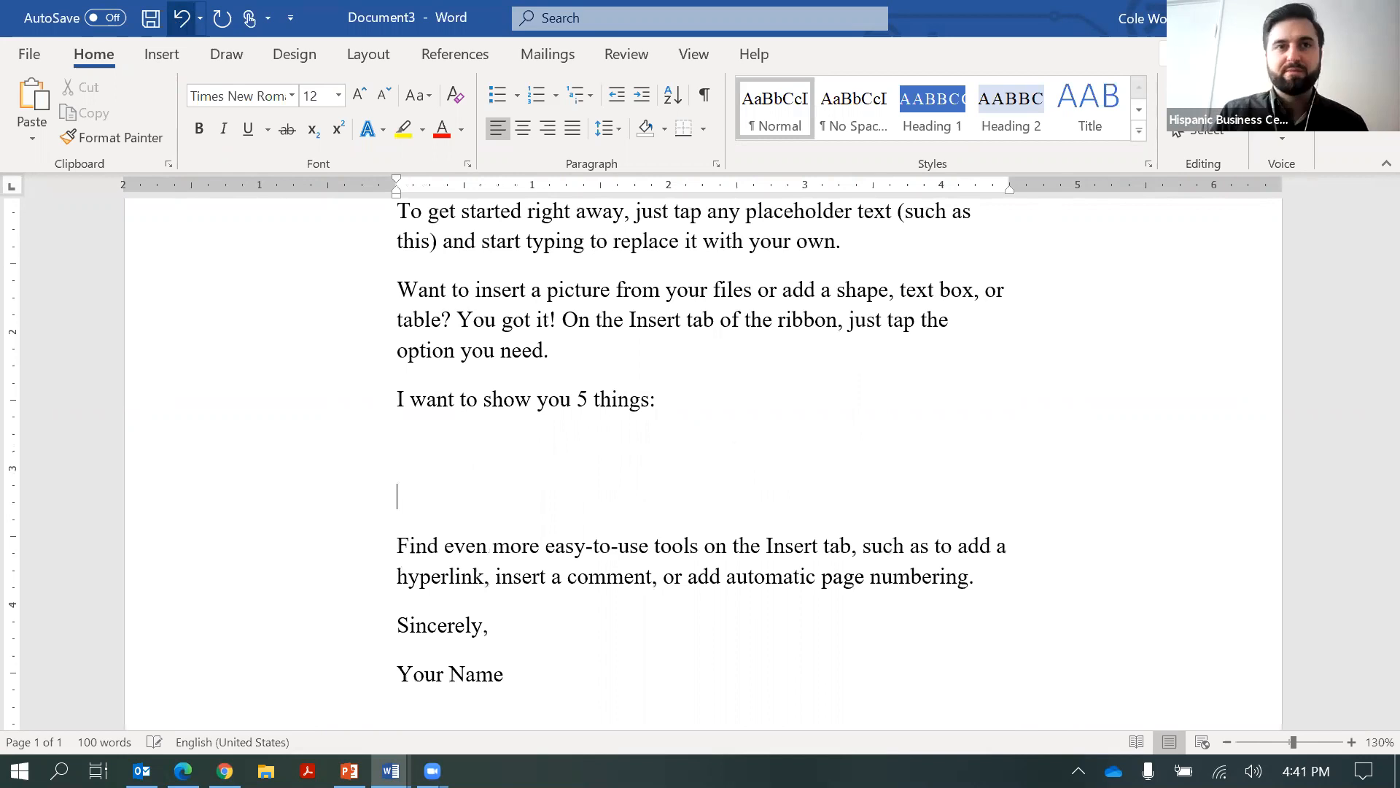
key("BackSpace")
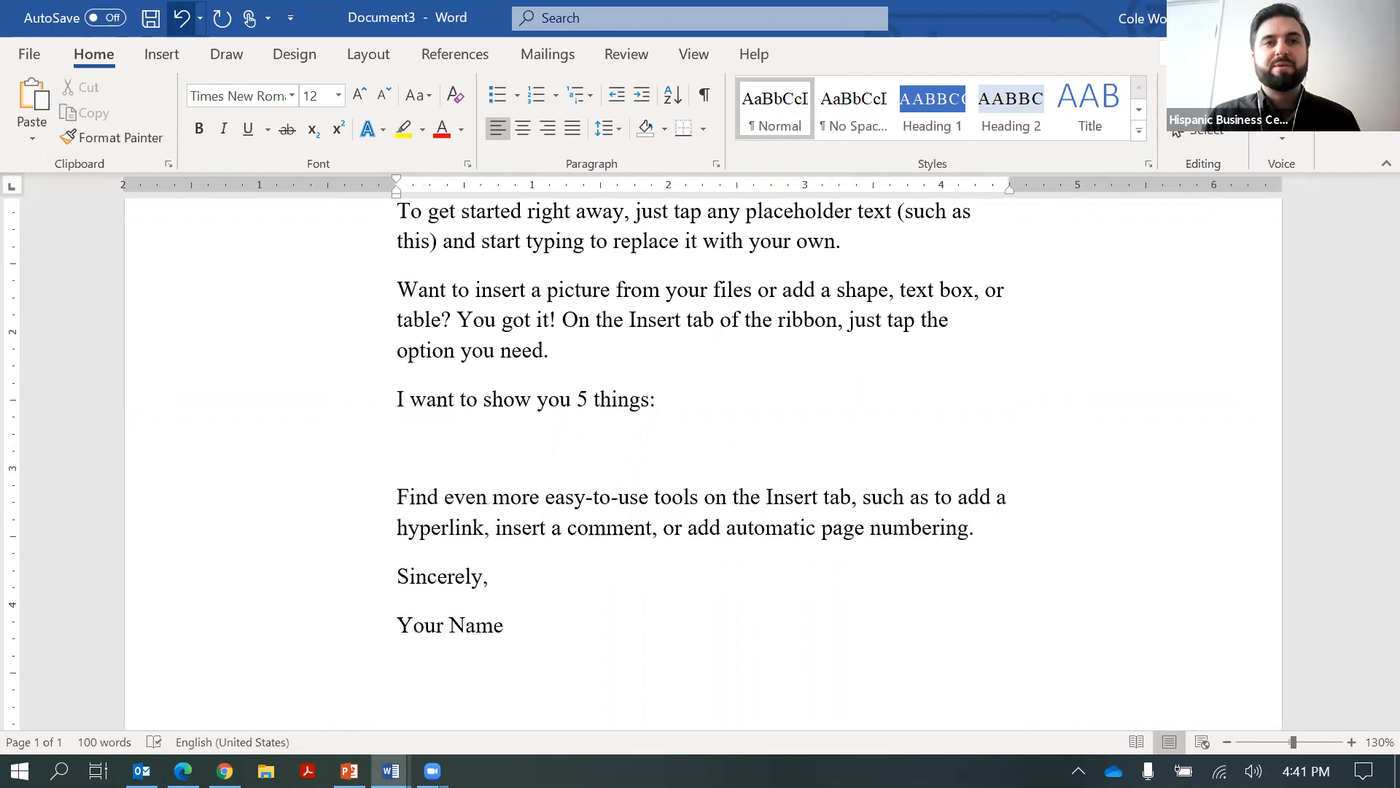
type("1.")
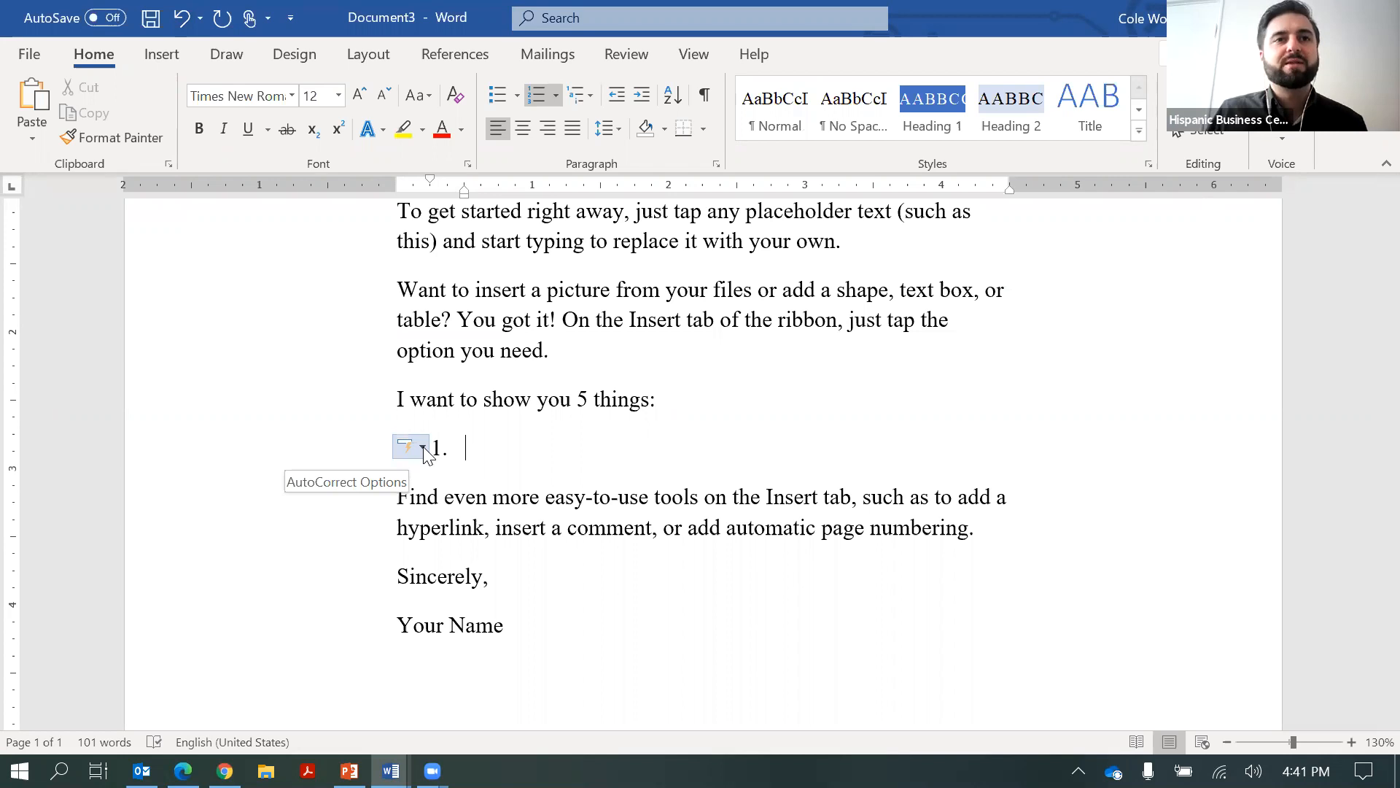
left_click(423, 447)
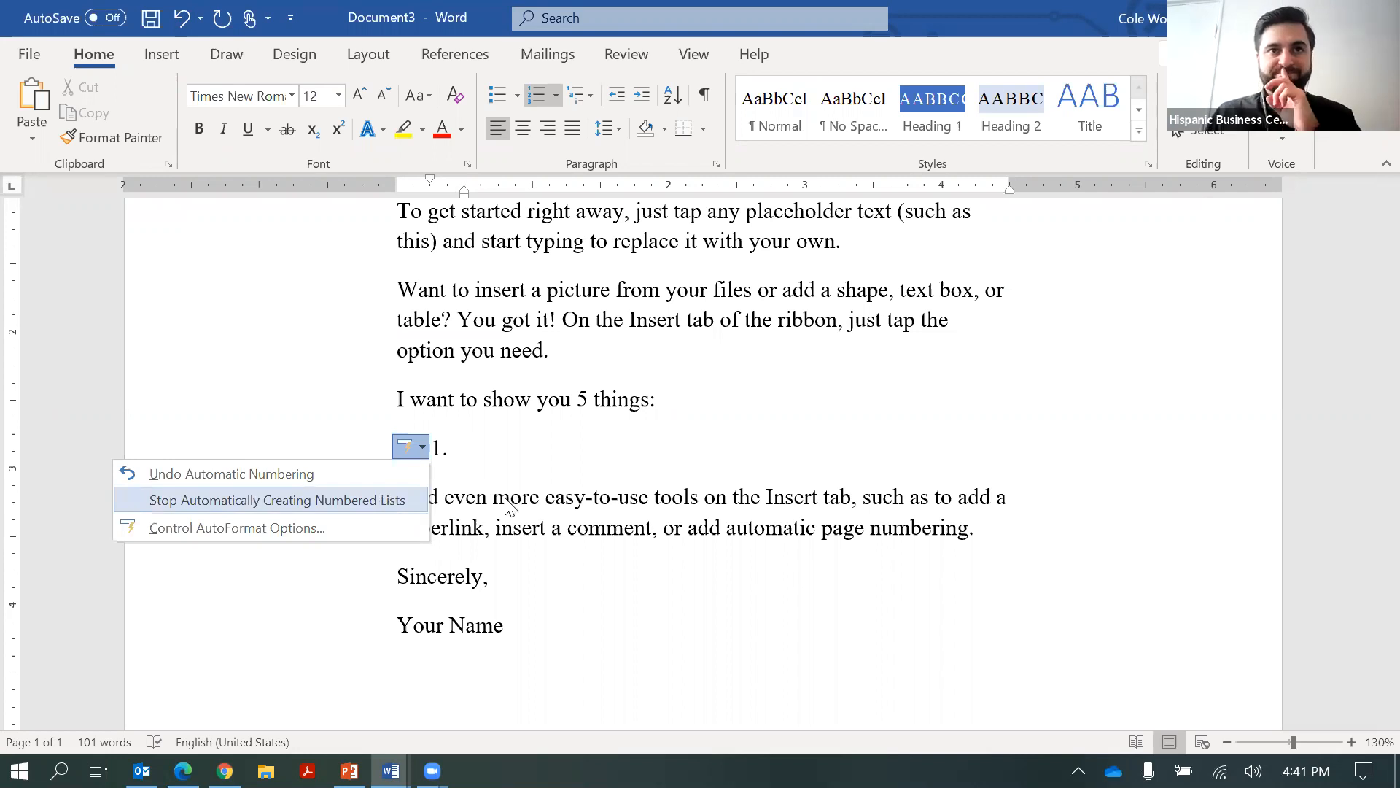
left_click(503, 443)
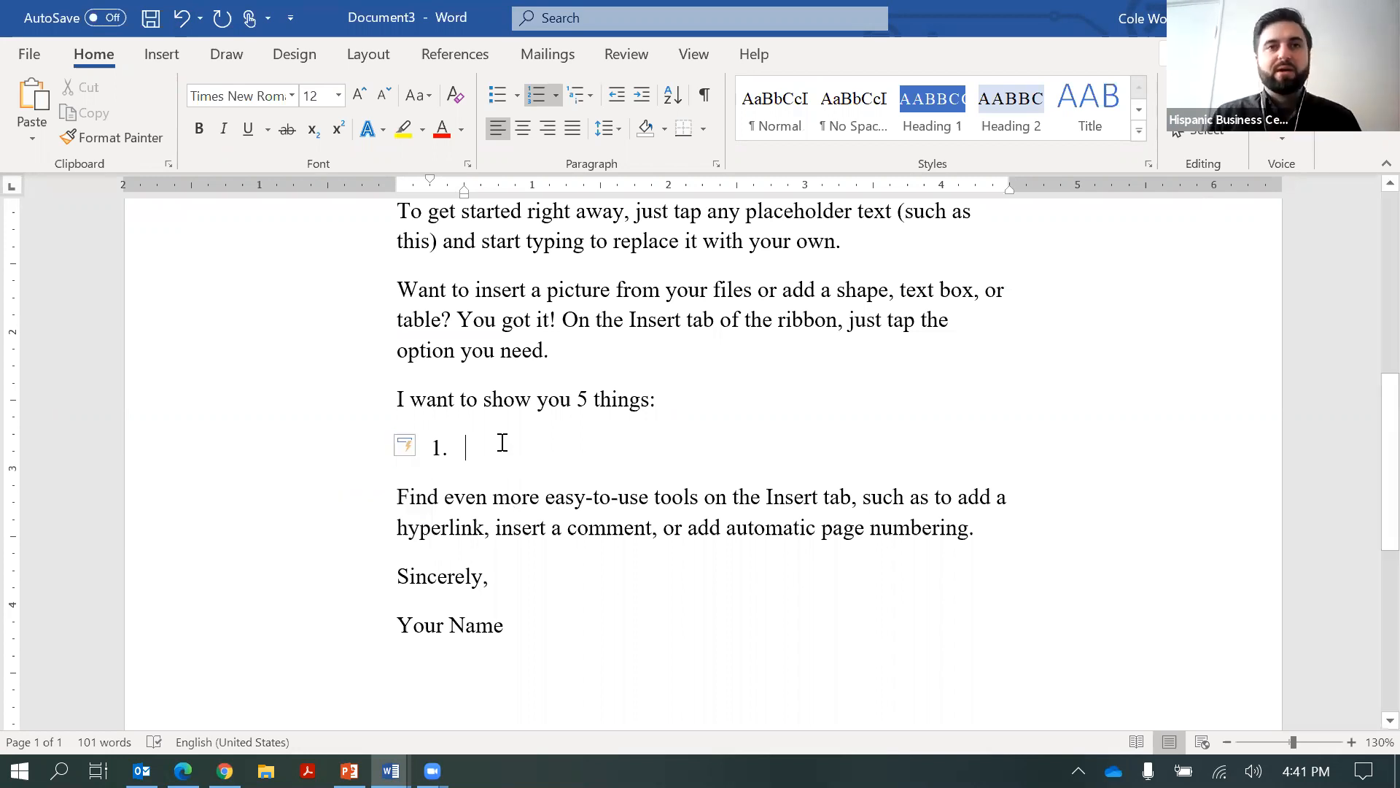
type("First")
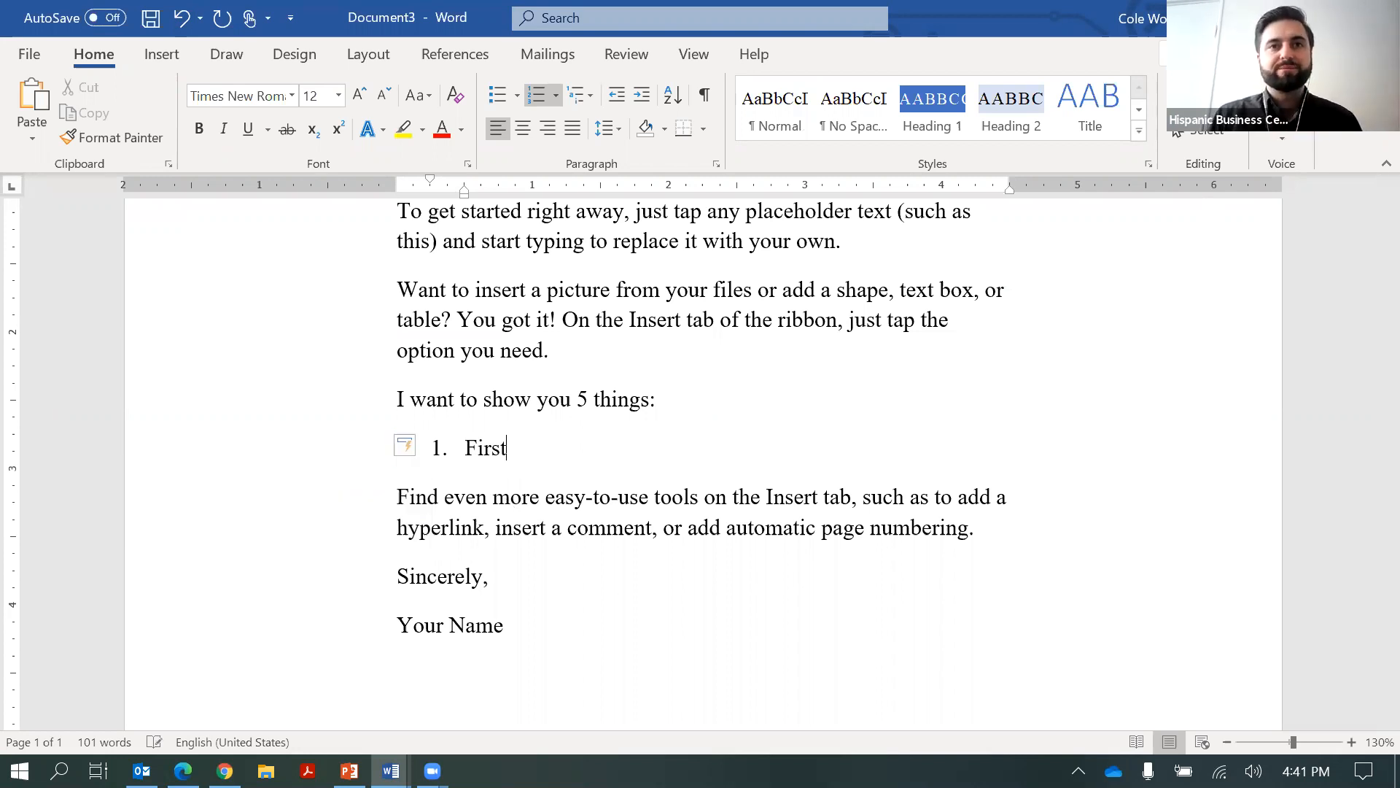
Complete list item 1 as "First thing." and add items reading "Second thing" and "Third. Sometoime as"
type(" thing.")
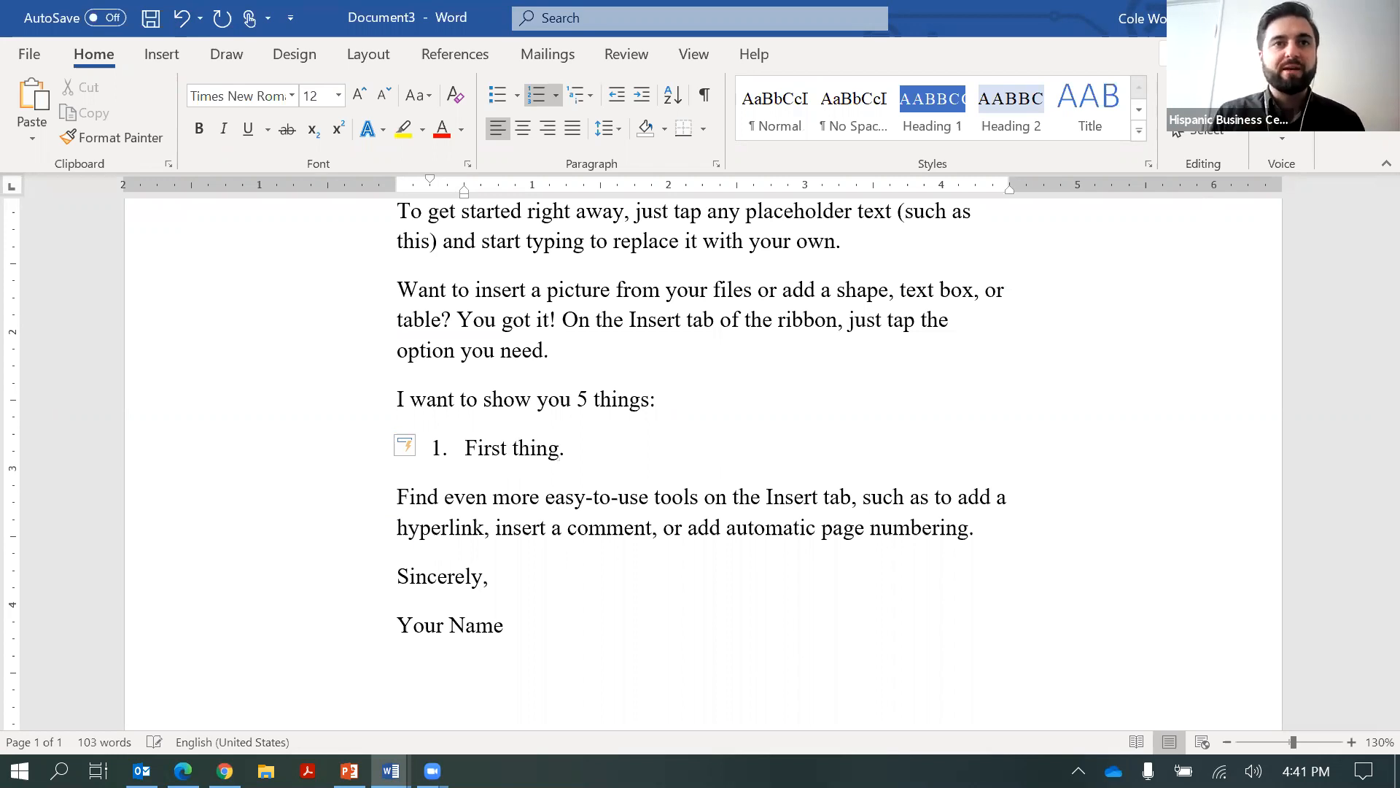
key("Return")
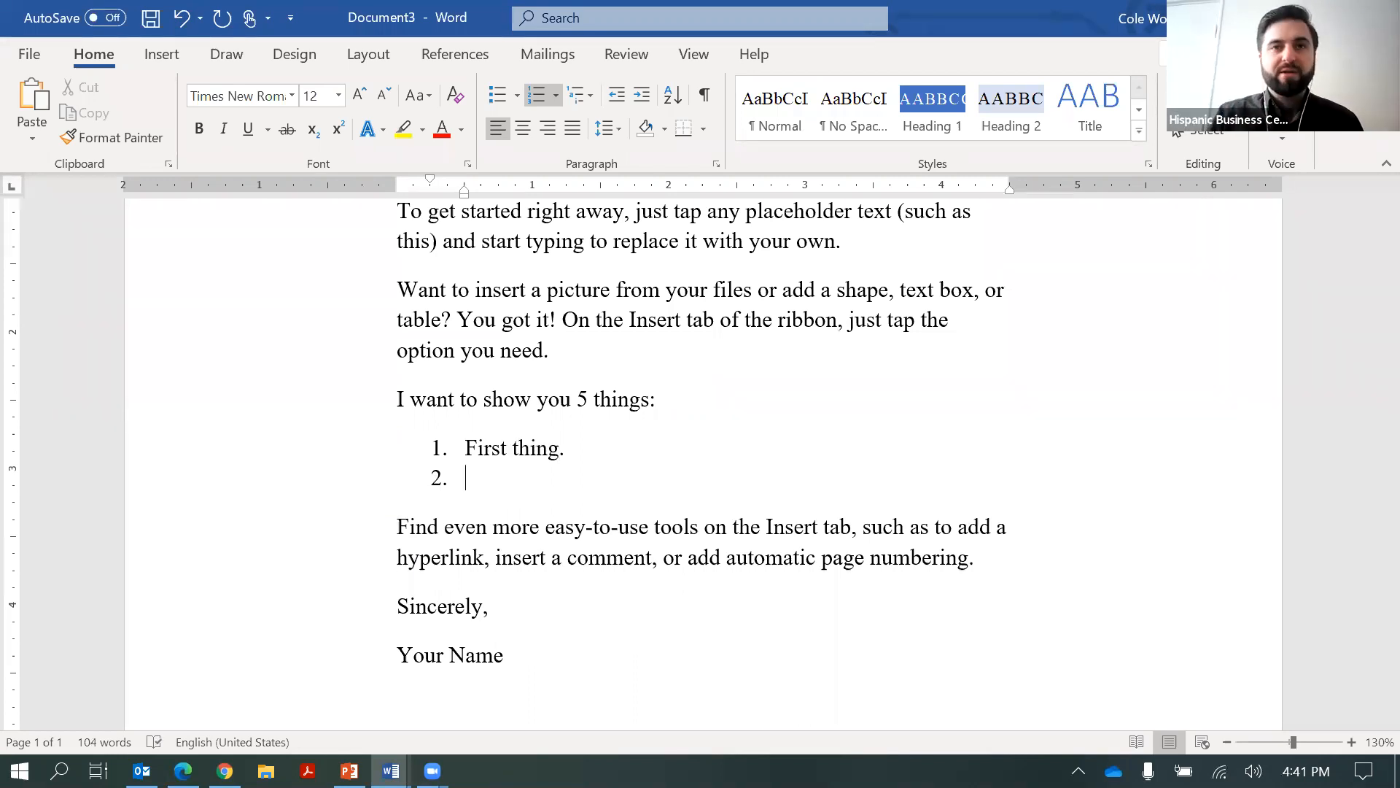
type("Second thing")
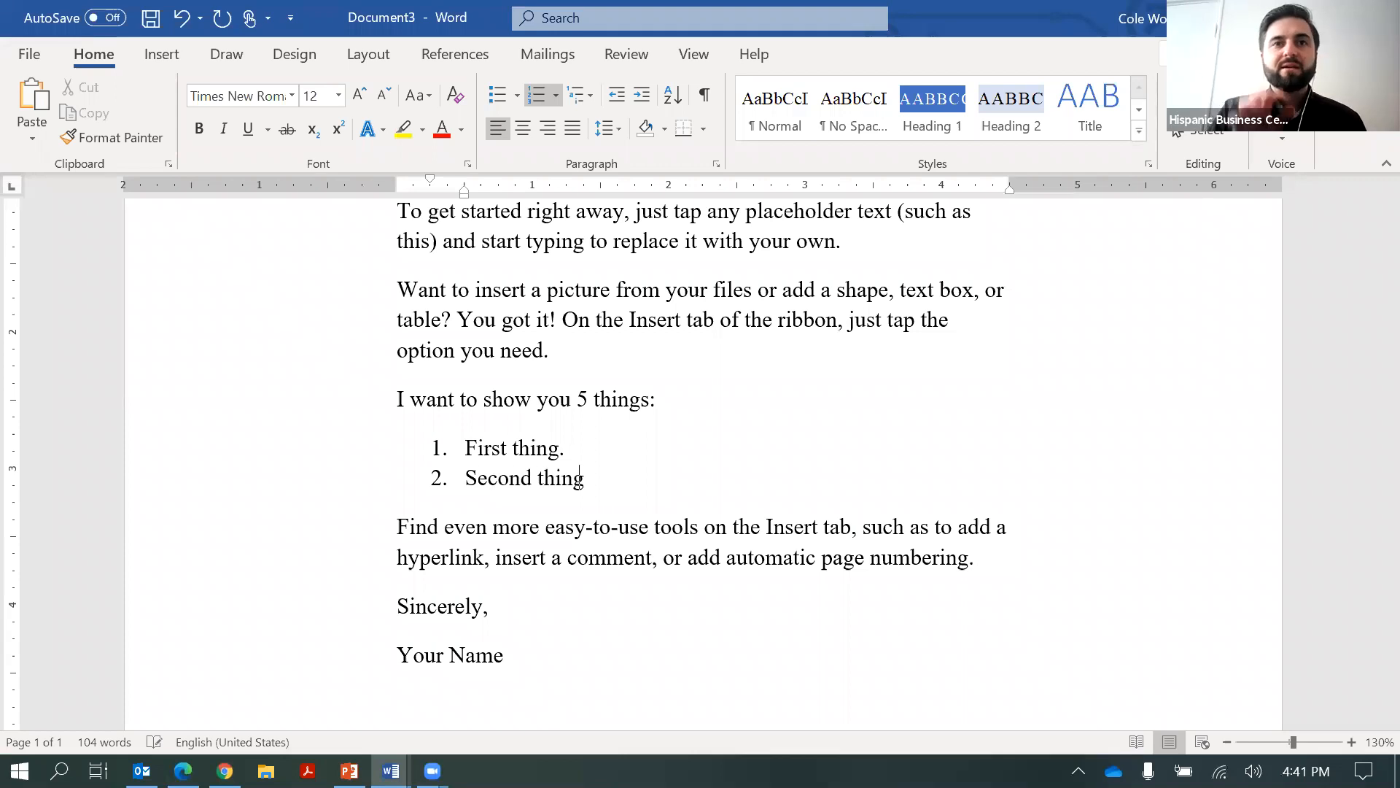
key("Return")
type("th")
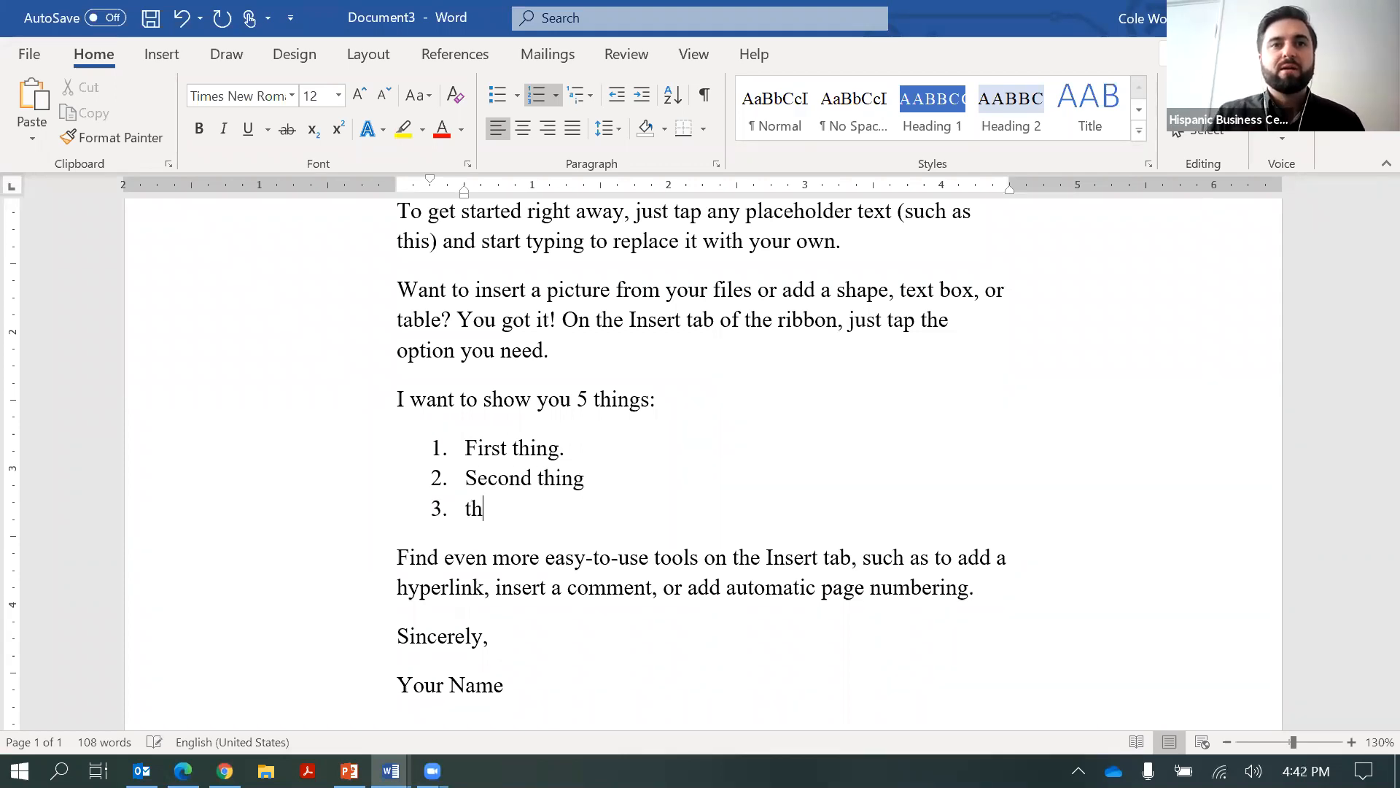
type("ird.")
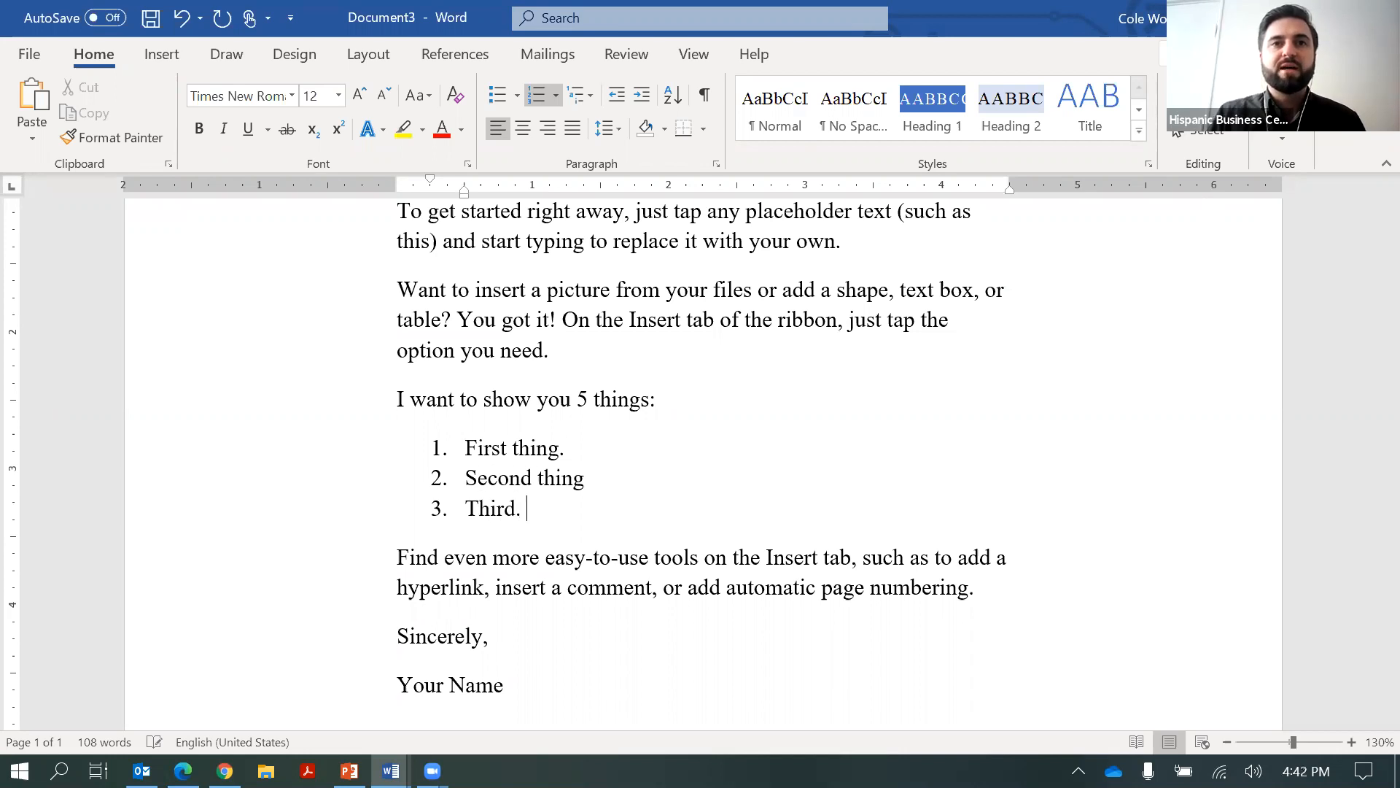
type(" sometoime as")
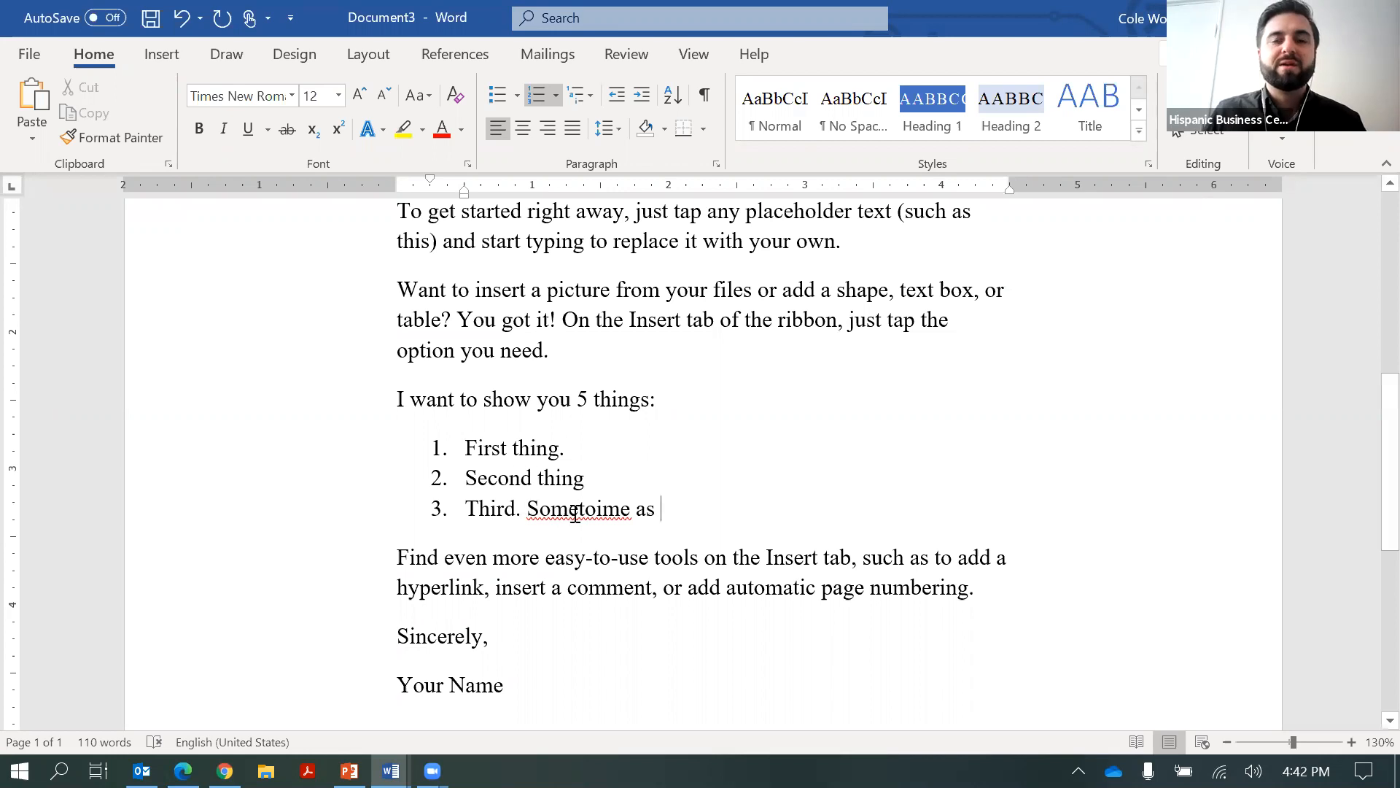
Correct the misspelled word in item 3 to the suggestion "Sometimes" and replace the trailing "as" with a period
mouse_move(538, 525)
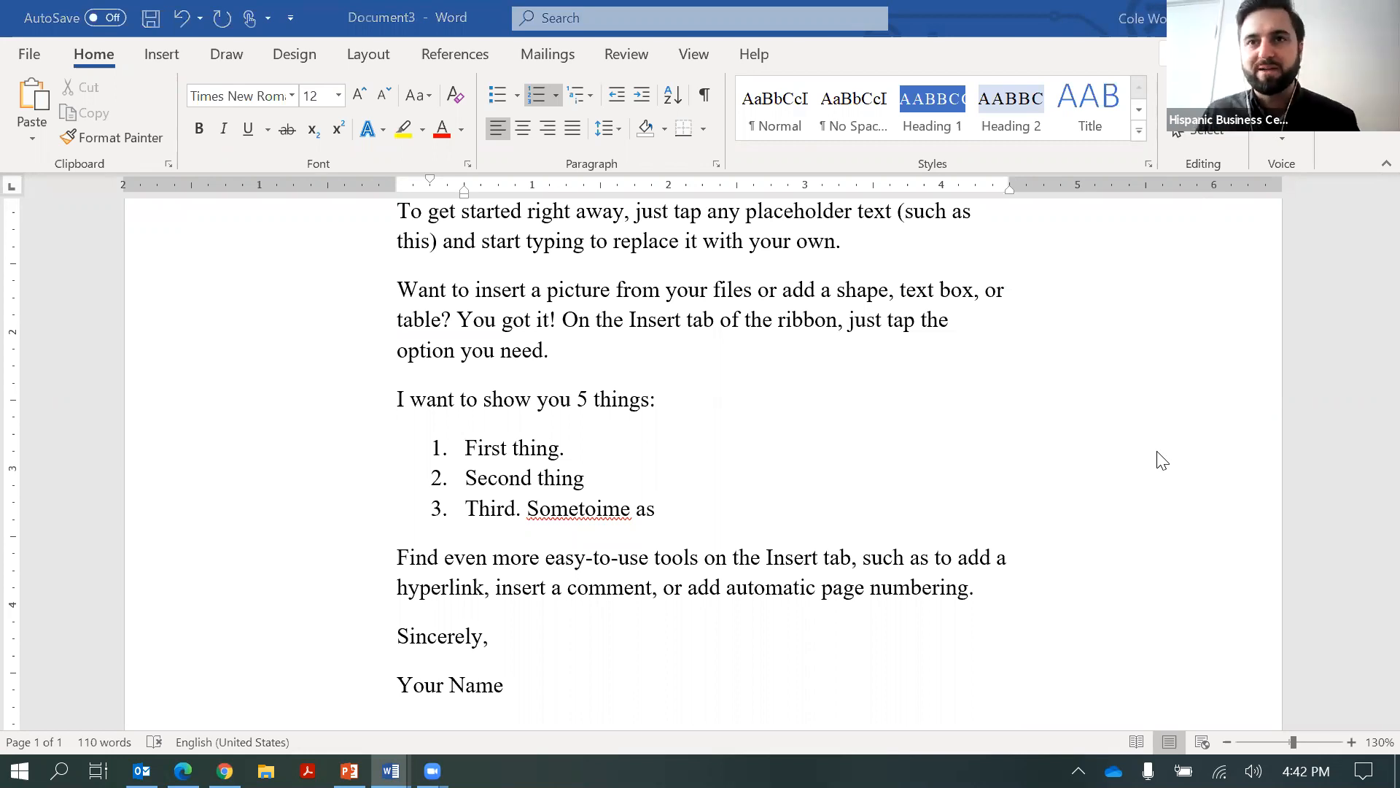
right_click(583, 513)
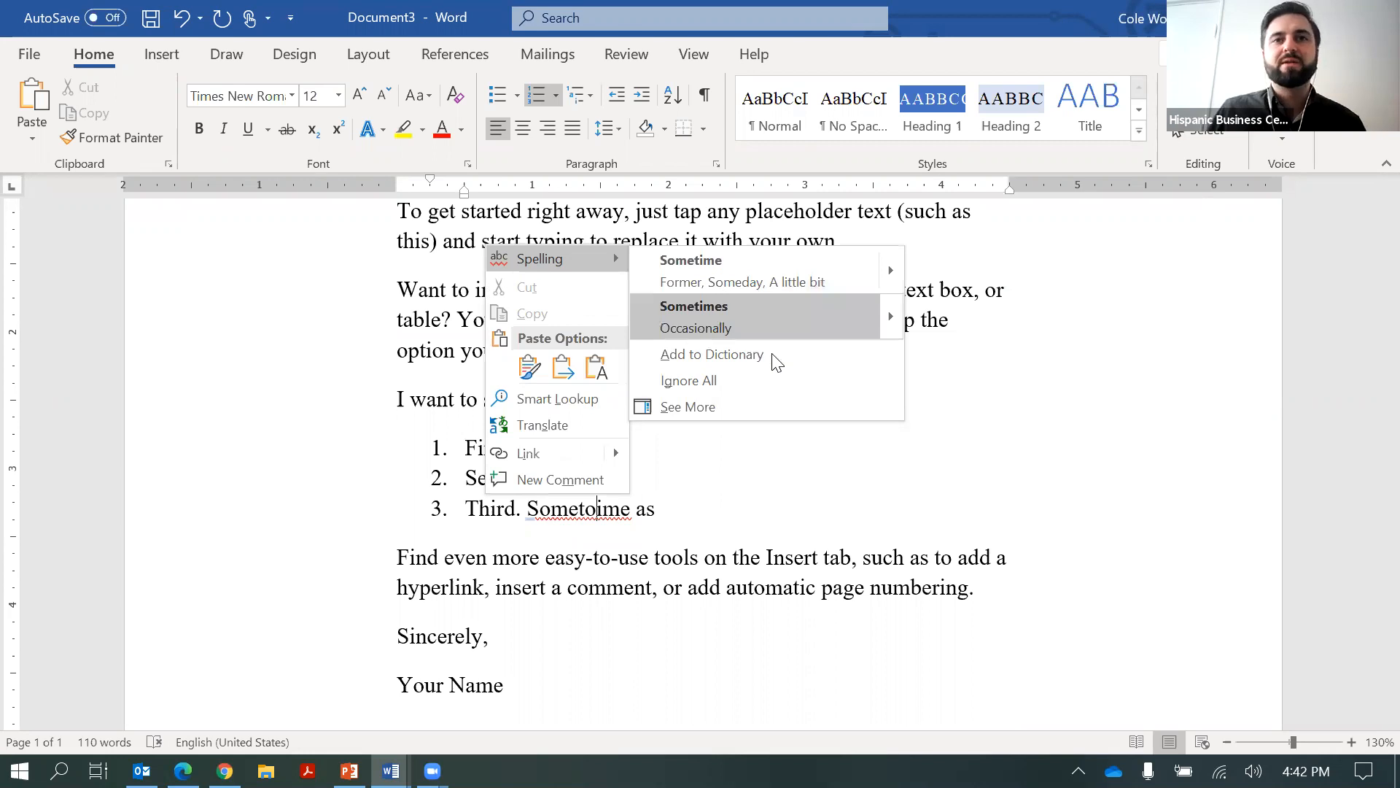
left_click(708, 327)
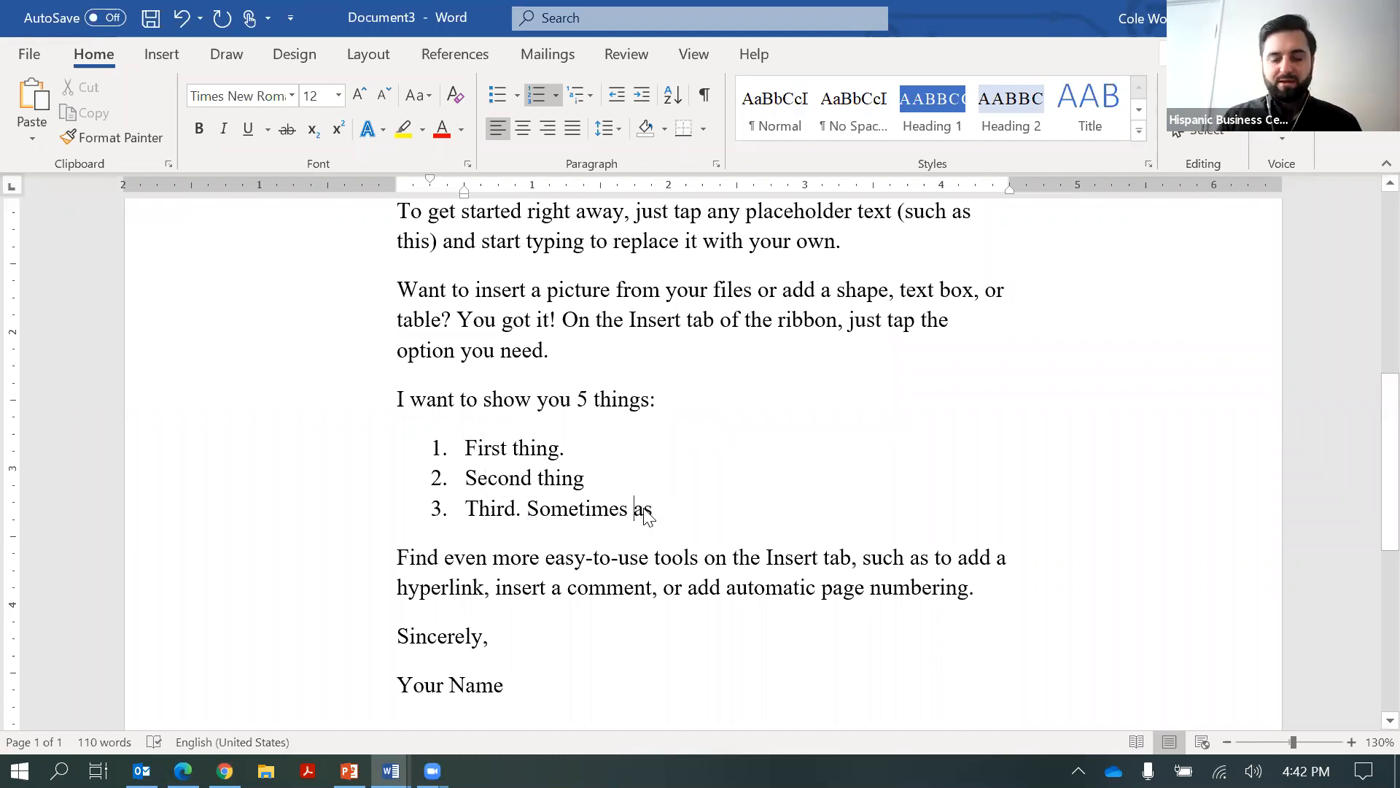
double_click(645, 508)
key("BackSpace")
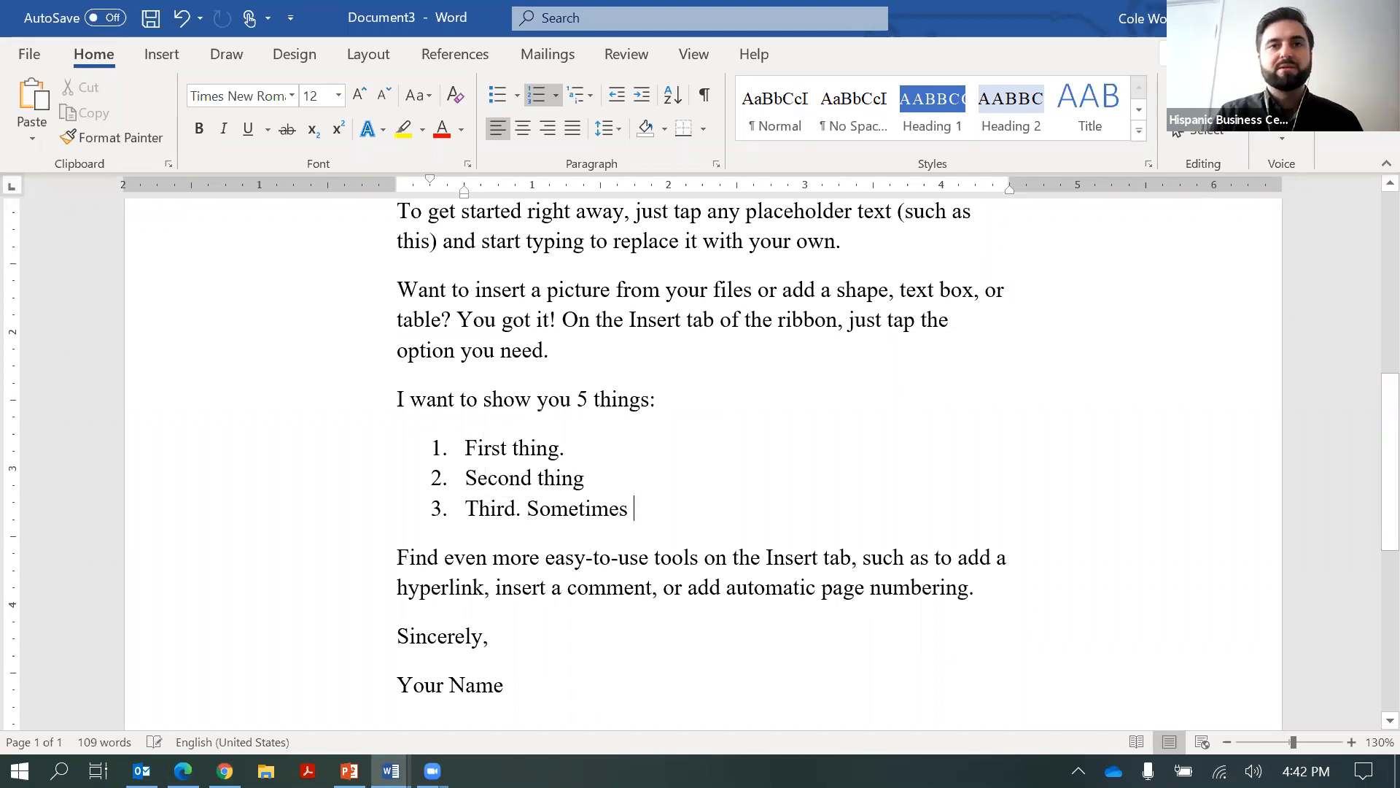
type(".")
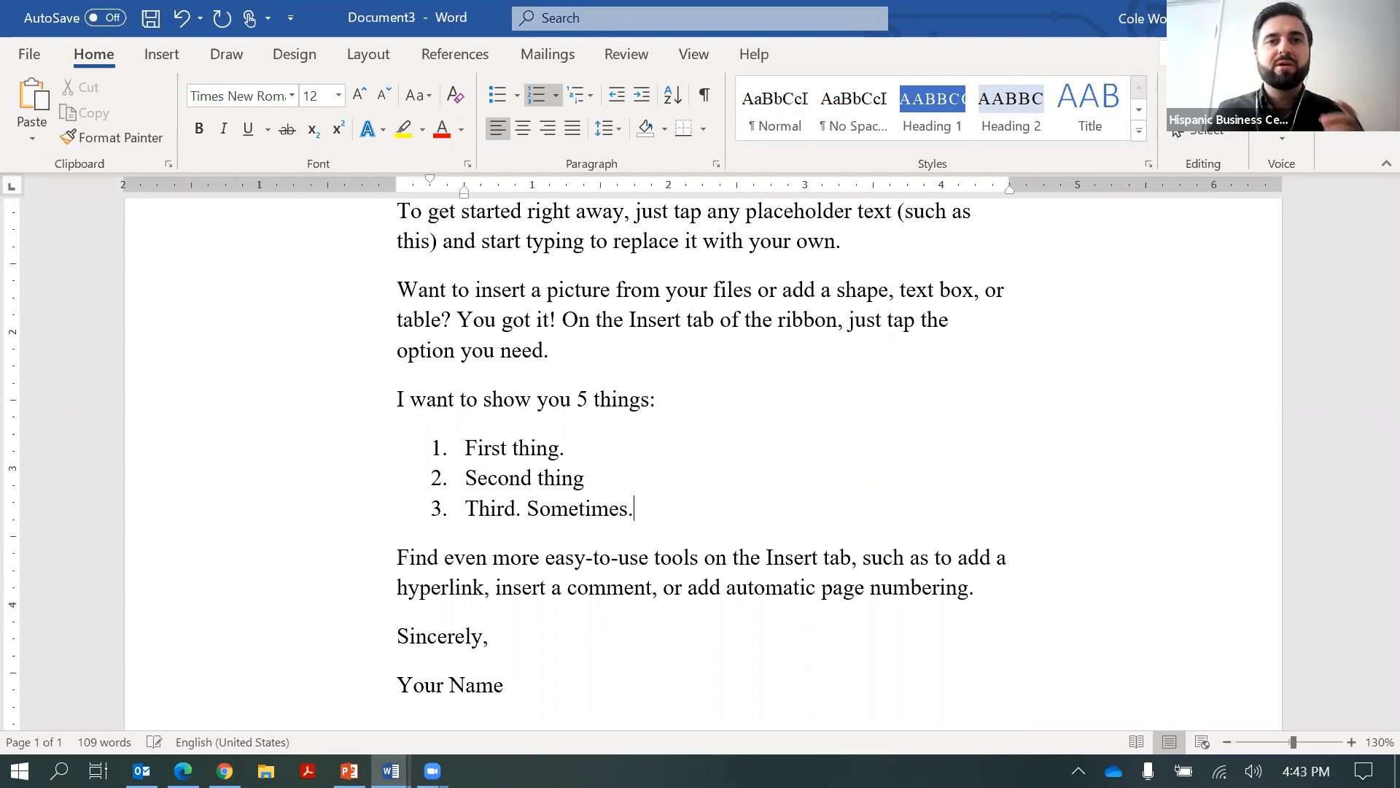
Insert an empty second-level item directly below "First thing." in the numbered list
left_click(726, 455)
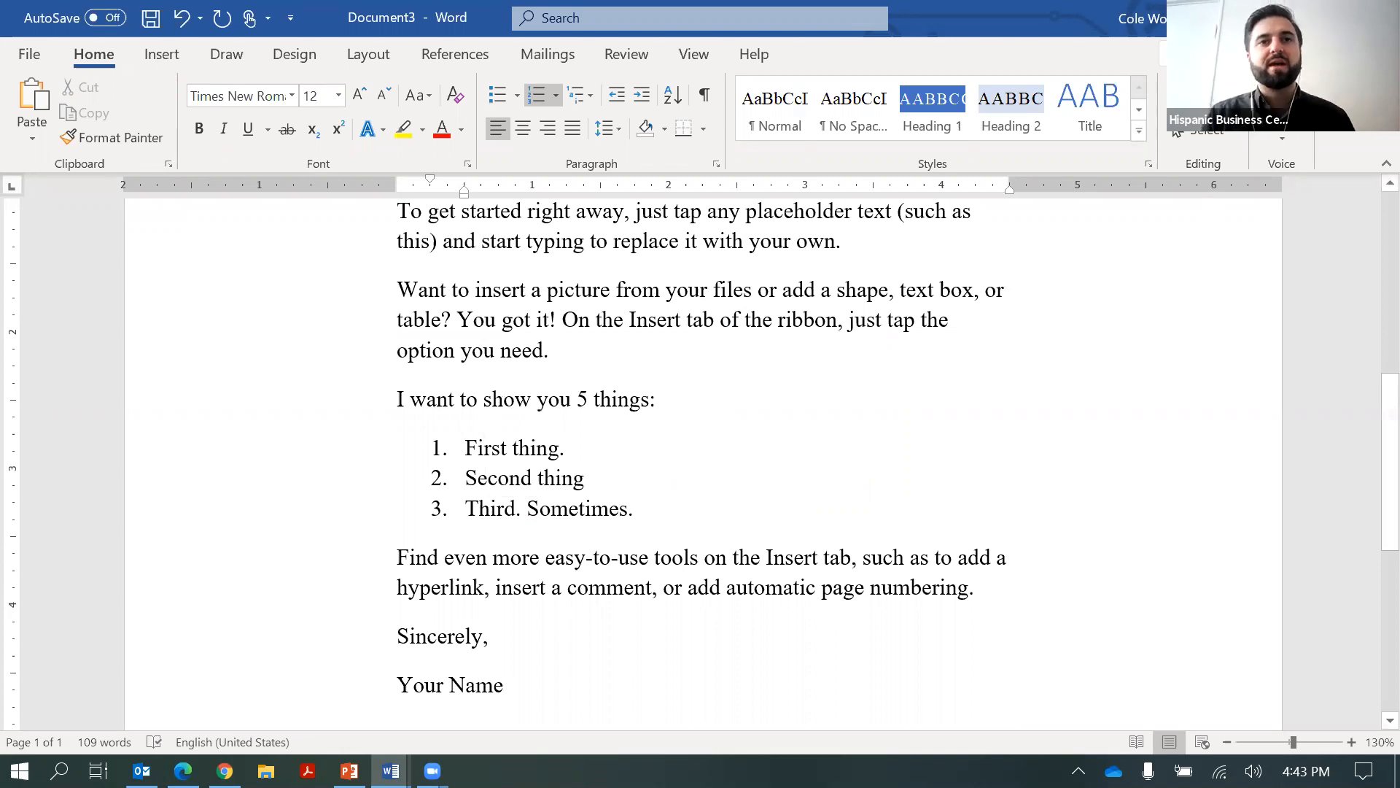
key("Return")
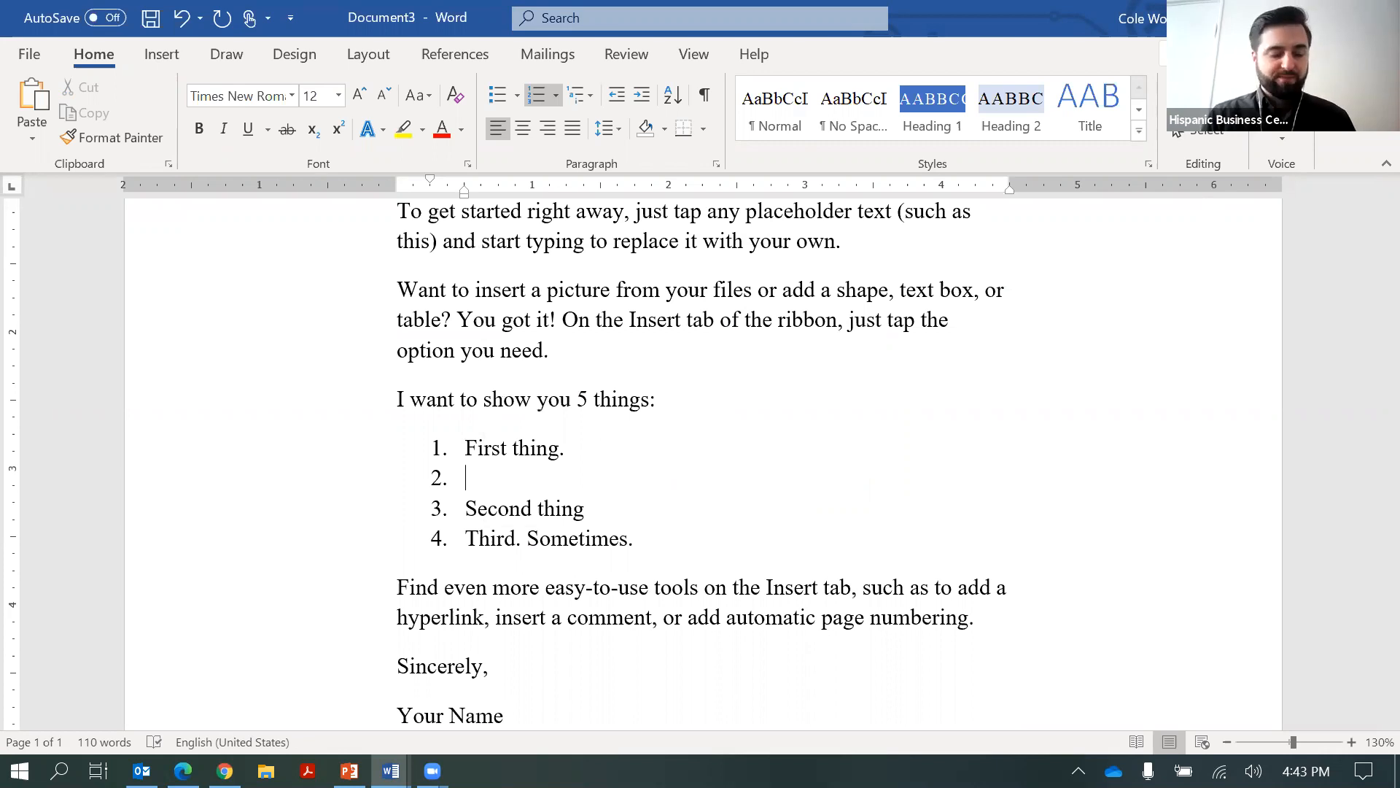
key("Tab")
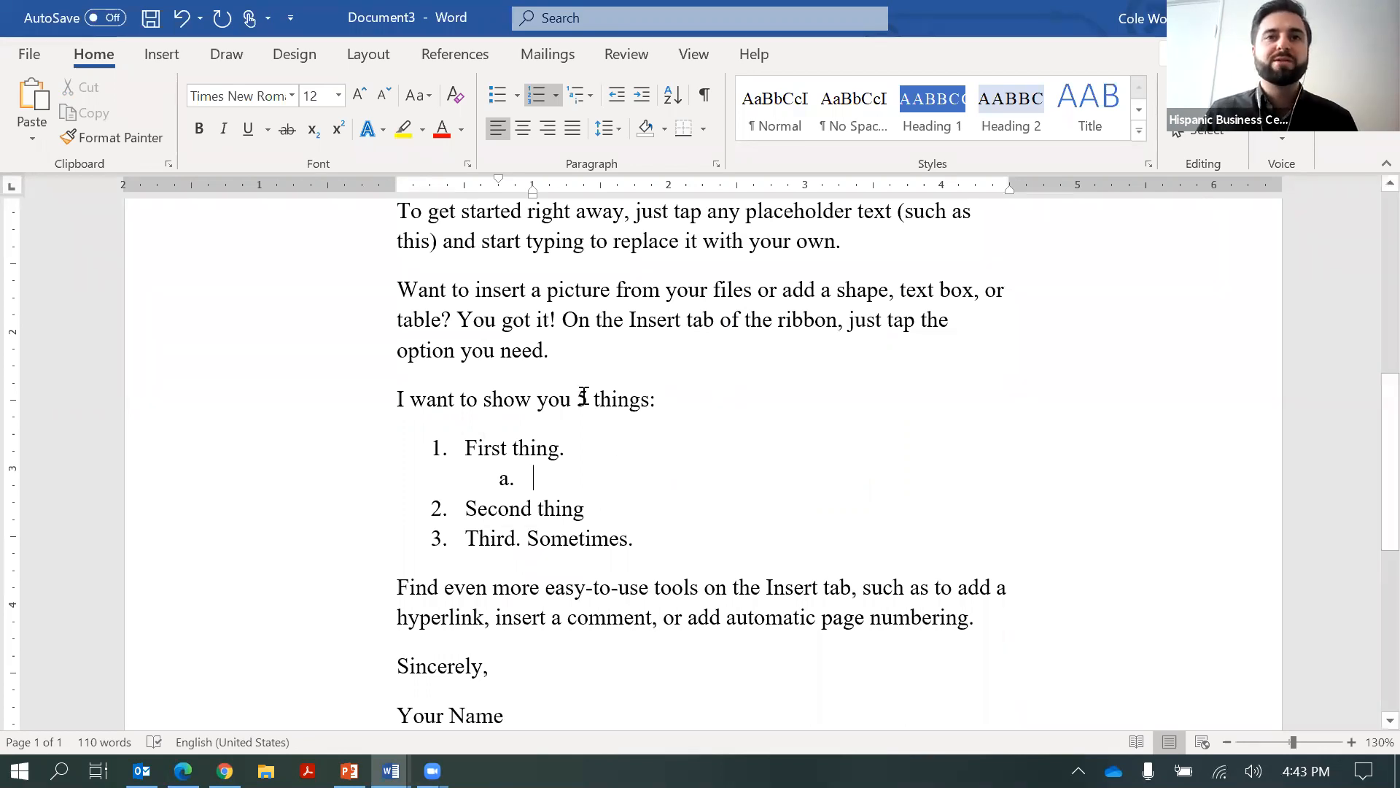
left_click(173, 23)
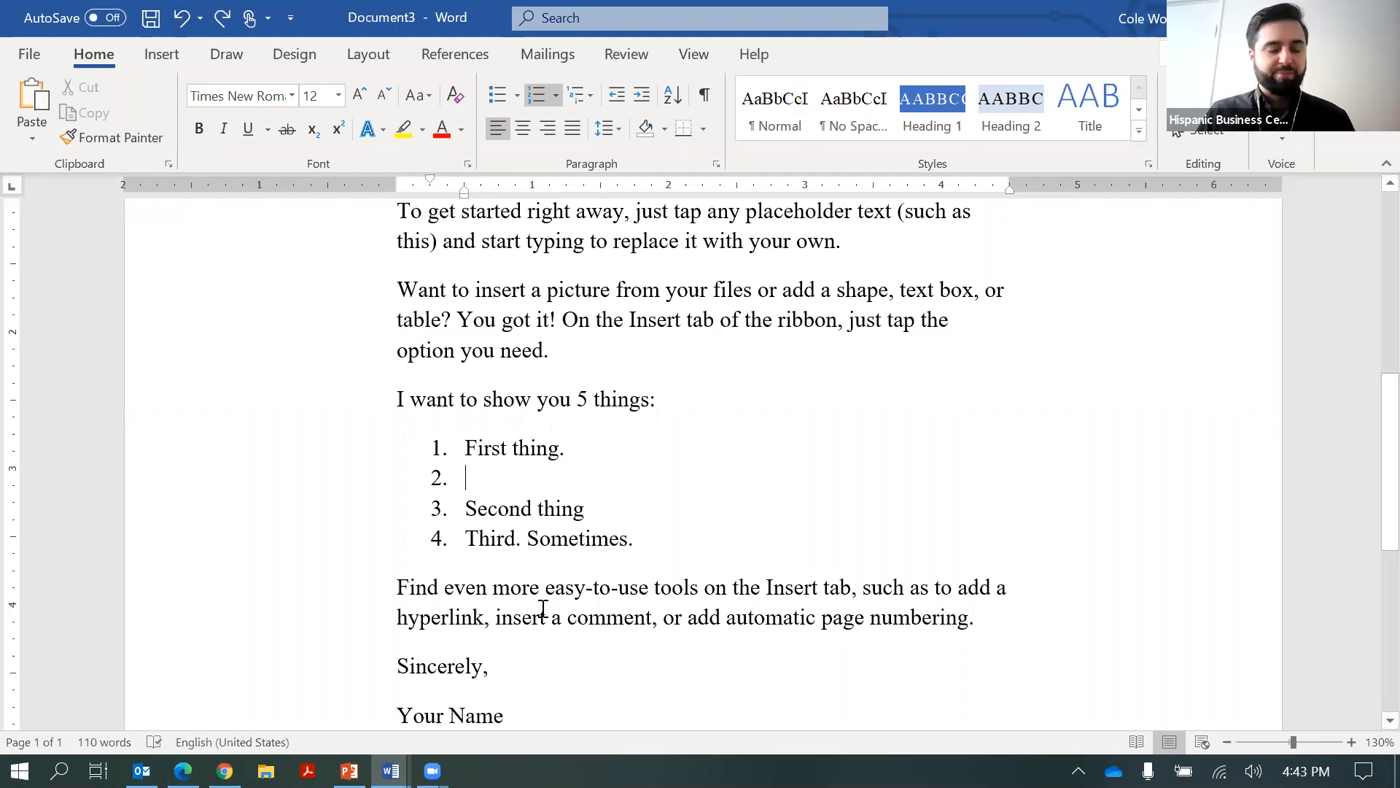
key("Tab")
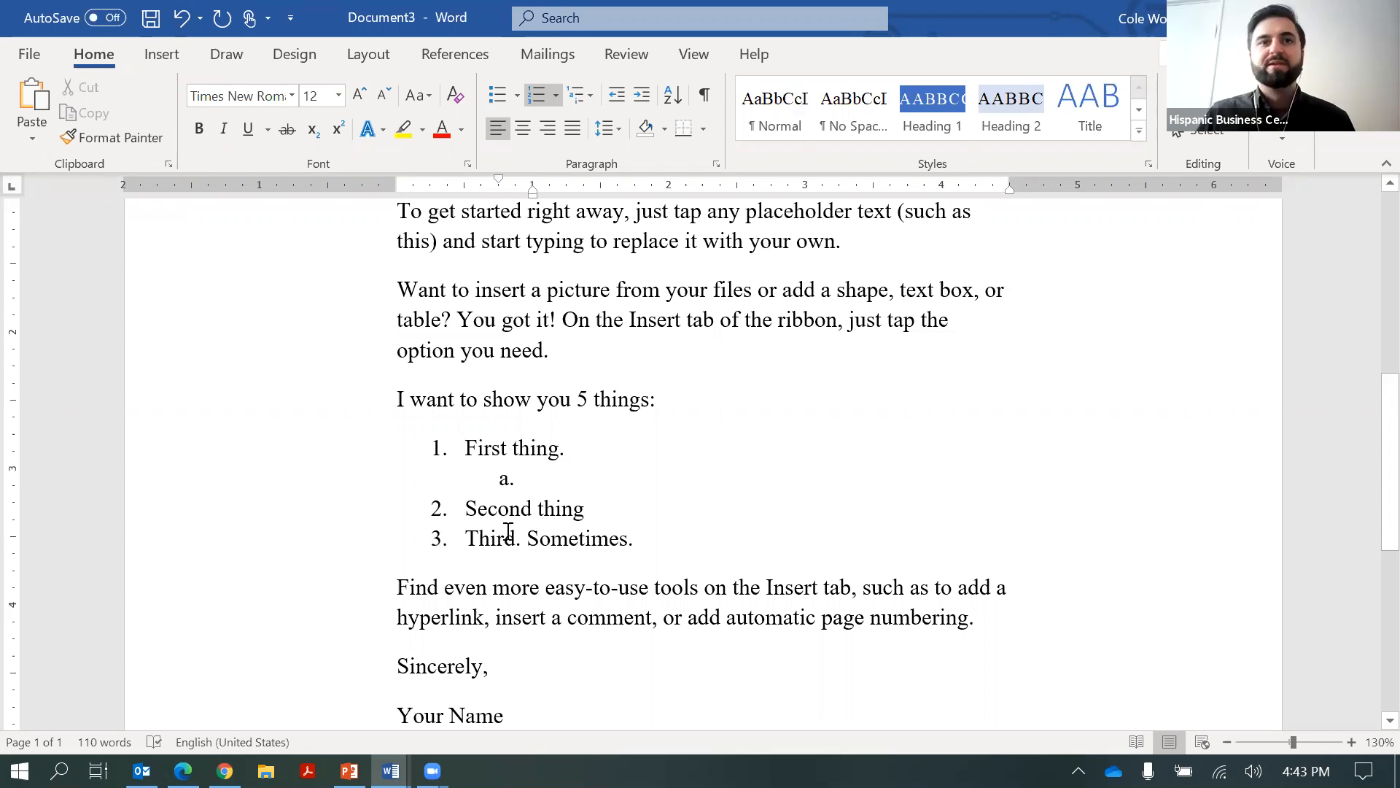
Fill in sub-items a to c under "First thing." with the filler texts "A;sldkfj", "A;lsdfkjasd" and "As;ldfk;jasd"
left_click(573, 481)
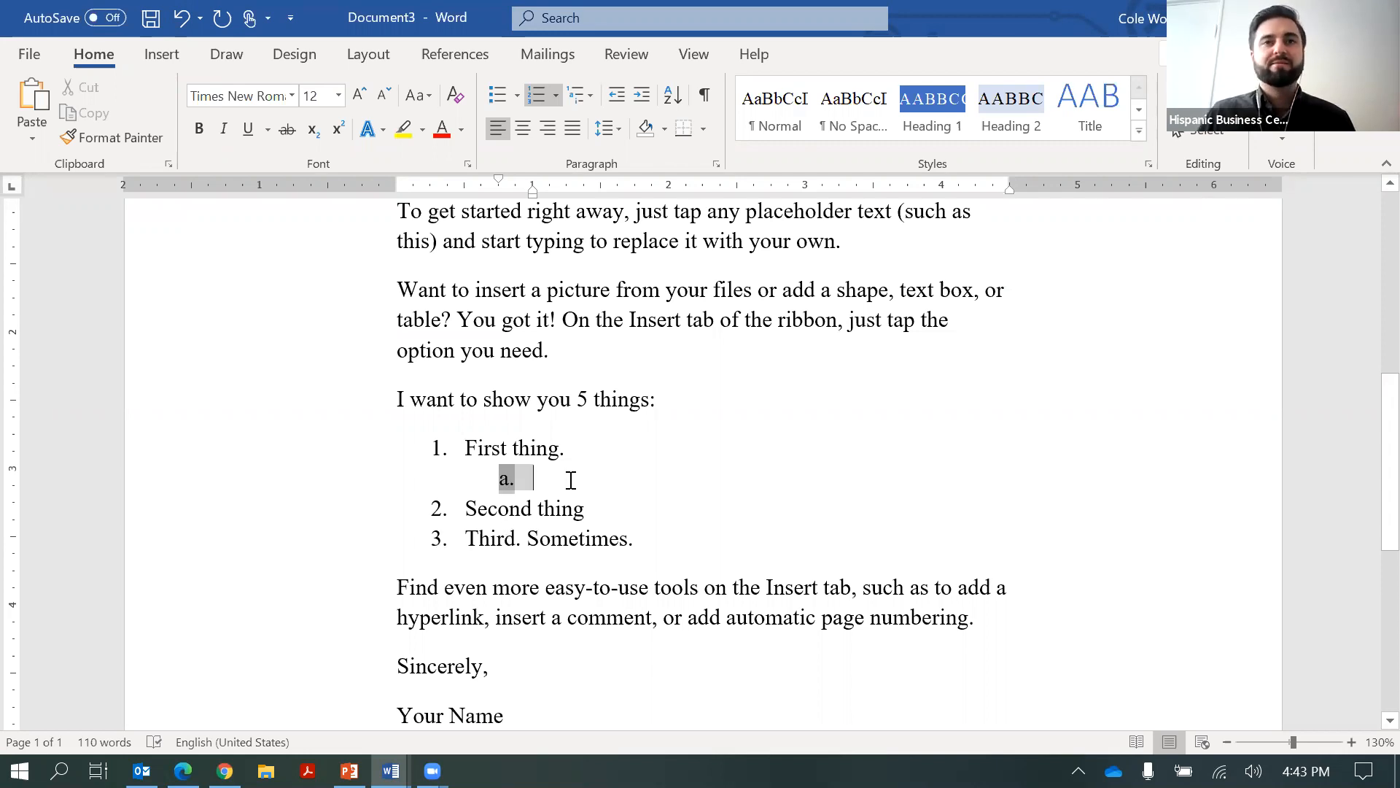
left_click(571, 480)
type("a;sldkfj")
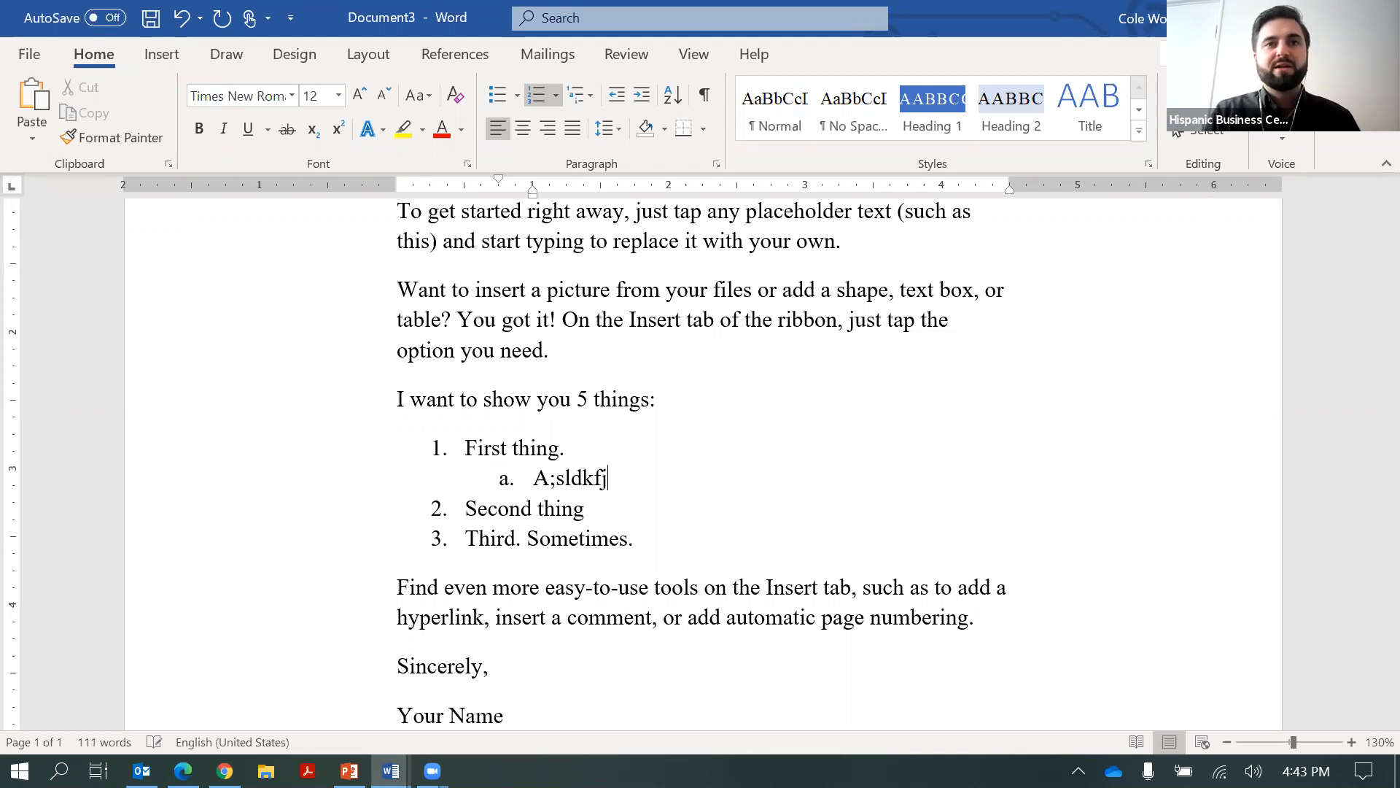
key("Return")
type("a;lsdfkjasd")
key("Return")
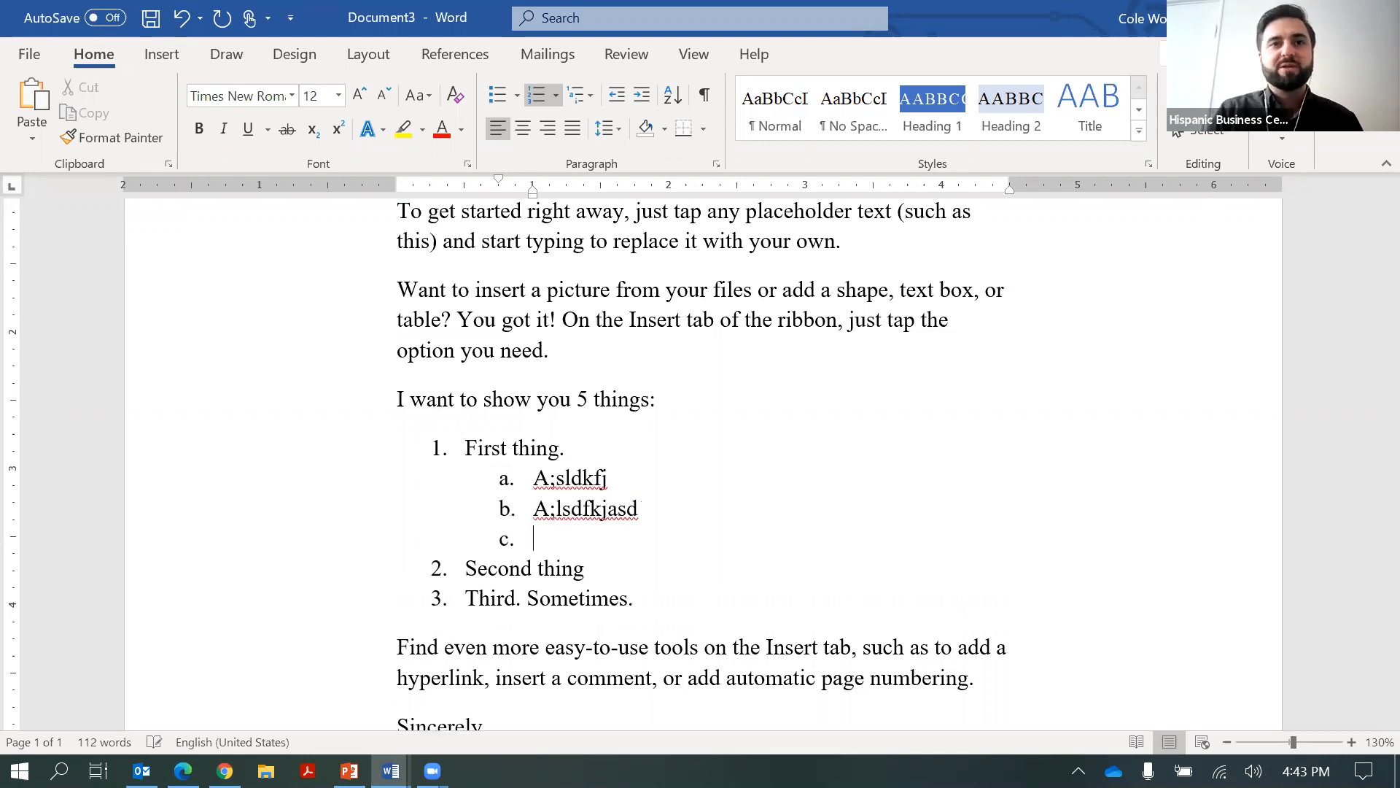
type("as;ldfk;jasd")
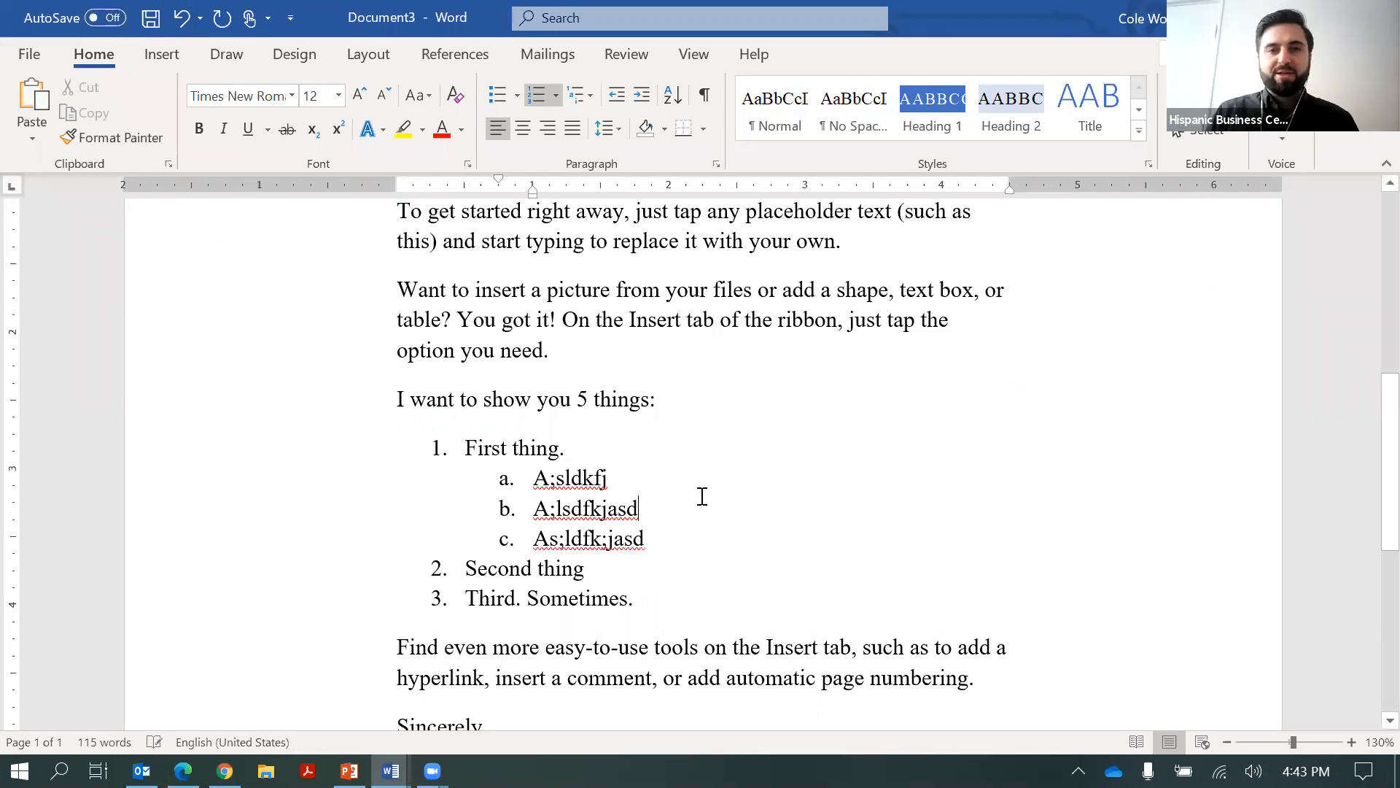
Add three third-level items under sub-item b reading "As;dlfkjas;dlkj", "A;sldfkjasdf" and "As;dlfk;jasdf"
key("Return")
key("Tab")
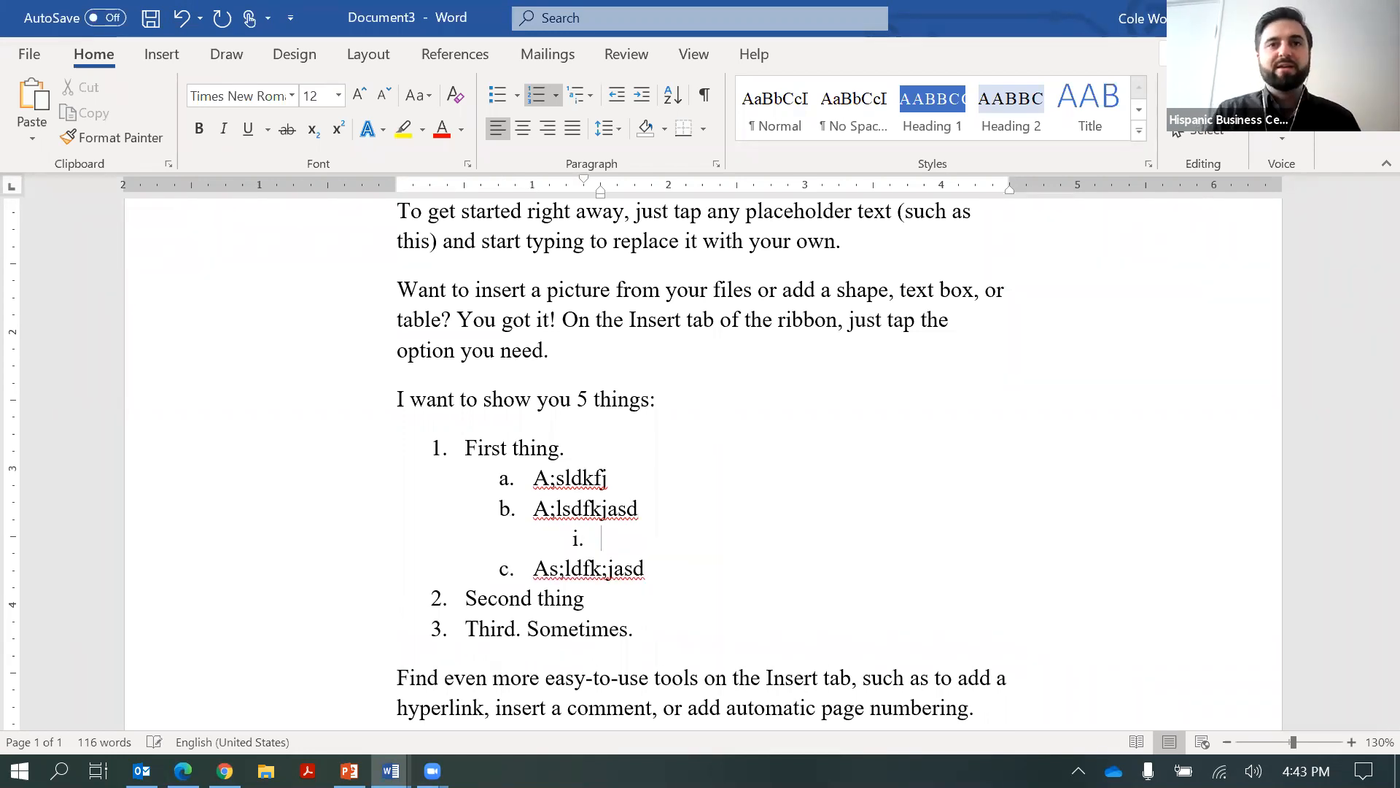
type("as;dlfkjas;dlkj")
key("Return")
type("a;")
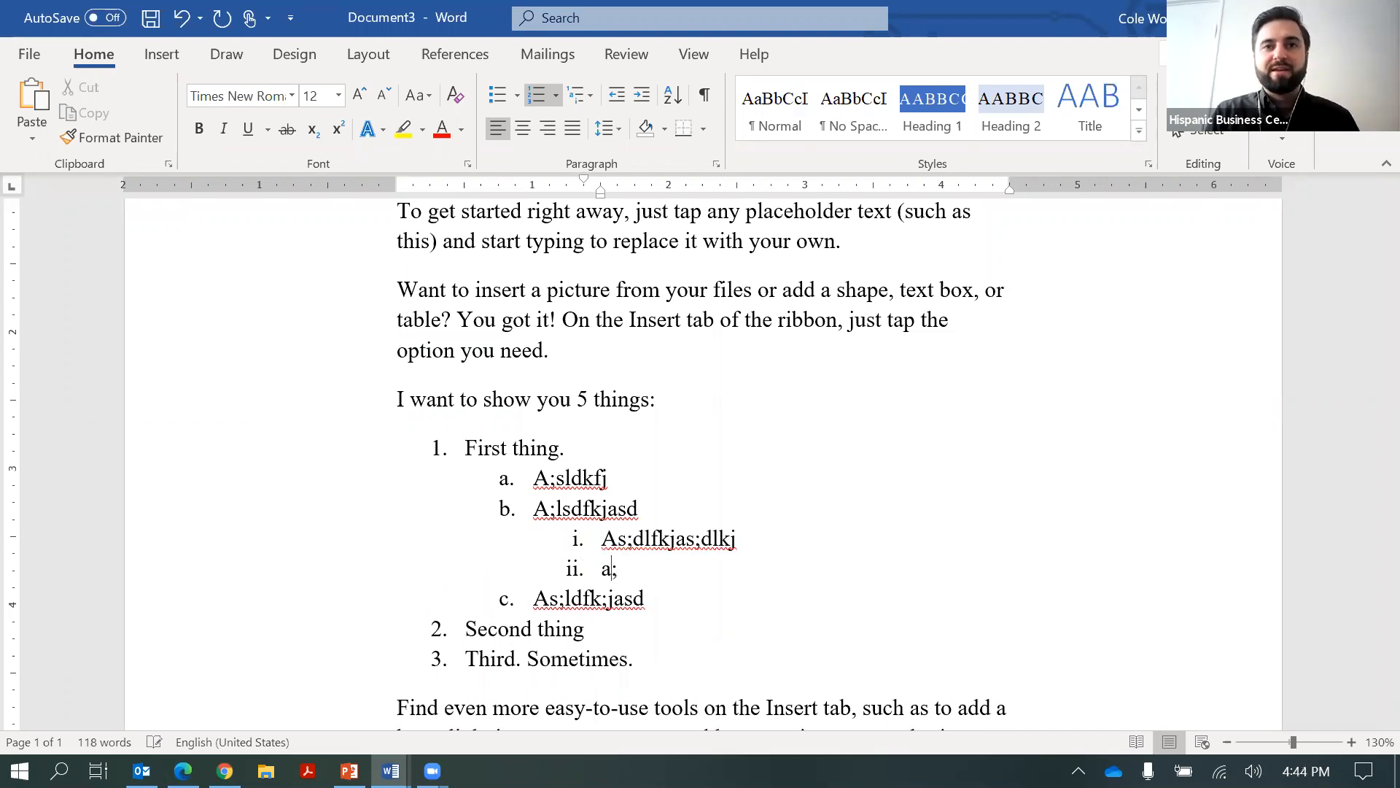
type("sldfkjasdf")
key("Return")
type("as;dlfk;jasdf")
Select the whole list from "First thing." to "Third. Sometimes.", try the No Spacing style on it and apply the Normal style instead
scroll(808, 542, "up", 3)
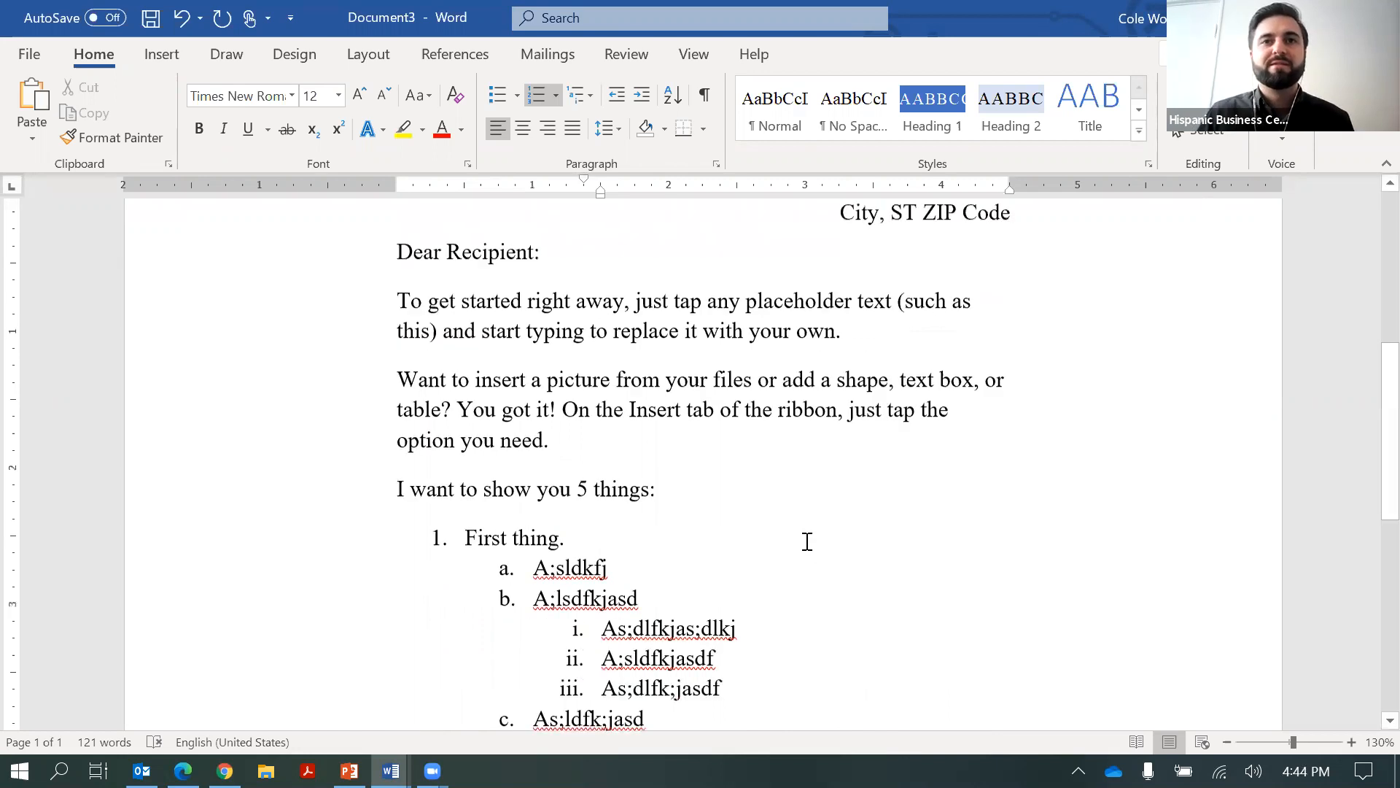
scroll(807, 541, "down", 5)
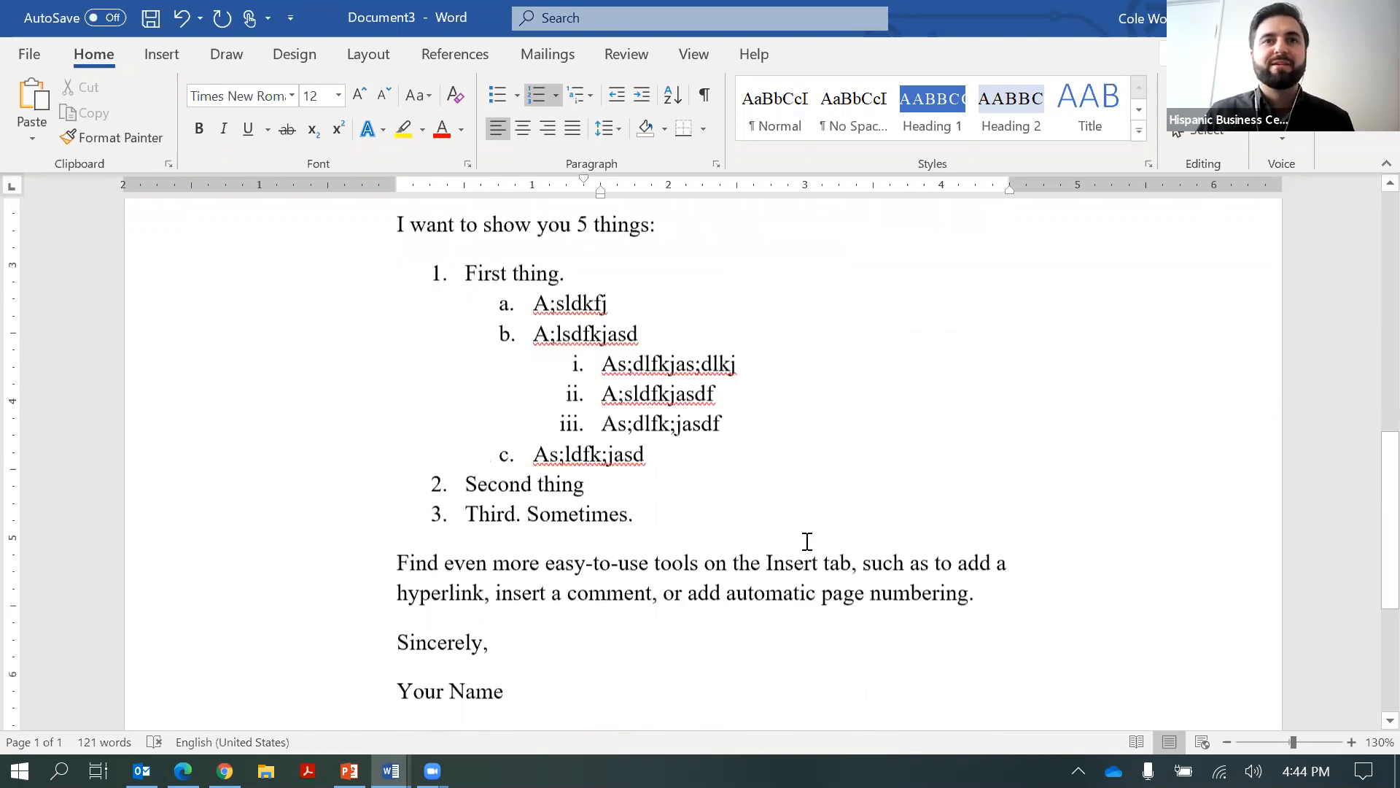
scroll(807, 541, "up", 1)
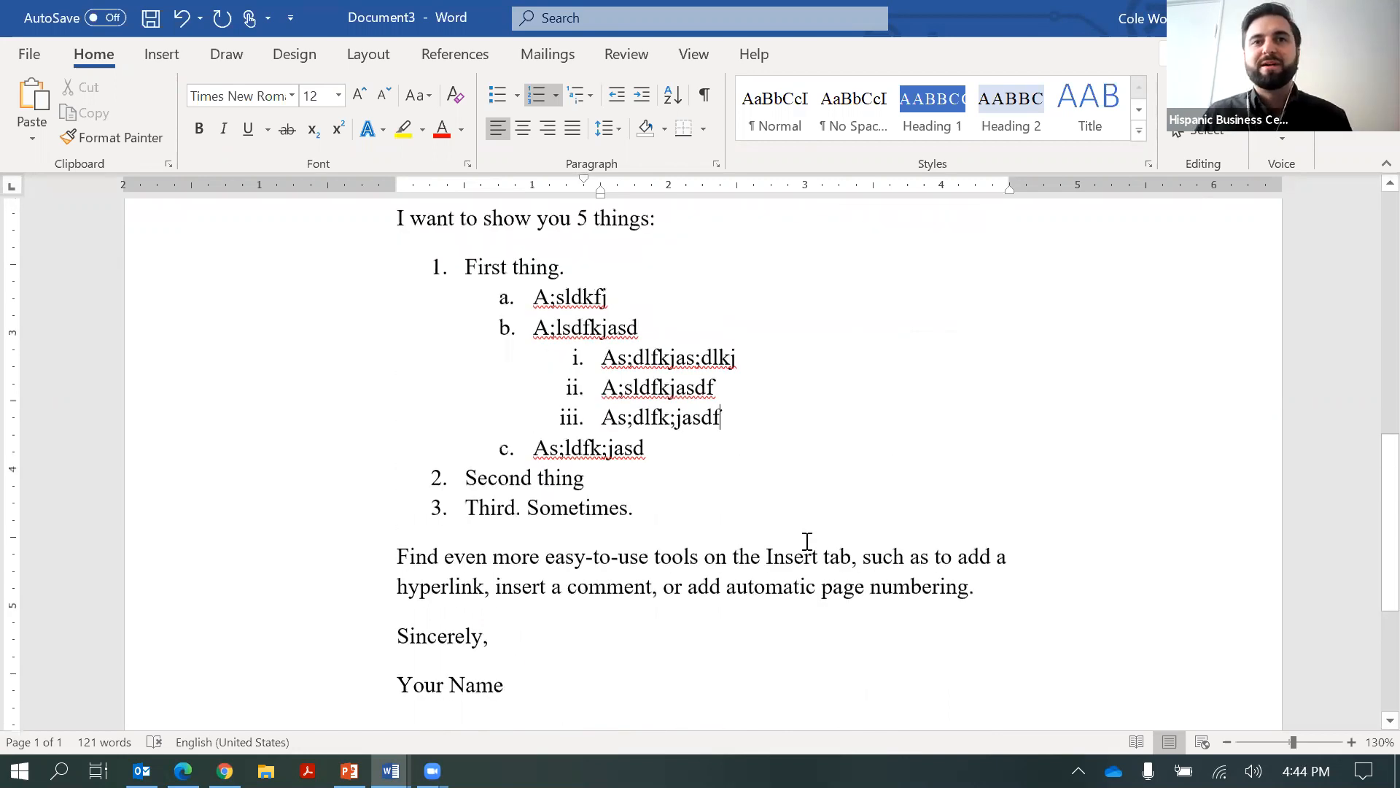
scroll(808, 541, "up", 1)
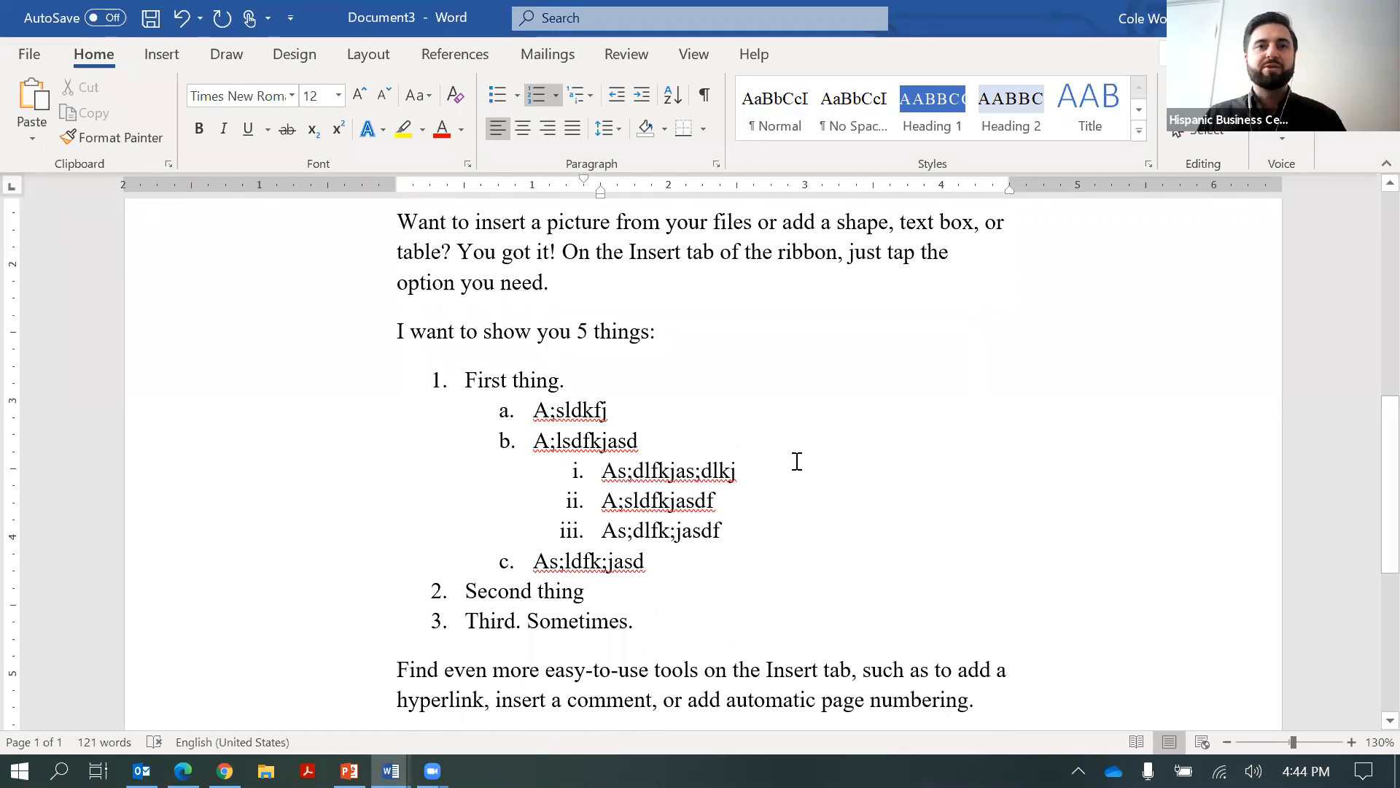
left_click(676, 622)
left_click(307, 390, "shift")
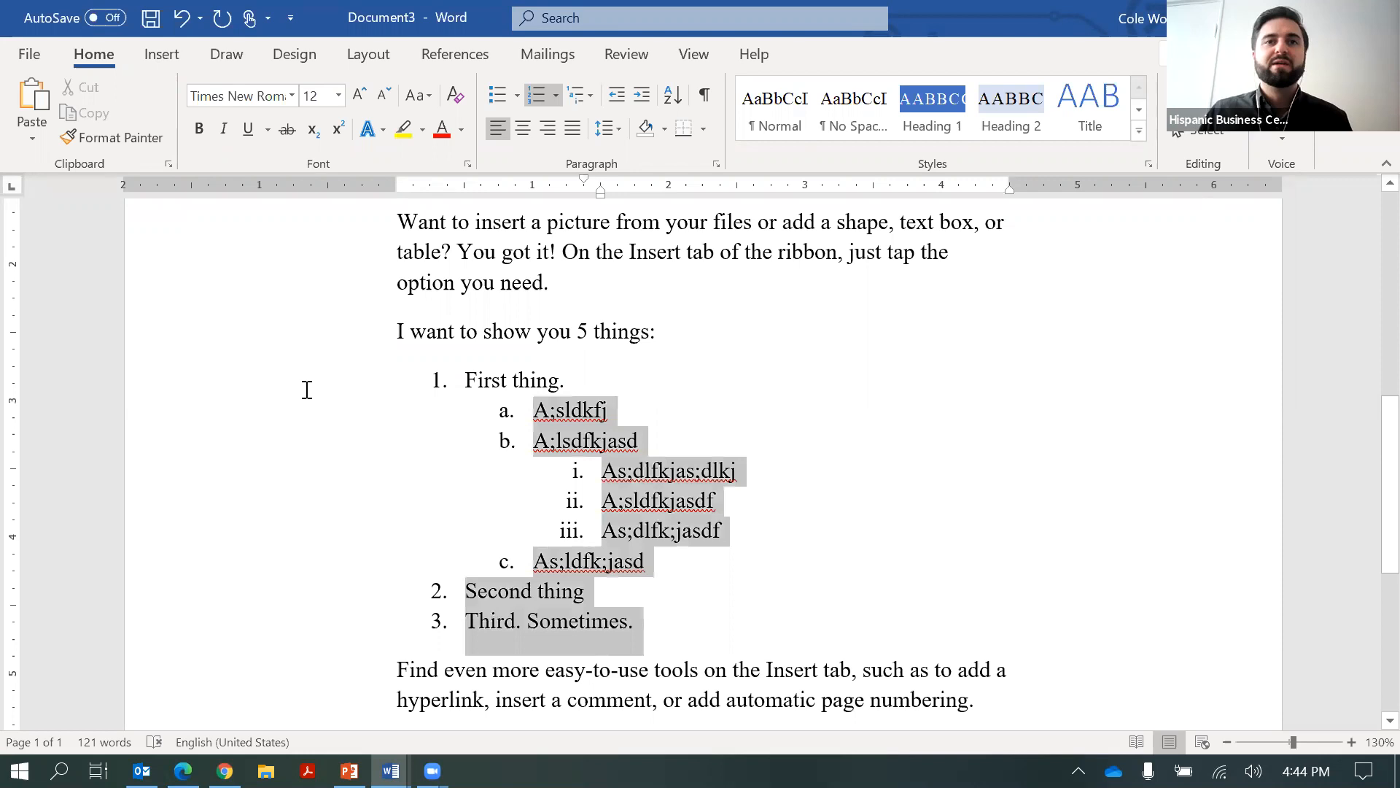
key("shift+Up")
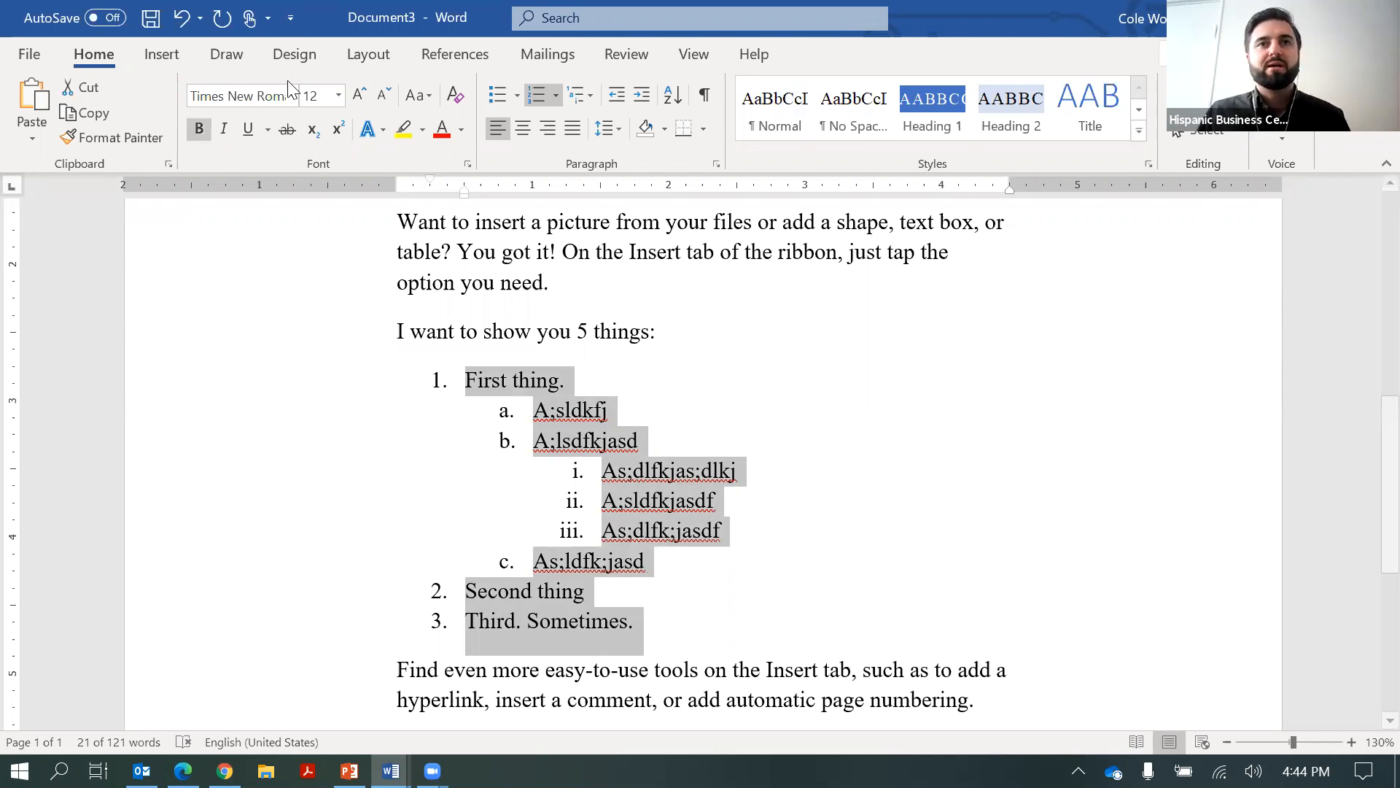
left_click(870, 128)
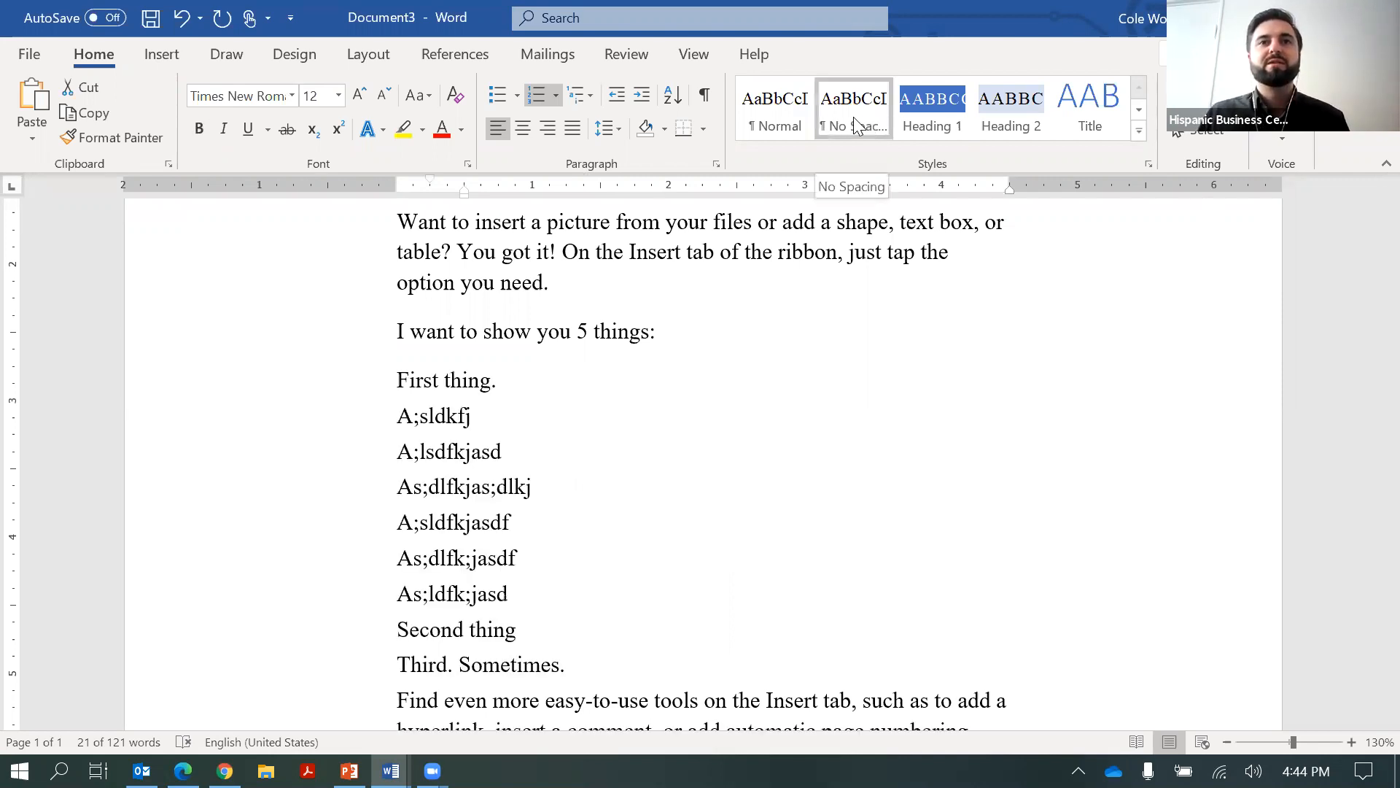
left_click(757, 121)
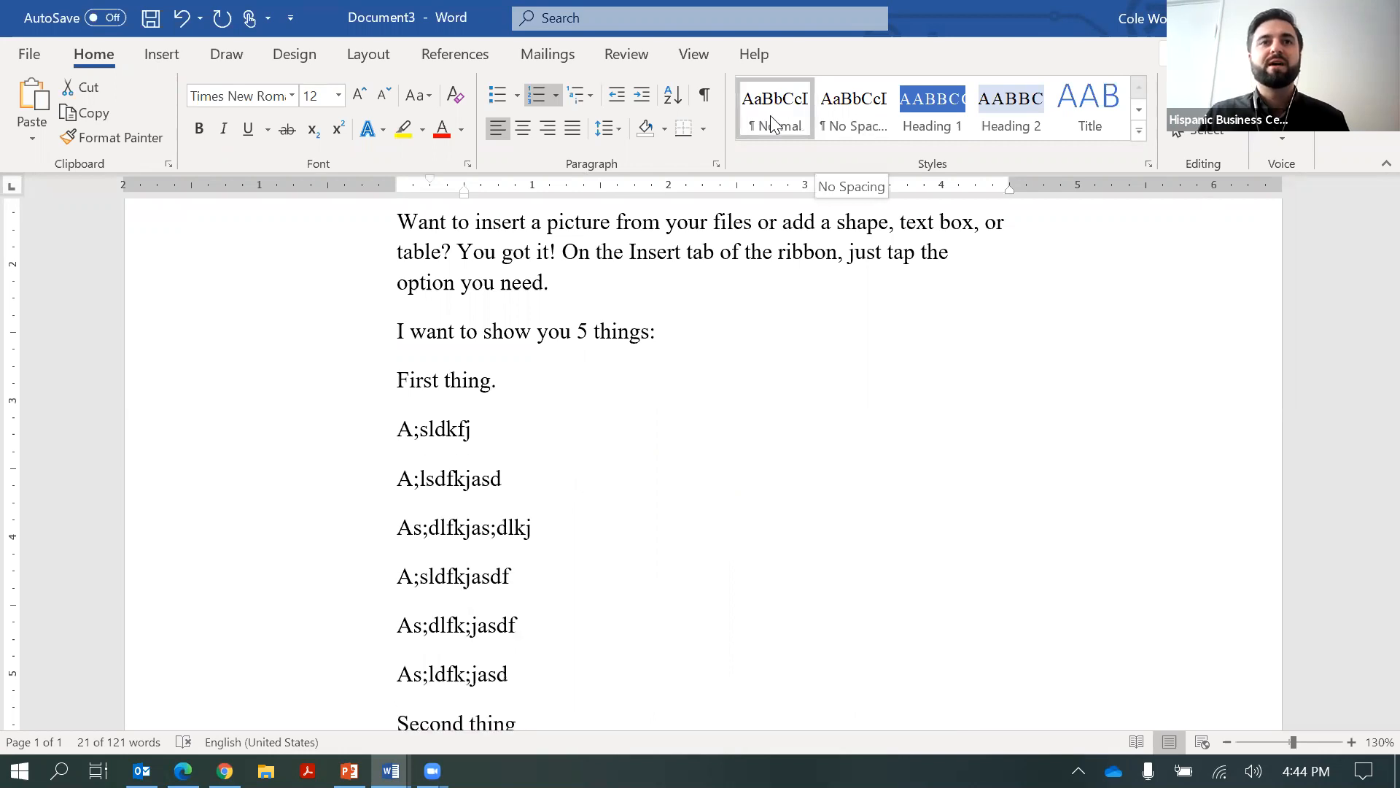
Undo and reapply the Normal style on the list to compare the plain paragraphs with the multilevel numbering
key("ctrl+z")
key("ctrl+z")
left_click(774, 125)
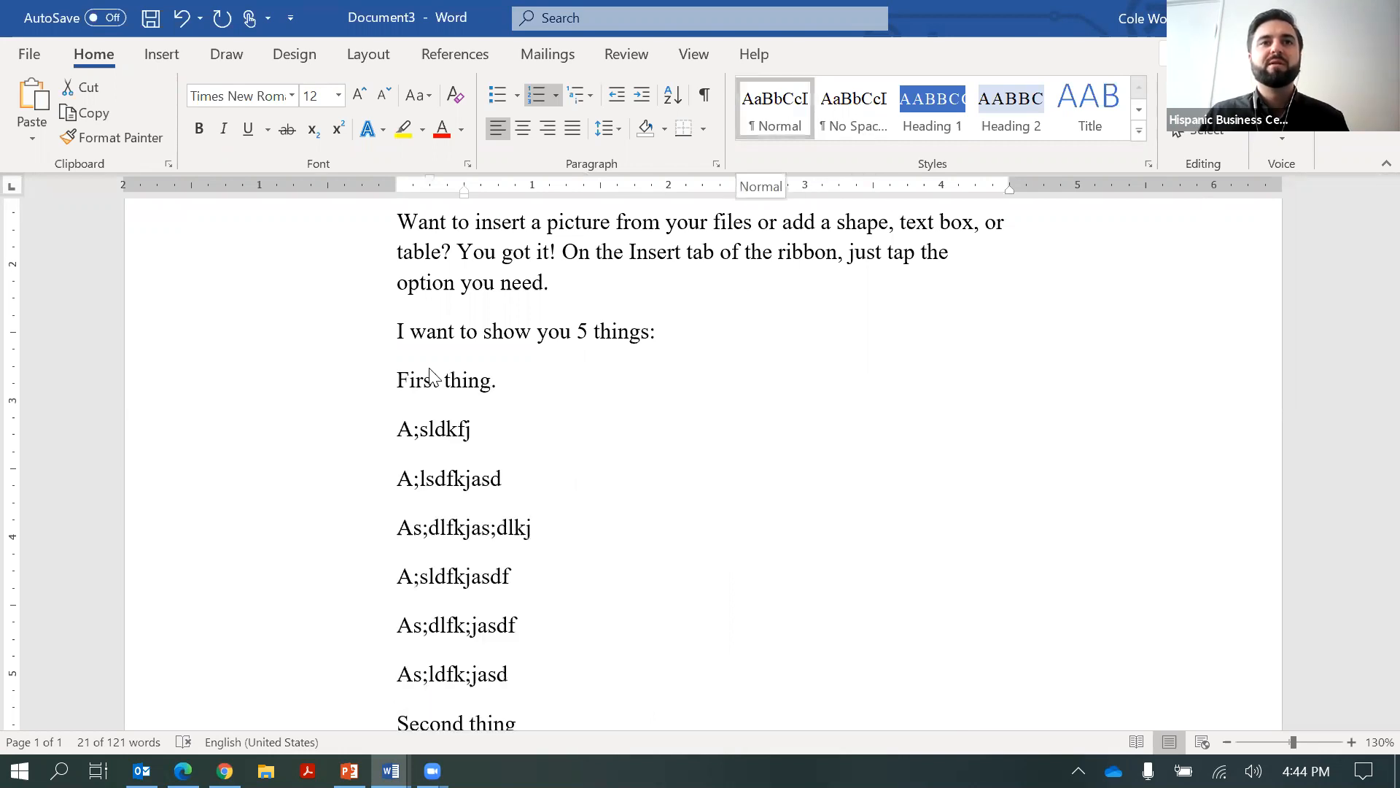
key("ctrl+z")
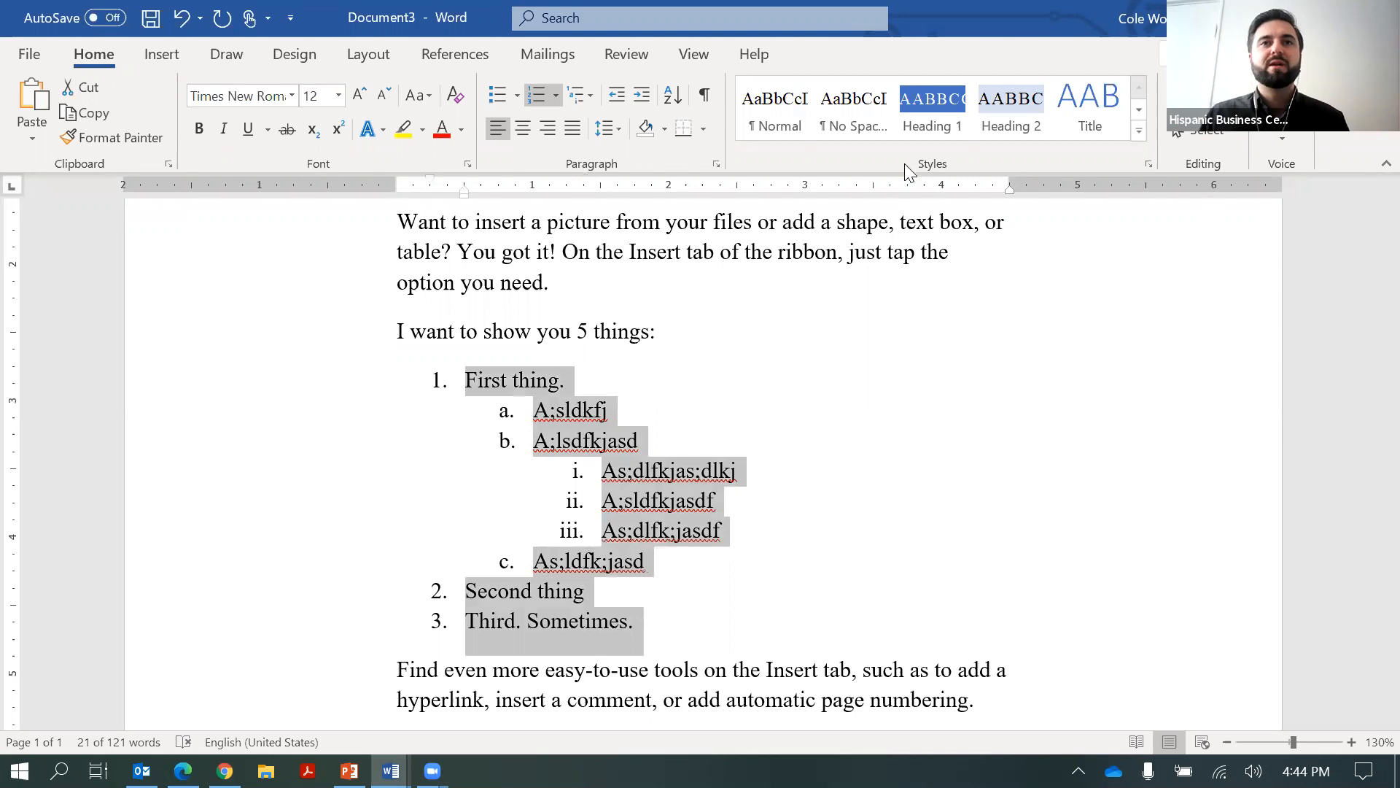
left_click(778, 128)
key("ctrl+z")
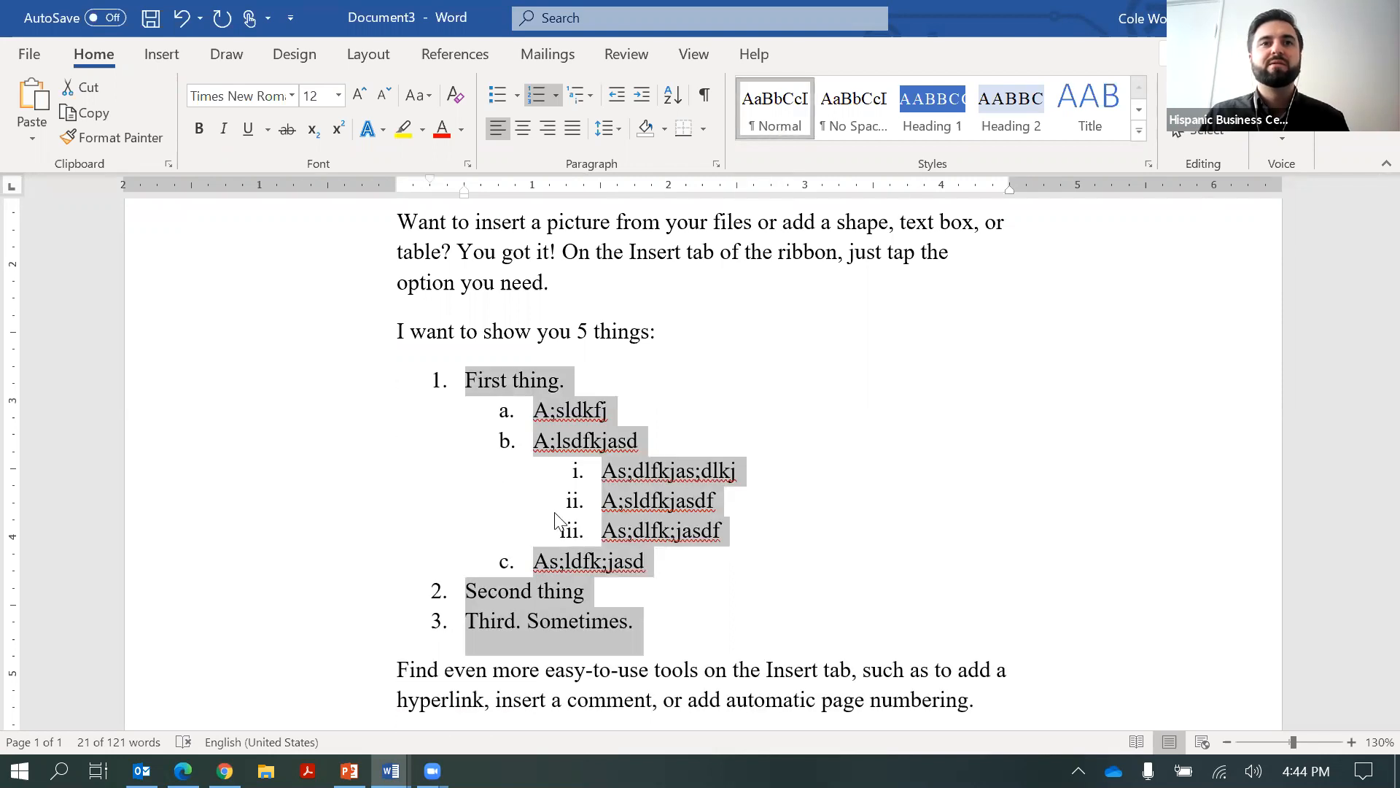
key("ctrl+y")
left_click(598, 506)
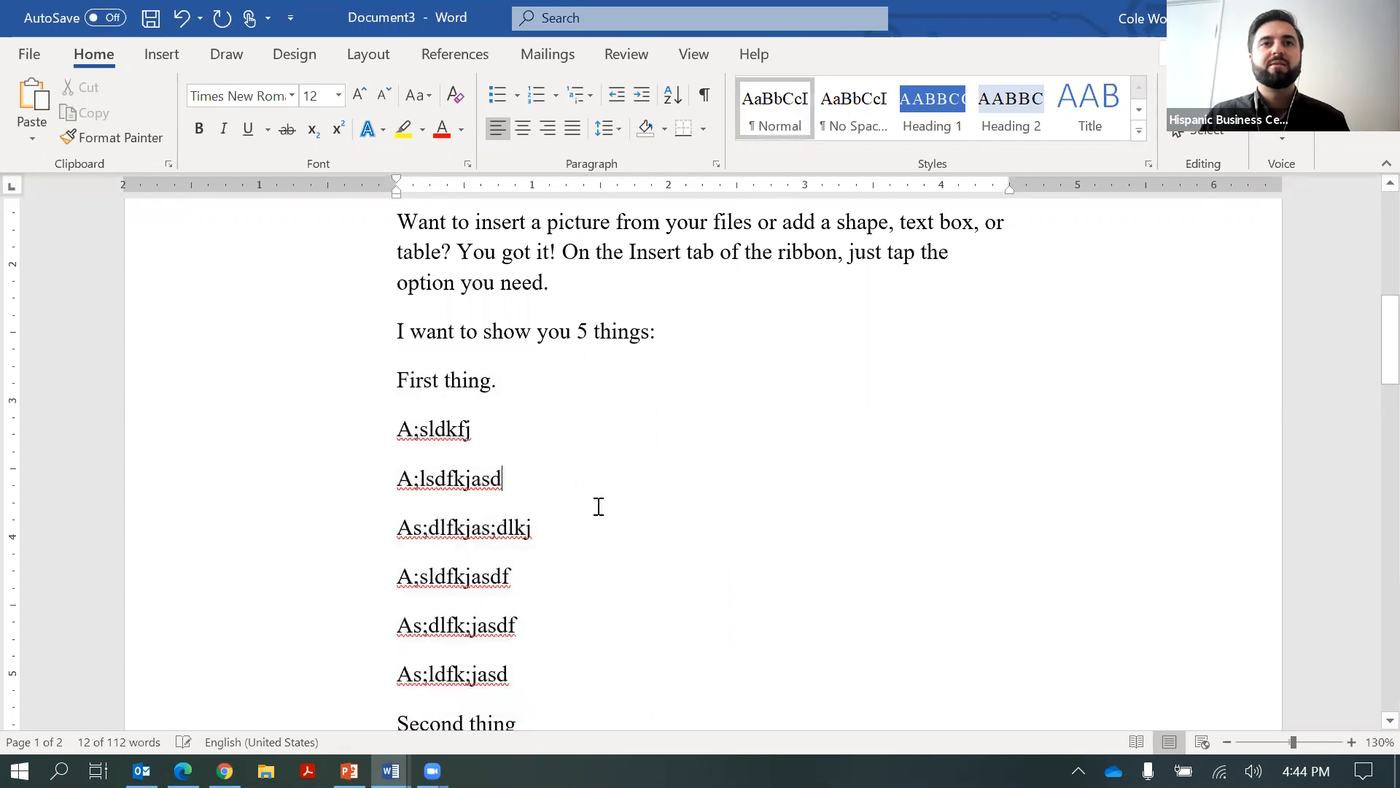
scroll(599, 506, "up", 2)
scroll(598, 506, "down", 5)
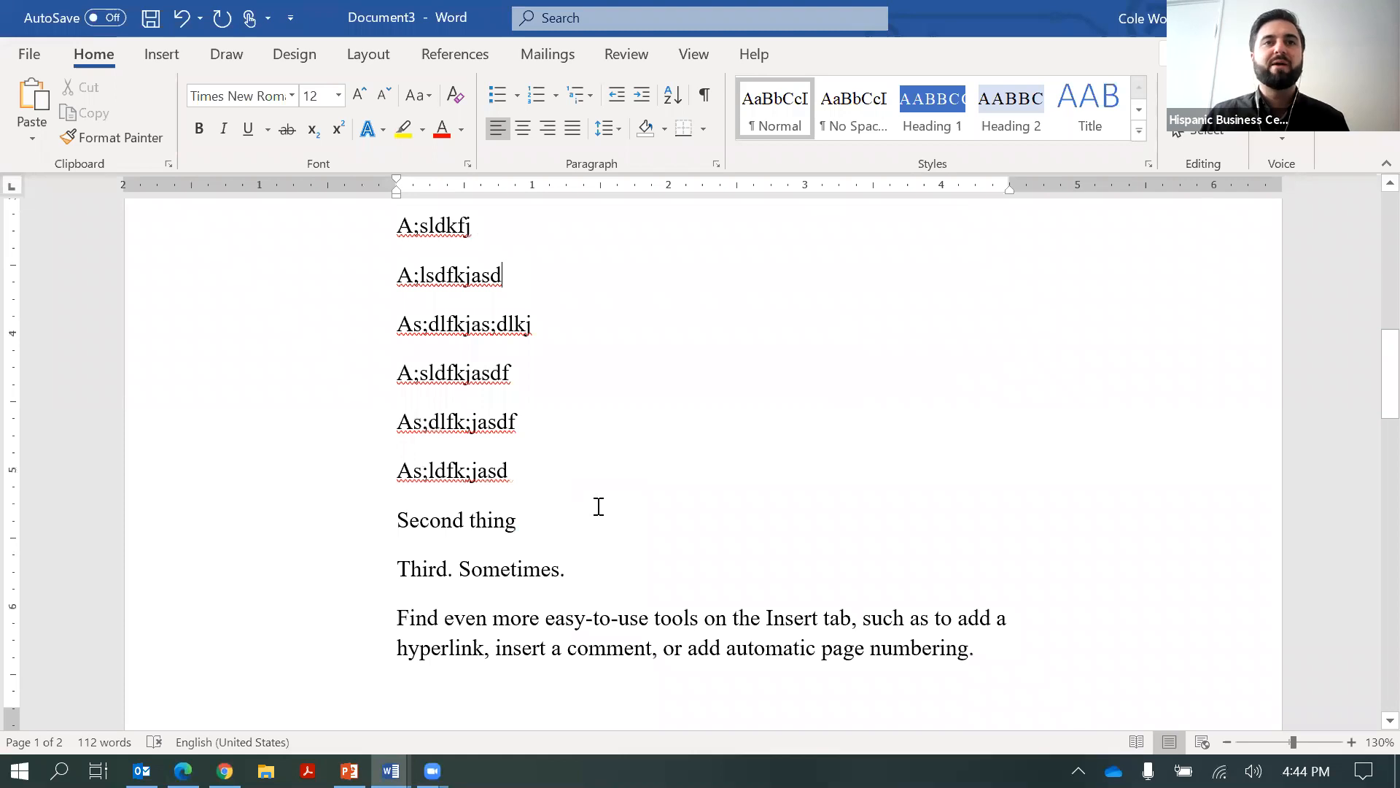
Number the whole list from "First thing." to "Third. Sometimes." with a new number format using the First, Second, Third number style
scroll(576, 349, "up", 1)
left_click_drag(589, 644, 359, 540)
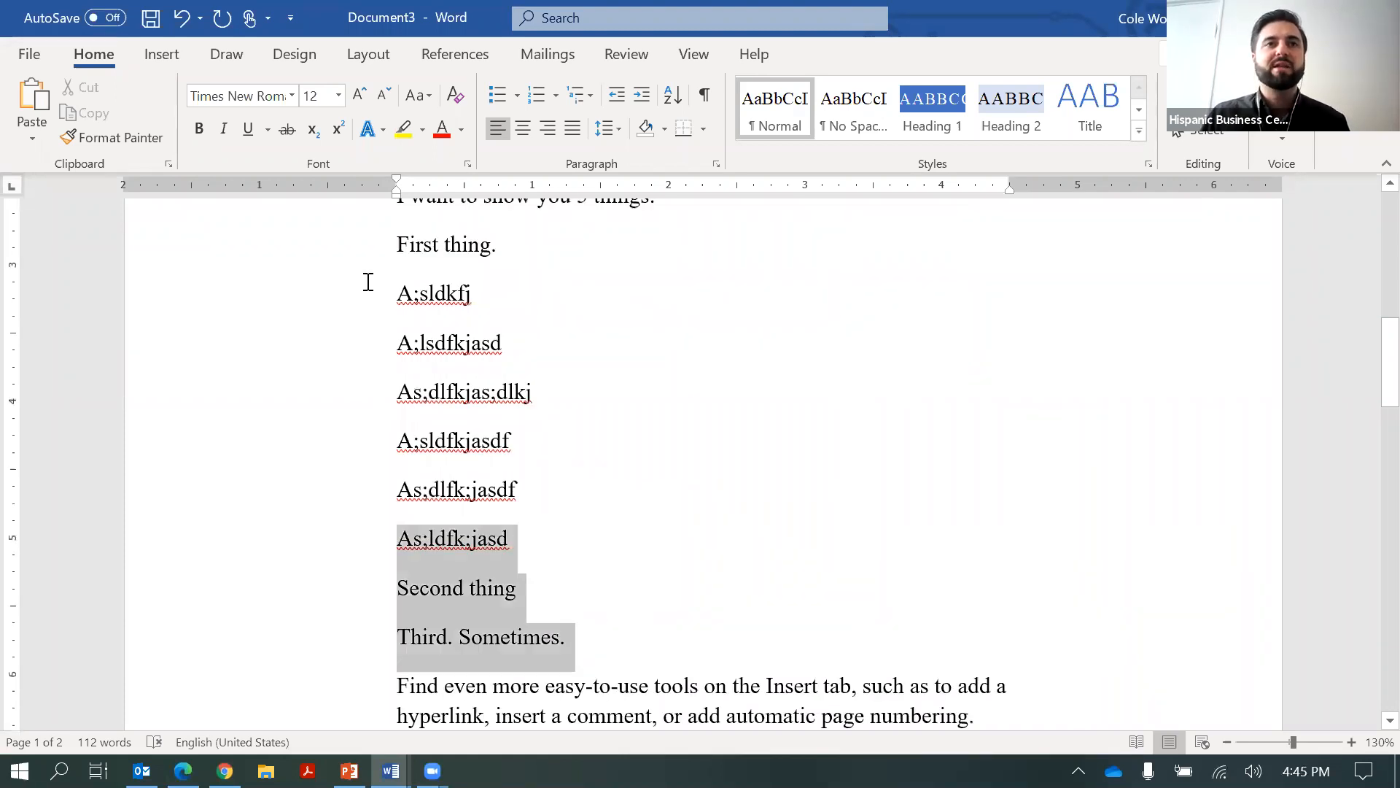
left_click_drag(368, 283, 369, 265)
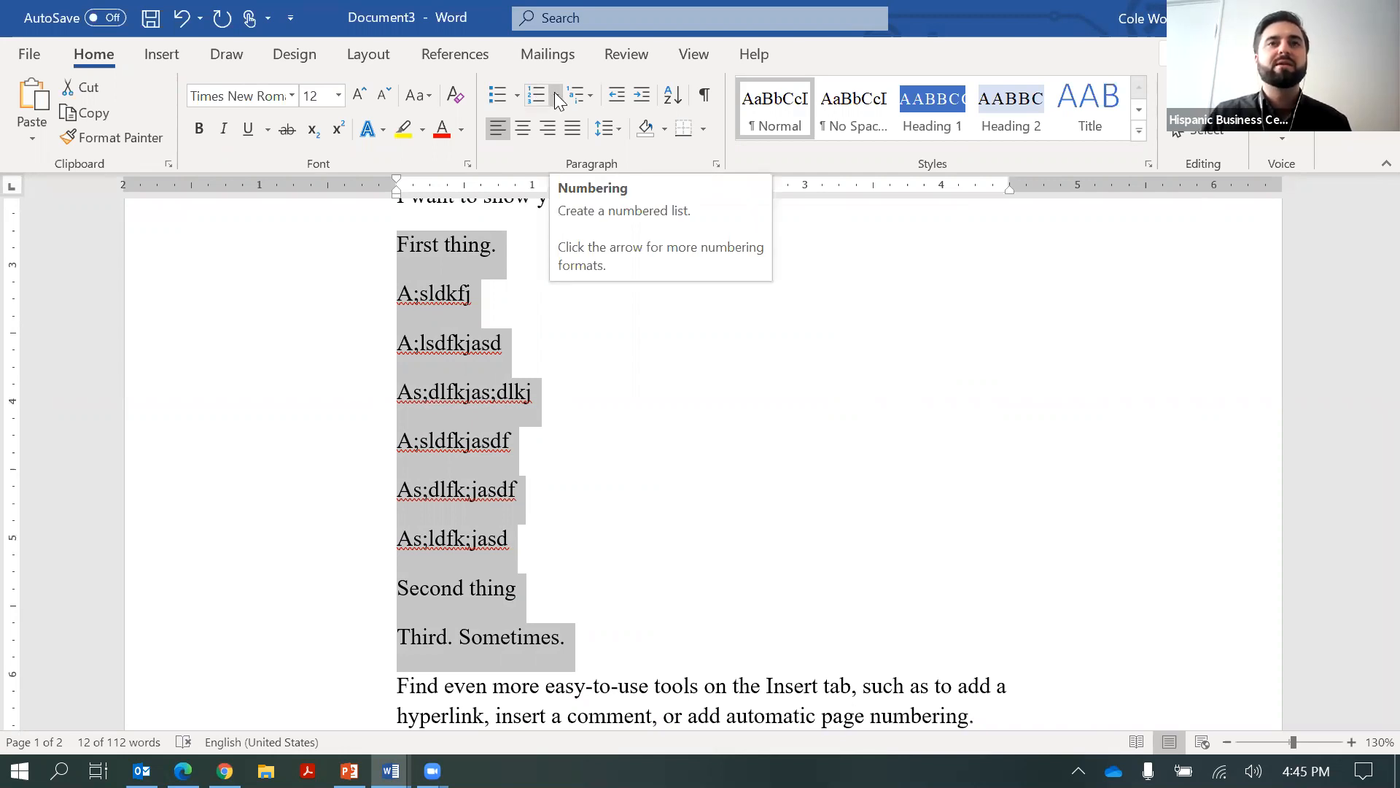
left_click(556, 95)
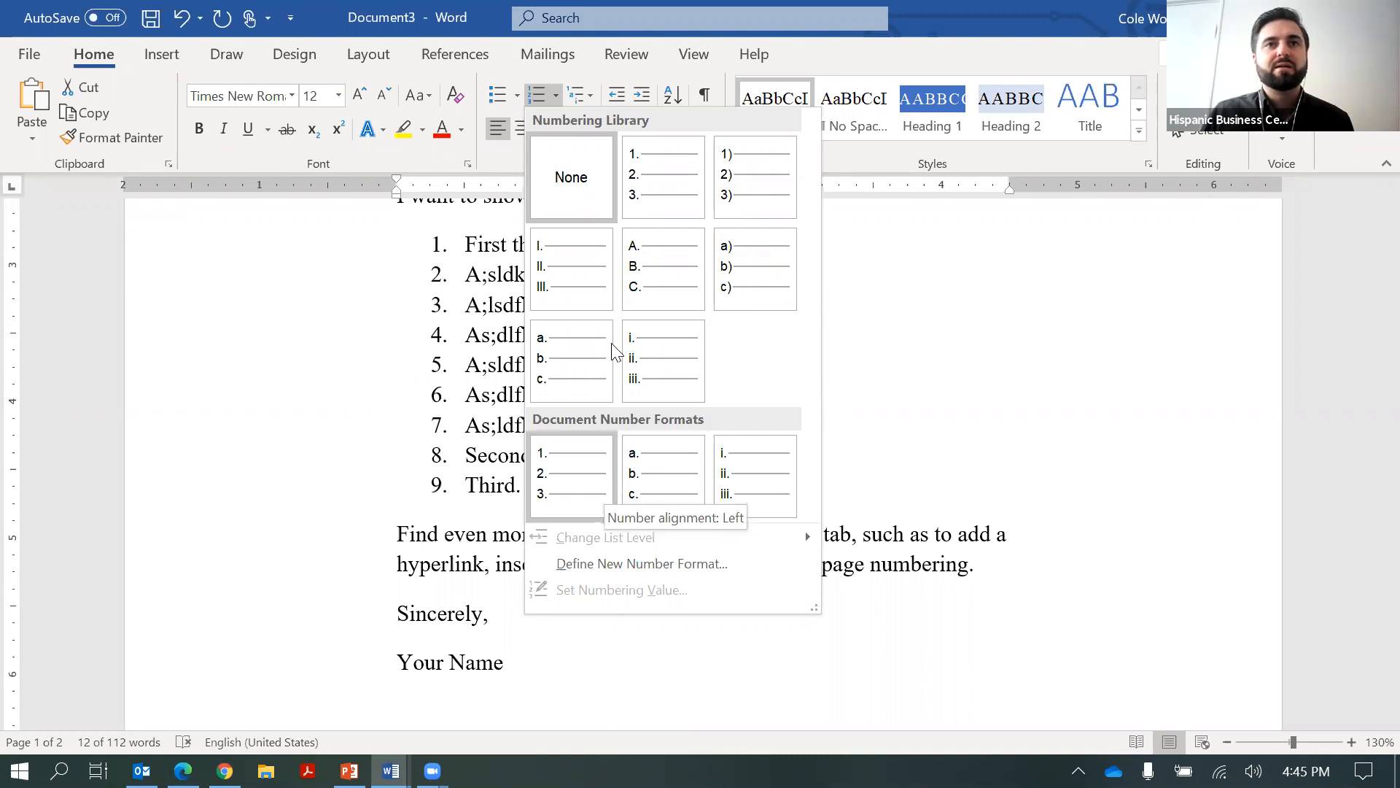
left_click(615, 563)
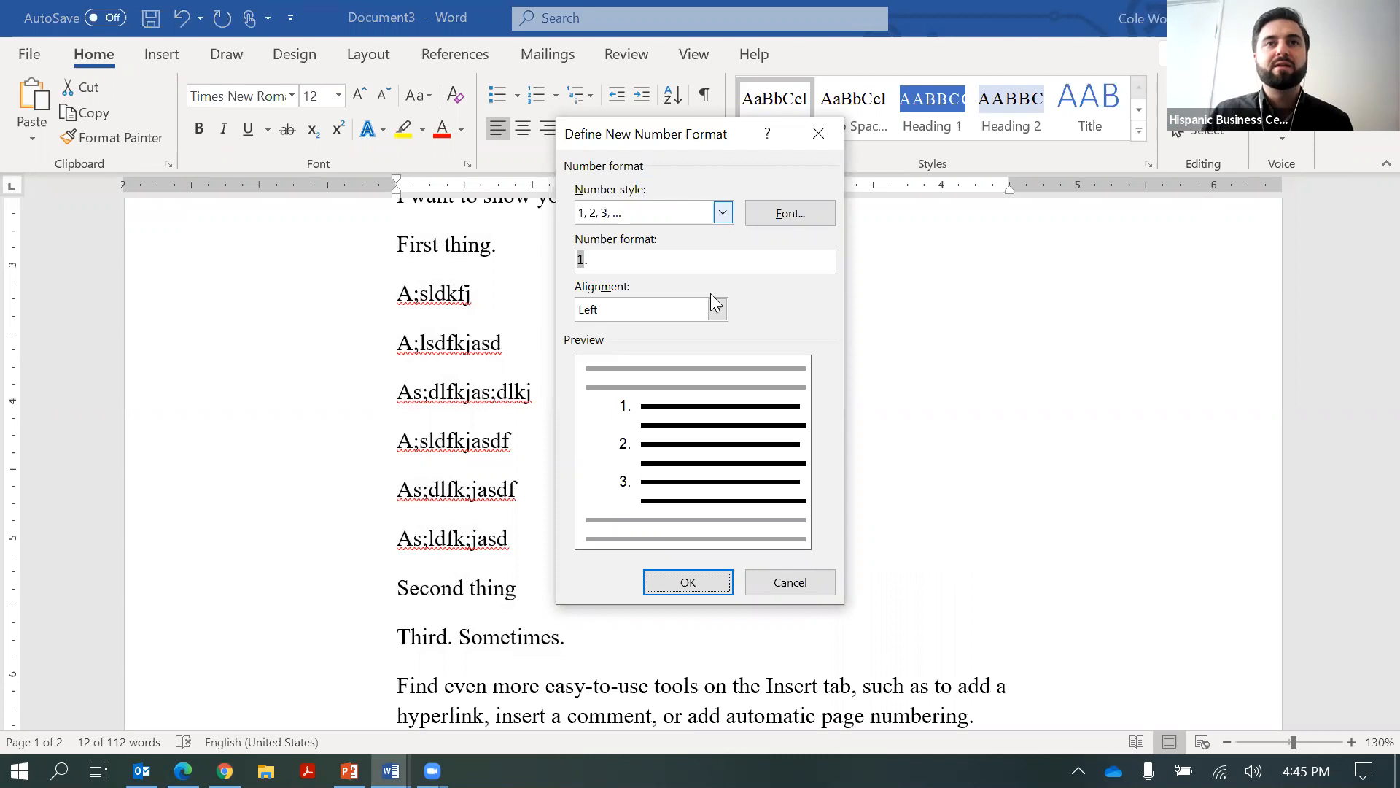
left_click(723, 212)
scroll(713, 321, "down", 2)
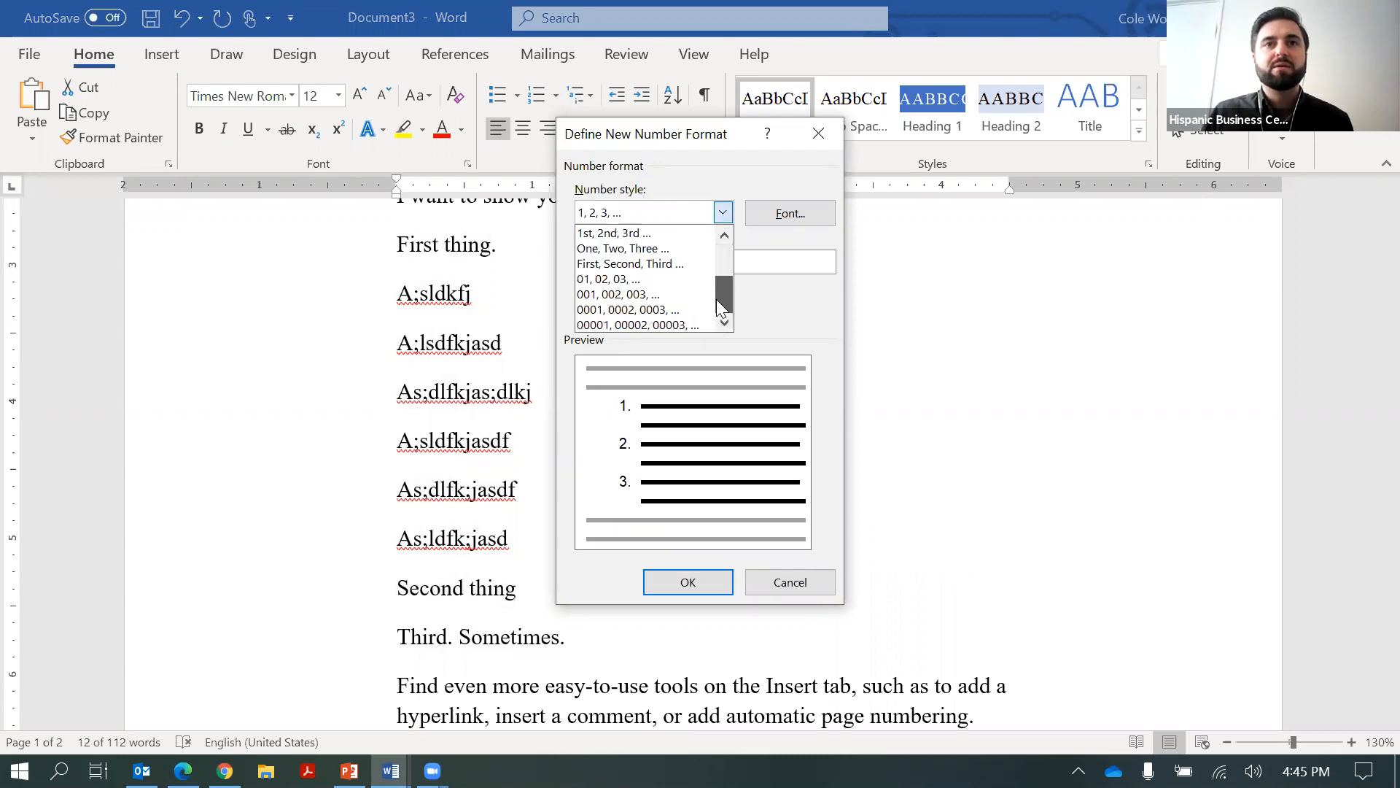
left_click(689, 581)
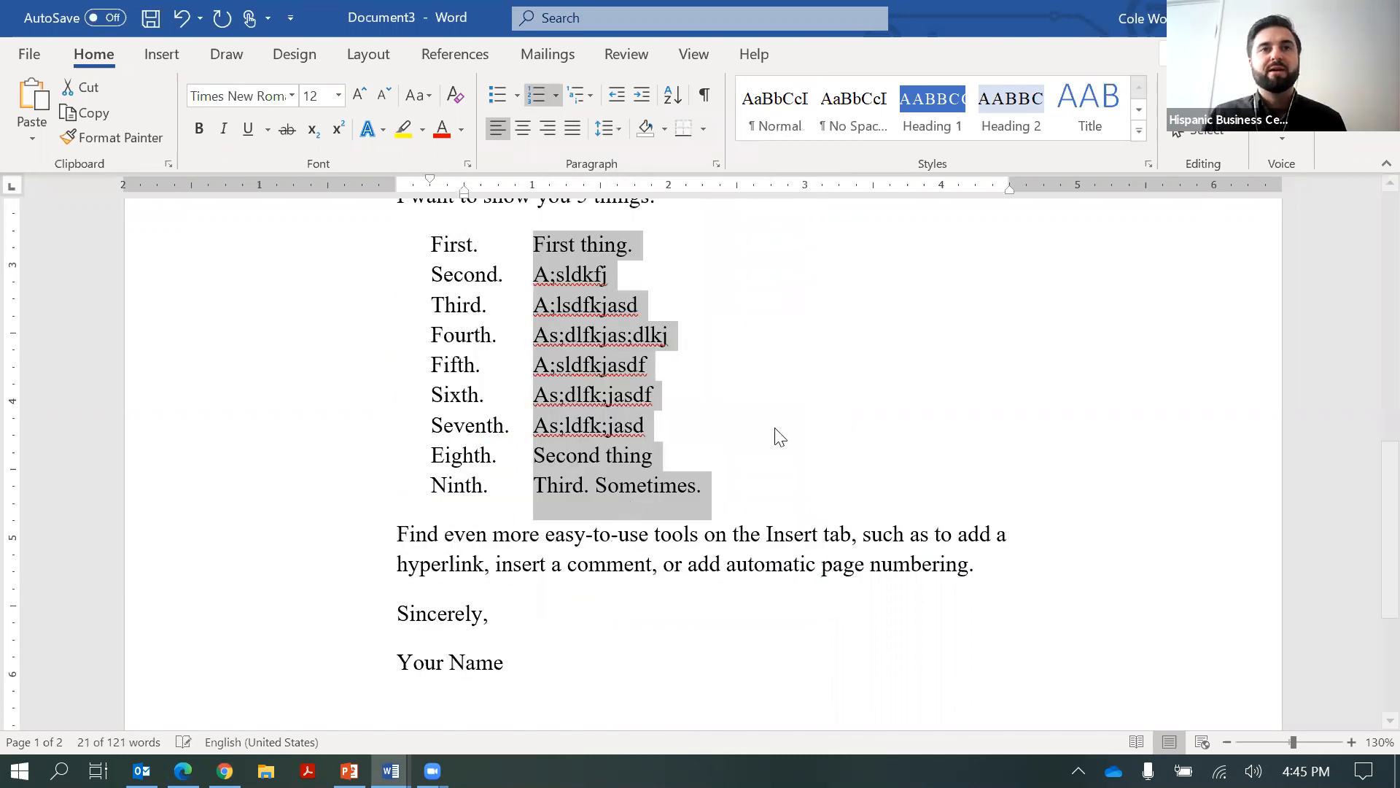
left_click(668, 273)
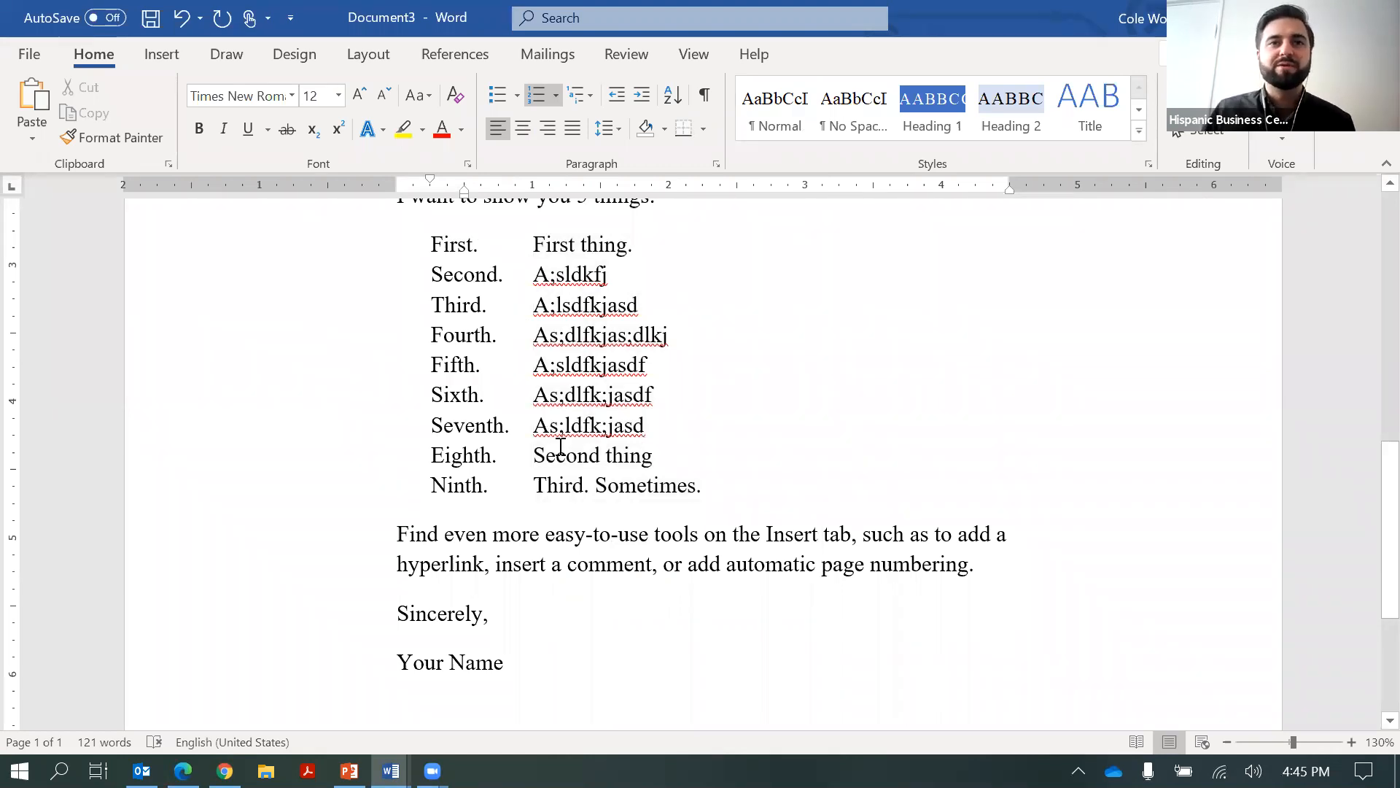
Demote the list items "A;sldkfj", "A;lsdfkjasd" and "As;dlfkjas;dlkj" by one level under "First thing."
left_click(595, 275)
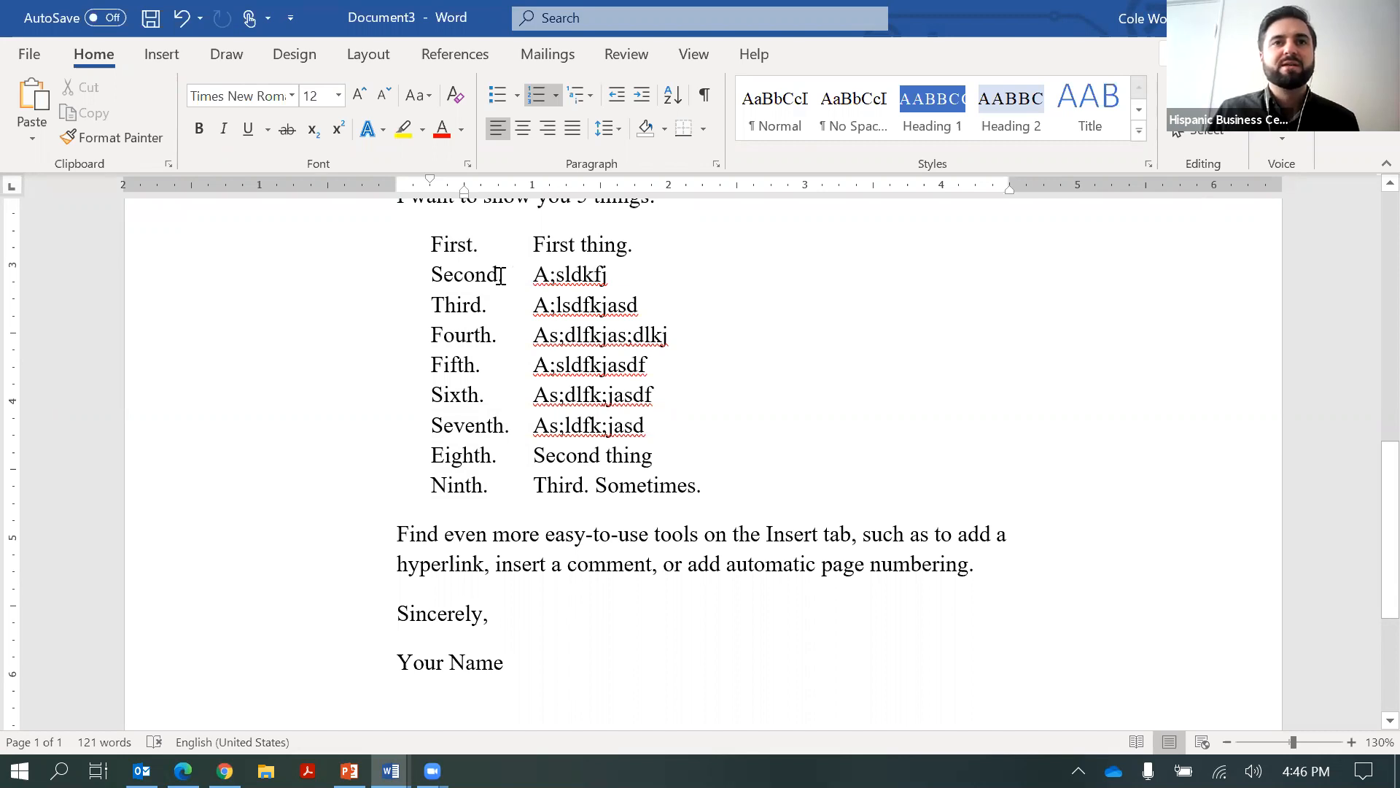
left_click_drag(501, 276, 712, 286)
left_click(659, 278)
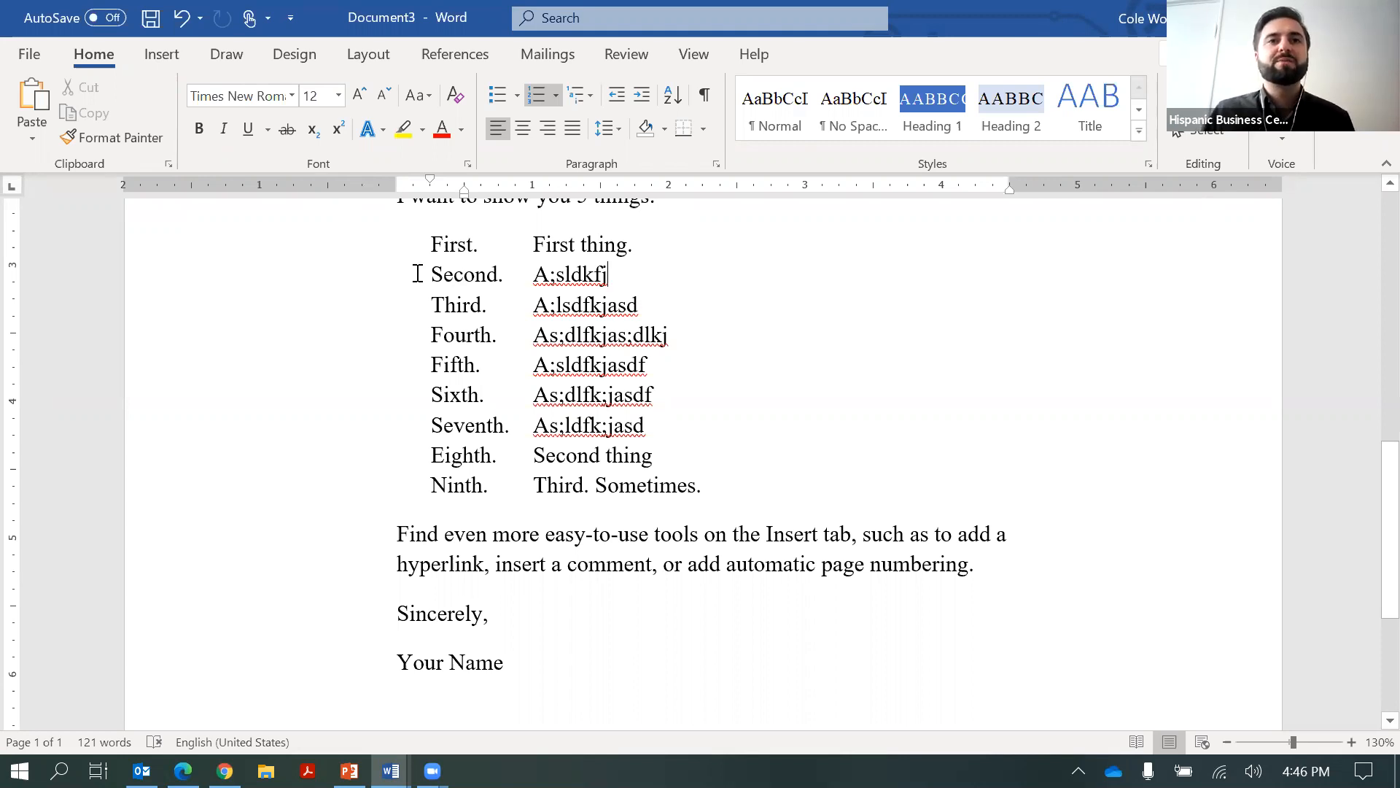
left_click(325, 287)
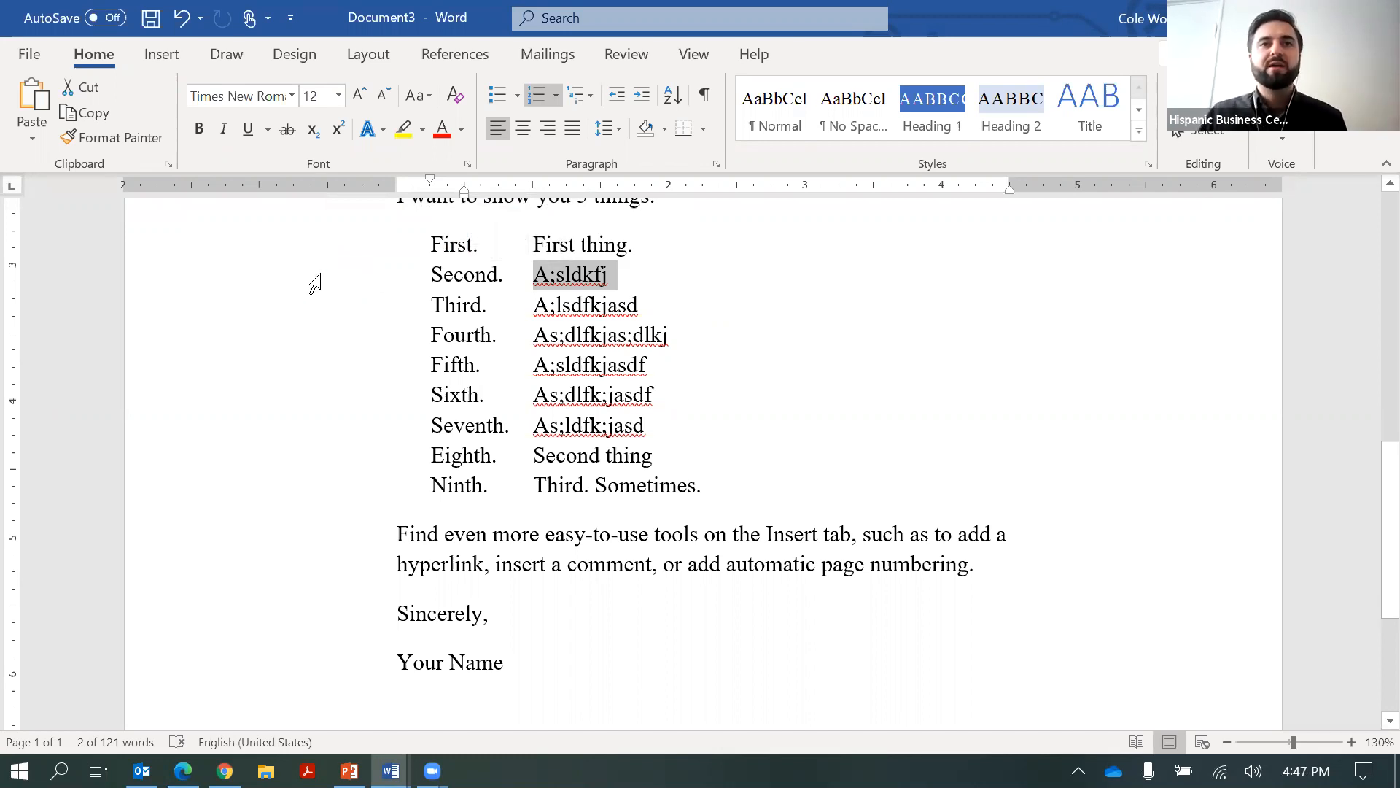
left_click_drag(311, 302, 316, 342)
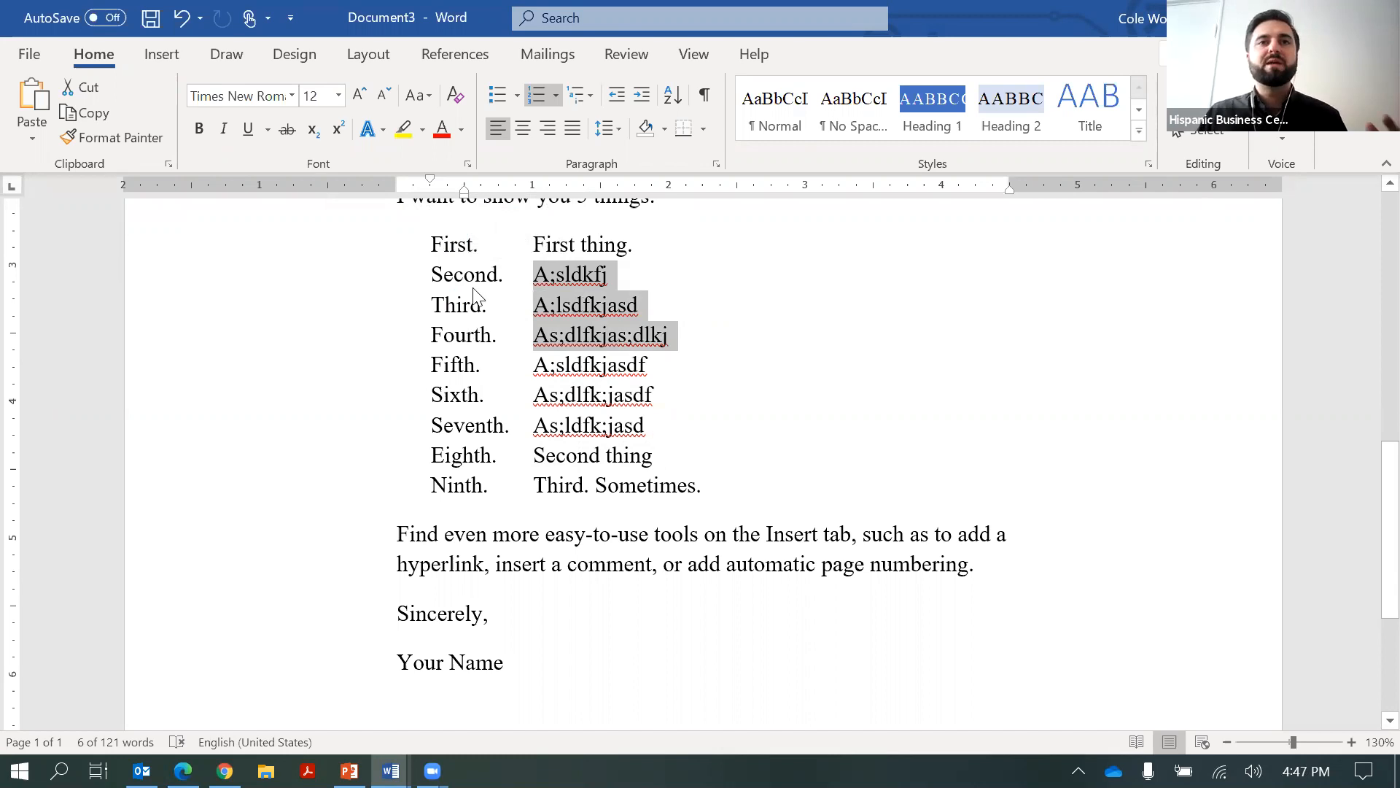
left_click(641, 100)
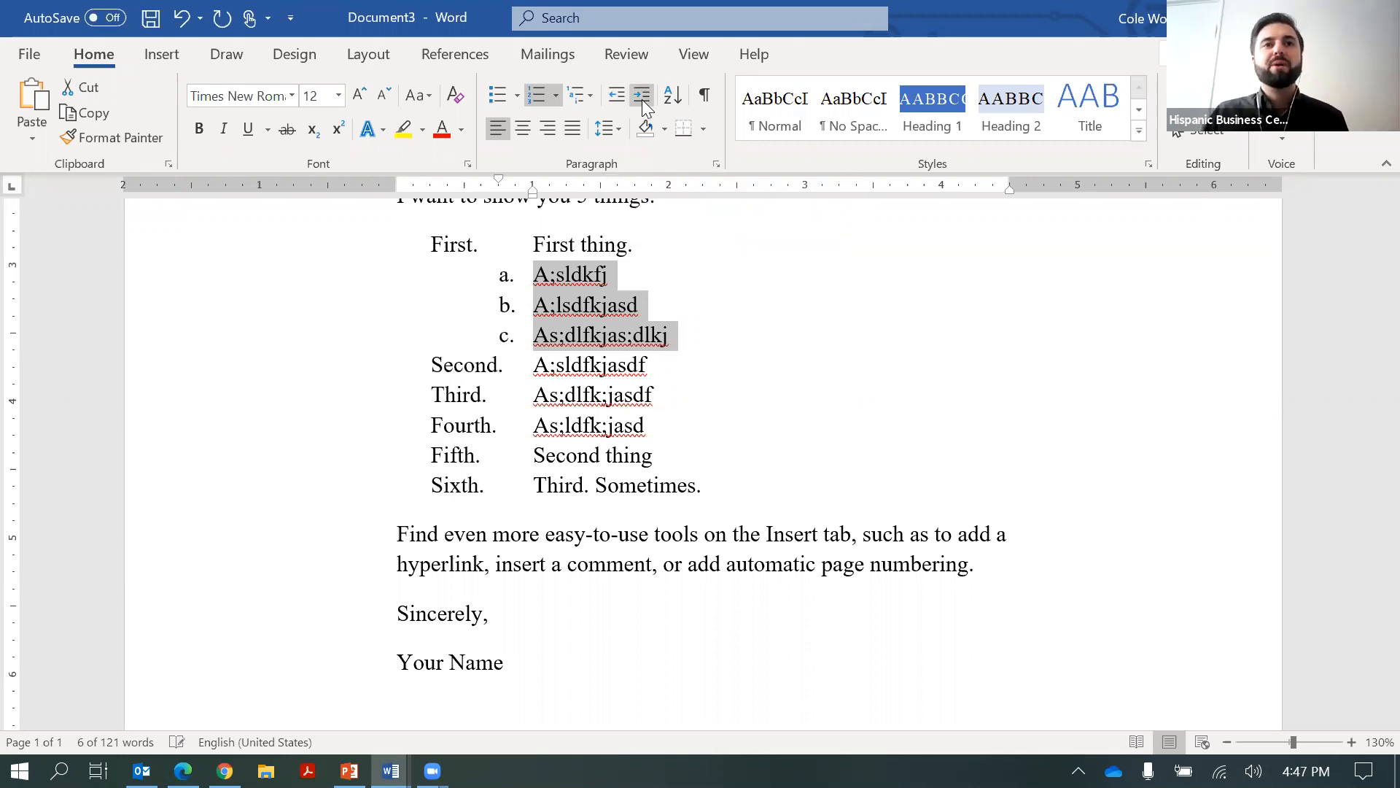
Demote the list items "A;sldfkjasdf", "As;dlfk;jasdf" and "As;ldfk;jasd" by two levels to make them third-level items
left_click(536, 394)
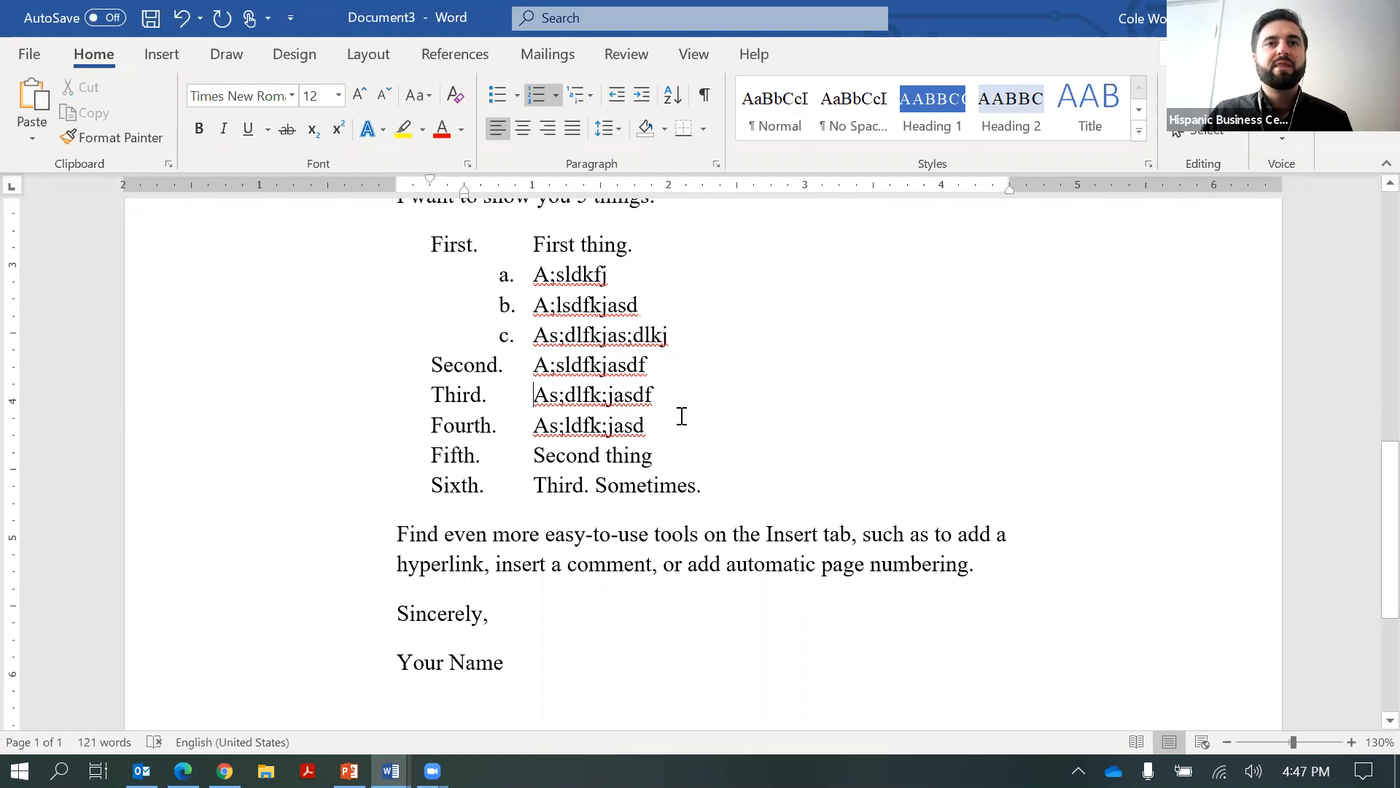
left_click_drag(687, 426, 538, 366)
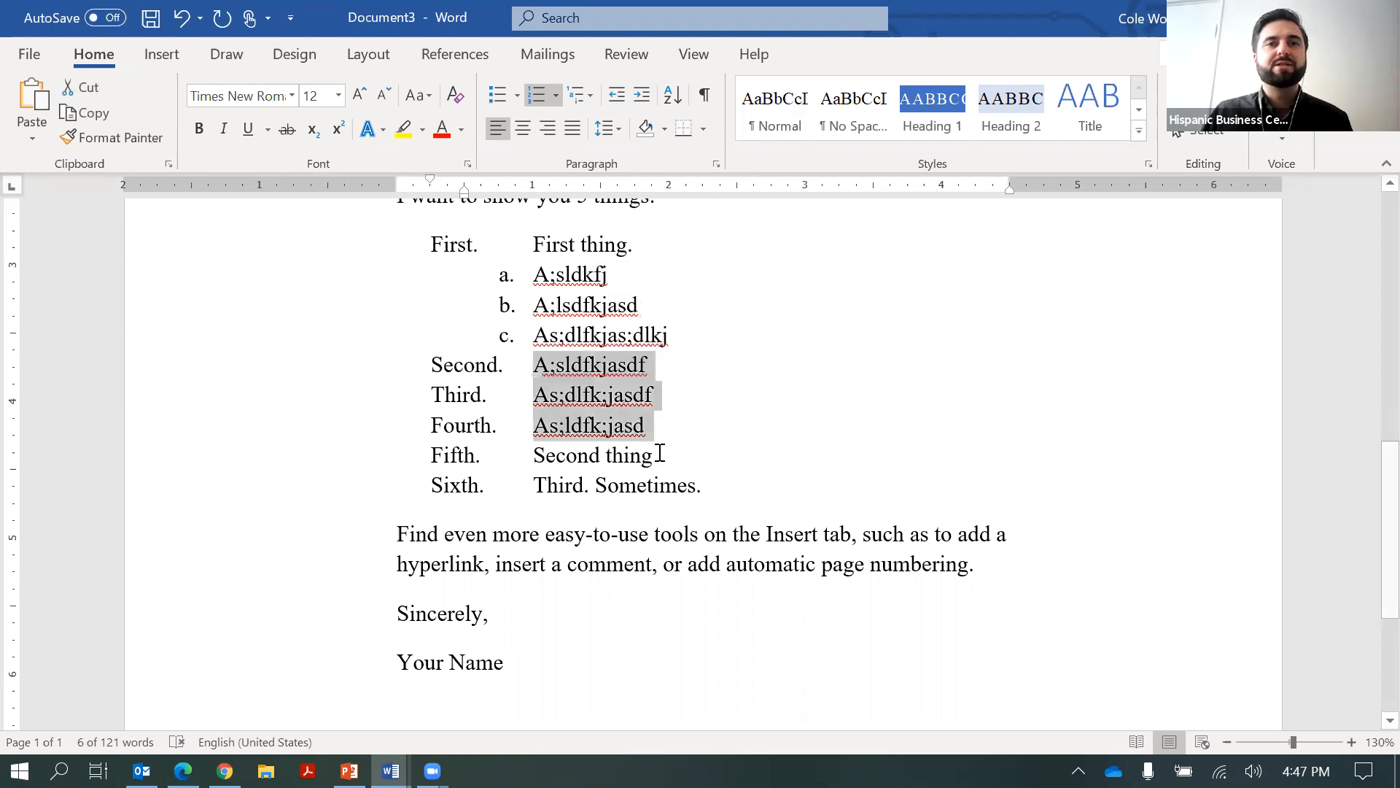
left_click(642, 96)
left_click(651, 99)
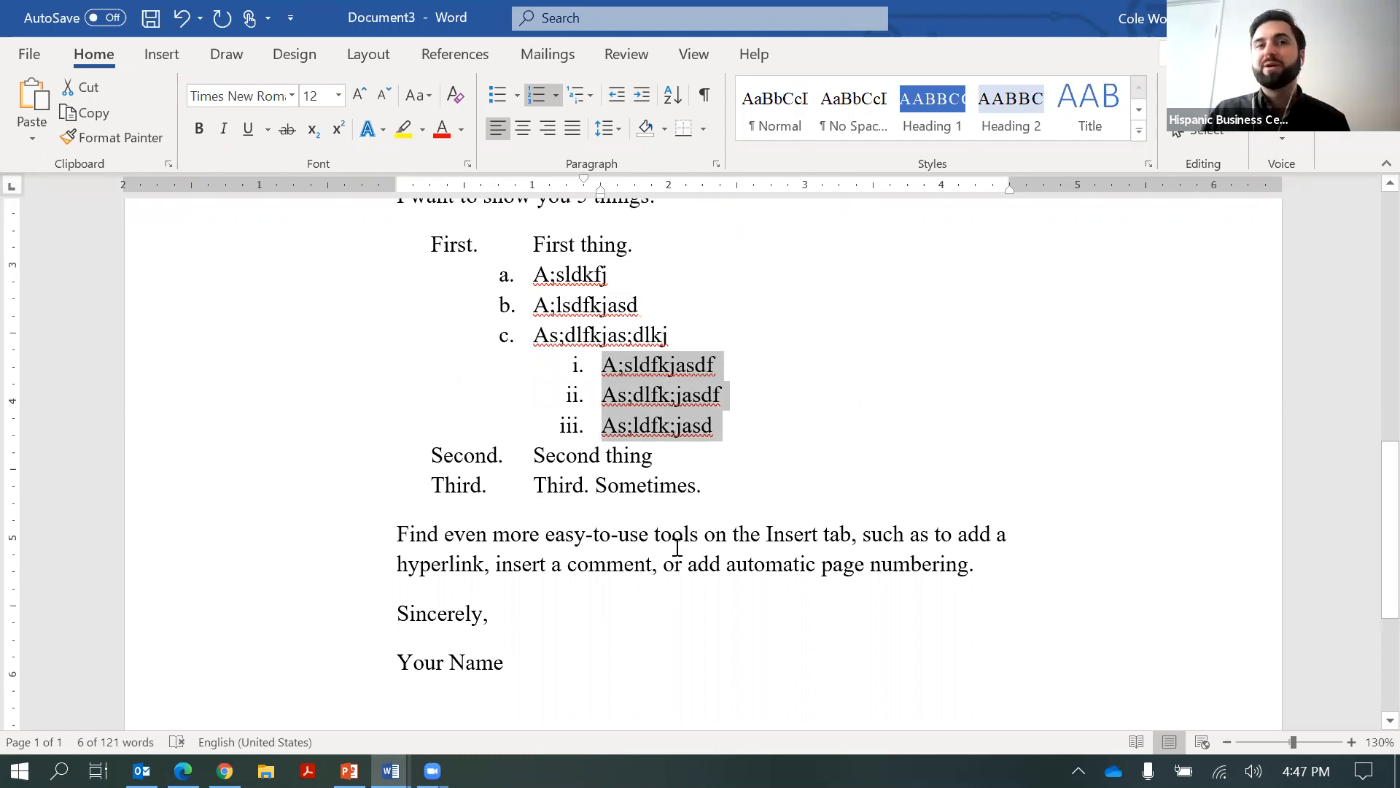
left_click(630, 512)
Select the top-level numbers of the list and change their number format to 1), 2), 3)
scroll(627, 503, "down", 1)
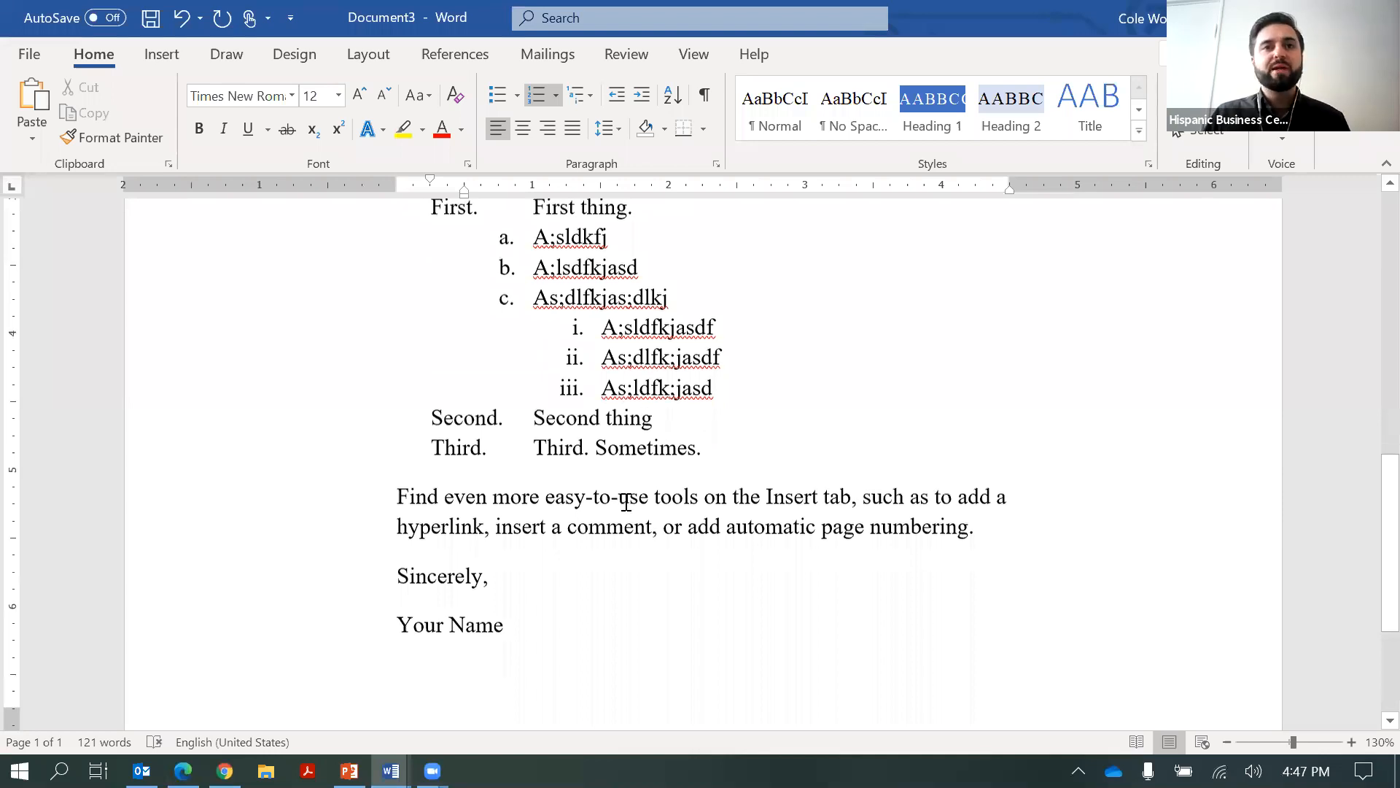
scroll(627, 503, "down", 1)
scroll(616, 541, "up", 4)
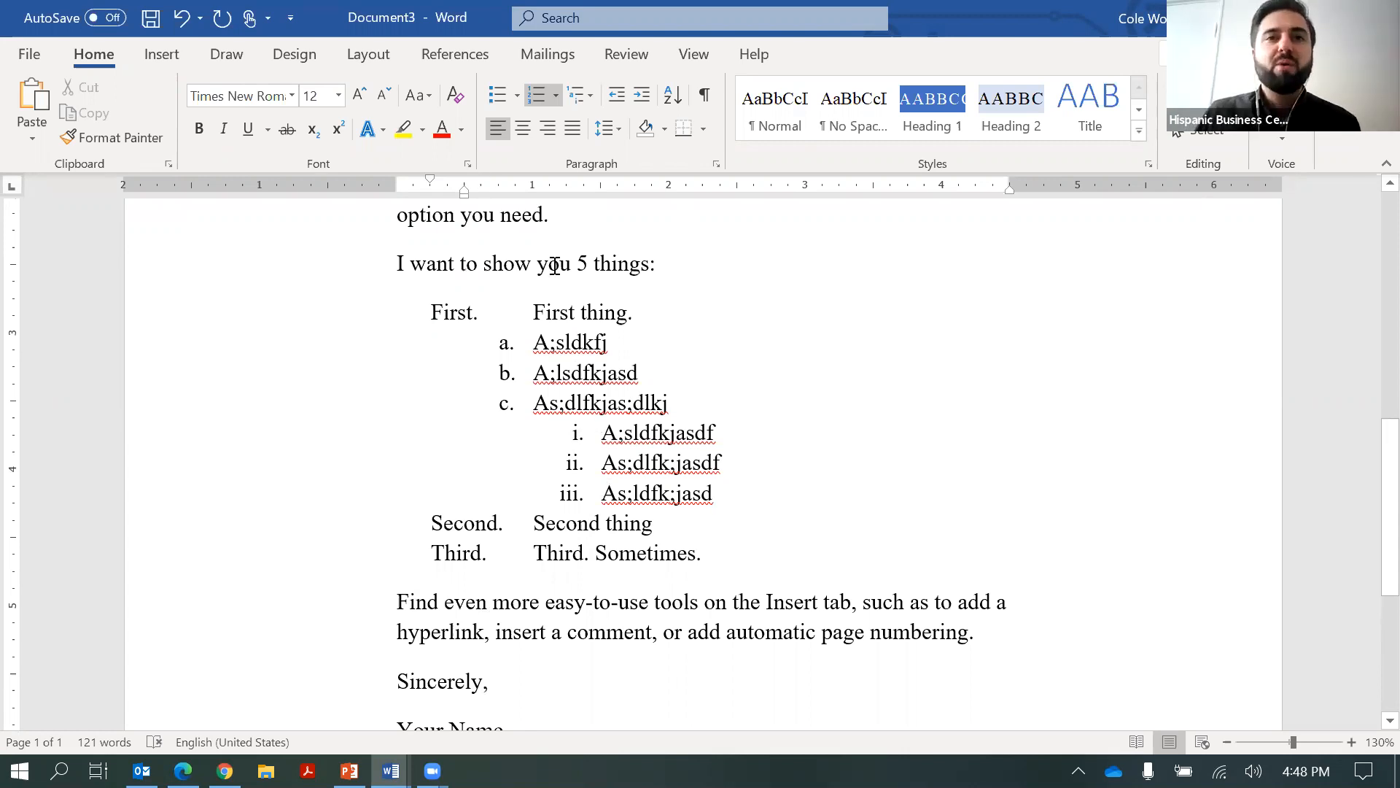
left_click(463, 313)
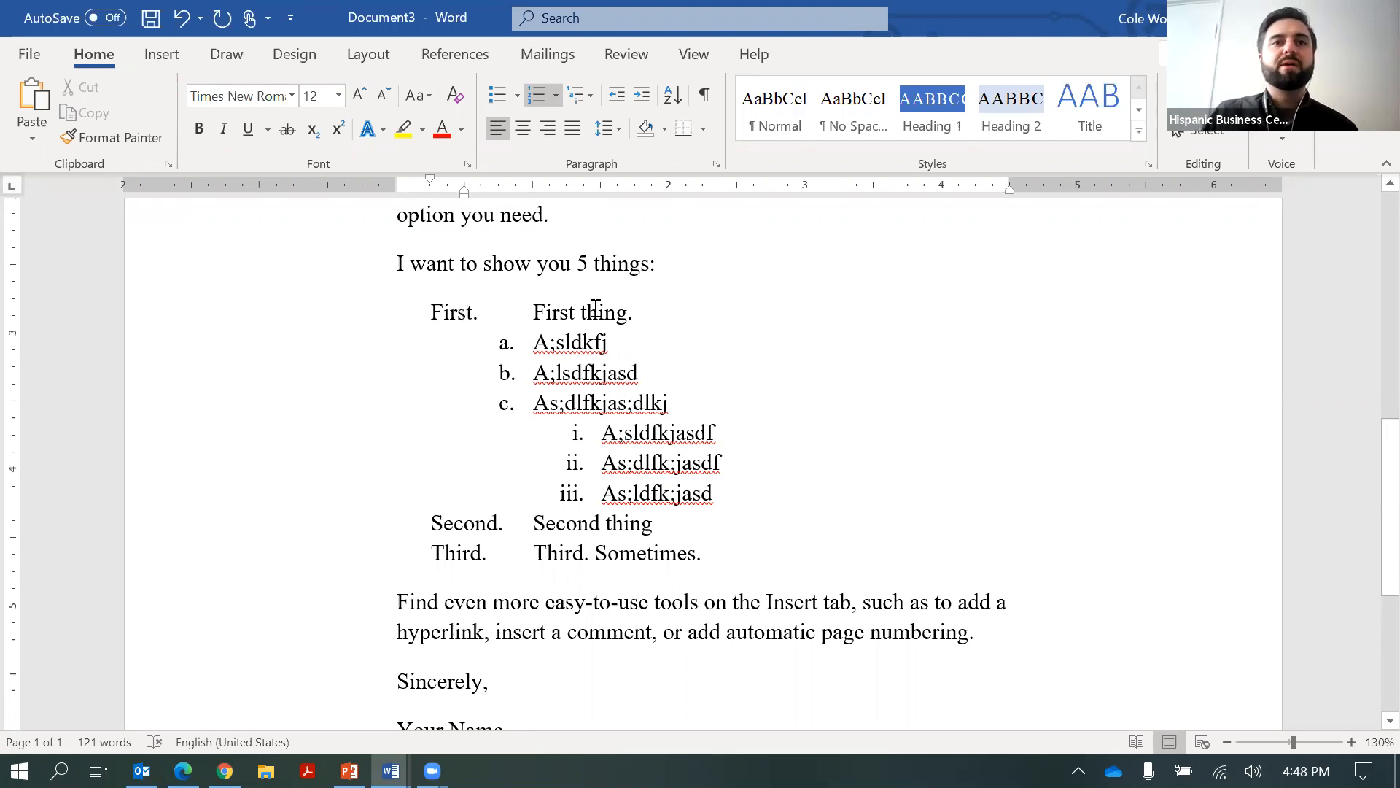
left_click(556, 96)
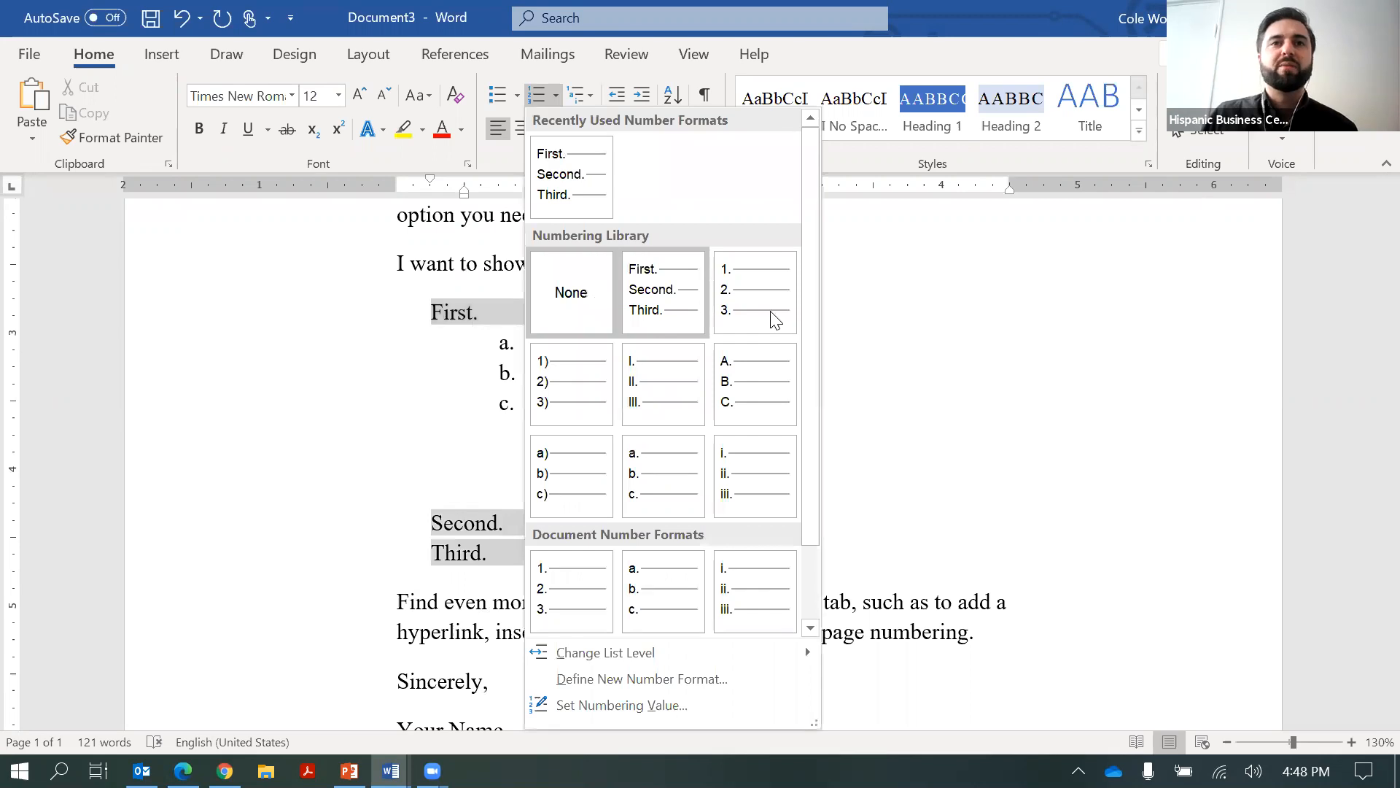
left_click(561, 384)
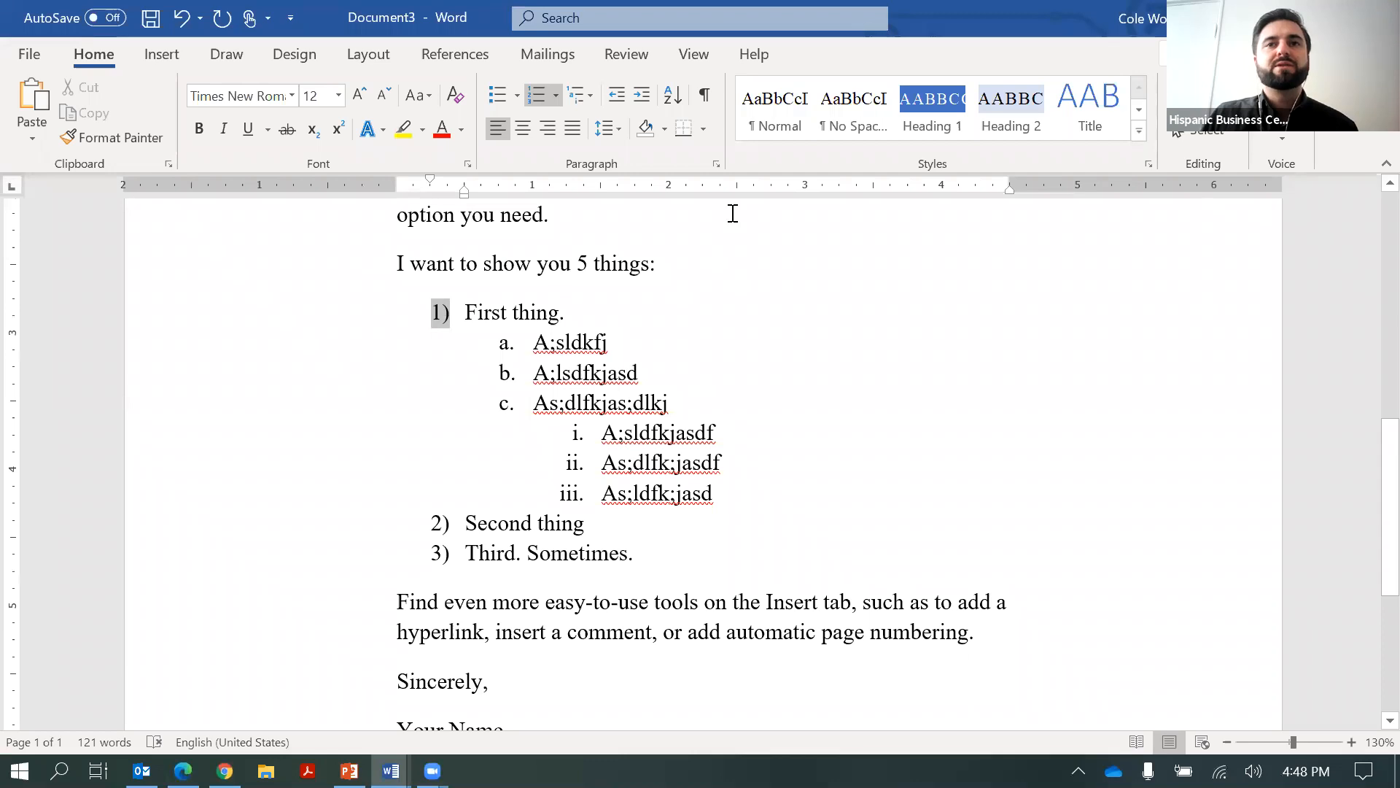
Select the list's first-level, second-level and third-level numbers in turn to examine how each level is grouped and indented
left_click(441, 315)
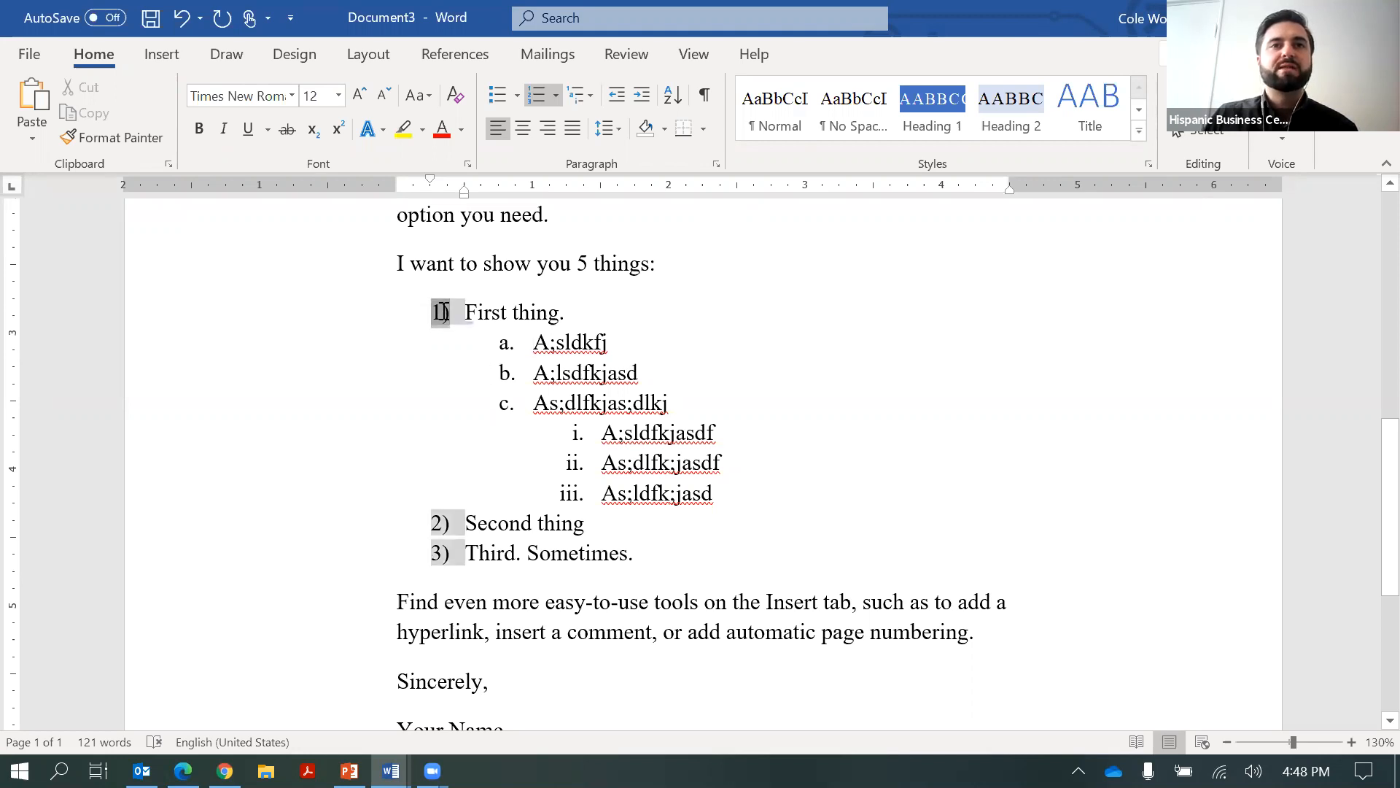
left_click(438, 394)
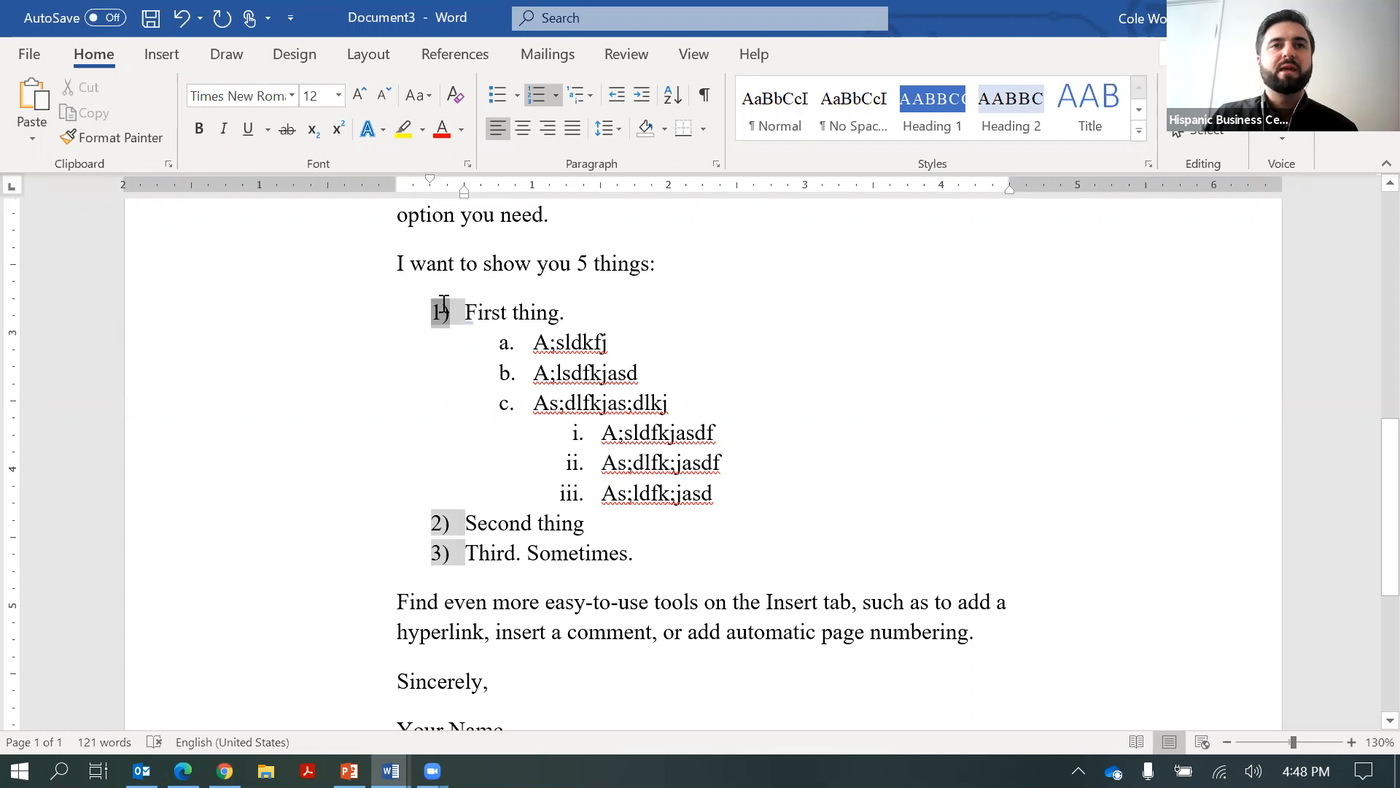
left_click(441, 312)
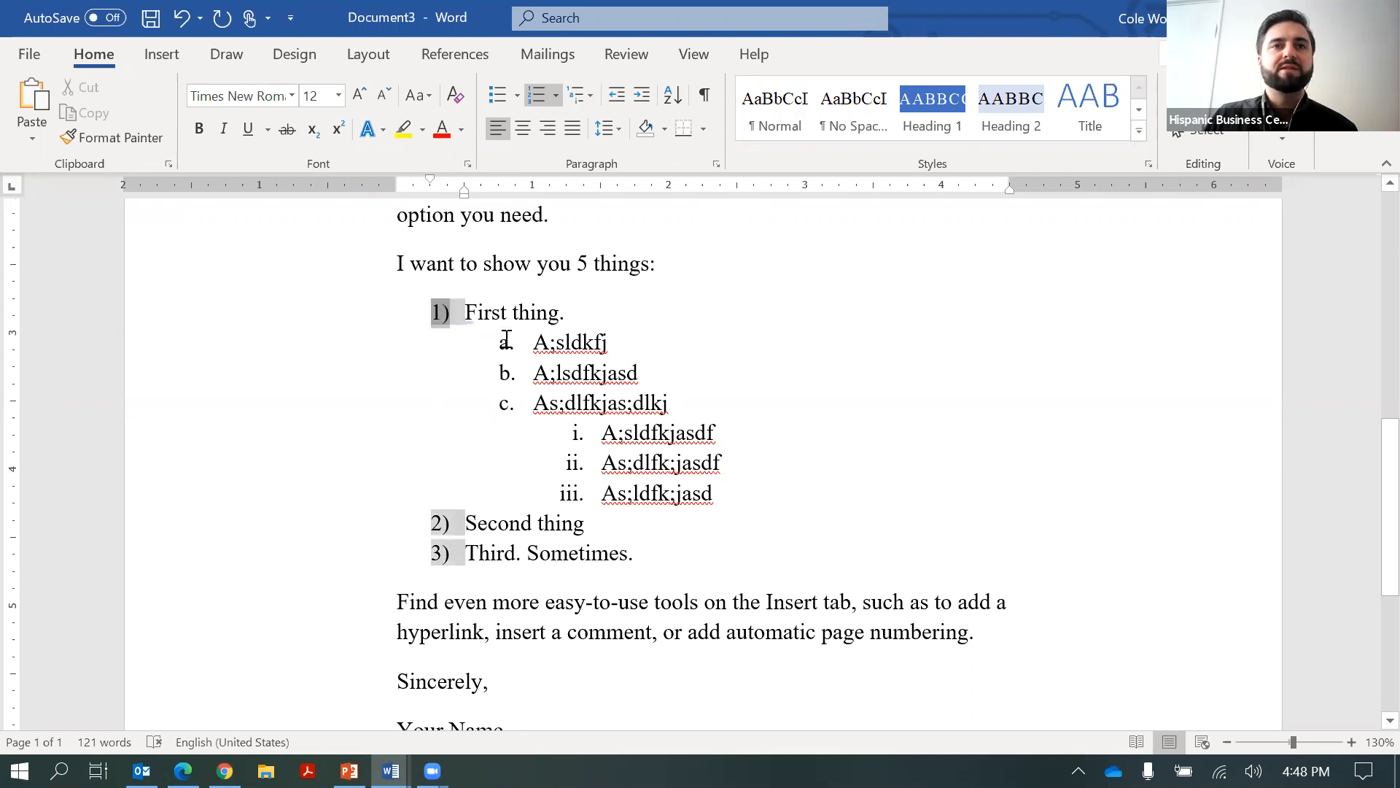
left_click(503, 343)
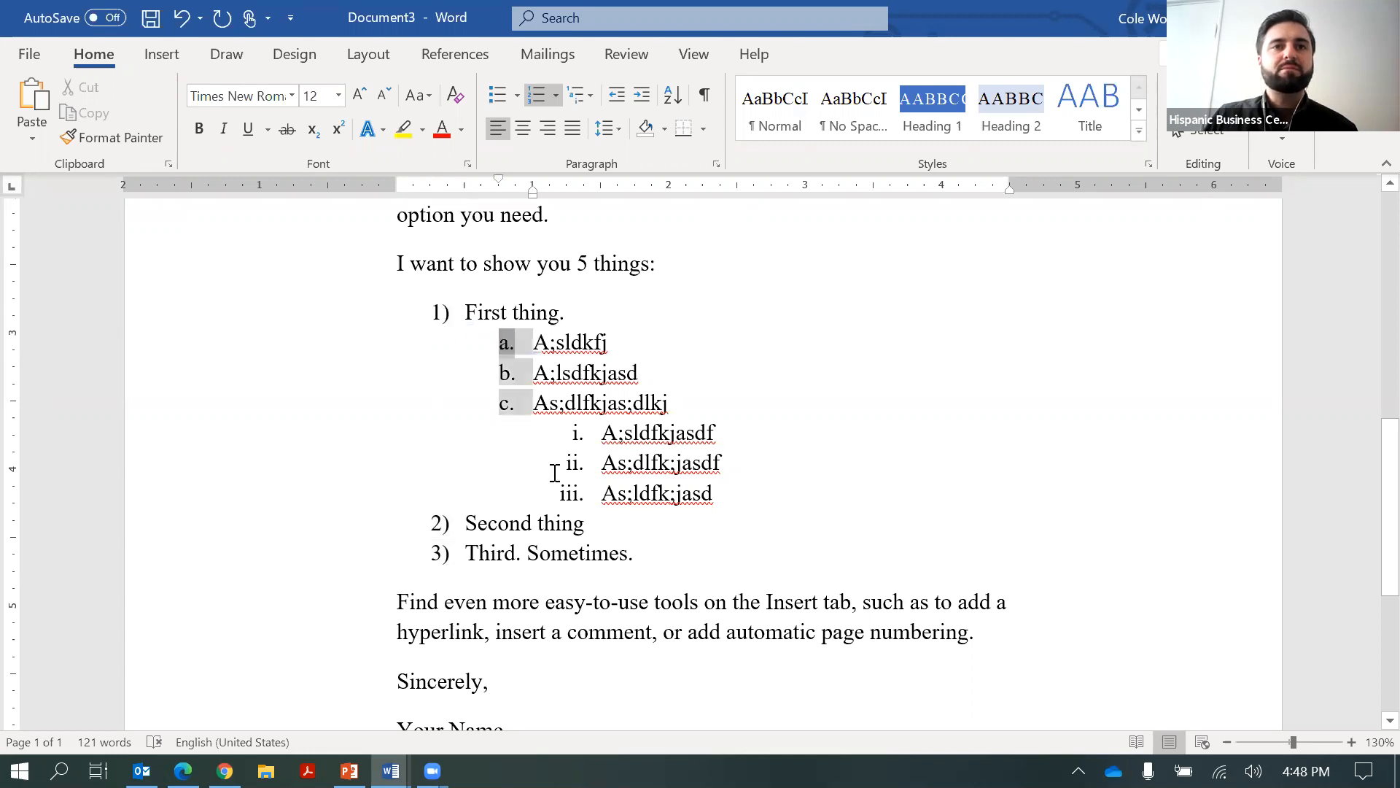
left_click(573, 426)
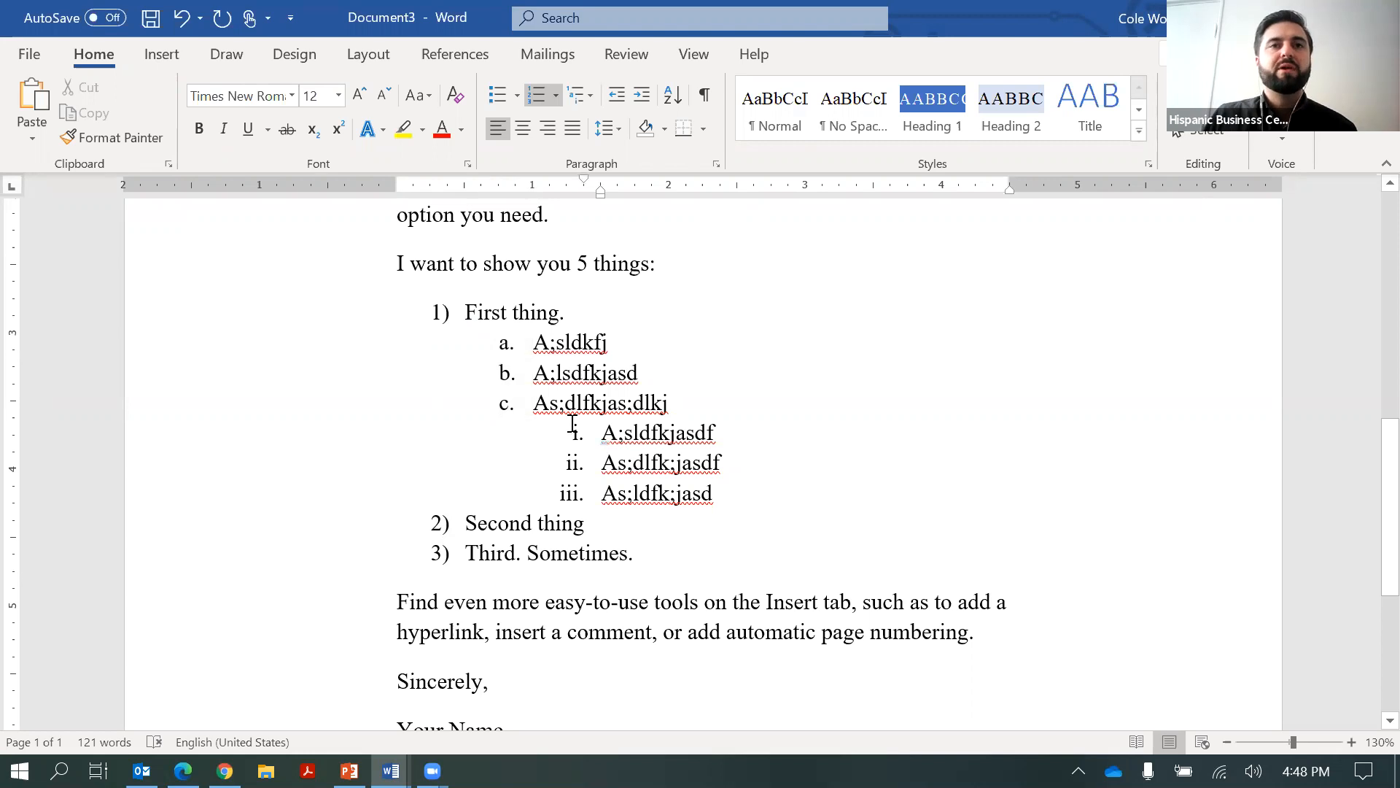
left_click(494, 339)
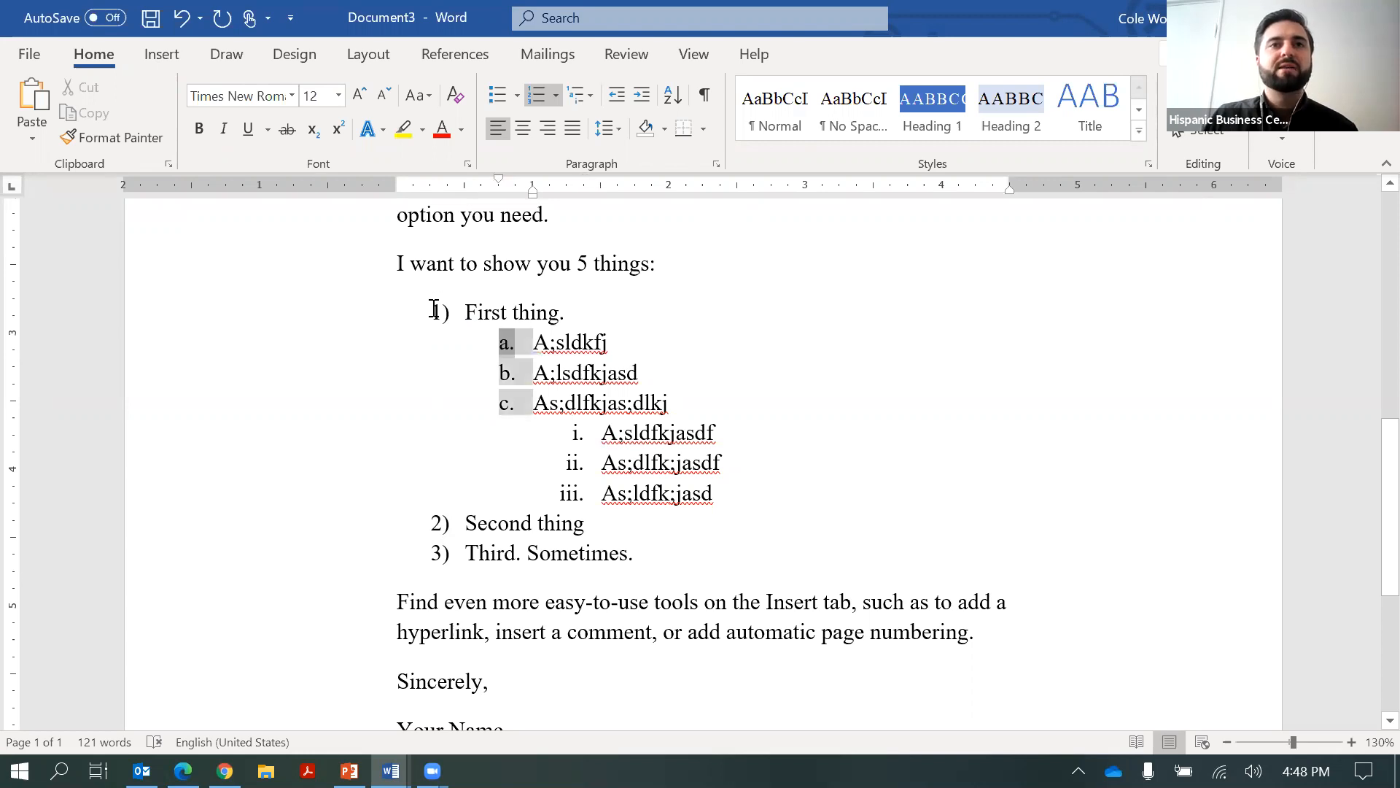
left_click(434, 309)
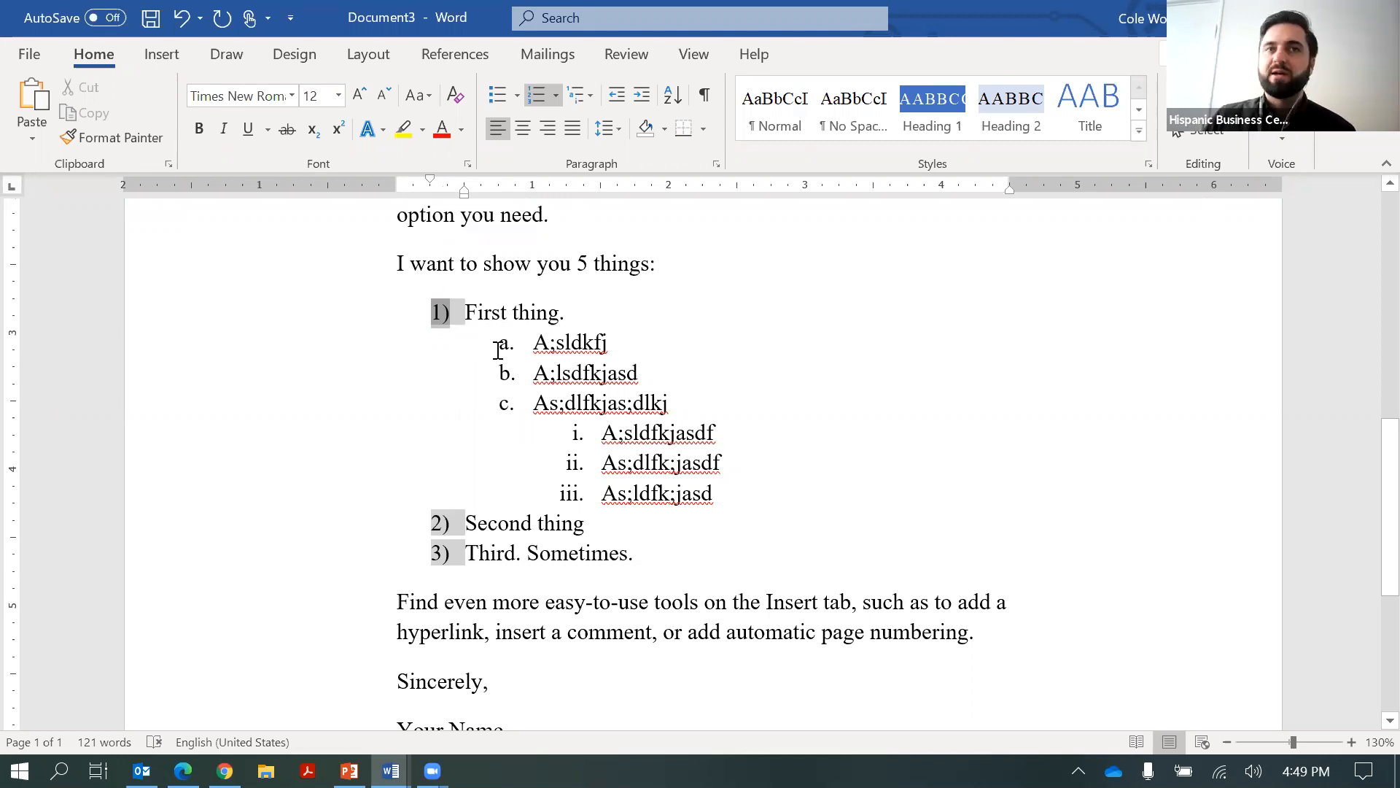
scroll(497, 343, "up", 1)
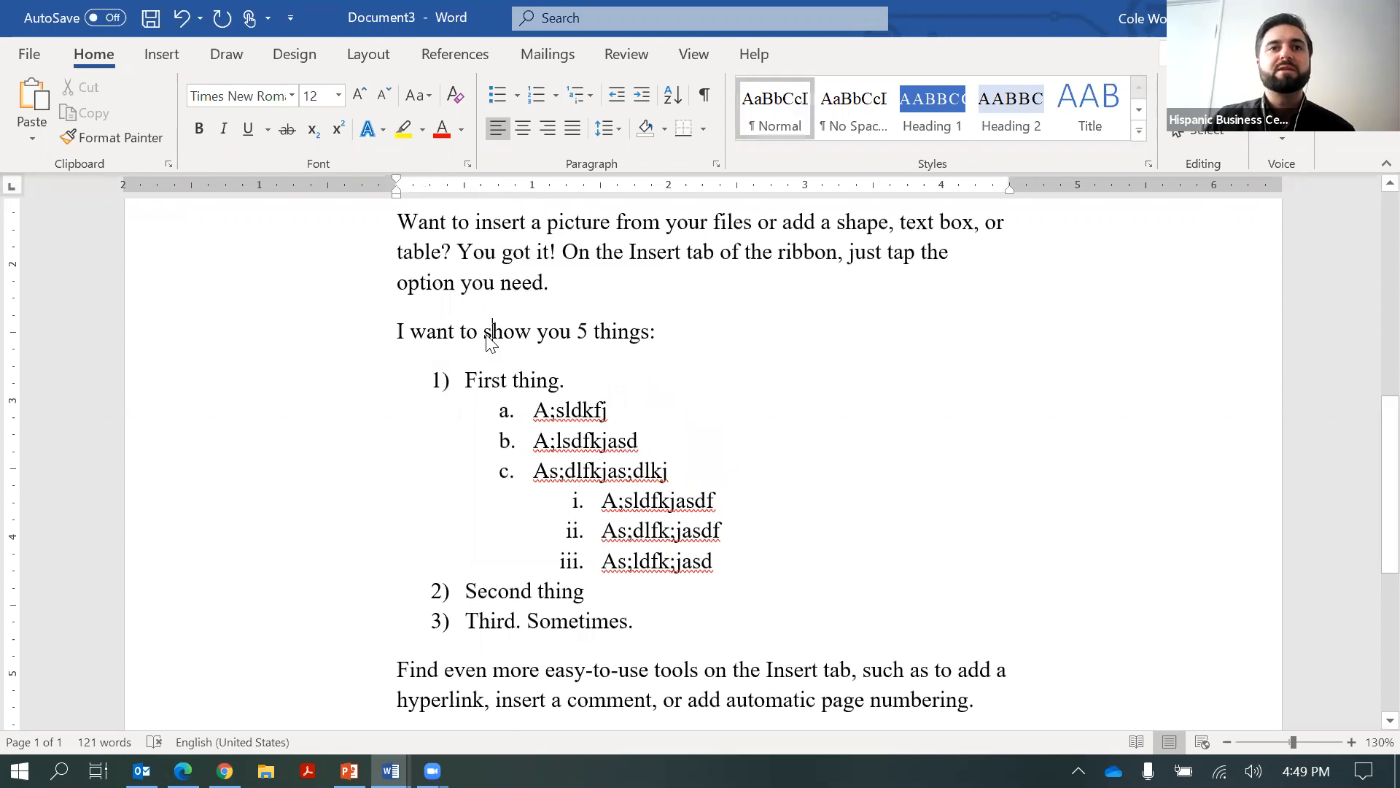
triple_click(493, 341)
left_click(502, 334)
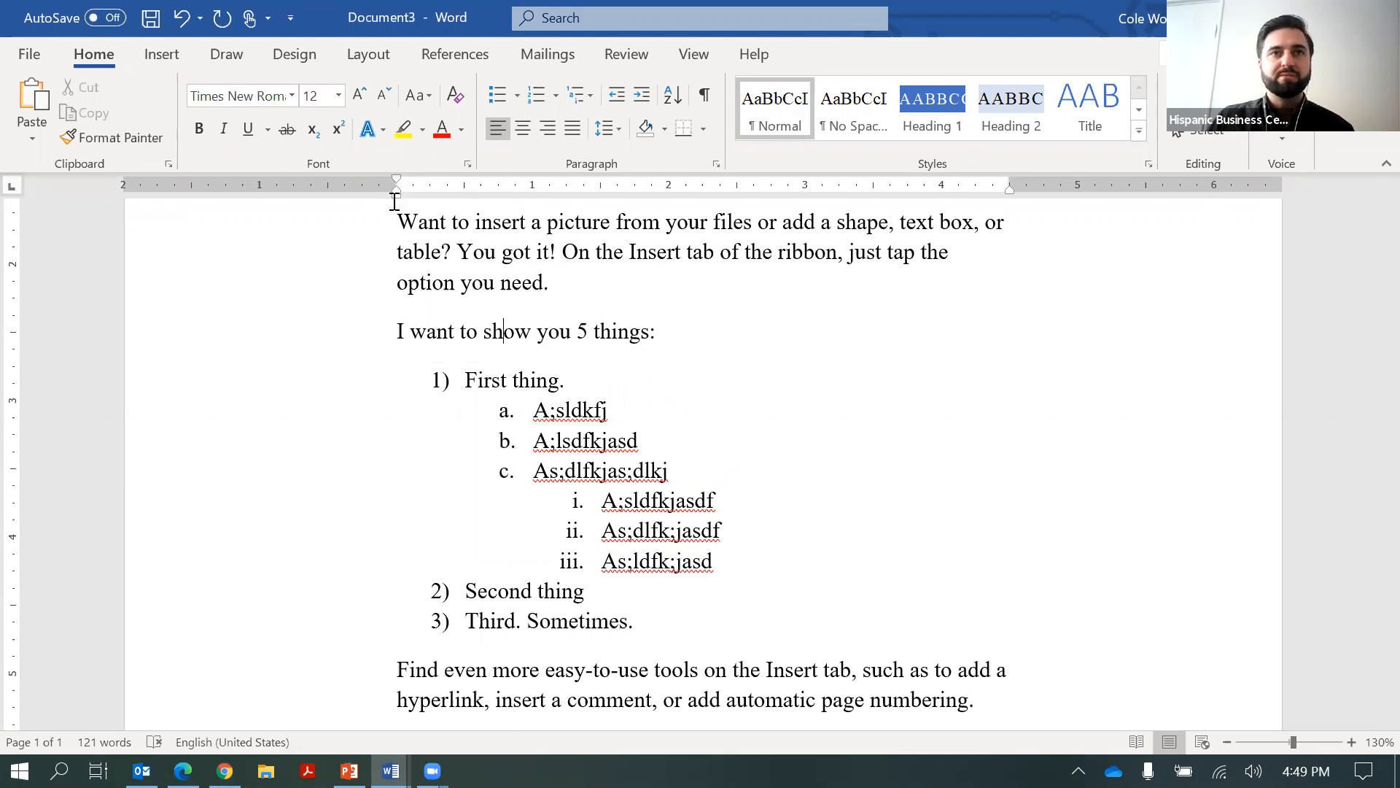
left_click(436, 382)
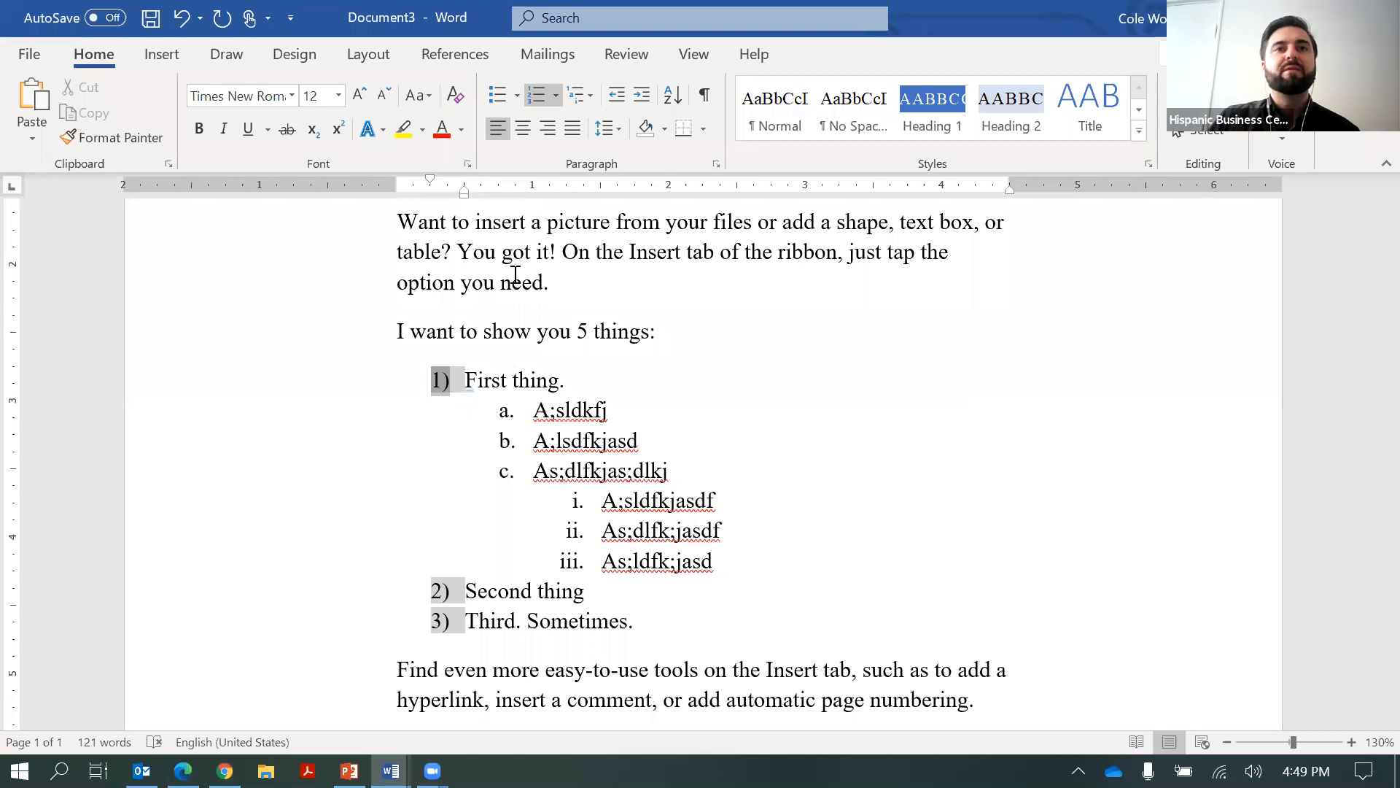
scroll(545, 334, "up", 1)
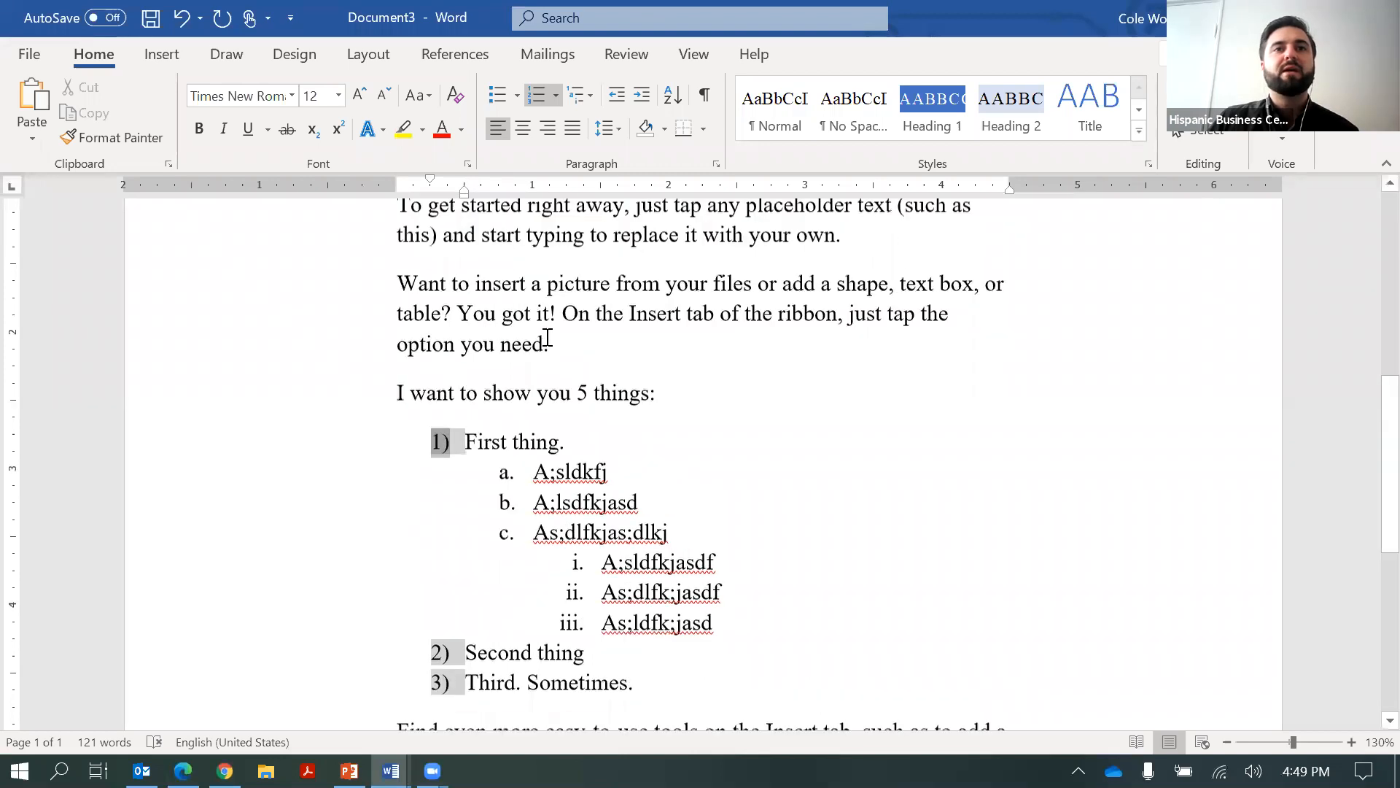
scroll(580, 372, "down", 1)
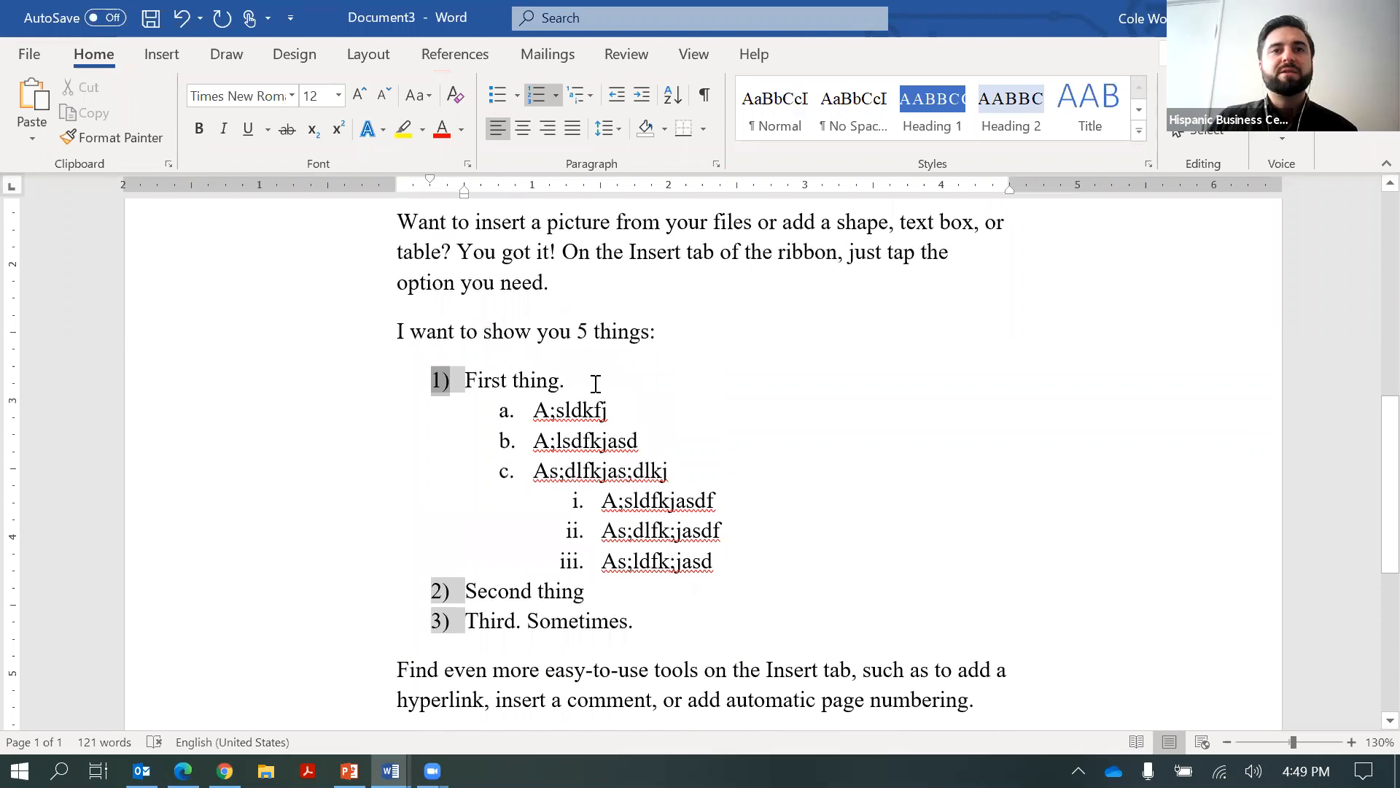
Try to generate one paragraph of placeholder text after "First thing." with =lorem(1), and delete the formula text
left_click(596, 380)
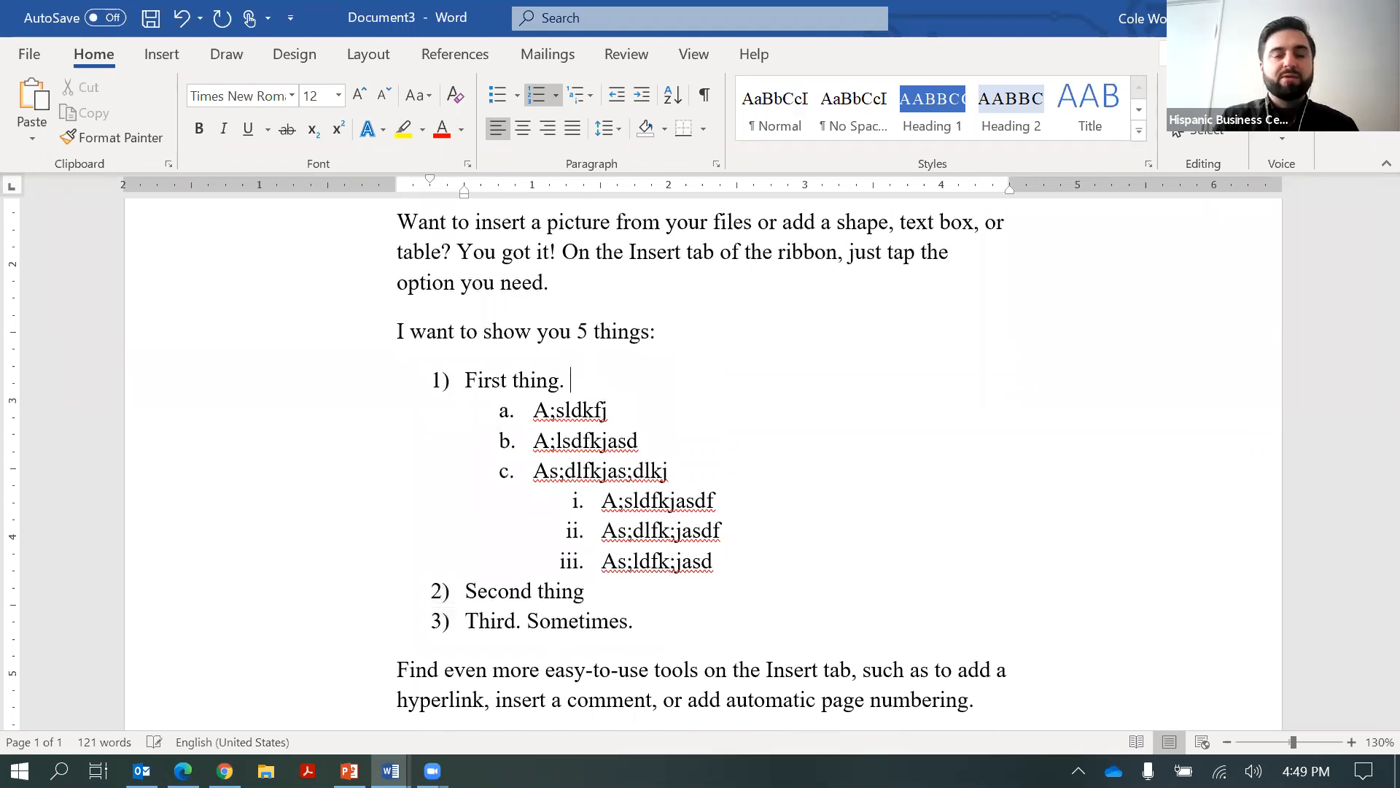
type("=lor")
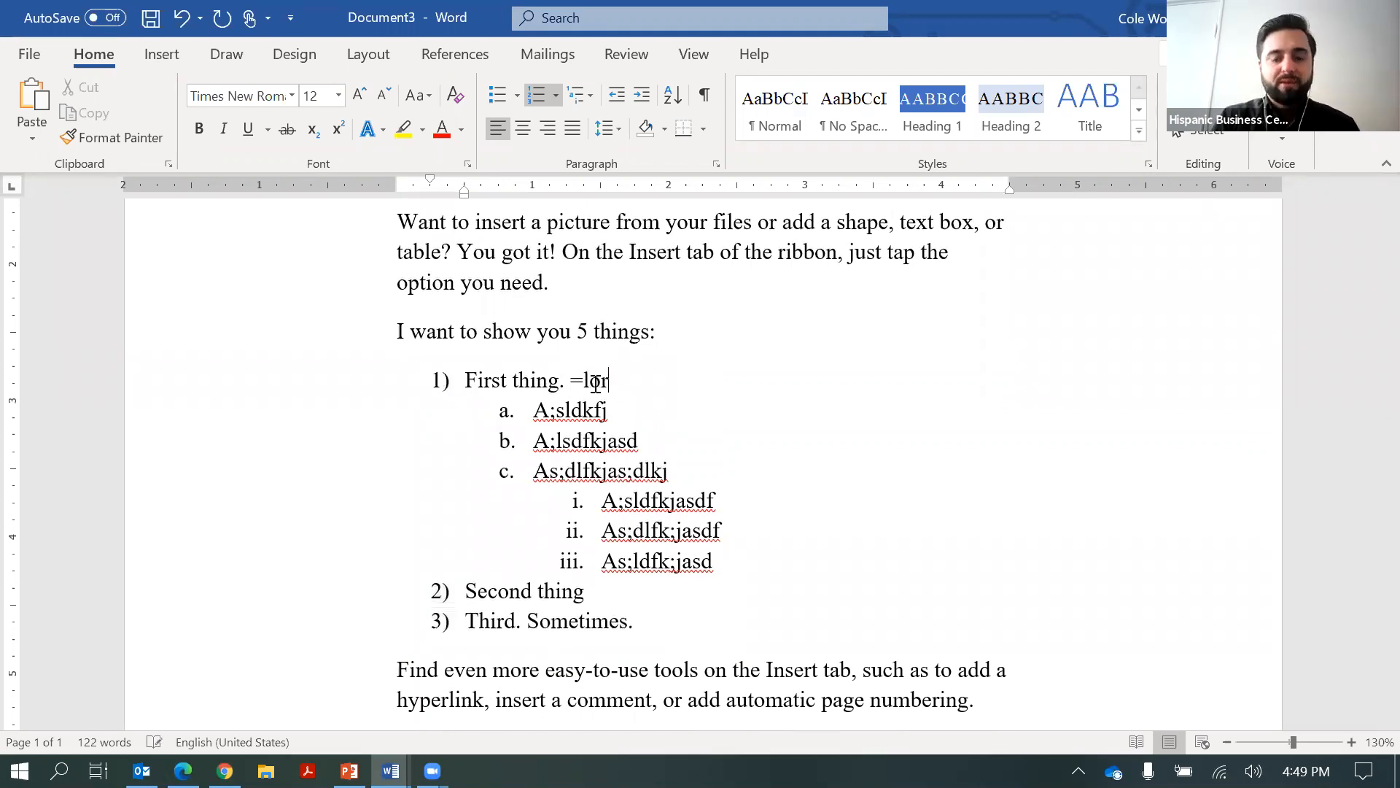
type("em(1")
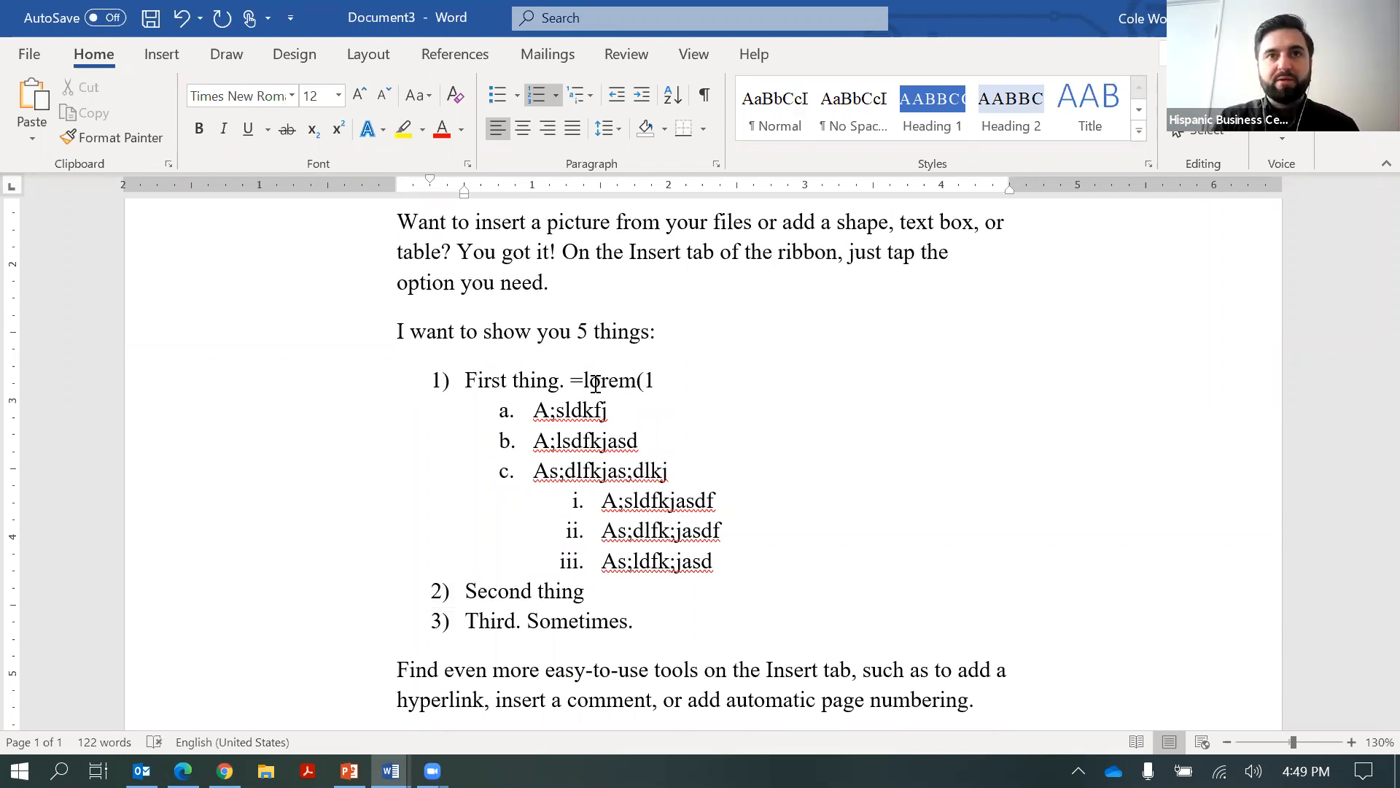
type(")")
key("Return")
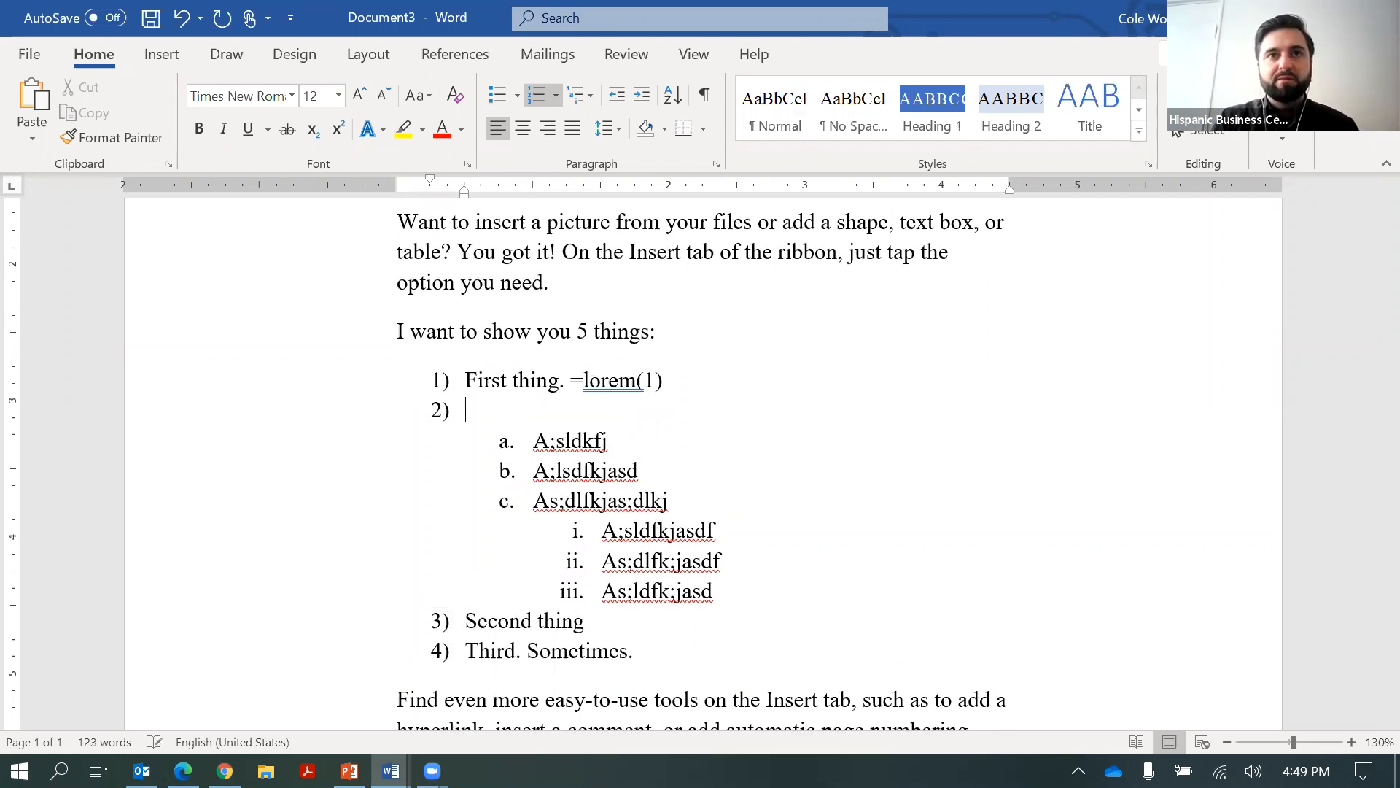
key("Return")
key("BackSpace")
key("BackSpace")
key("BackSpace")
key("BackSpace")
key("BackSpace")
key("BackSpace")
key("BackSpace")
key("BackSpace")
key("BackSpace")
key("BackSpace")
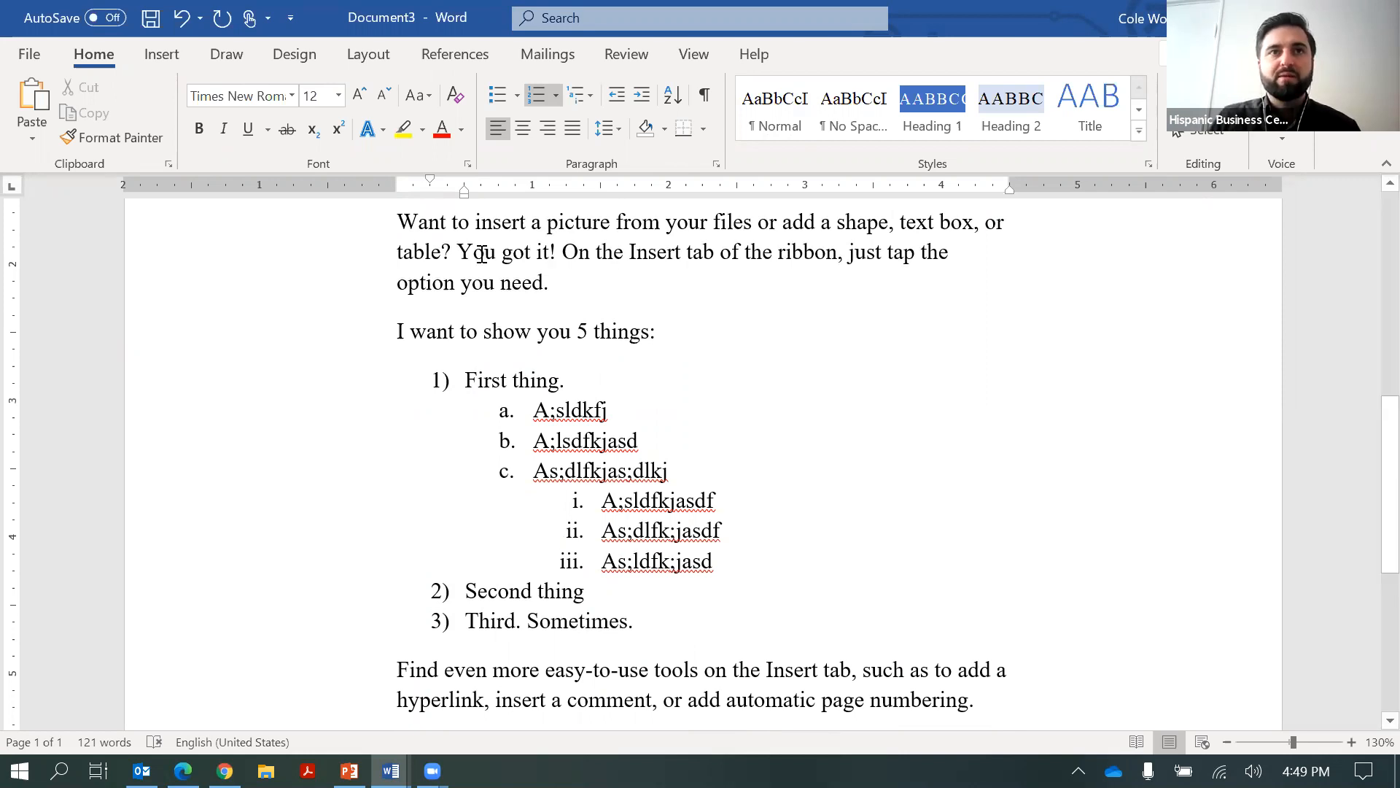
Copy the "Want to insert a picture" paragraph and paste it after "First thing." in the list
triple_click(446, 238)
key("ctrl+c")
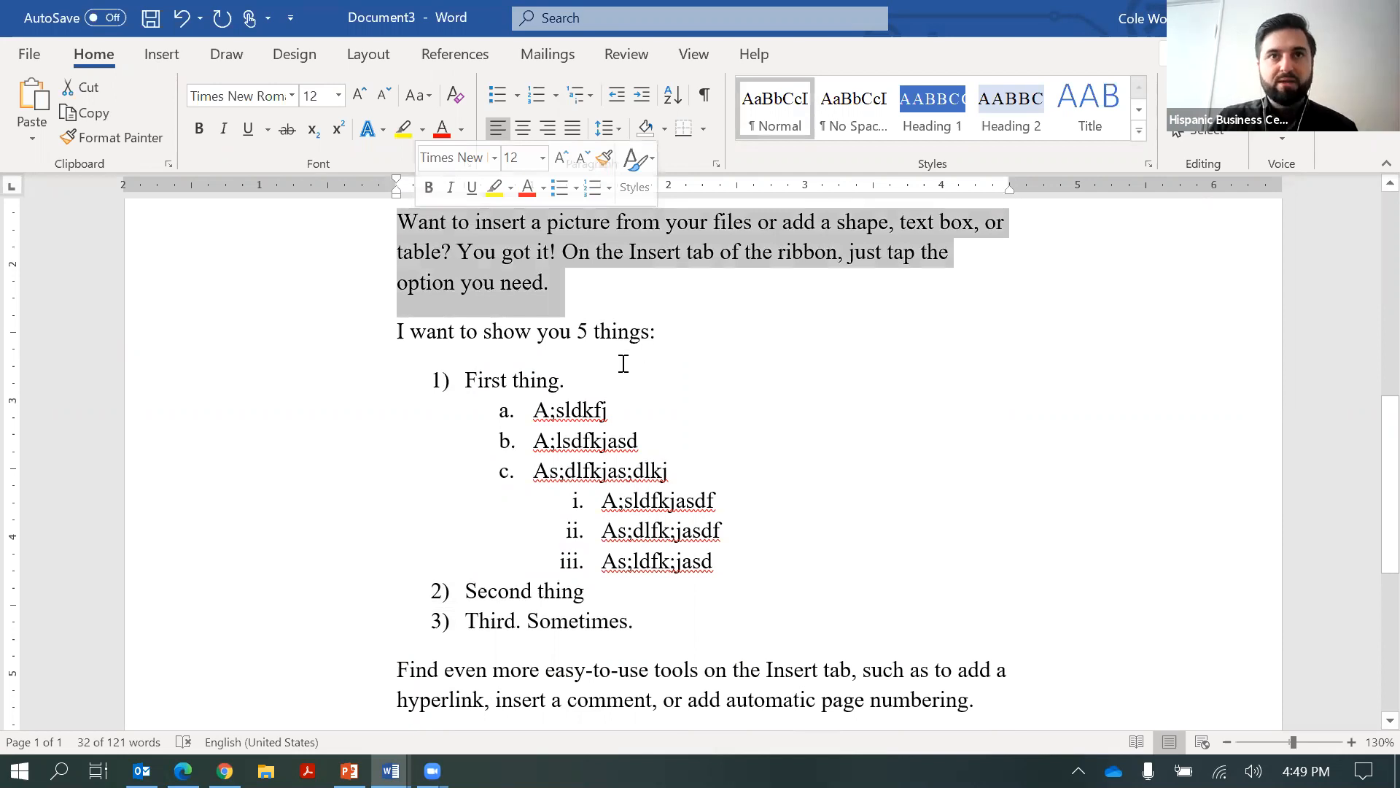
left_click(611, 391)
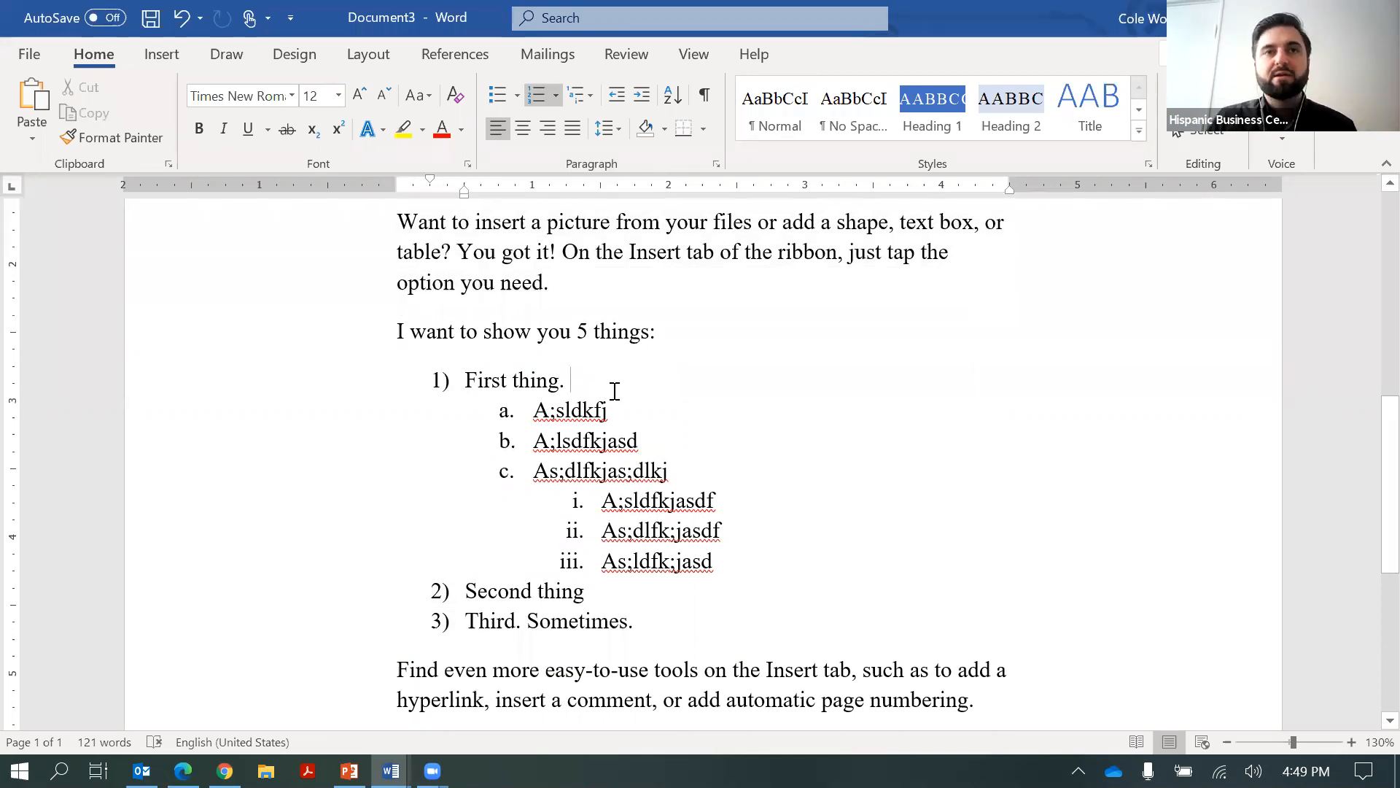
key("ctrl+v")
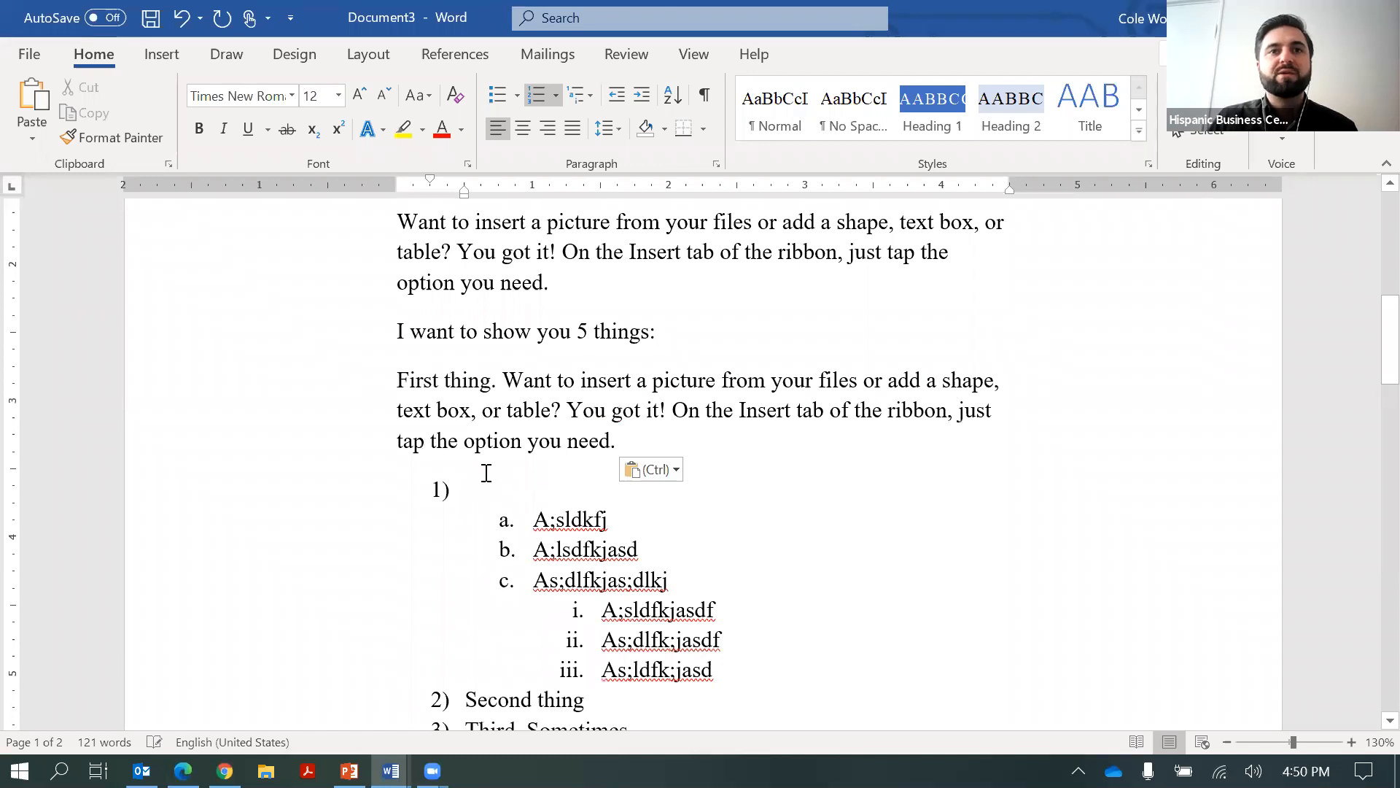
Try to move the pasted "First thing." paragraph into the empty first list item
left_click(448, 391)
left_click(536, 490)
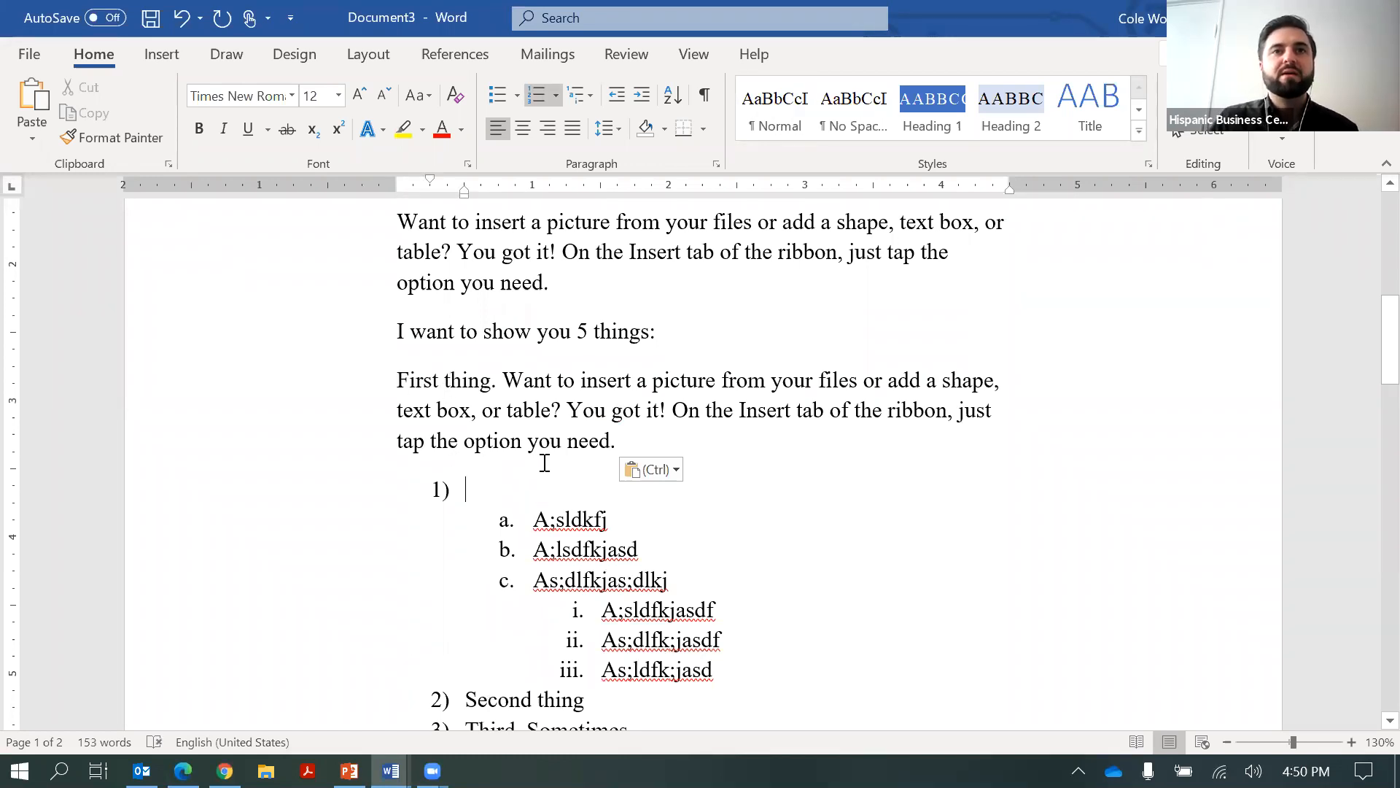
scroll(487, 301, "down", 3)
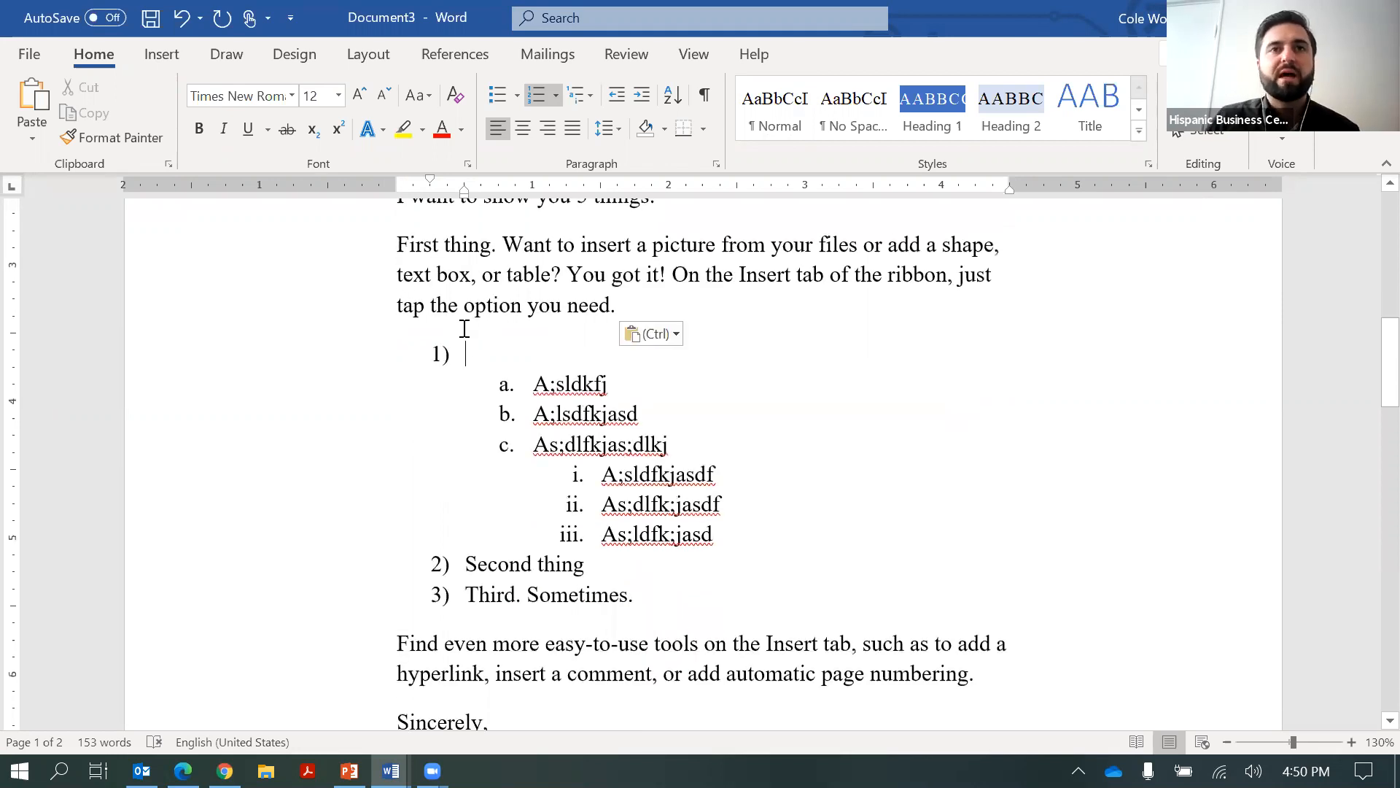
triple_click(631, 303)
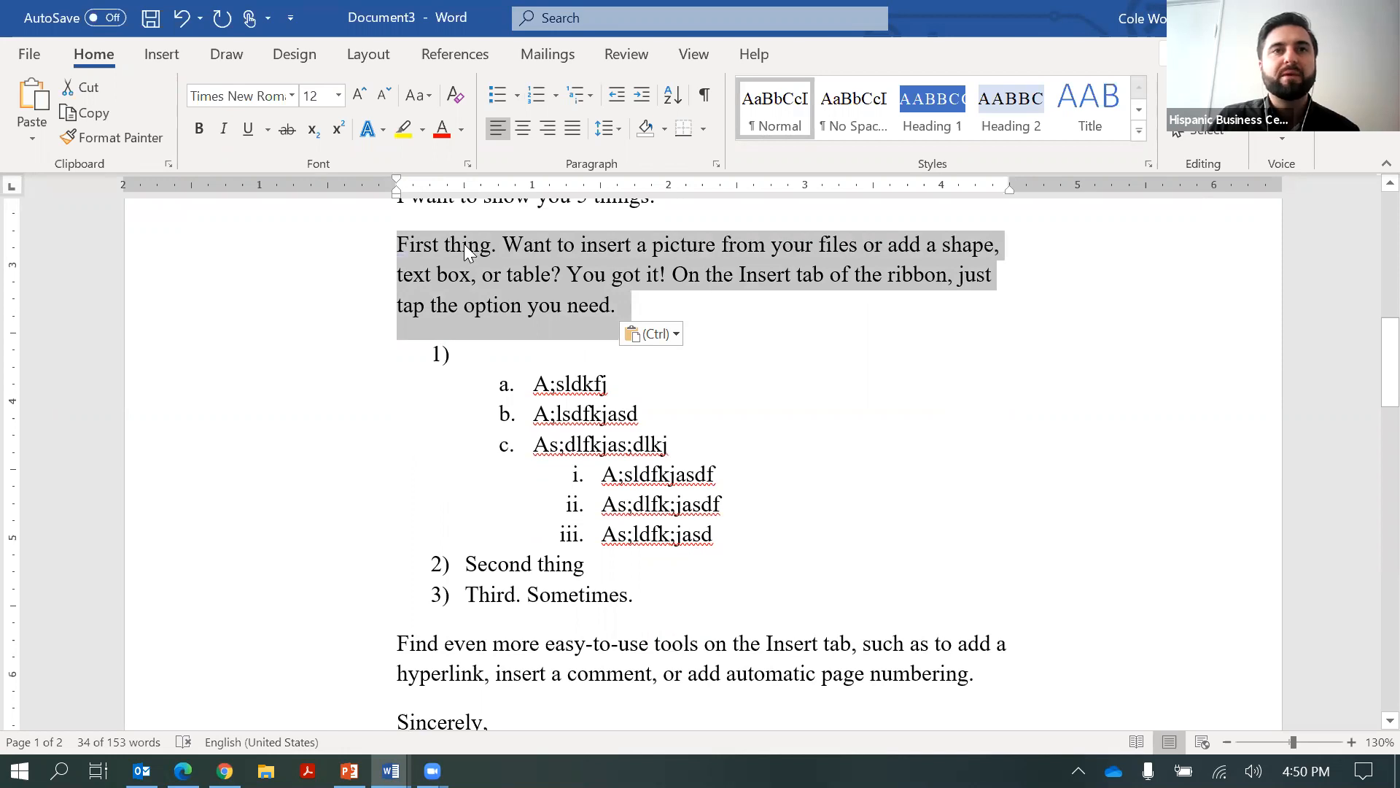
left_click_drag(467, 249, 471, 364)
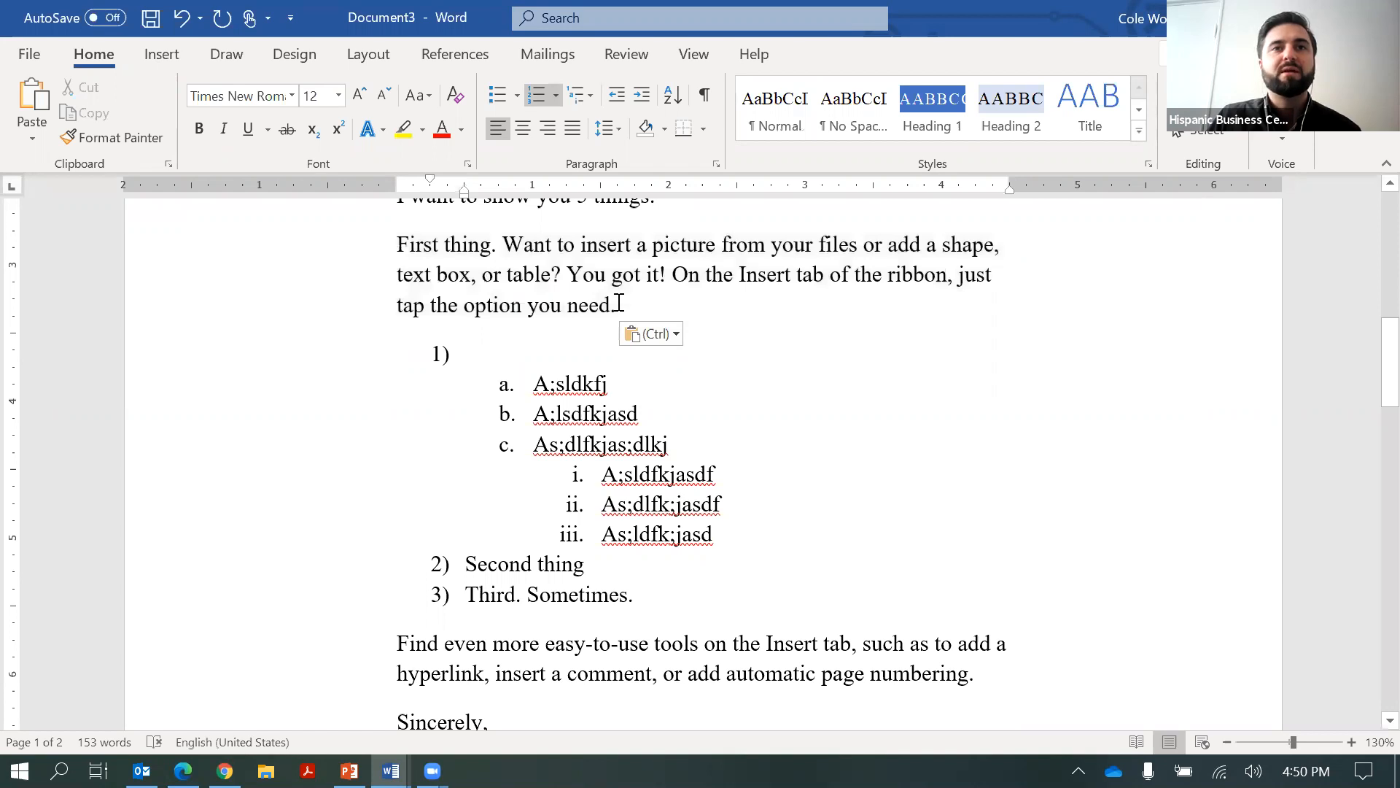
triple_click(388, 237)
left_click_drag(400, 244, 499, 356)
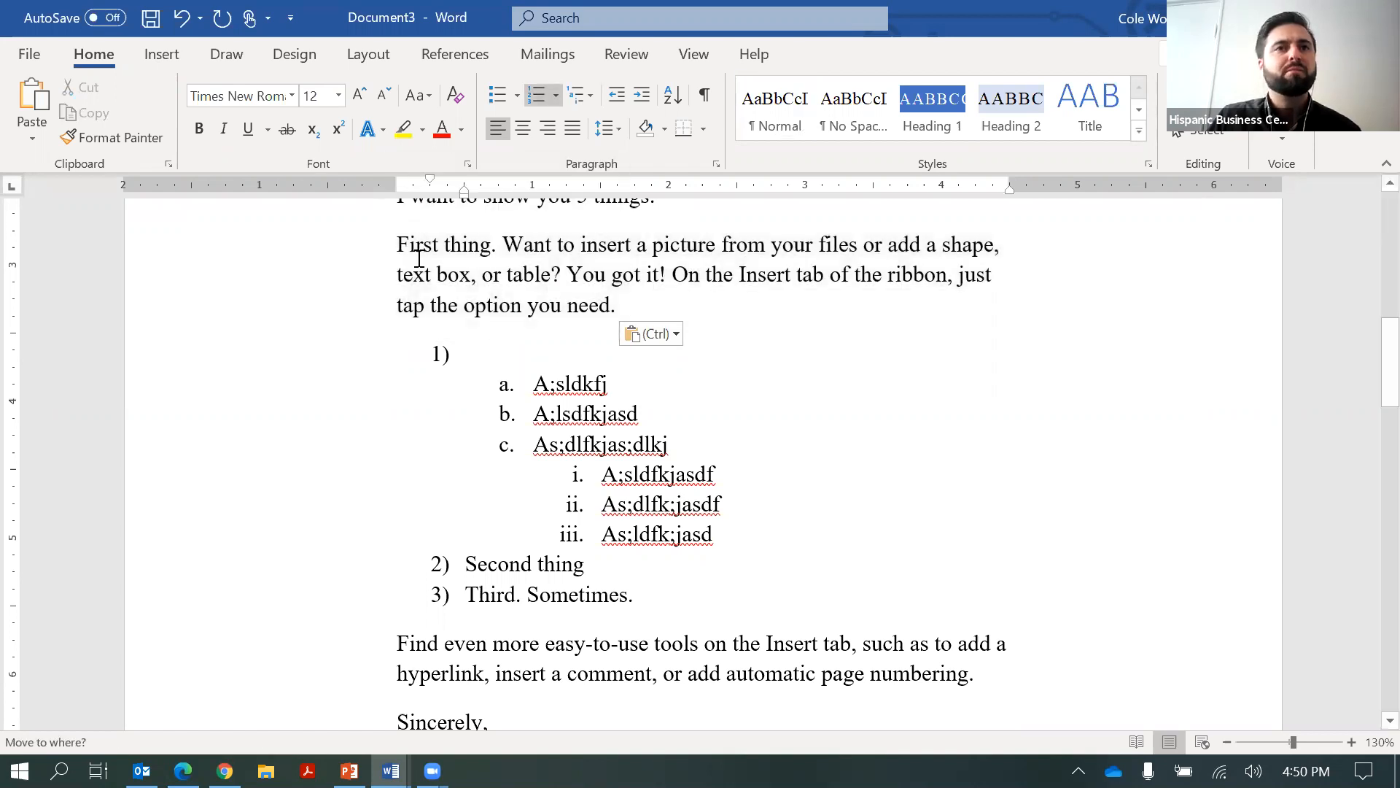
left_click(548, 330)
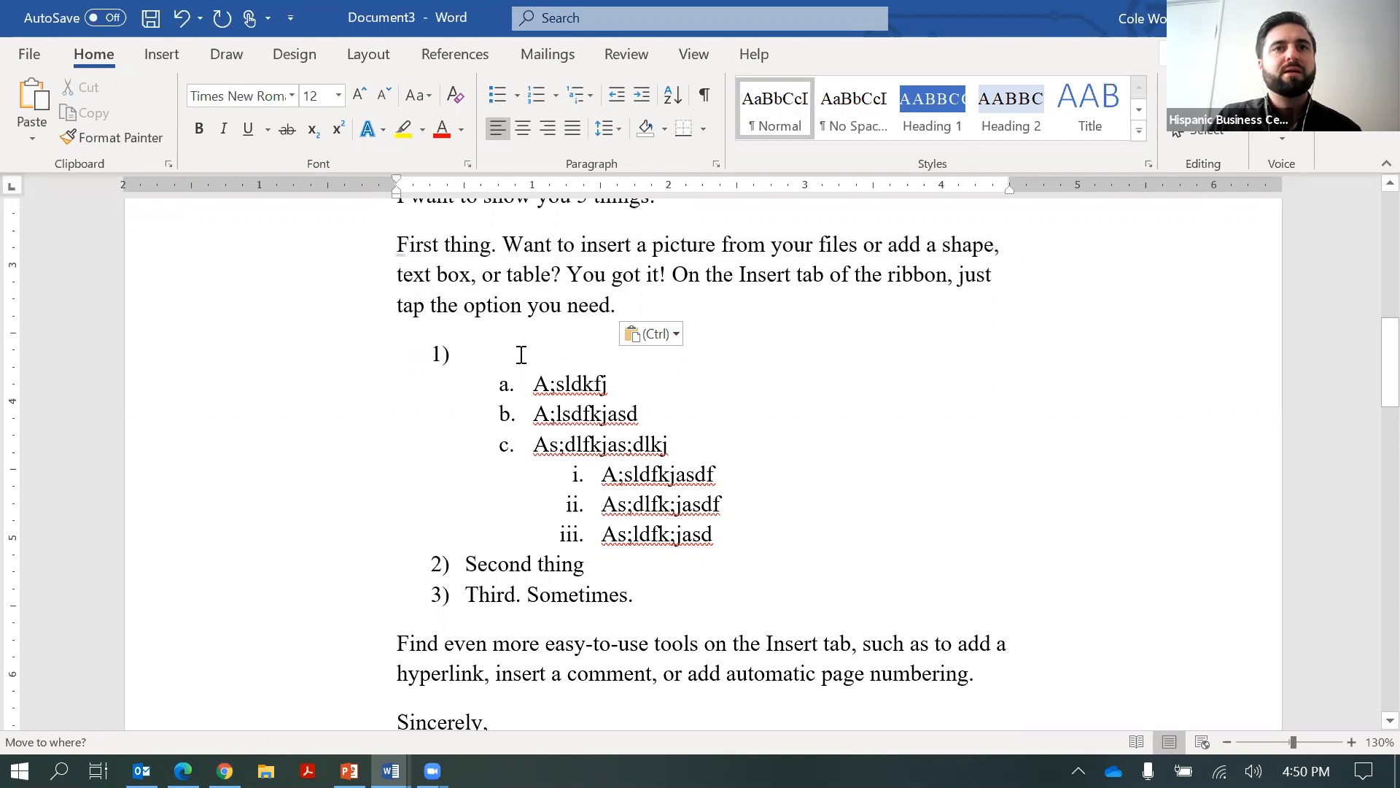
left_click(549, 350)
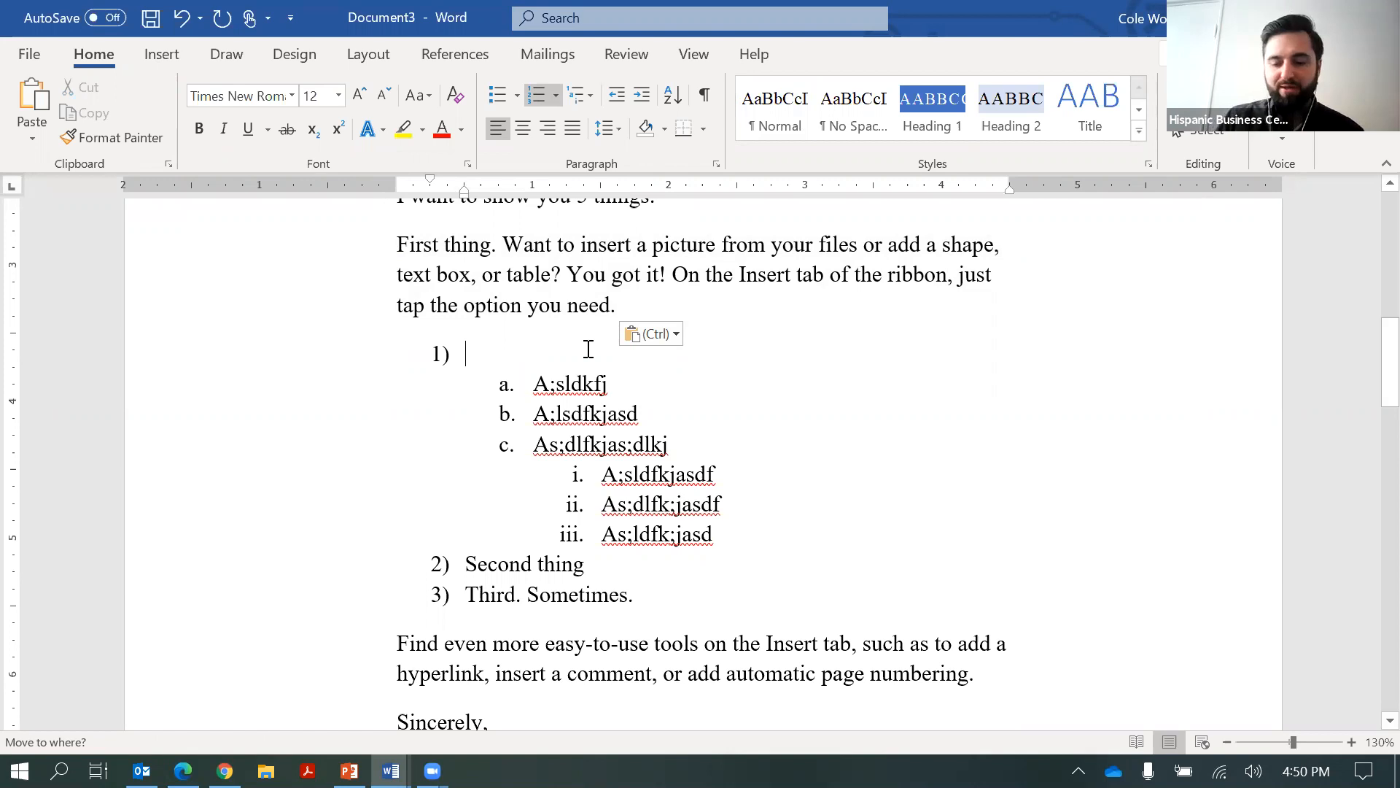
key("Down")
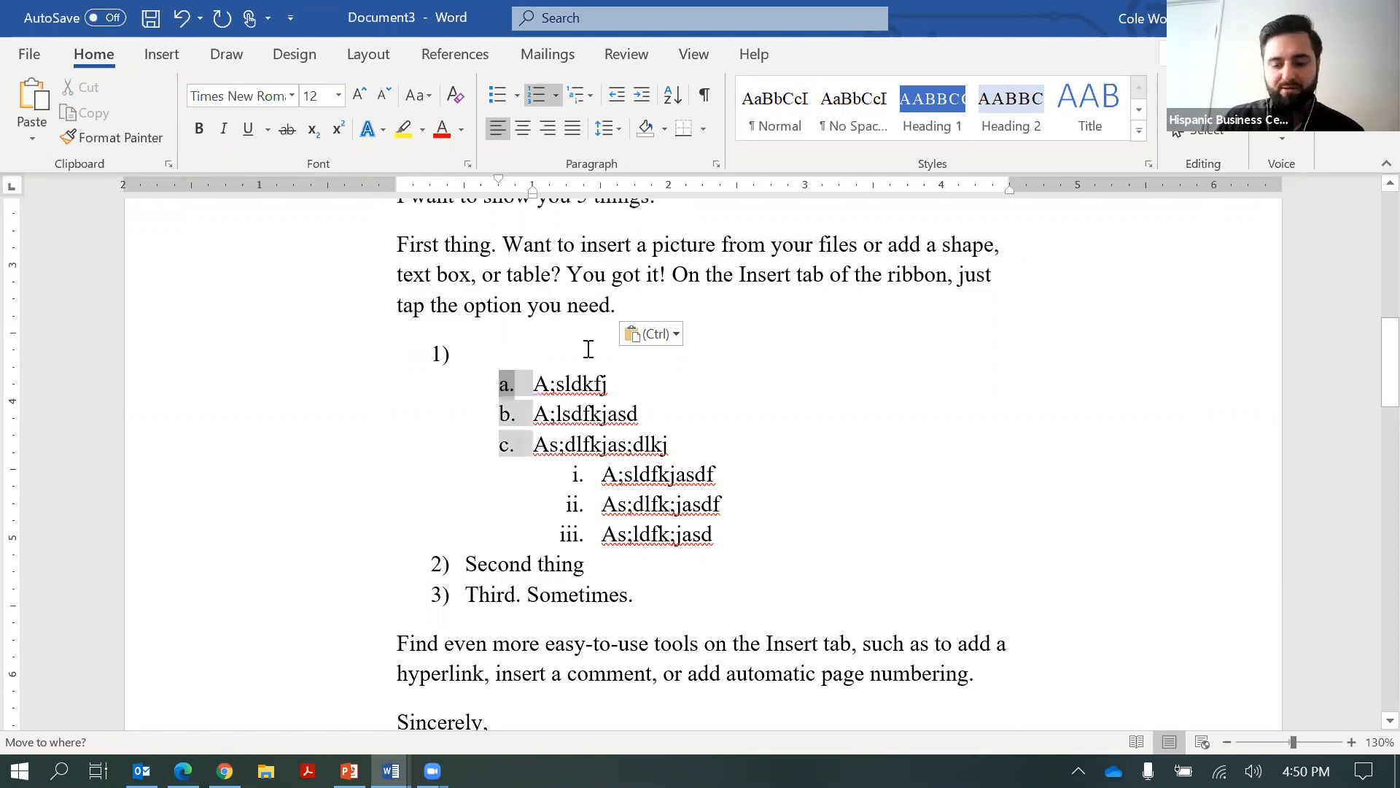
key("Up")
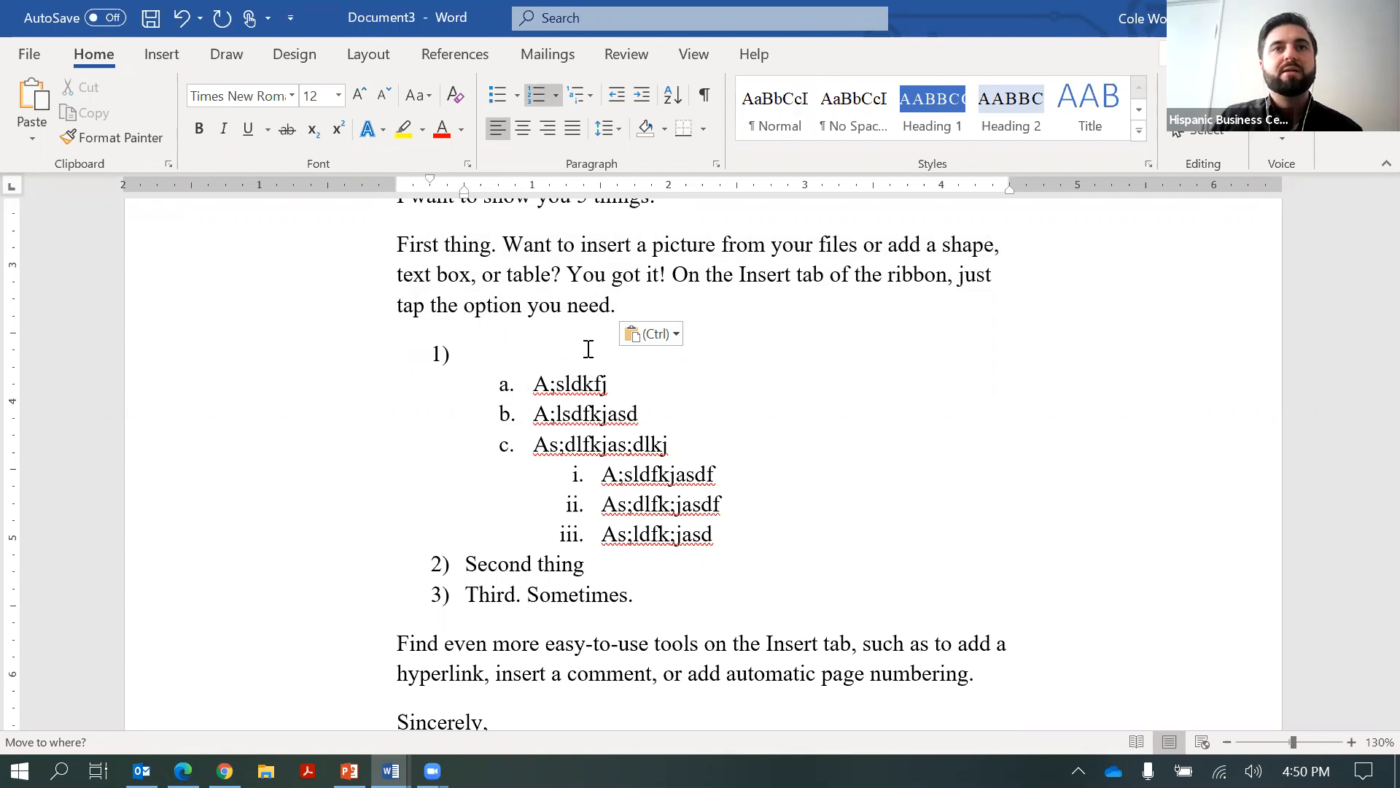
scroll(588, 350, "down", 1)
scroll(588, 350, "up", 1)
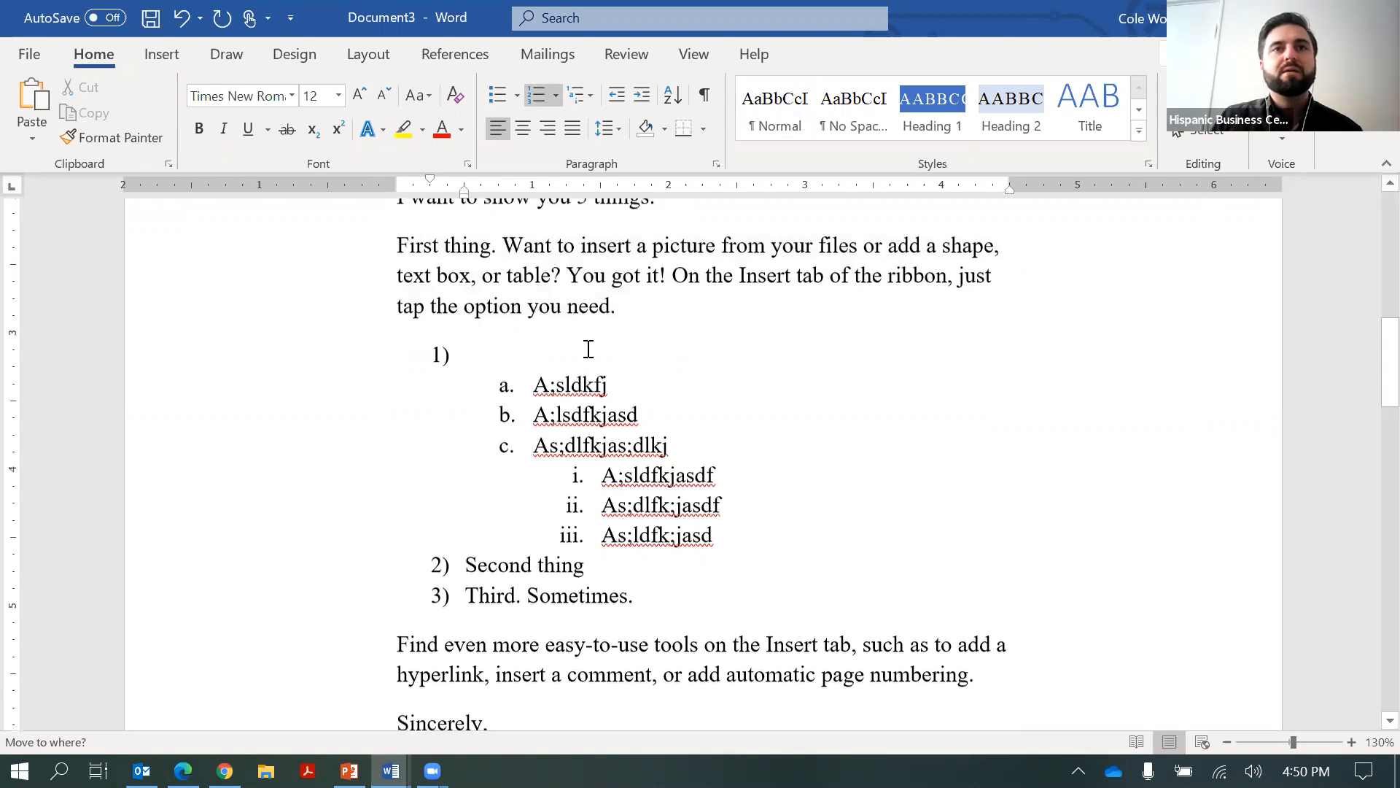
Number the "First thing." paragraph as item 1) of the list and remove the empty item below it
scroll(524, 444, "up", 3)
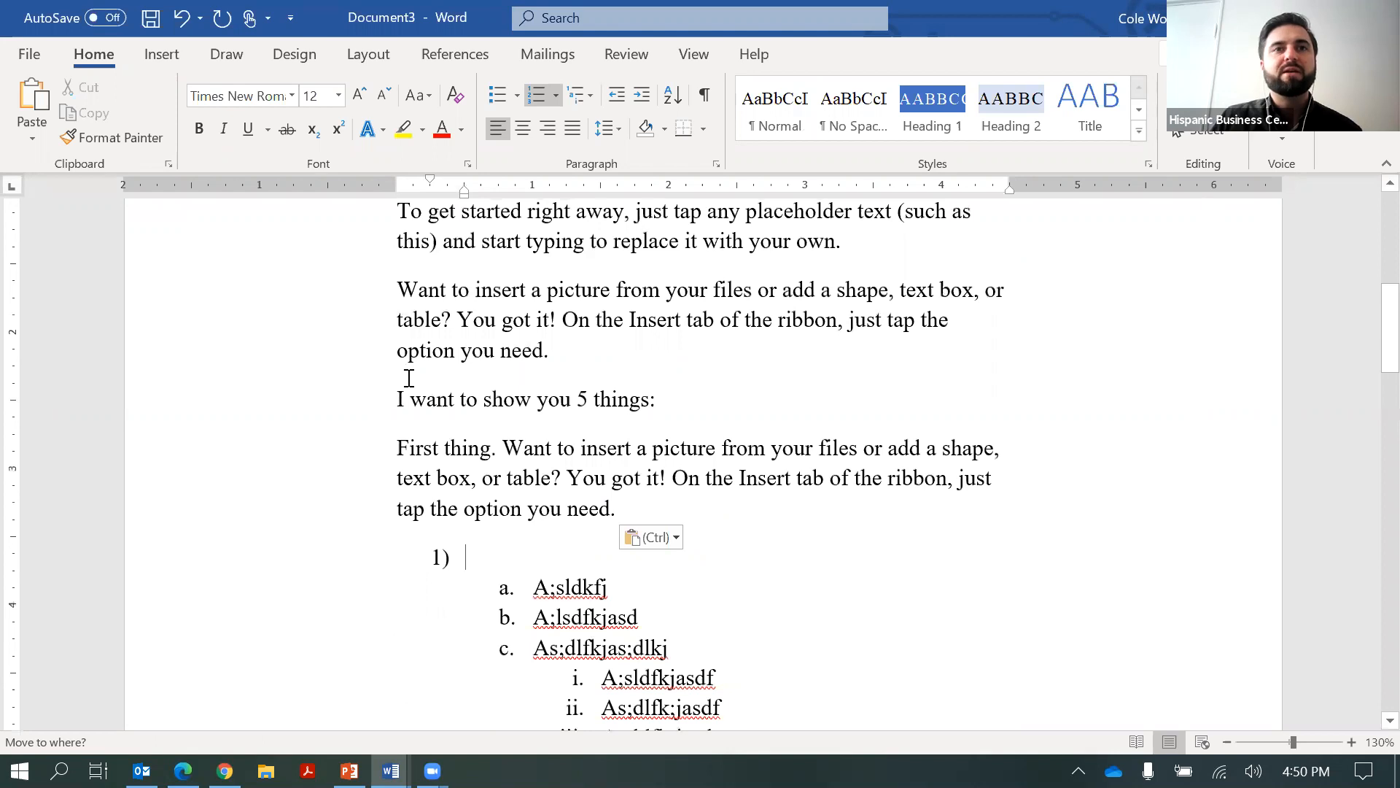
scroll(402, 379, "down", 1)
key("ctrl+Up")
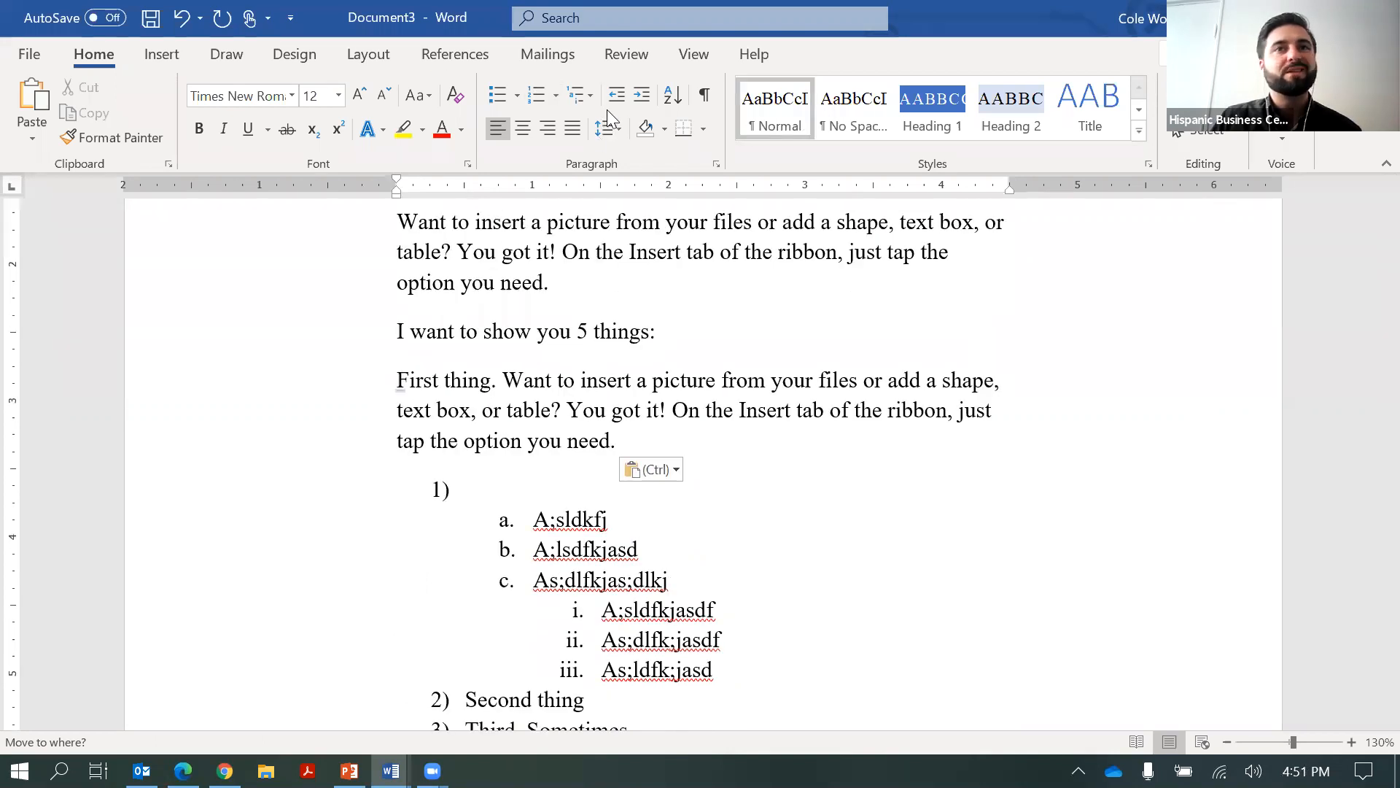
left_click(539, 96)
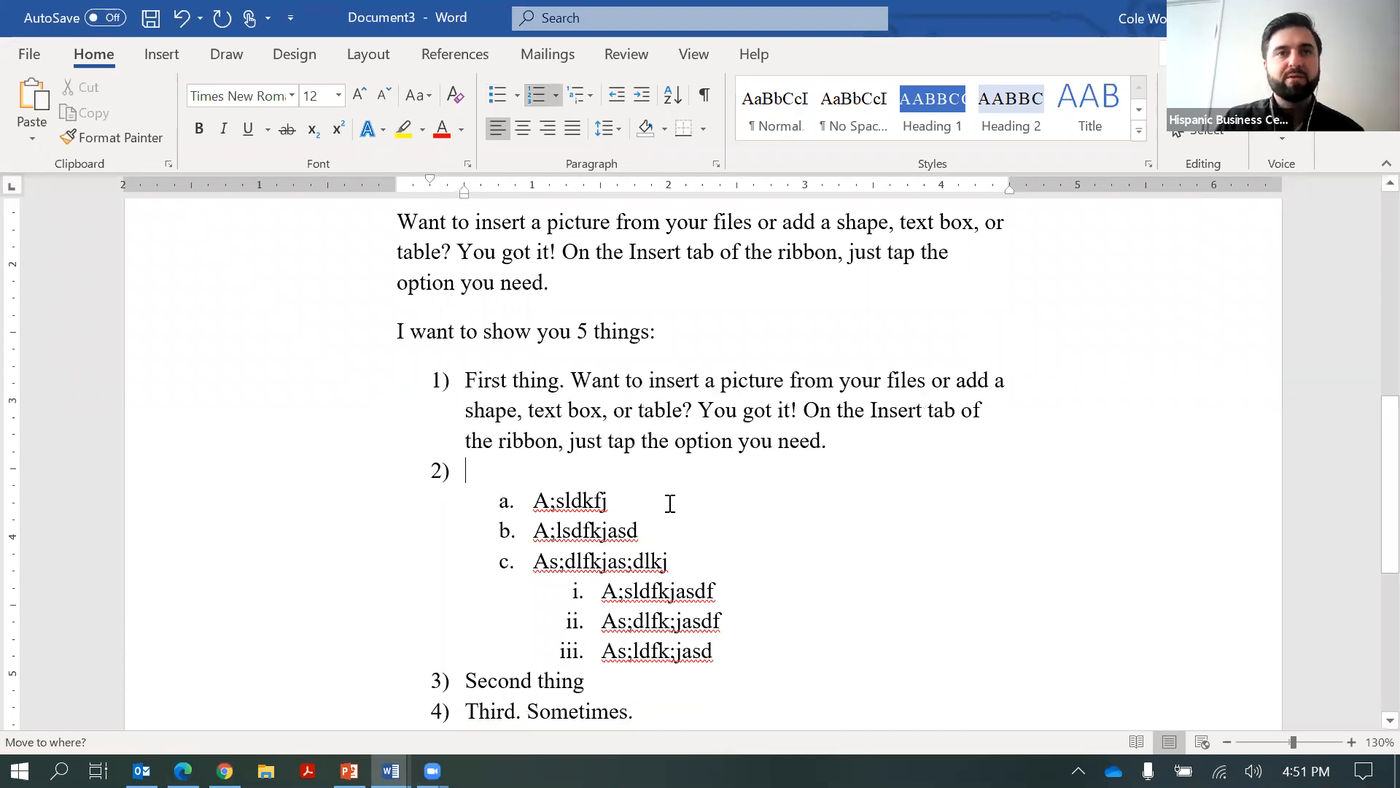
key("Return")
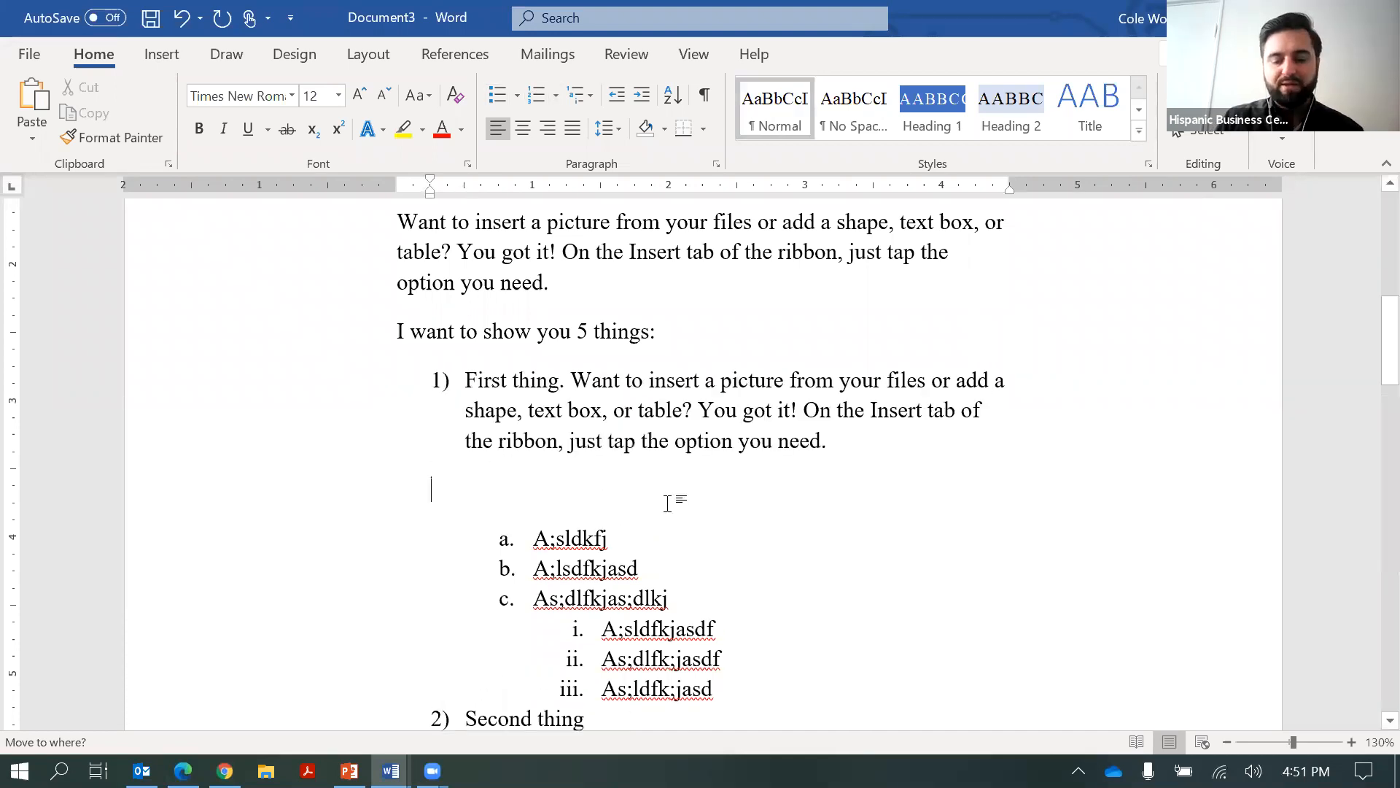
key("BackSpace")
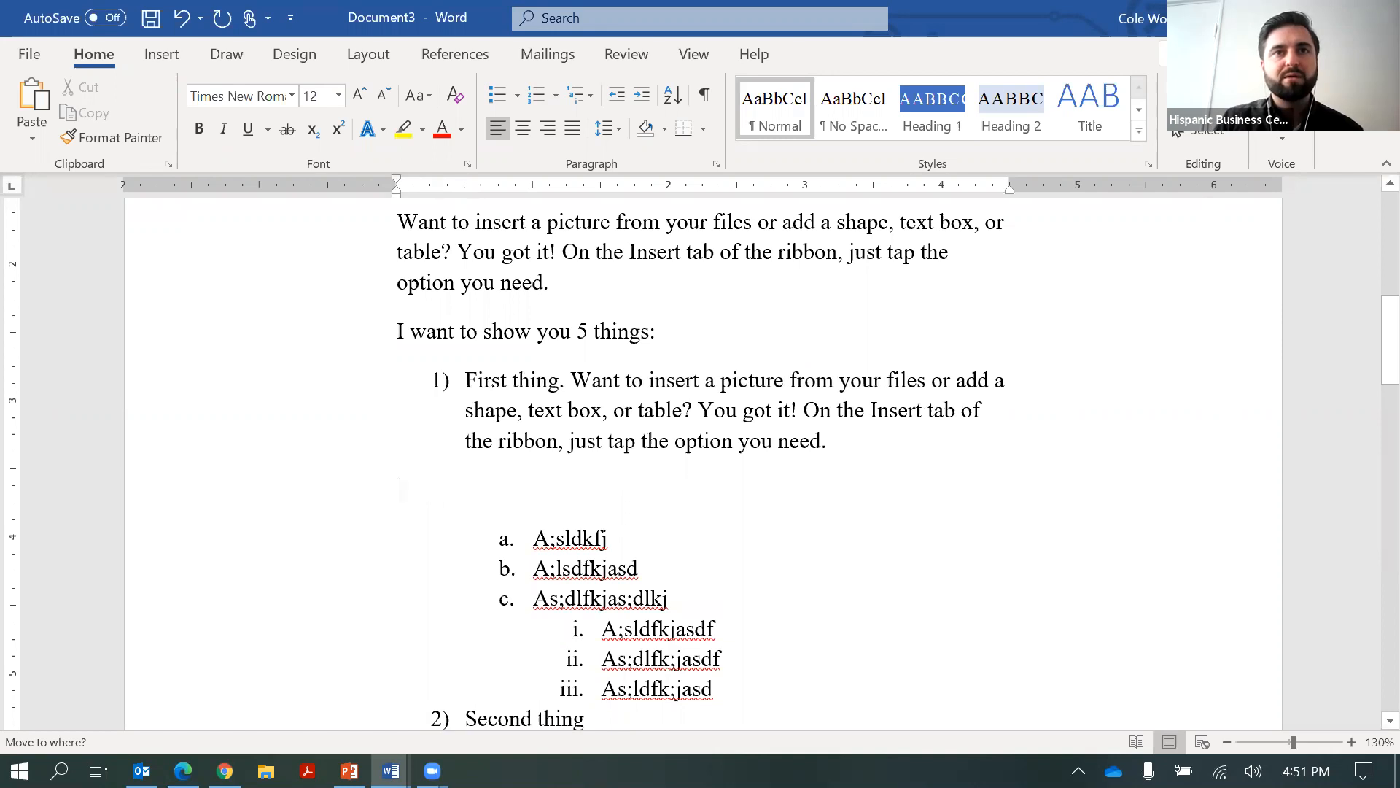
key("BackSpace")
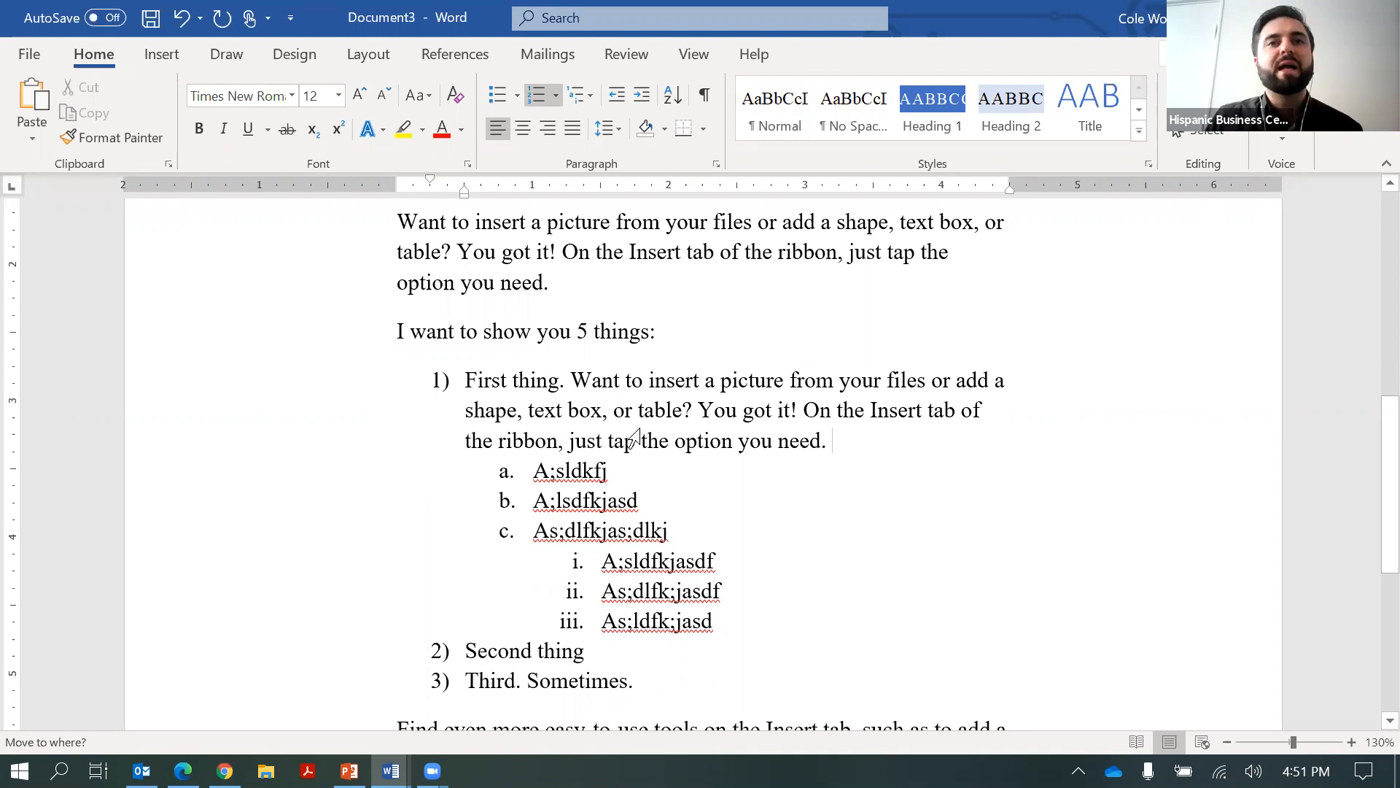
Compare the layout of the "Want to insert a picture" body paragraph with the wrapped text of the first list item
left_click_drag(402, 223, 540, 275)
left_click(485, 281)
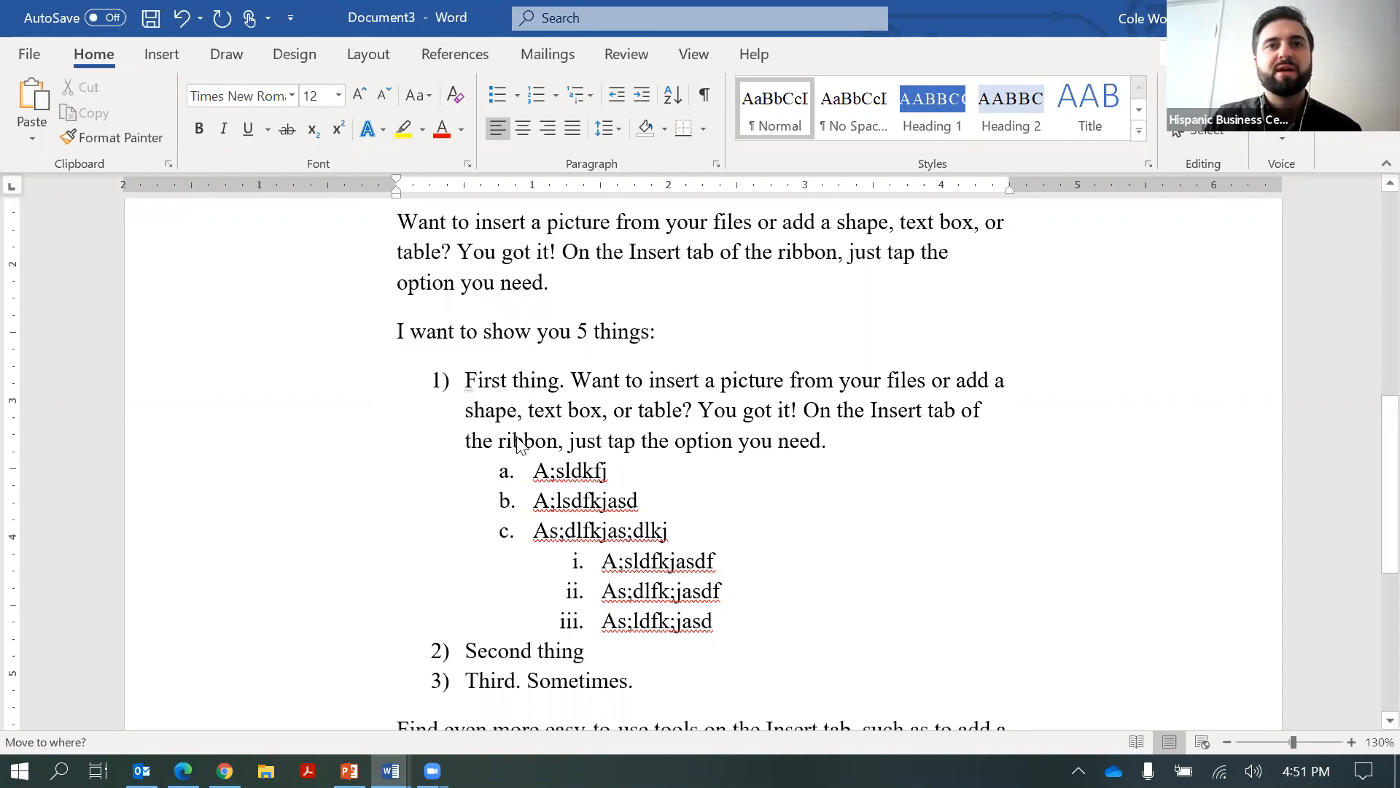
triple_click(632, 442)
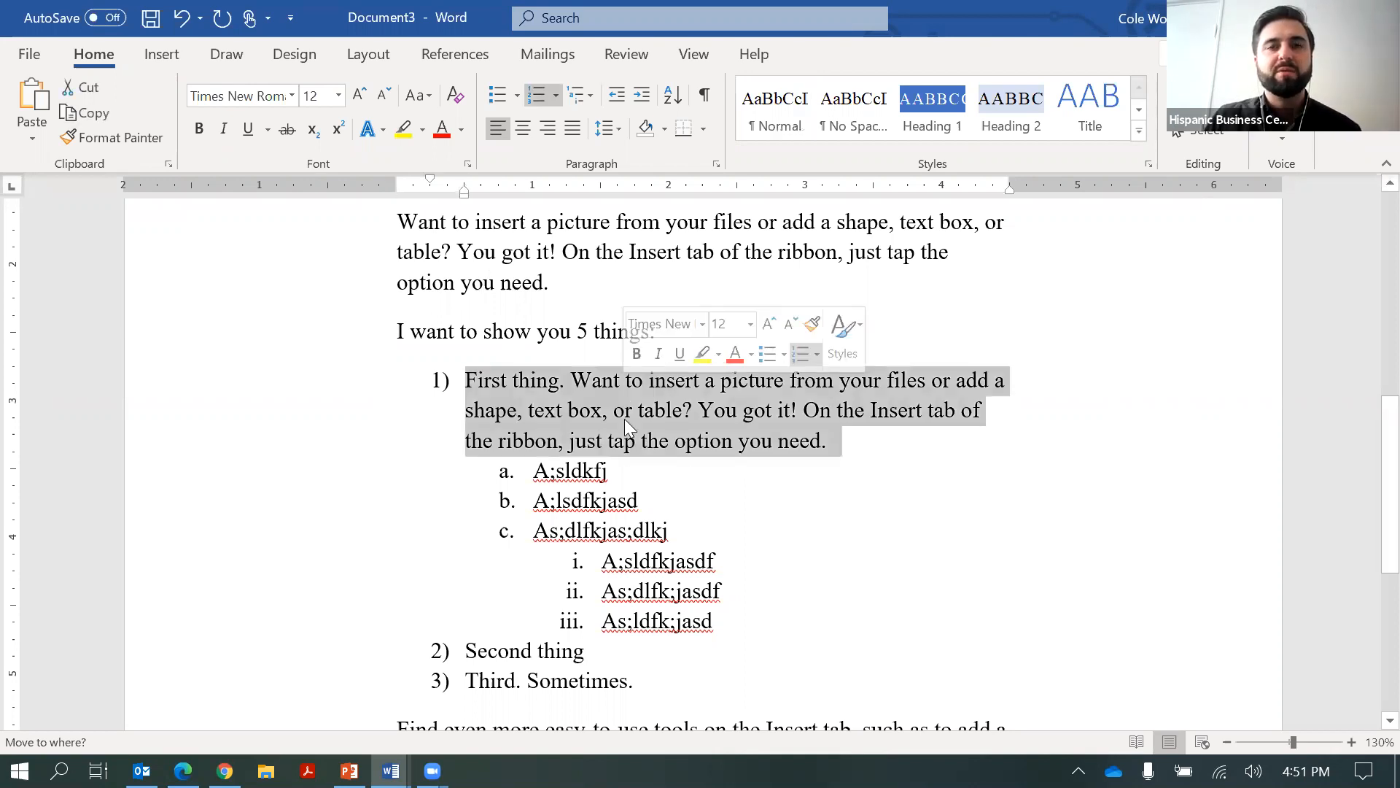
left_click(556, 410)
double_click(785, 421)
left_click(536, 380)
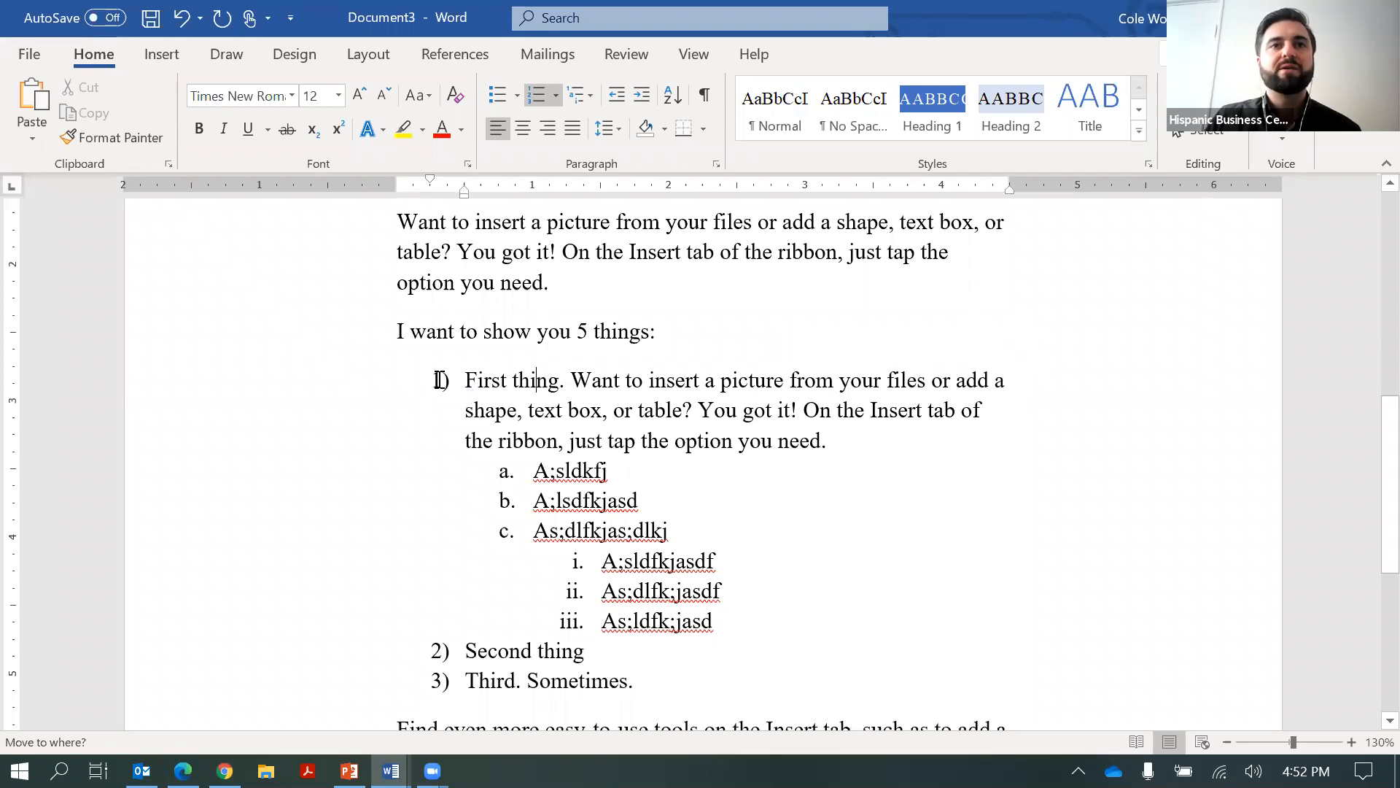
Move the number of the first list item out to the left margin, at 0 inches, keeping its text indent
left_click(430, 181)
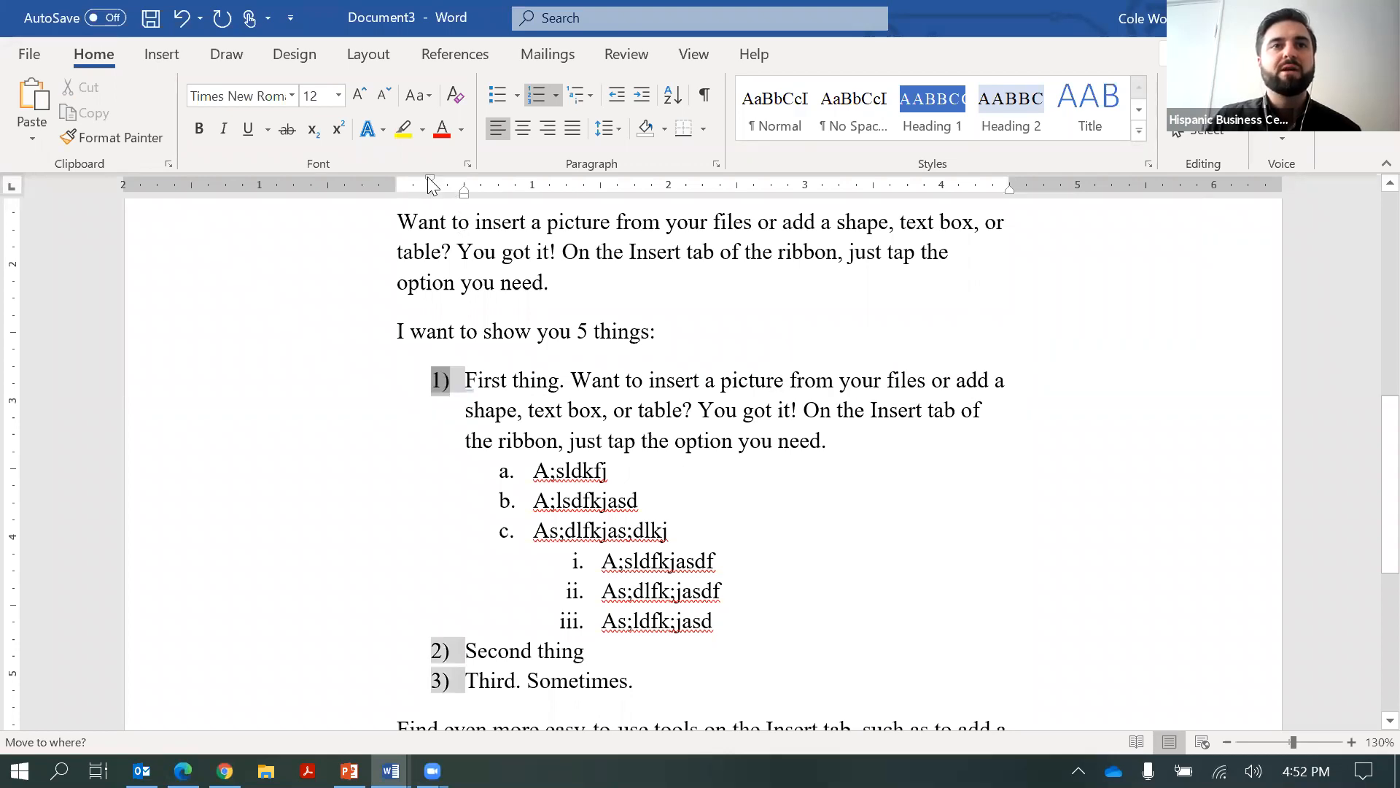
left_click_drag(430, 184, 396, 182)
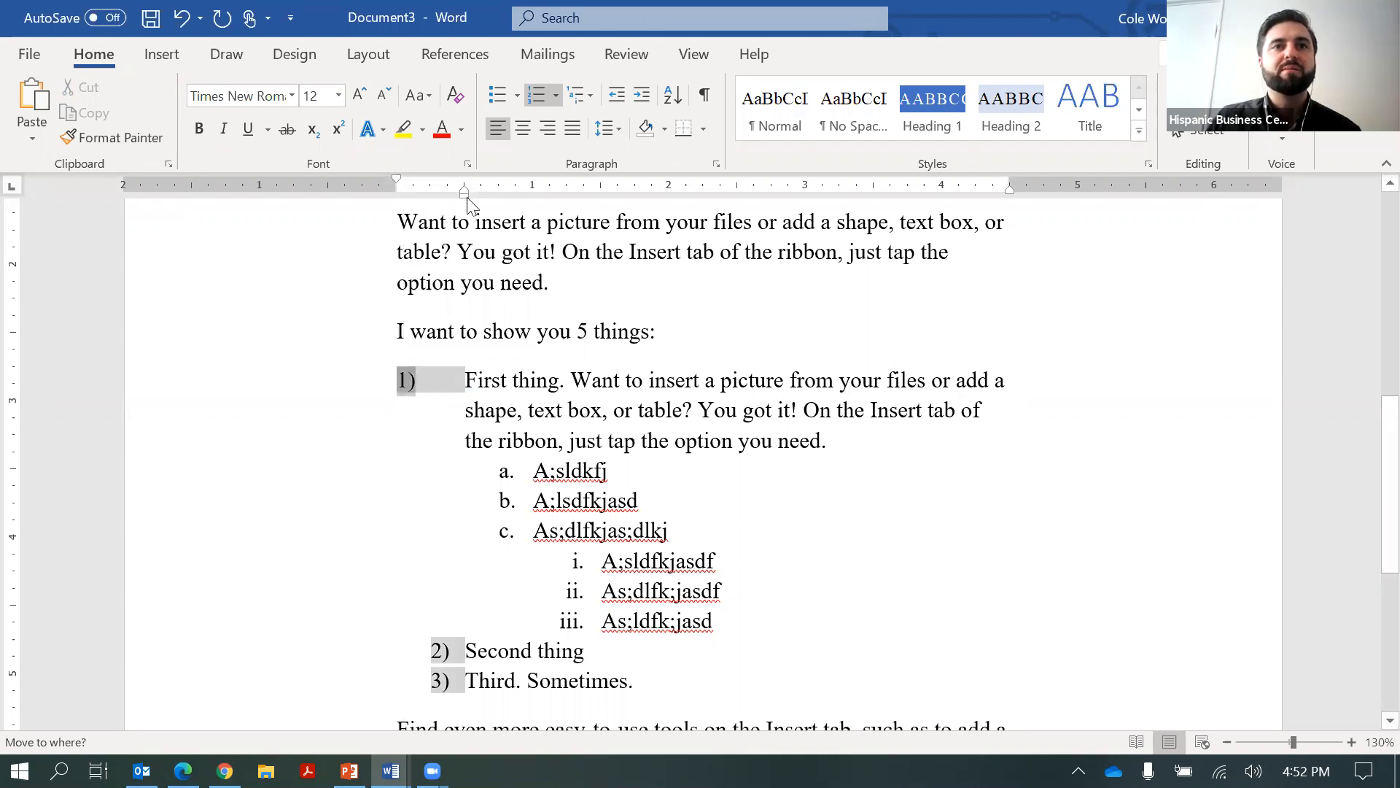
mouse_move(460, 190)
left_mouse_down()
mouse_move(443, 191)
mouse_move(465, 196)
left_mouse_up()
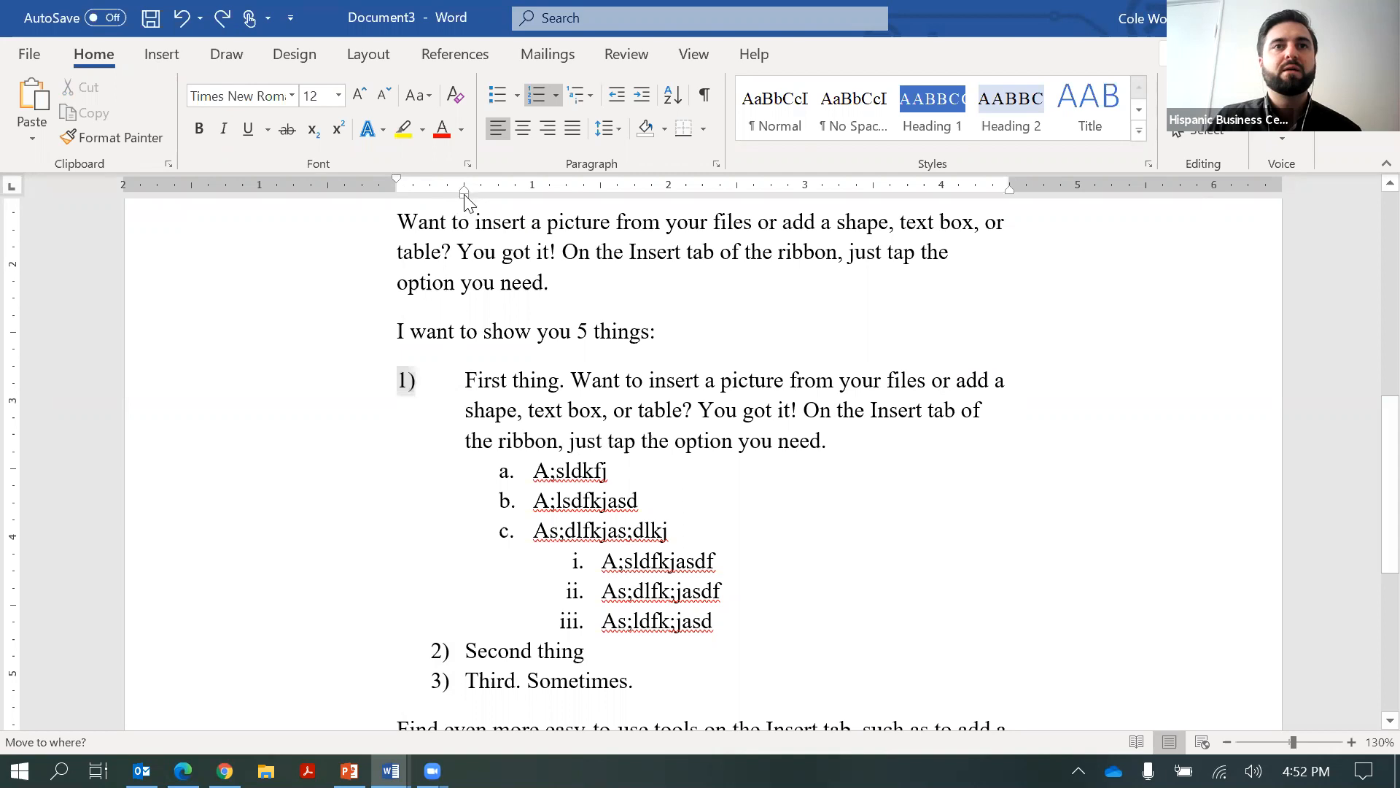
Reduce the first list item's text indent to about 0.4 inch, with its number just inside the left margin
scroll(479, 467, "up", 1)
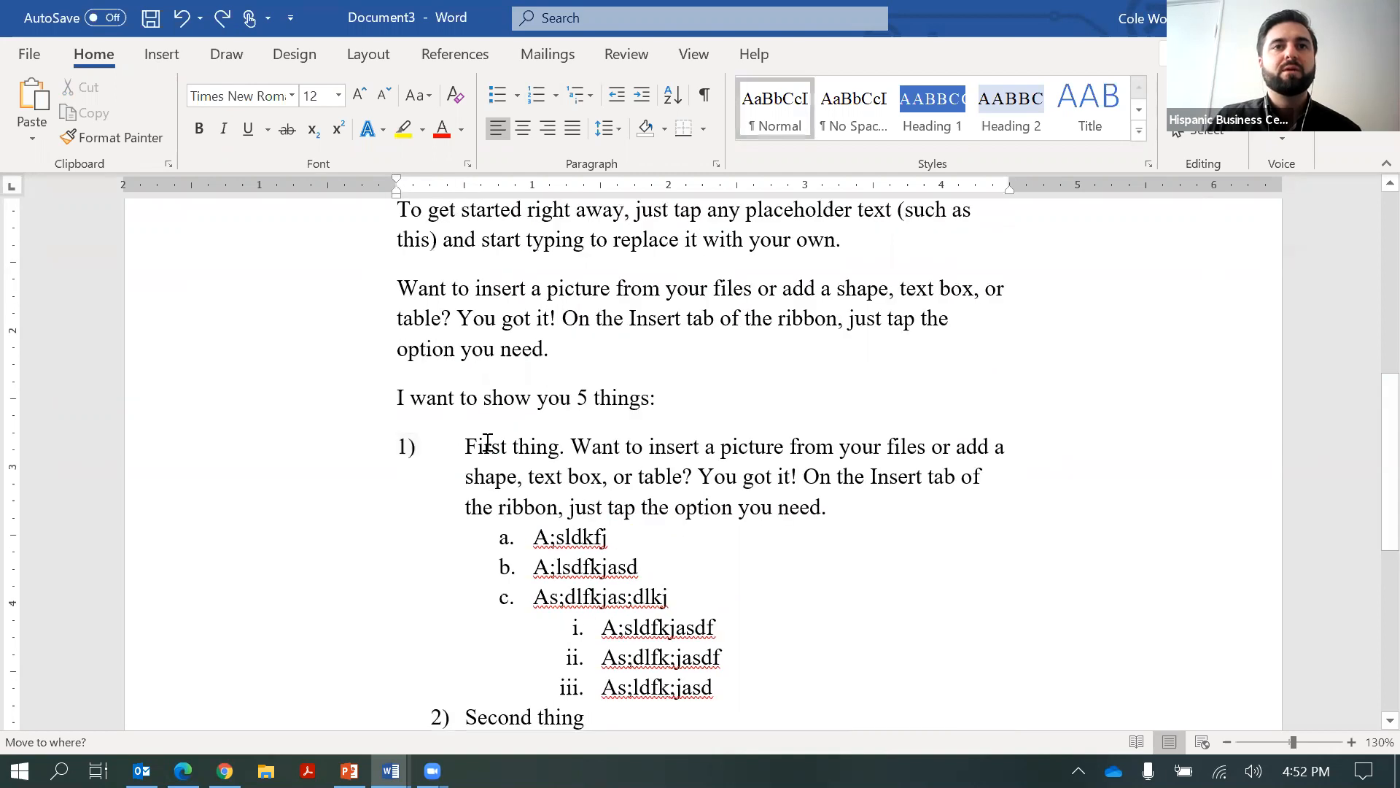
triple_click(488, 443)
mouse_move(467, 196)
left_mouse_down()
mouse_move(516, 195)
mouse_move(409, 199)
left_mouse_up()
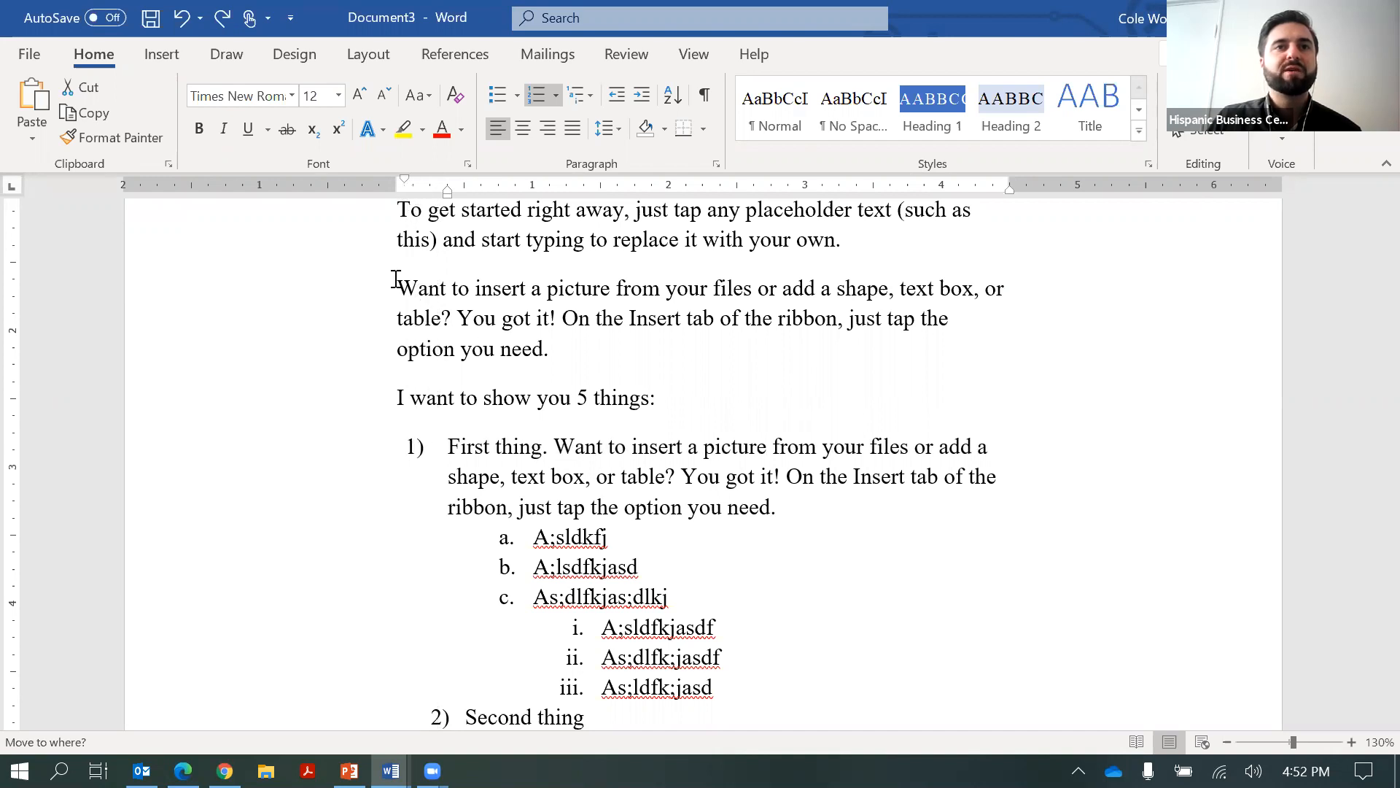
Shift the "Want to insert a picture" body paragraph slightly outside the left margin, and restore its indent to the margin
left_click(395, 279)
triple_click(394, 279)
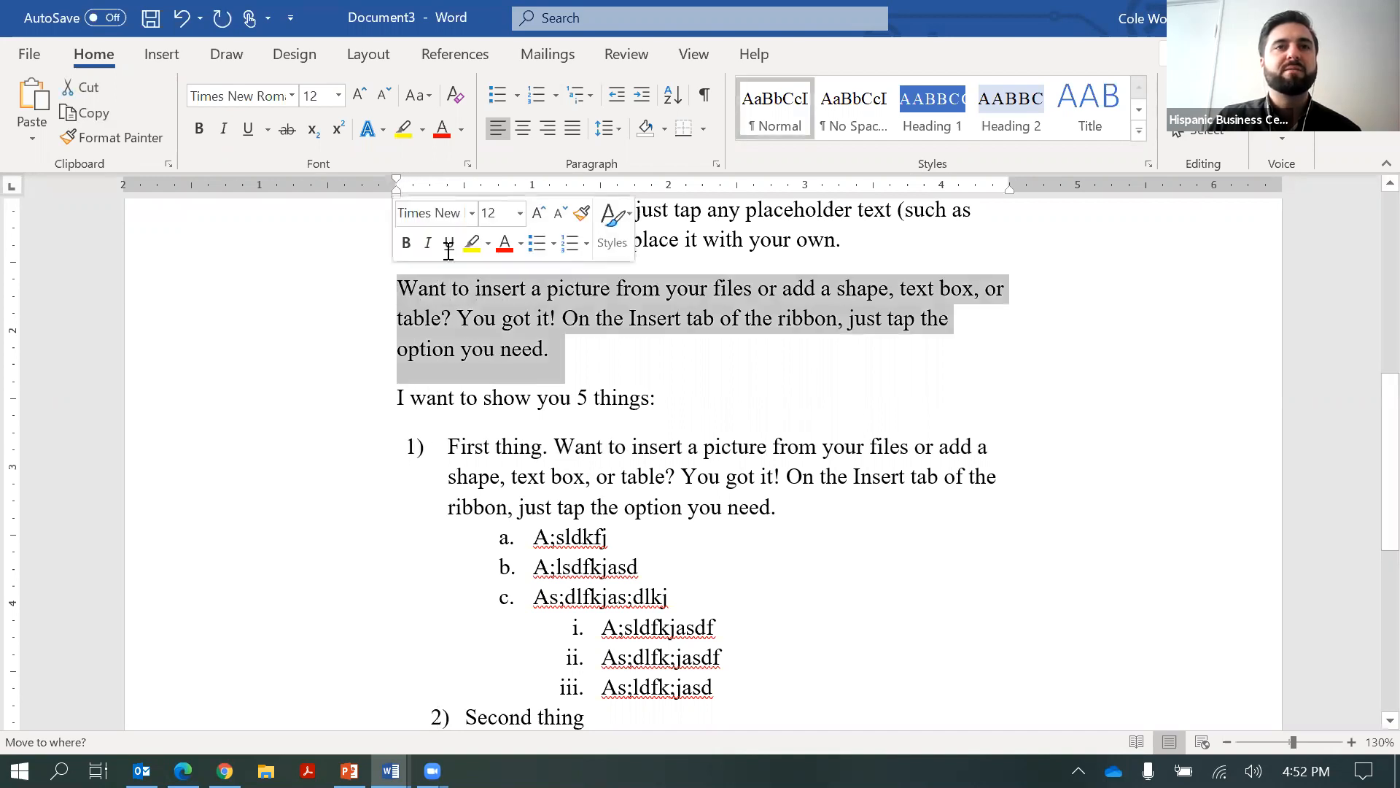
left_click_drag(399, 196, 388, 194)
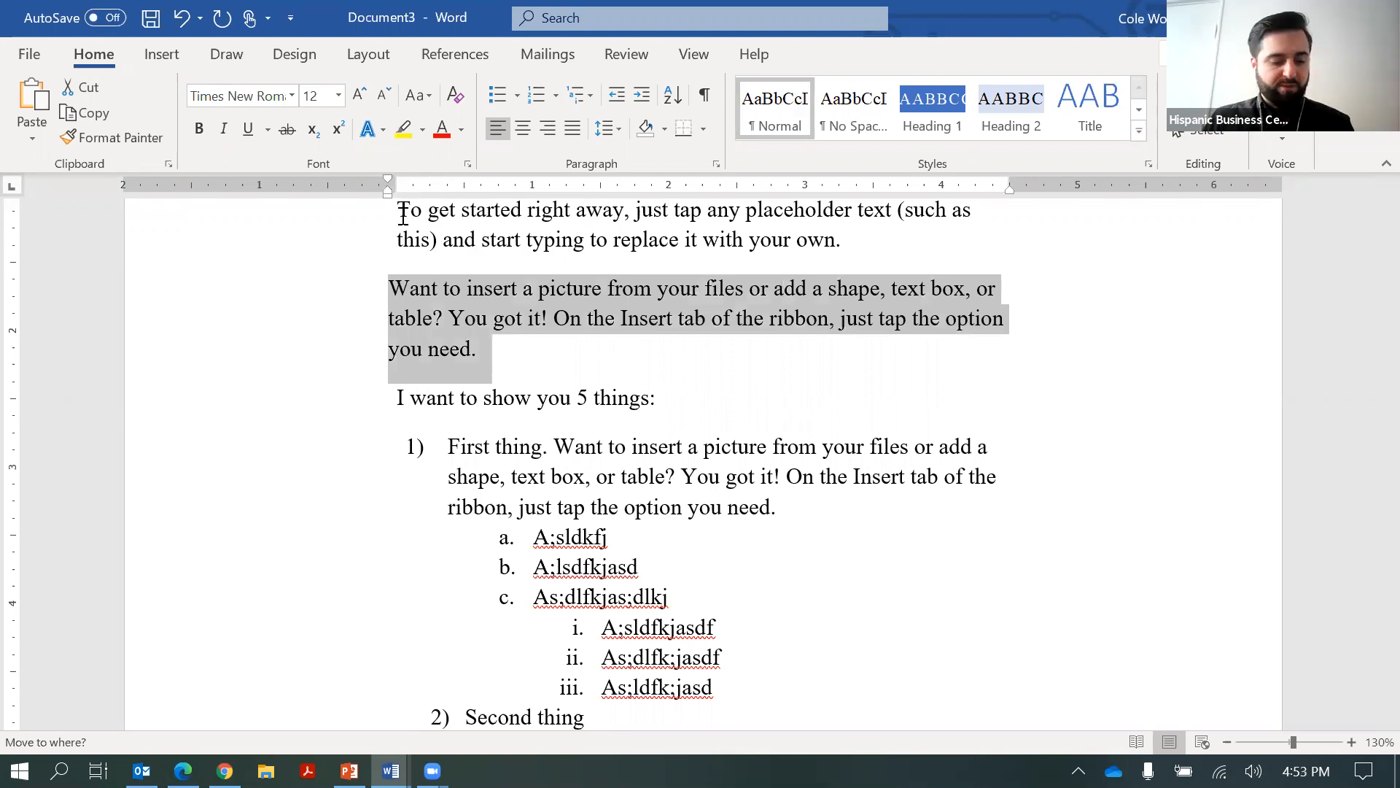
left_click_drag(388, 194, 399, 180)
left_click(423, 191)
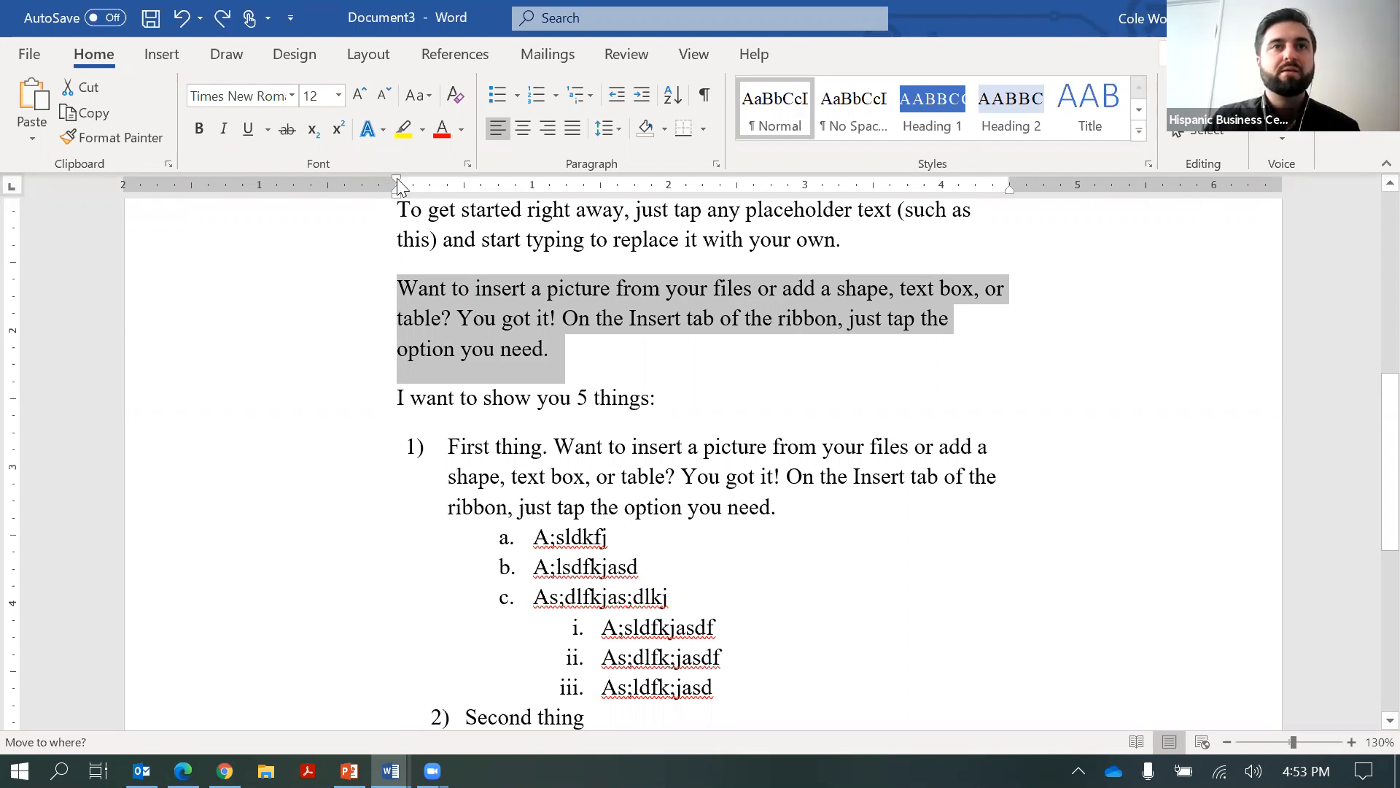
Give the "Want to insert a picture" body paragraph a hanging indent of about 0.8 inch
mouse_move(398, 189)
left_mouse_down()
mouse_move(444, 191)
mouse_move(445, 210)
mouse_move(446, 194)
mouse_move(390, 179)
mouse_move(405, 194)
mouse_move(509, 198)
left_mouse_up()
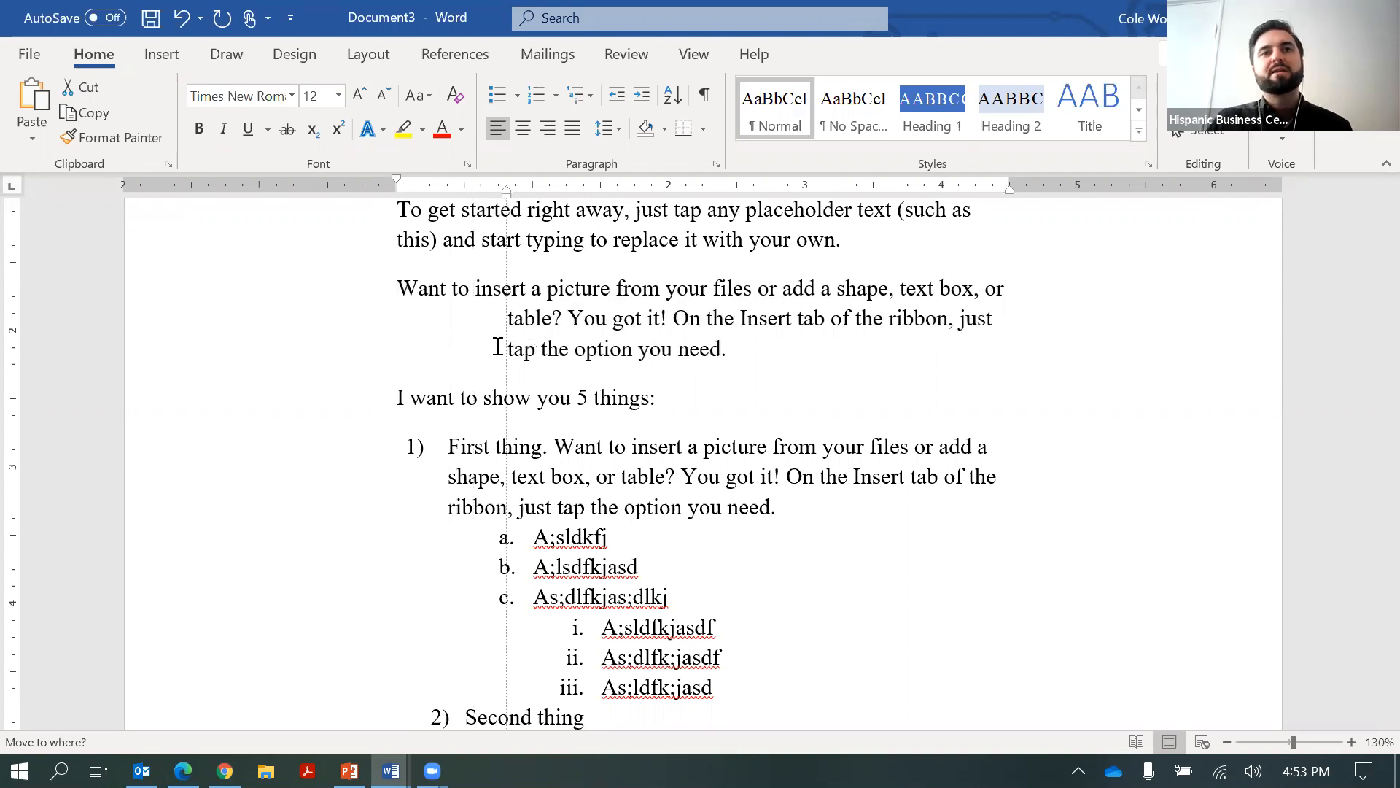
left_click(530, 384)
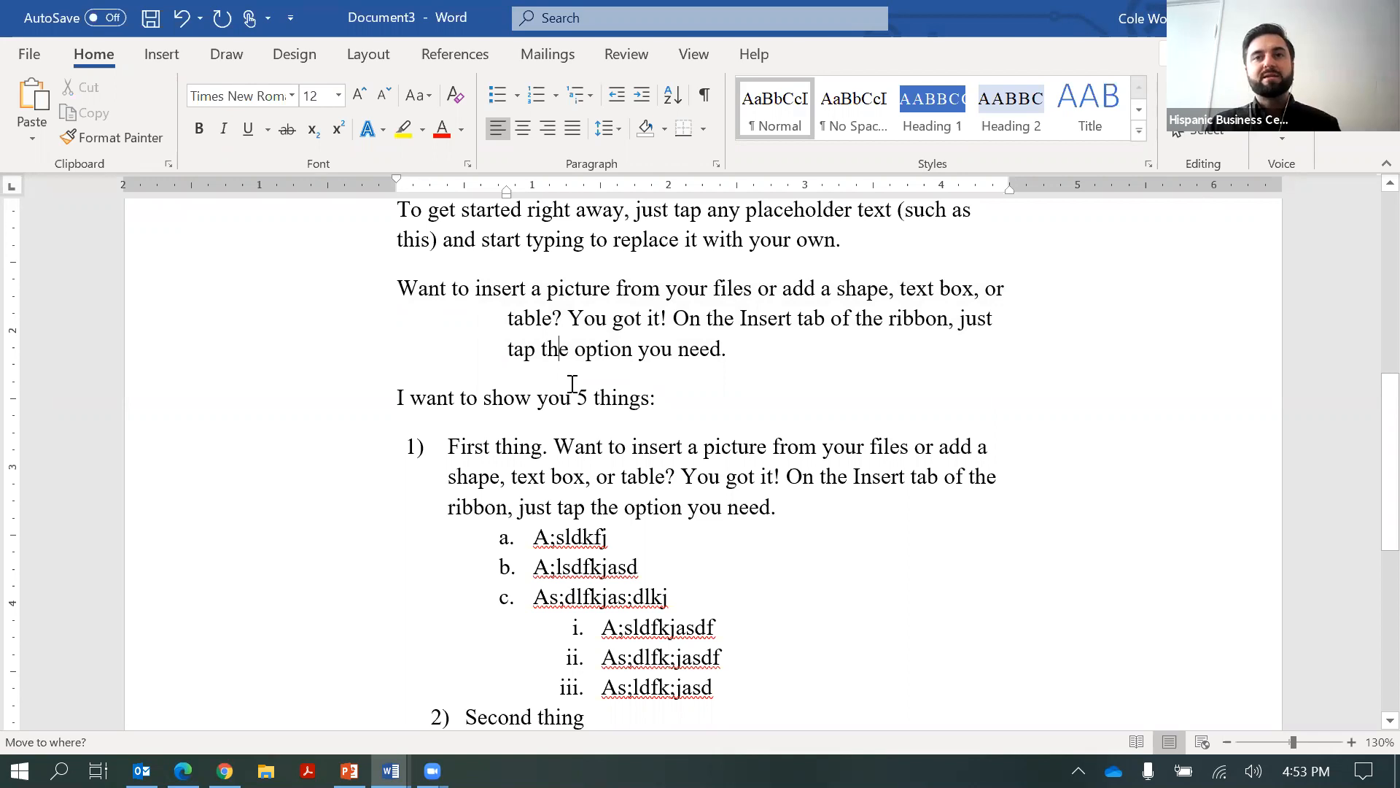
left_click(578, 426)
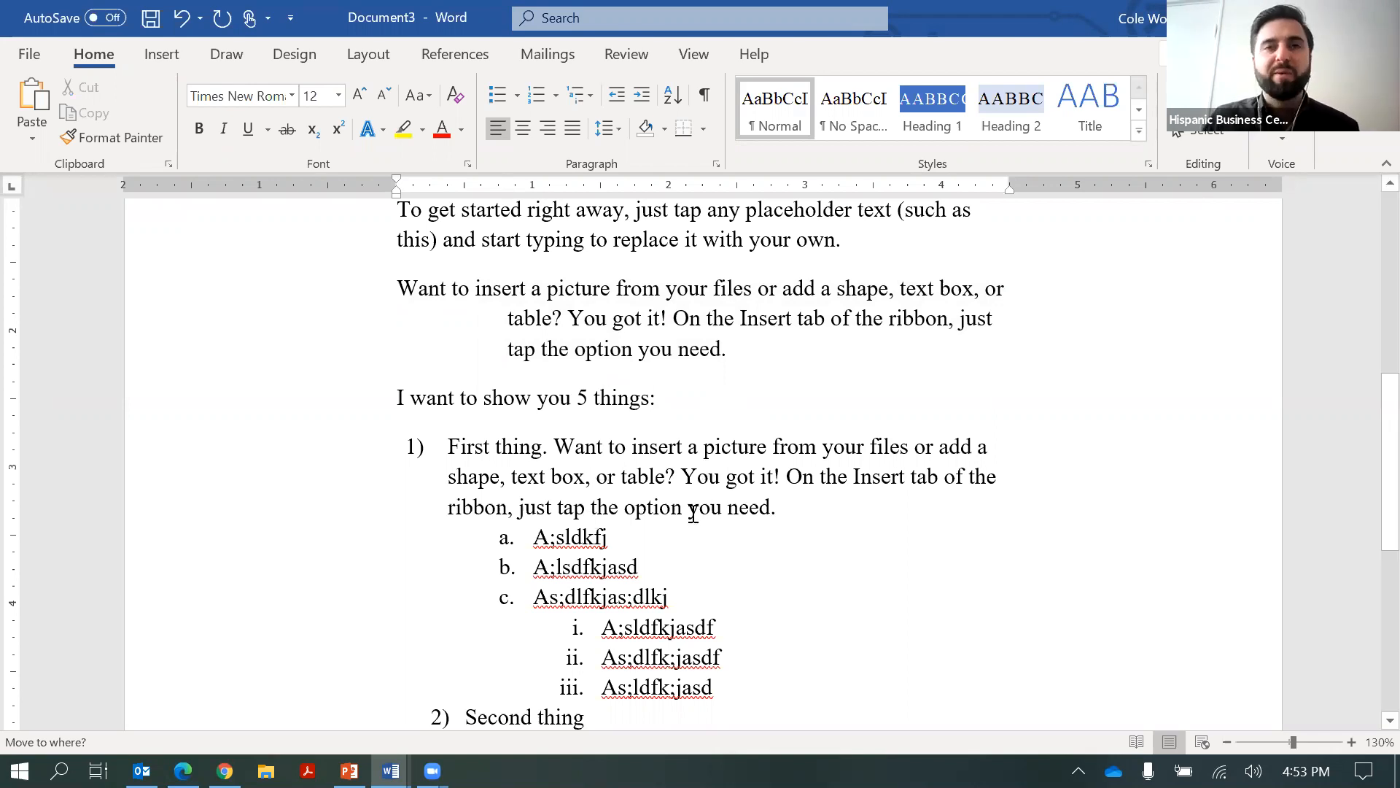
left_click(736, 476)
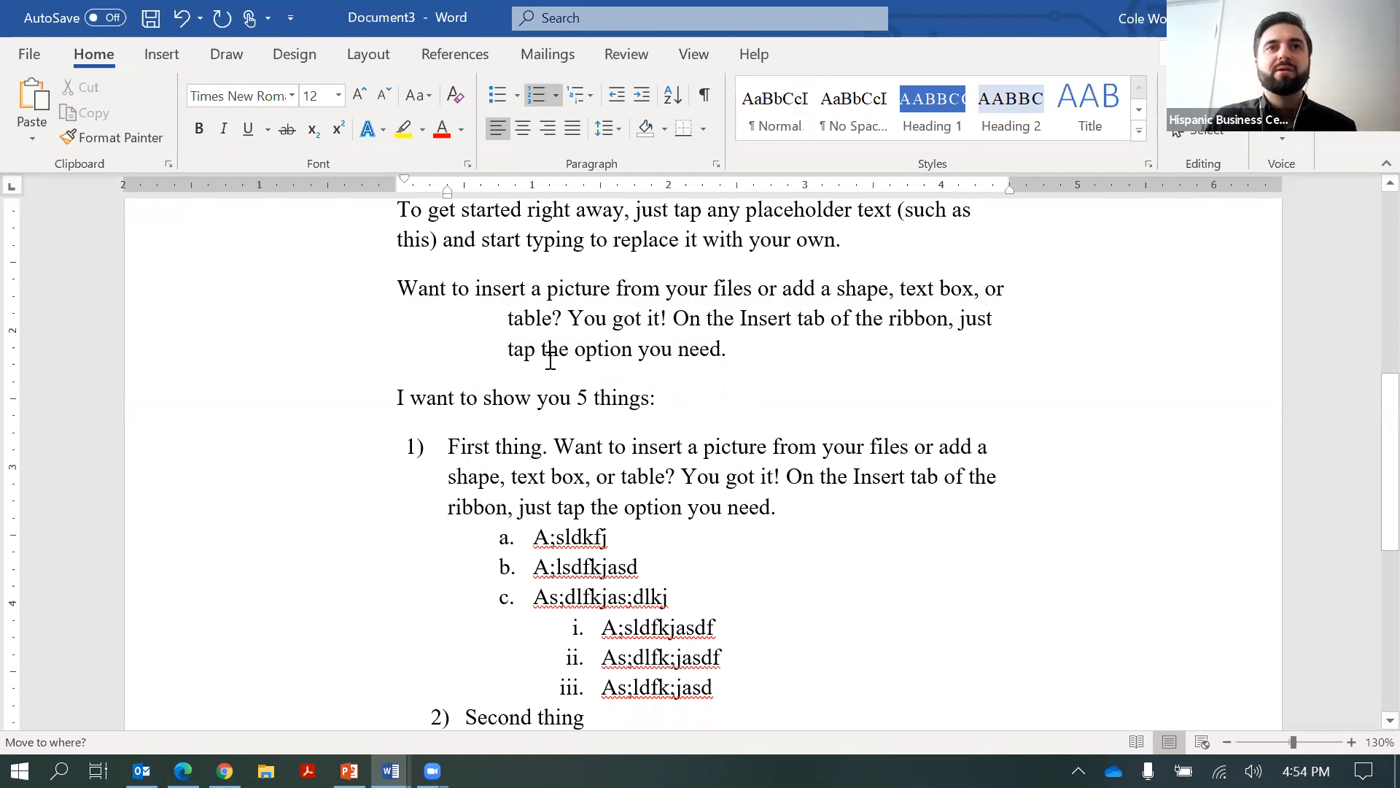
Compare the hanging indent of the "Want to insert a picture" paragraph with the indents of the multilevel list
scroll(561, 350, "up", 1)
scroll(565, 353, "down", 1)
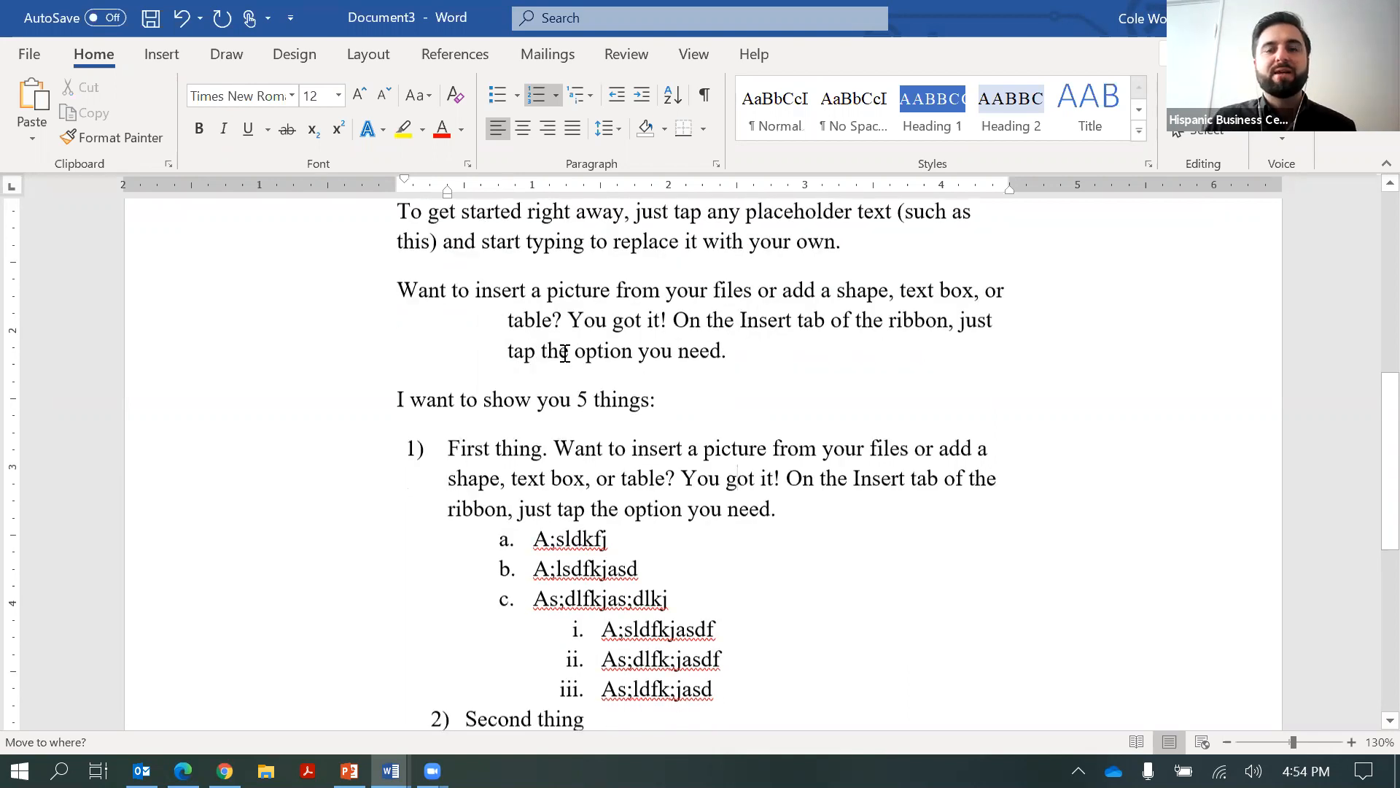
scroll(564, 353, "down", 1)
scroll(568, 365, "down", 2)
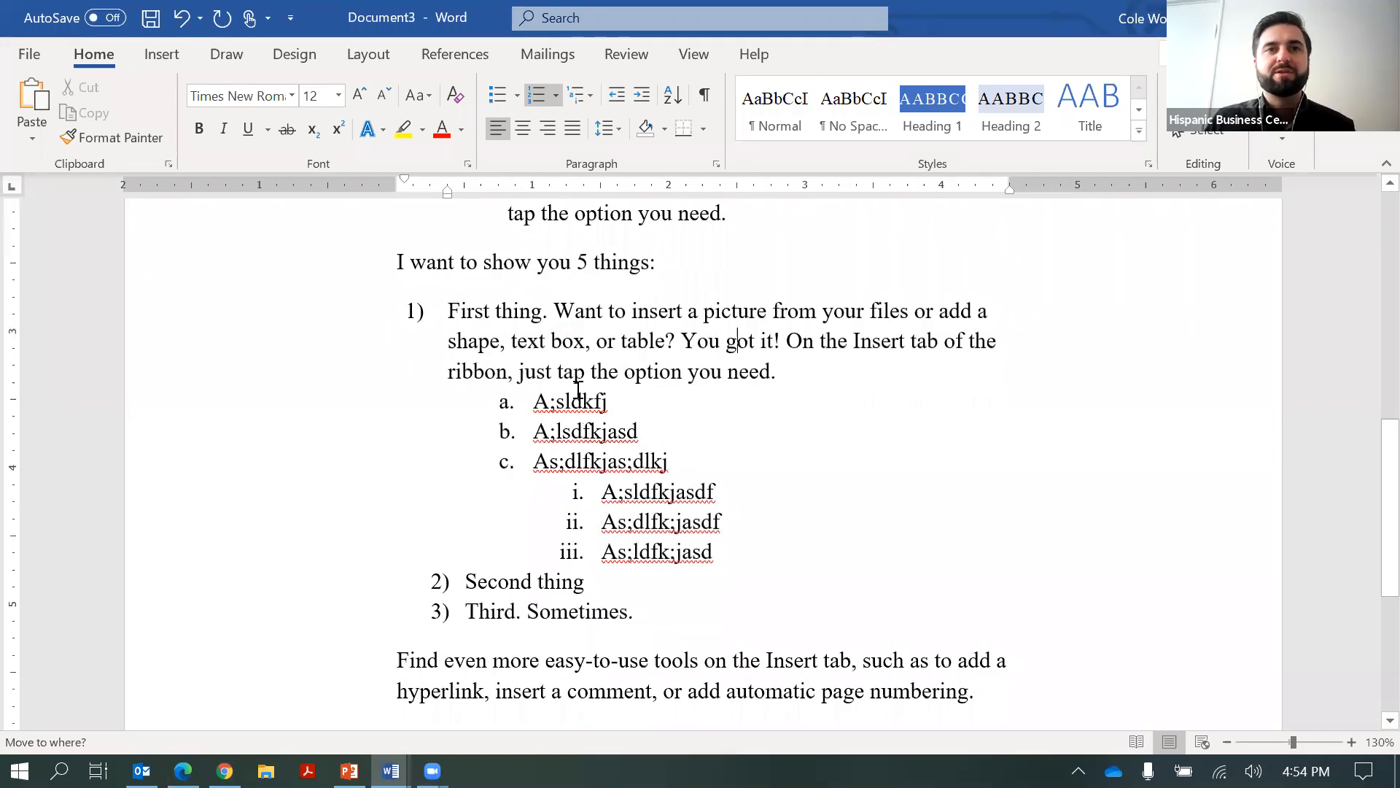
scroll(578, 392, "down", 2)
scroll(578, 392, "up", 1)
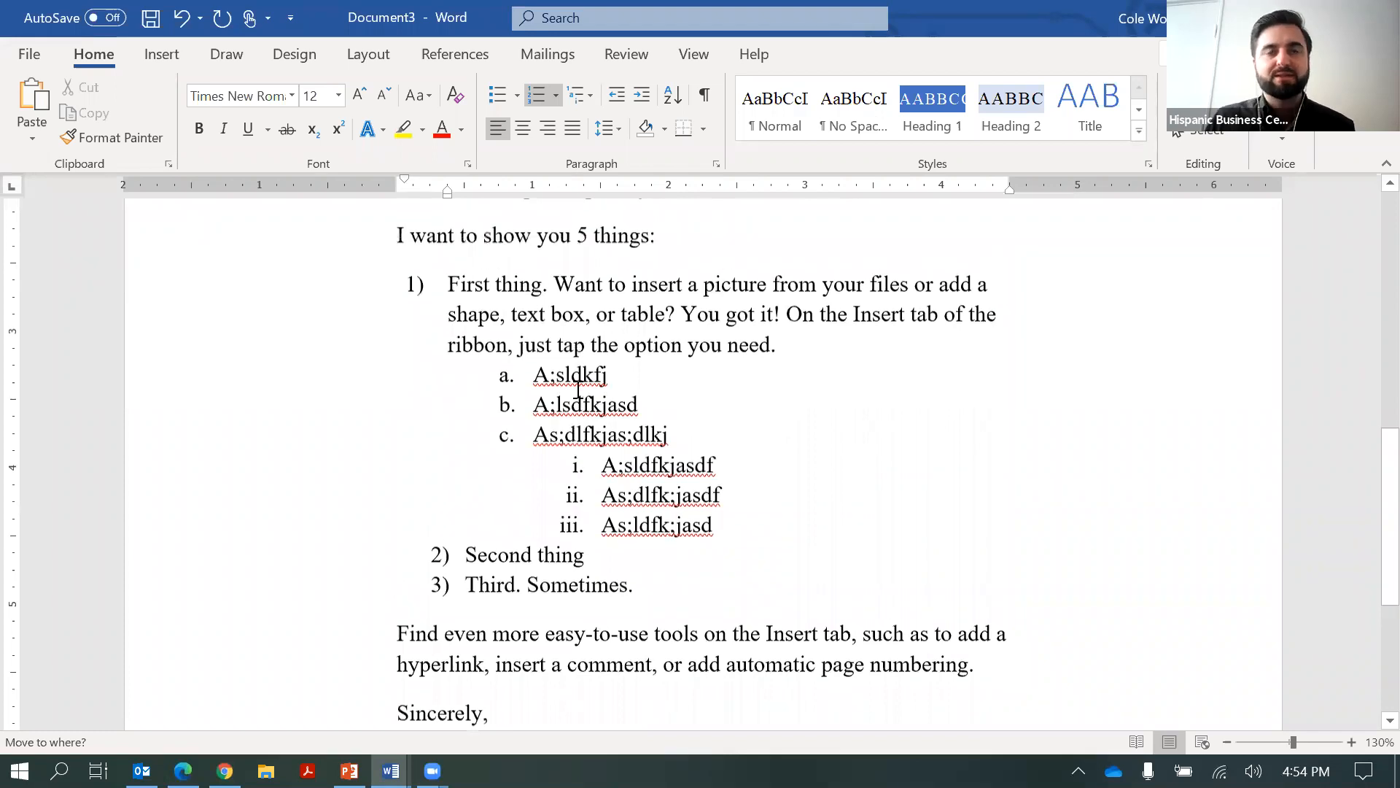
scroll(577, 392, "up", 7)
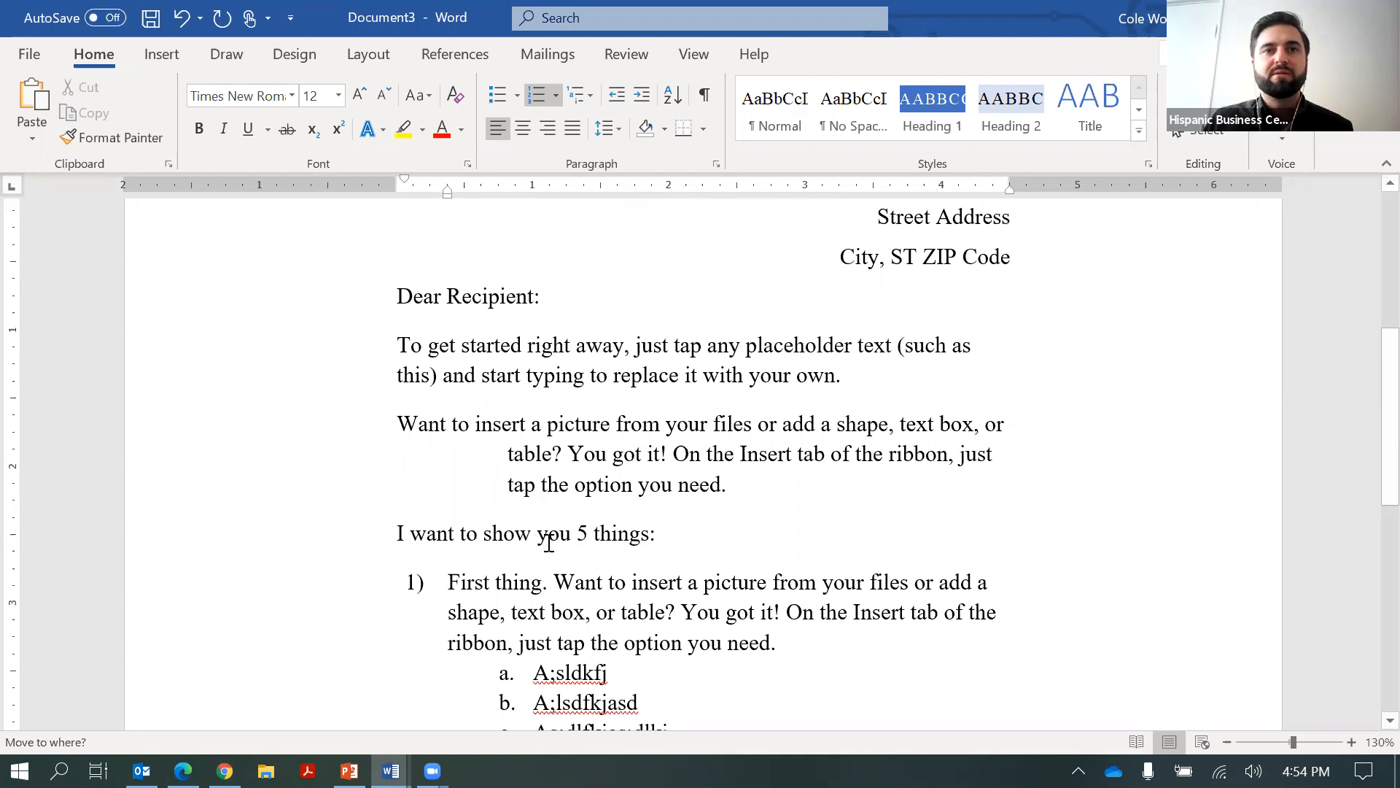
scroll(580, 552, "down", 6)
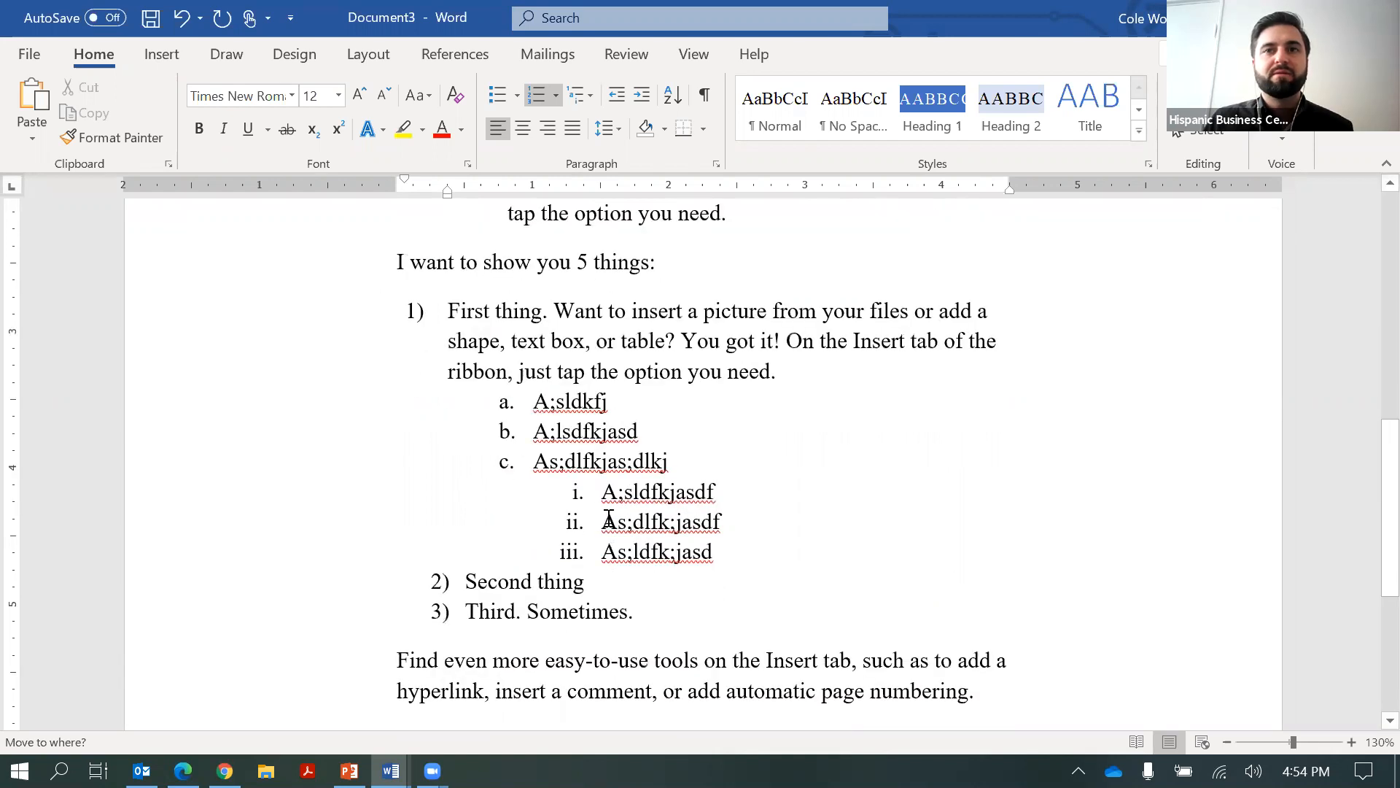
Select the whole multilevel list and add left tab stops at 1 inch and 2 inches
left_click(684, 627, "shift")
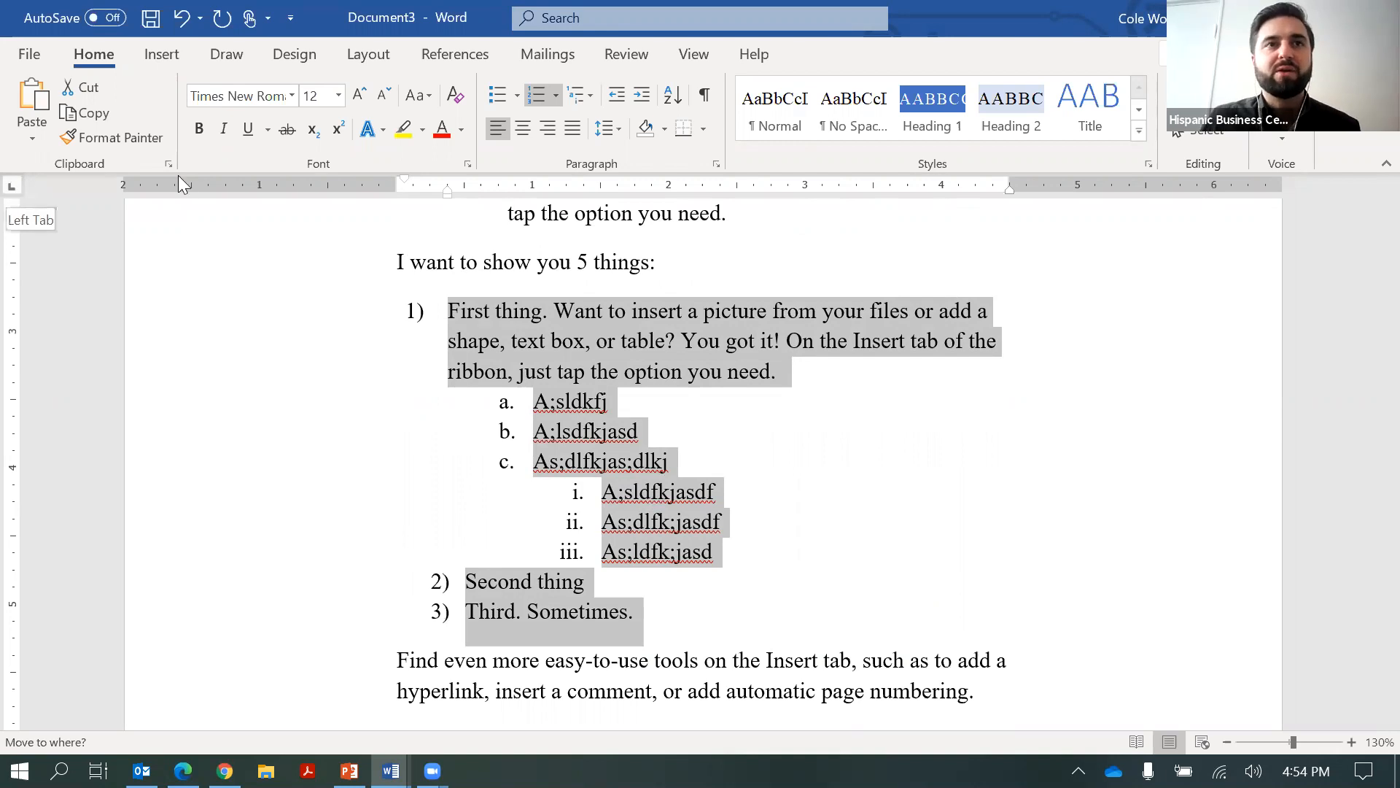
left_click(535, 191)
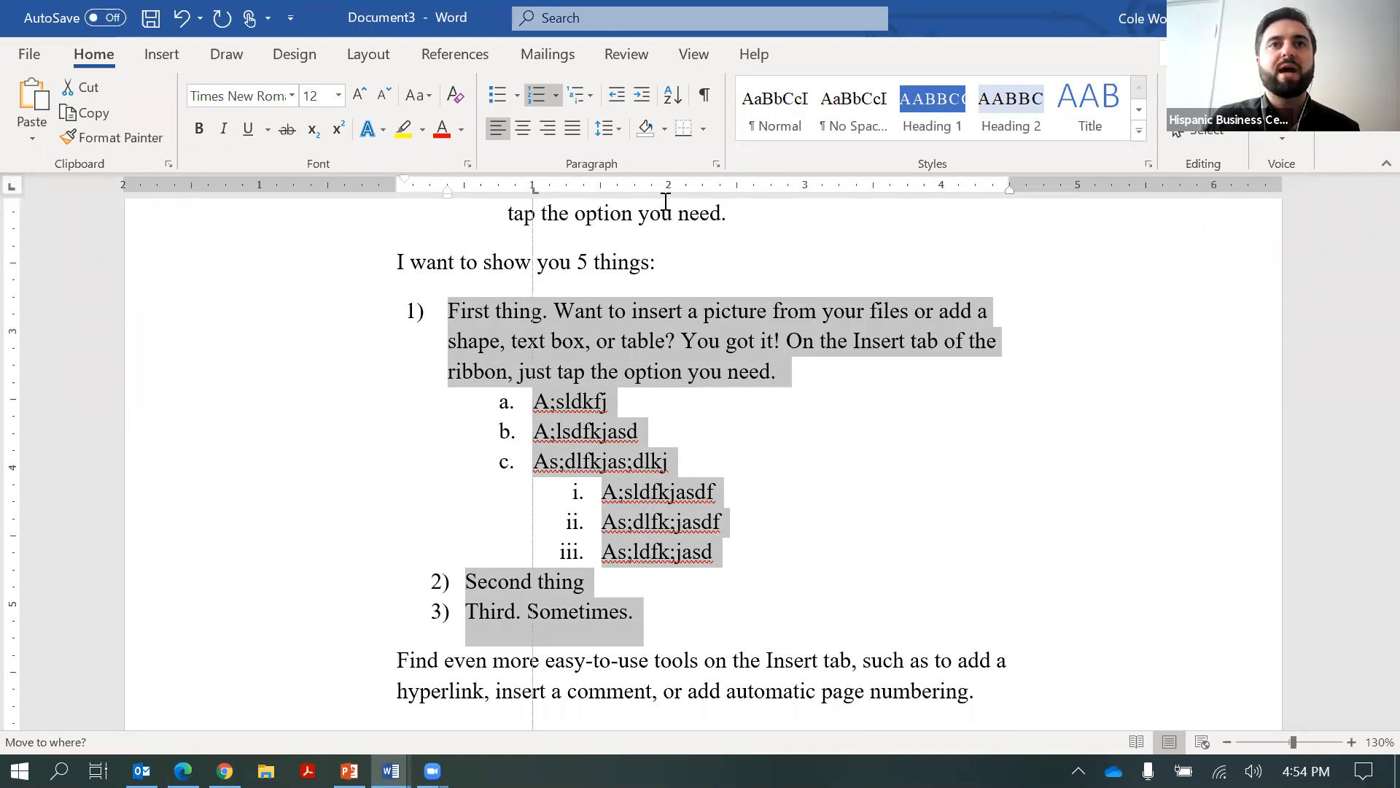
left_click(602, 492)
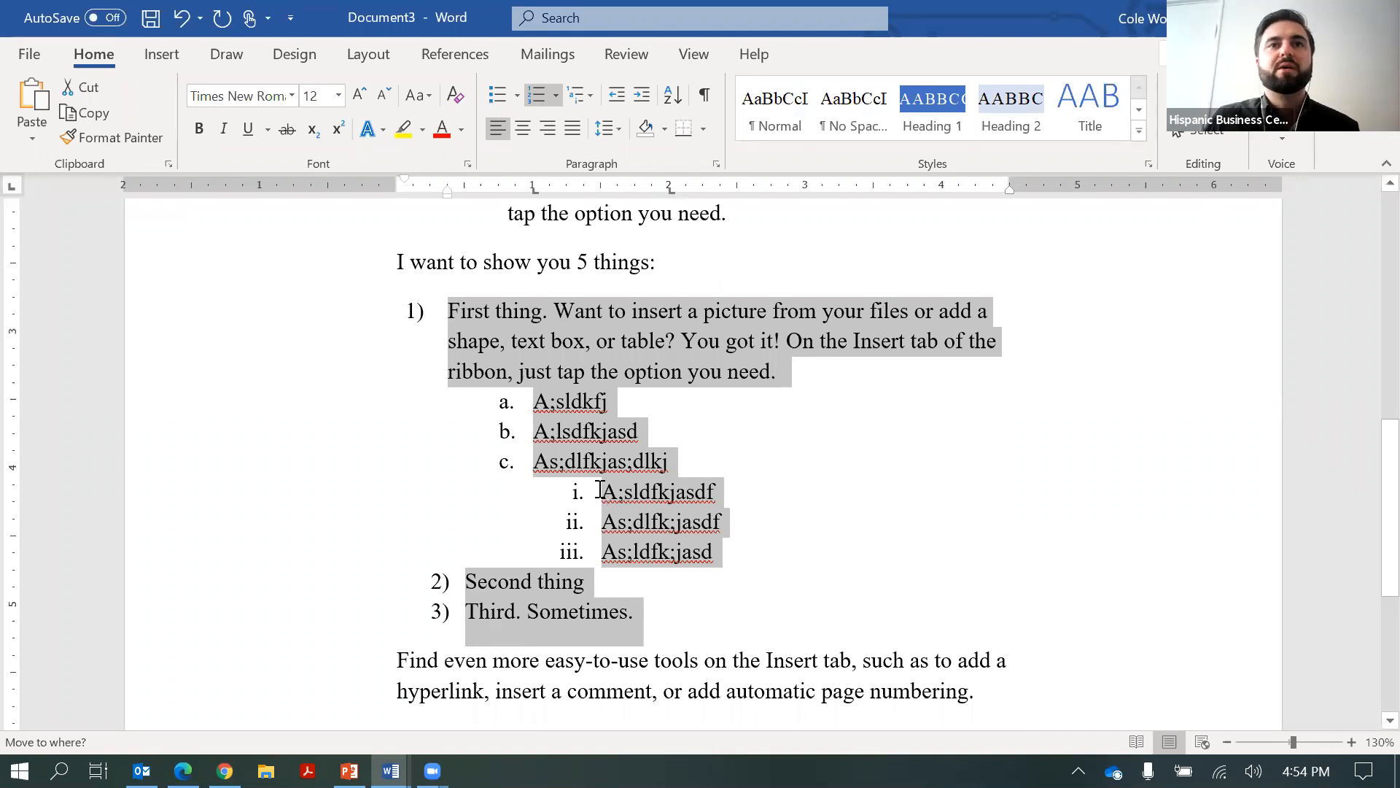
scroll(716, 336, "up", 1)
left_click(715, 336)
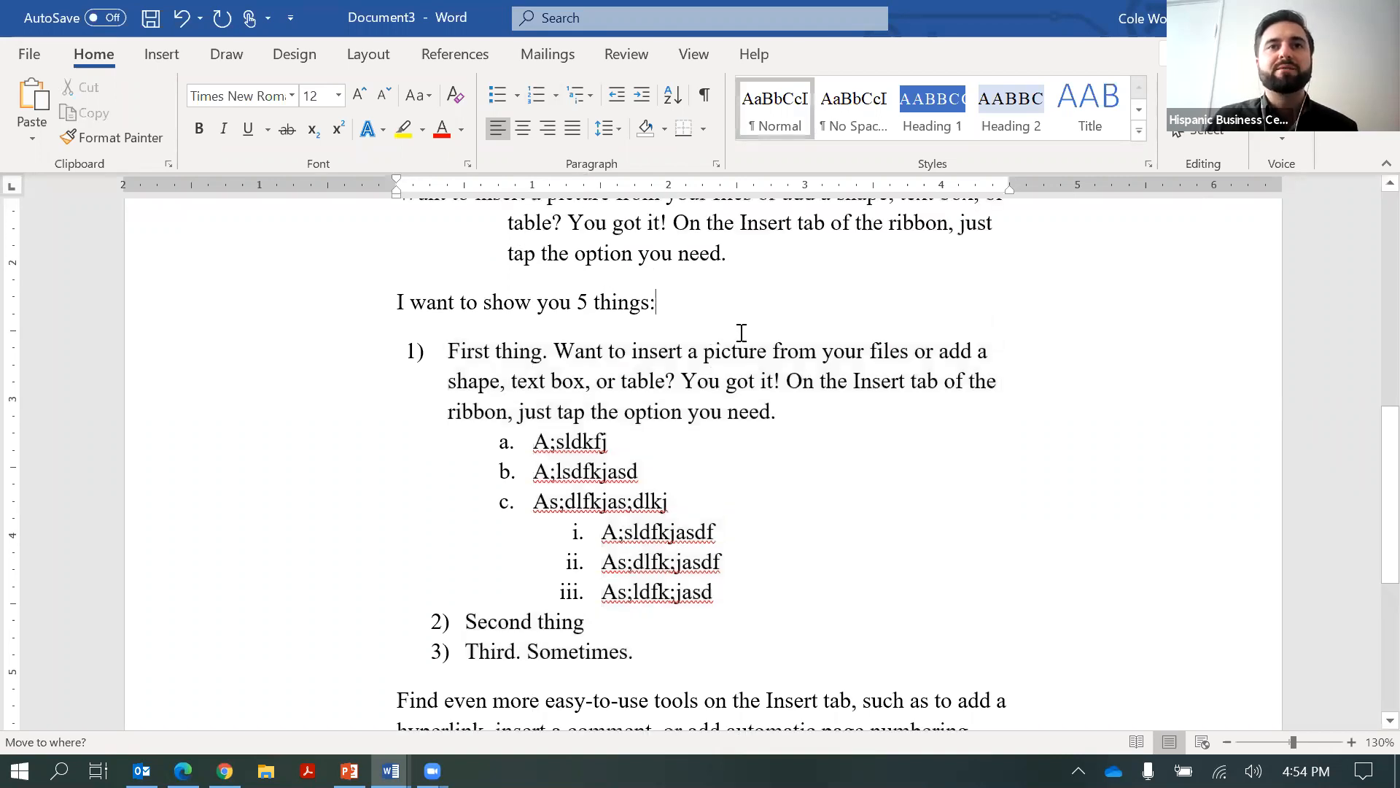
Add a blank paragraph below "To get started right away" with left tab stops at 1 inch and 2 inches
scroll(776, 351, "up", 2)
left_click(774, 348)
left_click(881, 245)
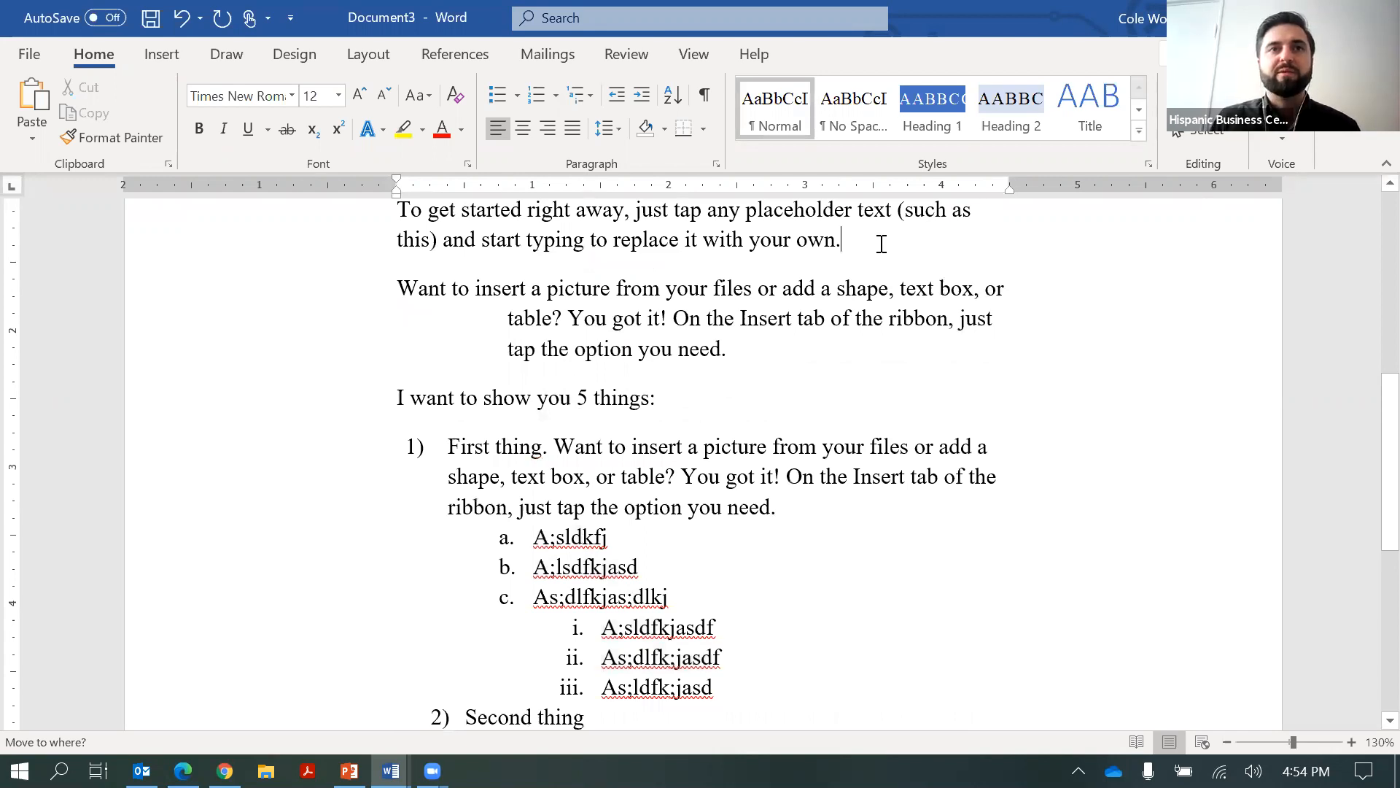
key("Return")
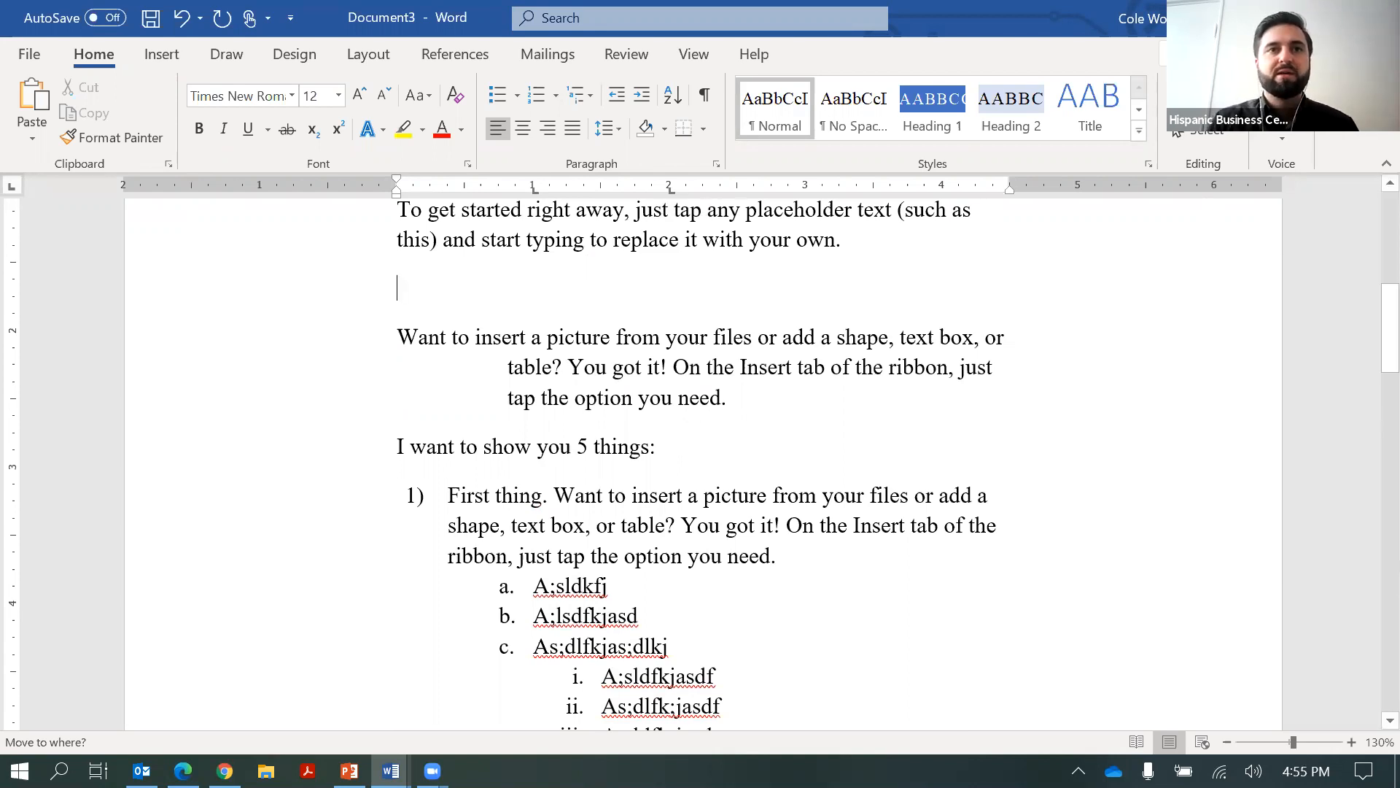
Enter "Start", "go here" and "end here." in the new paragraph, aligning the last two entries to the tab stops
type("sar")
key("BackSpace")
key("BackSpace")
type("tar")
type("rt")
key("BackSpace")
key("BackSpace")
type("t")
key("Tab")
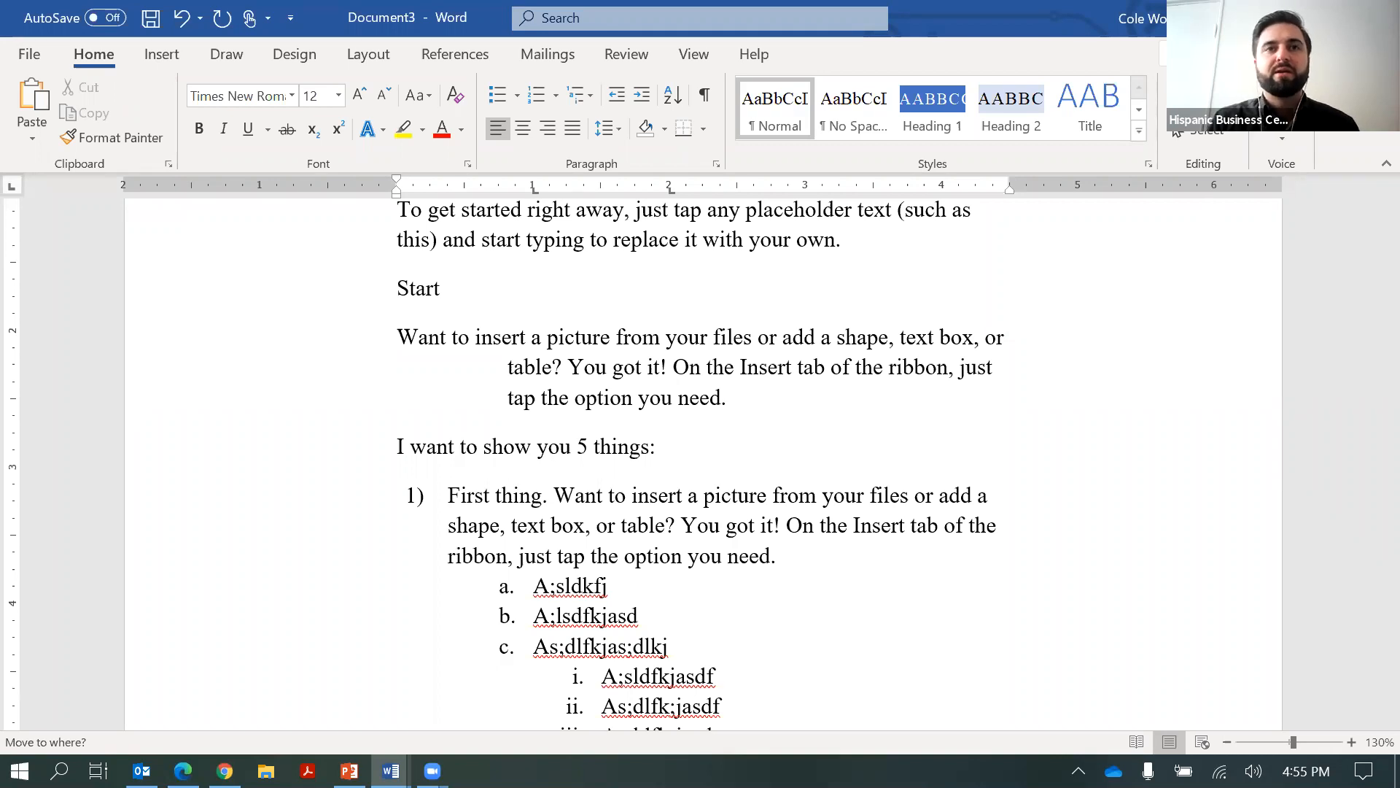
type("go here")
key("Tab")
type("e")
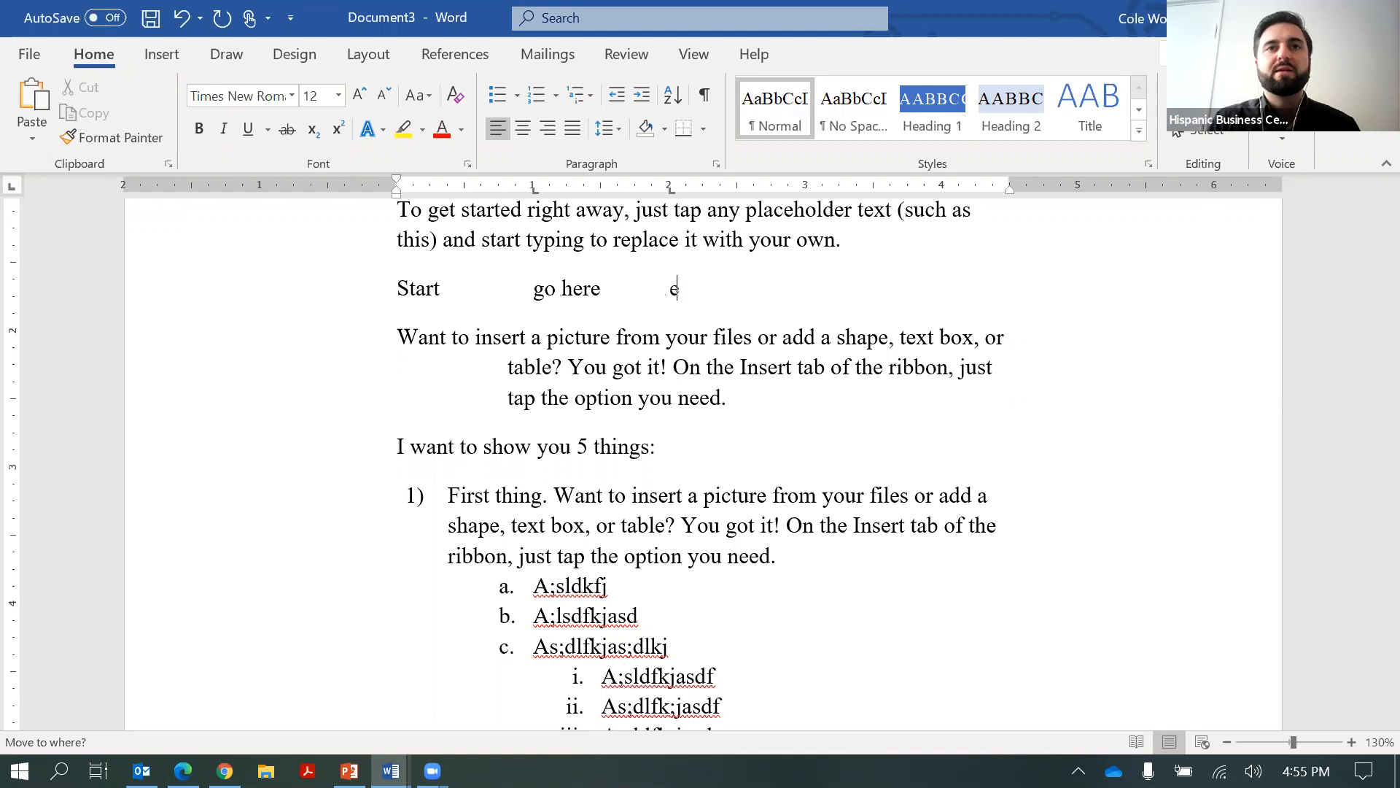
type("nd here.")
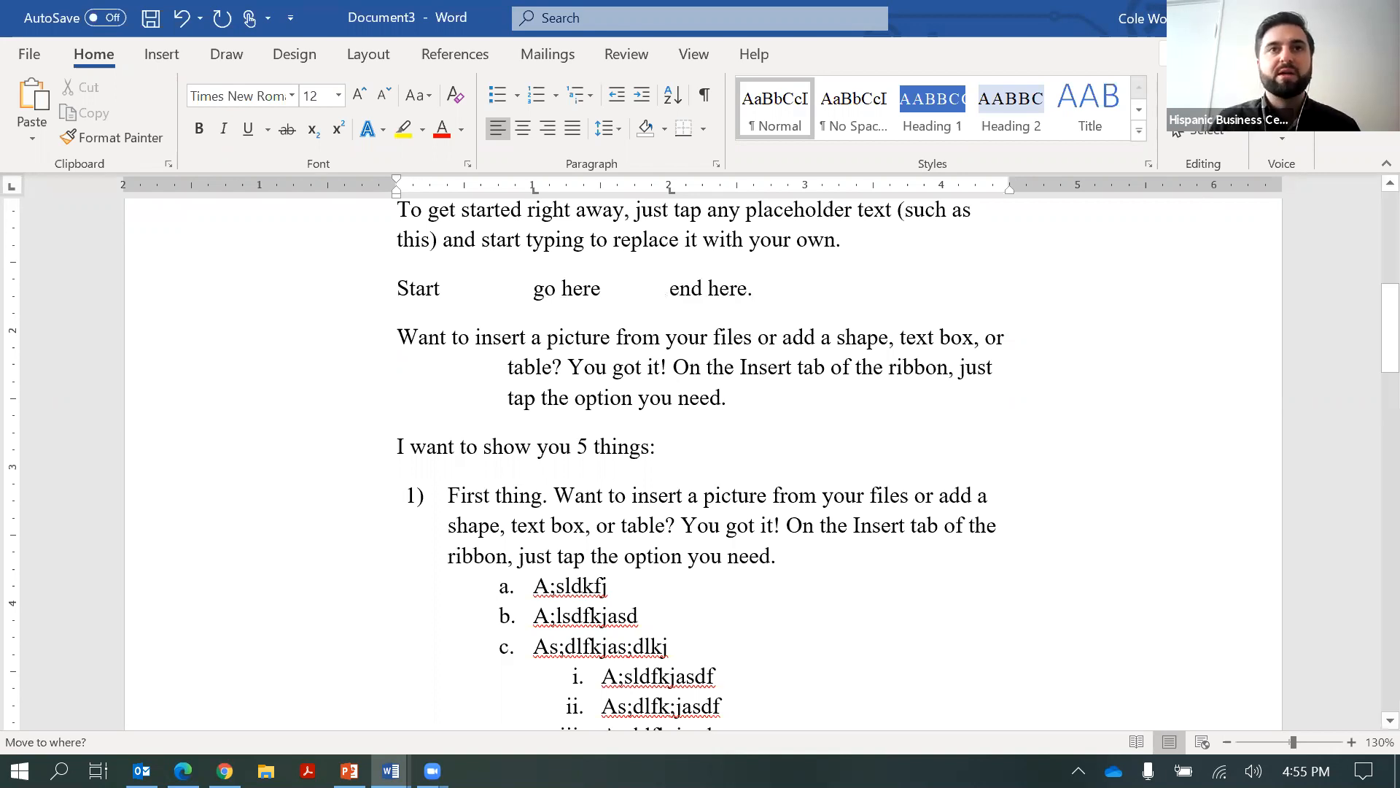
Add a second tab-aligned line below with the entries "beging", "middle" and "end"
key("Return")
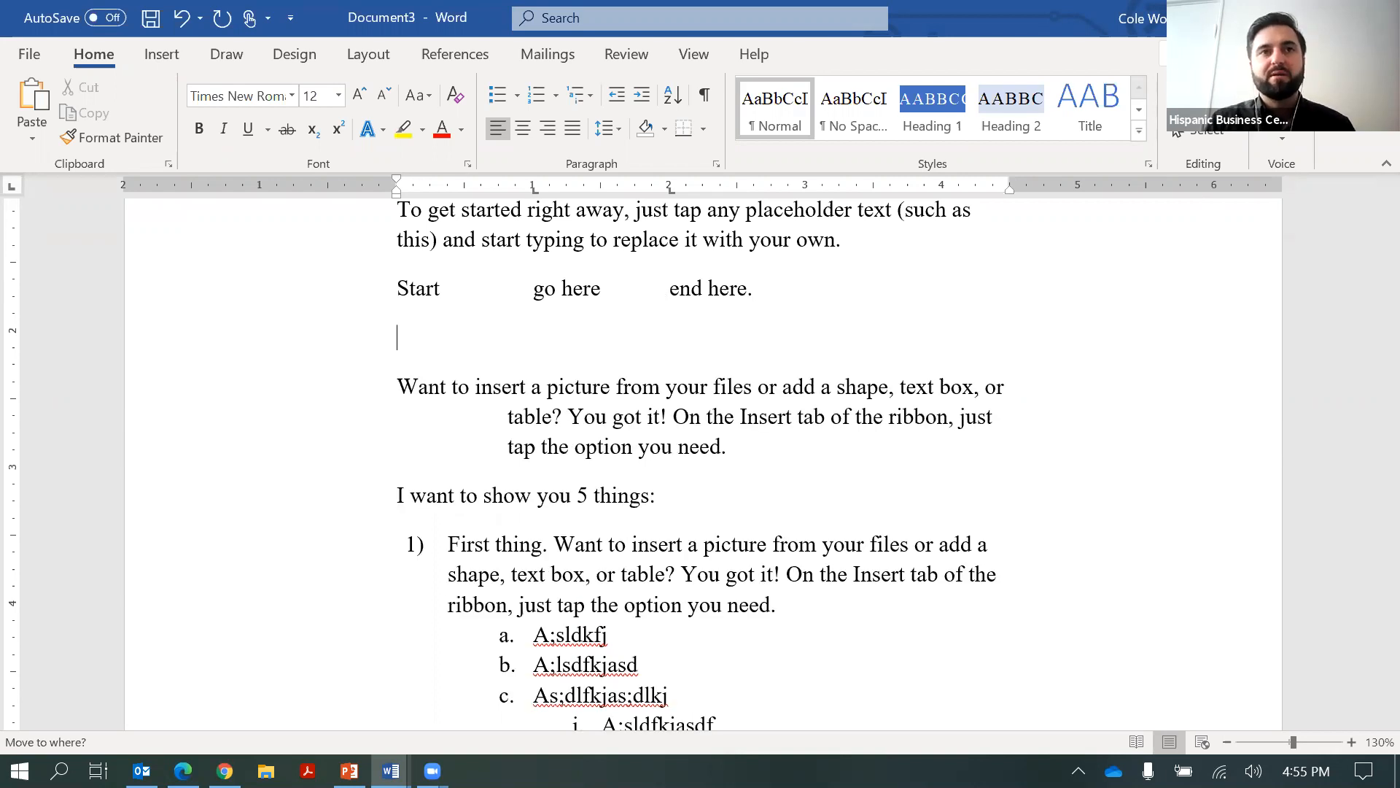
type("beging")
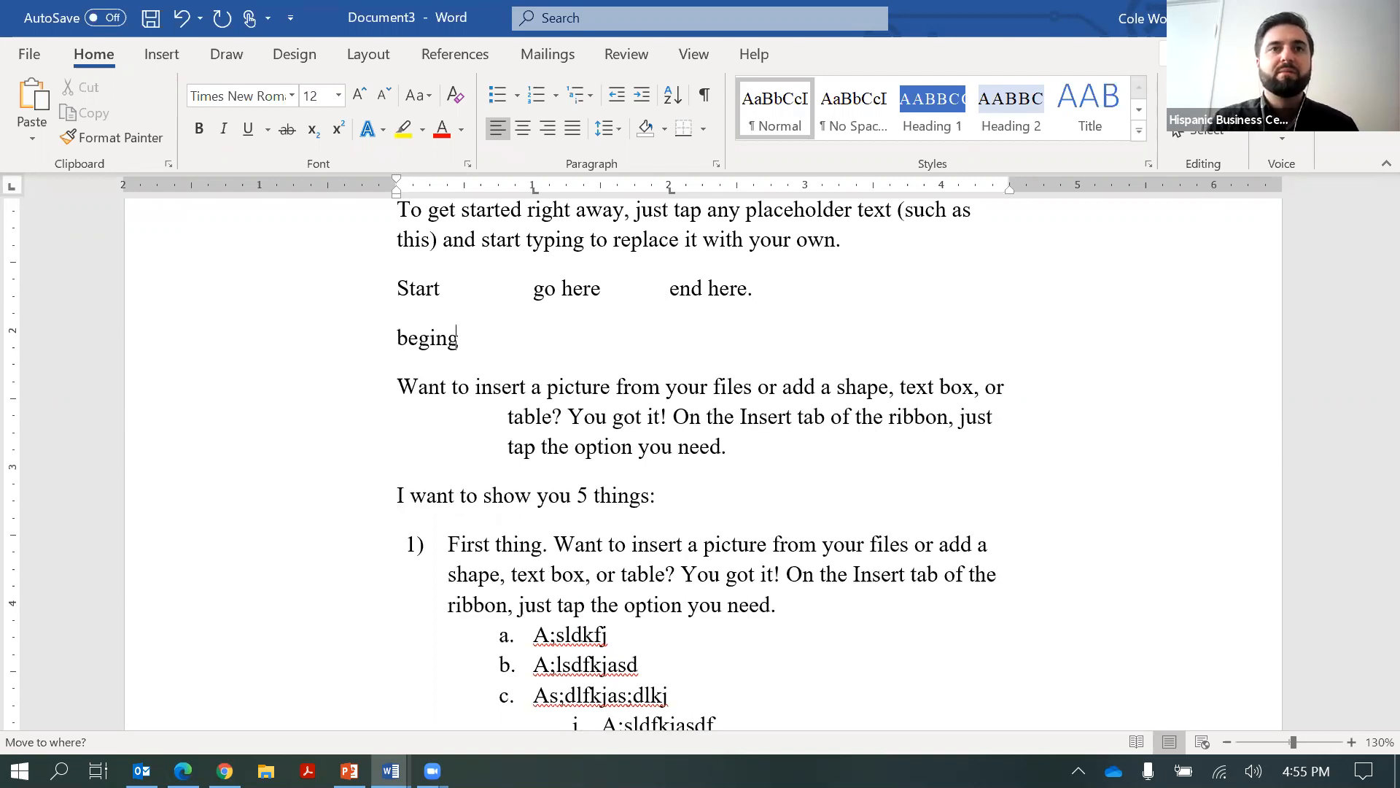
key("Tab")
type("middle")
key("Tab")
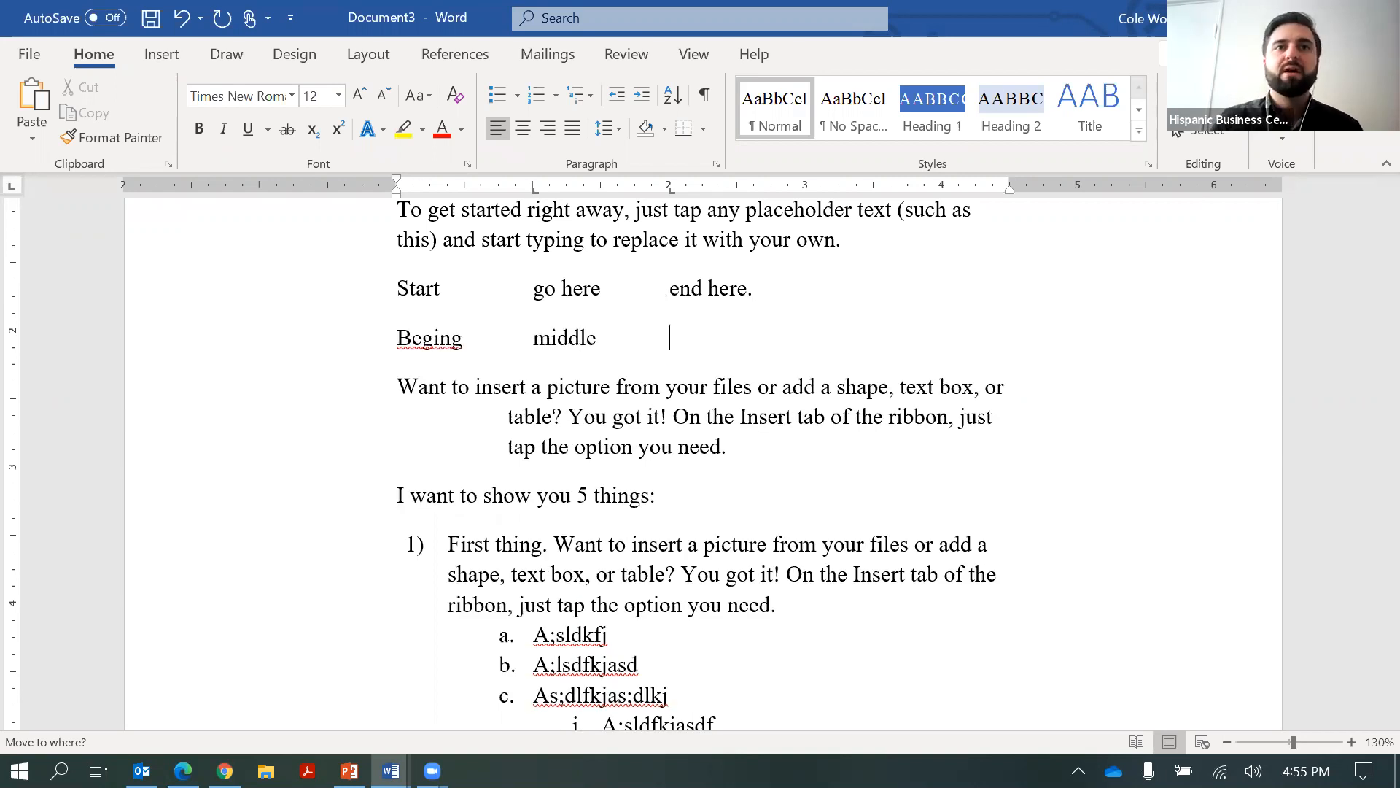
type("end")
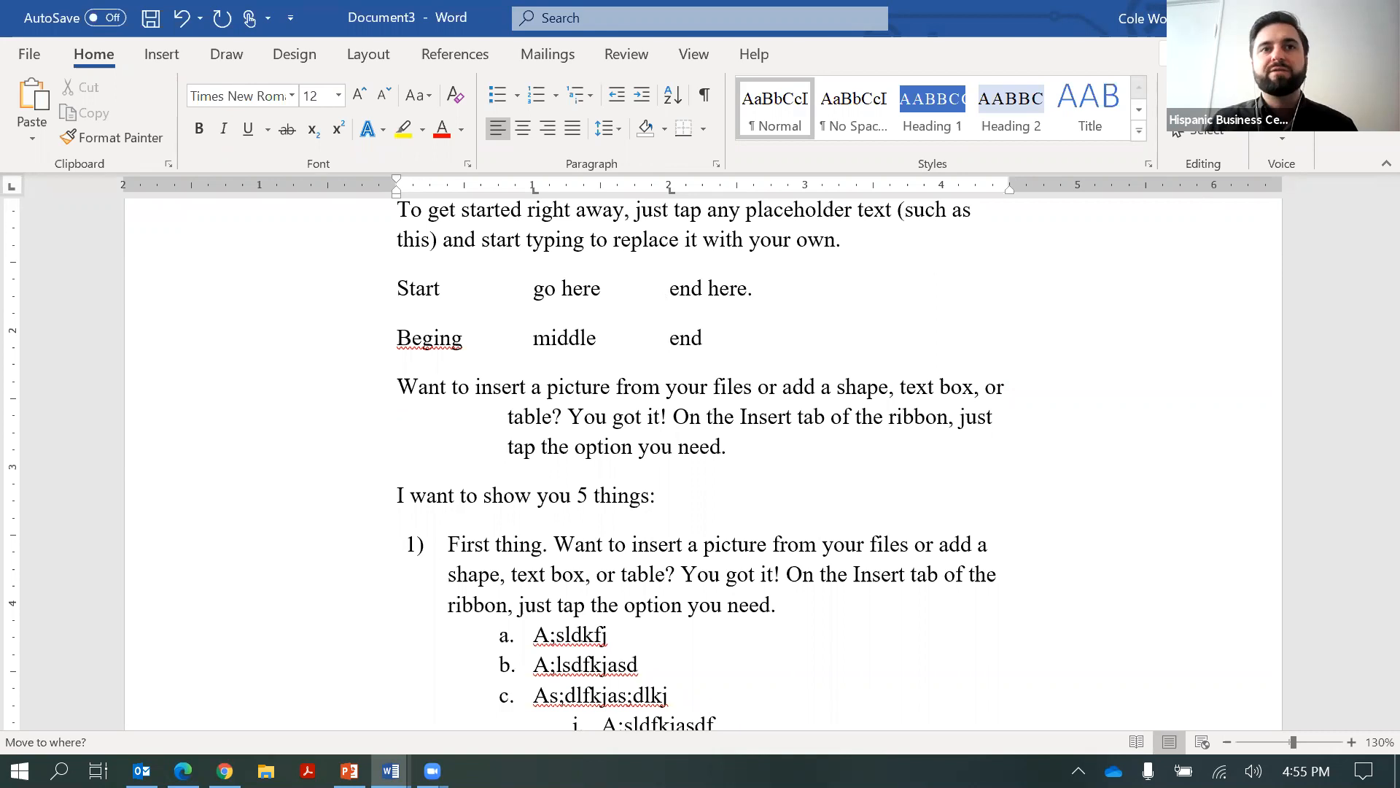
Correct the misspelled first word of the second tabbed line to "Beginning", keeping a single tab before "middle"
right_click(440, 337)
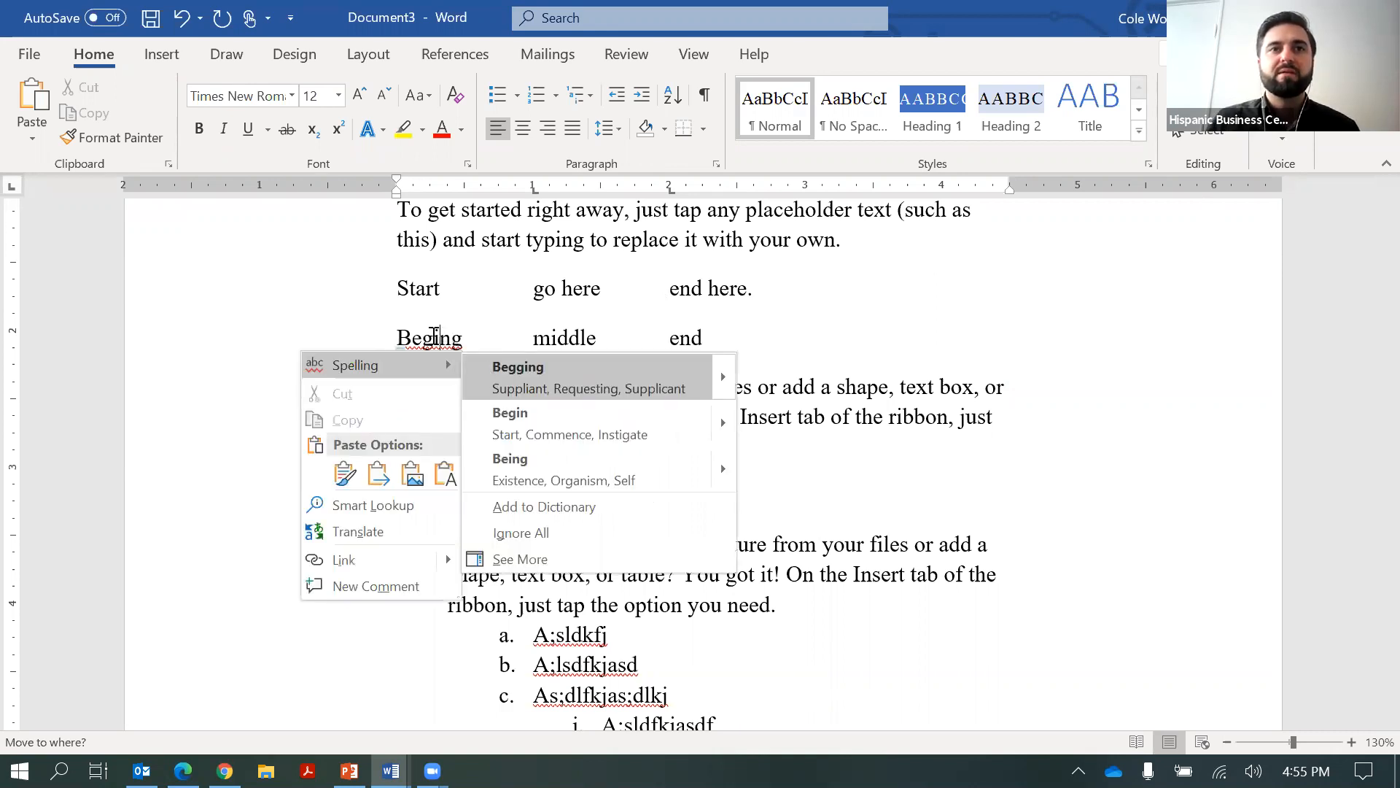
left_click(496, 369)
double_click(434, 346)
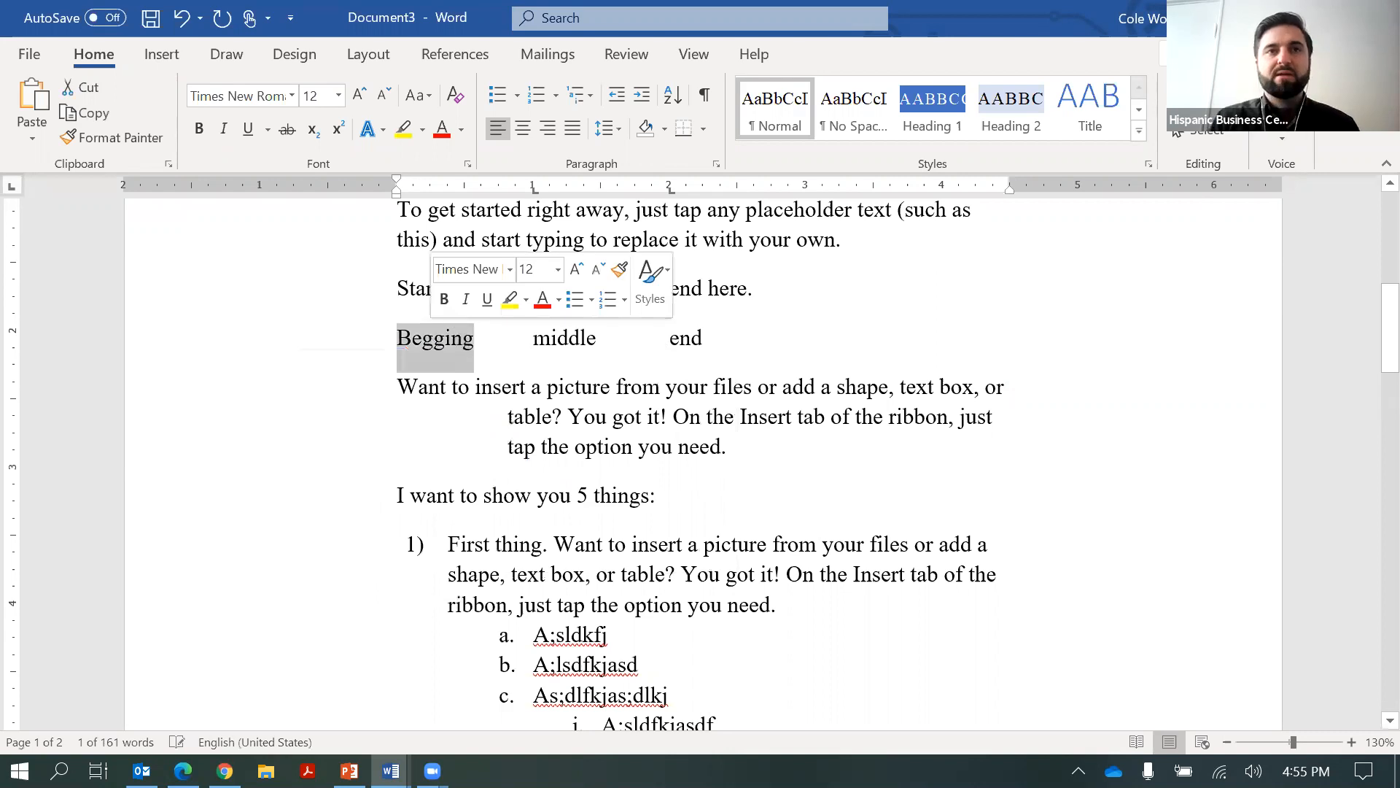
type("beginin")
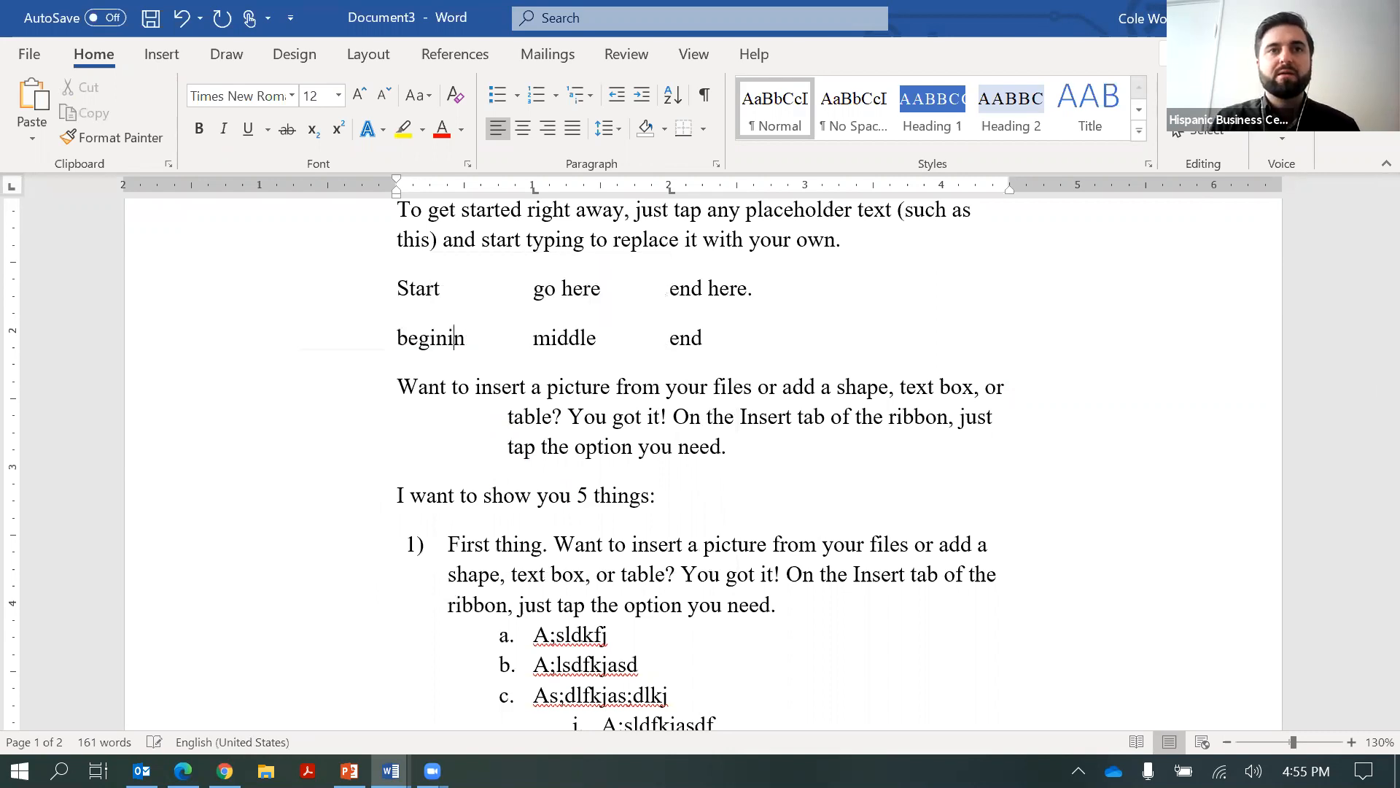
type("g")
key("Tab")
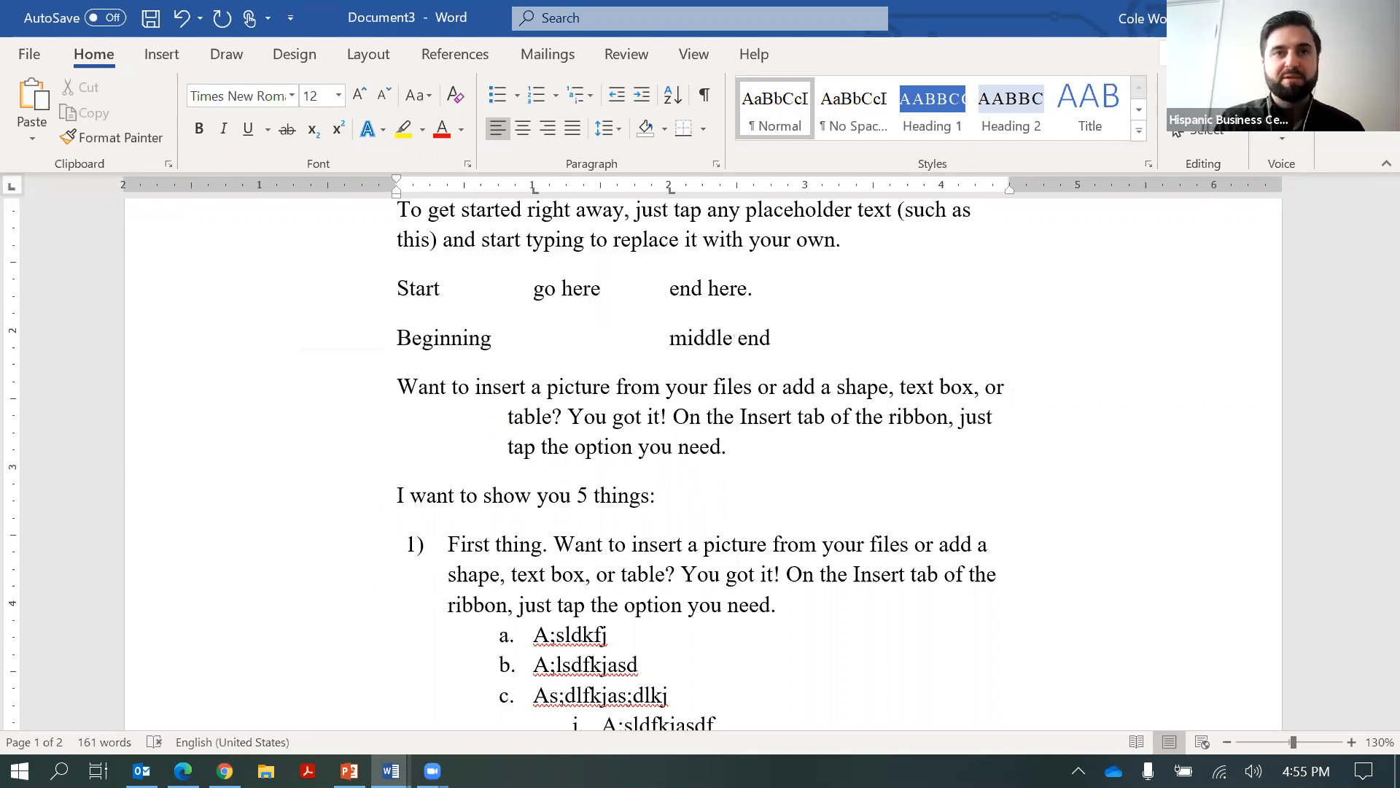
key("BackSpace")
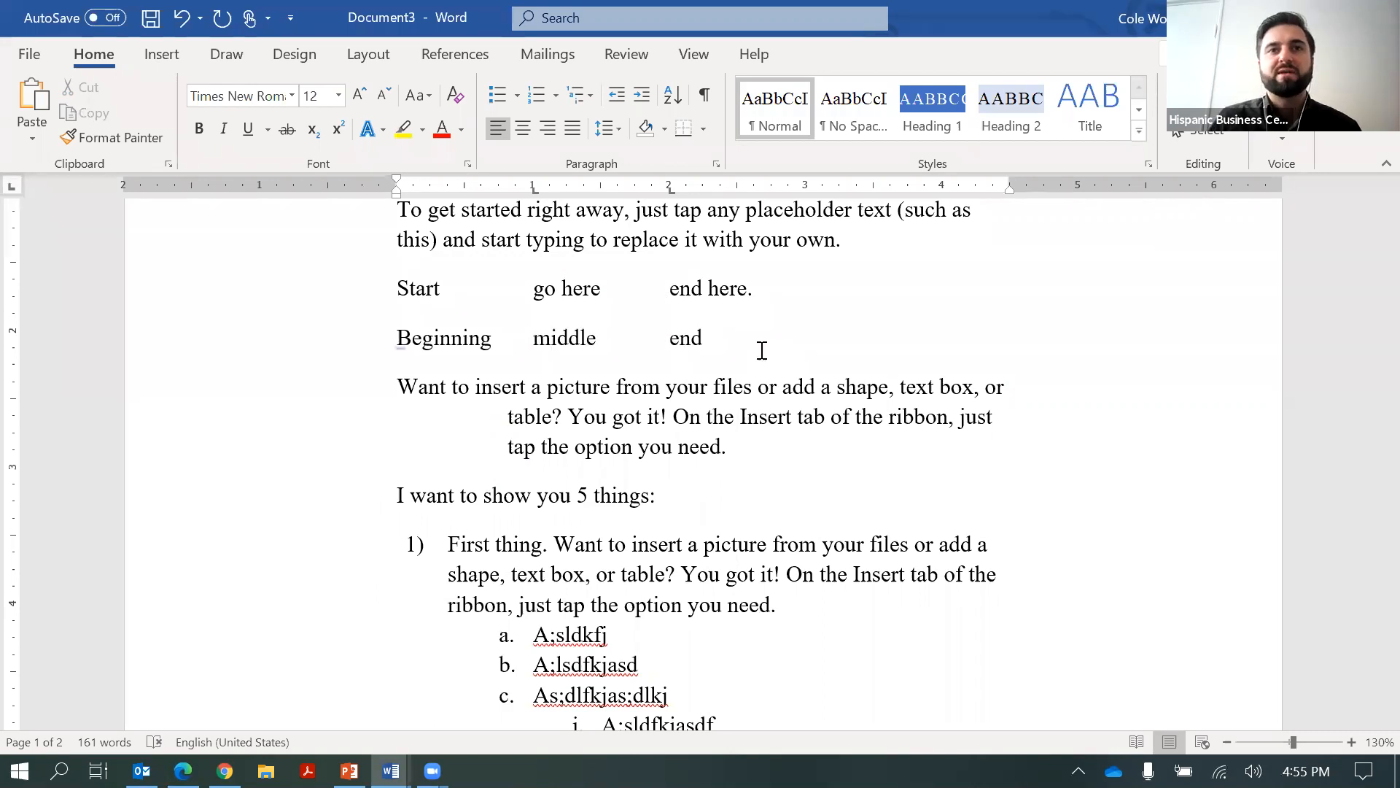
Insert a table with three columns and two rows directly below the "Beginning" line
left_click(732, 334)
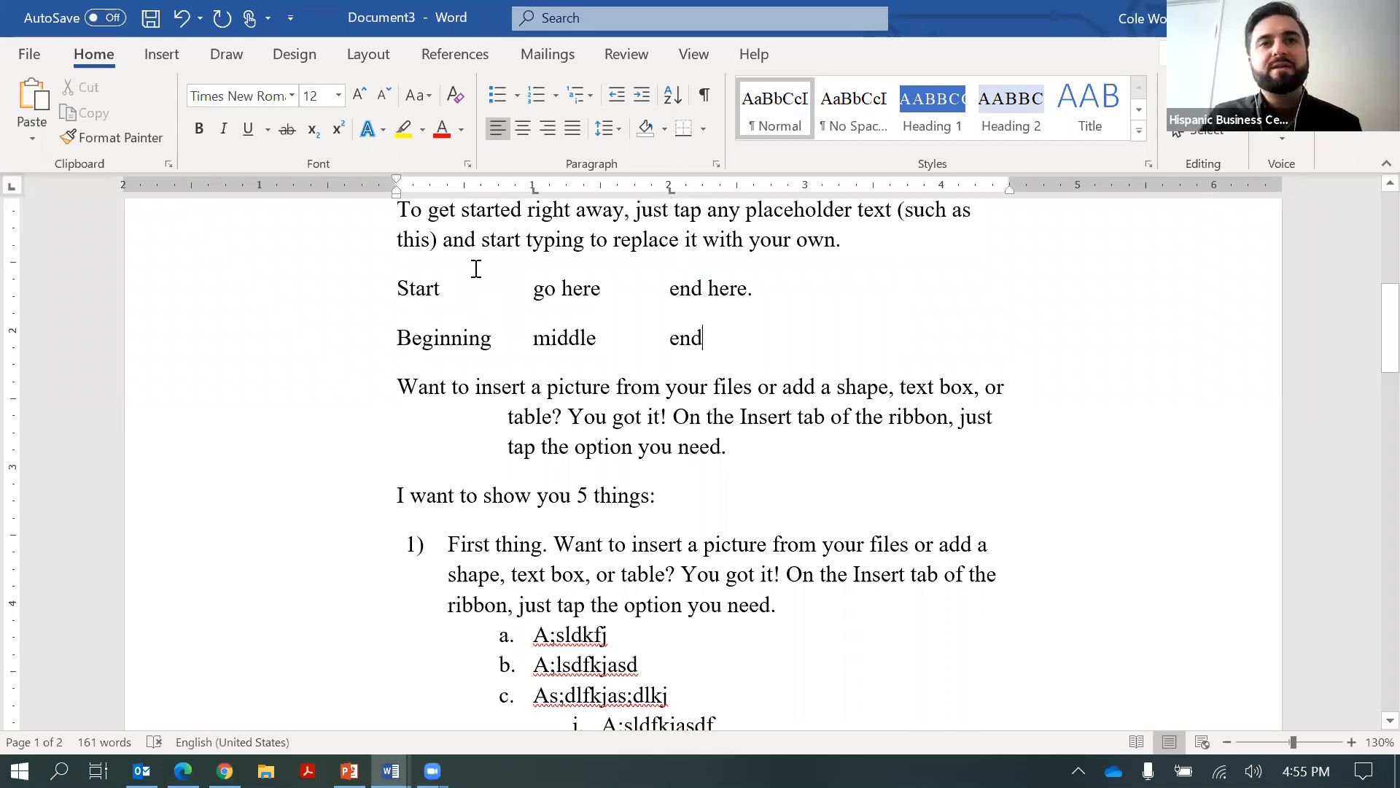
left_click_drag(445, 242, 811, 329)
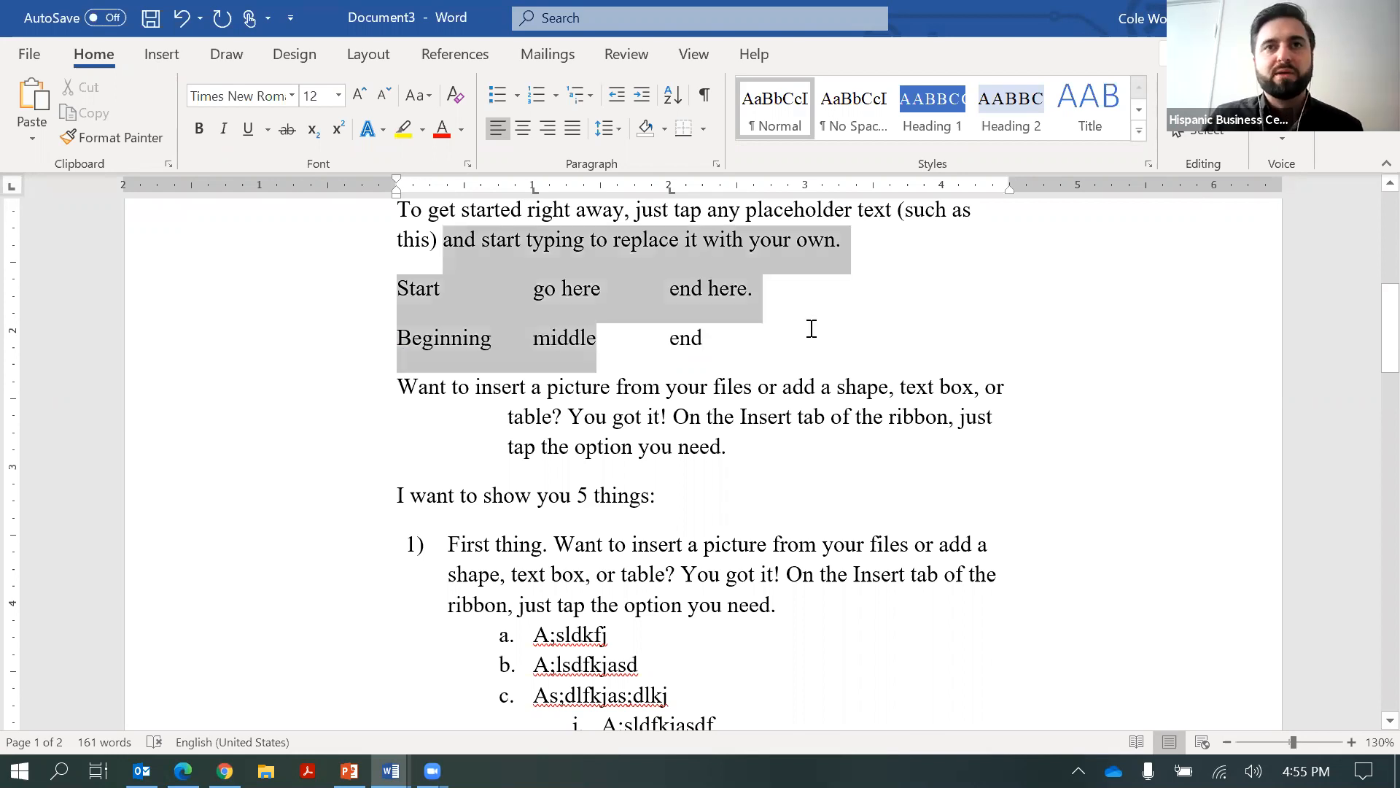
left_click(812, 328)
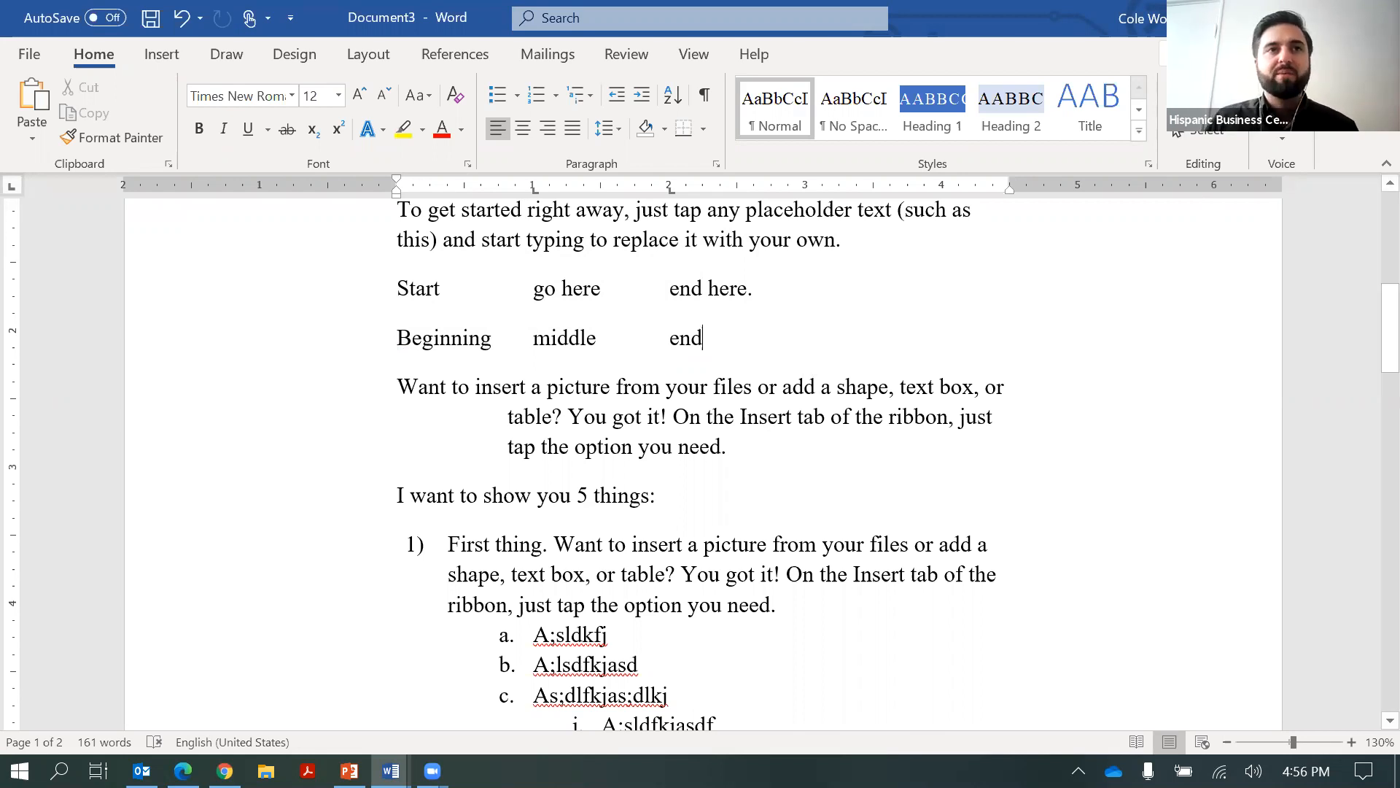
key("Return")
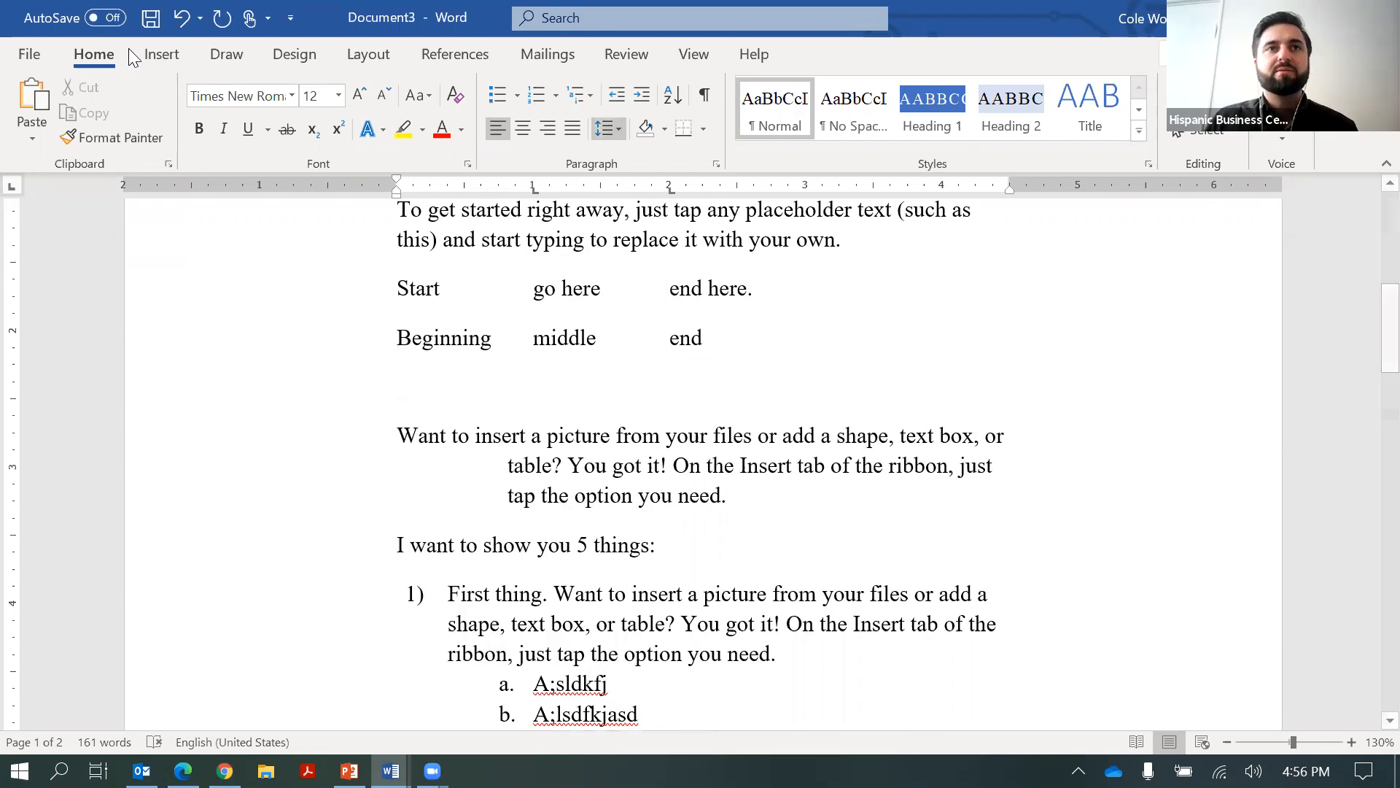
left_click(165, 59)
left_click(101, 98)
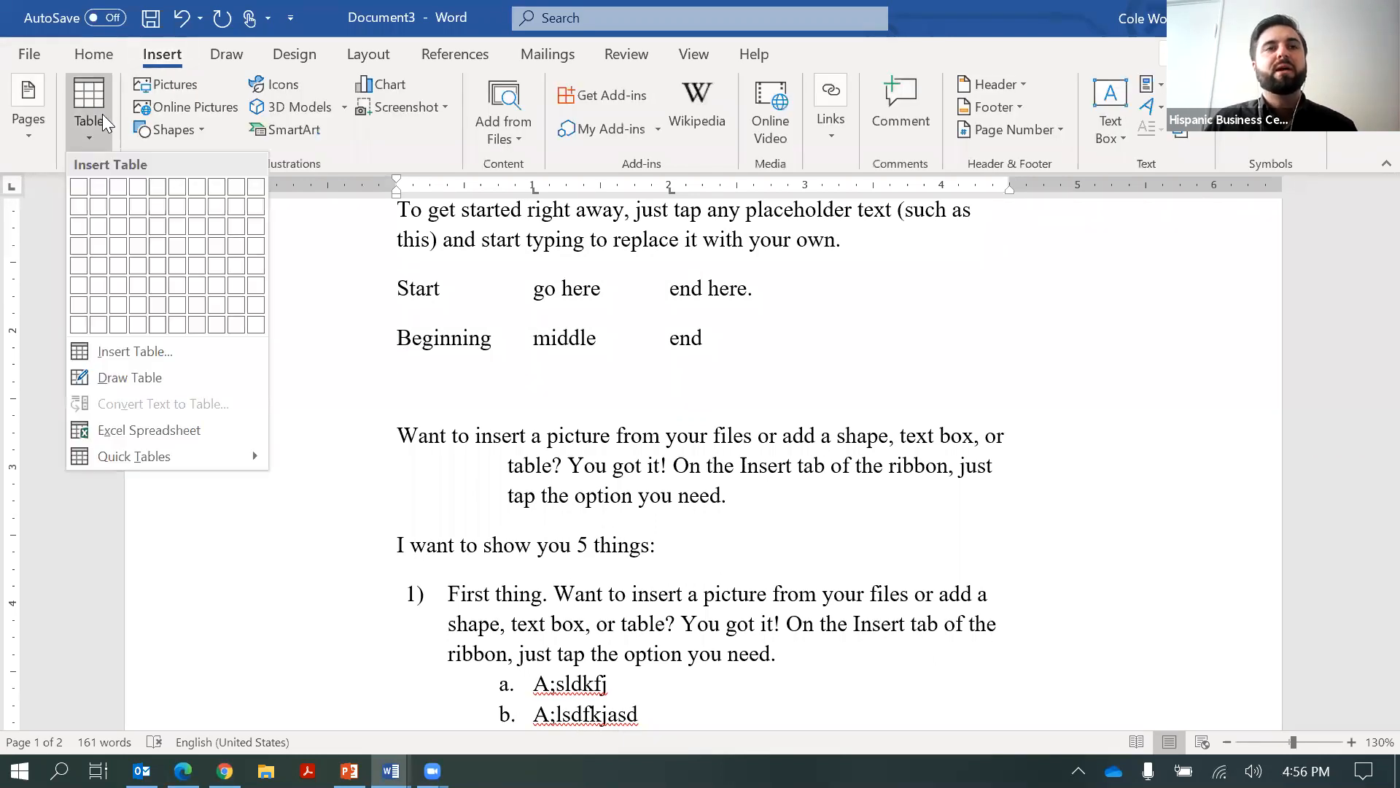
left_click(117, 205)
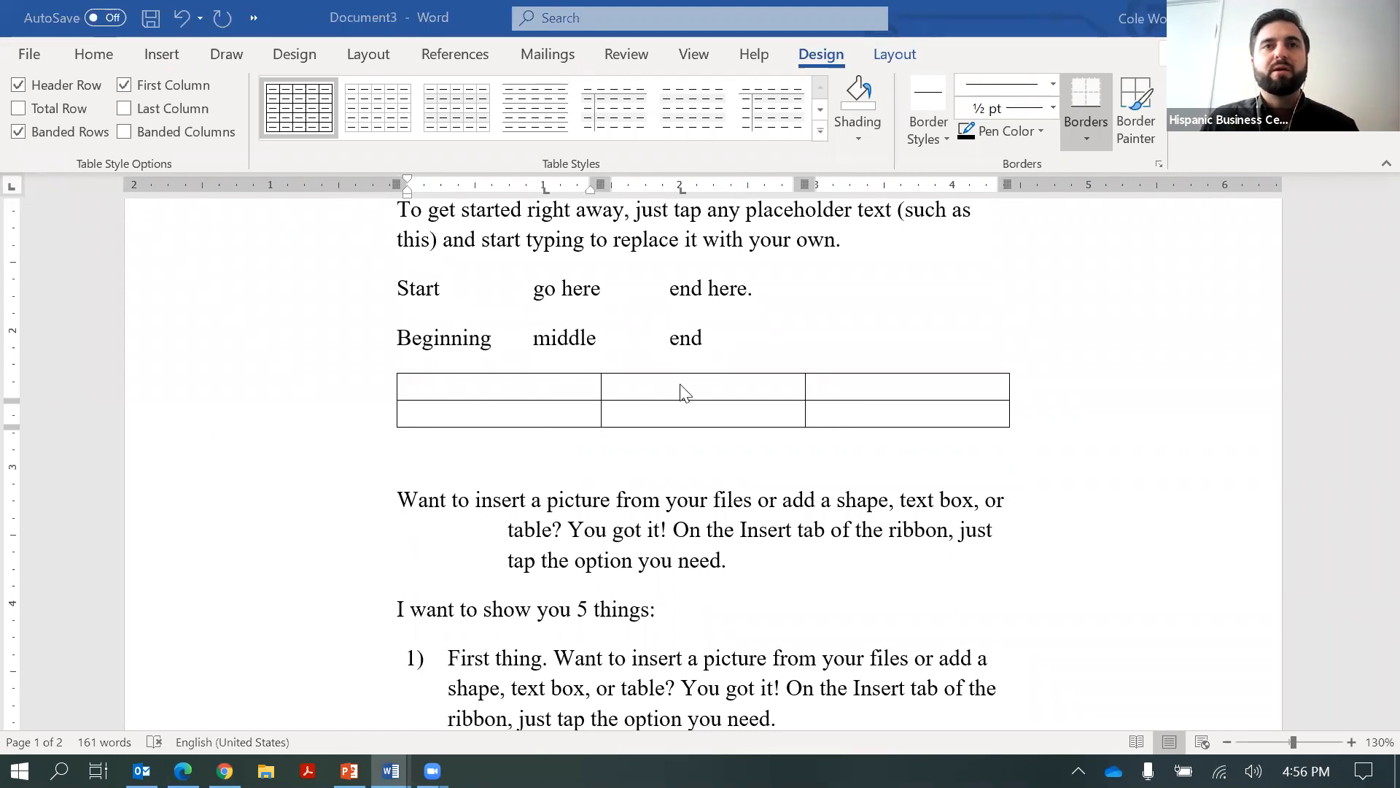
left_click(532, 391)
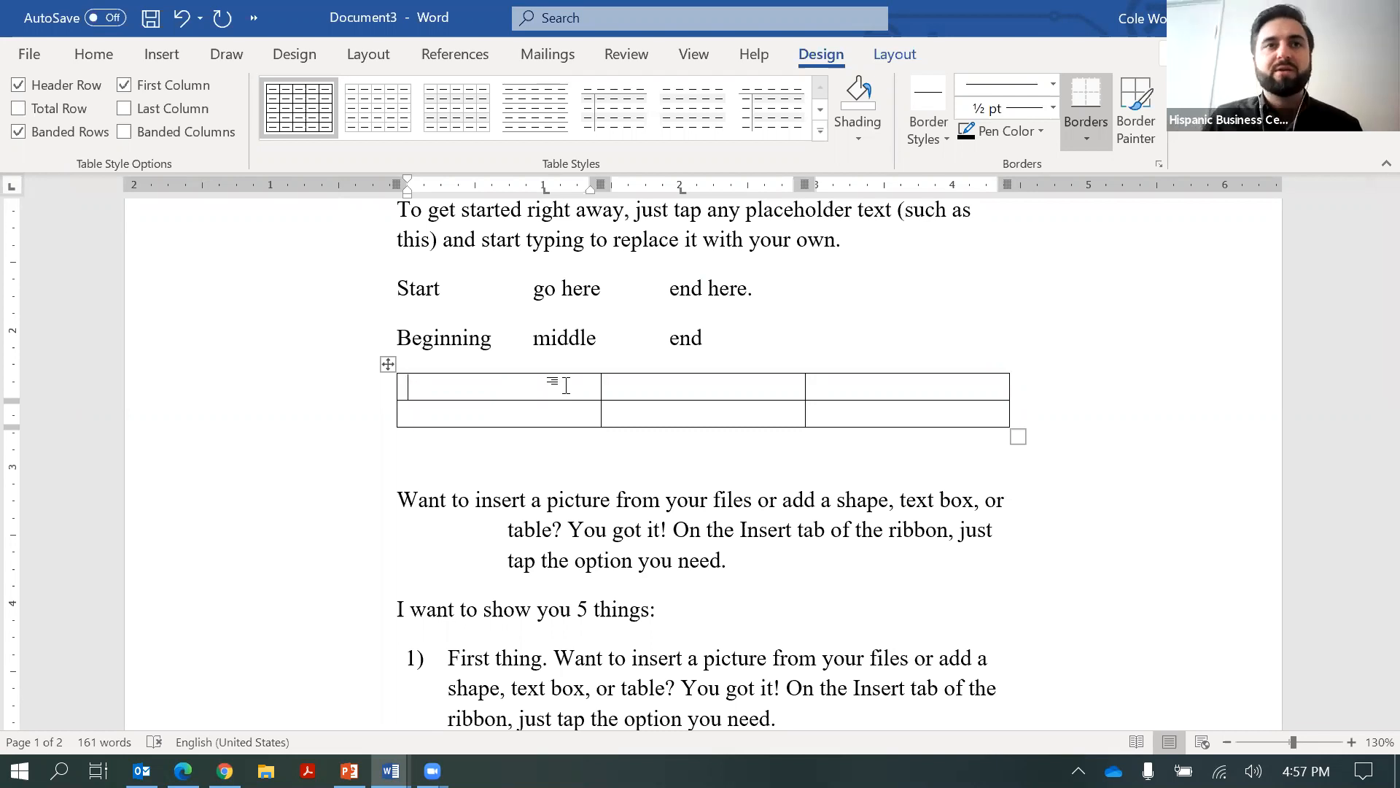
left_click(528, 290)
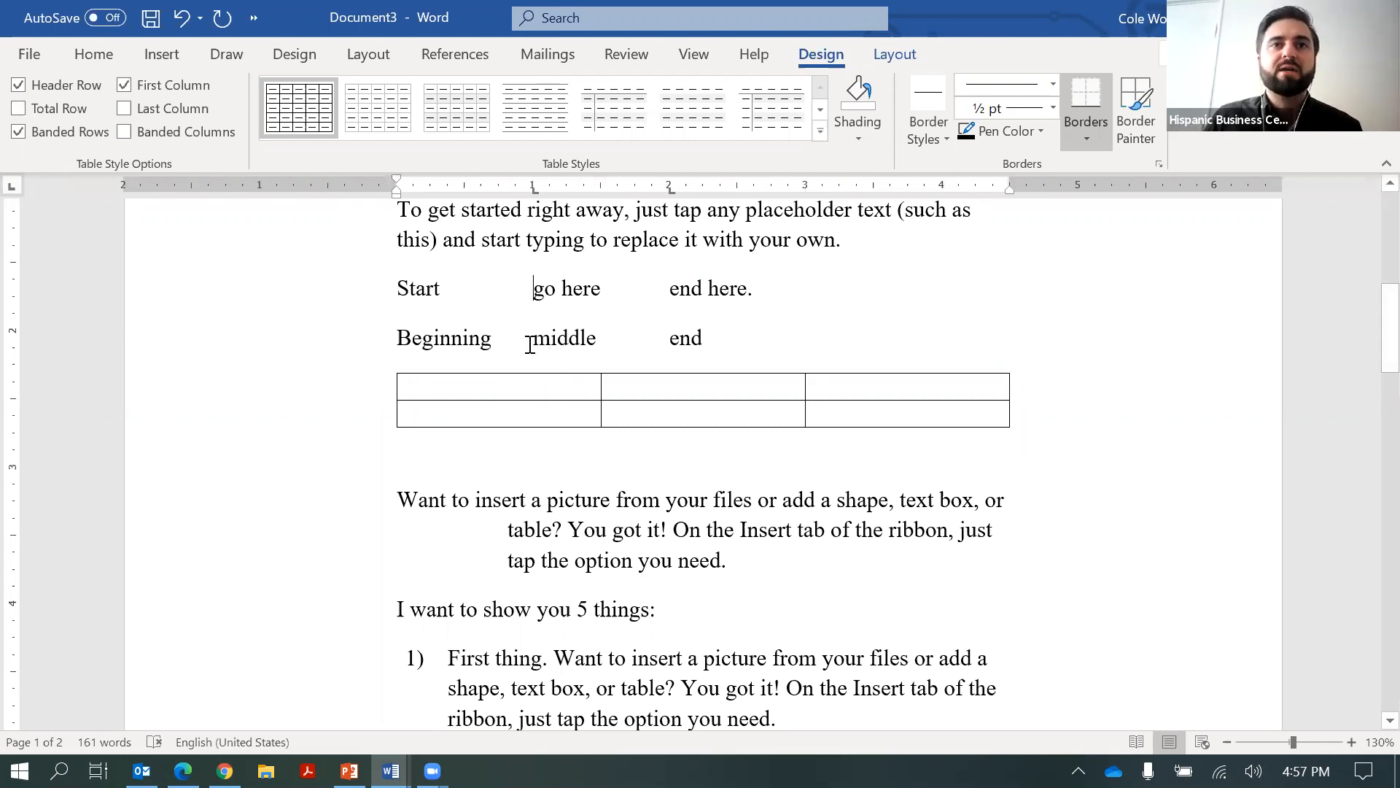
Fill the table's first row with "Beginning", "Middle" and "End", one word per cell
left_click(550, 339)
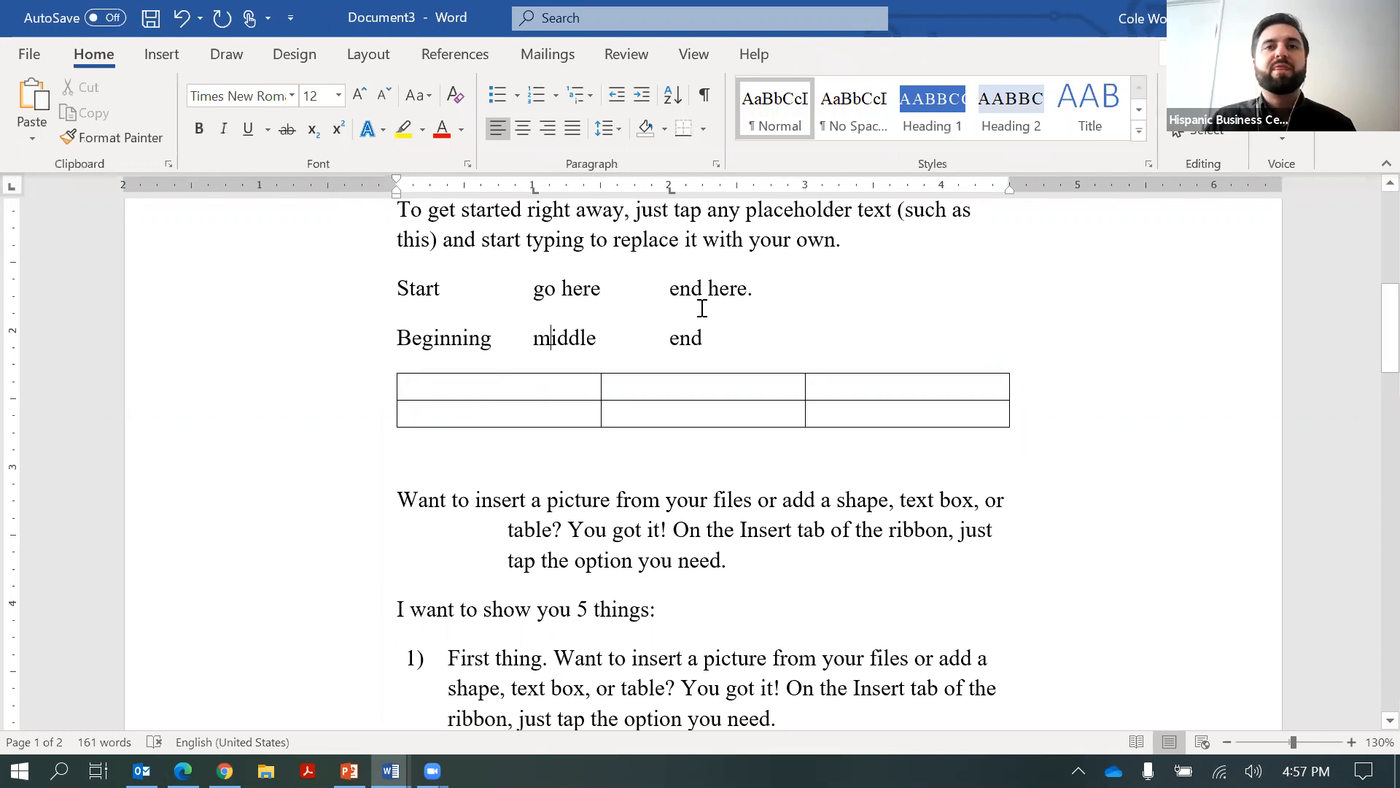
left_click(508, 382)
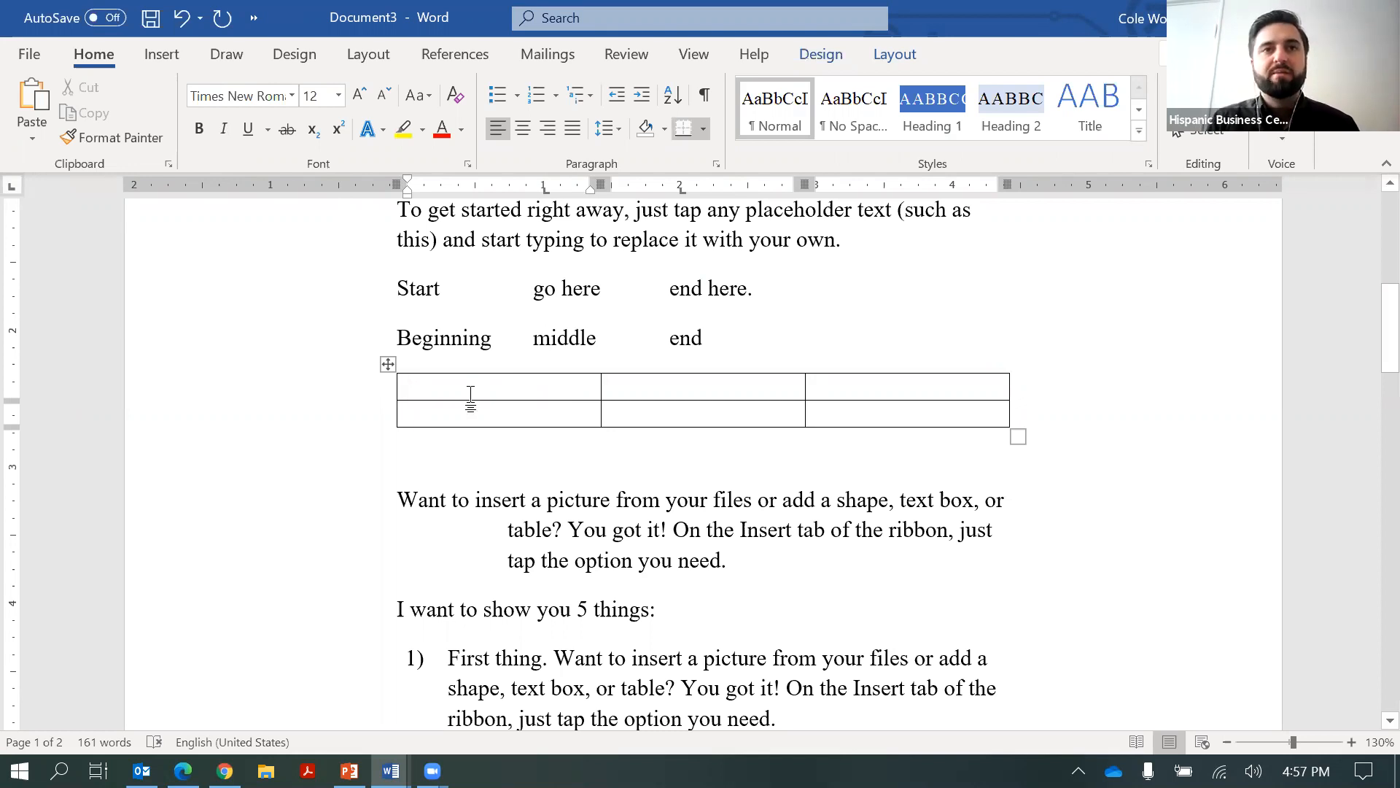
type("Begin")
type("i")
type("ni")
type("ng")
key("Tab")
type("middle")
key("Tab")
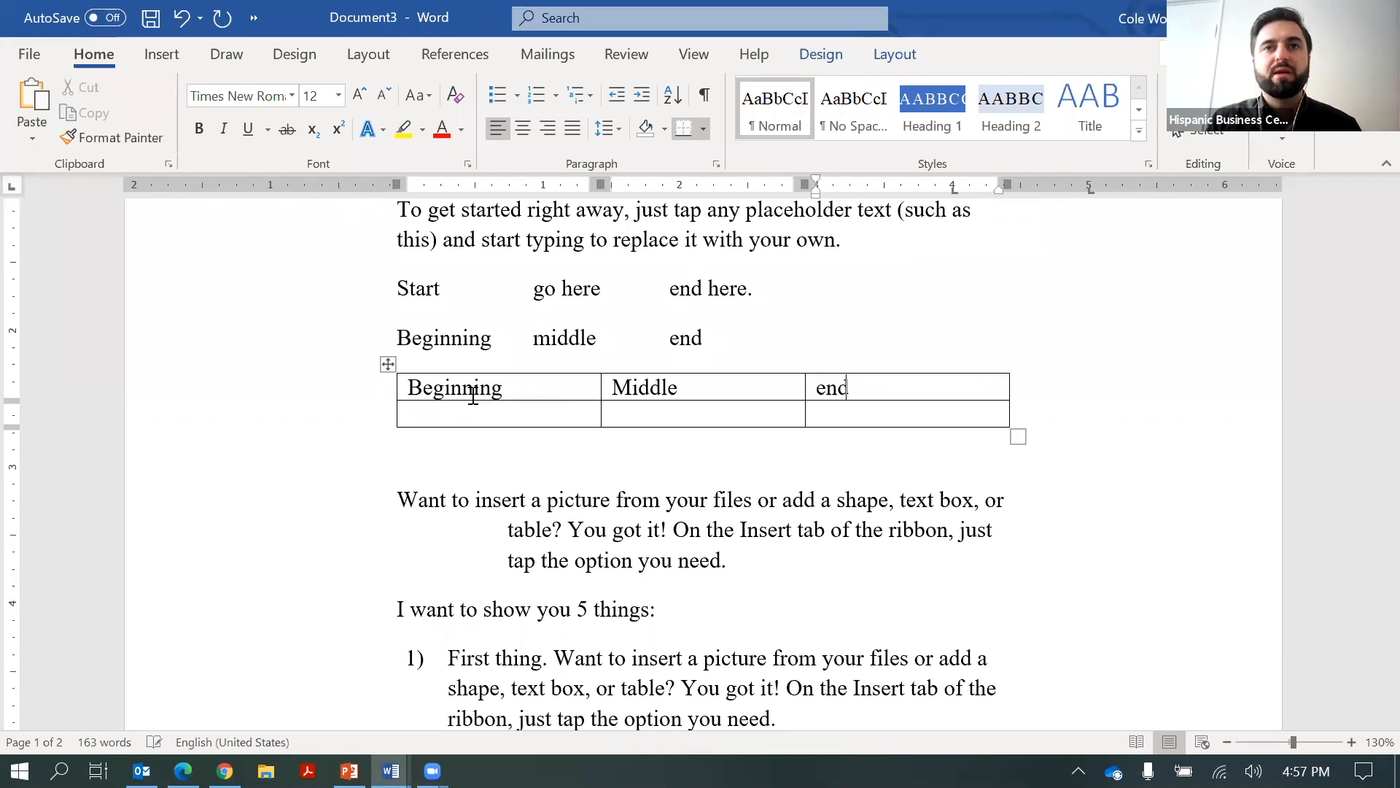
Add a second line reading "Inside the same cell" beneath "End" in the table's third cell
key("Return")
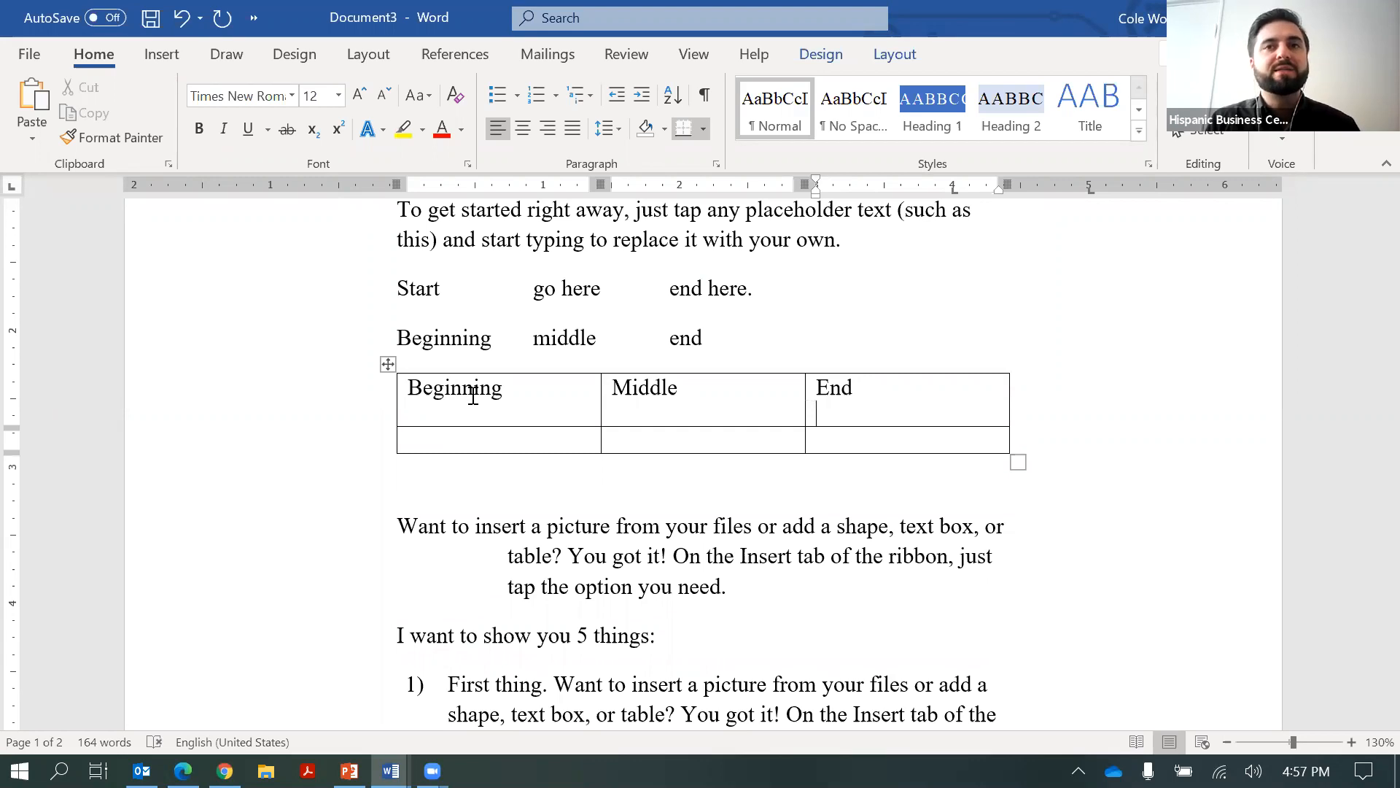
type("ins")
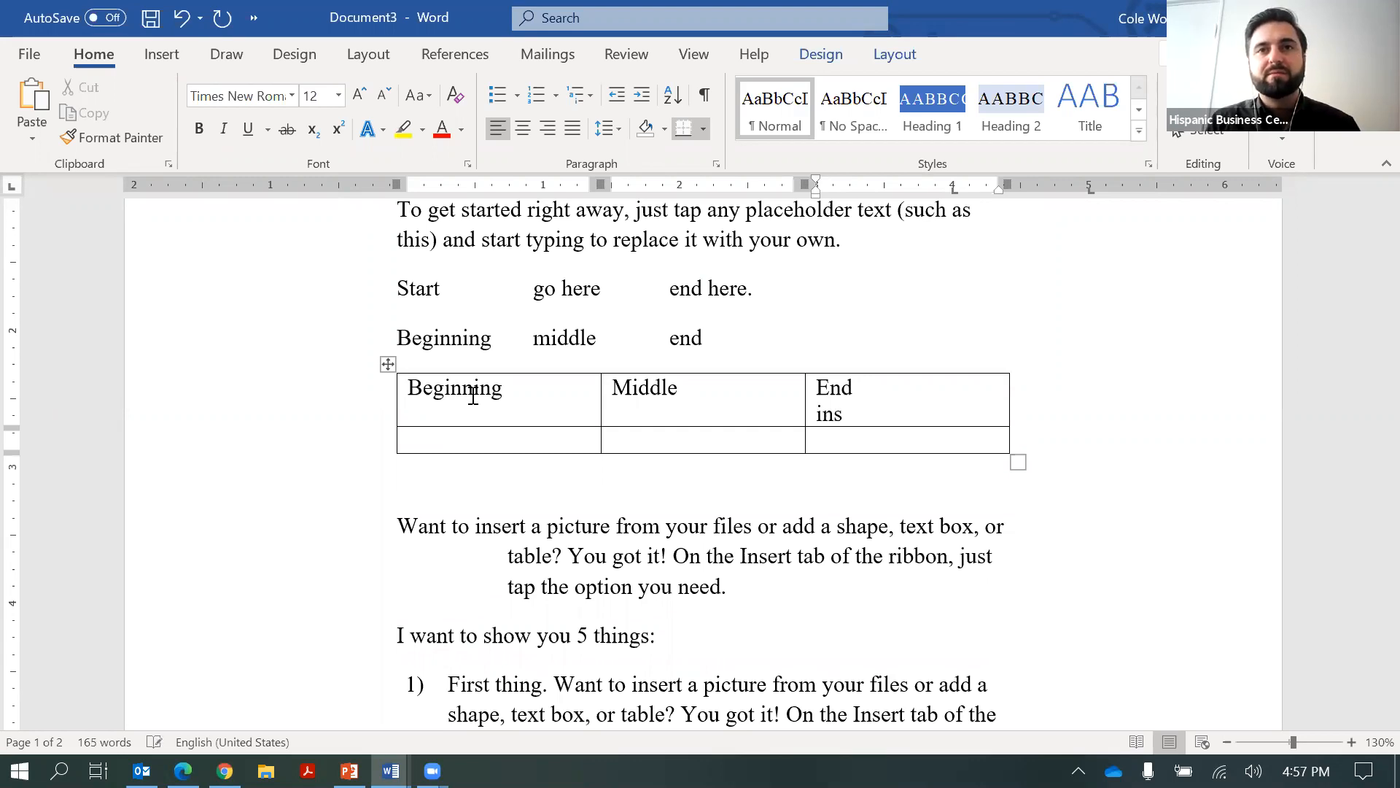
type("ide the same cell")
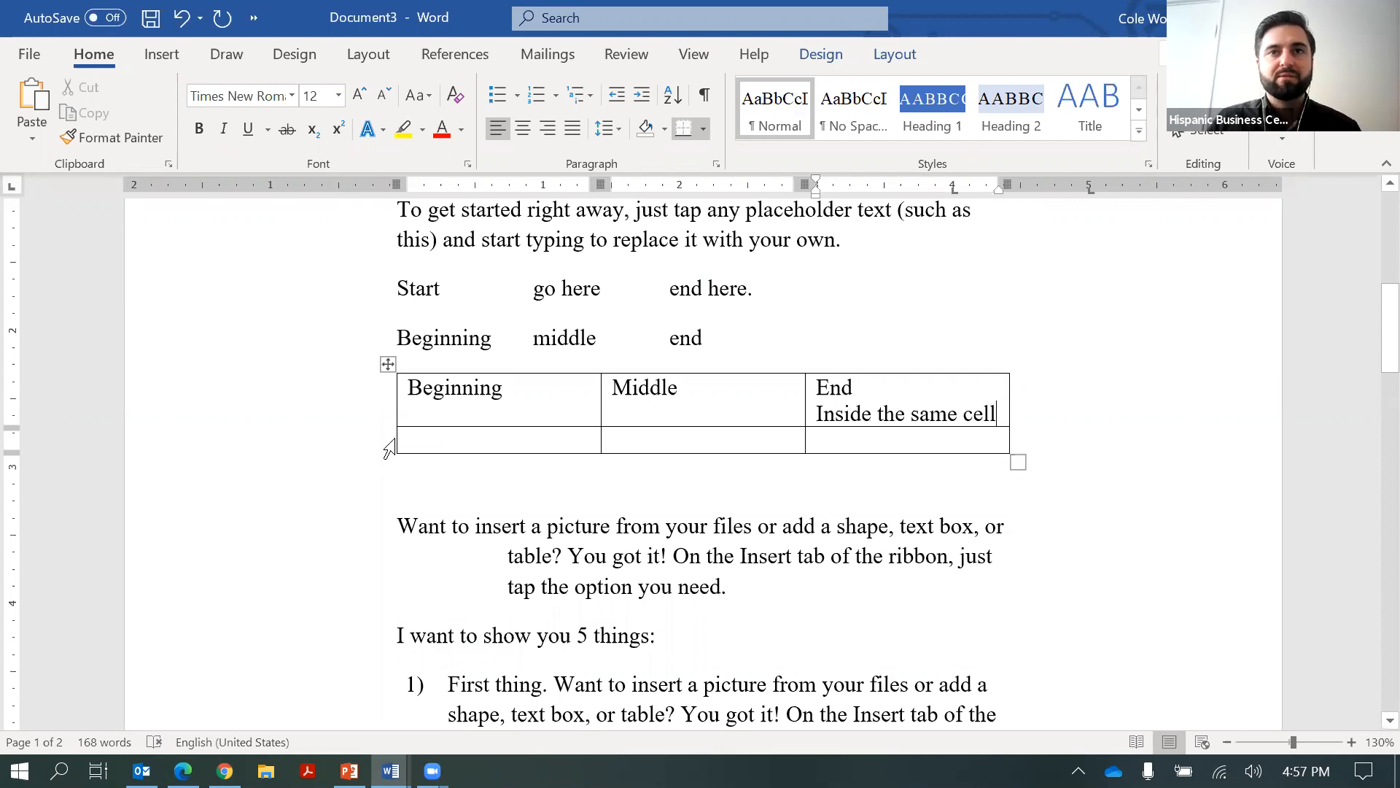
Try the table between the two recipient address lines, and then inside the paragraph below "Dear Recipient:"
left_click(455, 434)
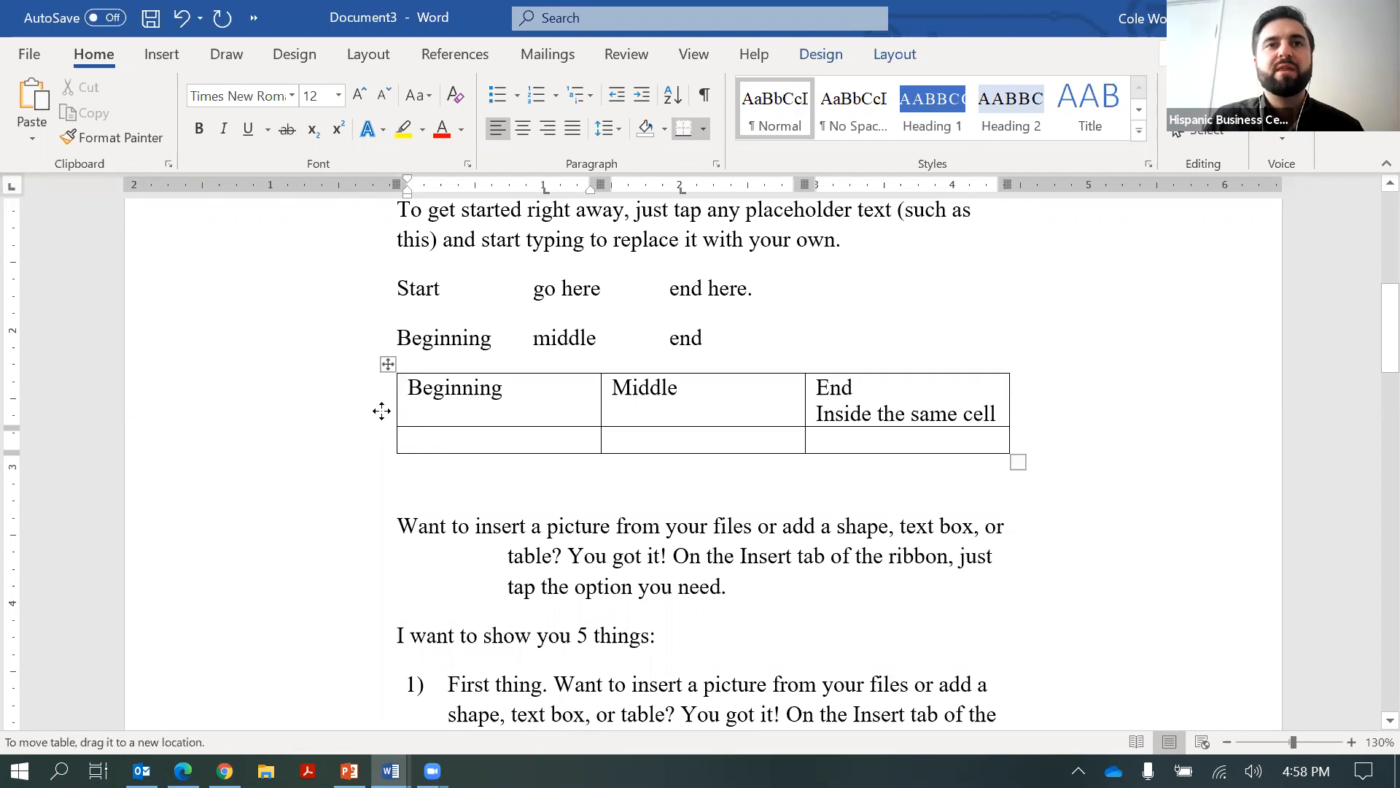
mouse_move(381, 410)
left_mouse_down()
mouse_move(502, 438)
mouse_move(381, 388)
left_mouse_up()
scroll(385, 465, "up", 1)
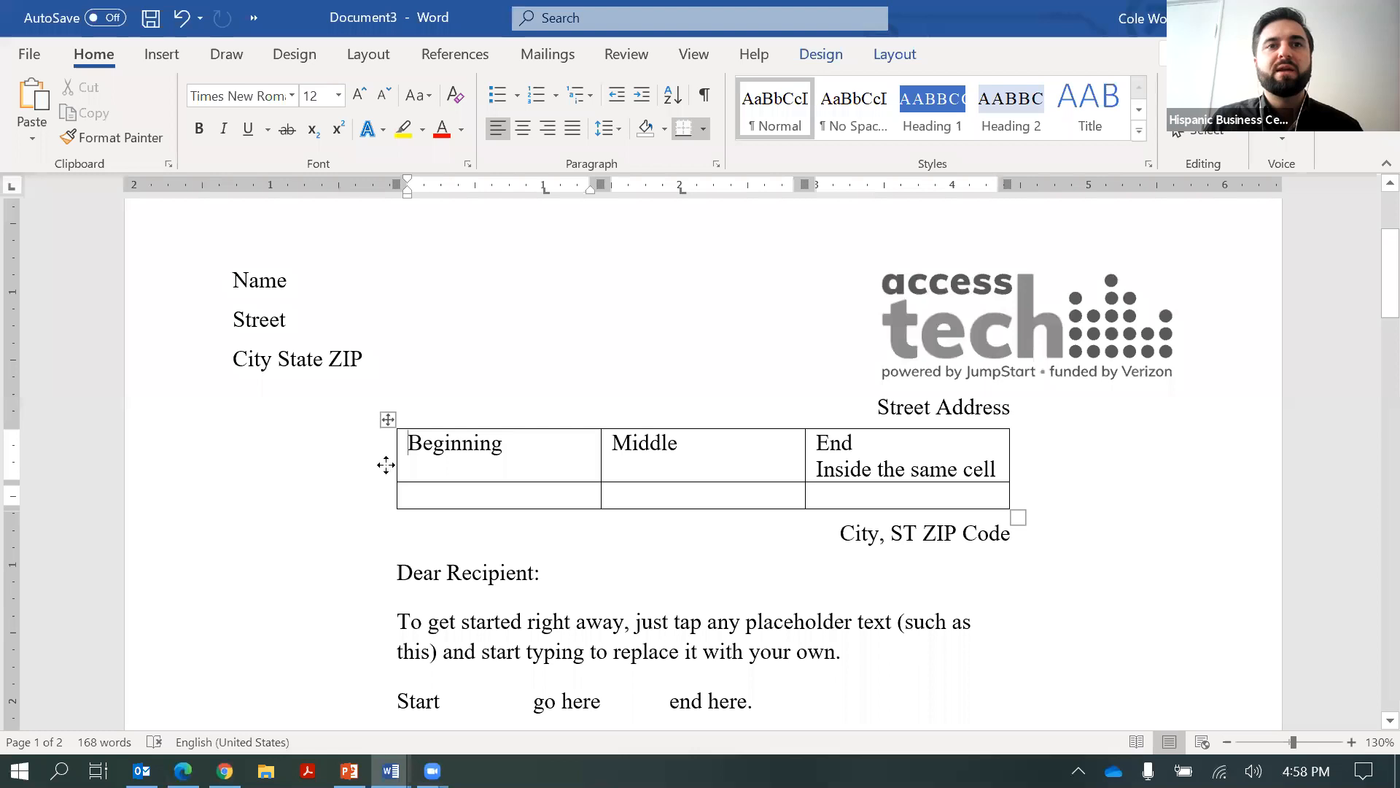
left_click_drag(385, 465, 378, 571)
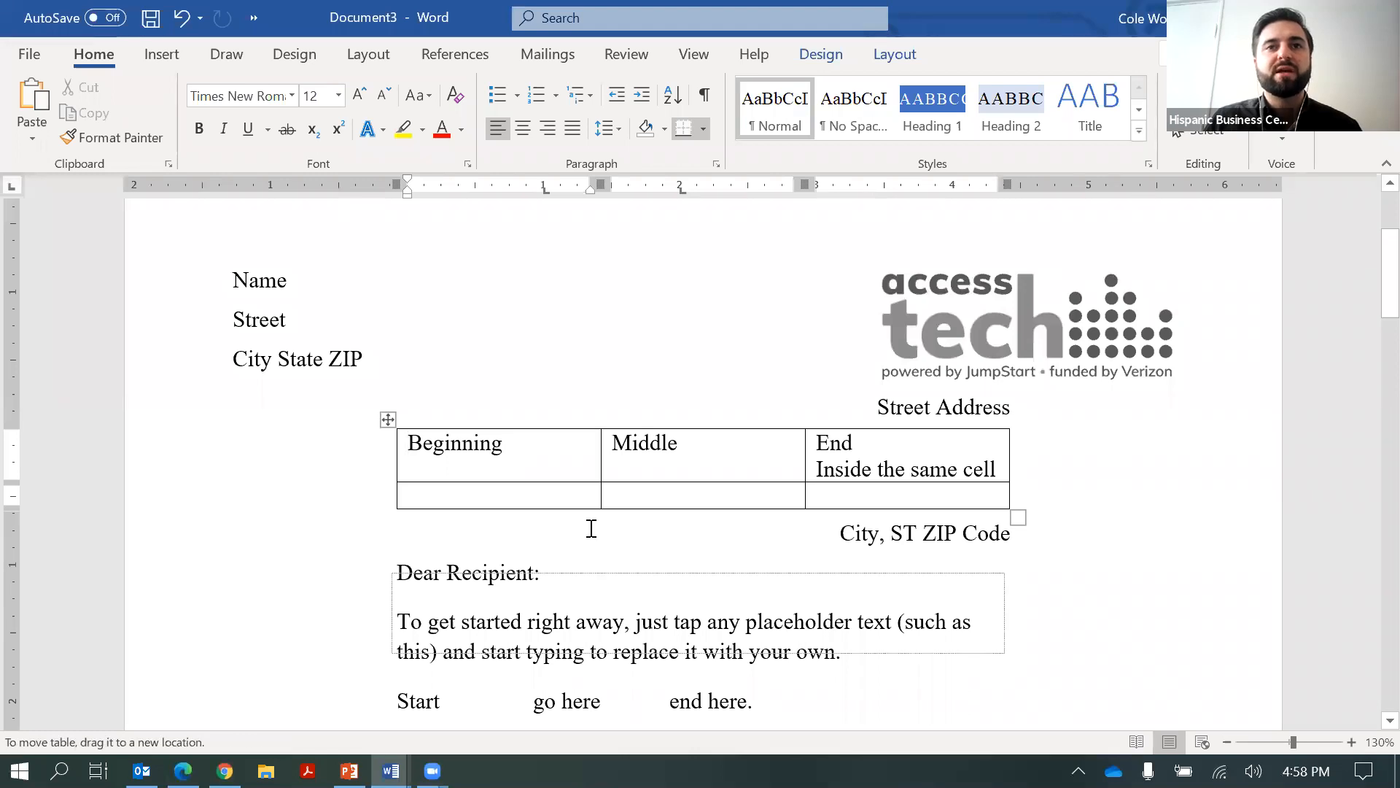
scroll(564, 600, "up", 3)
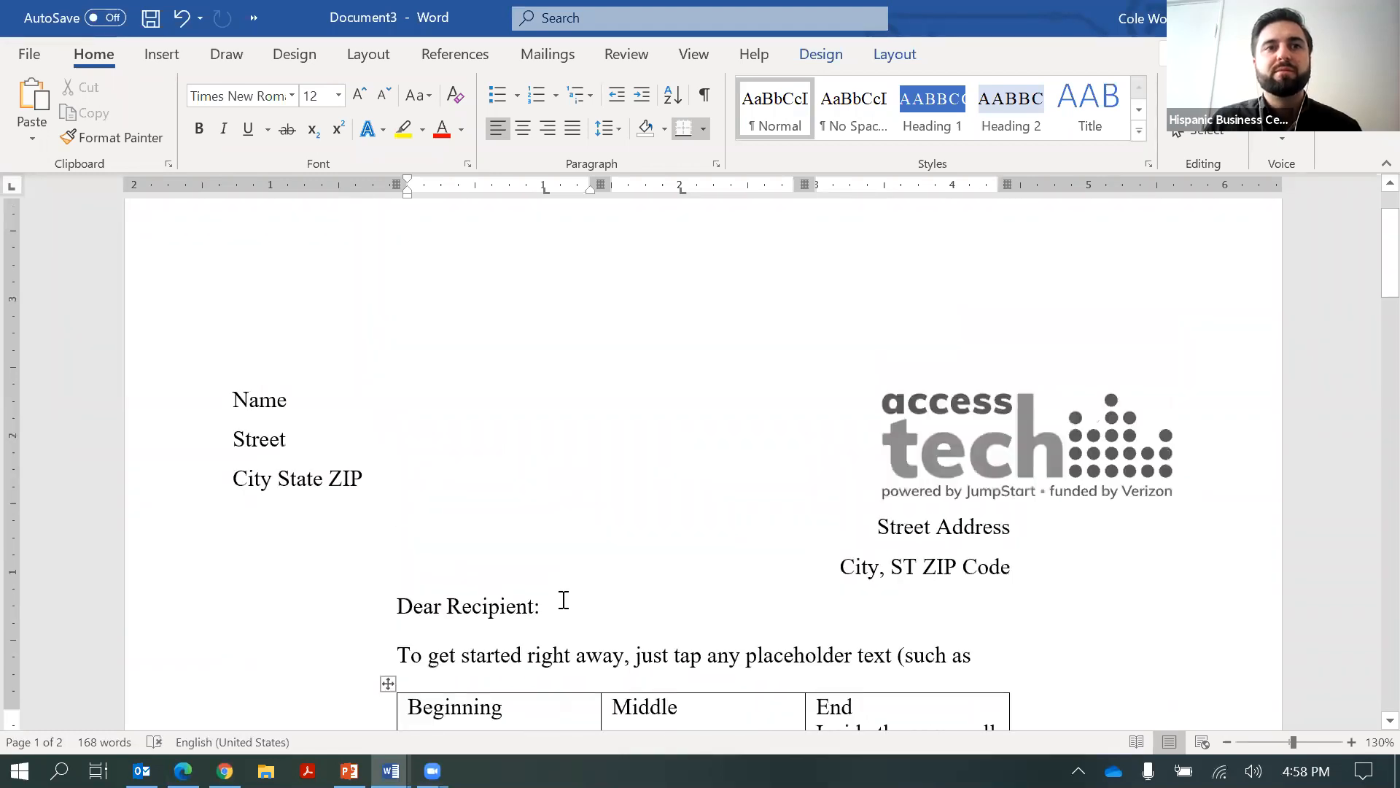
scroll(564, 599, "down", 6)
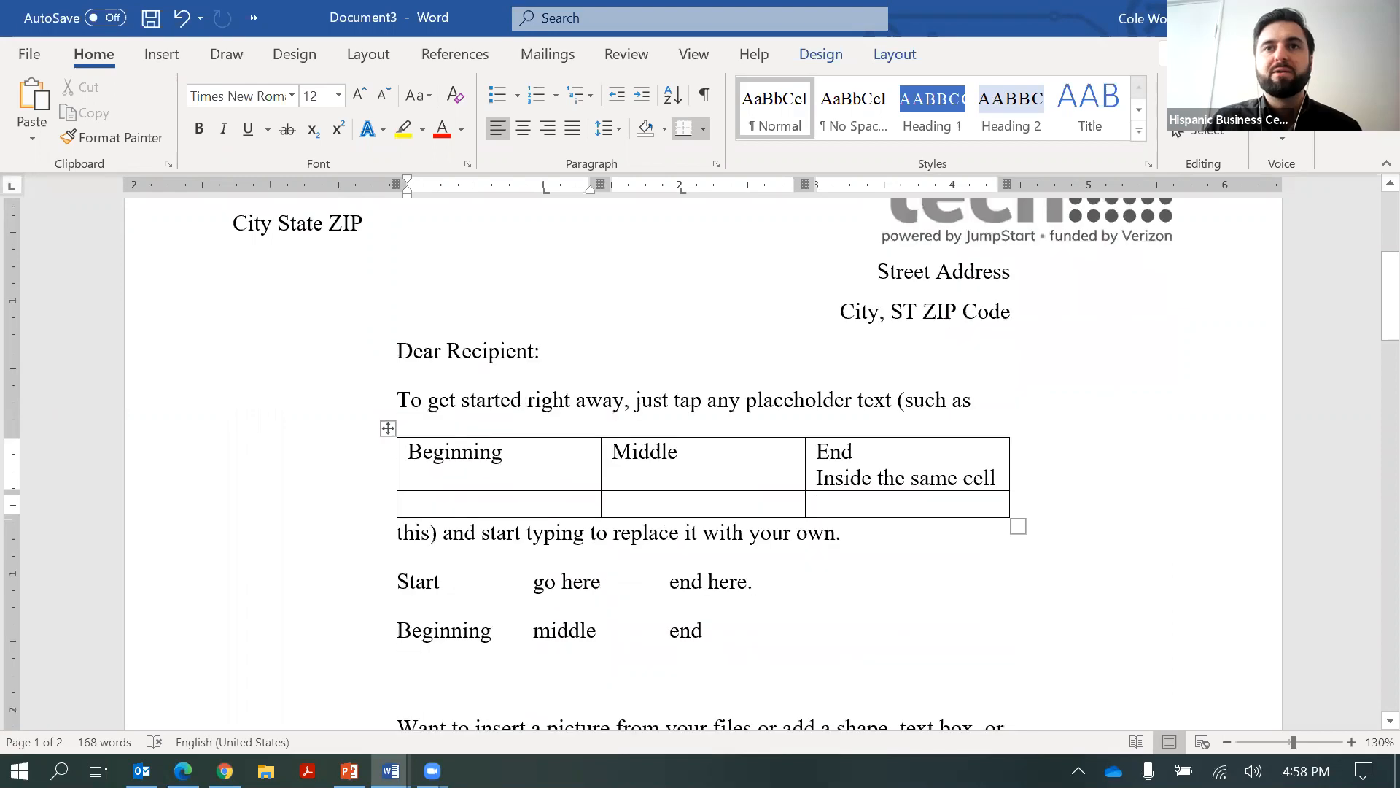
Enlarge the whole table to about 5.5 inches wide, making both rows taller as well
left_click_drag(1019, 533, 1143, 596)
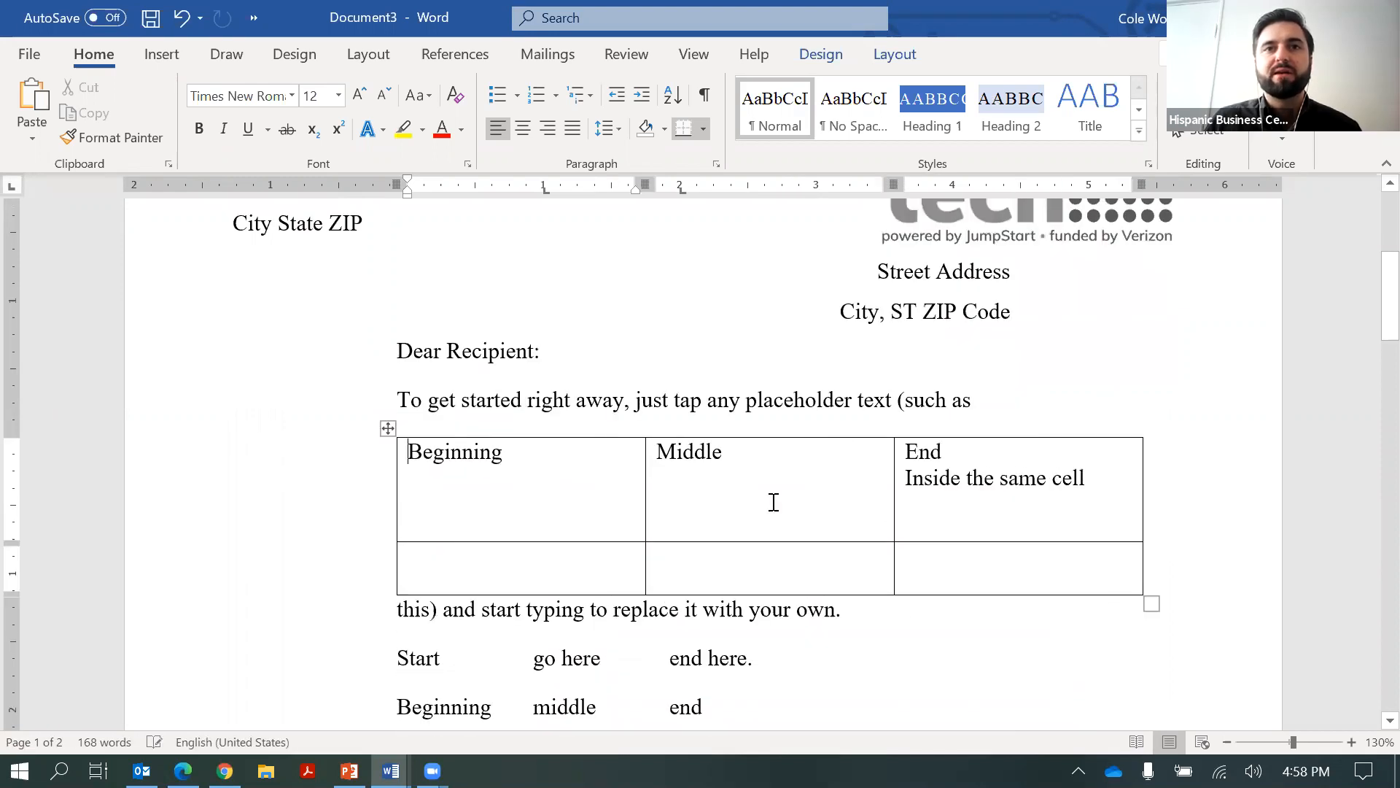
scroll(774, 502, "up", 3)
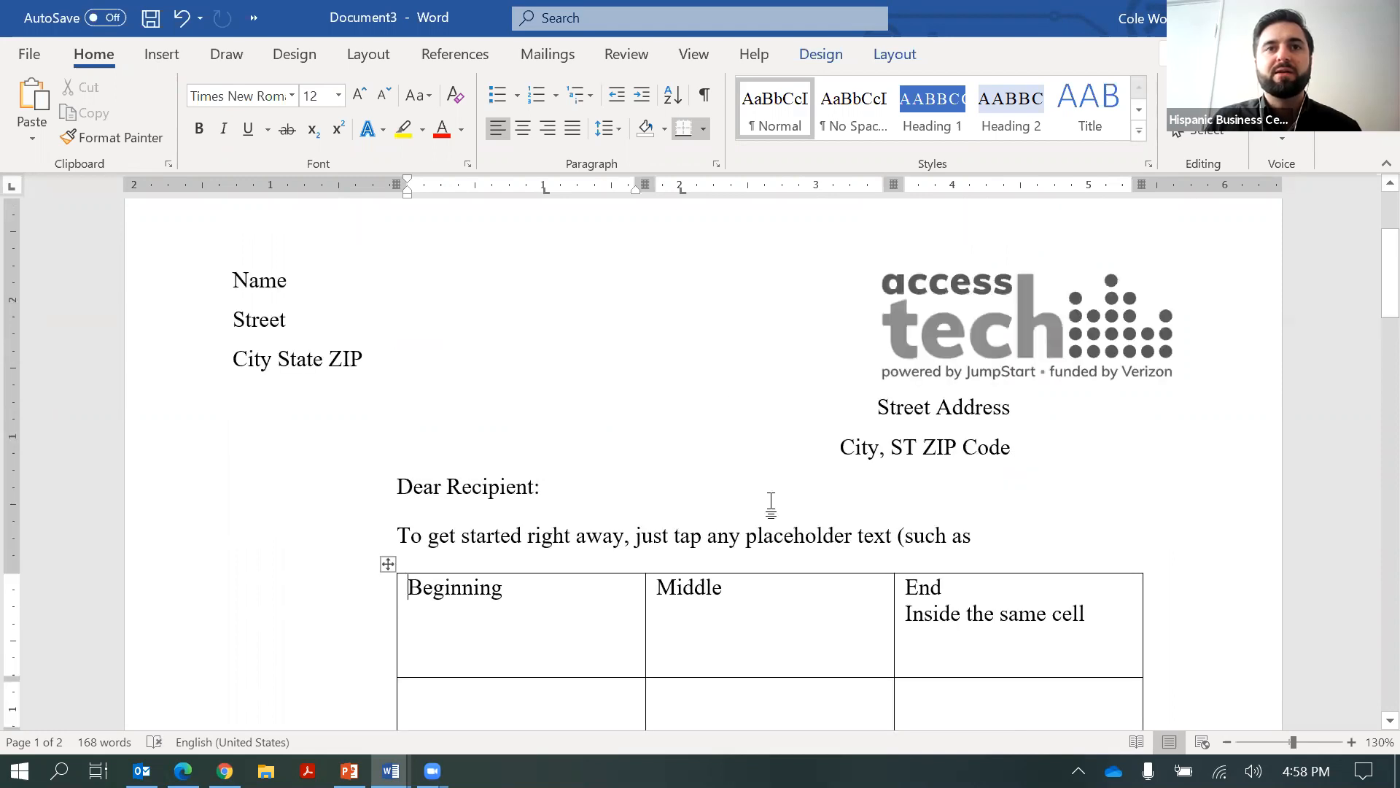
scroll(771, 503, "down", 5)
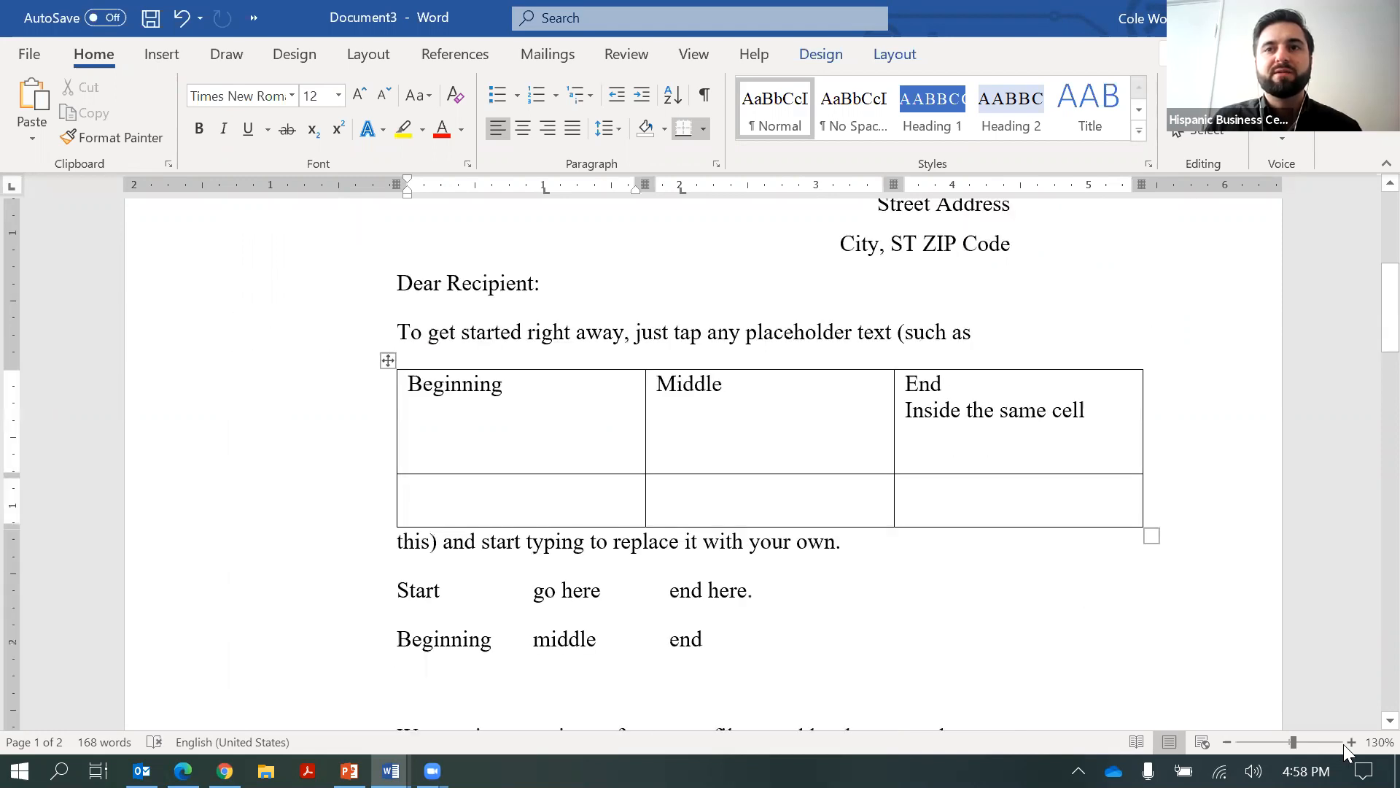
Move the table back directly below the tab-aligned "Beginning", "middle", "end" line
left_click(1227, 741)
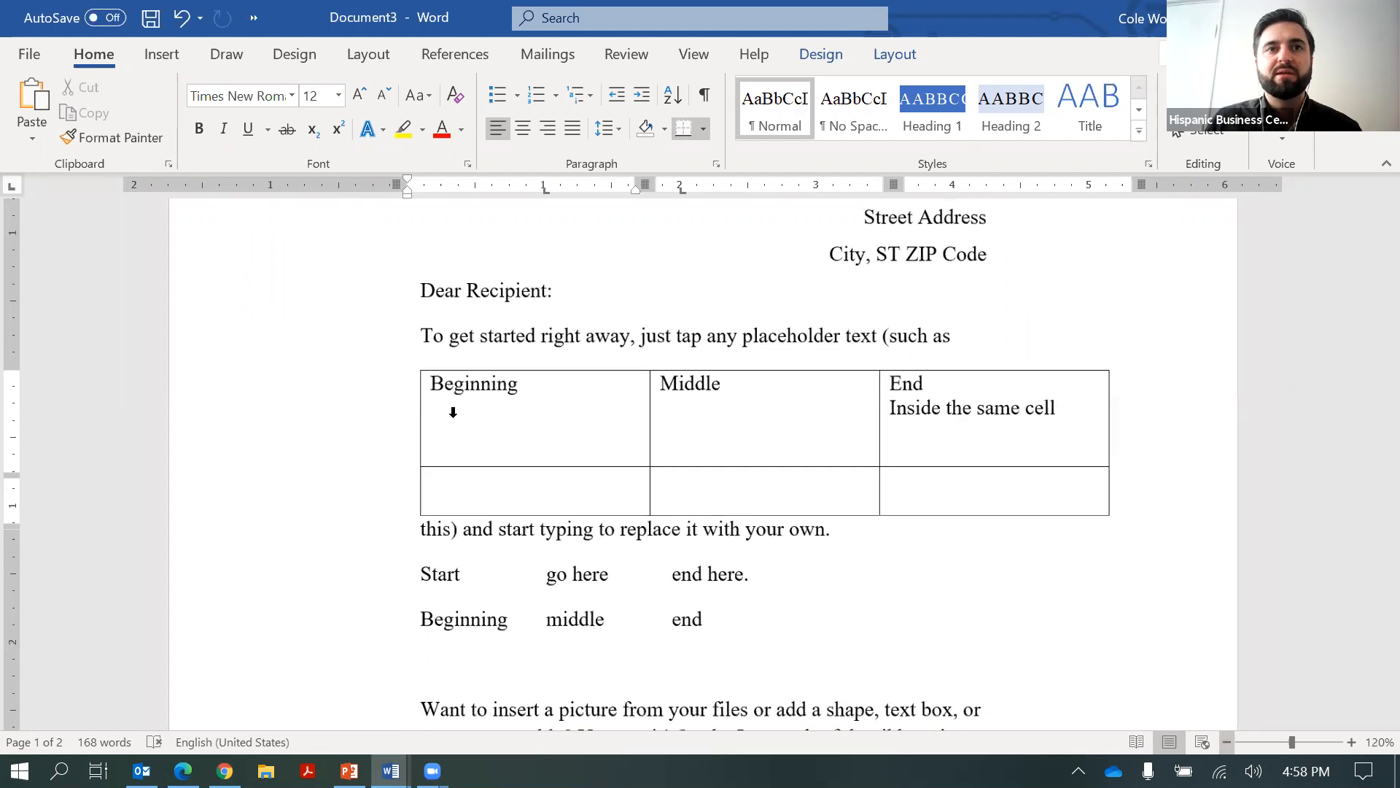
left_click(411, 360)
left_click_drag(413, 545, 406, 625)
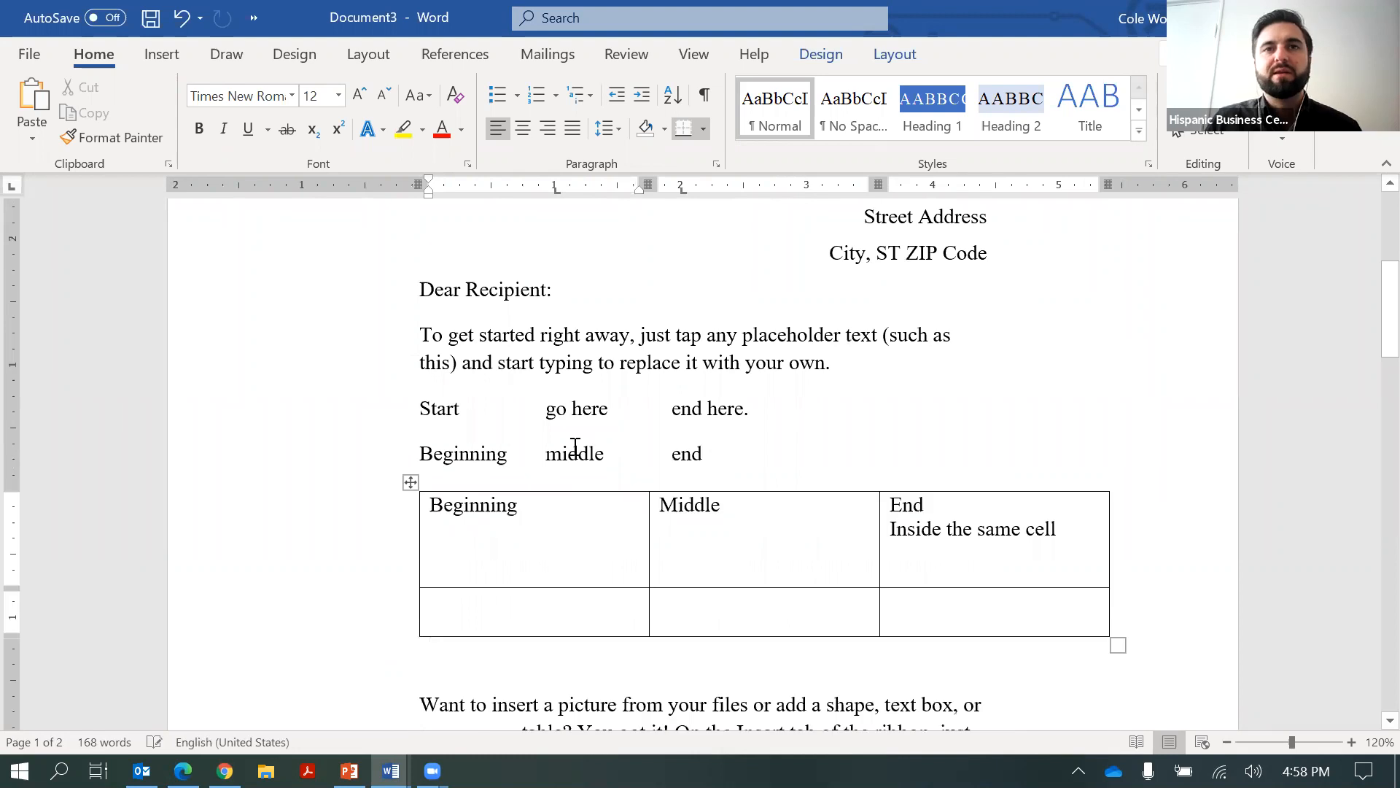
Center "Beginning" in its table cell and make "Middle" bold in the neighbouring cell
scroll(576, 446, "down", 1)
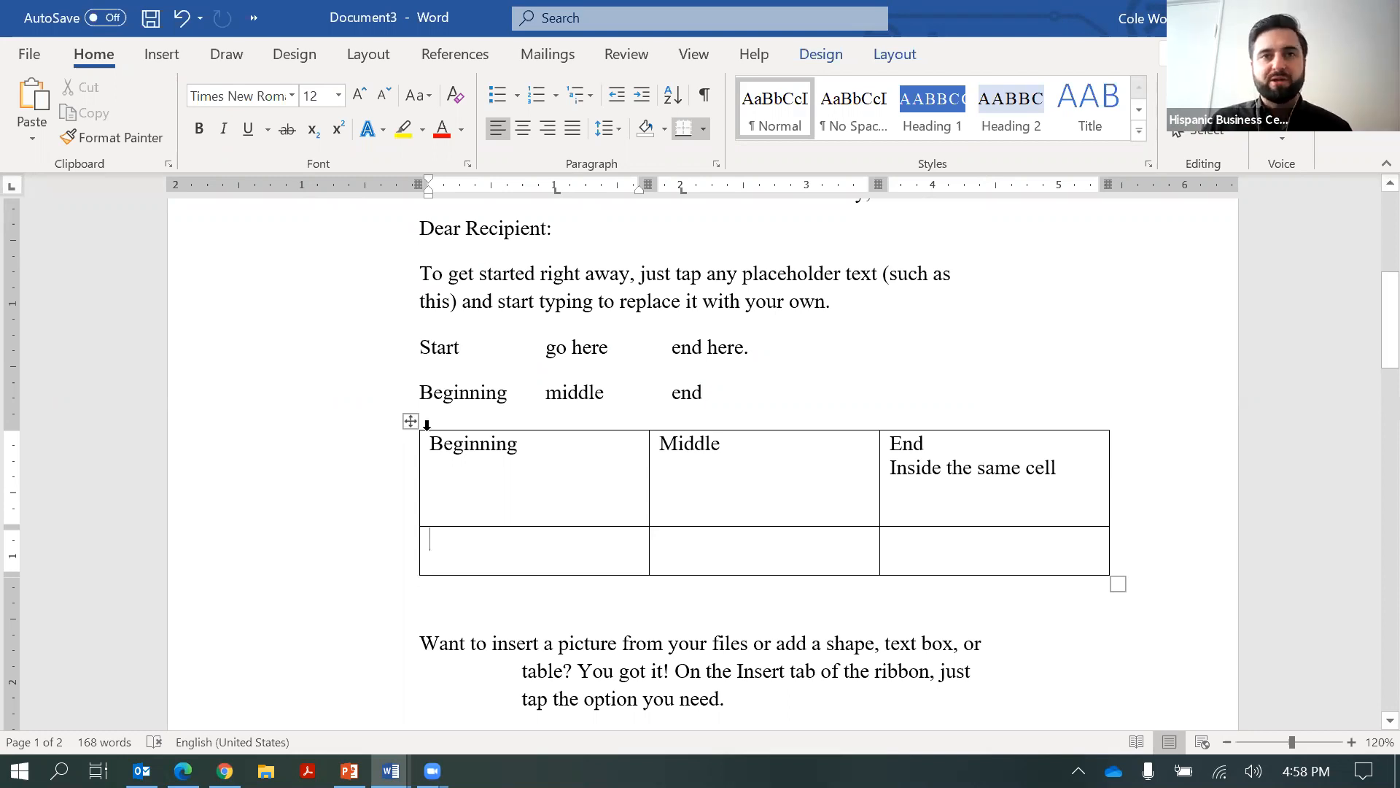
triple_click(535, 501)
key("ctrl+e")
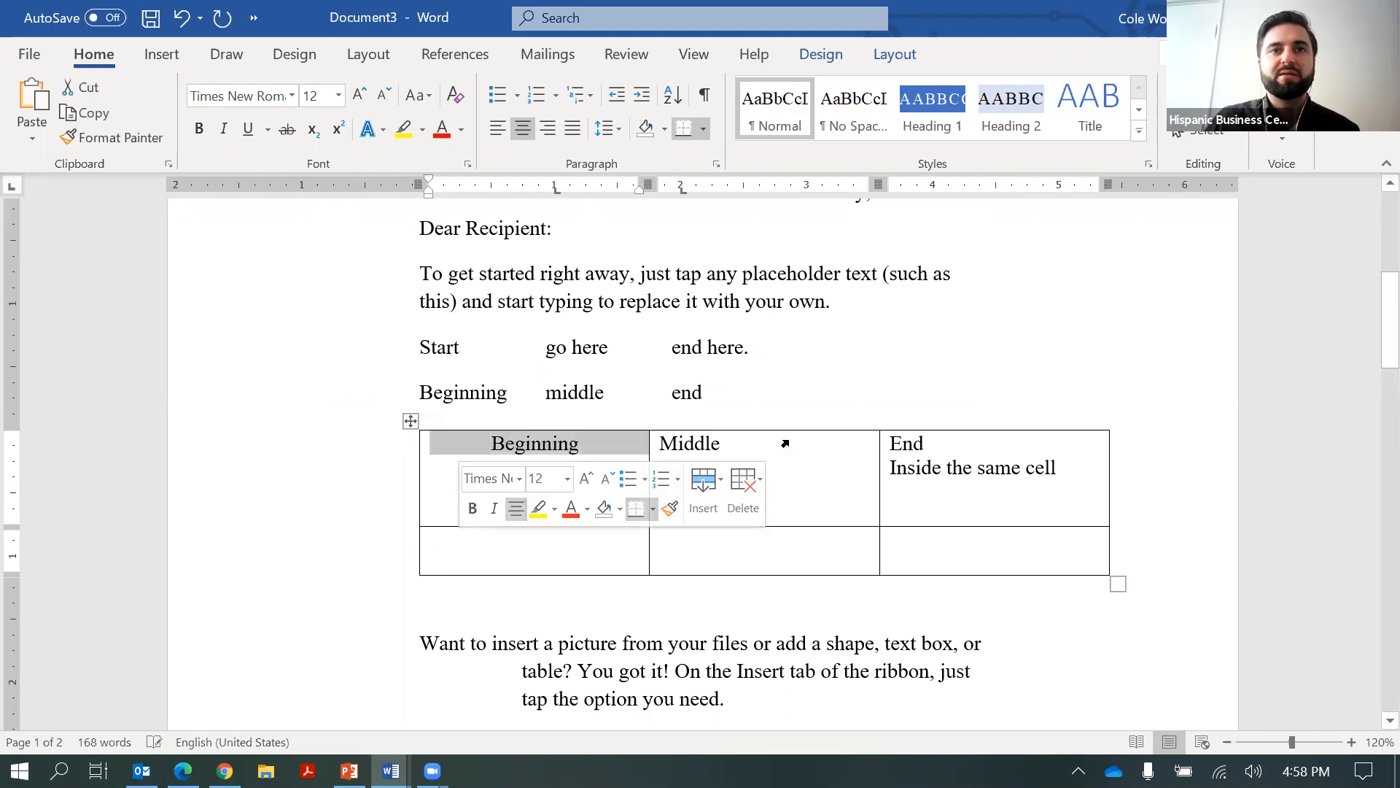
triple_click(714, 452)
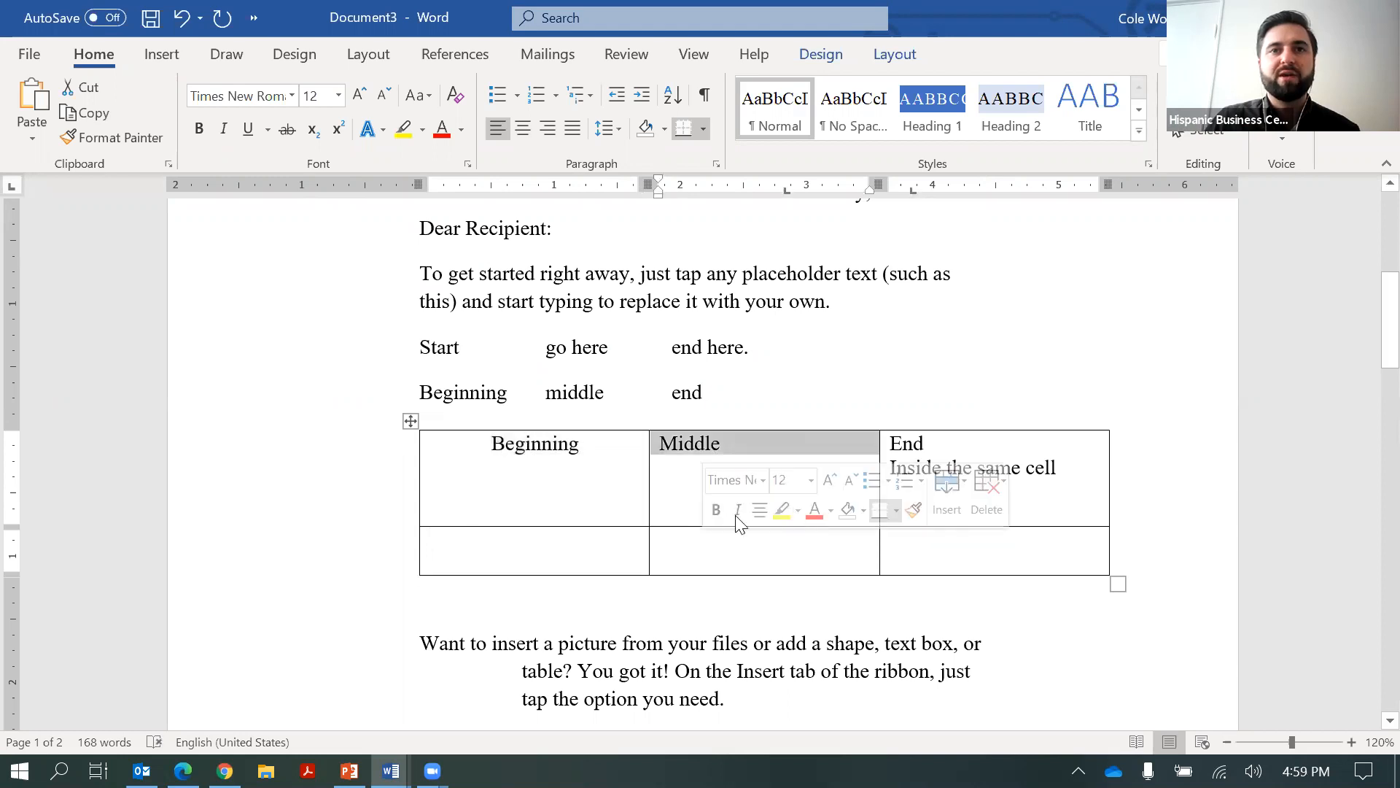
key("ctrl+b")
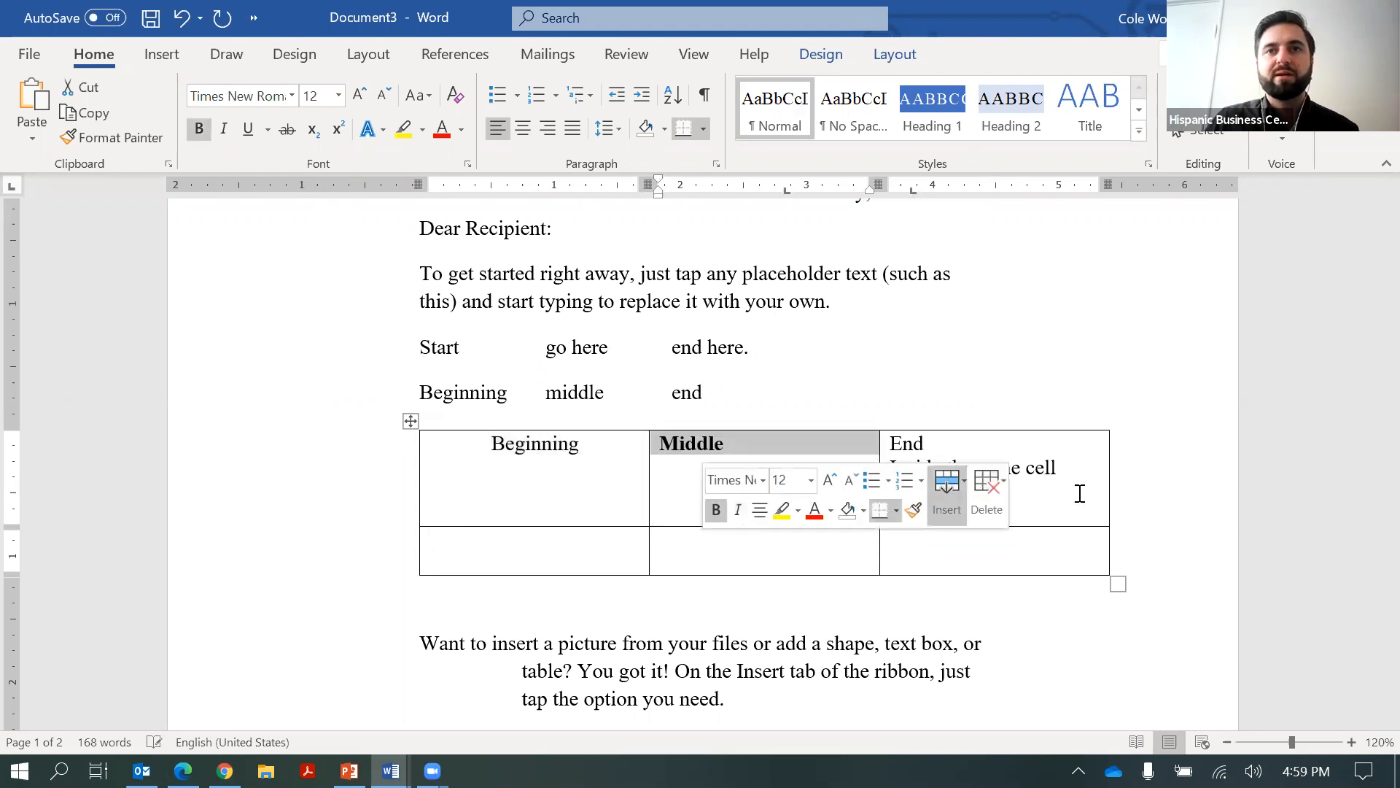
Set the font size of the text in the first row's second and third cells to 14
left_click(974, 480, "shift")
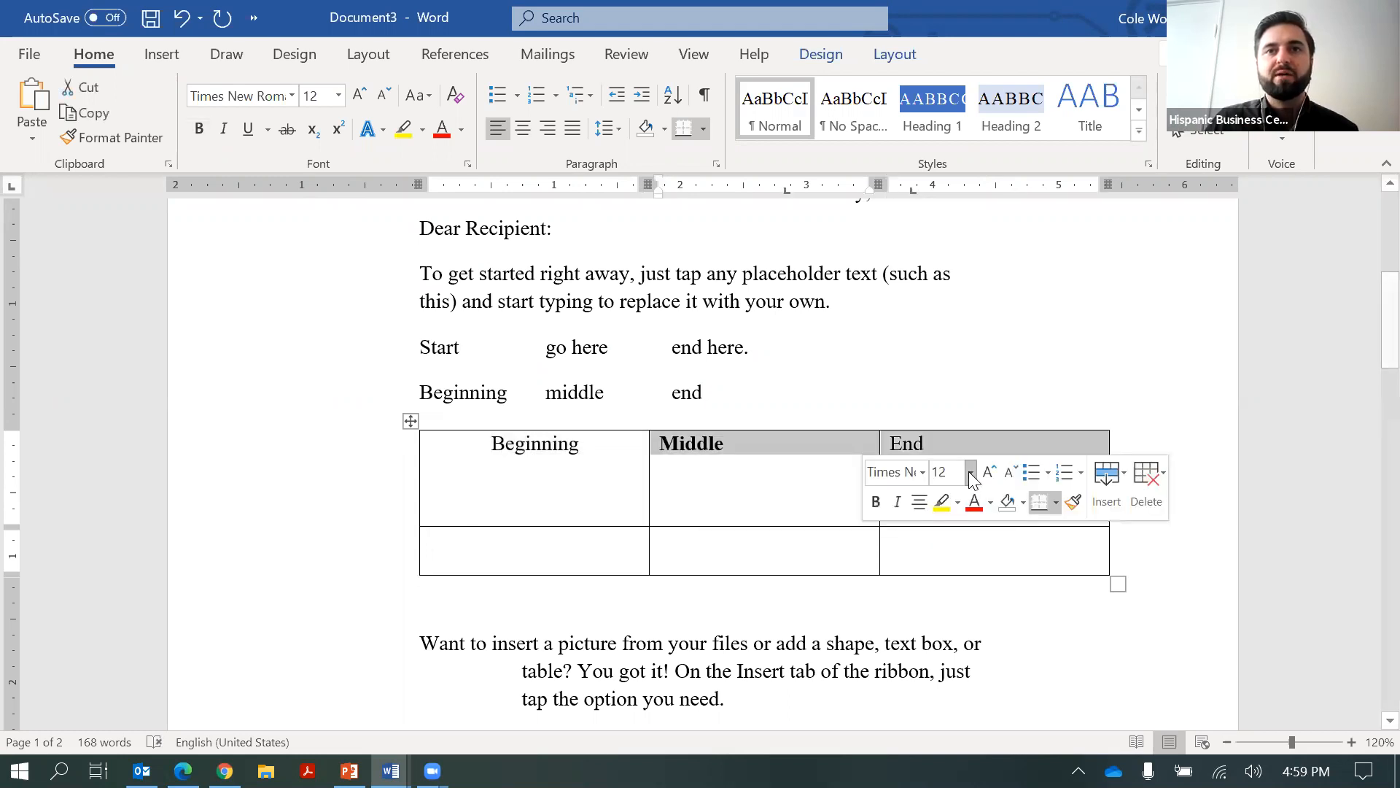
left_click(970, 473)
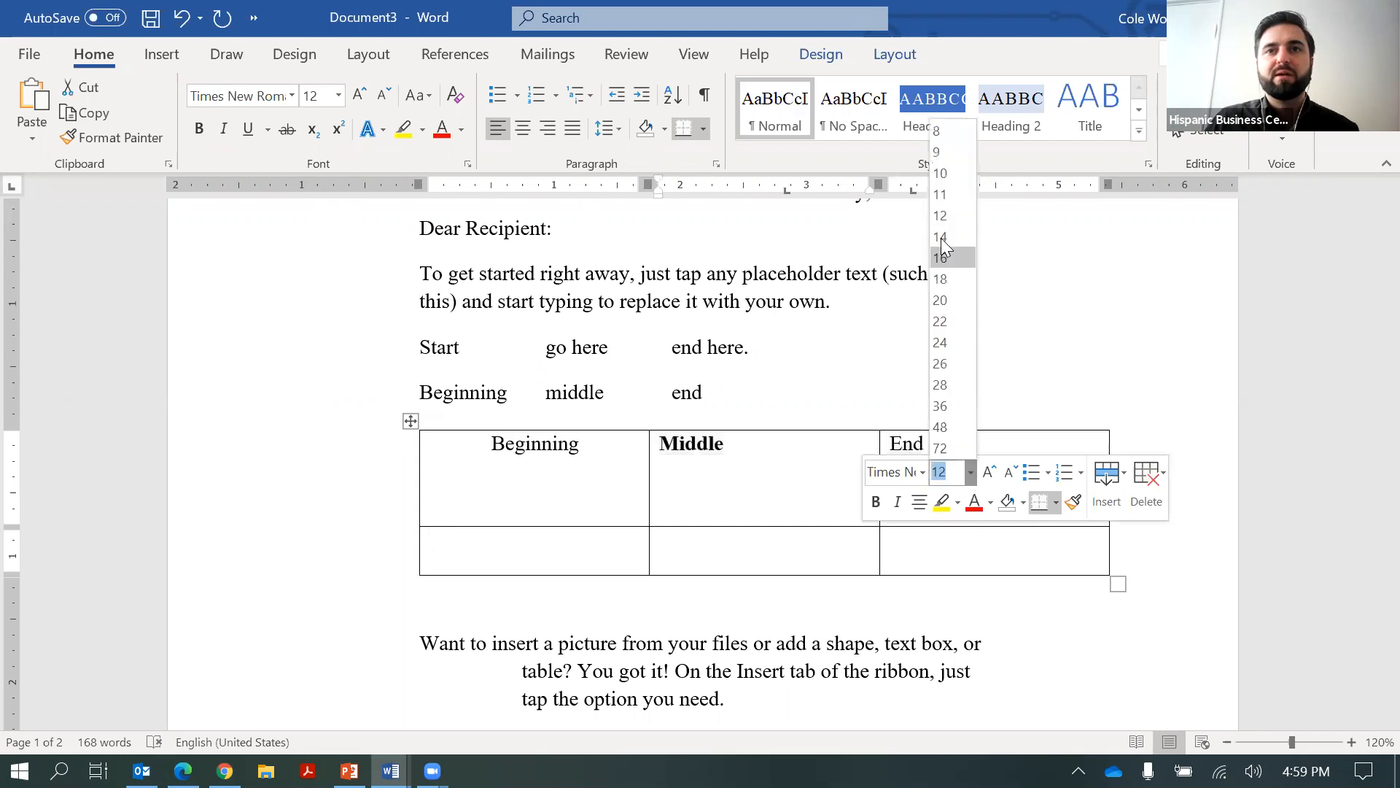
left_click(941, 238)
left_click(726, 487)
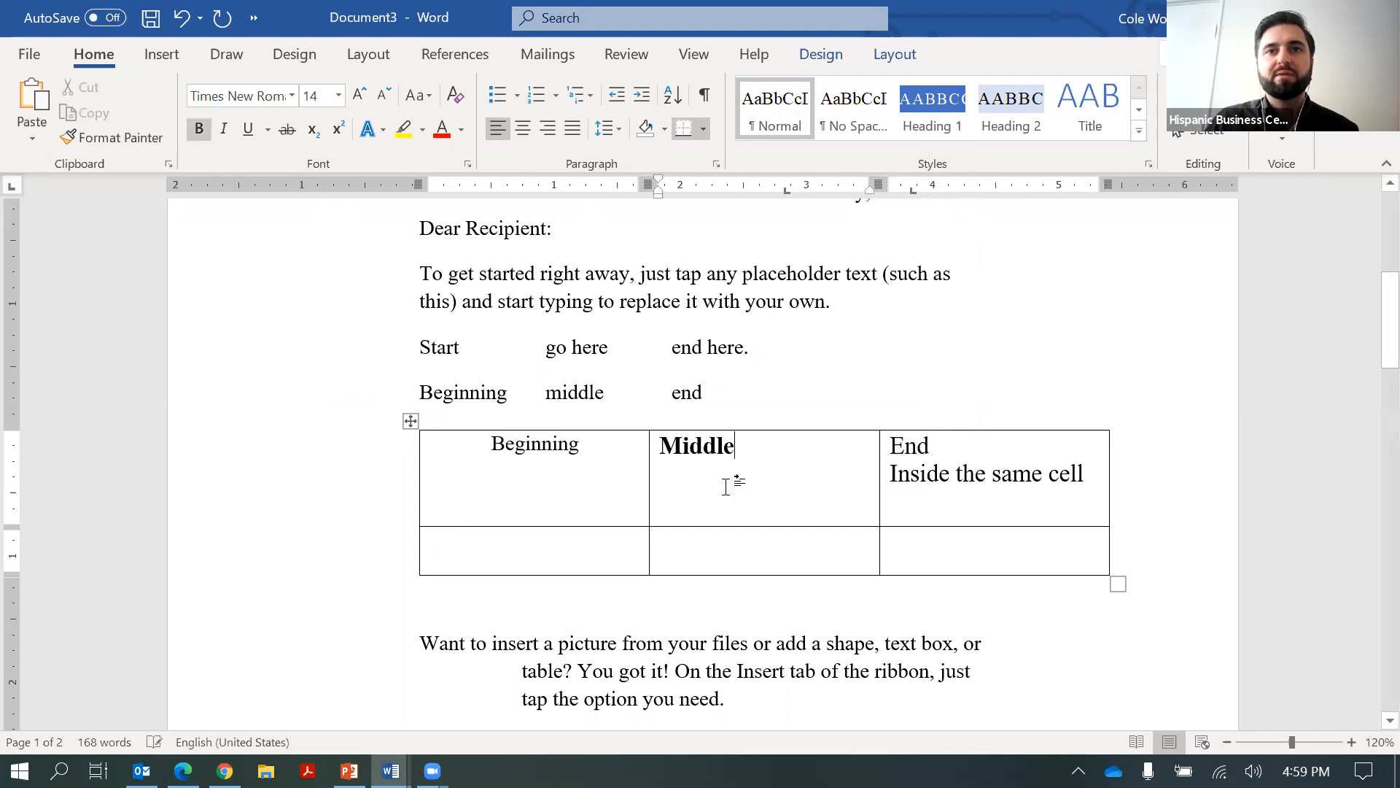
left_click(883, 519)
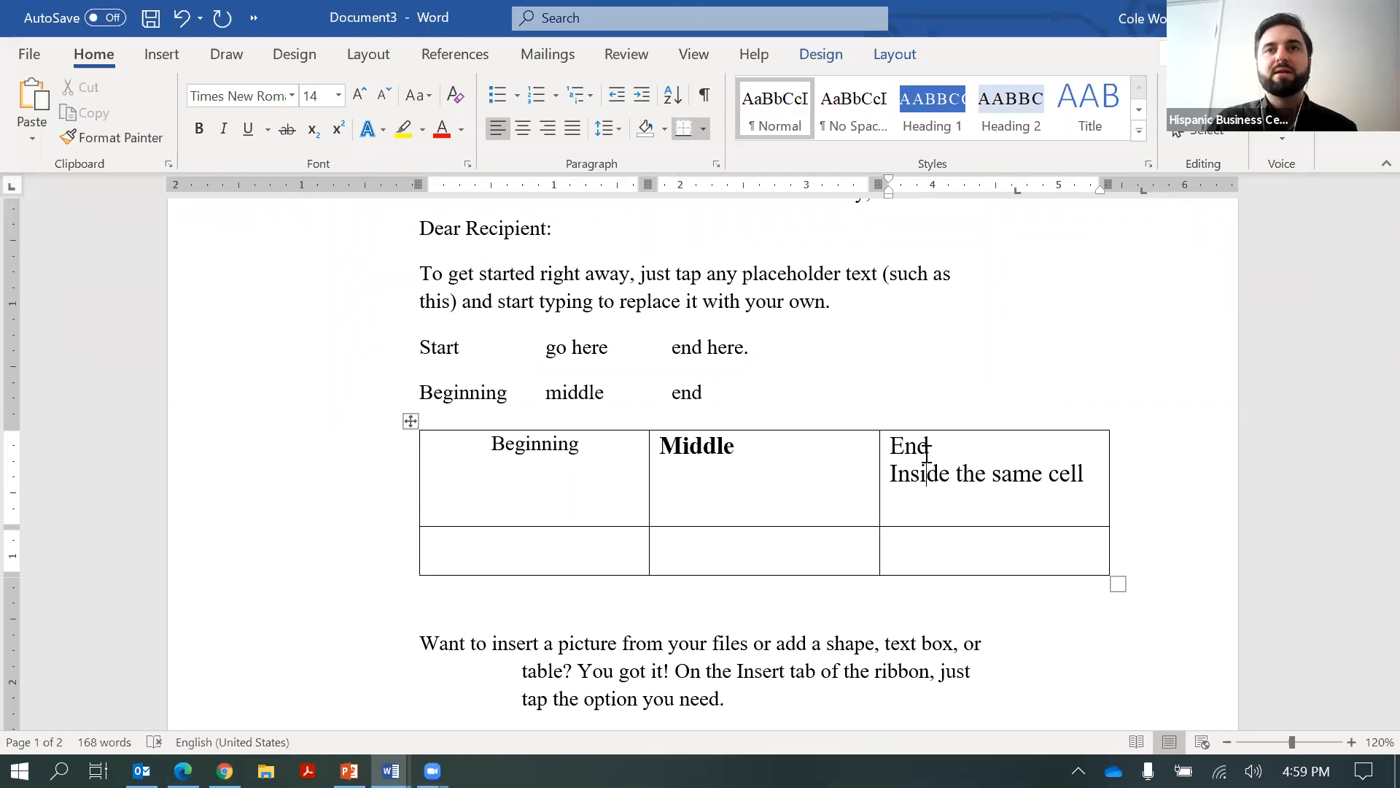
Select the whole table, preview table and border styles, and apply No Border
left_click(410, 420)
left_click(822, 56)
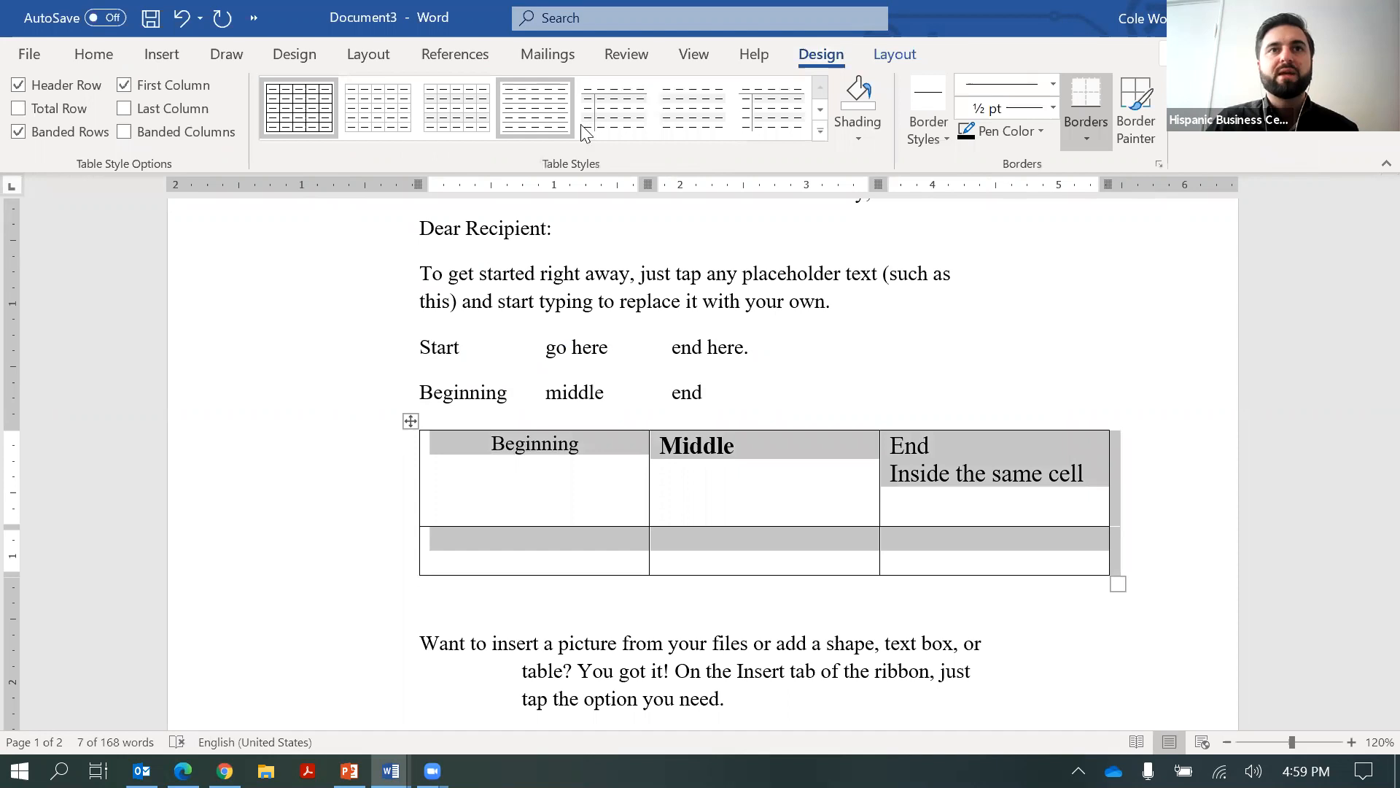
left_click(306, 109)
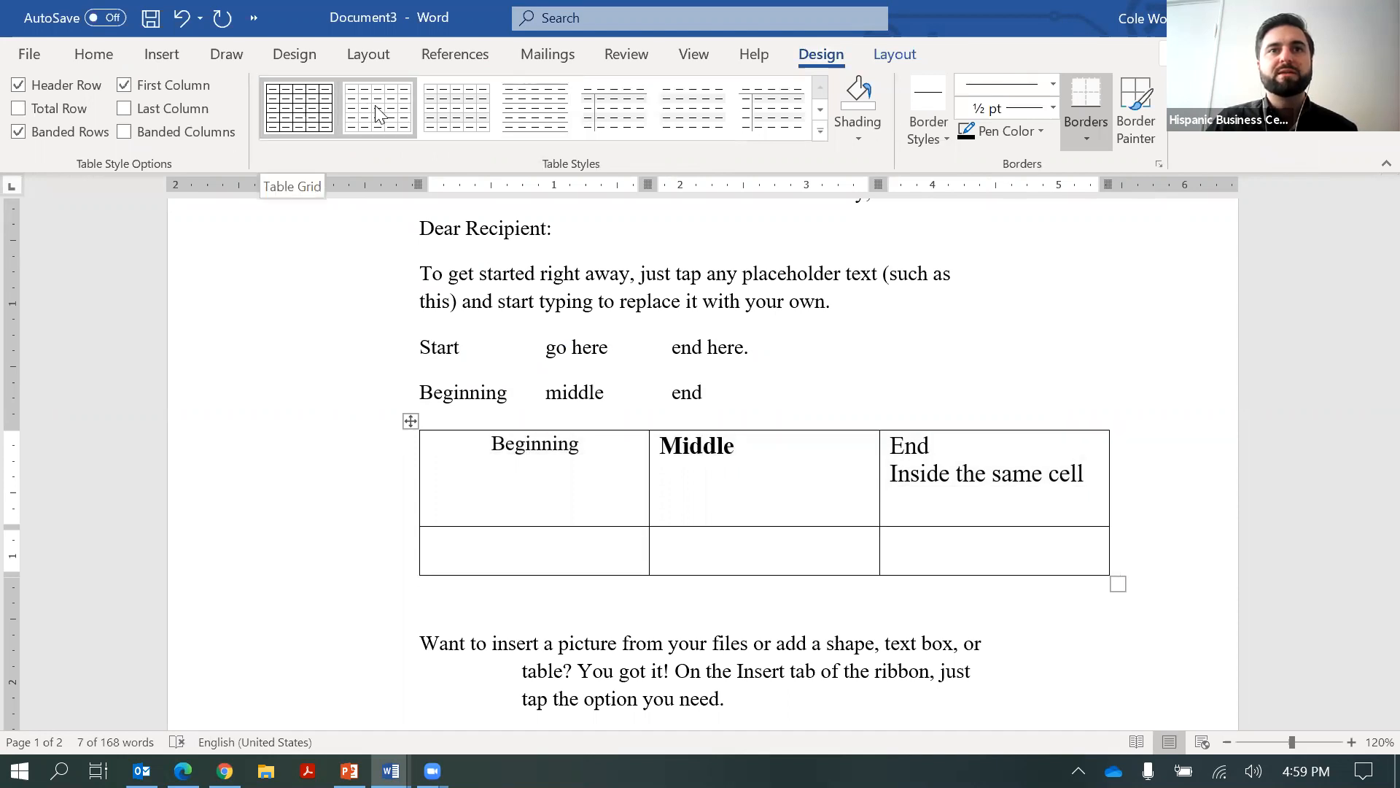
left_click(474, 116)
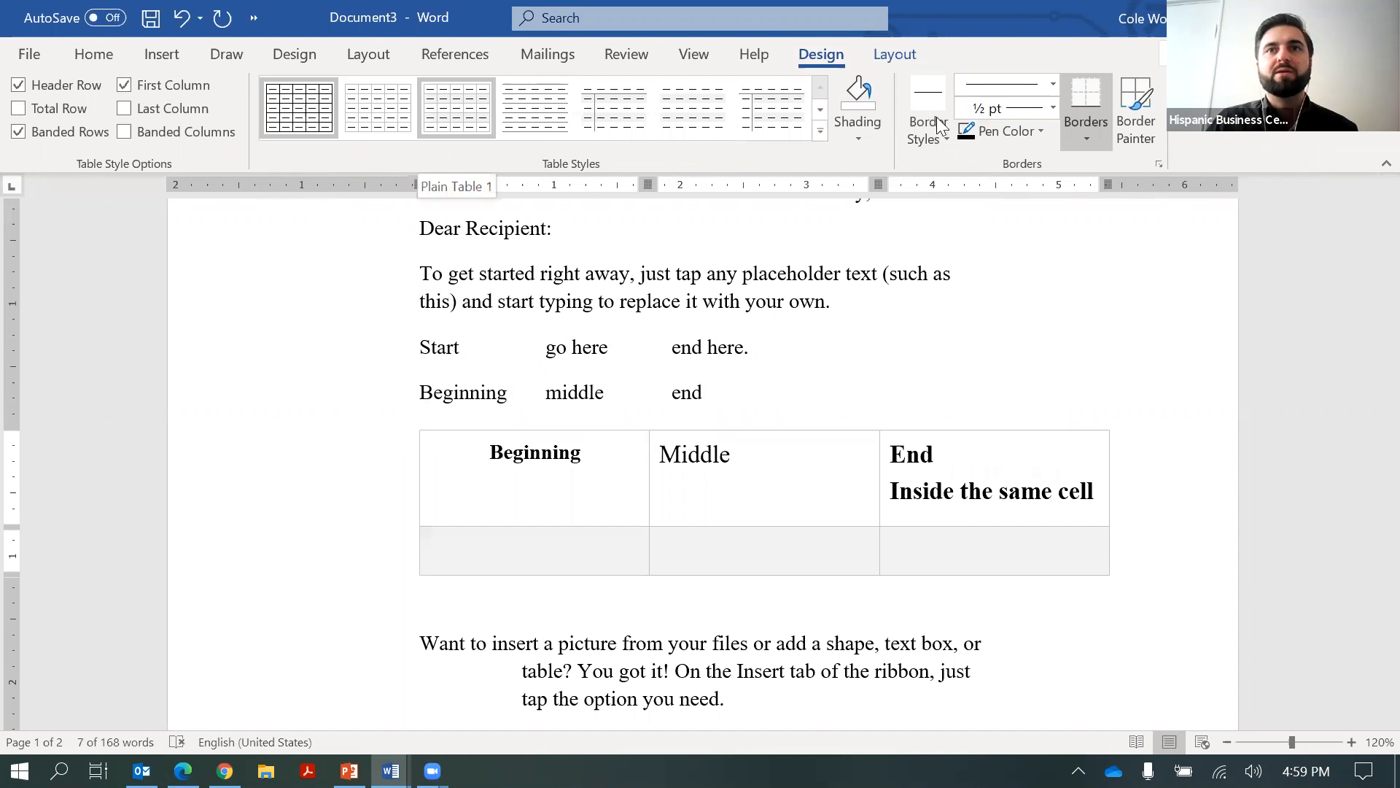
left_click(948, 140)
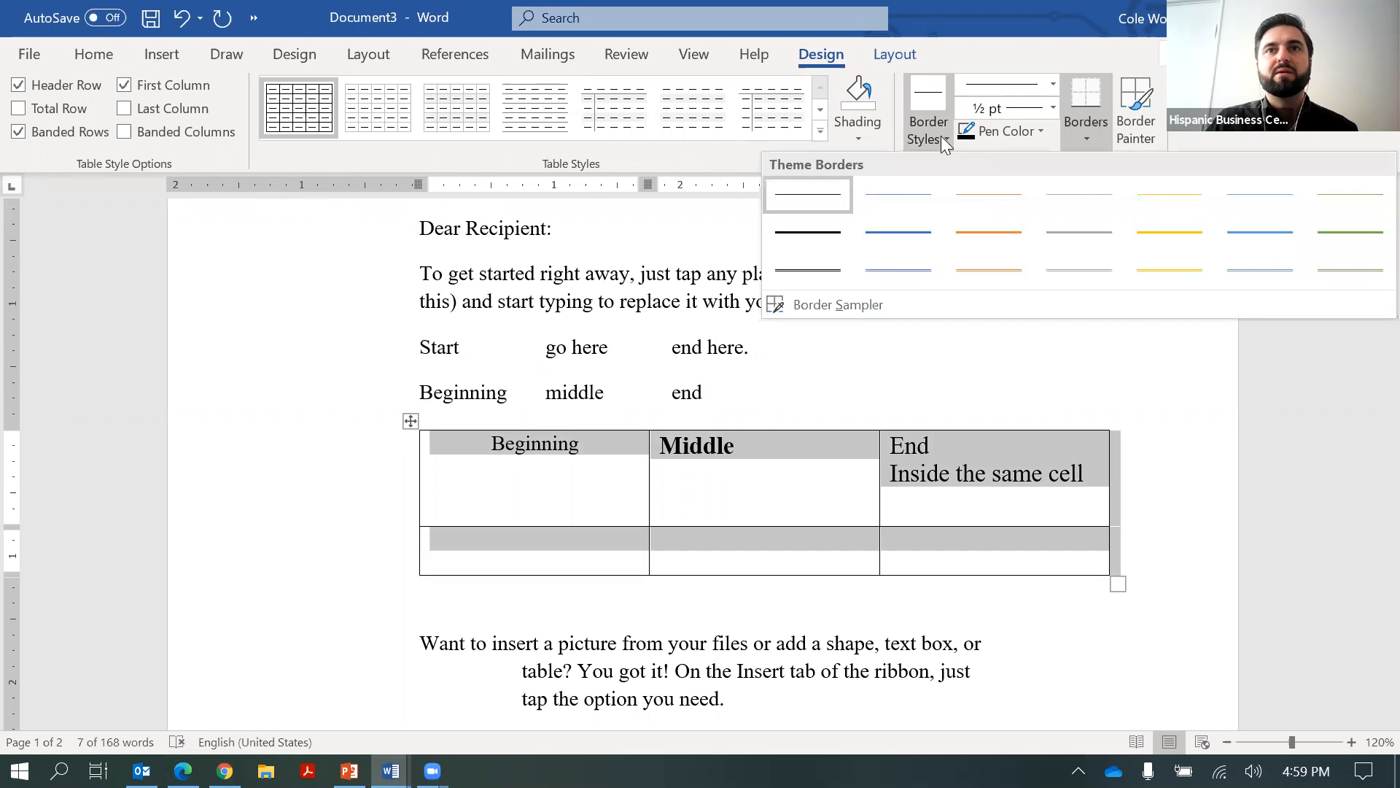
left_click(1095, 134)
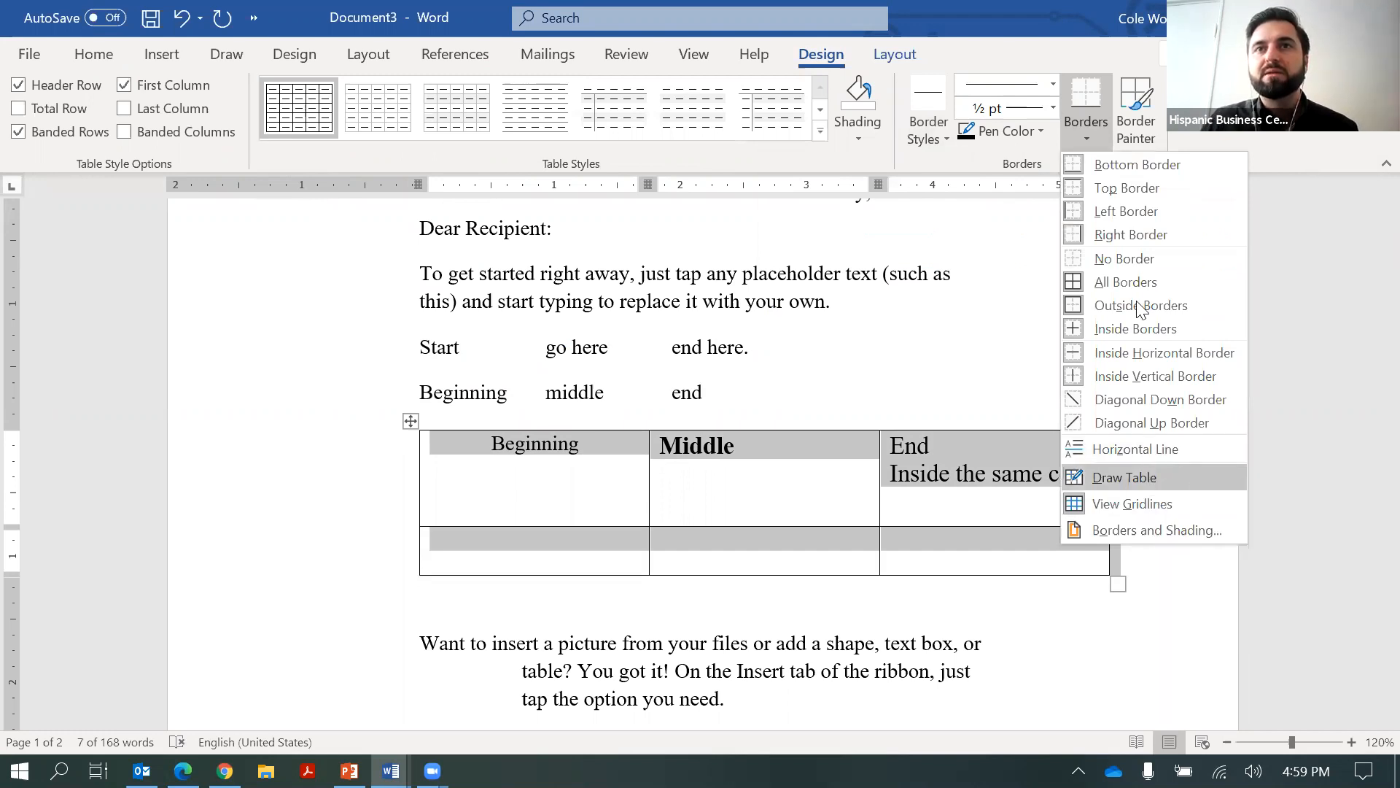
left_click(1114, 260)
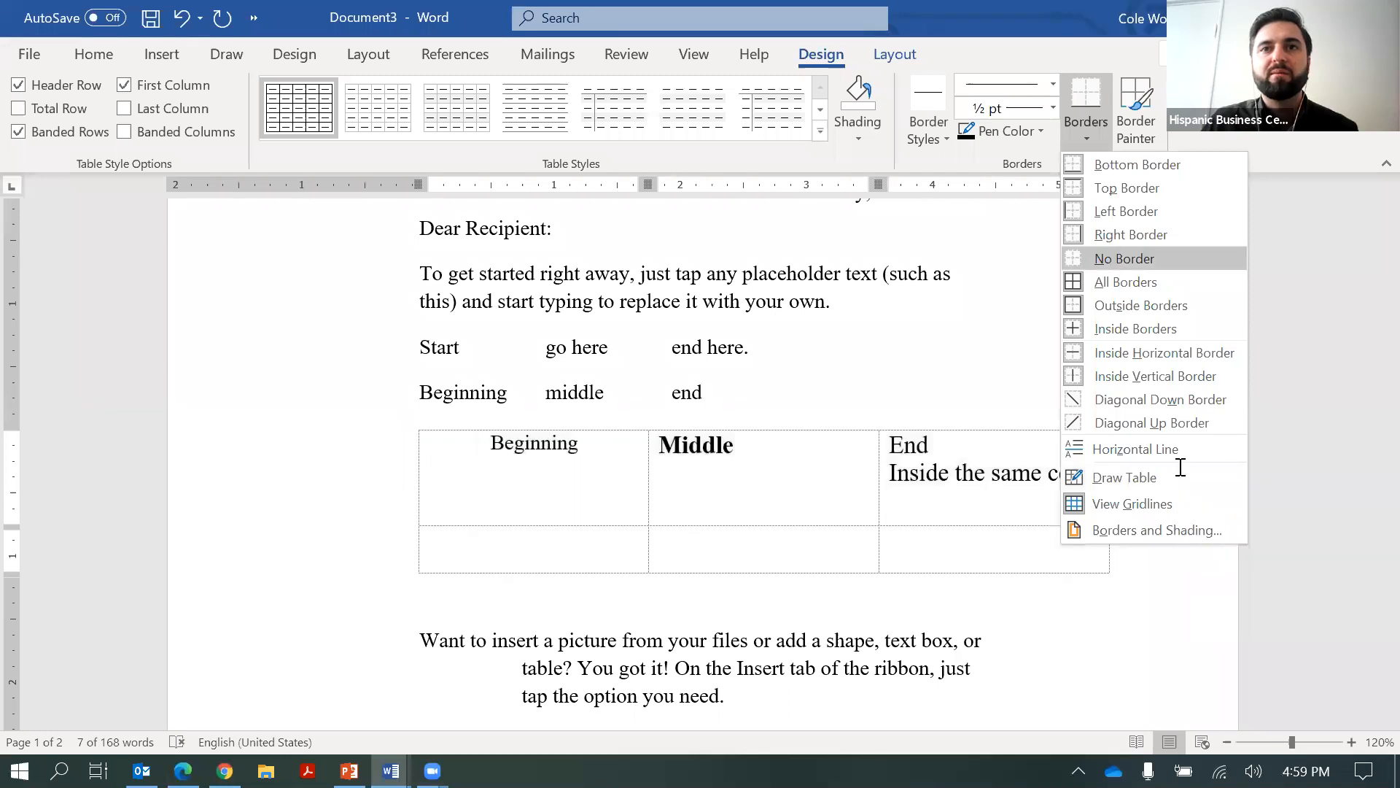
left_click(591, 523)
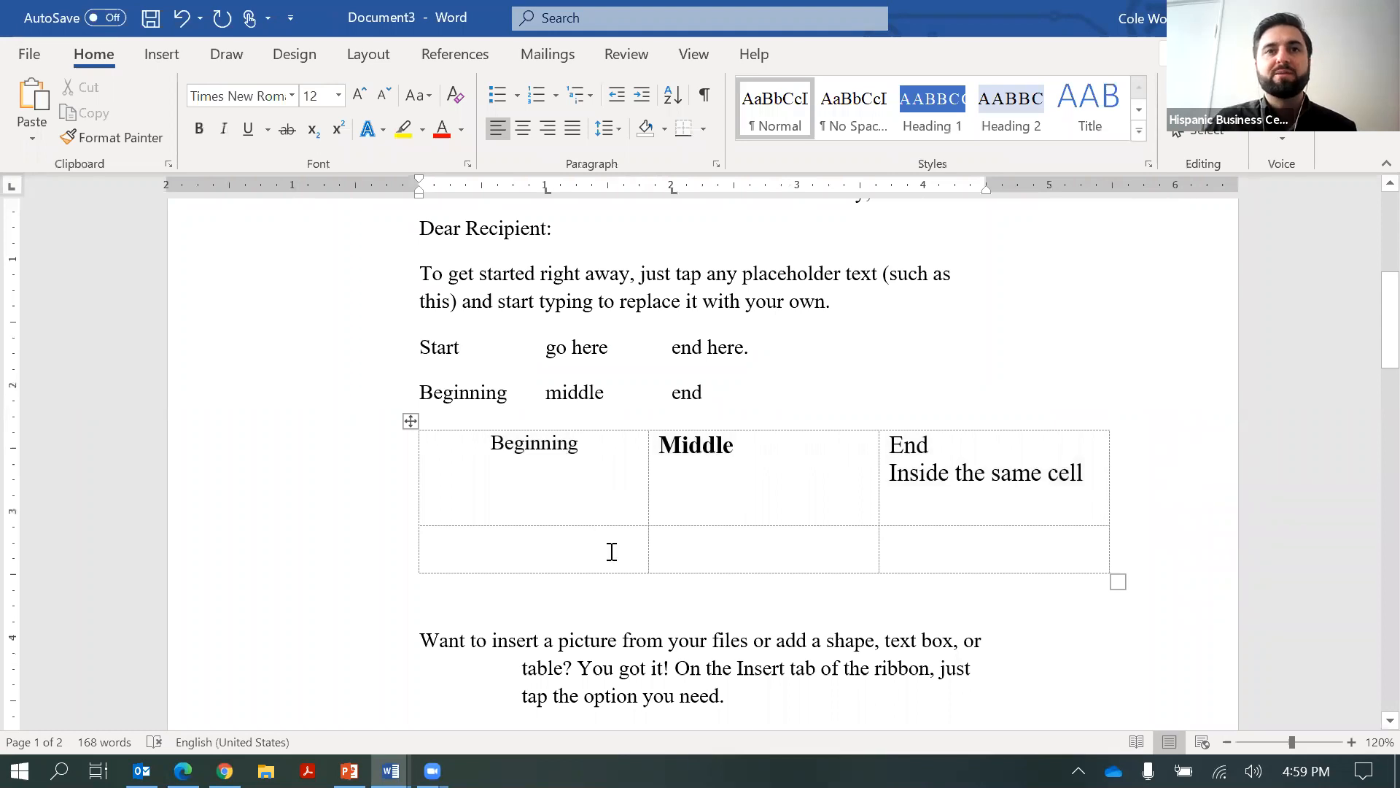
Fill the table's second row with "Middle", "End" and "Tadaa!", one entry per cell
left_click(610, 550)
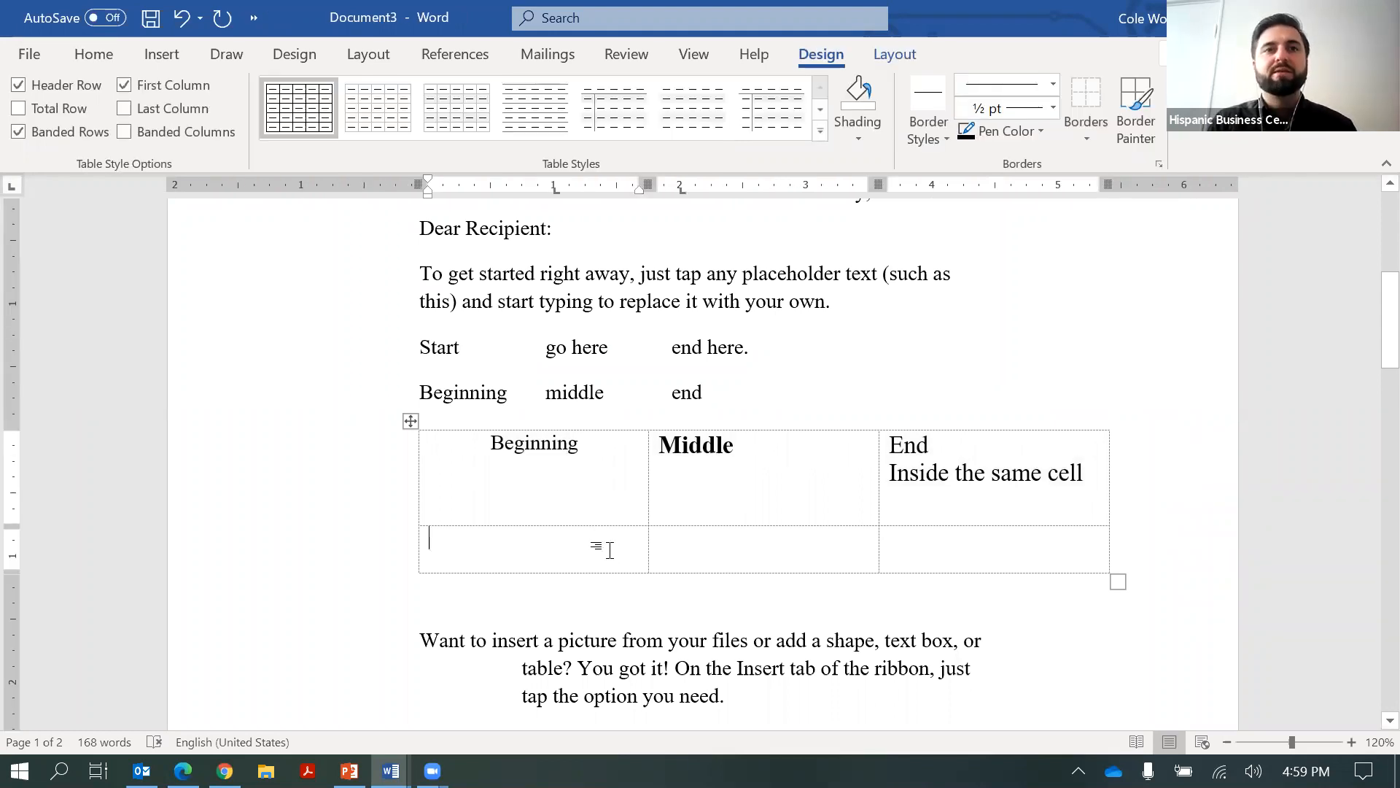
type("middle")
key("Tab")
type("e")
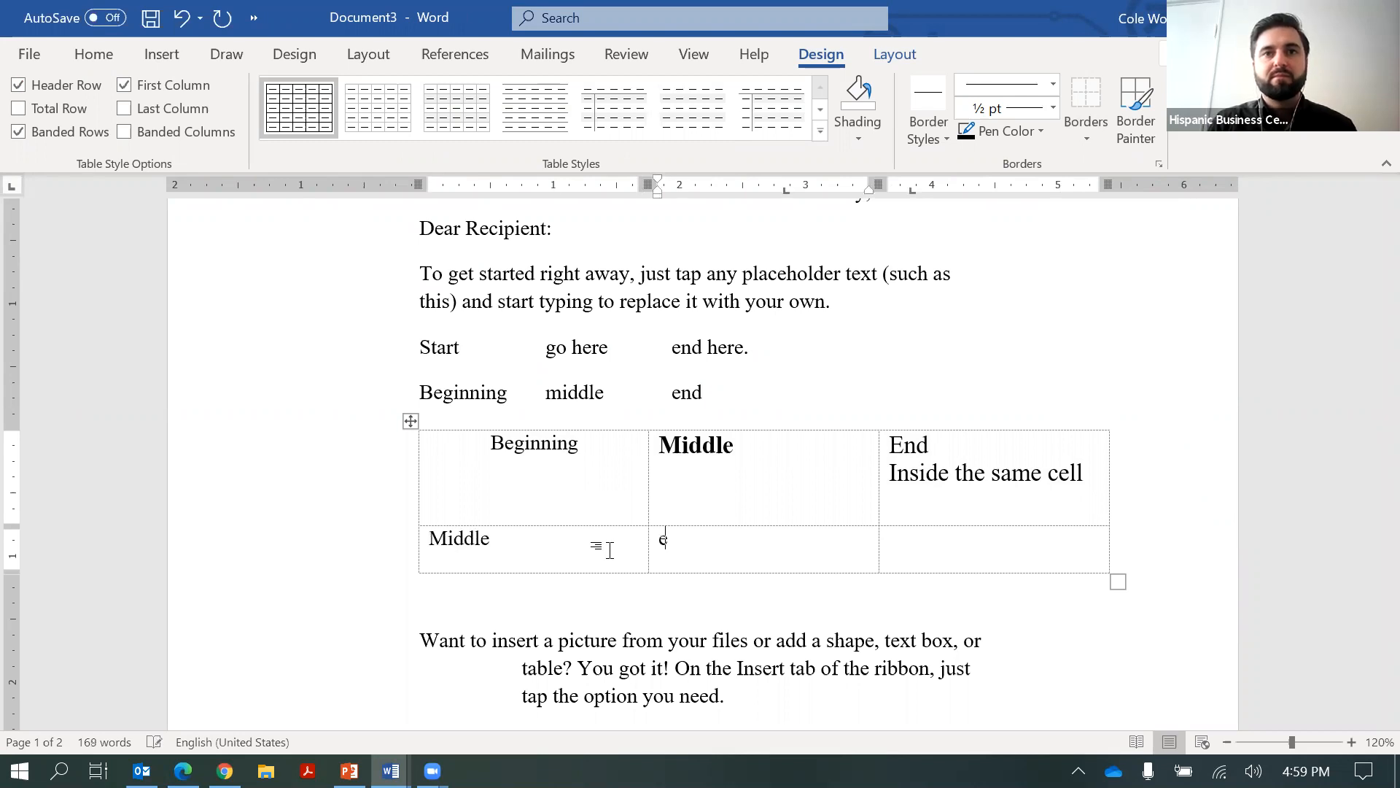
type("nd")
key("Tab")
type("tadaa!")
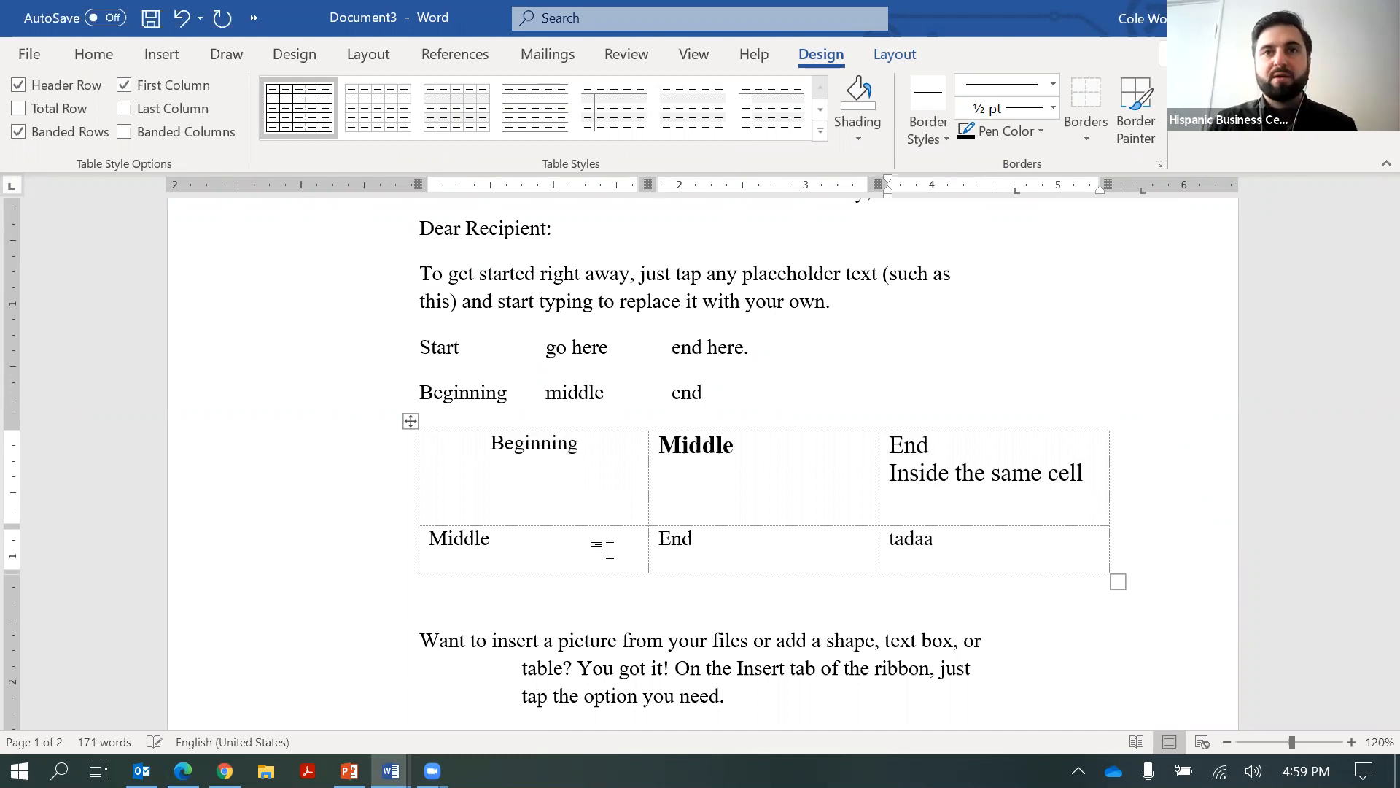
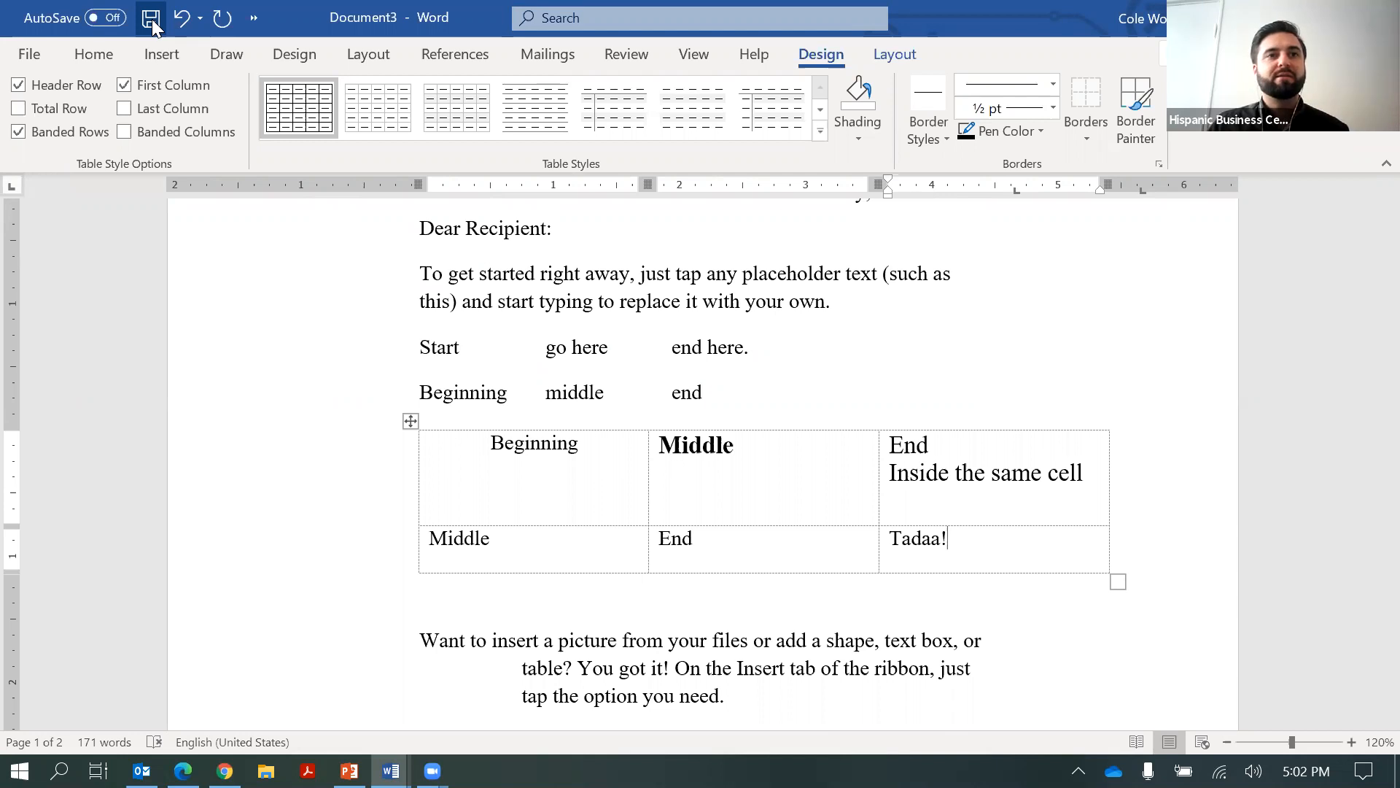
Cycle through the ruler's tab stop and indent marker types to examine the available options
left_click(153, 22)
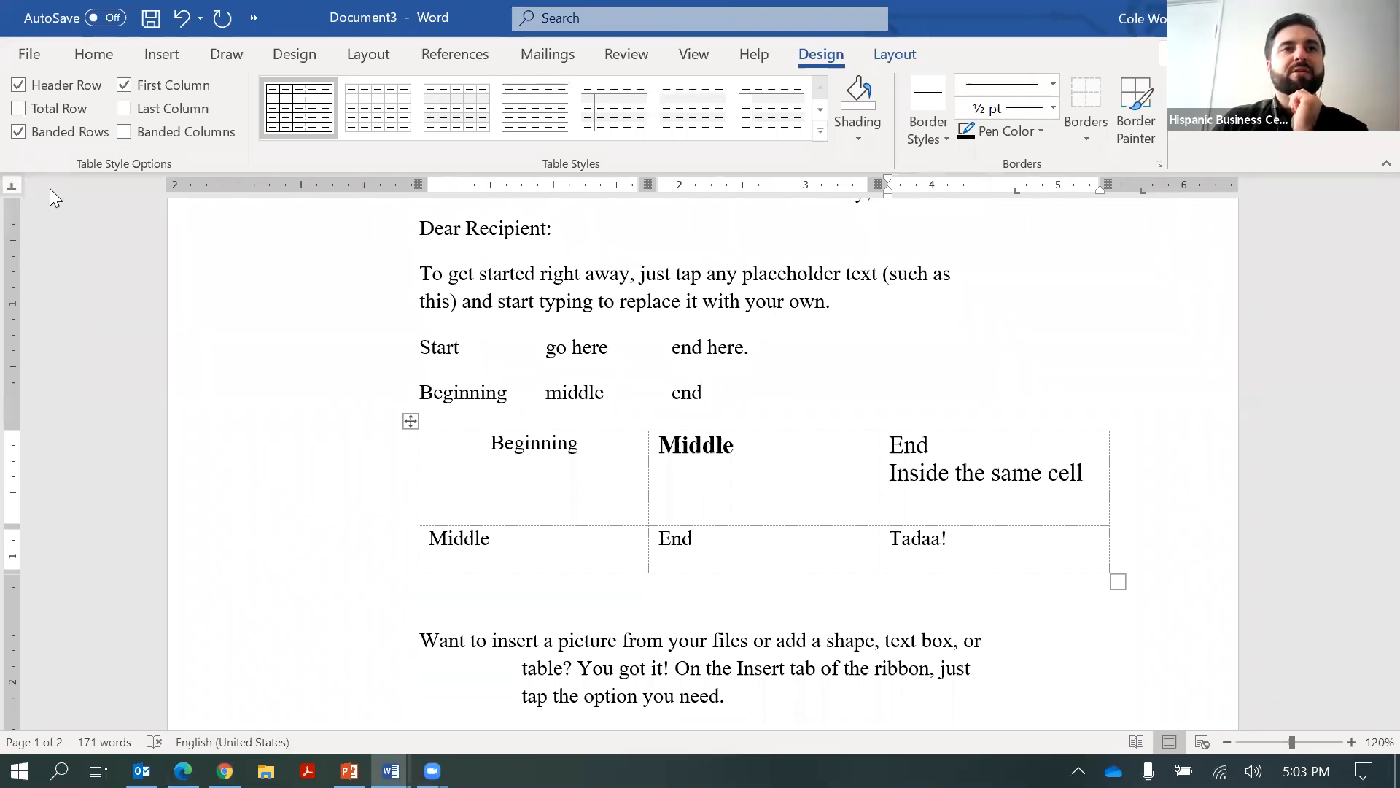
left_click(11, 186)
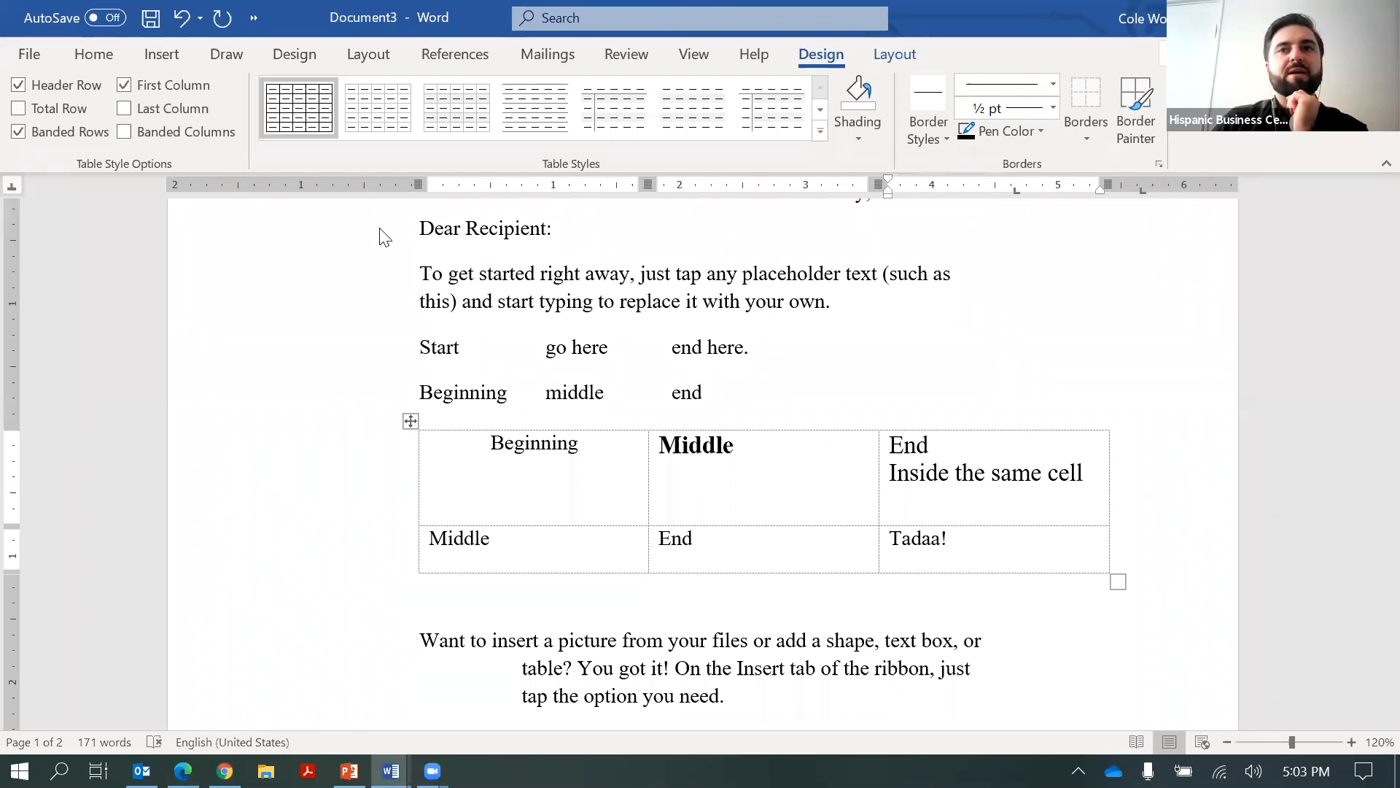
left_click(11, 187)
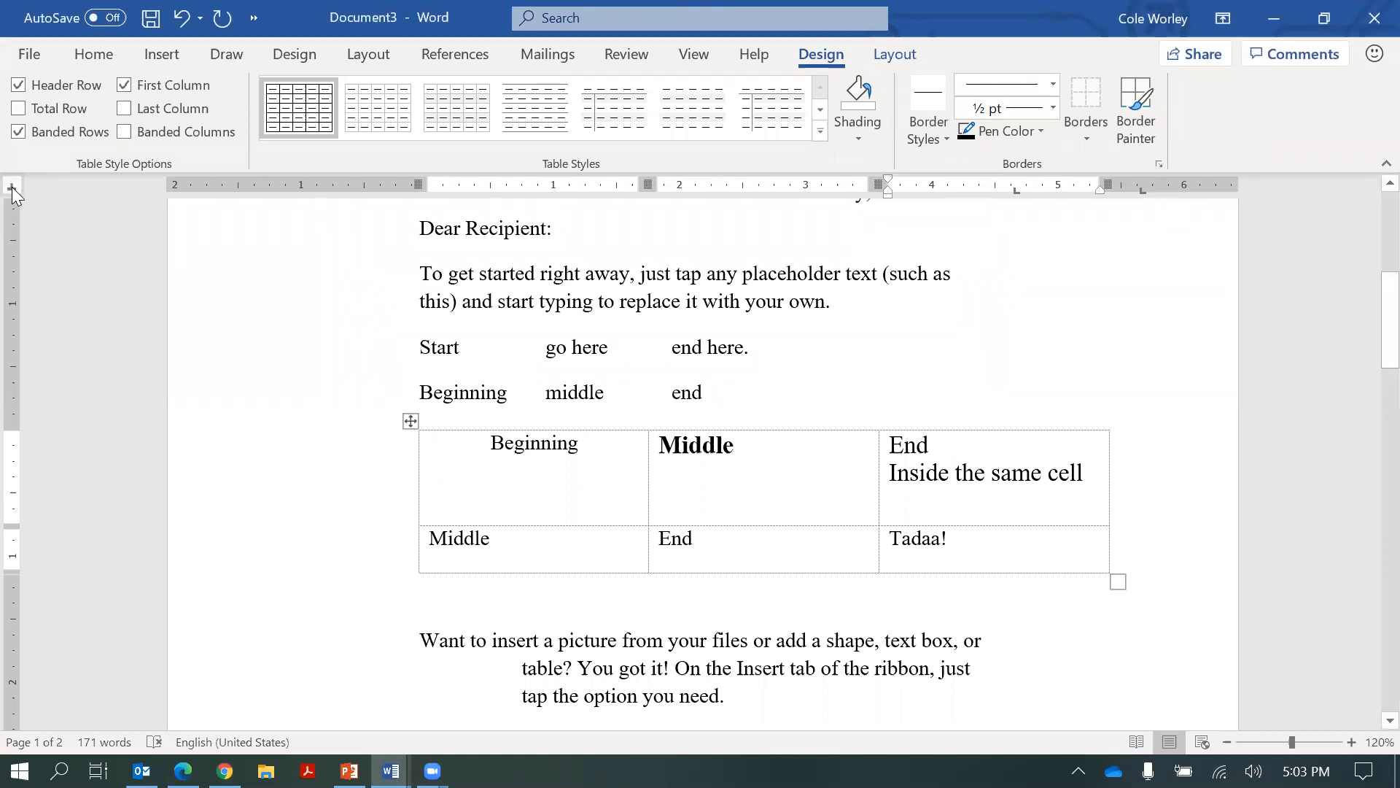
left_click(13, 187)
left_click(12, 187)
left_click(12, 187)
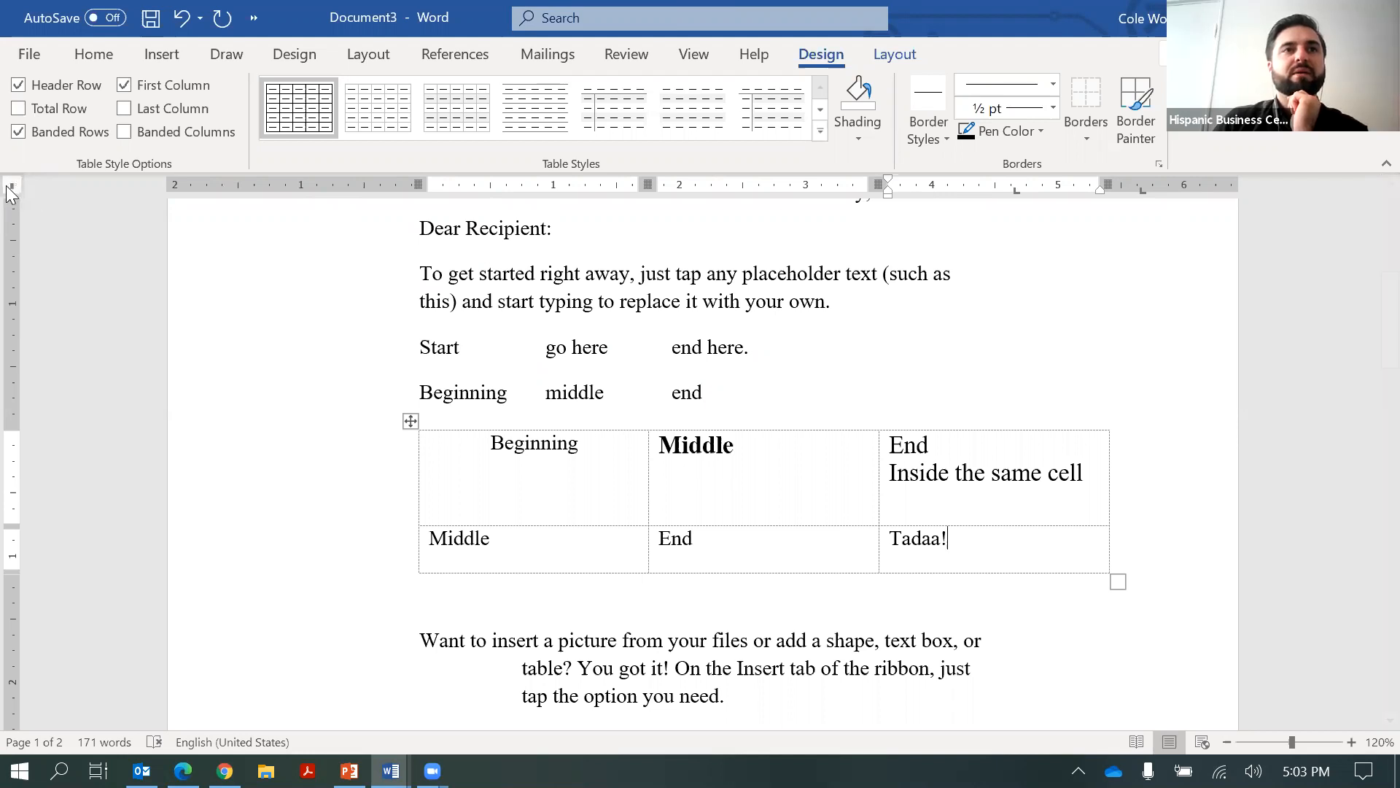
left_click(13, 186)
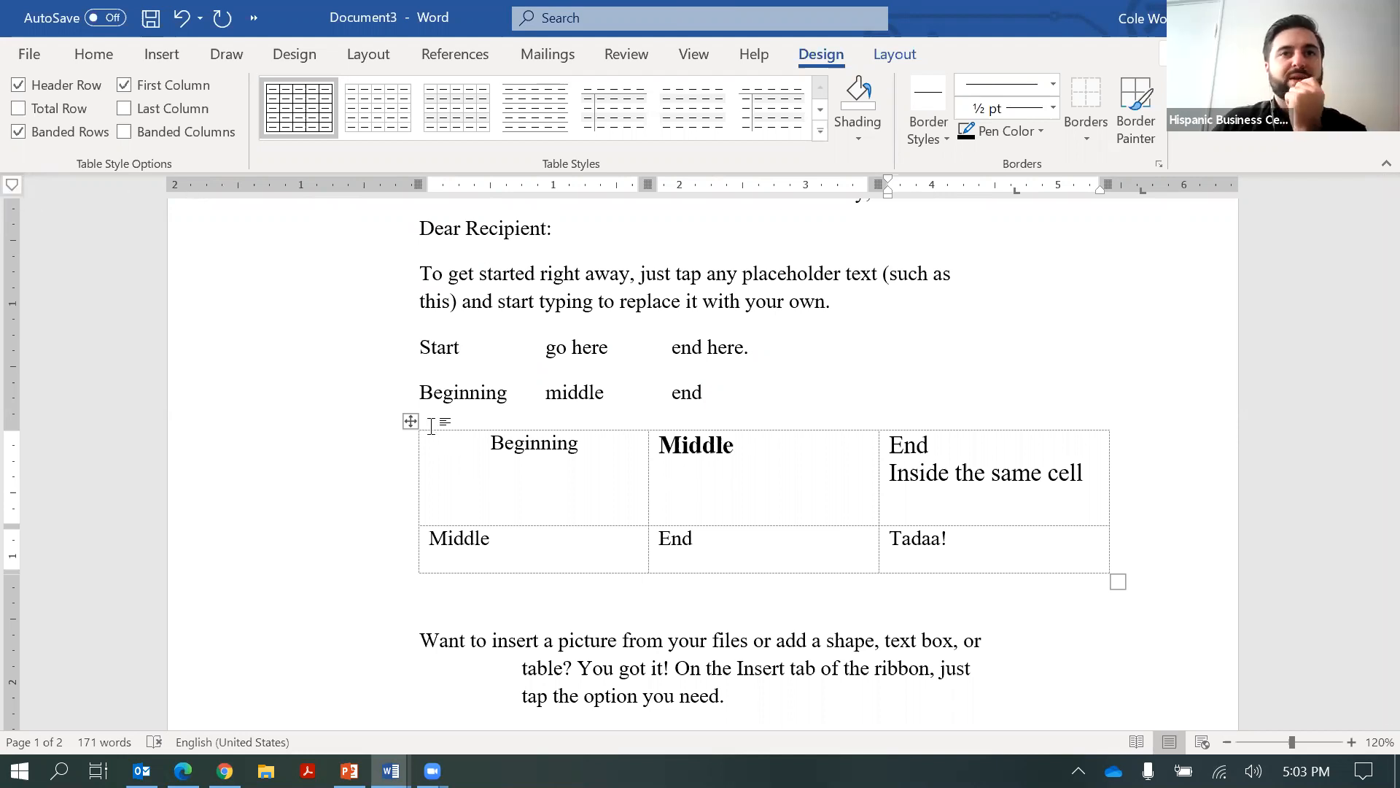
Give the "To get started right away" paragraph a First Line Indent at 1 inch and extend it to about 1.1 inches
left_click(469, 275)
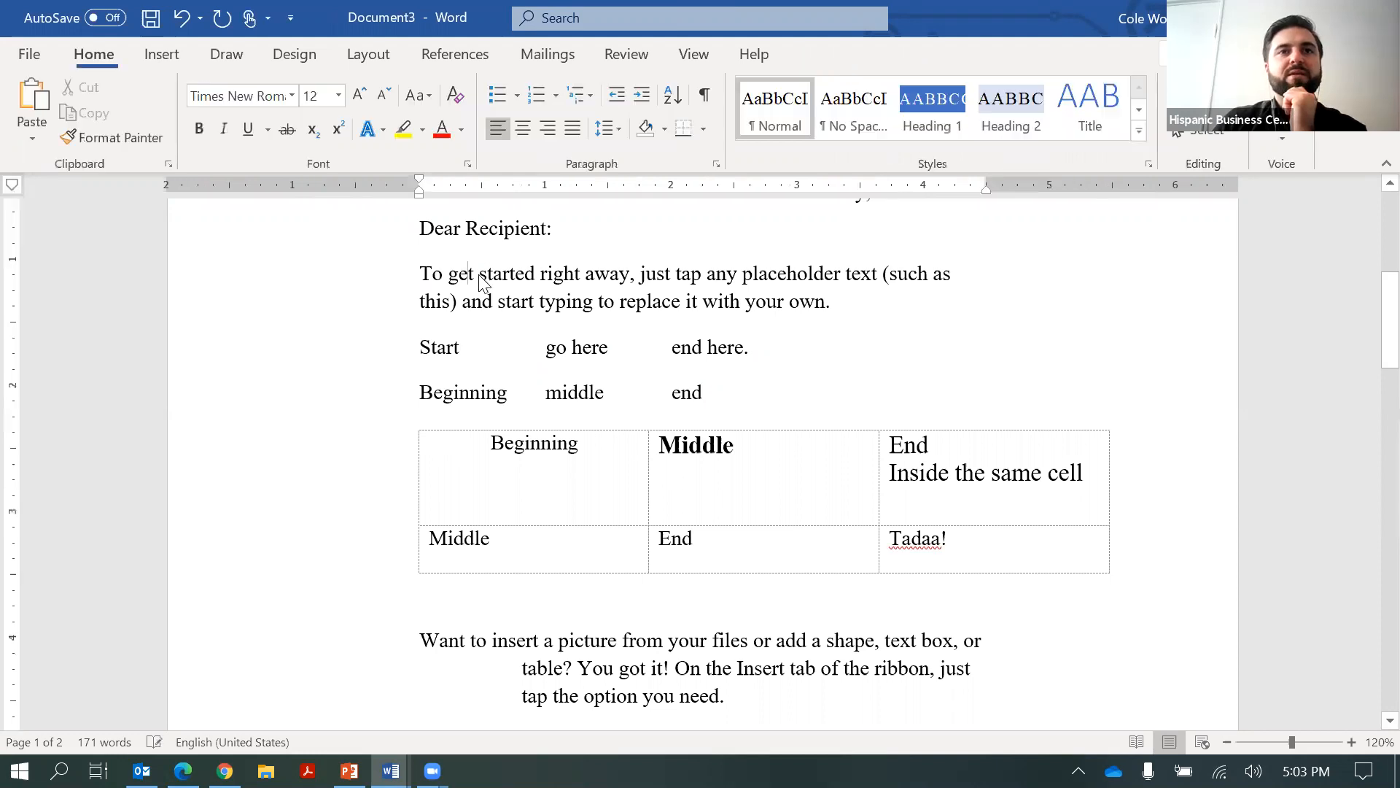
triple_click(478, 274)
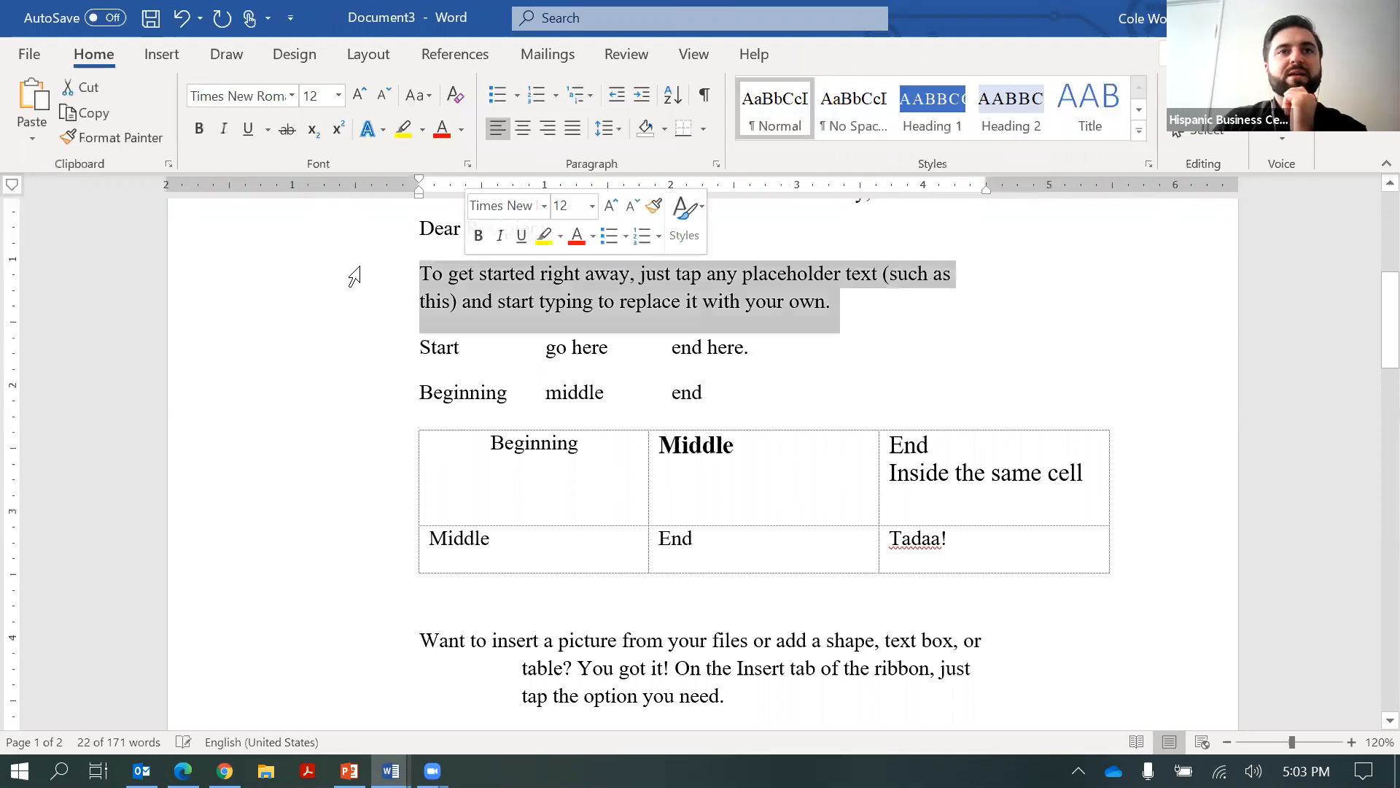
left_click(12, 187)
left_click(13, 186)
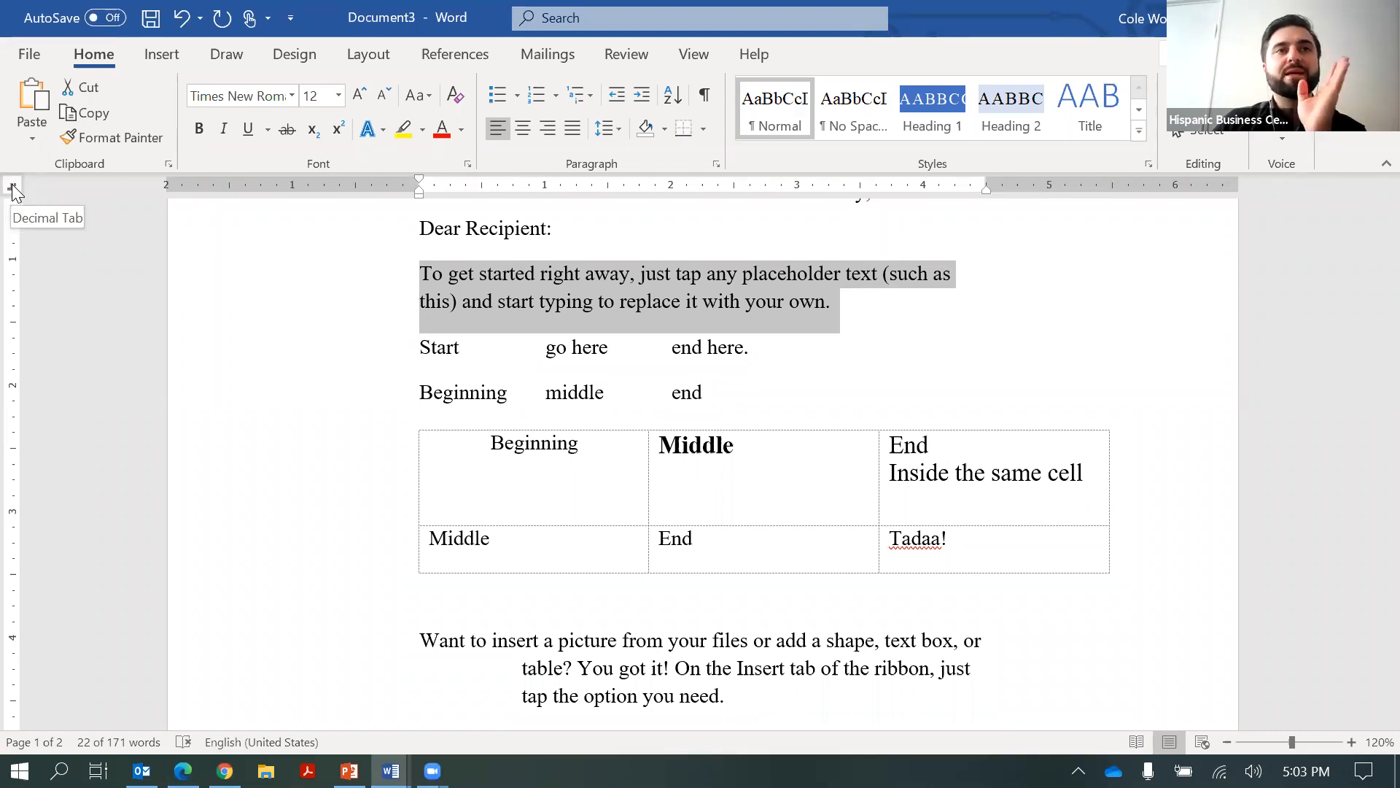
left_click(12, 187)
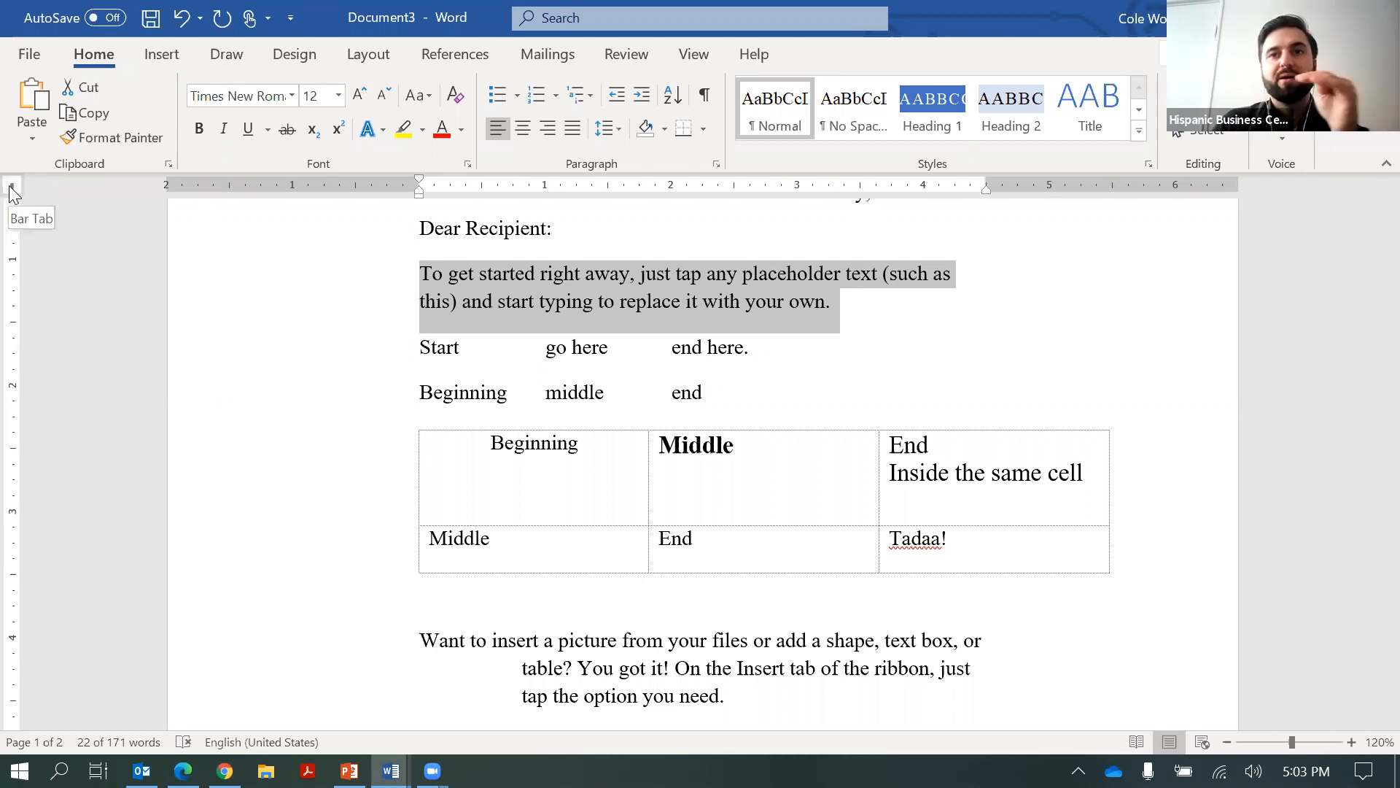
left_click(12, 186)
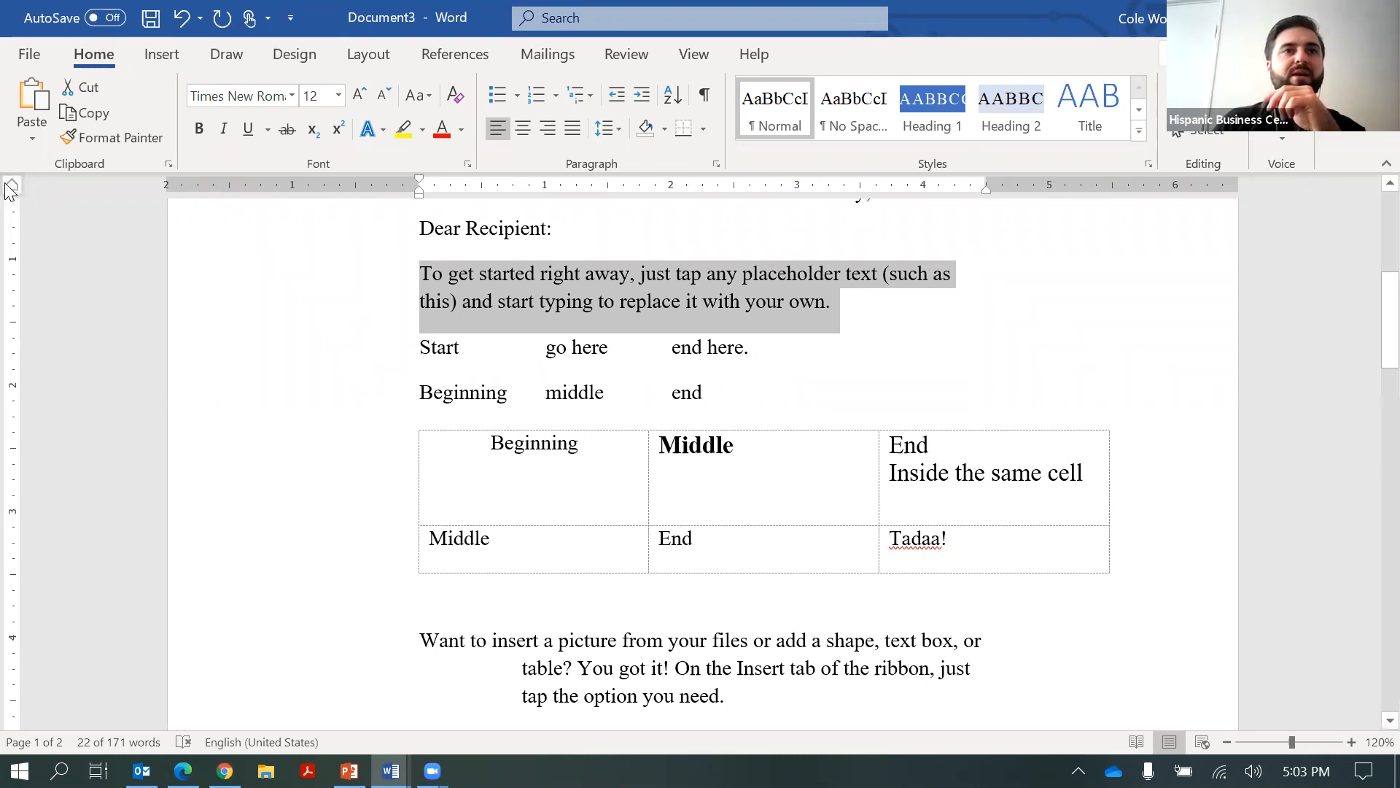
left_click(11, 185)
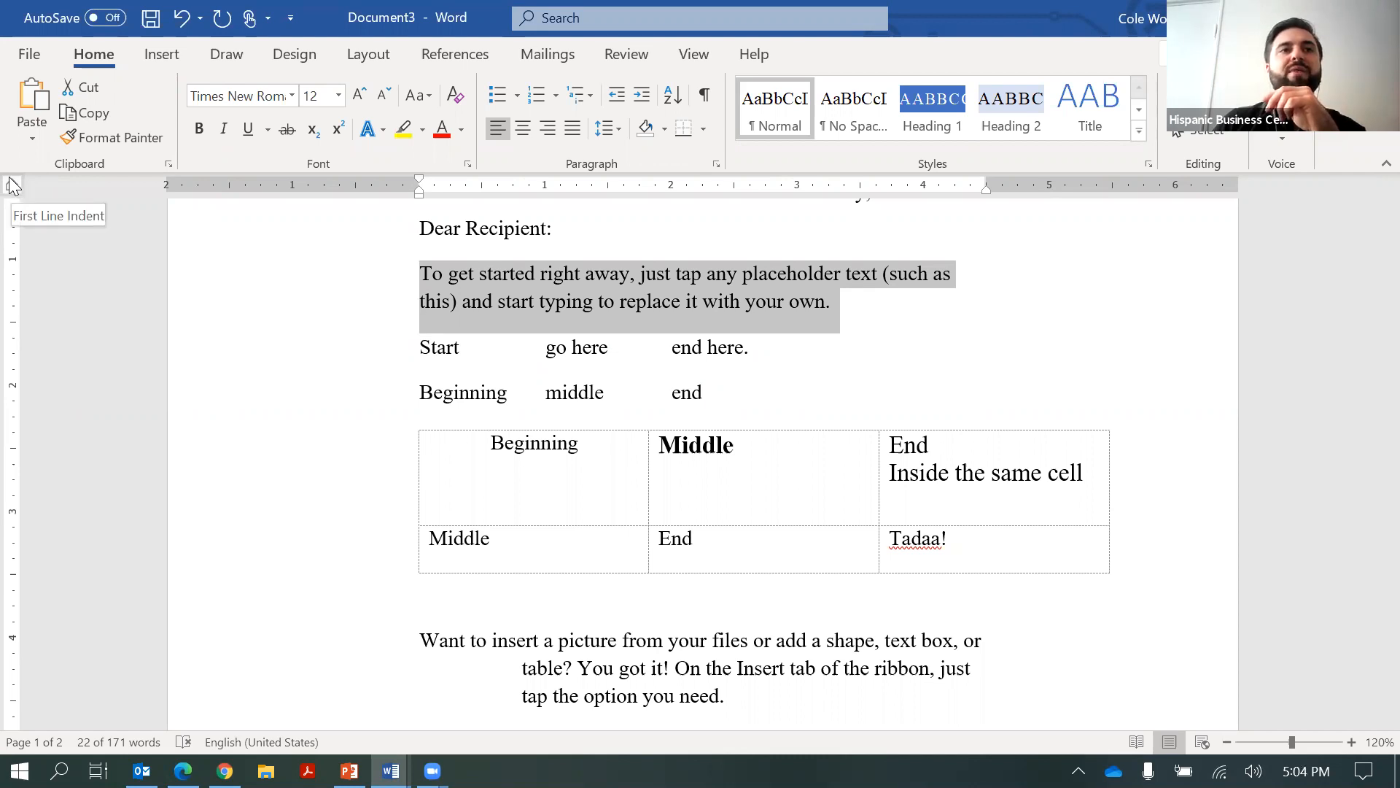
left_click(546, 189)
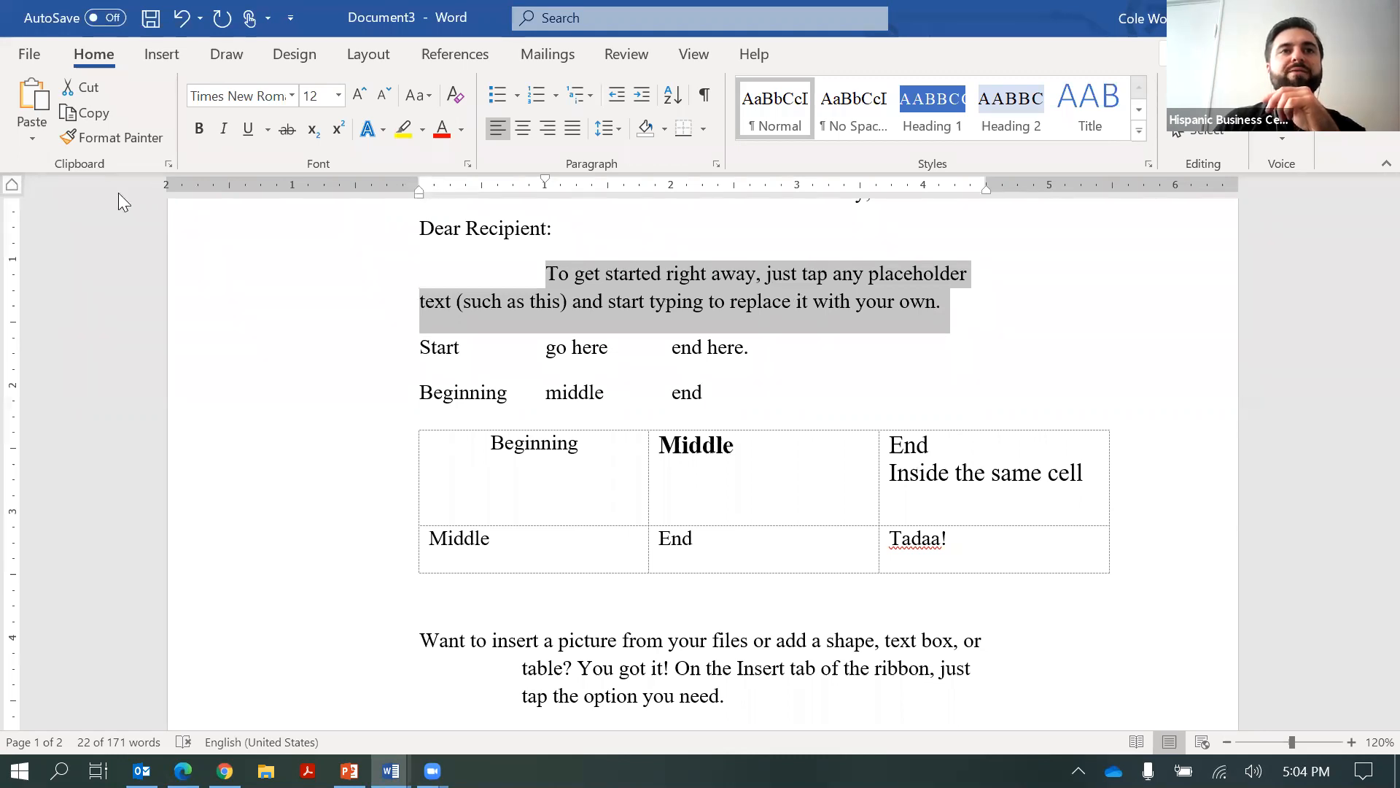
left_click_drag(543, 198, 574, 194)
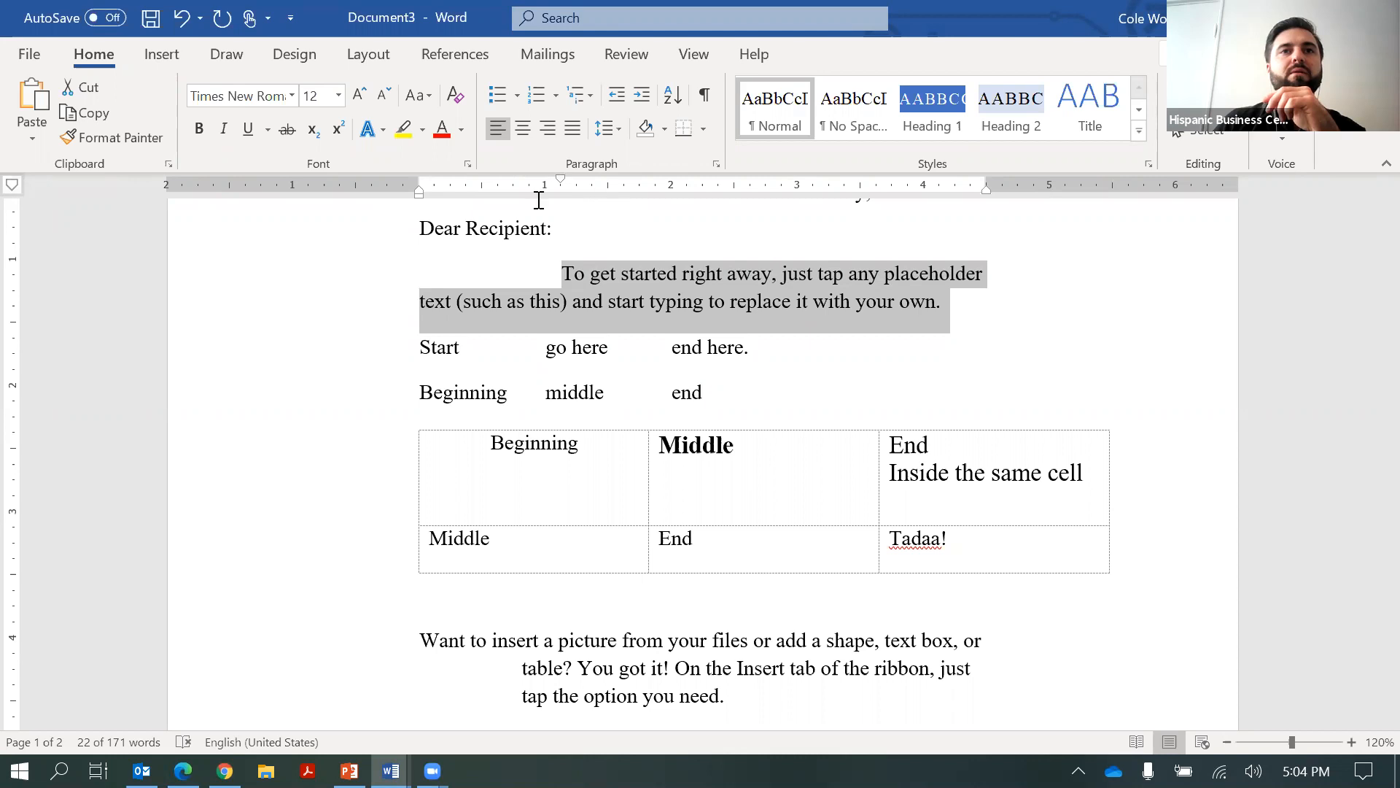
Try a hanging indent of about 1.4 inches on the "To get started" paragraph with its first line at the margin, and undo the last changes
left_click_drag(418, 189, 592, 189)
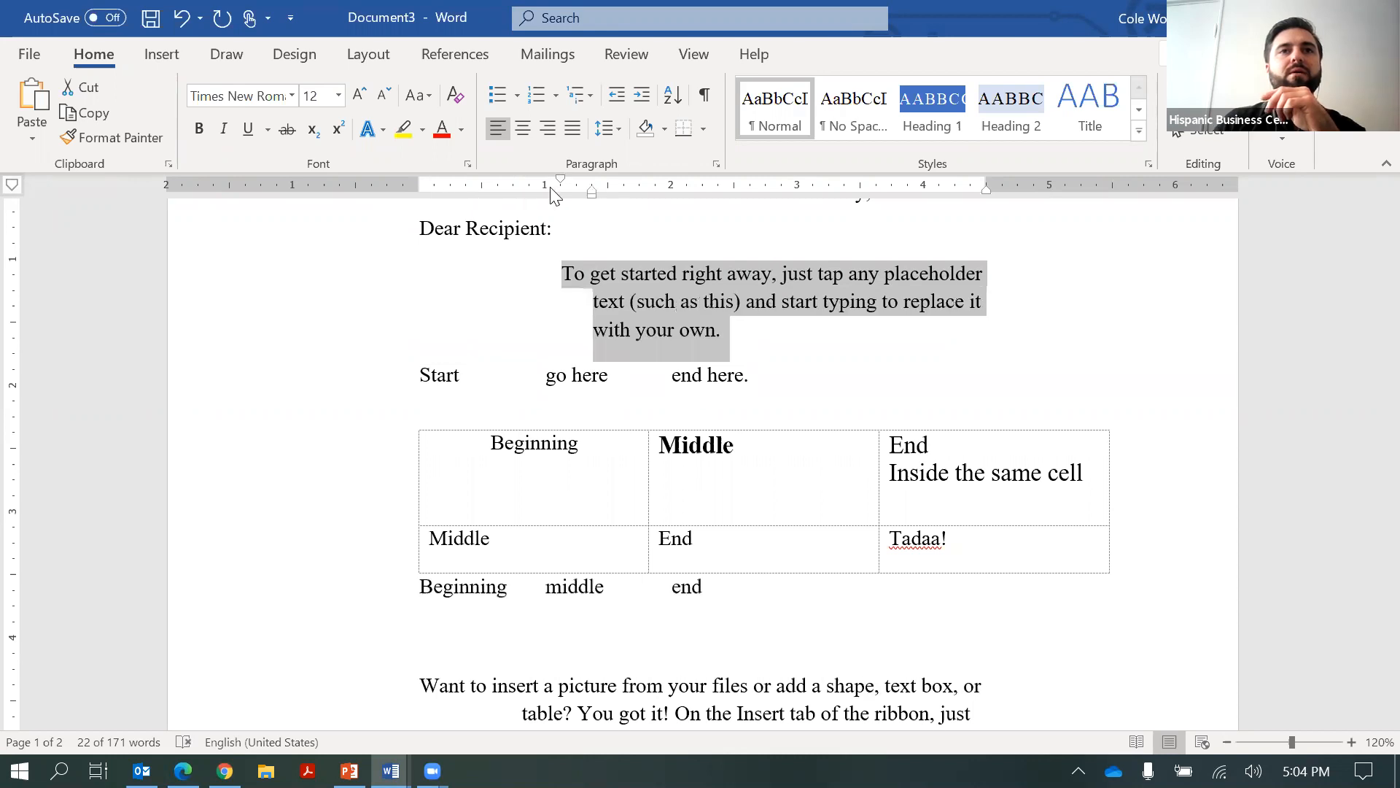
left_click_drag(431, 192, 419, 191)
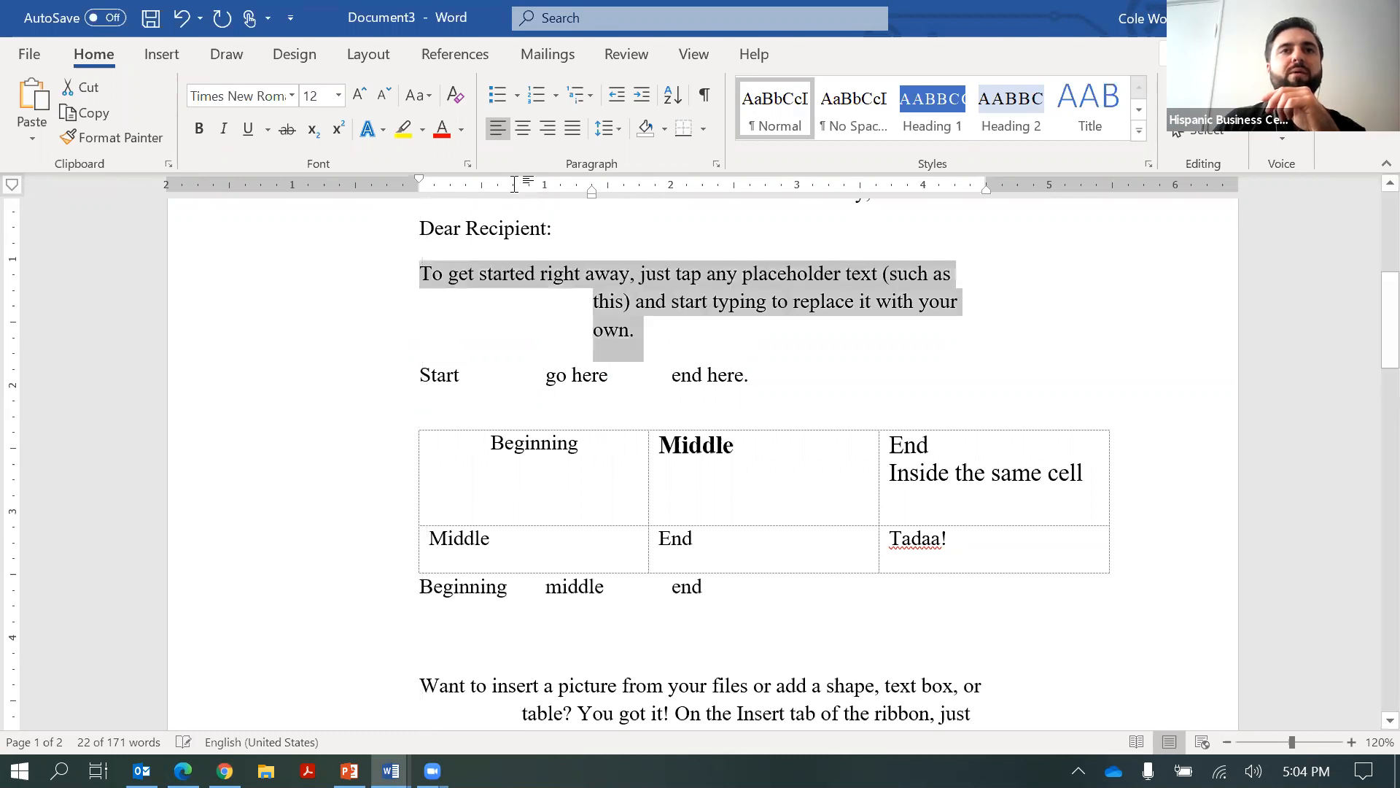
key("Up")
key("Up")
left_click(582, 318)
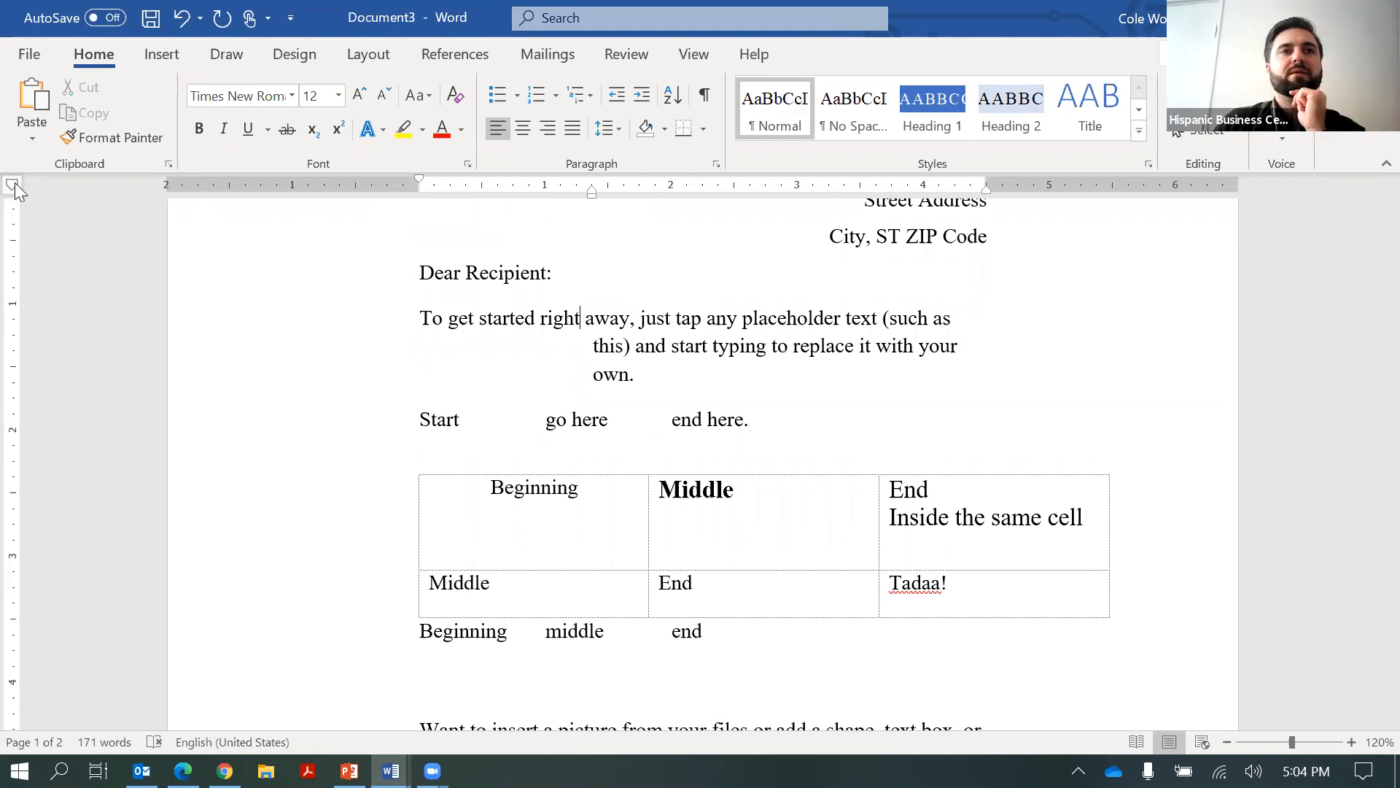
mouse_move(591, 192)
left_mouse_down()
mouse_move(544, 195)
mouse_move(601, 195)
left_mouse_up()
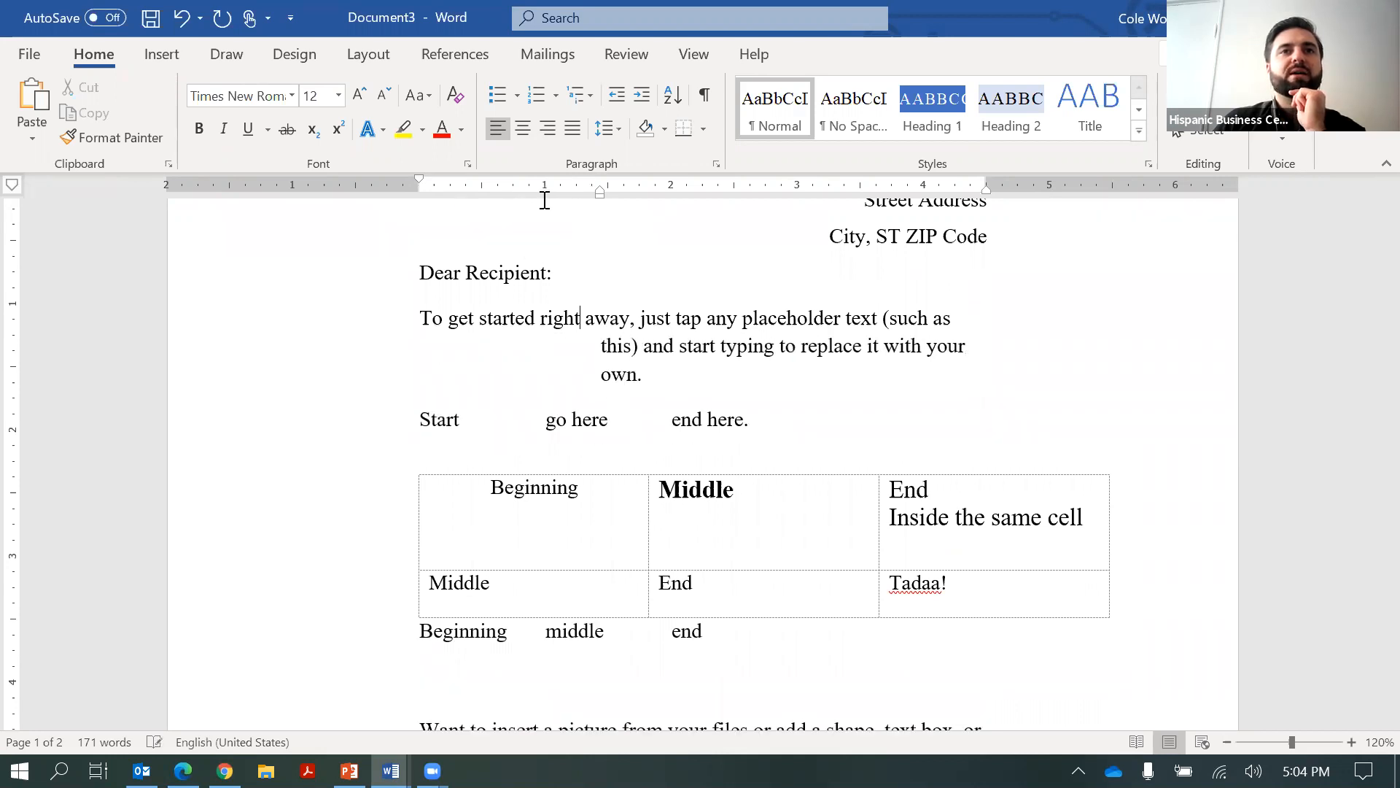
key("ctrl+z")
key("ctrl+z")
Set a 1-inch hanging indent and left tab stops at about 0.6, 1.8 and 2.2 inches on the Street Address line
left_click(544, 188)
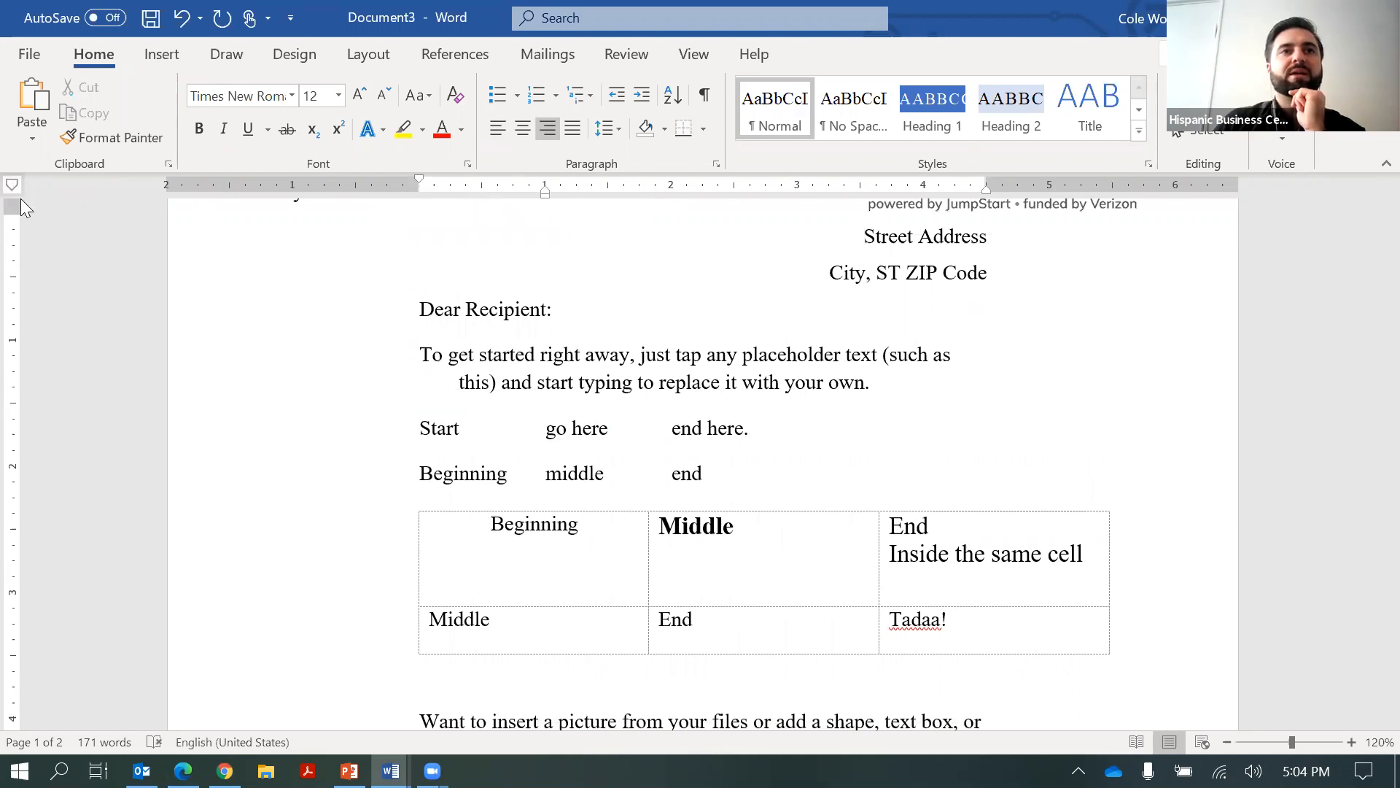
left_click(13, 187)
left_click(490, 189)
left_click(639, 190)
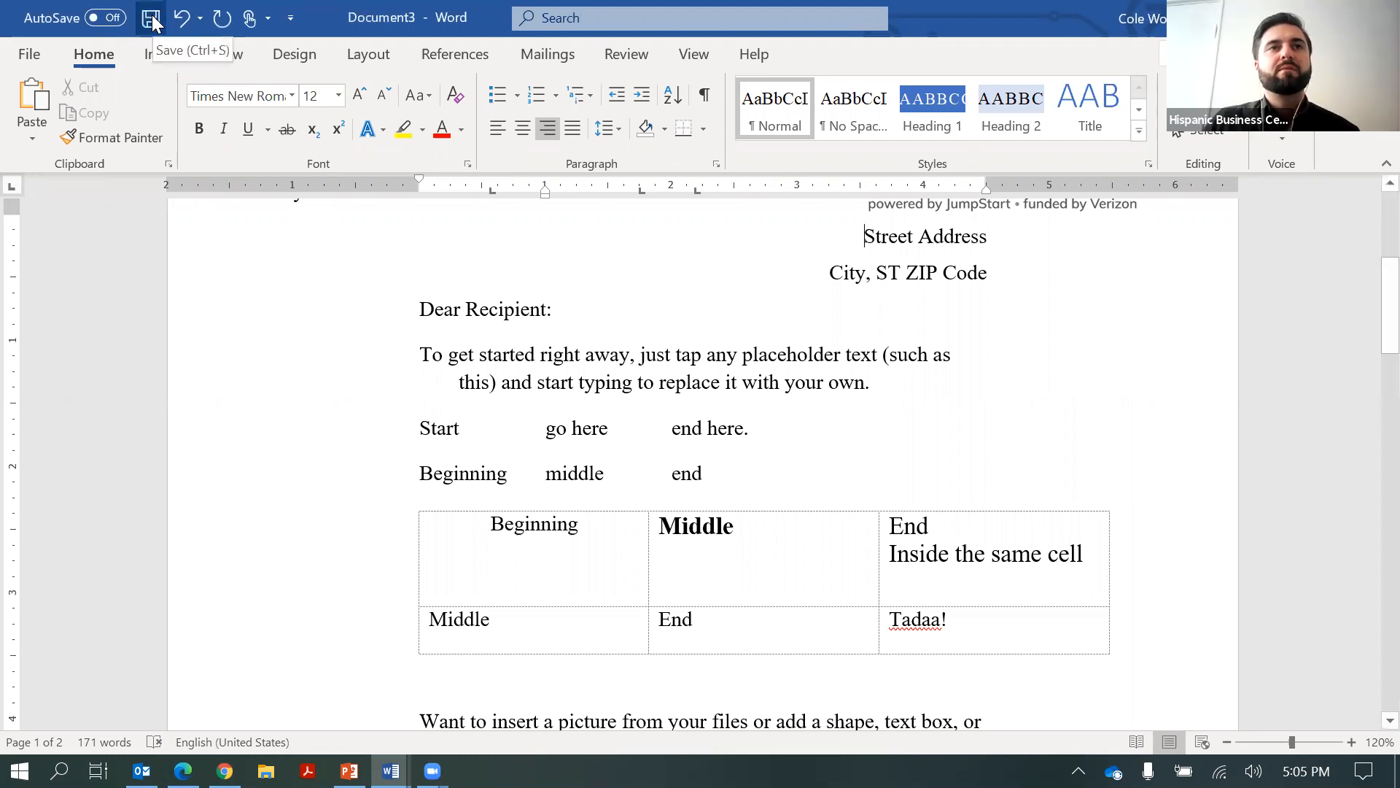
Save the letter as a Word Document named "Dummy Text Letter" in the Documents folder on This PC
left_click(148, 24)
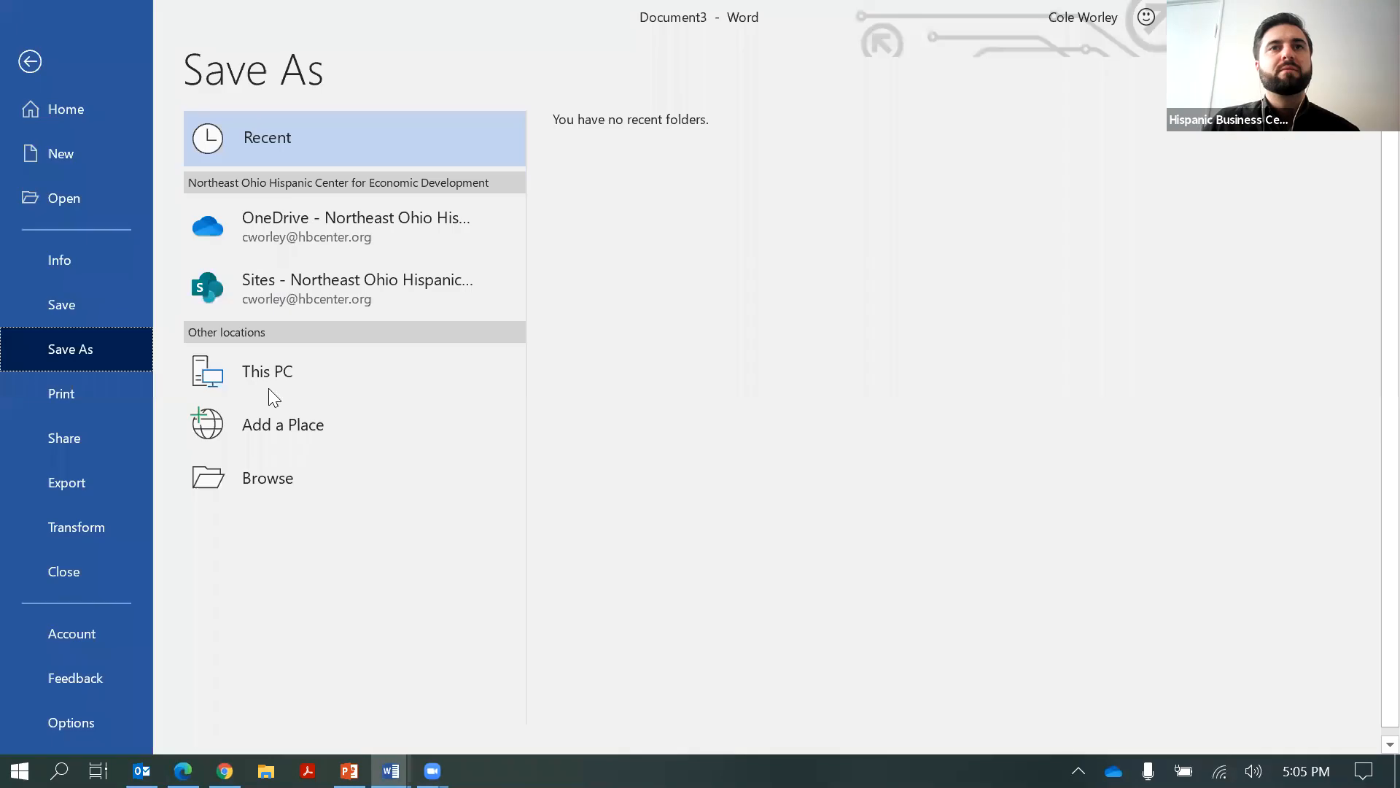
left_click(277, 373)
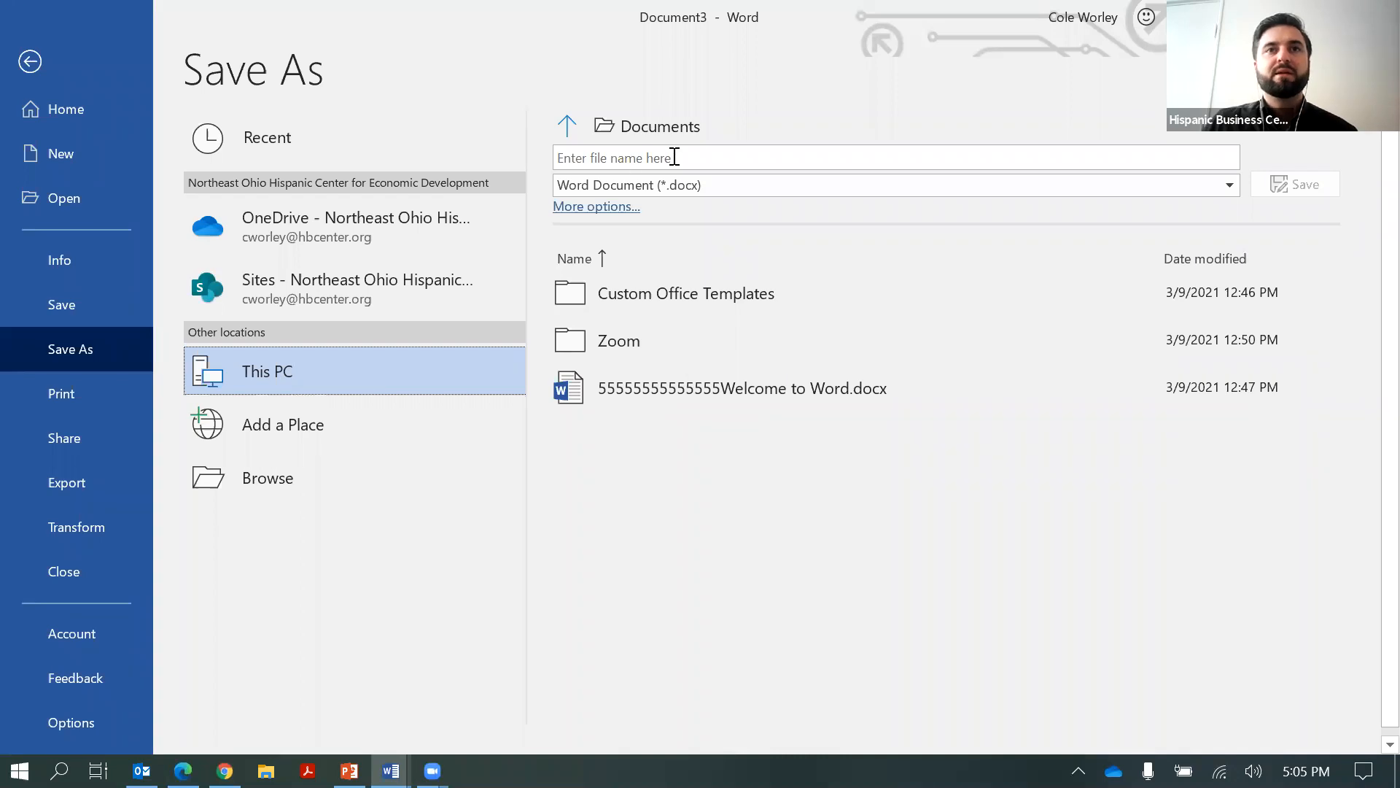
left_click(566, 125)
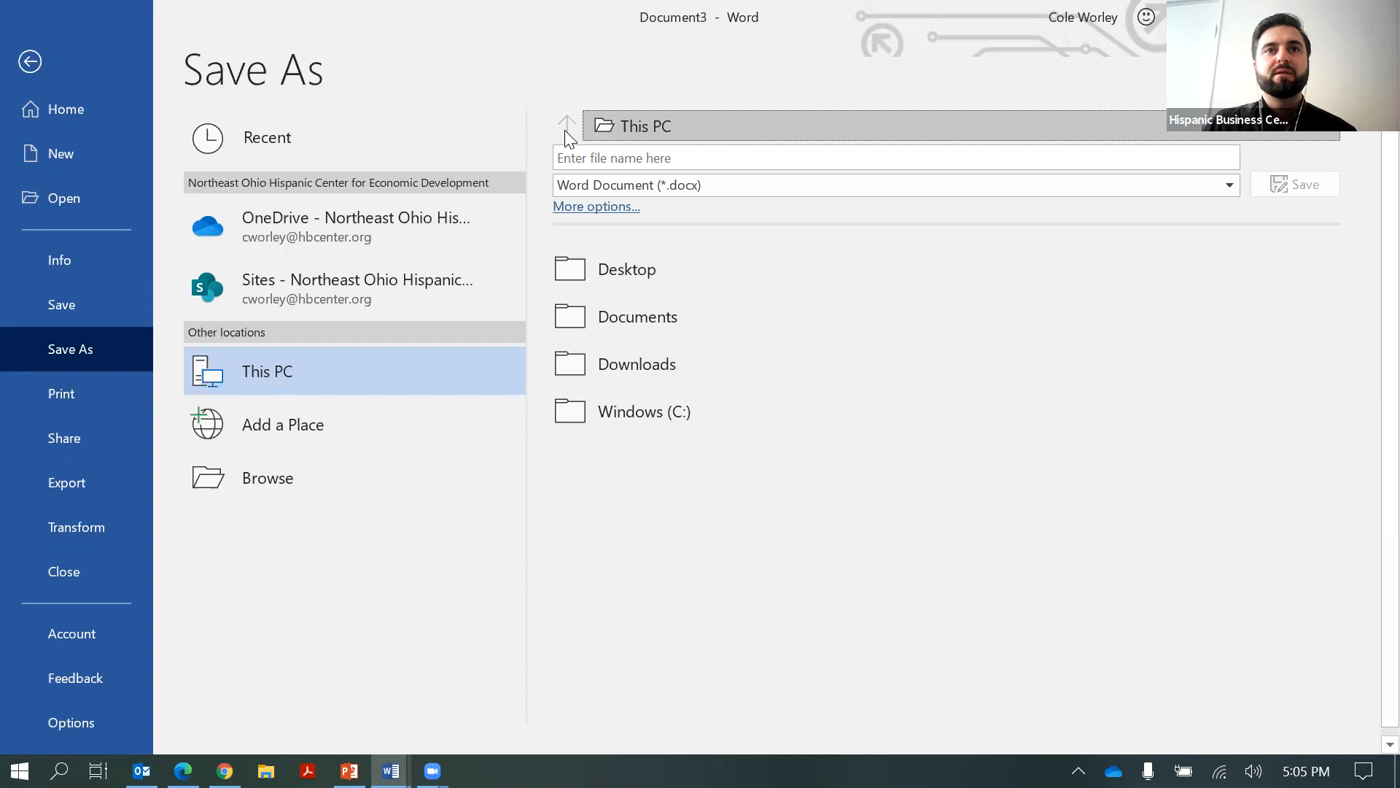
left_click(654, 319)
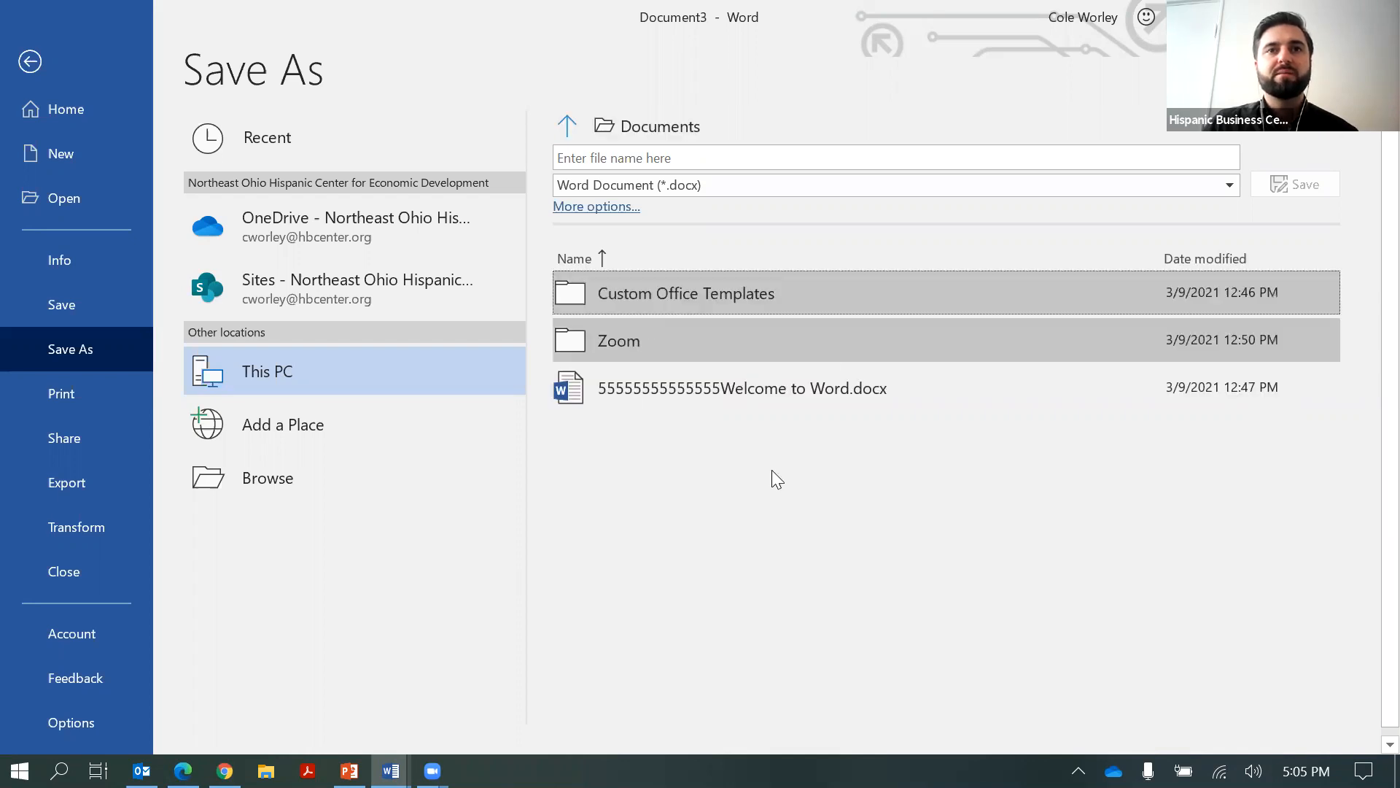
left_click(685, 168)
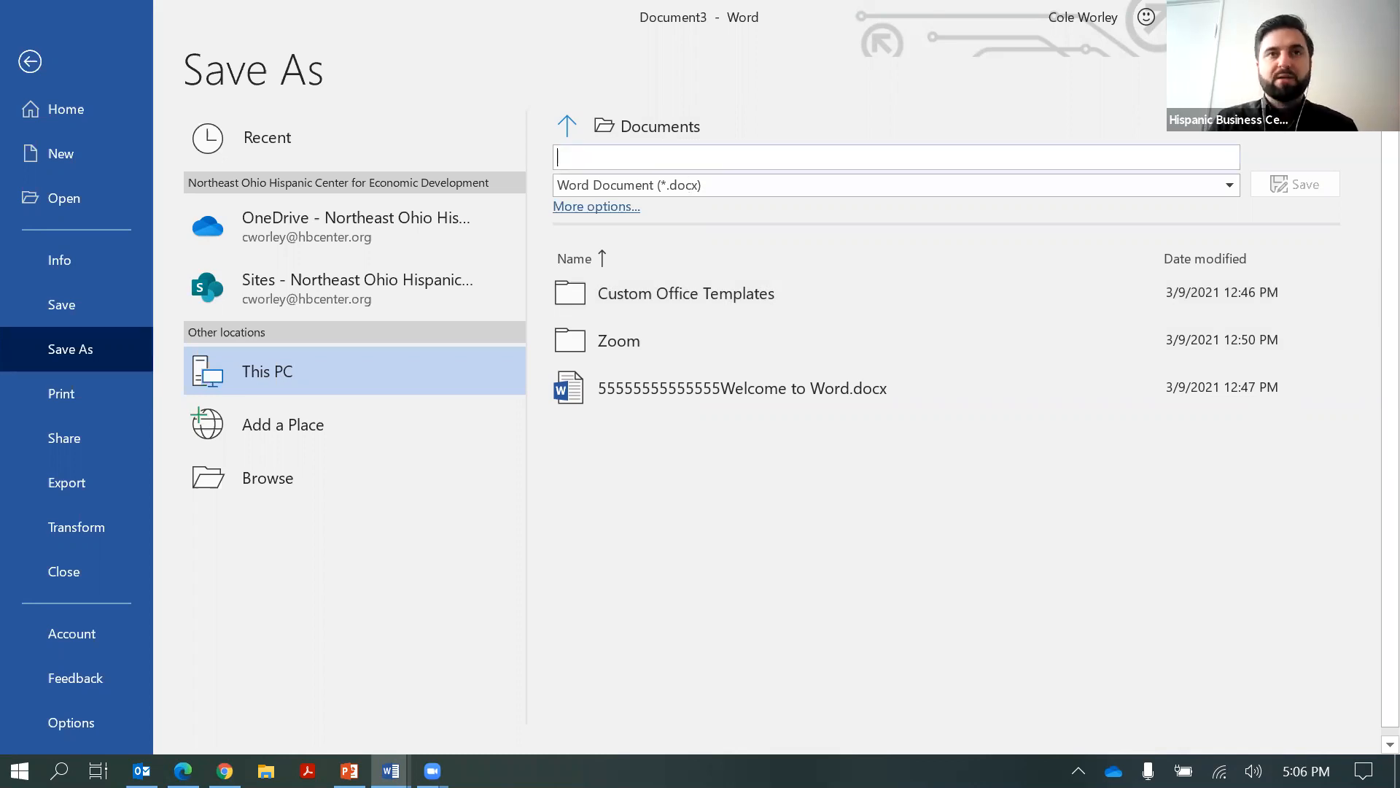
type("Dummy ")
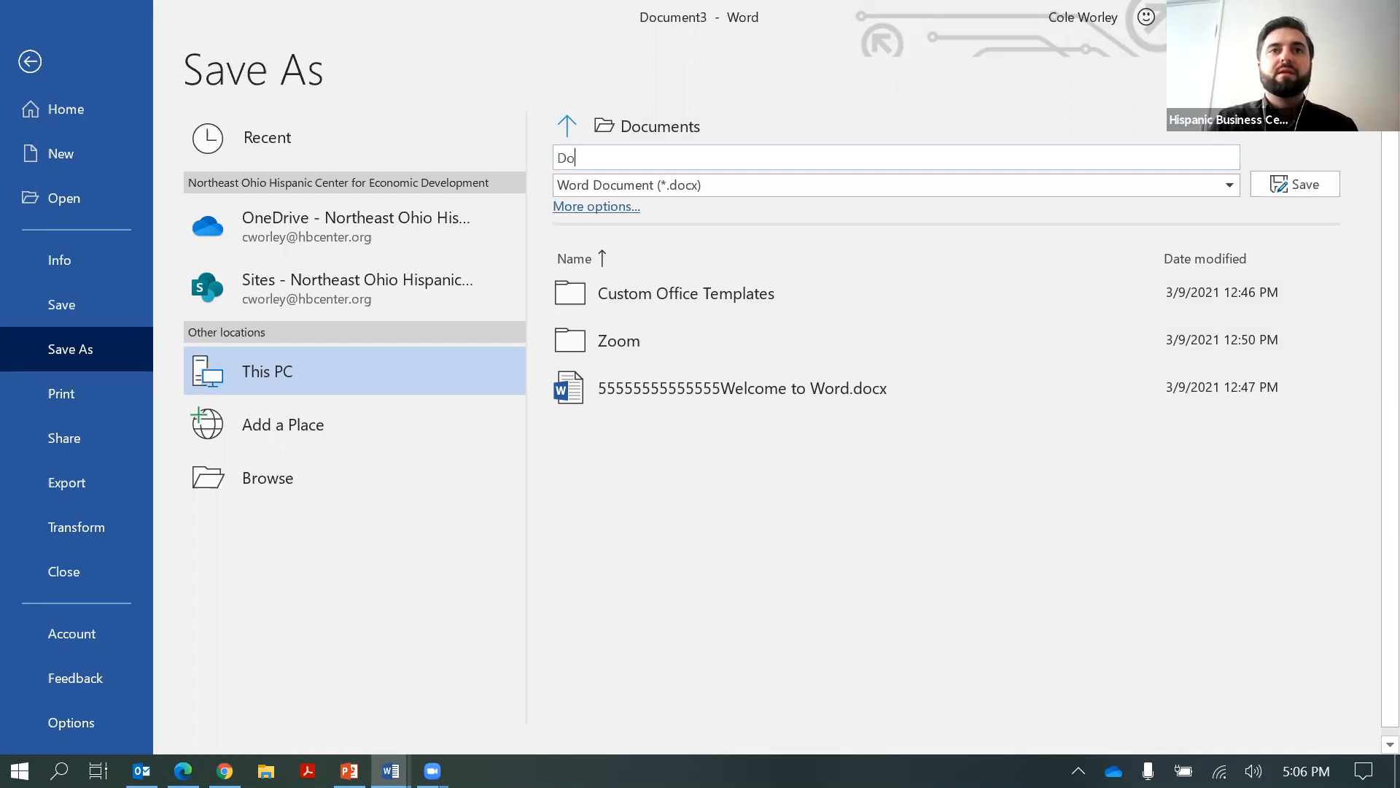
type("TExt Letter")
key("ctrl+a")
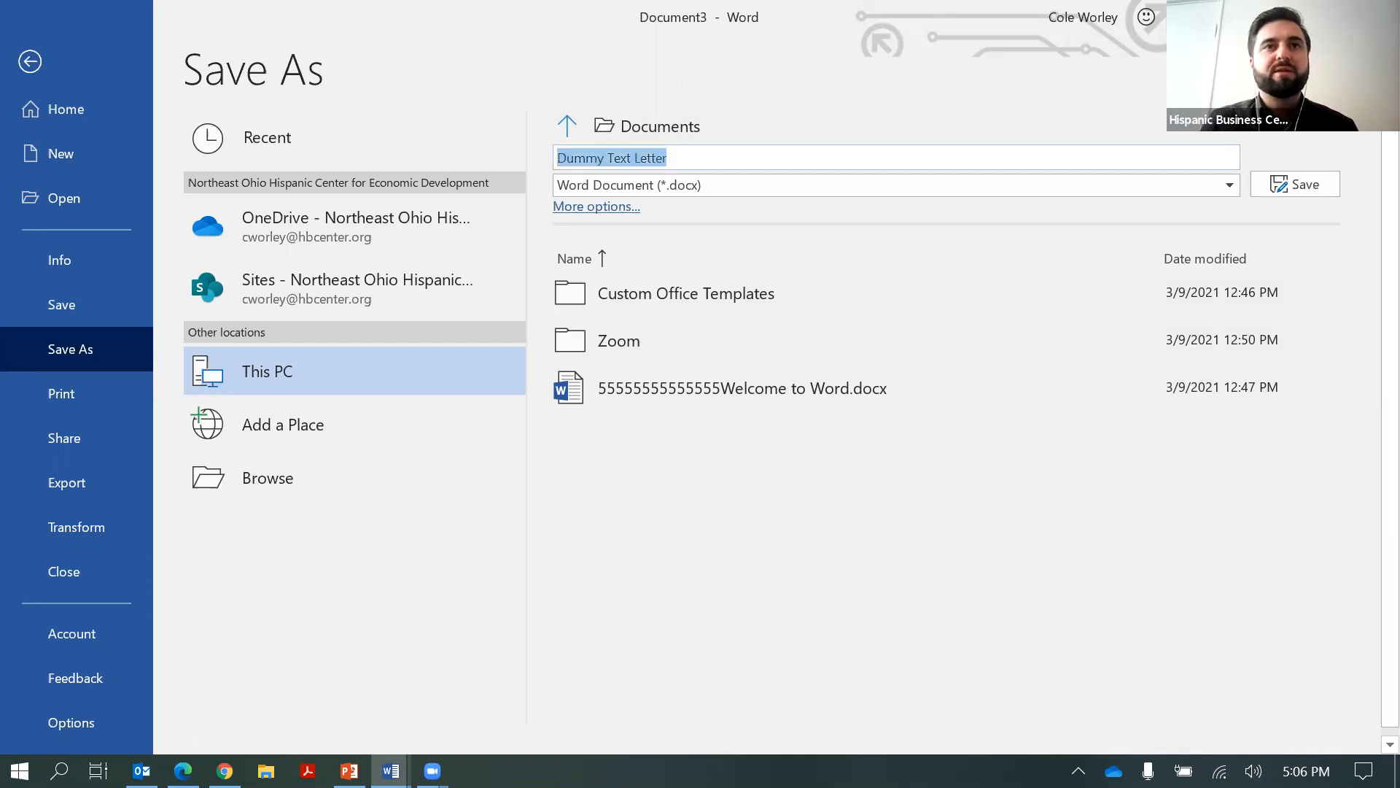
key("Escape")
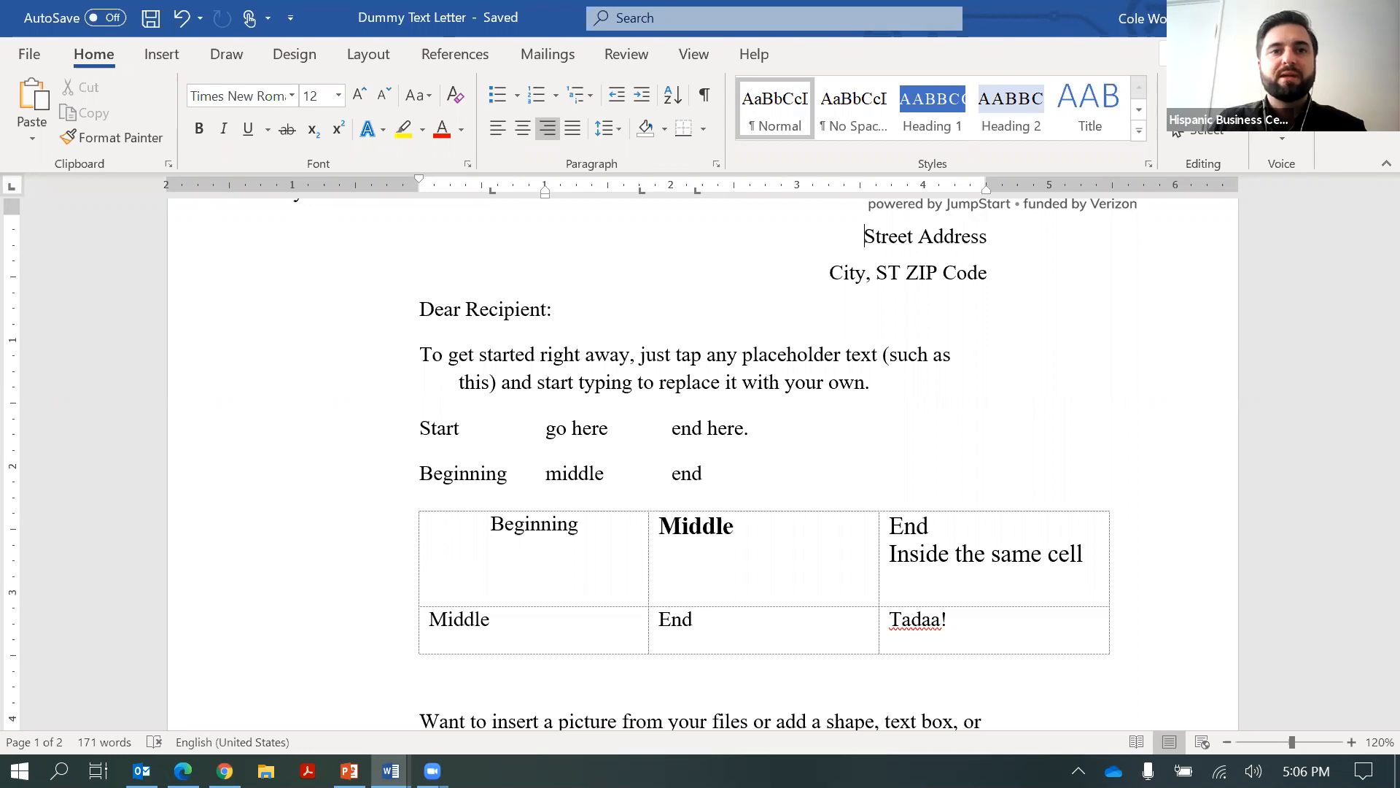
Switch to Document2 and look through its title and the paragraphs under "More text"
mouse_move(391, 771)
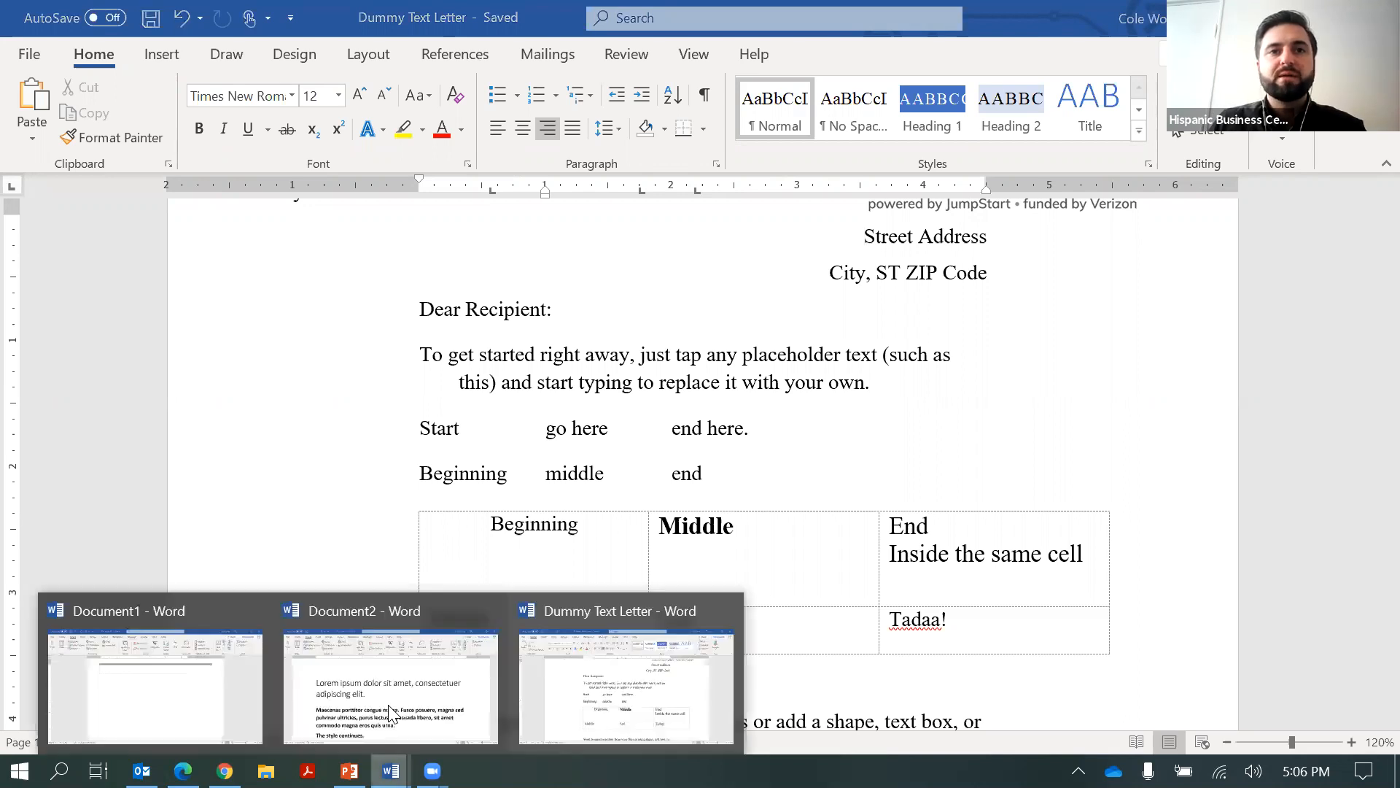
left_click(356, 715)
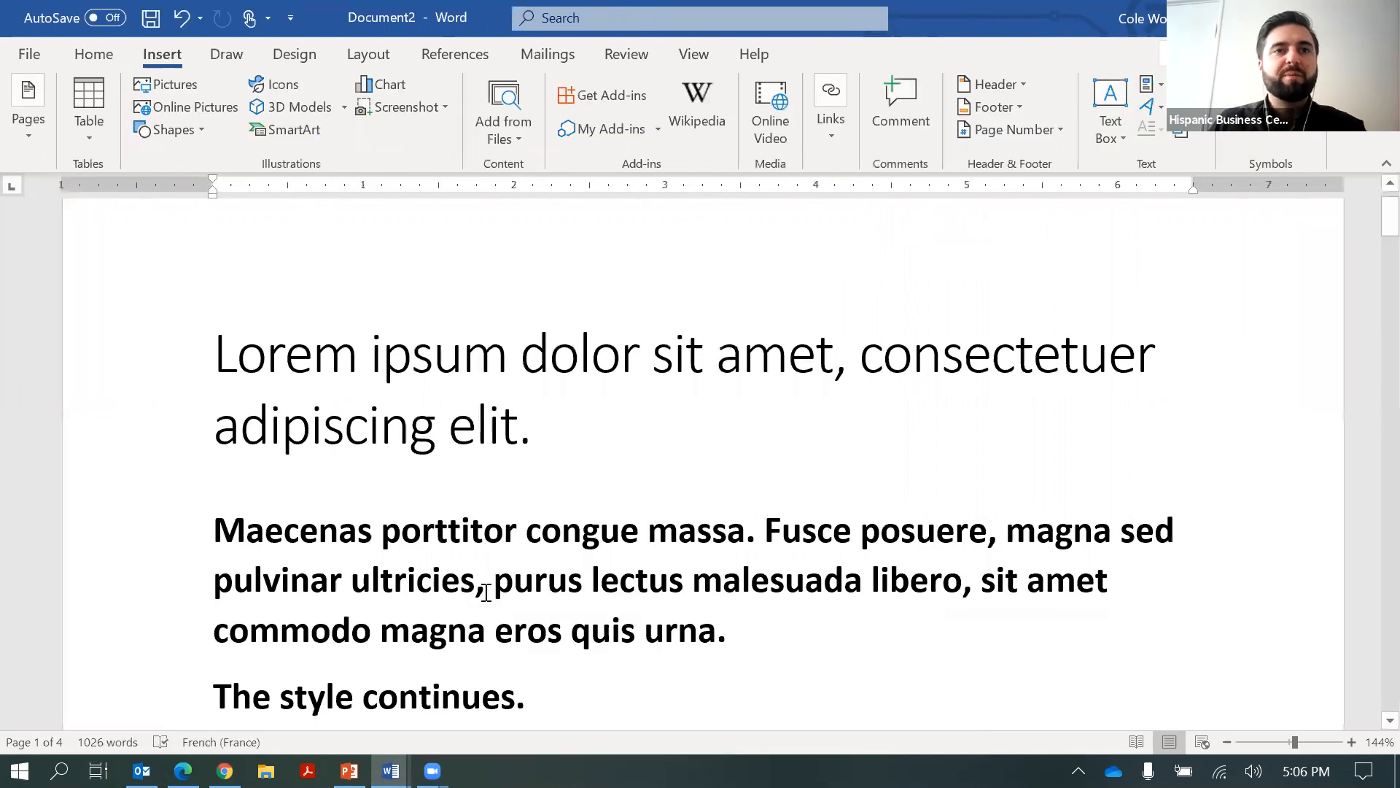
scroll(487, 593, "down", 1)
scroll(487, 592, "down", 4)
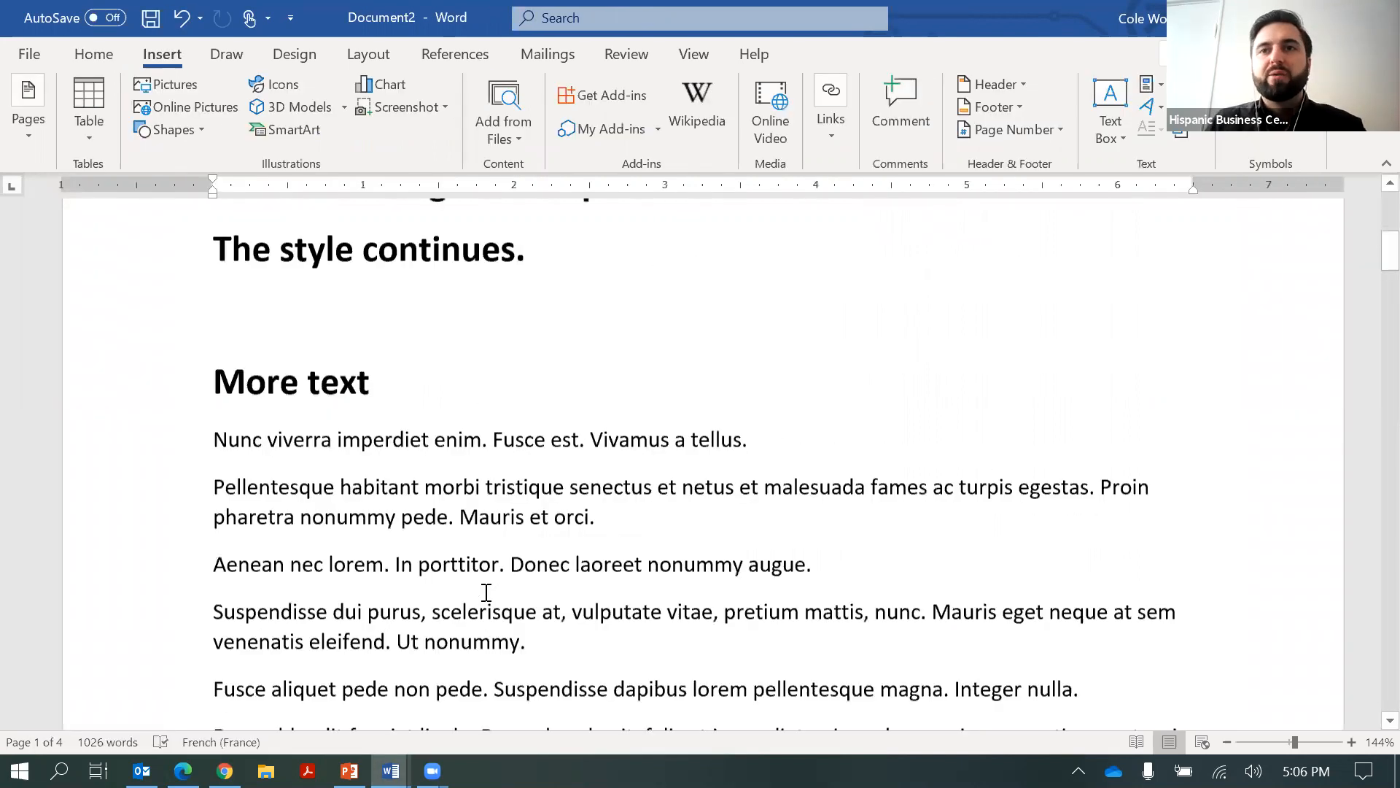
scroll(486, 592, "down", 2)
scroll(605, 446, "up", 7)
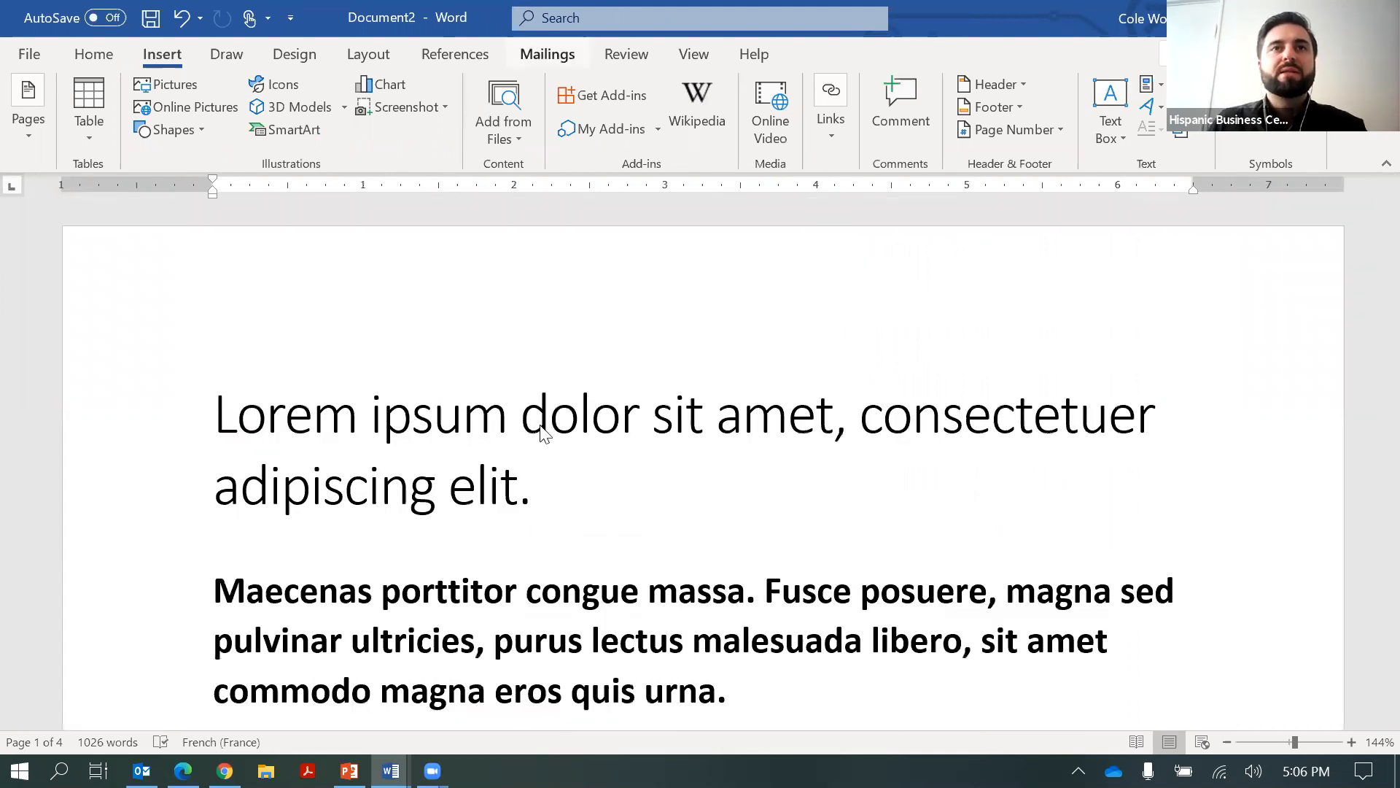
scroll(547, 458, "down", 1)
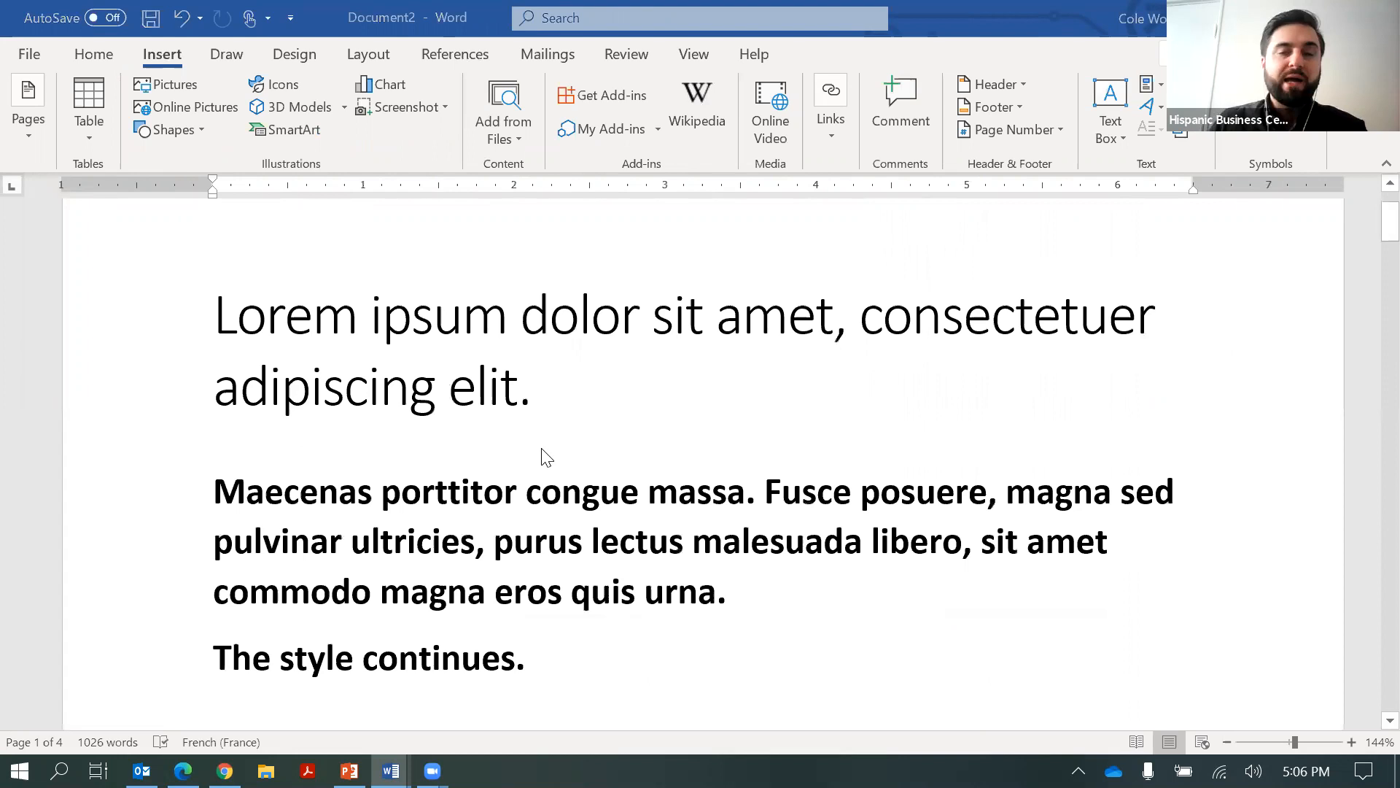
scroll(547, 457, "down", 2)
scroll(547, 458, "down", 3)
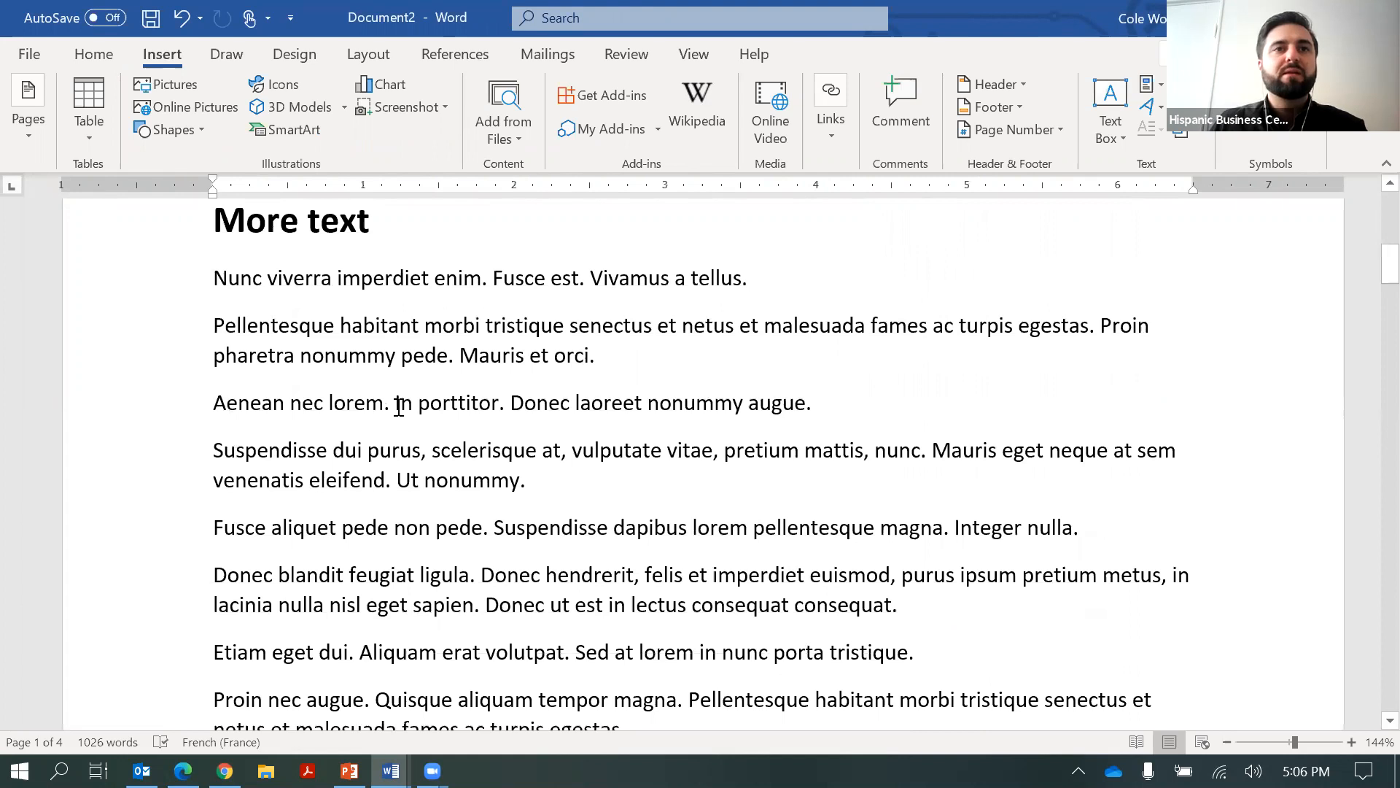
Split "Aenean nec lorem." into its own paragraph and apply the Heading 1 style to it
key("Return")
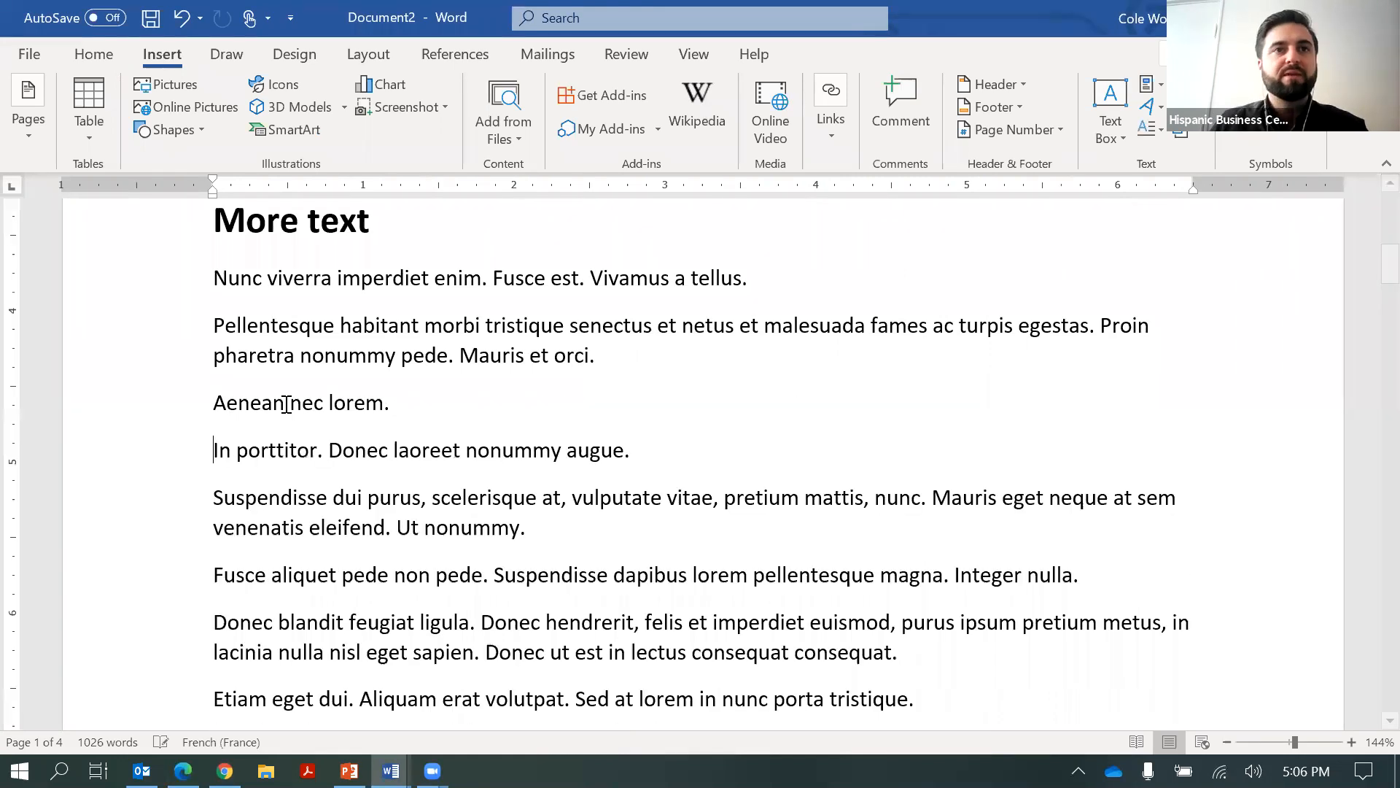
triple_click(288, 397)
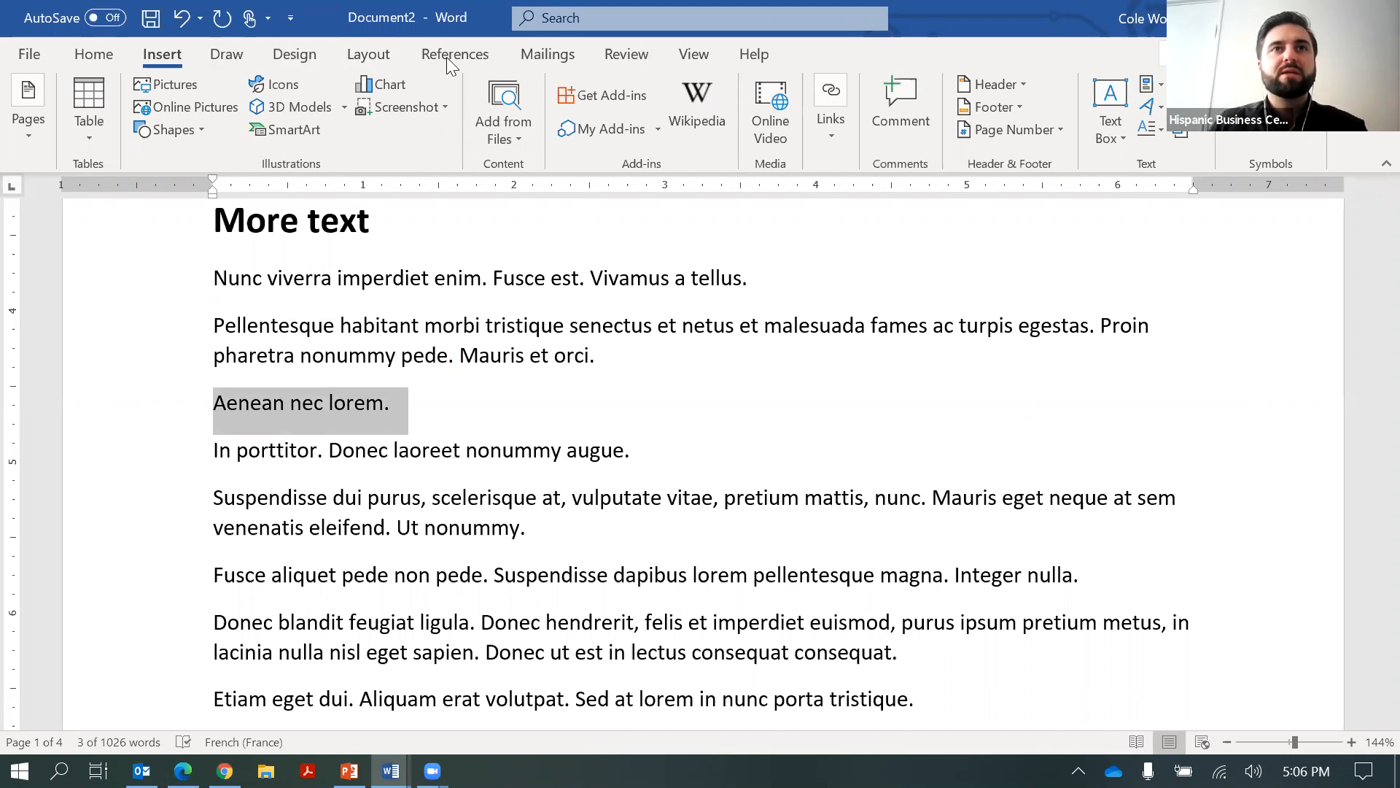
left_click(355, 57)
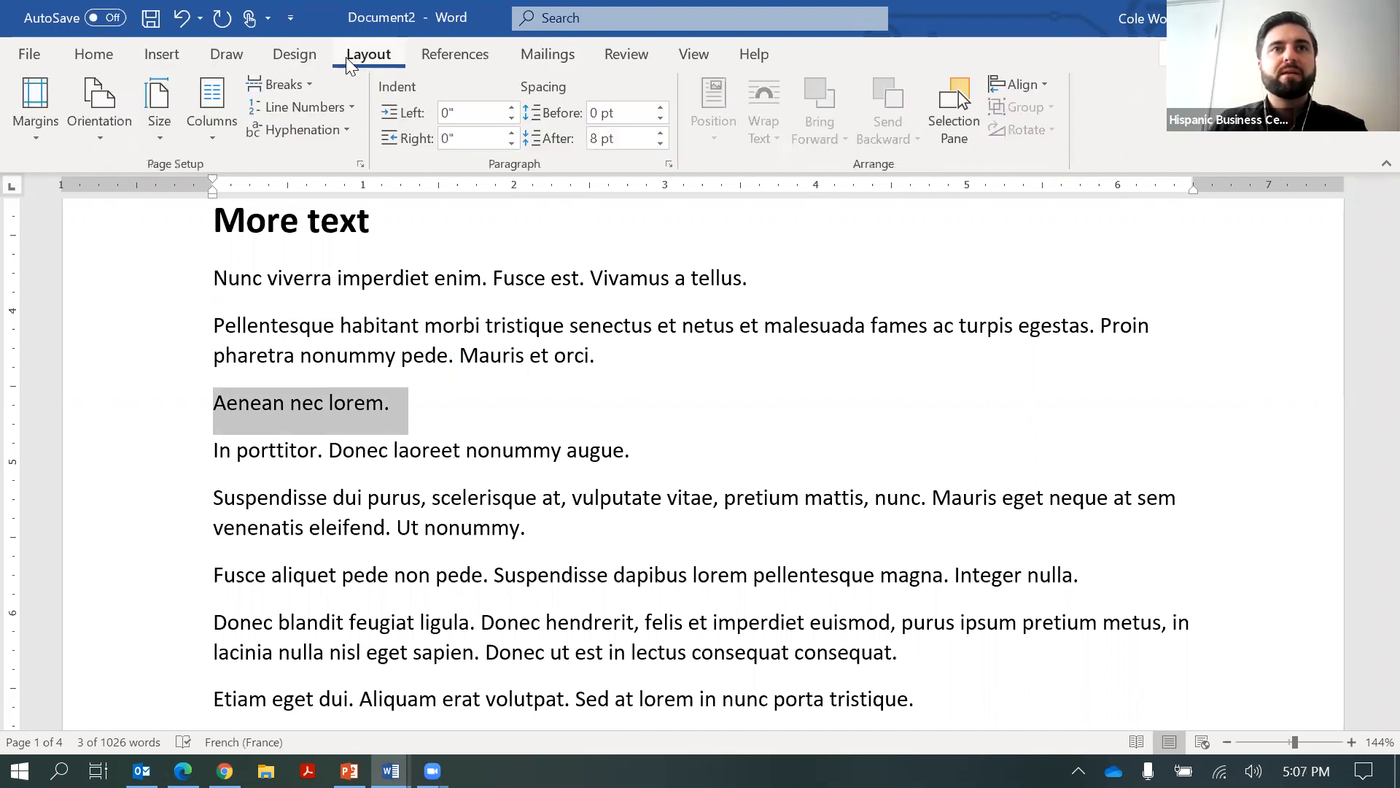
left_click(314, 63)
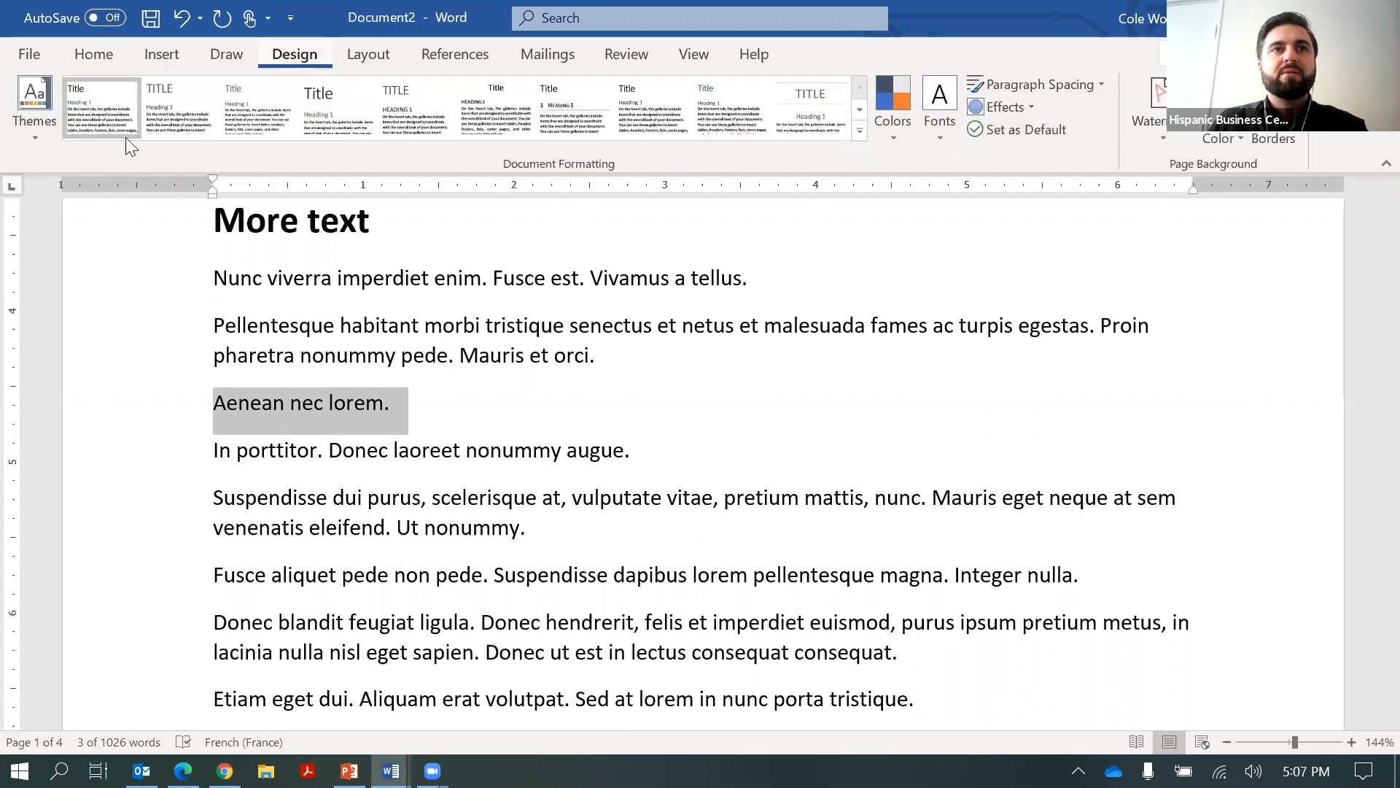
left_click(33, 121)
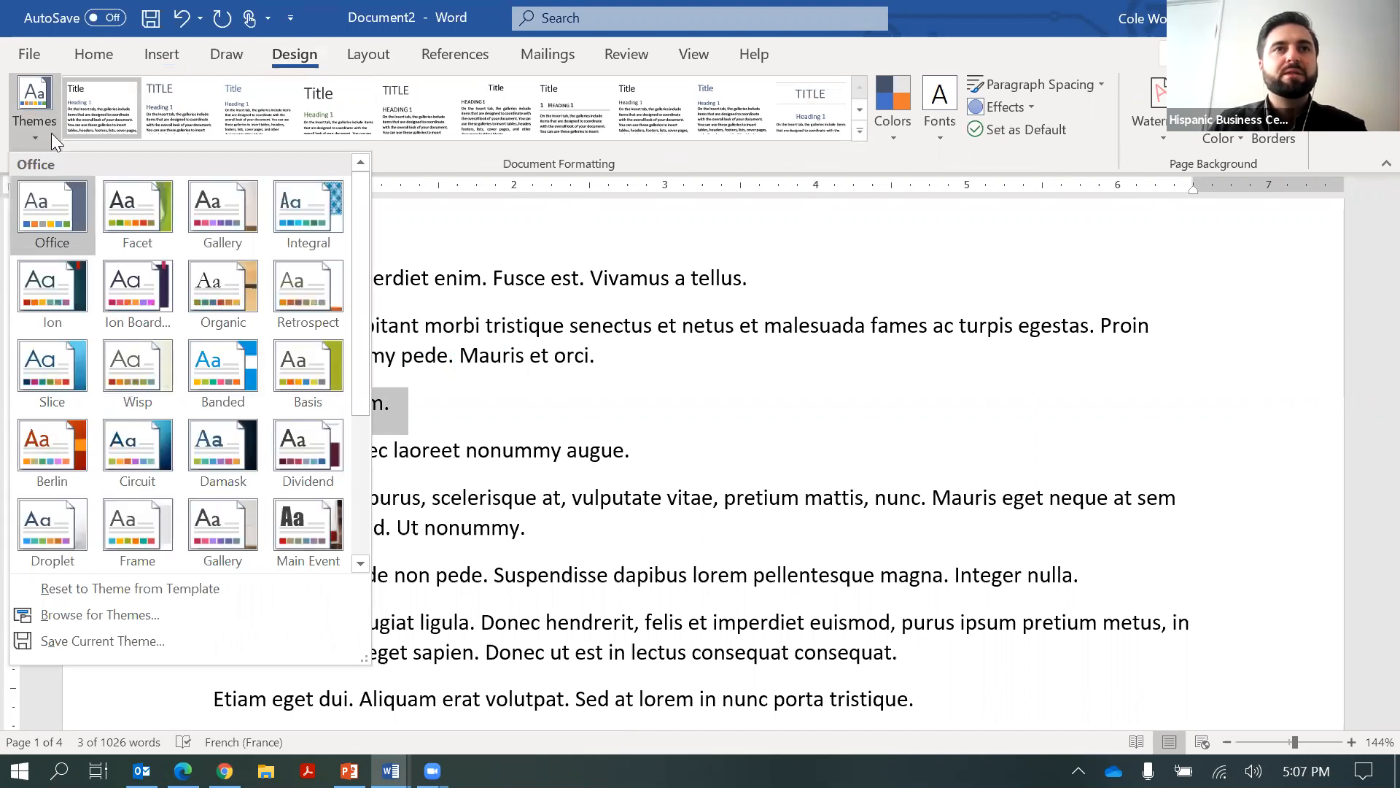
left_click(162, 54)
left_click(110, 59)
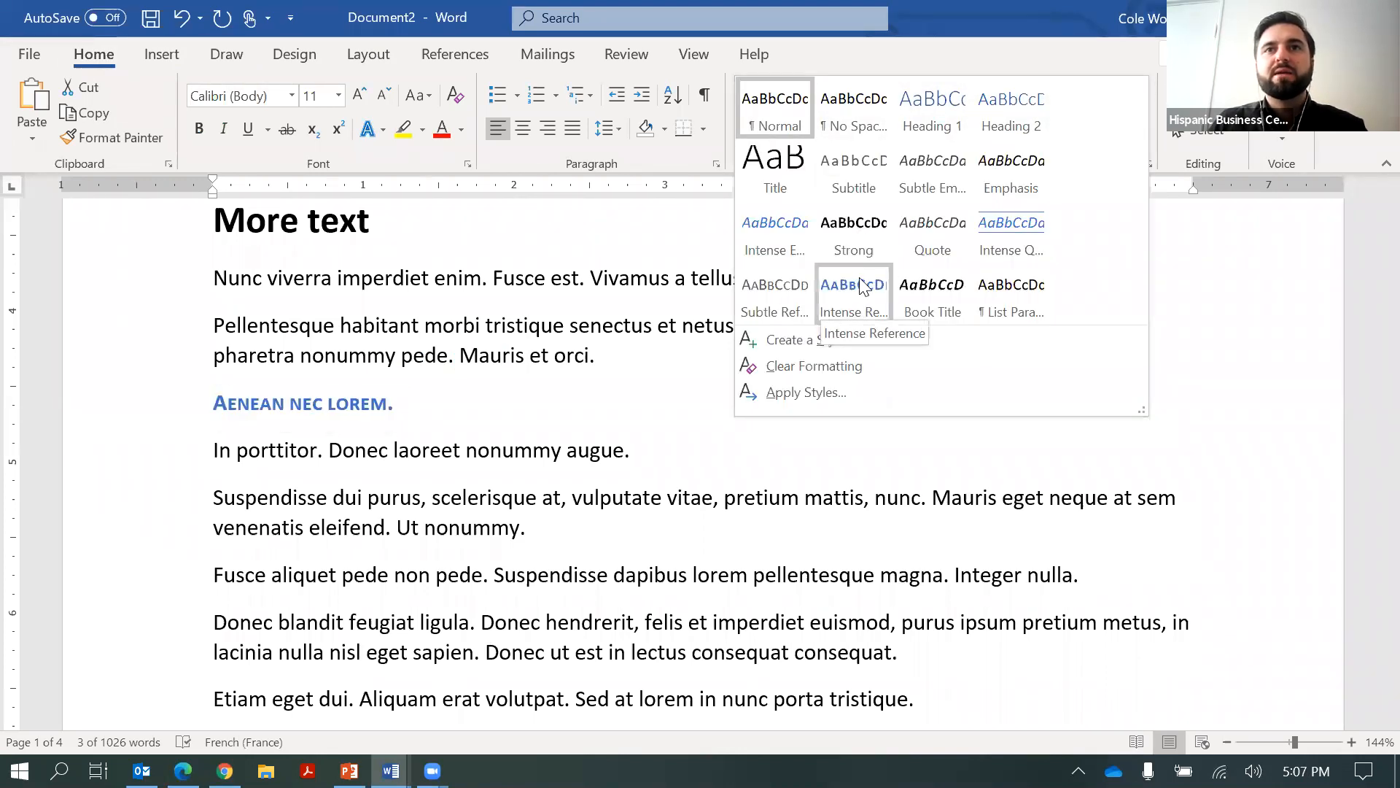
left_click(950, 120)
Break "Fusce aliquet pede non pede." off as a separate paragraph and format it as Heading 1
left_click(282, 577)
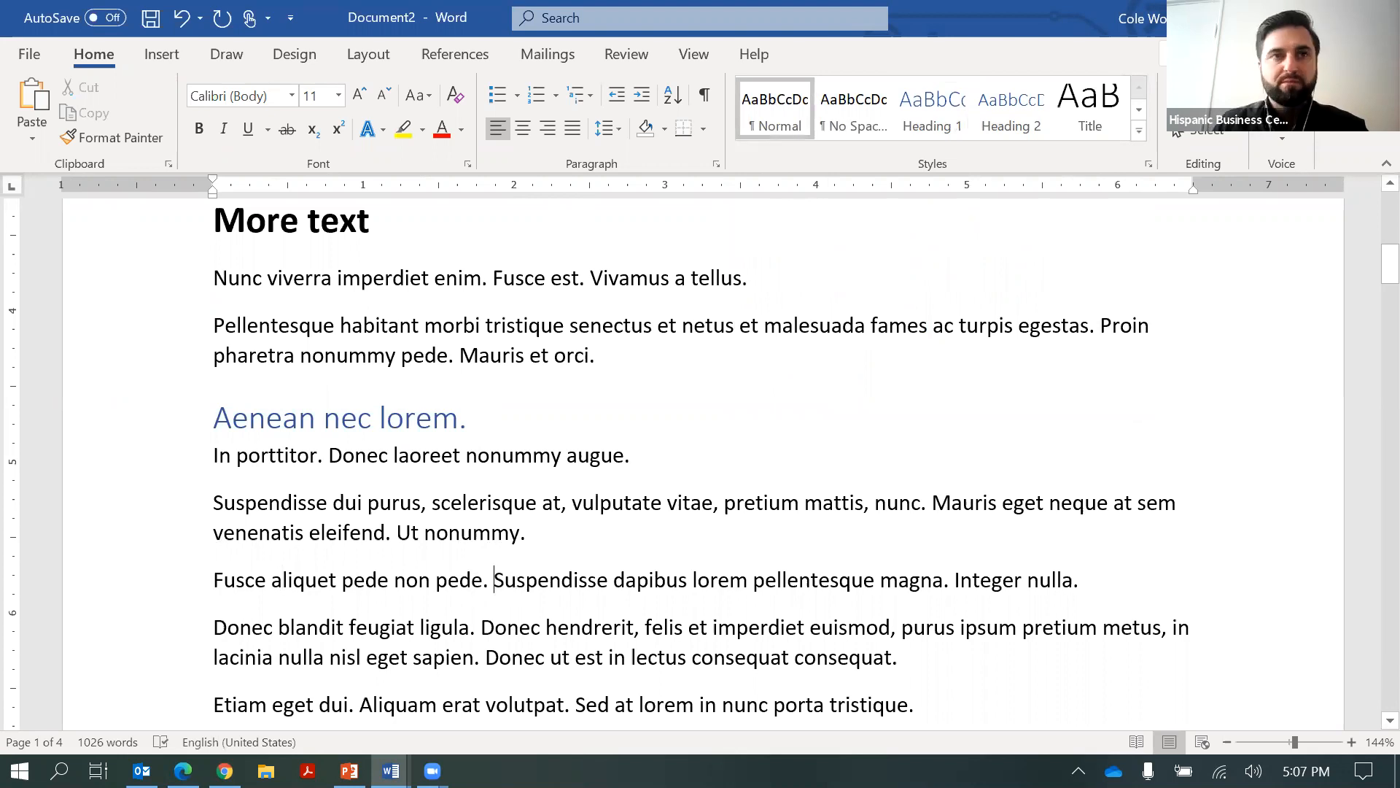
key("Return")
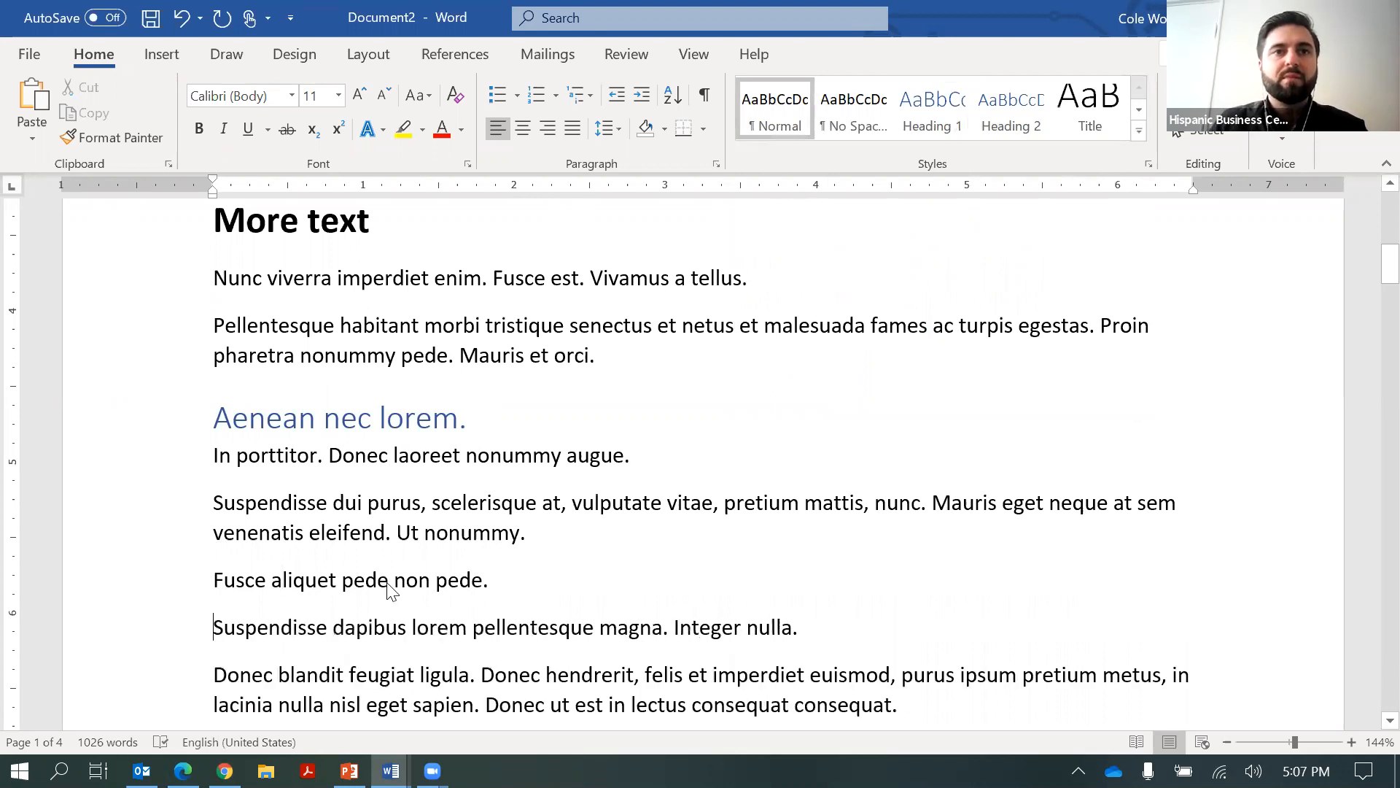
triple_click(386, 587)
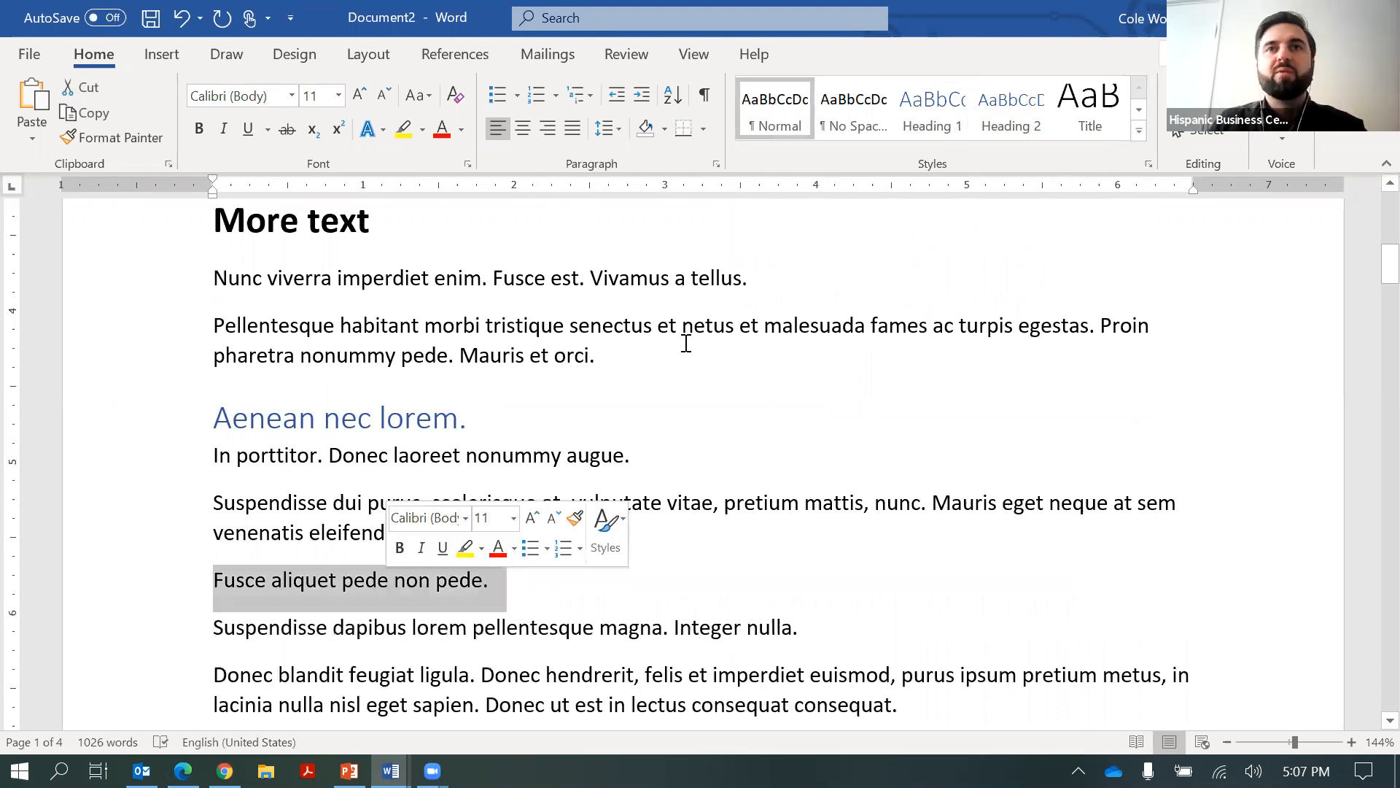
left_click(956, 124)
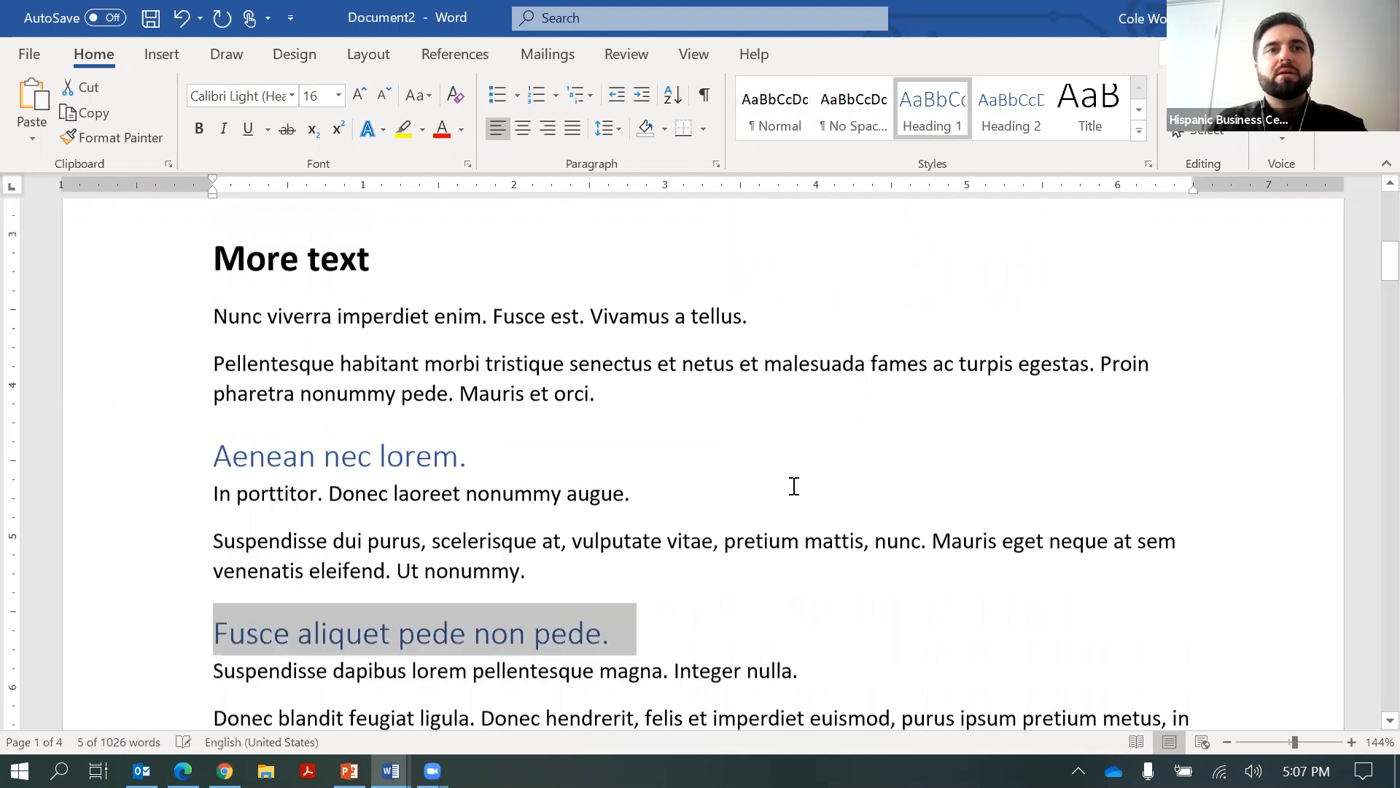
Put "Etiam eget dui." on its own line and apply the Heading 1 style to it
scroll(794, 486, "up", 2)
scroll(794, 485, "down", 3)
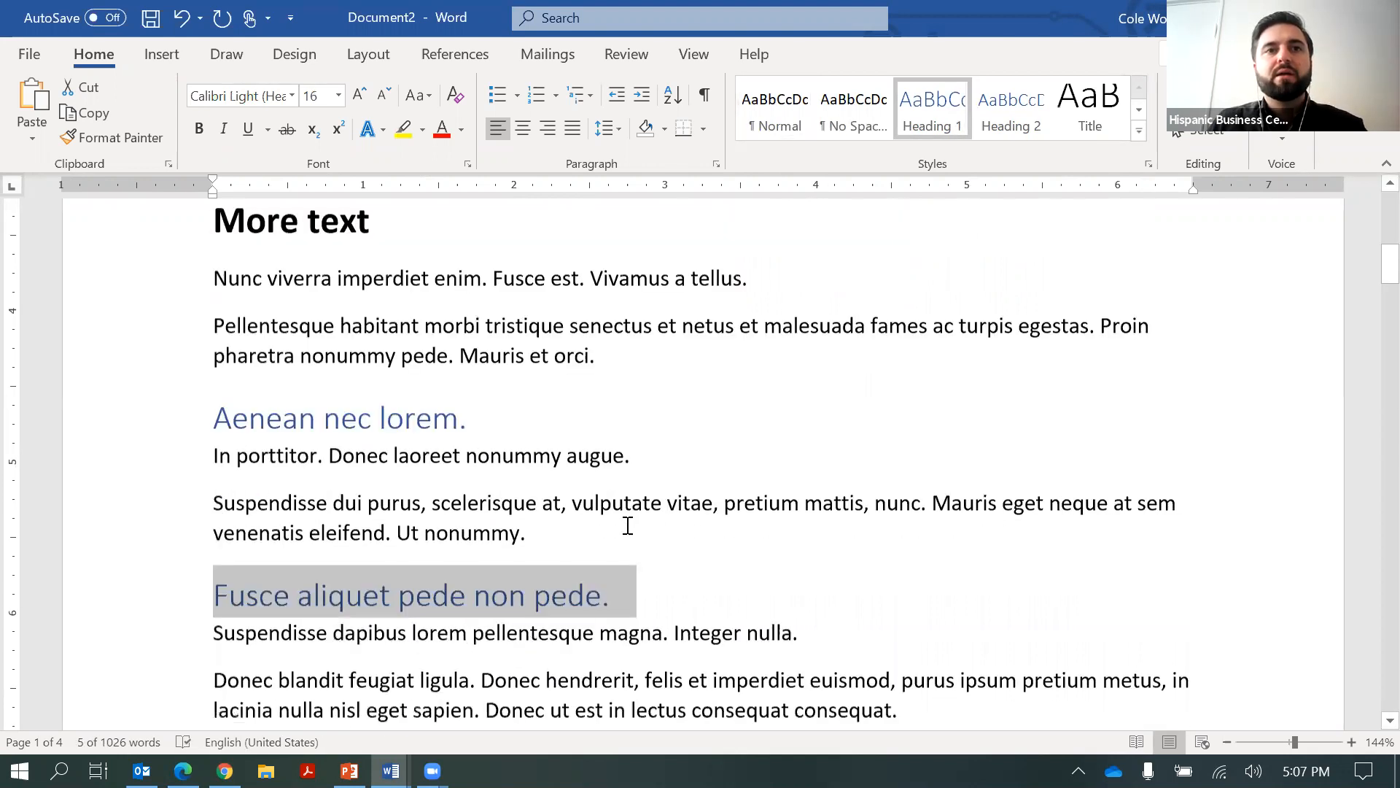
scroll(353, 438, "down", 3)
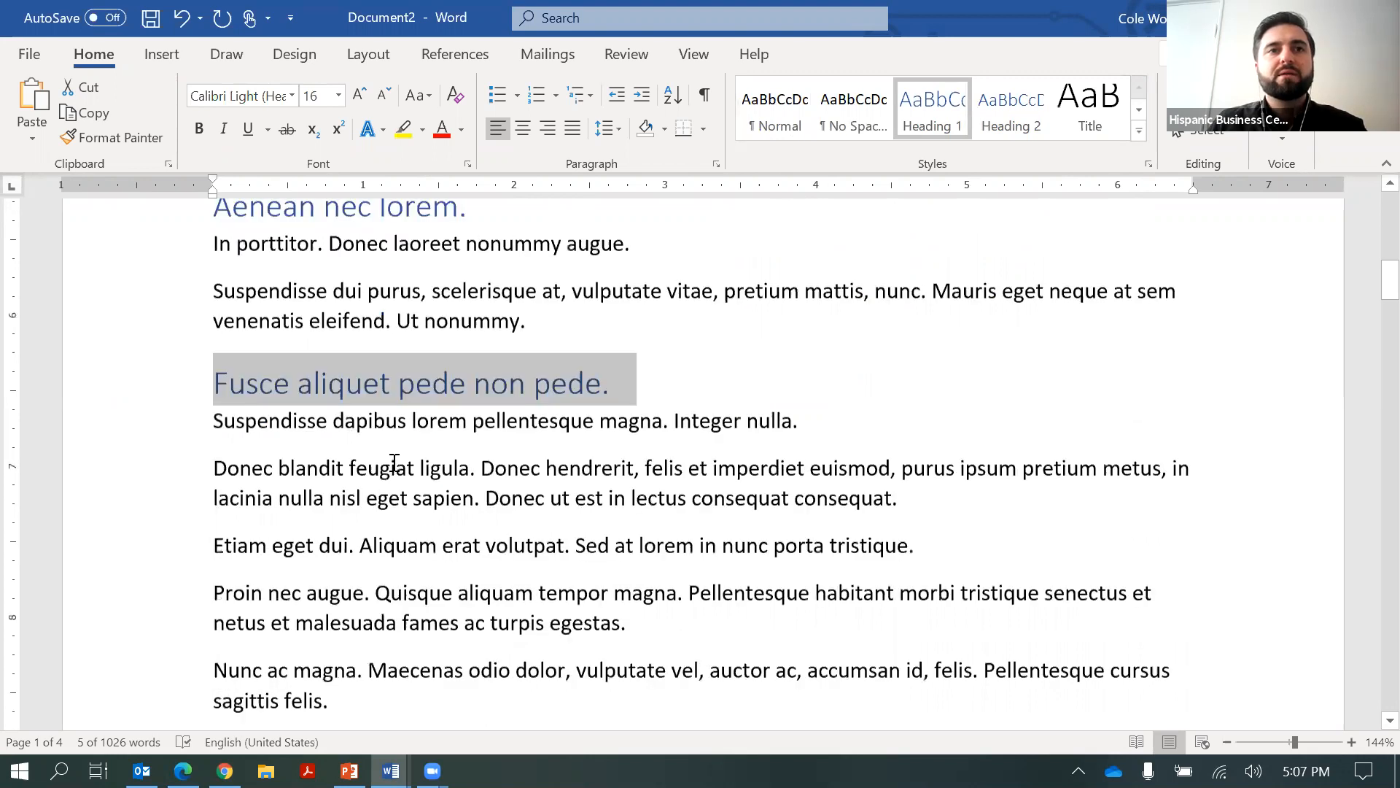
scroll(394, 464, "down", 1)
left_click(169, 461)
left_click(966, 109)
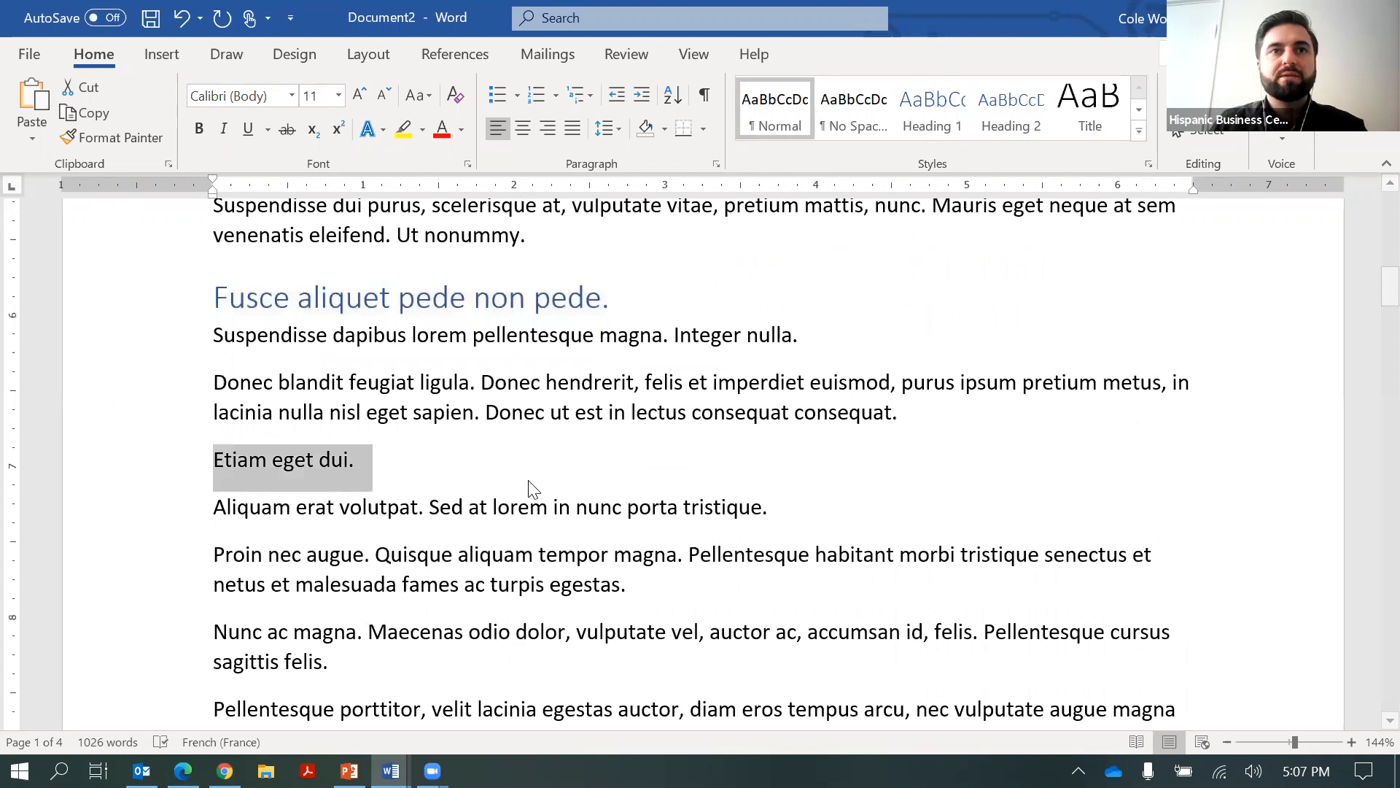
Start a new paragraph after "Aliquam erat volutpat.", shorten it to the word "Sed" and apply Heading 2
left_click(433, 518)
key("Return")
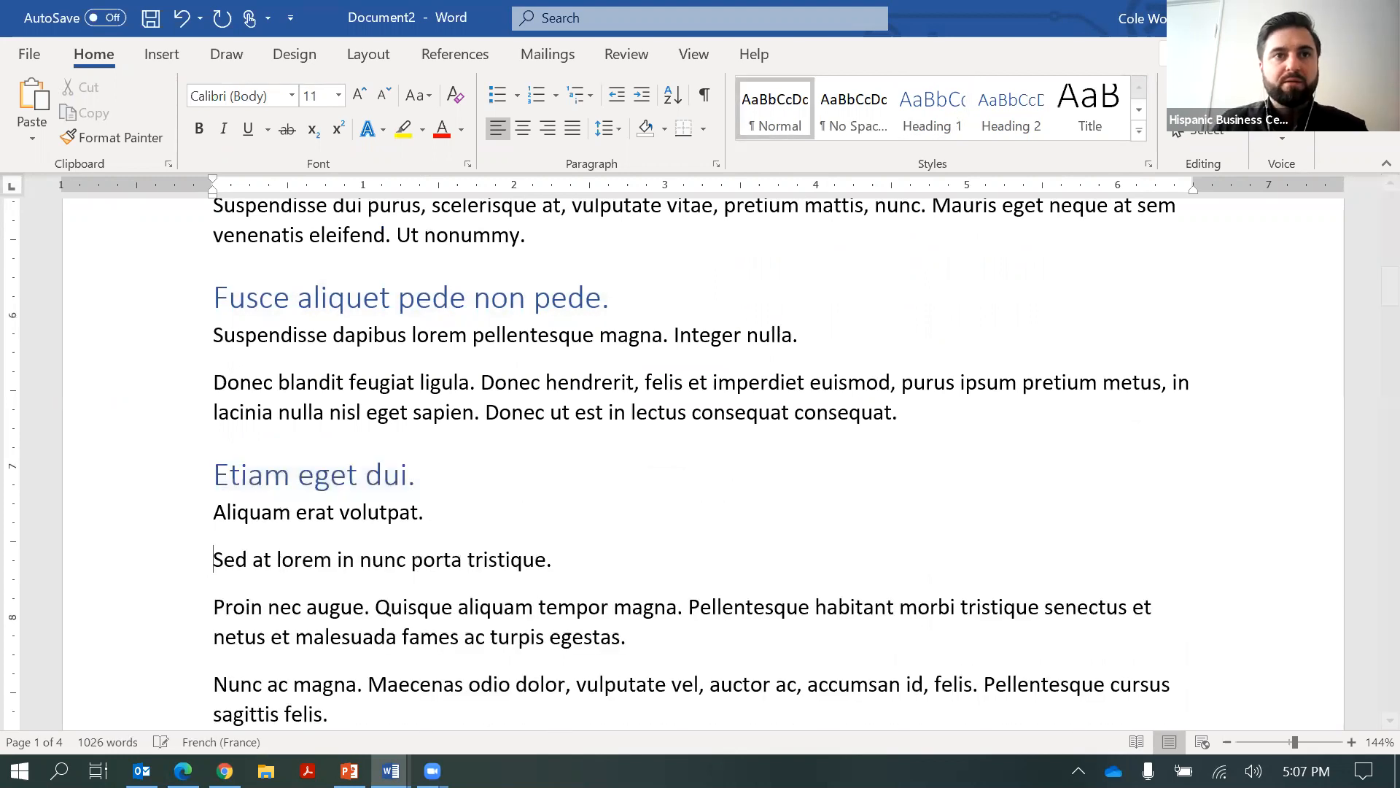
left_click_drag(252, 560, 591, 561)
key("Delete")
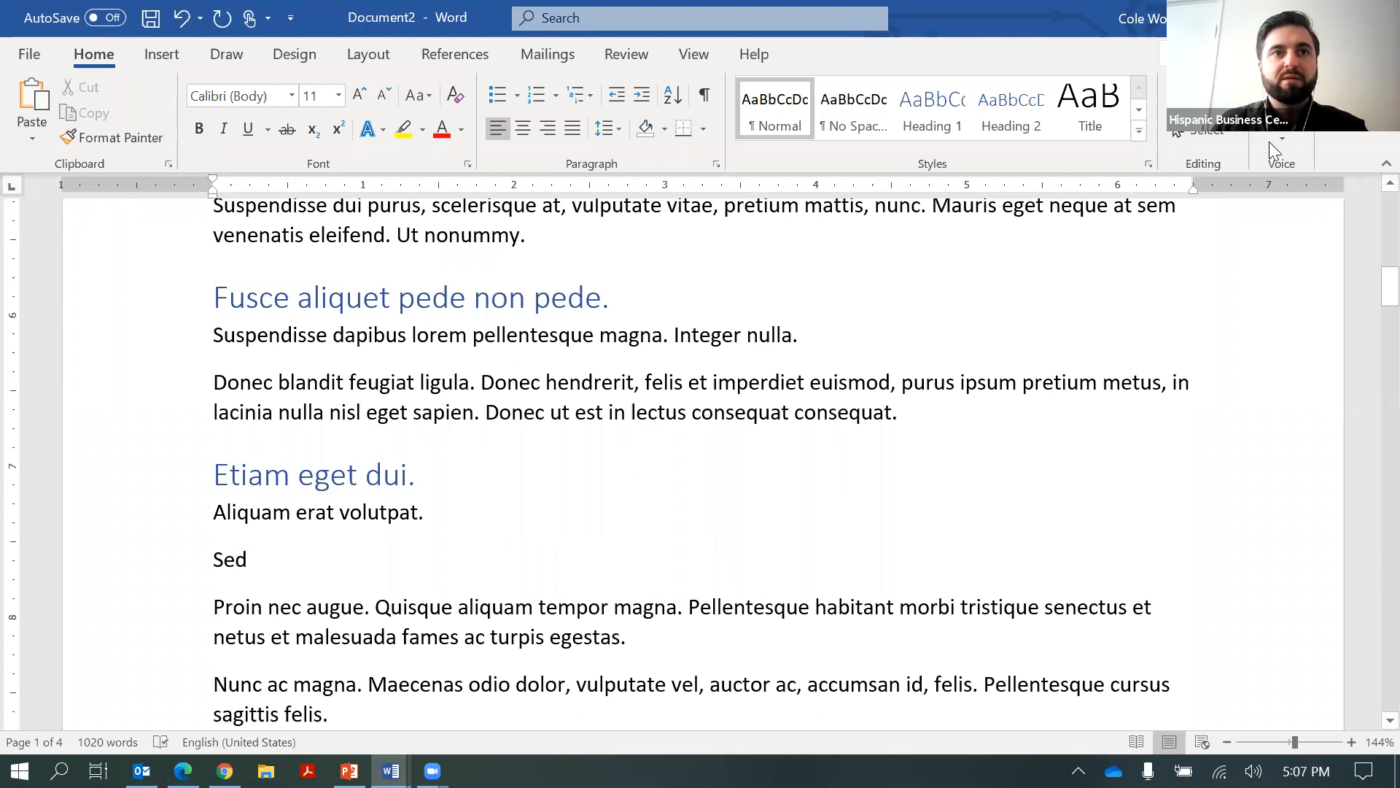
triple_click(235, 566)
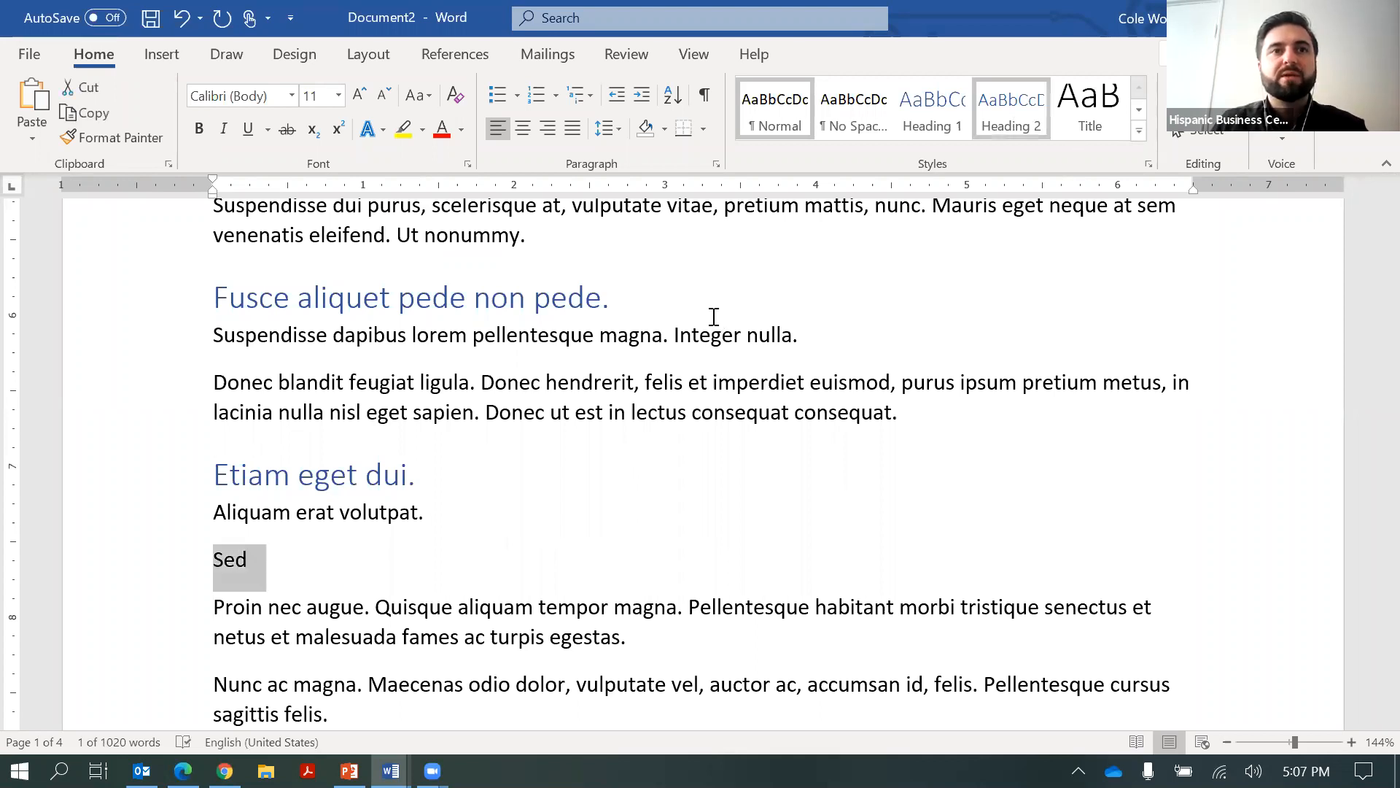
key("ctrl+alt+2")
left_click(663, 488)
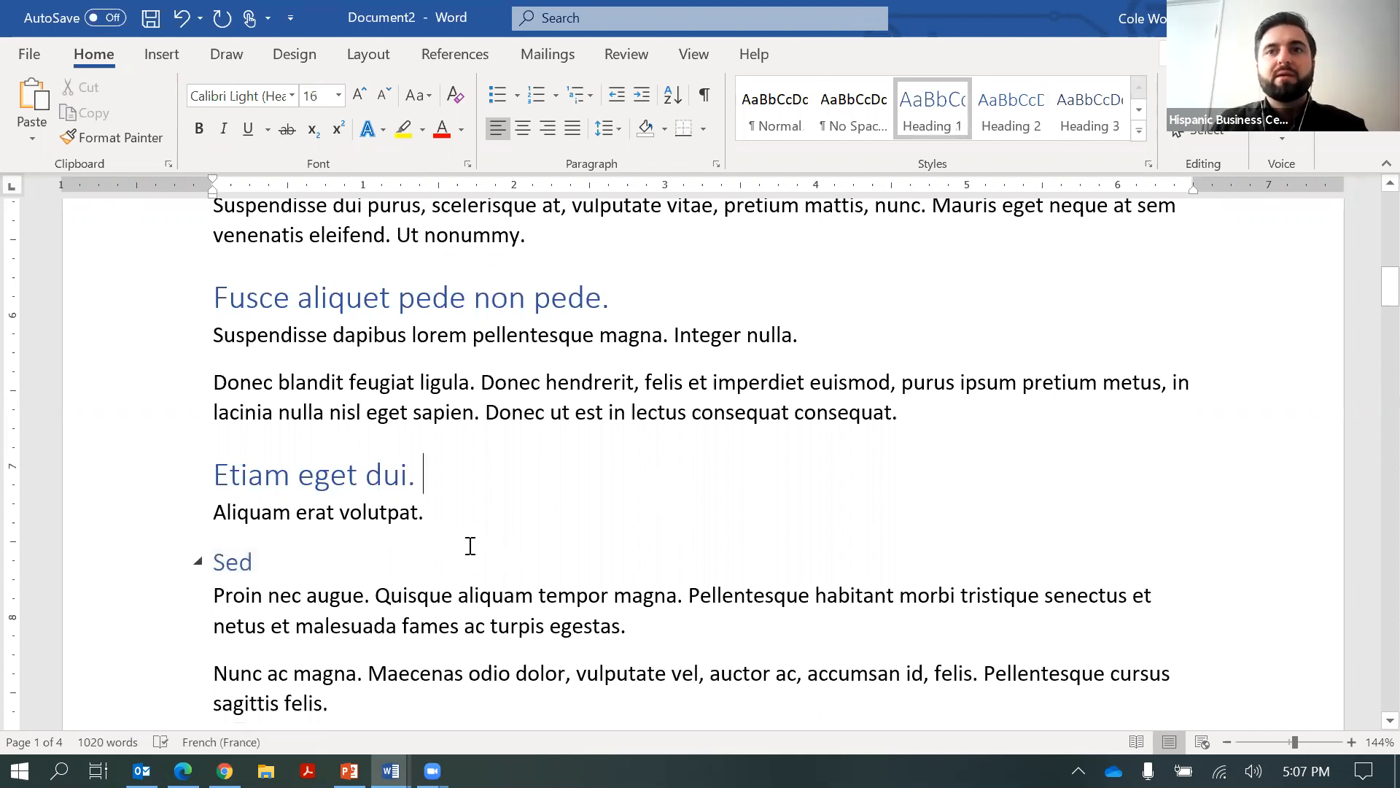
Search the commands for "table" and view the built-in Table of Contents designs, then close the search without inserting one
scroll(471, 546, "down", 5)
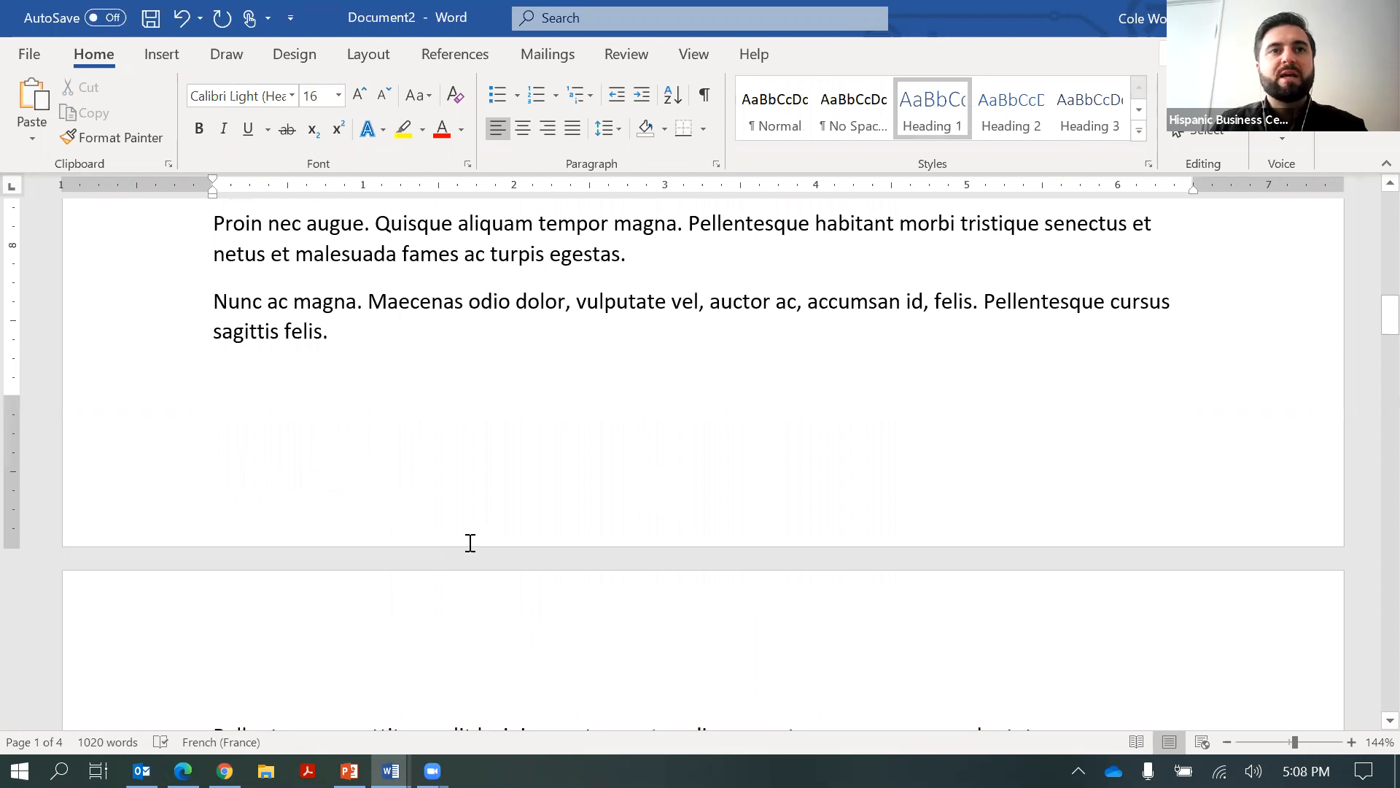
scroll(387, 416, "up", 10)
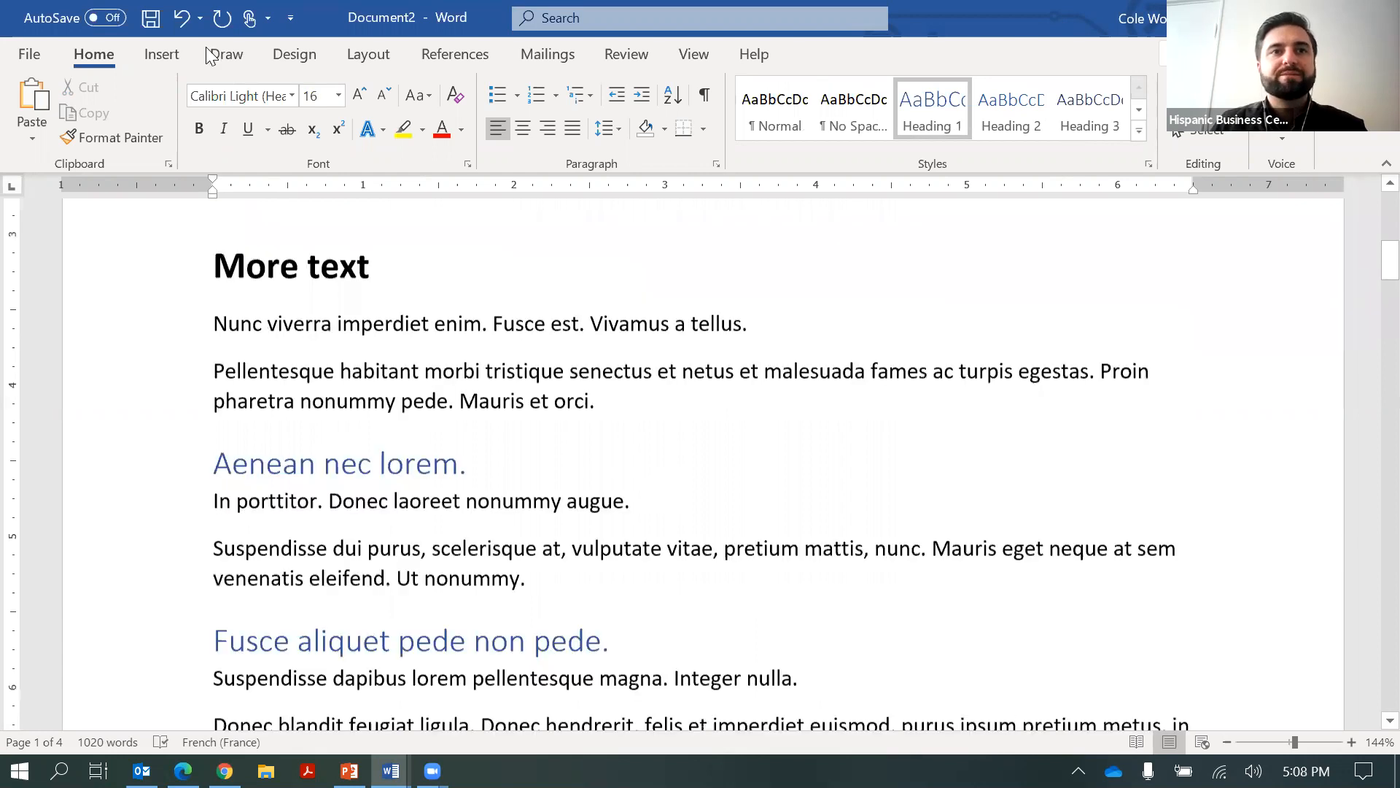
scroll(131, 274, "up", 8)
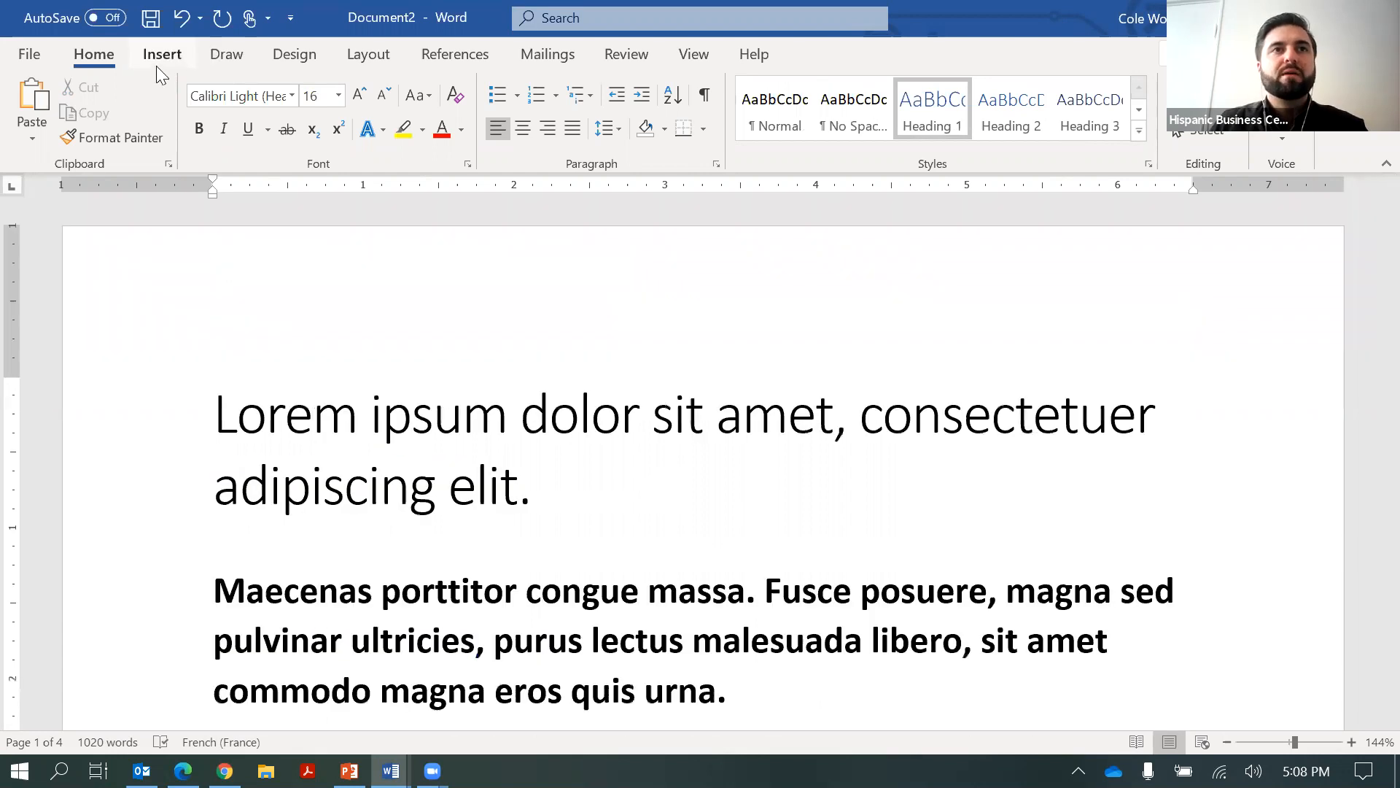
left_click(559, 17)
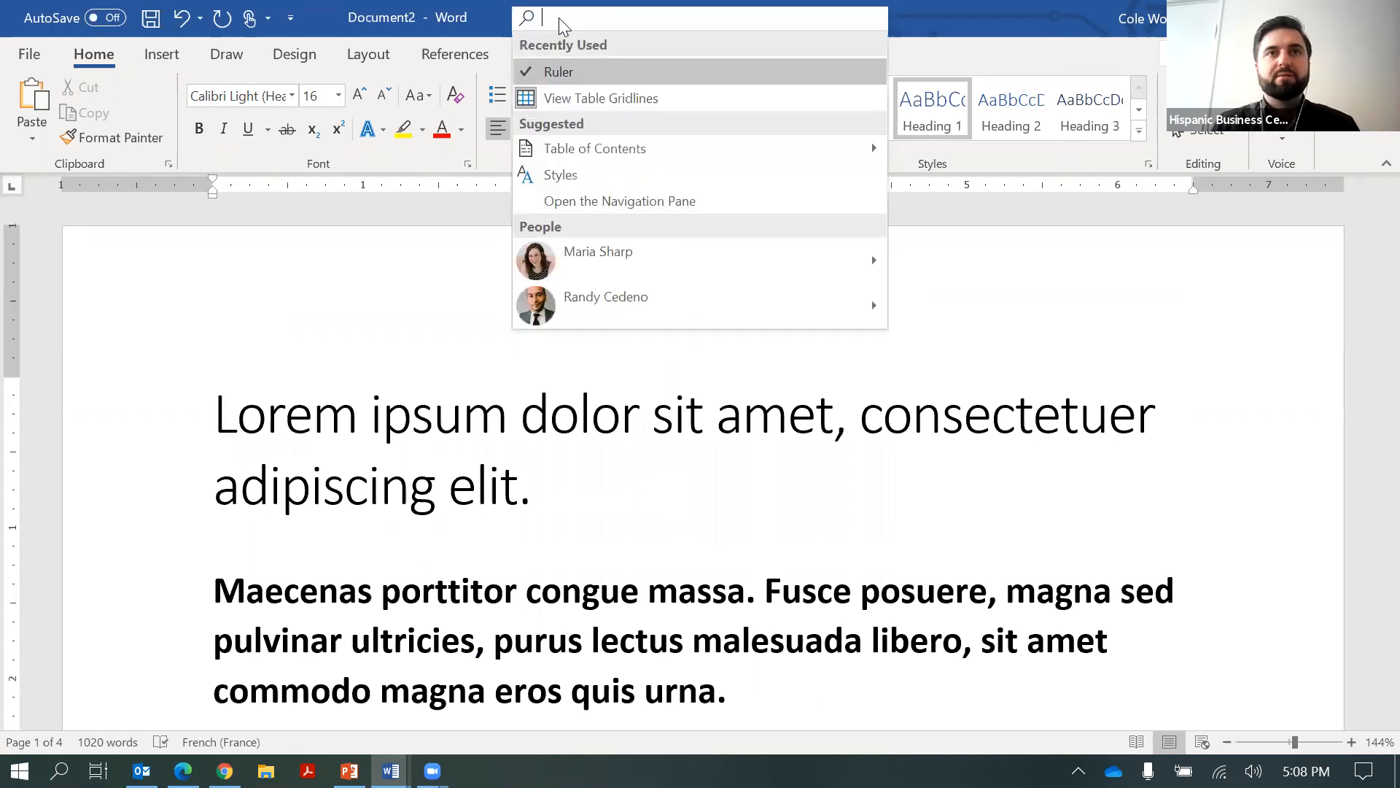
type("ta")
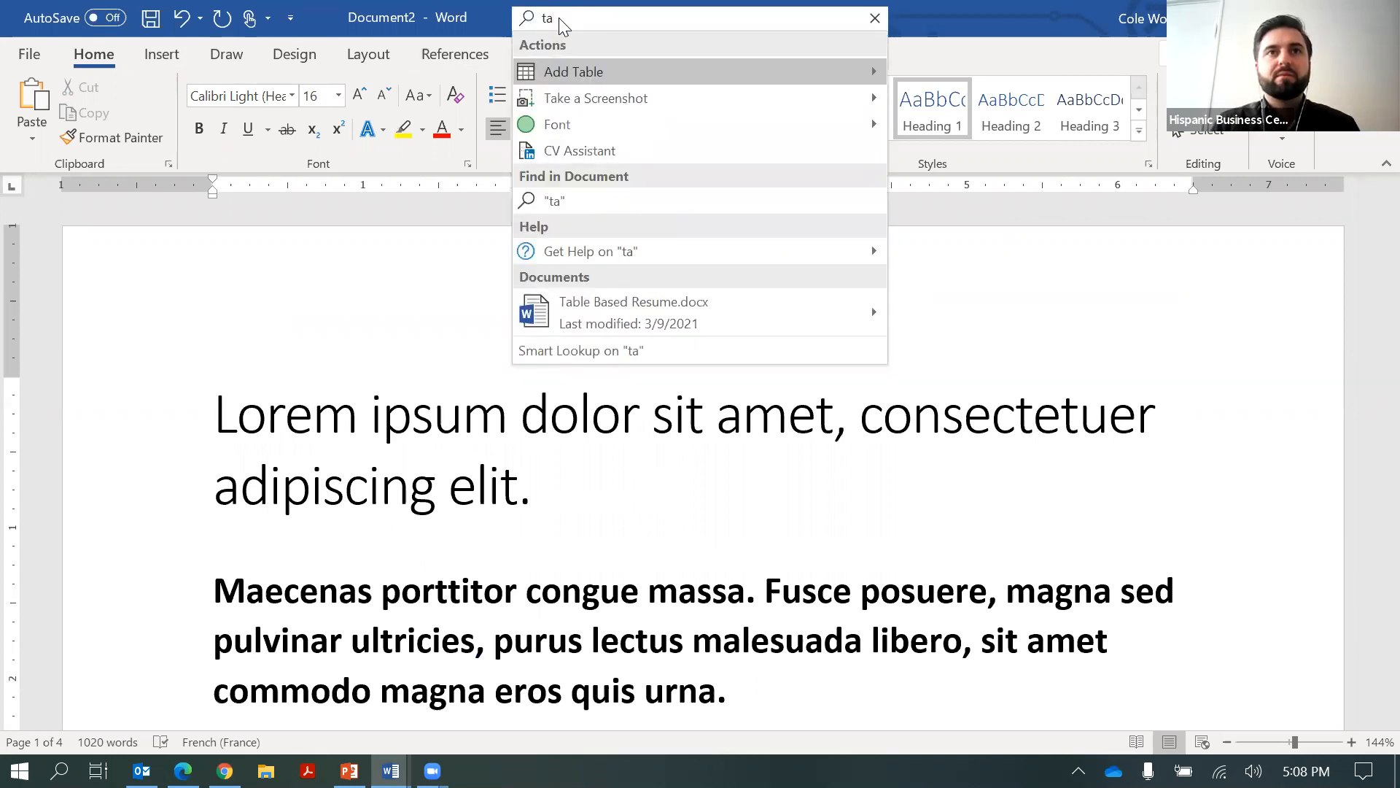
type("ble")
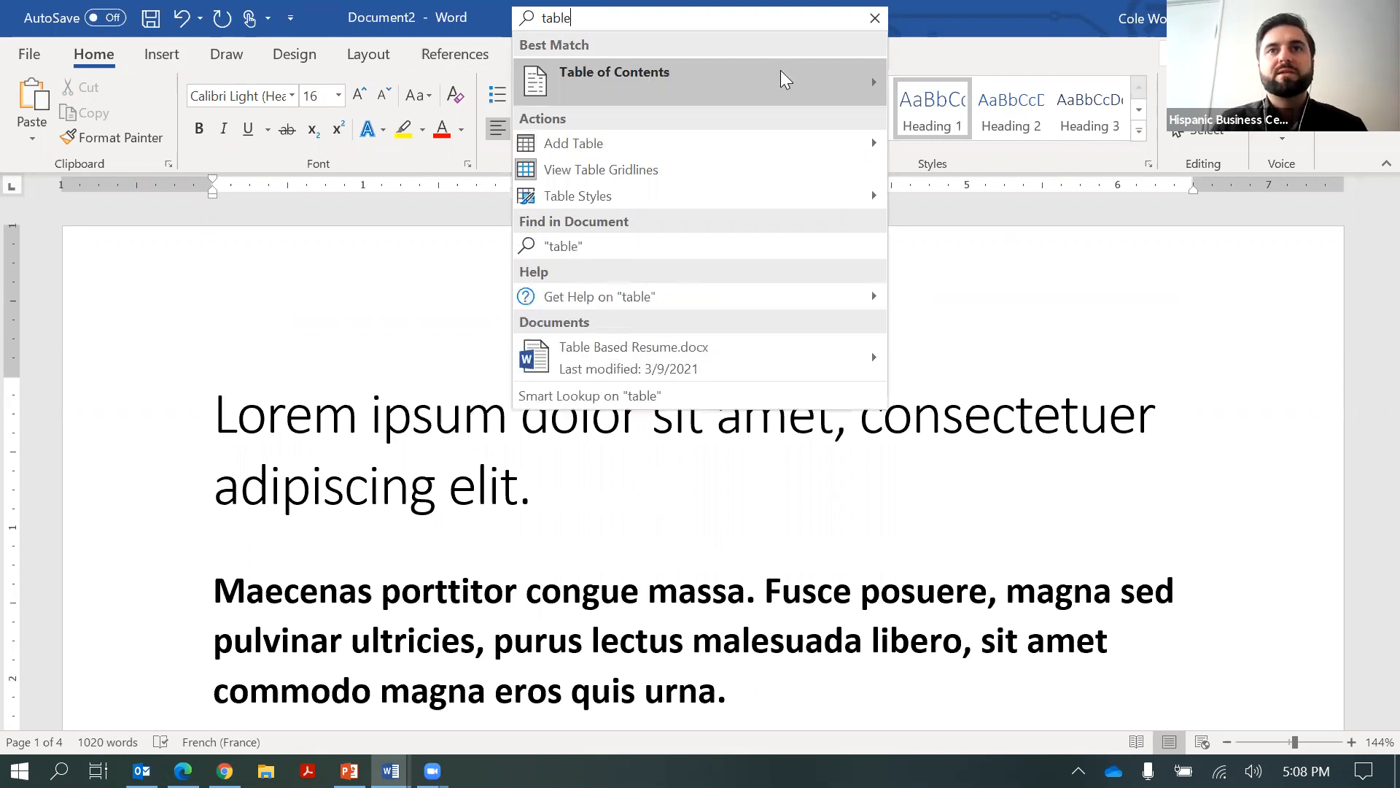
mouse_move(781, 71)
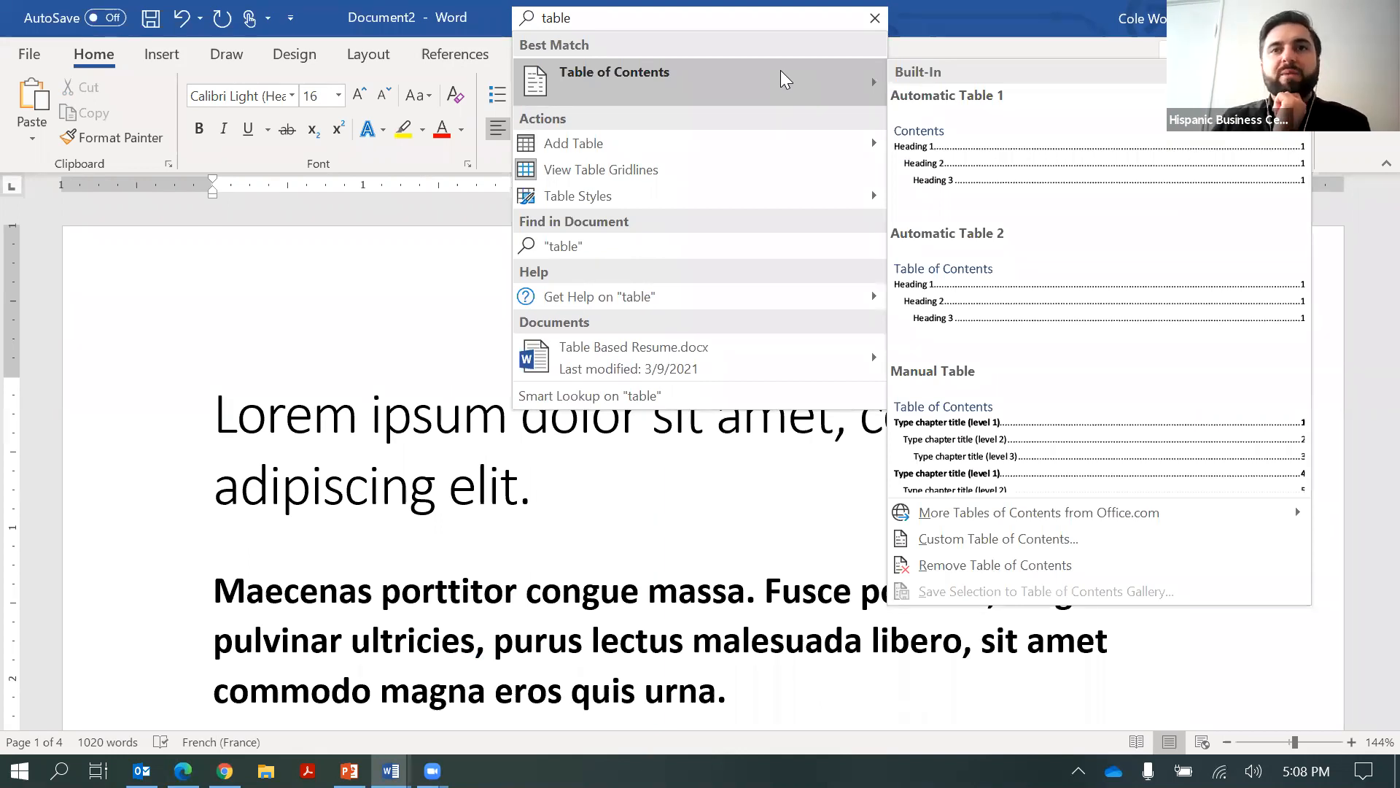
left_click(387, 256)
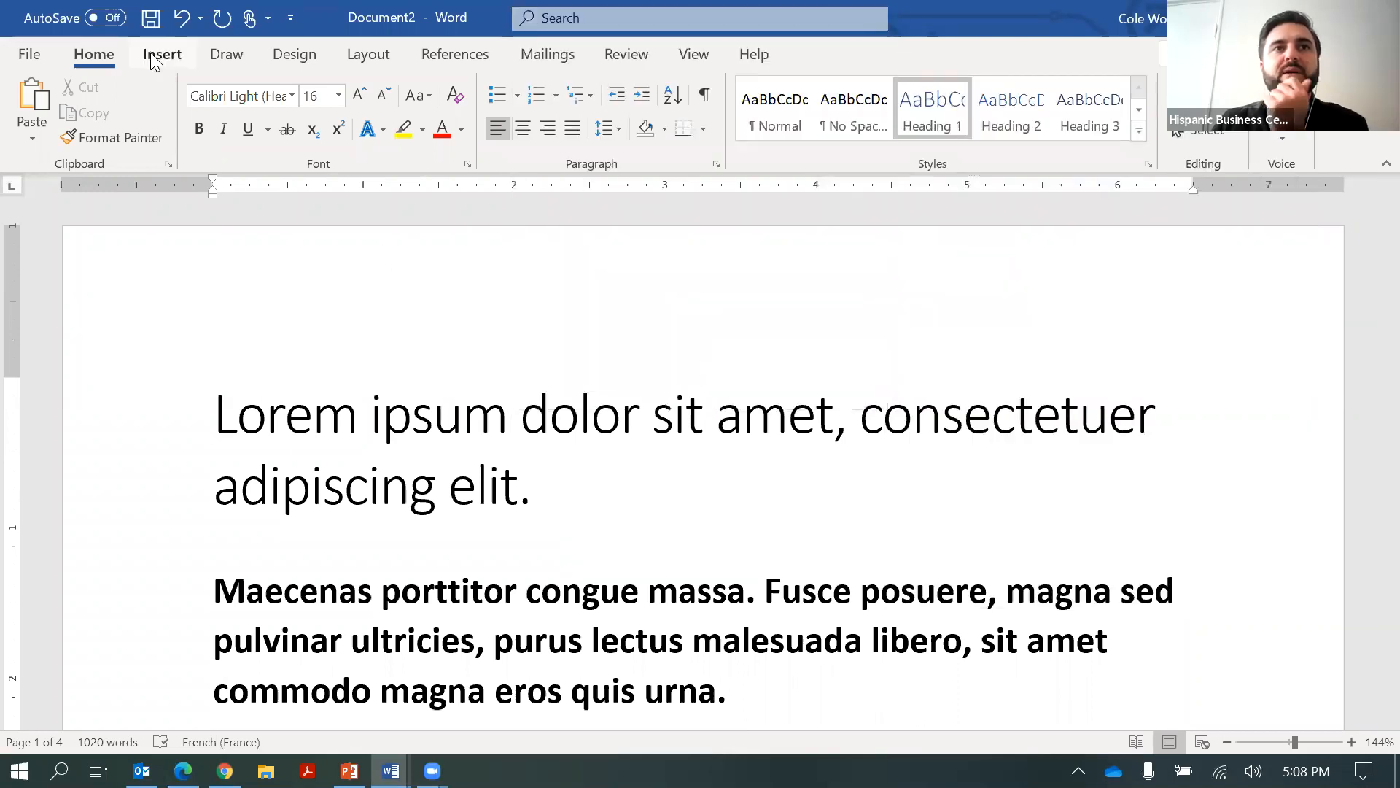
left_click(155, 58)
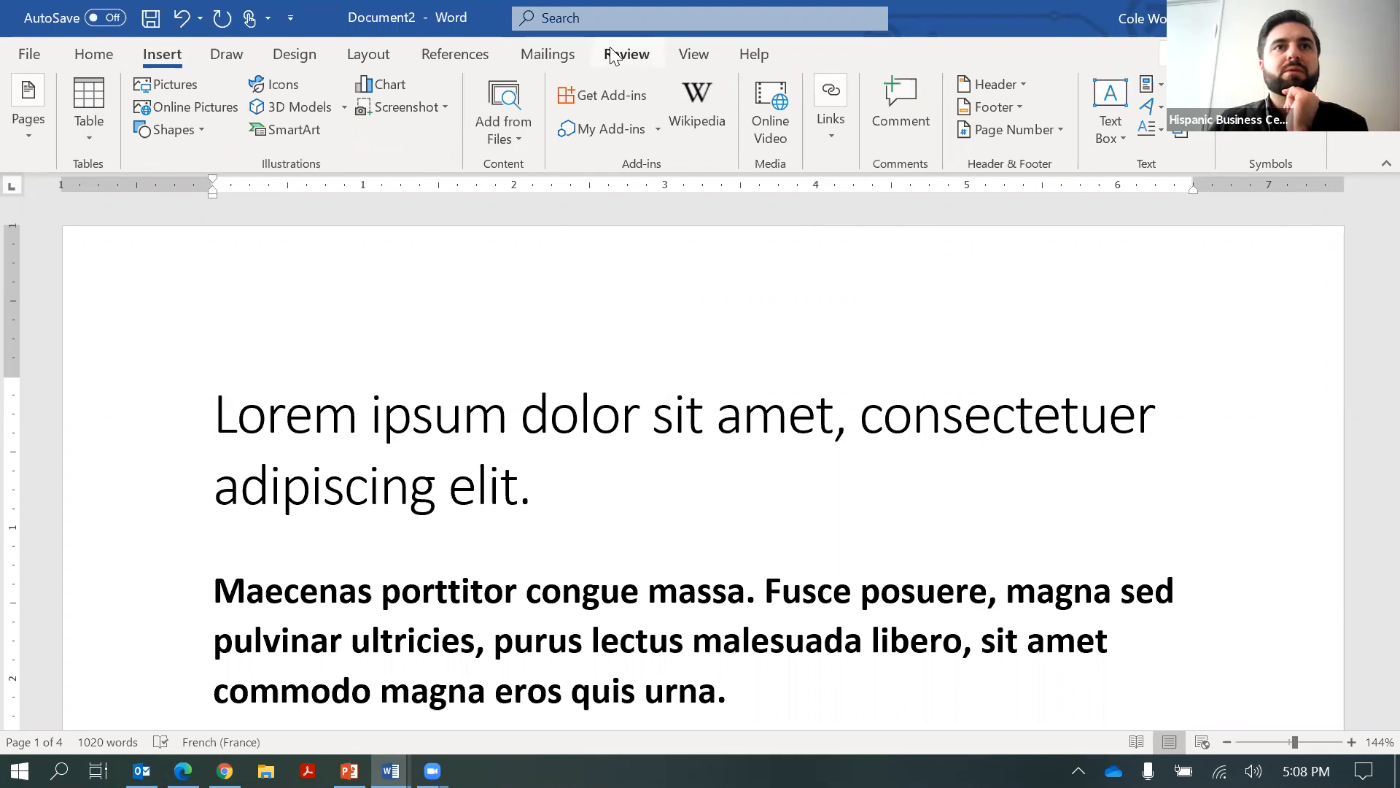
left_click(295, 55)
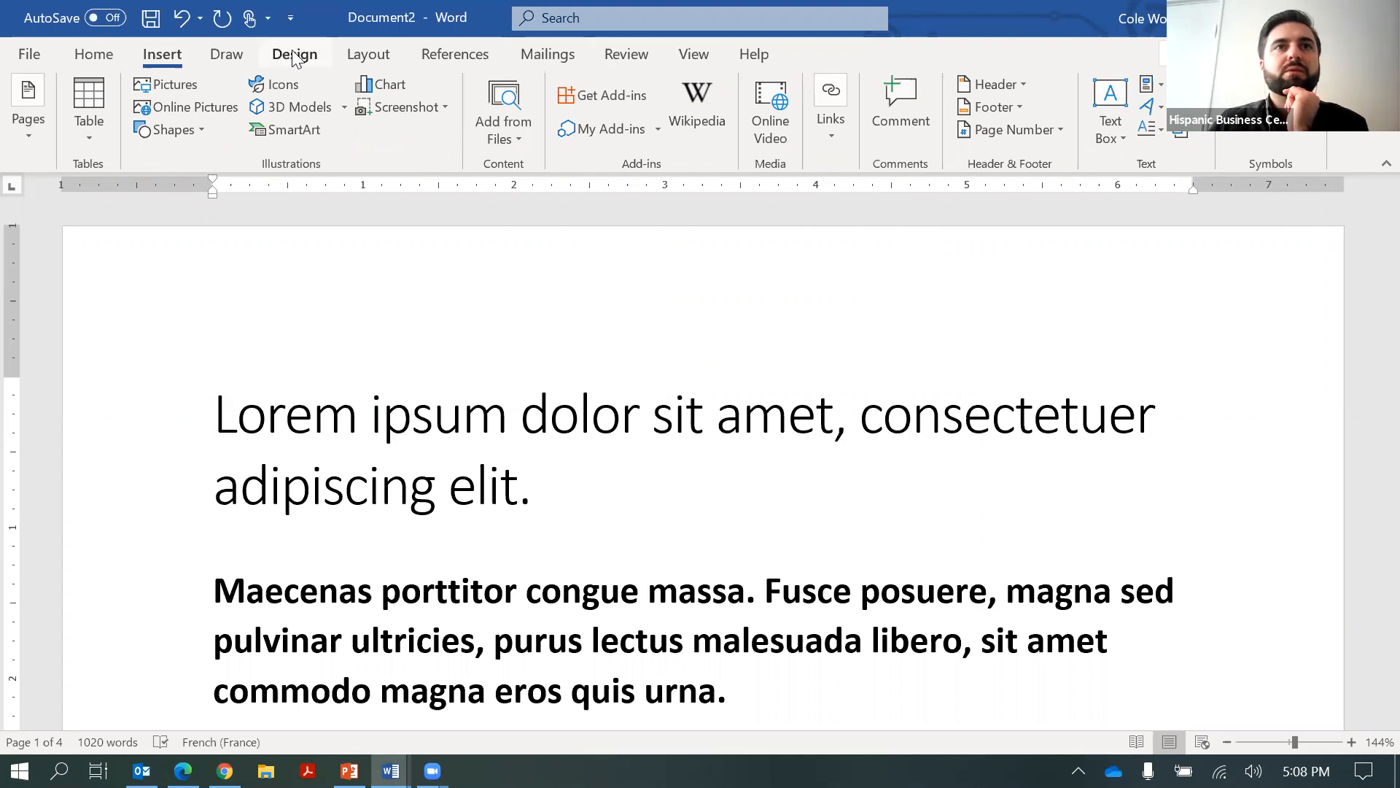
left_click(369, 56)
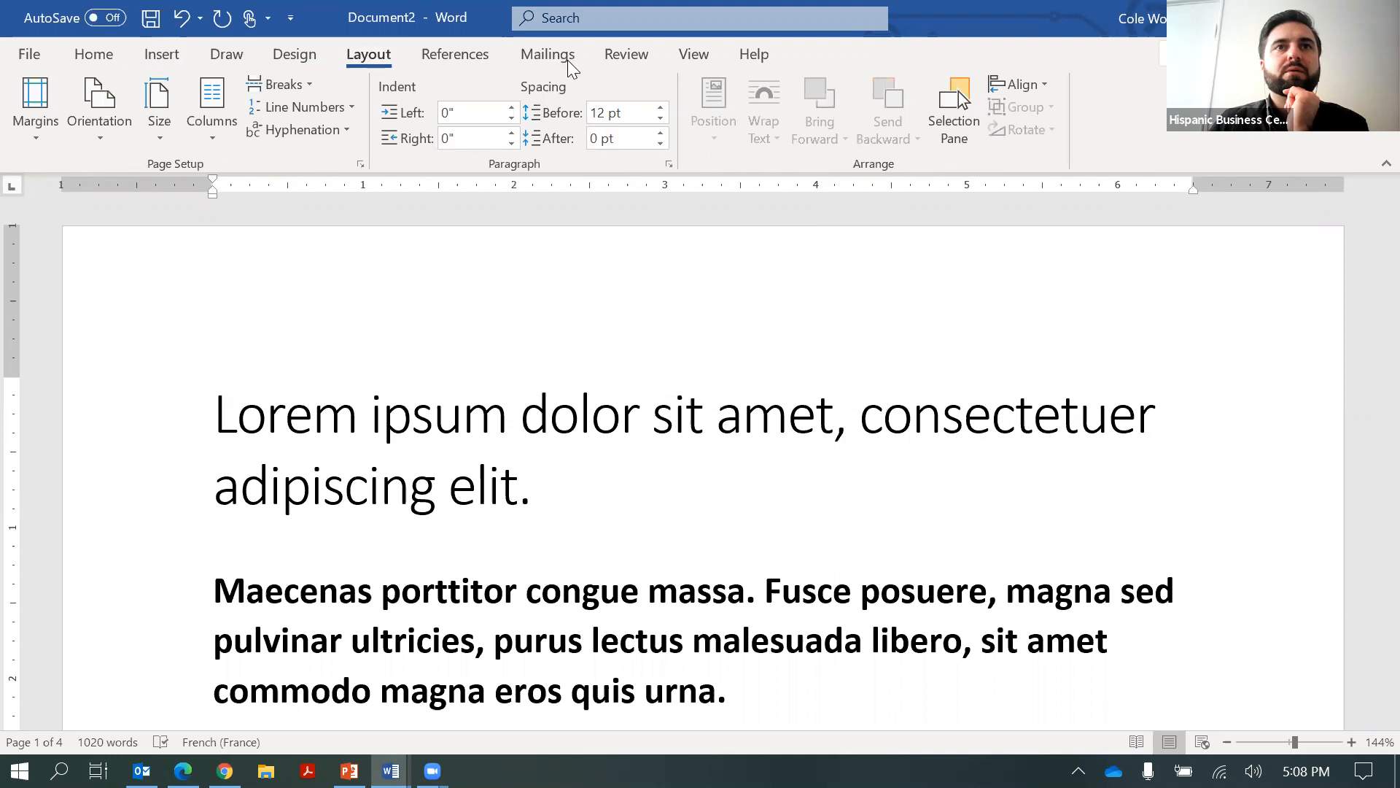
left_click(548, 58)
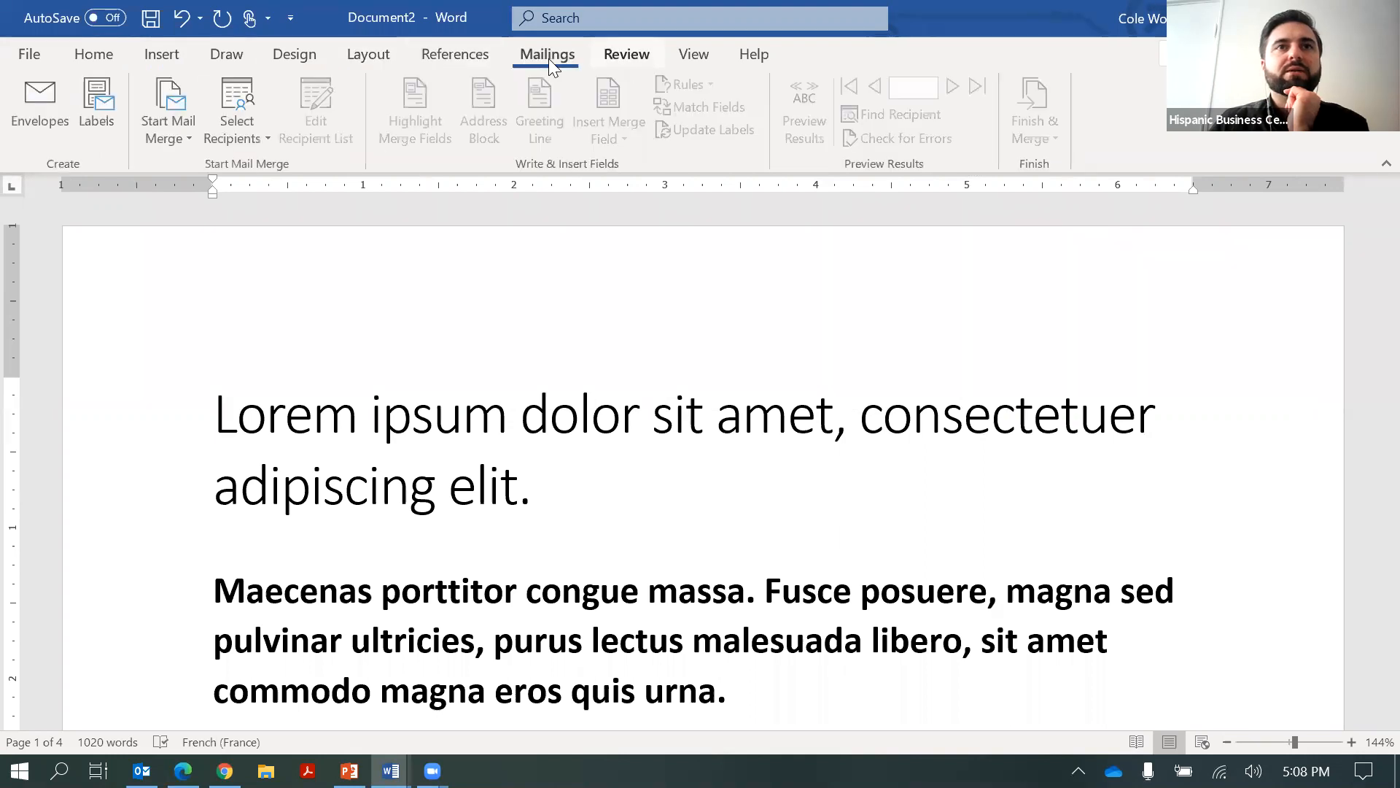
left_click(626, 61)
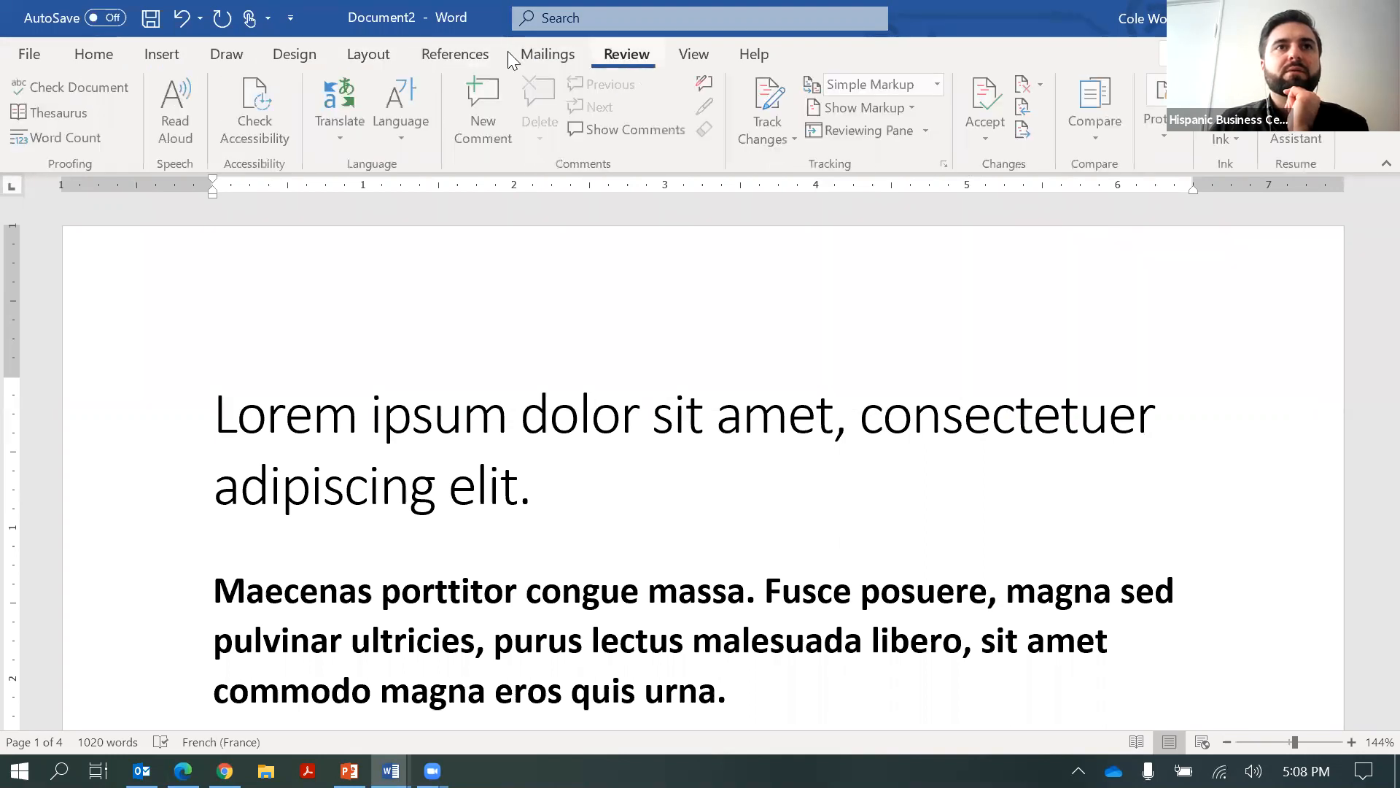
left_click(540, 58)
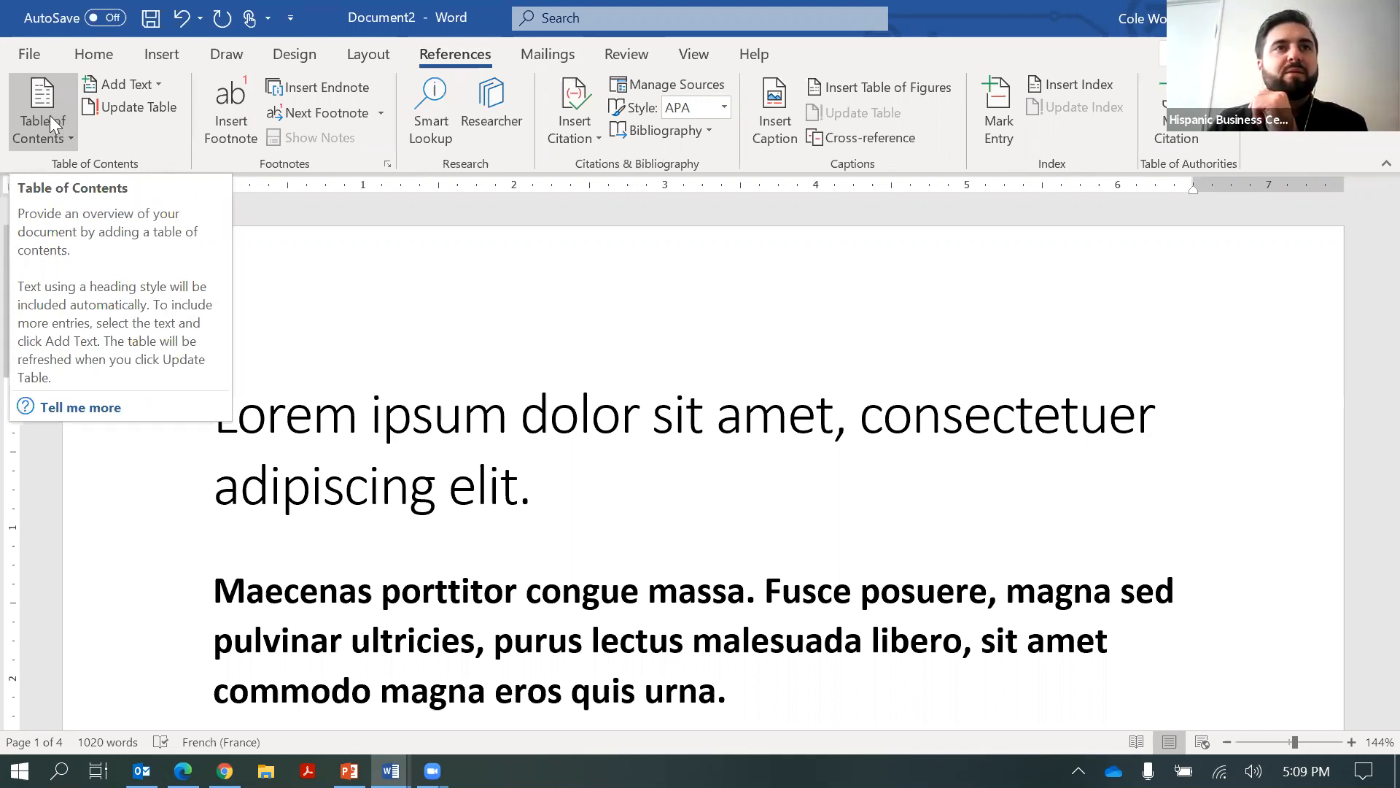
left_click(50, 115)
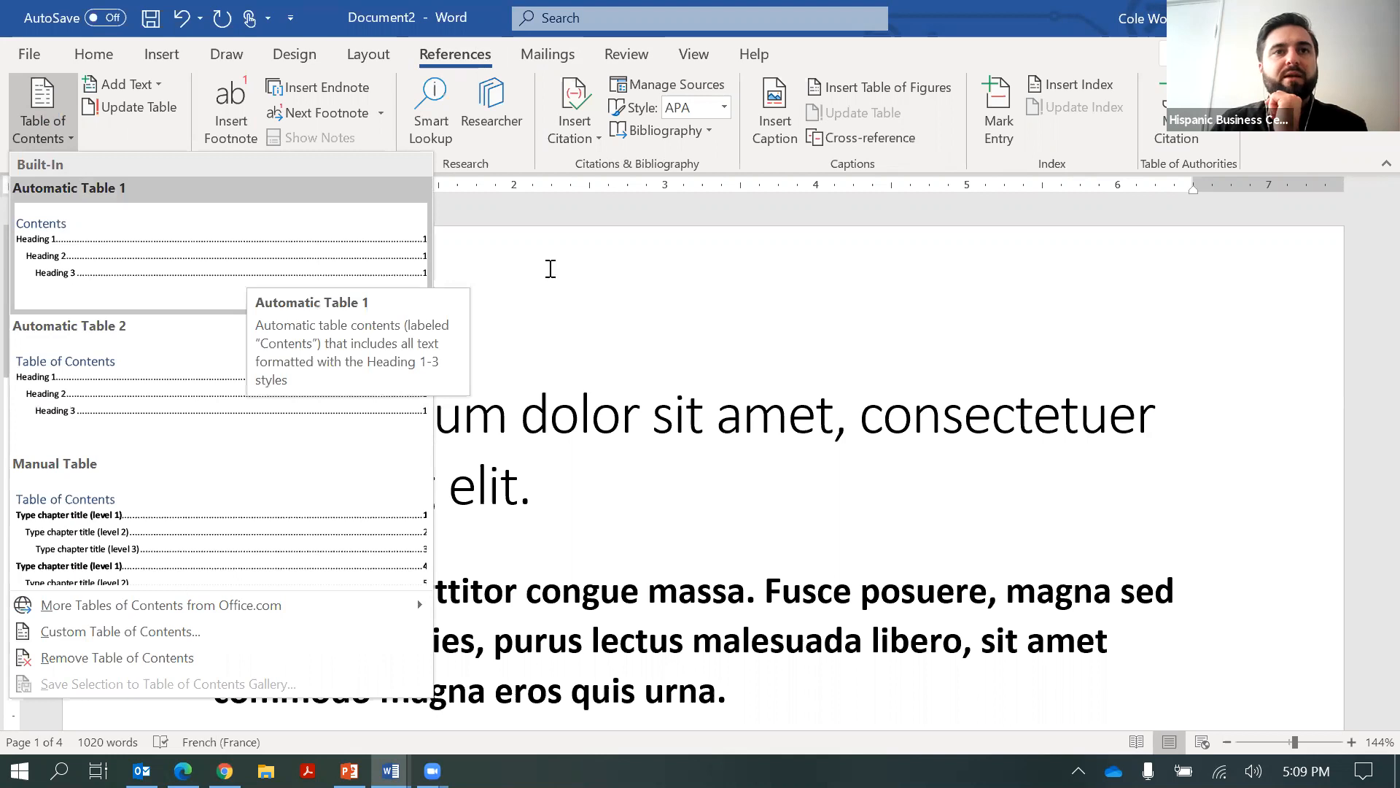
key("Escape")
Insert the Automatic Table 1 table of contents in the empty paragraph between "The style continues." and "More text"
scroll(291, 512, "down", 1)
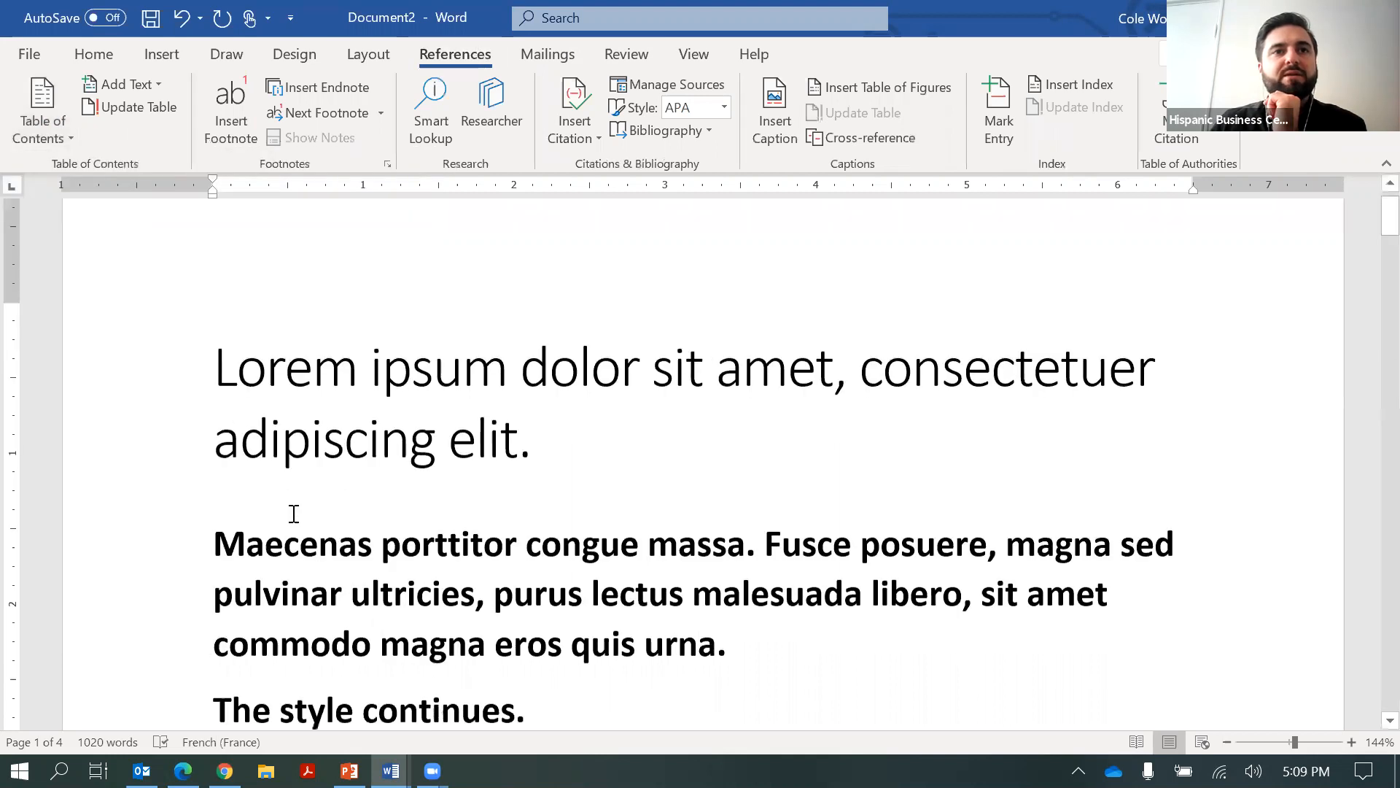
scroll(265, 513, "down", 2)
scroll(360, 506, "down", 3)
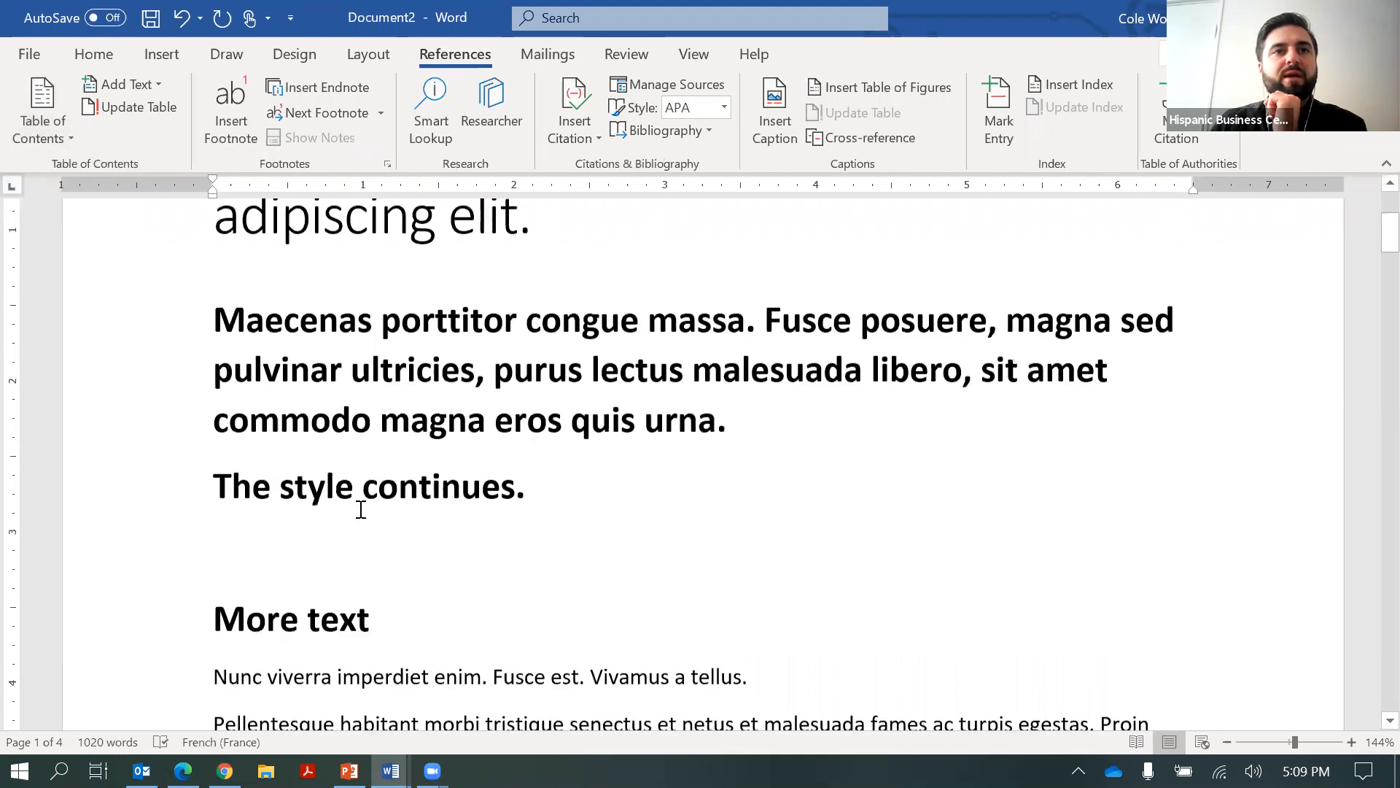
scroll(369, 501, "down", 1)
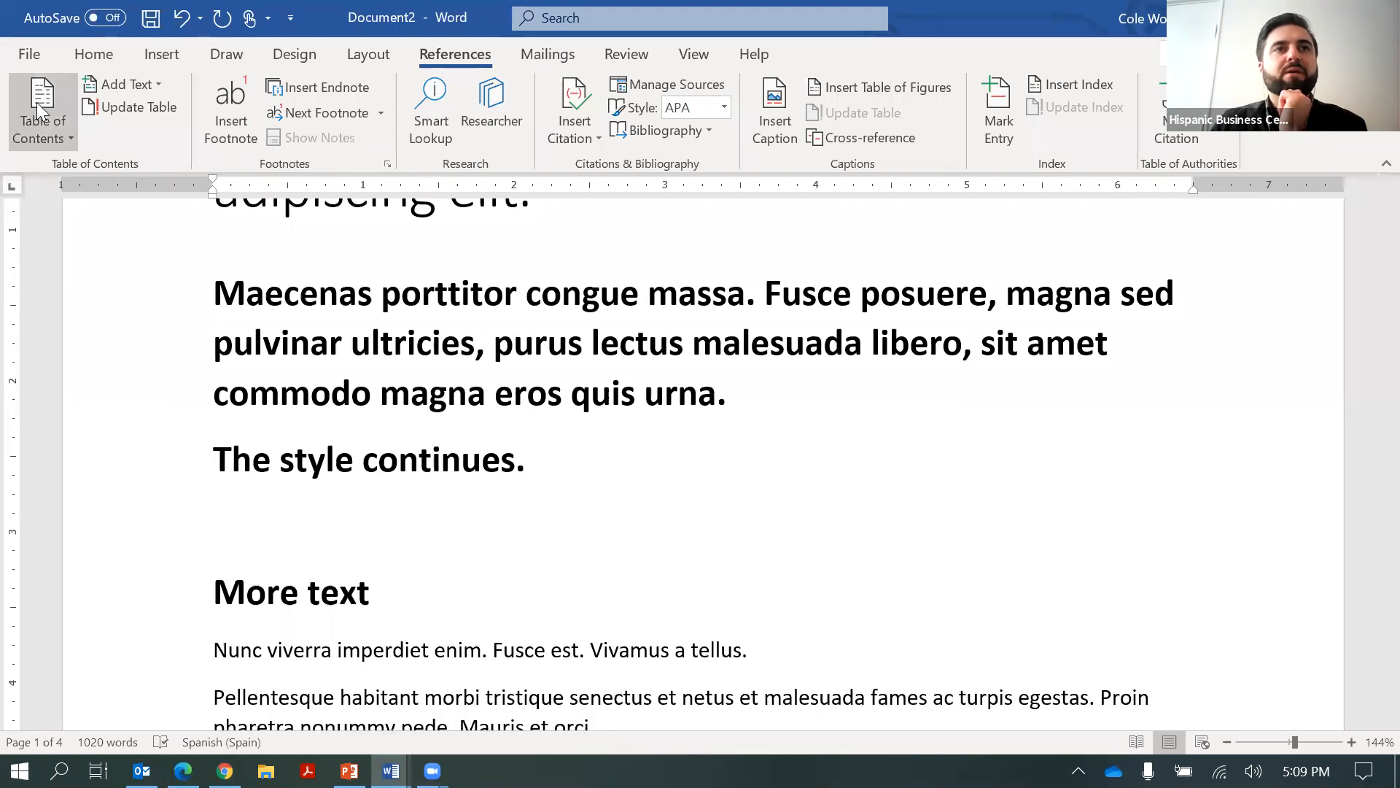
left_click(40, 110)
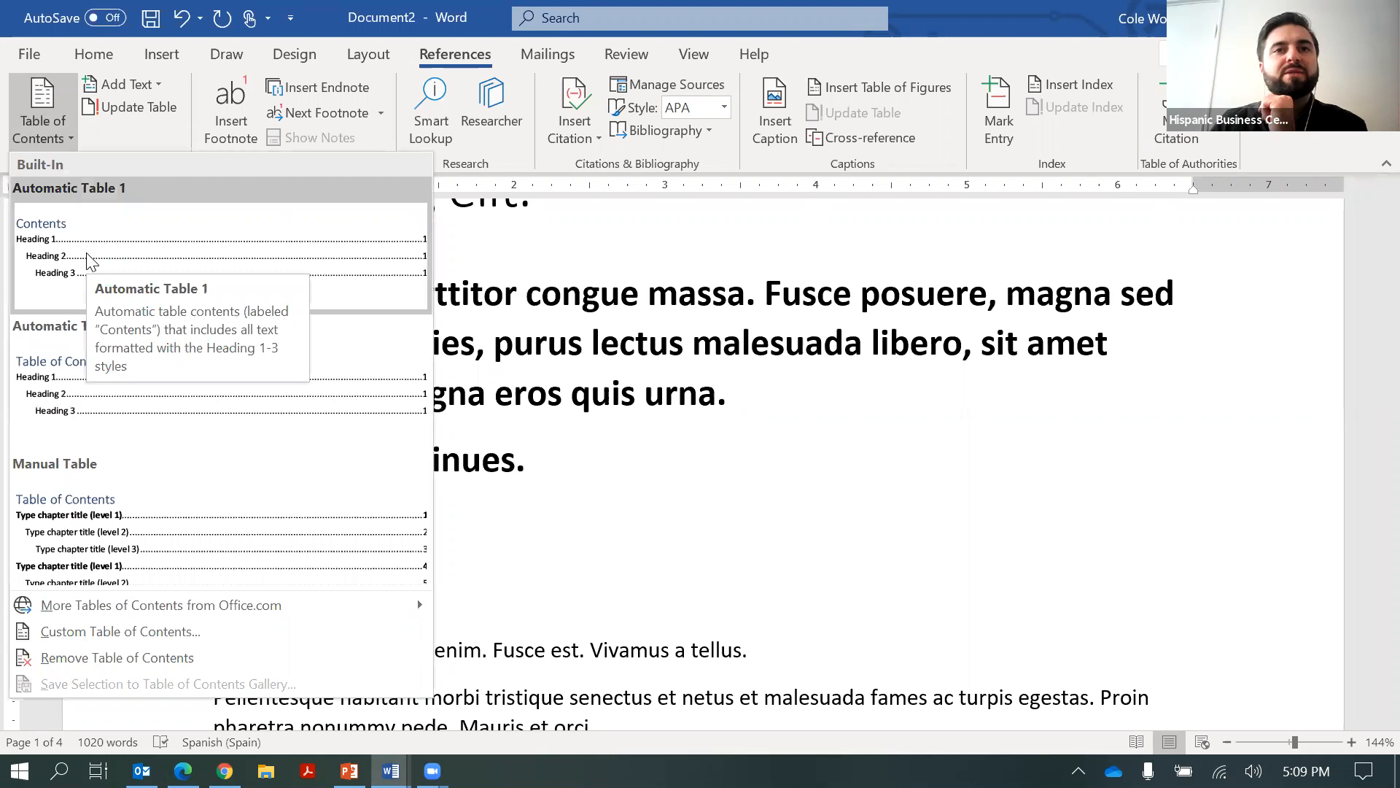
left_click(80, 263)
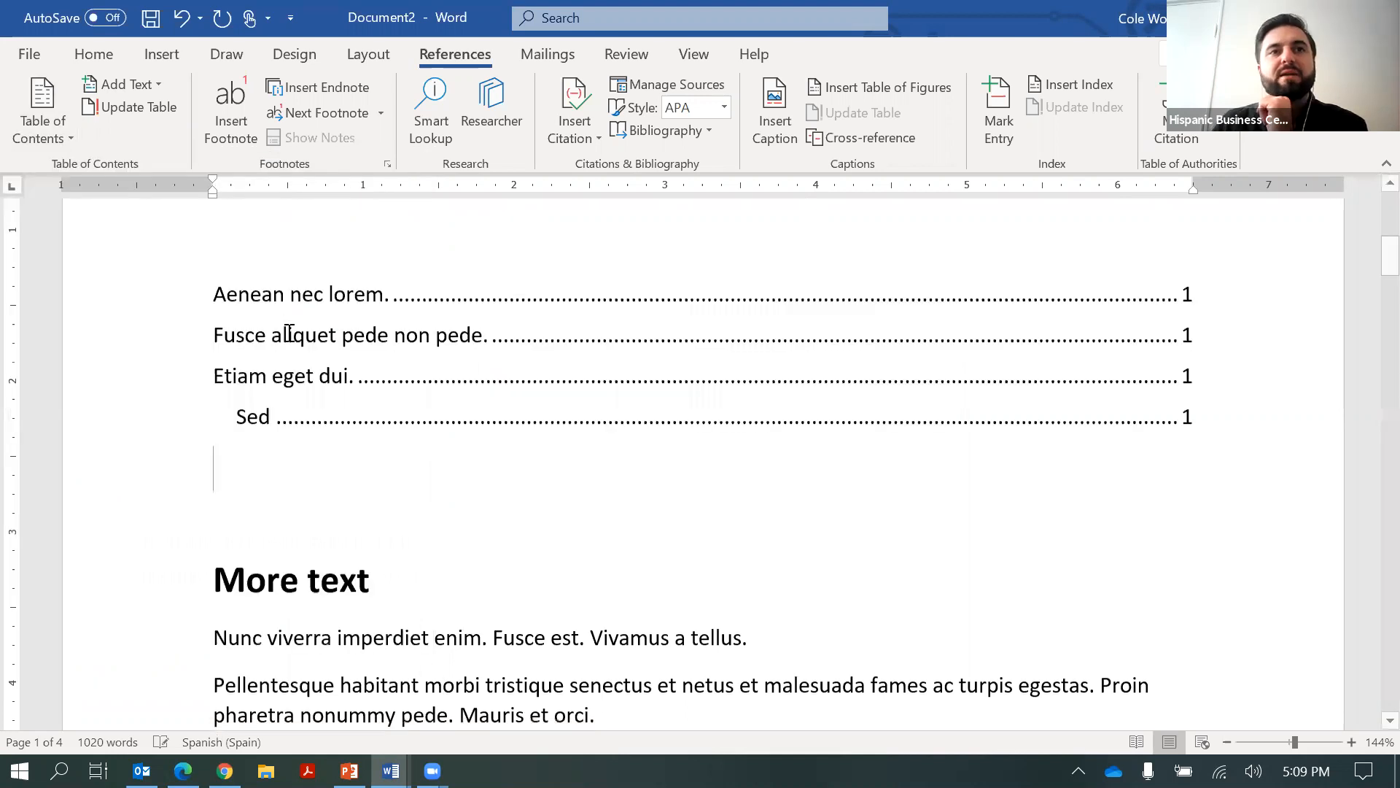
Look over the inserted table of contents and set the page zoom to 100%
scroll(657, 449, "down", 3)
scroll(642, 445, "up", 2)
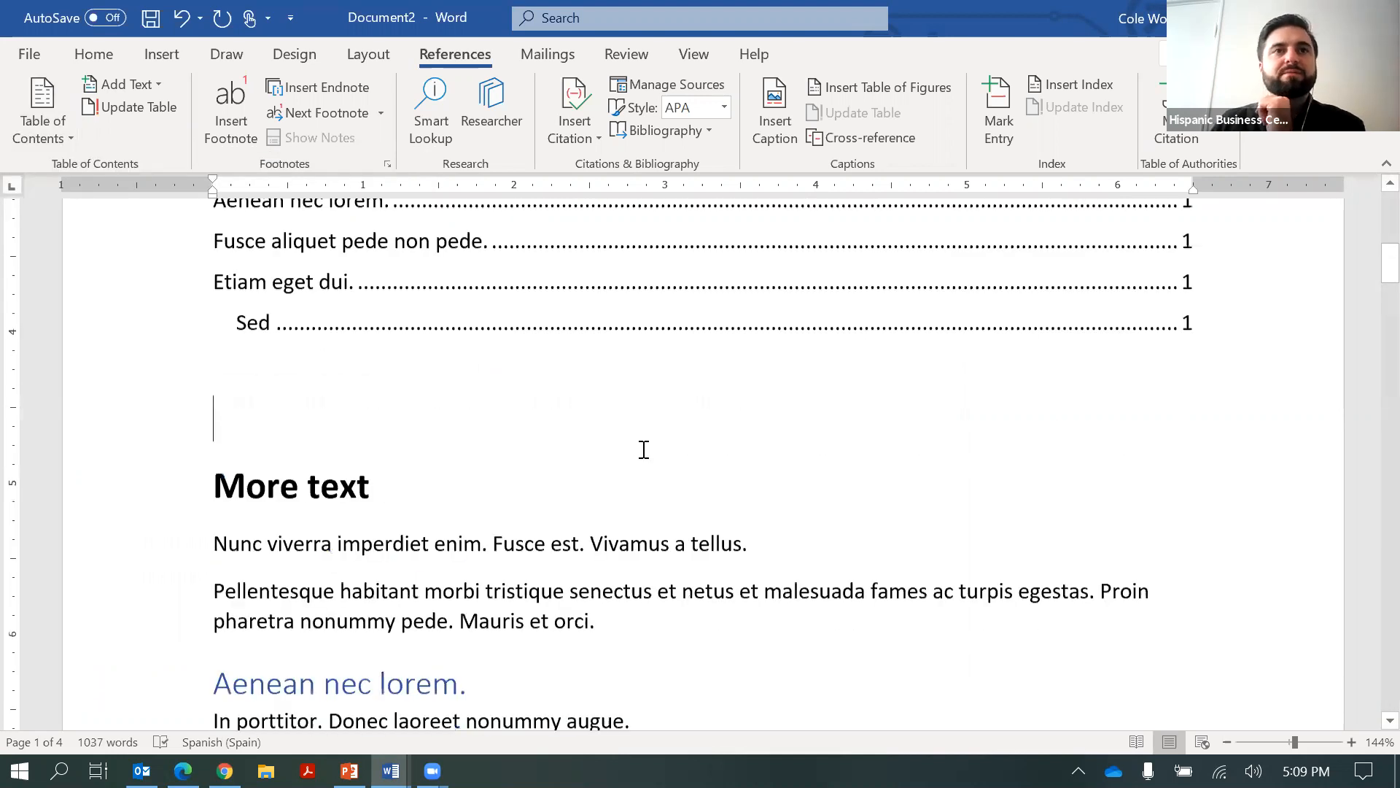
scroll(641, 442, "up", 3)
scroll(640, 439, "up", 2)
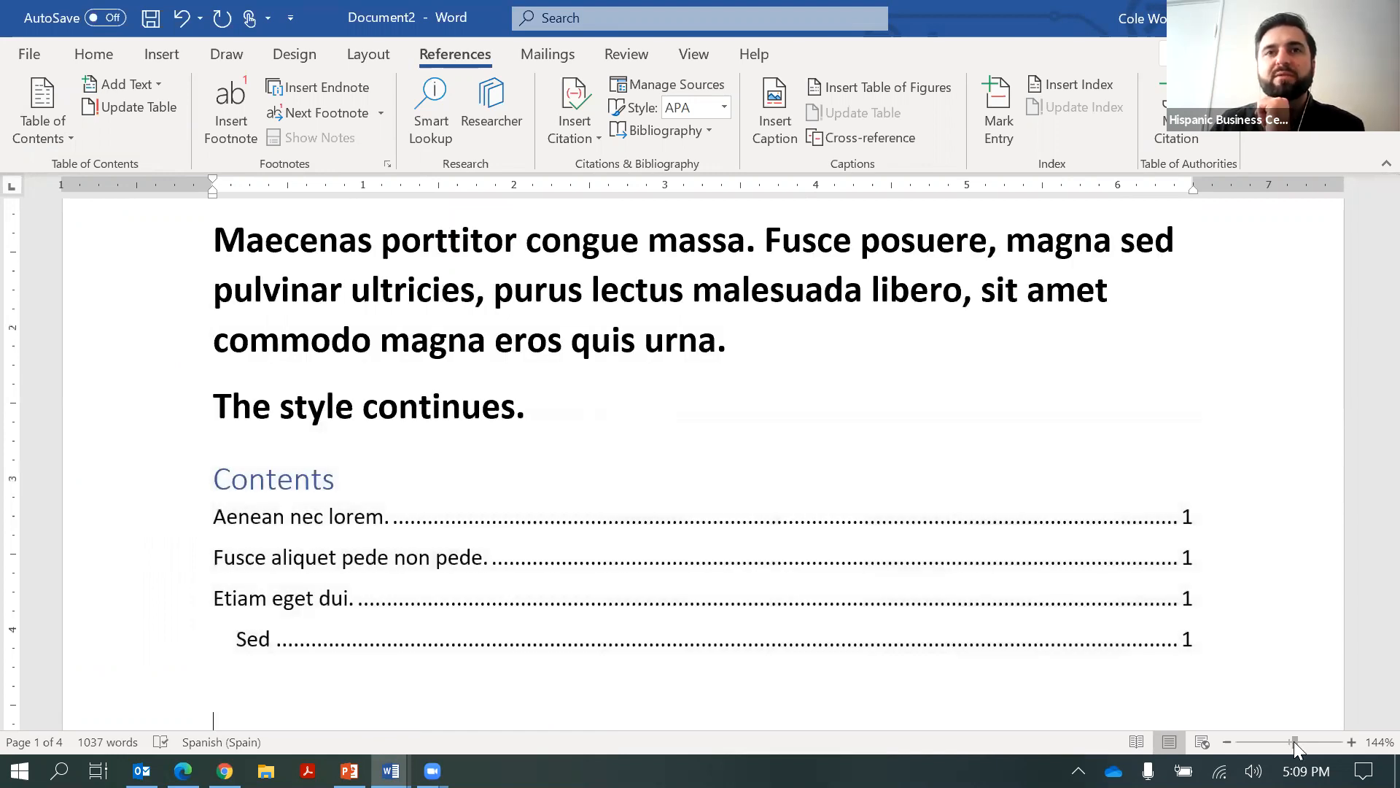
left_click_drag(1294, 741, 1283, 741)
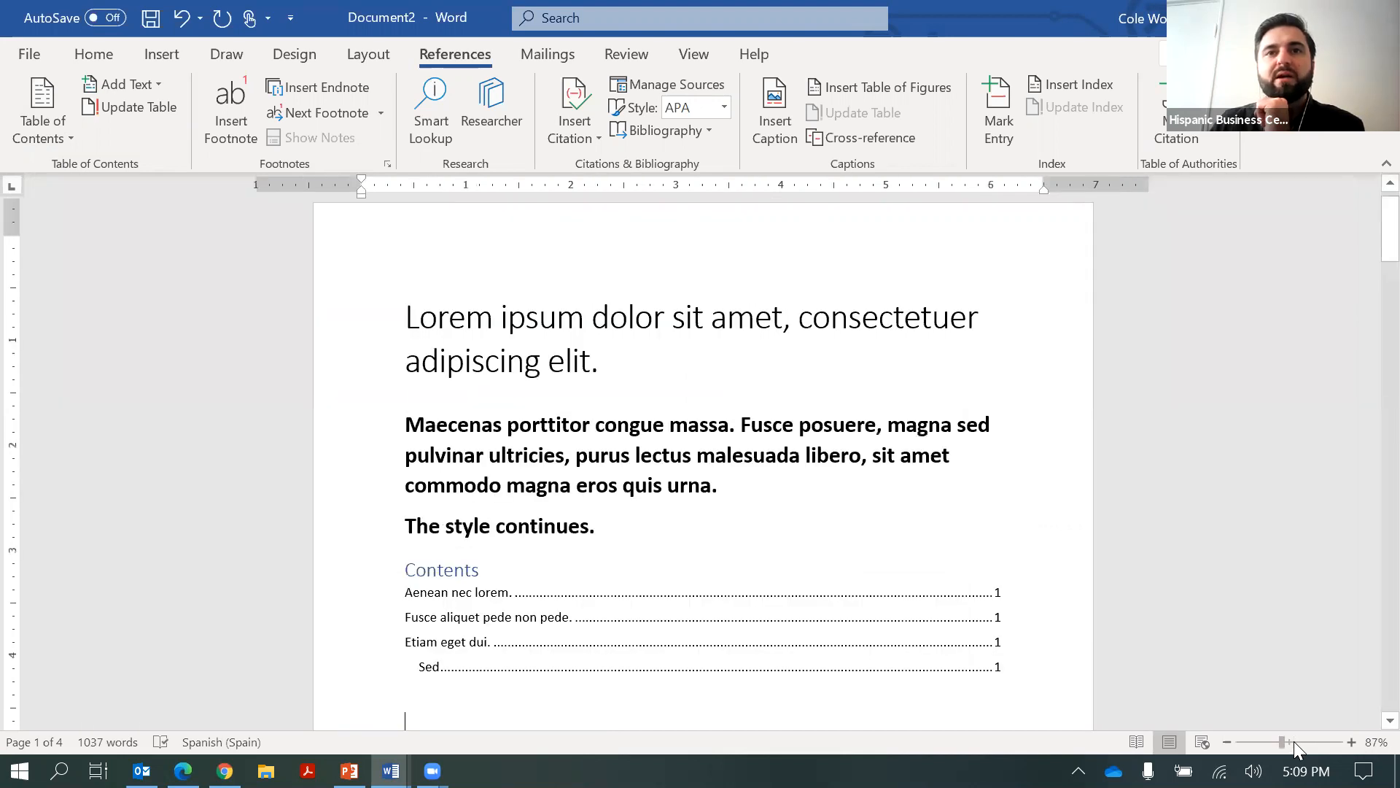
left_click(1290, 741)
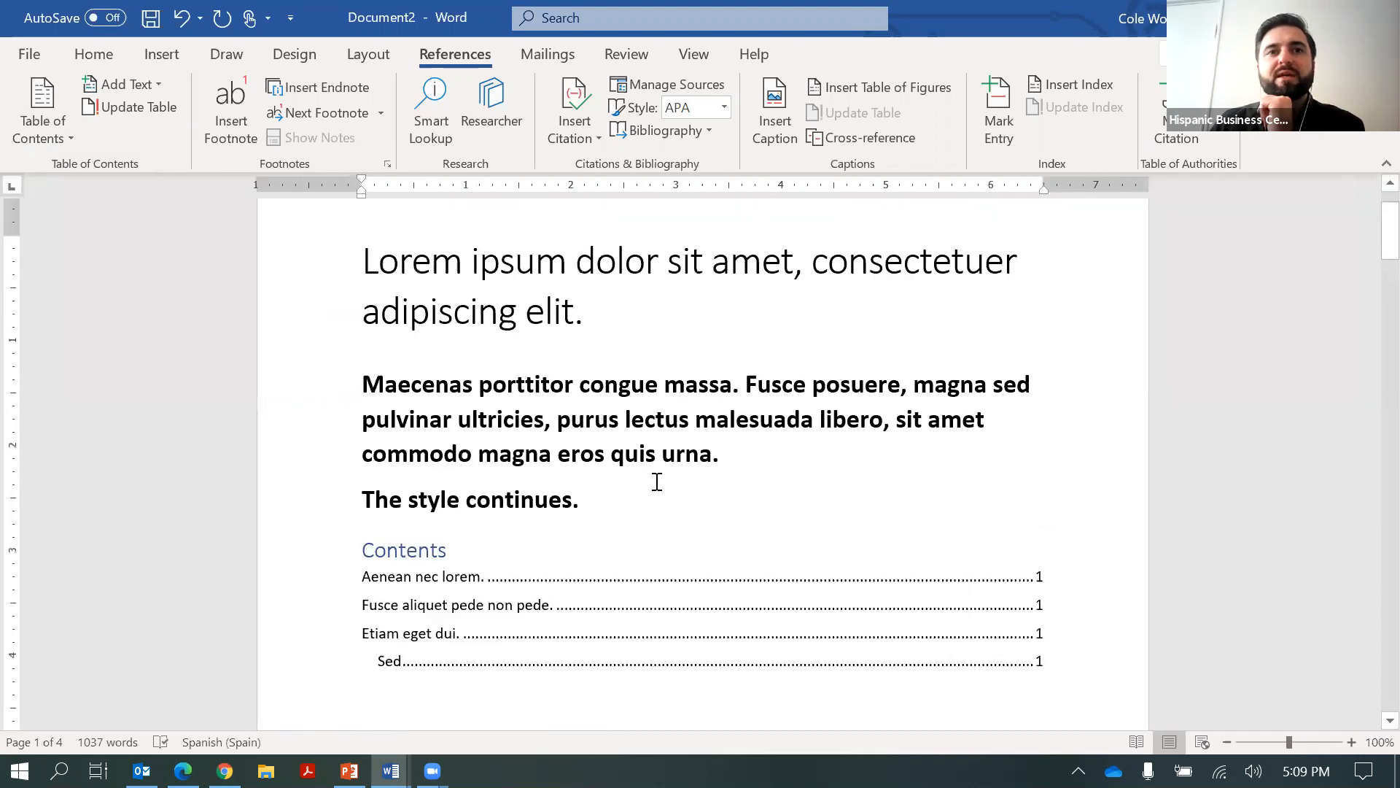
Collapse the text under the headings "Aenean nec lorem.", "Fusce aliquet pede non pede." and "Sed"
scroll(454, 500, "down", 2)
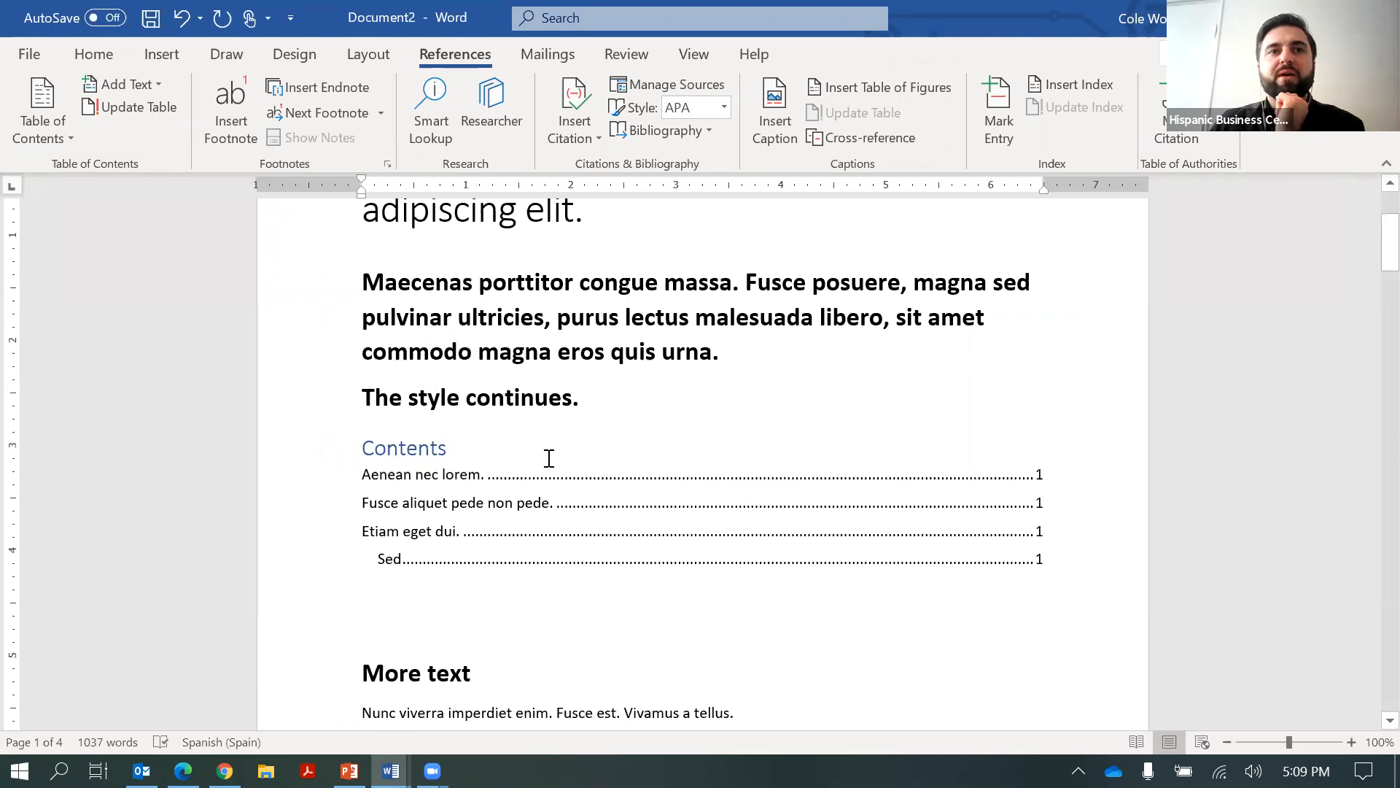
scroll(547, 459, "down", 2)
scroll(394, 493, "down", 4)
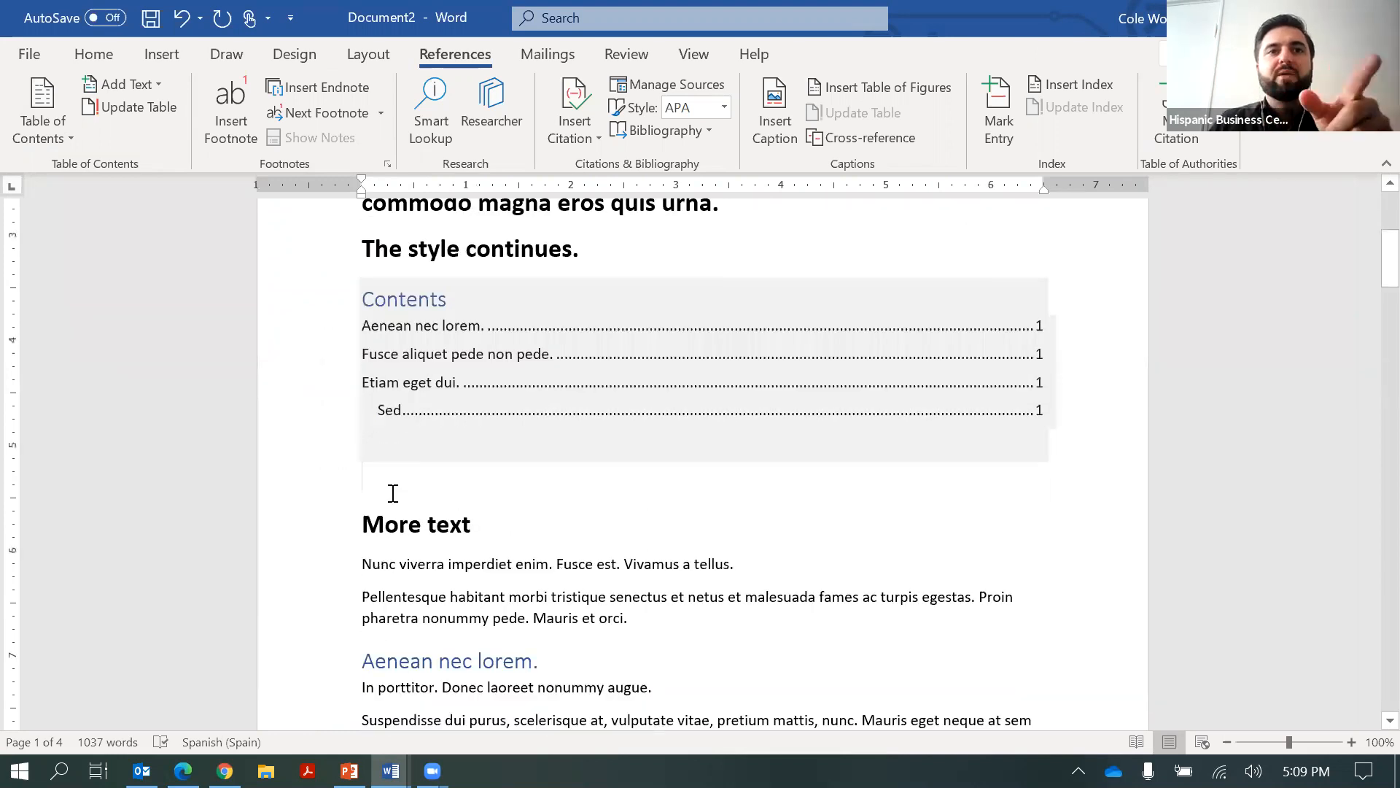
double_click(457, 486)
left_click(348, 493)
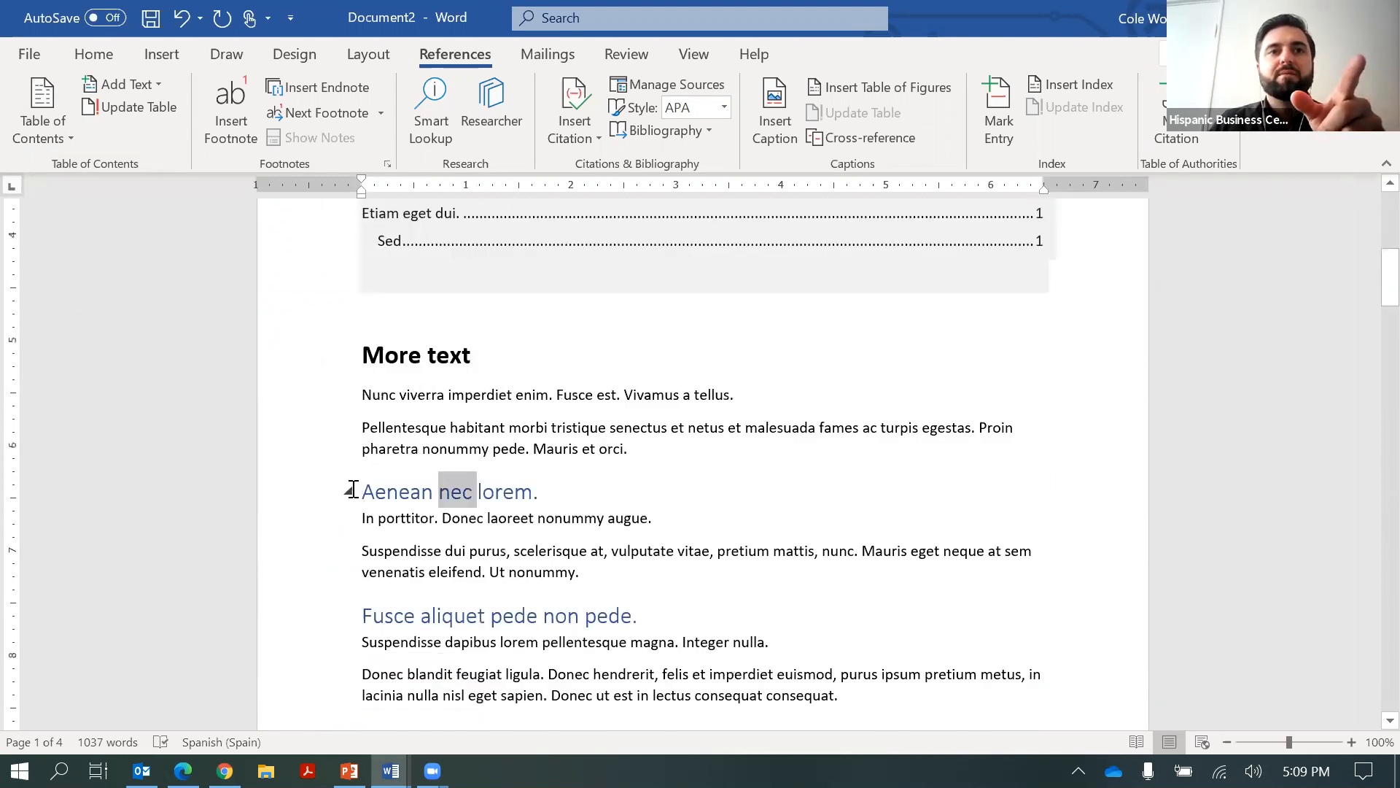
left_click(348, 531)
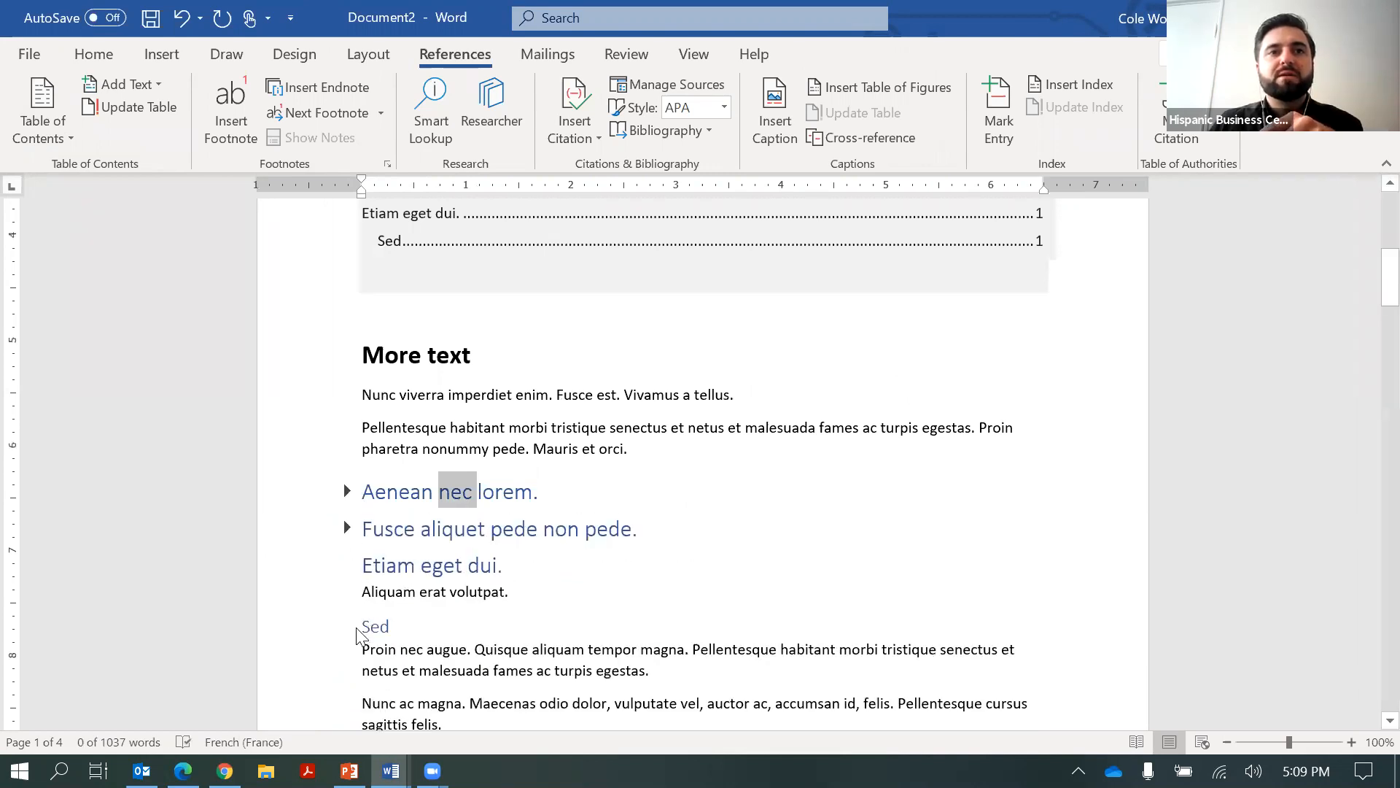
left_click(348, 626)
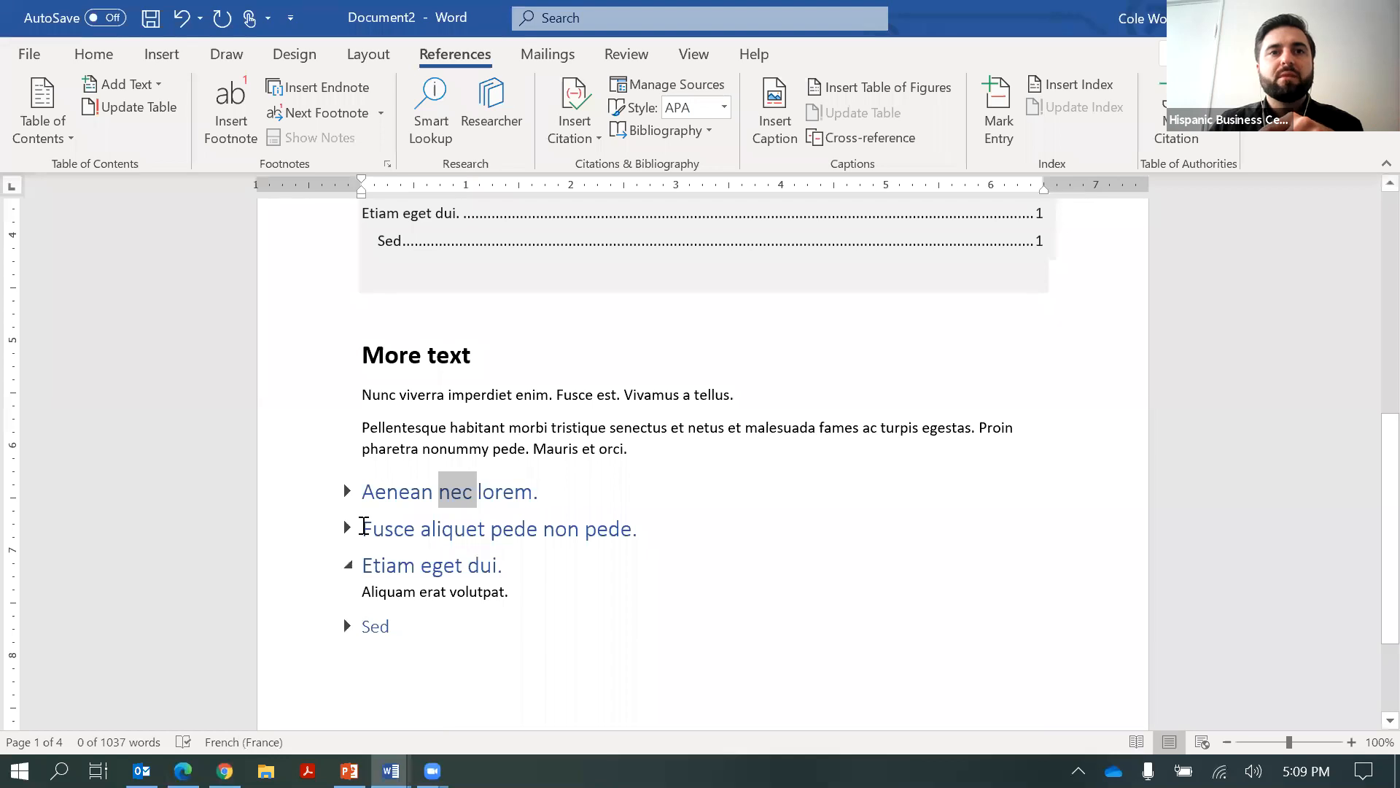
Expand the collapsed text under the "Sed" heading again
scroll(364, 526, "up", 4)
scroll(364, 525, "down", 6)
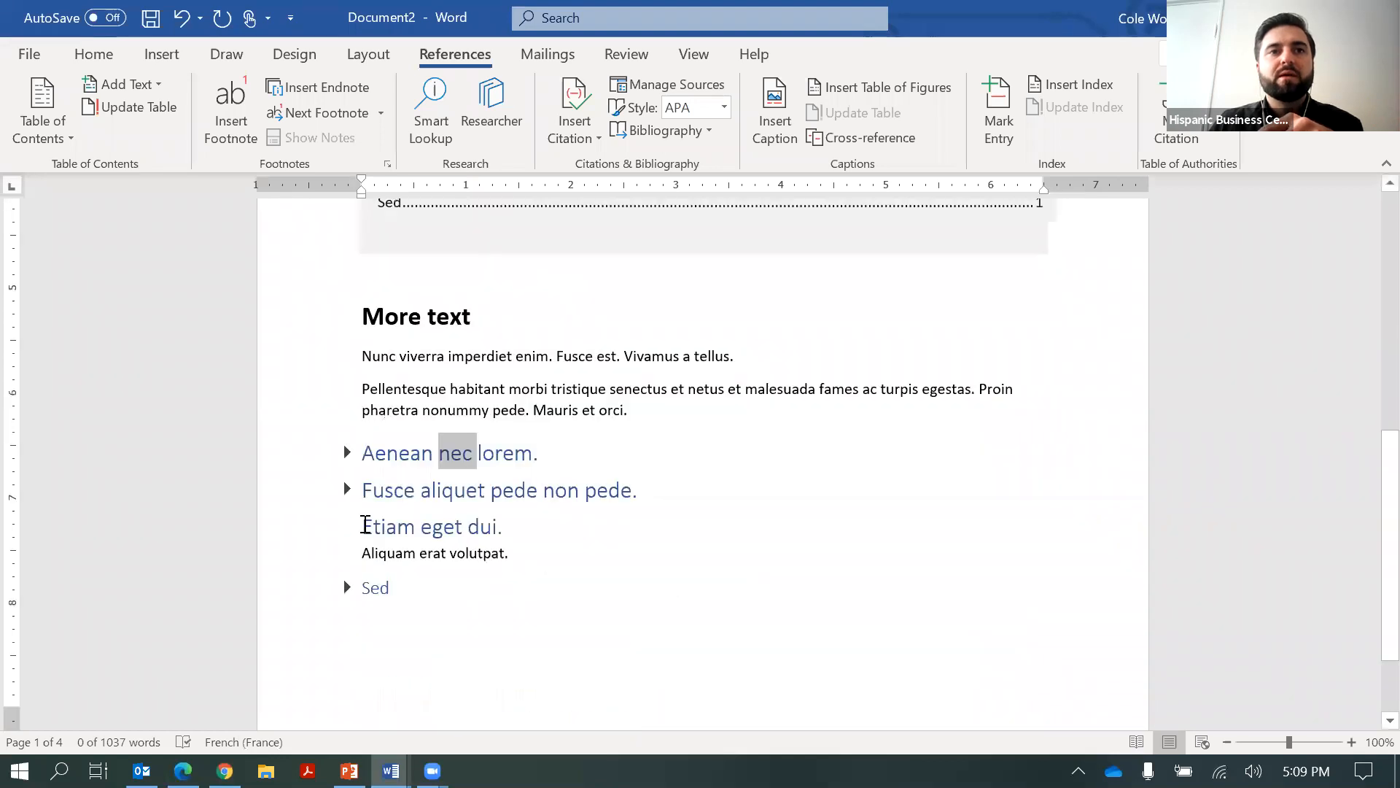
scroll(350, 579, "up", 1)
left_click(348, 578)
scroll(460, 571, "up", 1)
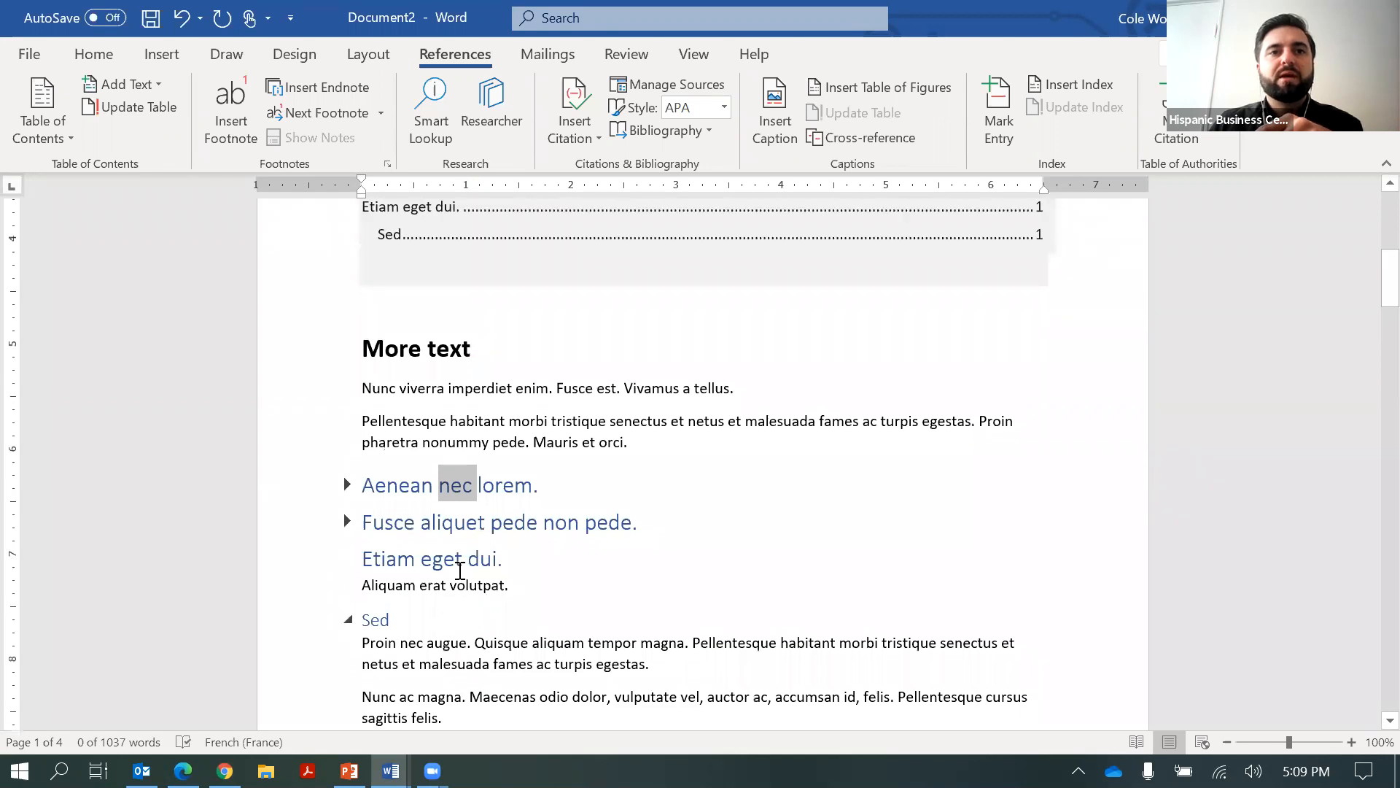
Move "Fusce est." on page 2 to the start of the following "Pellentesque habitant" paragraph and delete the stray period and space before it
scroll(430, 511, "down", 5)
left_click(431, 504)
scroll(437, 503, "down", 1)
scroll(437, 507, "down", 4)
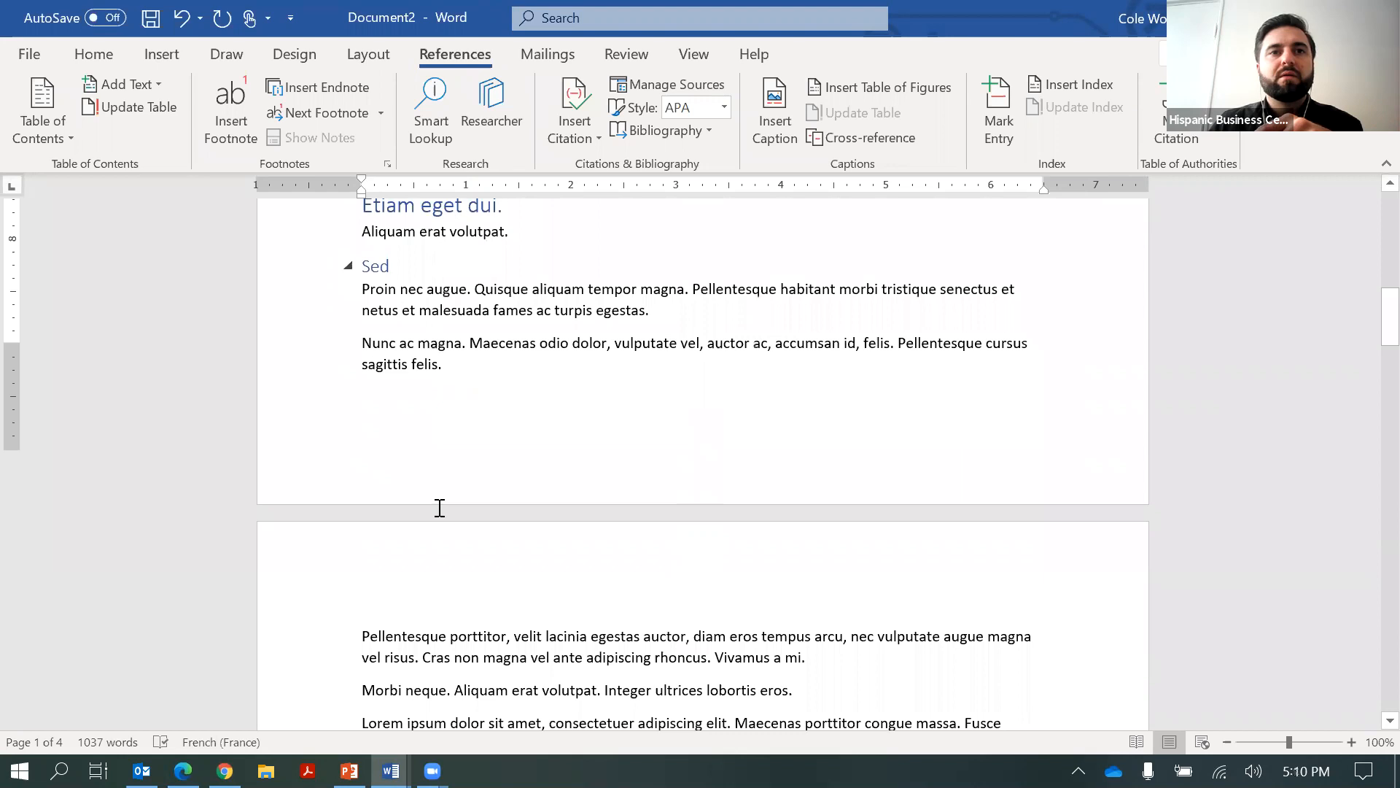
scroll(423, 551, "down", 8)
left_click_drag(443, 475, 362, 470)
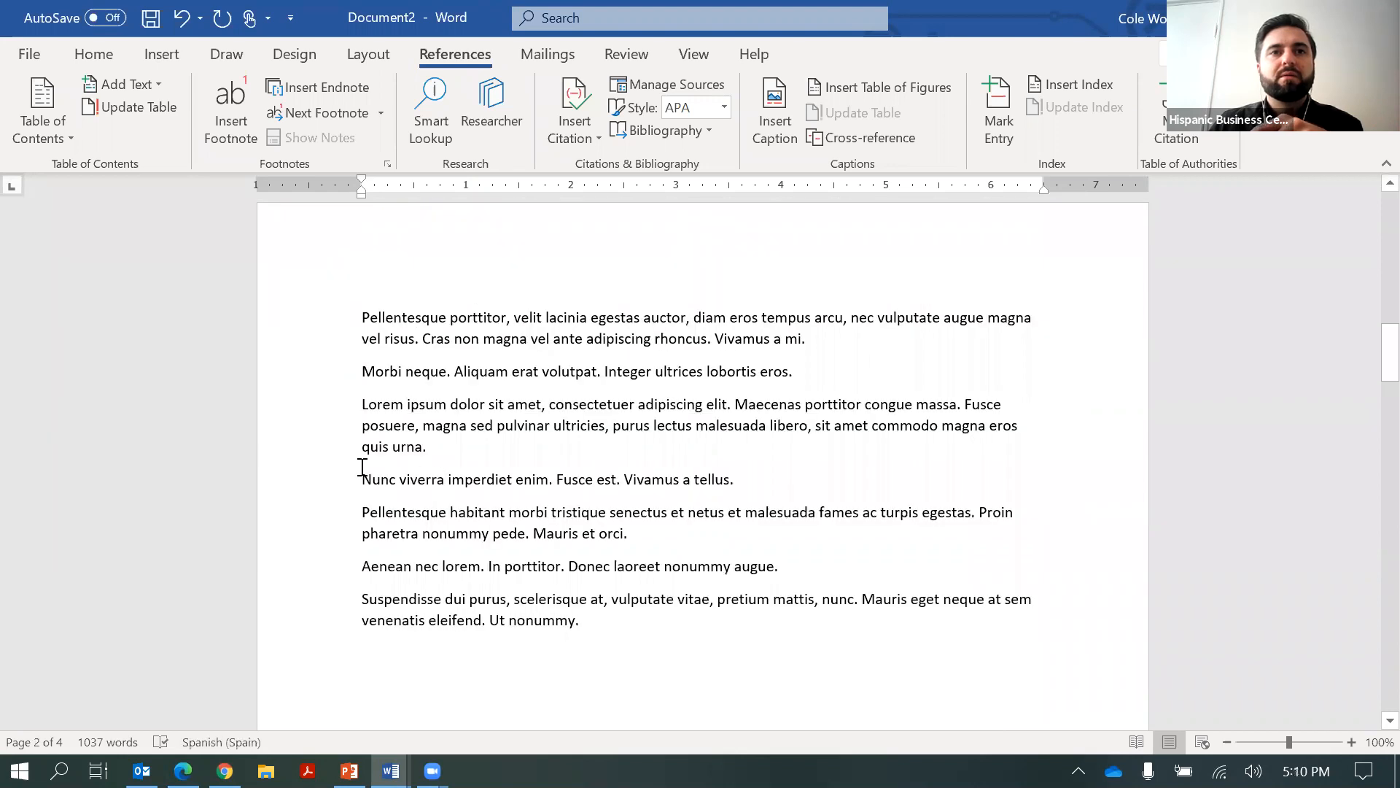
left_click_drag(558, 475, 362, 517)
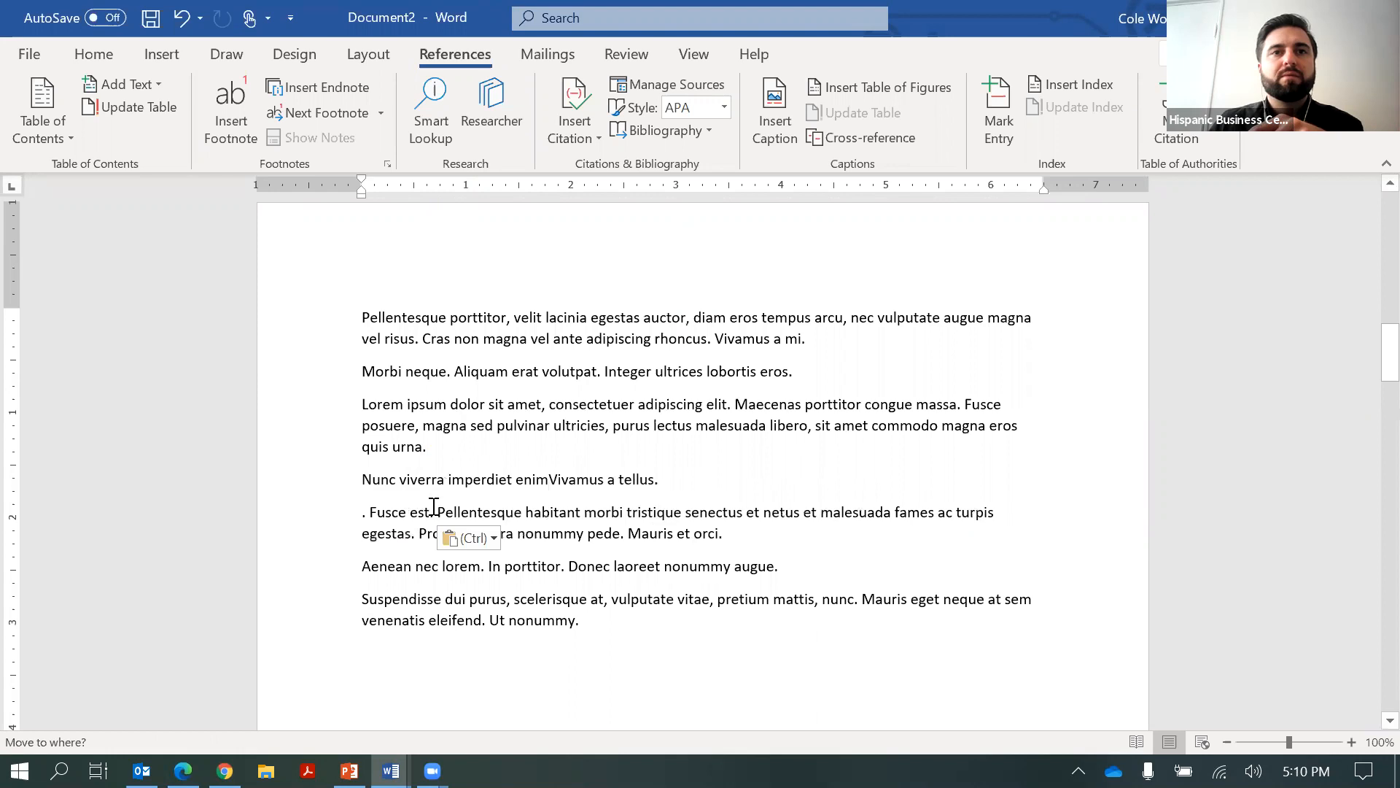
left_click(367, 512)
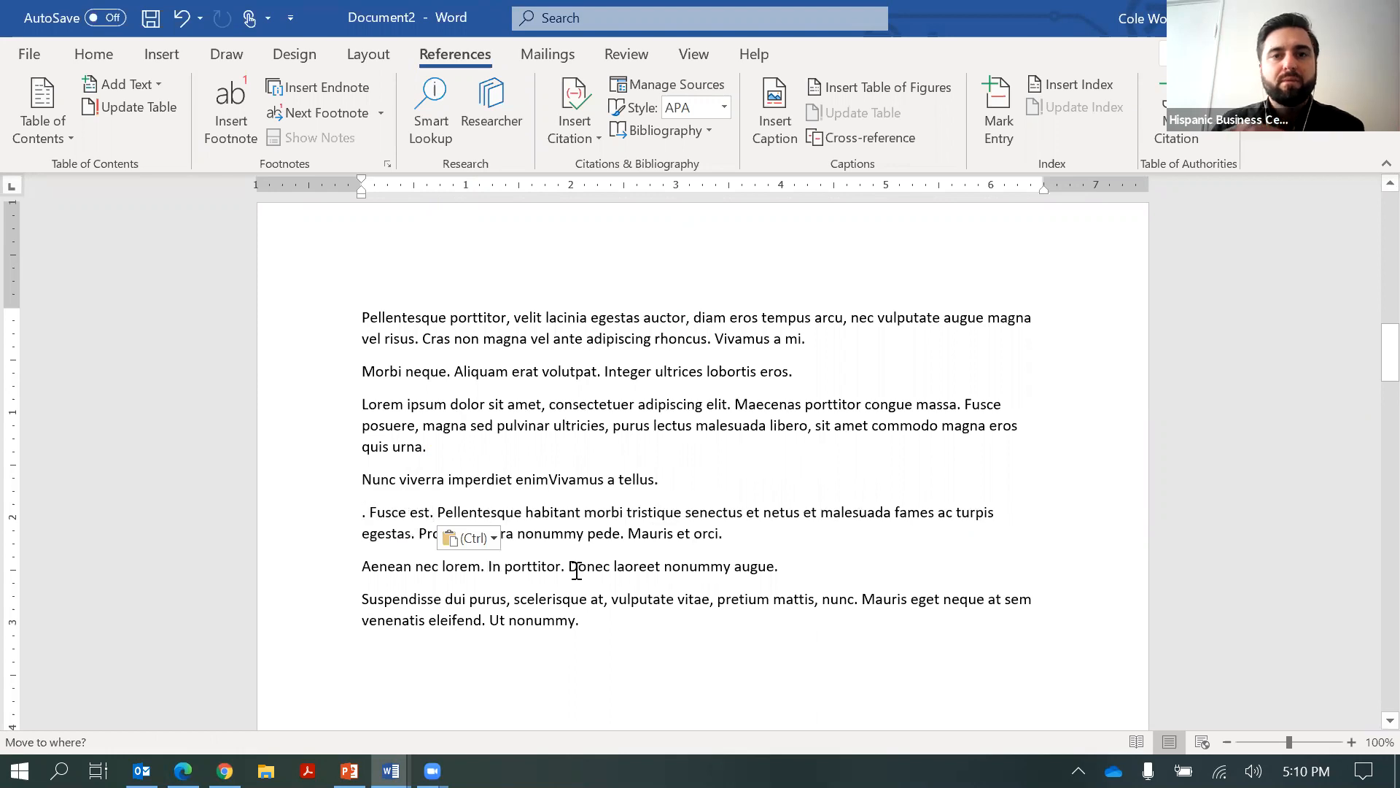
key("BackSpace")
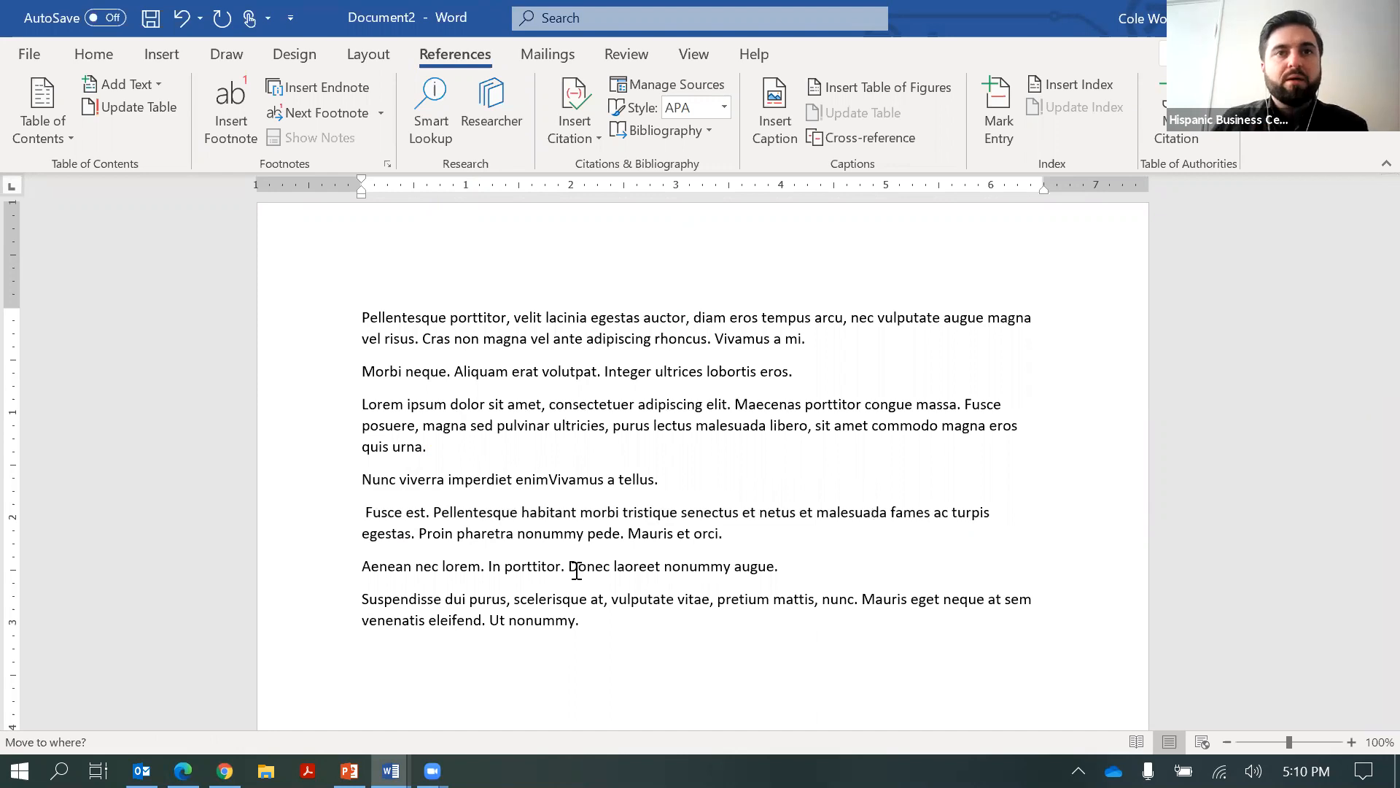
key("Delete")
Split "Fusce est." off as its own paragraph and apply the Heading 1 style to it
scroll(425, 557, "up", 1)
scroll(428, 557, "up", 1)
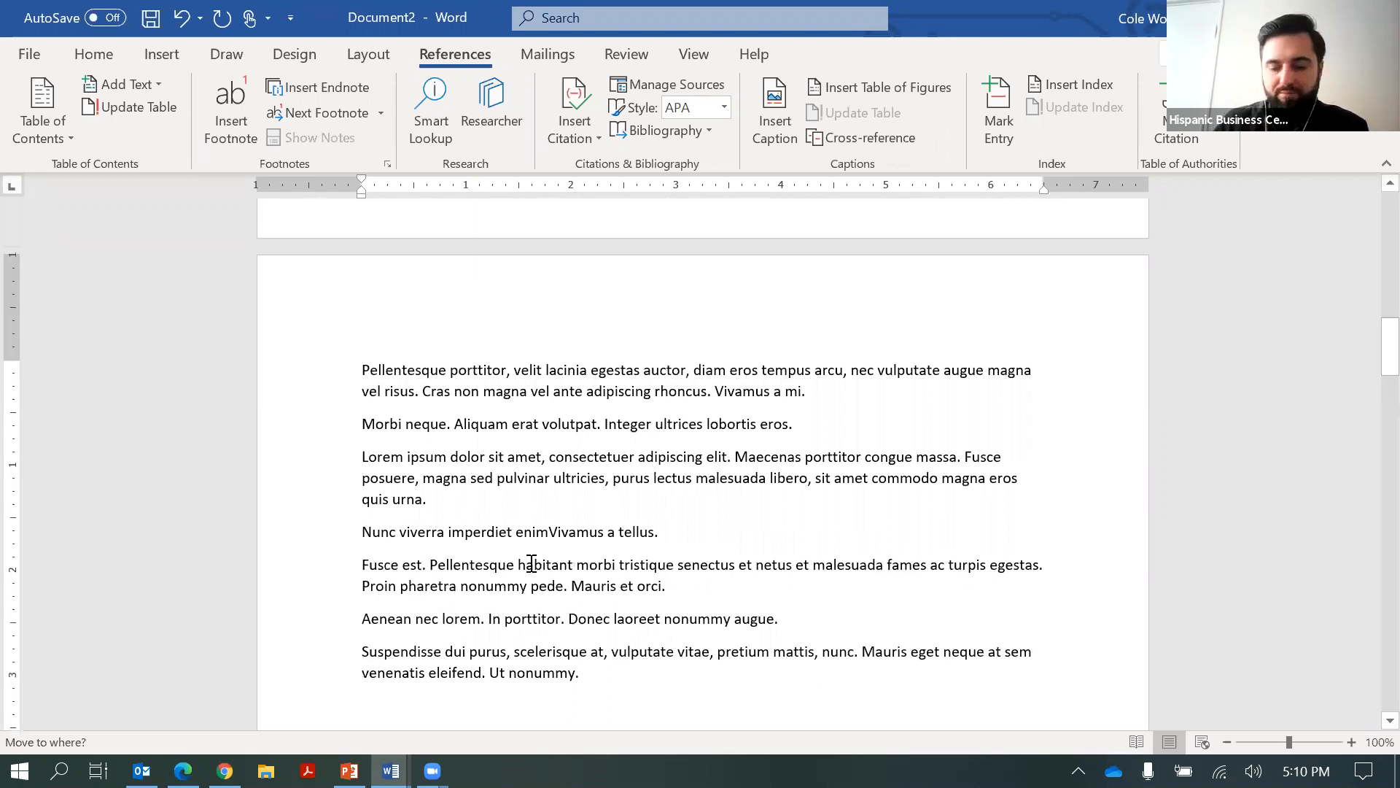
key("Return")
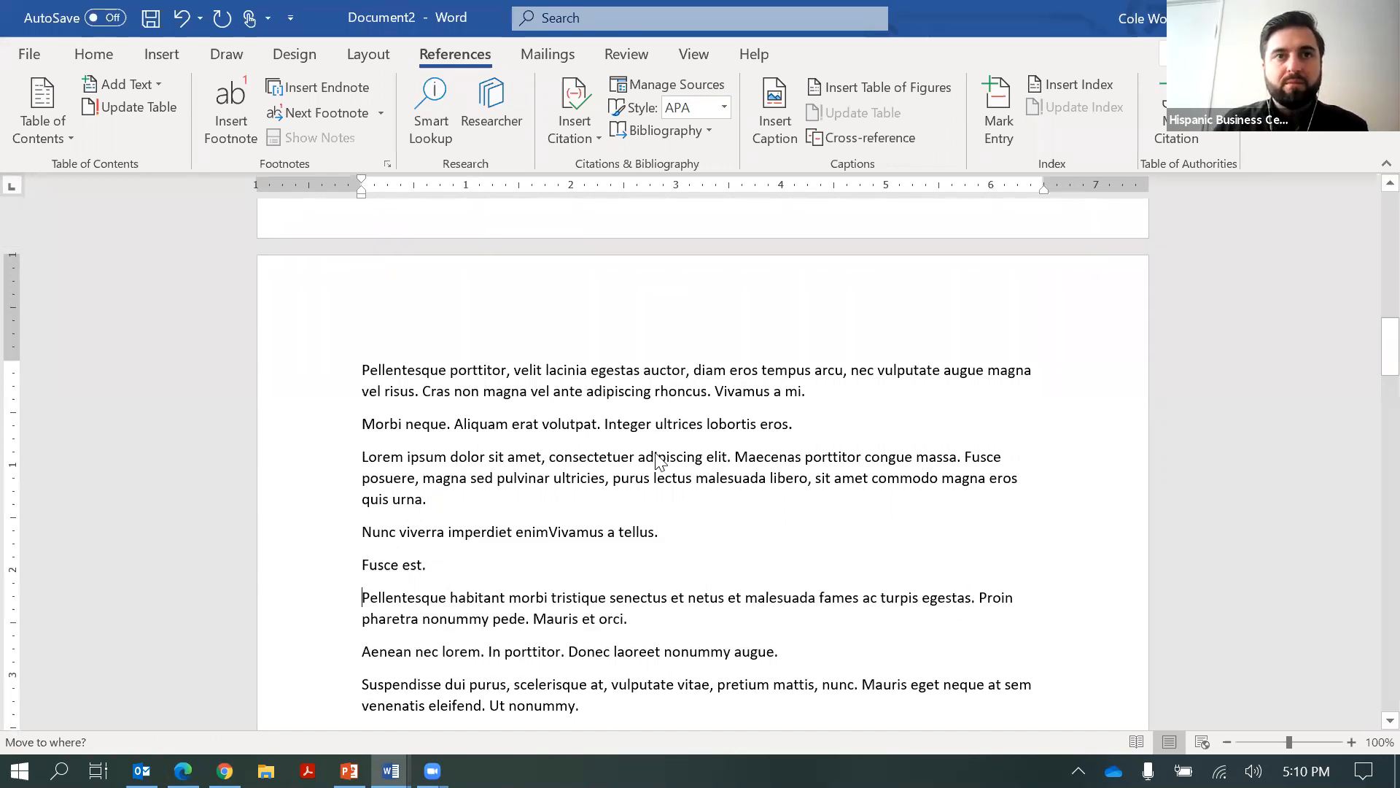
key("shift+Up")
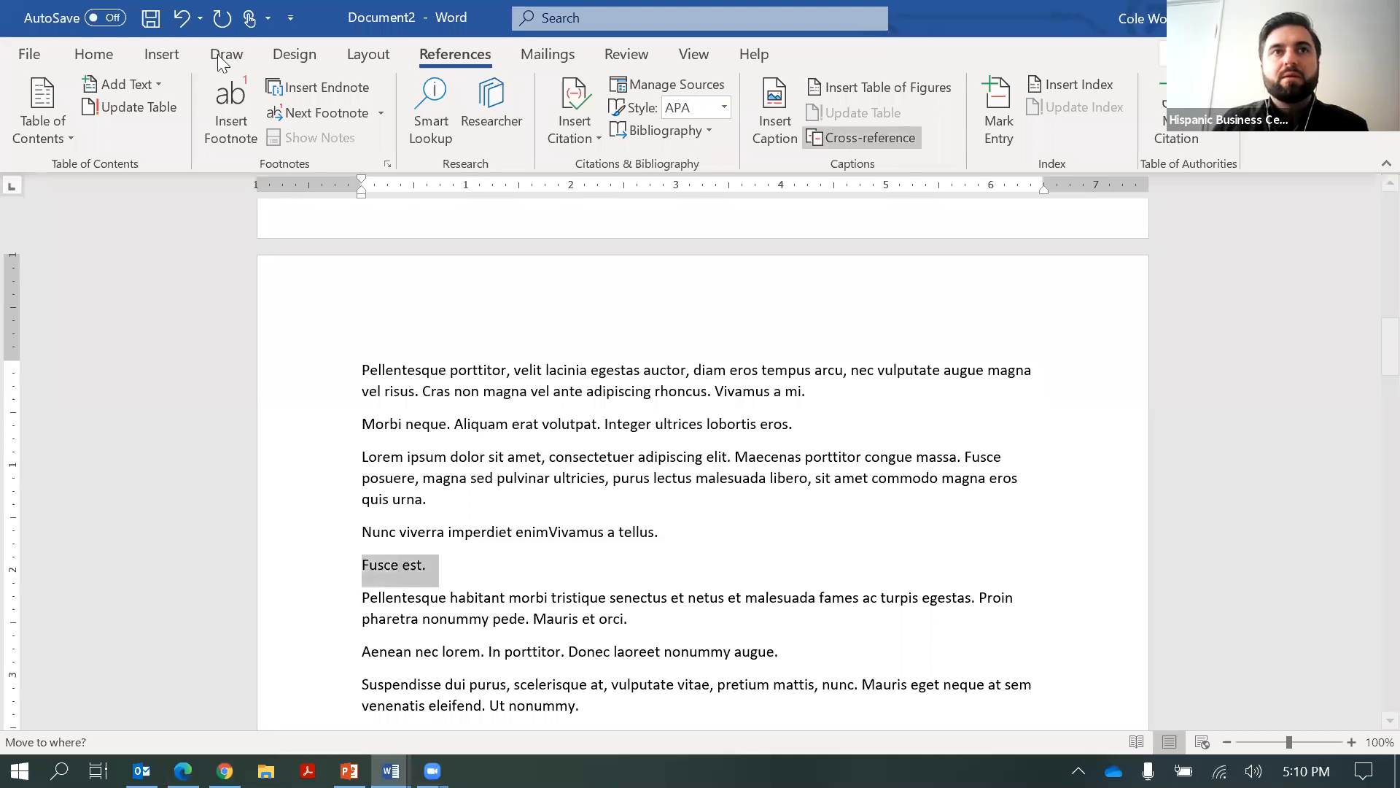
left_click(951, 117)
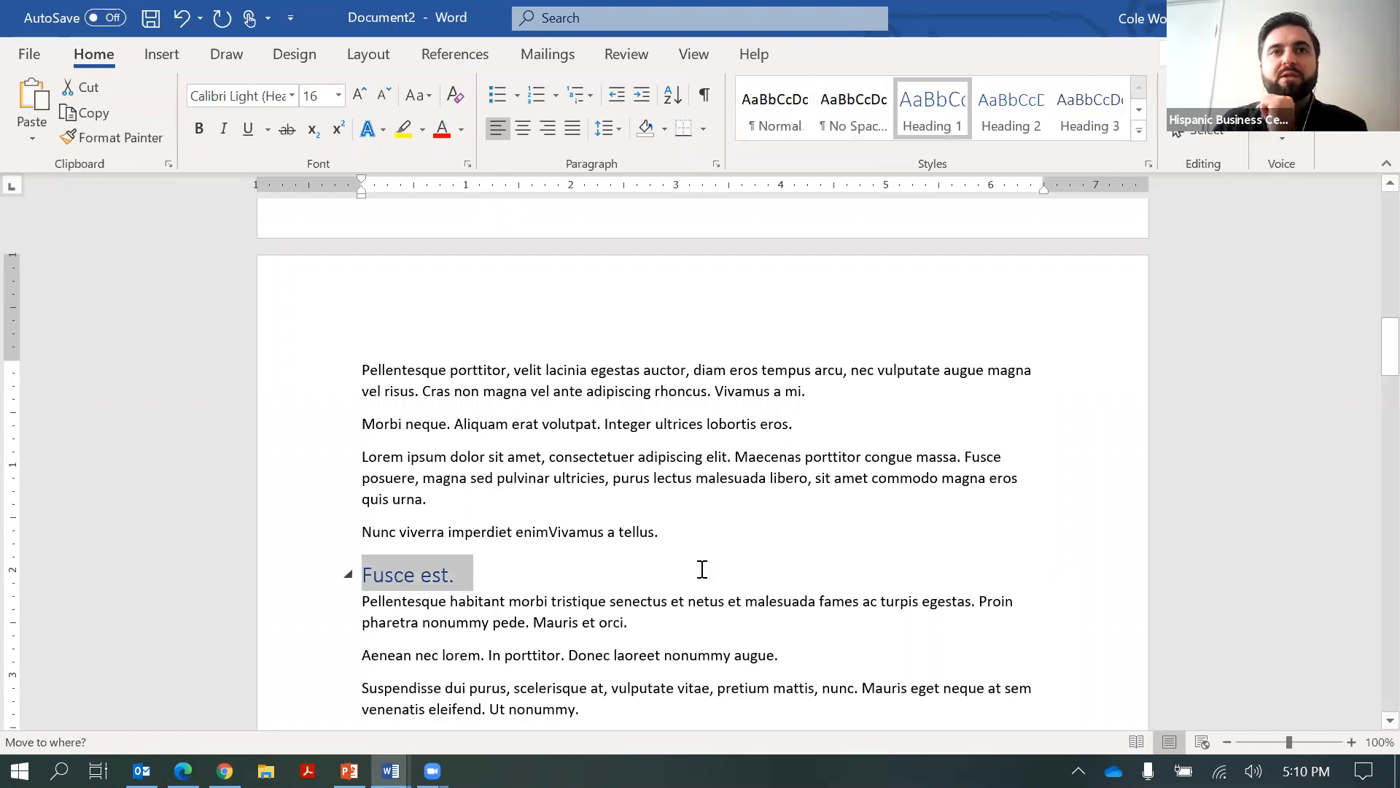
Update the entire table of contents on page 1 to include the newly added heading
scroll(693, 565, "up", 2)
scroll(689, 562, "up", 2)
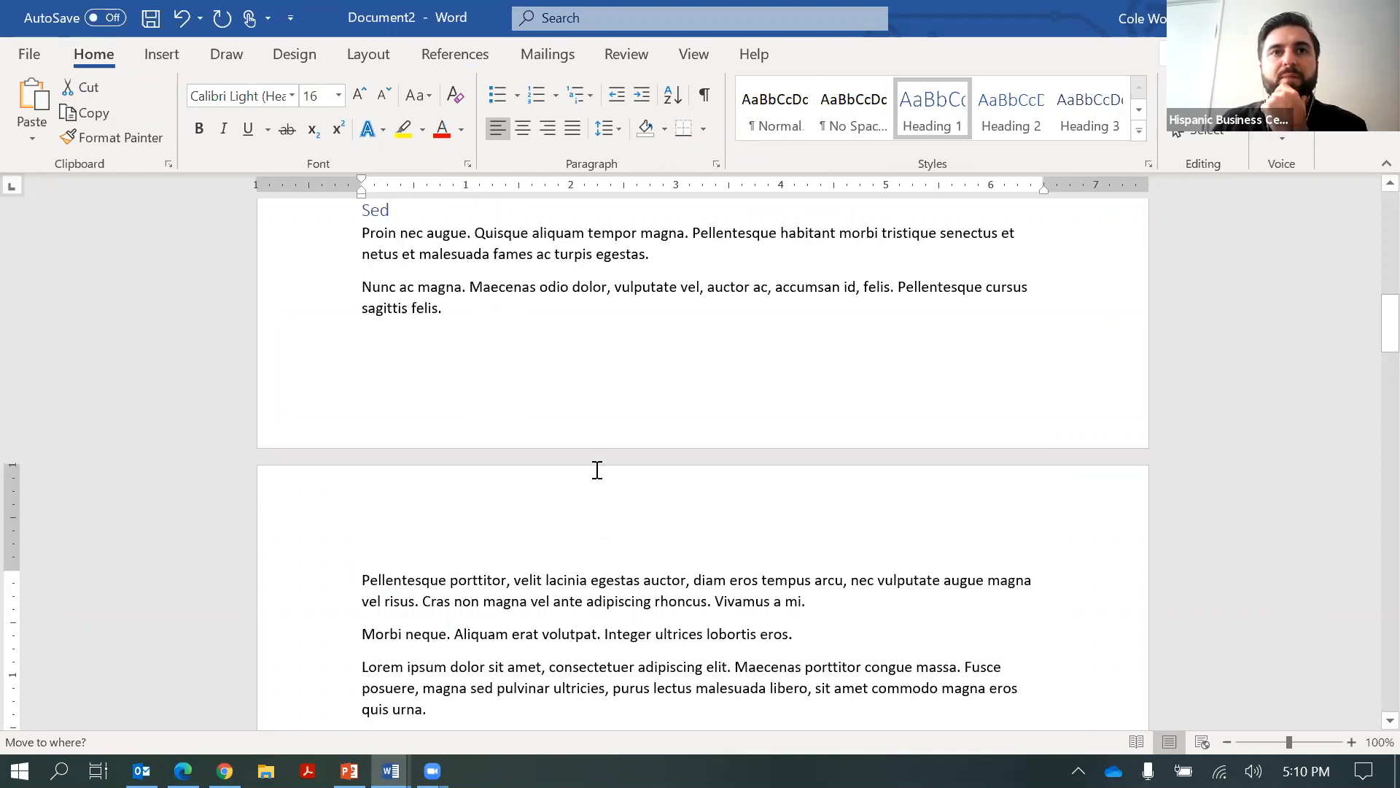
scroll(597, 469, "up", 9)
scroll(579, 537, "up", 3)
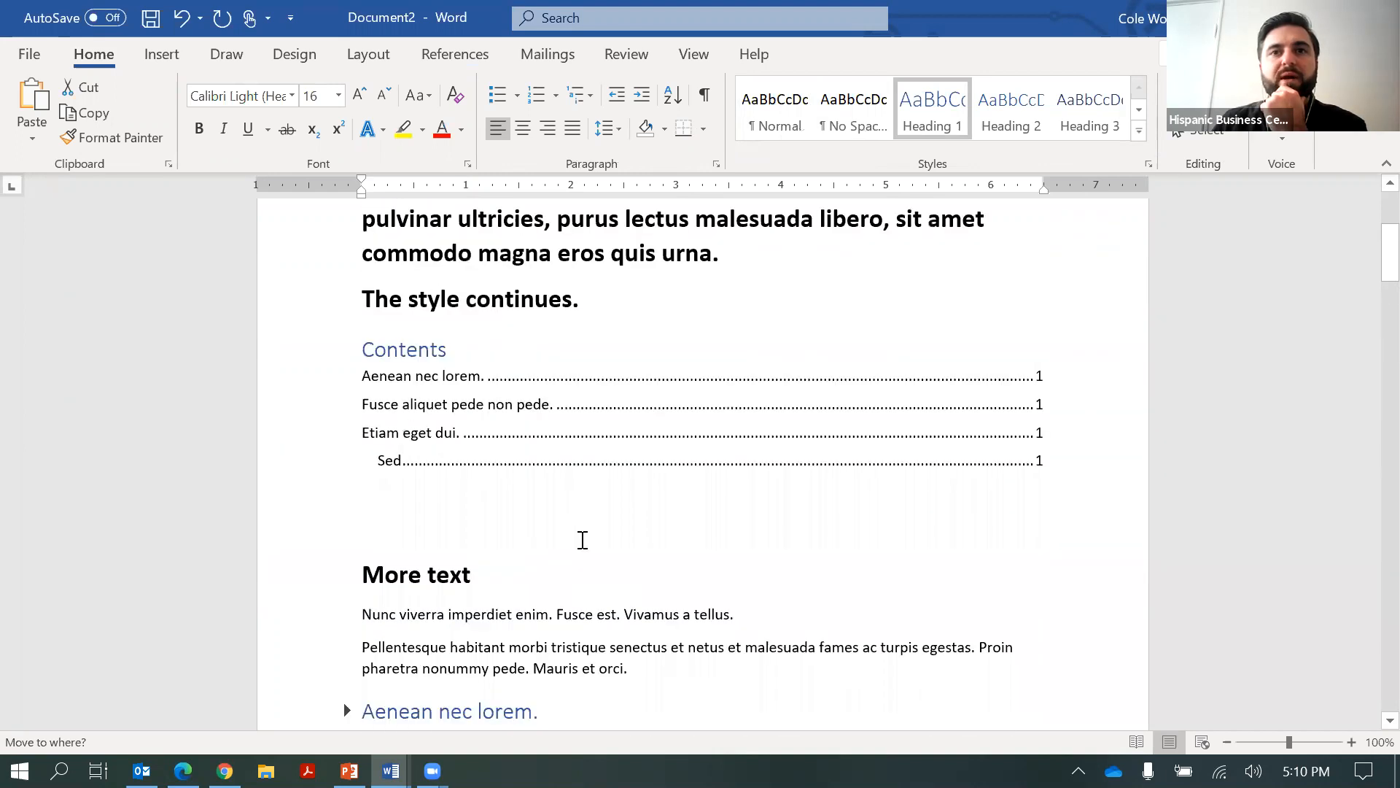
scroll(580, 540, "up", 4)
scroll(510, 584, "down", 1)
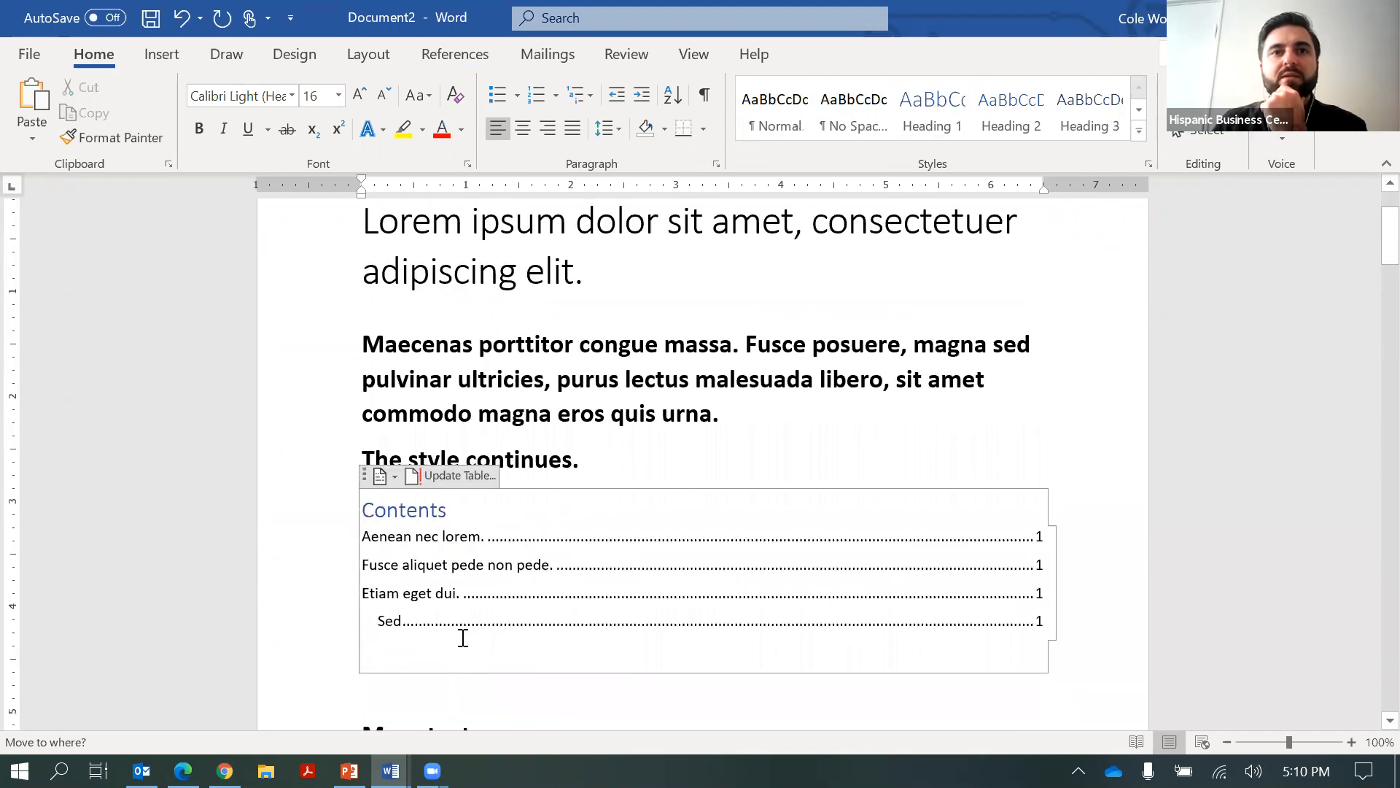
scroll(462, 637, "down", 1)
left_click(413, 413)
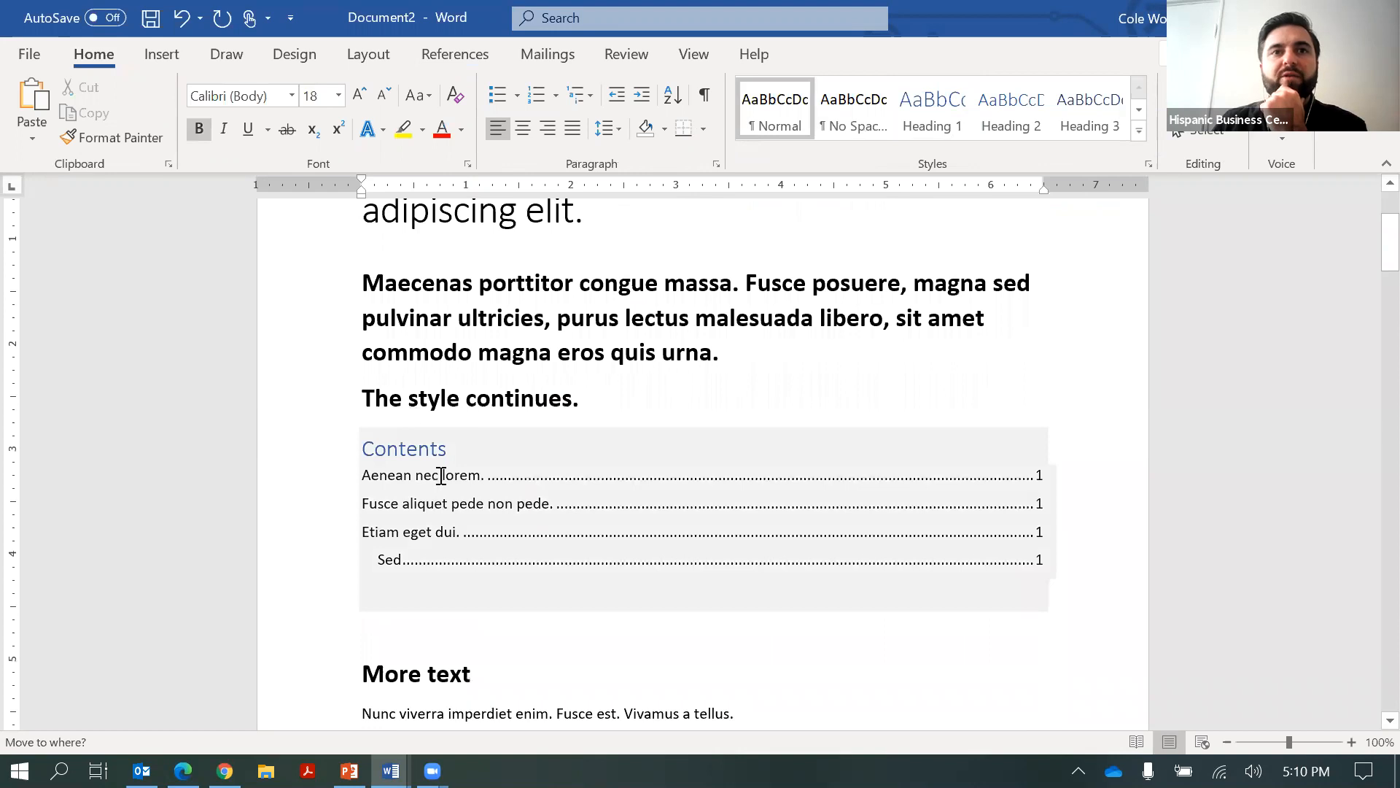
left_click(443, 436)
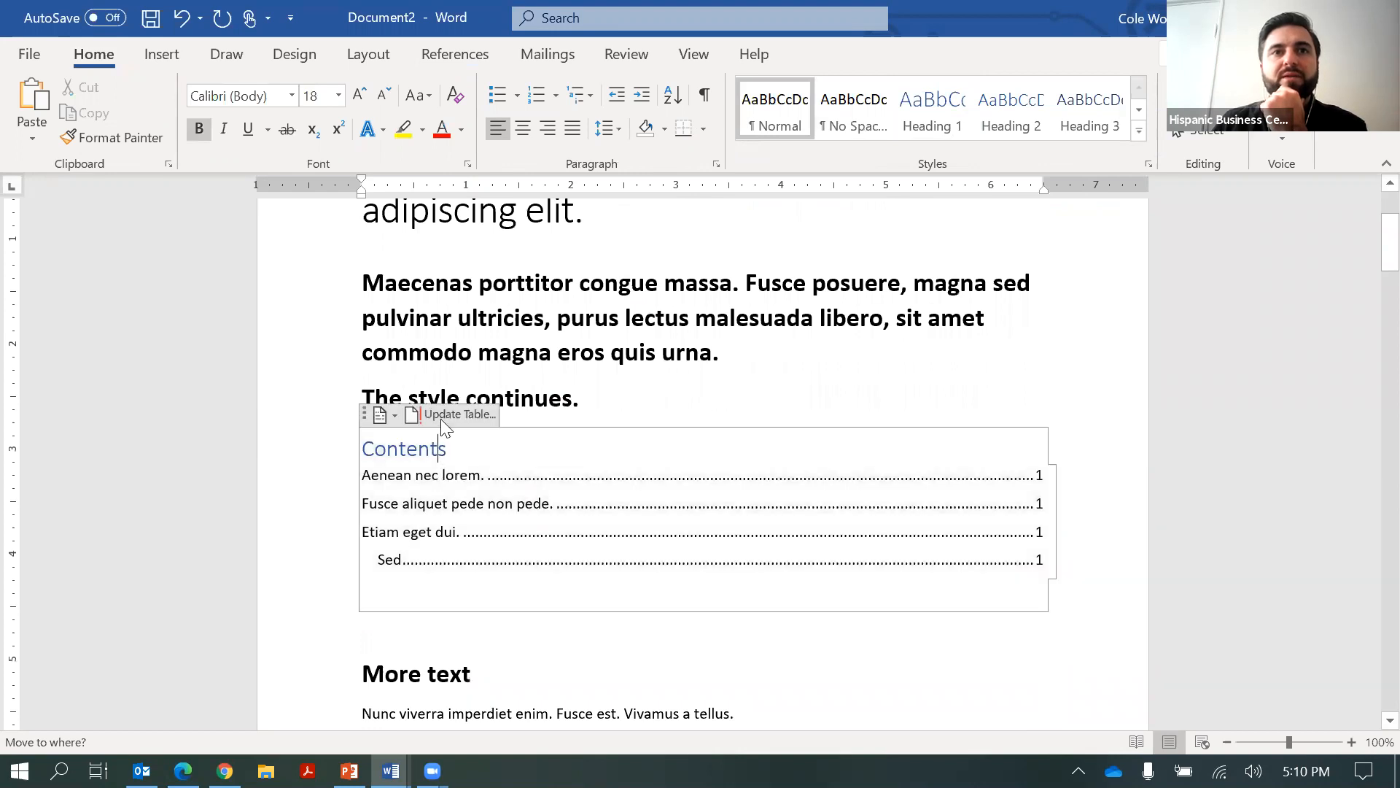
left_click(464, 418)
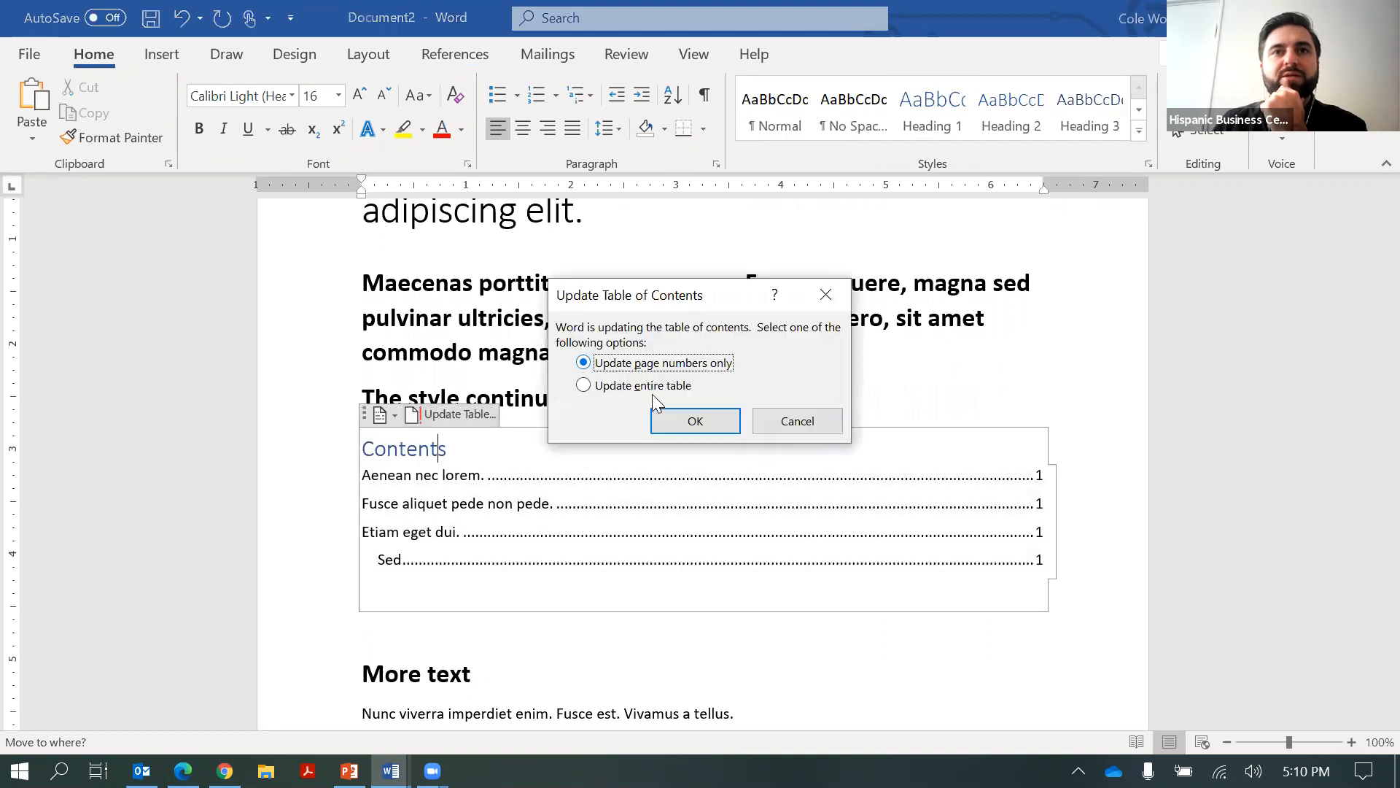
left_click(650, 385)
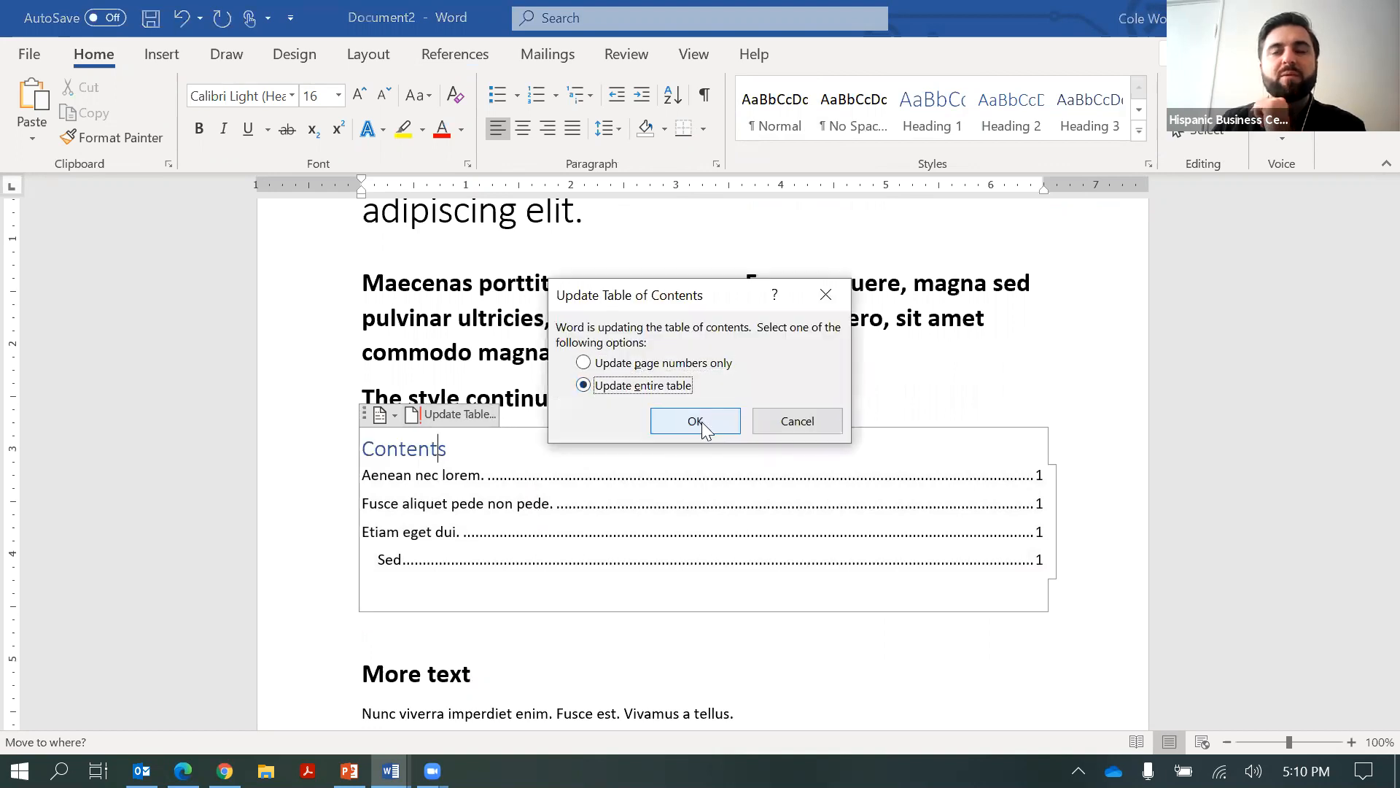
left_click(695, 422)
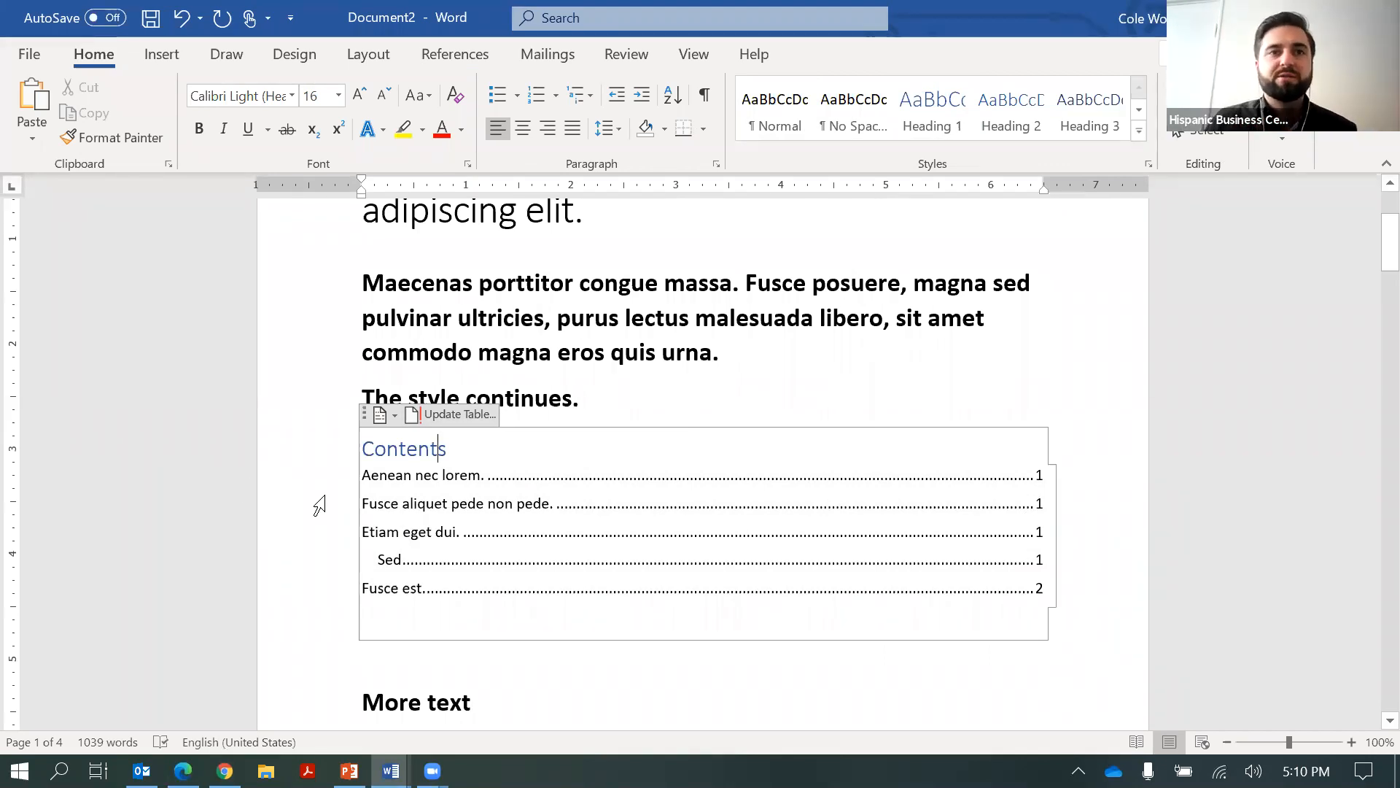
triple_click(675, 517)
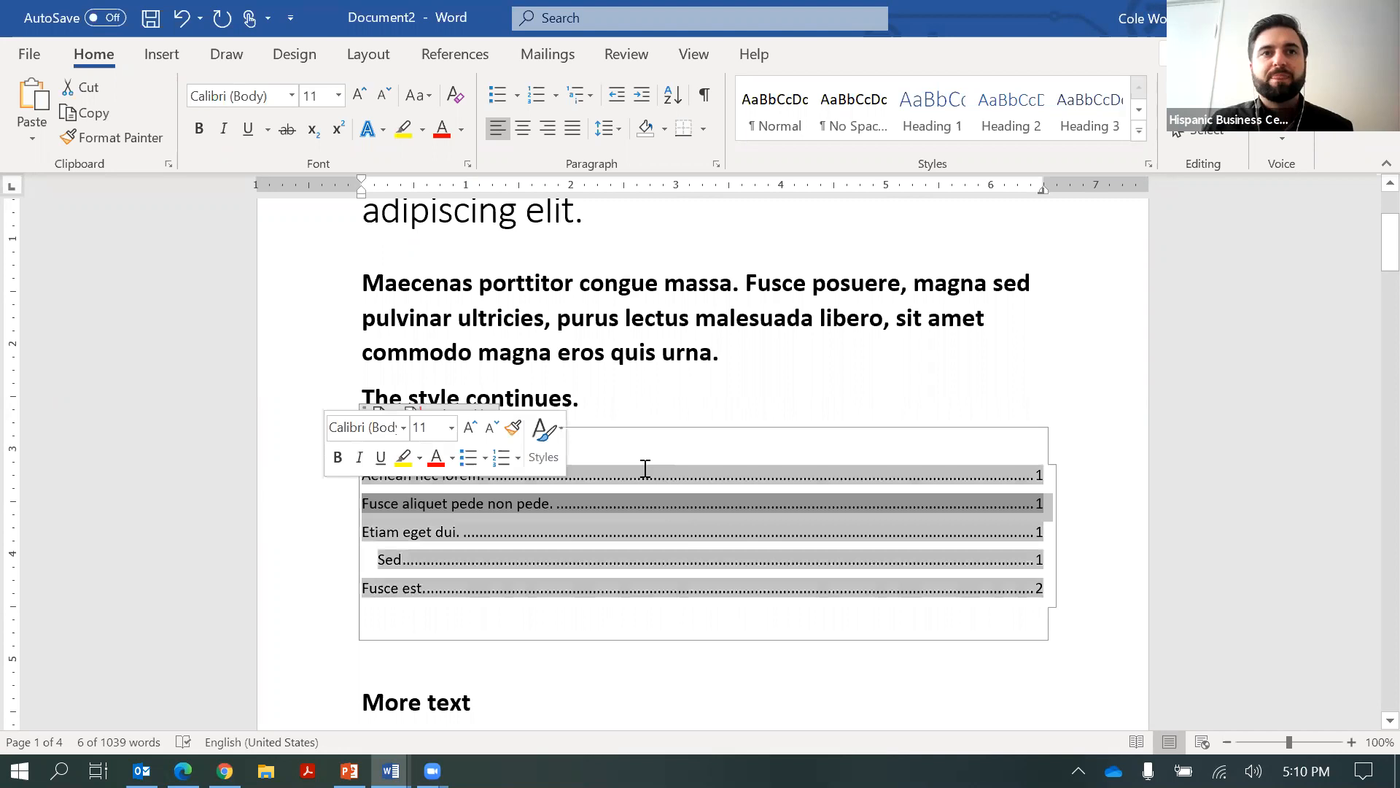
scroll(646, 468, "up", 1)
scroll(645, 468, "up", 1)
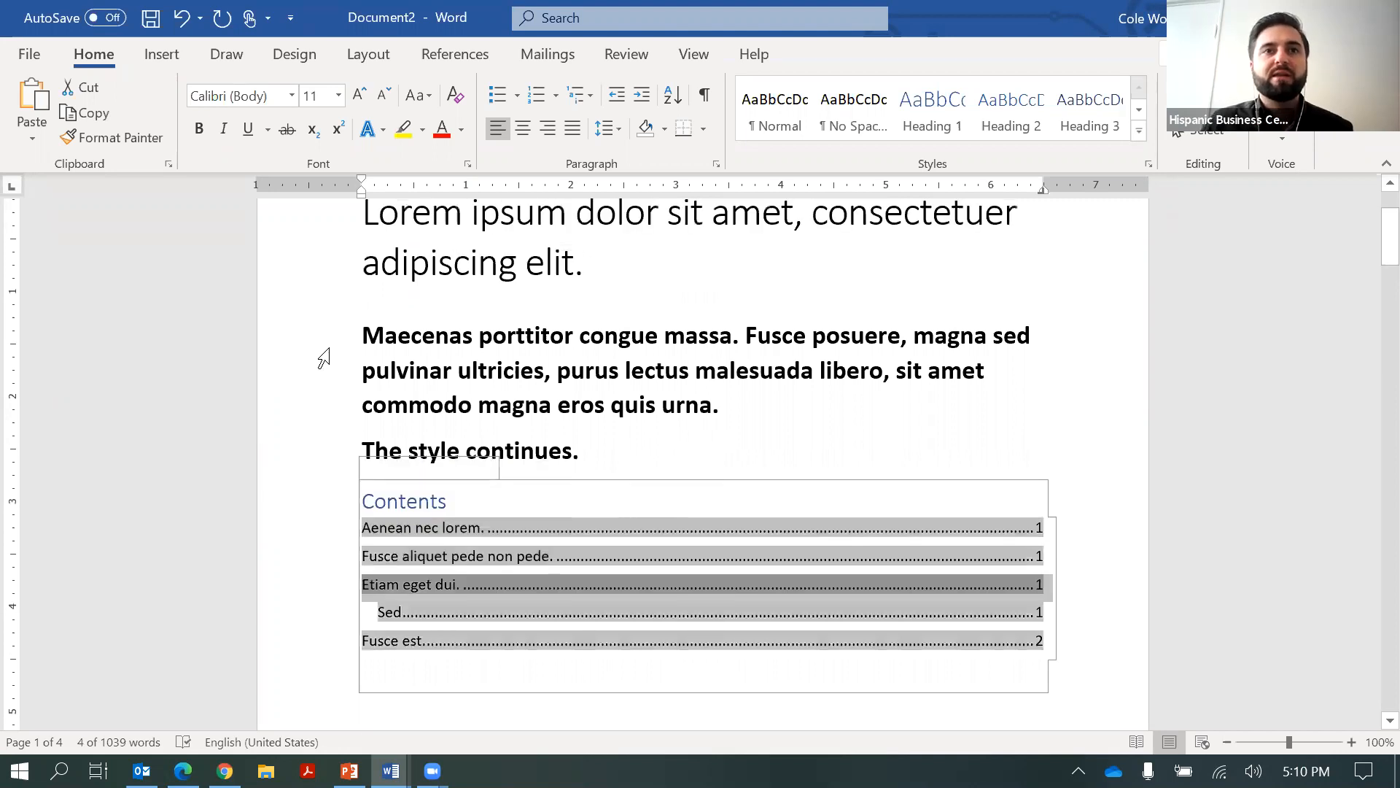
scroll(387, 394, "down", 1)
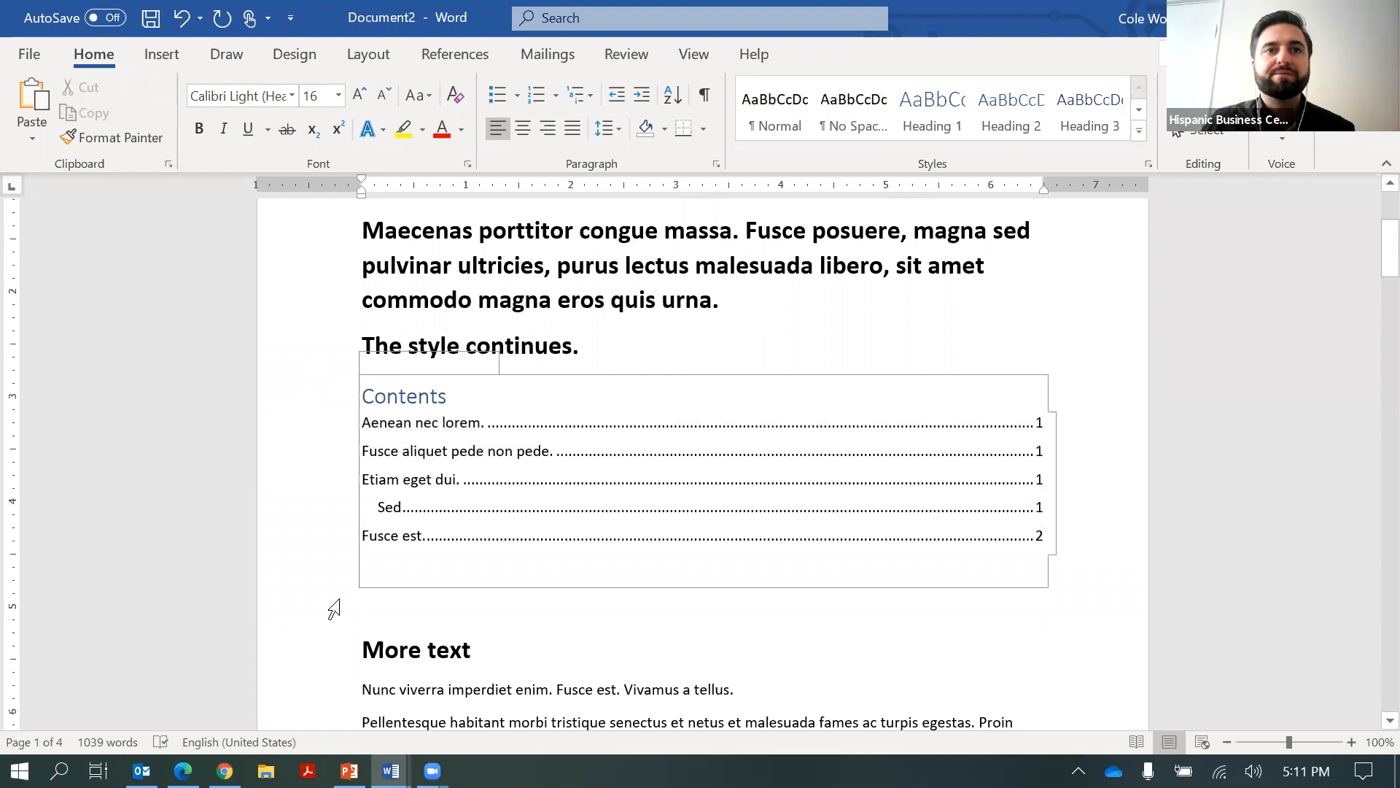
left_click(654, 634)
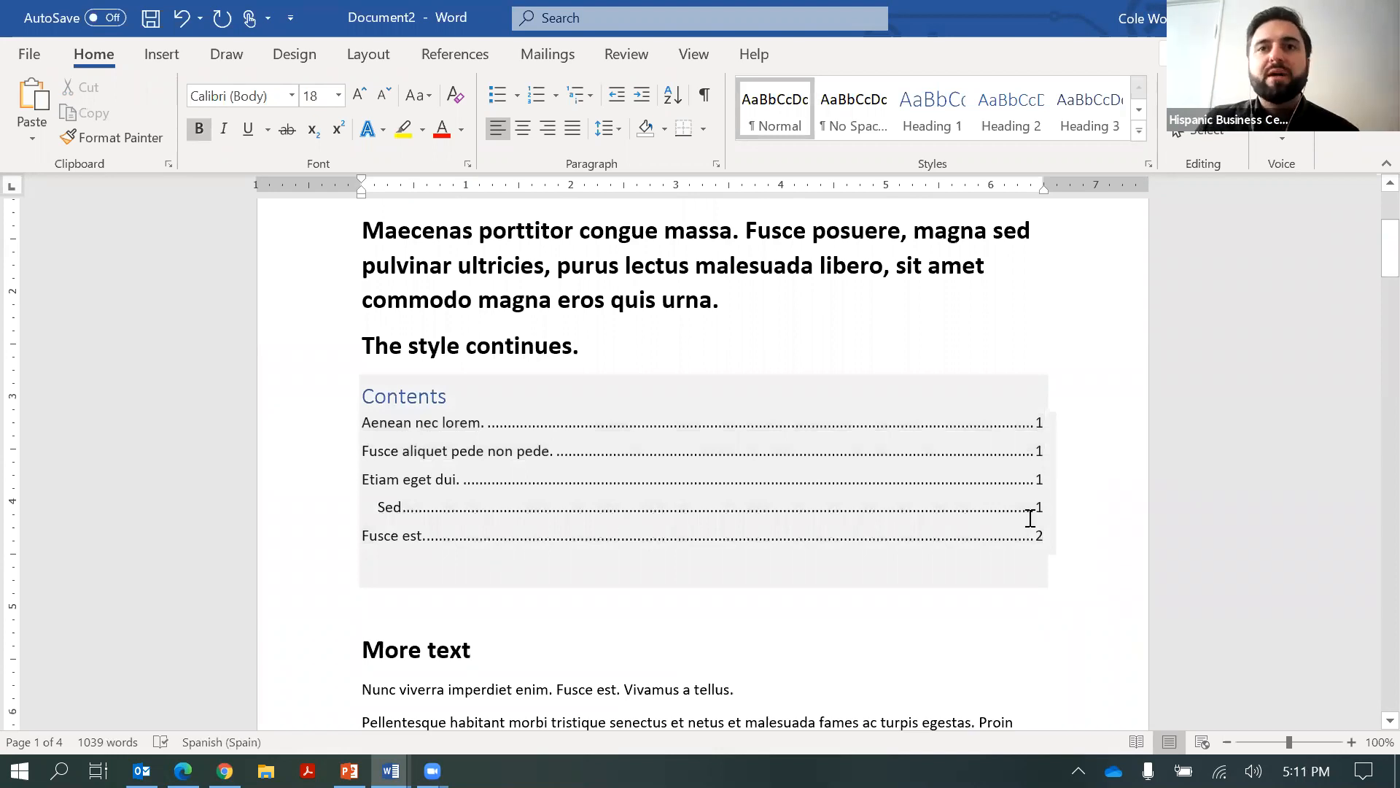
Follow the "Fusce est." link in the table of contents to its heading on page 2
left_click(1012, 503)
left_click(444, 482)
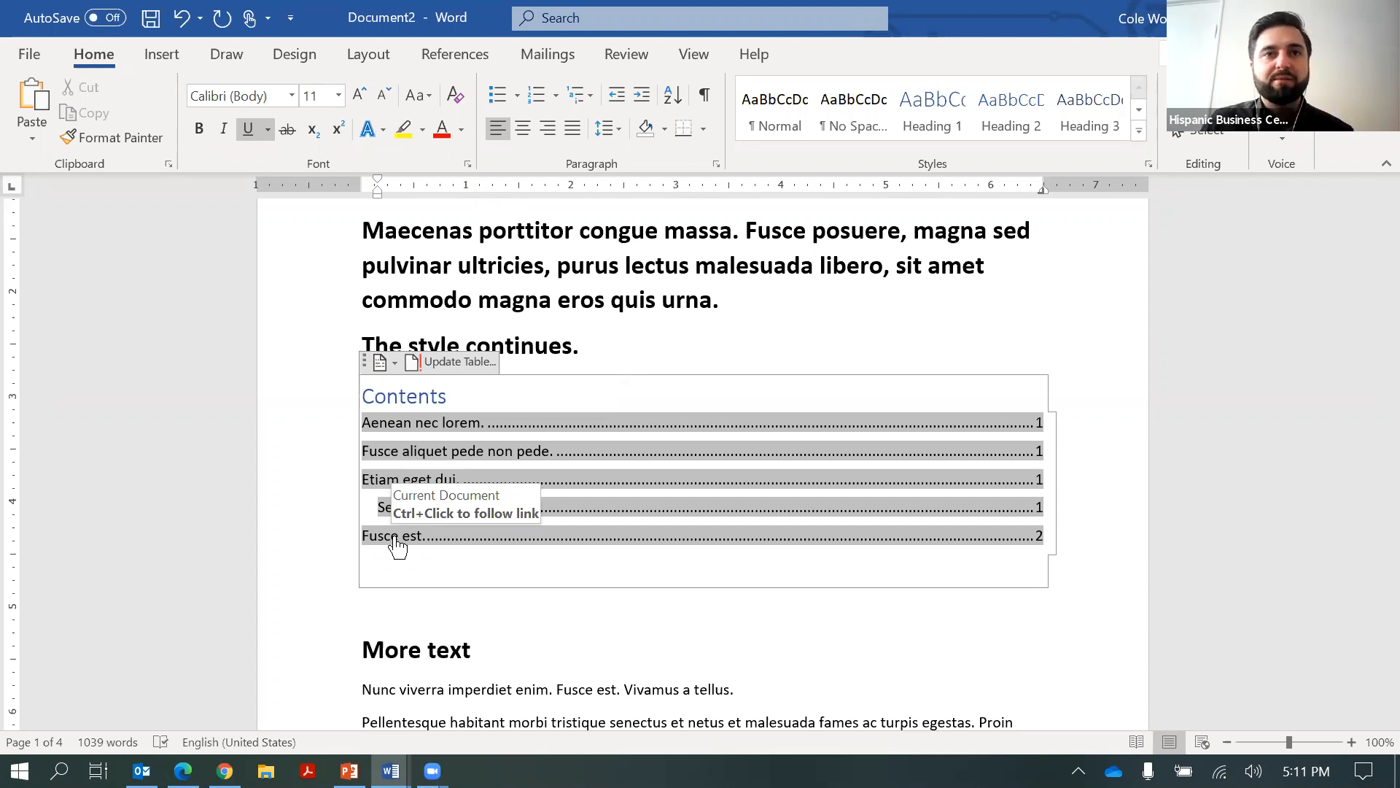
triple_click(394, 536)
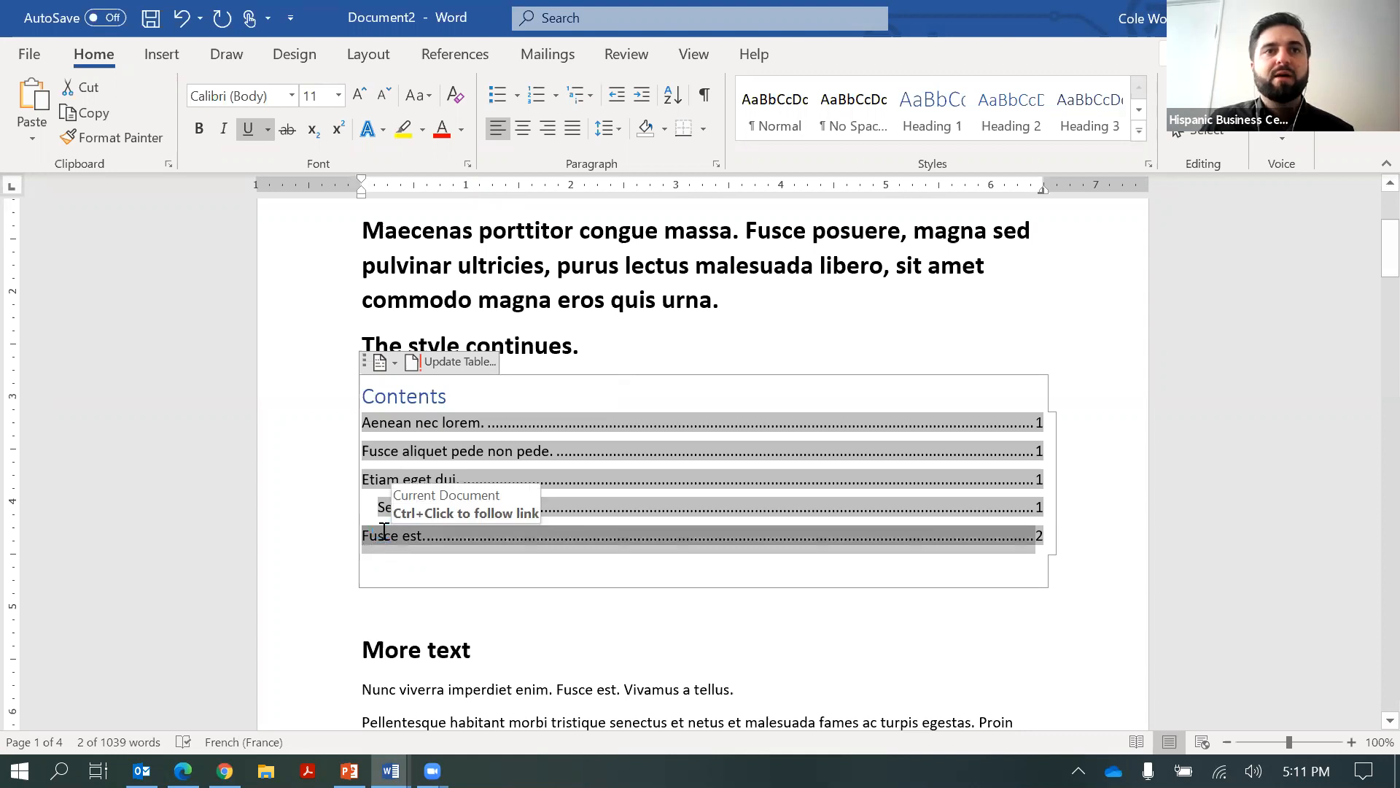
left_click(383, 531, "ctrl")
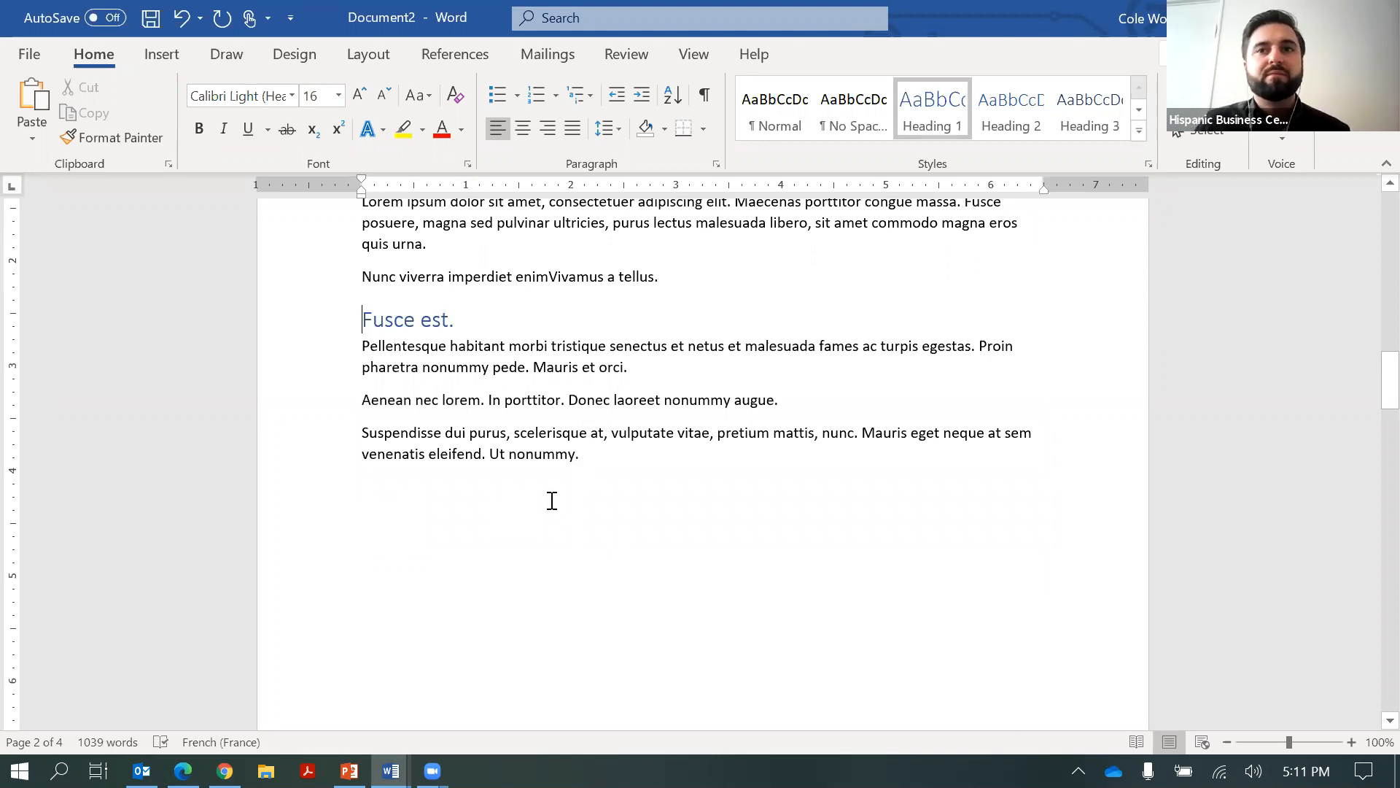
Return to the table of contents on page 1 and change its title to "Table of Contents"
scroll(553, 502, "up", 5)
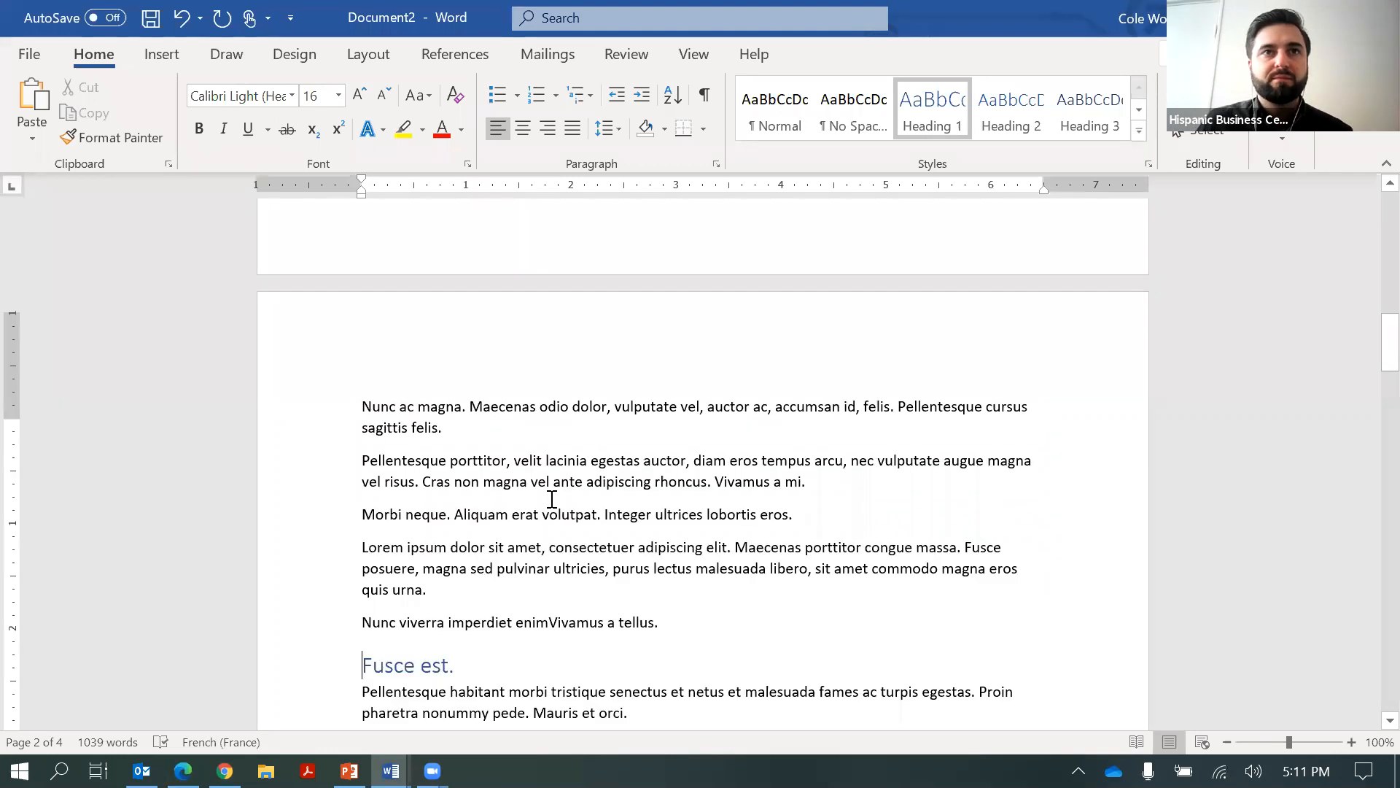
scroll(554, 496, "up", 3)
scroll(554, 494, "up", 5)
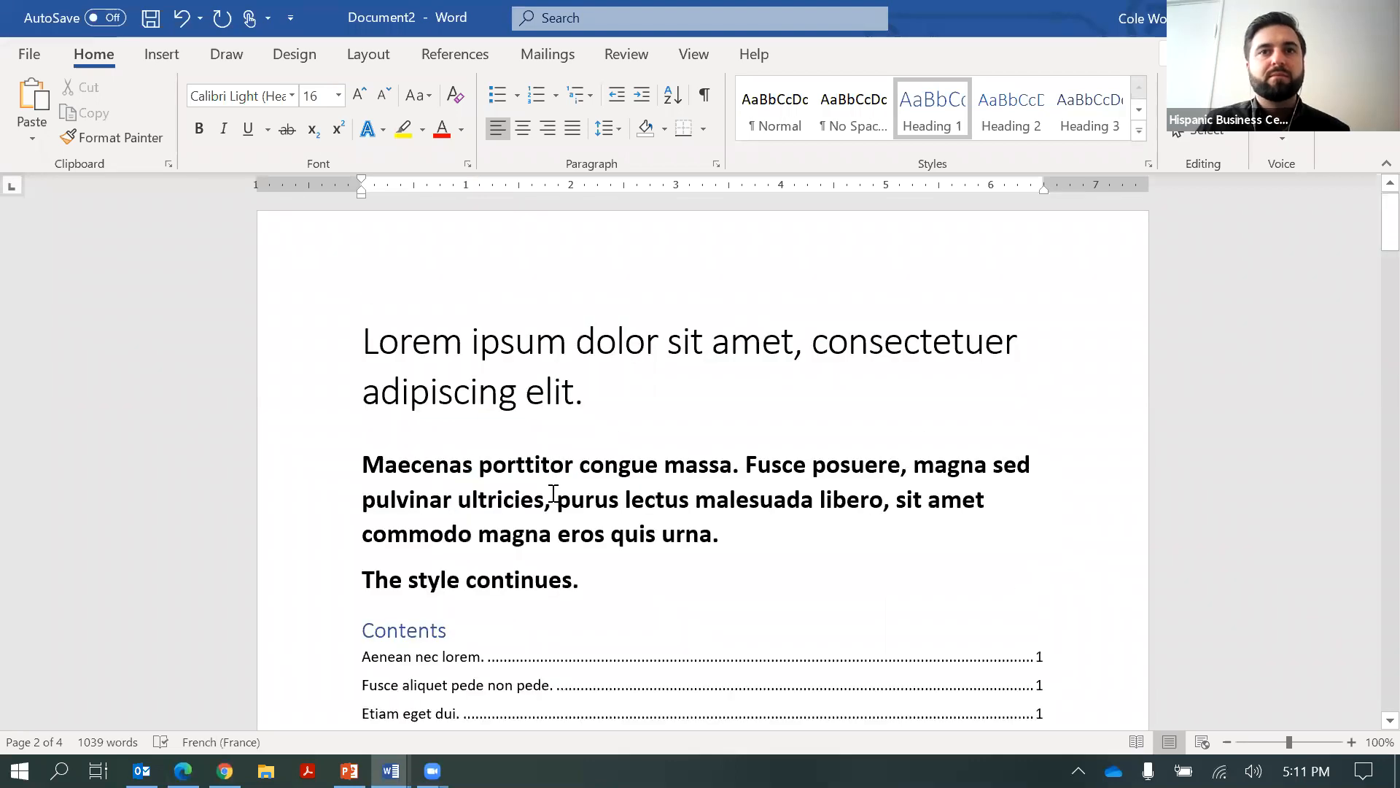
scroll(555, 487, "down", 1)
scroll(378, 363, "down", 5)
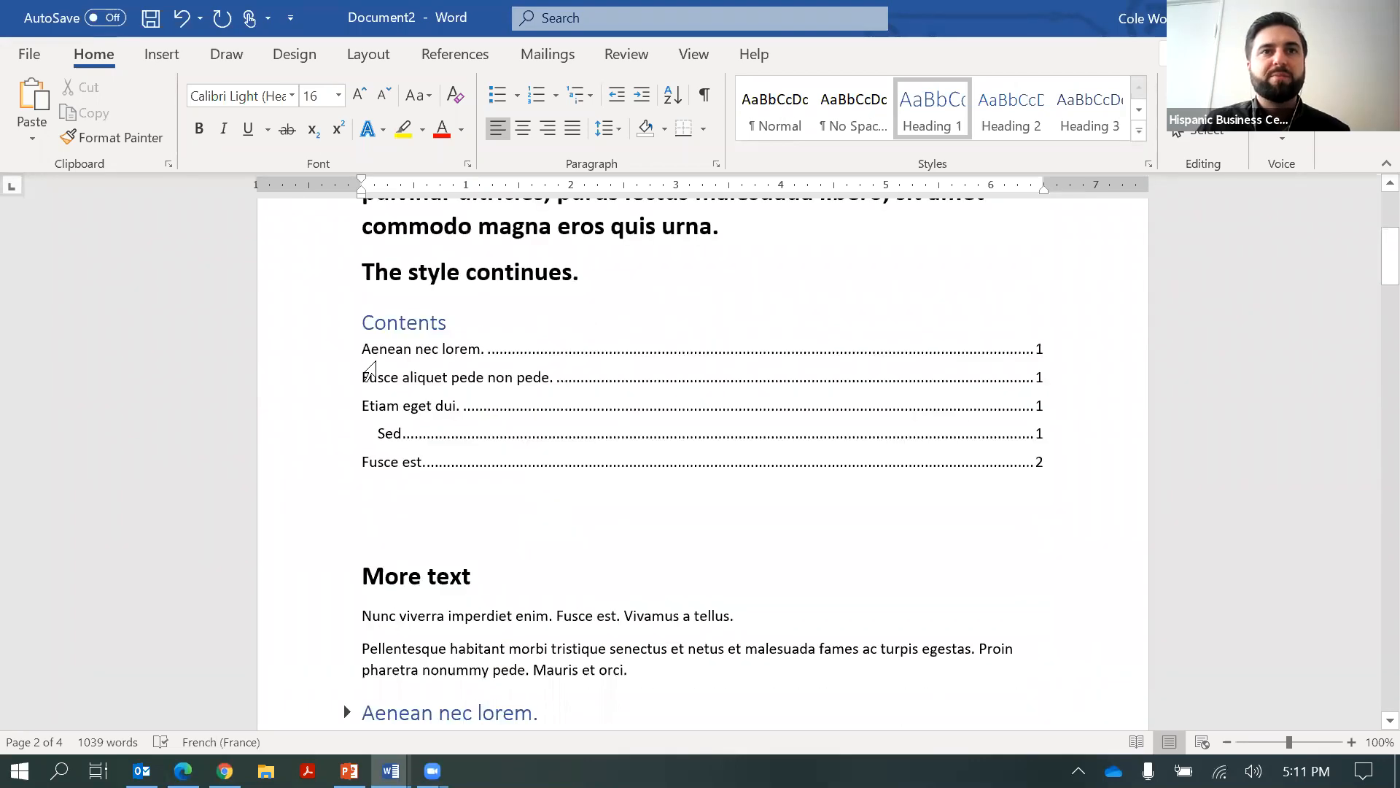
left_click(517, 279)
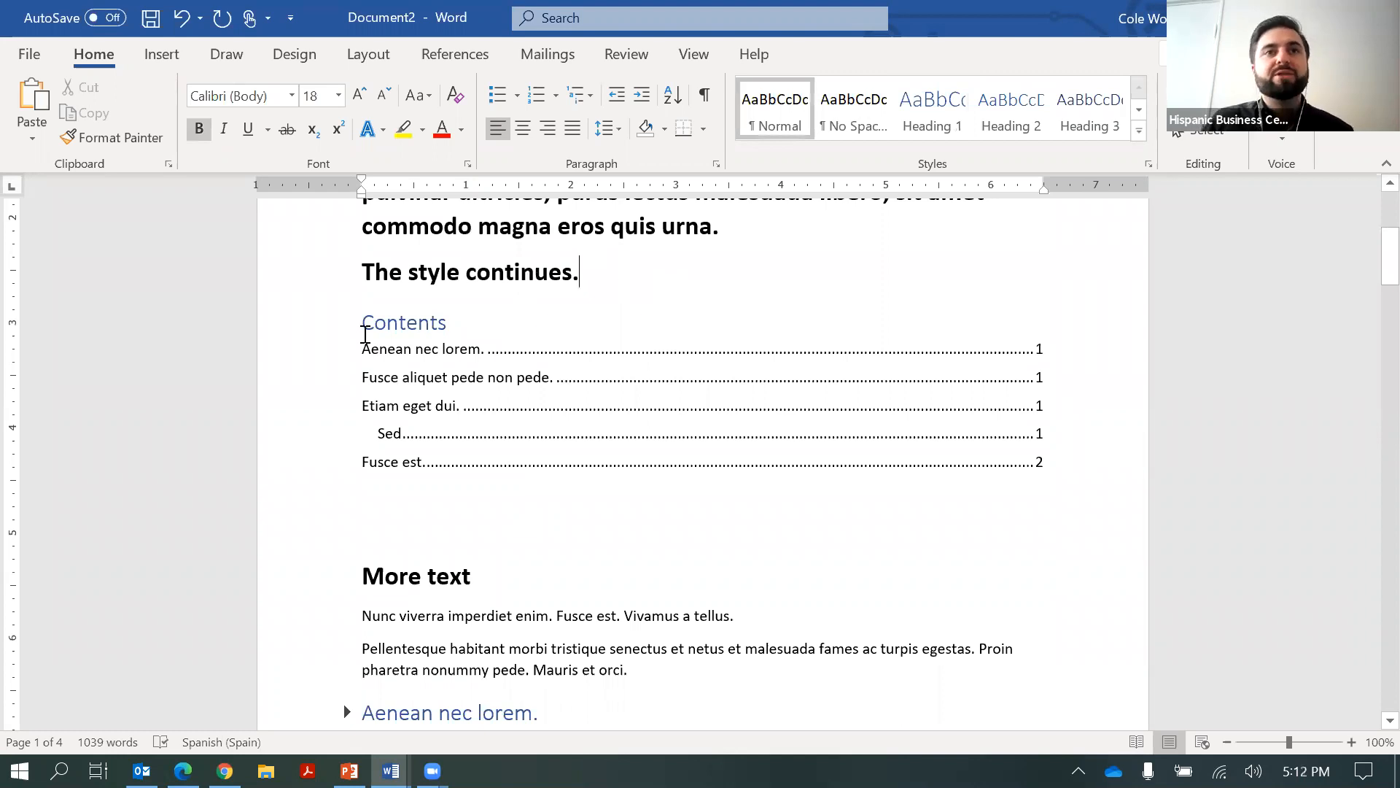
left_click(449, 307)
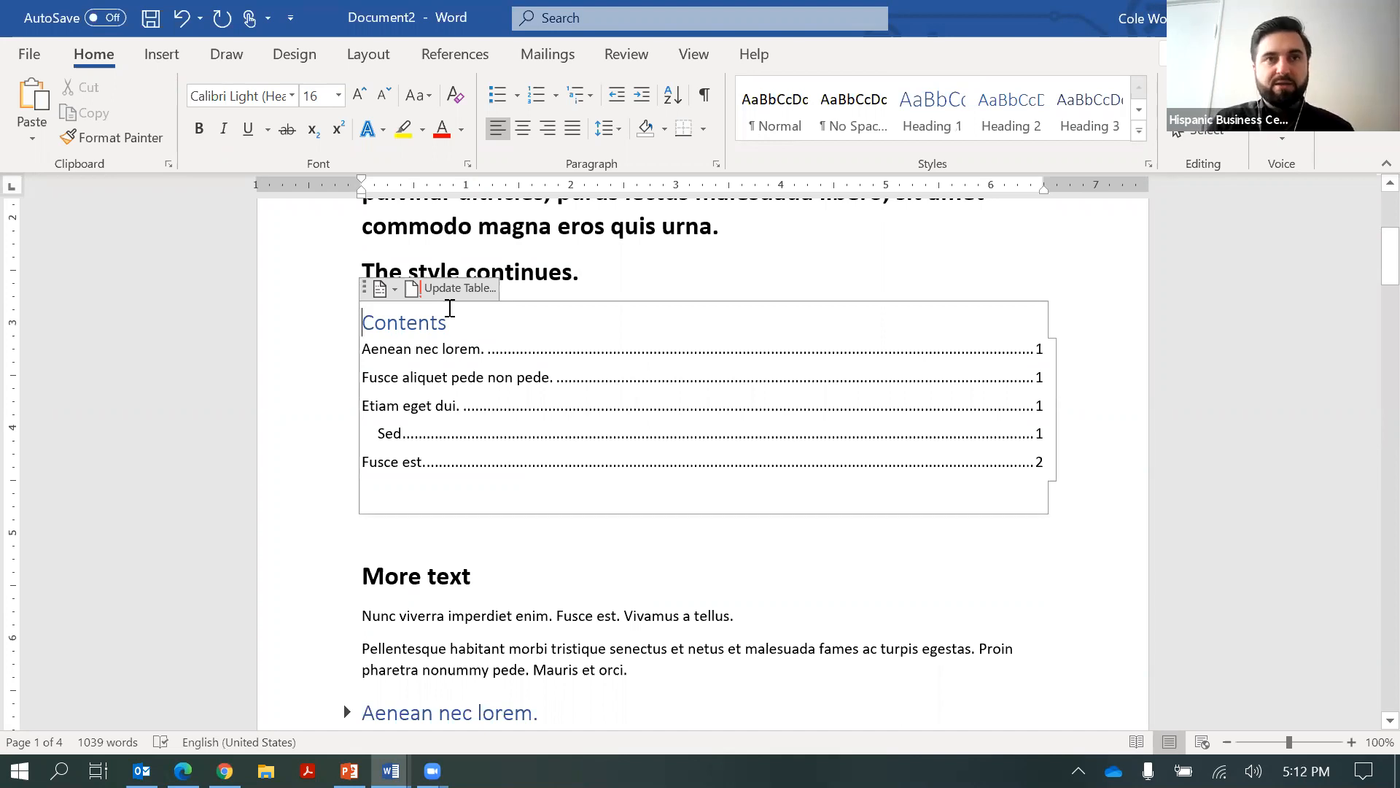
type("Table ")
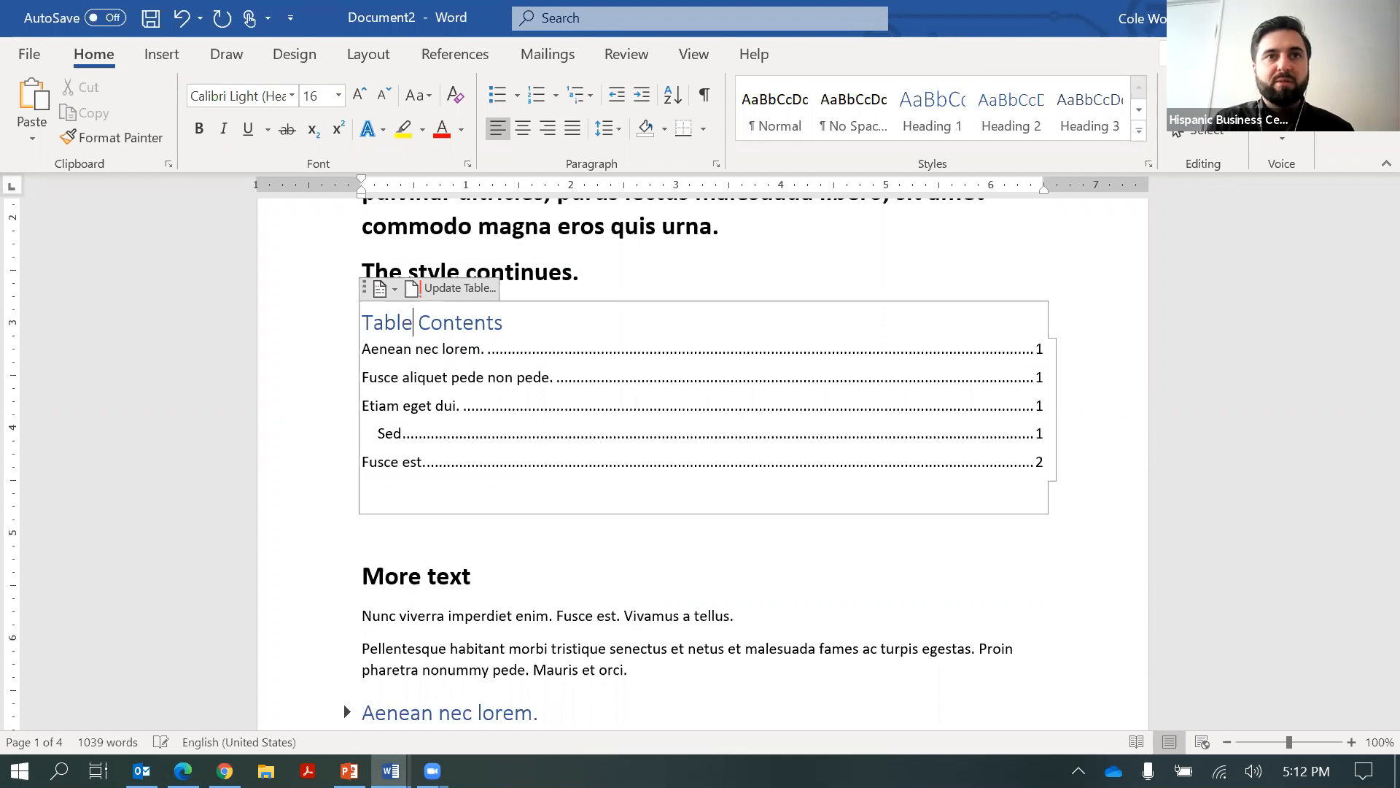
type("of")
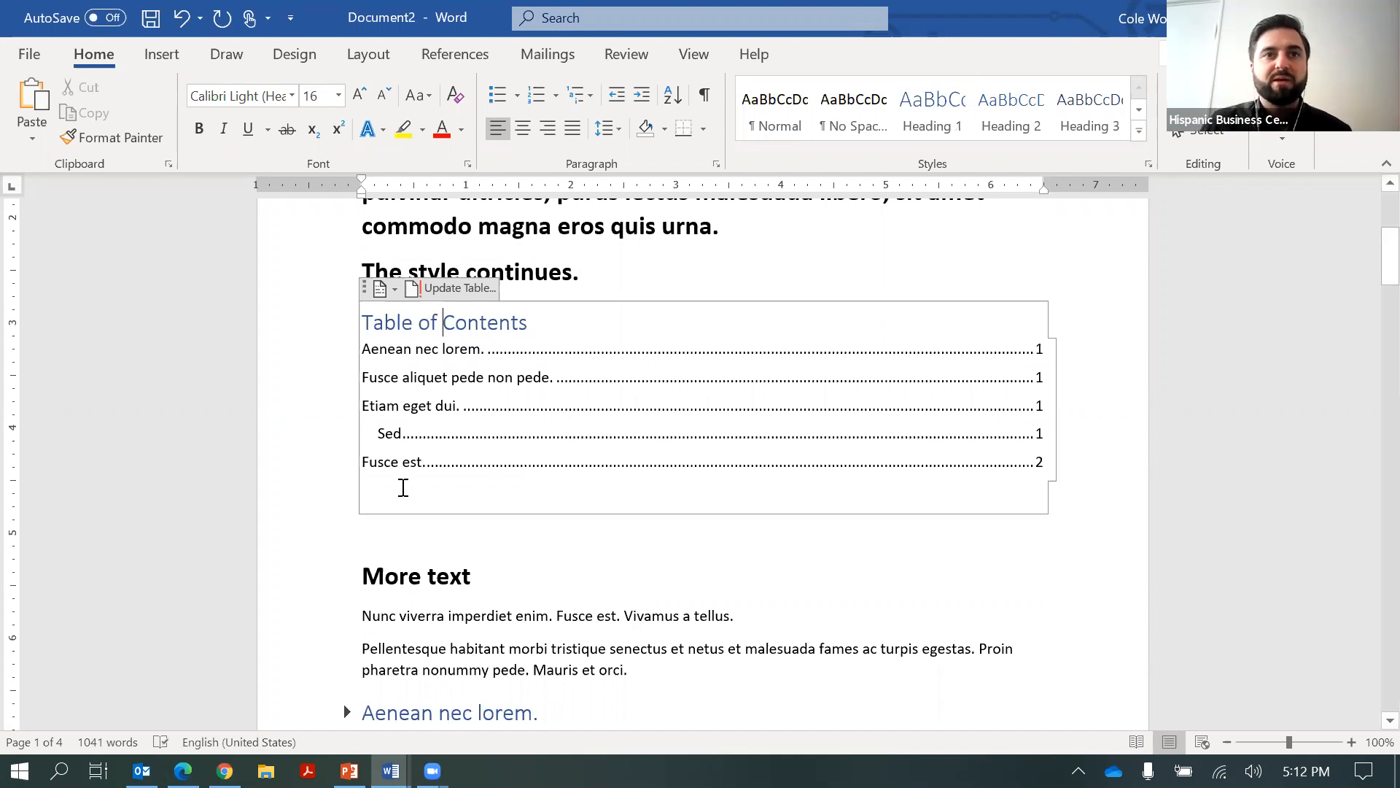
Examine the built-in formats offered for the table of contents and close the list without choosing one
left_click(438, 349)
left_click(616, 344)
left_click(402, 348)
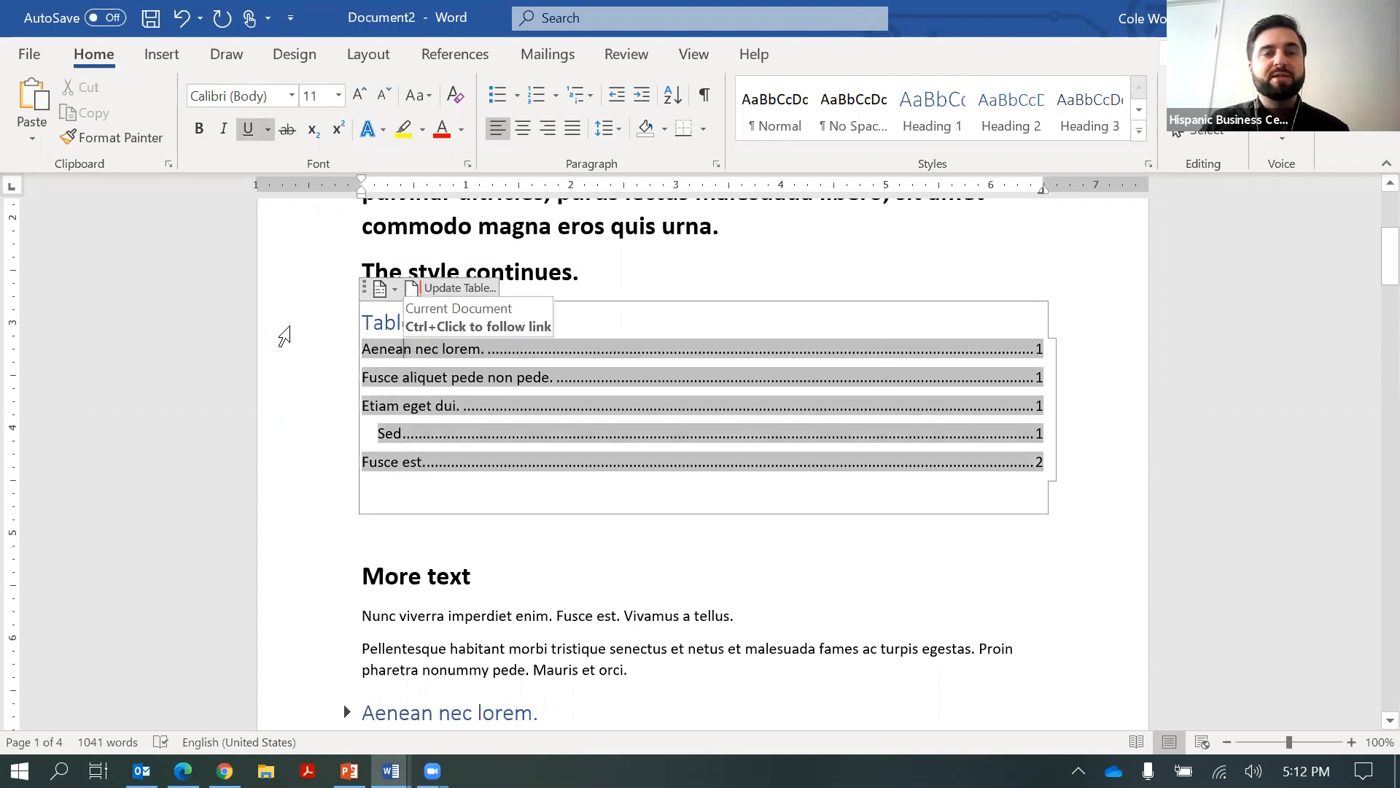
left_click(391, 288)
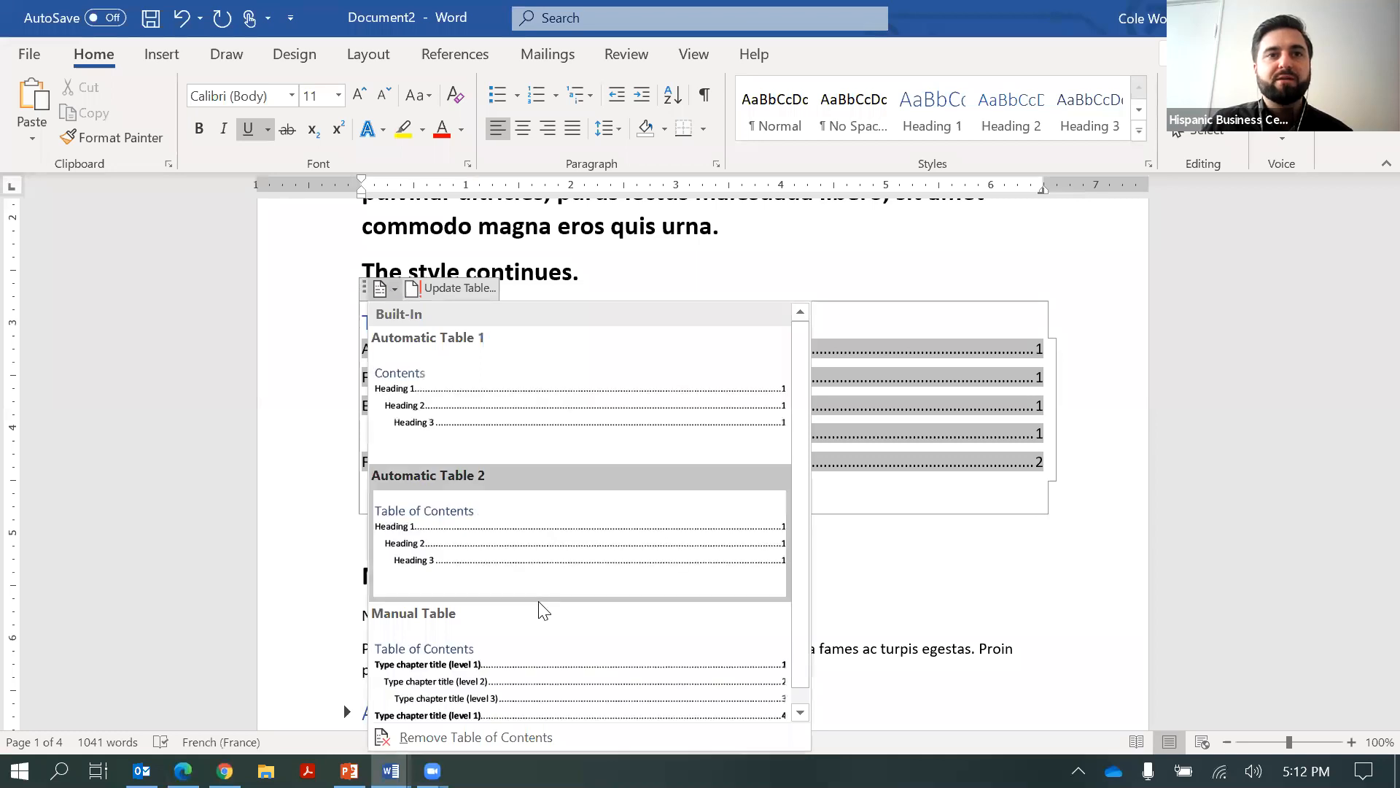
scroll(407, 735, "down", 1)
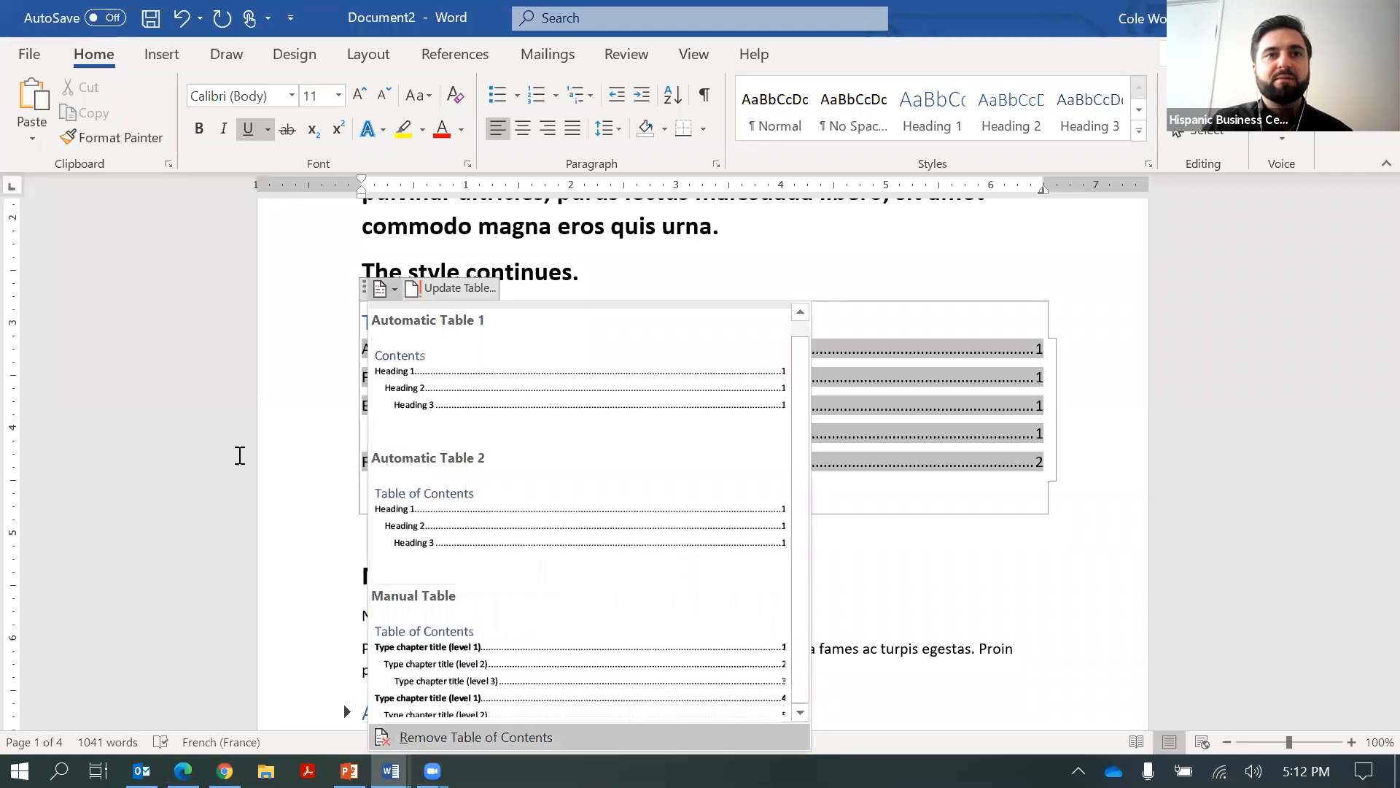
left_click(426, 288)
left_click(593, 315)
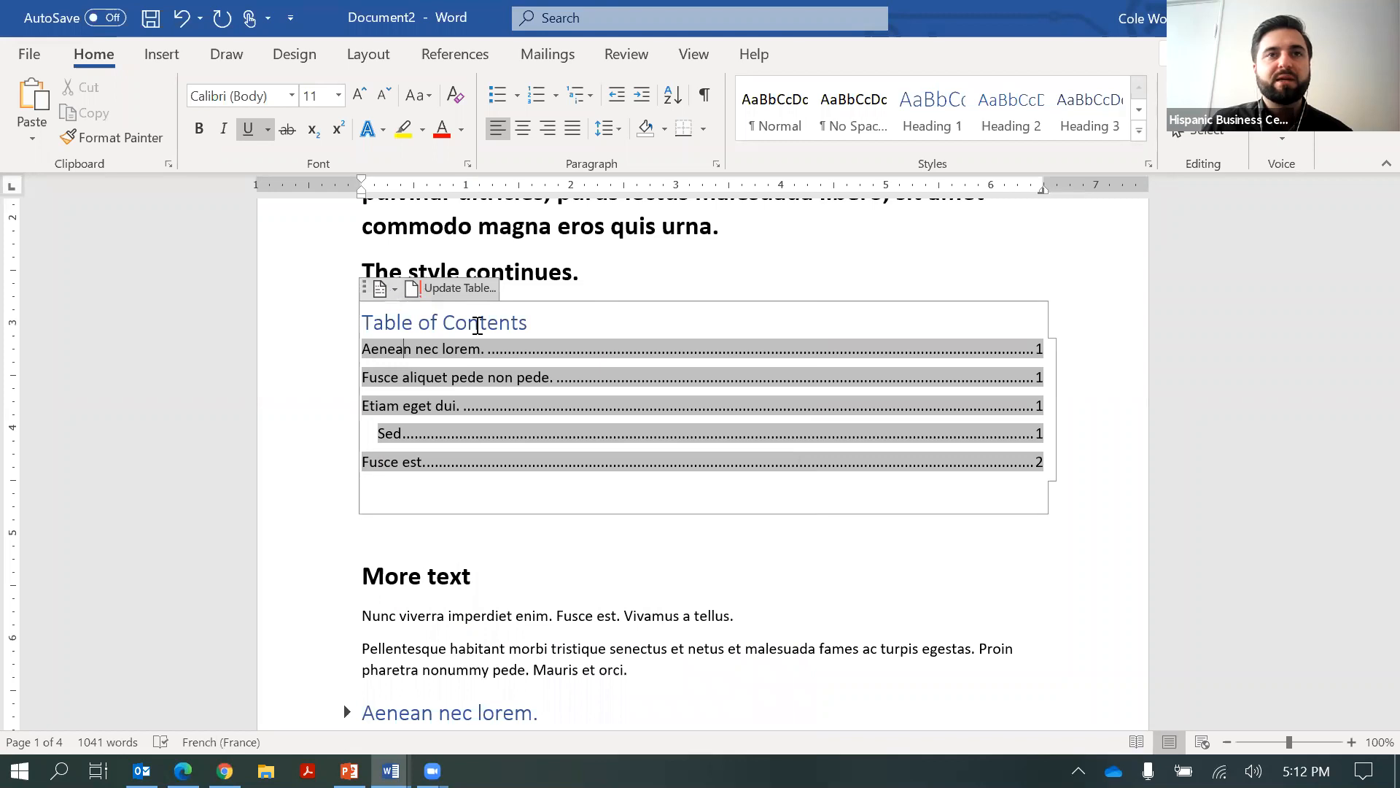
Insert a page break directly before the "Table of Contents" title
left_click(374, 348)
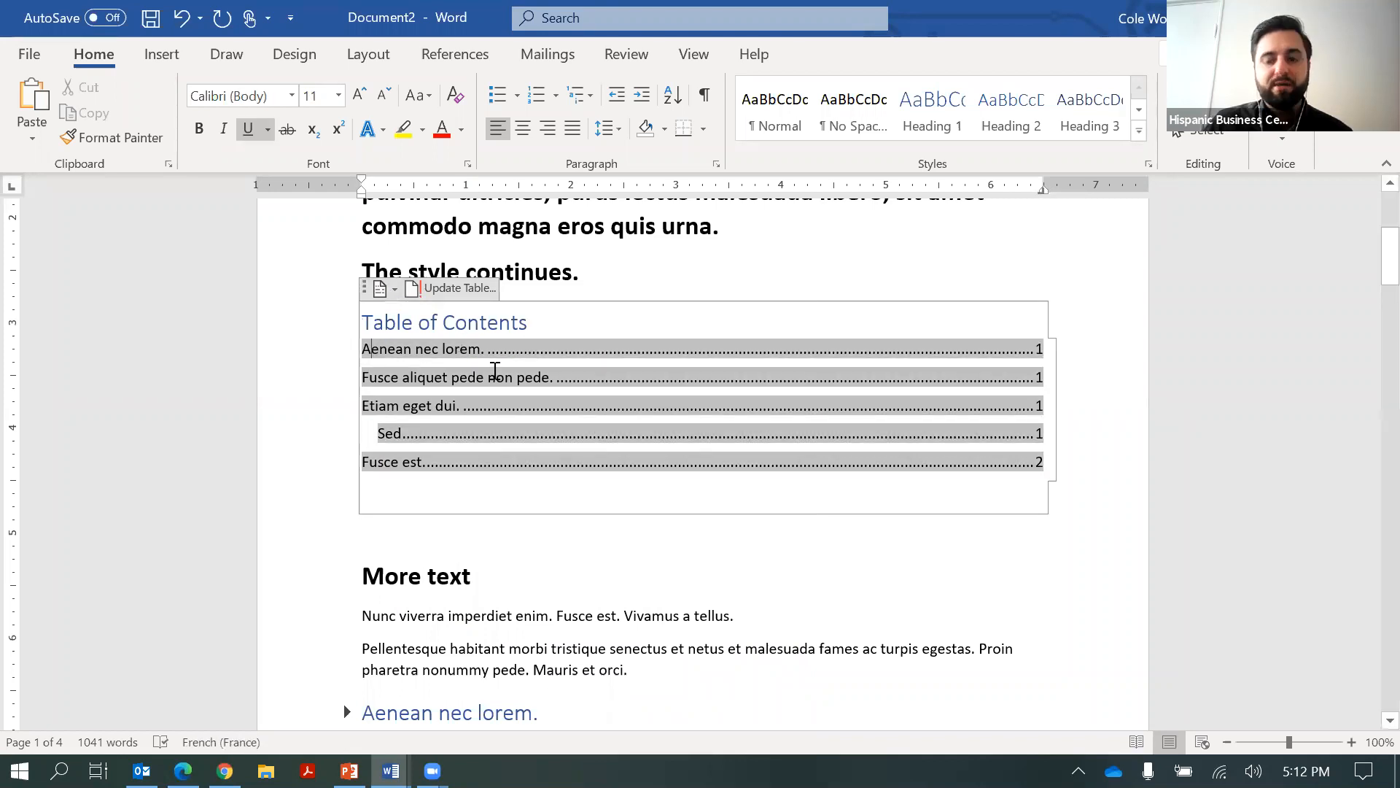
key("Up")
key("Down")
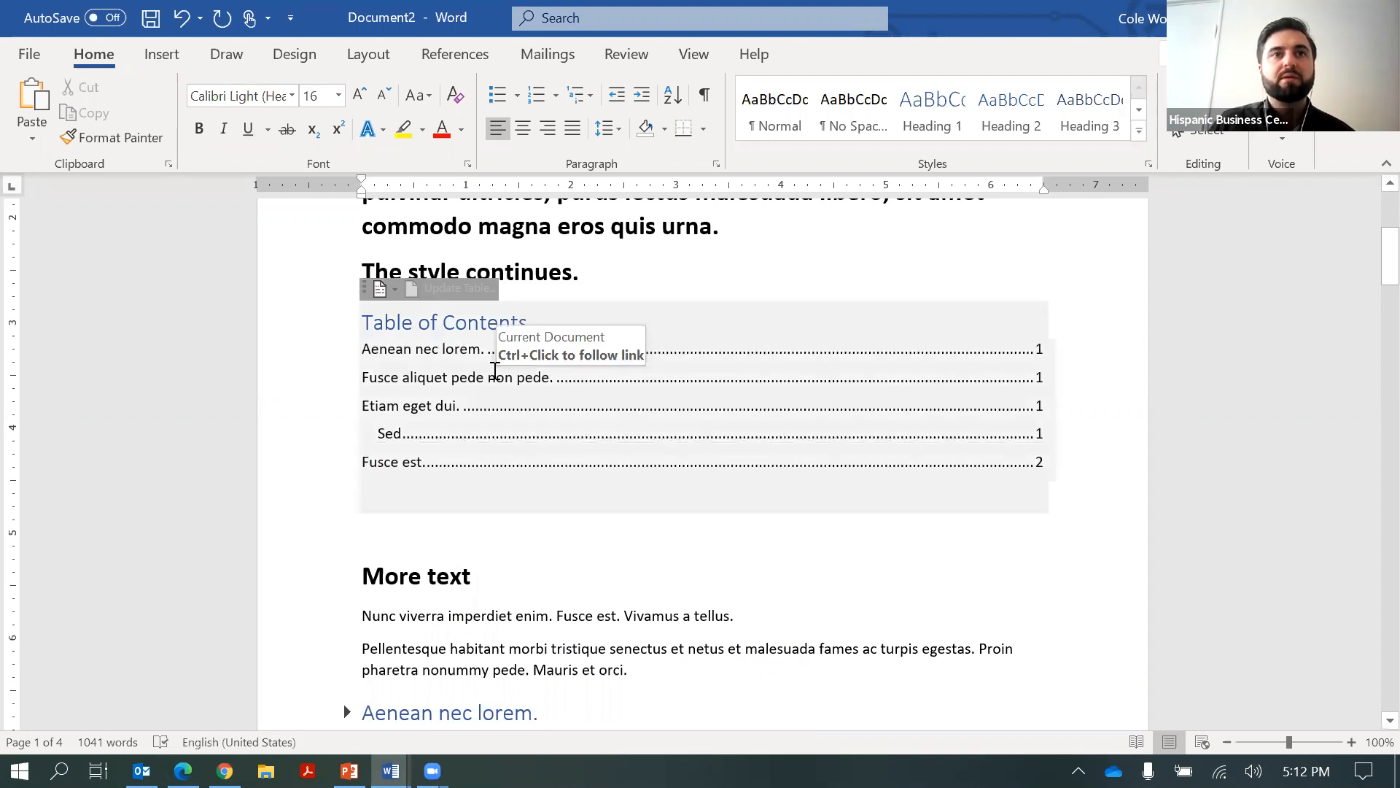
key("Up")
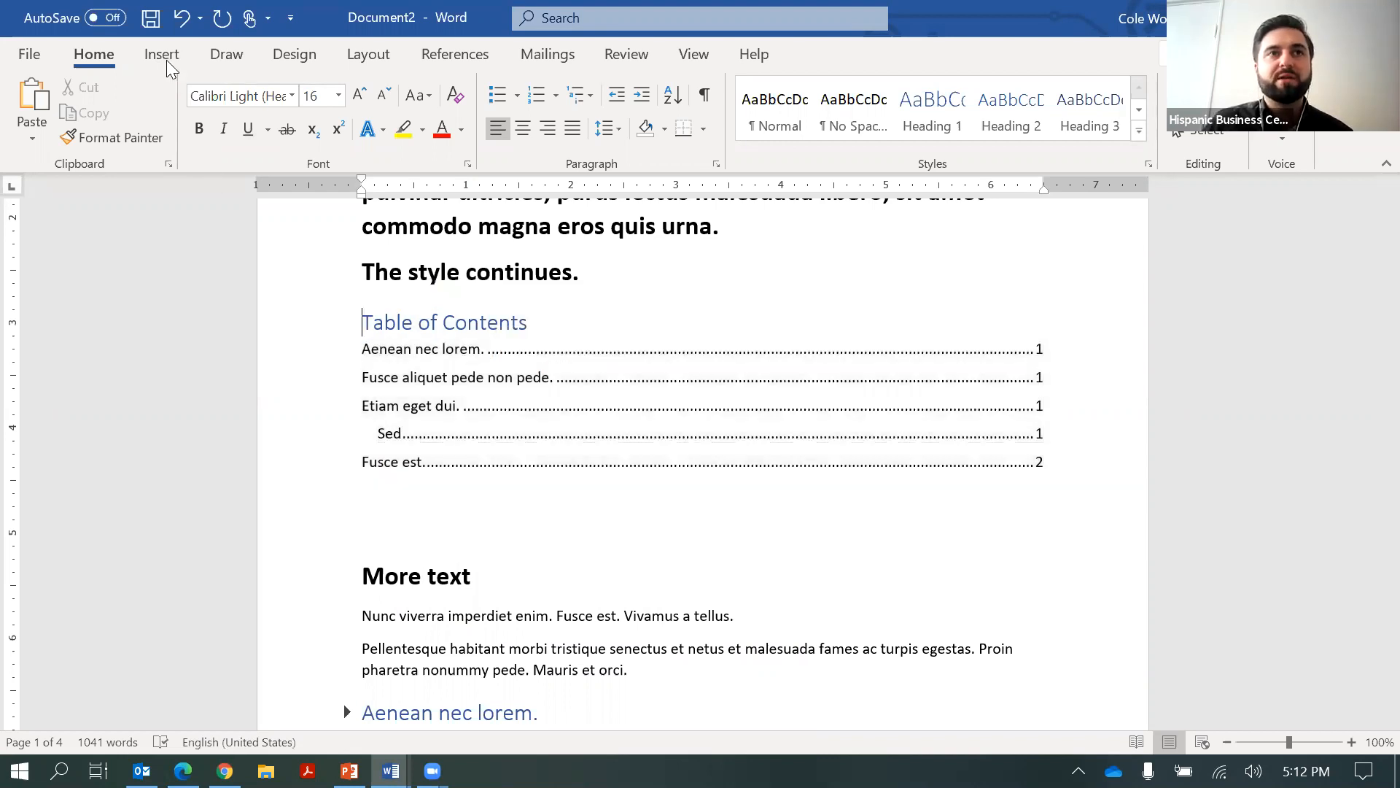
left_click(166, 59)
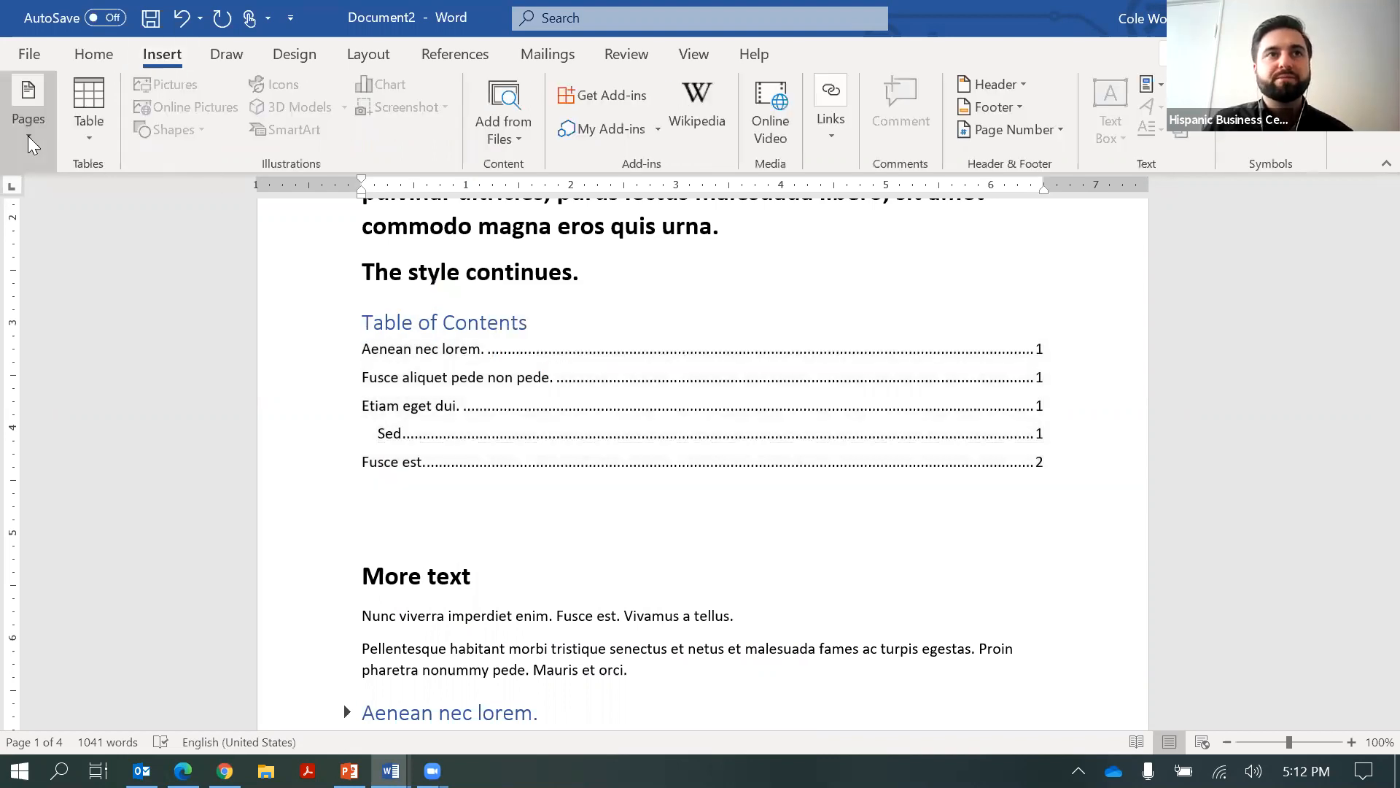
left_click(28, 136)
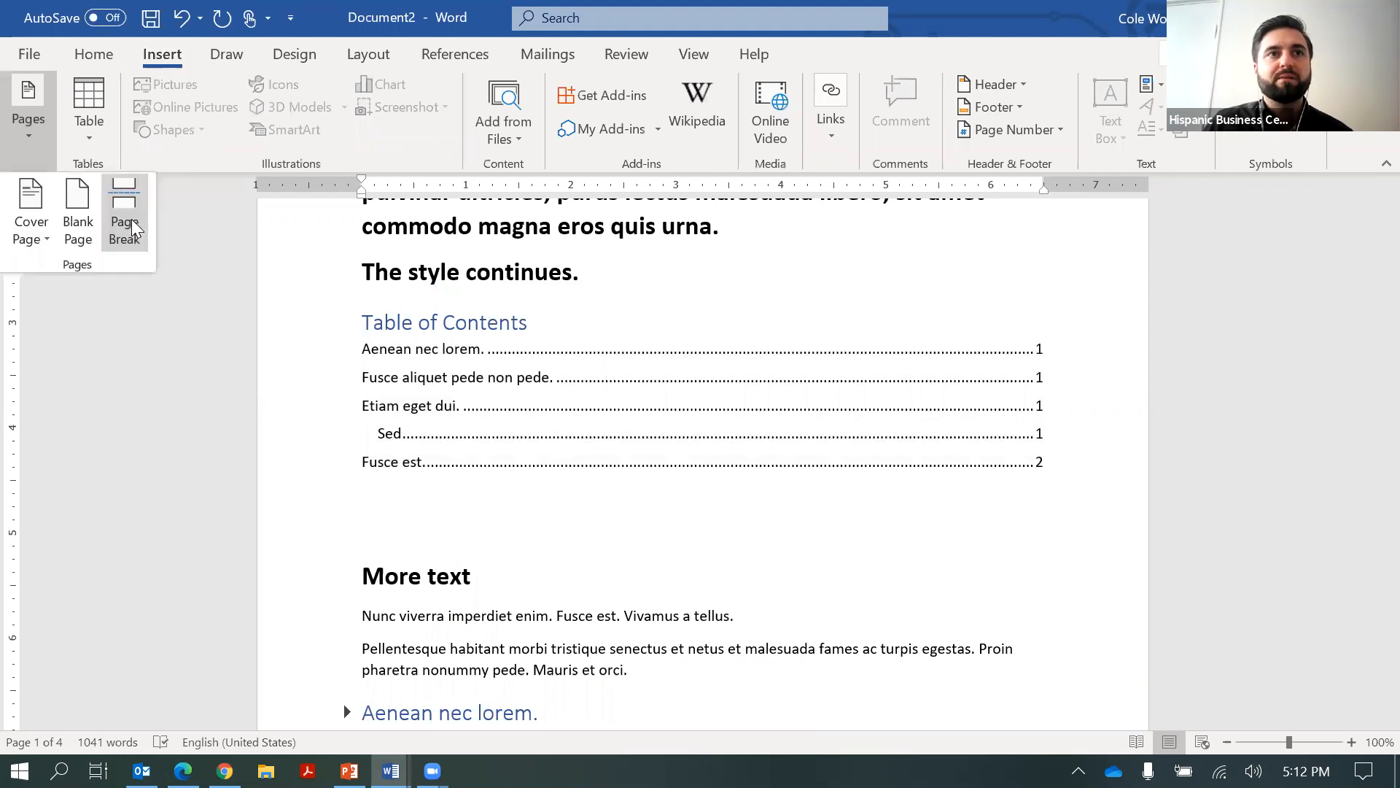
left_click(131, 219)
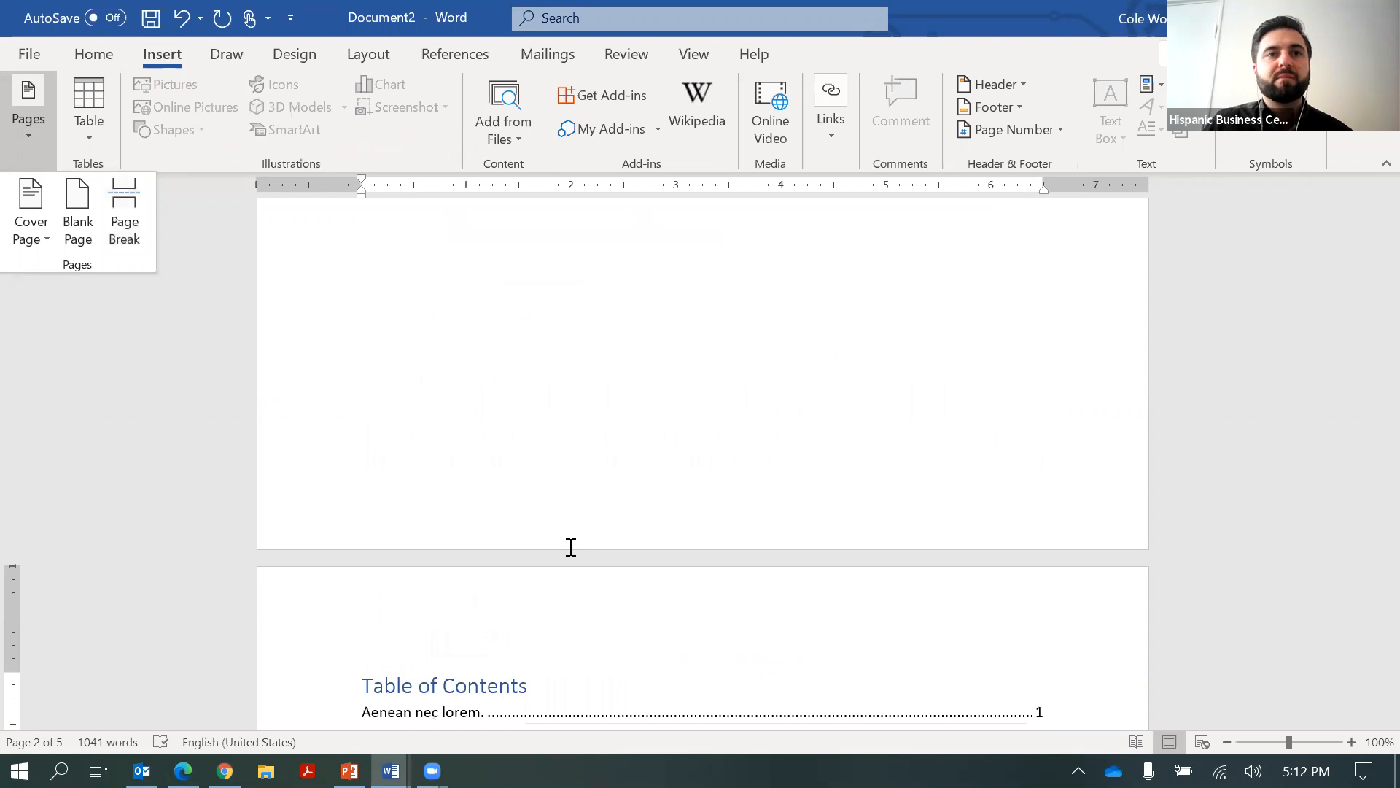
Insert a page break on the empty line between the table of contents and the "More text" heading
scroll(375, 572, "down", 5)
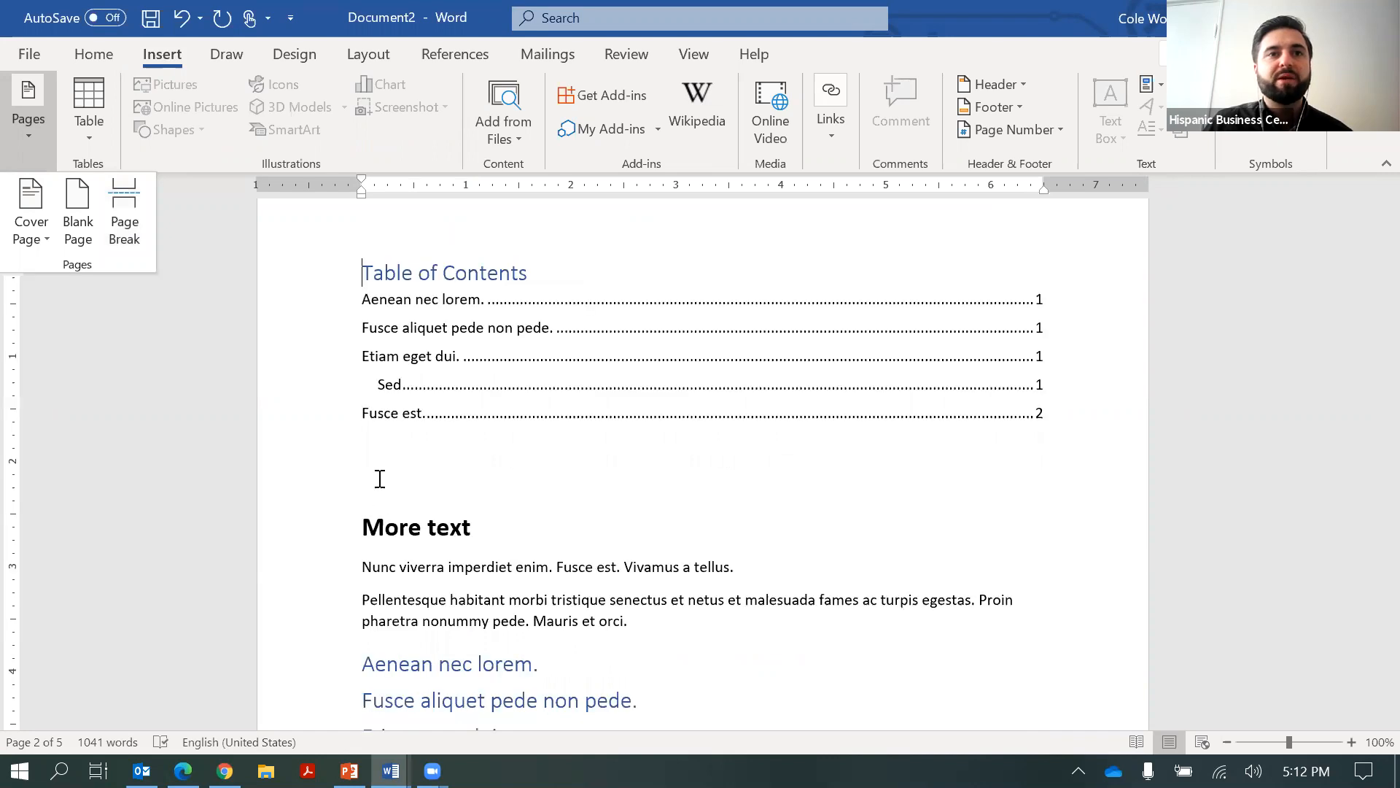
left_click(407, 465)
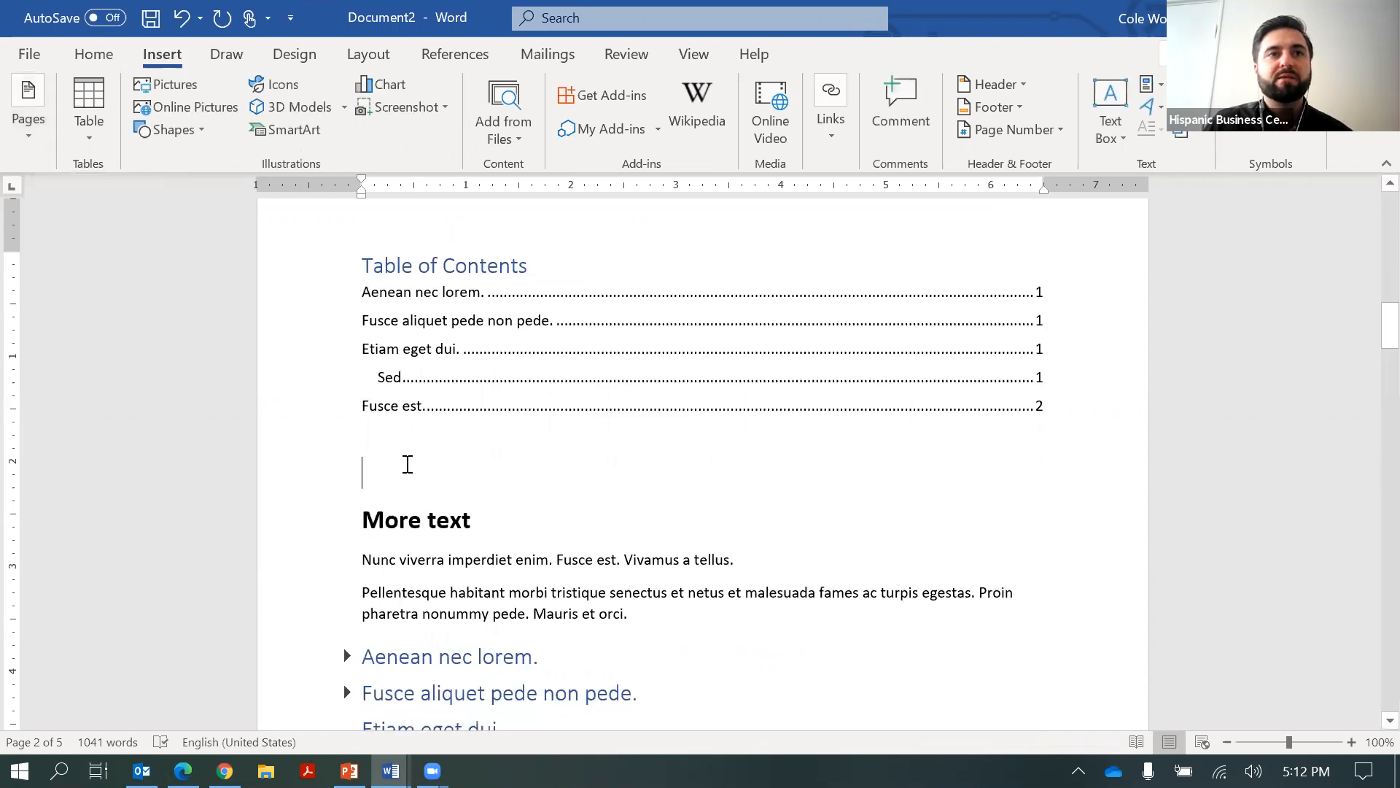
left_click(36, 99)
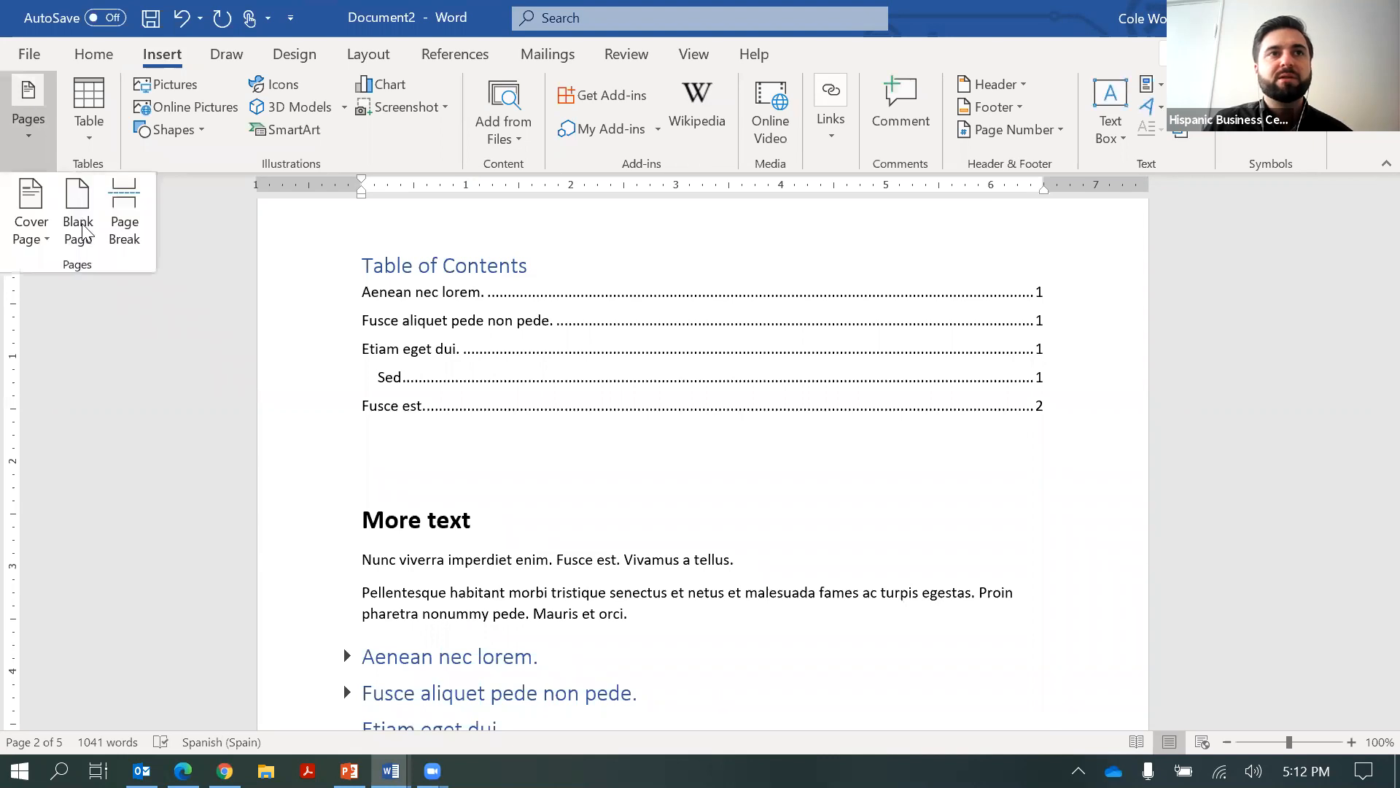
left_click(124, 211)
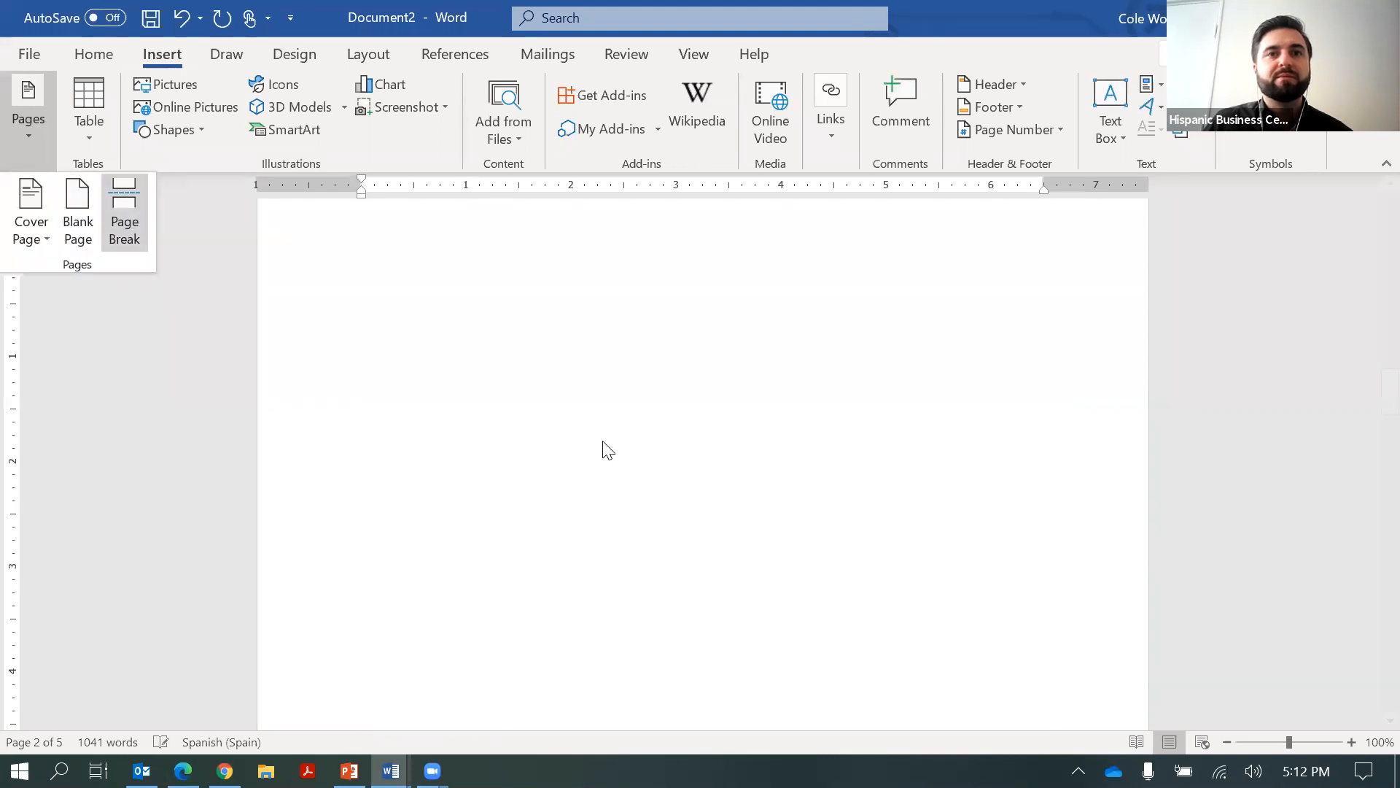
Review the pages before and after the table of contents to check how the page breaks separate it from the text
scroll(604, 441, "down", 5)
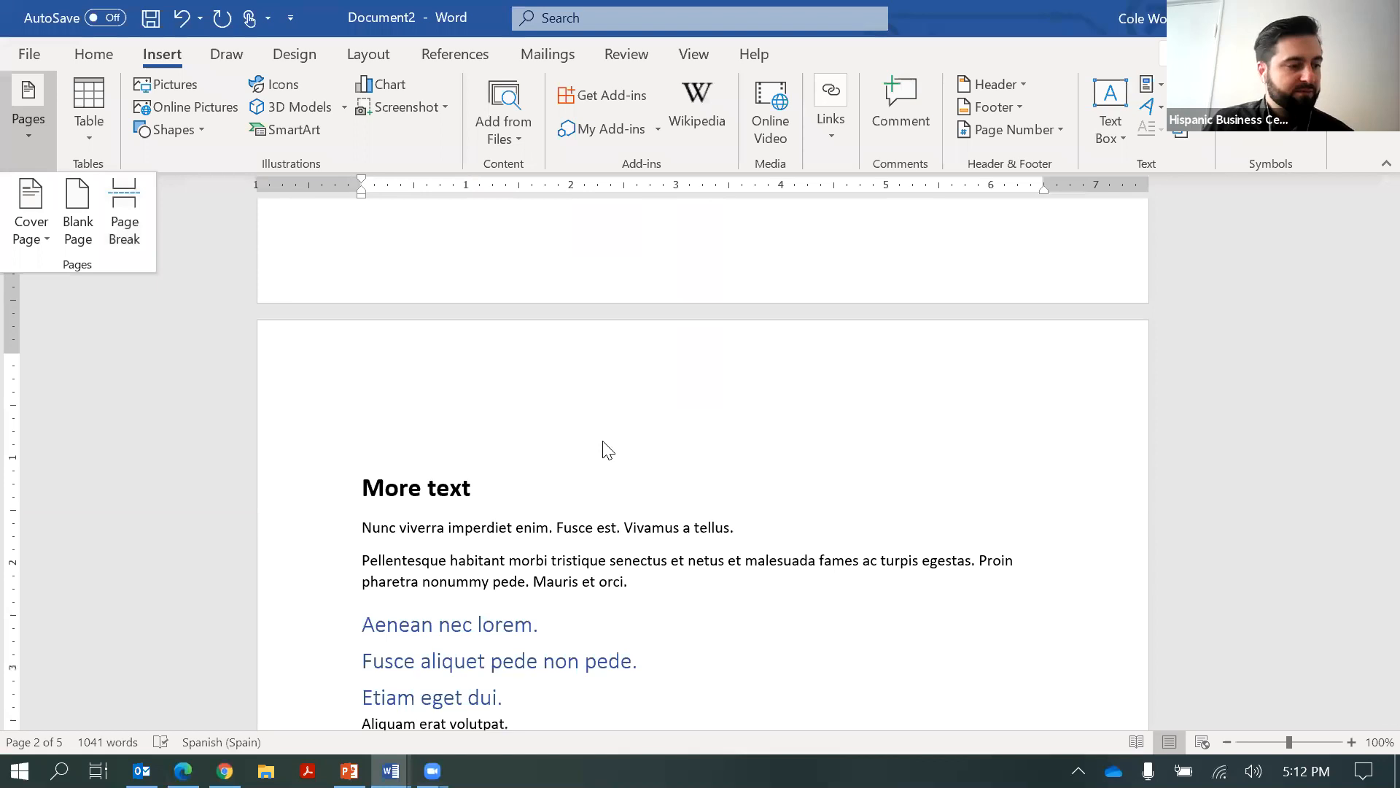
scroll(604, 442, "down", 3)
scroll(604, 441, "up", 8)
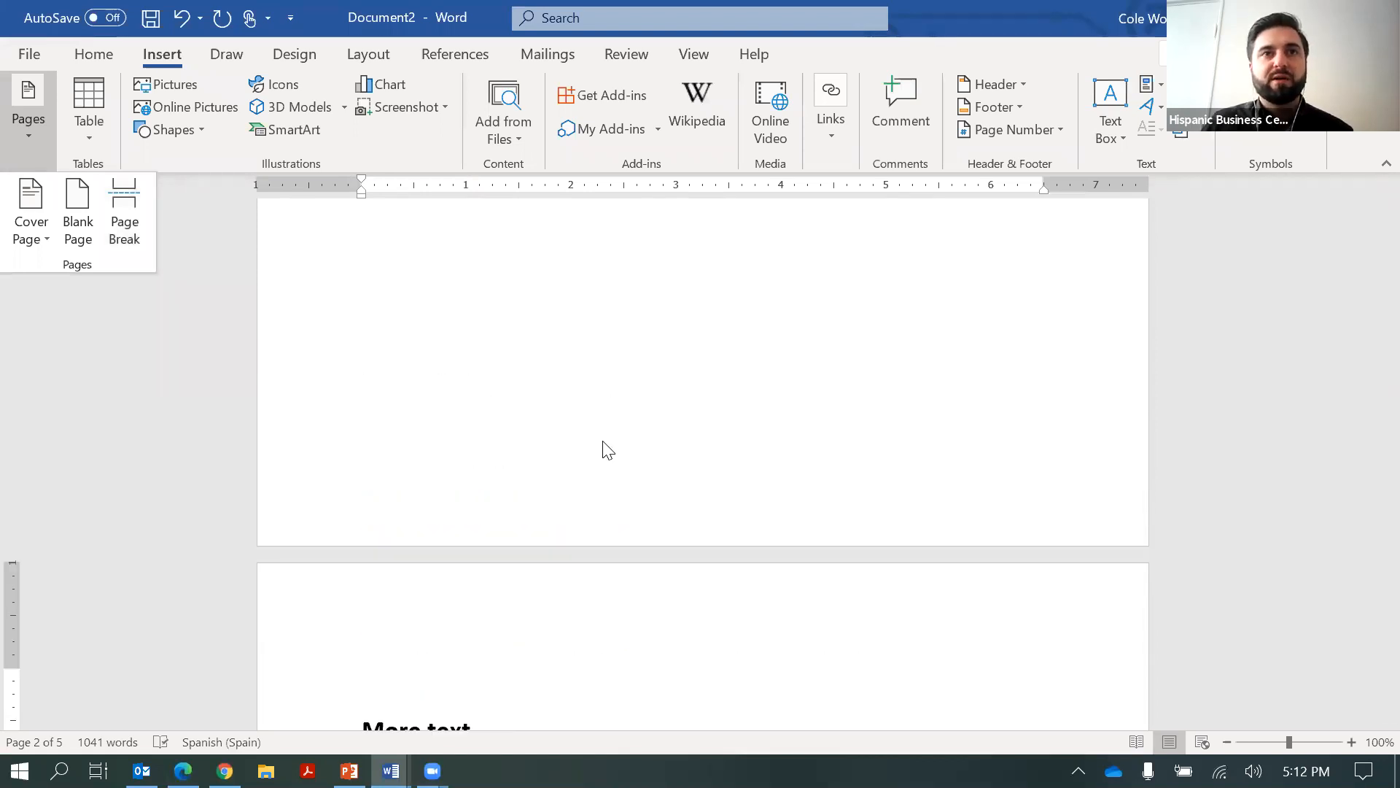
scroll(605, 444, "up", 10)
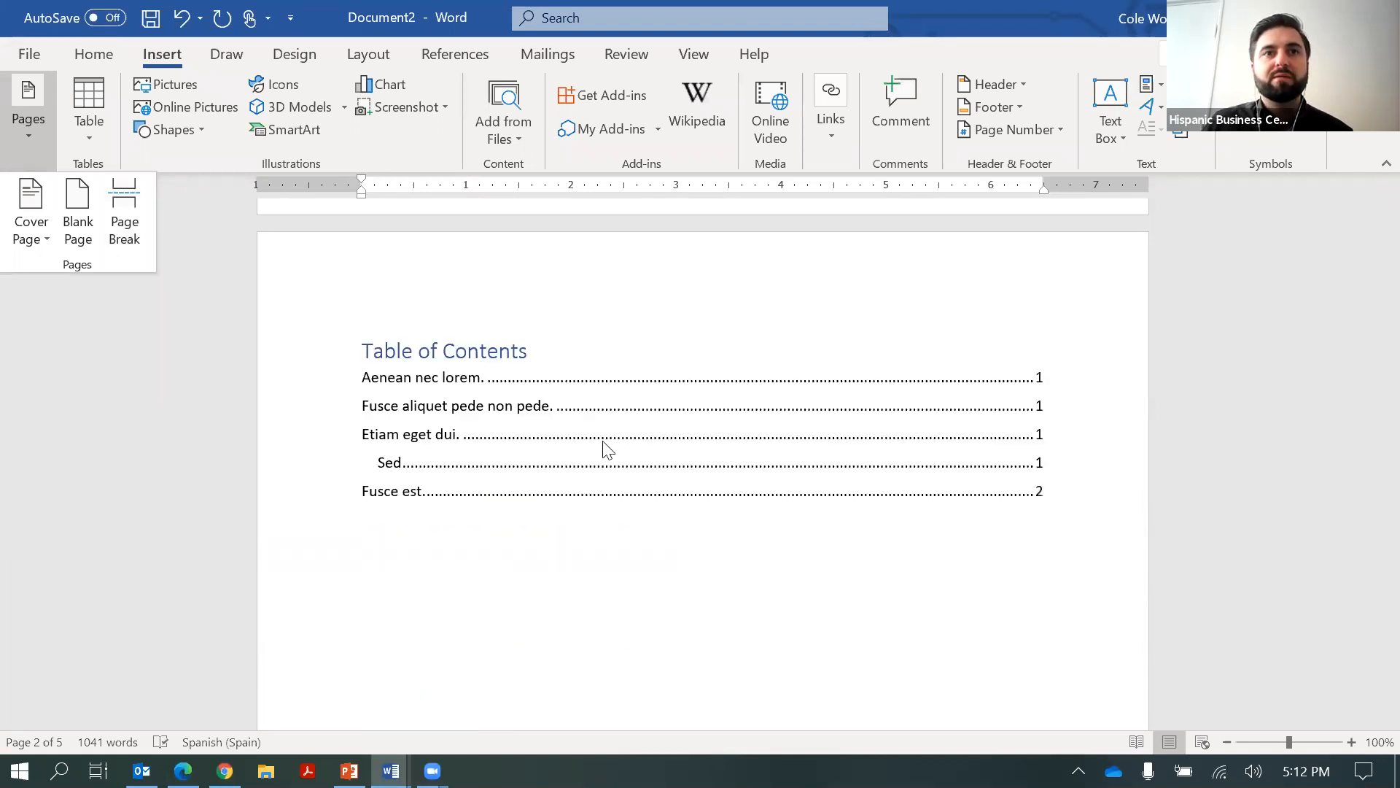
scroll(604, 441, "up", 9)
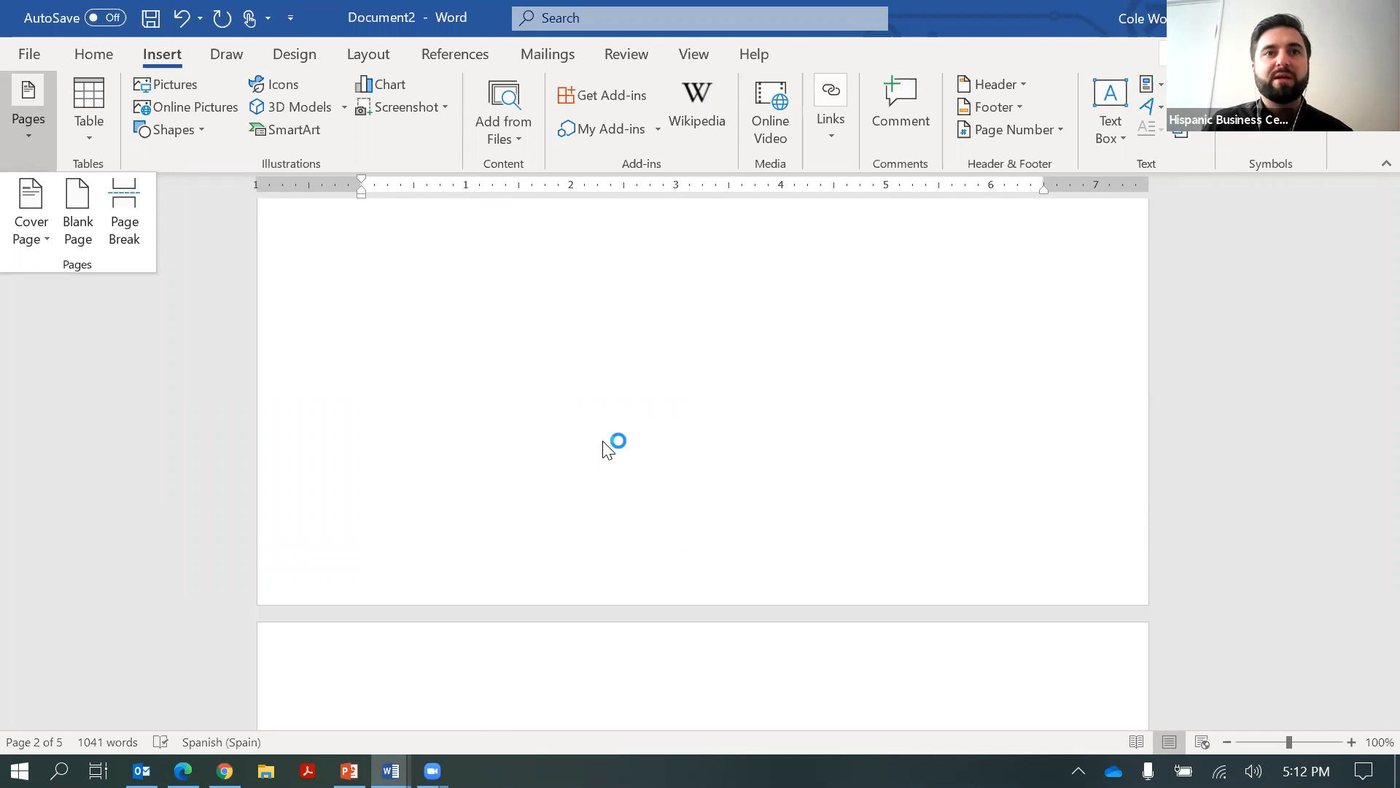
scroll(252, 332, "down", 5)
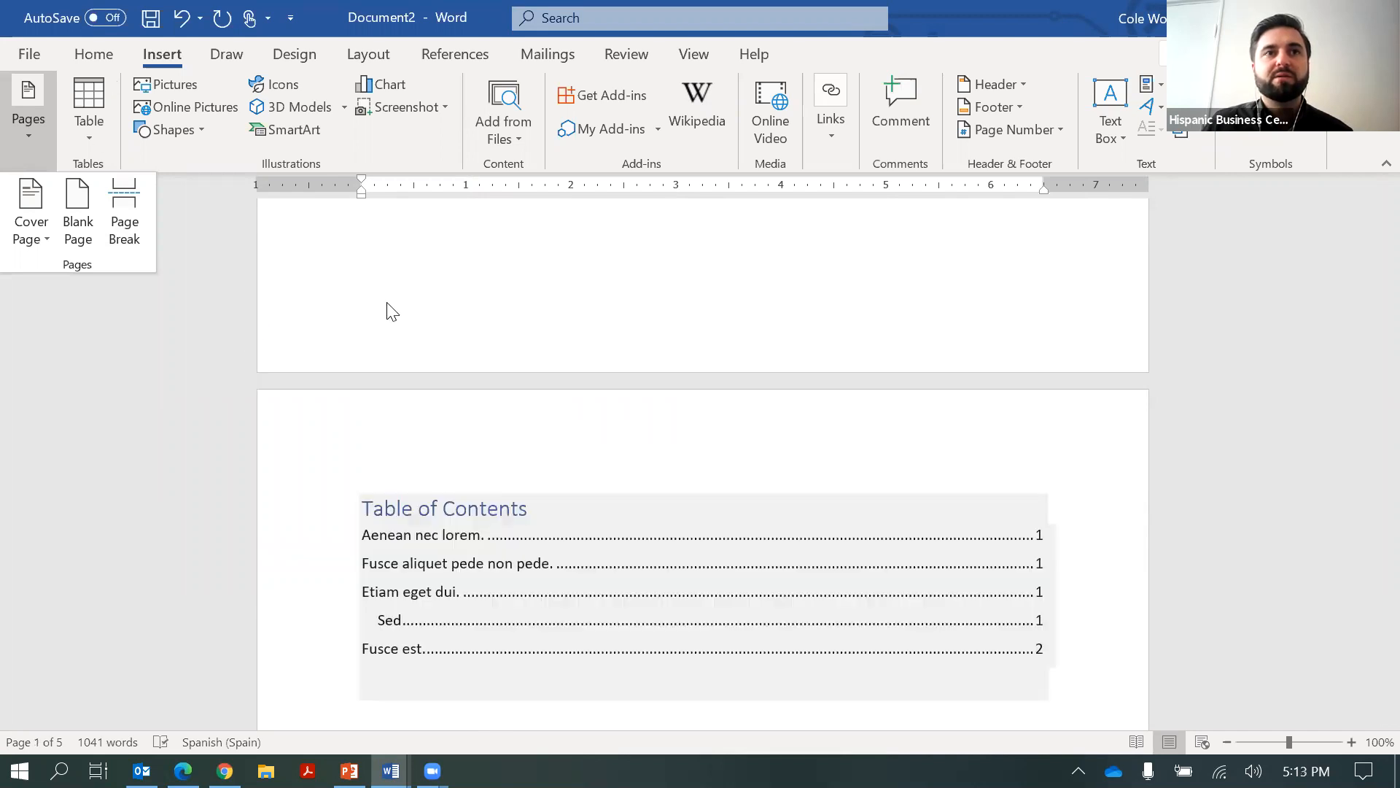
scroll(627, 487, "down", 1)
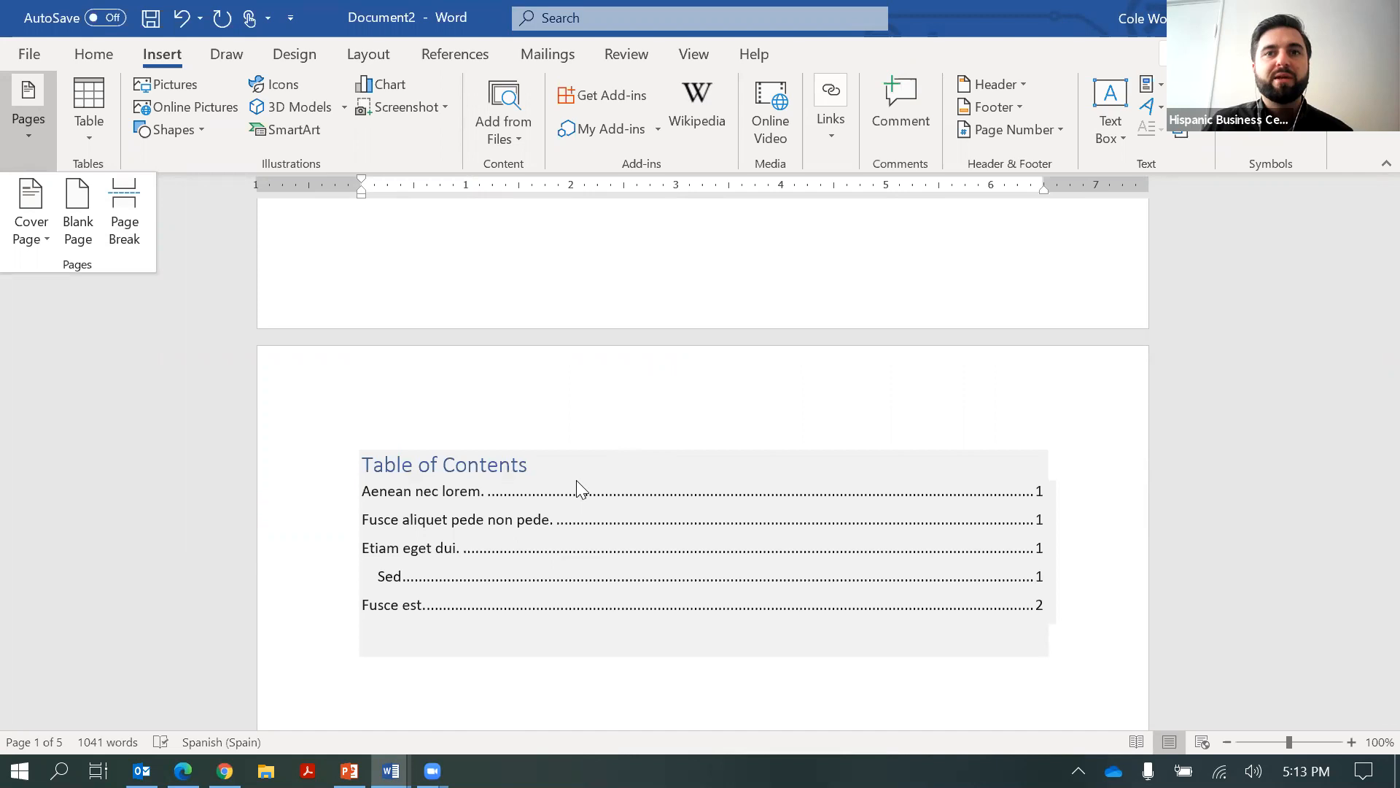
scroll(576, 480, "down", 1)
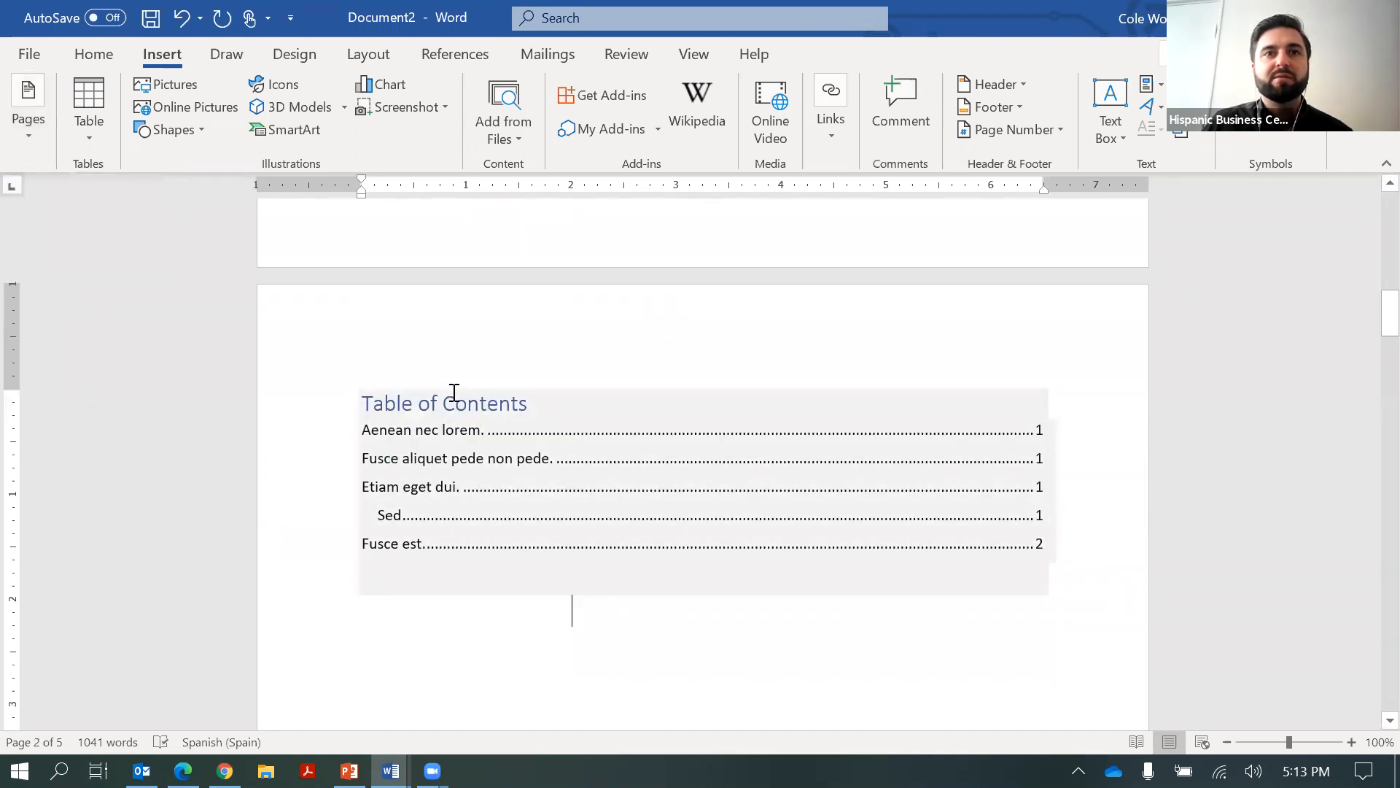
Update the entire table of contents, including both its entries and page numbers
left_click(455, 398)
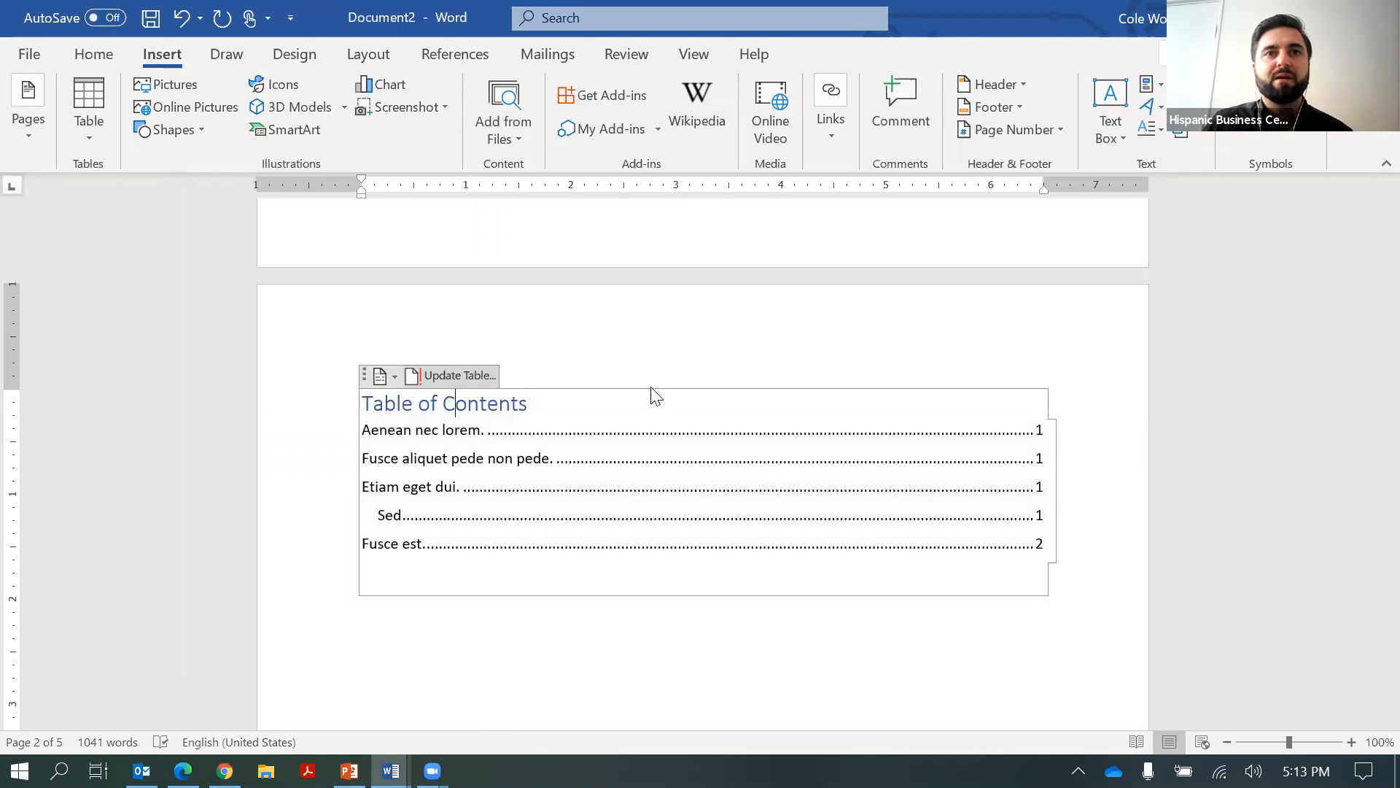
key("F9")
key("Down")
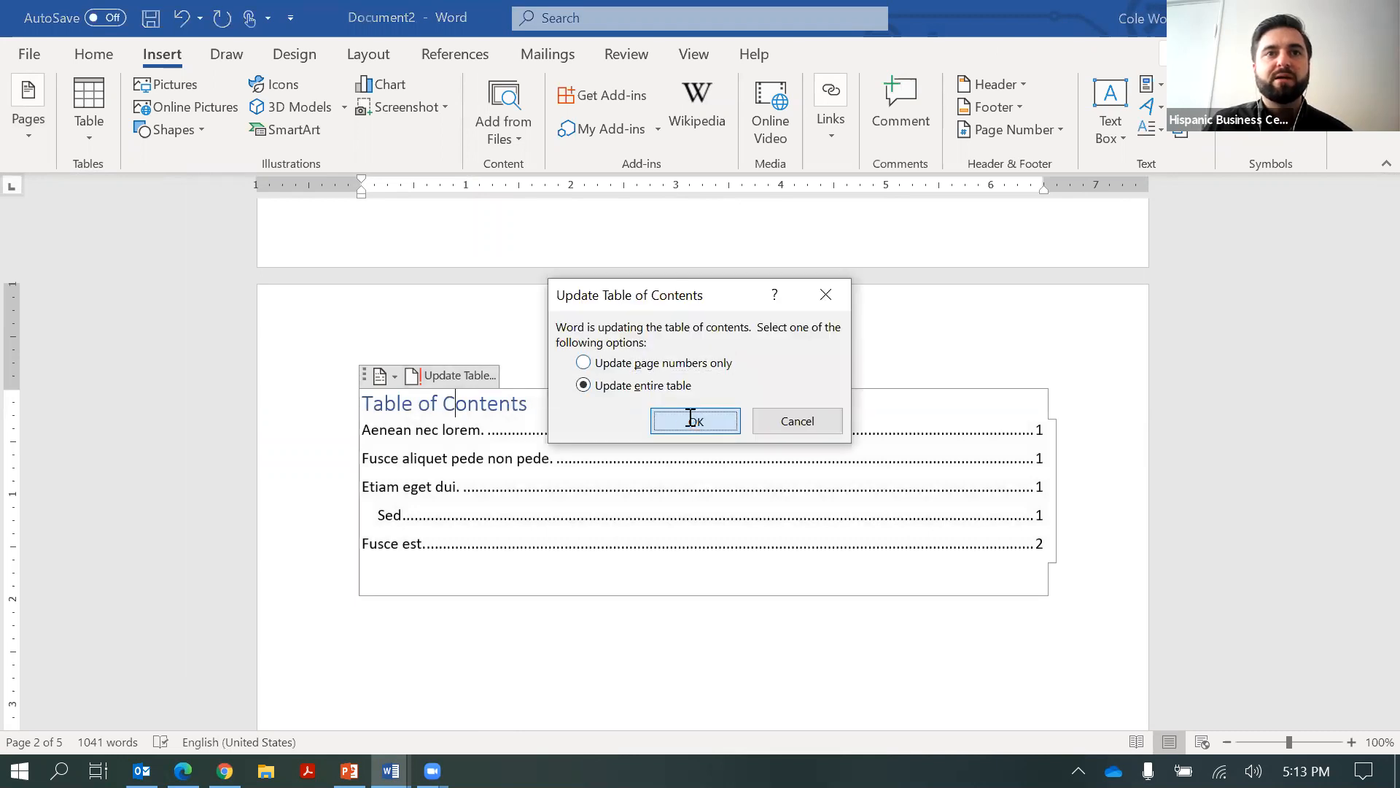
left_click(691, 420)
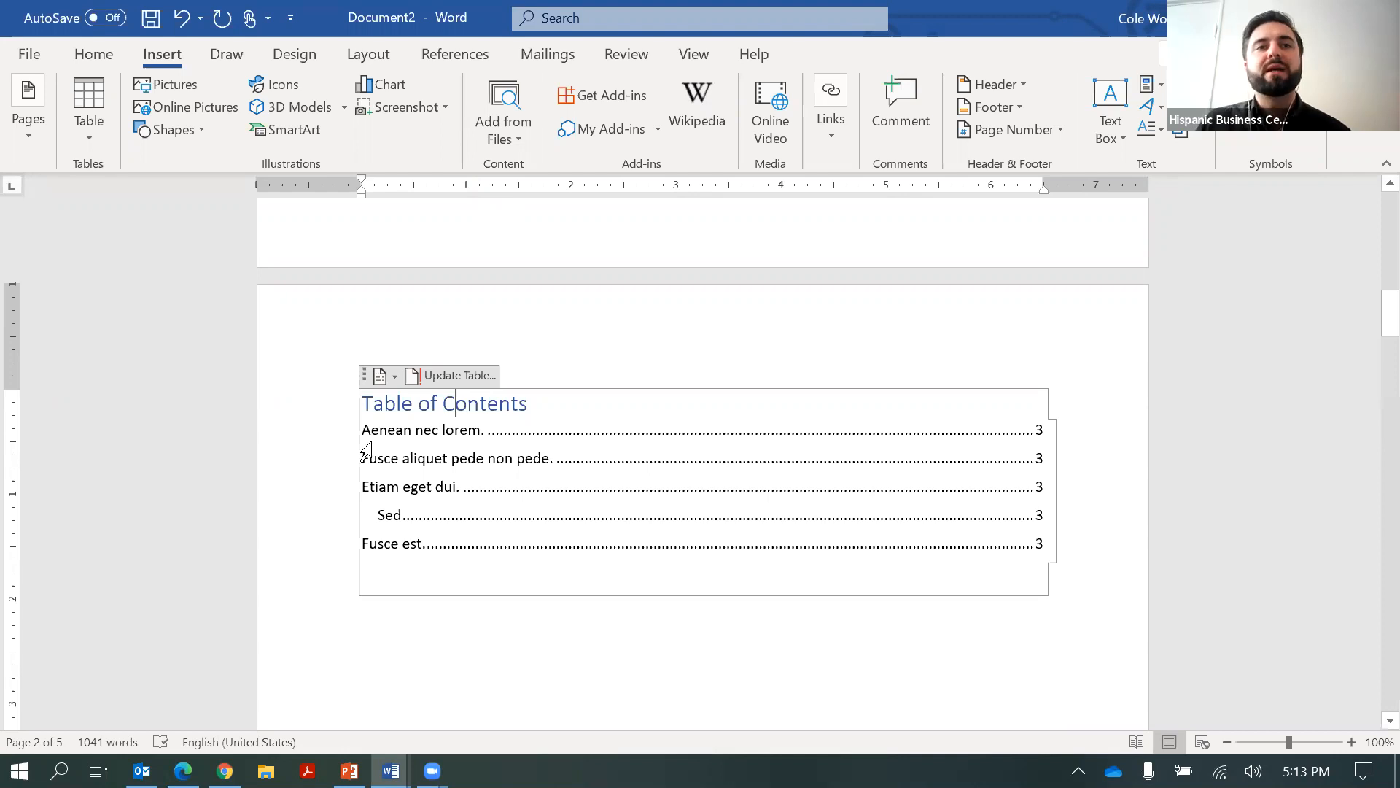
left_click(309, 461)
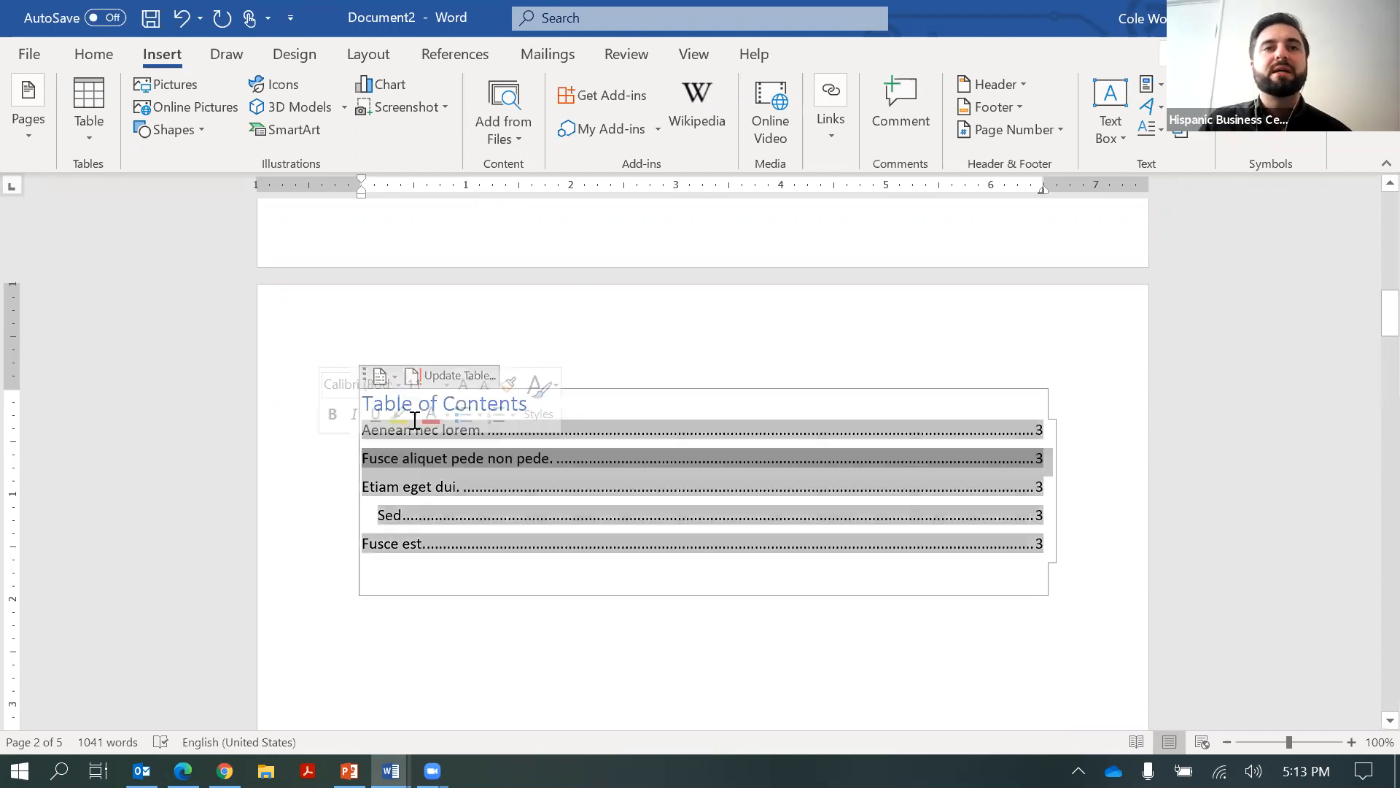
left_click(523, 355)
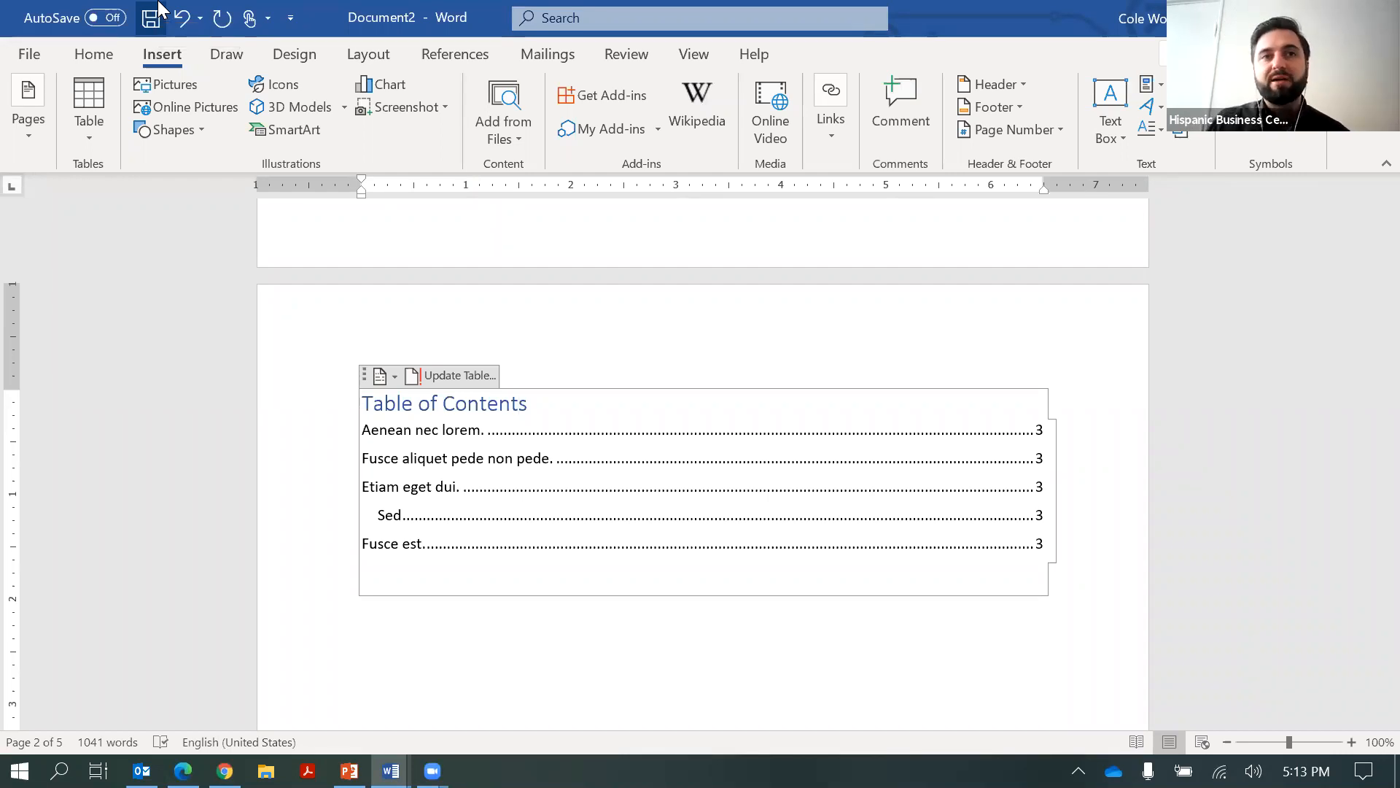
left_click(295, 420)
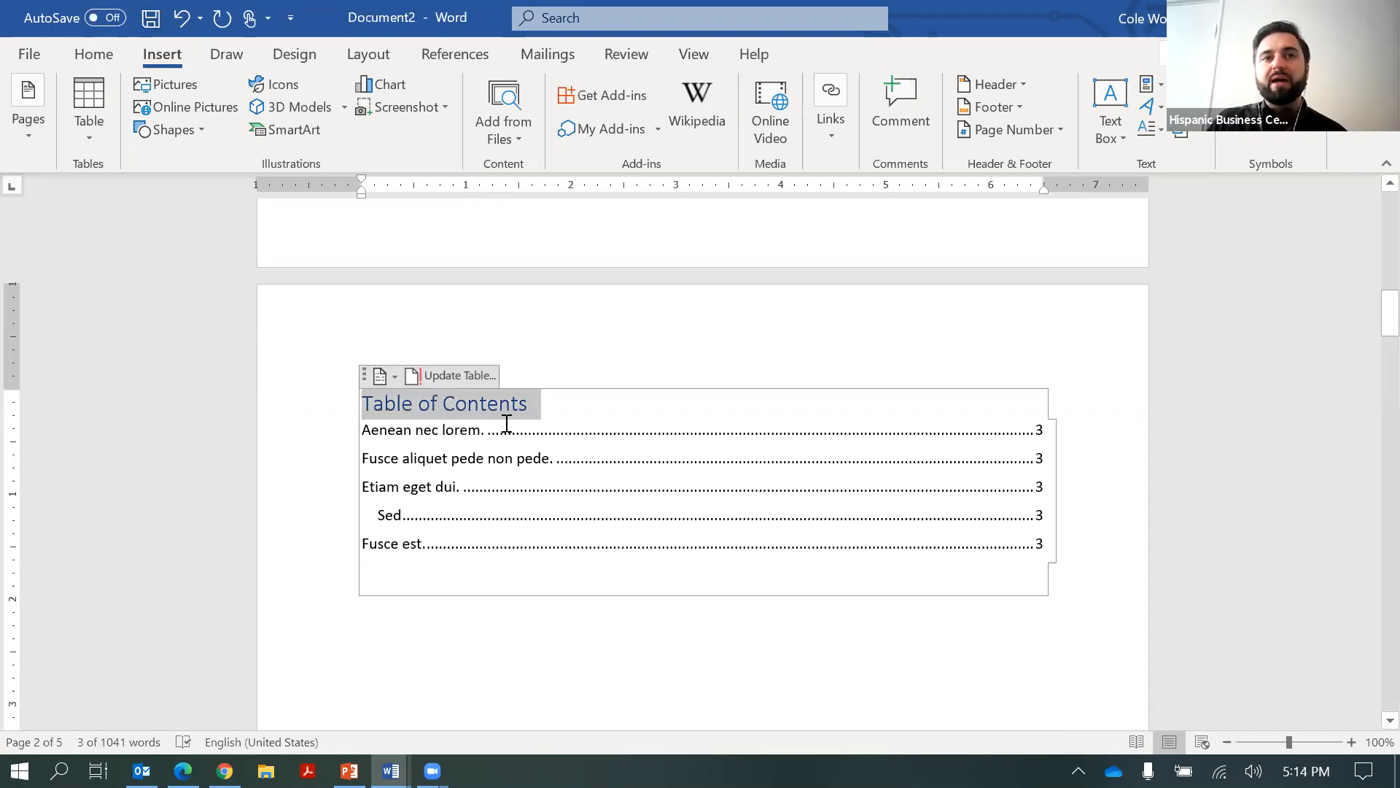
left_click(426, 432)
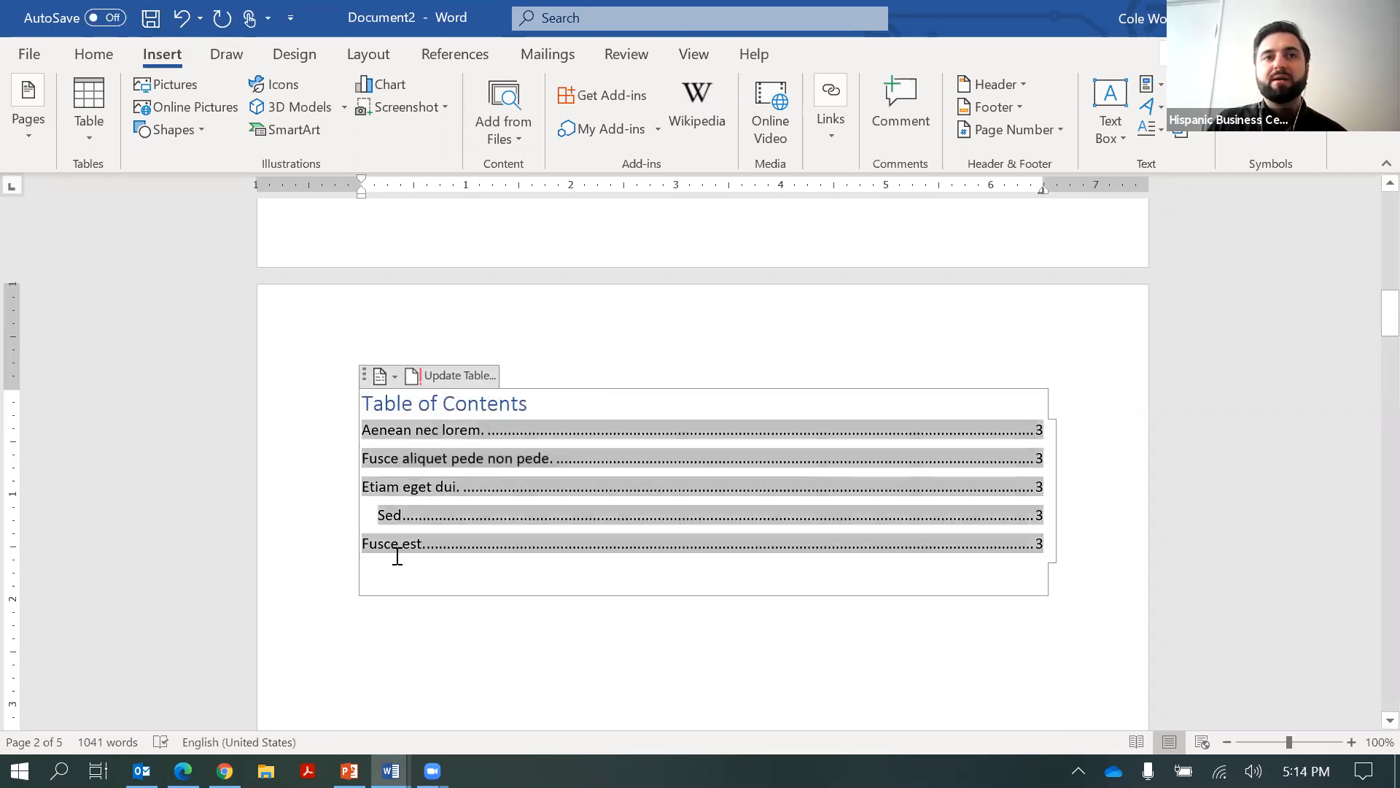